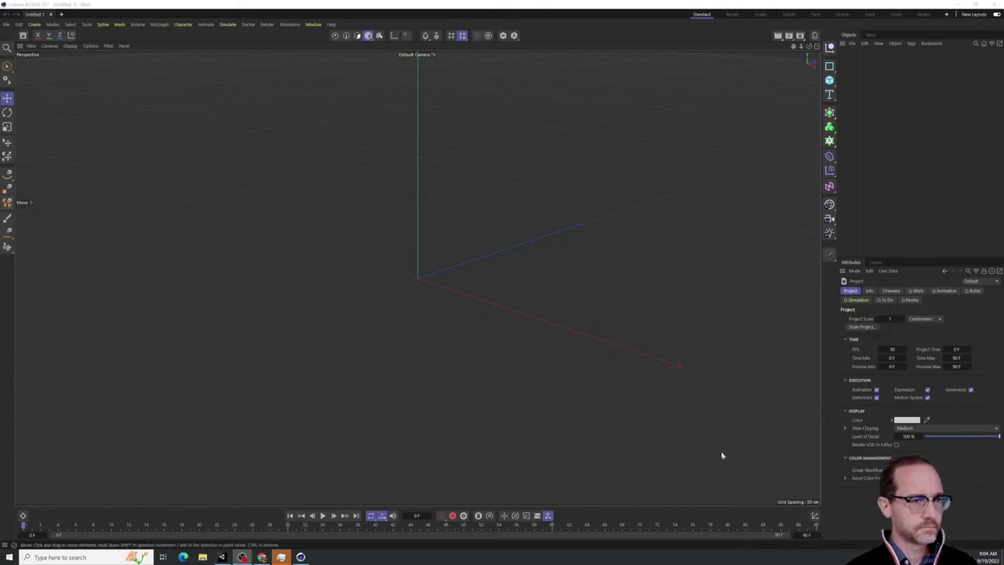
Open the asset browser, create a rectangle spline and nest it inside a new Extrude generator
left_click(23, 35)
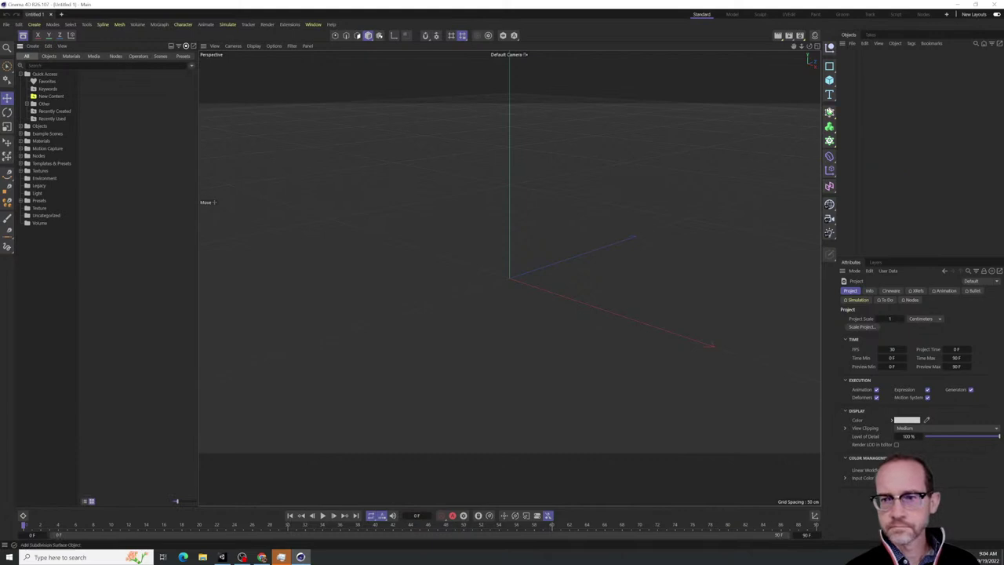
left_click(828, 66)
left_click(854, 107)
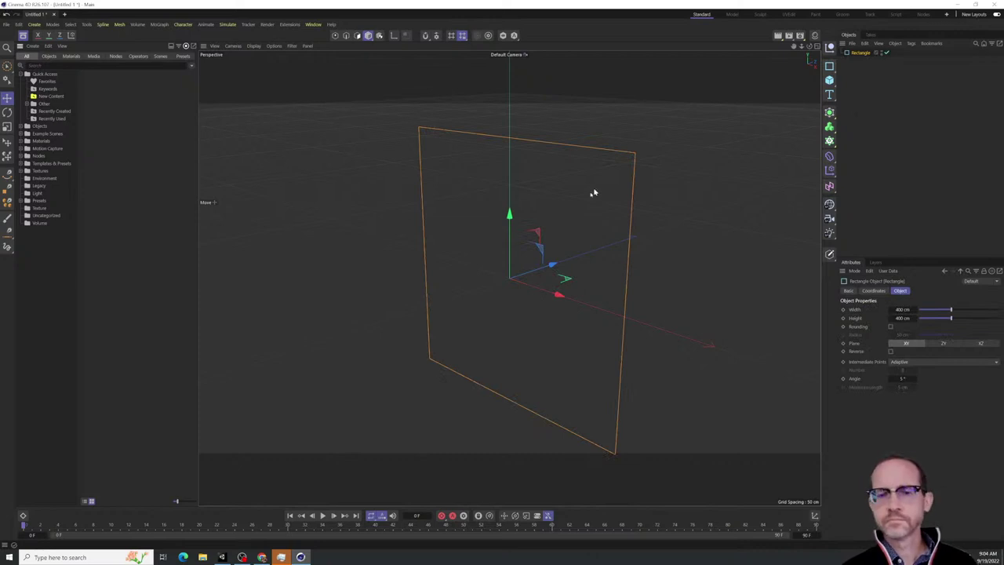
left_click(828, 111)
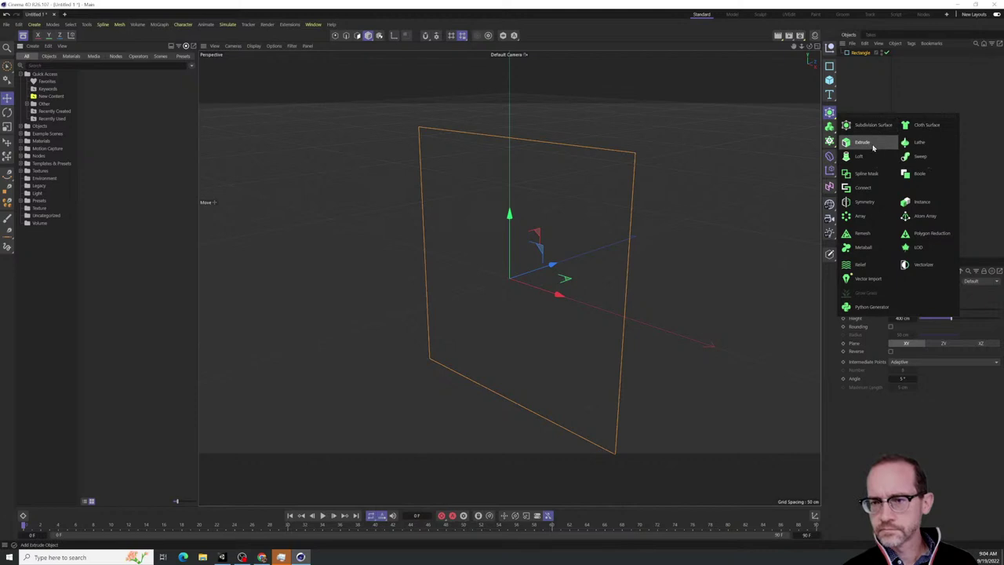
left_click(864, 142)
left_click_drag(860, 57, 860, 54)
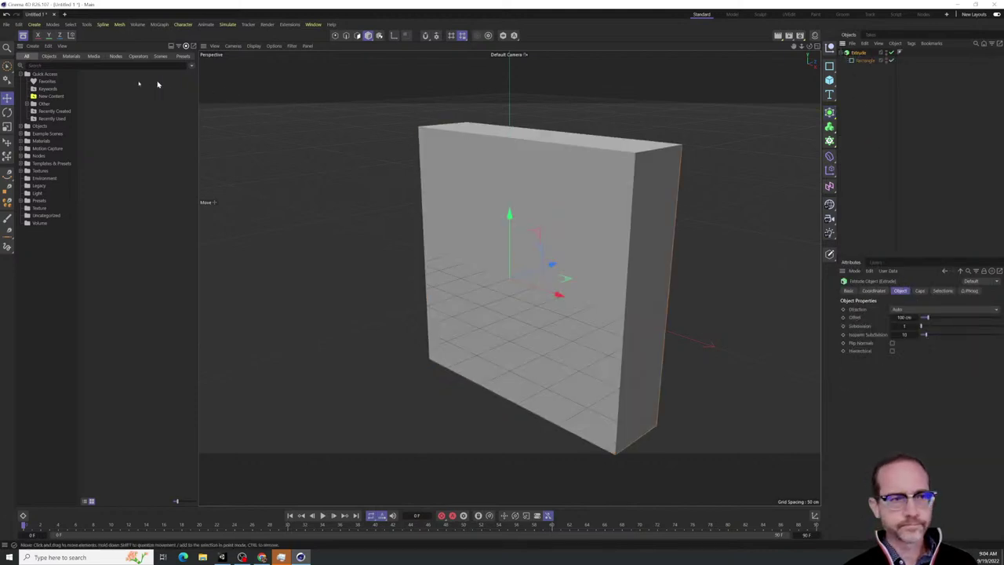
Find the Geometry Axis asset with "axis", nest it under the Extrude and shift Axis Y so the axis sits at the block's base
left_click(45, 65)
type("axis")
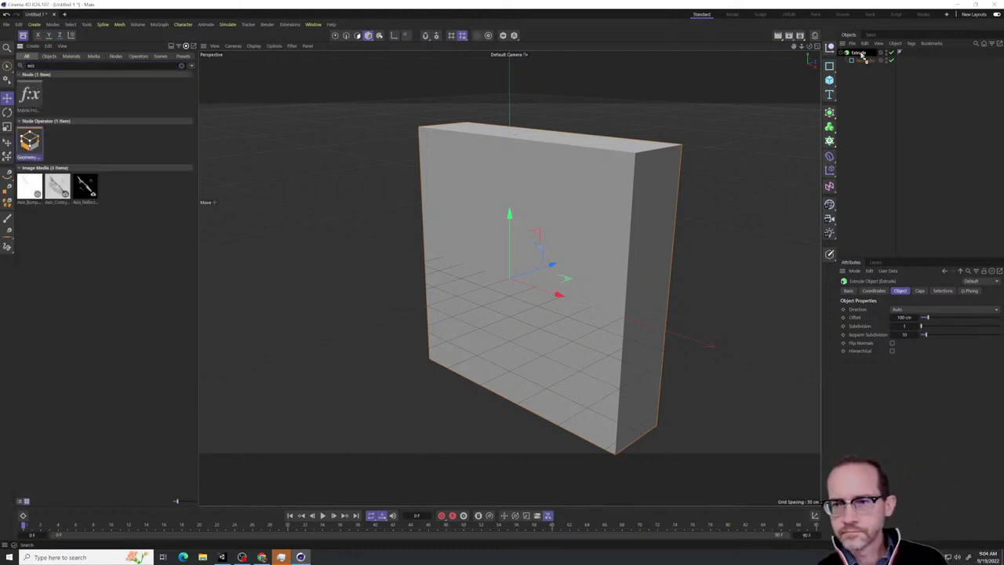
left_click_drag(861, 55, 862, 60)
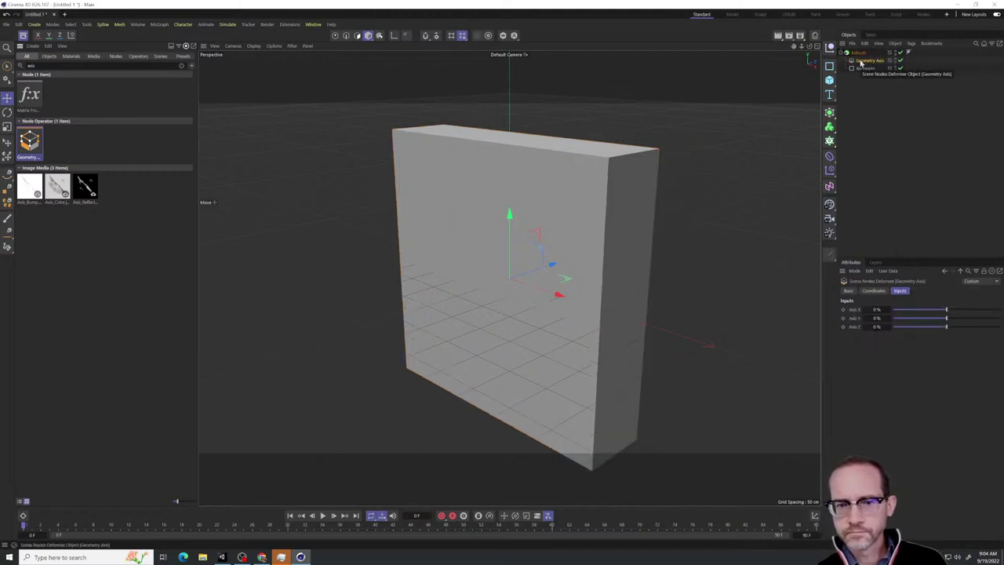
left_click_drag(929, 317, 998, 318)
mouse_move(582, 291)
left_mouse_down("alt")
mouse_move(651, 240)
mouse_move(645, 277)
mouse_move(618, 287)
mouse_move(622, 235)
mouse_move(622, 283)
mouse_move(583, 326)
mouse_move(479, 287)
mouse_move(583, 285)
mouse_move(596, 298)
left_mouse_up("alt")
left_click(857, 52)
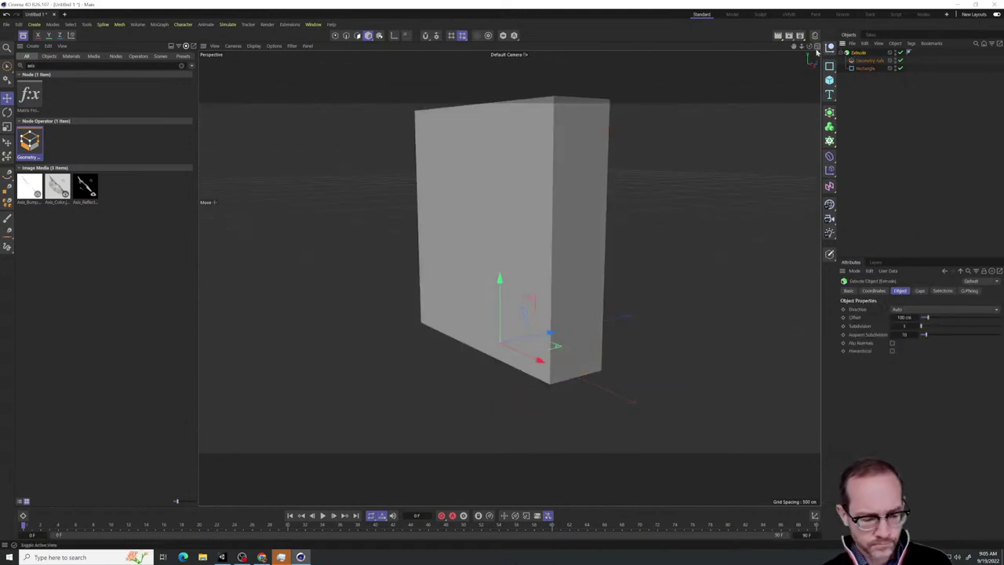
key("shift+c")
type("co")
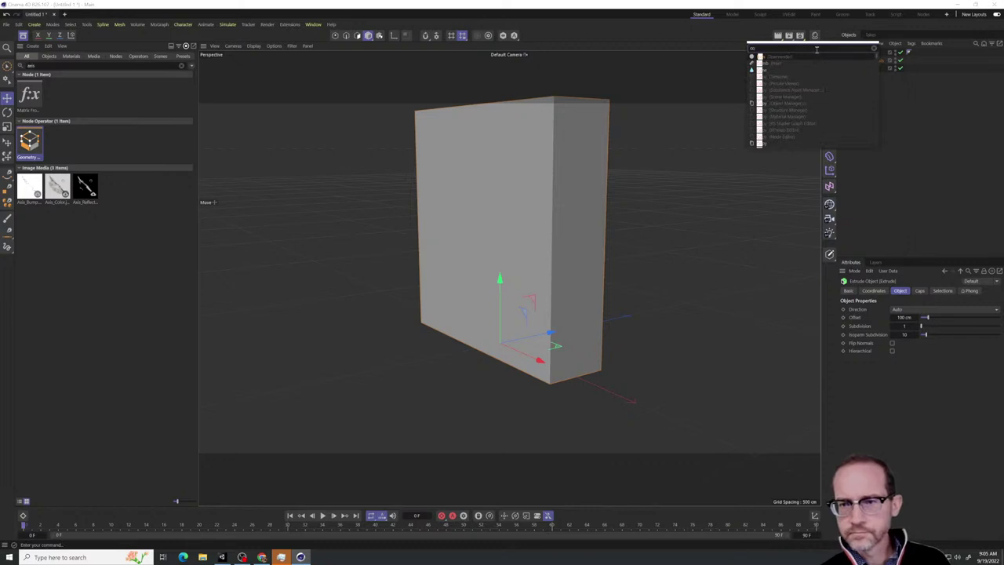
type("nne")
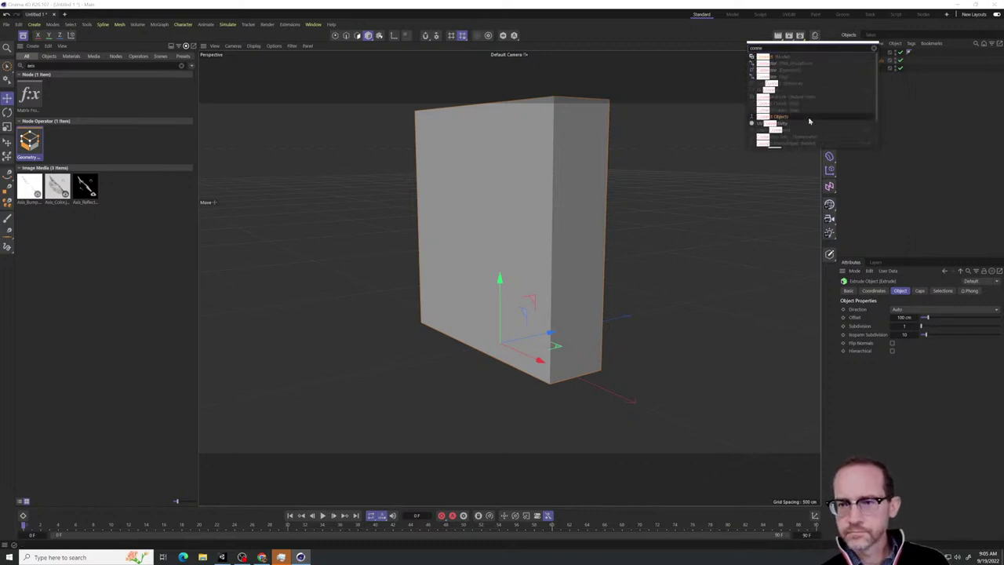
right_click(809, 120)
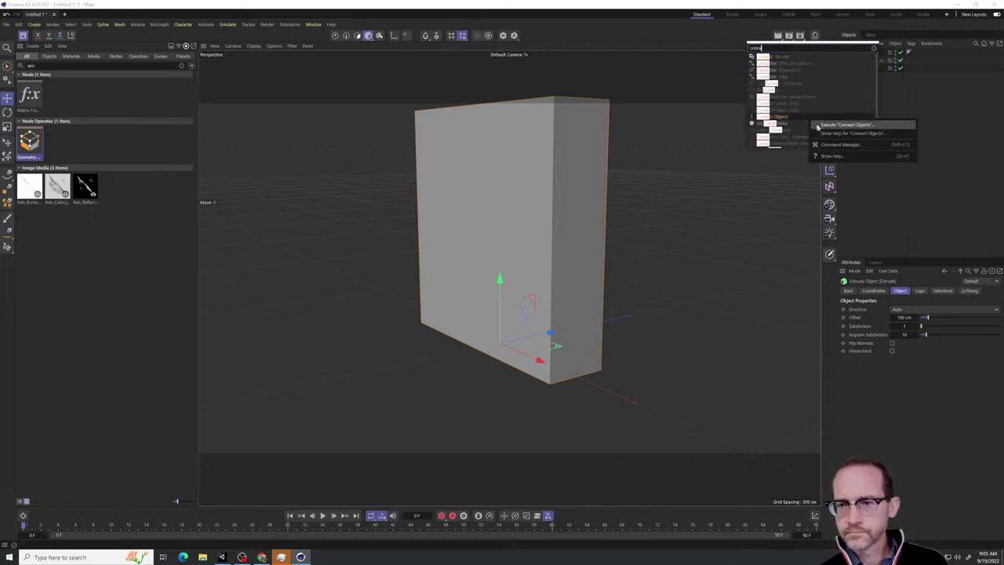
left_click(933, 83)
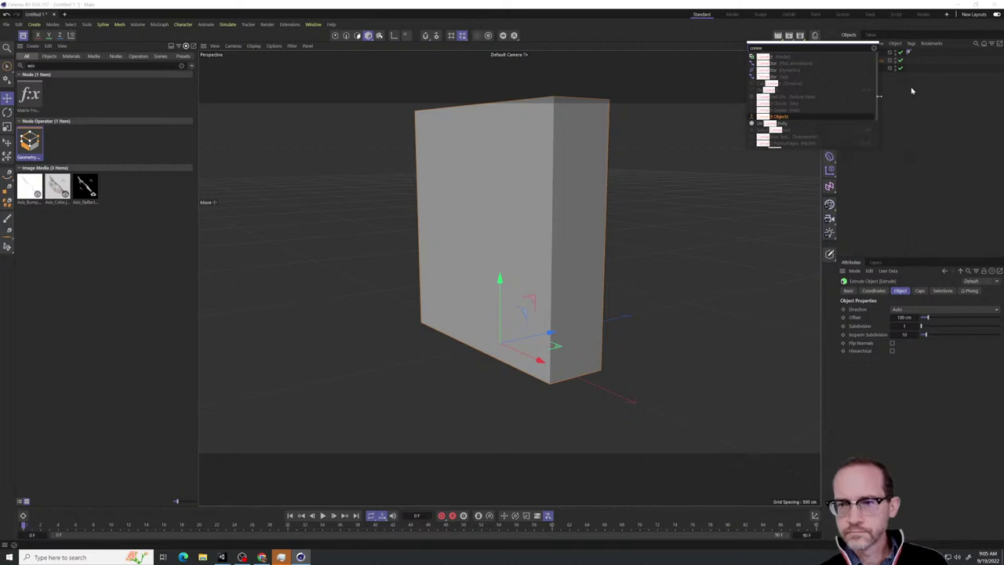
Search the assets for "autom" and add the Automatic UV modifier as a child of the Extrude
double_click(70, 66)
type("autom")
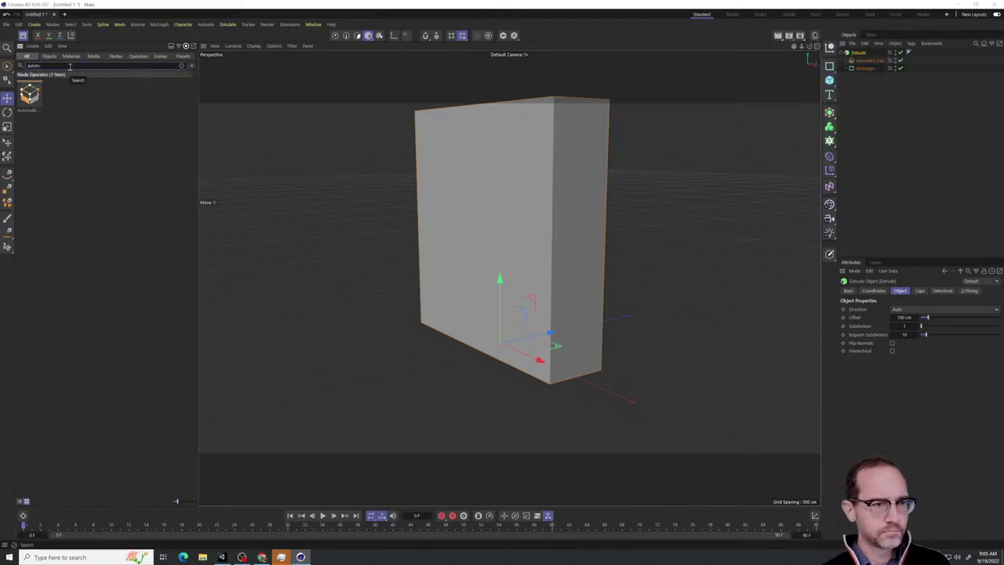
left_click_drag(29, 93, 870, 68)
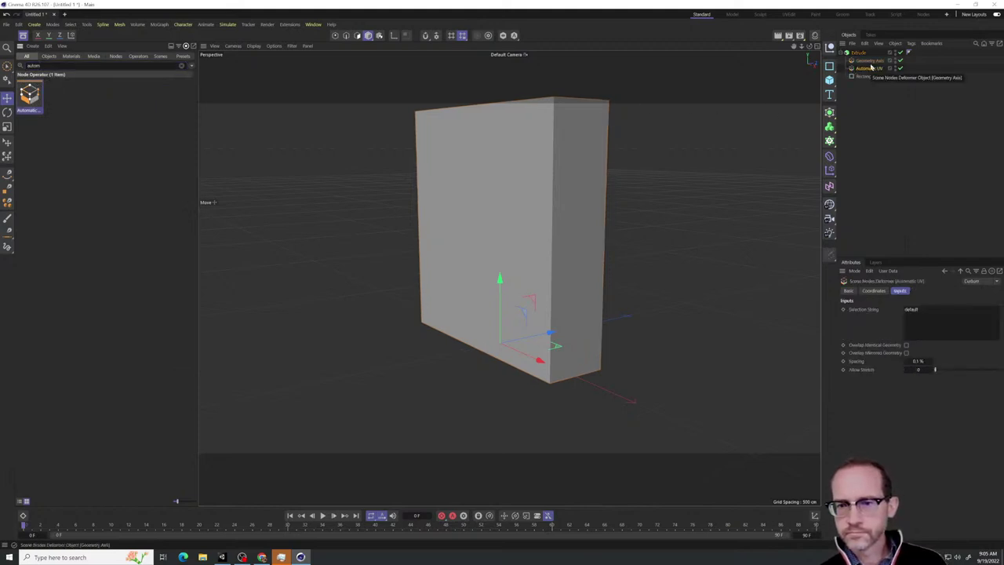
Run Connect Objects on the Extrude to make a separate polygon copy of it
left_click(858, 53)
right_click(859, 52)
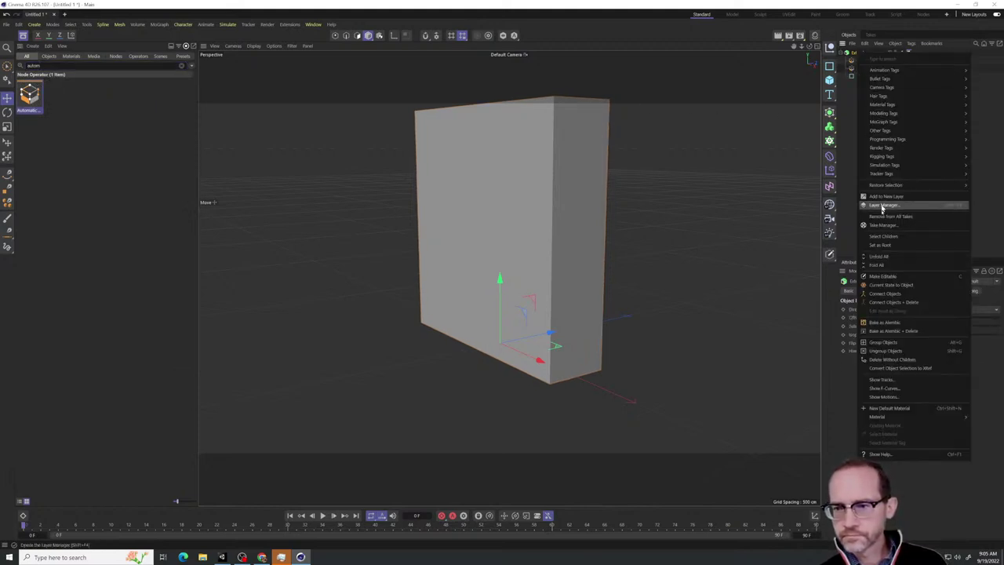
left_click(888, 293)
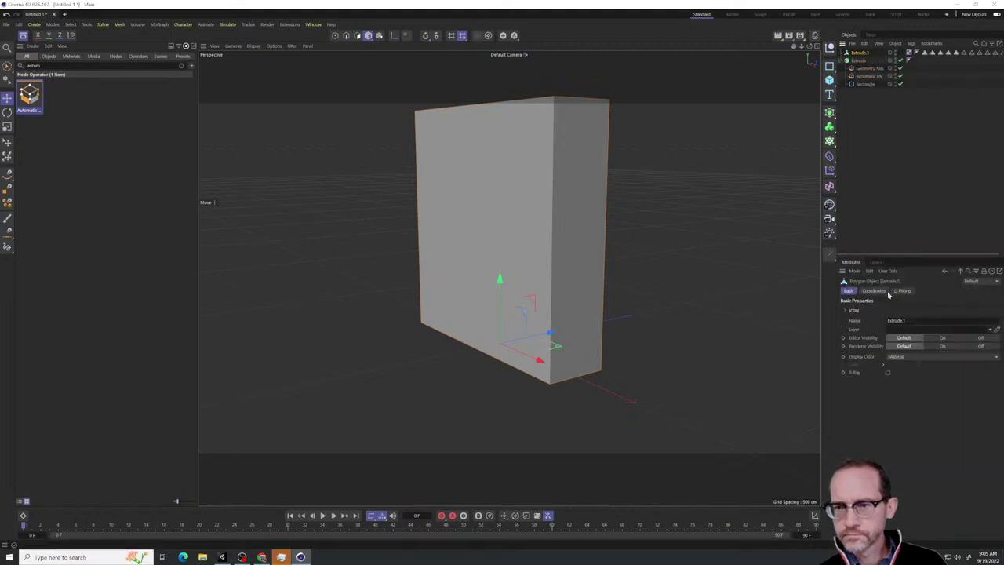
Examine the connected block's UV islands in the UVEdit layout, checking them in polygon and model mode
left_click(789, 14)
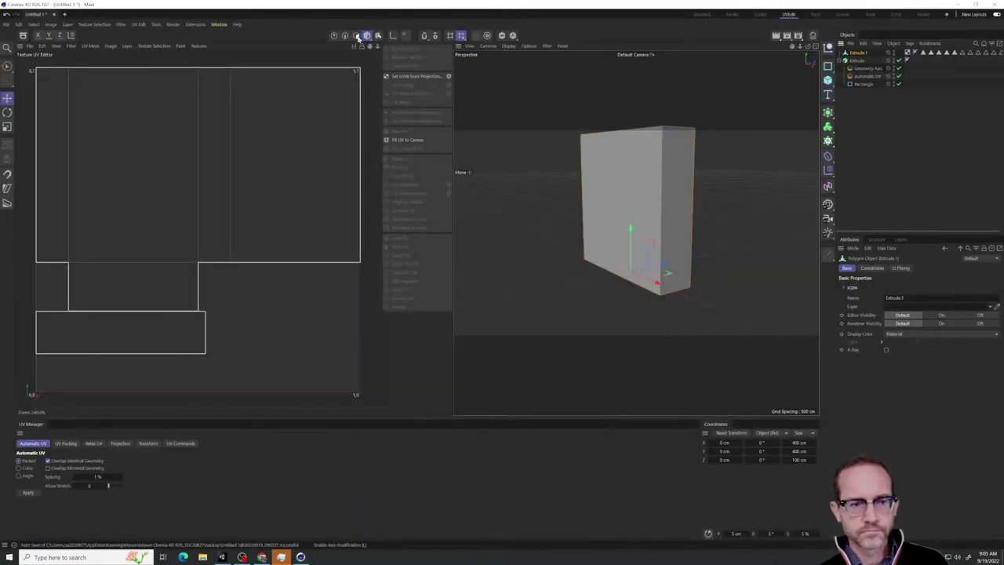
left_click(356, 36)
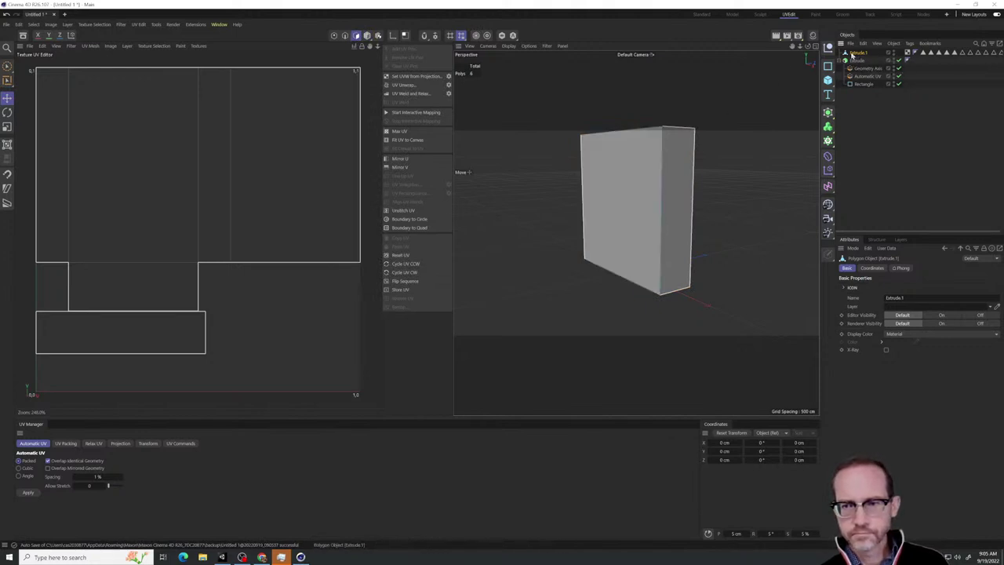
left_click(367, 35)
left_click_drag(635, 232, 567, 236, "alt")
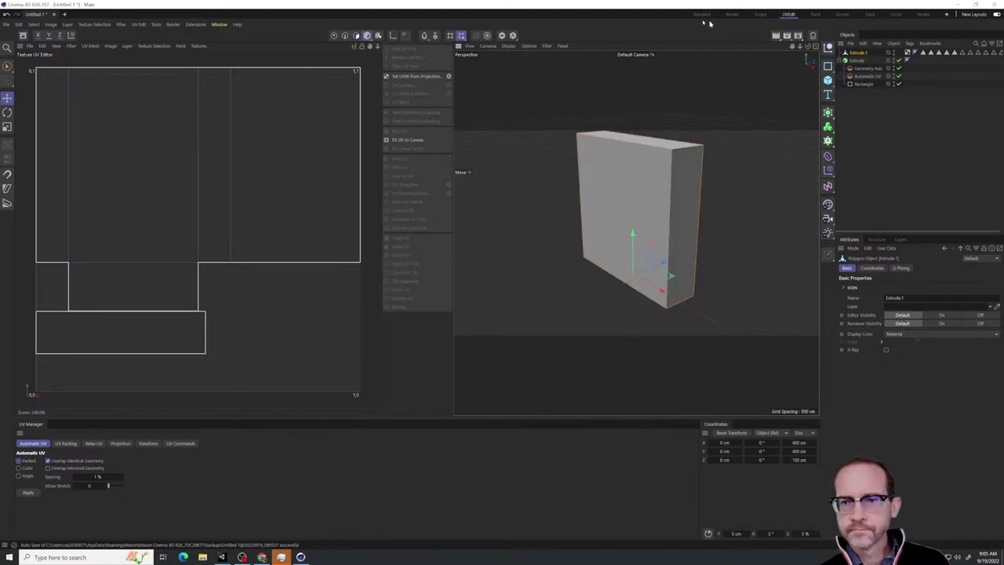
Return to the Standard layout and delete the connected mesh and the Extrude with its children
left_click(701, 15)
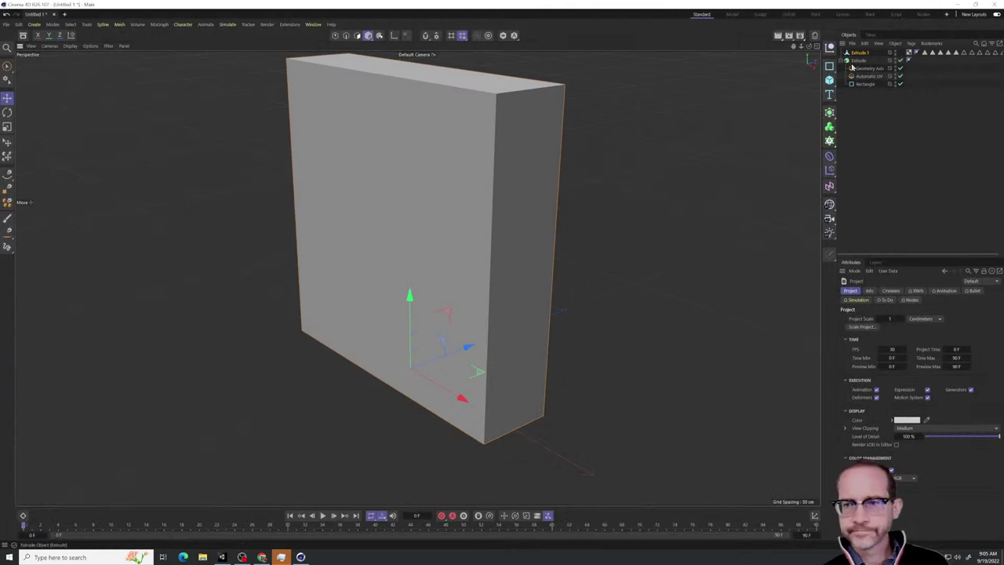
left_click(855, 54)
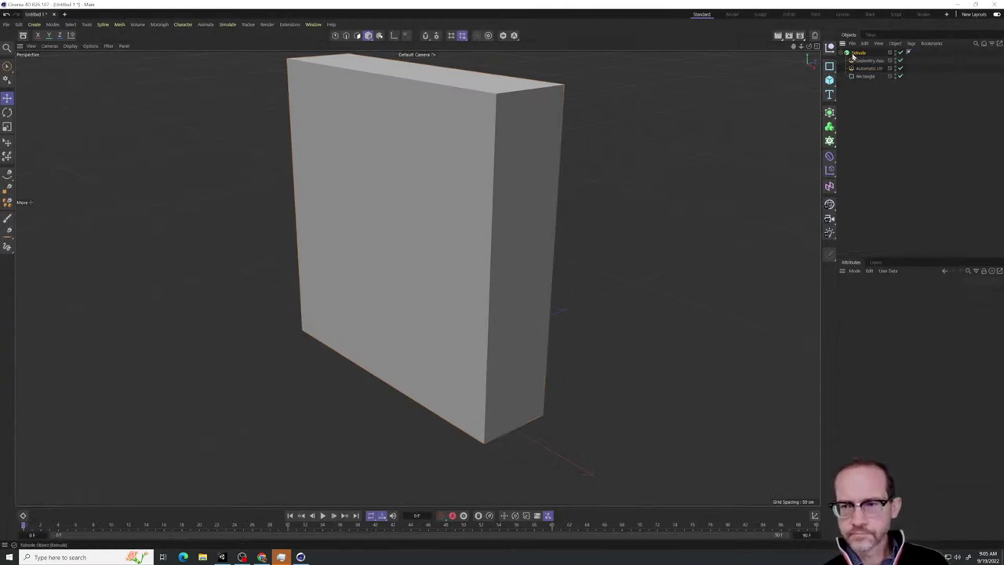
key("Delete")
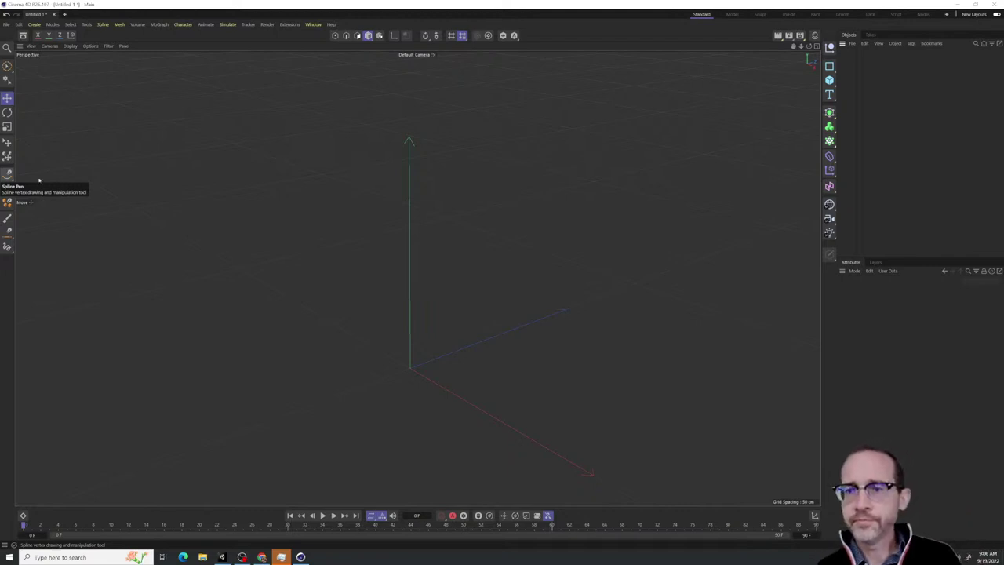
Switch to the Miro ART200 board and read the 3D Creation Tactic notes on extrusion and volume modeling
left_click_drag(407, 359, 437, 388, "alt")
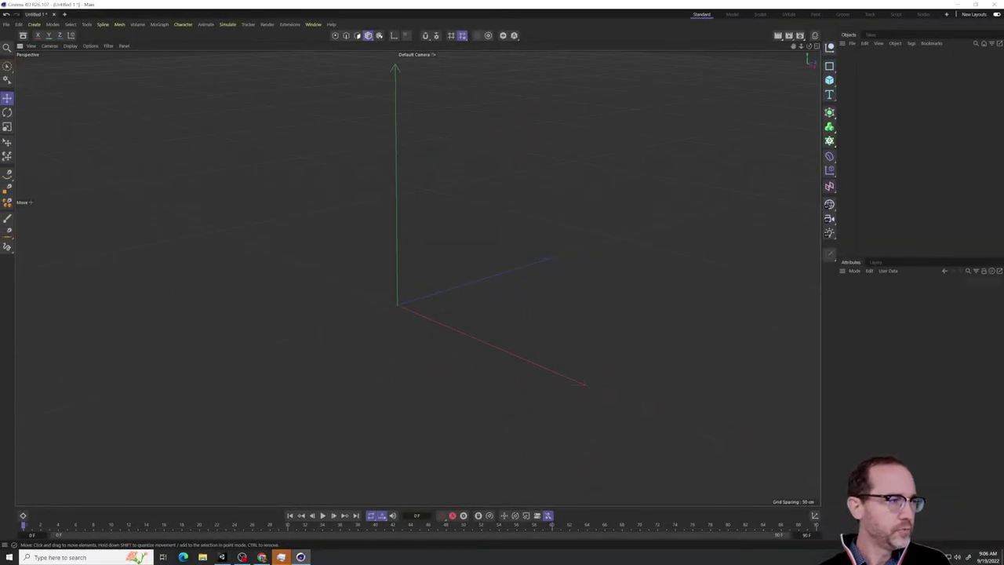
left_click_drag(0, 122, 660, 105)
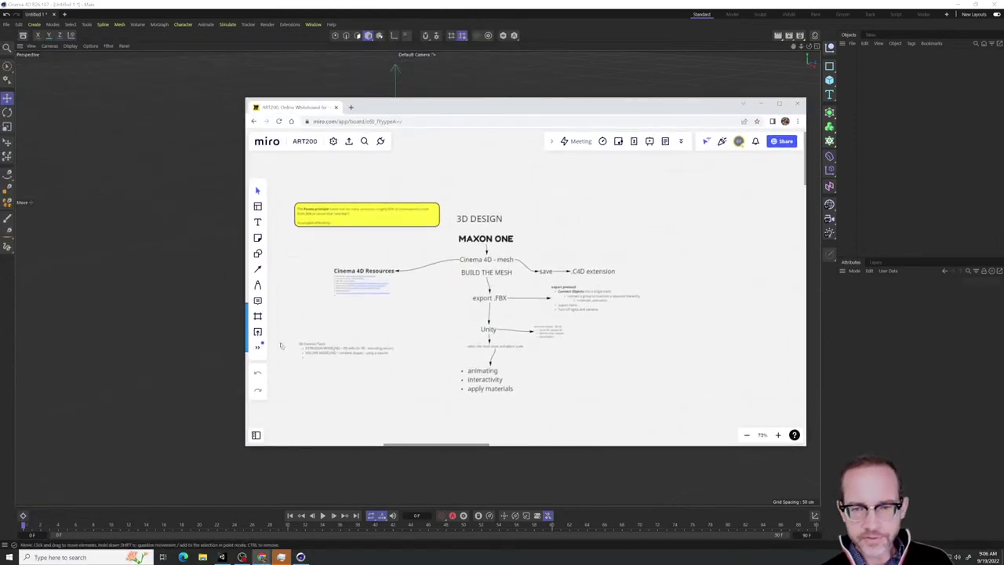
scroll(376, 316, "up", 3)
scroll(383, 317, "down", 8)
scroll(383, 317, "up", 1)
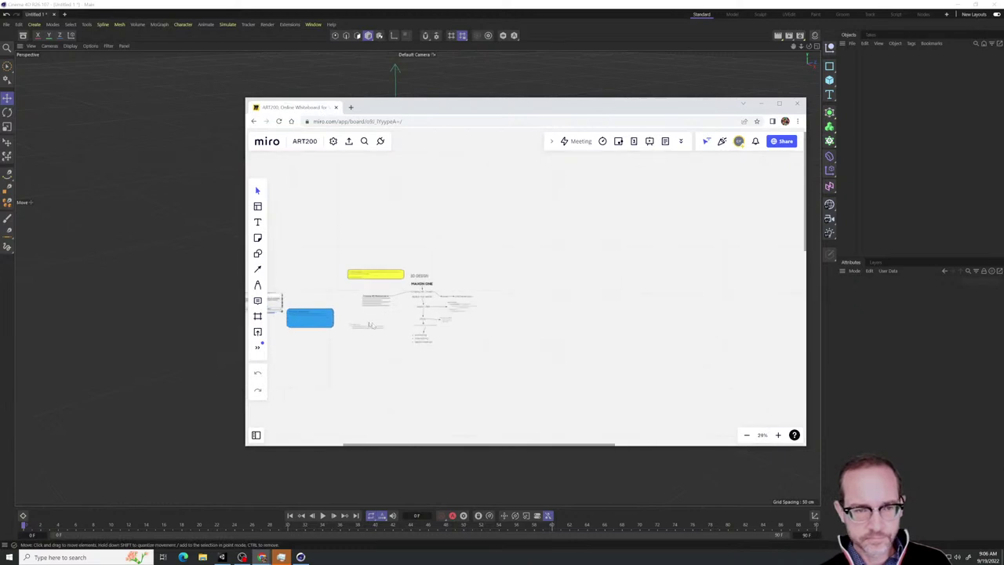
right_click_drag(367, 306, 479, 332)
scroll(515, 378, "up", 5)
right_click_drag(516, 378, 280, 358)
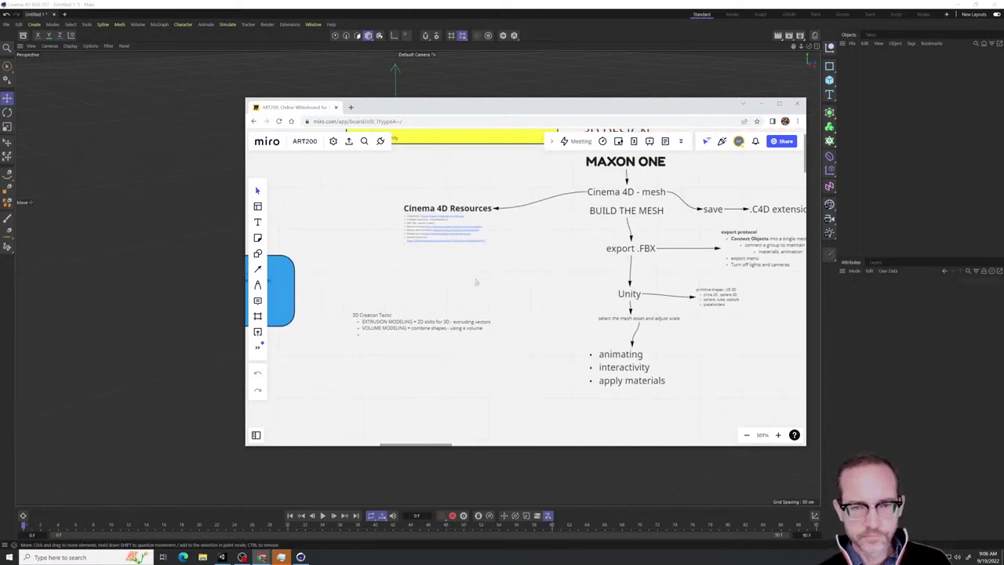
scroll(475, 282, "up", 4)
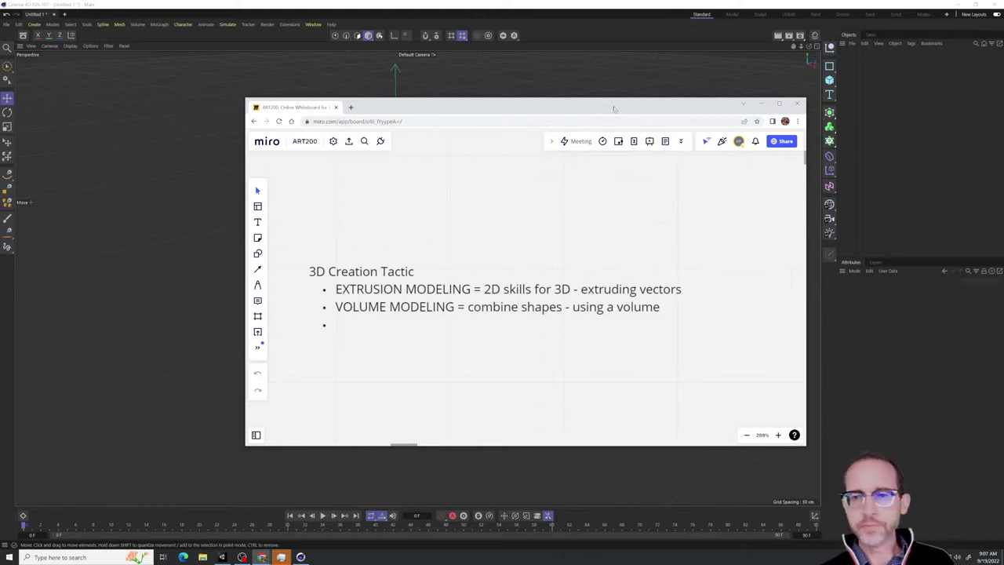
Examine the board's workflow diagram from building the Cinema 4D mesh through FBX export to Unity
left_click_drag(614, 107, 578, 114)
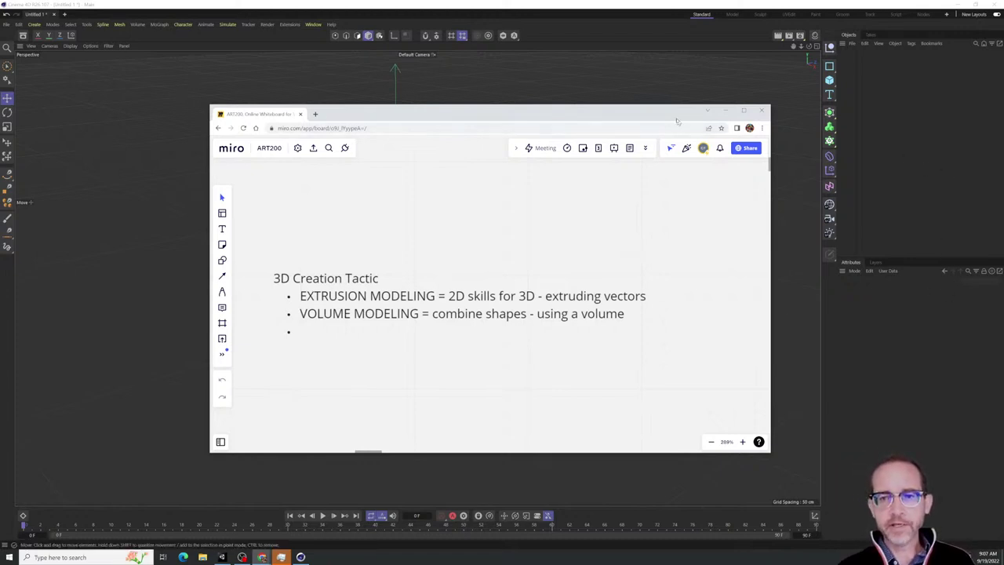
scroll(547, 296, "down", 5)
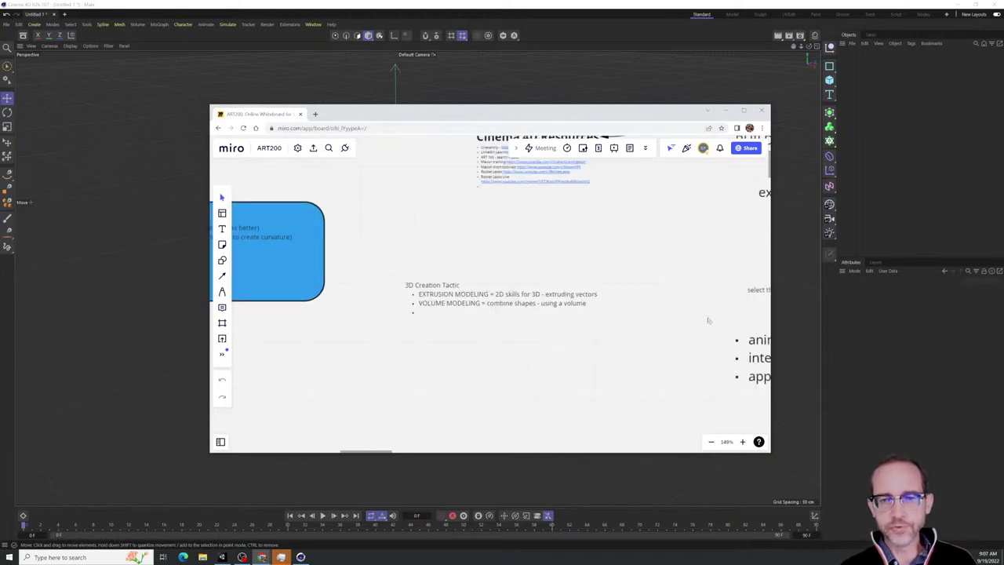
right_click_drag(562, 322, 495, 324)
scroll(599, 274, "up", 1)
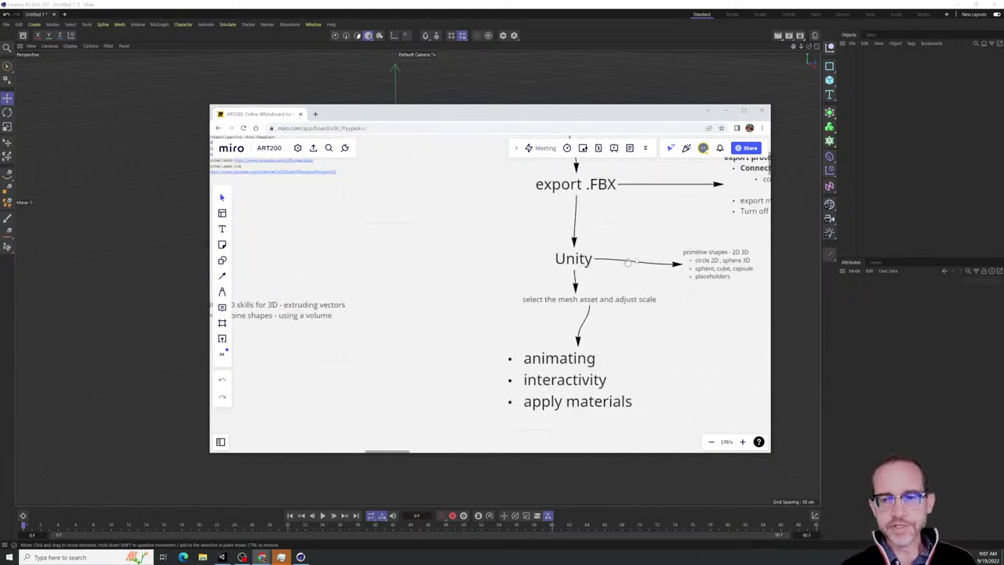
right_click_drag(649, 248, 561, 314)
scroll(548, 310, "up", 4)
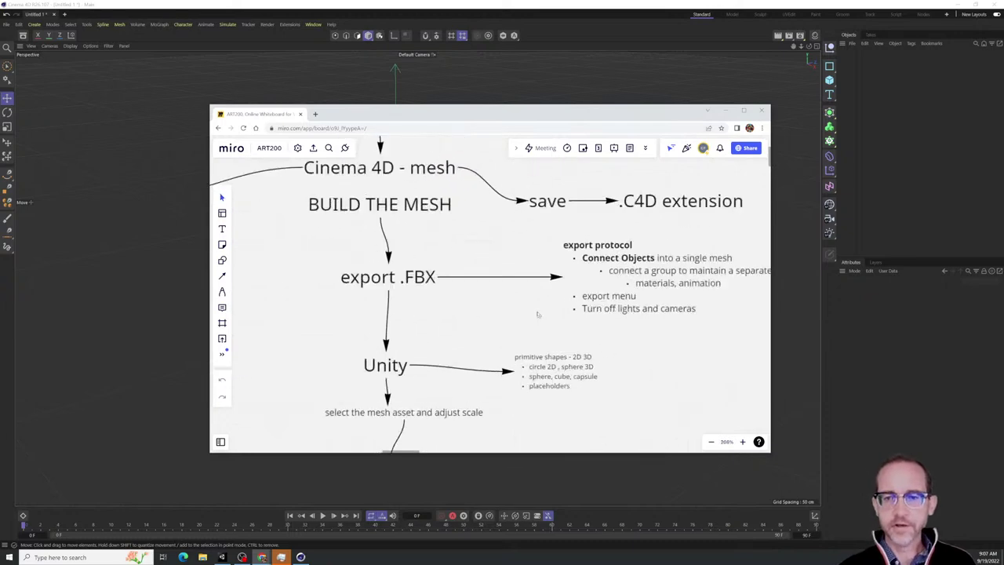
scroll(538, 315, "down", 5)
right_click_drag(539, 318, 664, 285)
scroll(664, 287, "down", 3)
scroll(637, 344, "up", 4)
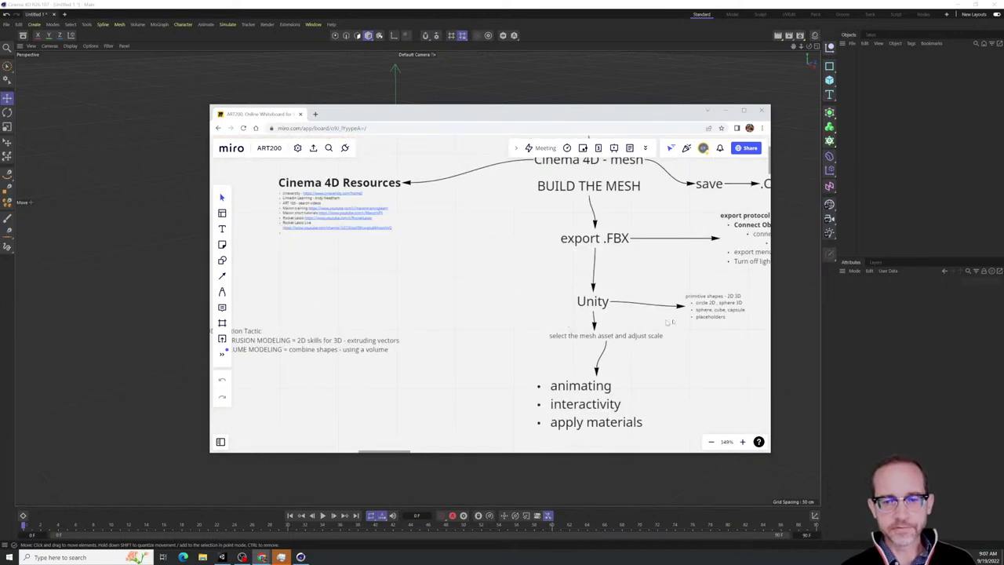
Review the export protocol and Unity primitive shapes notes beside the workflow diagram
right_click_drag(692, 349, 573, 407)
right_click_drag(606, 350, 633, 353)
scroll(610, 376, "left", 2)
scroll(610, 376, "down", 3)
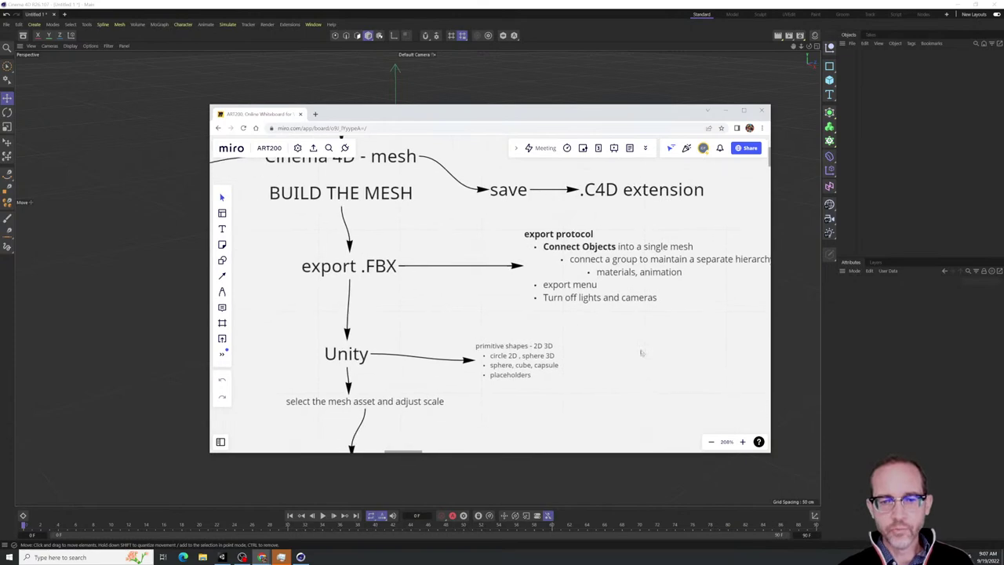
scroll(618, 349, "down", 2)
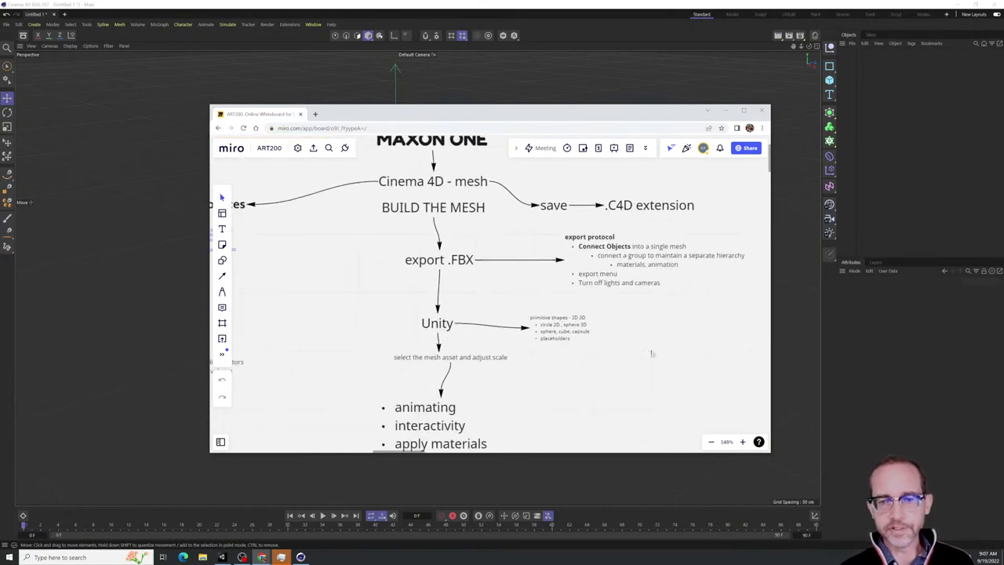
scroll(636, 355, "right", 1)
scroll(628, 357, "right", 2)
scroll(606, 358, "up", 1)
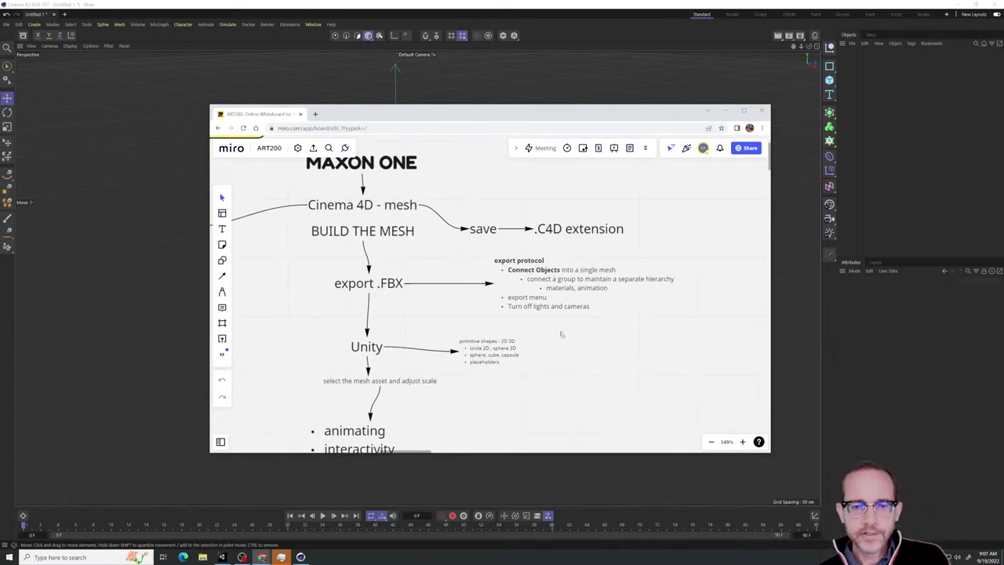
left_click_drag(533, 327, 612, 335)
scroll(612, 336, "down", 1, "ctrl")
scroll(613, 335, "up", 1, "ctrl")
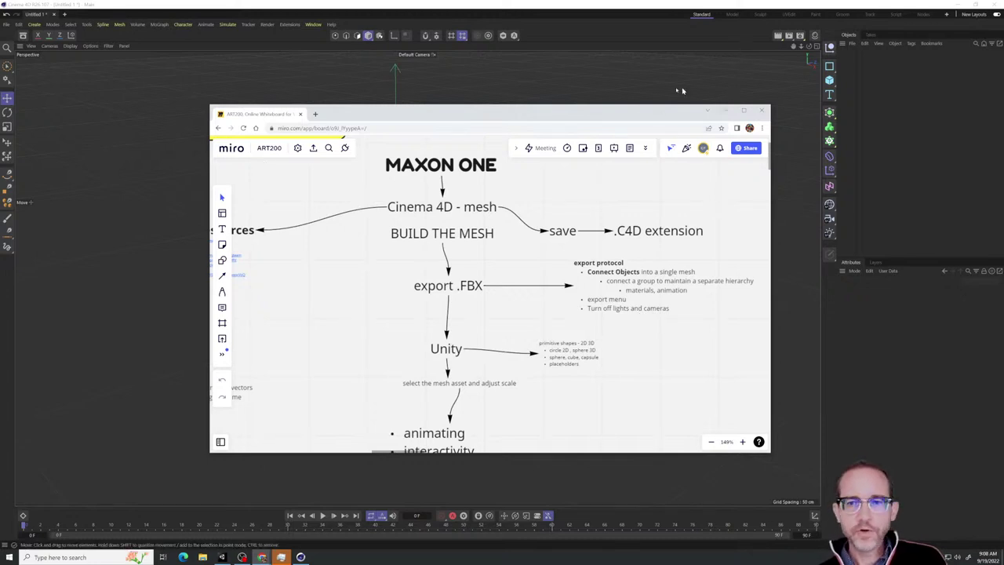
Put the Miro board away and return to the empty Cinema 4D scene
left_click_drag(635, 118, 571, 97)
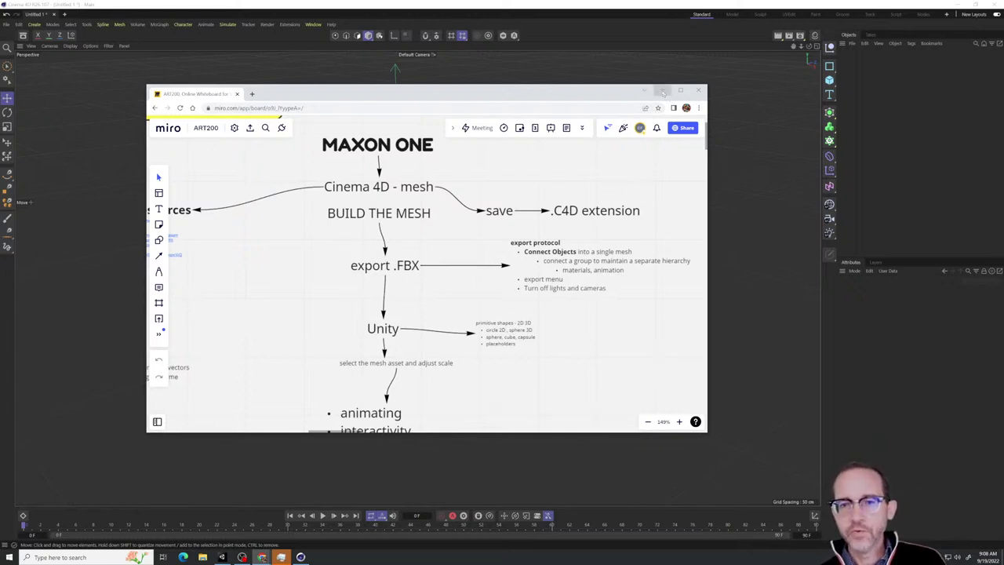
left_click(643, 67)
left_click_drag(626, 193, 531, 259, "alt")
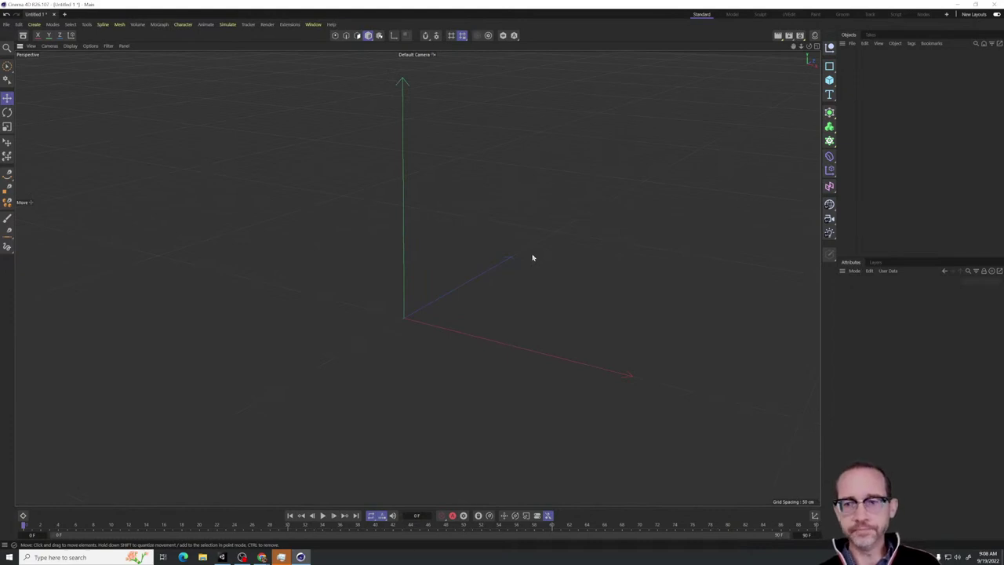
left_click_drag(554, 256, 571, 300, "alt")
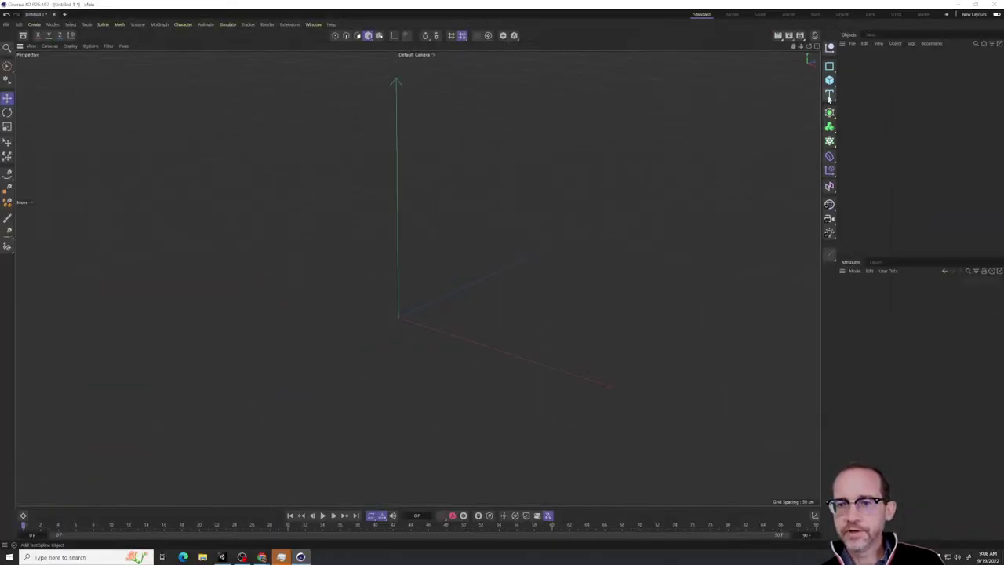
Add a 3D Text object and a Text Spline at the world origin and delete the spline
left_click(828, 94)
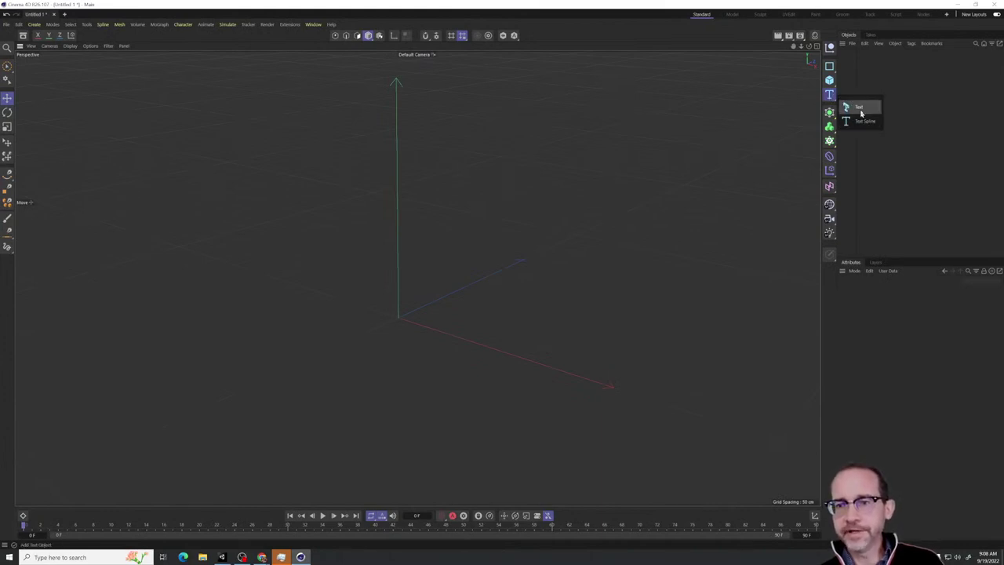
left_click(859, 112)
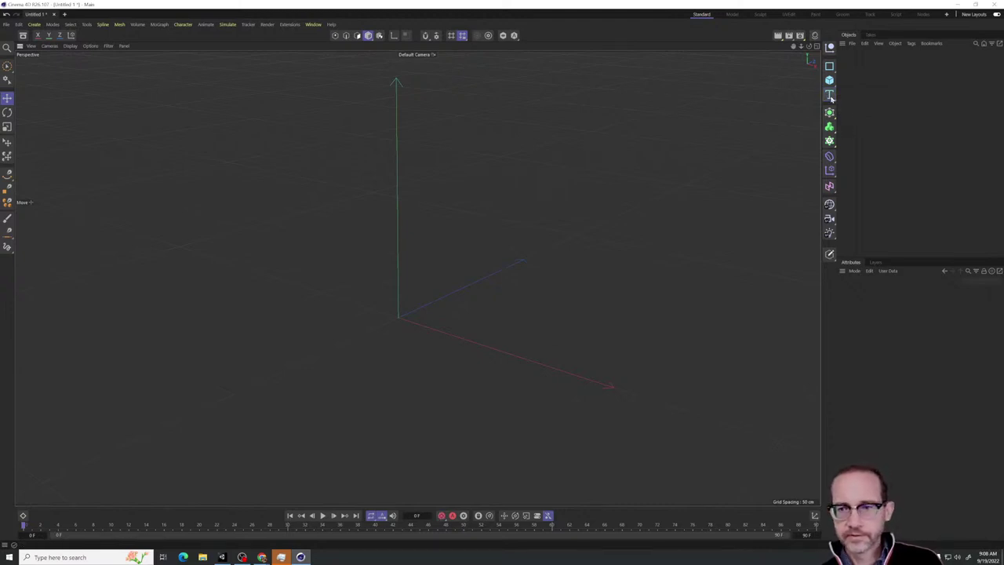
left_click(829, 95)
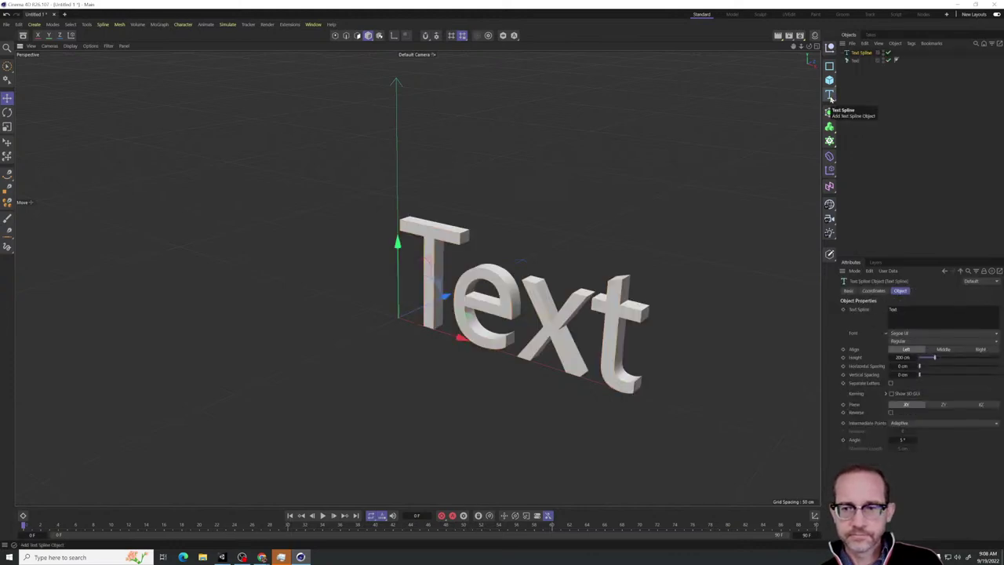
left_click_drag(437, 360, 481, 325, "alt")
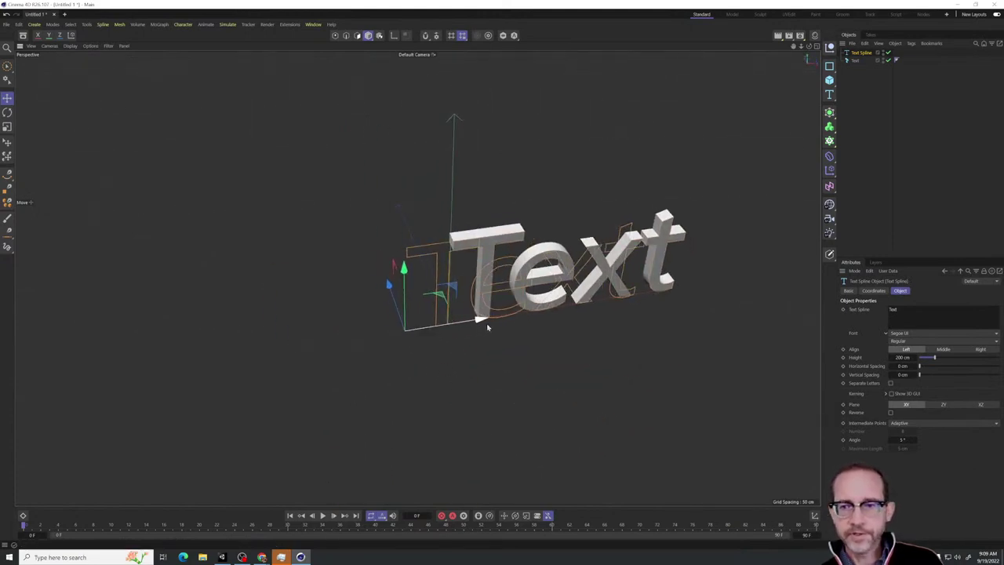
key("Delete")
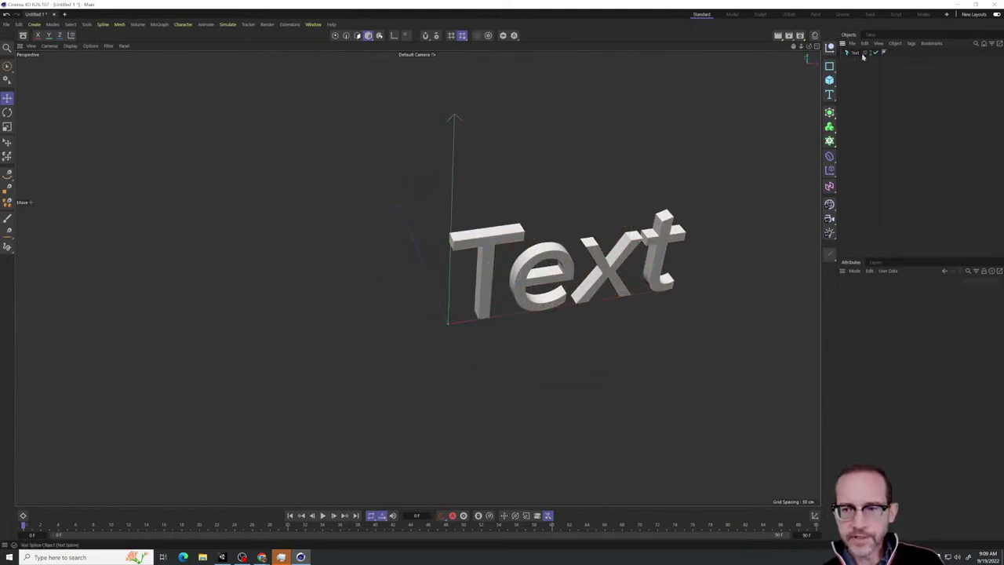
left_click_drag(582, 196, 510, 219, "alt")
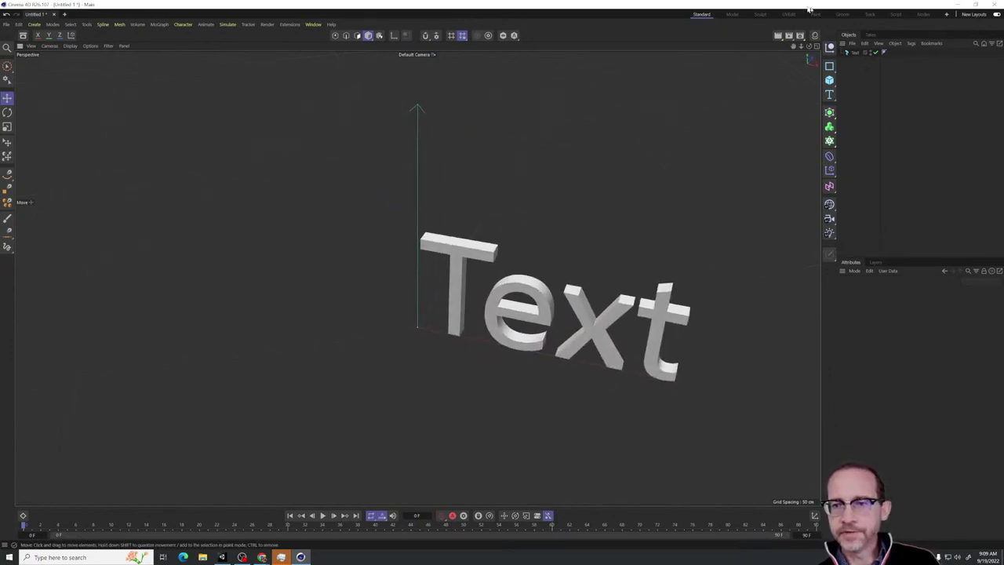
Add a Text Spline and move it along its X axis clear of the 3D Text object for comparison
left_click(830, 93)
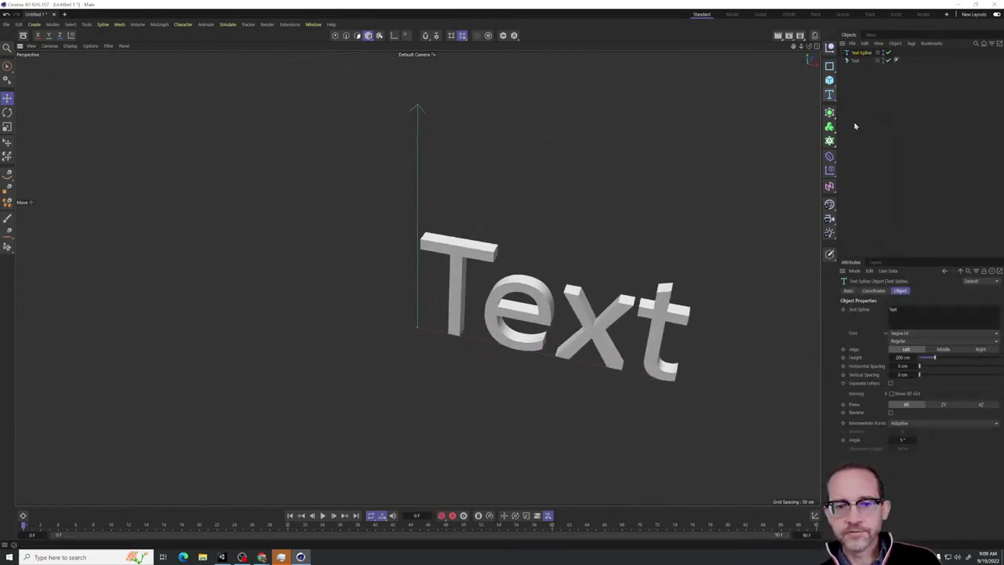
left_click_drag(477, 341, 197, 283)
left_click_drag(235, 374, 379, 394, "alt")
left_click_drag(327, 361, 410, 340, "alt")
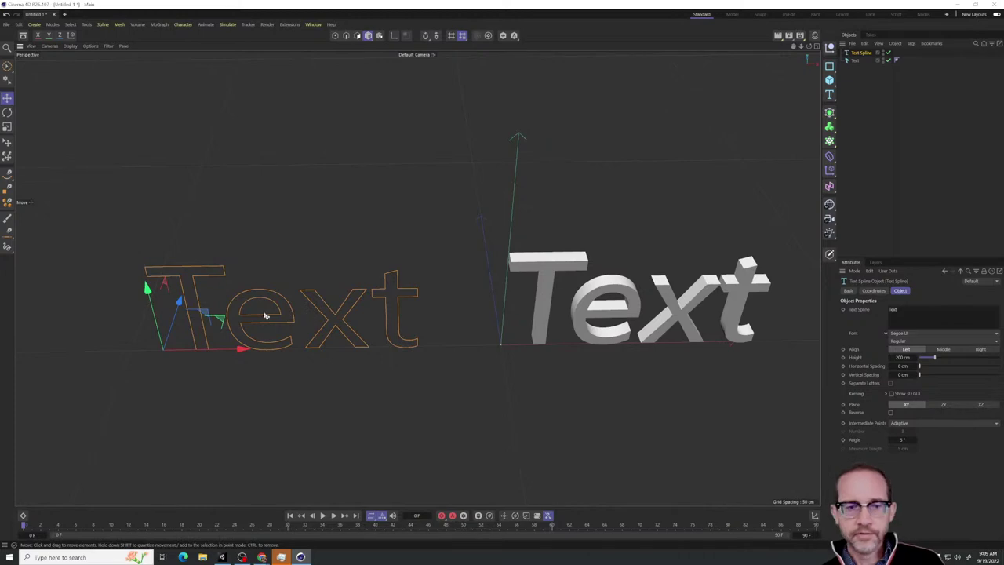
mouse_move(392, 202)
left_mouse_down()
mouse_move(325, 356)
mouse_move(322, 325)
left_mouse_up()
key("Escape")
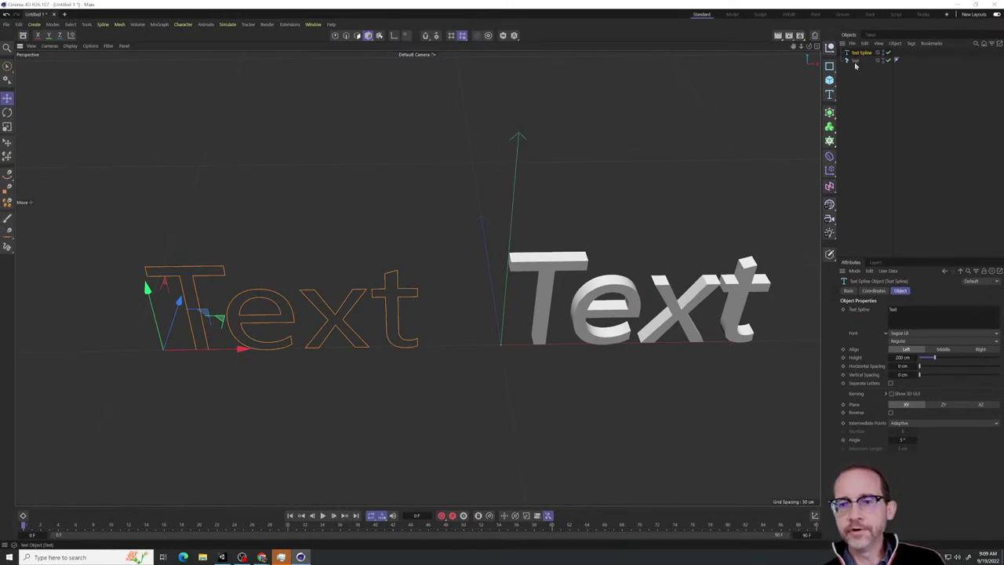
Delete the 3D Text object and move the Text Spline along X back toward the world origin
left_click(855, 61)
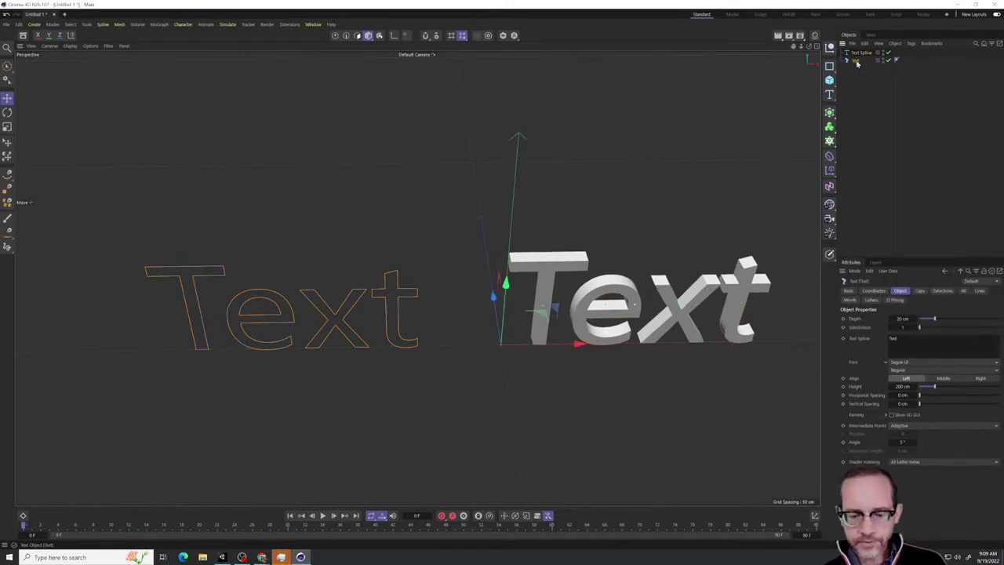
key("Delete")
left_click(861, 52)
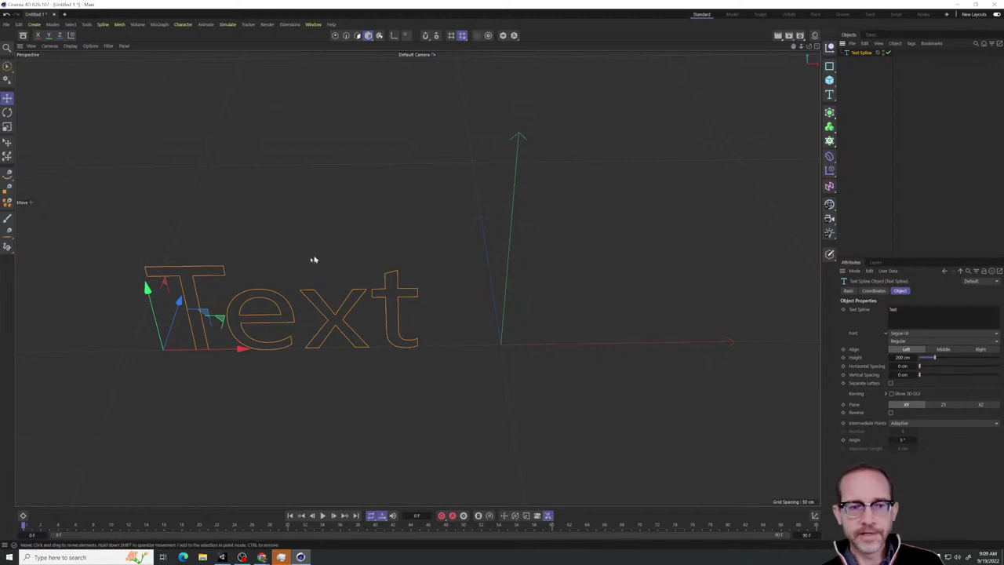
left_click_drag(245, 349, 403, 348)
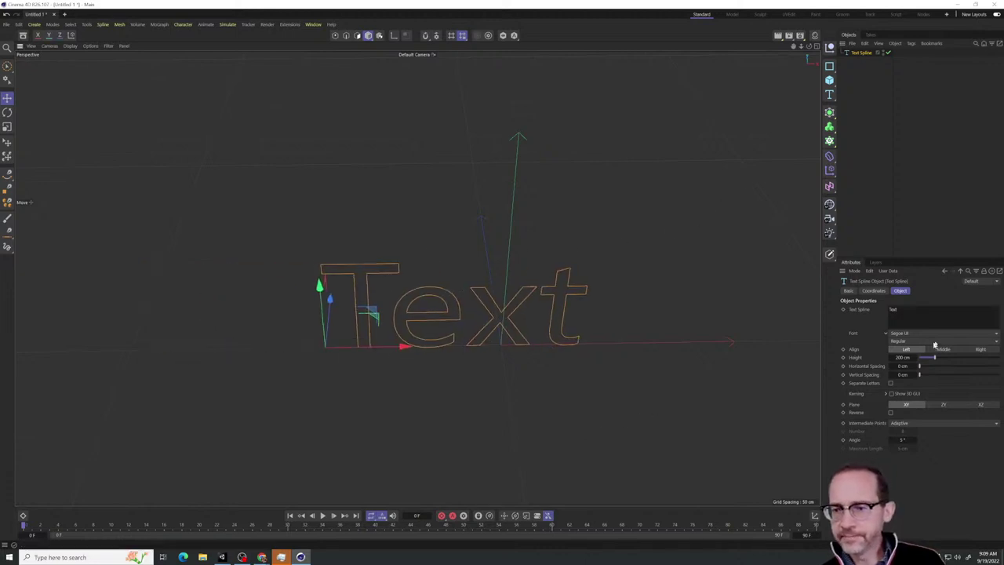
Replace the Text Spline's default wording with the first name in capital letters
left_click_drag(905, 312, 840, 309)
type("CASEY")
key("Return")
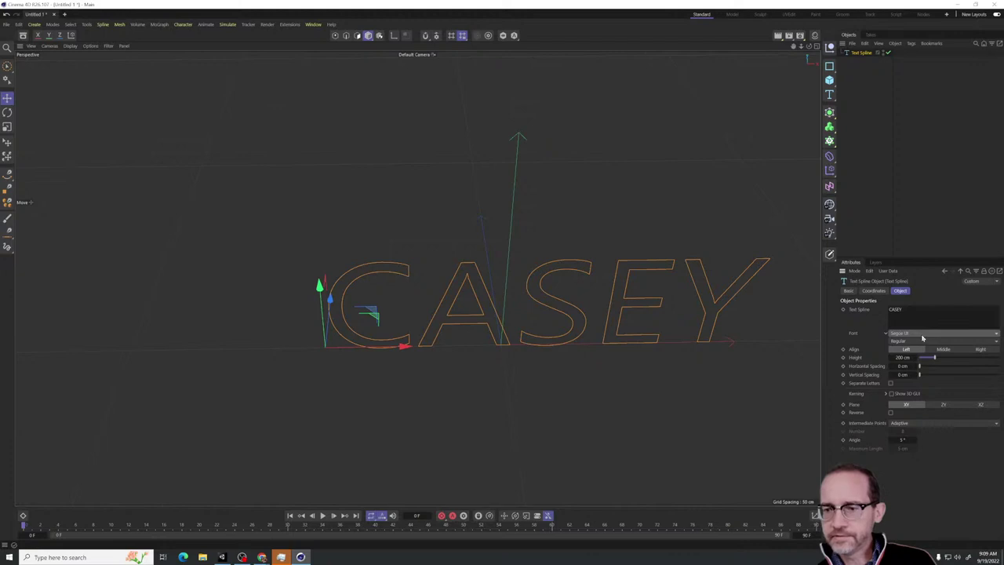
Change the Text Spline's font to Roboto Slab ExtraBold
key("Up")
left_click(958, 337)
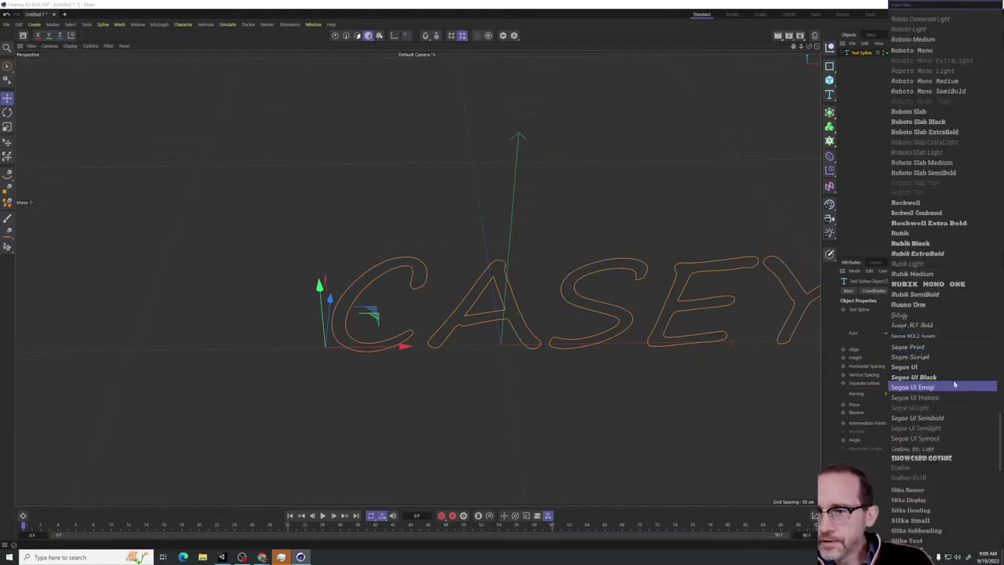
left_click(954, 132)
mouse_move(578, 392)
left_mouse_down("alt")
mouse_move(564, 371)
mouse_move(609, 374)
mouse_move(582, 411)
left_mouse_up("alt")
left_click_drag(634, 305, 556, 388, "alt")
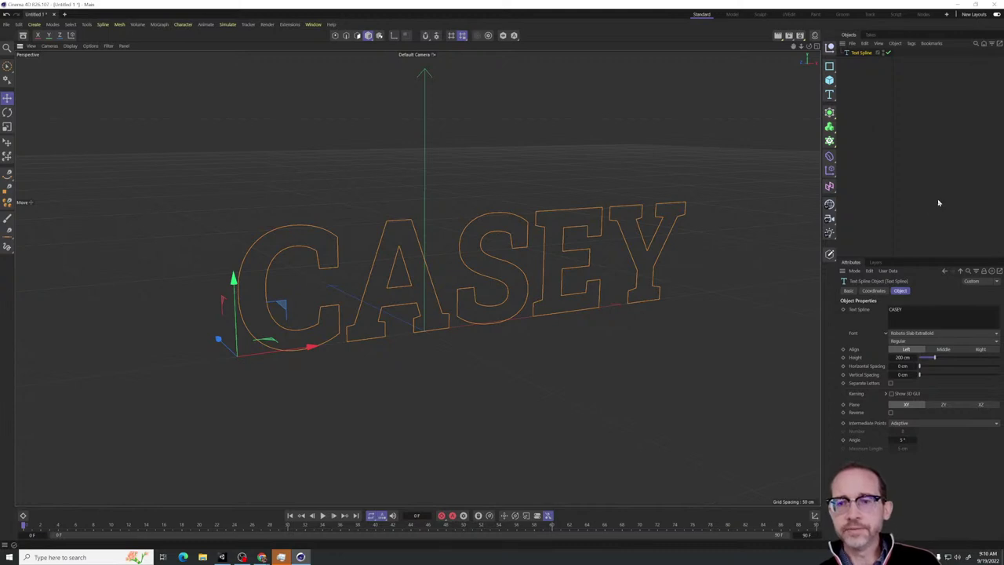
Add an Extrude generator and make the Text Spline its child to give the lettering volume
left_click(832, 113)
left_click(856, 141, "alt")
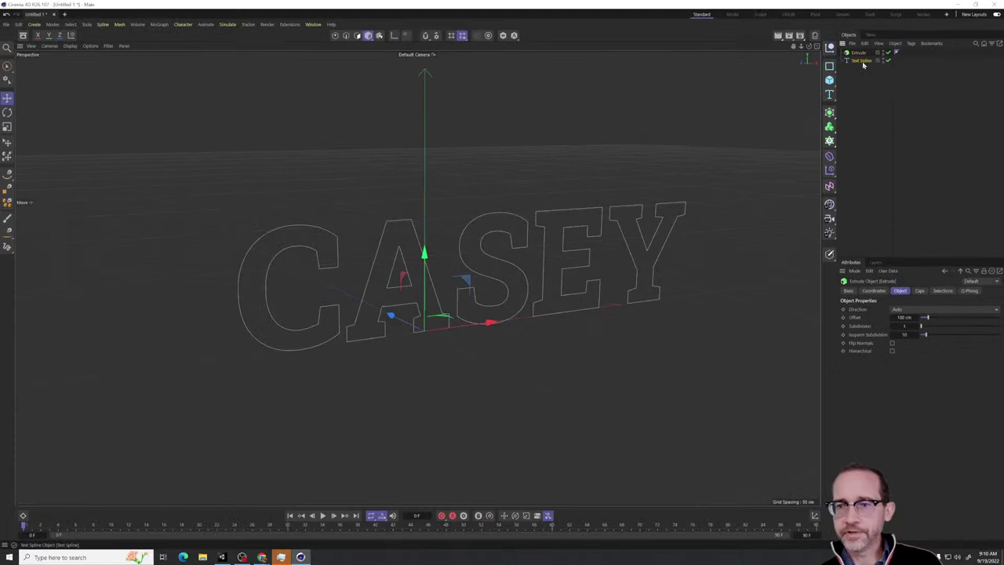
left_click_drag(862, 63, 858, 52)
left_click_drag(671, 127, 627, 126, "alt")
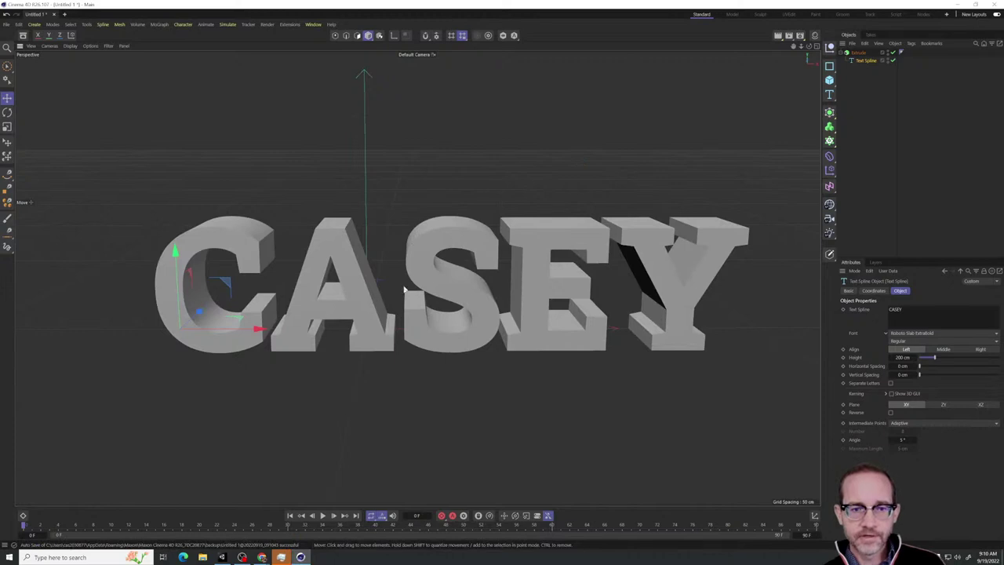
left_click_drag(448, 320, 474, 323, "alt")
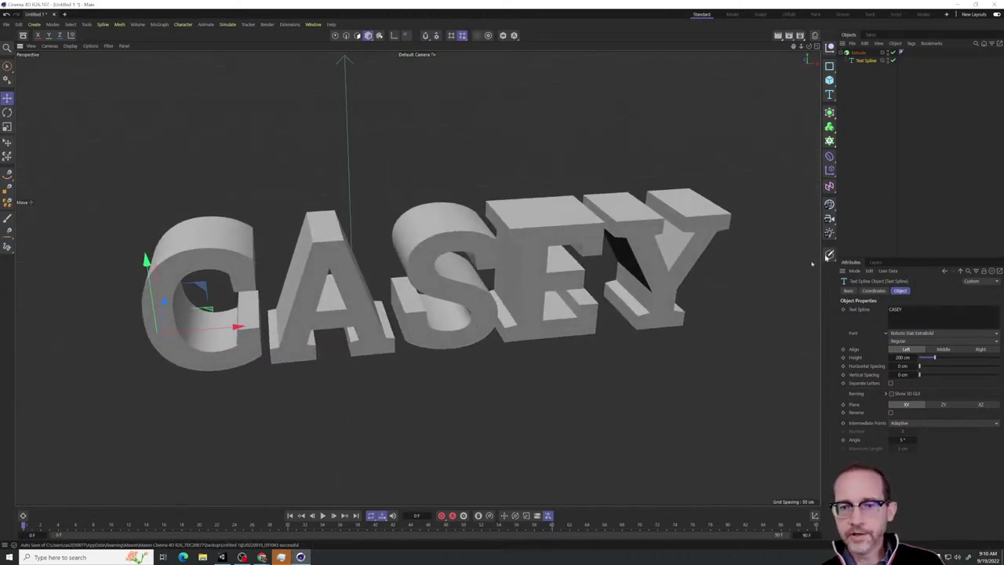
left_click_drag(649, 291, 651, 286, "alt")
Set the Extrude's offset to 50 cm and inspect the lettering's depth from several angles
left_click(858, 52)
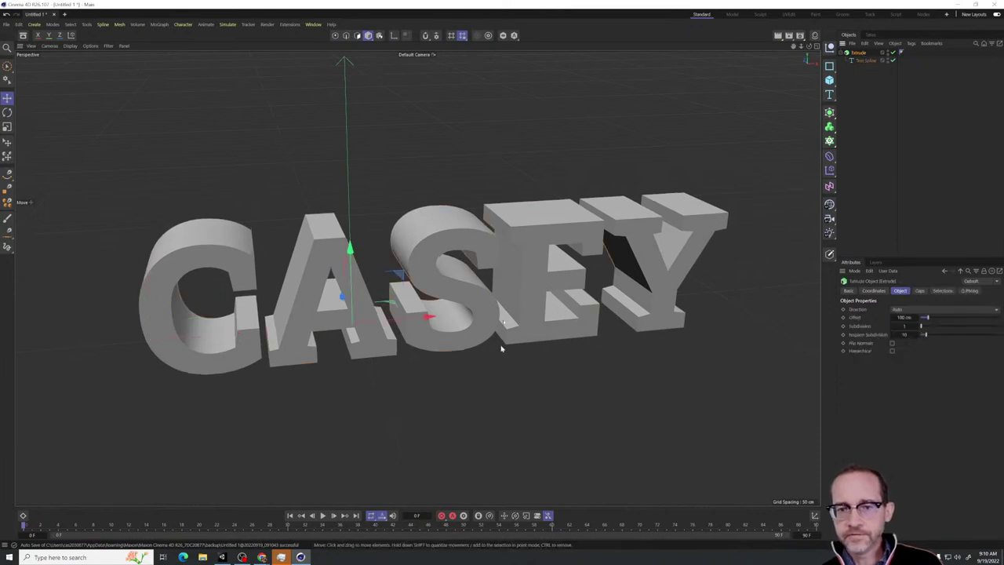
double_click(904, 317)
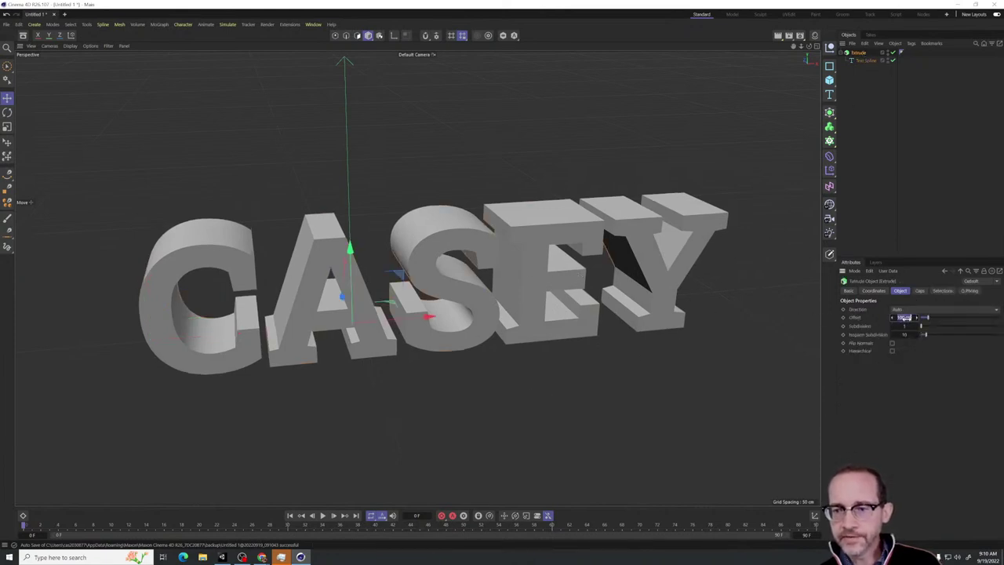
type("50")
key("Return")
left_click_drag(408, 196, 510, 183, "alt")
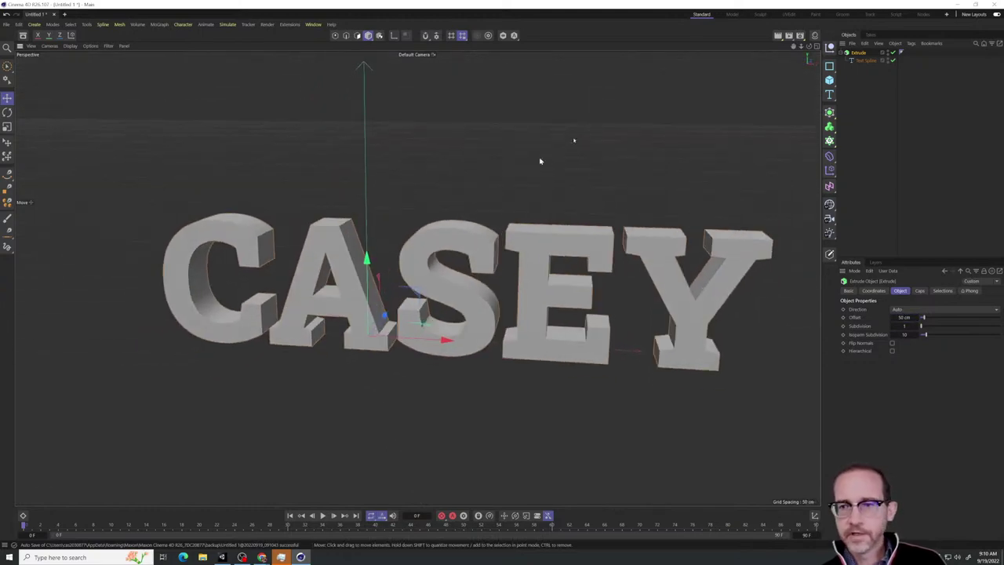
left_click_drag(293, 342, 331, 352, "alt")
left_click_drag(503, 378, 467, 369, "alt")
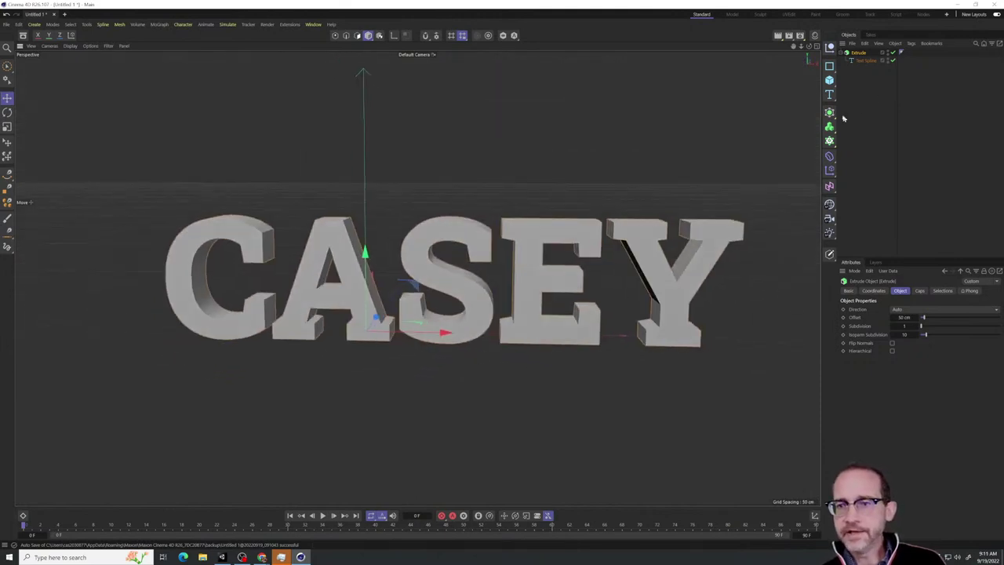
Take the Text Spline out of the Extrude's hierarchy so it stands alone
left_click(829, 112)
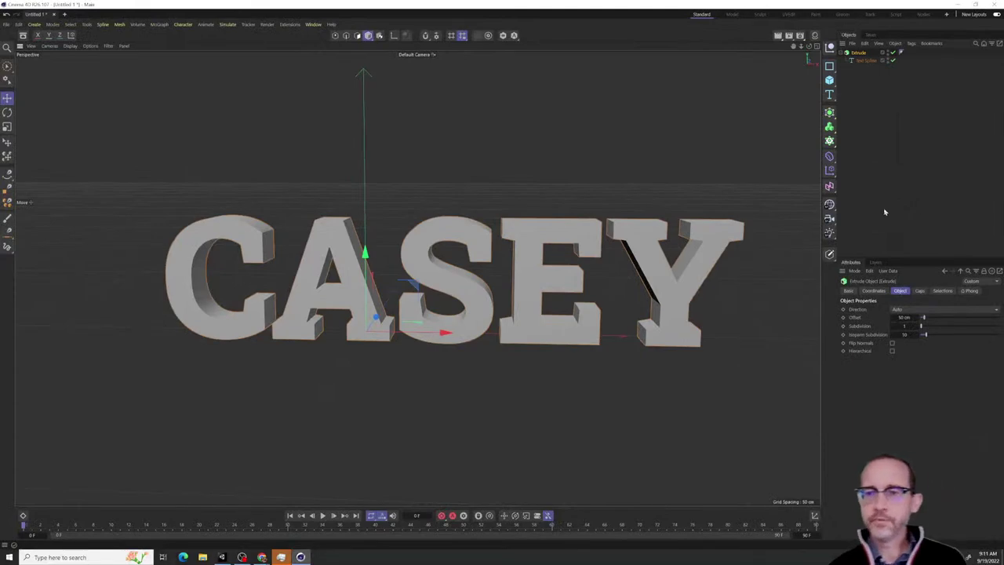
left_click(853, 72)
left_click_drag(858, 61, 855, 83)
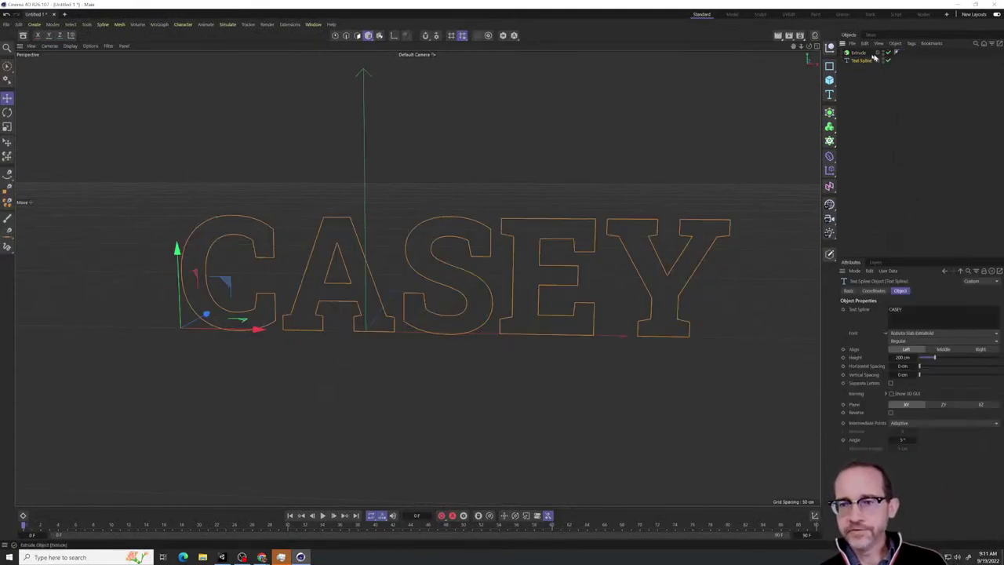
Add a Sweep generator and make the Text Spline its child
left_click_drag(828, 128, 828, 114)
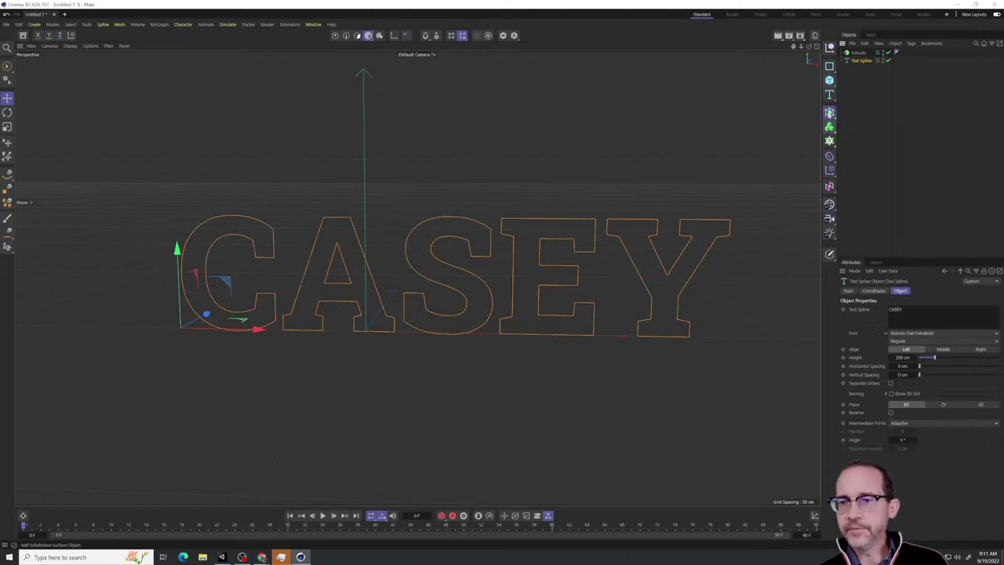
left_click(829, 115)
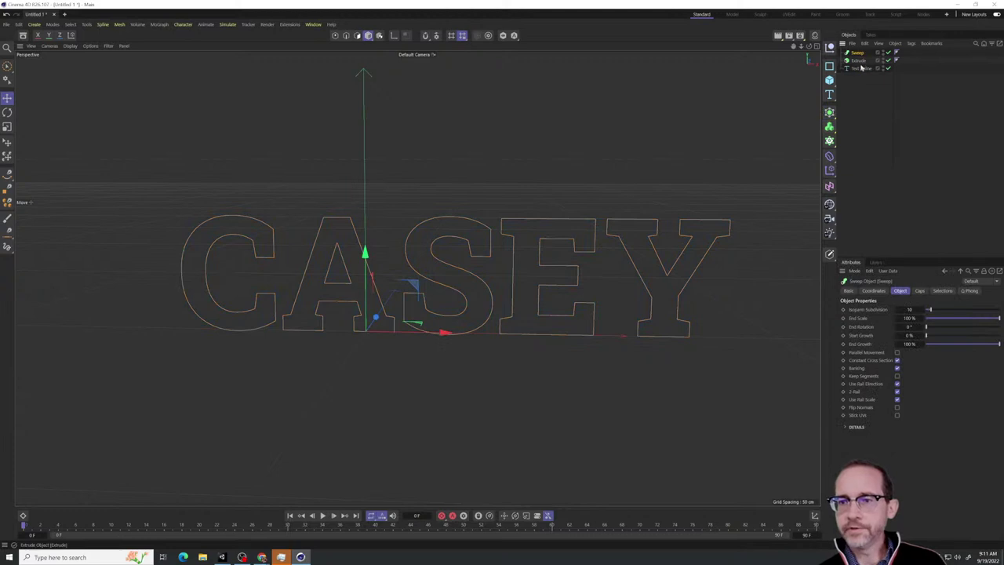
left_click_drag(859, 69, 861, 54)
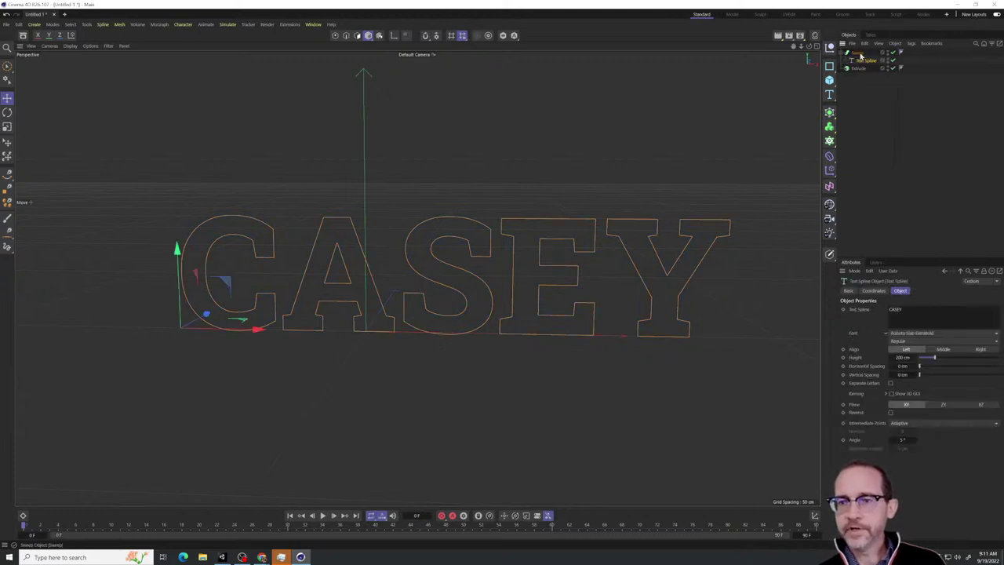
Add an n-Side spline as the sweep profile and set its radius to 10 cm
left_click(830, 67)
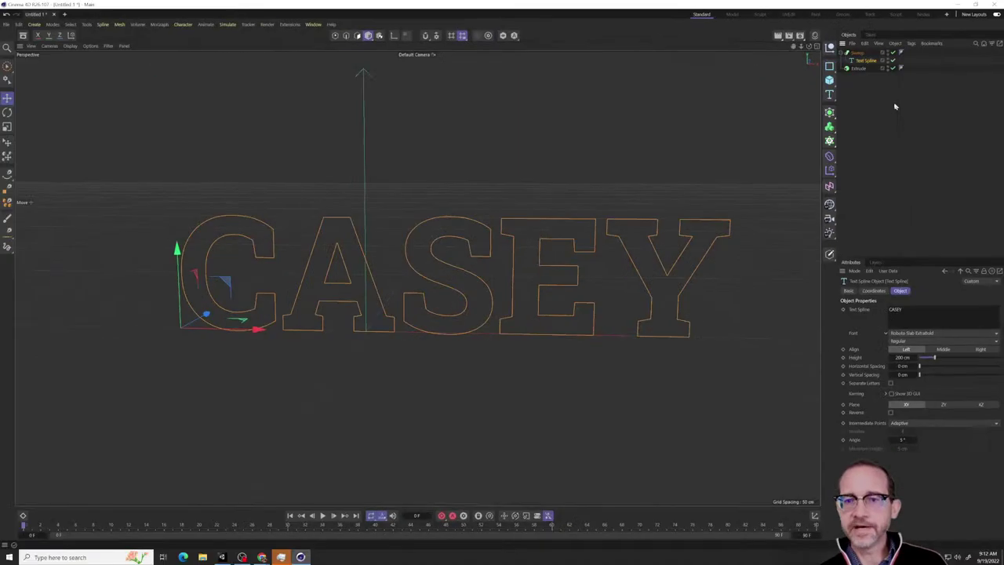
left_click(829, 66)
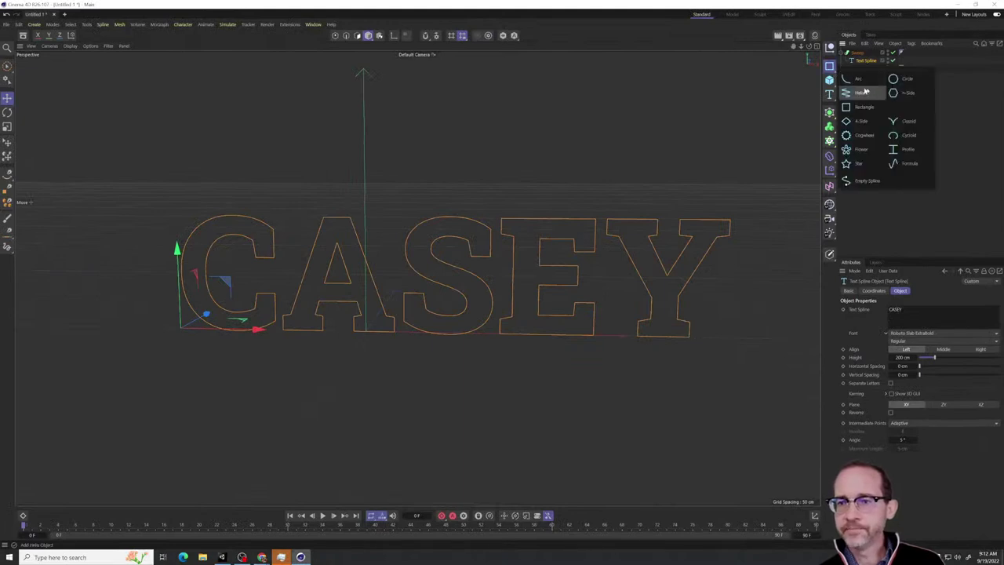
left_click(894, 92)
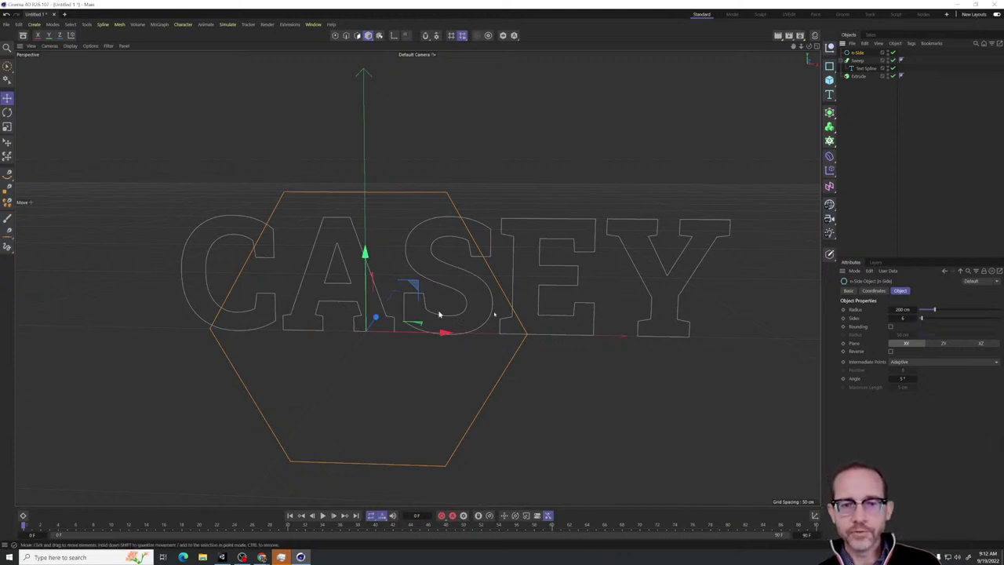
left_click(896, 310)
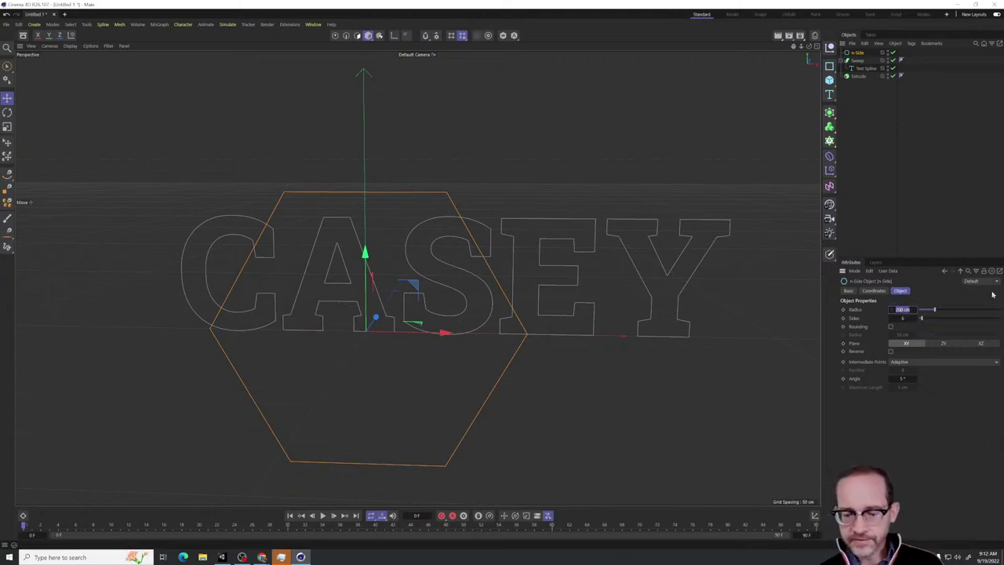
type("50")
key("Return")
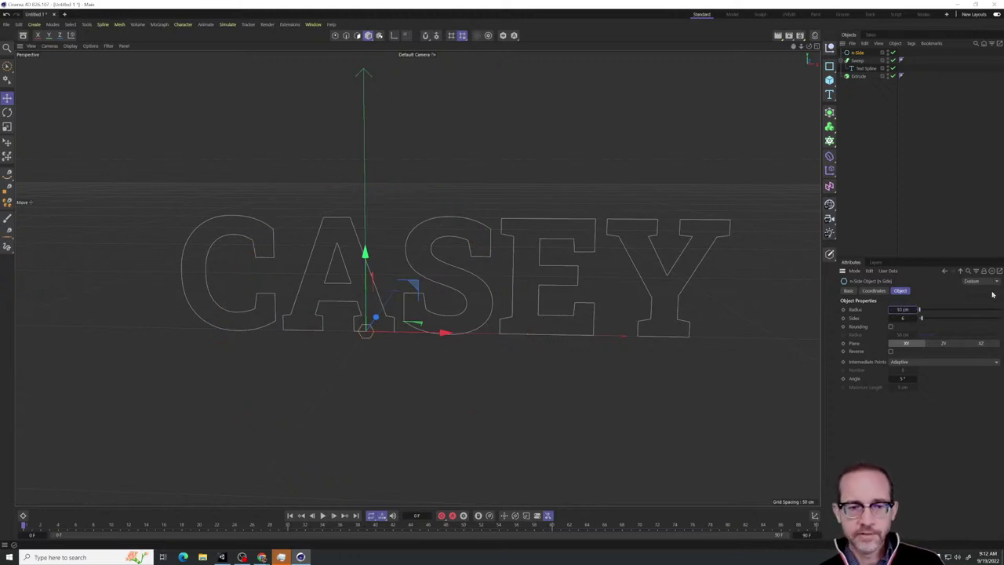
Set the n-Side's radius to 10 cm and move it into the Sweep above the Text Spline
type("10")
key("Return")
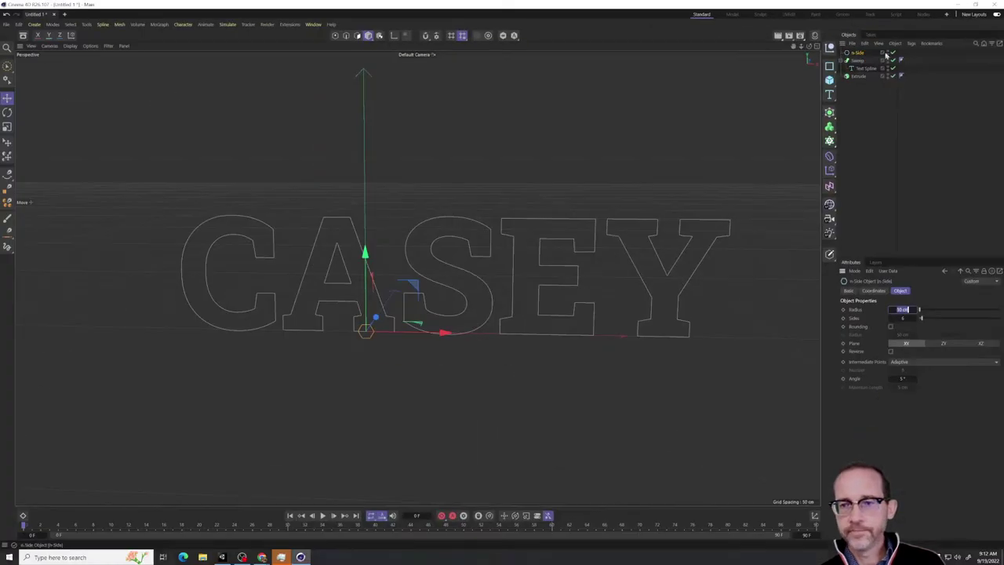
left_click(861, 53)
left_click_drag(862, 55, 858, 62)
left_click_drag(465, 237, 496, 232, "alt")
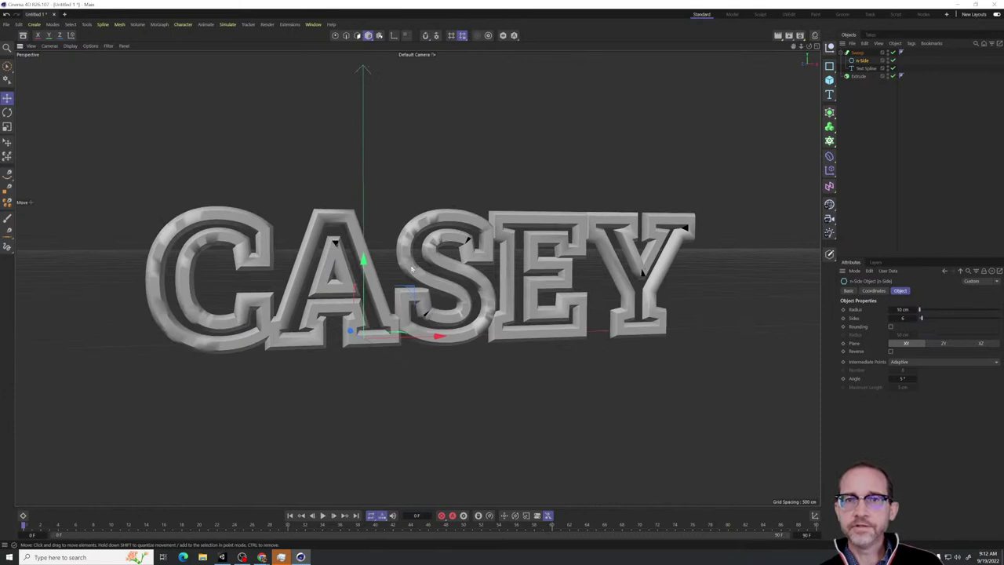
Inspect the swept lettering from front, back and close up, and show mesh lines over the shaded surfaces
left_click_drag(452, 257, 625, 272, "alt")
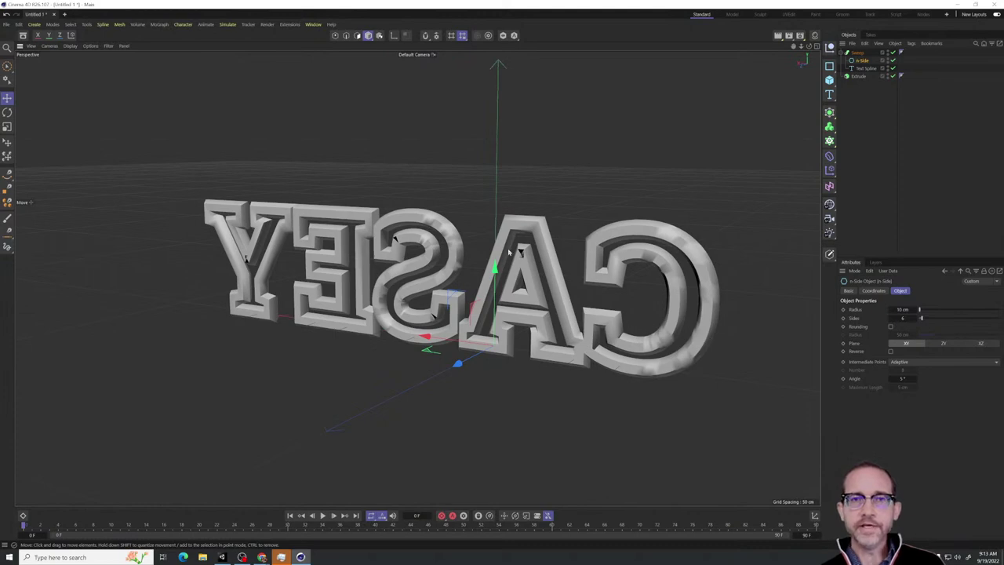
left_click_drag(510, 251, 446, 258, "alt")
scroll(484, 259, "up", 6)
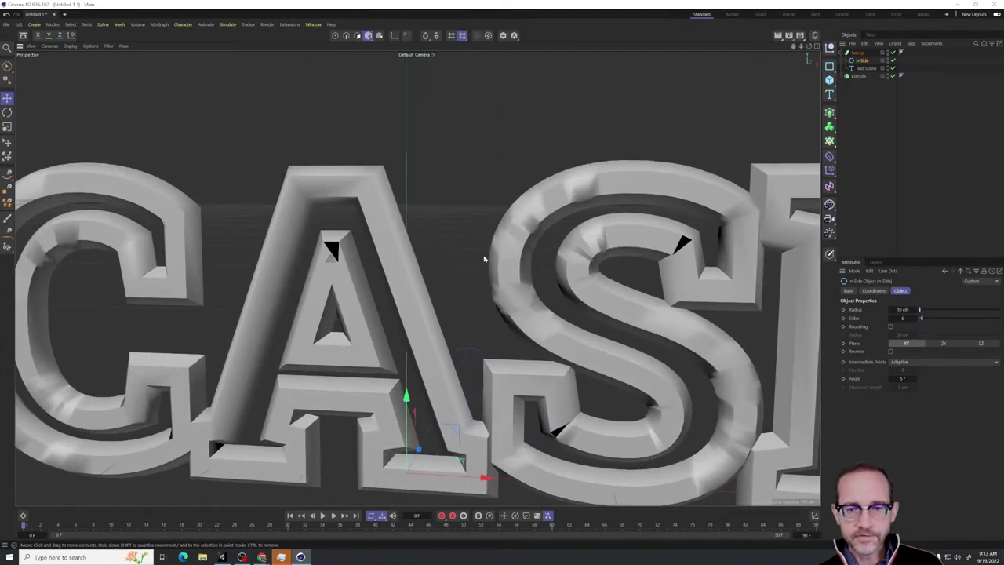
scroll(484, 258, "down", 3)
scroll(494, 259, "up", 2)
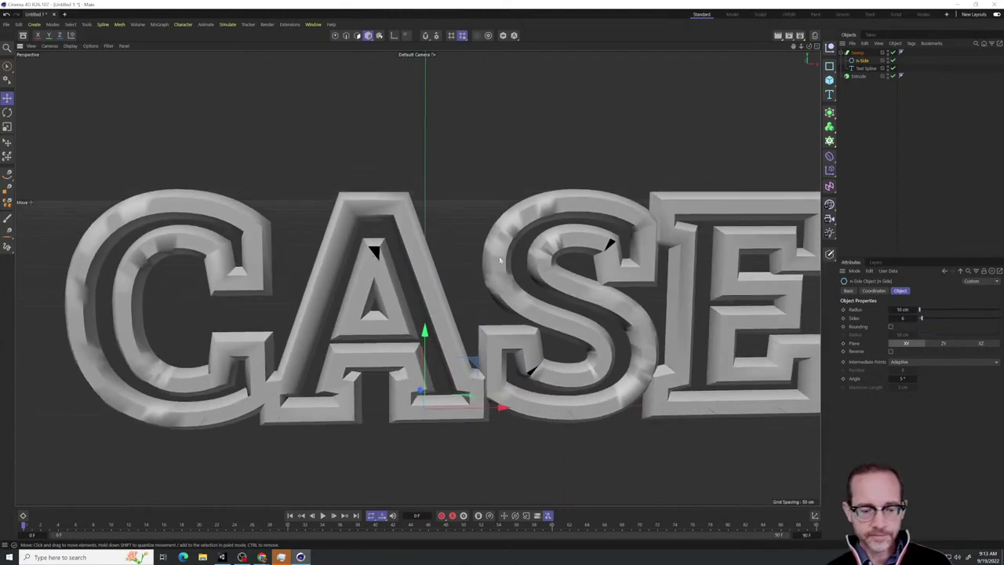
left_click_drag(428, 355, 488, 346, "alt")
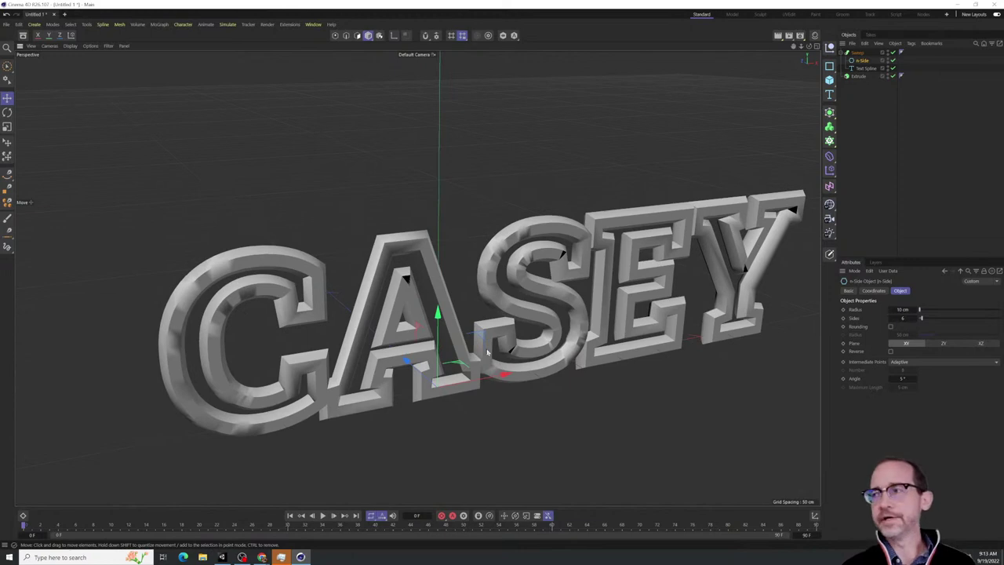
key("n")
key("b")
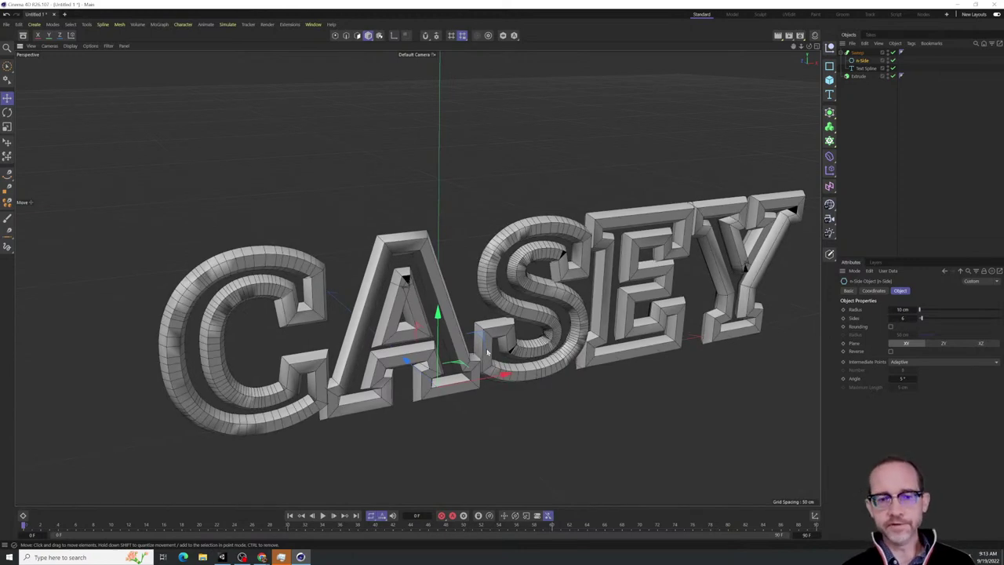
mouse_move(484, 326)
left_mouse_down("alt")
mouse_move(475, 323)
mouse_move(486, 322)
left_mouse_up("alt")
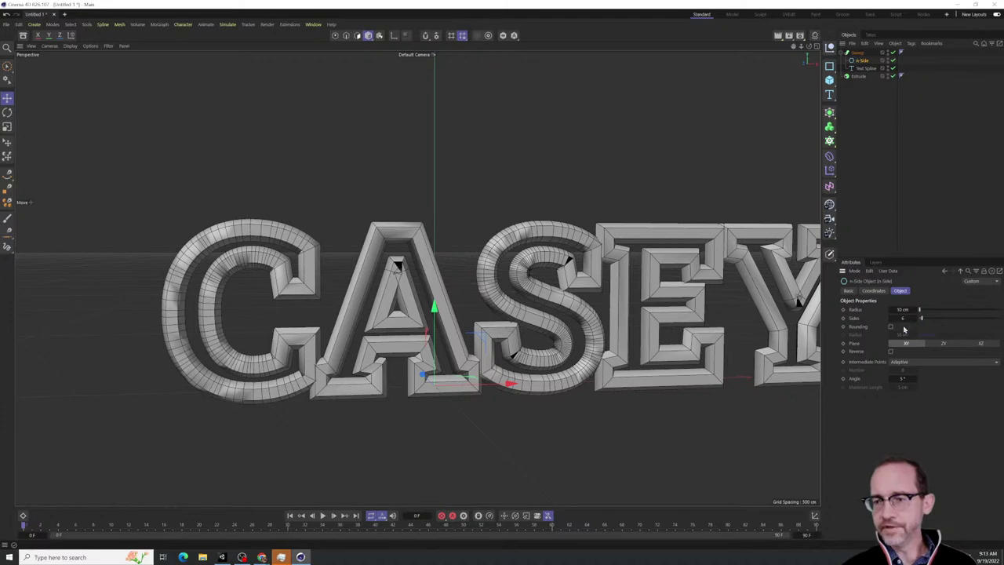
Reduce the n-Side profile's radius to 3.5 cm for a thinner tube along the lettering
left_click_drag(922, 310, 898, 310)
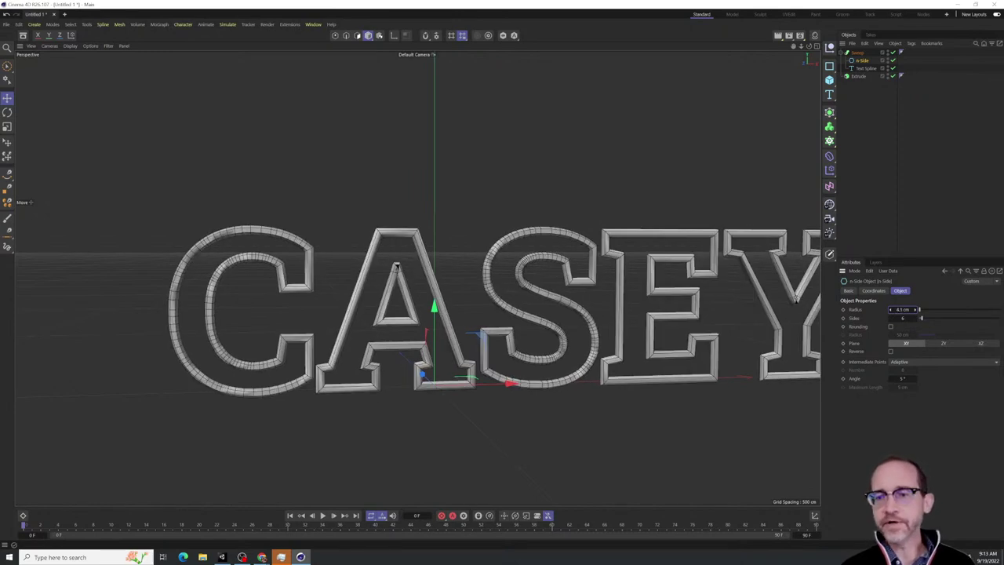
left_click_drag(902, 309, 932, 309)
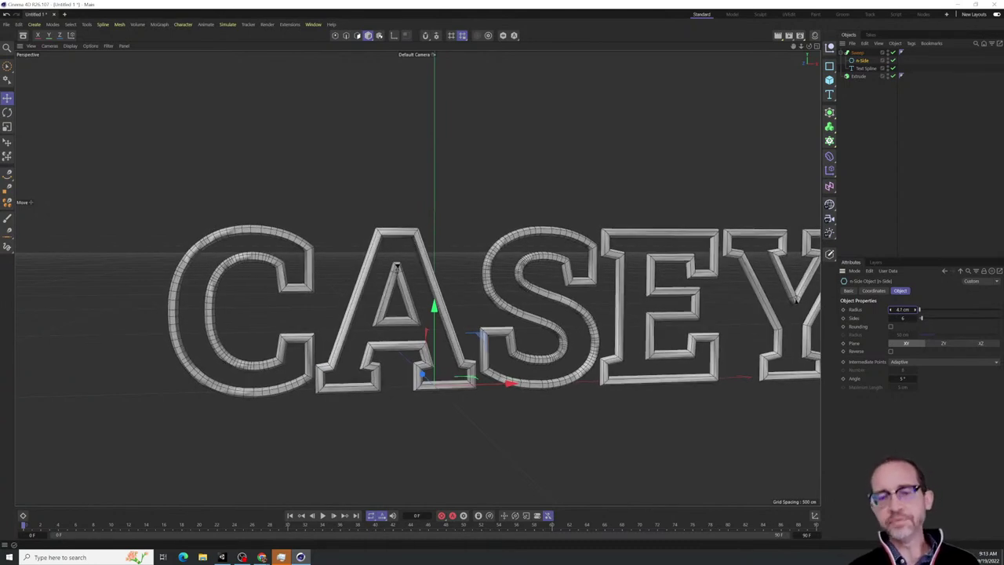
left_click_drag(932, 309, 906, 309)
left_click_drag(398, 266, 527, 247, "alt")
scroll(528, 247, "up", 3)
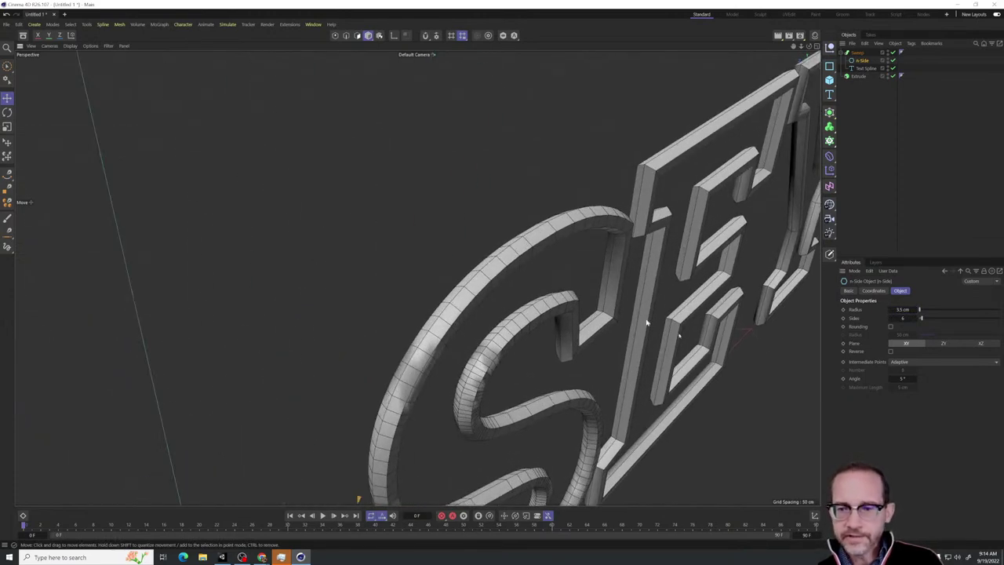
Raise the n-Side profile's sides to 13 for a rounder tube
mouse_move(921, 317)
left_mouse_down()
mouse_move(960, 318)
mouse_move(925, 317)
left_mouse_up()
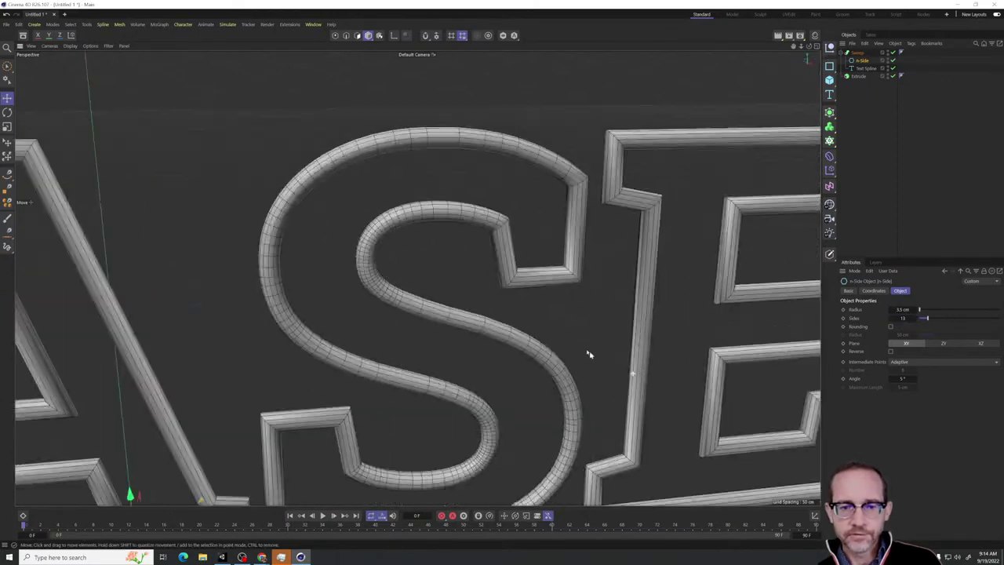
left_click_drag(587, 352, 673, 362, "alt")
scroll(555, 335, "down", 1)
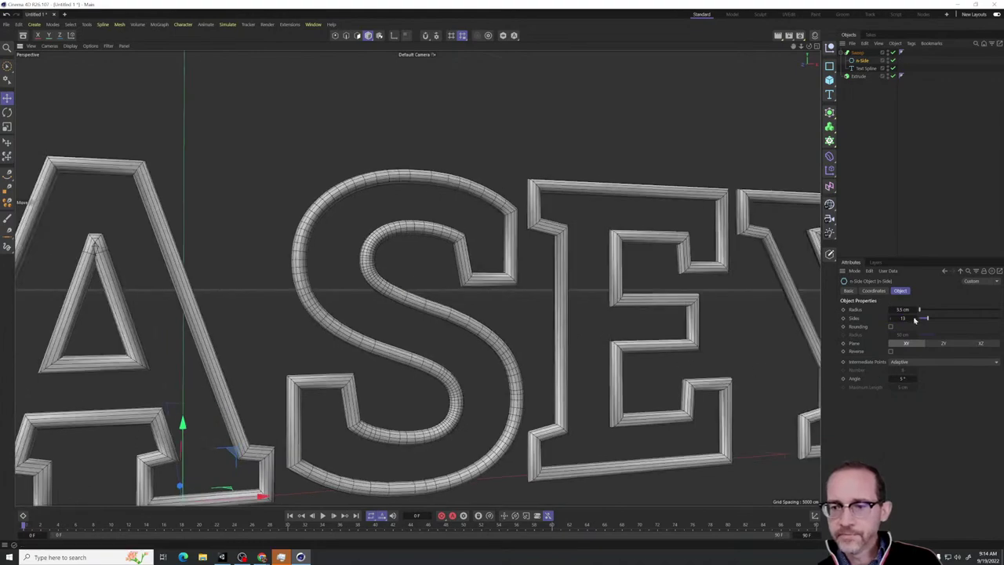
Set the n-Side profile's sides to 3 for a triangular cross-section
left_click(830, 67)
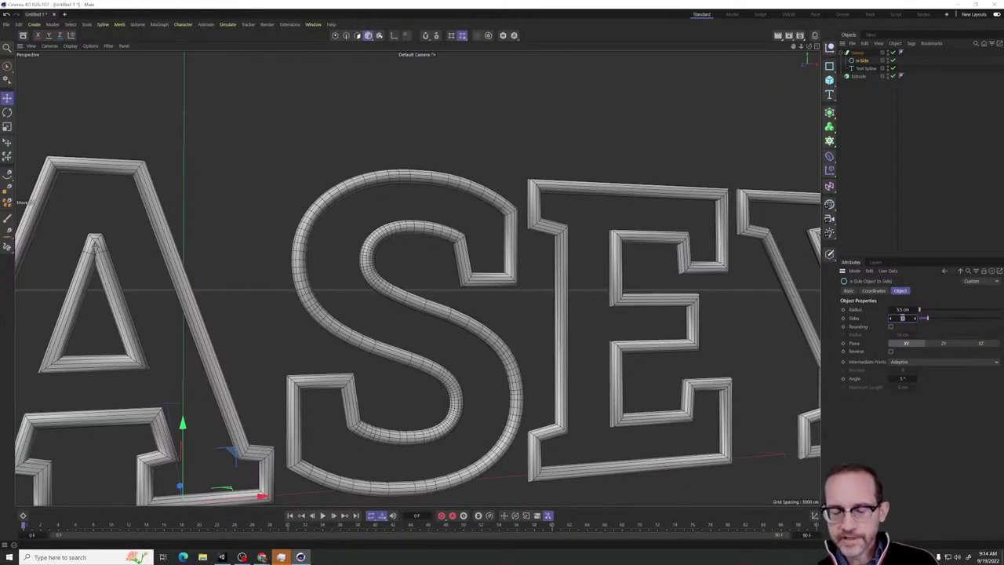
type("3")
key("Return")
left_click_drag(533, 231, 487, 274, "alt")
Increase the n-Side profile's sides to 10 and compare the rounder outline
left_click_drag(905, 318, 919, 318)
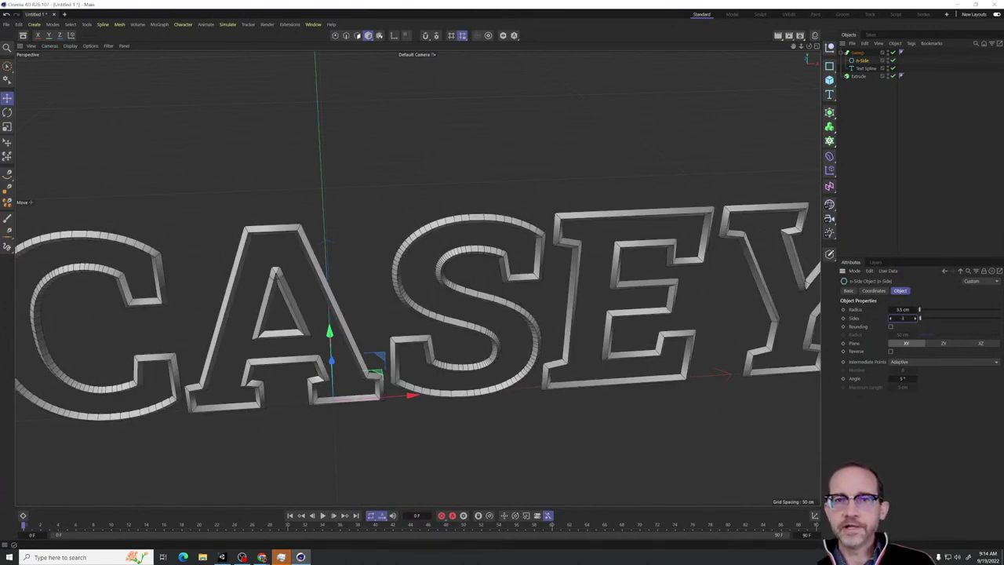
left_click_drag(417, 277, 603, 327, "alt")
scroll(581, 296, "up", 3)
left_click_drag(902, 318, 918, 318)
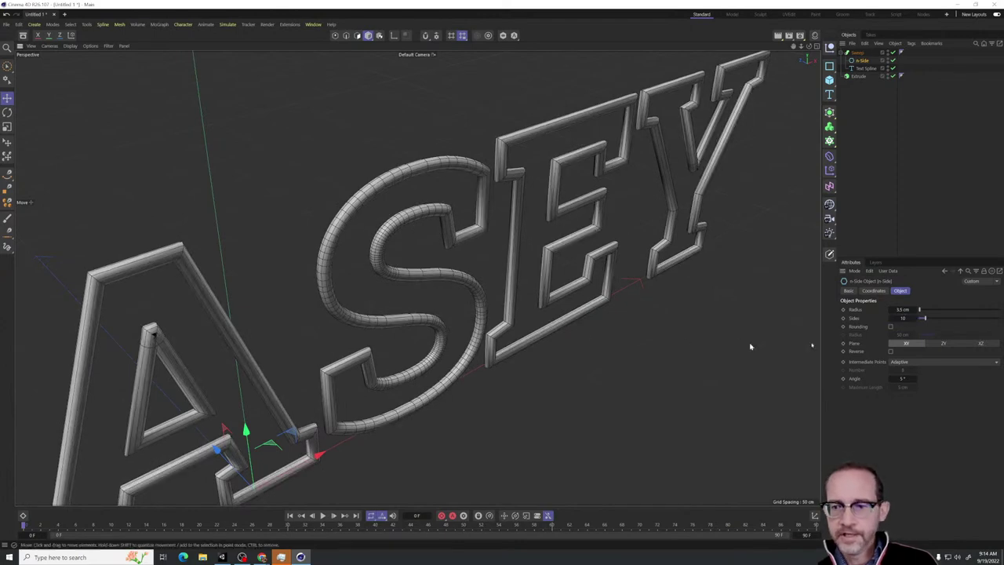
Set the n-Side profile's sides to 4 for a square cross-section
double_click(909, 316)
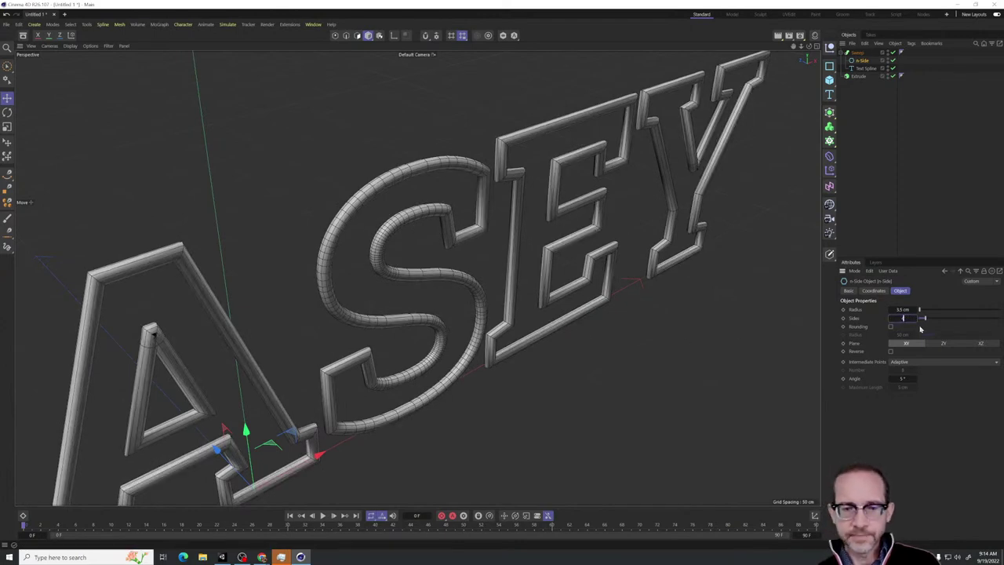
type("4")
key("Return")
left_click_drag(625, 303, 664, 290, "alt")
Return the n-Side profile to 3 sides and inspect the triangular outline from several angles
double_click(908, 318)
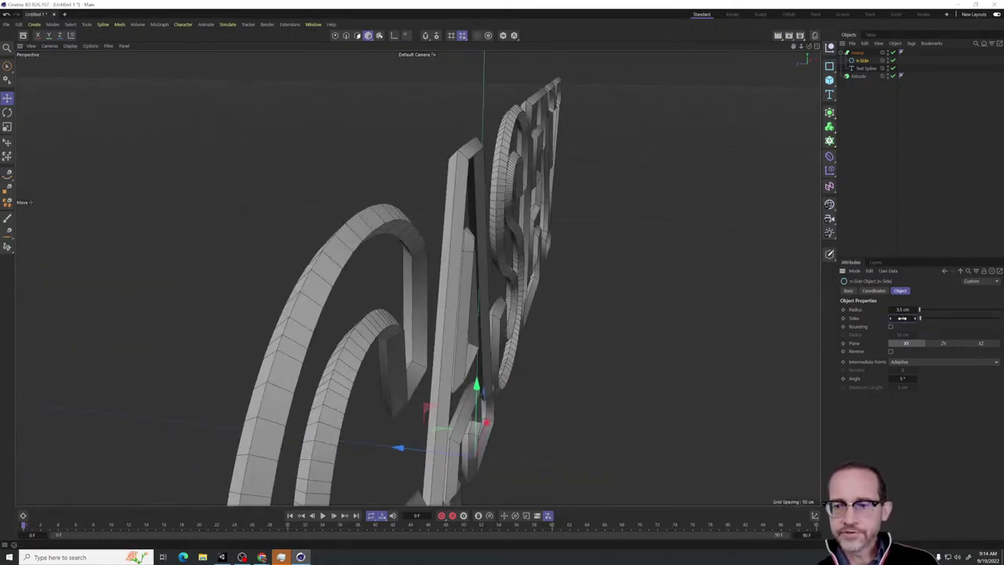
key("Return")
left_click_drag(670, 327, 632, 310, "alt")
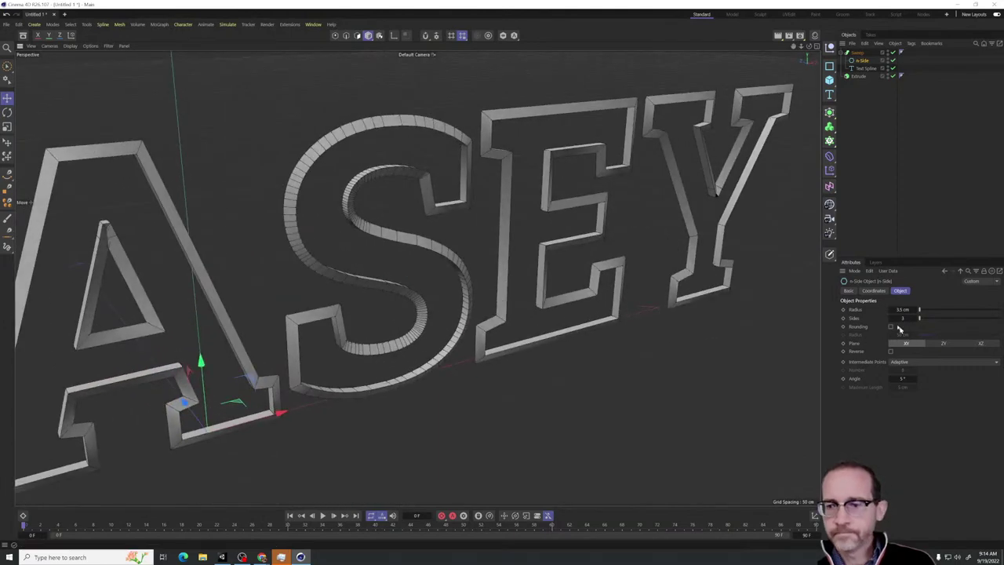
left_click_drag(662, 266, 636, 260, "alt")
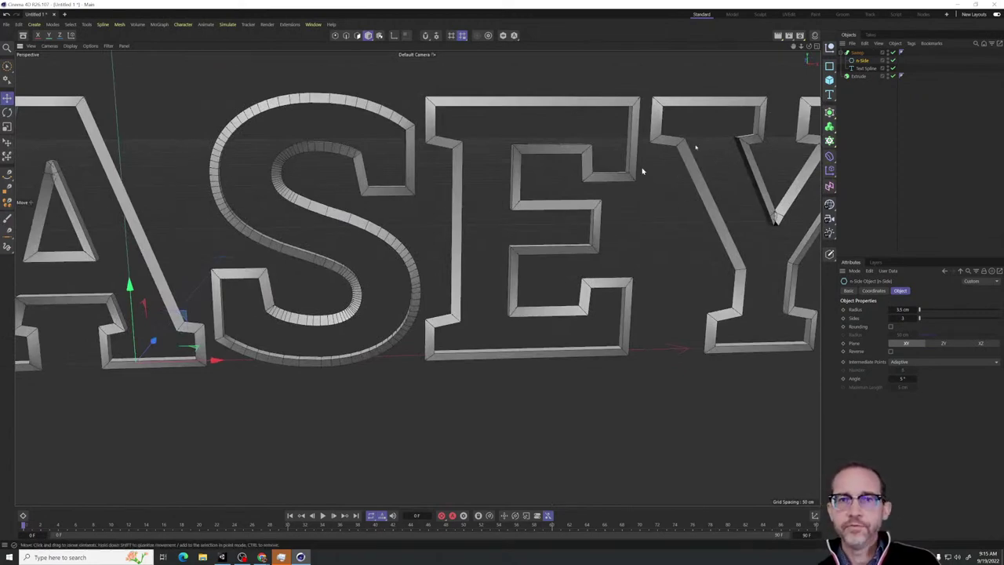
left_click_drag(666, 157, 624, 146, "alt")
right_click_drag(623, 146, 606, 204, "alt")
middle_click_drag(457, 283, 543, 318, "alt")
left_click_drag(548, 261, 538, 258, "alt")
right_click_drag(501, 243, 556, 190, "alt")
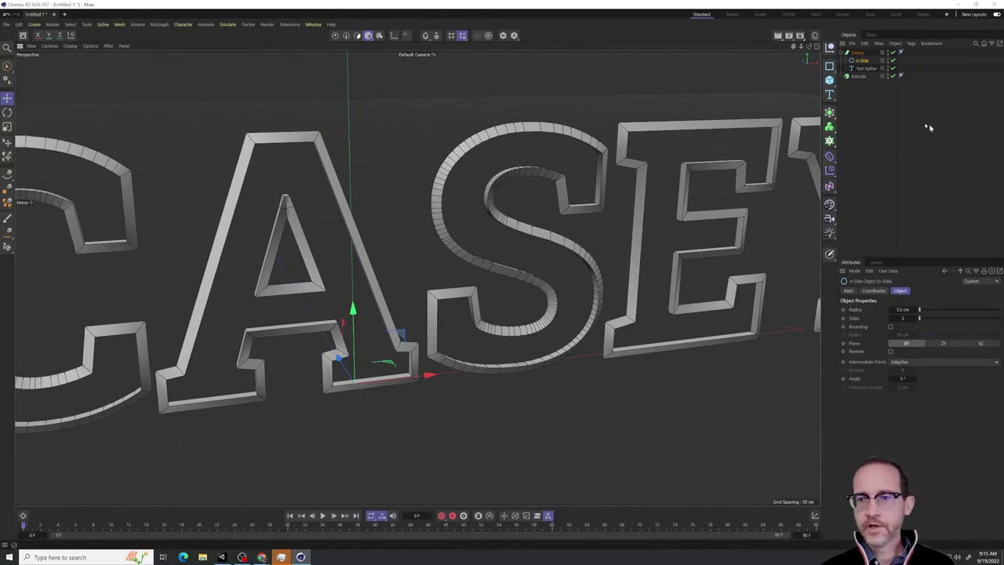
Copy the Sweep's Text Spline into the Extrude and inspect the solid letters together with the swept outline
left_click(657, 167)
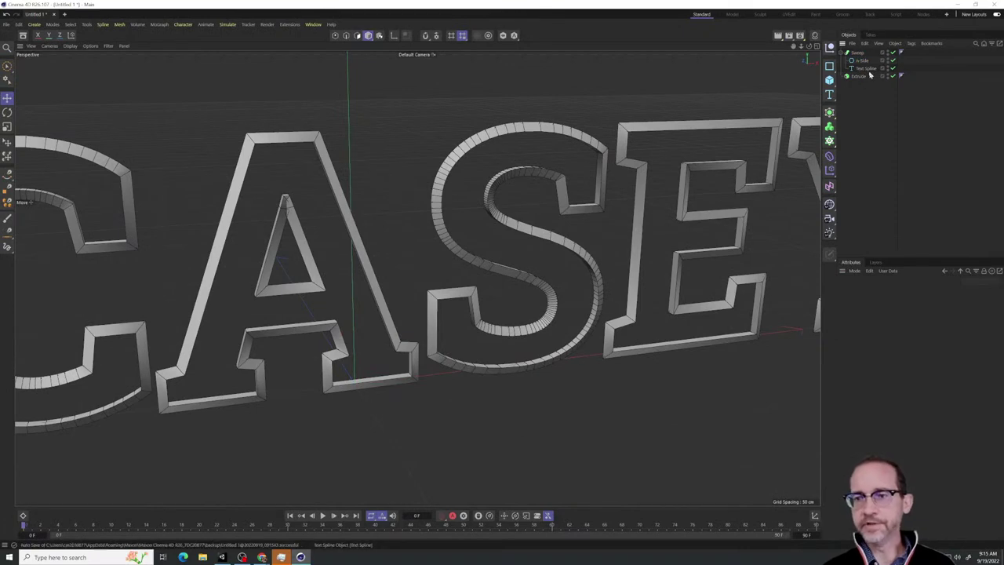
mouse_move(866, 71)
left_mouse_down("ctrl")
mouse_move(862, 88)
mouse_move(860, 77)
left_mouse_up("ctrl")
left_click_drag(686, 215, 342, 298, "alt")
scroll(434, 299, "down", 3)
scroll(537, 287, "up", 3)
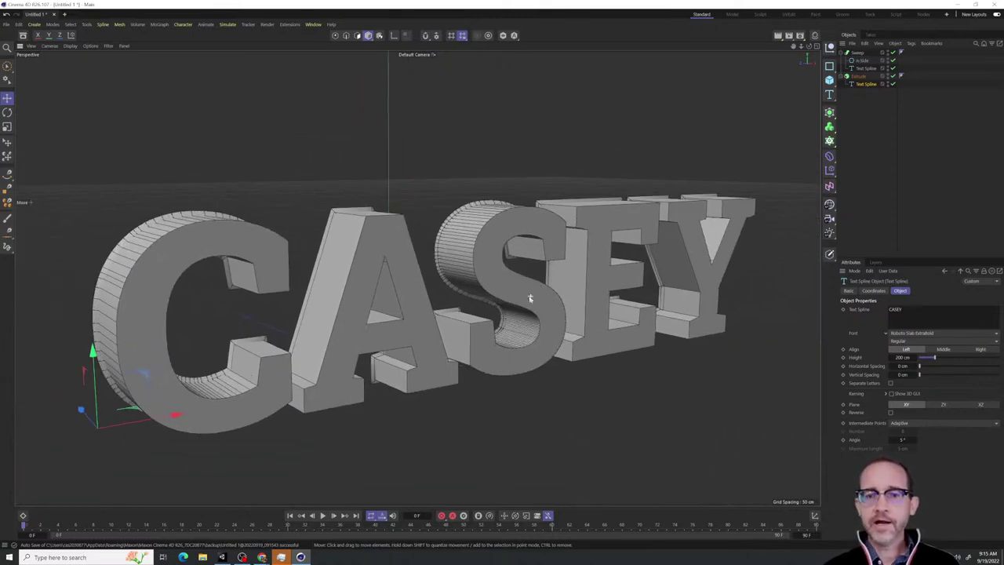
left_click_drag(484, 316, 464, 327, "alt")
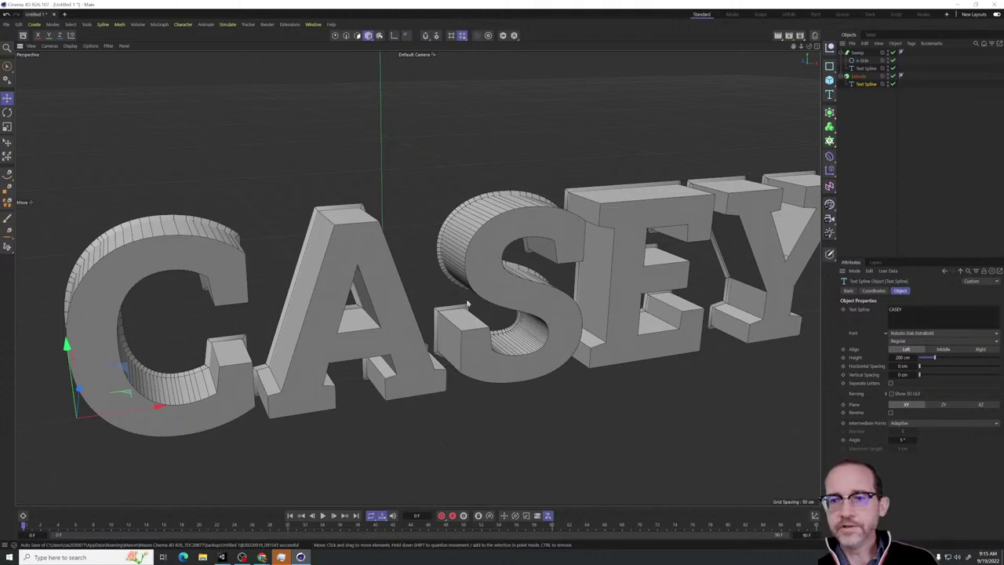
left_click_drag(503, 277, 476, 317, "alt")
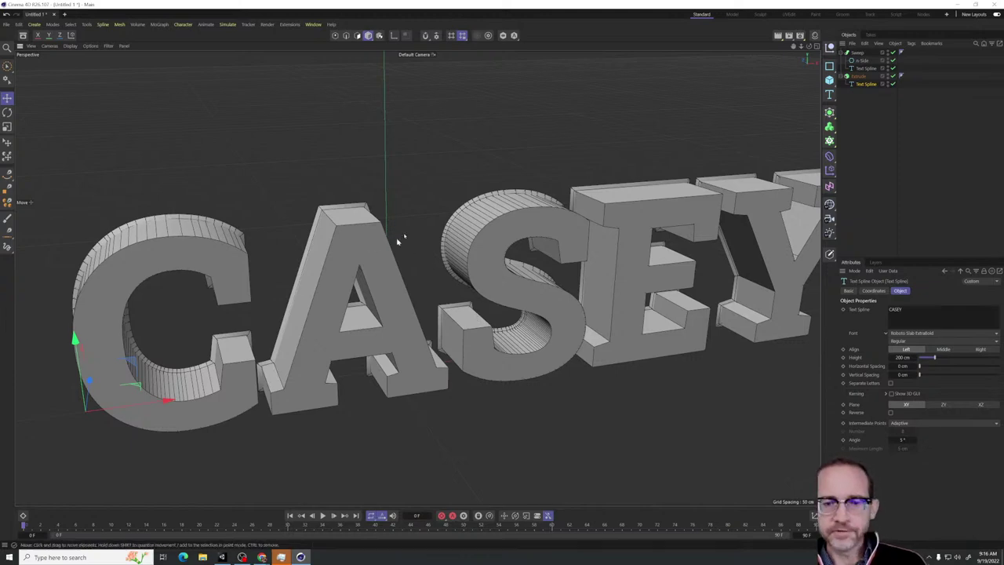
mouse_move(410, 224)
left_mouse_down("alt")
mouse_move(432, 212)
mouse_move(410, 221)
left_mouse_up("alt")
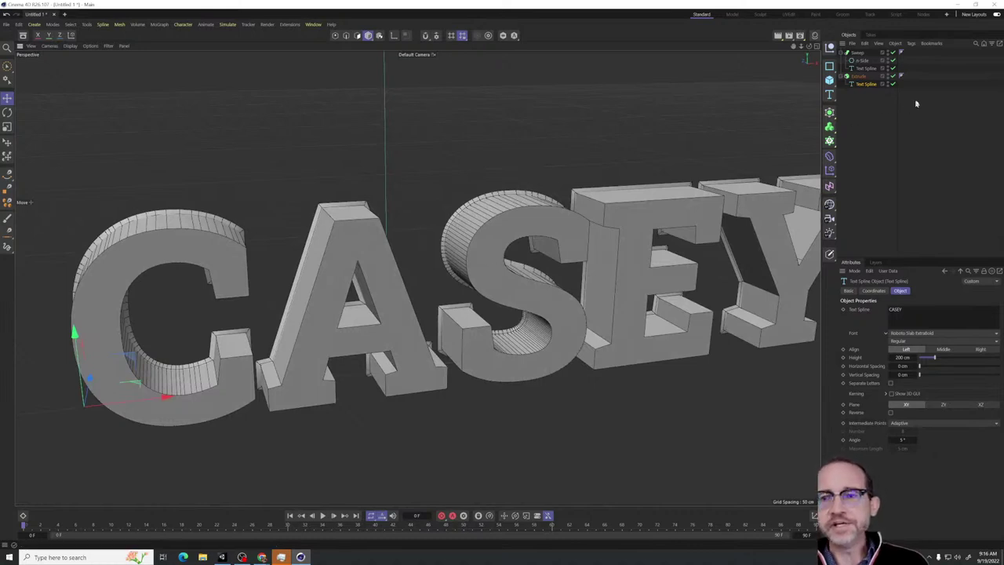
Replace the wording of the Sweep's Text Spline with an alternative spelling of the first name
left_click(866, 68)
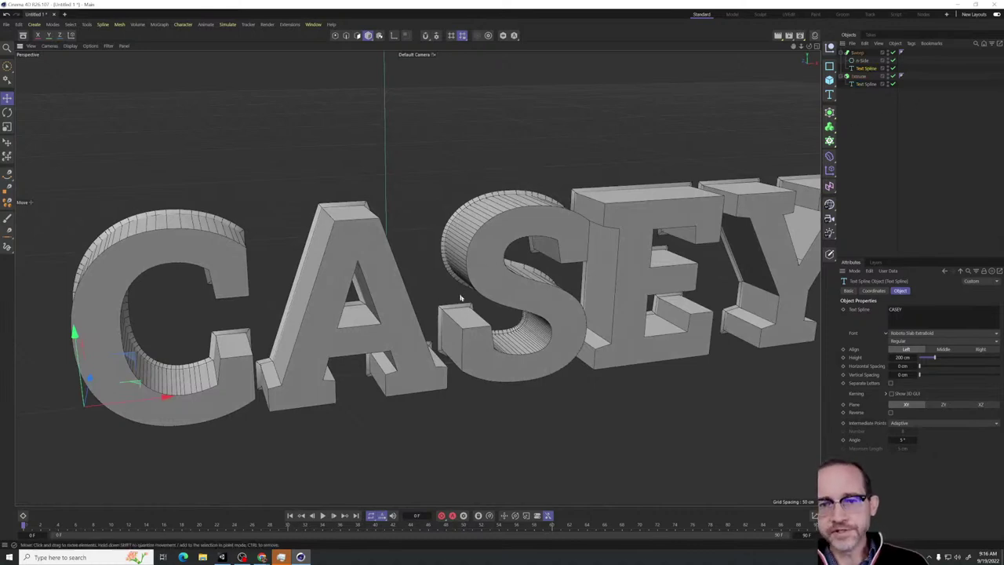
scroll(467, 293, "down", 2)
left_click_drag(904, 306, 872, 302)
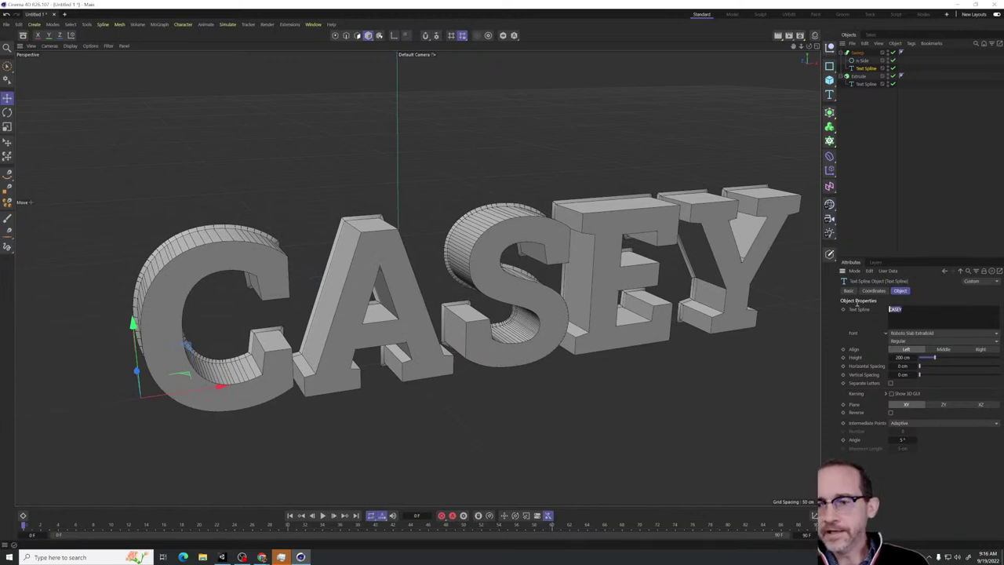
key("BackSpace")
type("K")
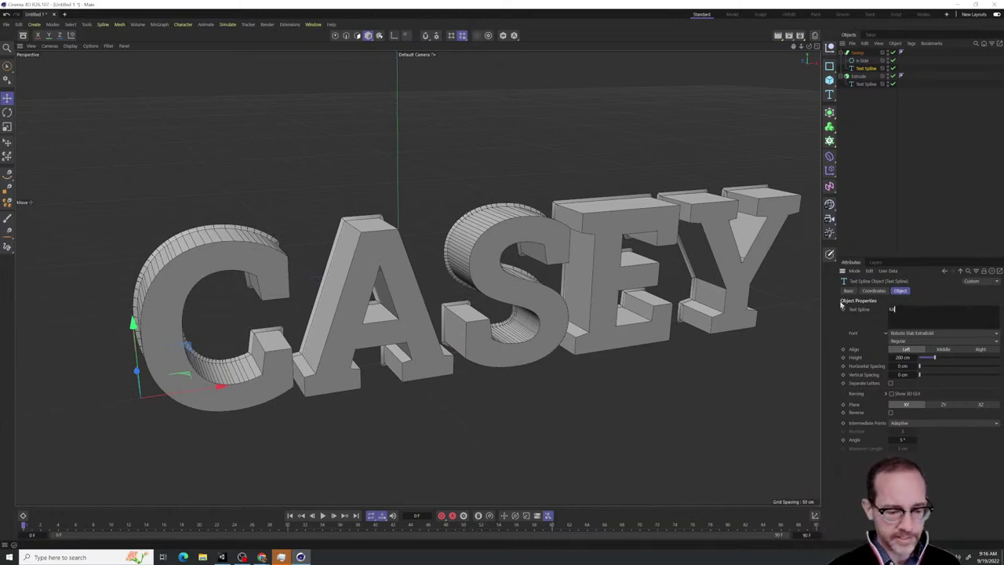
type("ASIE")
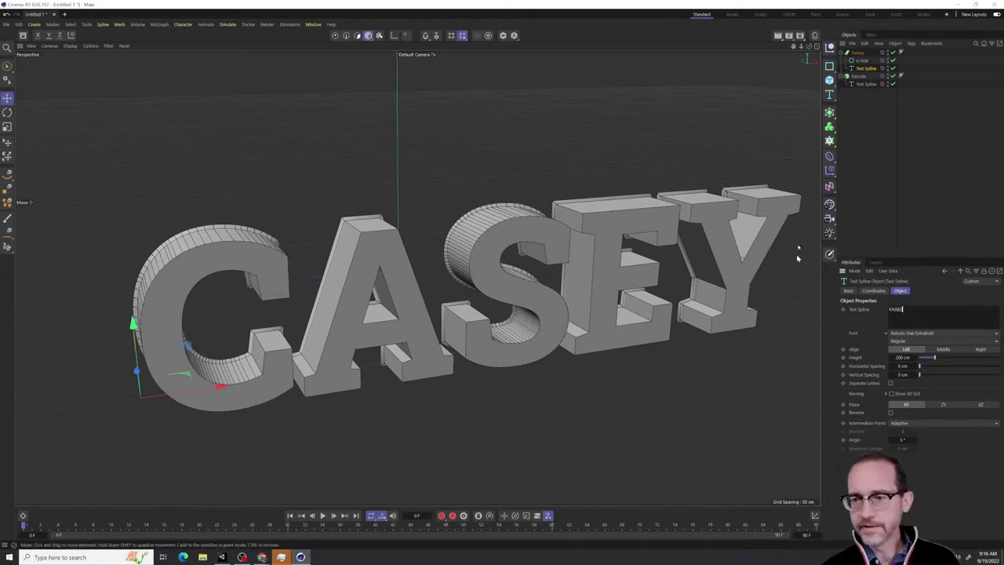
left_click(224, 271)
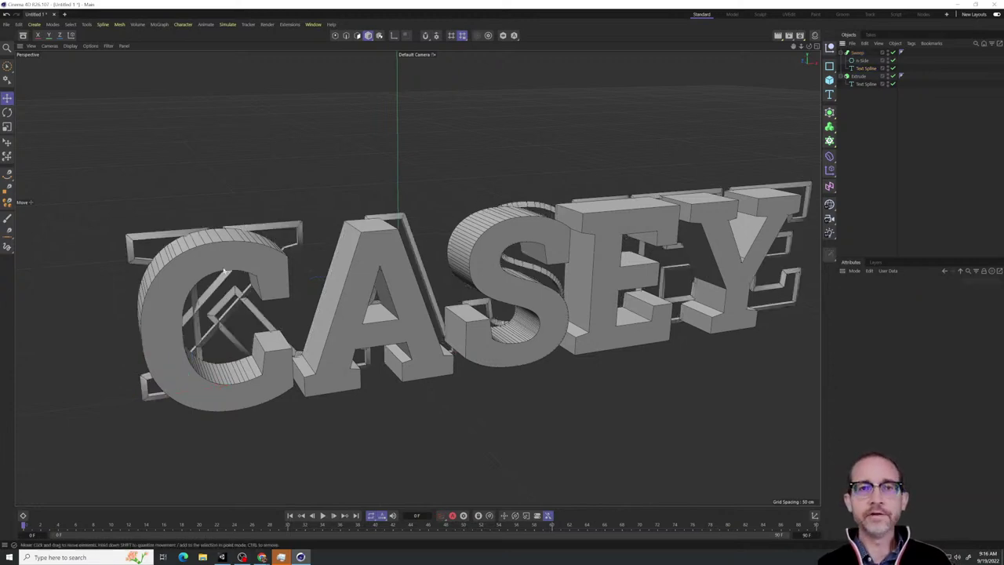
Clear the wording of the Extrude's Text Spline and delete that spline from the Extrude
left_click(869, 84)
double_click(877, 309)
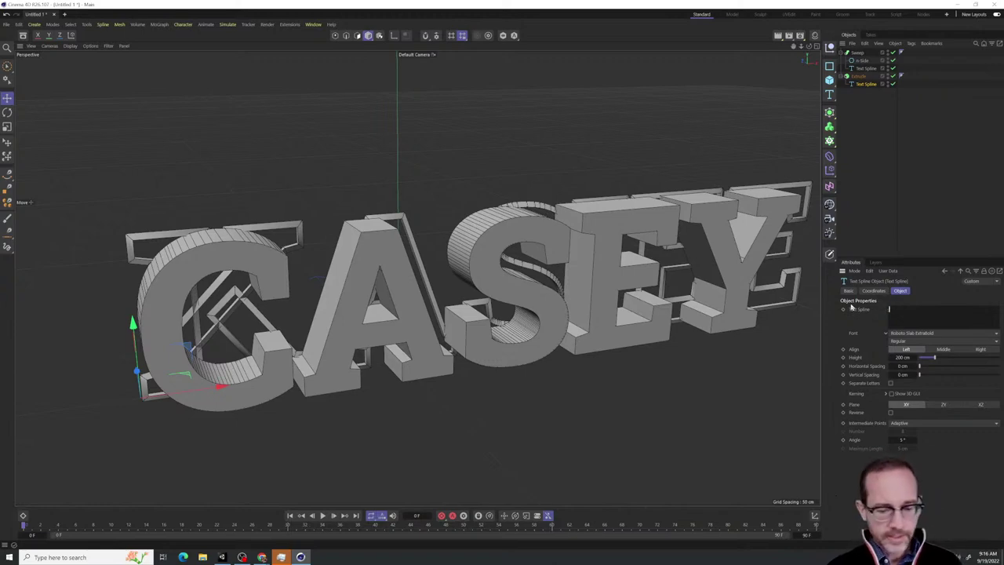
key("ctrl+Tab")
key("ctrl+Tab")
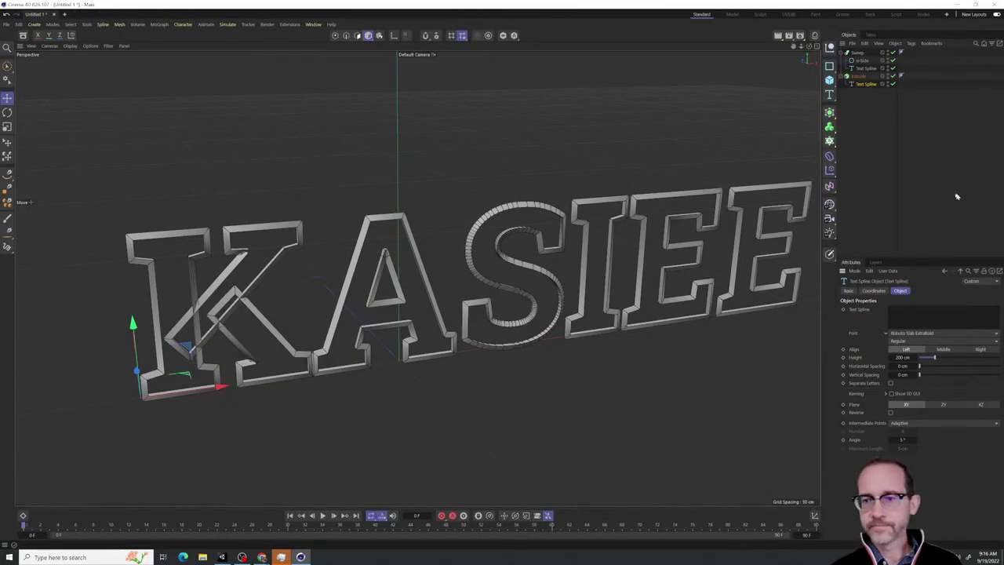
left_click(932, 141)
left_click(866, 85)
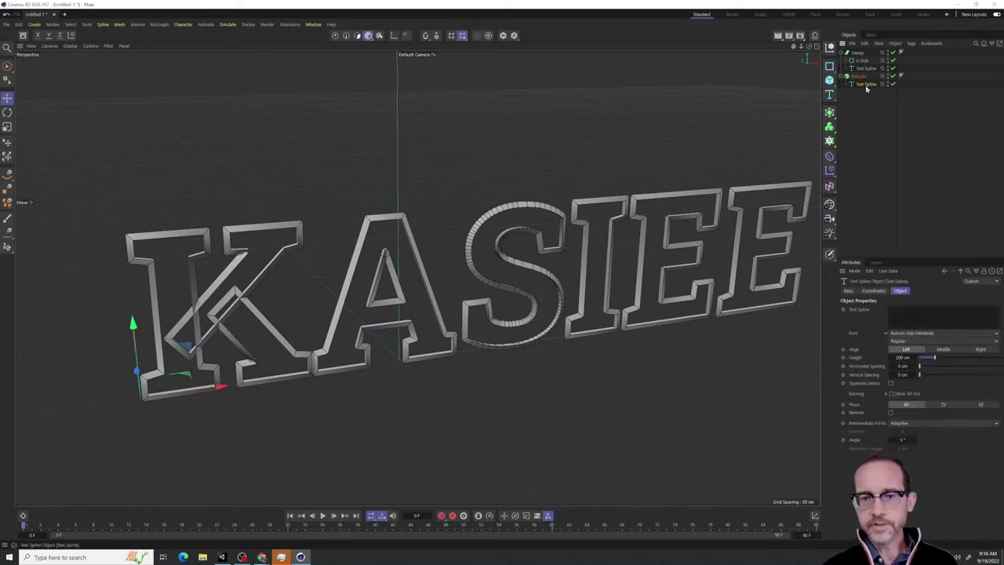
key("Delete")
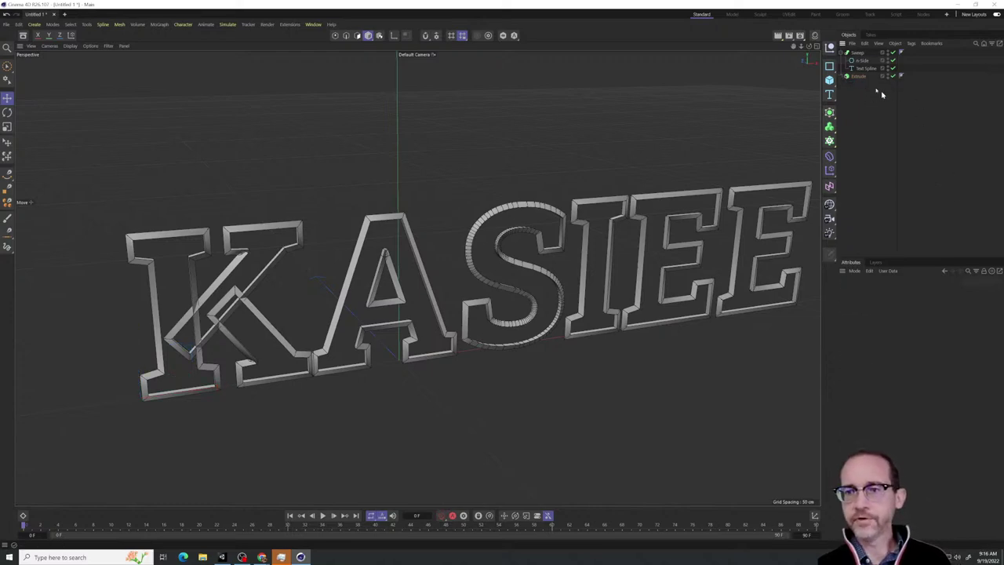
Create an Instance of the Sweep's Text Spline and nest it in the Extrude as the source of the solid letters
left_click(829, 113)
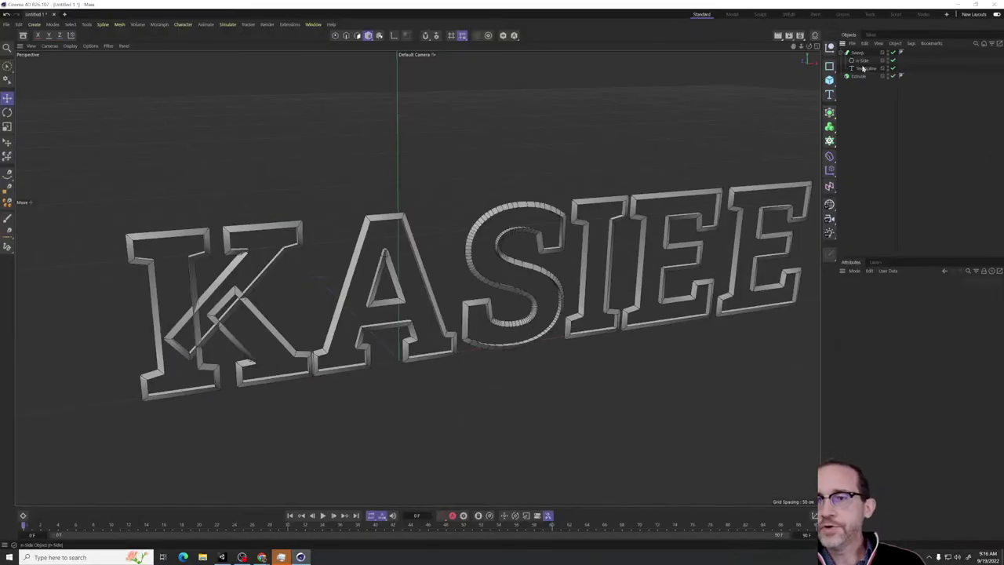
left_click(865, 68)
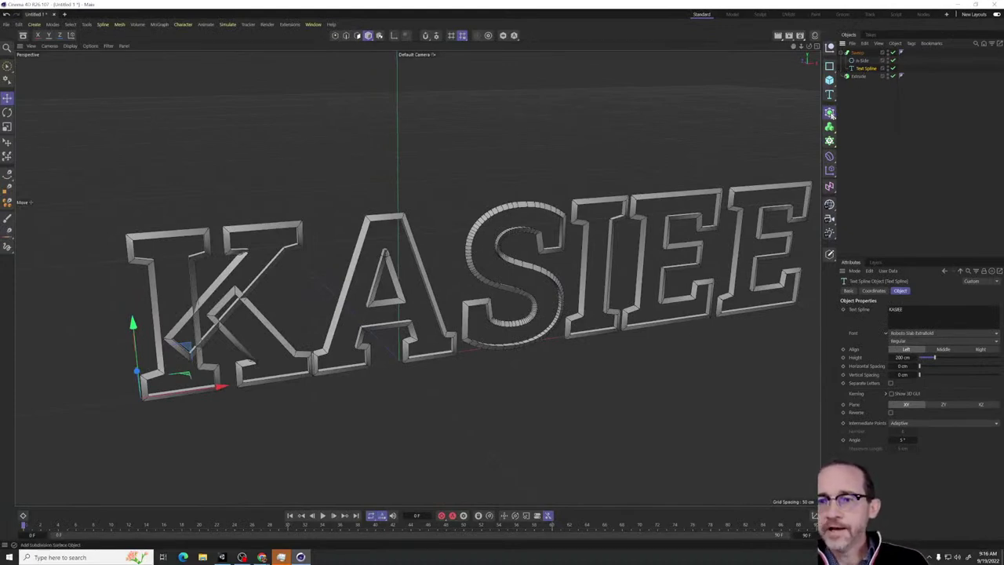
left_click(829, 112)
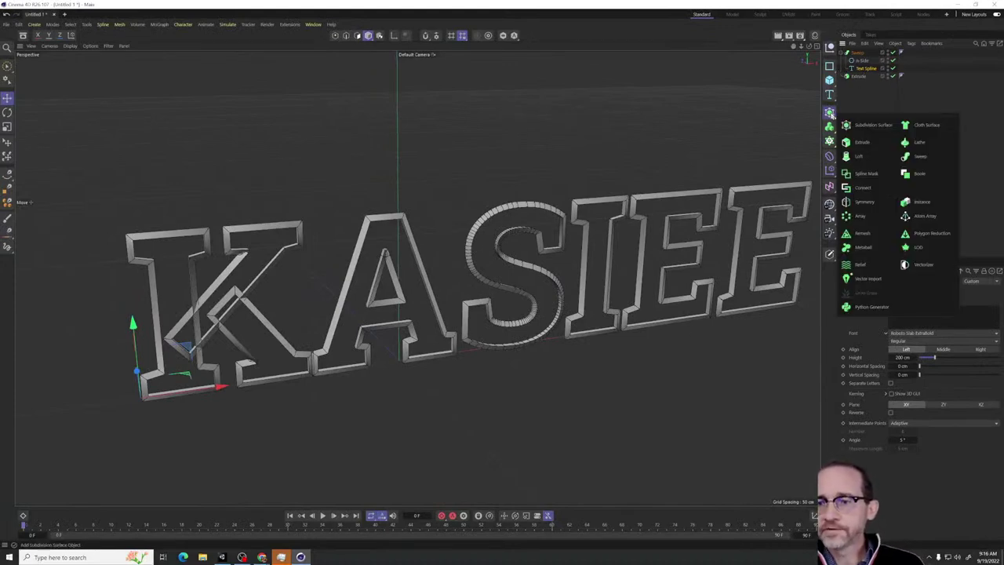
left_click(918, 201)
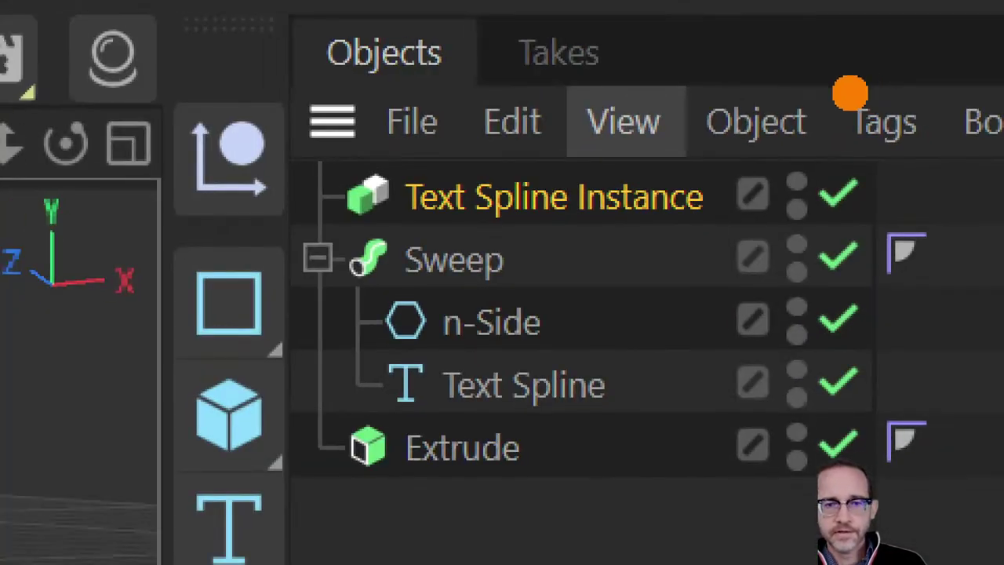
left_click(711, 341)
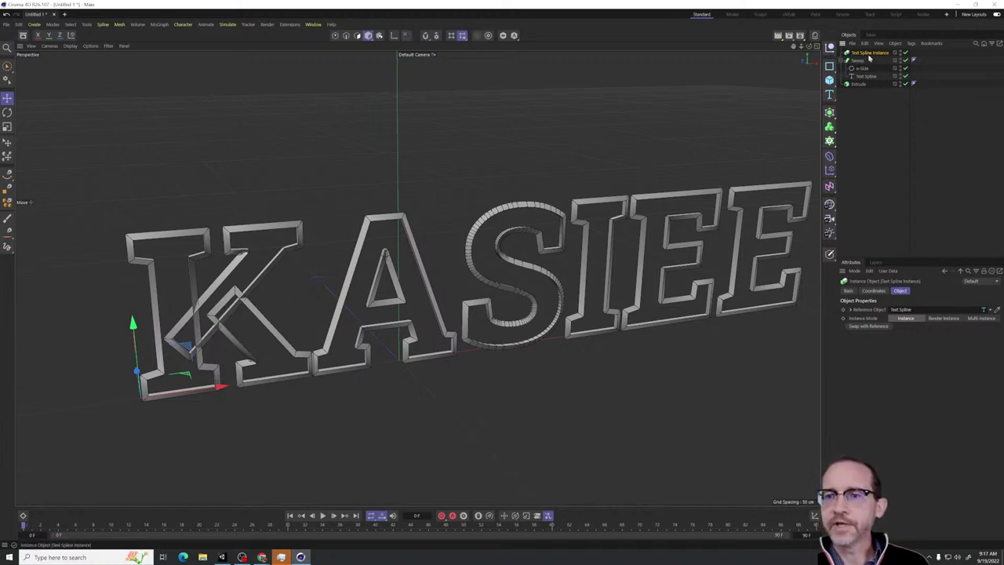
left_click_drag(868, 55, 862, 85)
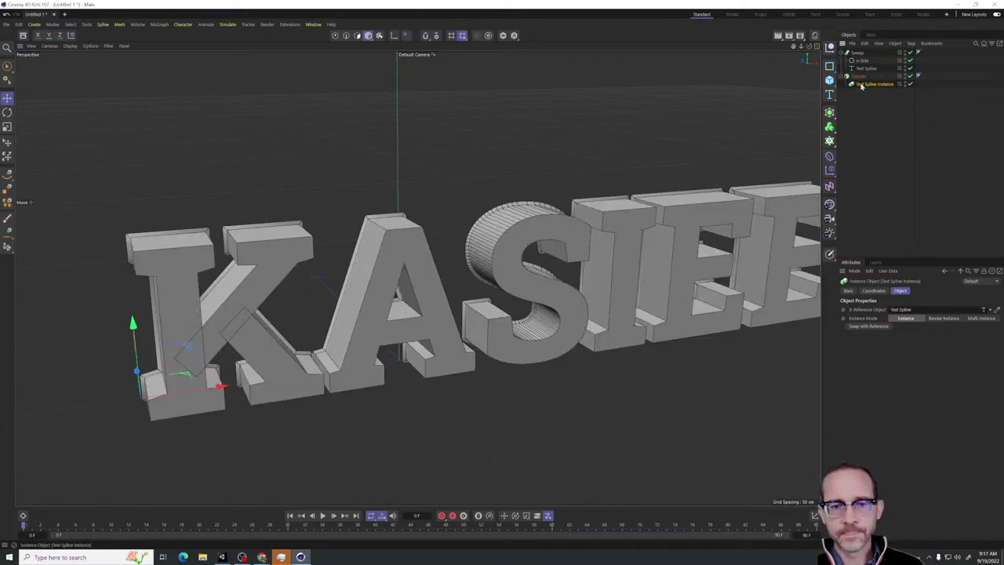
left_click_drag(431, 331, 459, 327, "alt")
Replace the wording of the Sweep's Text Spline with another spelling of the first name in capital letters
left_click(866, 68)
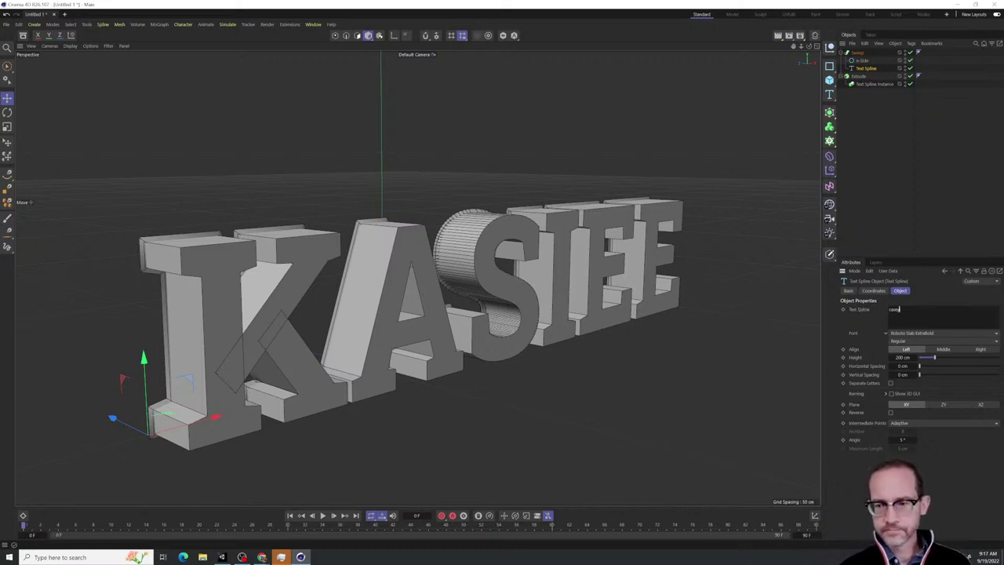
key("ctrl+Return")
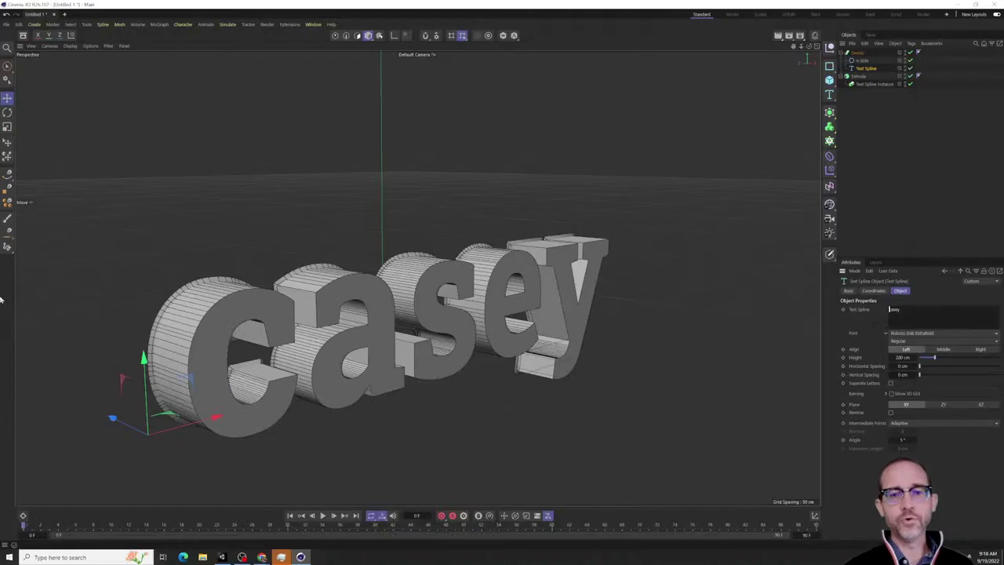
double_click(894, 309)
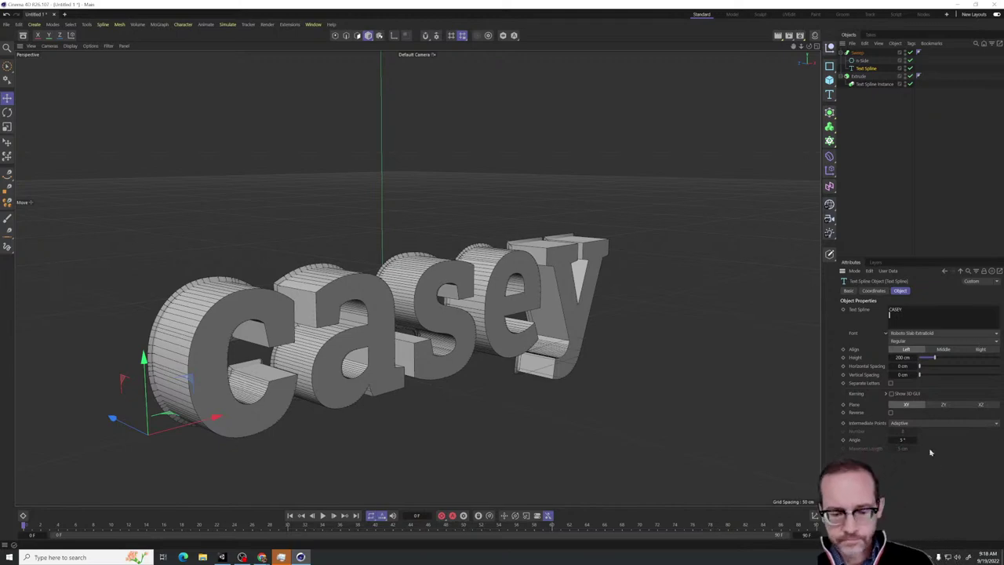
left_click(966, 504)
Delete the n-Side profile and put a new Rectangle spline above the Text Spline in the Sweep
left_click_drag(414, 338, 365, 246, "alt")
left_click(863, 61)
key("Delete")
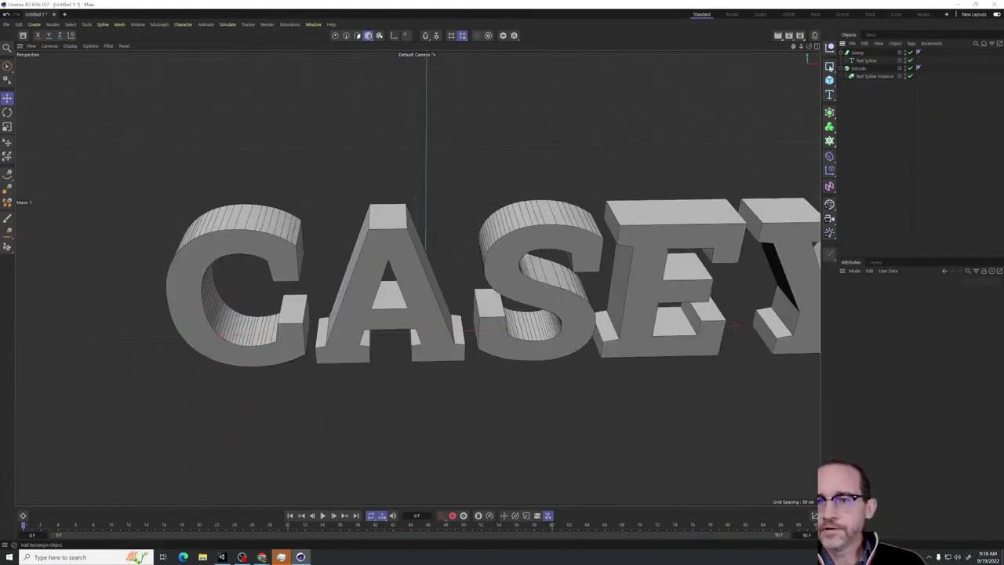
left_click(828, 66)
left_click(862, 107)
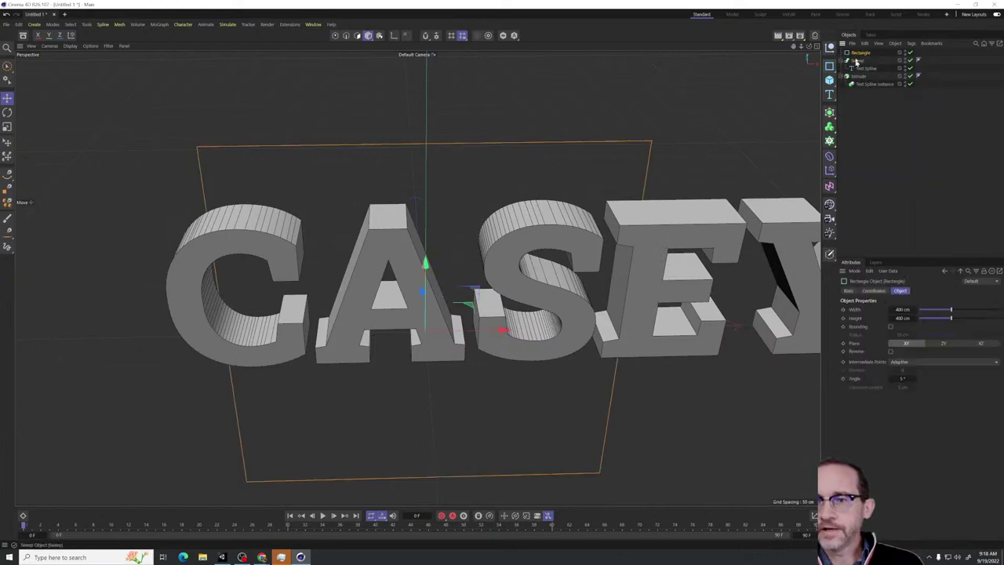
left_click_drag(859, 56, 859, 61)
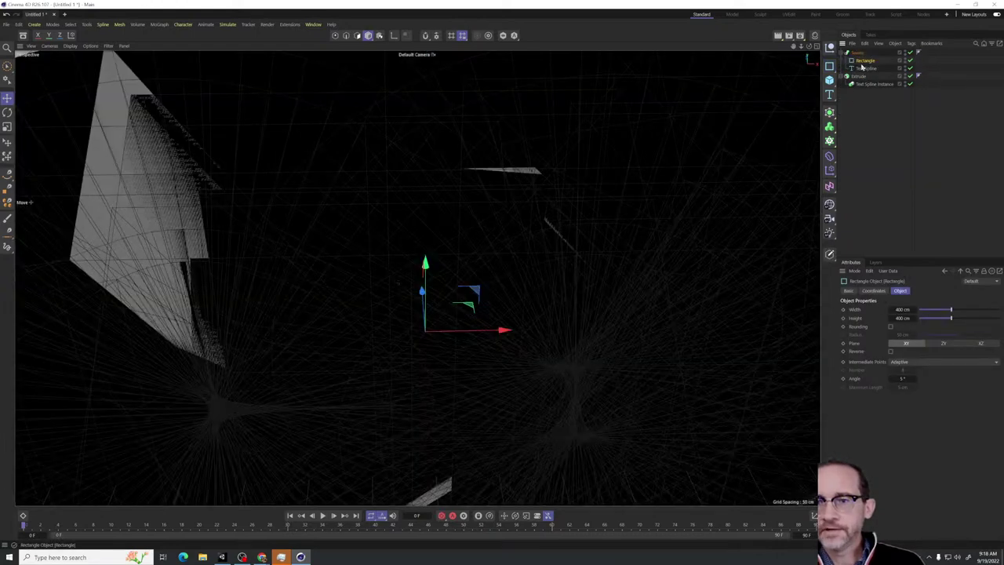
Shrink the Rectangle profile to a width of 4.9 cm and a height of 123 cm, and inspect the outline from both sides
scroll(410, 269, "down", 5)
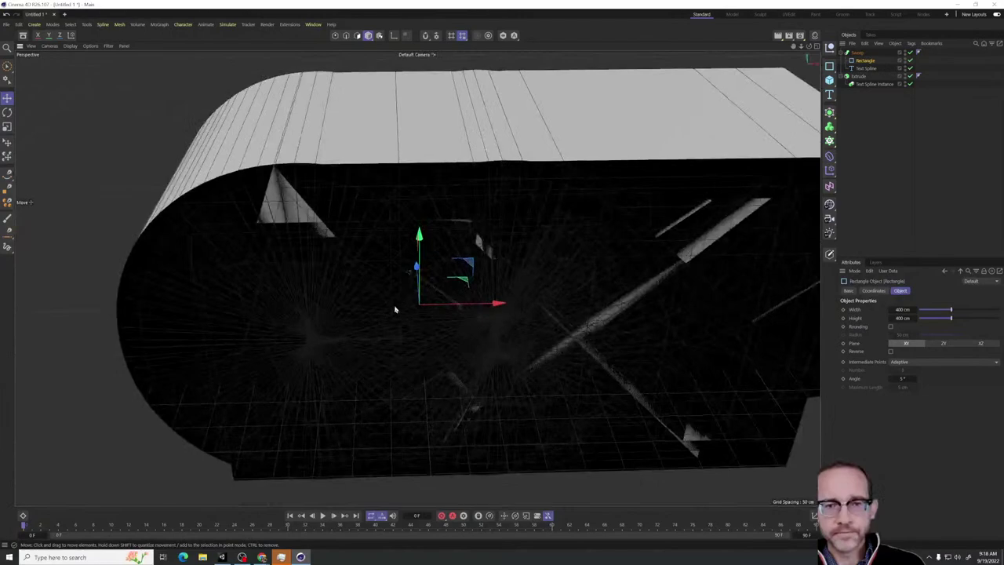
left_click_drag(394, 309, 419, 287, "alt")
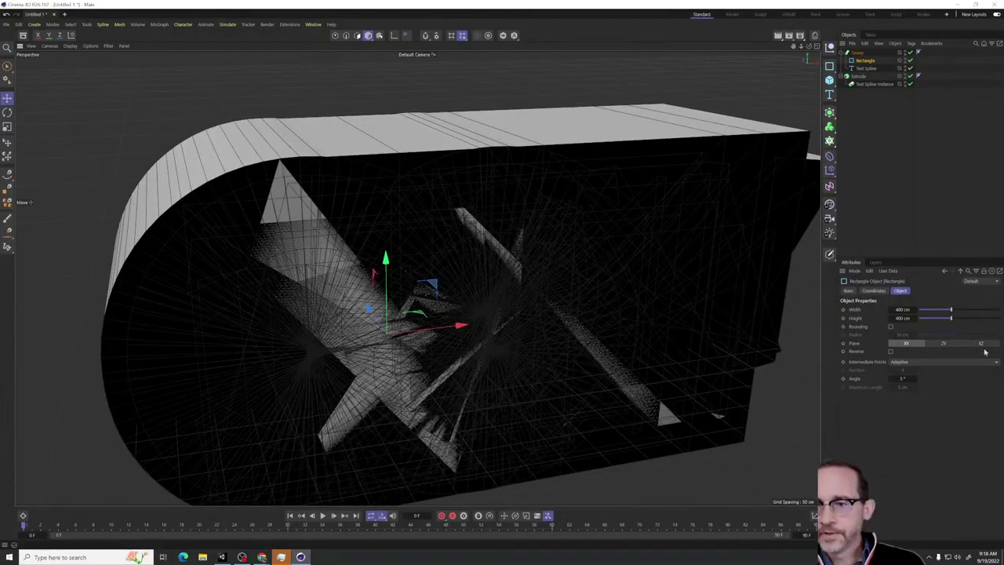
left_click_drag(954, 317, 923, 313)
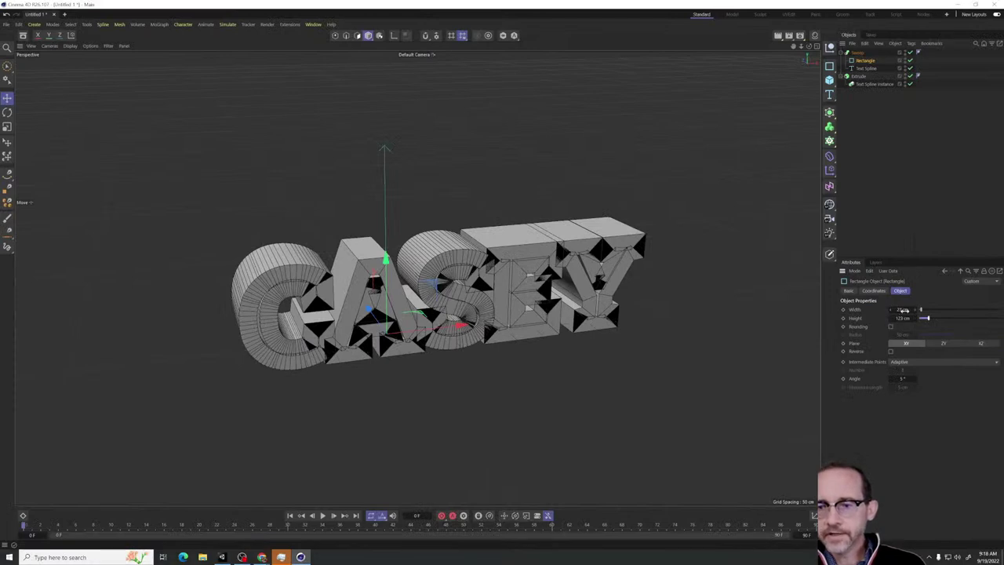
left_click_drag(904, 310, 886, 311)
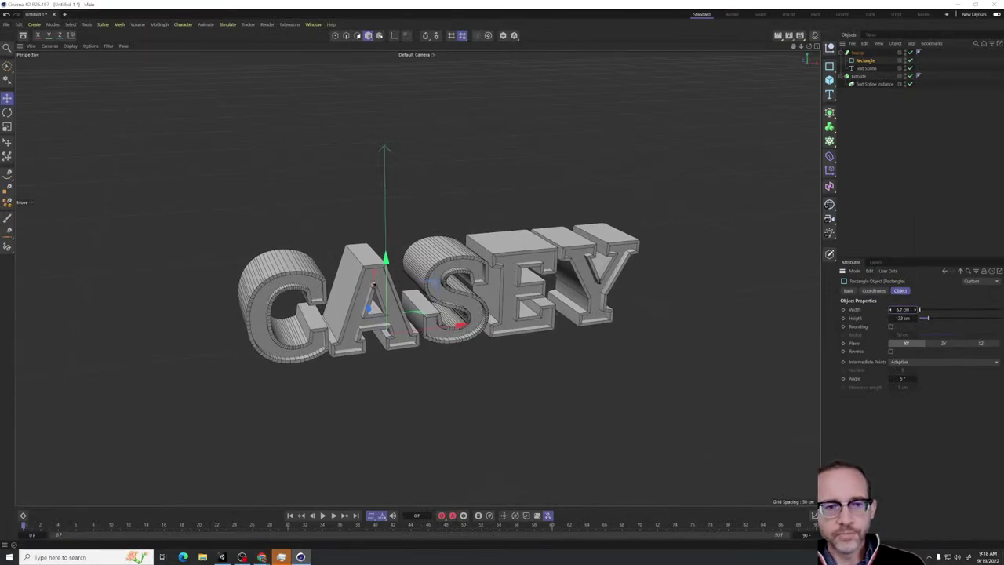
left_click_drag(451, 320, 469, 318, "alt")
scroll(676, 266, "up", 3)
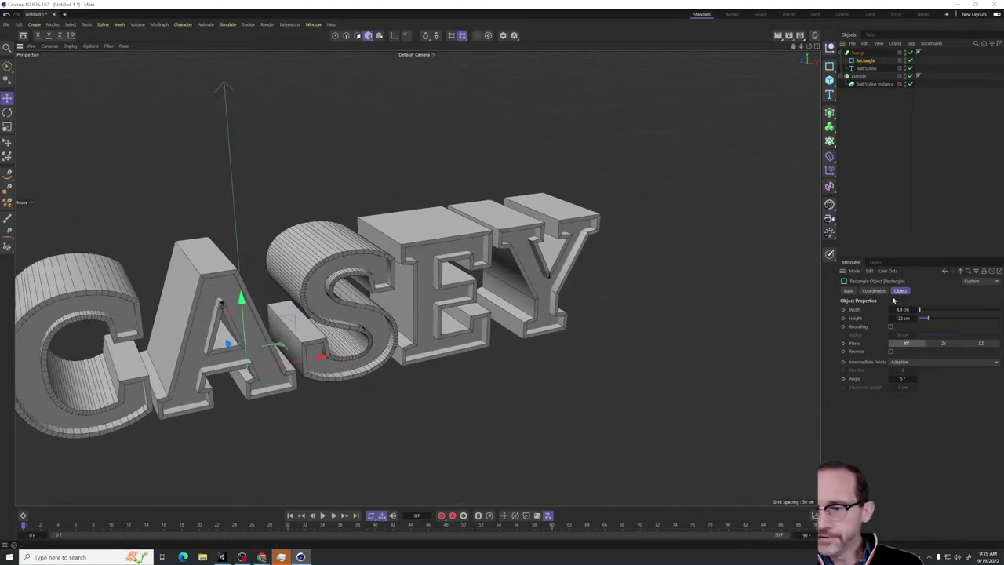
left_click_drag(472, 284, 416, 276, "alt")
scroll(244, 363, "up", 5)
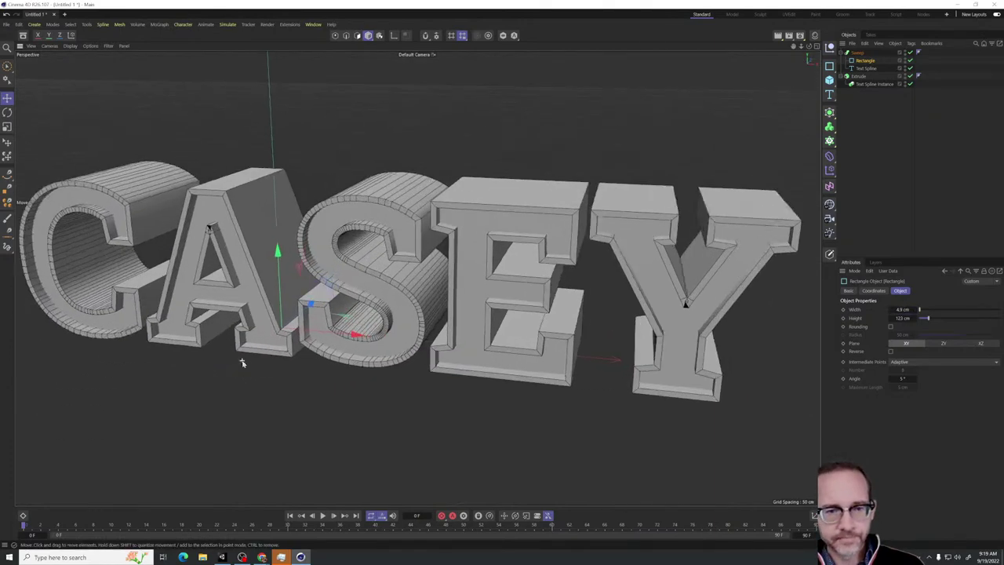
left_click_drag(243, 364, 391, 315, "alt")
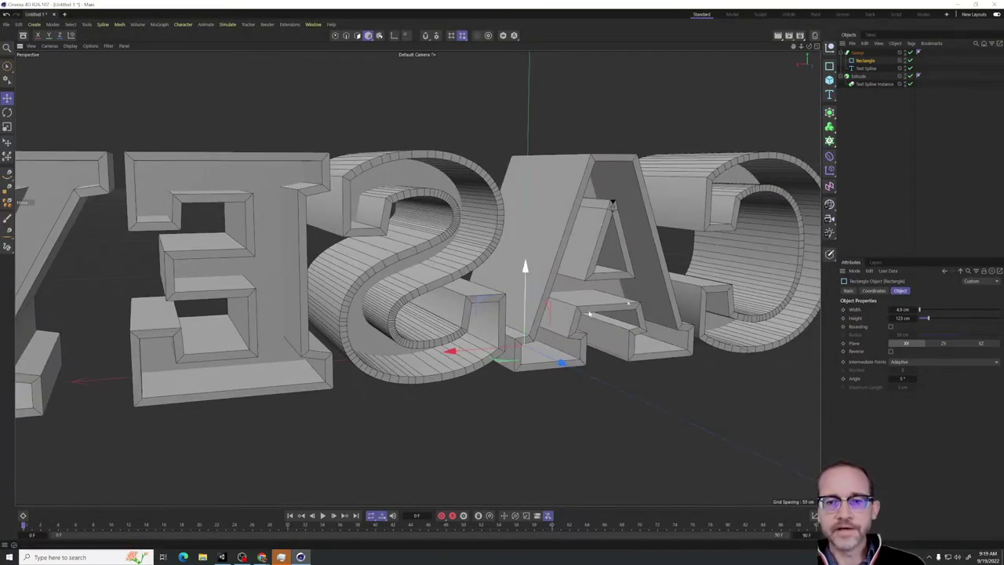
Reduce the Rectangle profile's height to 80 cm and compare the outline's depth with the extruded letters from the side
left_click(859, 76)
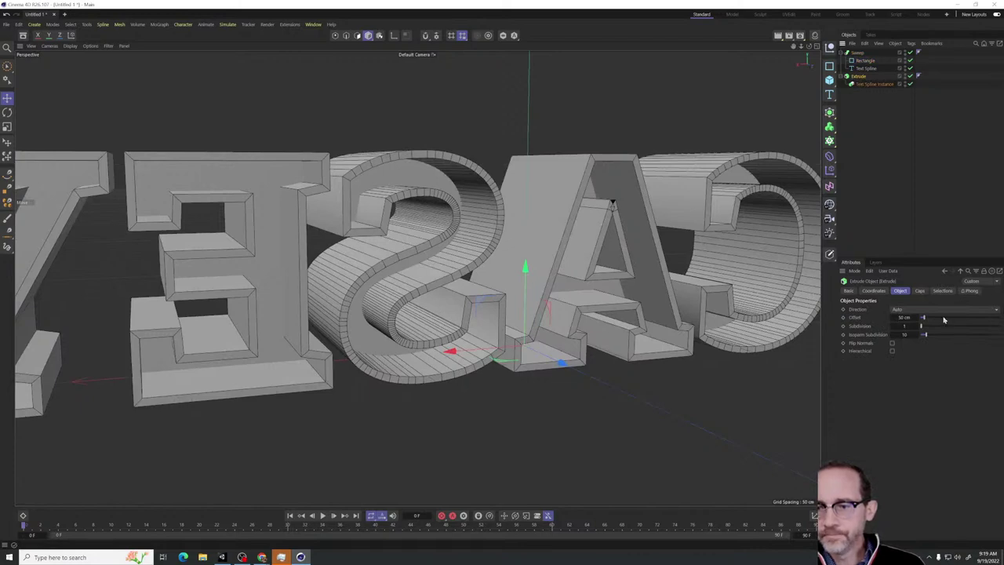
left_click(865, 61)
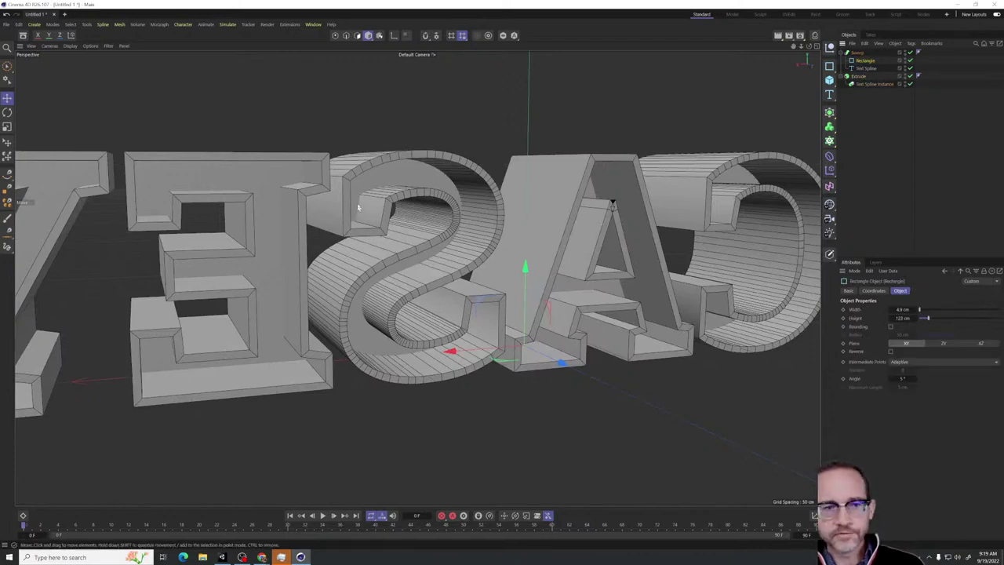
left_click_drag(923, 320, 920, 321)
left_click_drag(618, 321, 493, 327, "alt")
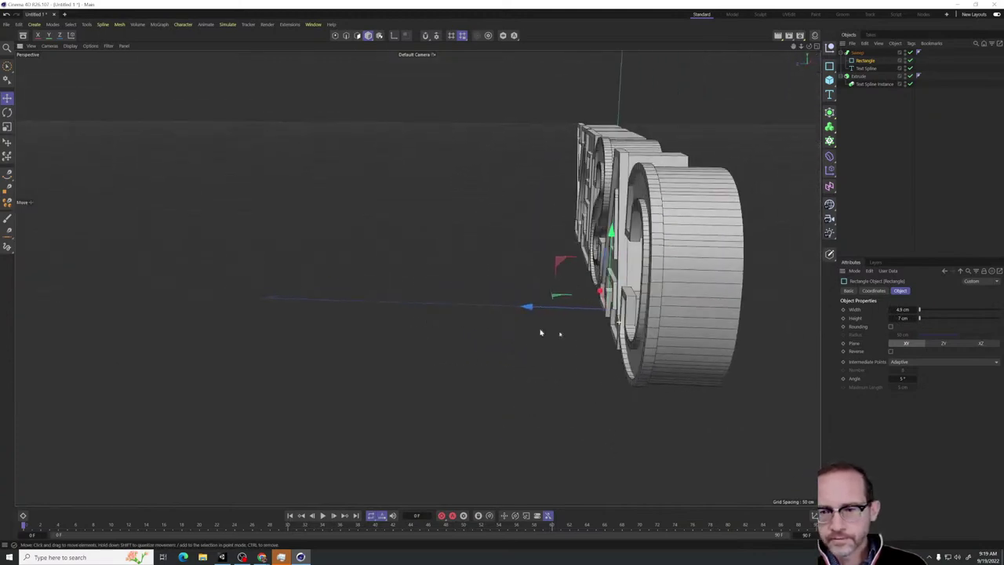
left_click_drag(923, 319, 926, 318)
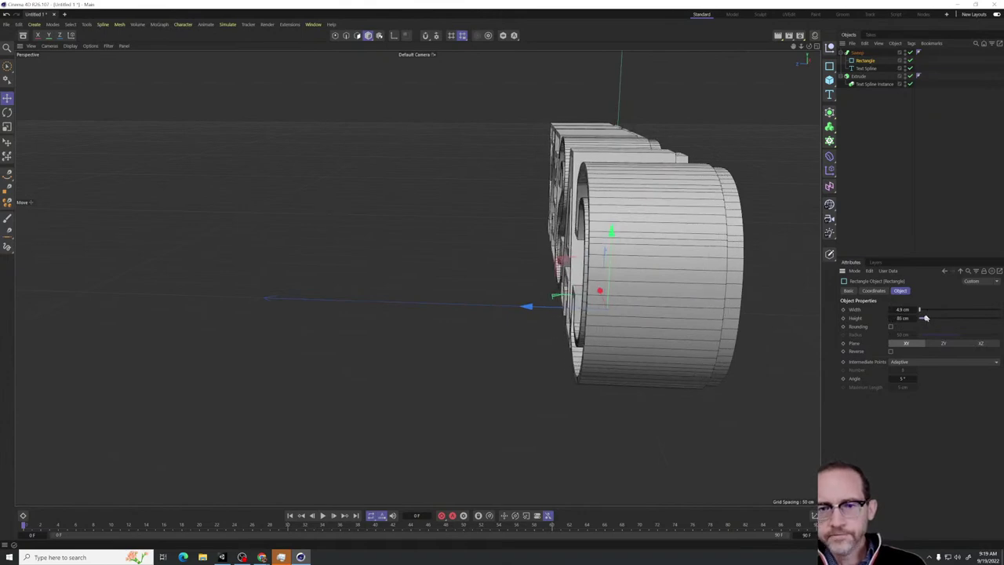
left_click_drag(654, 294, 719, 294, "alt")
left_click_drag(616, 279, 654, 286, "alt")
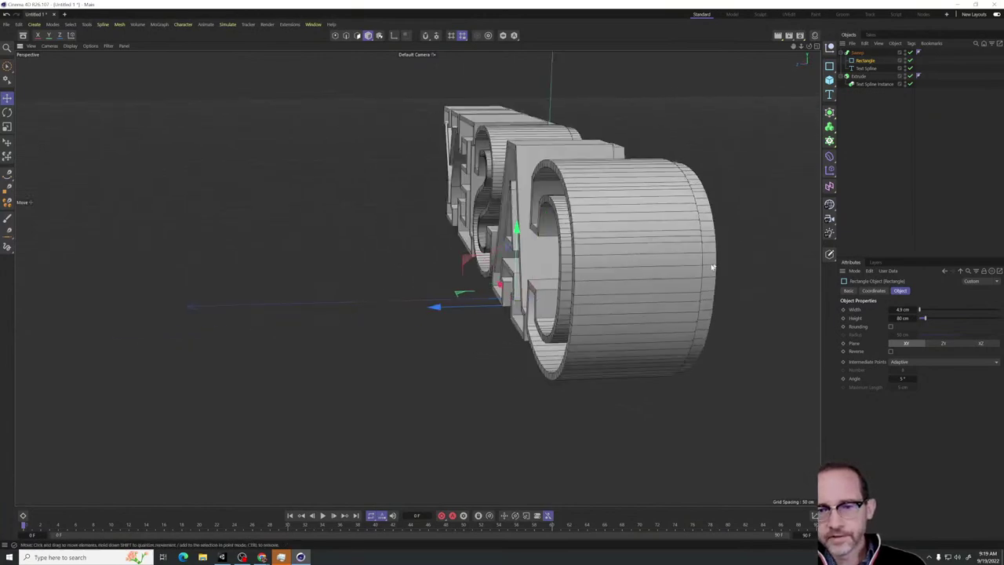
left_click_drag(751, 254, 690, 251, "alt")
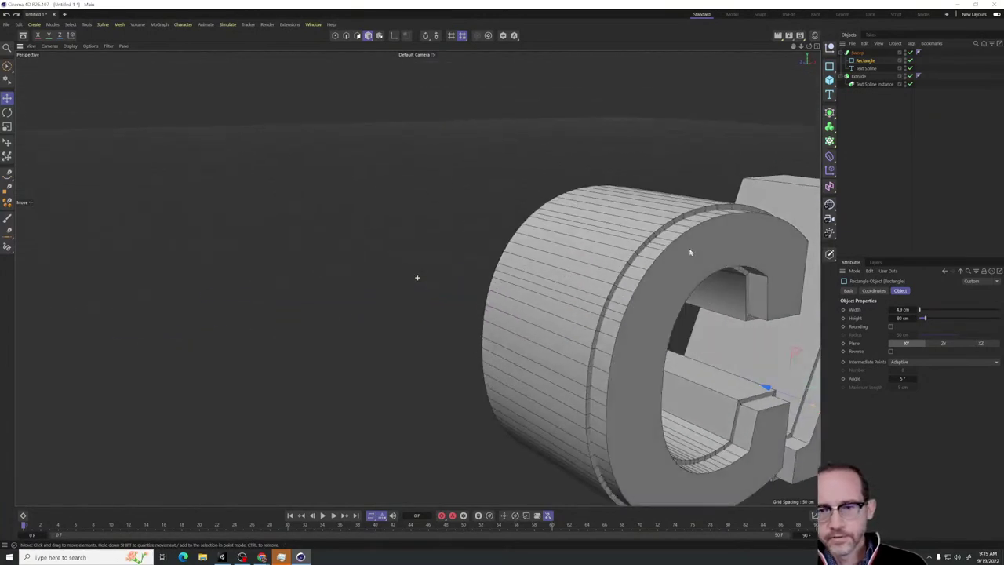
left_click_drag(664, 315, 755, 271, "alt")
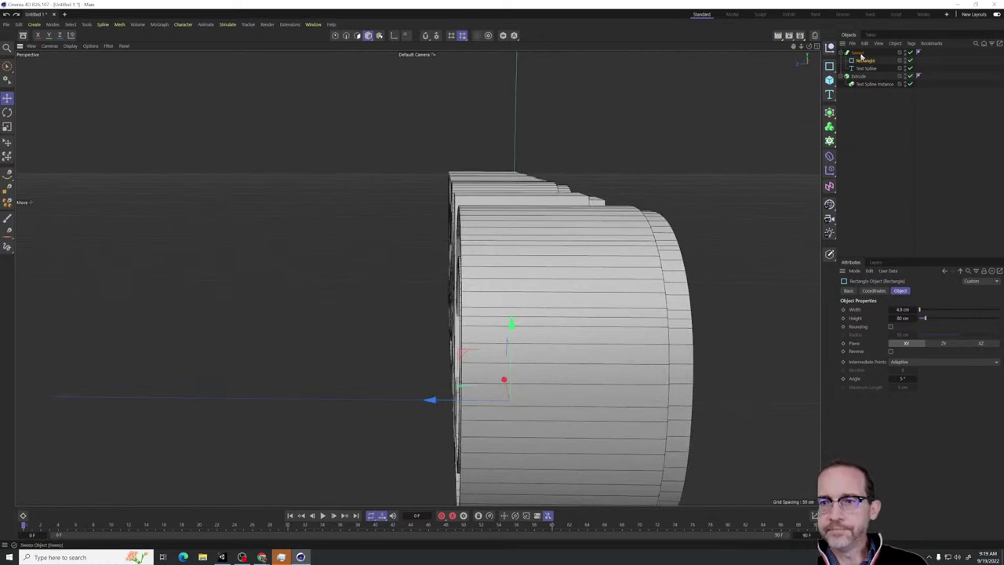
Shift the Sweep in the negative Z direction and reduce the Rectangle profile's height to about 51 cm
left_click(858, 53)
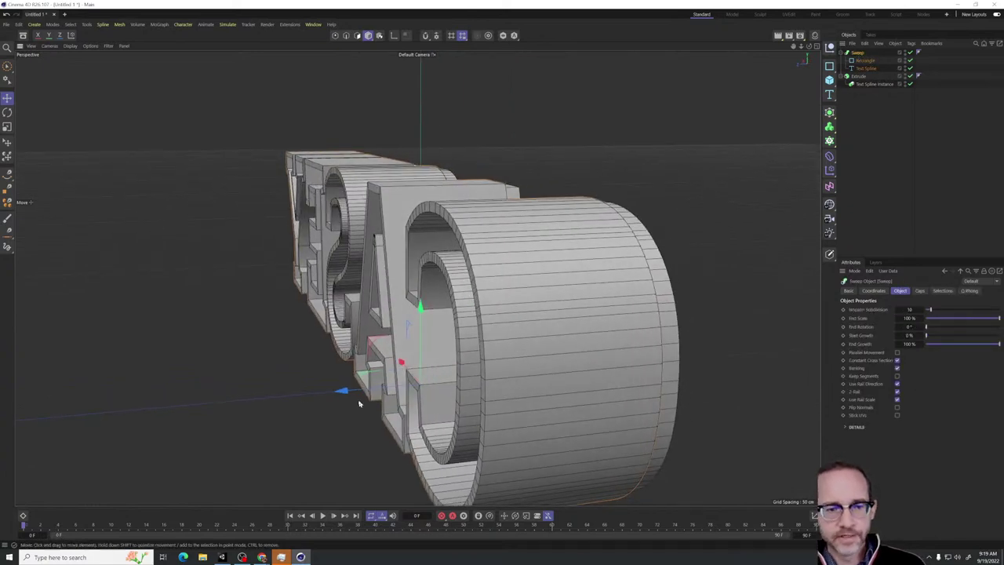
left_click_drag(343, 393, 481, 389)
left_click(868, 62)
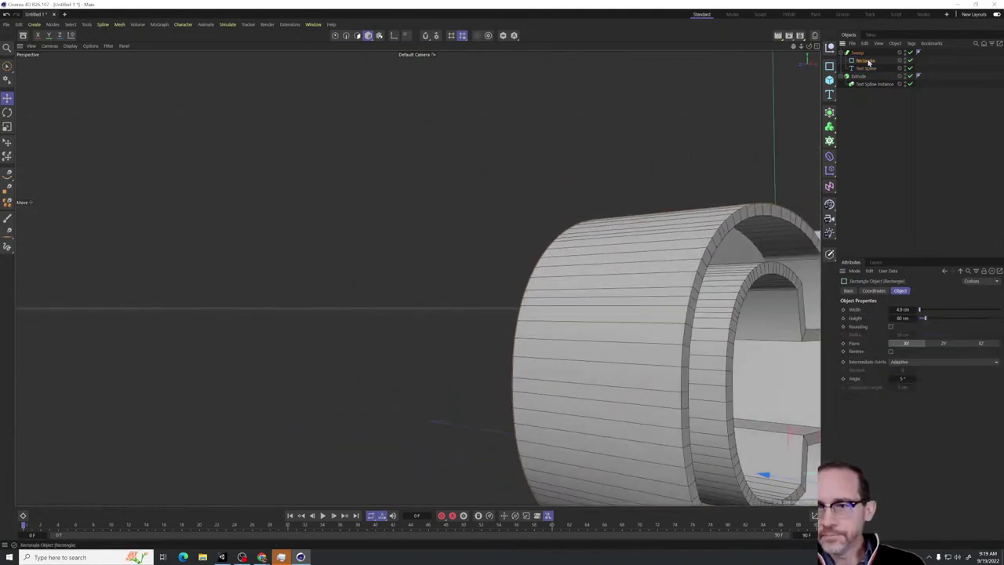
left_click_drag(926, 318, 922, 318)
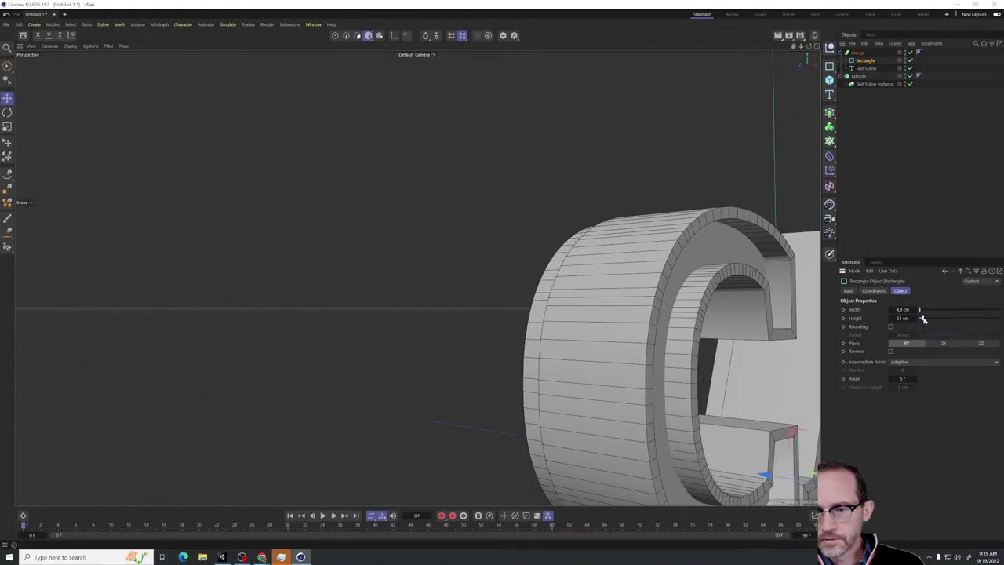
left_click_drag(633, 328, 668, 339, "alt")
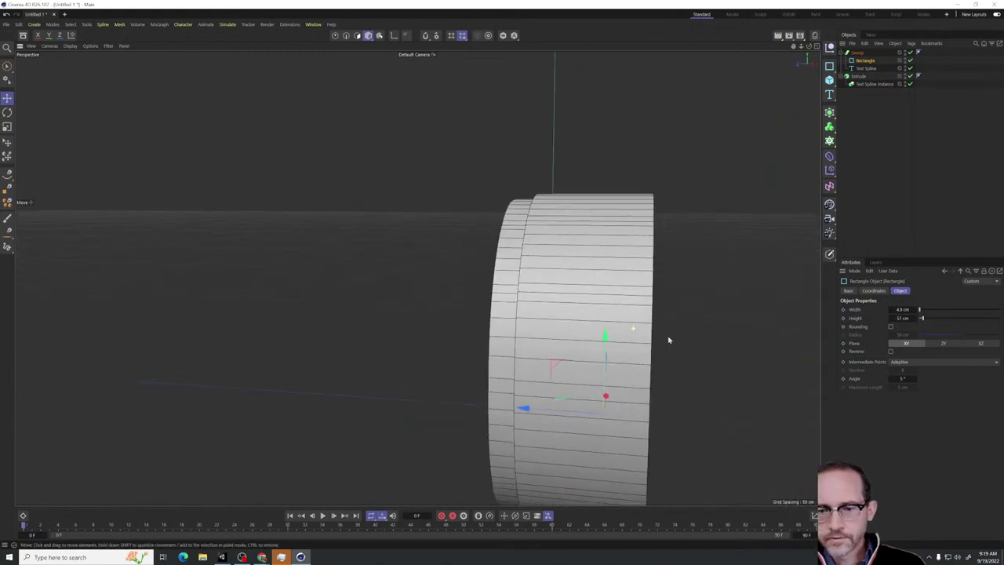
Move the Sweep about 10.5 cm along the positive Z axis and check its fit around the letters
left_click(857, 52)
left_click_drag(723, 233, 580, 392, "alt")
left_click_drag(435, 385, 419, 385)
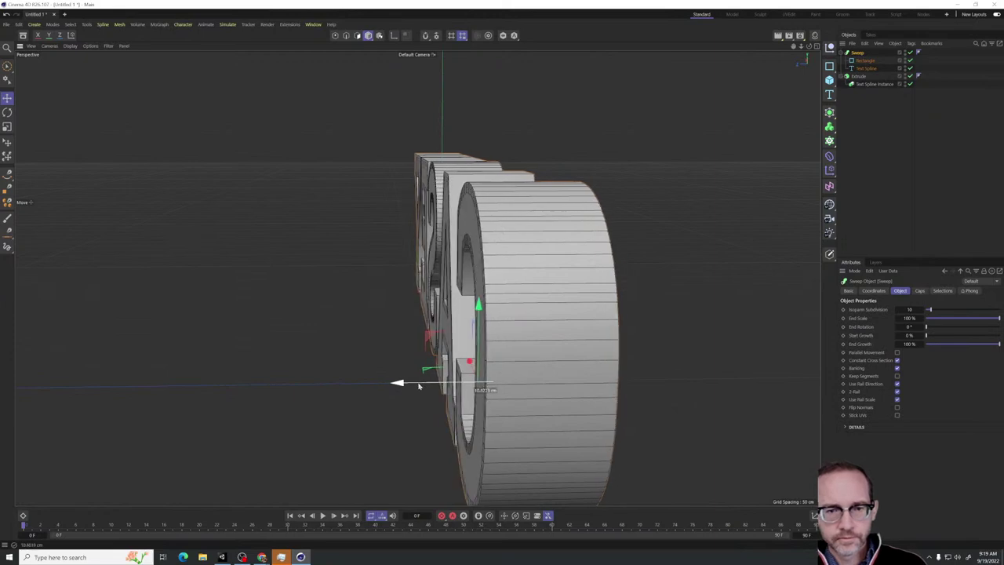
scroll(661, 385, "up", 10)
scroll(662, 386, "down", 5)
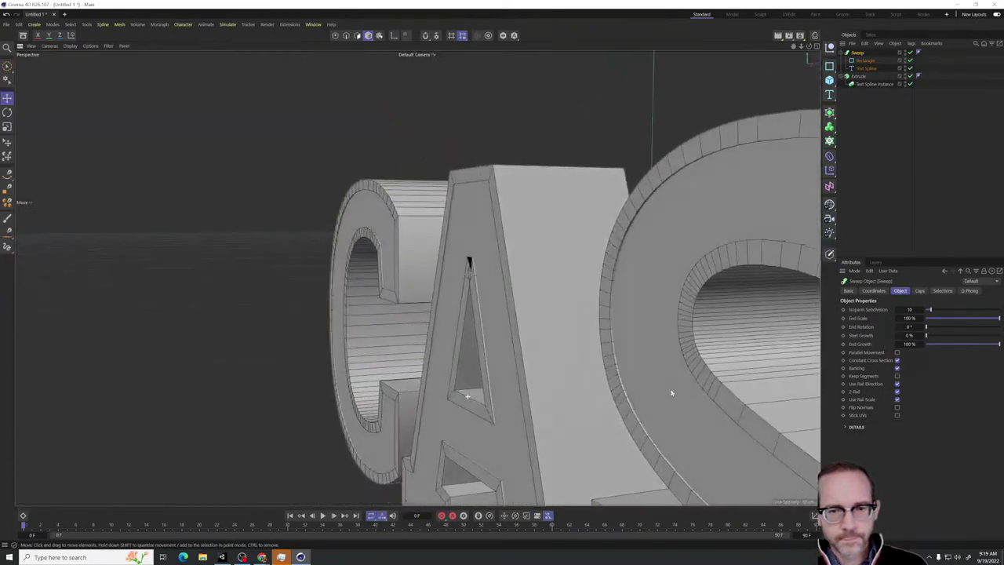
Set the Rectangle profile's height to 60 cm and inspect the outlined letters from the front and up close
left_click(864, 61)
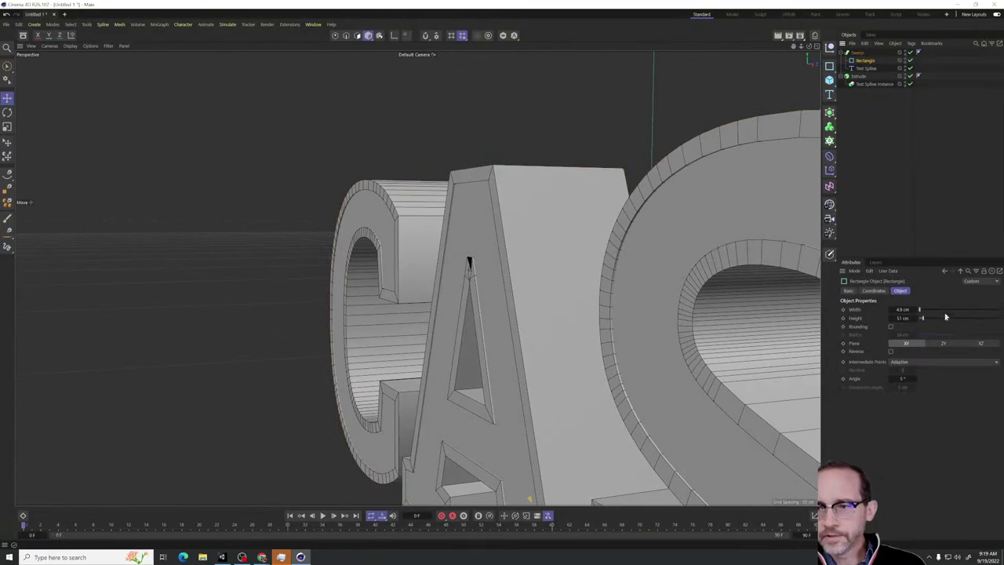
left_click_drag(922, 321, 925, 320)
left_click_drag(548, 333, 625, 405, "alt")
scroll(615, 353, "down", 4)
left_click_drag(417, 277, 657, 398, "alt")
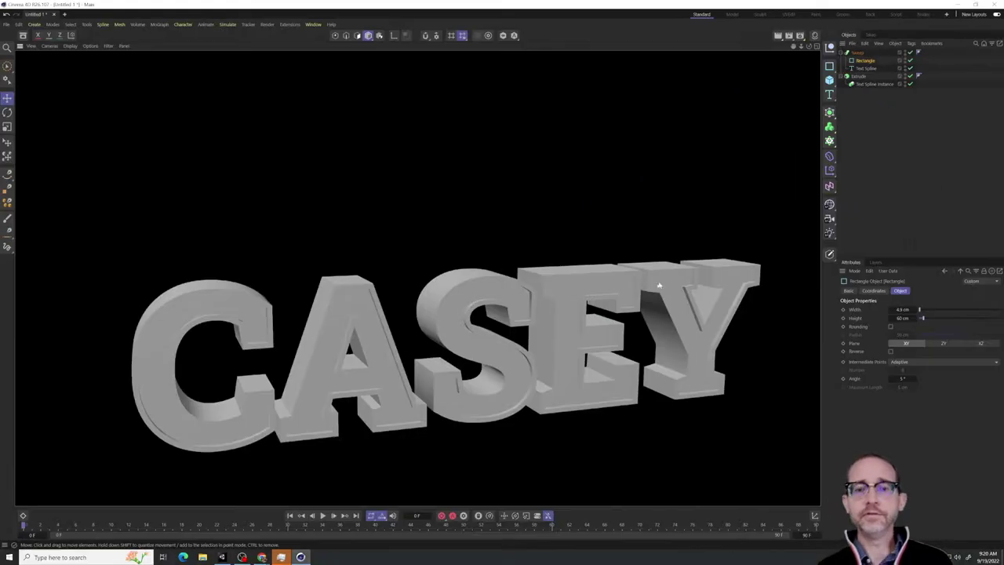
mouse_move(425, 317)
left_mouse_down("alt")
mouse_move(475, 319)
mouse_move(450, 352)
mouse_move(428, 316)
mouse_move(438, 299)
mouse_move(429, 313)
left_mouse_up("alt")
scroll(505, 286, "up", 10)
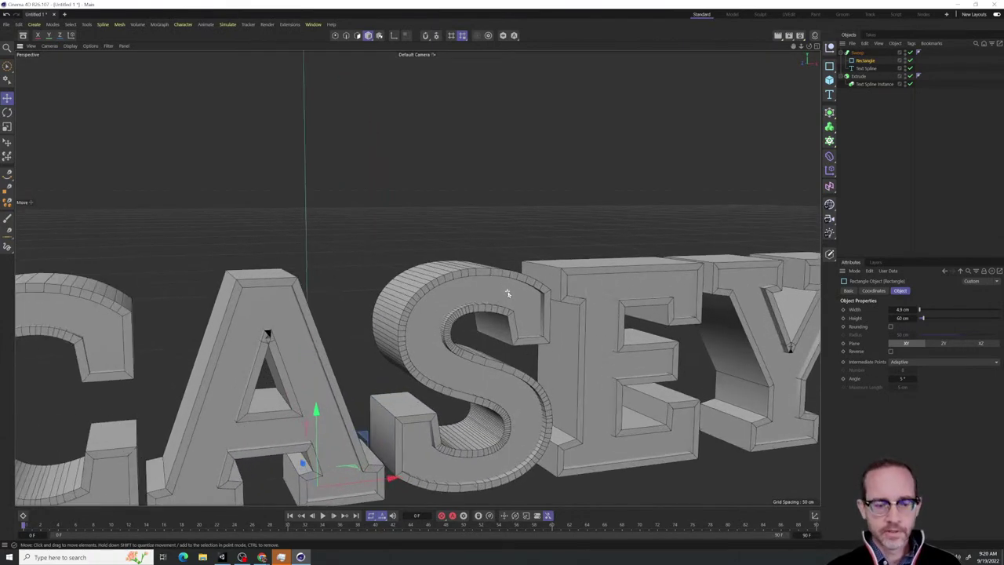
Examine the hard edges of the outline along the top of the letter S up close
scroll(486, 287, "up", 3)
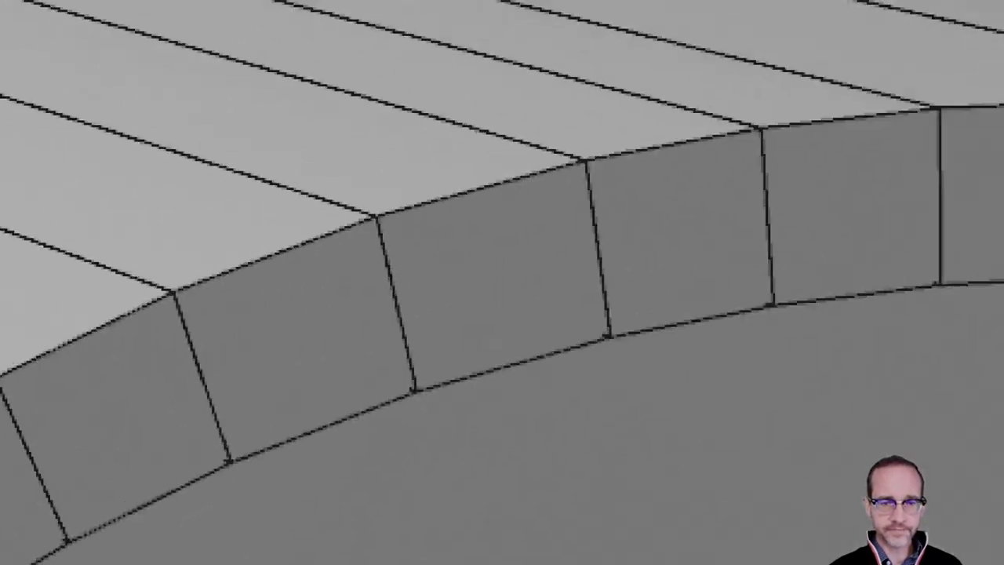
left_click(422, 242)
mouse_move(269, 191)
left_mouse_down()
mouse_move(548, 161)
mouse_move(855, 56)
mouse_move(249, 265)
mouse_move(261, 277)
left_mouse_up()
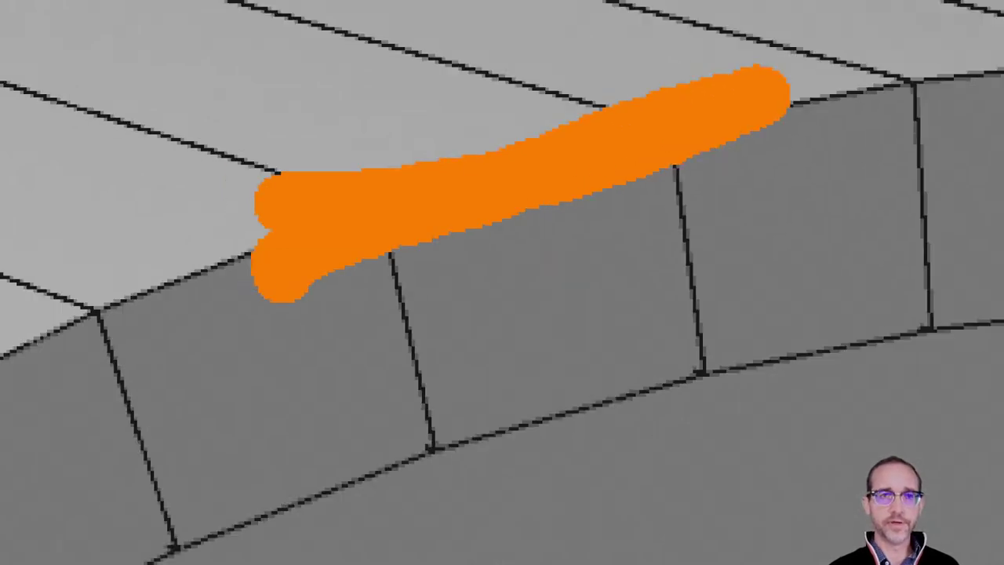
key("Escape")
left_click_drag(461, 279, 487, 310, "alt")
scroll(486, 311, "down", 5)
left_click_drag(455, 415, 619, 345, "alt")
Add a Bevel deformer to the scene for rounding the Sweep outline's edges
left_click(856, 53)
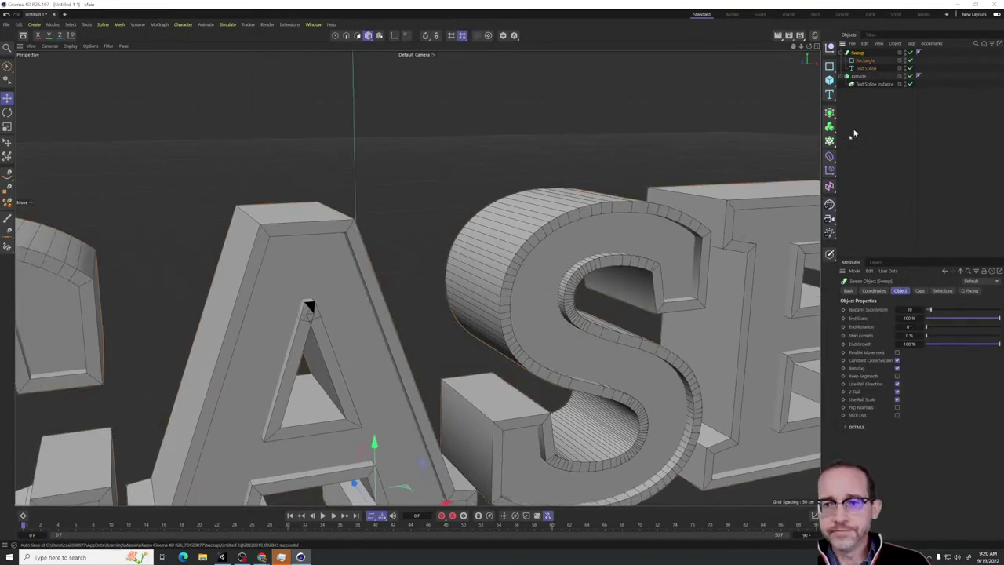
left_click_drag(432, 280, 420, 284, "alt")
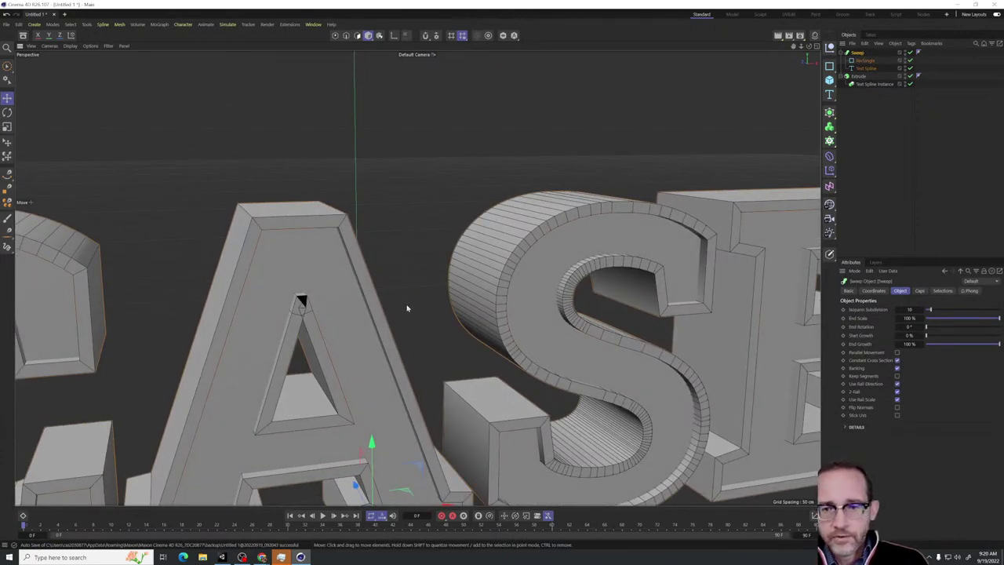
scroll(407, 308, "down", 2)
left_click_drag(406, 307, 377, 308, "alt")
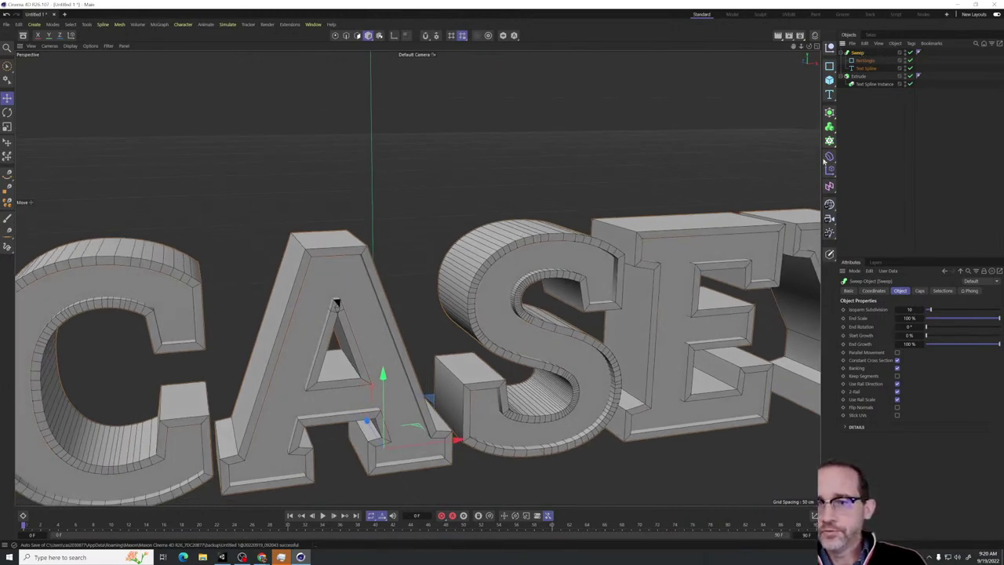
left_click(829, 155)
left_click(863, 415)
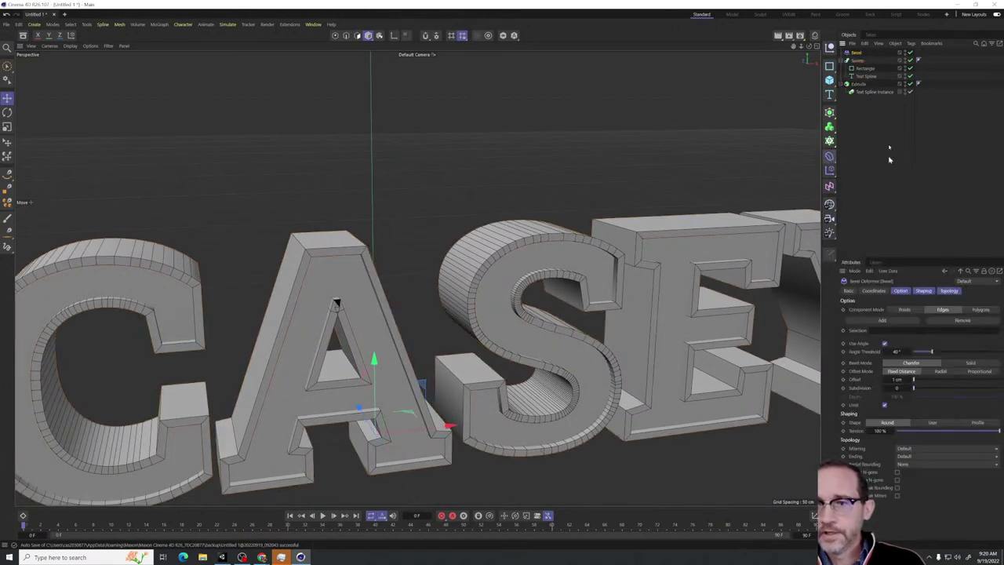
Group the Bevel deformer and the Sweep together under one null
left_click(857, 61)
left_click(855, 53, "ctrl")
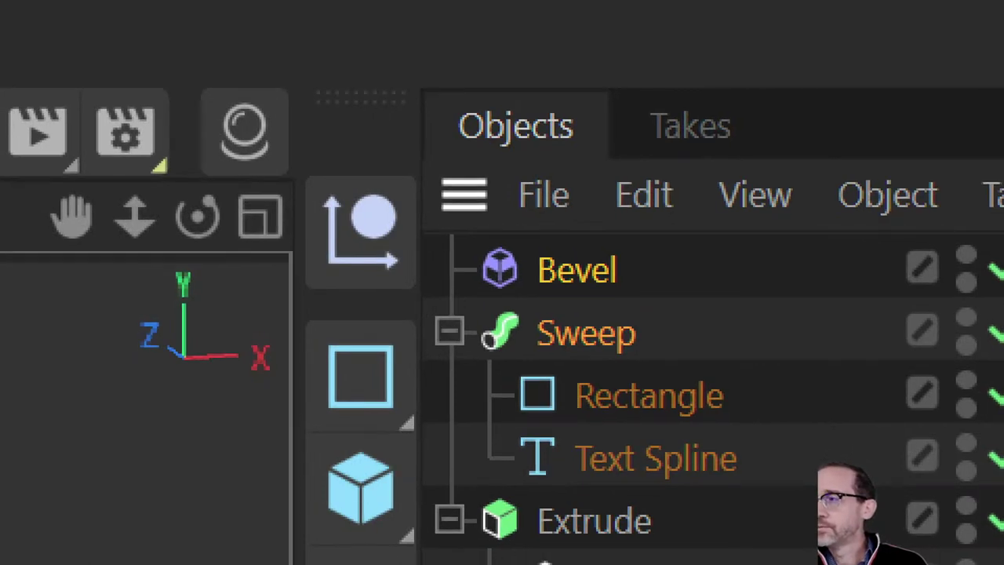
left_click(879, 70)
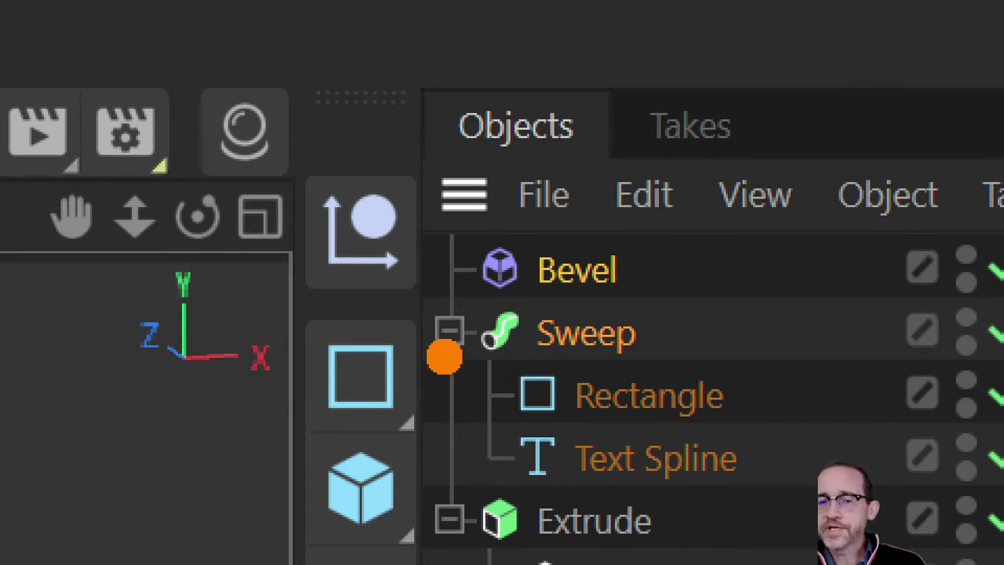
left_click_drag(445, 342, 196, 476, "ctrl+shift")
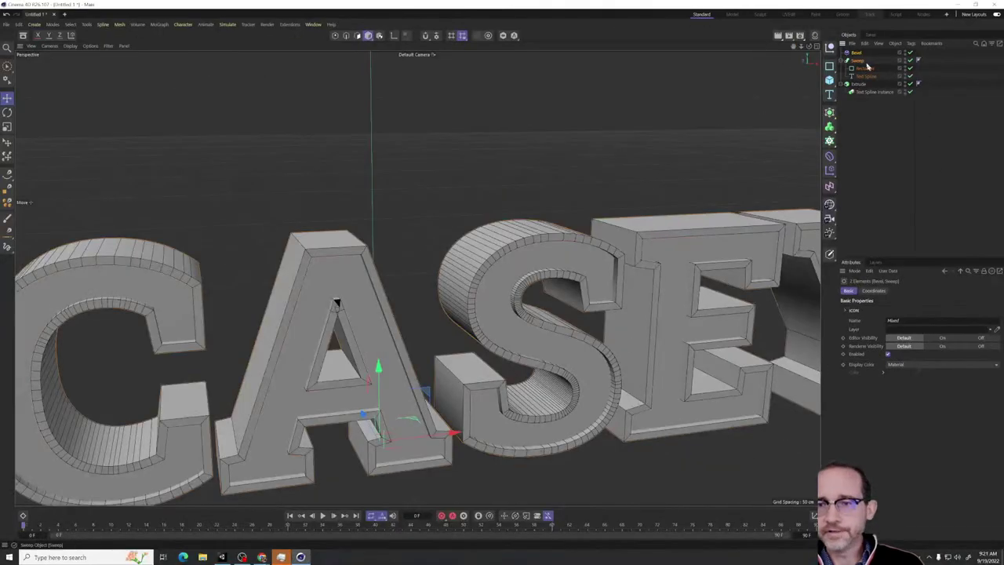
left_click(596, 329)
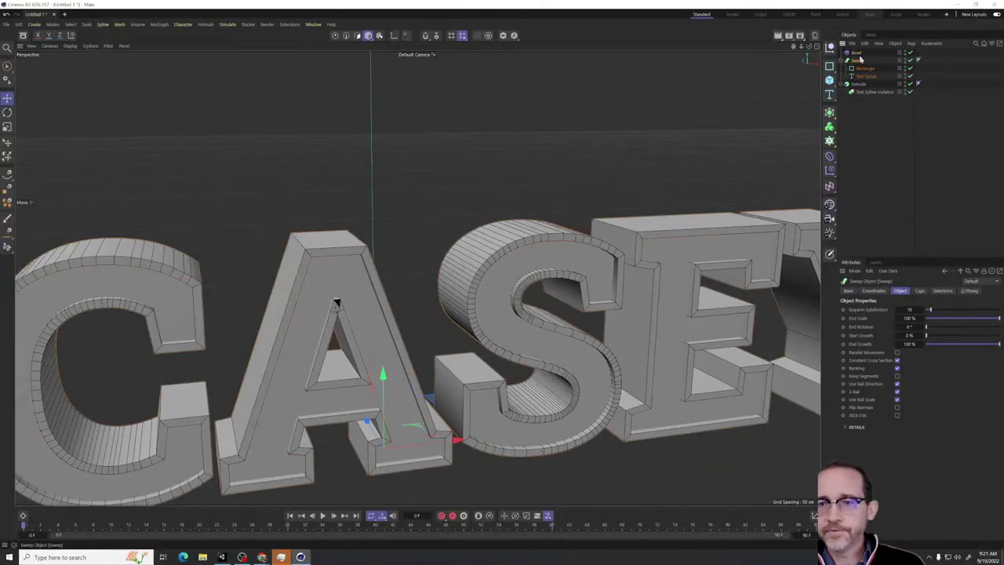
left_click(859, 58, "ctrl")
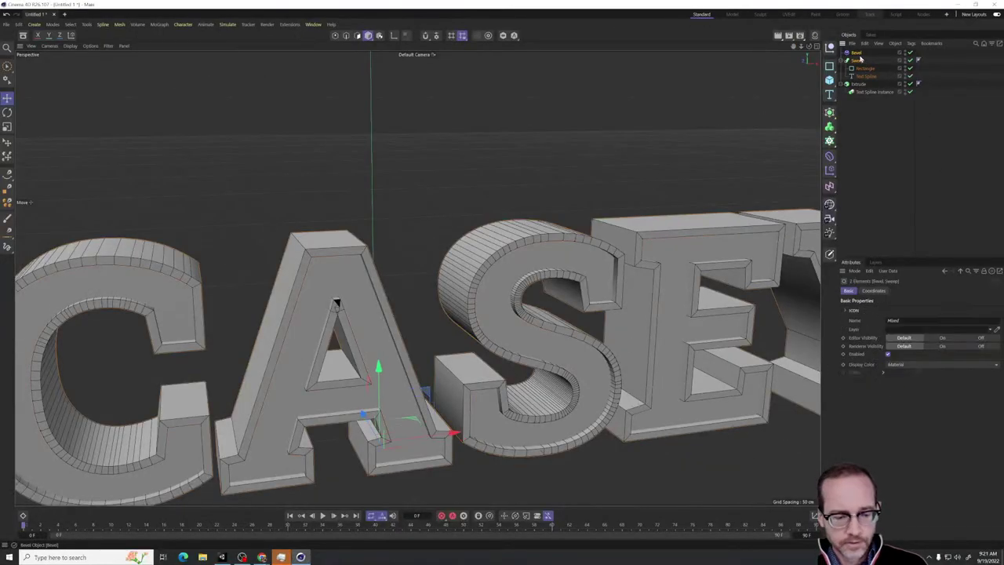
key("alt+g")
Set the Bevel deformer's Subdivision to 2
left_click_drag(445, 333, 412, 321, "alt")
scroll(384, 262, "up", 6)
left_click_drag(330, 256, 515, 153, "alt")
left_click(860, 61)
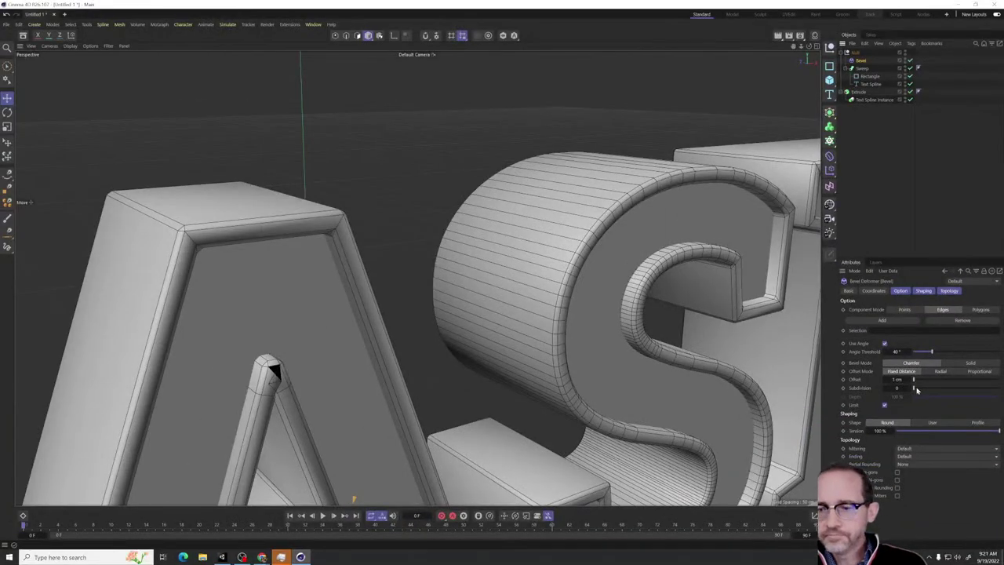
left_click(914, 386)
left_click(921, 389)
mouse_move(921, 389)
left_mouse_down()
mouse_move(1000, 387)
mouse_move(935, 389)
left_mouse_up()
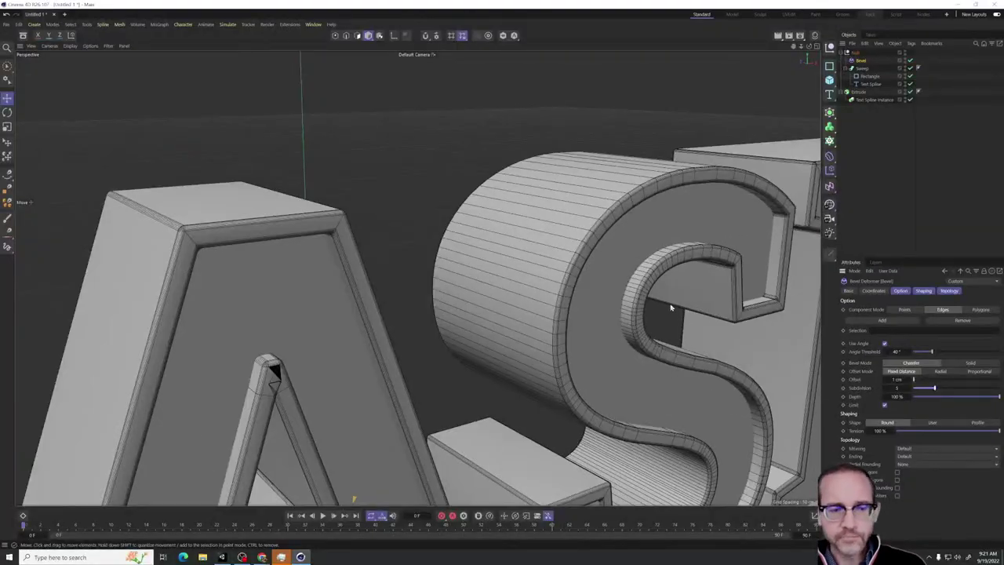
left_click(922, 389)
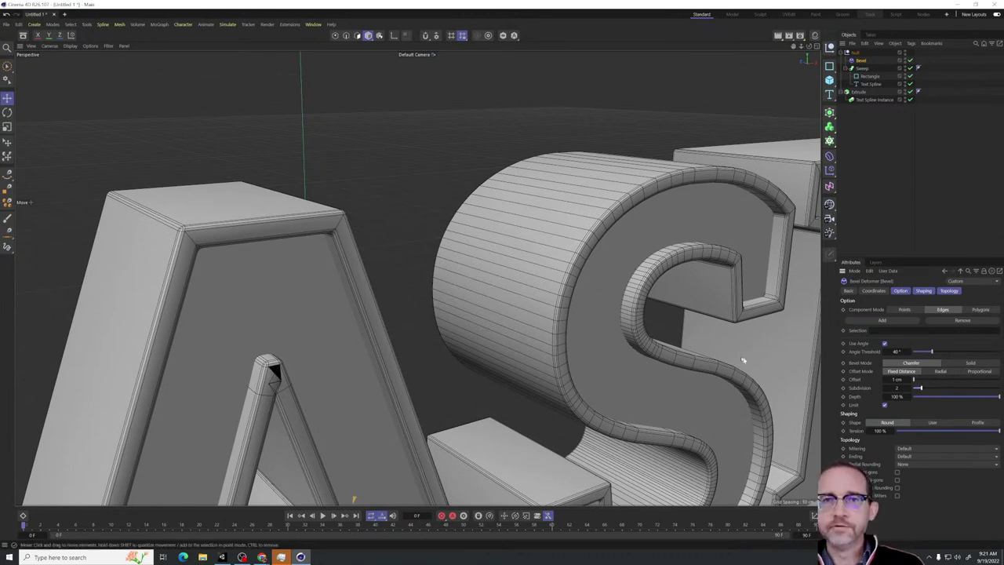
Inspect the bevelled outline on the S, E and Y from several angles, including a test render of the view
left_click_drag(525, 305, 497, 311, "alt")
left_click_drag(574, 265, 424, 257, "alt")
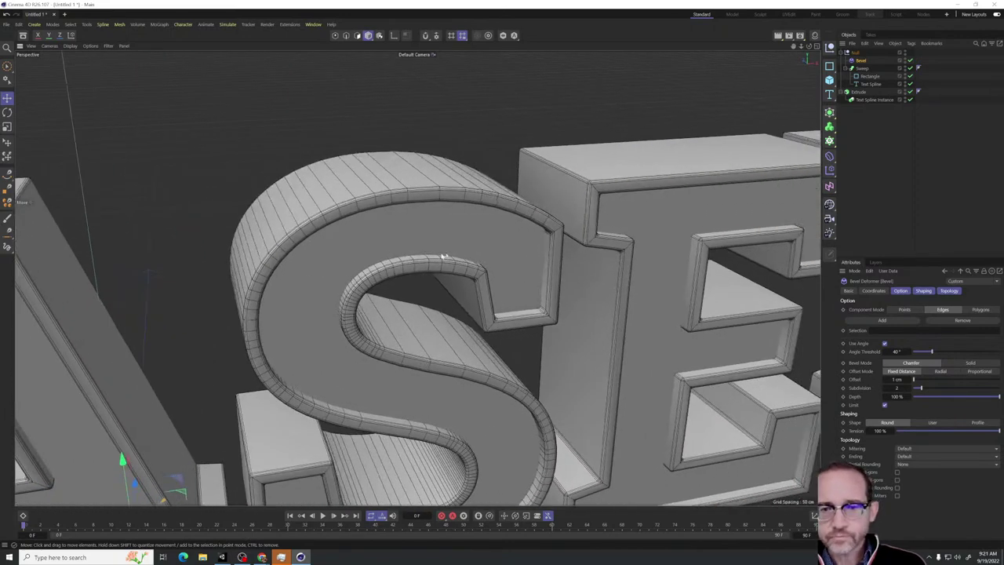
left_click_drag(552, 261, 483, 235, "alt")
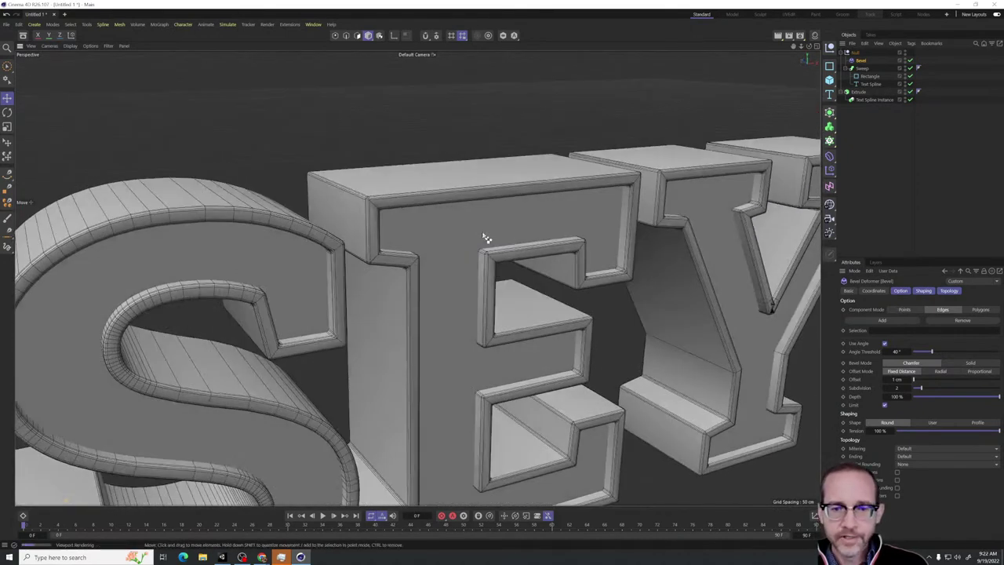
key("ctrl+r")
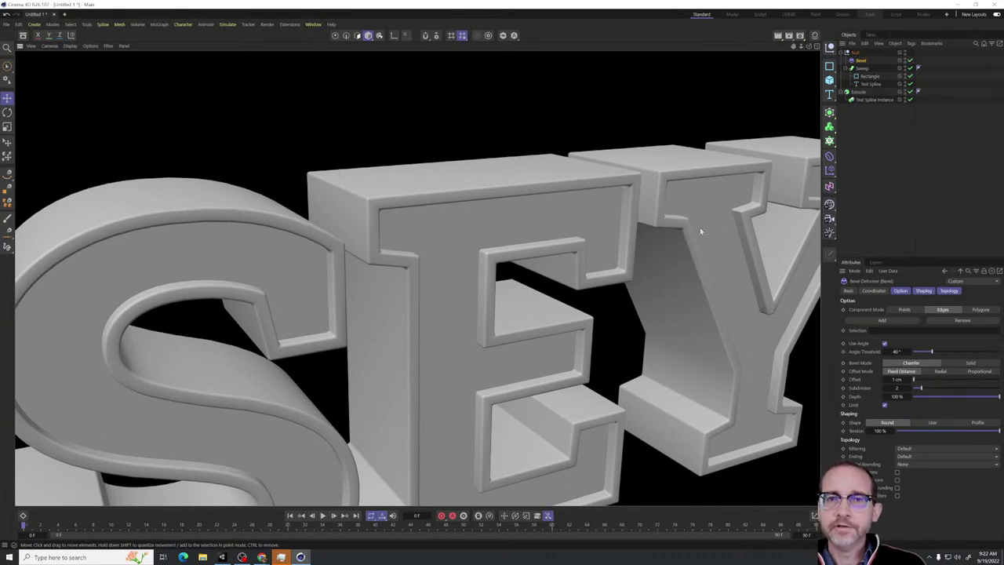
scroll(698, 219, "up", 5)
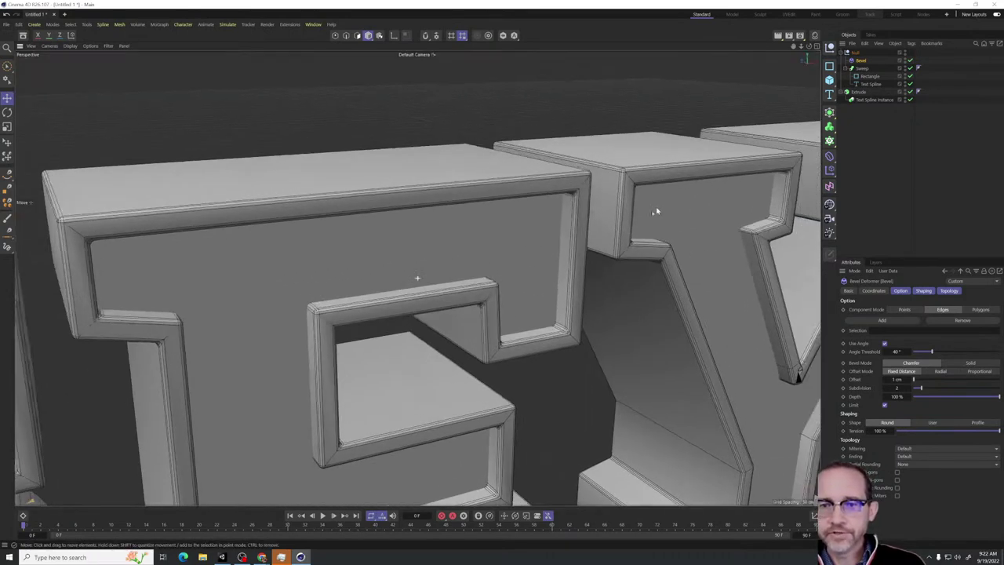
middle_click_drag(679, 193, 518, 283, "alt")
scroll(518, 283, "up", 3)
middle_click_drag(584, 270, 542, 261, "alt")
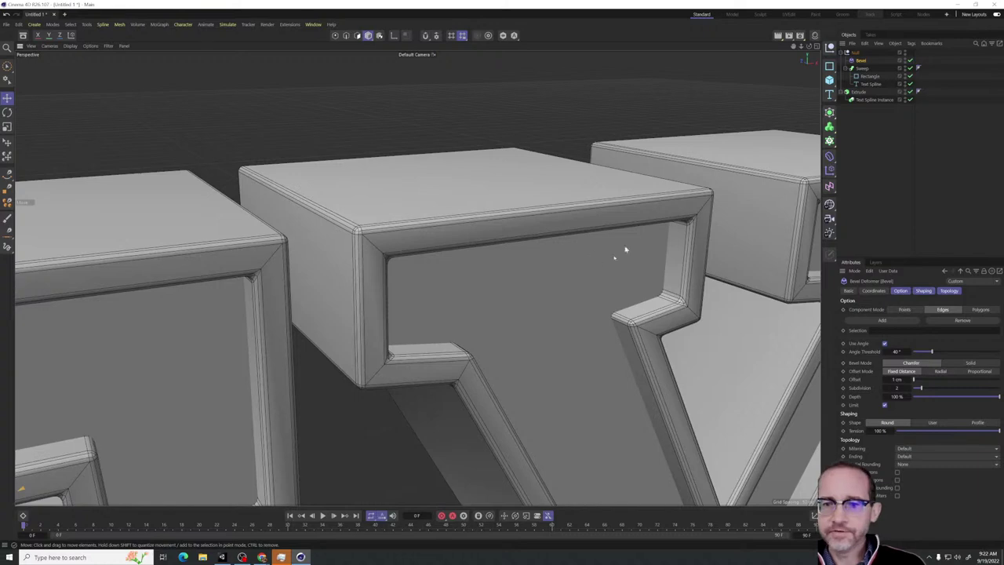
Compare viewport renders of the letter Y with the Bevel deformer disabled and enabled again
left_click(909, 60)
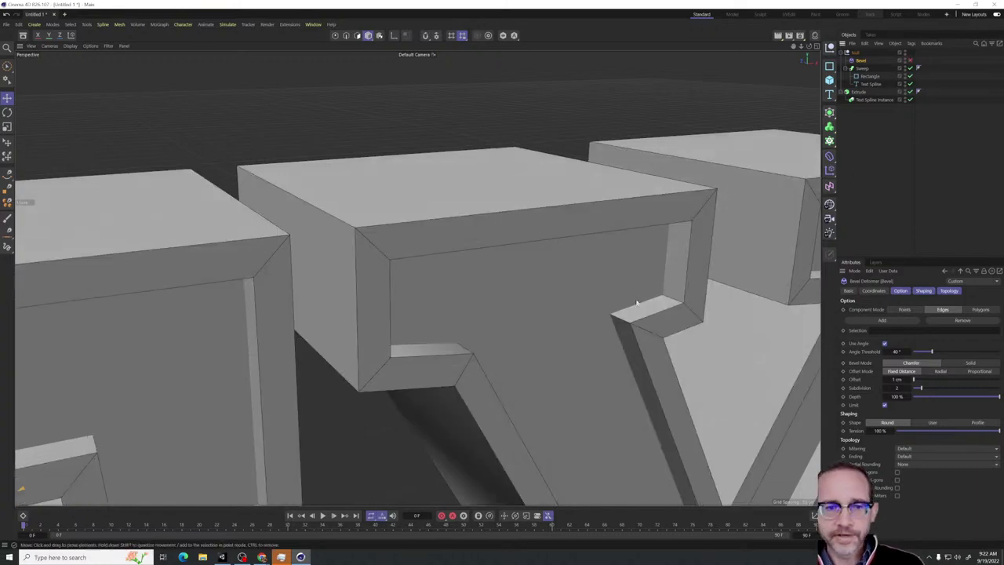
key("ctrl+r")
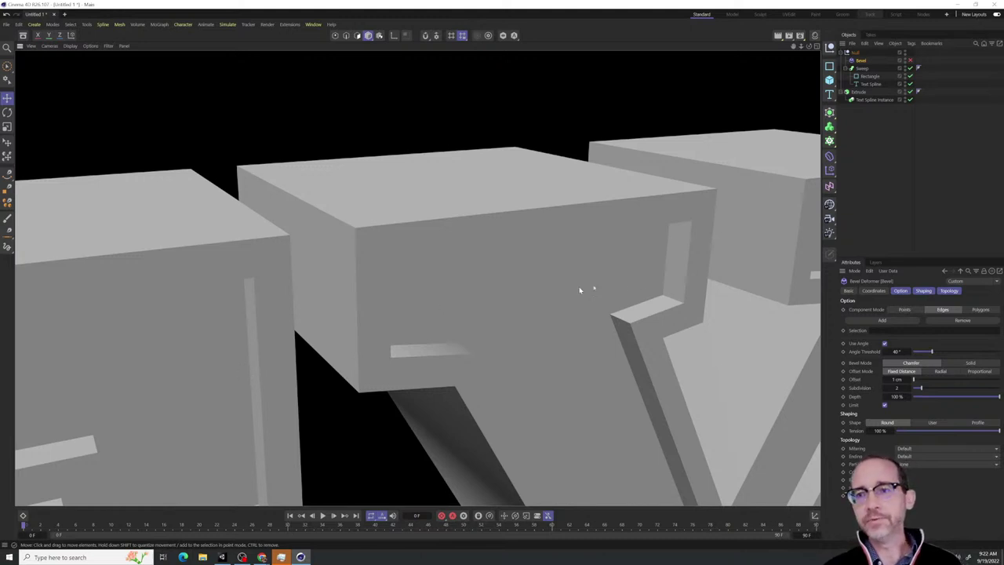
left_click(910, 60)
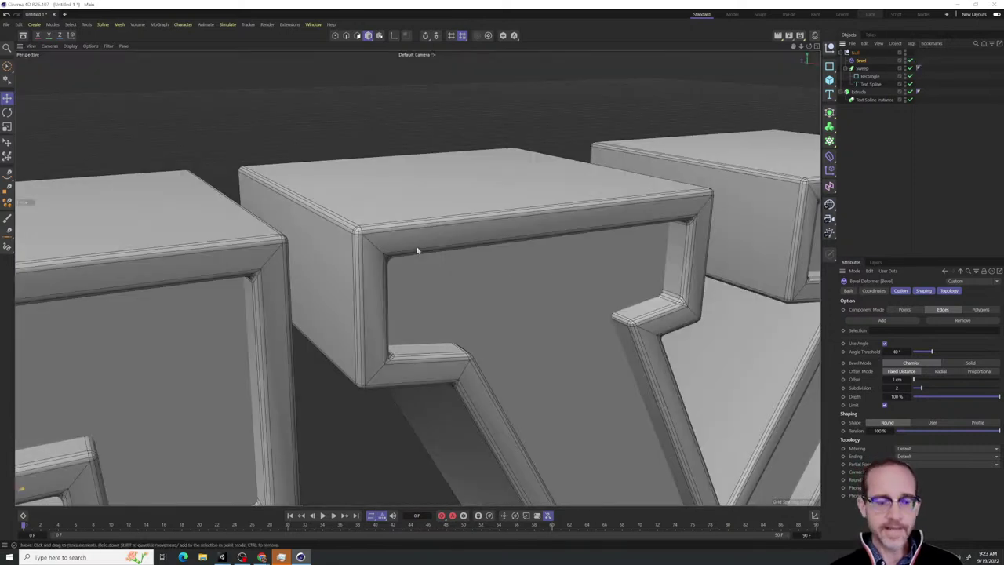
key("ctrl+r")
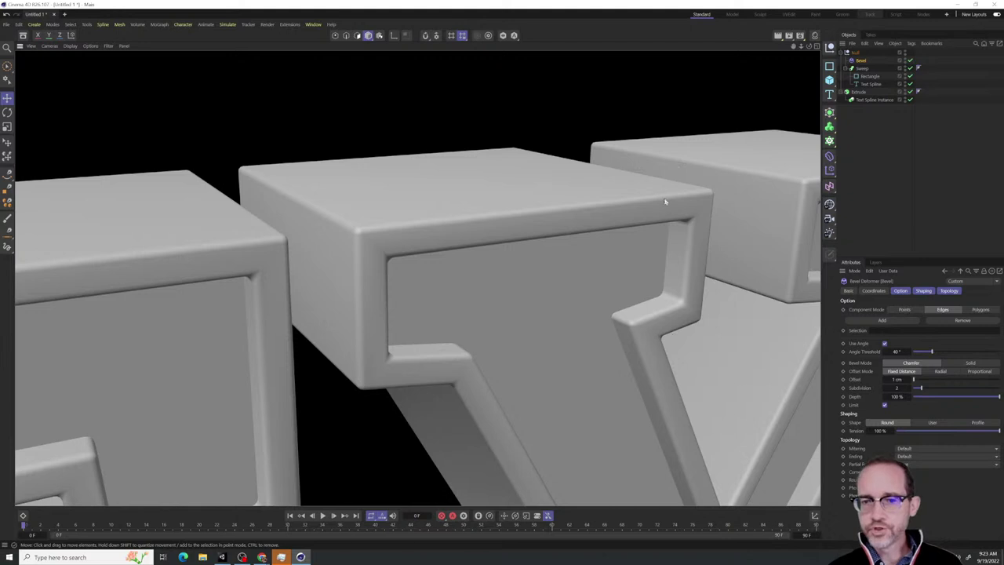
key("a")
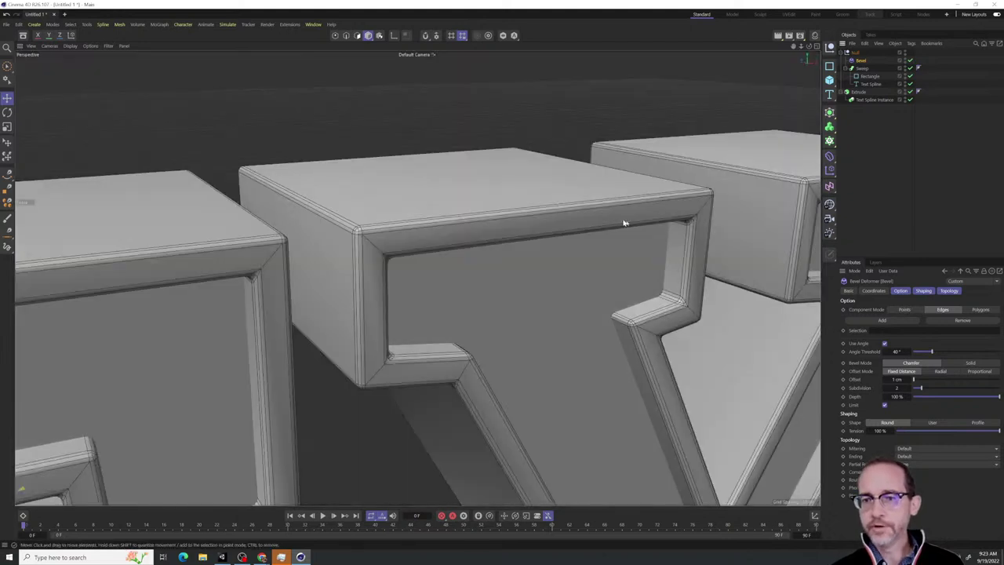
Try a Bevel Offset of 0.1 cm and render the view
mouse_move(896, 379)
left_mouse_down()
mouse_move(870, 380)
mouse_move(903, 380)
left_mouse_up()
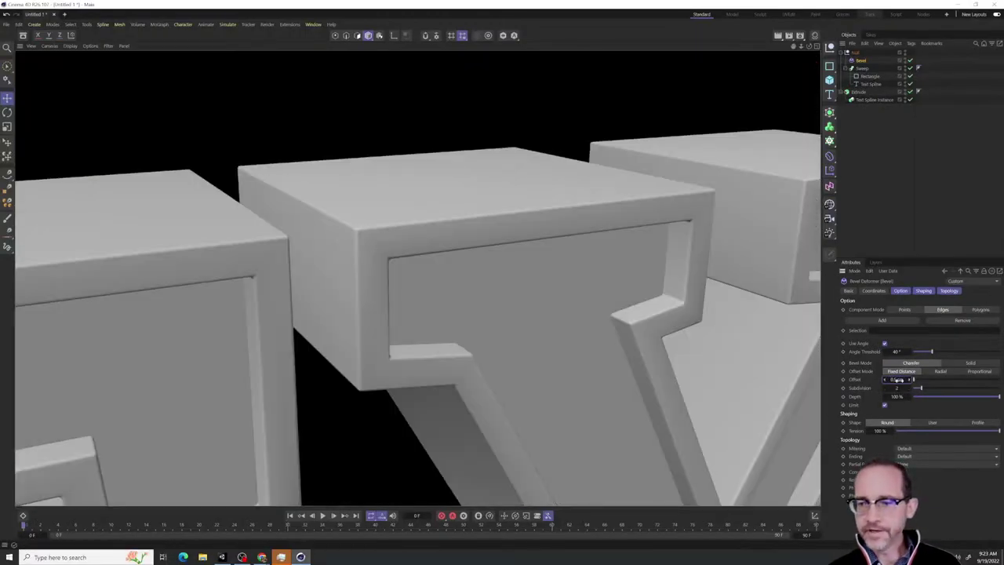
double_click(897, 380)
type("0.1")
key("Return")
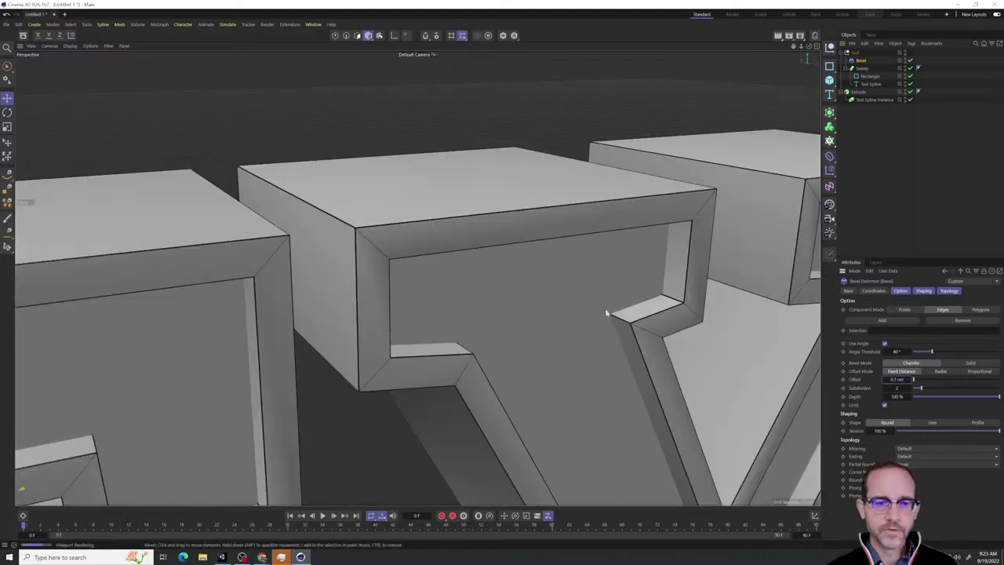
key("ctrl+r")
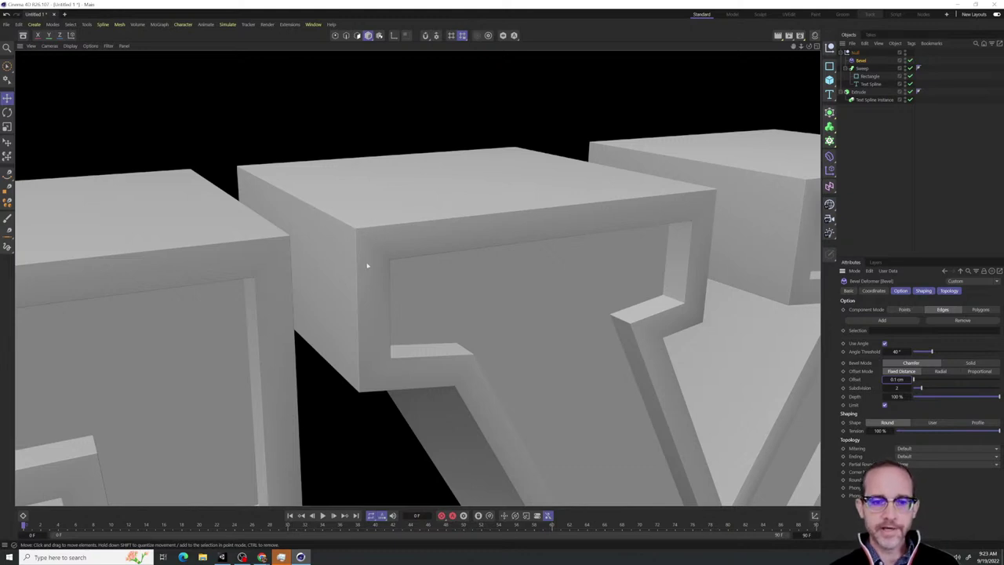
Set the Bevel deformer's Offset to 0.4 cm and render the view
double_click(897, 380)
type("0.4")
key("Return")
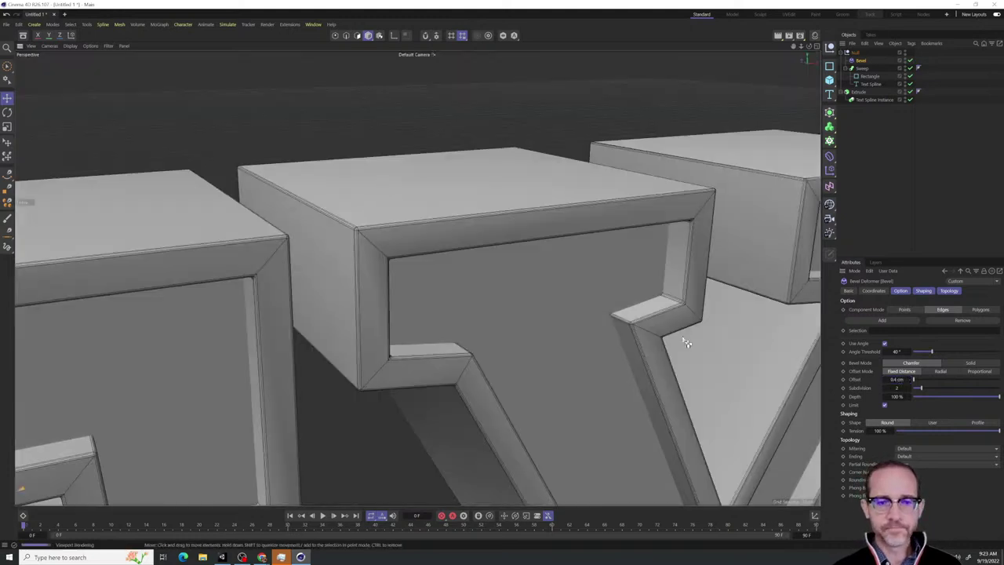
key("ctrl+r")
Examine the bevelled outline across the whole word CASEY from a distance and closer up, with a test render
scroll(592, 312, "down", 2)
scroll(592, 311, "down", 10)
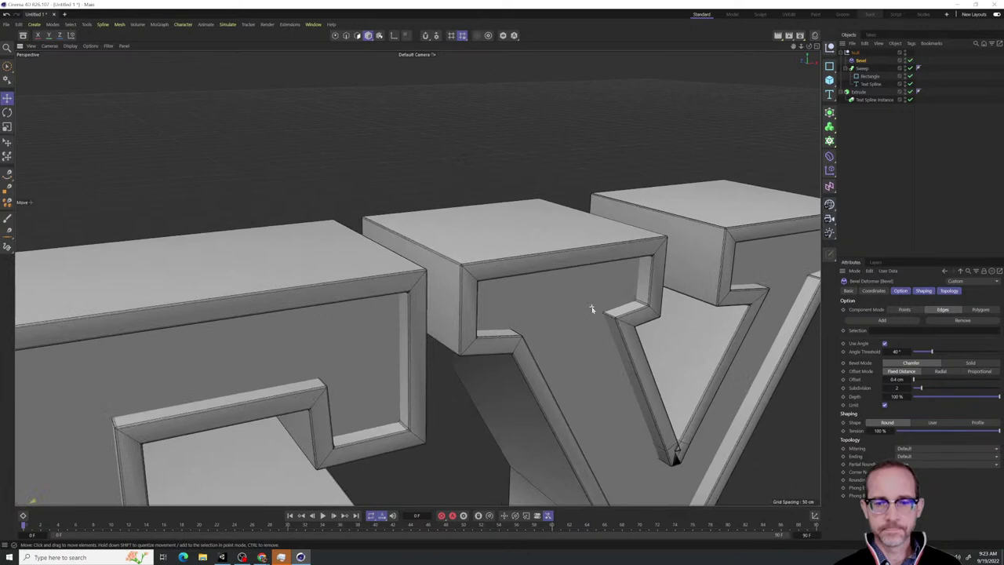
scroll(592, 309, "down", 5)
middle_click_drag(400, 316, 433, 253, "alt")
left_click_drag(527, 381, 536, 379, "alt")
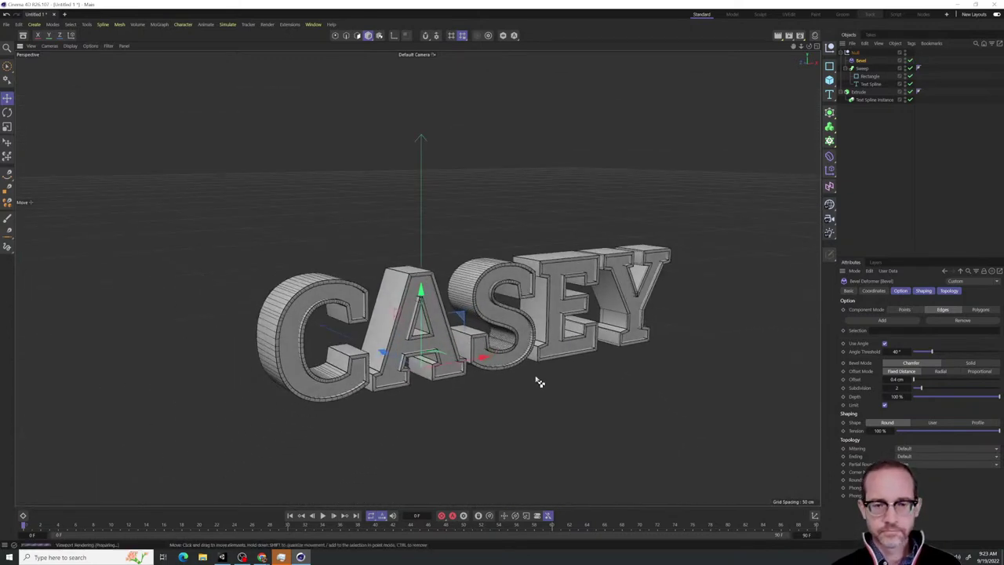
key("ctrl+r")
scroll(560, 381, "up", 6)
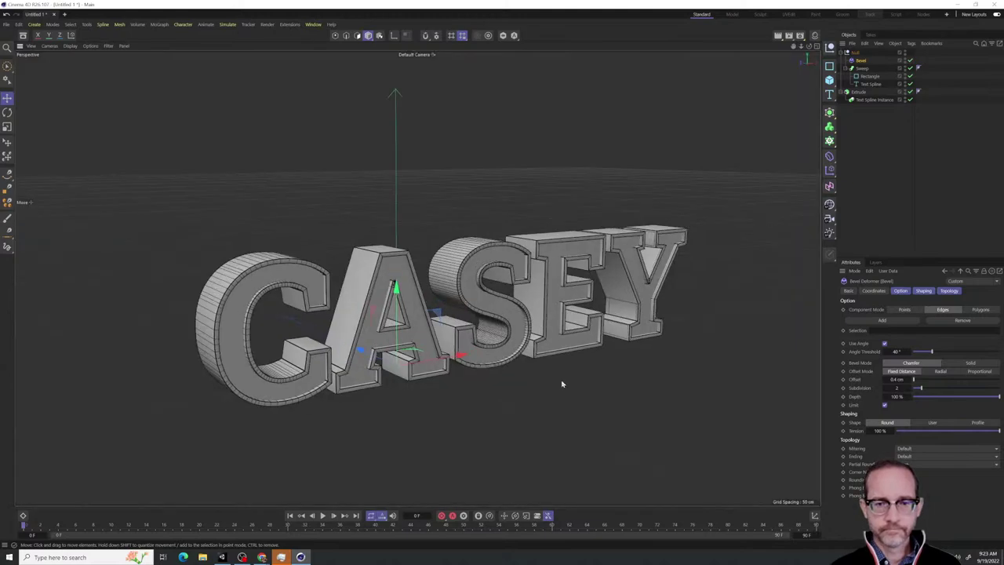
scroll(560, 382, "up", 2)
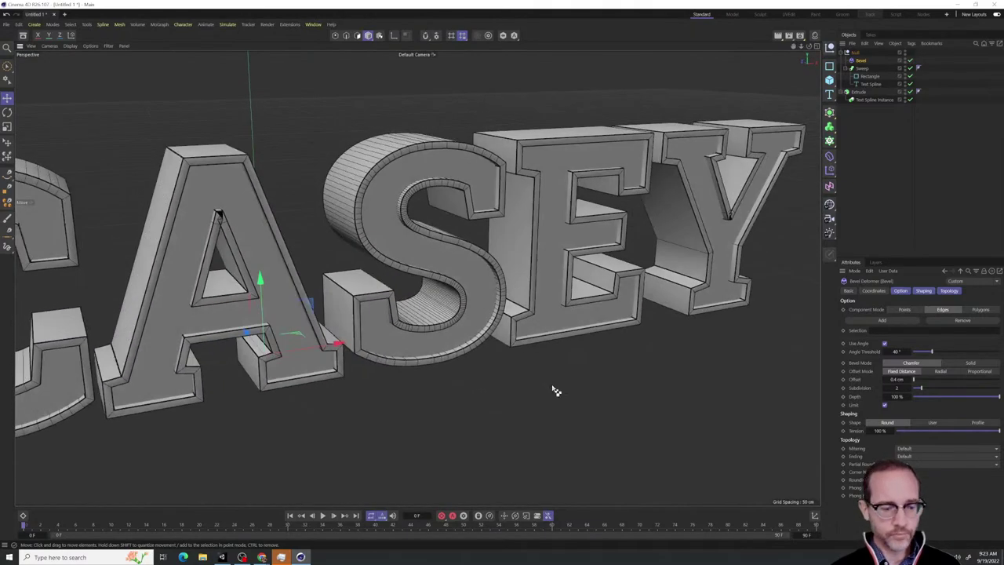
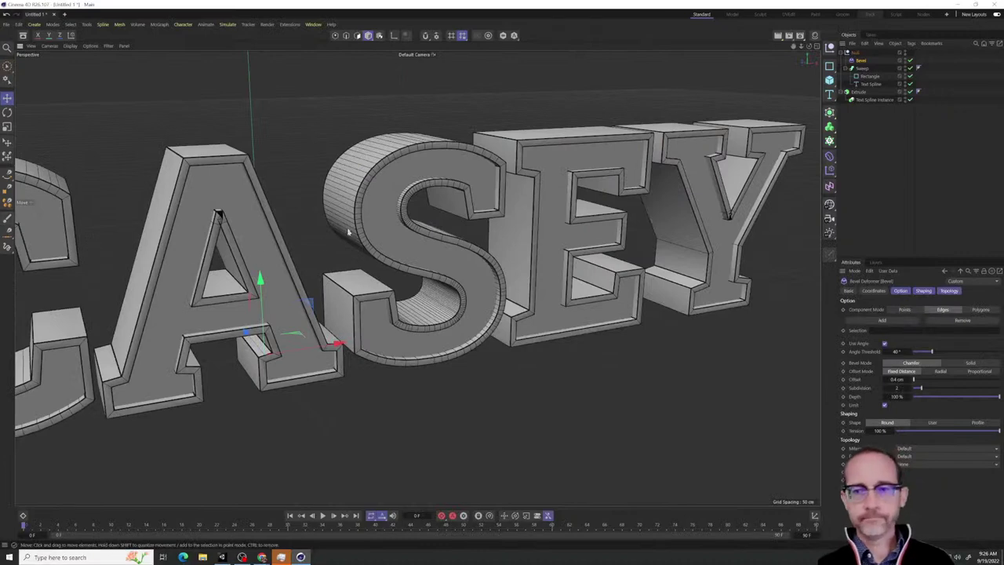
Rename the Extrude object as inner type
left_click_drag(407, 245, 479, 245, "alt")
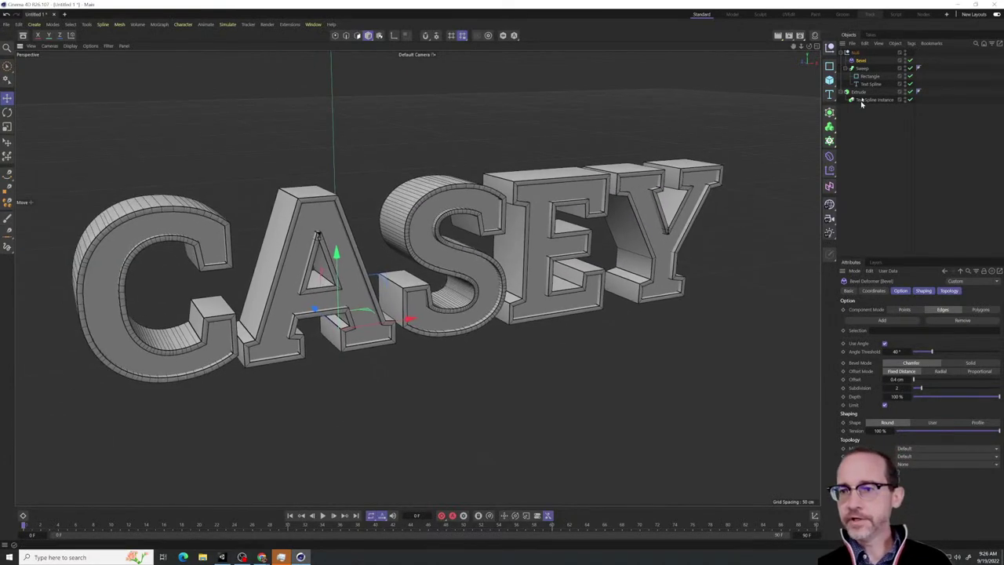
left_click(856, 53)
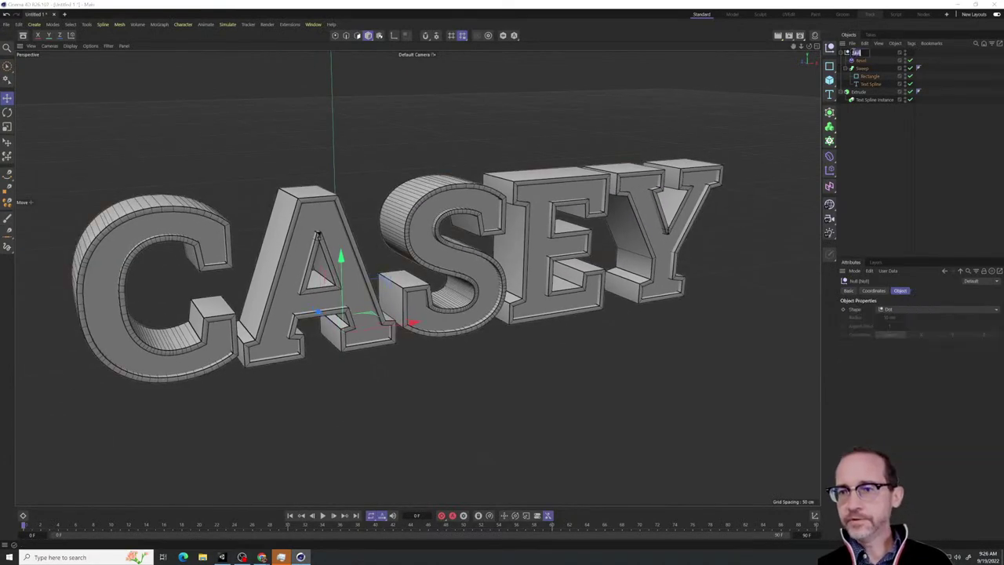
left_click(860, 92)
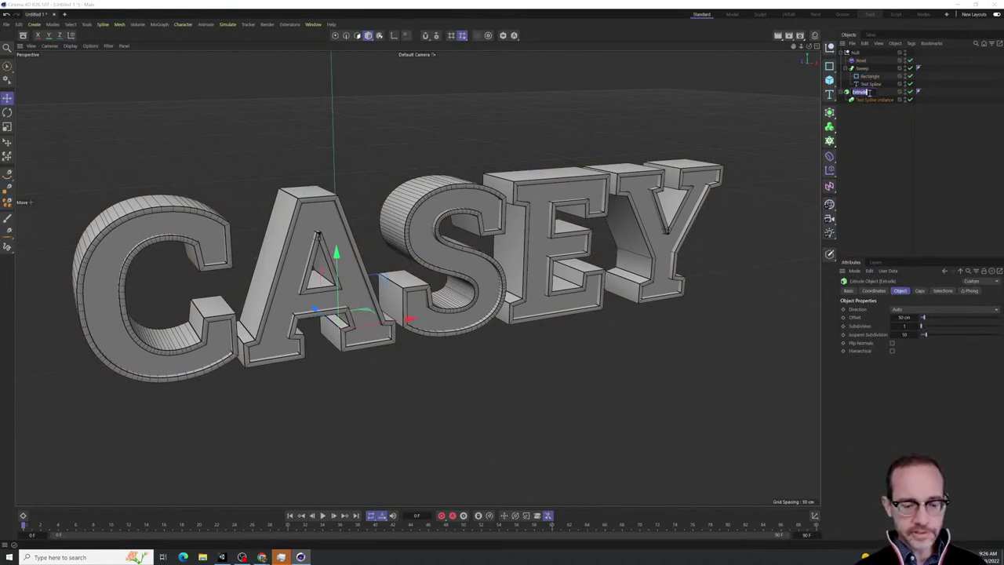
type("Int")
type("er type")
left_click(873, 142)
Rename the null containing the Bevel and Sweep as outer type
left_click(857, 52)
type("outer type")
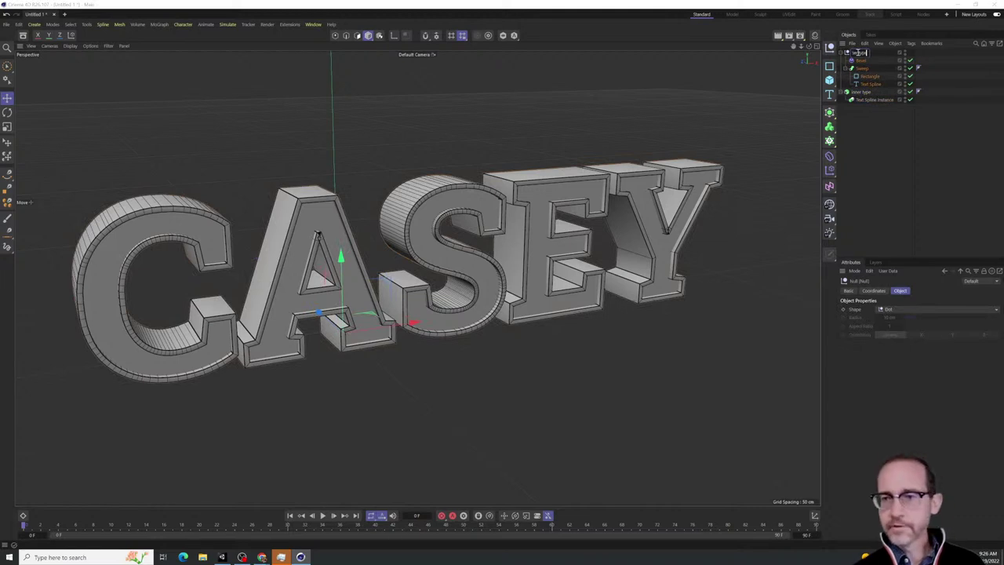
left_click(863, 122)
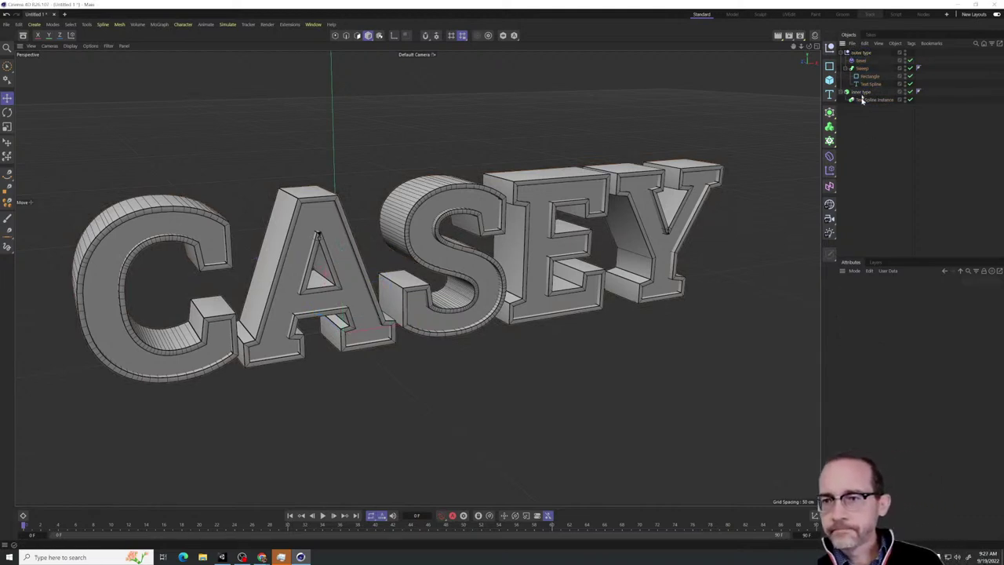
Collapse the outer type and inner type hierarchies and look over the whole lettering
left_click(840, 52)
left_click(840, 60)
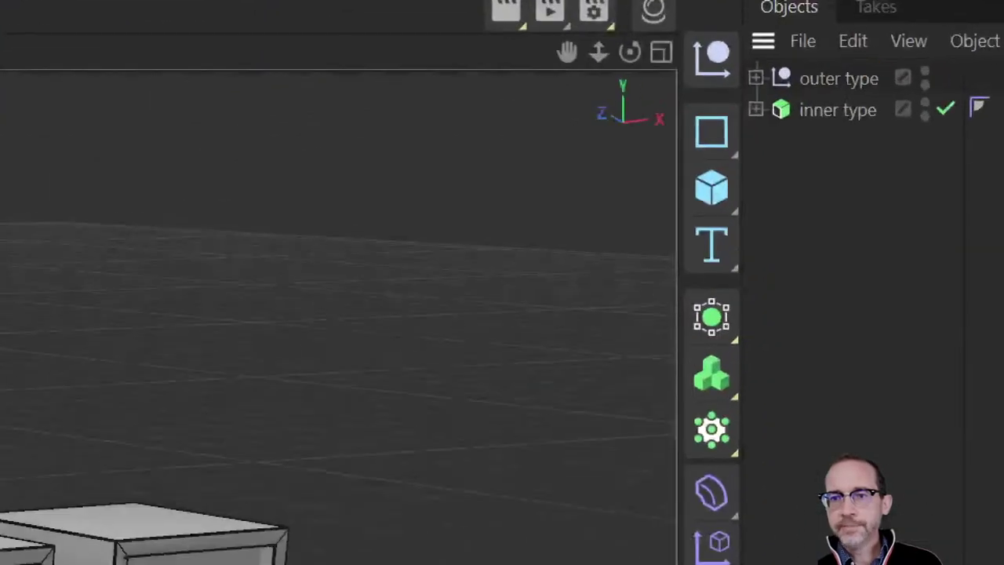
left_click(865, 103)
left_click_drag(831, 78, 821, 132)
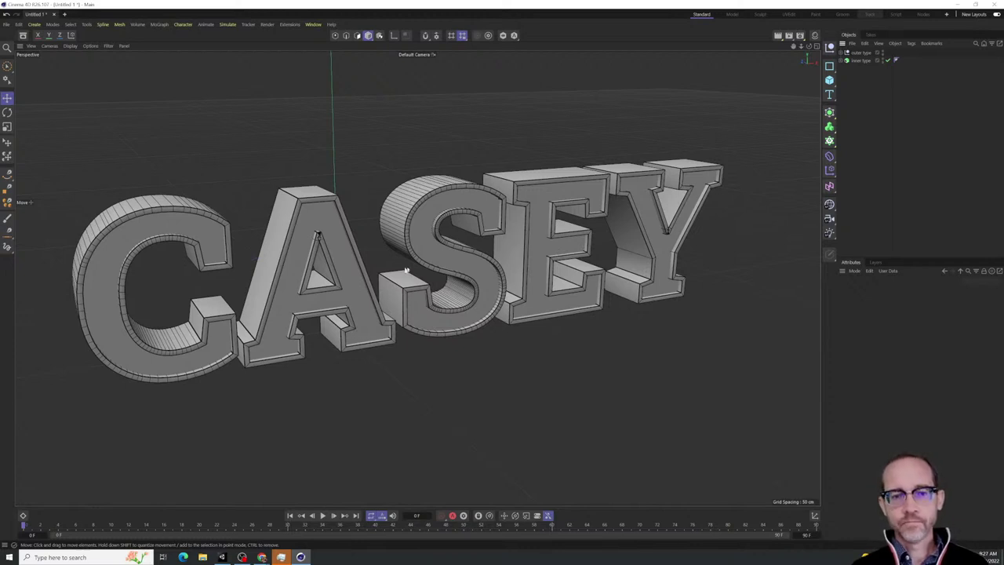
left_click_drag(332, 309, 414, 318, "alt")
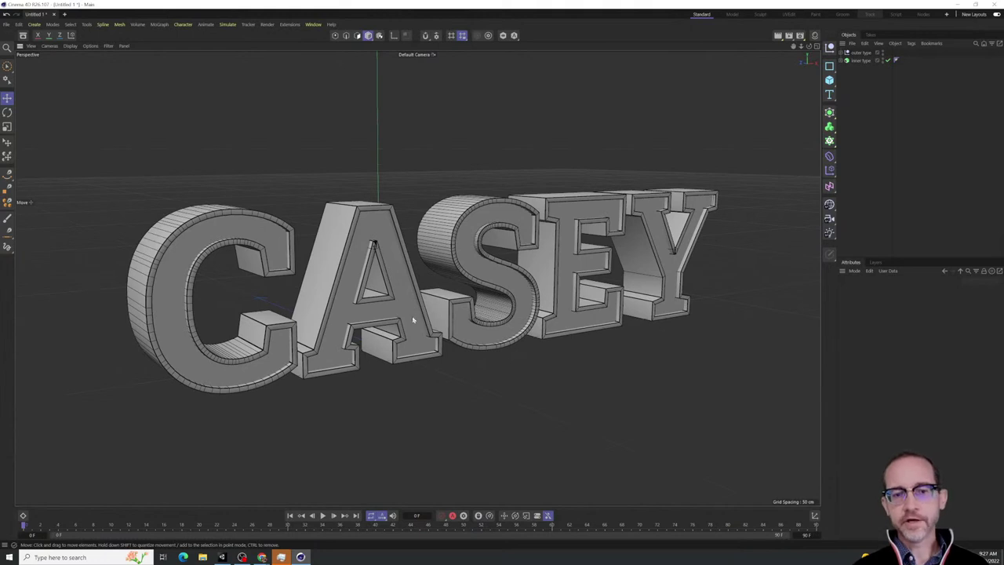
scroll(411, 315, "up", 4)
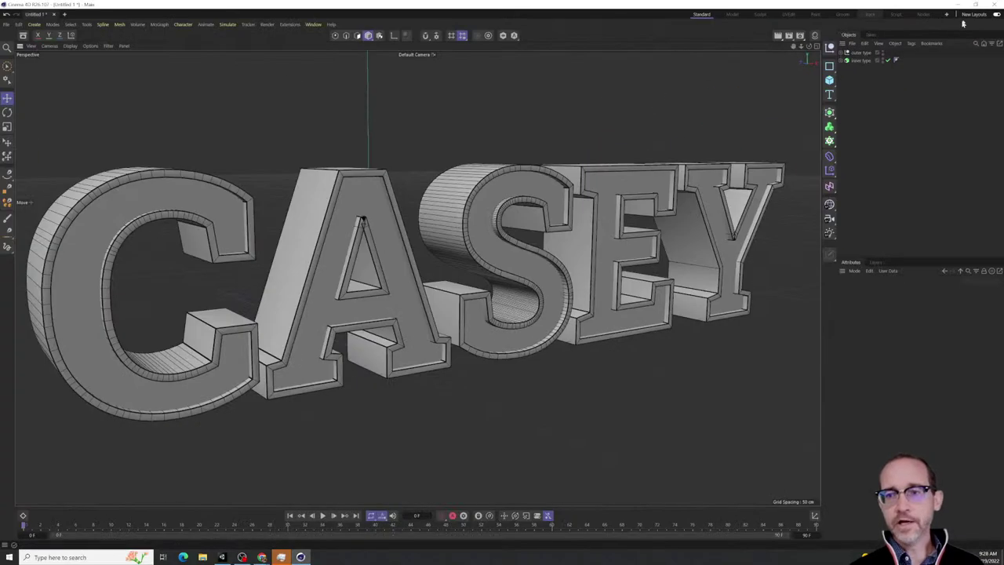
Use Connect Objects on inner type to create a separate polygon mesh copy while keeping the generator
left_click(858, 61)
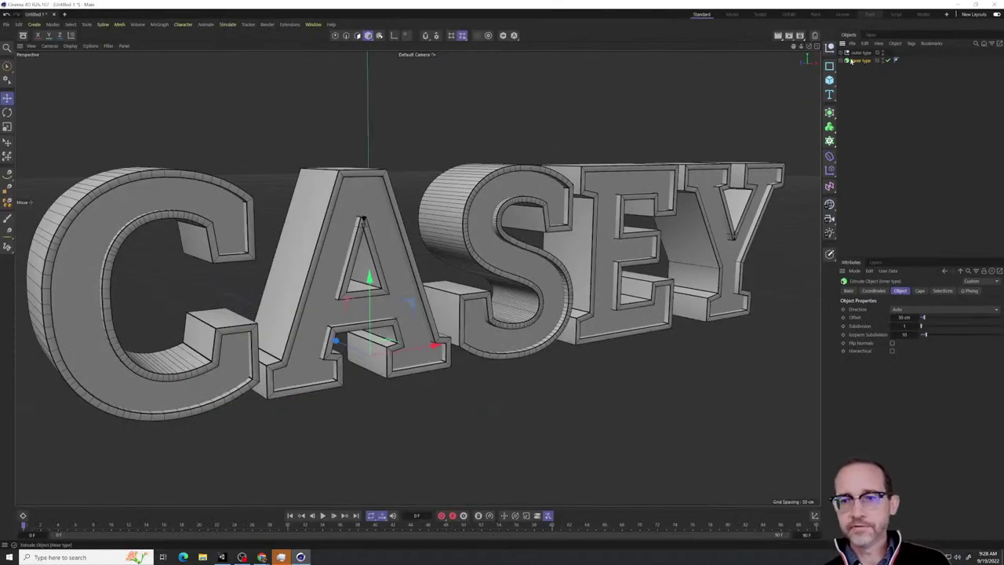
right_click(854, 61)
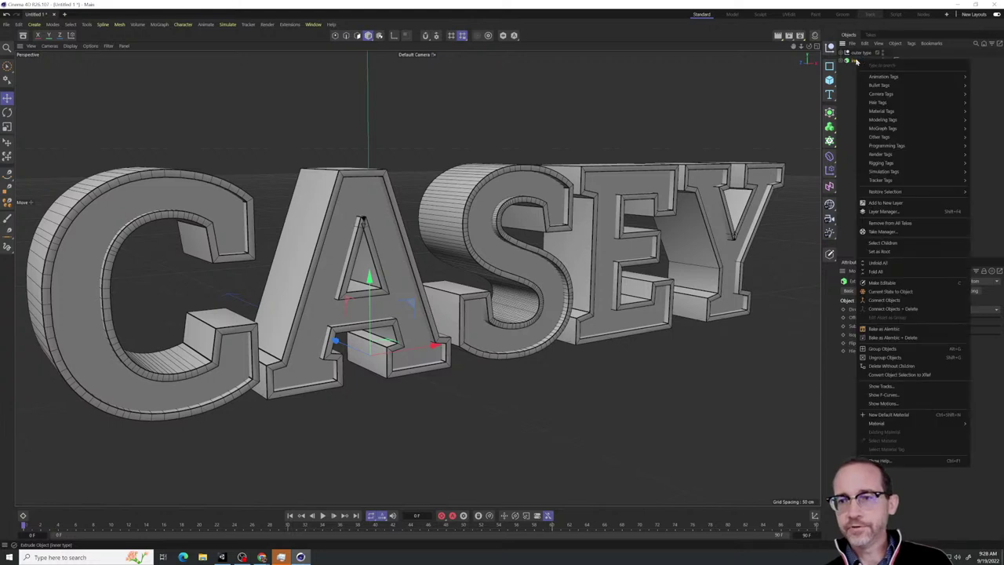
left_click(885, 300)
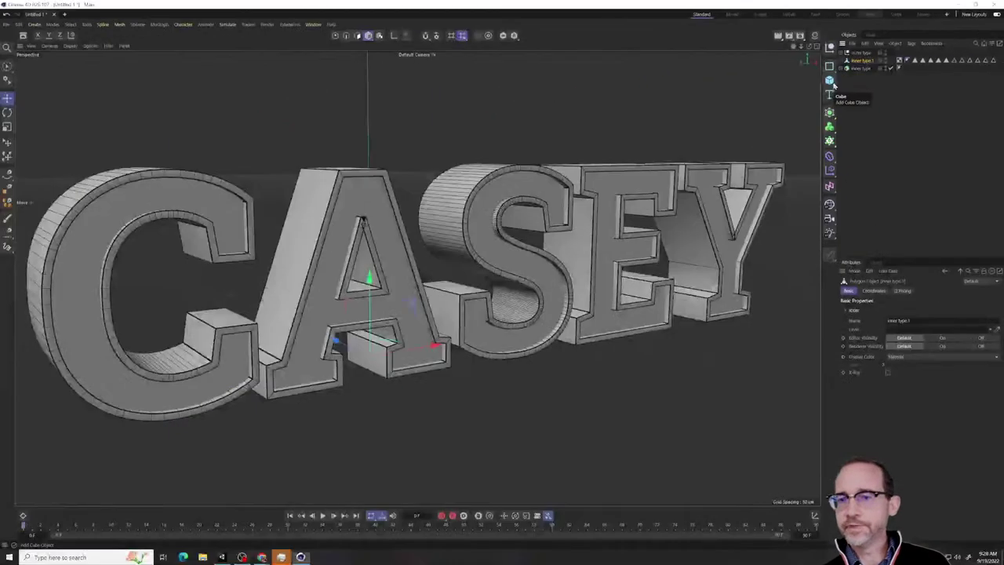
Create a separate polygon mesh copy of the outer type group while keeping its Sweep and Bevel setup
left_click(858, 53)
right_click(855, 54)
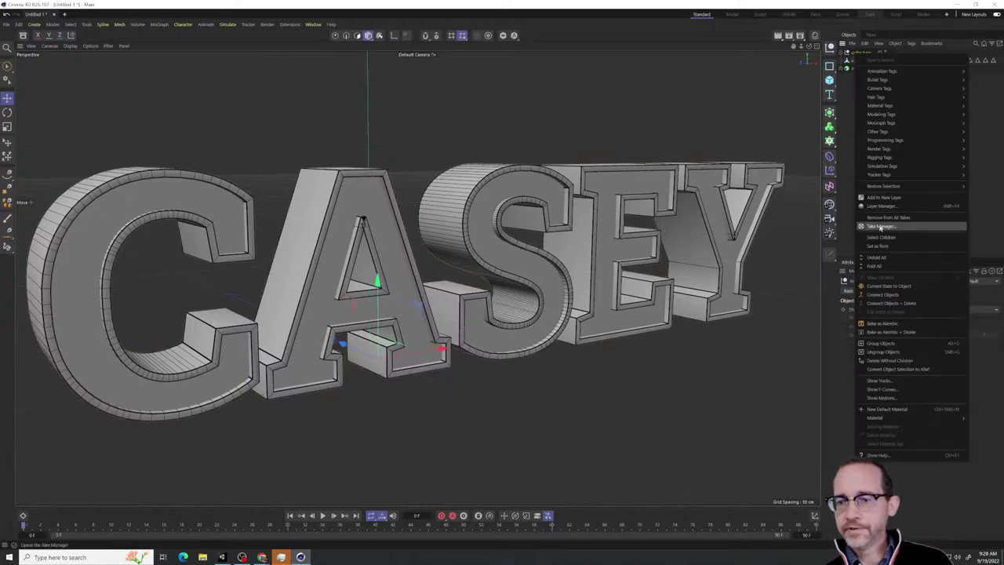
left_click(882, 287)
left_click(861, 60)
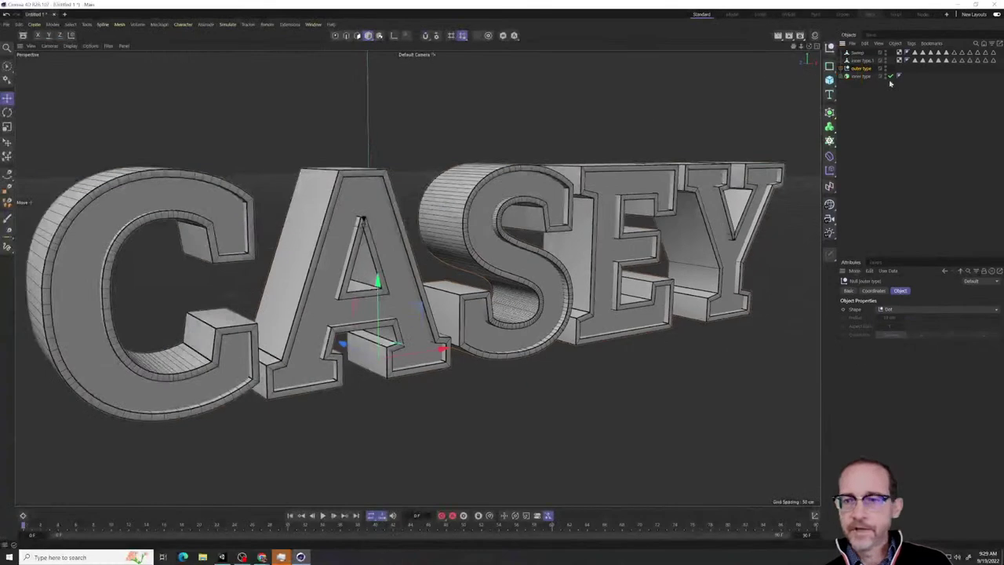
Group the original outer type and inner type objects together under a new null
left_click(695, 297)
left_click(691, 232)
left_click(692, 196, "ctrl")
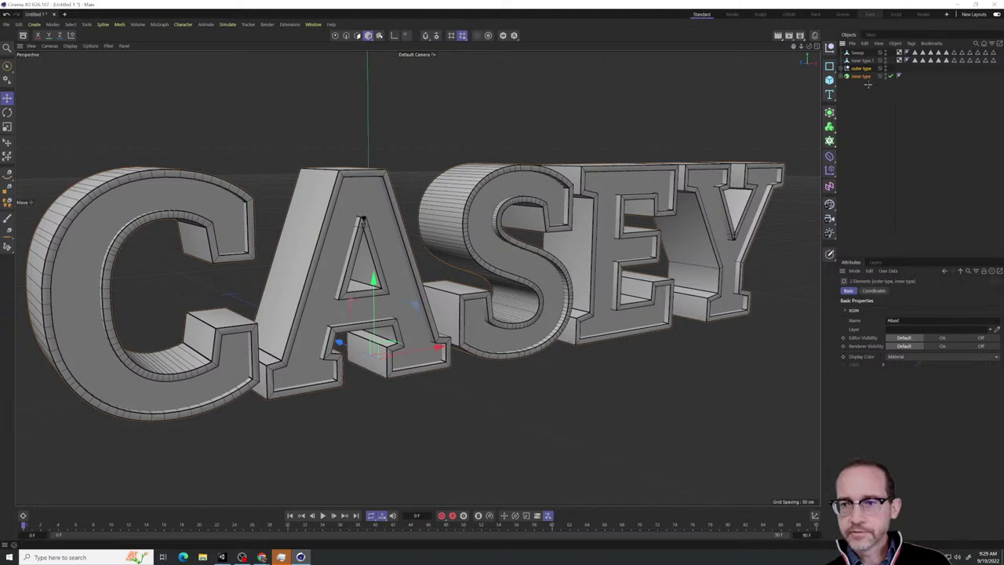
left_click(867, 84)
left_click(863, 76)
left_click(863, 69, "shift")
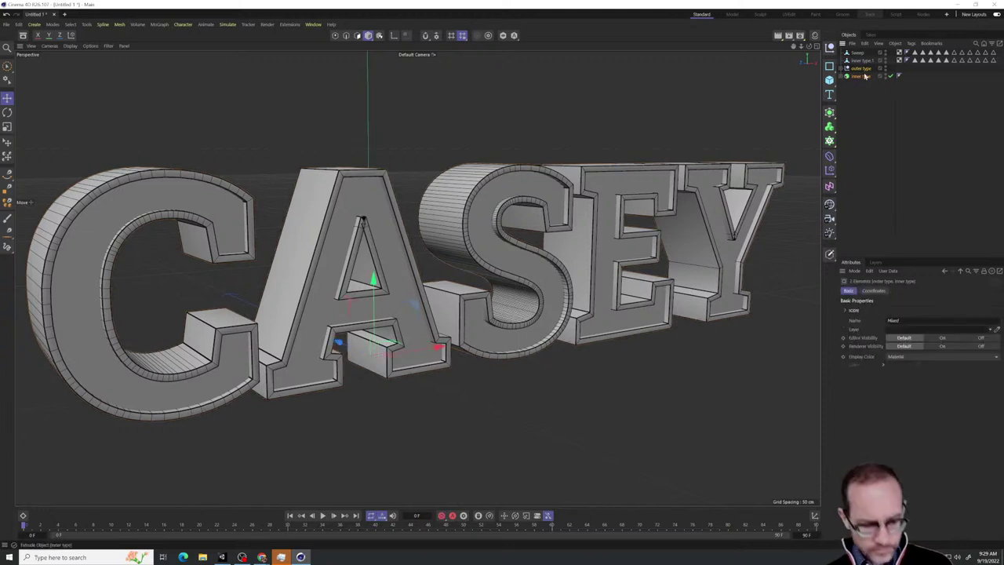
key("alt+g")
Rename the new group null as original
left_click(844, 69)
double_click(855, 69)
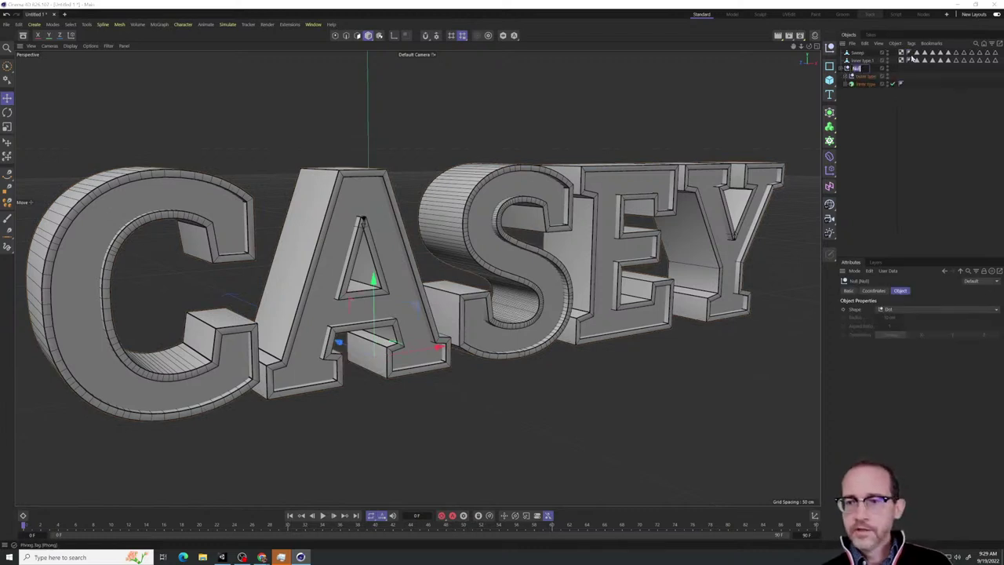
type("original")
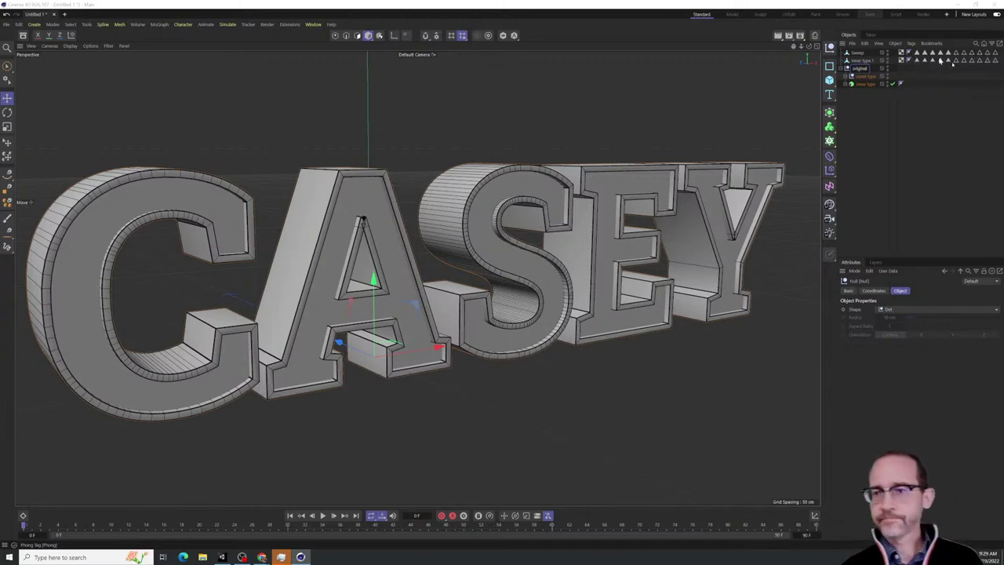
key("Return")
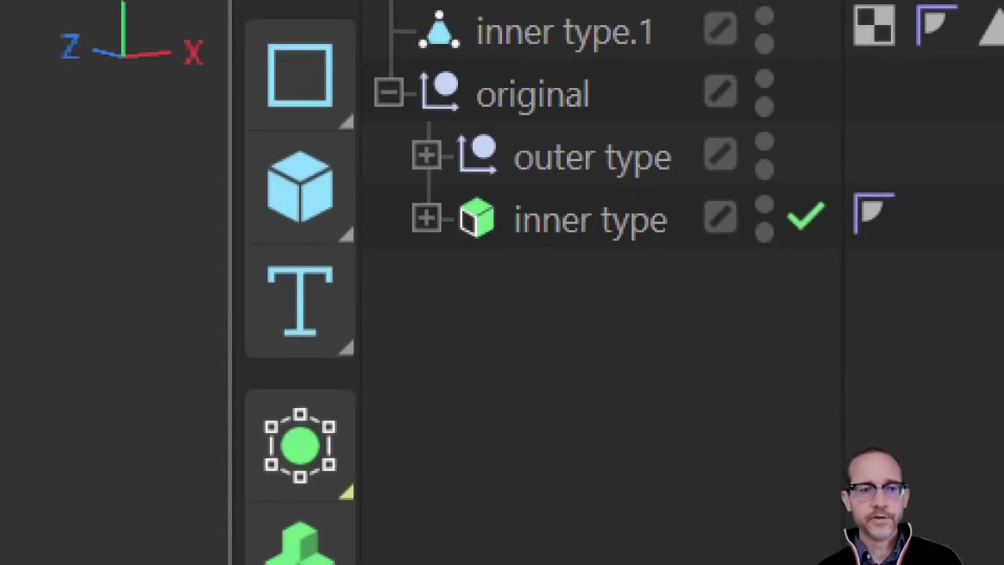
mouse_move(803, 205)
left_mouse_down("ctrl")
mouse_move(755, 187)
mouse_move(709, 124)
mouse_move(713, 113)
left_mouse_up("ctrl")
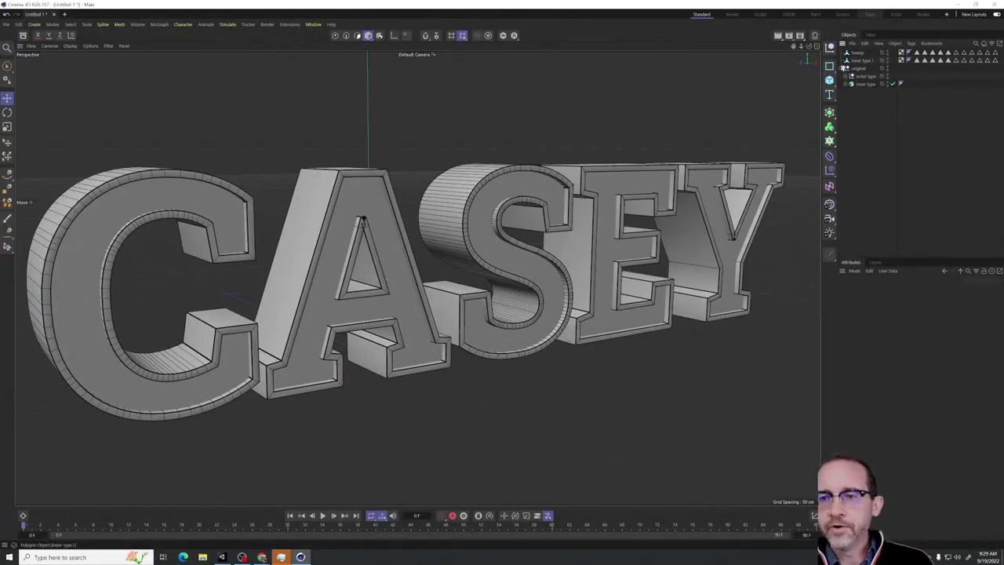
Try moving the Sweep and inner type.1 meshes upward away from the originals, and undo the move
left_click(855, 60)
left_click(856, 52, "shift")
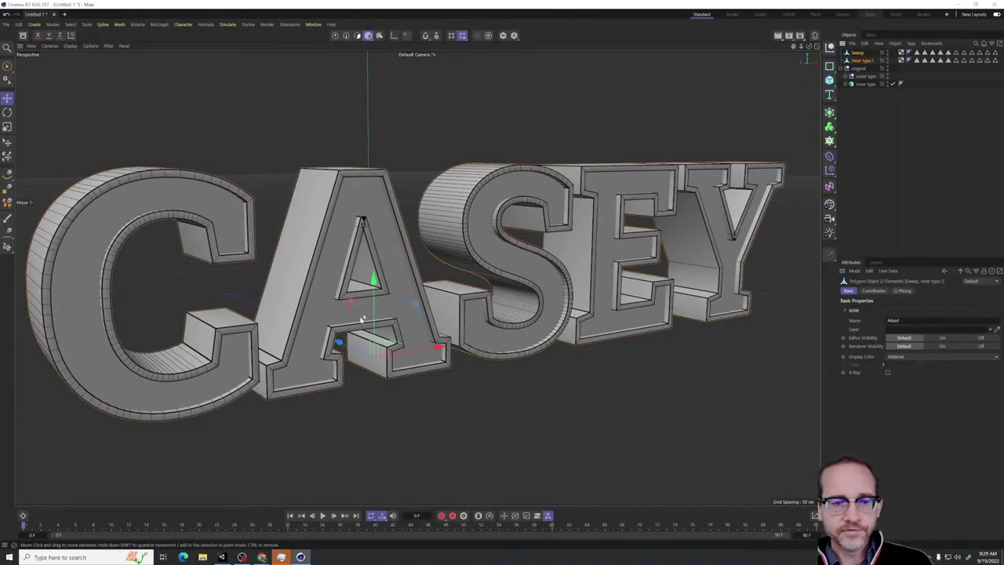
left_click_drag(374, 302, 385, 189, "ctrl")
key("ctrl+z")
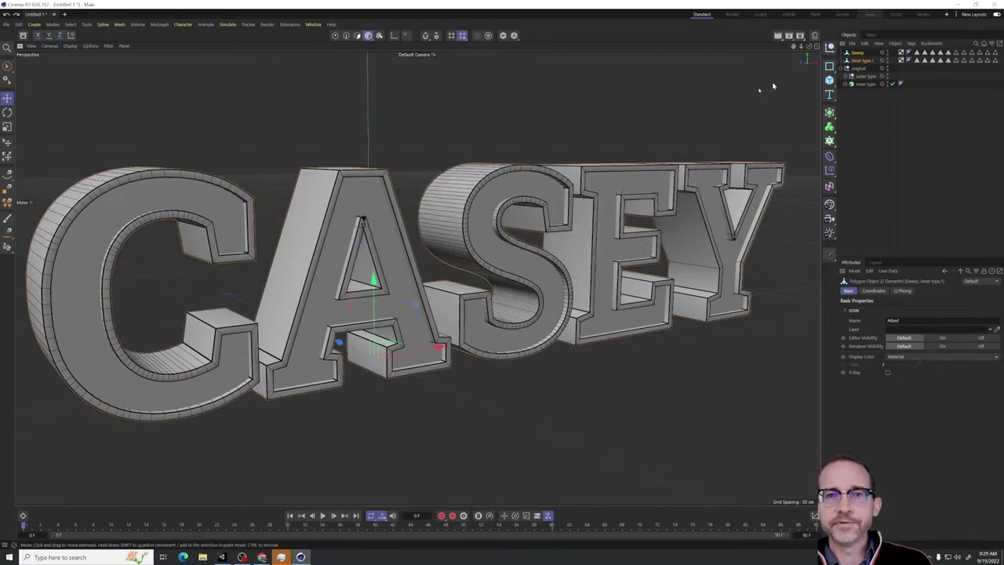
Hide the original group in the editor and renderer, and try moving the selected Sweep and inner type.1 meshes
left_click(887, 69)
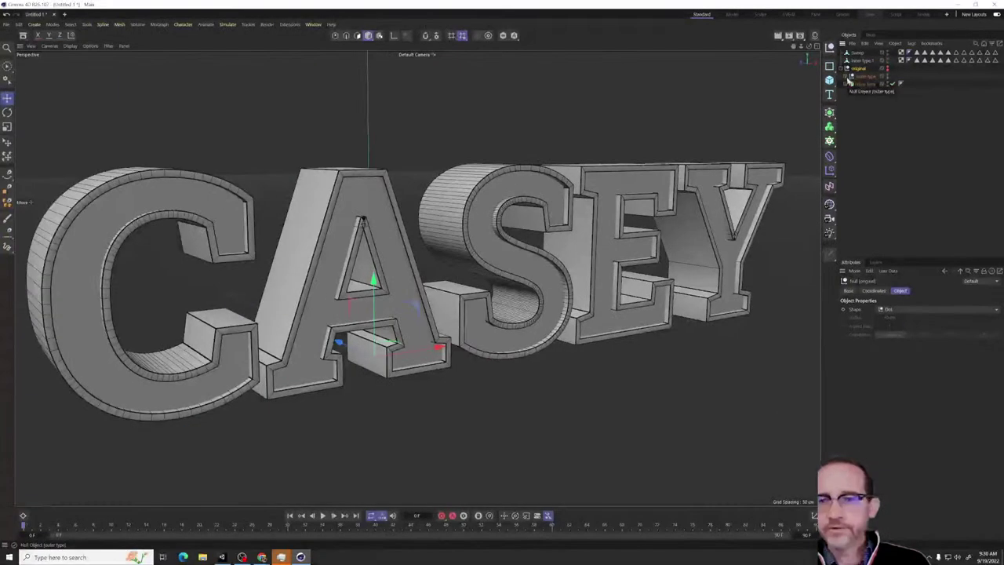
left_click(858, 52)
left_click(862, 61, "ctrl")
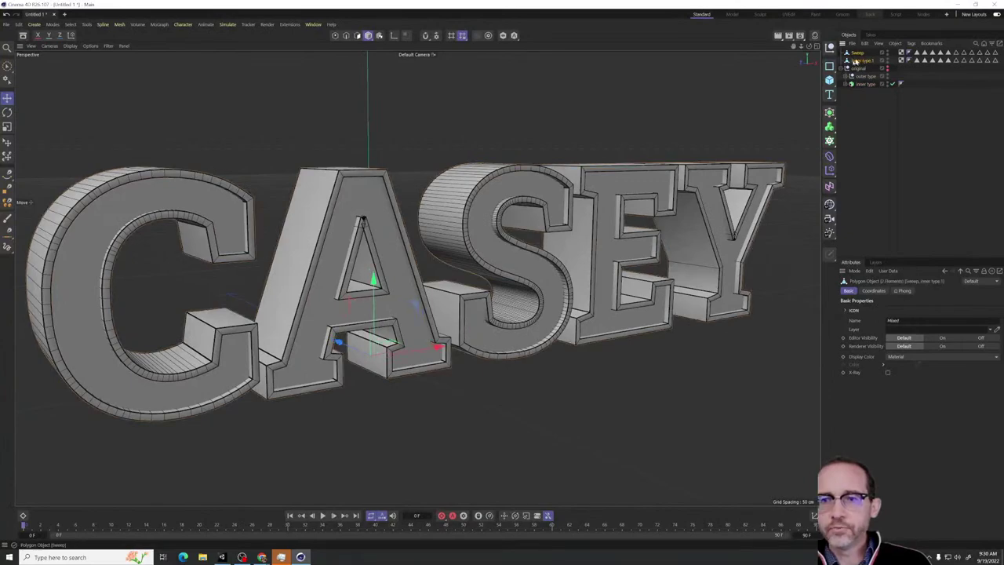
left_click_drag(418, 304, 275, 470)
left_click_drag(292, 437, 376, 338, "alt")
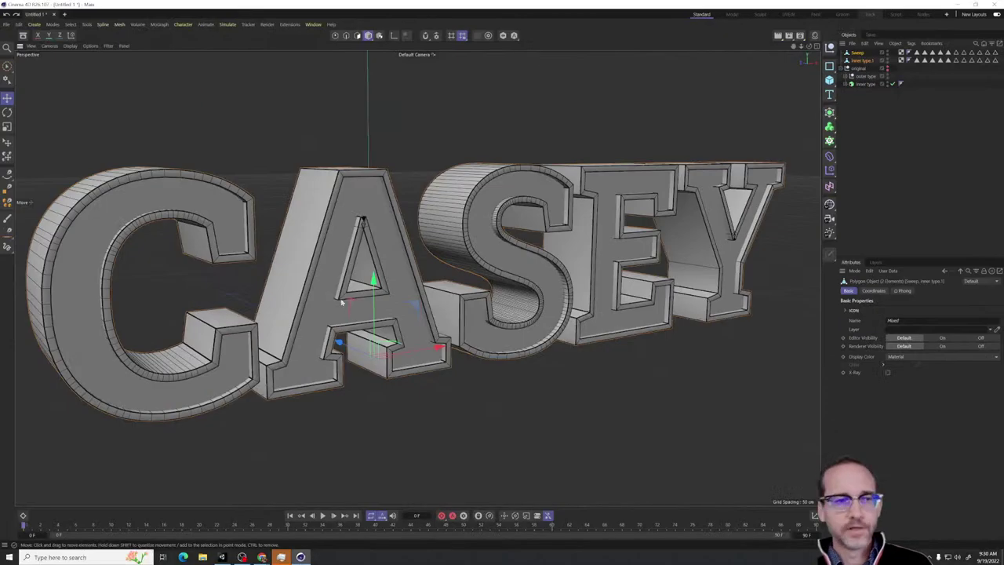
Start saving the project under a new name and open the ART 200 folder on the Data (D:) drive
left_click(7, 24)
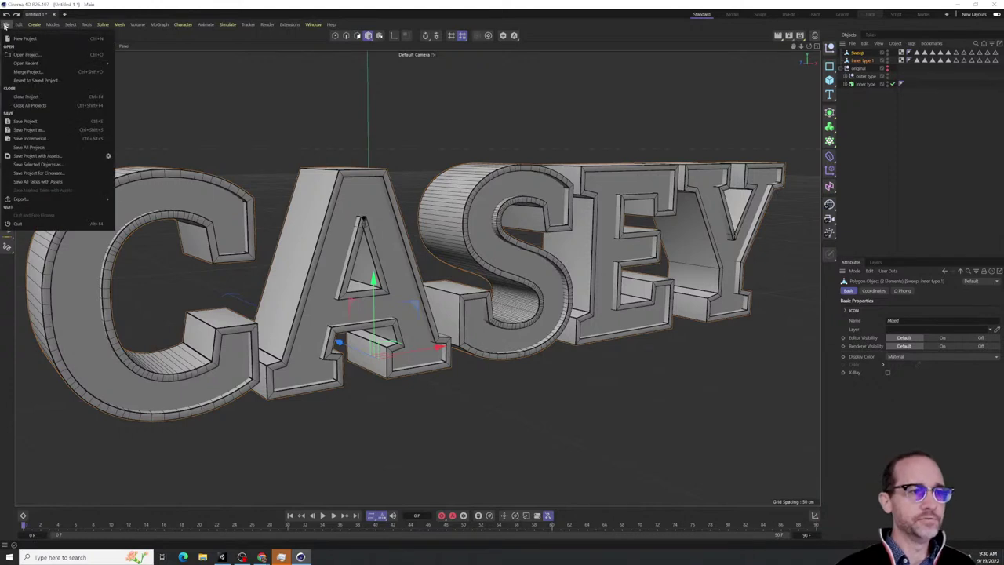
left_click(21, 132)
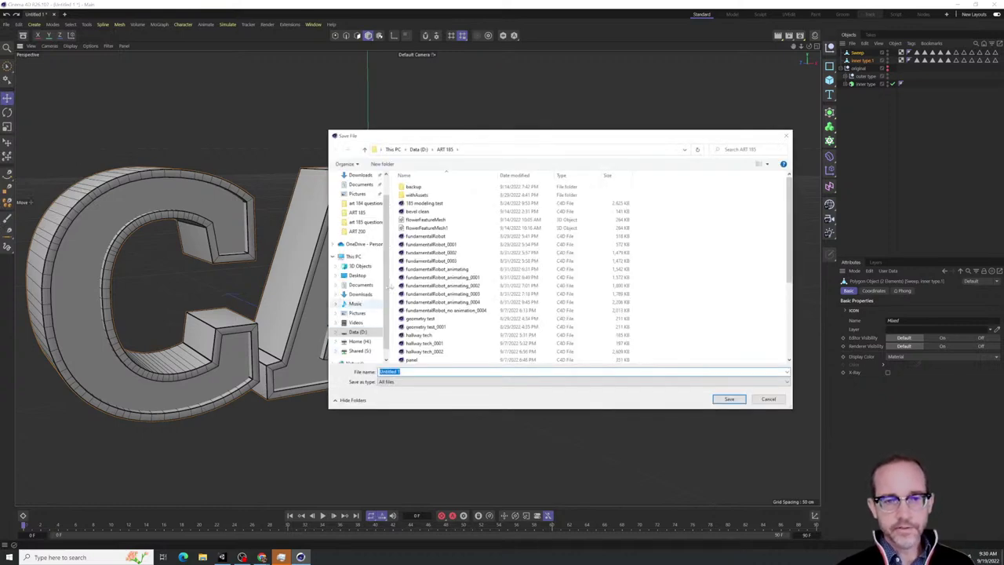
left_click(417, 149)
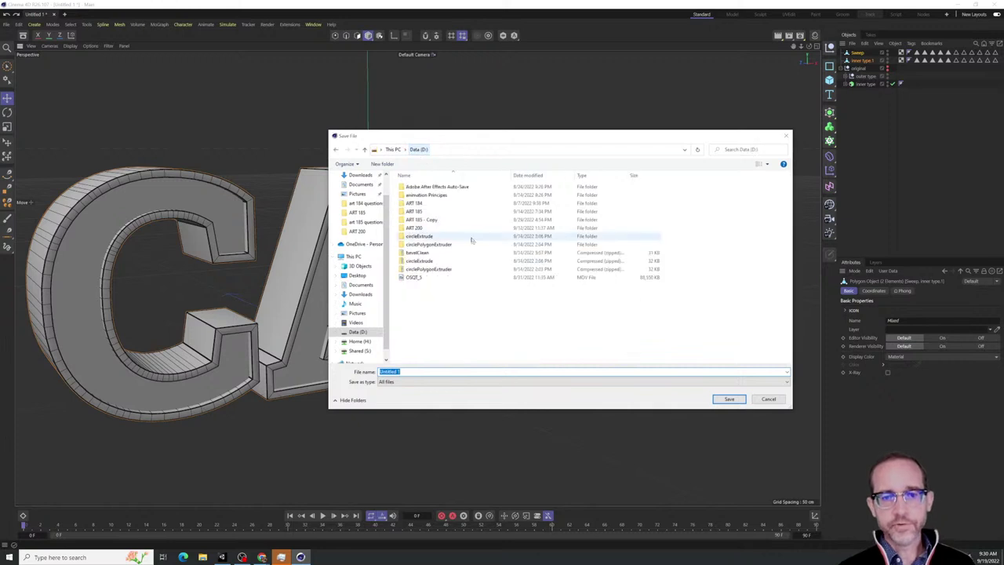
left_click(430, 229)
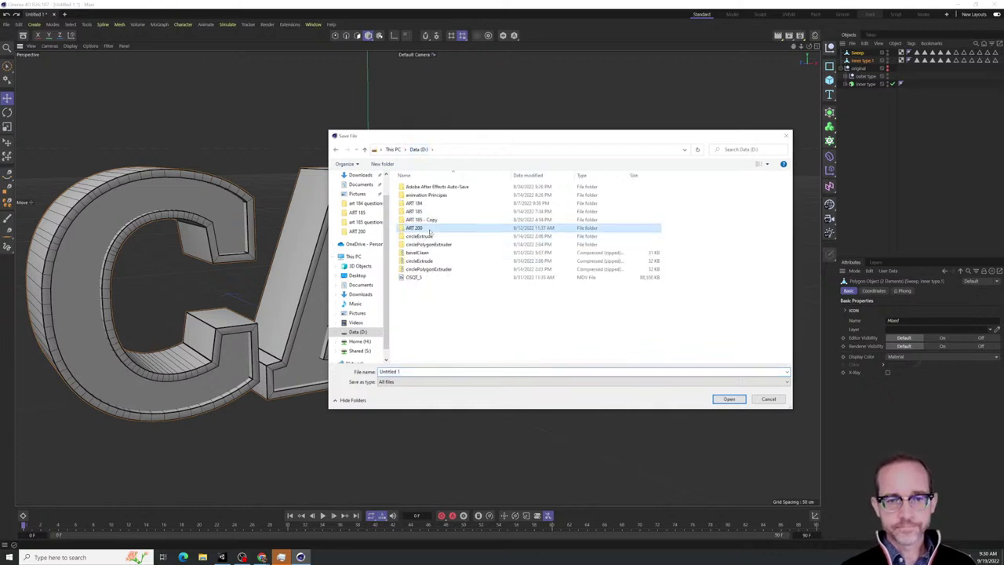
double_click(430, 229)
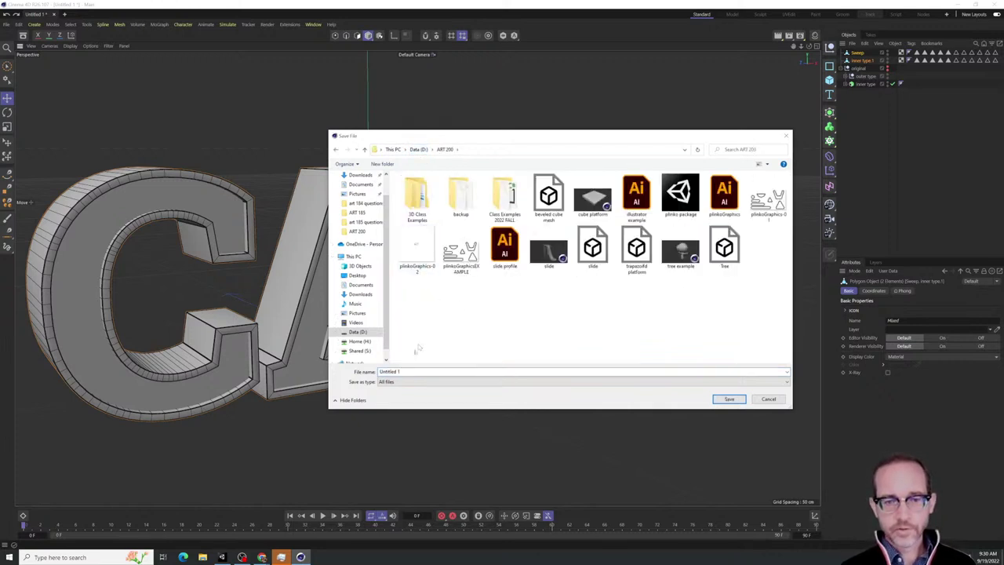
Name the project file block name object and save it in the ART 200 folder
left_click(398, 373)
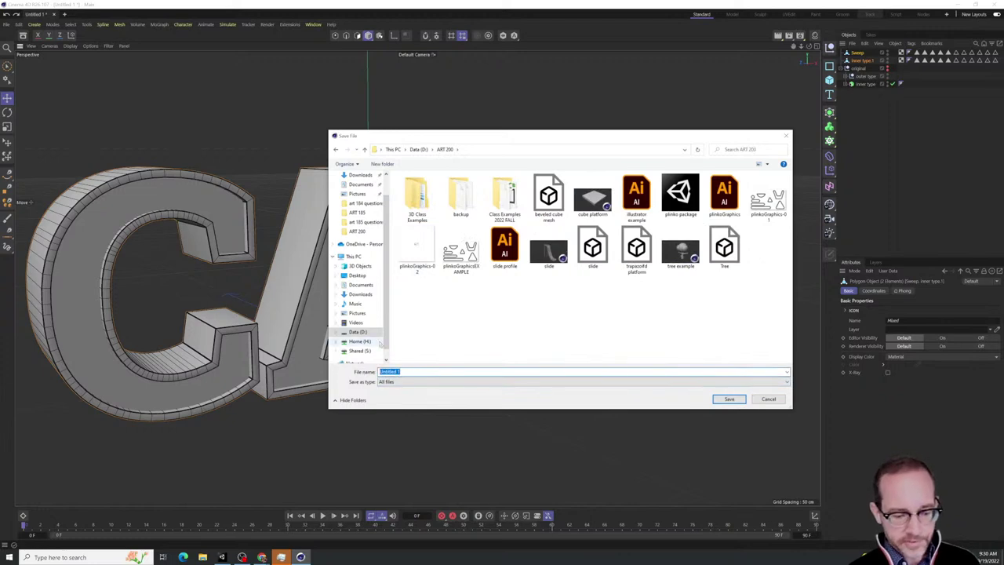
type("black name")
key("BackSpace")
key("BackSpace")
key("BackSpace")
key("BackSpace")
key("BackSpace")
key("BackSpace")
type("ock c")
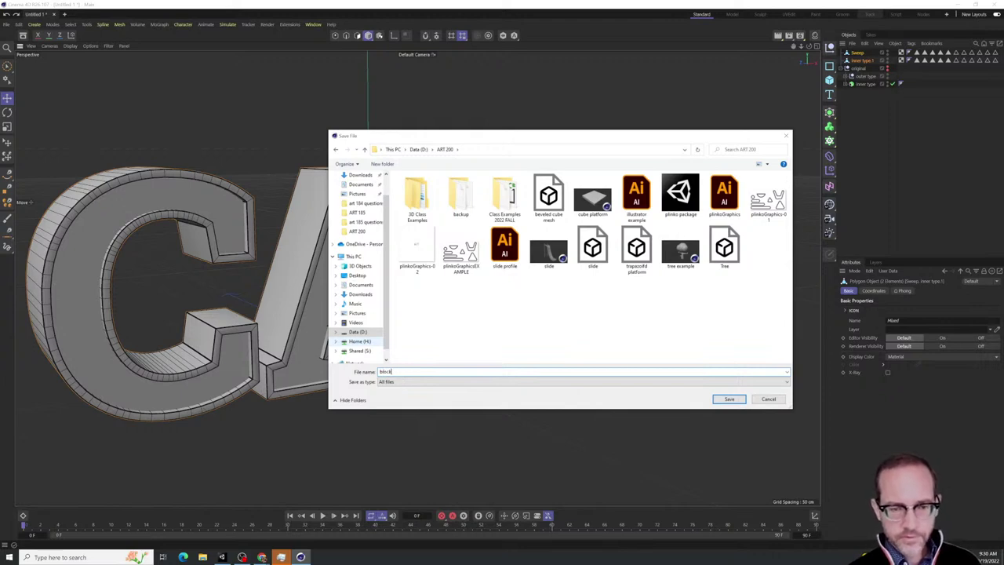
type("ae o")
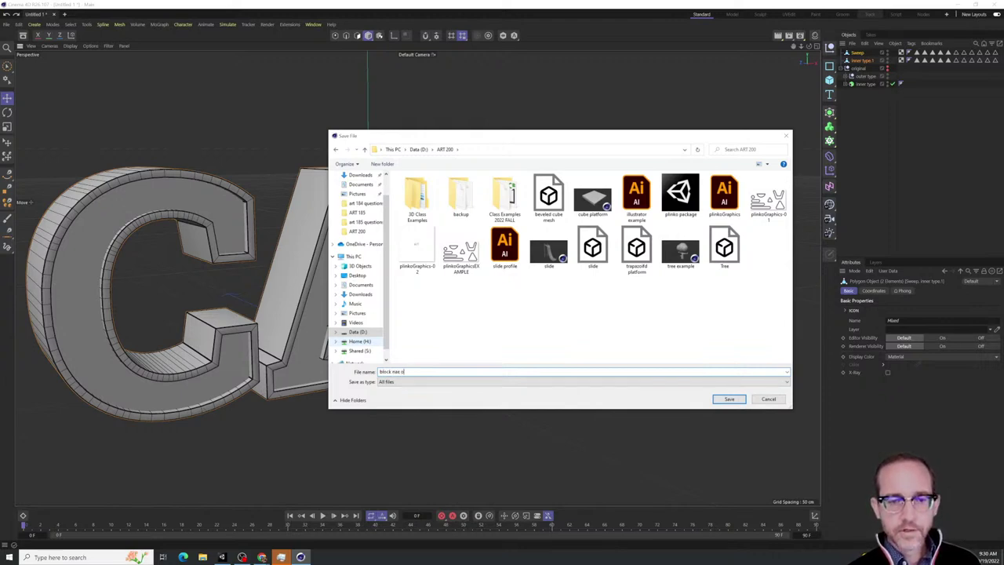
type("me object")
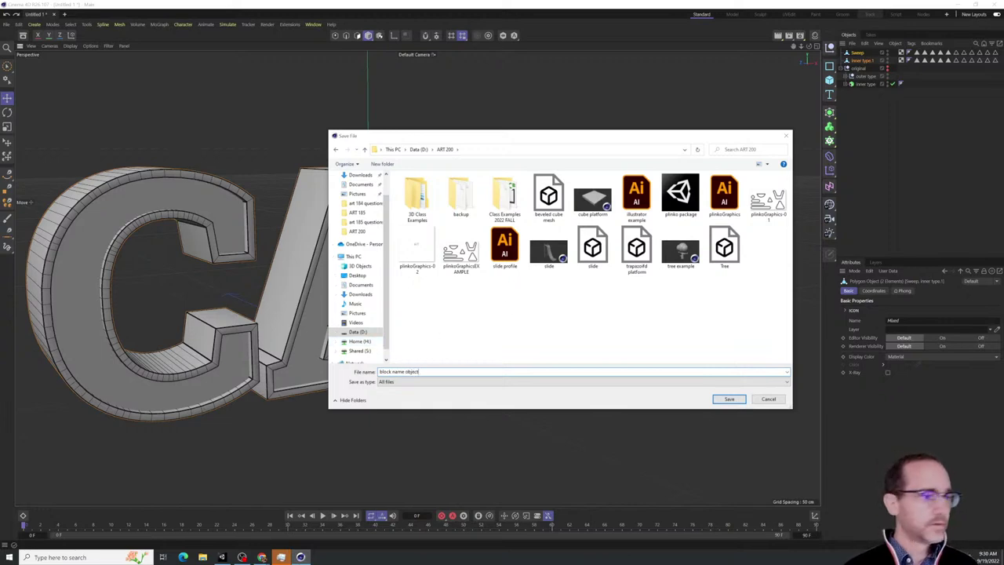
left_click(729, 399)
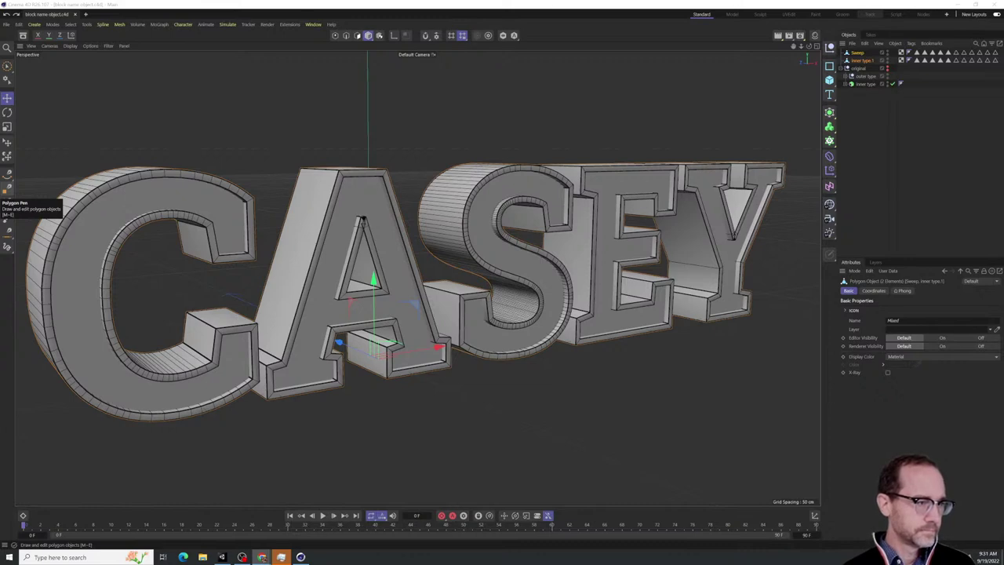
Rename the Sweep mesh to outer and the inner type.1 mesh to inner
mouse_move(180, 207)
left_mouse_down("alt")
mouse_move(235, 207)
mouse_move(184, 208)
left_mouse_up("alt")
scroll(265, 214, "down", 2)
left_click_drag(274, 221, 459, 271, "alt")
left_click(857, 53)
double_click(857, 53)
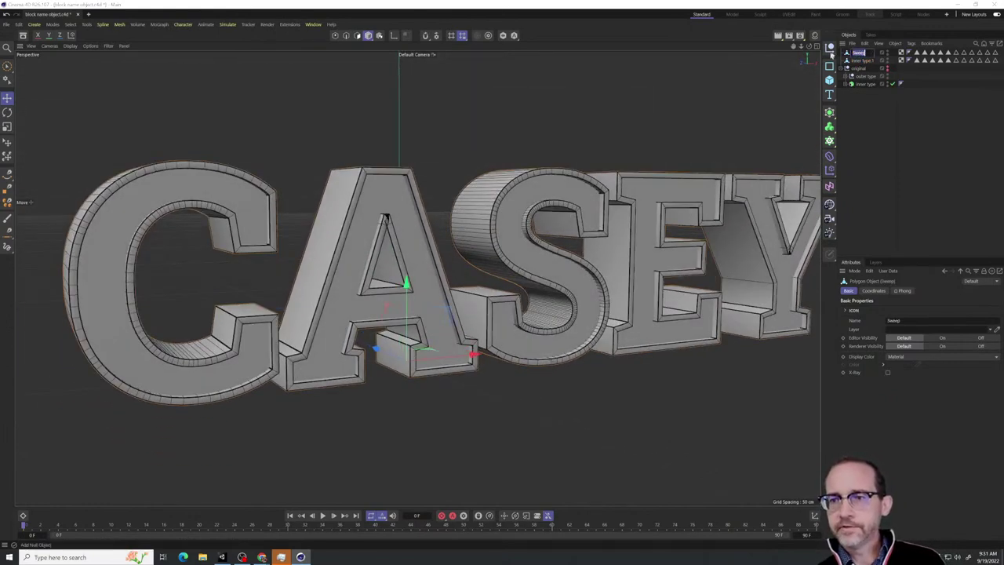
type("outer")
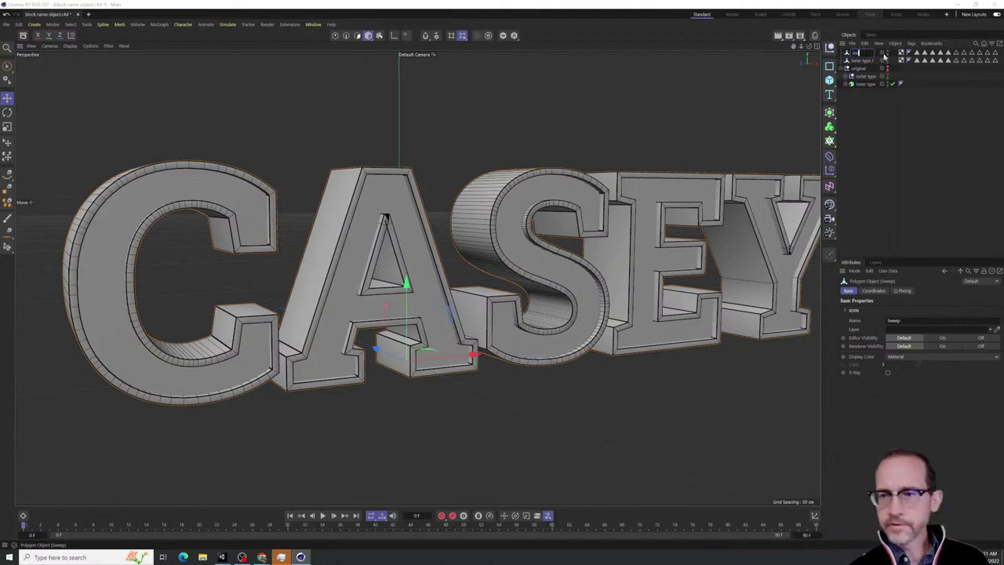
double_click(863, 60)
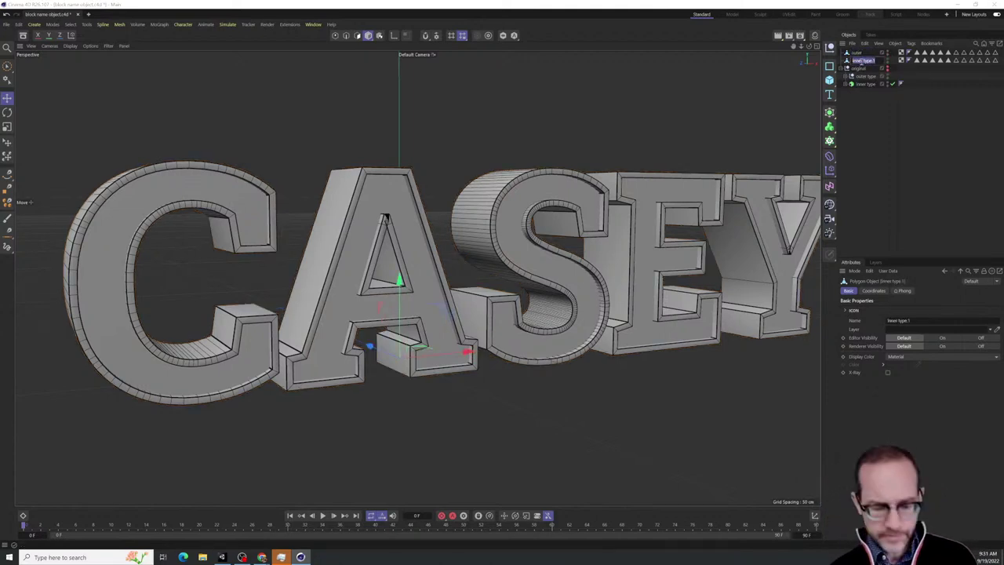
type("inner")
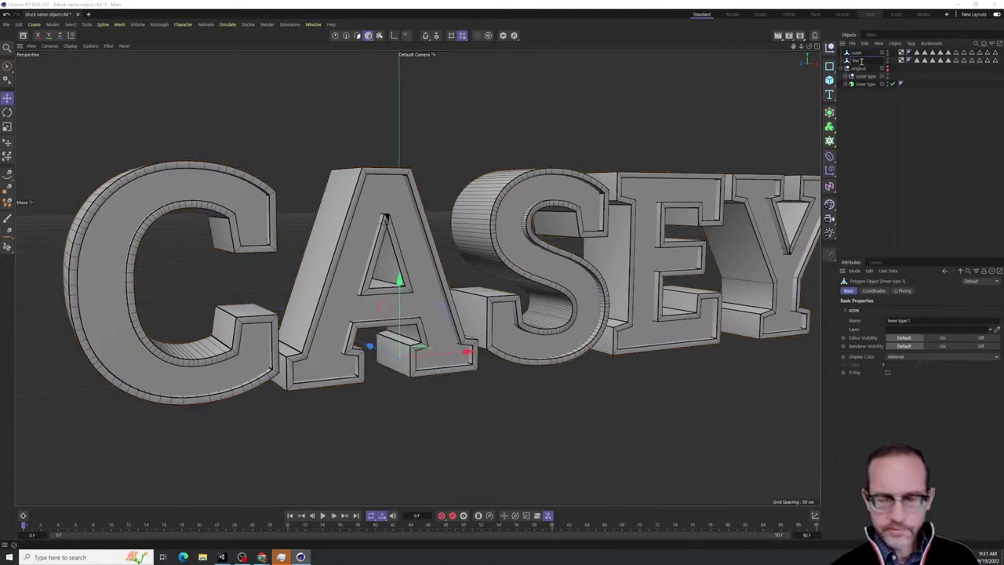
left_click(910, 128)
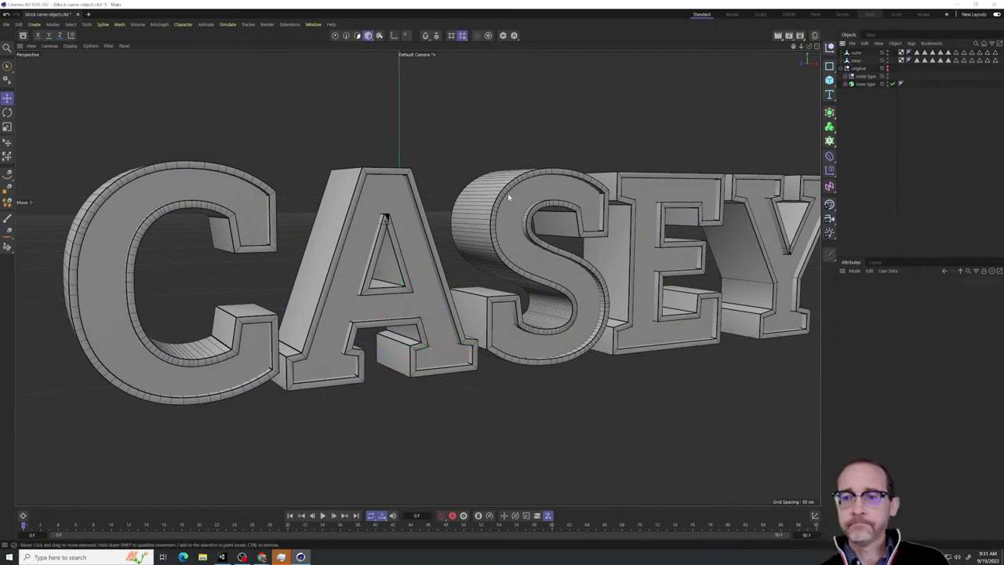
left_click_drag(422, 227, 621, 234, "alt")
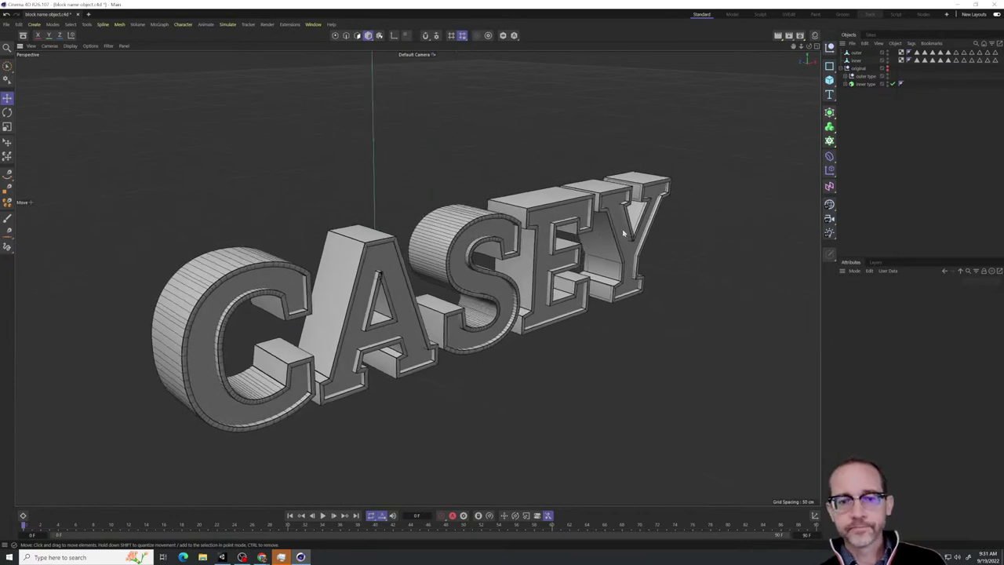
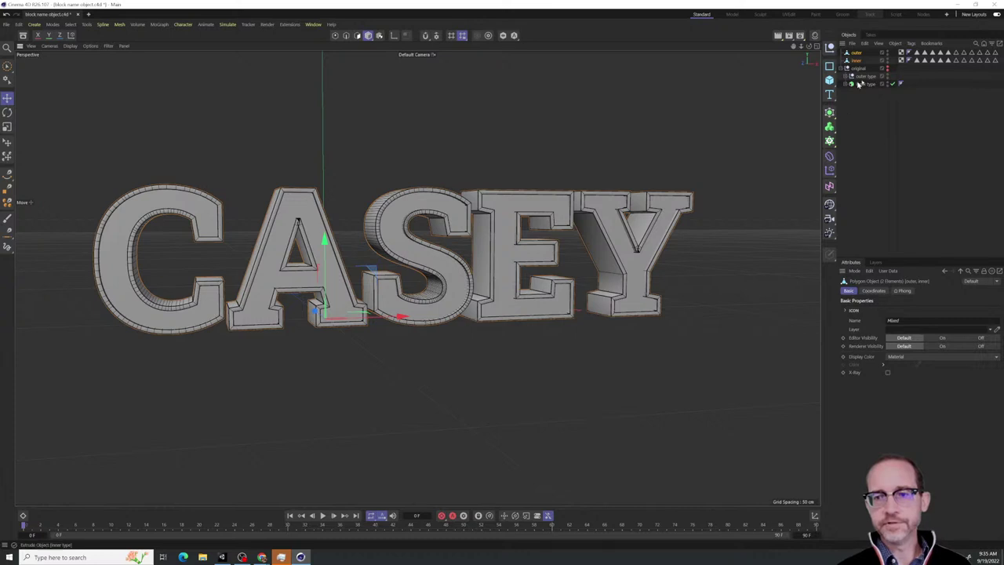
Group the outer and inner meshes under a null, name it Name block, and select it
left_click(857, 53)
left_click(858, 60)
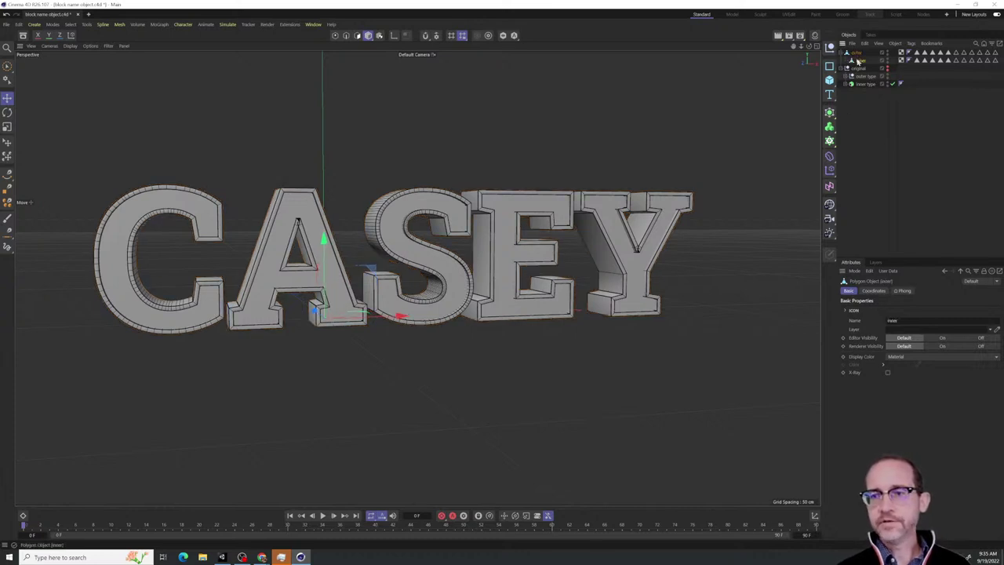
left_click(857, 54, "ctrl")
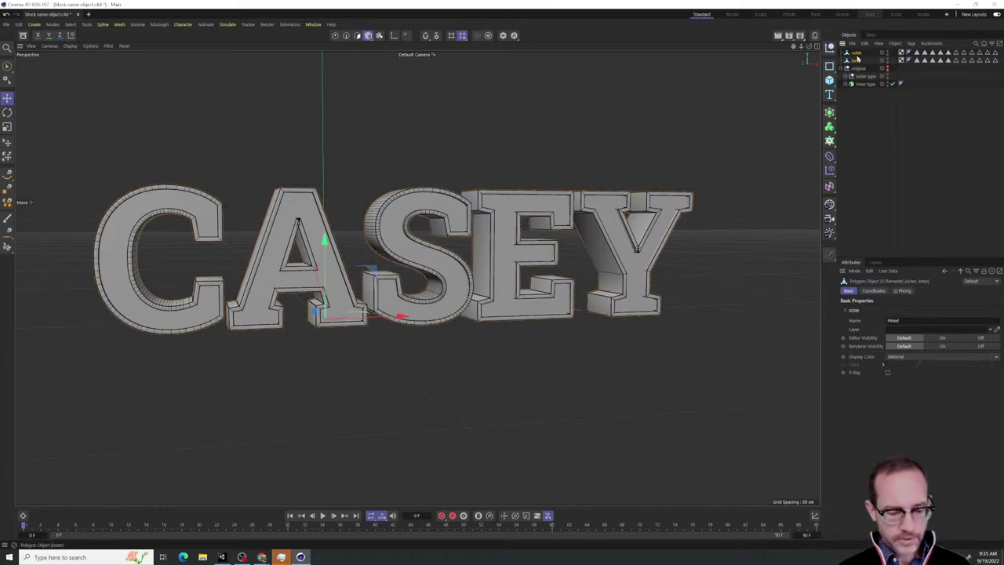
key("alt+g")
left_click(843, 53)
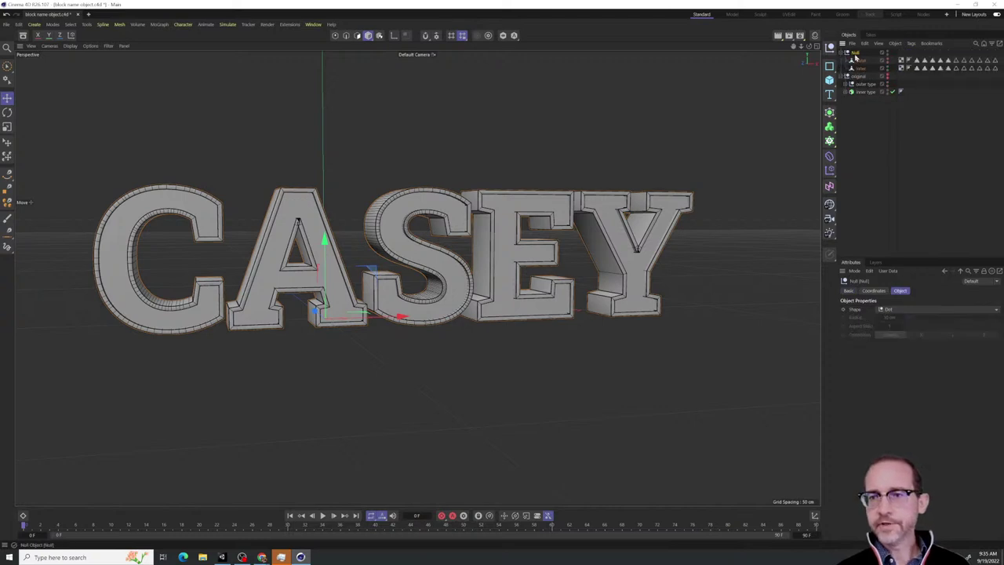
double_click(856, 53)
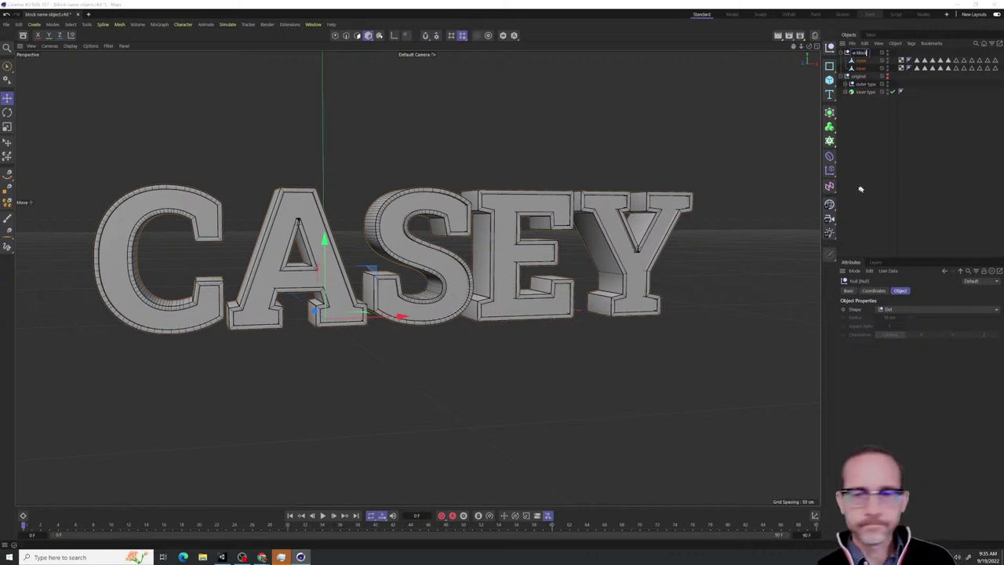
left_click(872, 166)
left_click(859, 59)
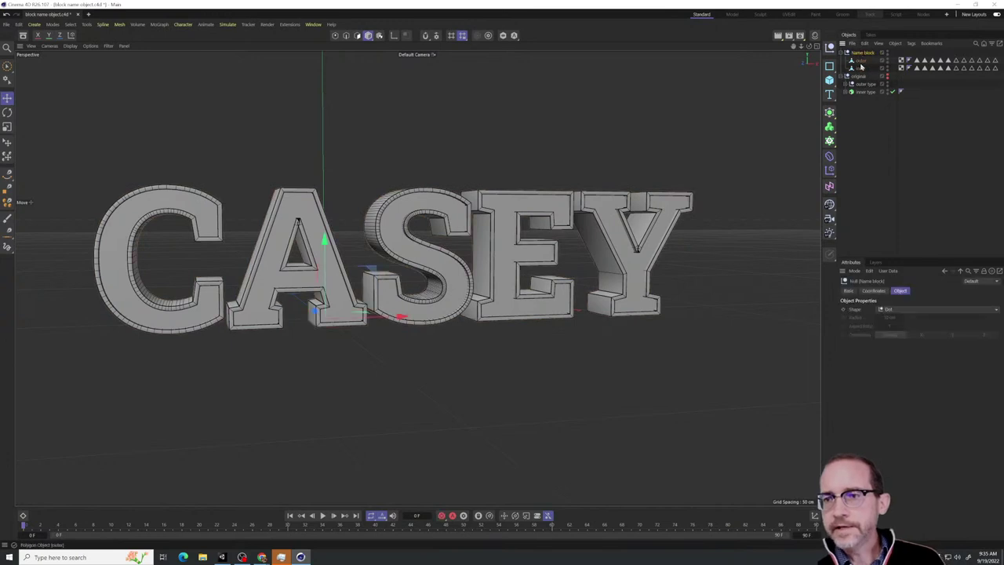
left_click(861, 53)
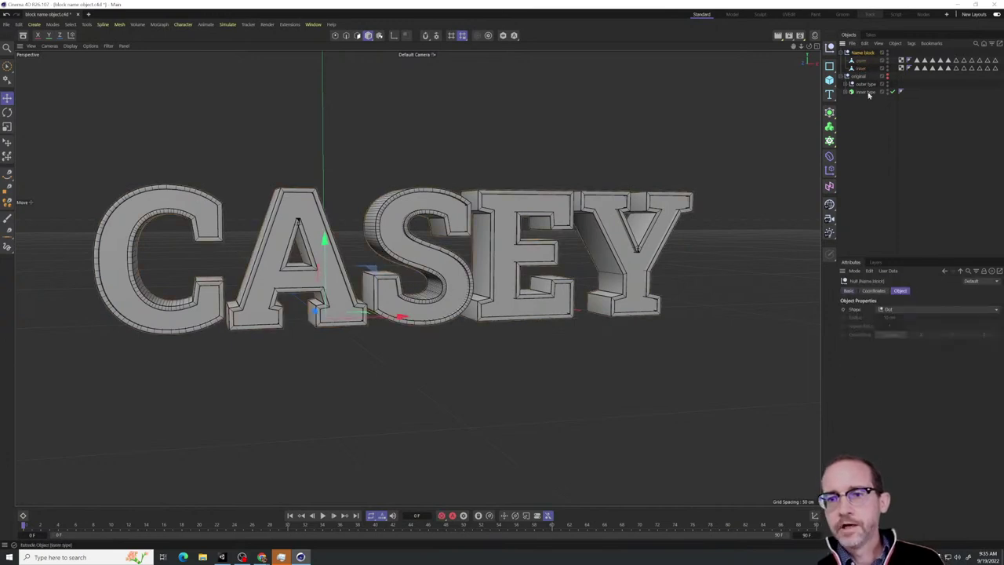
left_click_drag(502, 234, 502, 259, "alt")
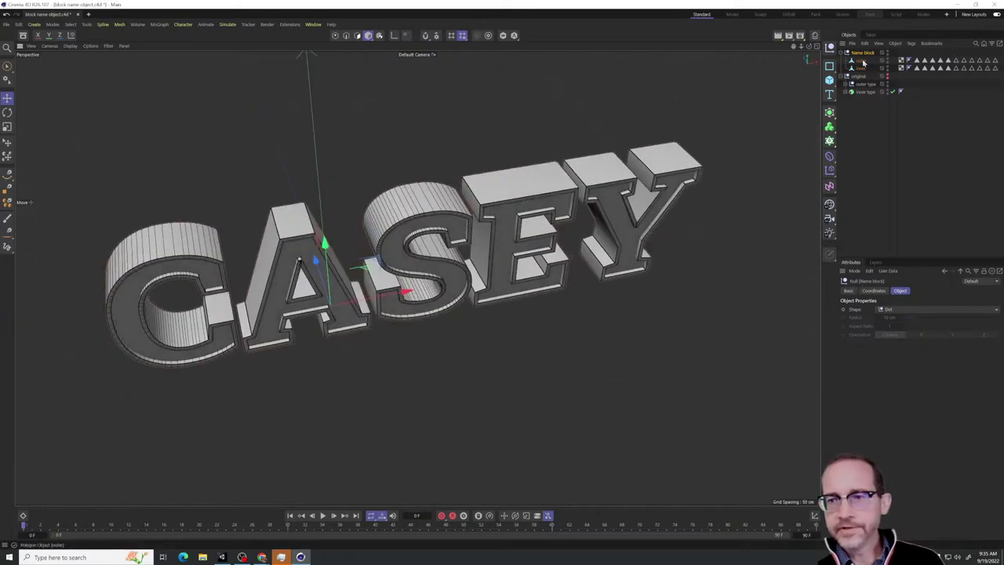
left_click(861, 61)
left_click(862, 53)
left_click_drag(406, 300, 438, 341, "alt")
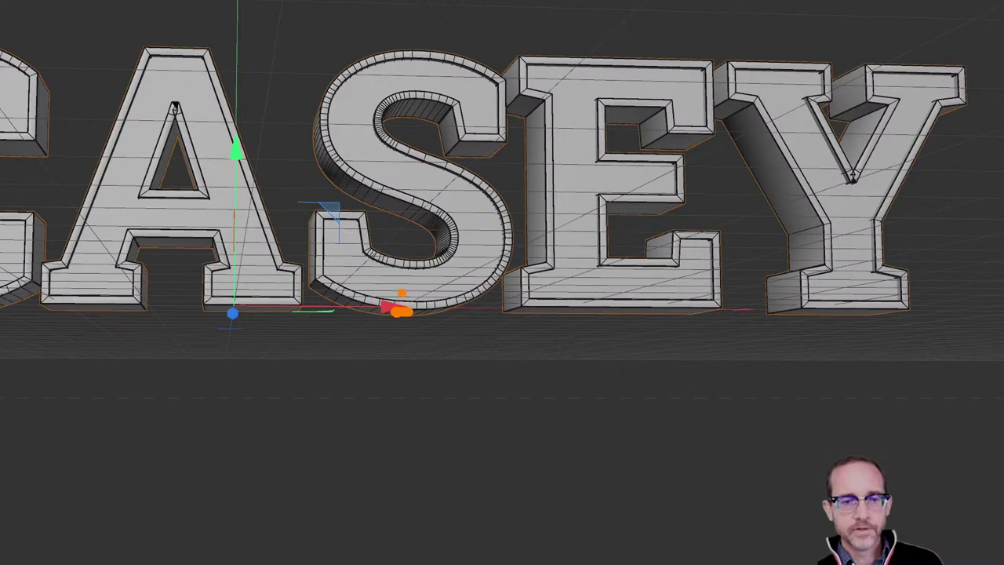
left_click_drag(370, 274, 378, 265)
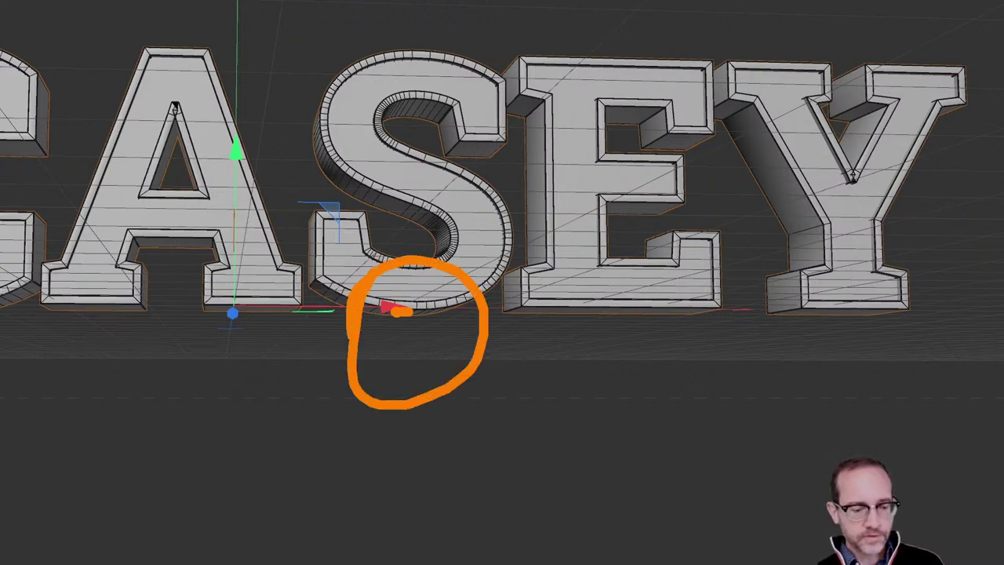
key("Escape")
key("ctrl+1")
key("t")
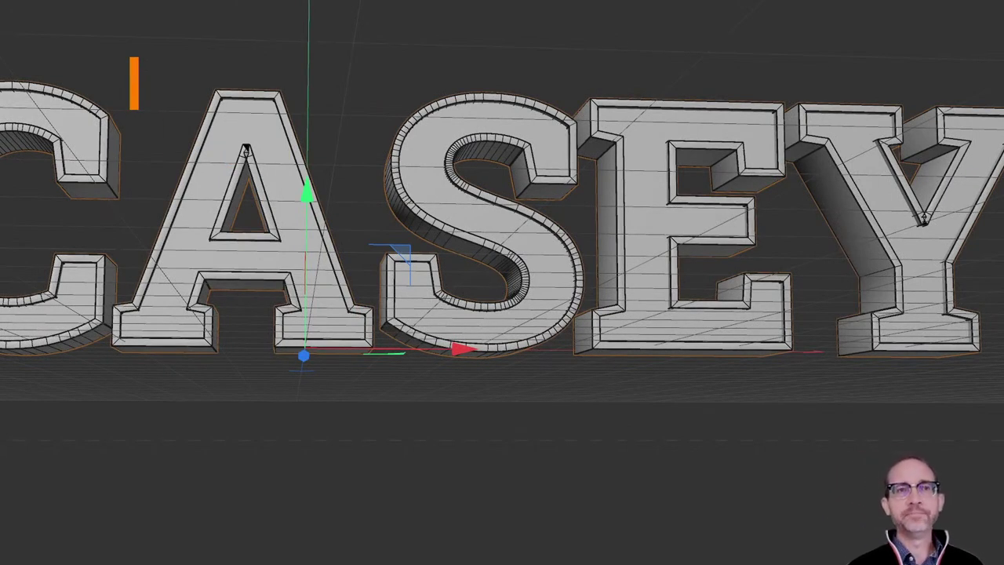
type("ROOM")
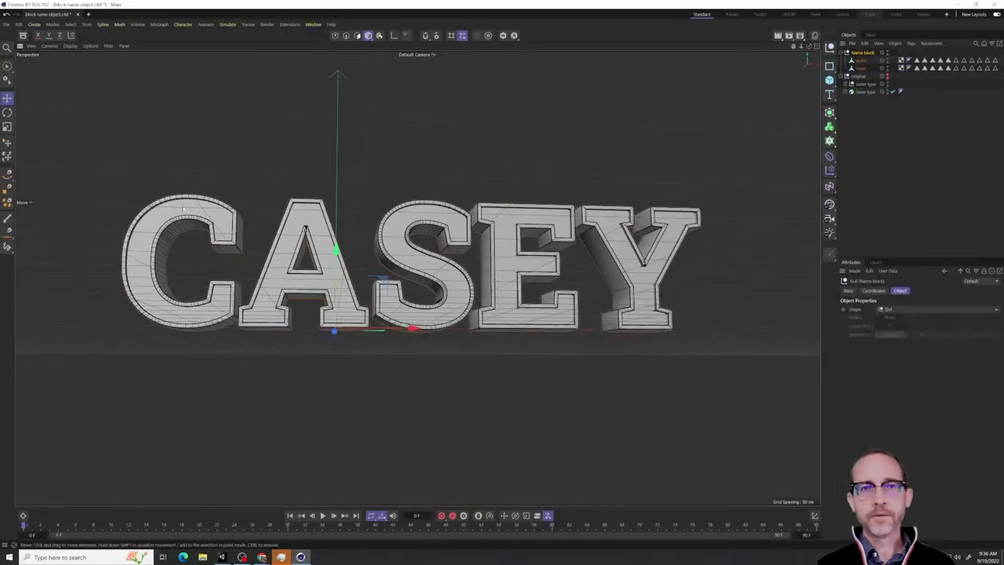
Add a cube, reduce its Z depth, and move it over the middle letters as a trial bounding volume
left_click_drag(447, 312, 517, 339, "alt")
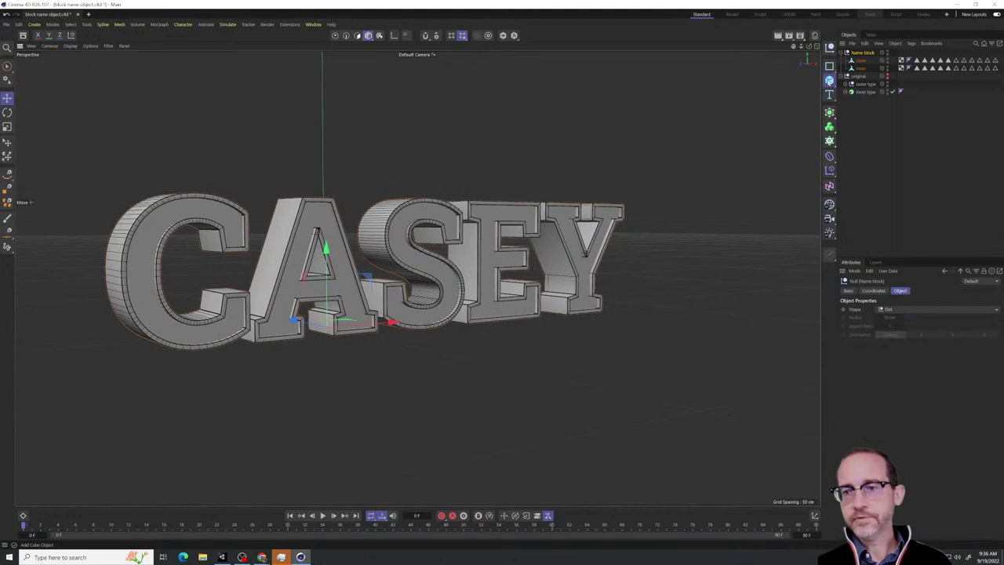
left_click_drag(829, 80, 857, 100)
left_click(856, 99)
left_click_drag(434, 277, 423, 302, "alt")
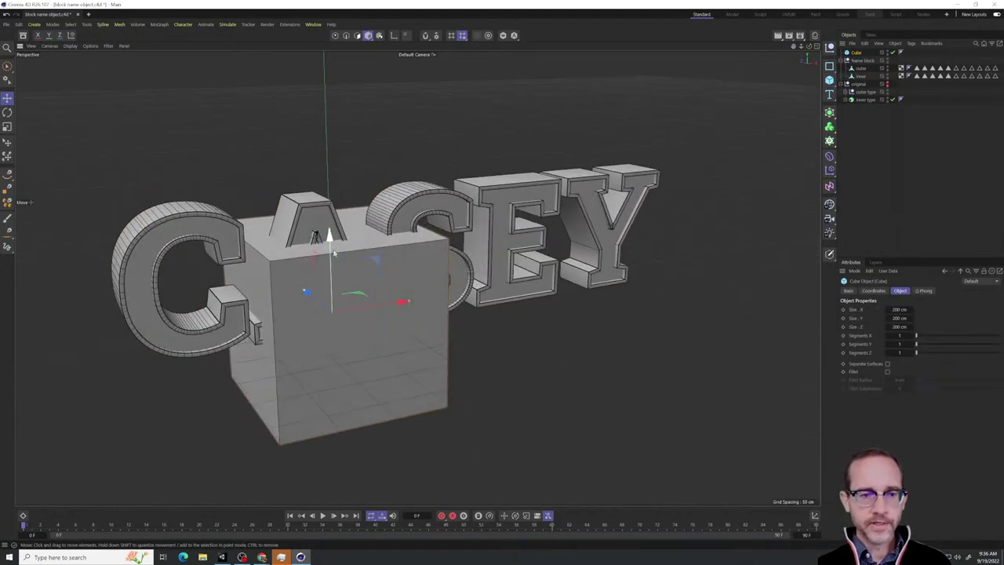
left_click_drag(330, 249, 411, 259)
left_click_drag(444, 308, 408, 322, "alt")
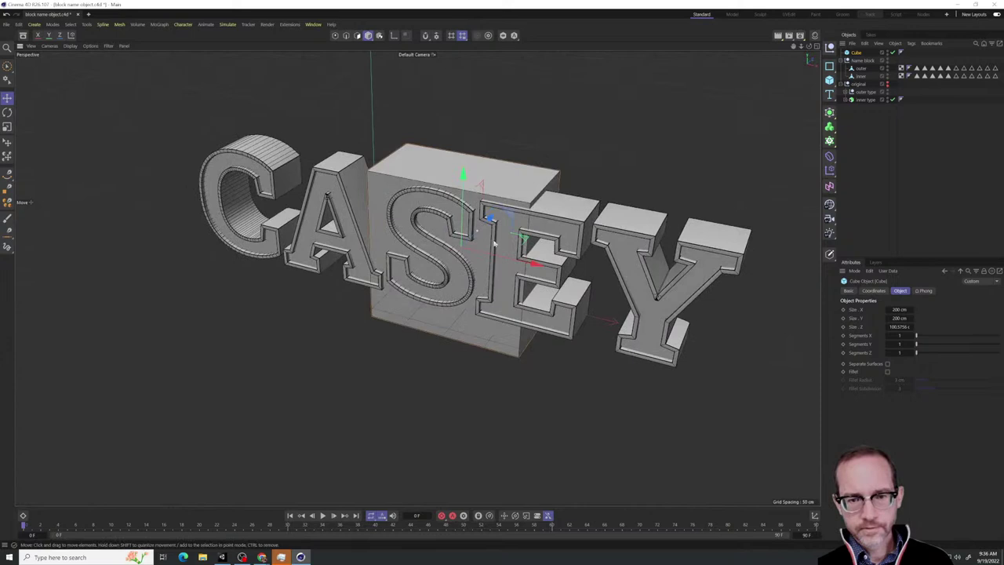
left_click_drag(476, 232, 462, 247, "alt")
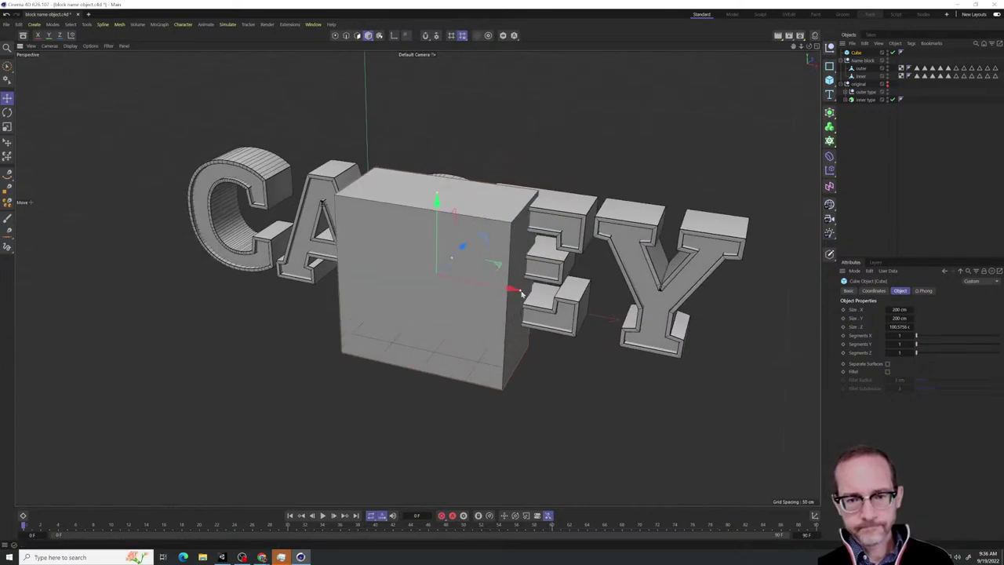
Widen the cube along X and centre it so that it encloses all the letters
left_click_drag(524, 291, 713, 323)
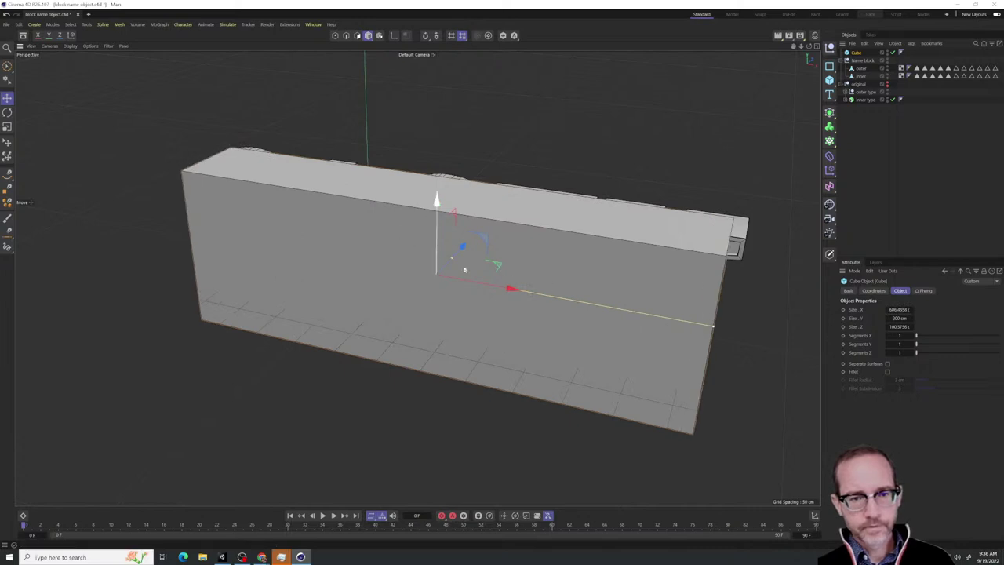
mouse_move(462, 247)
left_mouse_down("alt")
mouse_move(475, 228)
mouse_move(471, 235)
left_mouse_up("alt")
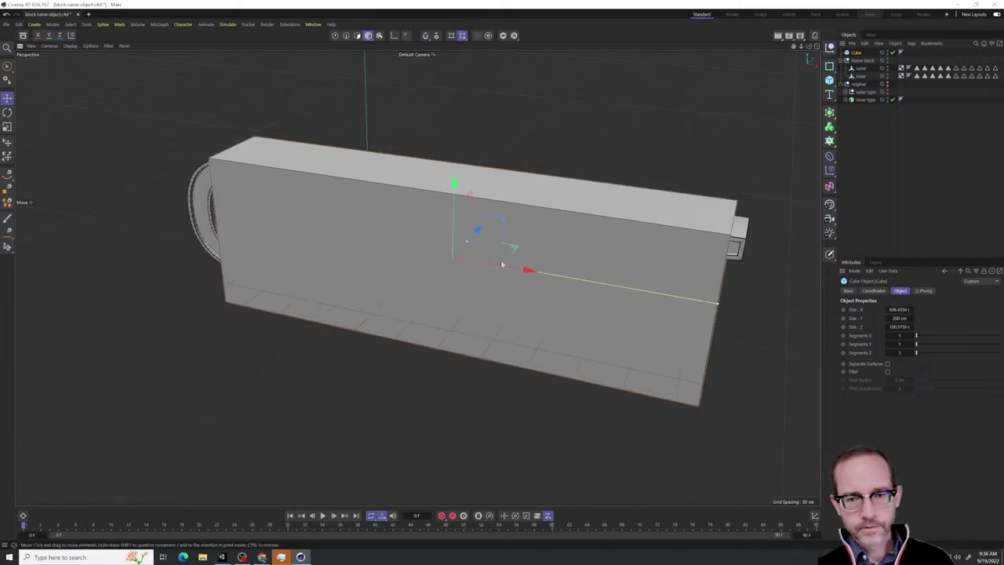
left_click_drag(717, 303, 763, 314)
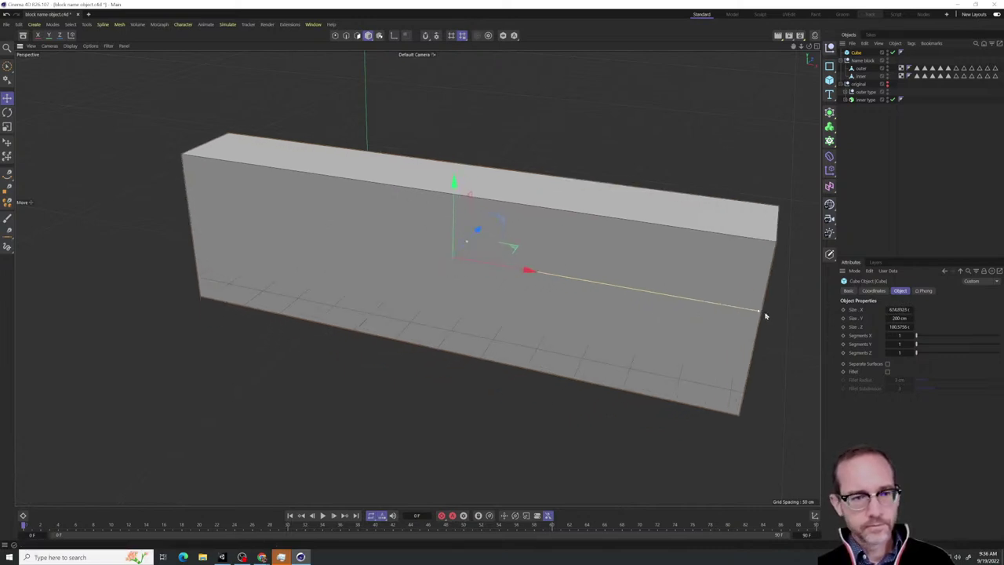
left_click_drag(526, 274, 514, 272)
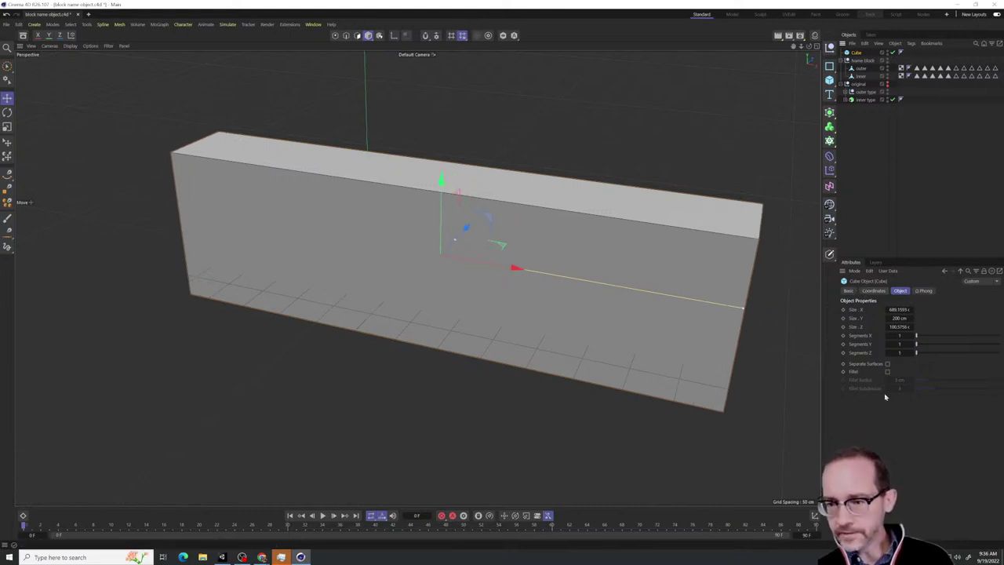
Turn on X-Ray for the cube and examine how the lettering sits inside it from several angles
left_click(848, 290)
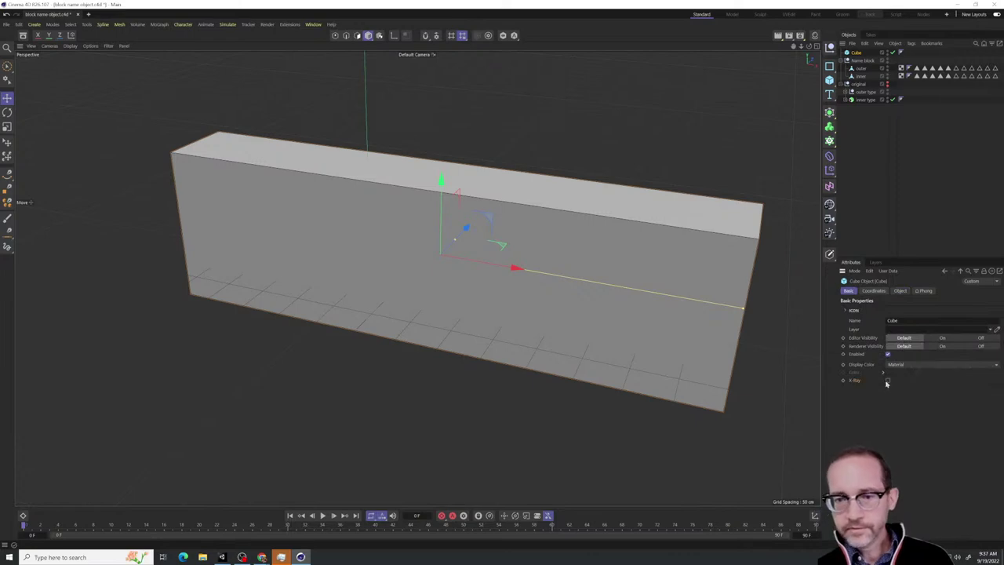
left_click_drag(455, 421, 470, 404, "alt")
left_click_drag(392, 236, 424, 182, "alt")
scroll(410, 182, "up", 3)
left_click_drag(368, 298, 417, 278, "alt")
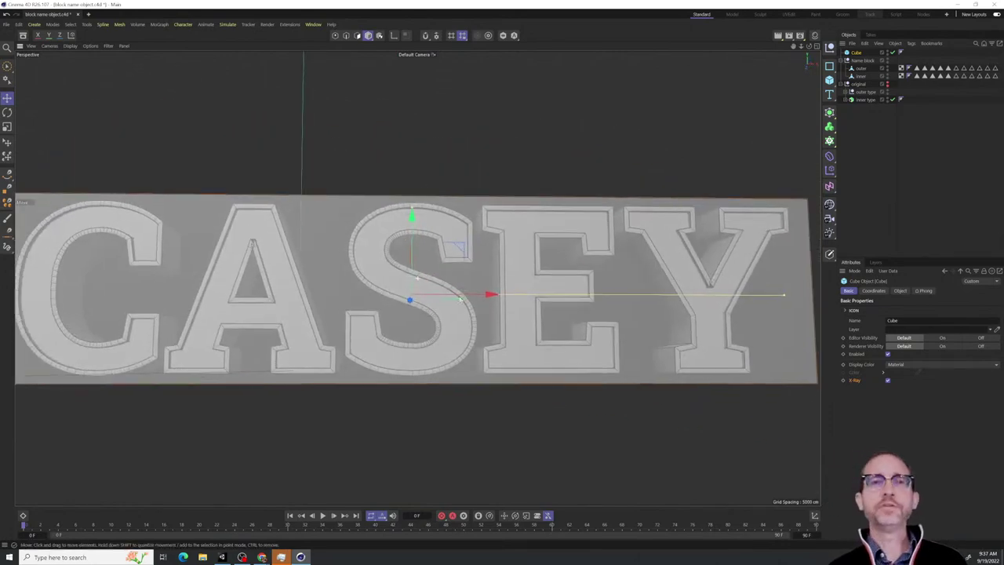
mouse_move(533, 330)
left_mouse_down("alt")
mouse_move(567, 342)
mouse_move(606, 324)
mouse_move(611, 339)
mouse_move(596, 357)
mouse_move(565, 352)
mouse_move(538, 329)
mouse_move(528, 335)
left_mouse_up("alt")
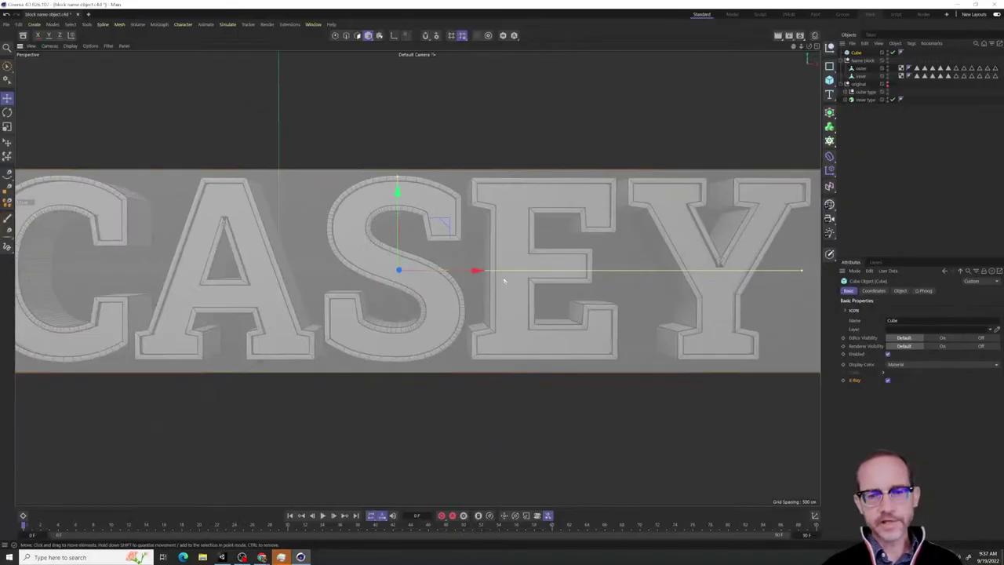
mouse_move(577, 360)
left_mouse_down("alt")
mouse_move(626, 397)
mouse_move(572, 355)
left_mouse_up("alt")
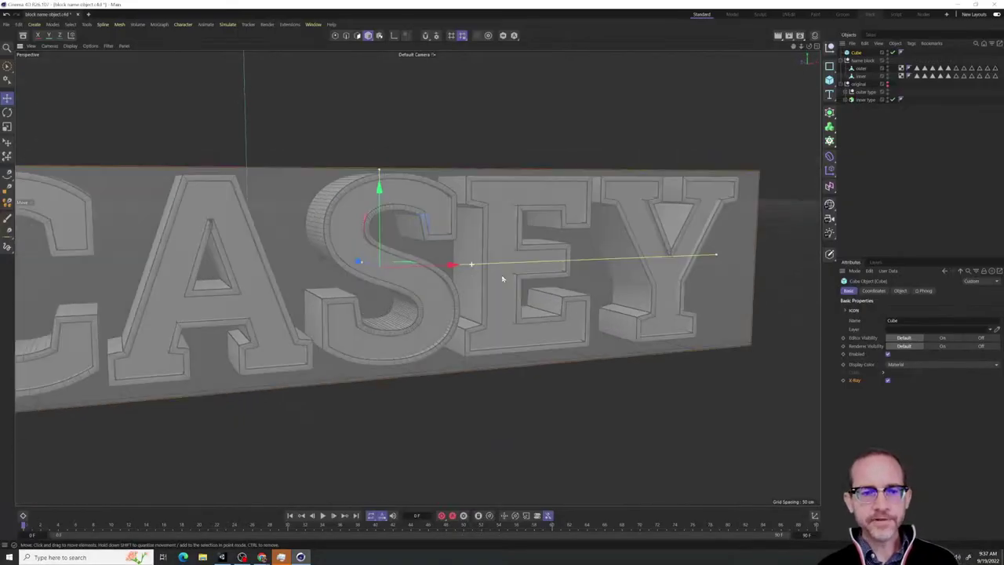
left_click_drag(502, 278, 383, 362, "alt")
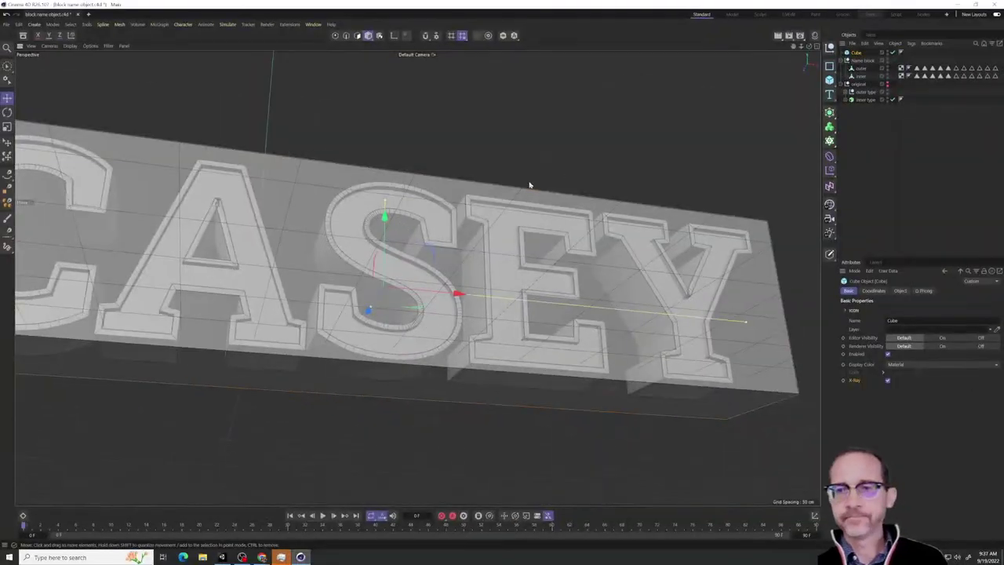
left_click_drag(529, 183, 443, 303, "alt")
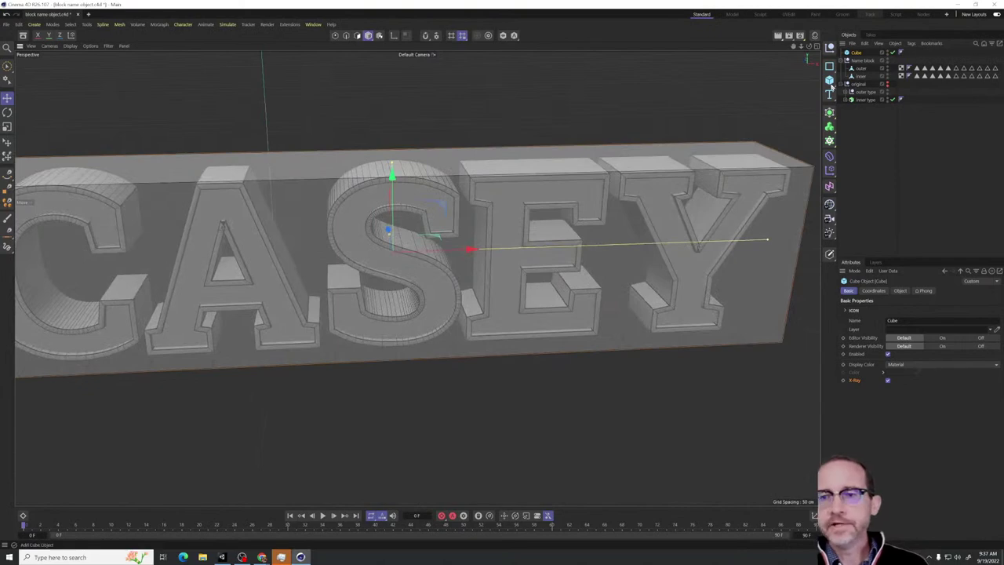
Delete the trial cube and reselect the Name block null
left_click(857, 60)
left_click(858, 52)
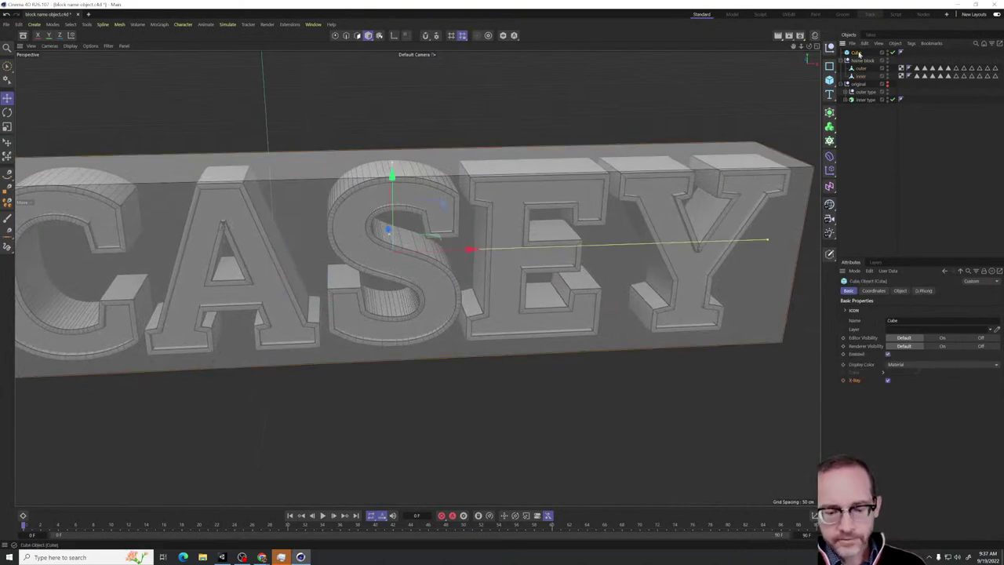
key("Delete")
left_click(862, 62)
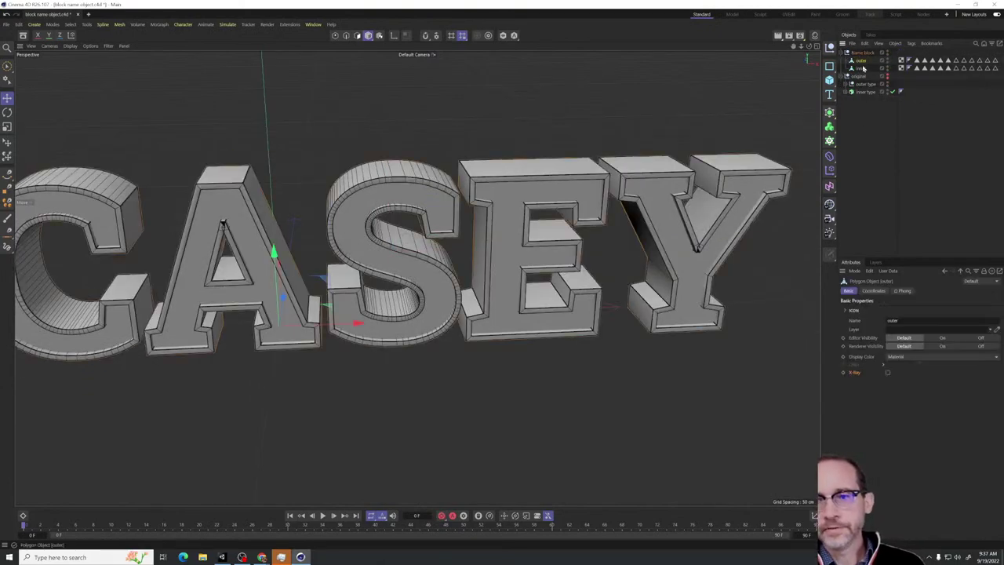
left_click(861, 68)
left_click(861, 60)
left_click(863, 53)
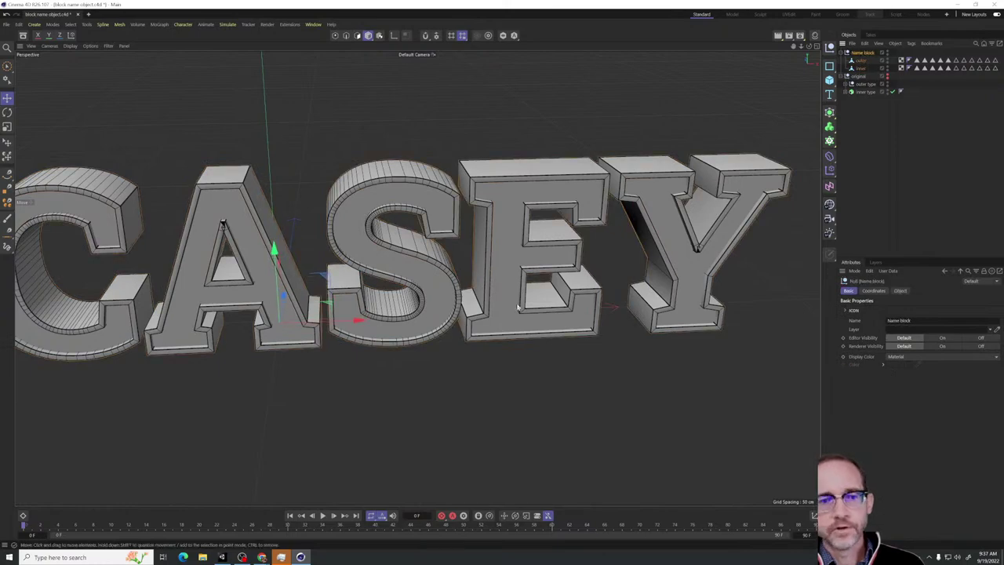
Select the inner mesh of the lettering
left_click_drag(460, 326, 561, 210, "alt")
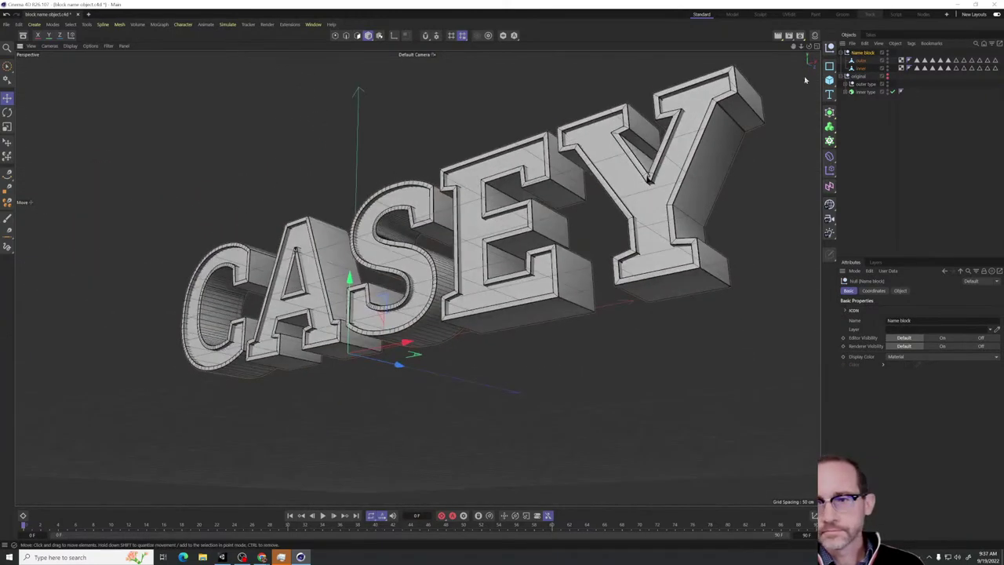
left_click_drag(804, 80, 450, 314, "alt")
left_click(450, 314)
left_click_drag(340, 319, 673, 155, "alt")
left_click(346, 301)
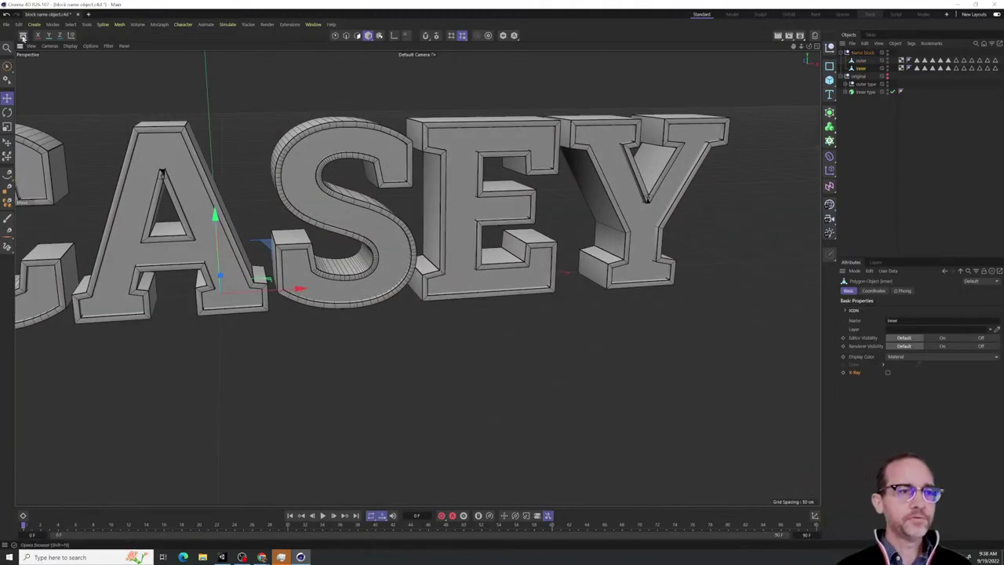
Open the Asset Browser and replace the old search term with "axis"
left_click(23, 38)
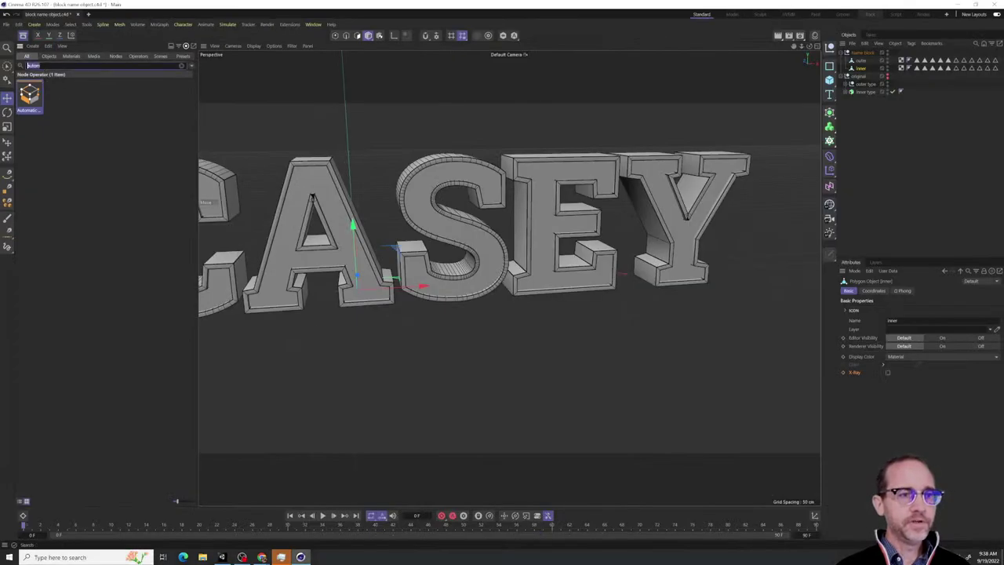
key("BackSpace")
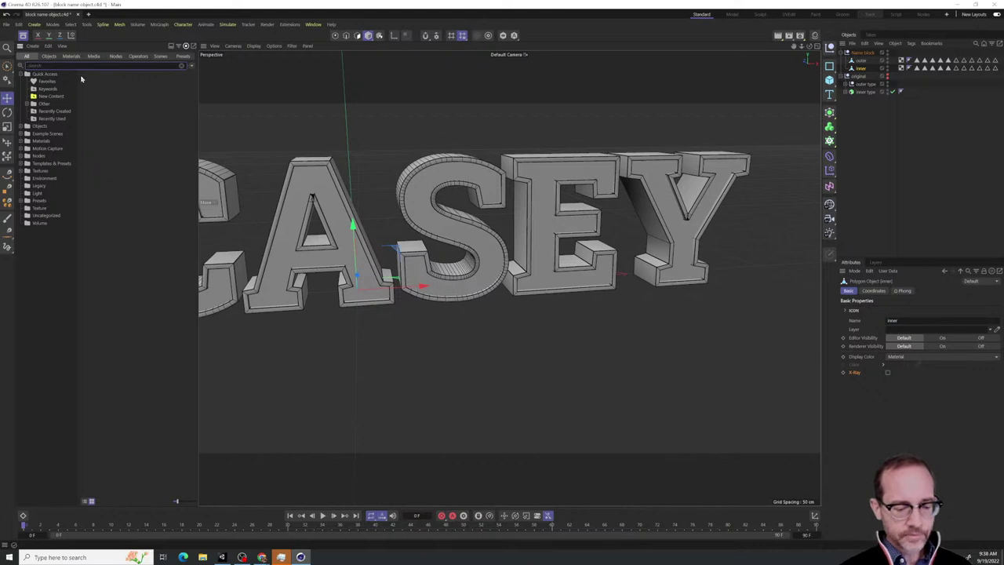
type("ometr")
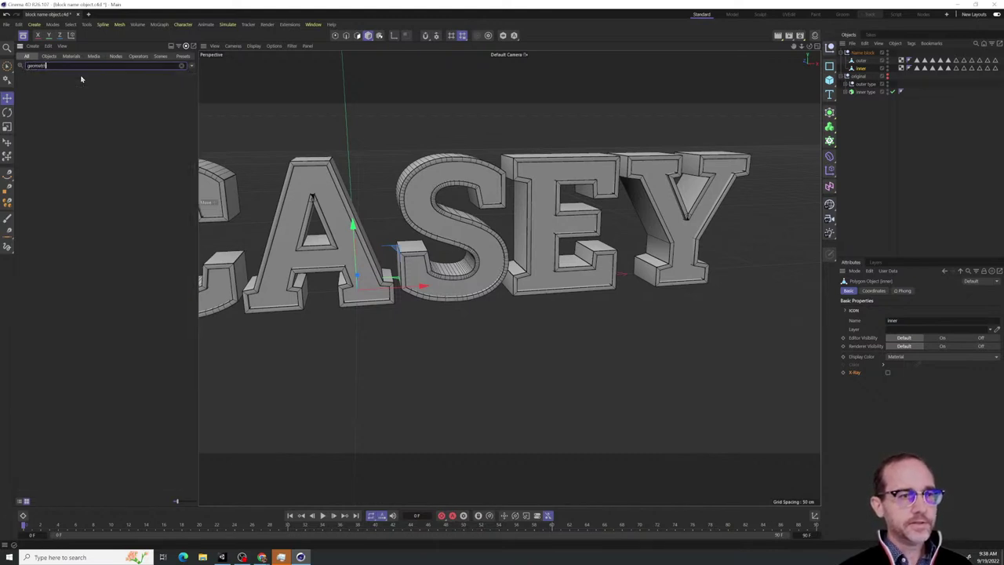
key("BackSpace")
key("BackSpace")
key("BackSpace")
key("BackSpace")
key("BackSpace")
key("BackSpace")
key("BackSpace")
key("BackSpace")
type("axi")
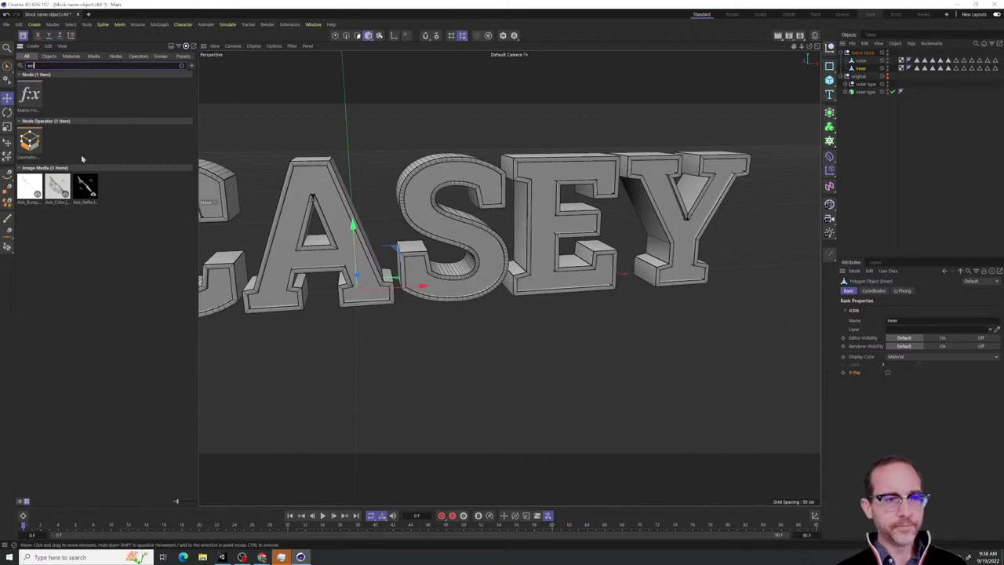
Add the Geometry Axis node operator as a child of the inner mesh
left_click(31, 142)
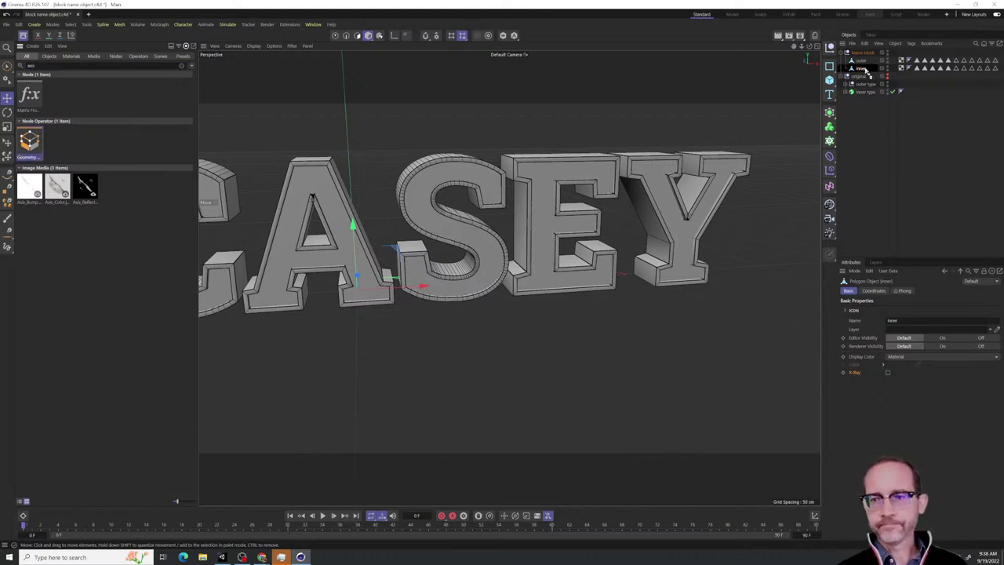
left_click_drag(866, 70, 866, 71)
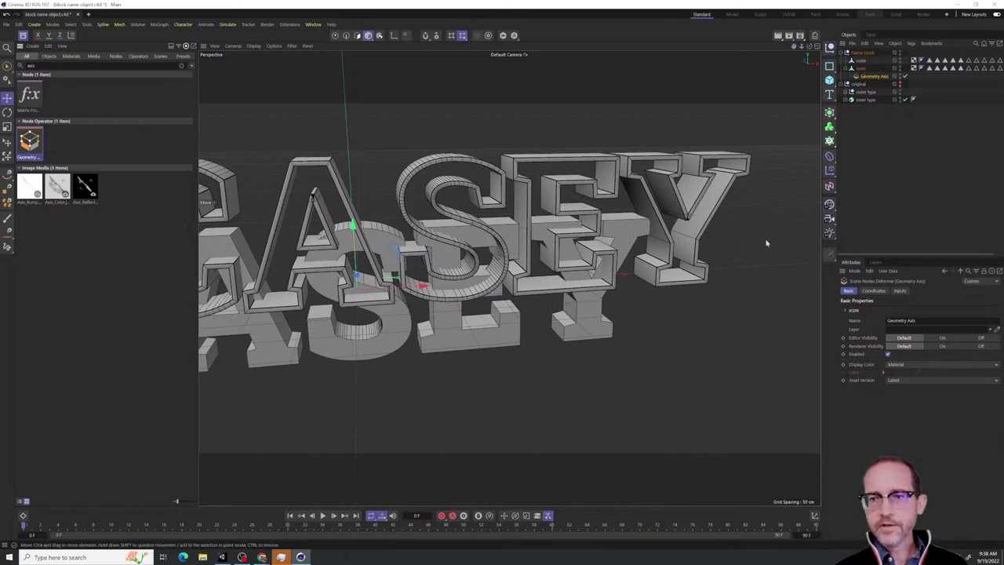
left_click_drag(460, 444, 421, 395, "alt")
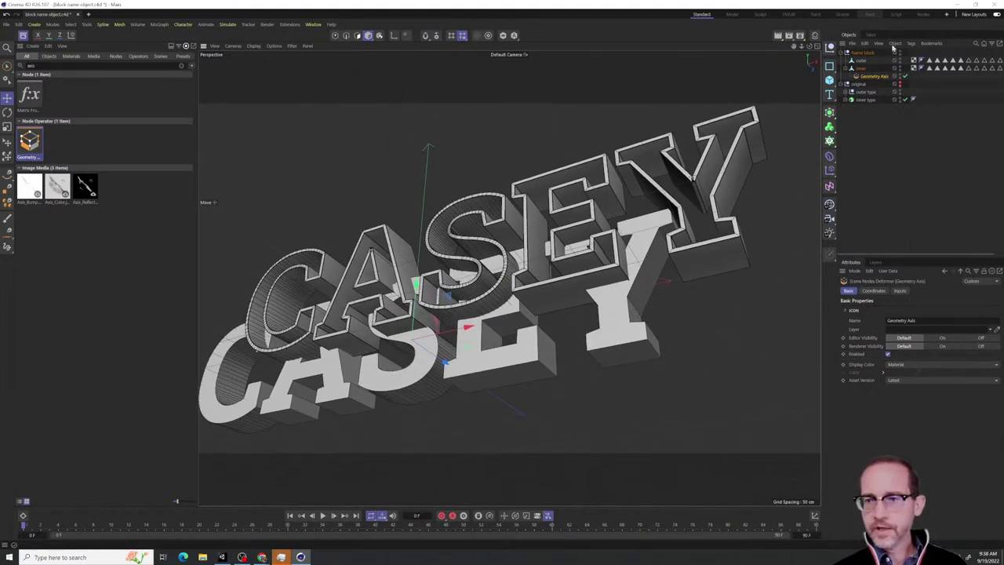
Set the inner mesh's Geometry Axis inputs to 0% on Axis X and 100% on Axis Y
left_click(899, 290)
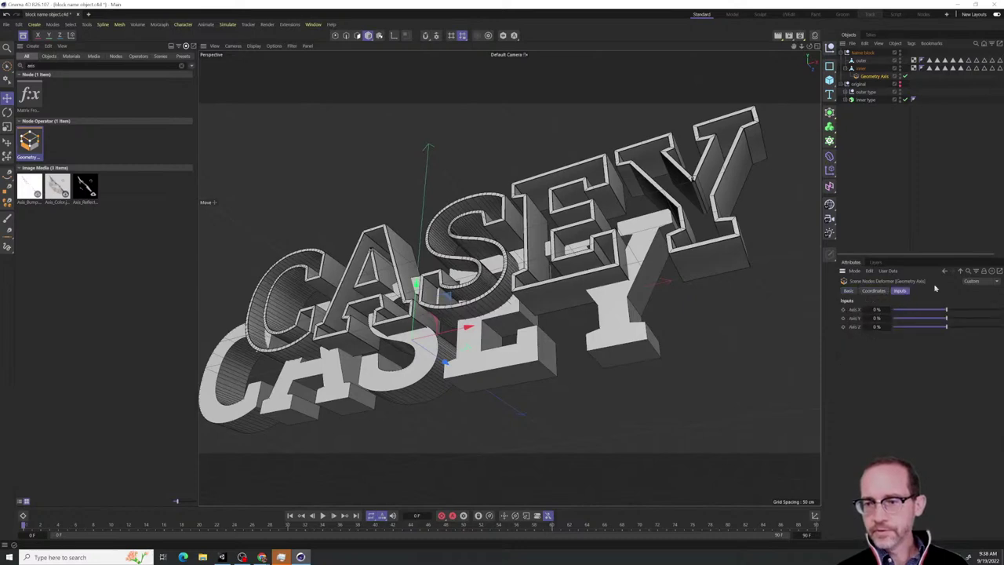
left_click_drag(548, 412, 507, 353, "alt")
left_click_drag(526, 402, 569, 475, "alt")
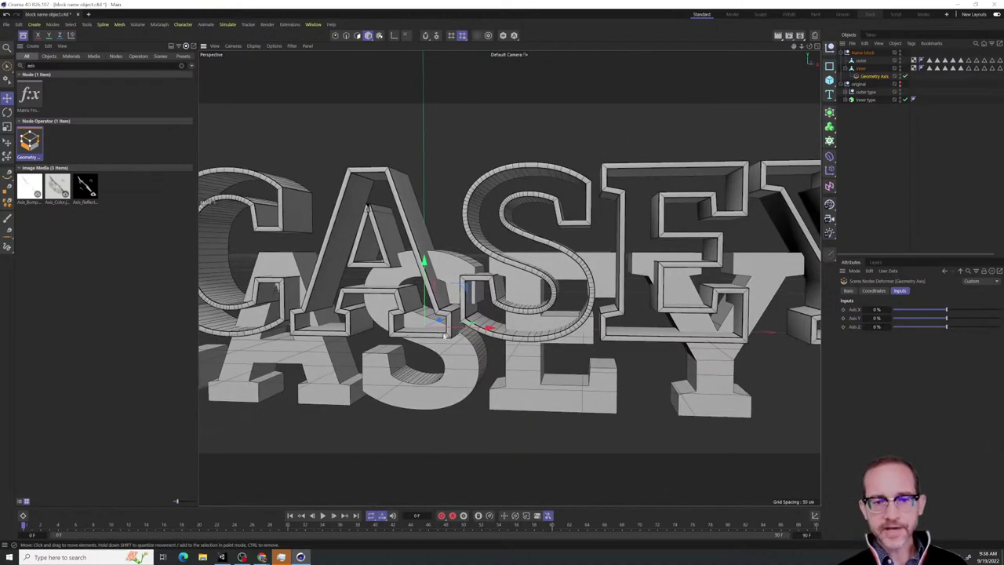
scroll(395, 354, "down", 3)
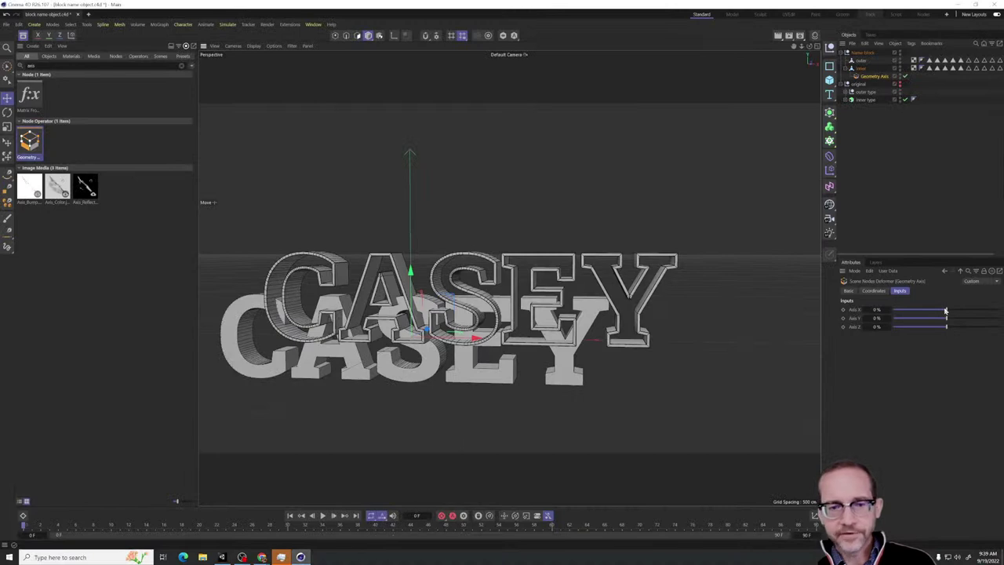
mouse_move(945, 312)
left_mouse_down()
mouse_move(890, 310)
mouse_move(999, 317)
mouse_move(848, 327)
mouse_move(943, 328)
left_mouse_up()
left_click_drag(872, 328, 870, 326)
left_click_drag(943, 311, 818, 312)
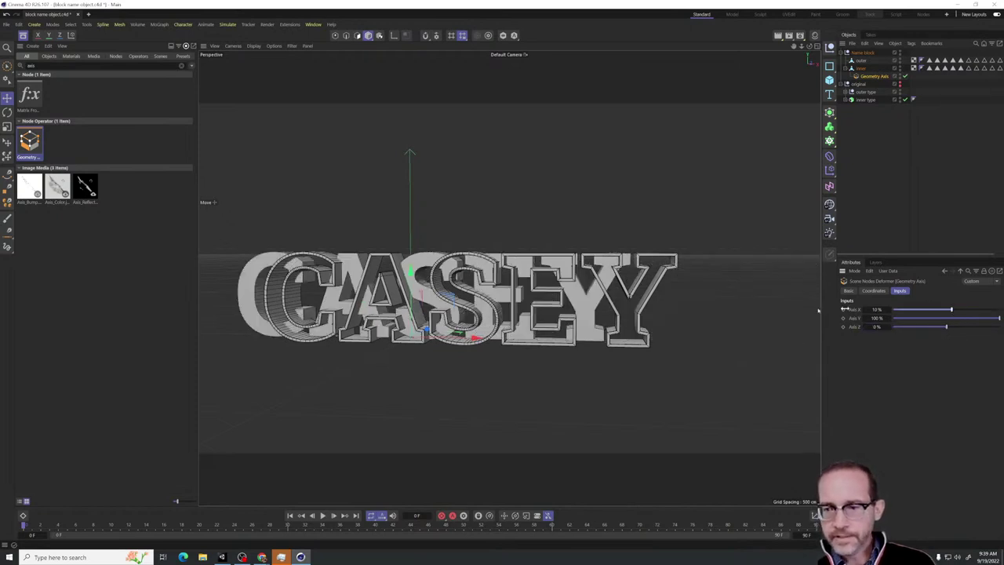
double_click(875, 310)
key("Return")
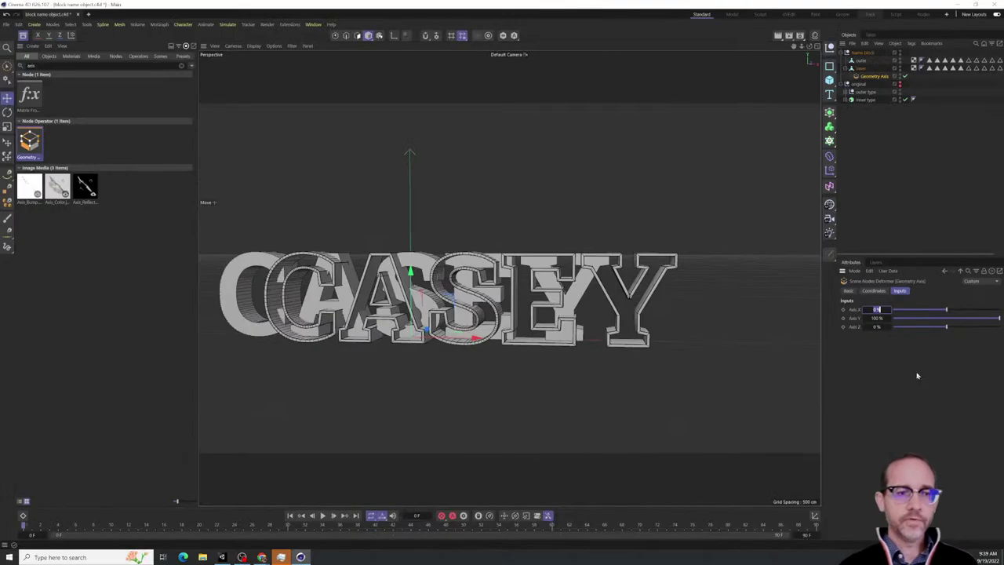
Duplicate the inner mesh's Geometry Axis operator onto the outer mesh so that both share the same axis settings
left_click_drag(622, 486, 266, 399, "alt")
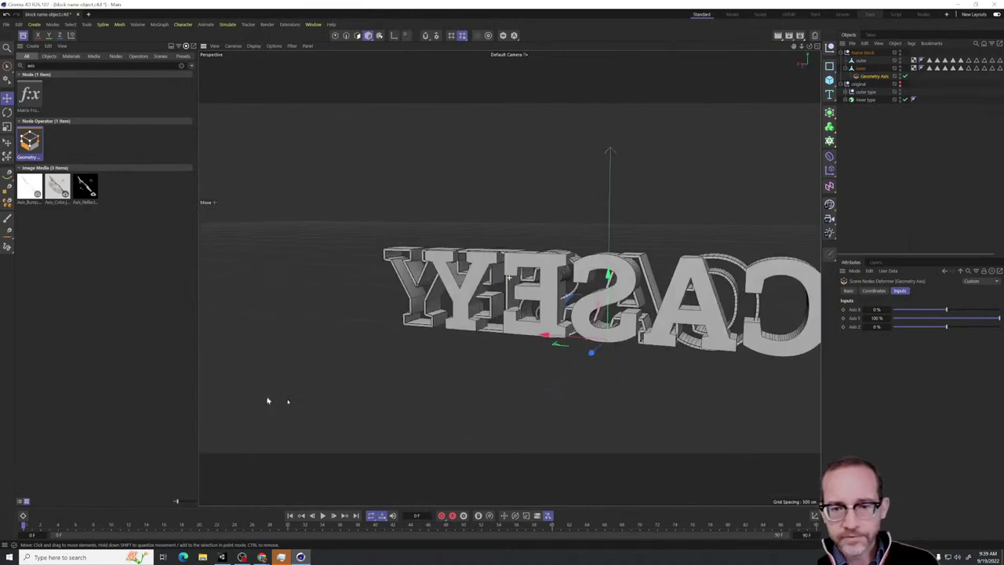
scroll(619, 351, "up", 5)
left_click_drag(582, 341, 521, 286, "alt")
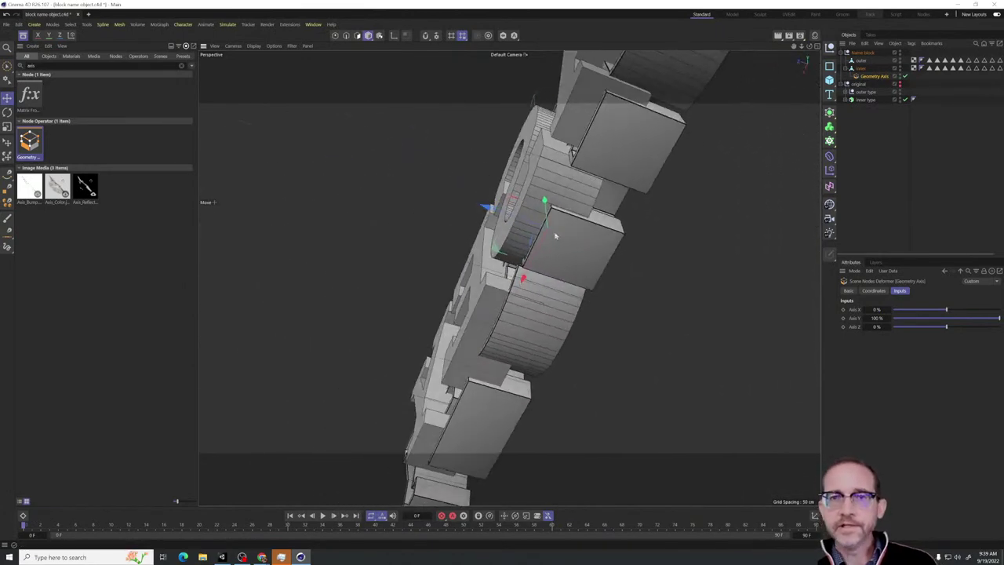
left_click_drag(553, 230, 591, 410, "alt")
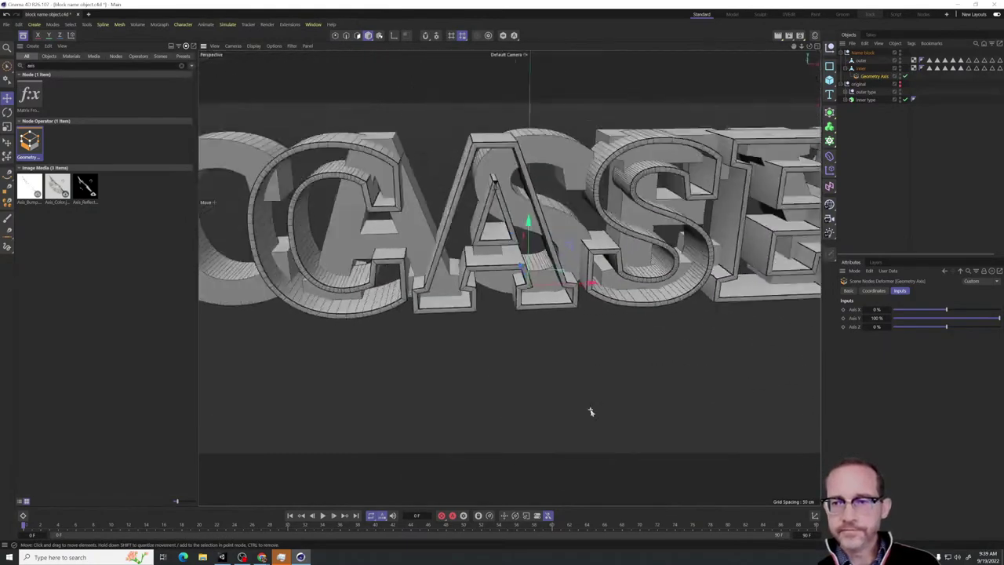
scroll(591, 410, "down", 3)
left_click_drag(575, 340, 582, 359, "alt")
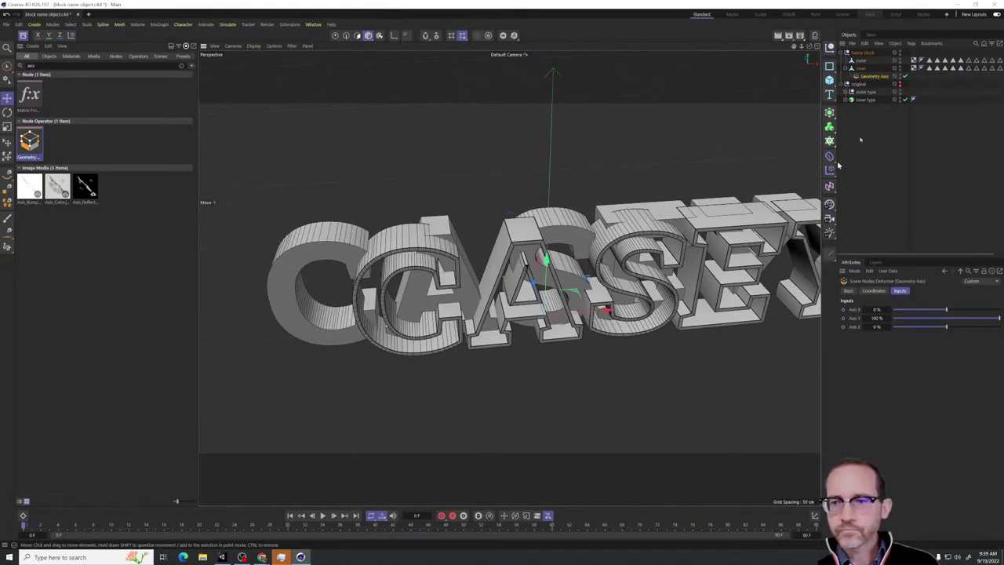
left_click(880, 72)
left_click(880, 77)
left_click_drag(875, 77, 864, 62, "ctrl")
left_click_drag(497, 313, 645, 289, "alt")
Examine how the inner and outer meshes line up from several angles and compare their Geometry Axis settings
left_click(862, 60)
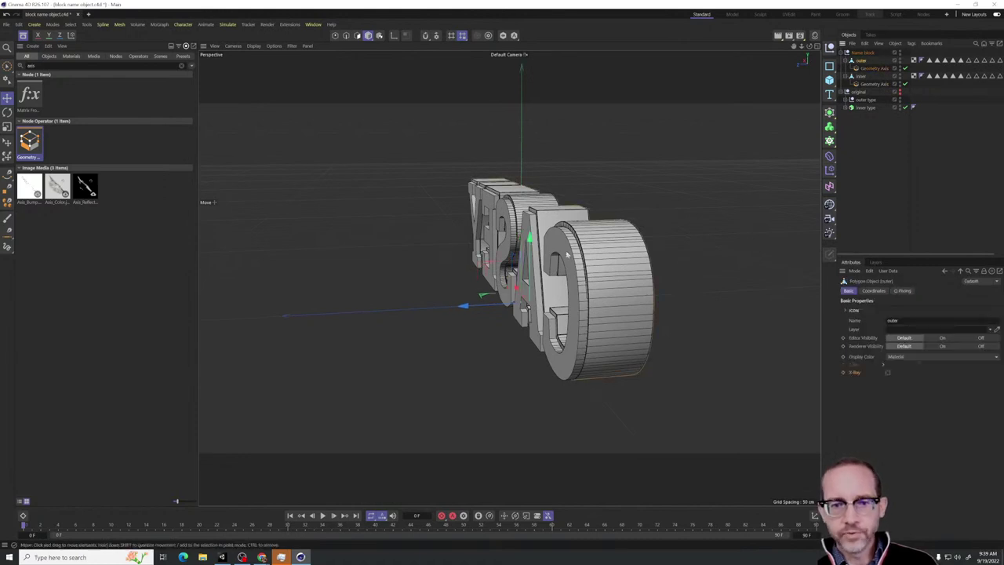
left_click_drag(491, 305, 548, 280, "alt")
left_click(560, 383)
left_click_drag(559, 382, 627, 312, "alt")
left_click(860, 76)
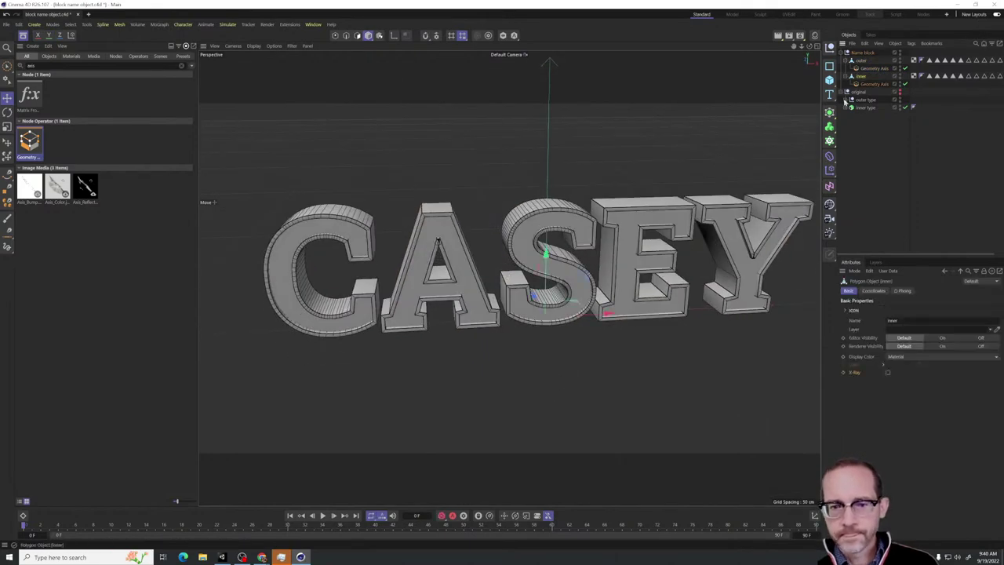
left_click_drag(551, 350, 549, 274, "alt")
left_click(875, 69)
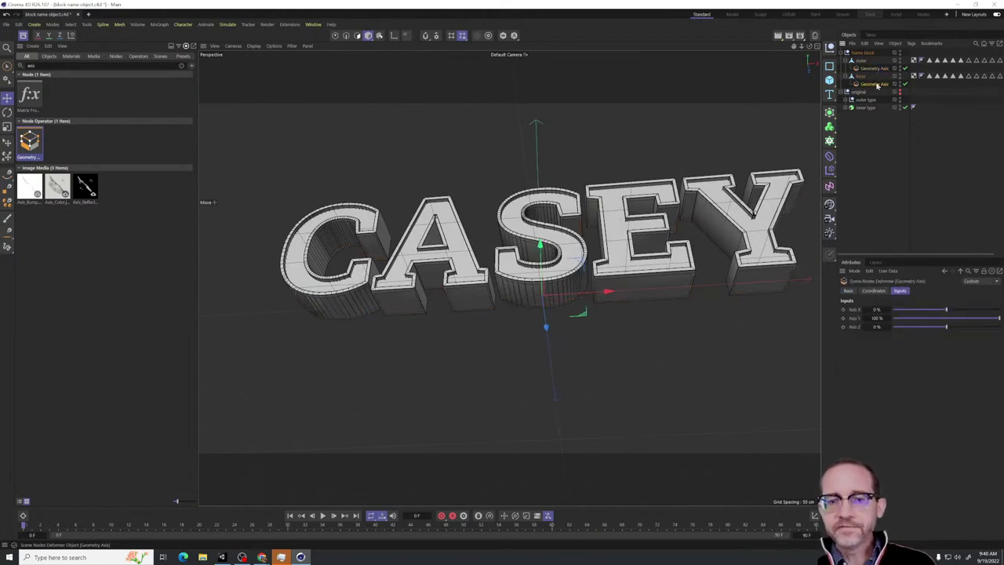
left_click(874, 69)
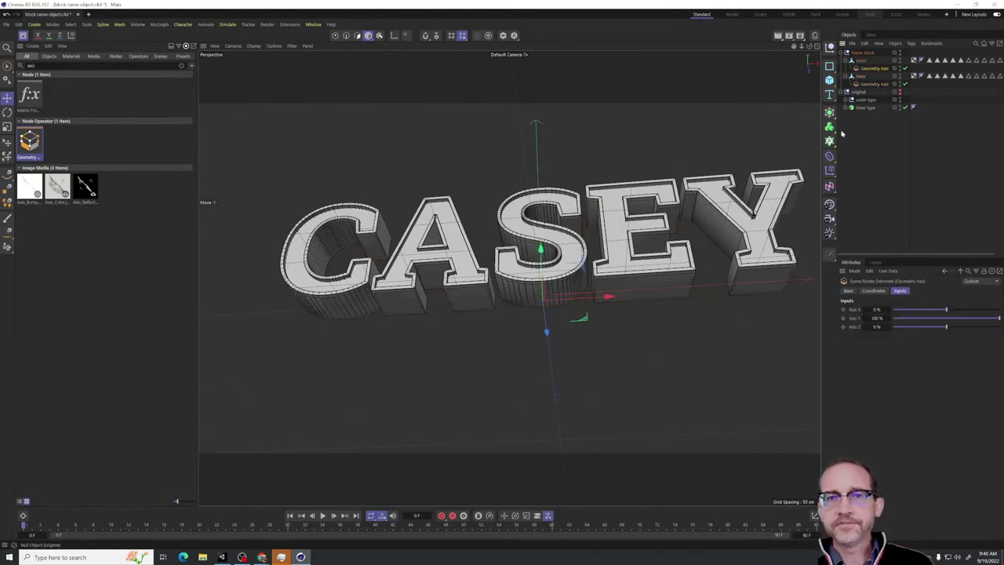
left_click_drag(441, 298, 444, 359, "alt")
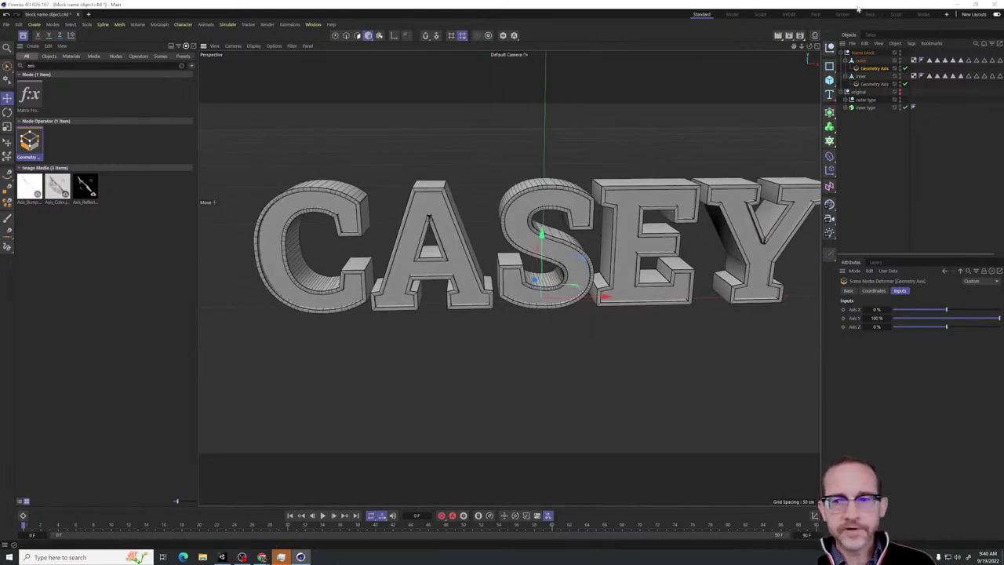
left_click_drag(569, 338, 575, 223, "alt")
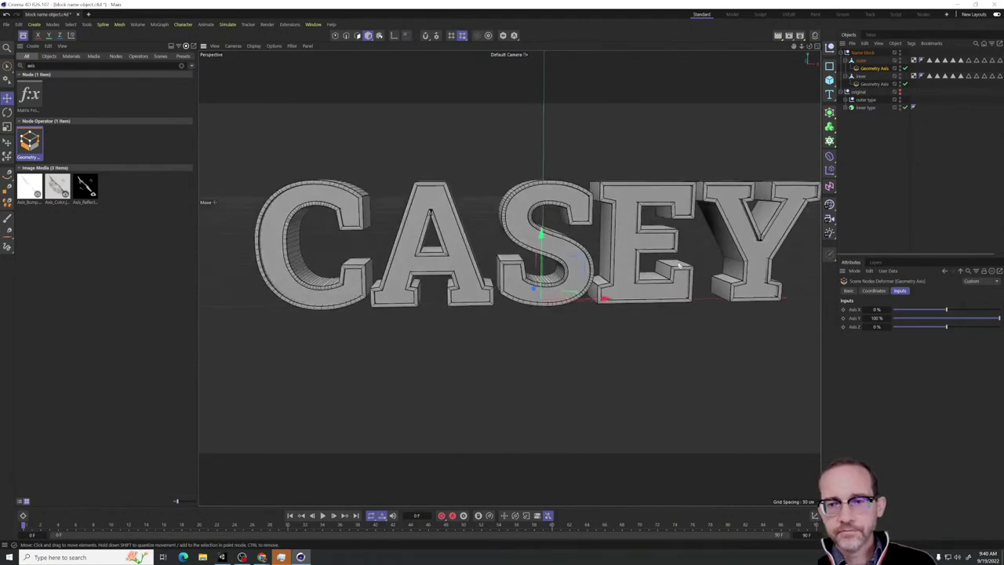
Select the Name block null and close the Asset Browser
left_click(864, 53)
left_click_drag(466, 345, 499, 376, "alt")
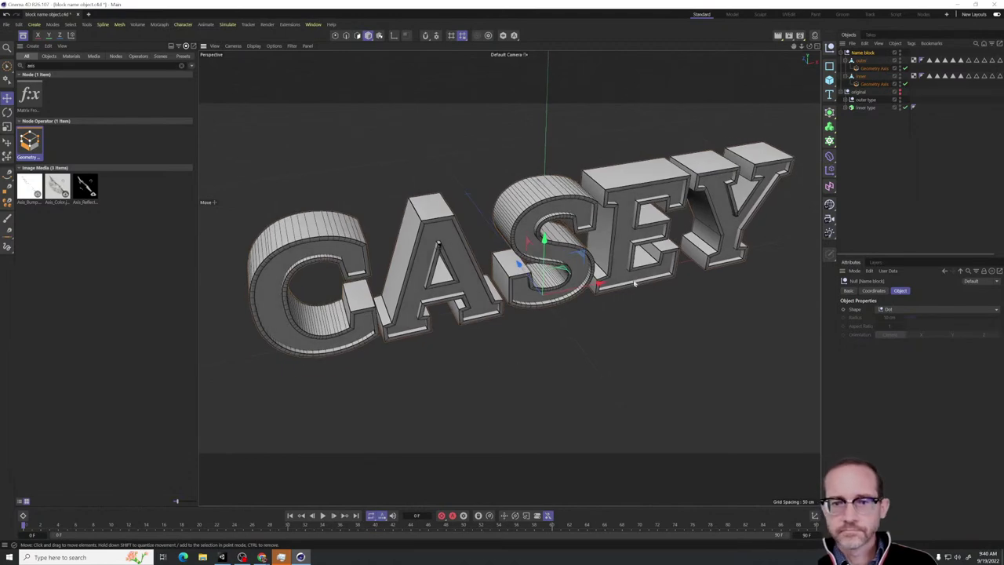
left_click_drag(634, 283, 632, 285, "alt")
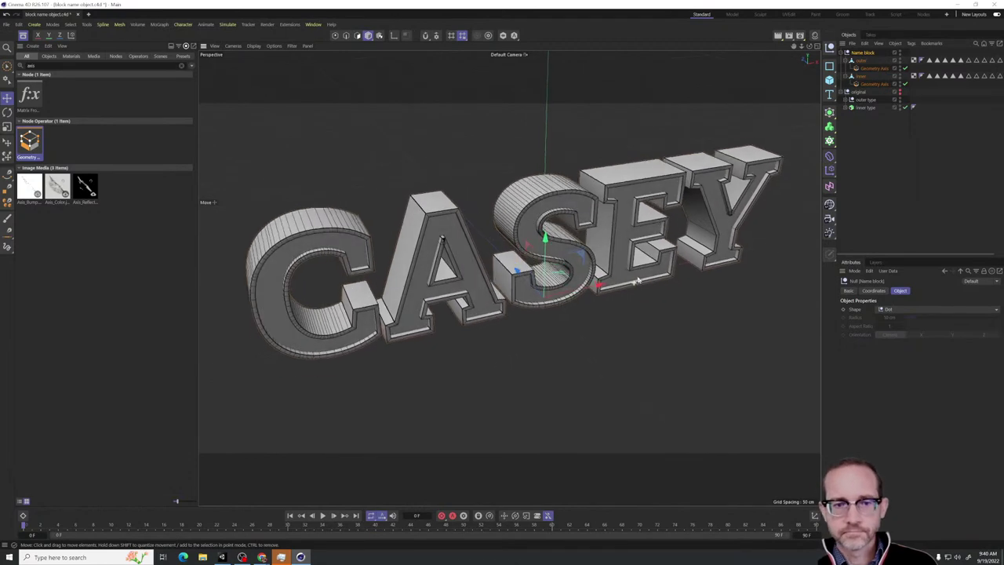
left_click(24, 39)
mouse_move(552, 308)
left_mouse_down("alt")
mouse_move(555, 282)
mouse_move(552, 291)
left_mouse_up("alt")
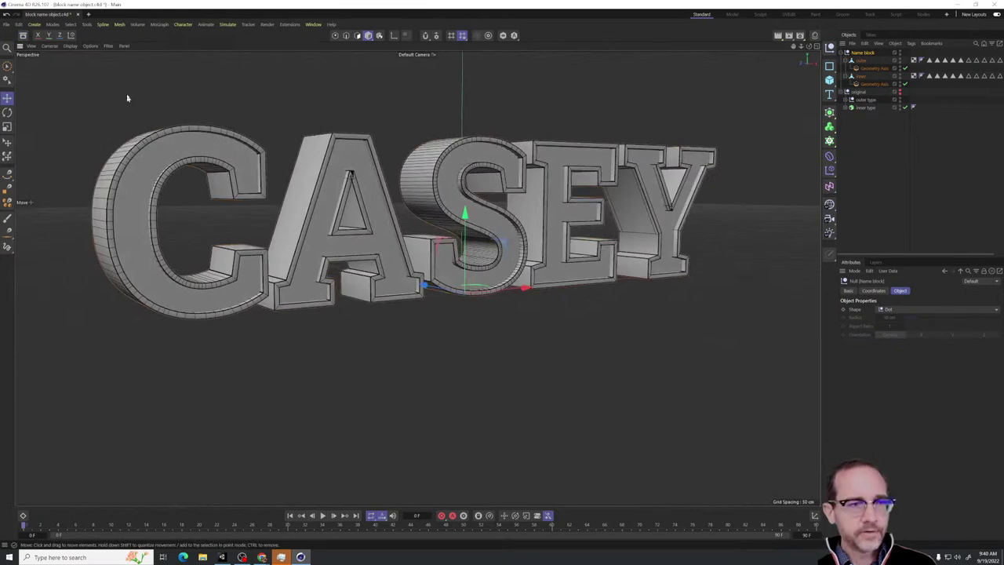
Save the block name object project
left_click(7, 24)
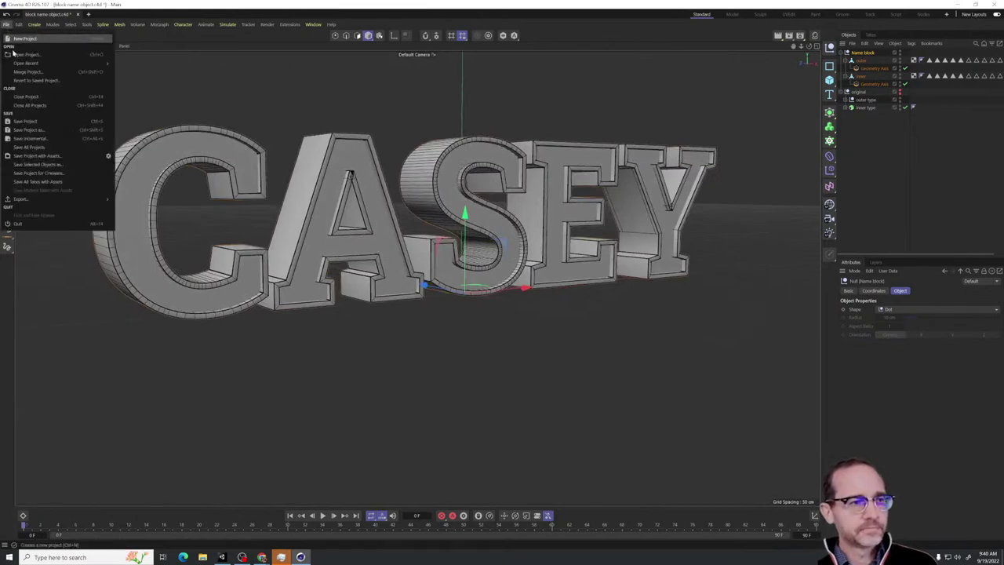
left_click(31, 121)
left_click_drag(571, 215, 661, 257, "alt")
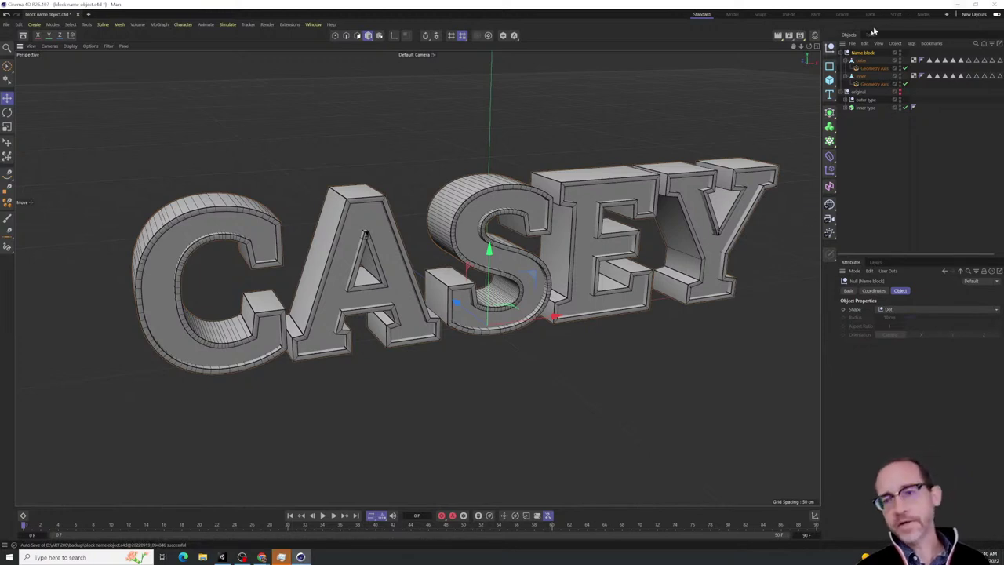
Export only the Name block null with its inner and outer meshes as an FBX file named Name block in the ART 200 folder
left_click(861, 60)
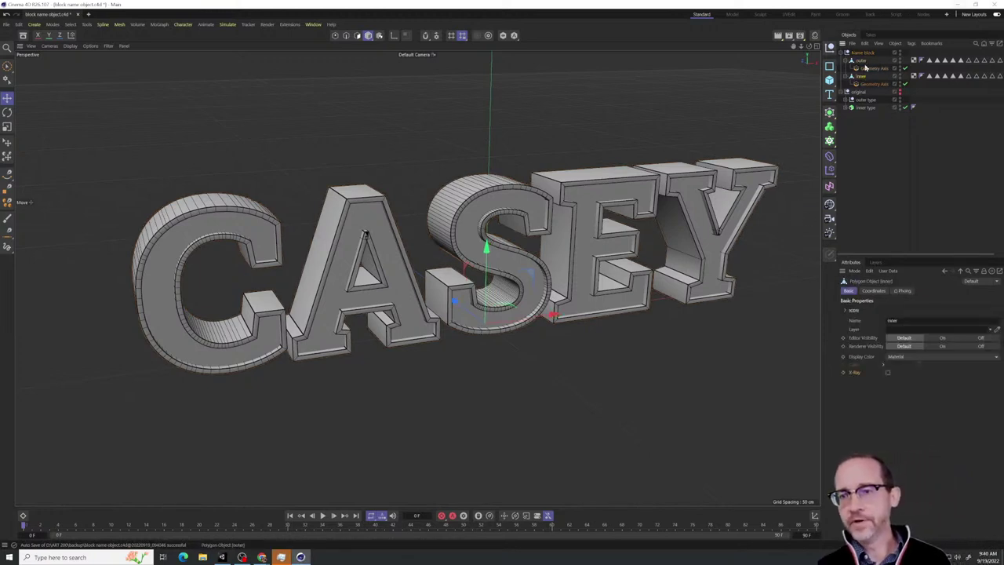
left_click(865, 68)
left_click(865, 53)
left_click(852, 44)
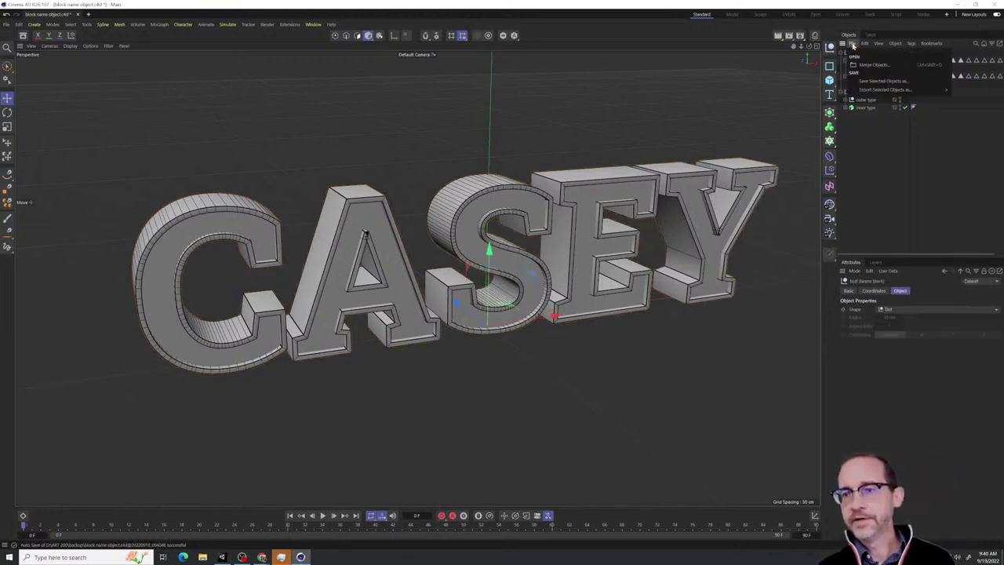
mouse_move(868, 93)
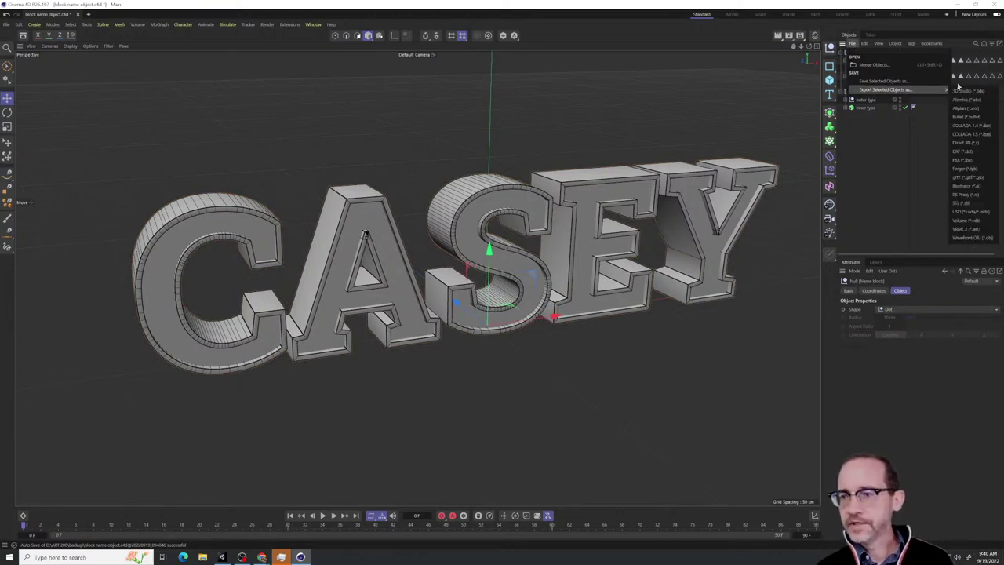
left_click(983, 161)
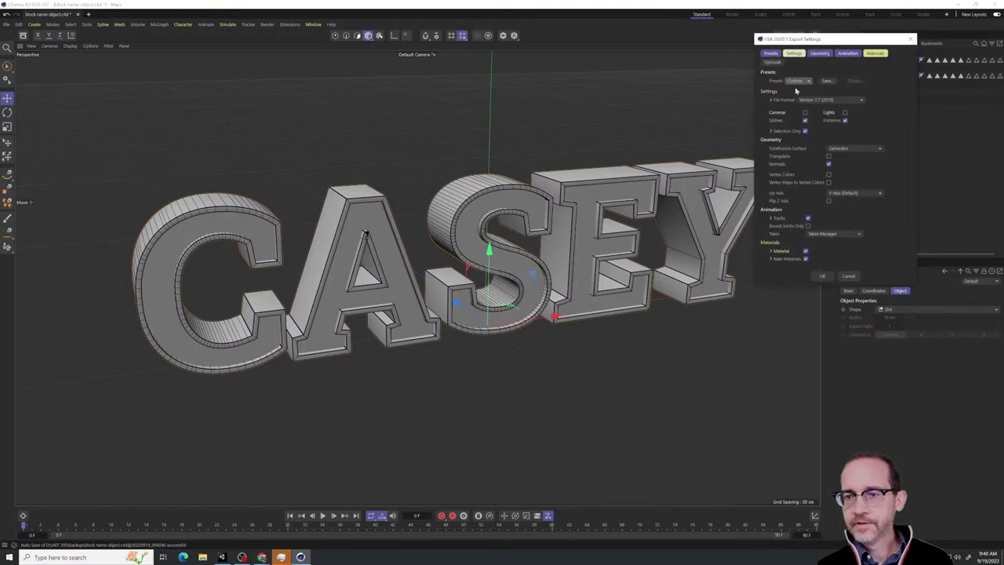
left_click_drag(835, 44, 643, 64)
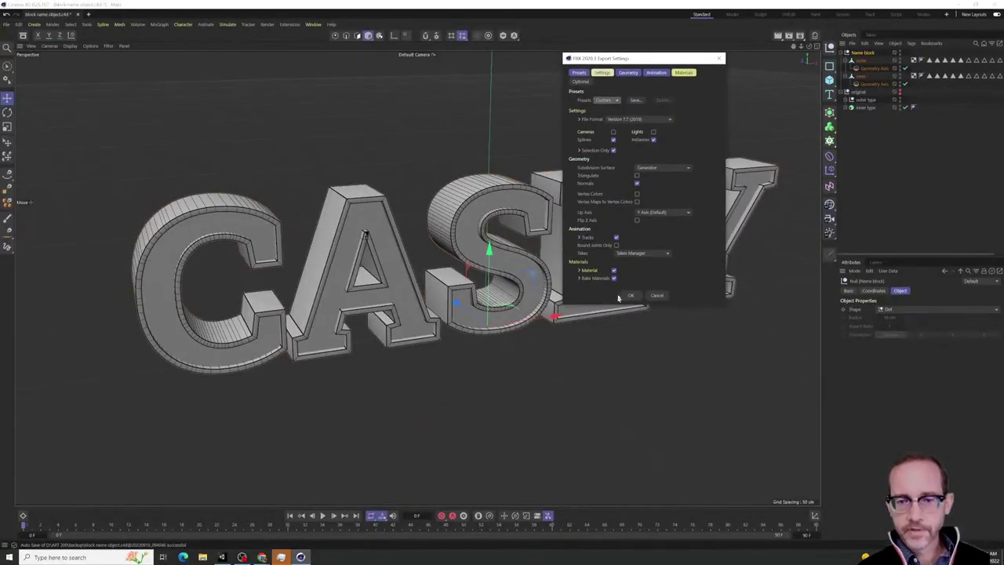
left_click(630, 295)
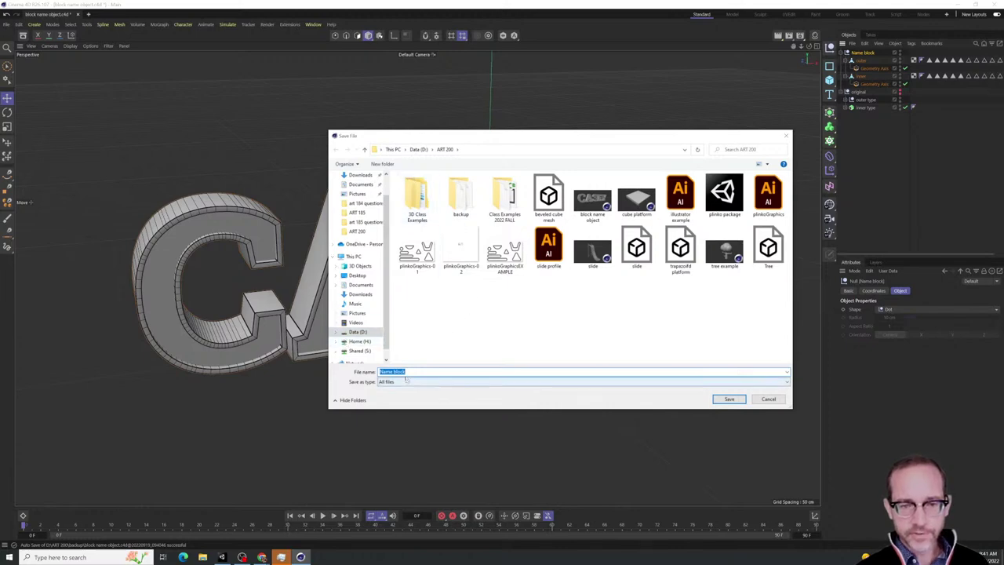
left_click(729, 398)
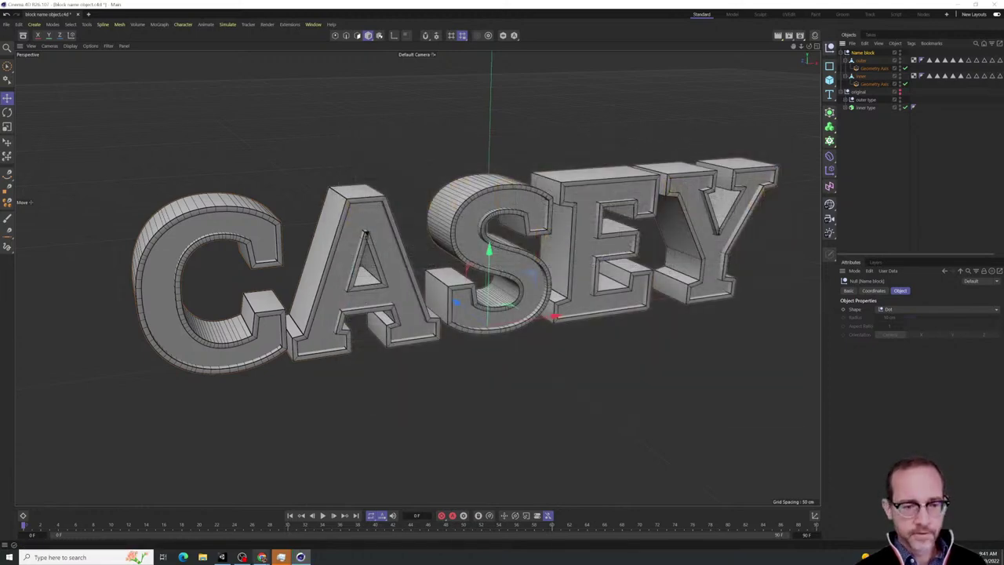
Switch to Unity and import the Name block FBX from File Explorer into the farina mesh folder
left_click(222, 556)
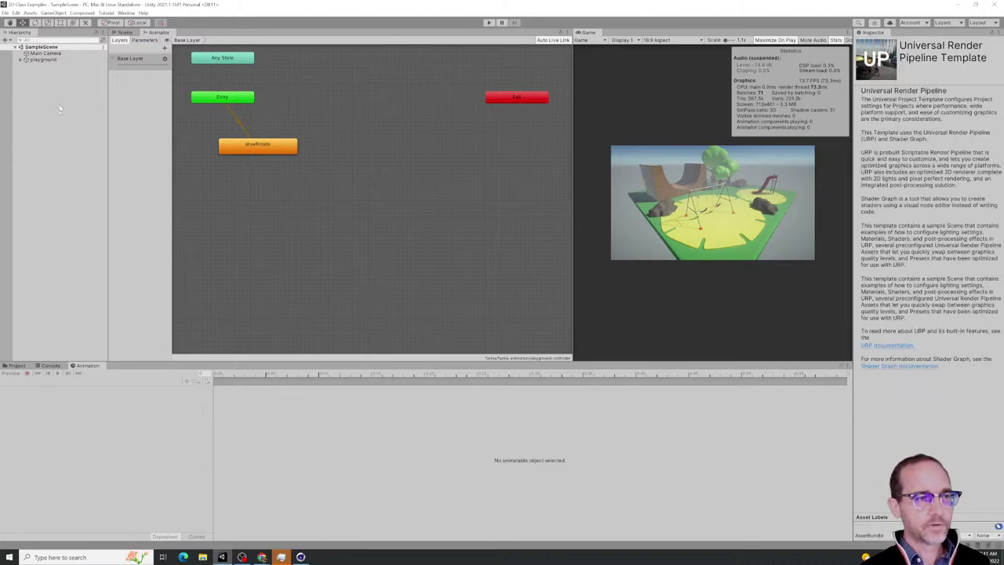
left_click(18, 366)
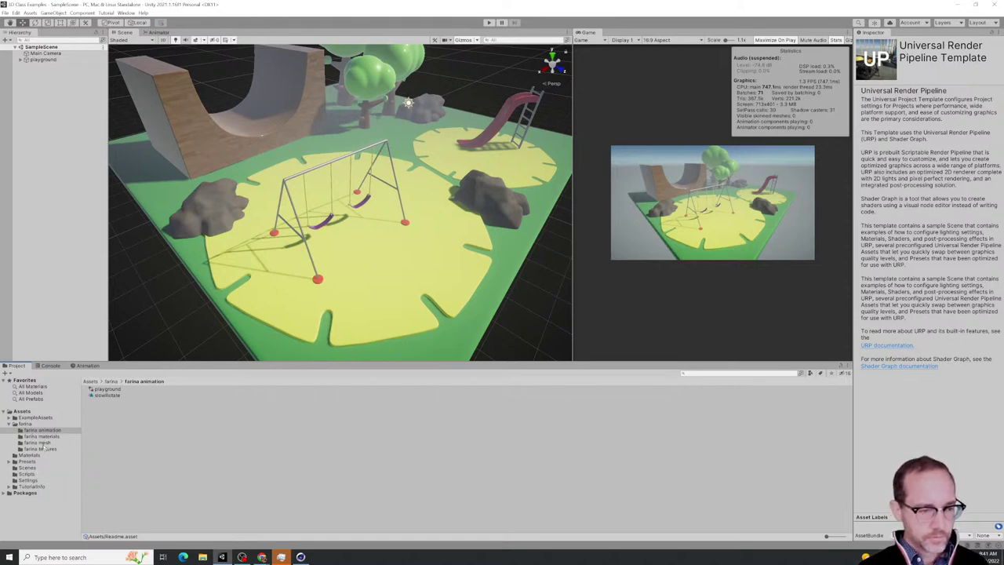
left_click(44, 443)
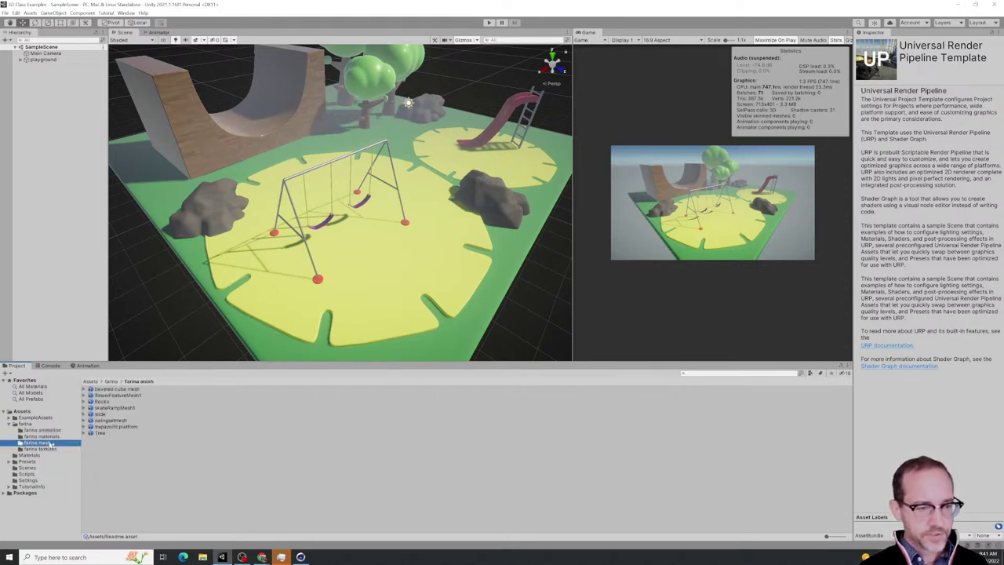
left_click(202, 557)
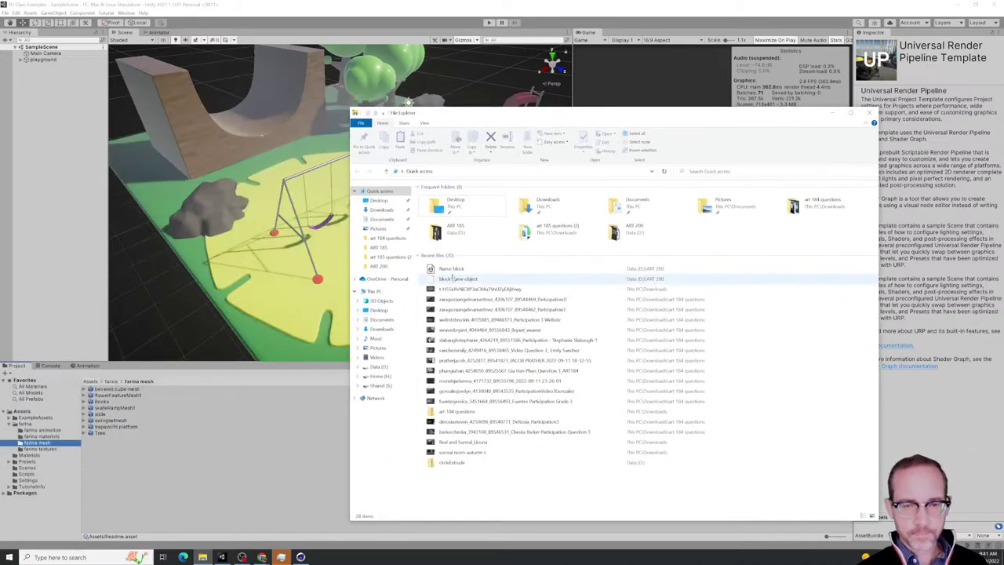
left_click(451, 269)
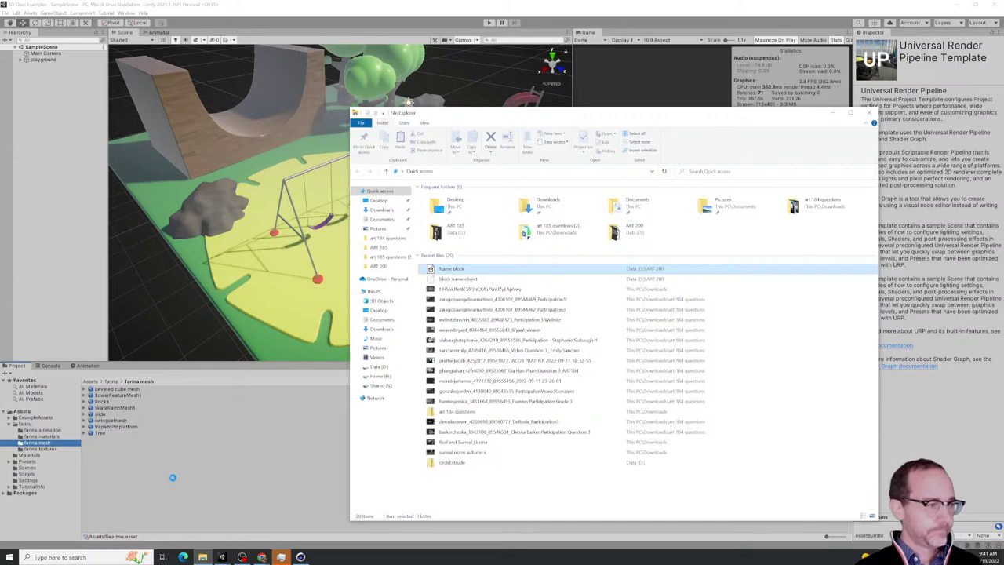
left_click(147, 459)
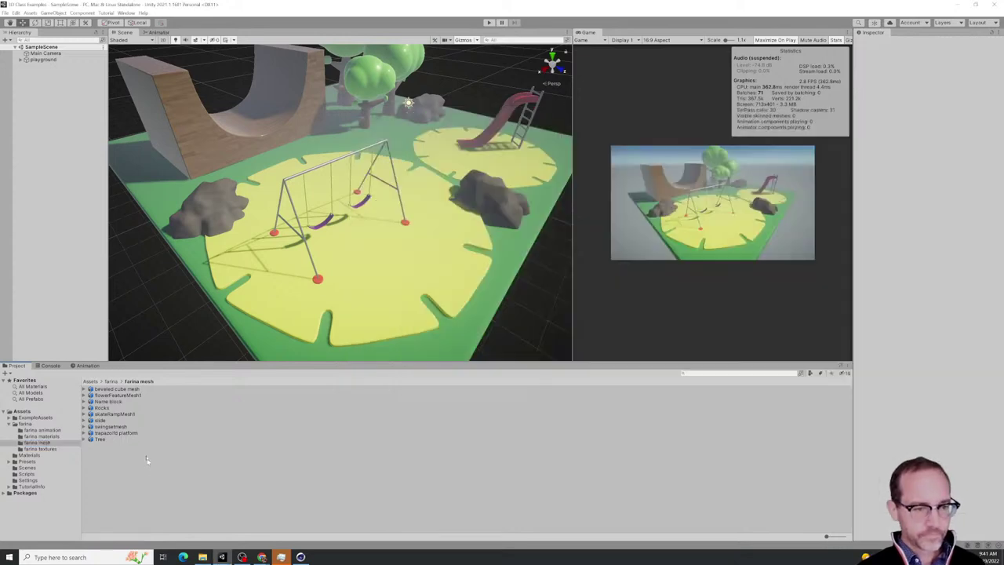
Place the Name block model in the scene over the playground's yellow area and expand it in the hierarchy
left_click(119, 401)
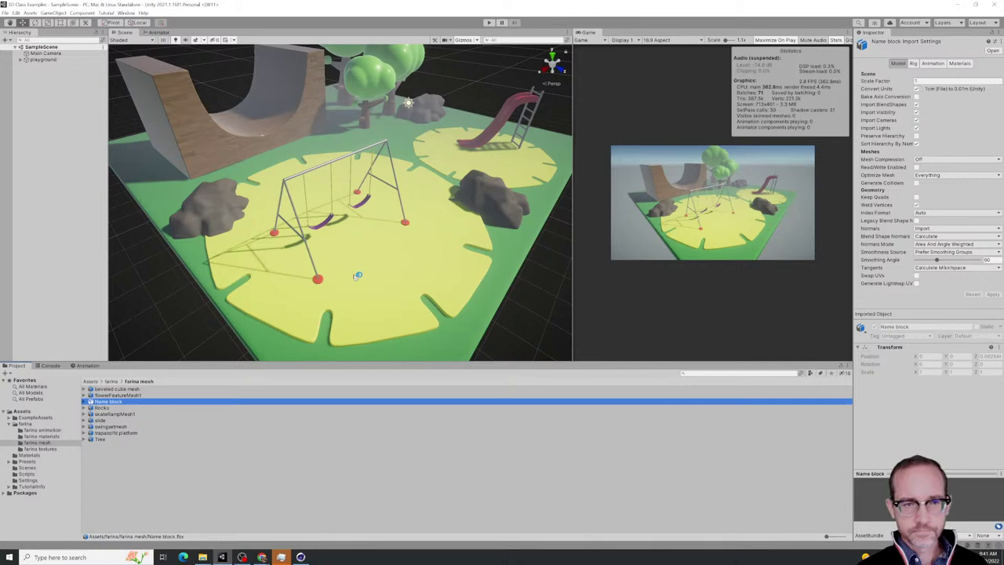
left_click_drag(358, 276, 375, 202)
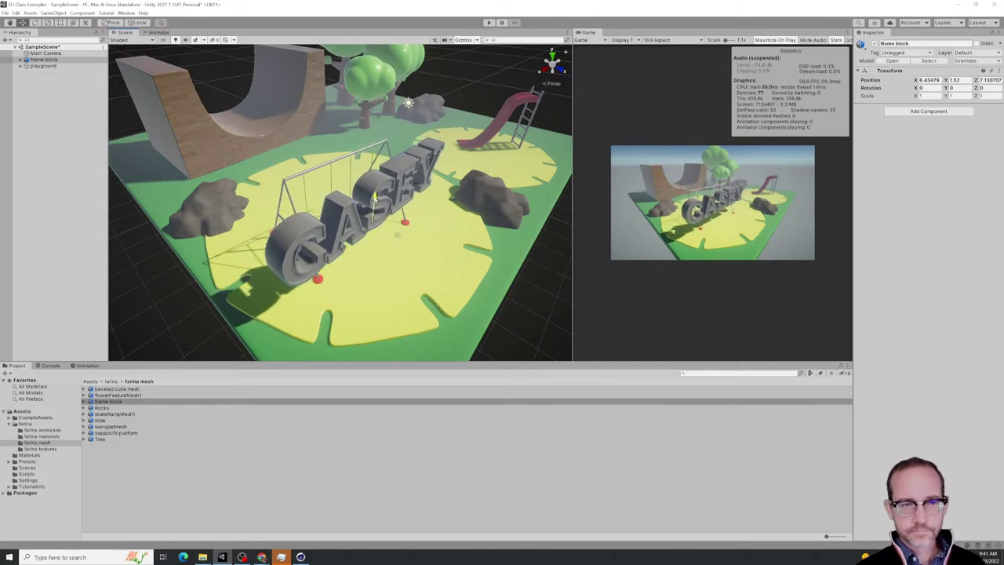
left_click(21, 59)
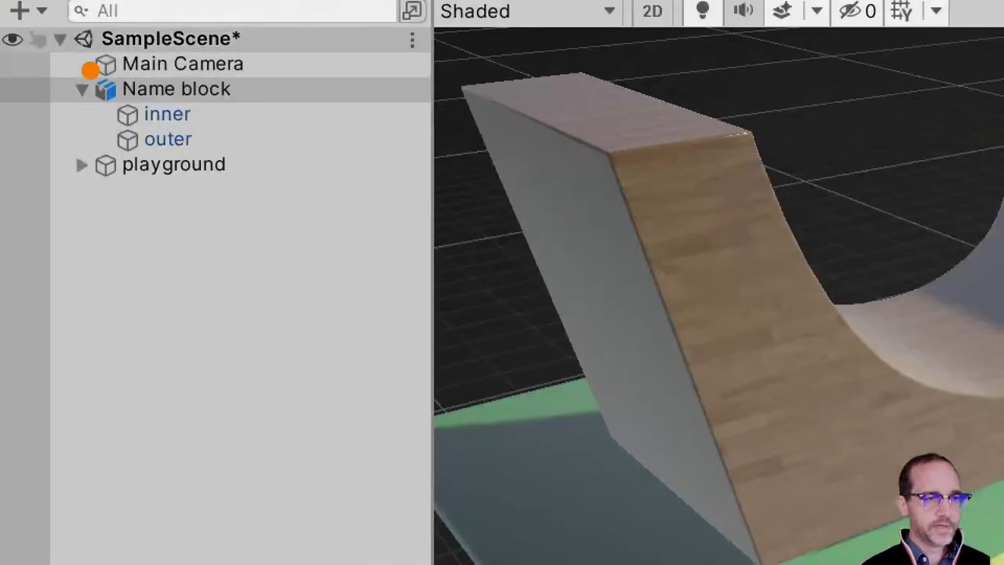
left_click_drag(85, 100, 110, 97)
left_click_drag(196, 158, 289, 144)
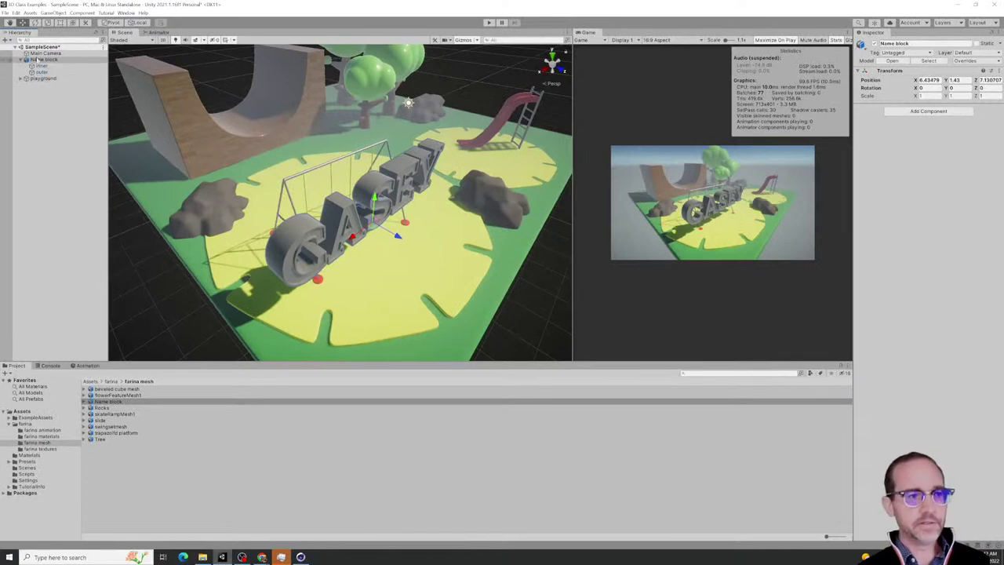
Examine the Name block's inner and outer meshes by selecting each one in the hierarchy
left_click(40, 72)
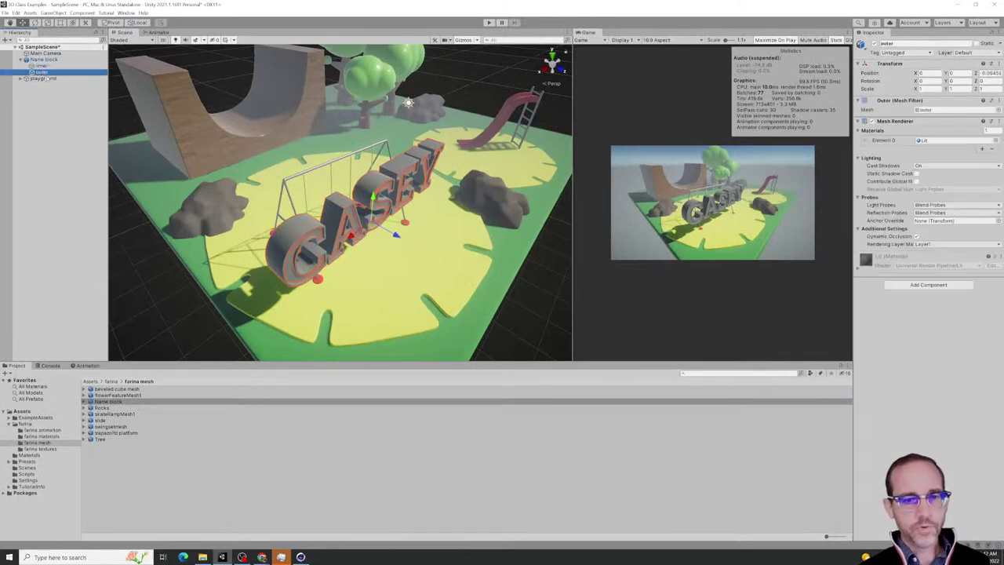
left_click(38, 60)
left_click_drag(306, 193, 288, 184, "alt")
left_click(39, 65)
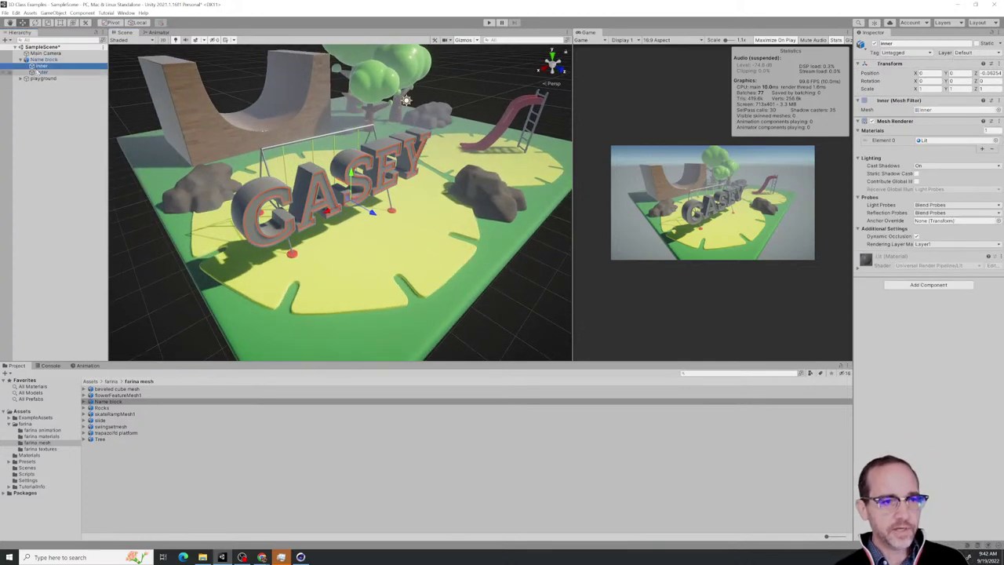
left_click(40, 72)
Apply a green material from farina materials to the inner mesh and shinyPurple to the outer mesh
left_click(41, 436)
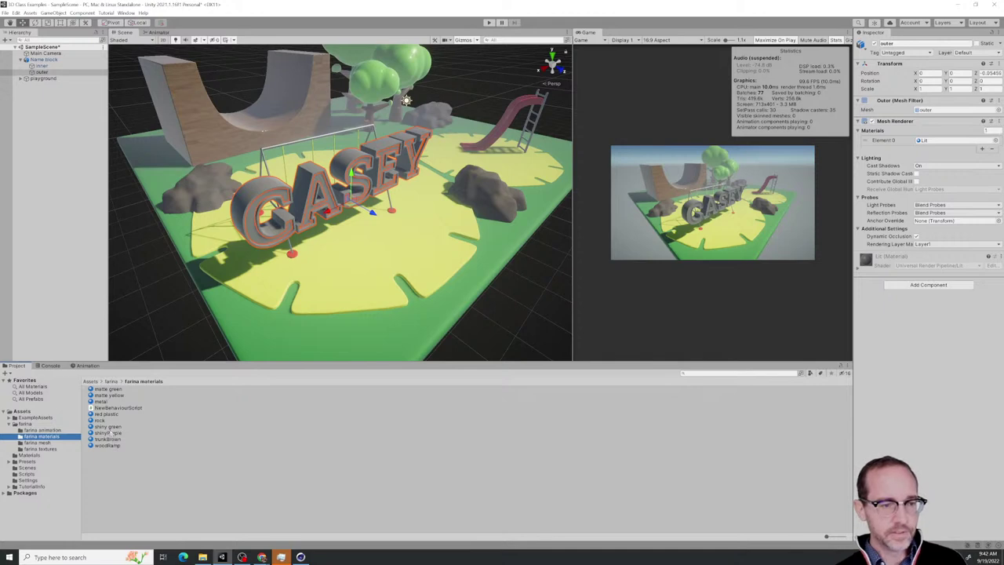
left_click(43, 72)
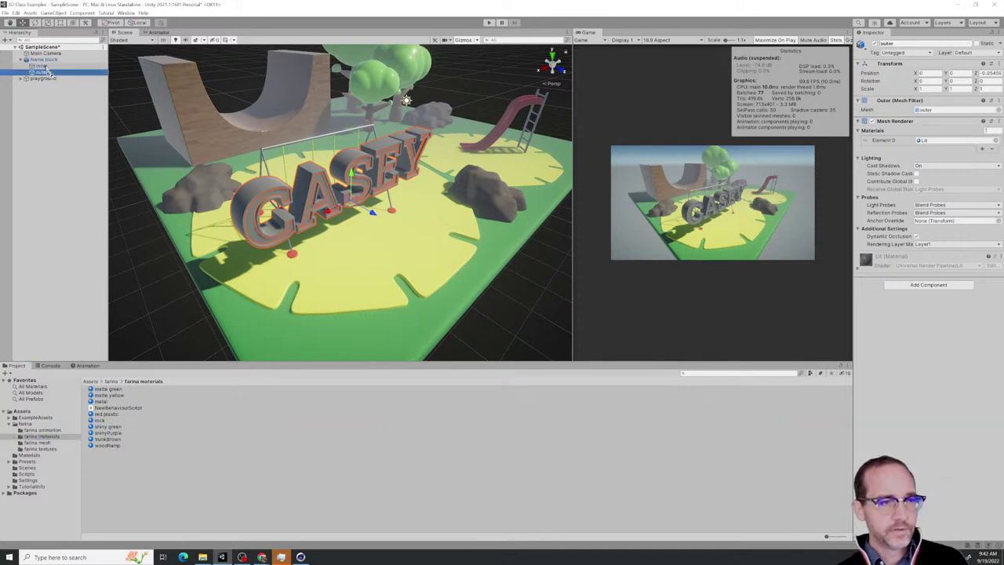
left_click_drag(45, 64, 44, 66)
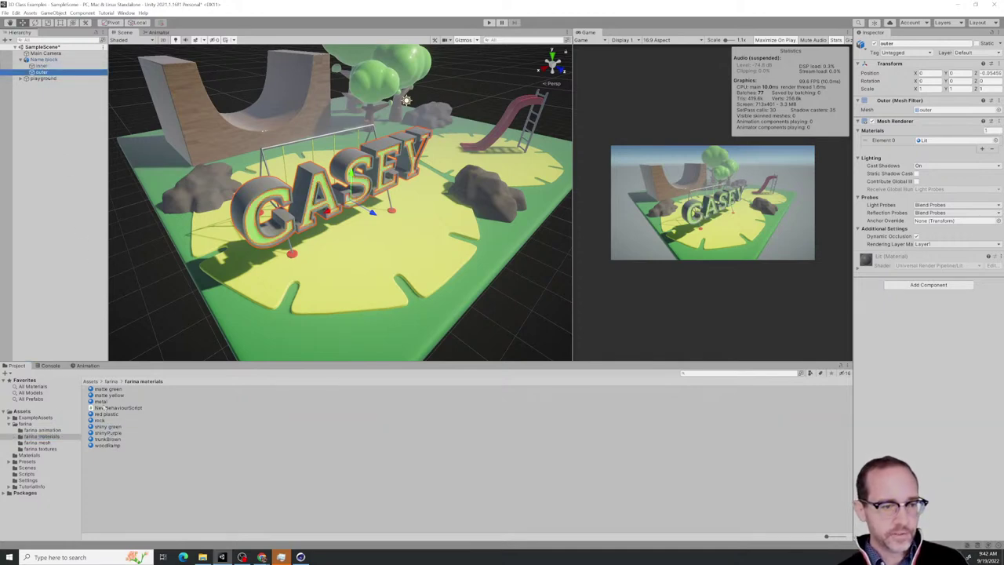
left_click(108, 433)
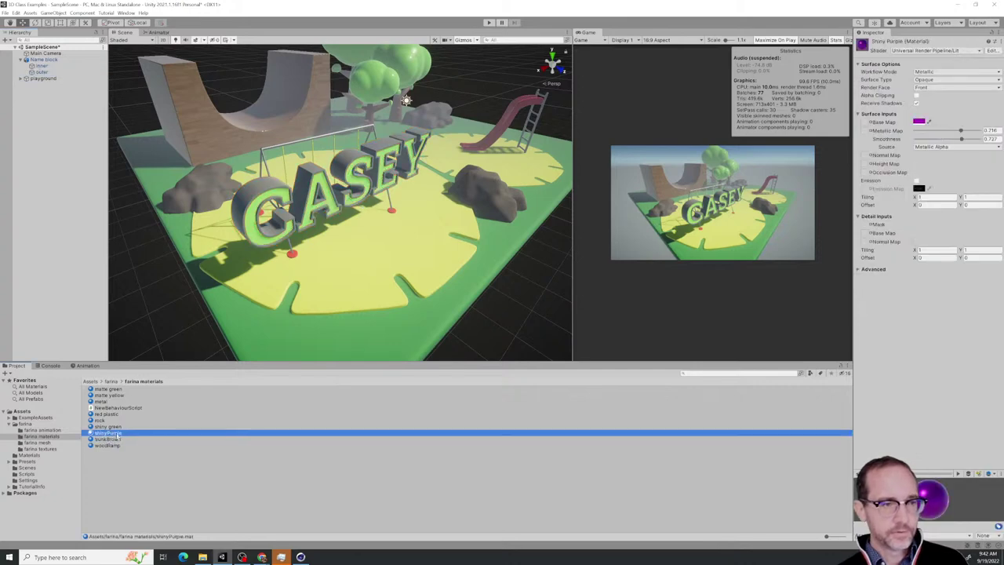
left_click_drag(110, 434, 43, 72)
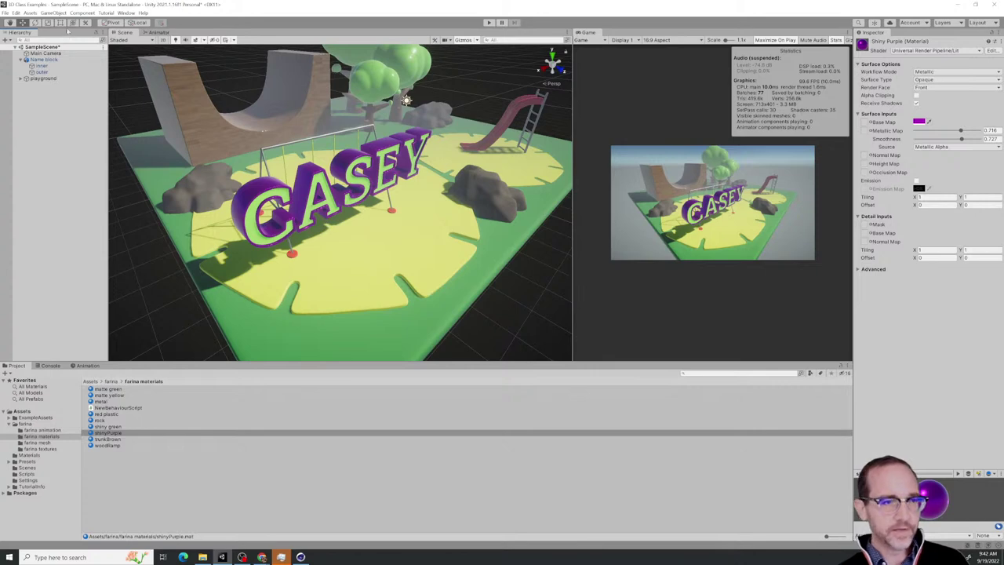
Move the Name block behind the swing set to about X 3.67, Y 0.41, Z 2.82 and rotate it about 26.8° around Y
left_click(339, 210)
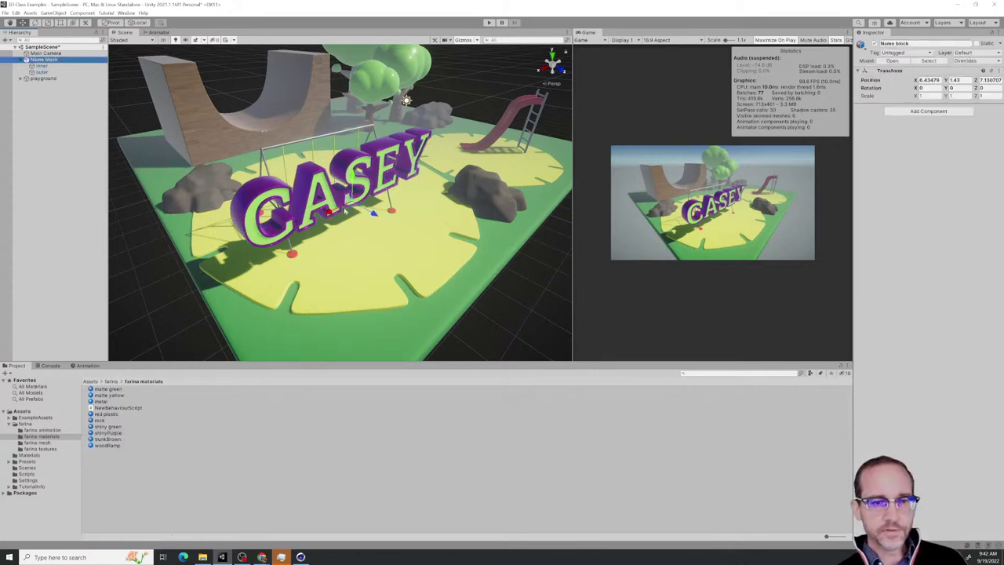
left_click_drag(345, 211, 298, 156)
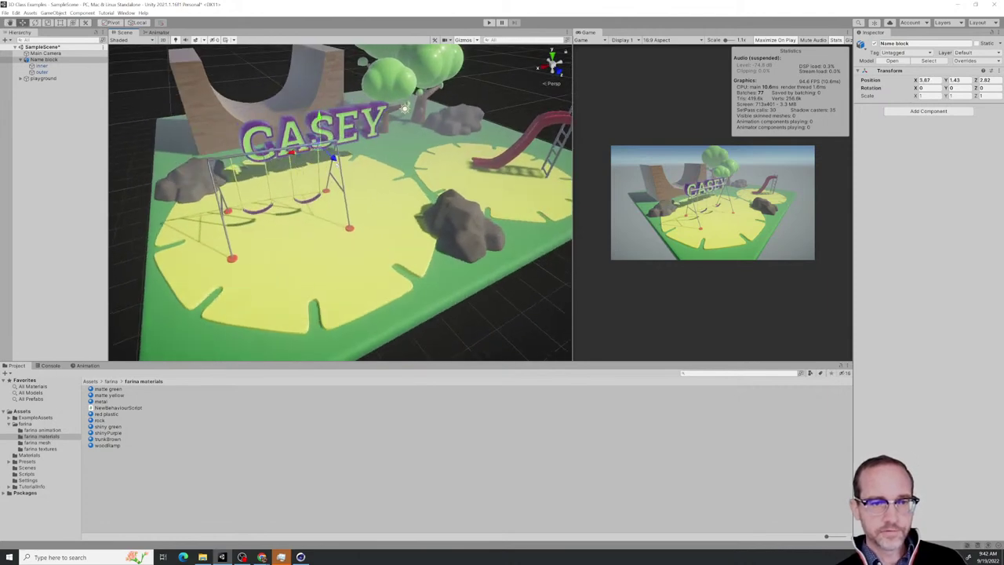
key("r")
key("e")
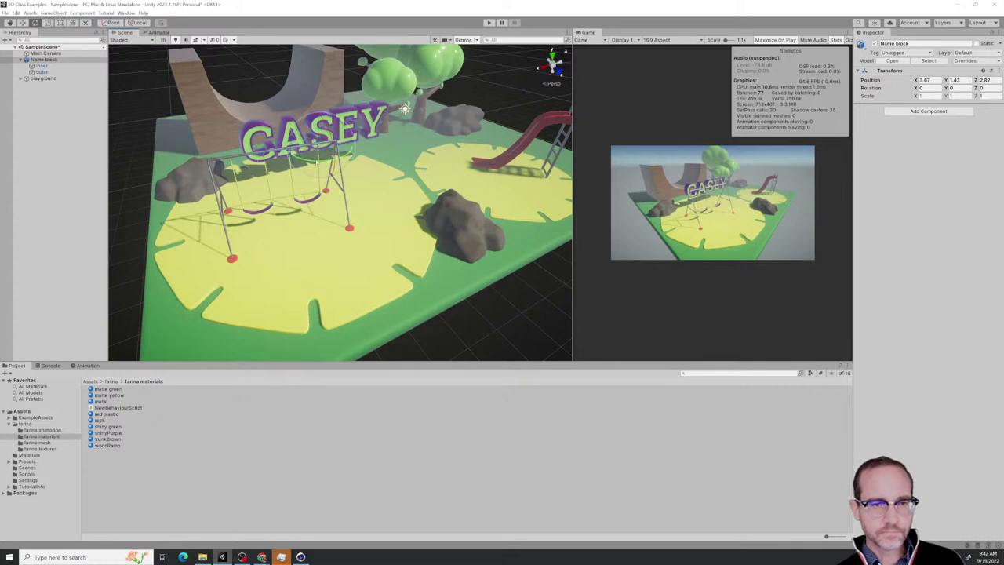
left_click_drag(316, 161, 319, 138)
key("w")
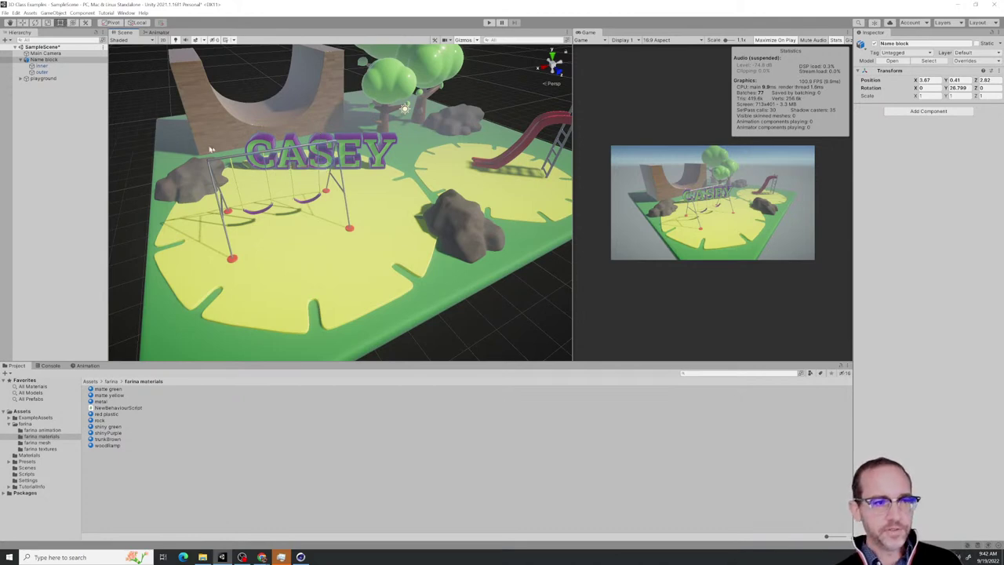
Scale the Name block uniformly to about 1.96 and adjust its placement behind the swing set
key("r")
left_click_drag(320, 167, 363, 167)
left_click_drag(328, 204, 362, 188, "alt")
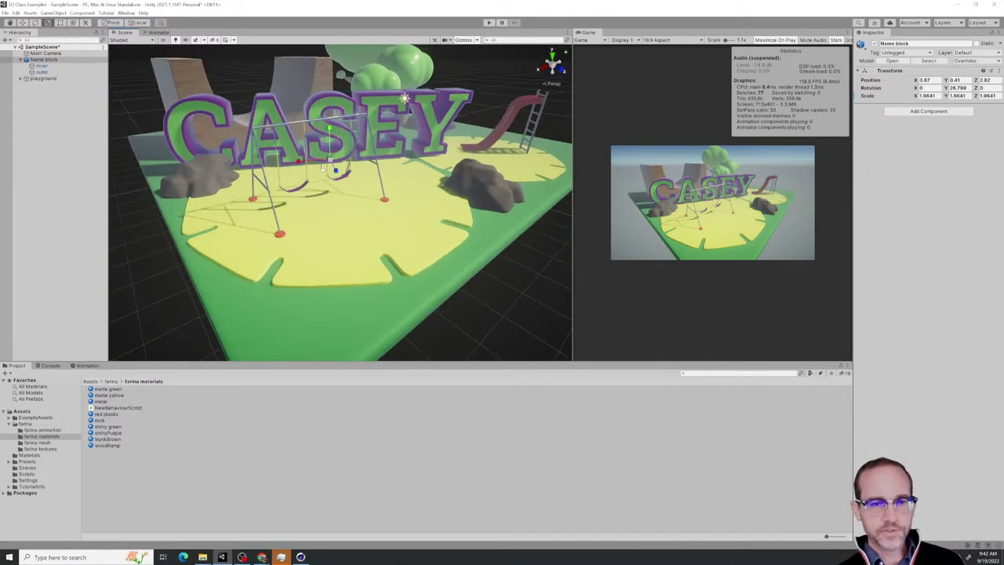
key("e")
key("w")
left_click_drag(330, 145, 323, 175)
Inspect the coloured lettering among the playground objects up close and from several angles
left_click_drag(405, 102, 332, 245, "alt")
left_click(222, 234)
scroll(332, 245, "up", 5)
scroll(314, 172, "down", 2)
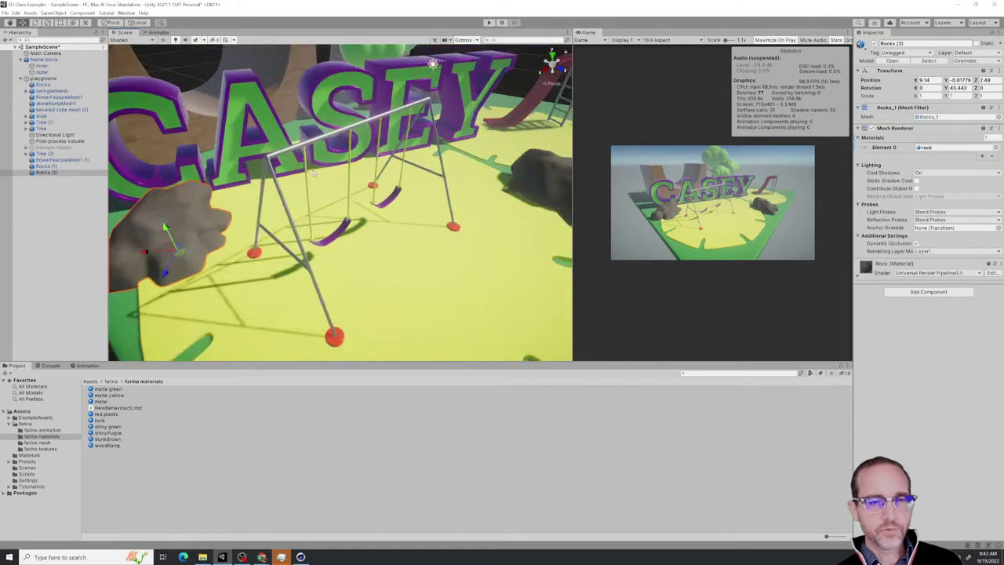
scroll(313, 173, "down", 8)
middle_click_drag(313, 173, 313, 213)
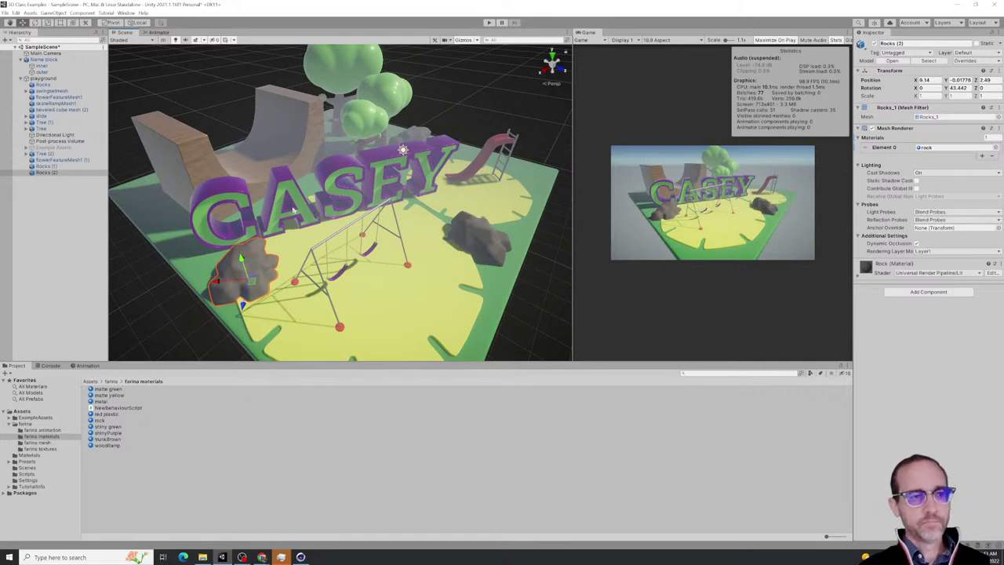
left_click_drag(314, 216, 291, 209, "alt")
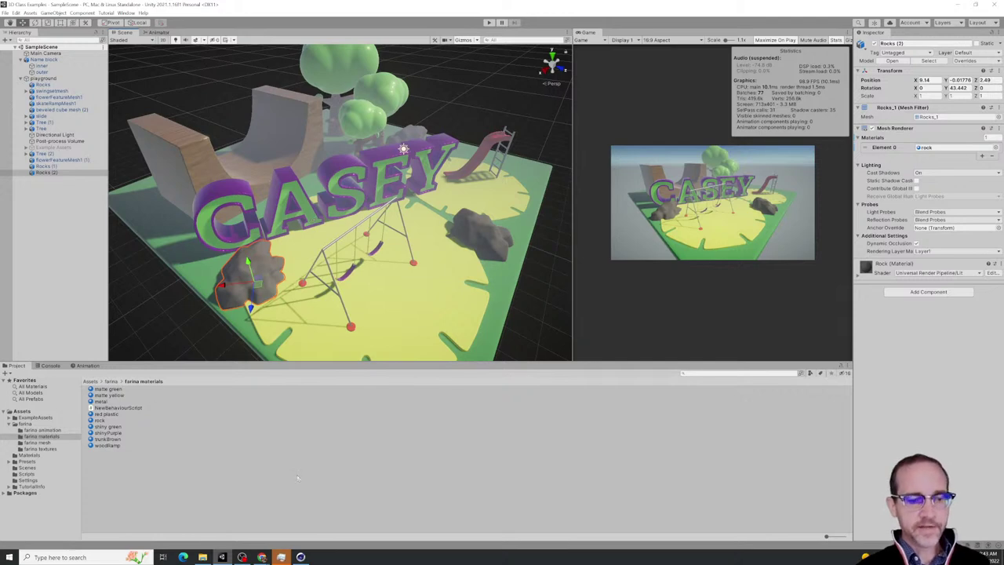
Switch to the ART200 Miro board and highlight the "materials, animation" line in the export protocol notes
mouse_move(261, 557)
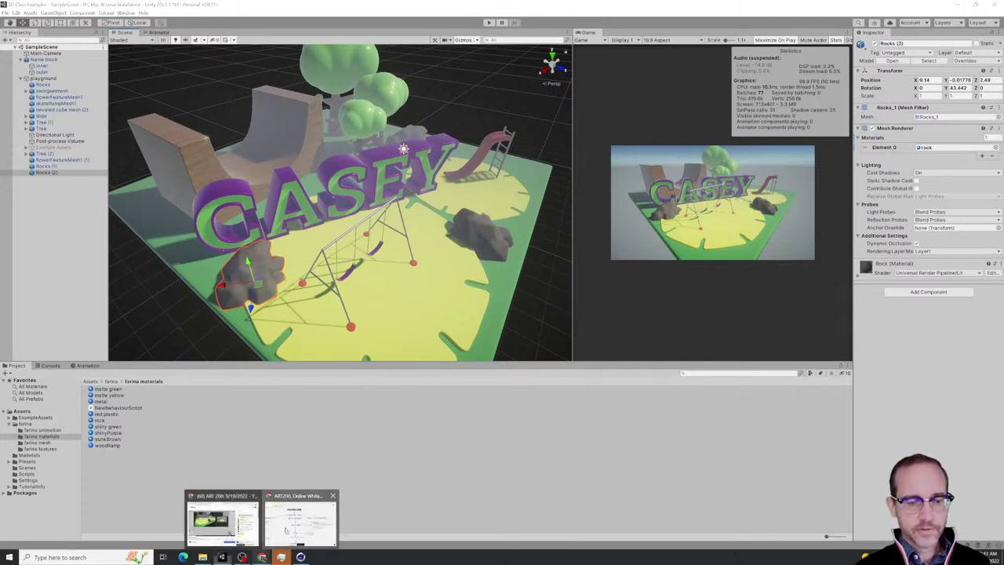
left_click(287, 530)
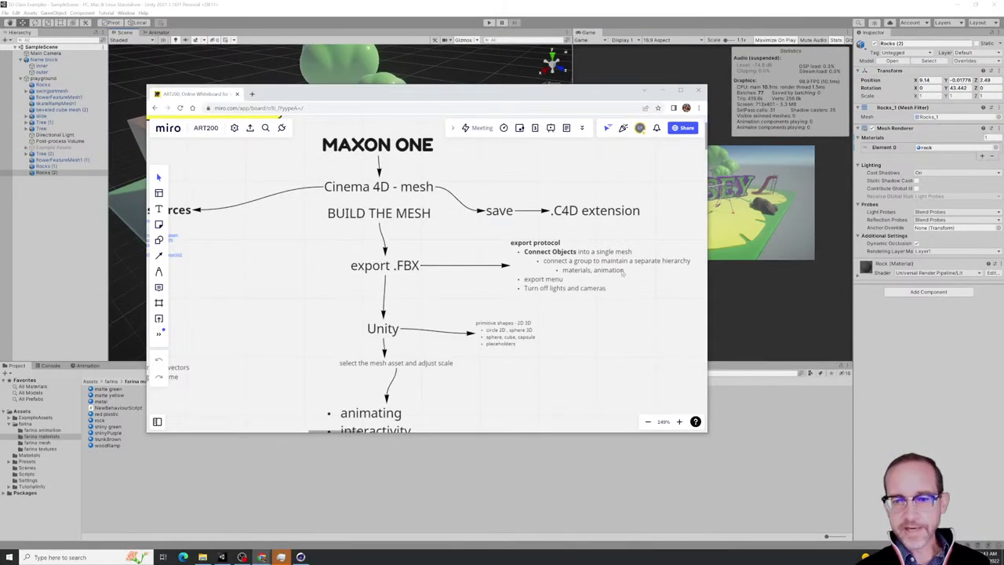
double_click(623, 270)
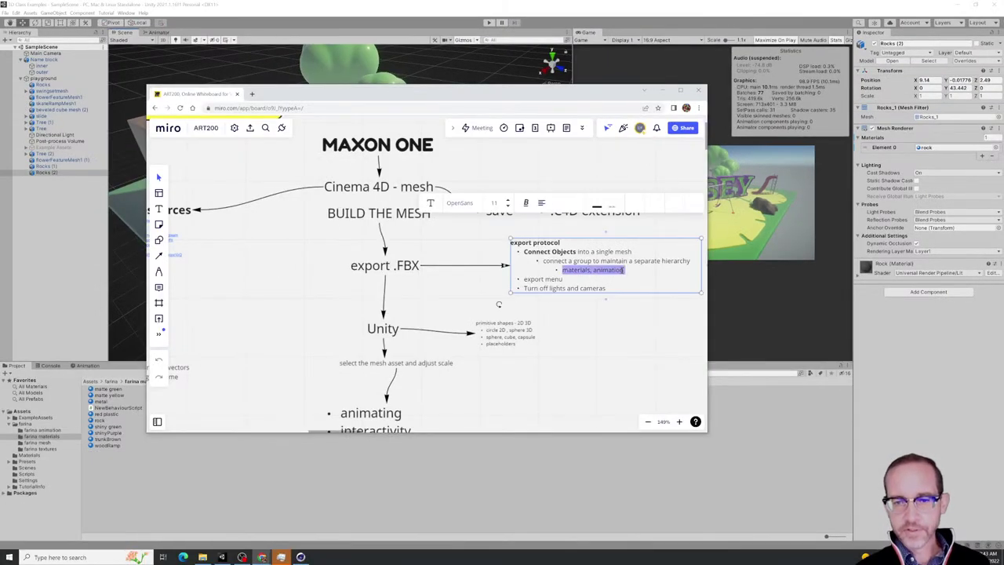
Add a top-level bullet reading "Use Geometry Axis node" below "materials, animation" in the export protocol notes
left_click(627, 269)
key("Return")
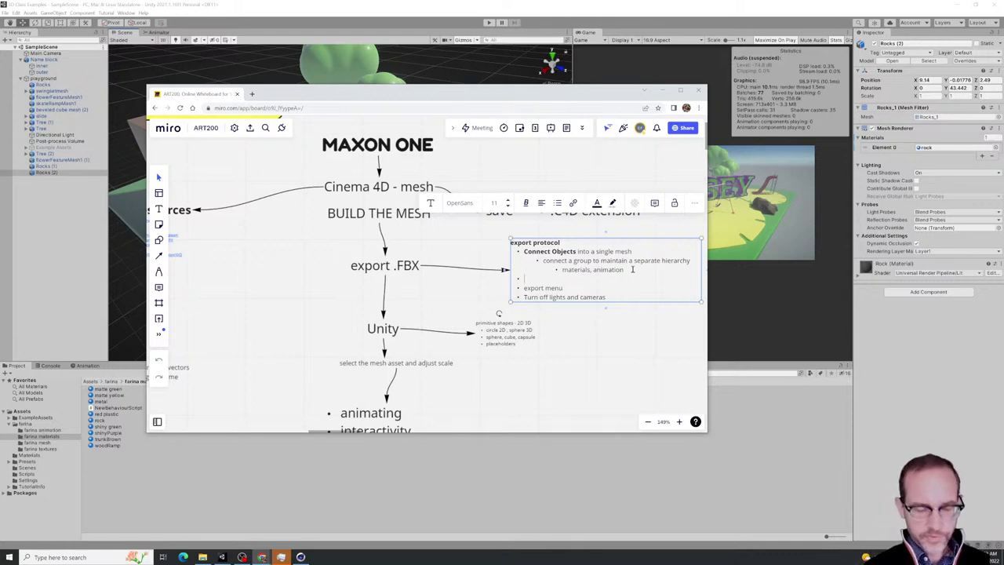
type("Use Ge")
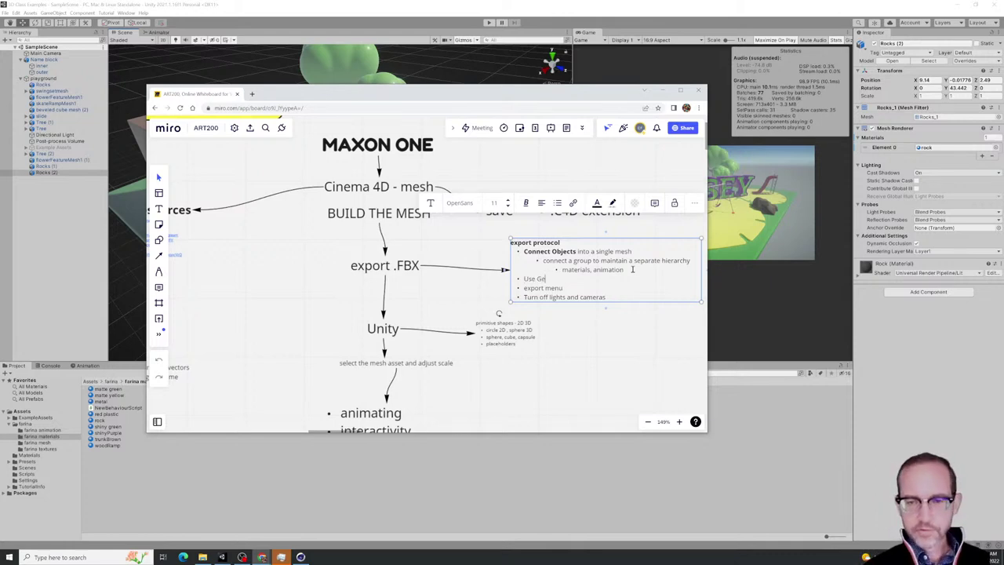
type("ometry")
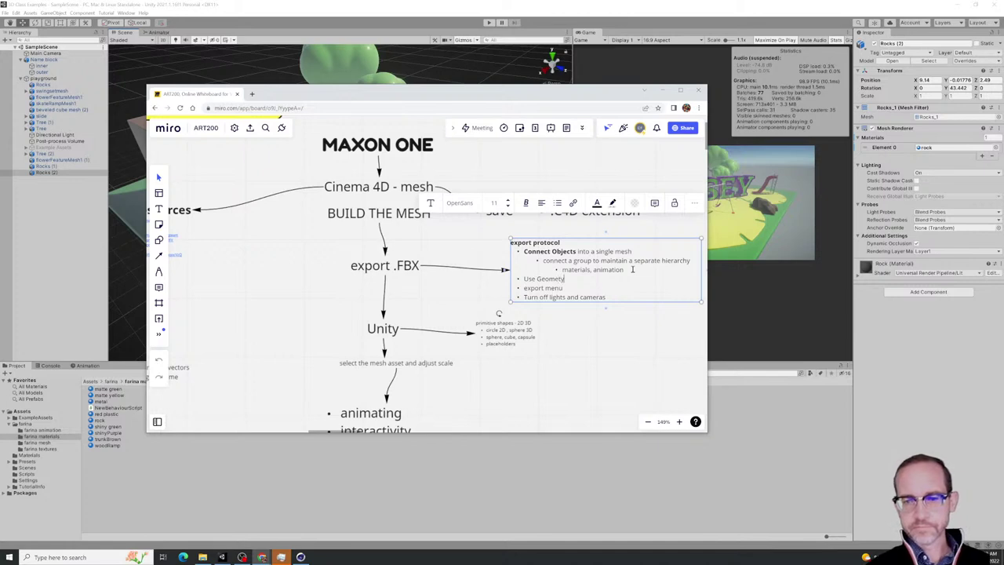
key("BackSpace")
type("ry S")
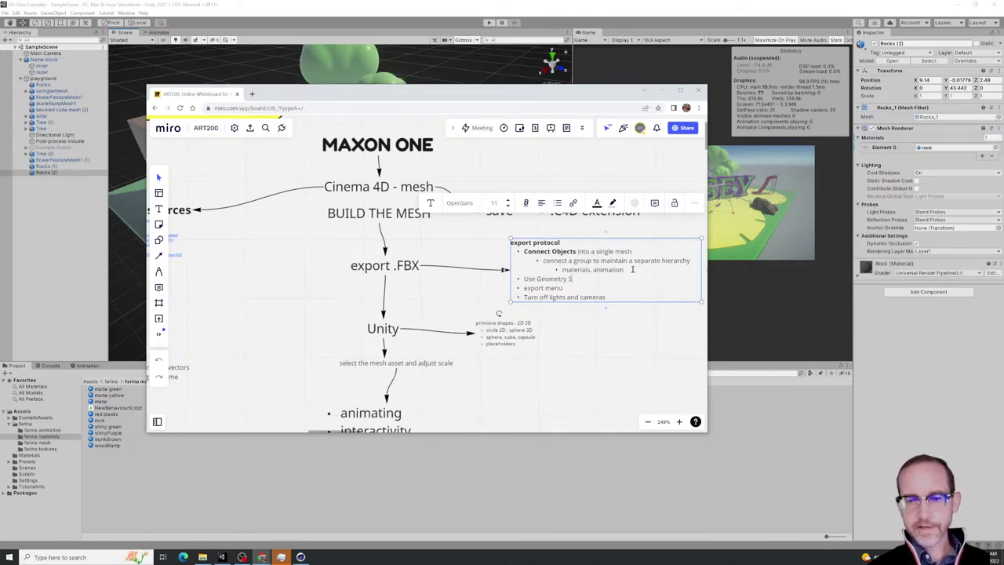
key("BackSpace")
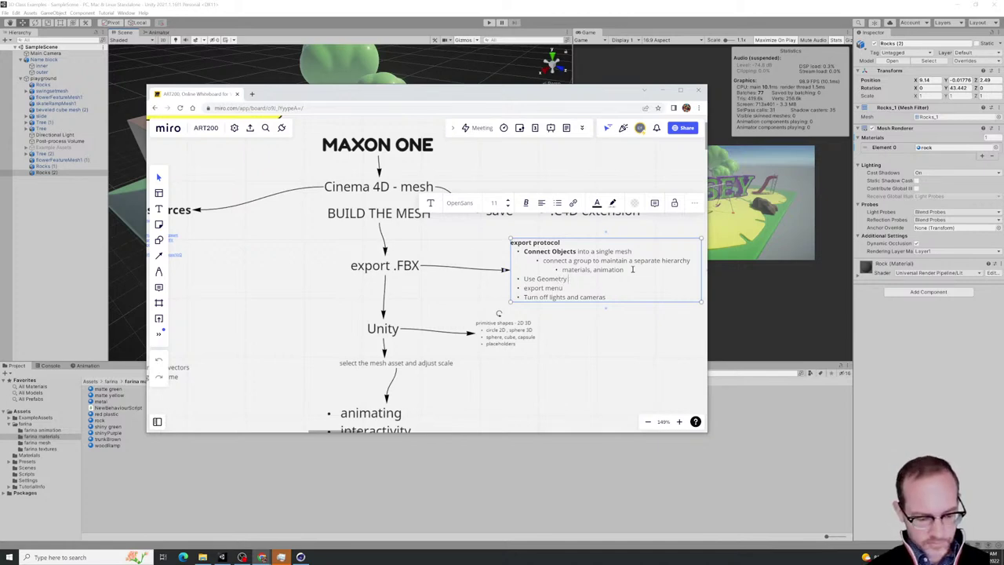
type("AZ")
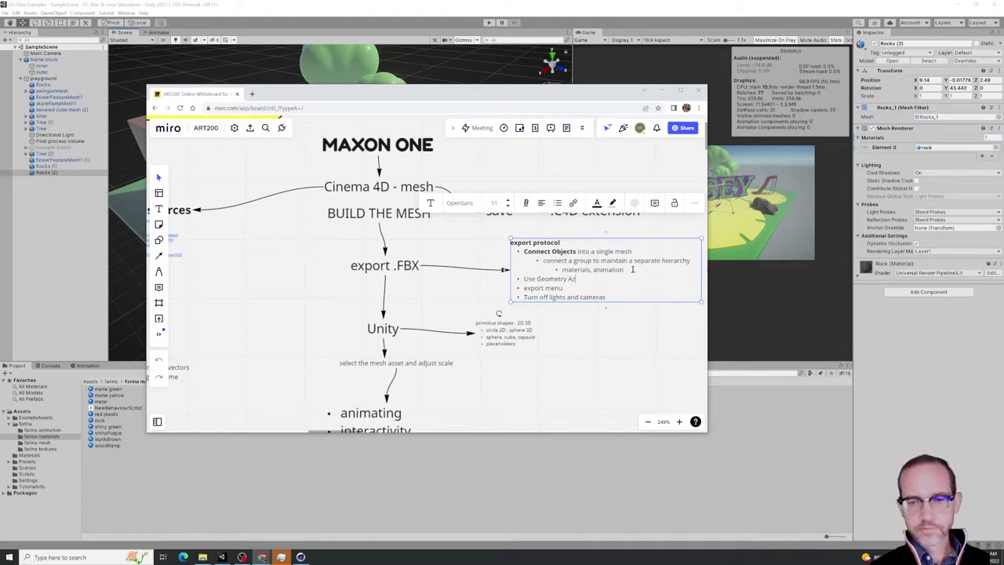
key("BackSpace")
type("xi")
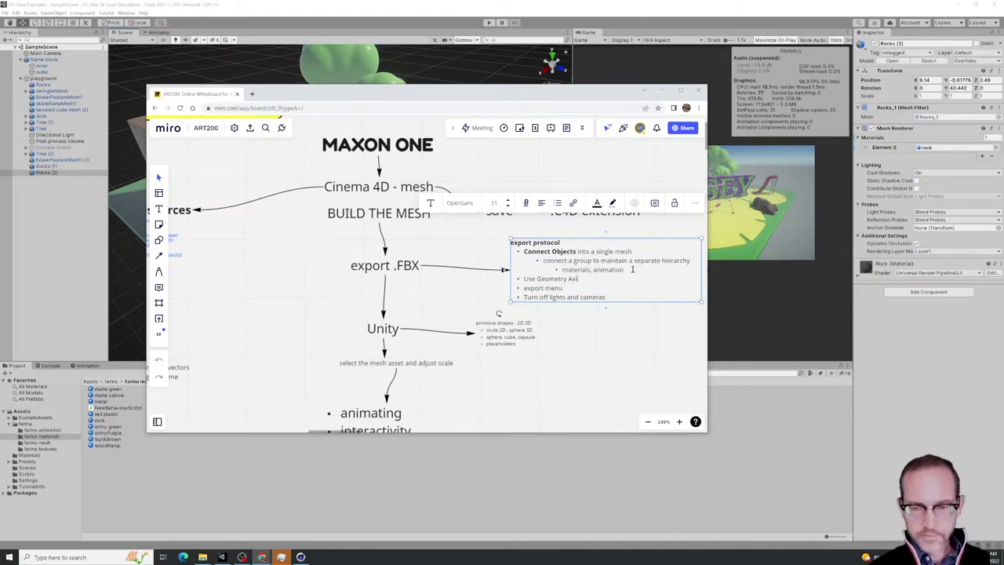
type("s")
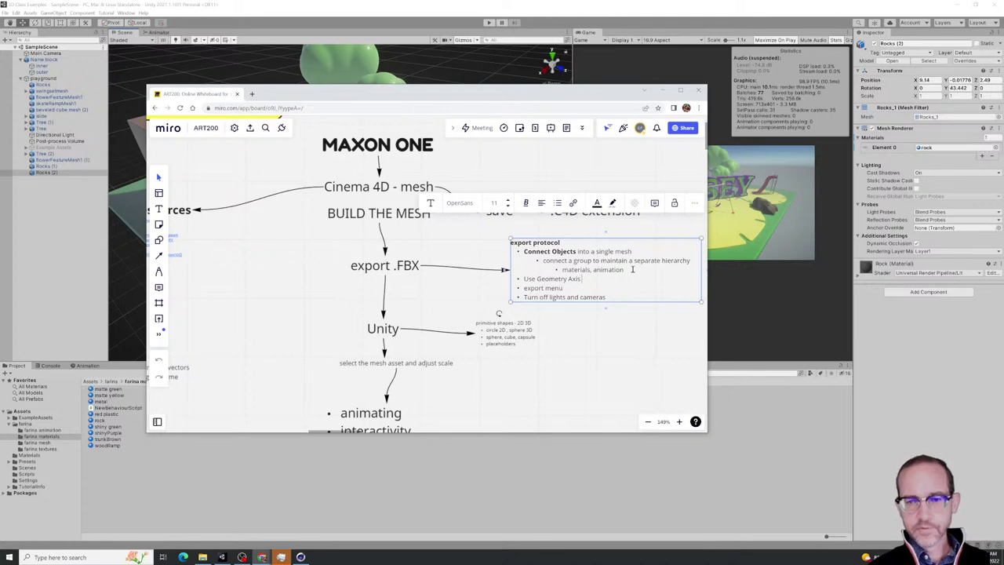
type(" node (")
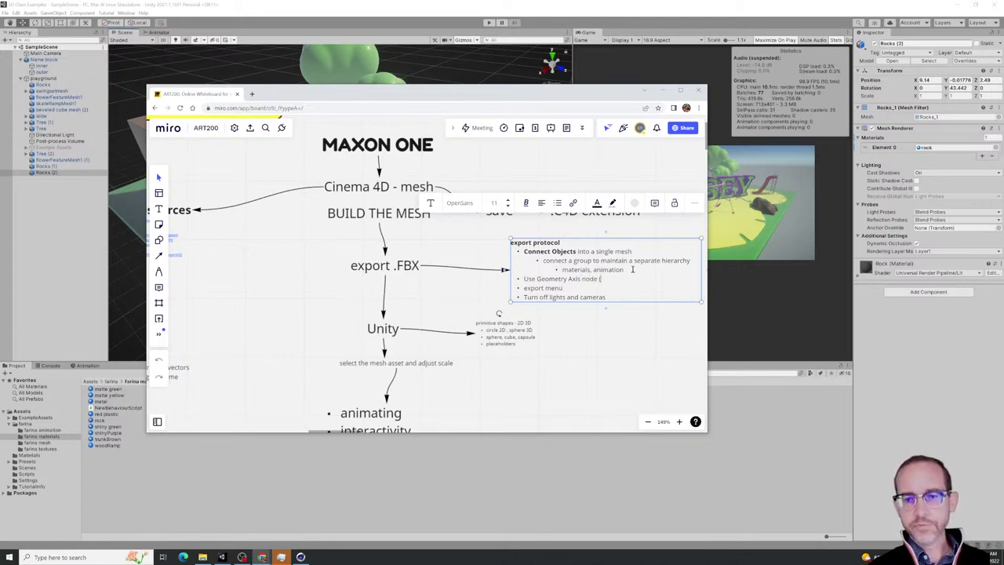
Complete the Geometry Axis bullet with the parenthetical note "(asset browser, search for "axis")"
type("asset")
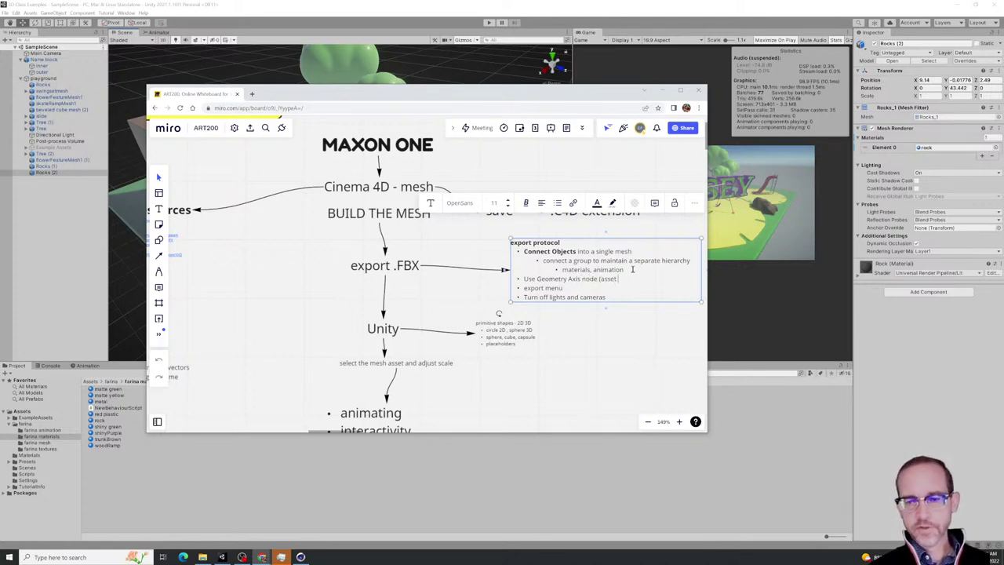
type(" browser")
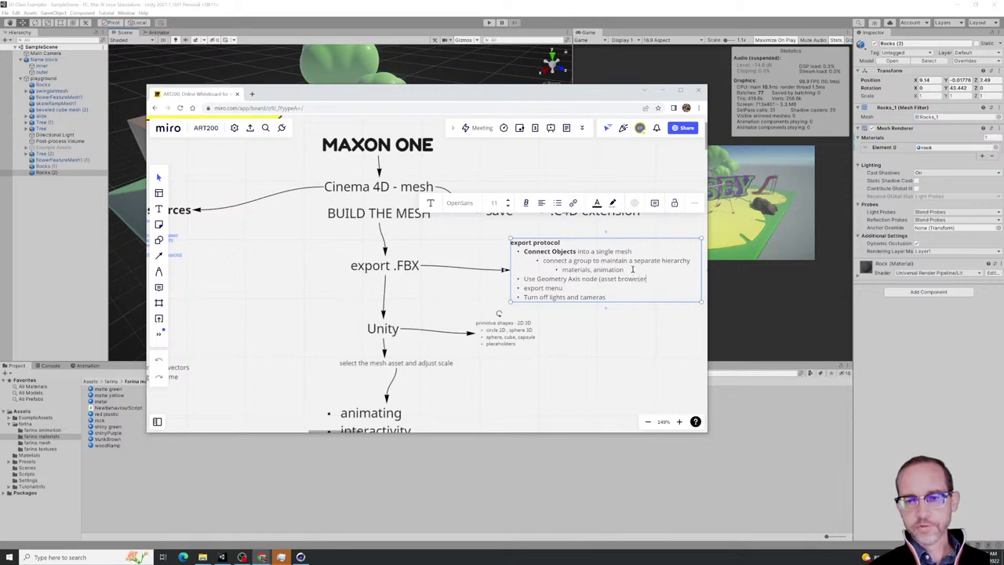
key("BackSpace")
key("BackSpace")
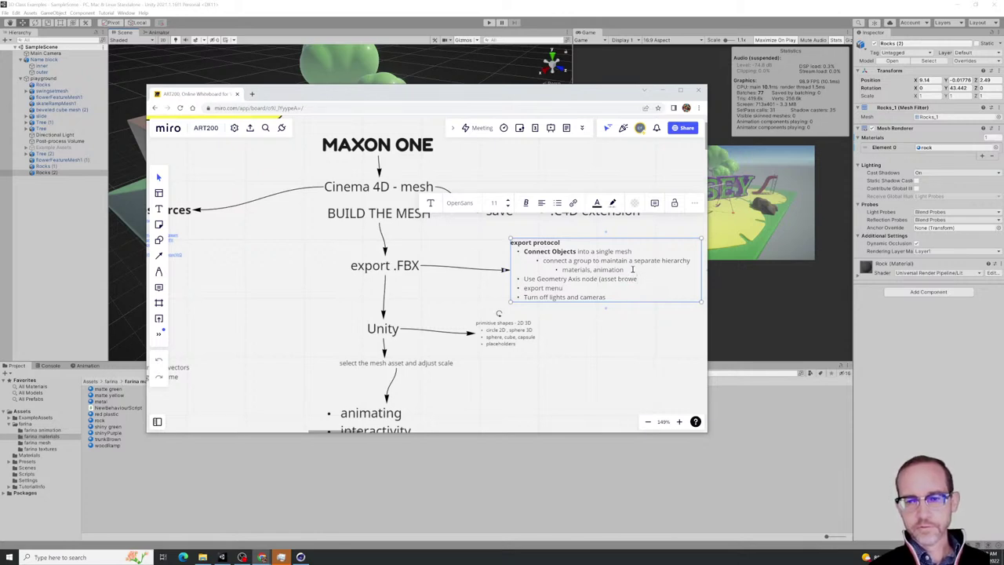
type("r, s")
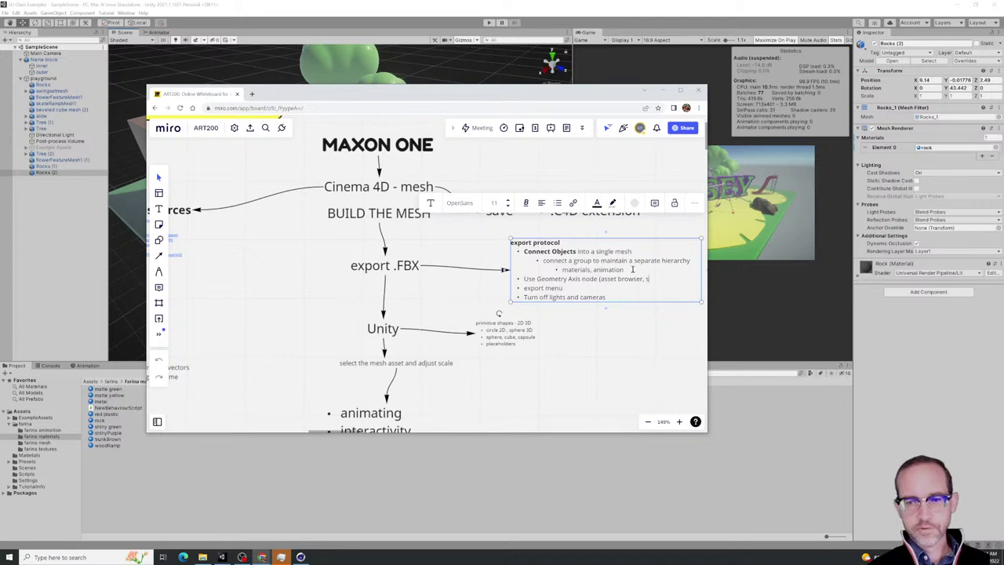
type("earch for")
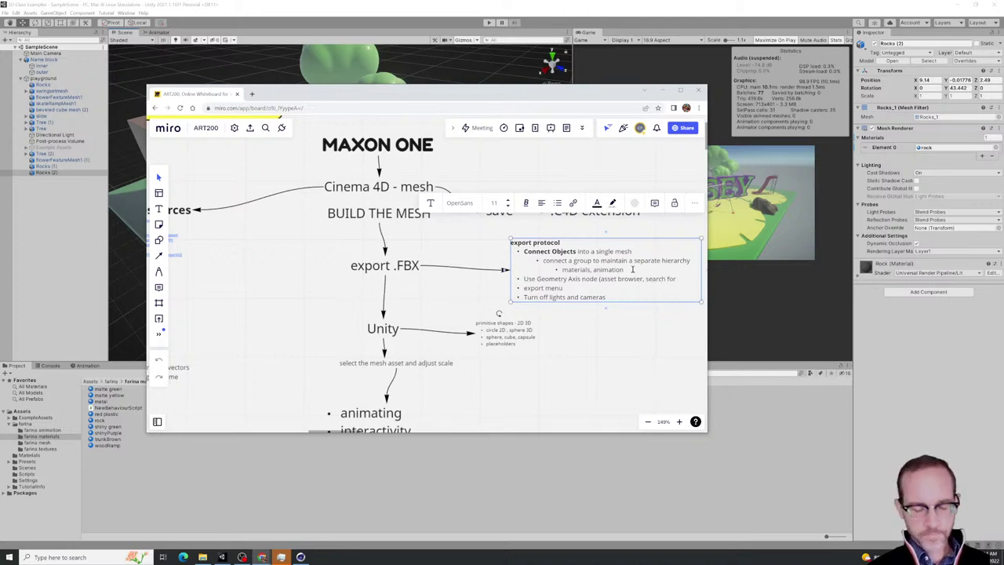
type(" ax")
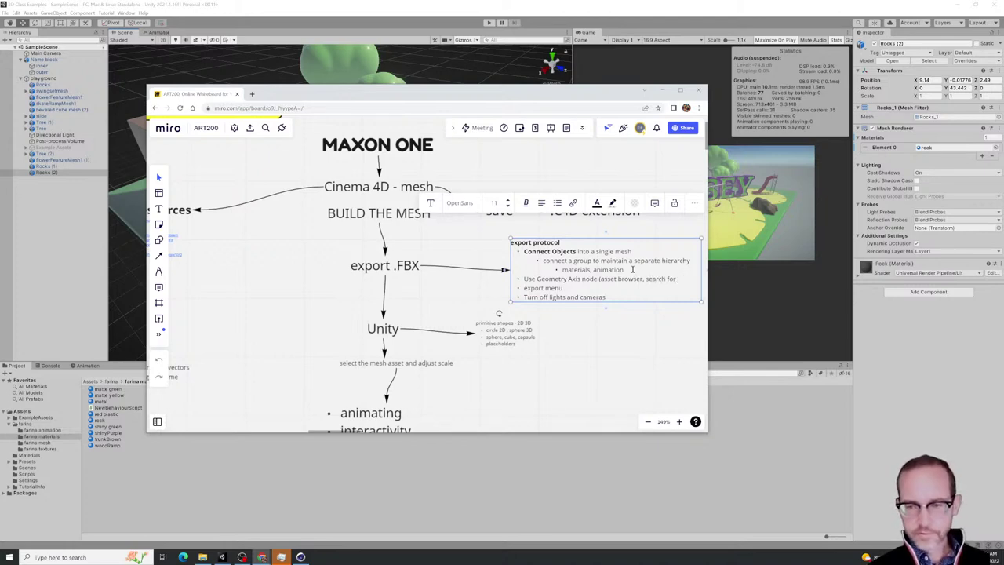
type("axis\"")
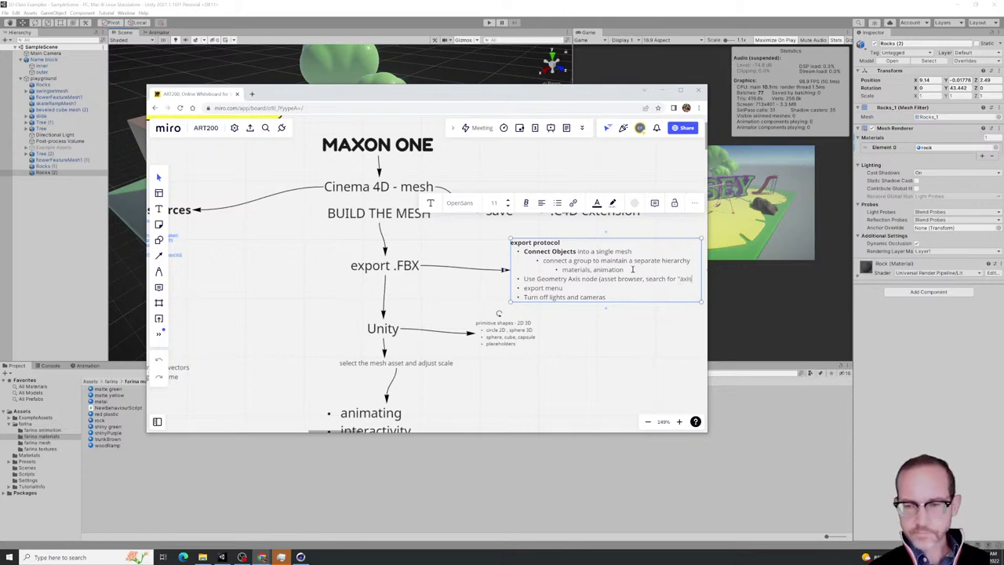
type(")")
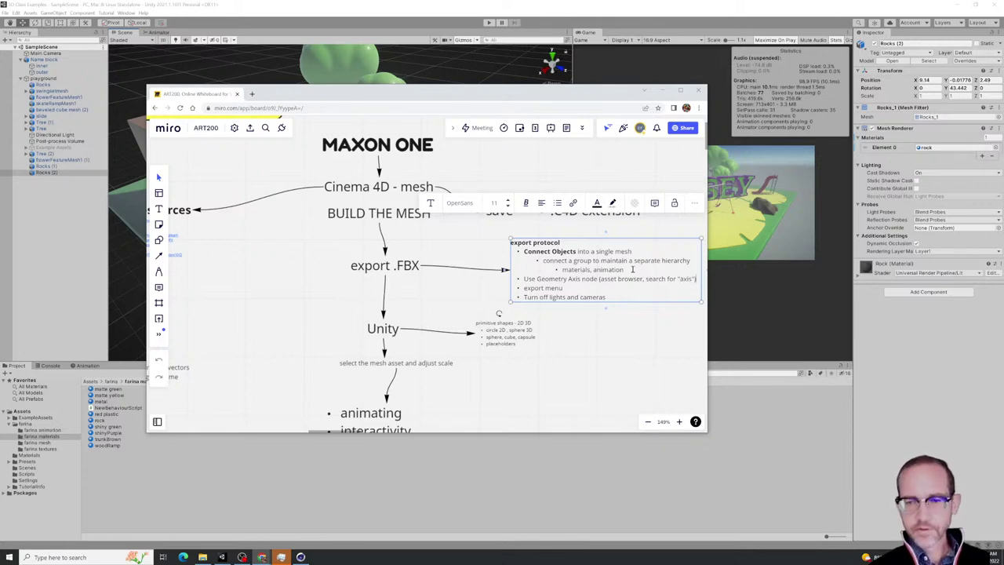
Add an indented sub-bullet under the Geometry Axis line reading "settings for objects that sit on the floor"
key("Return")
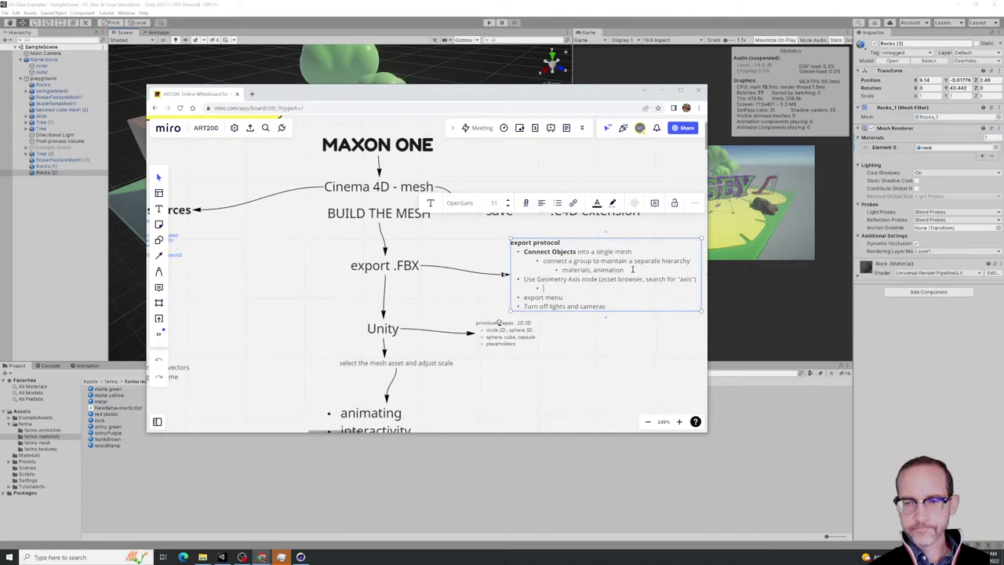
type("se")
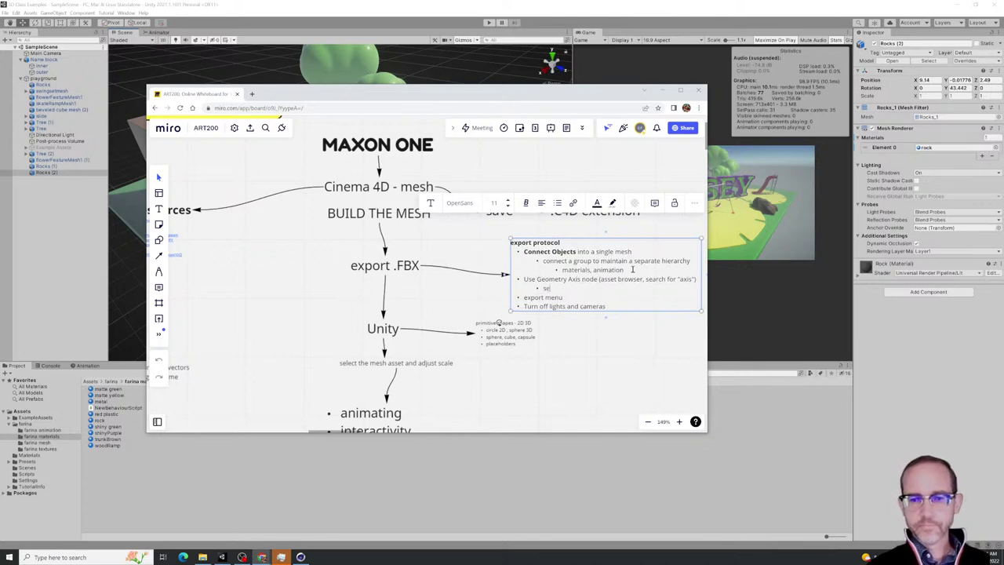
type("ttin")
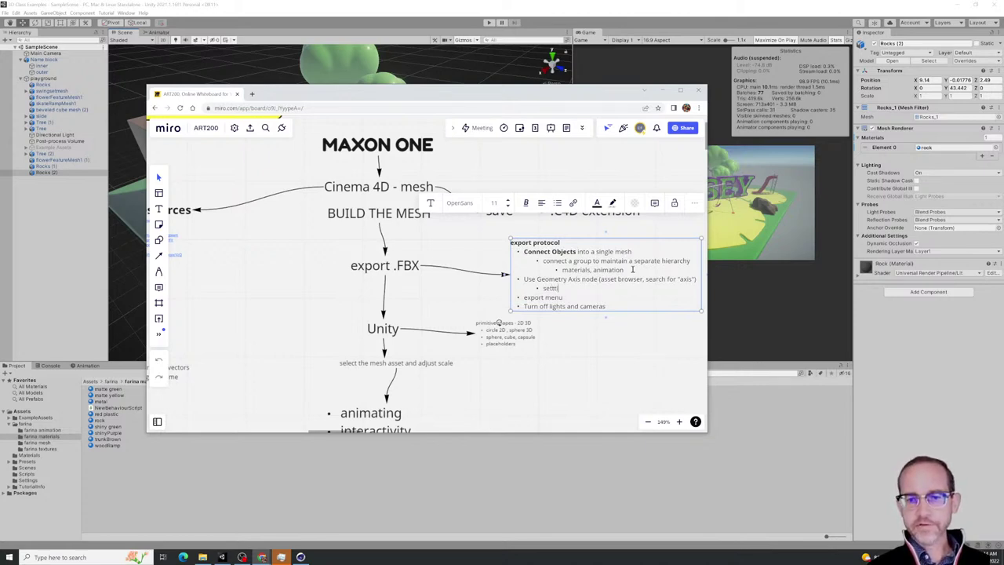
type("gs for ob")
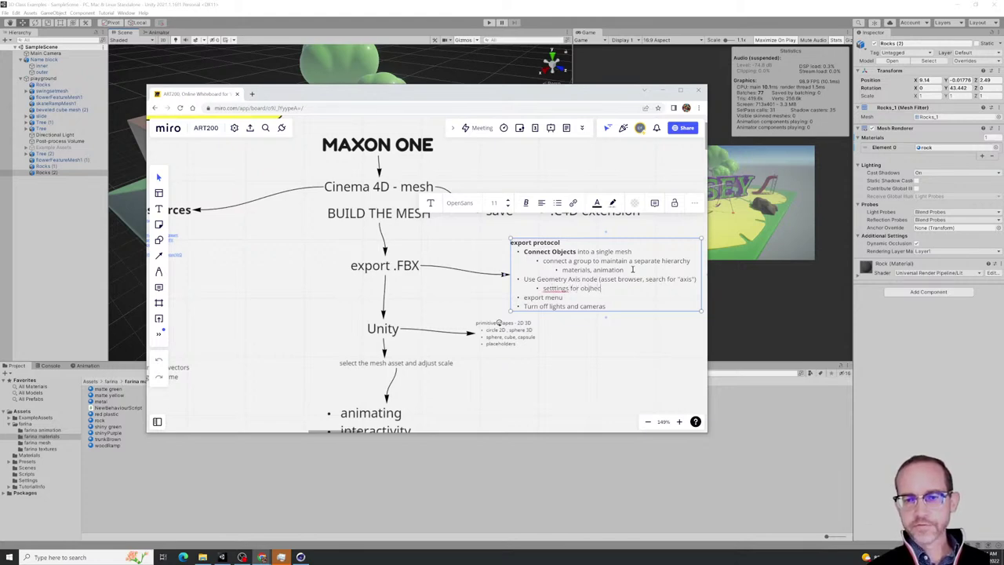
type("je")
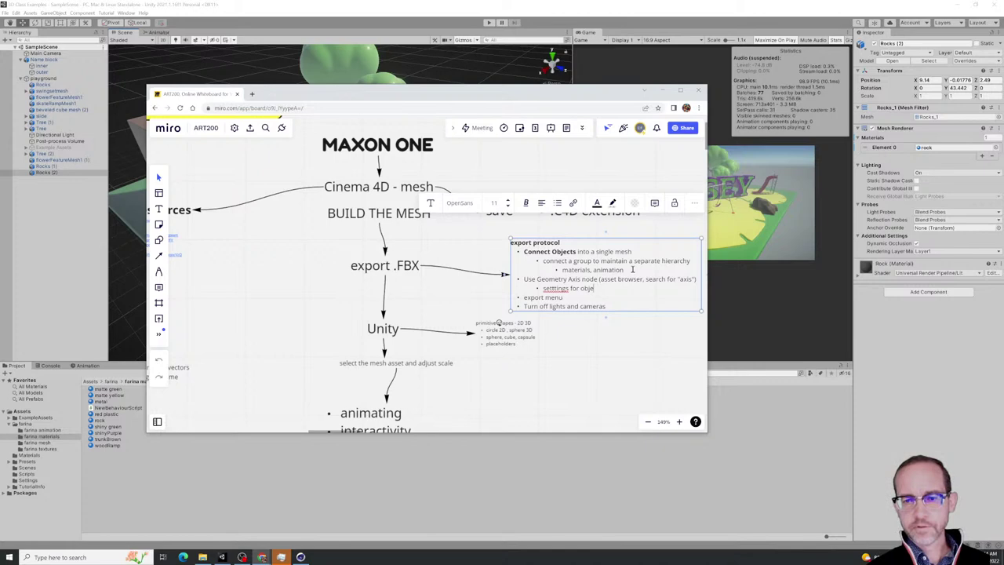
type("cts hat sit o")
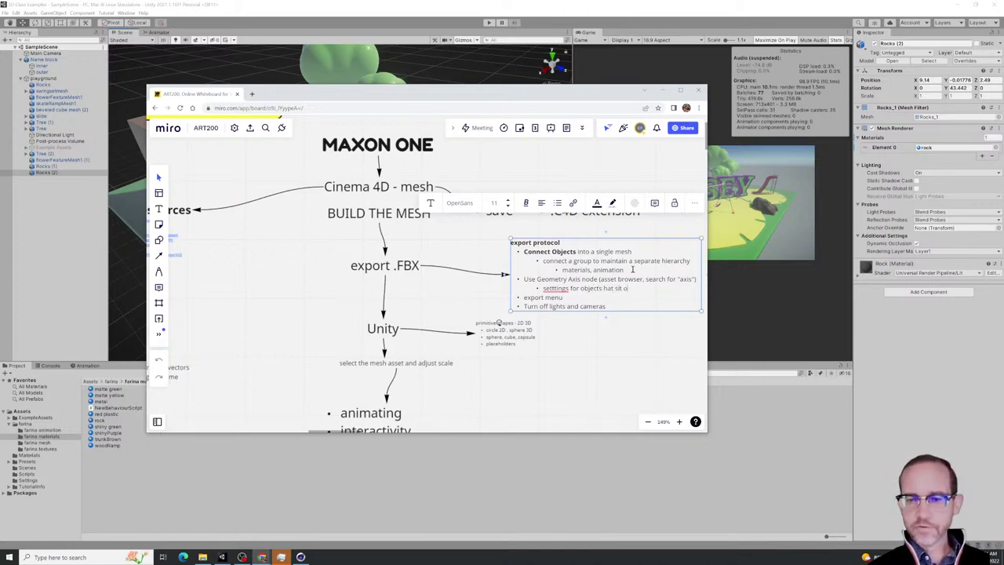
type("n")
key("BackSpace")
key("BackSpace")
type("t")
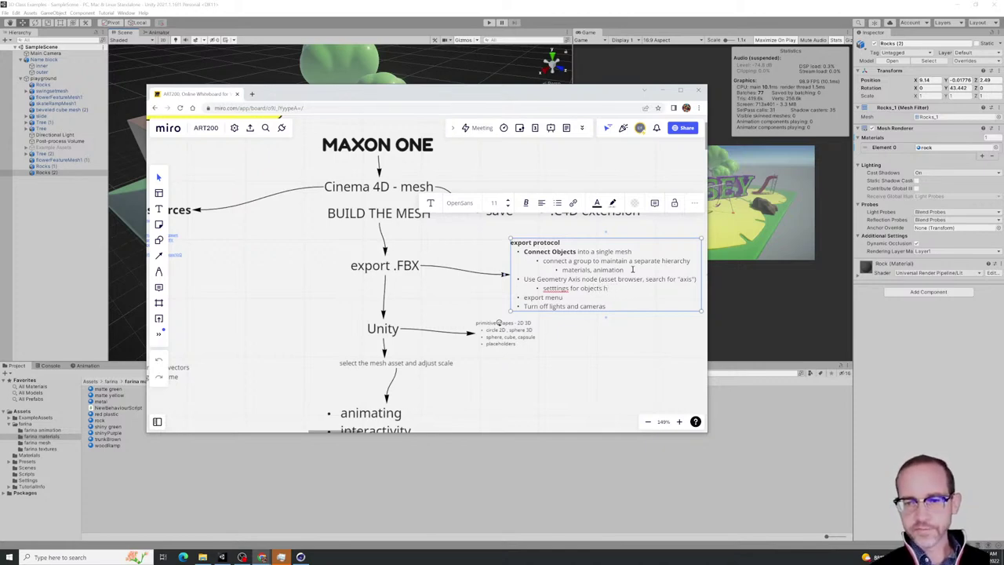
type("hat sit")
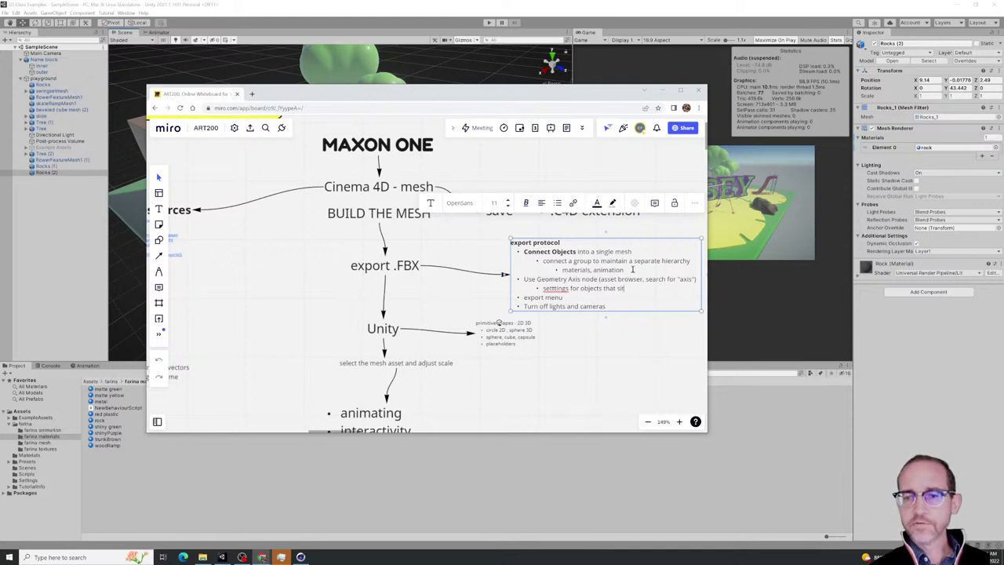
type(" on the floo")
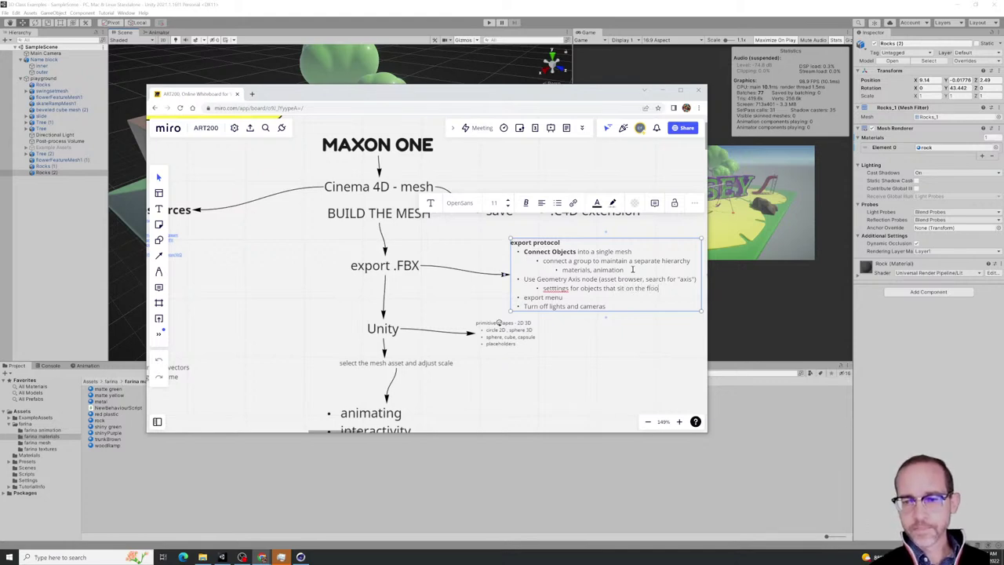
type("r")
List the axis values one level deeper under the floor-object settings as three bullets: "x = 0%", "Y = 100%" and "Z = 0%"
key("Return")
key("Tab")
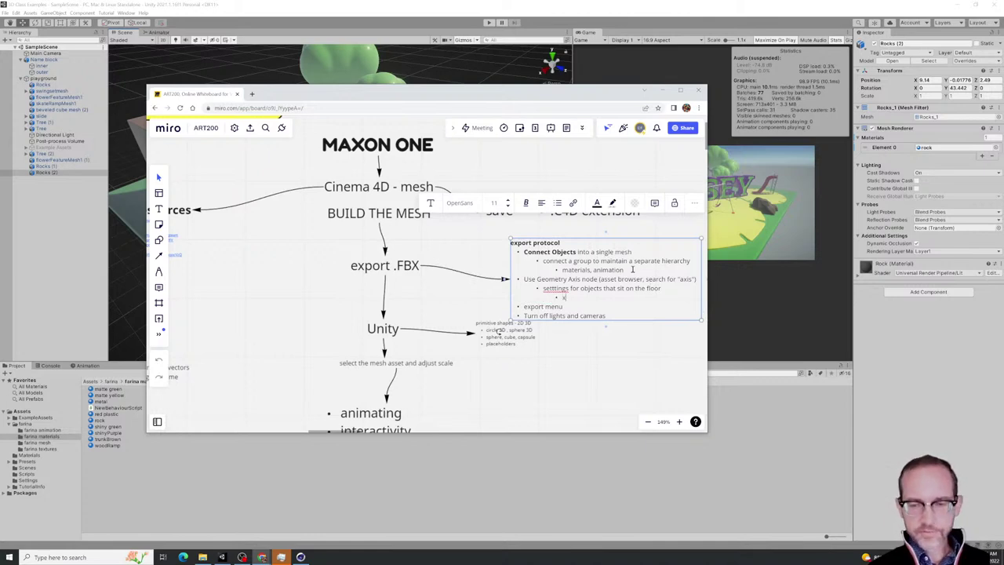
type("x =")
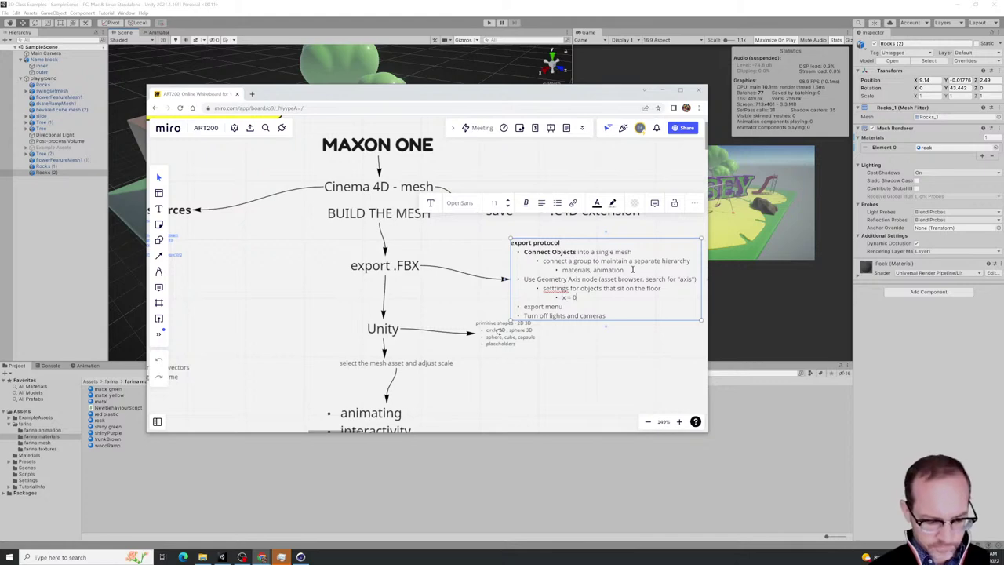
type(" 0%")
key("Return")
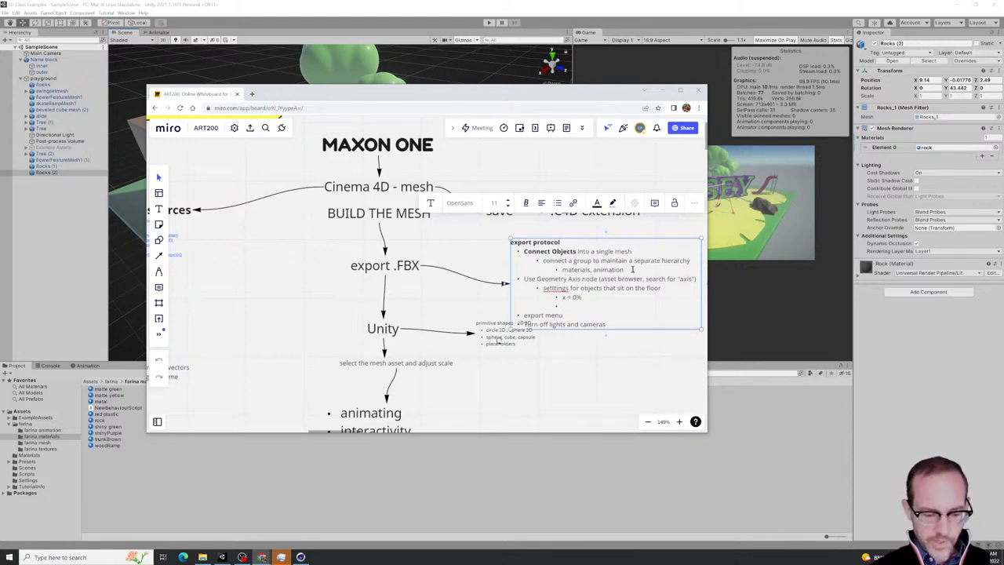
type("y = ")
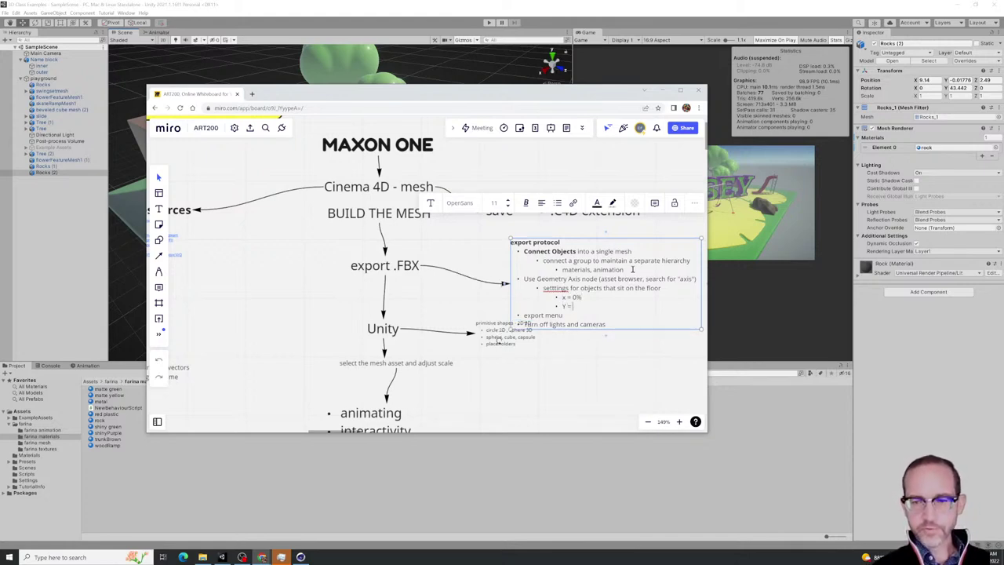
type("100")
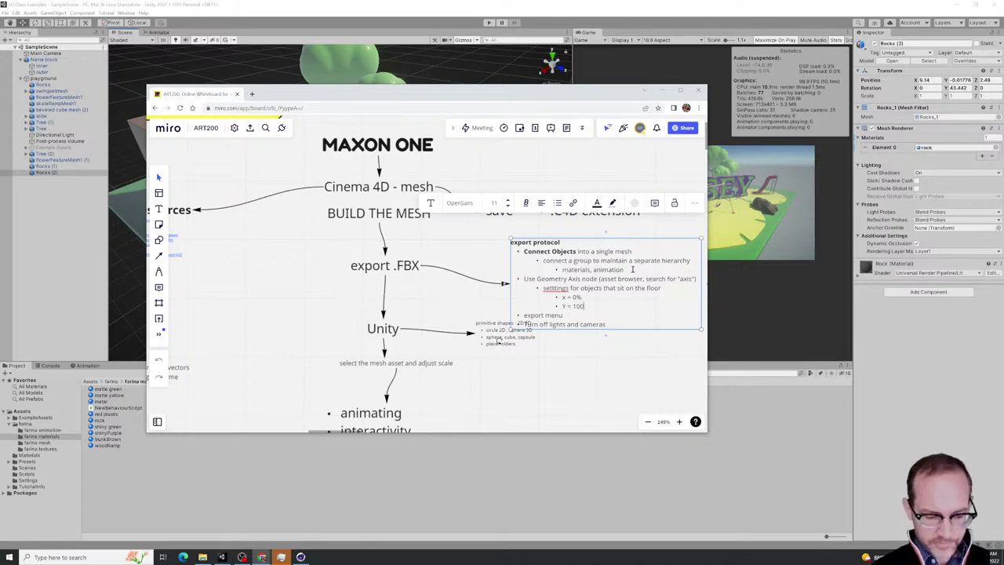
type("%")
key("Return")
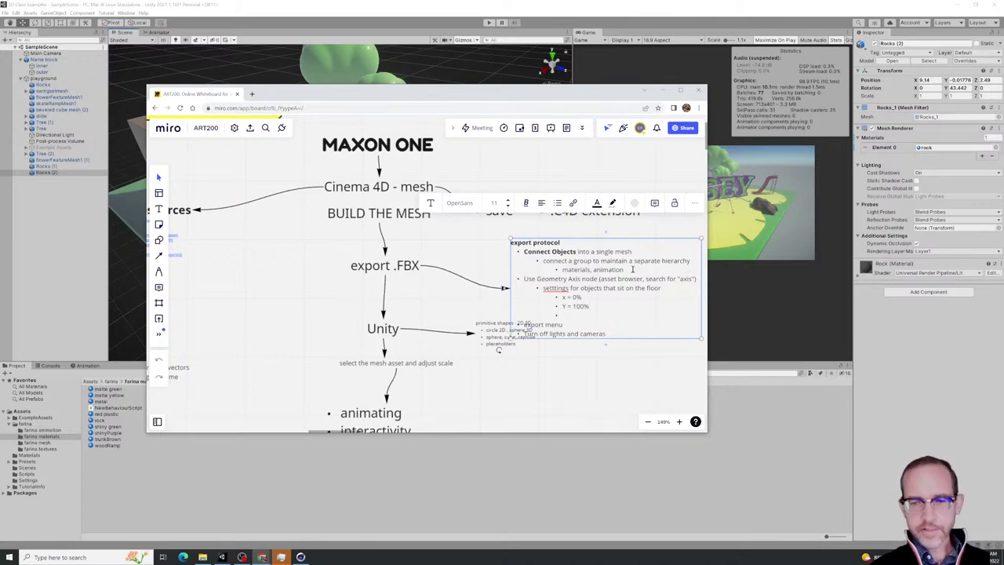
type("z")
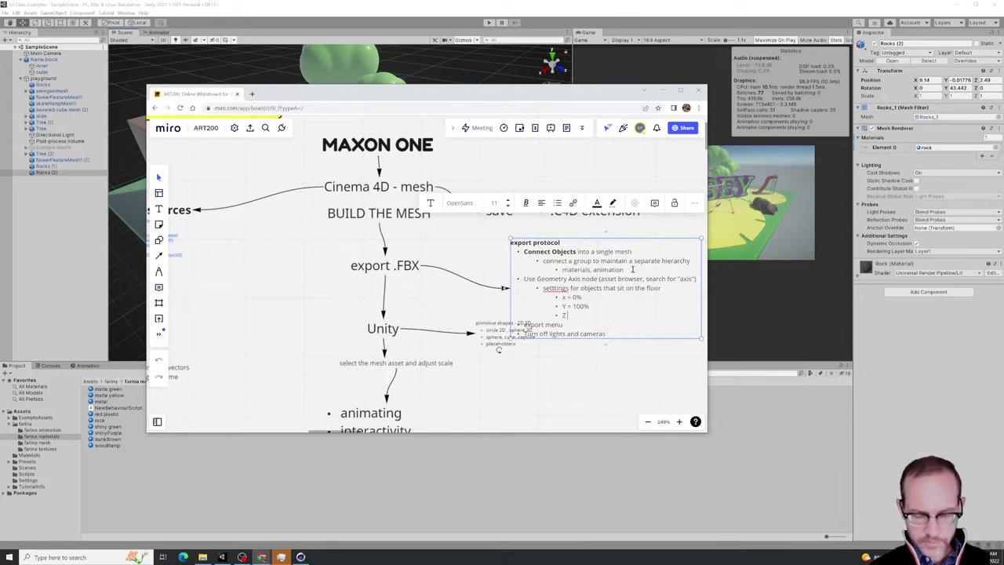
type(" = 0")
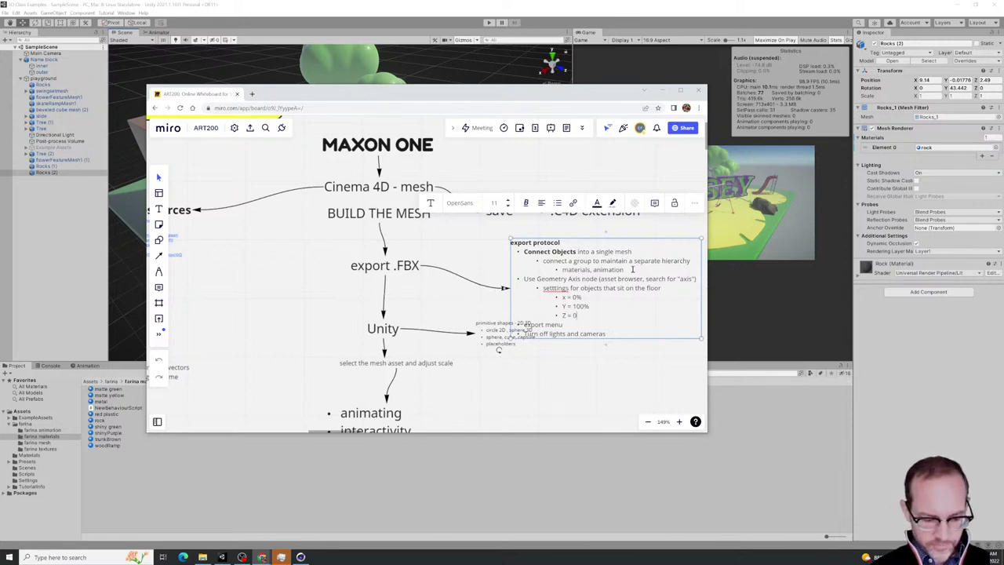
type("%")
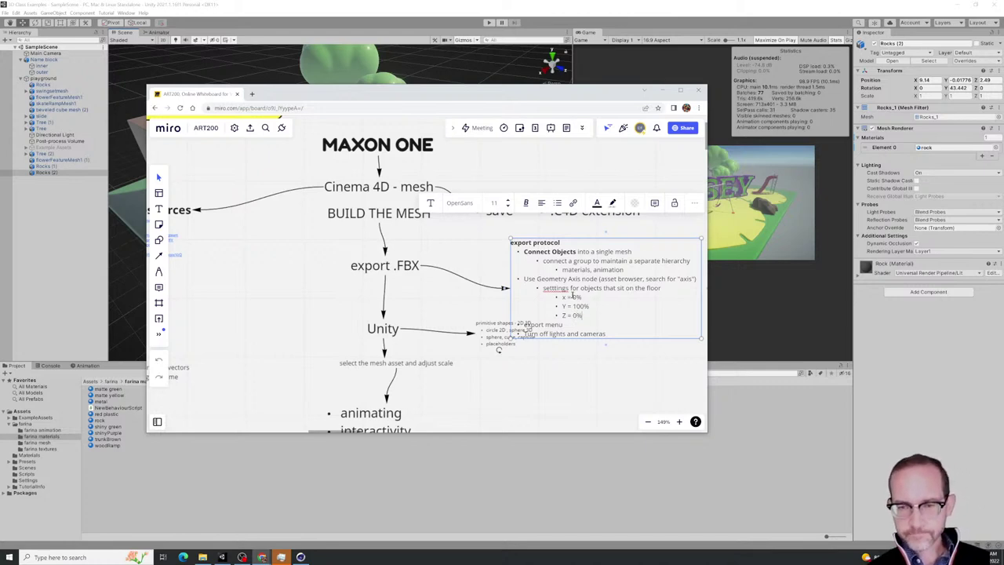
Capitalise the first axis bullet in the export protocol notes so it reads "X = 0%", and finish editing the text
key("BackSpace")
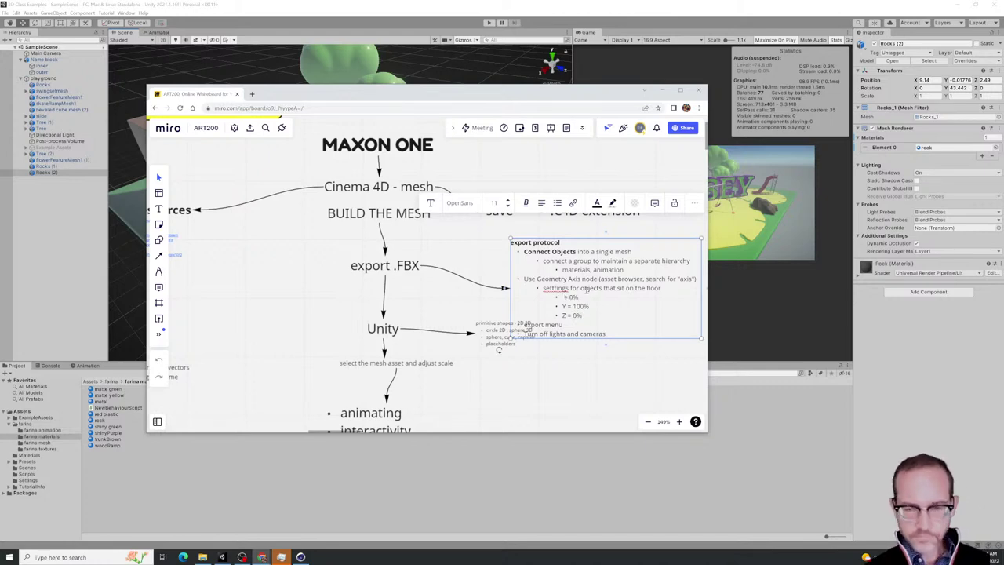
type("X")
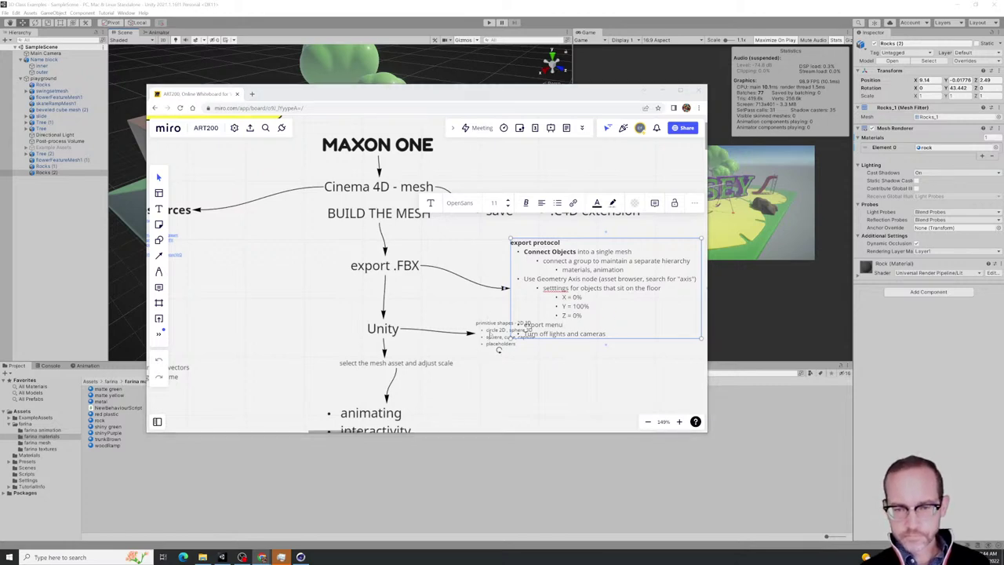
key("ctrl+s")
left_click(436, 309)
left_click(529, 357)
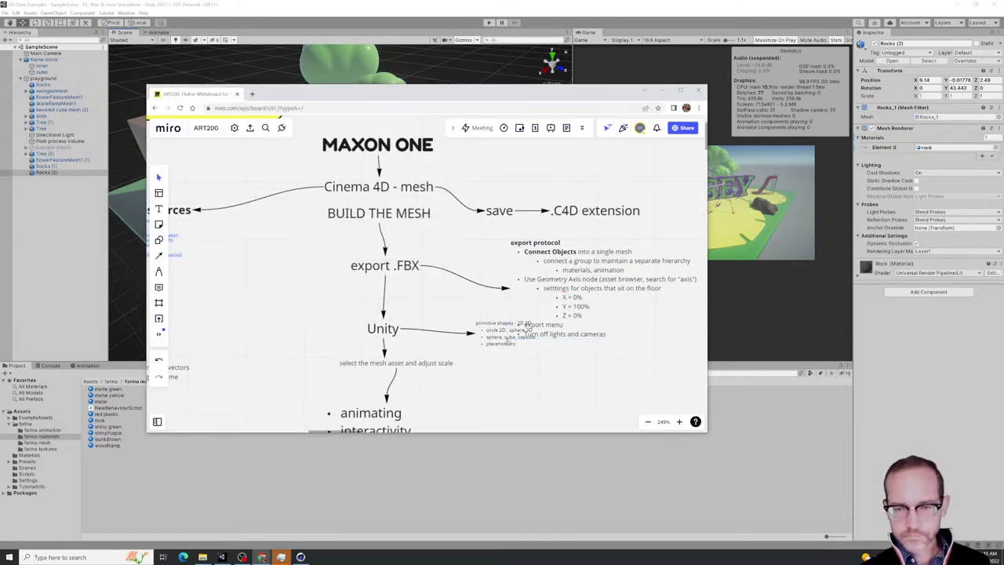
Move the "primitive shapes - 2D 3D" text block down so it sits clear below the export protocol notes
left_click(500, 336)
left_click_drag(500, 336, 601, 385)
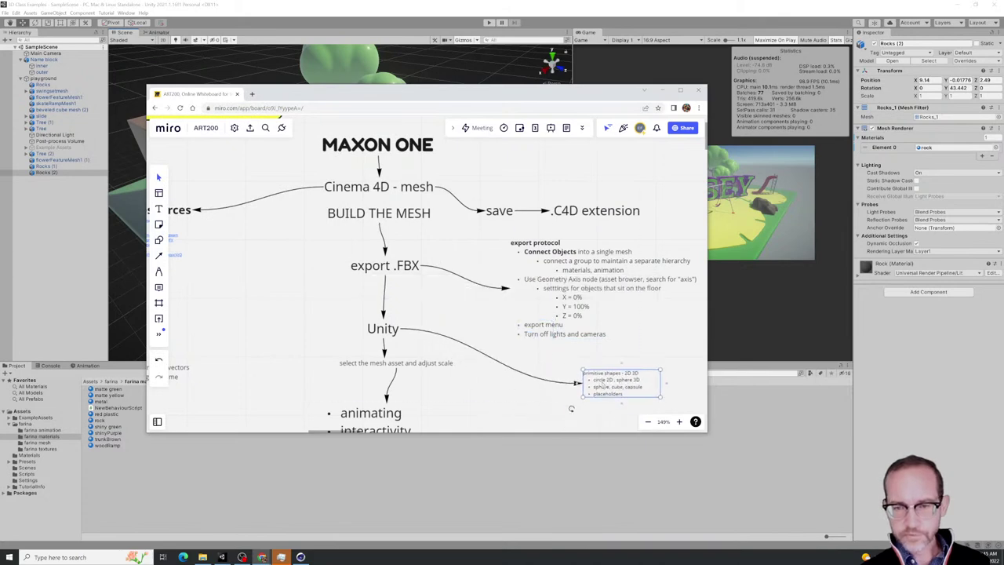
left_click(554, 381)
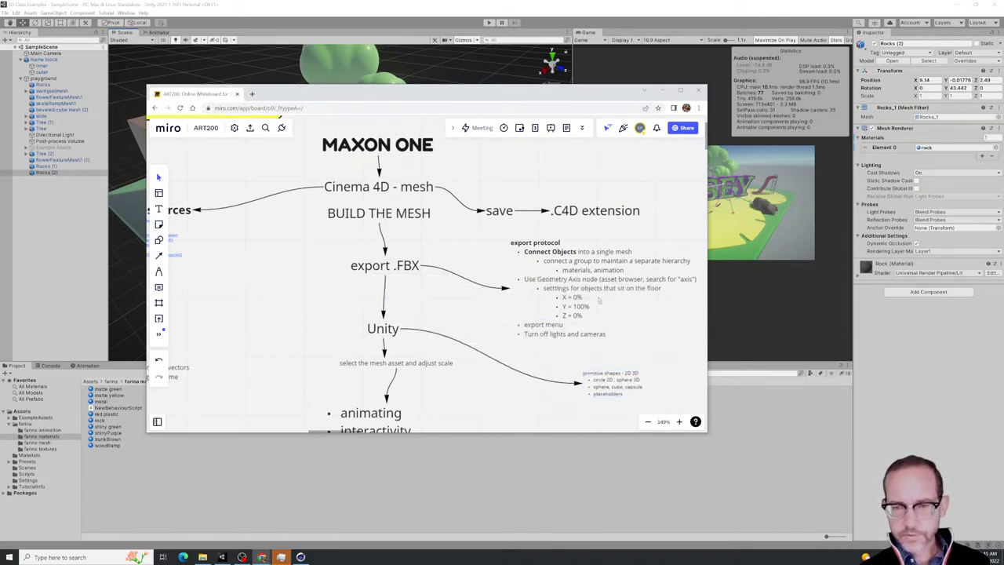
Indent the "Turn off lights and cameras" bullet one level under "export menu" in the export protocol notes
left_click_drag(604, 309, 550, 319)
right_click_drag(550, 319, 480, 332)
scroll(471, 350, "up", 2)
left_click(444, 310)
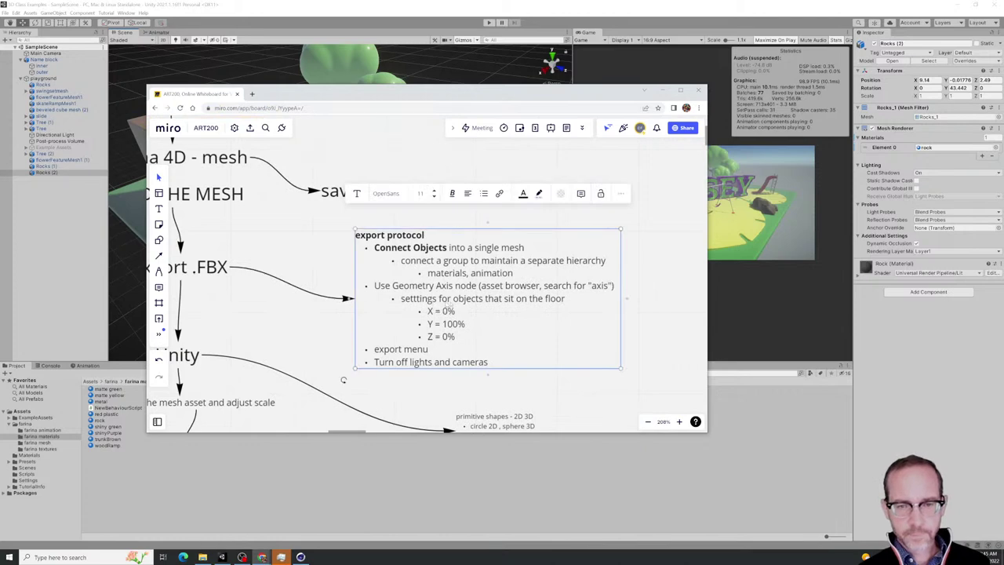
left_click_drag(443, 302, 661, 287)
right_click_drag(630, 296, 439, 277)
left_click_drag(452, 277, 450, 284, "alt")
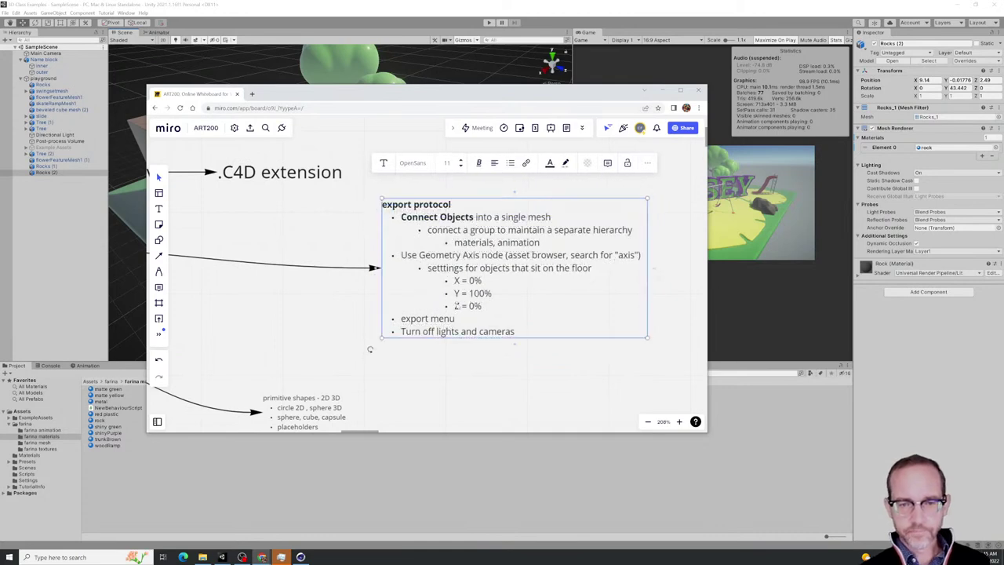
left_click(401, 331)
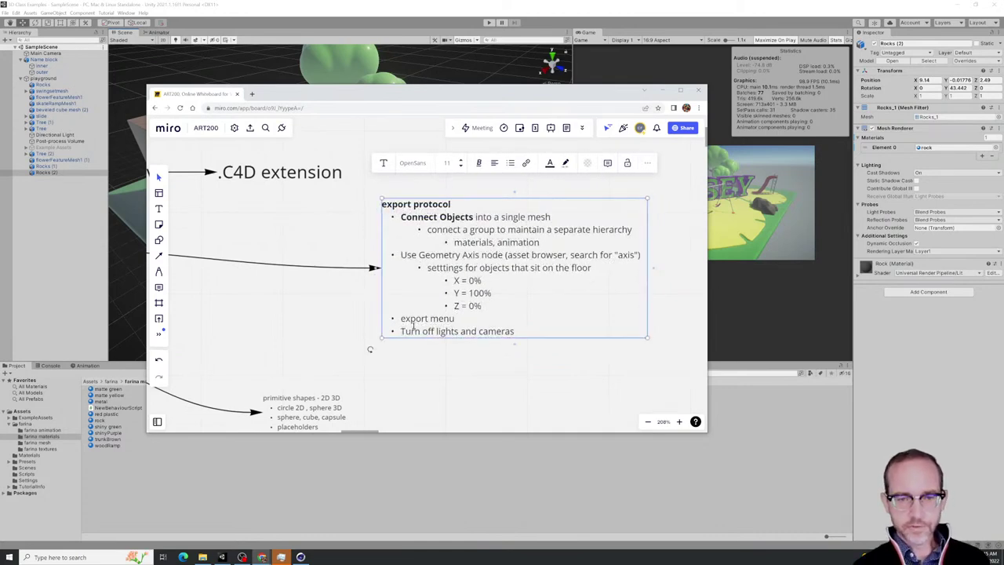
key("Tab")
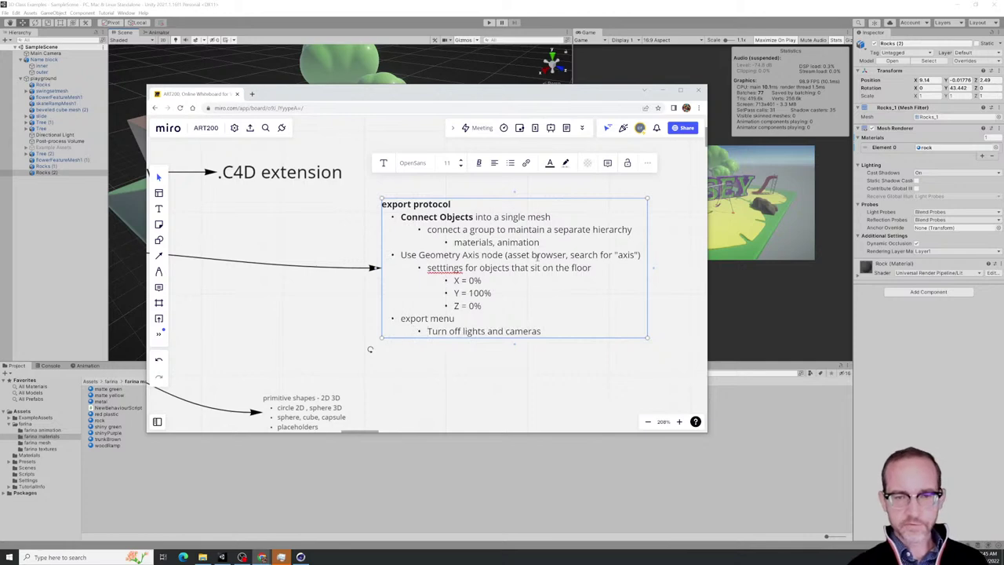
Turn the three top-level bullets, Connect Objects, Use Geometry Axis node and export menu, into numbered items 1 to 3
left_click(401, 217)
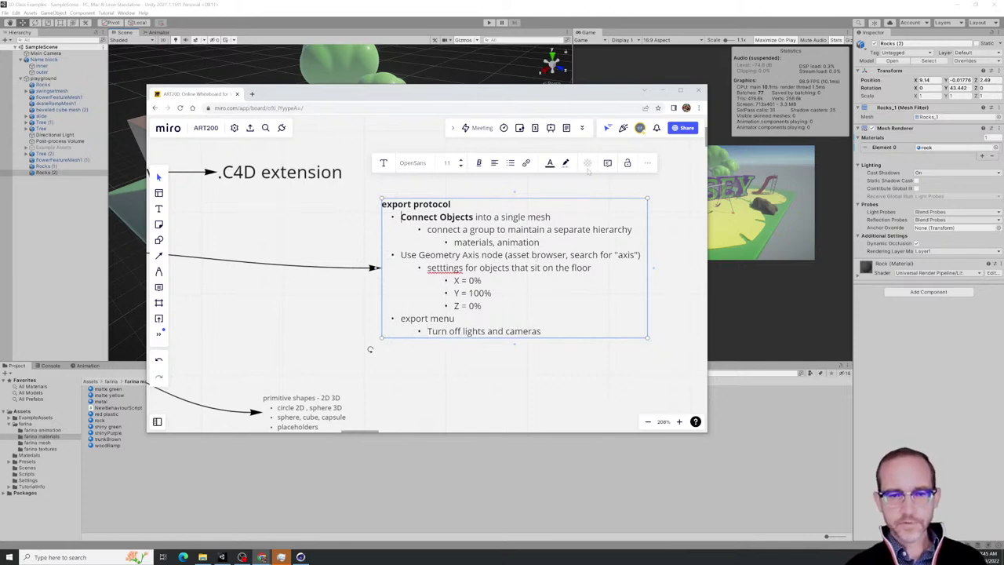
left_click(510, 162)
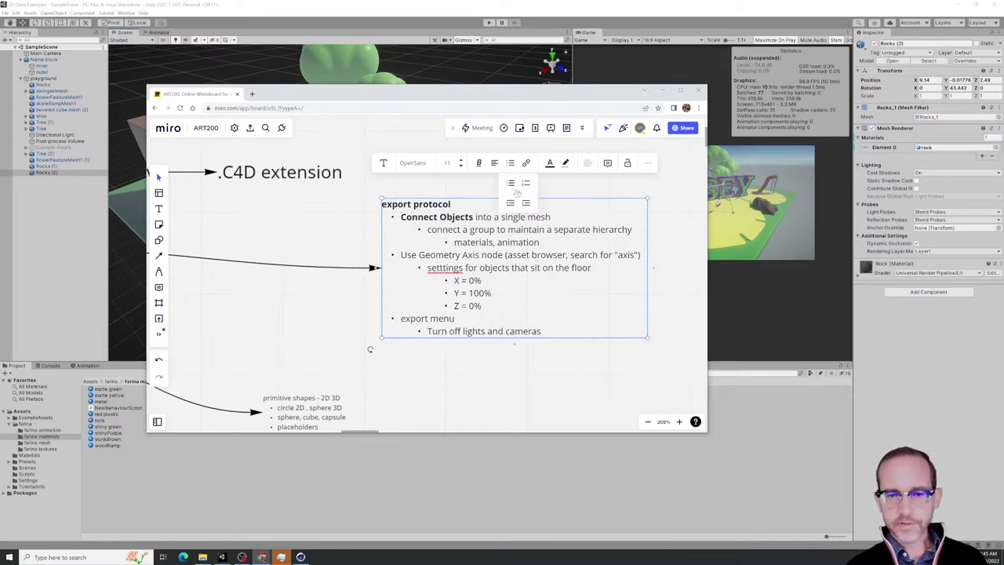
left_click(519, 201)
left_click(400, 255)
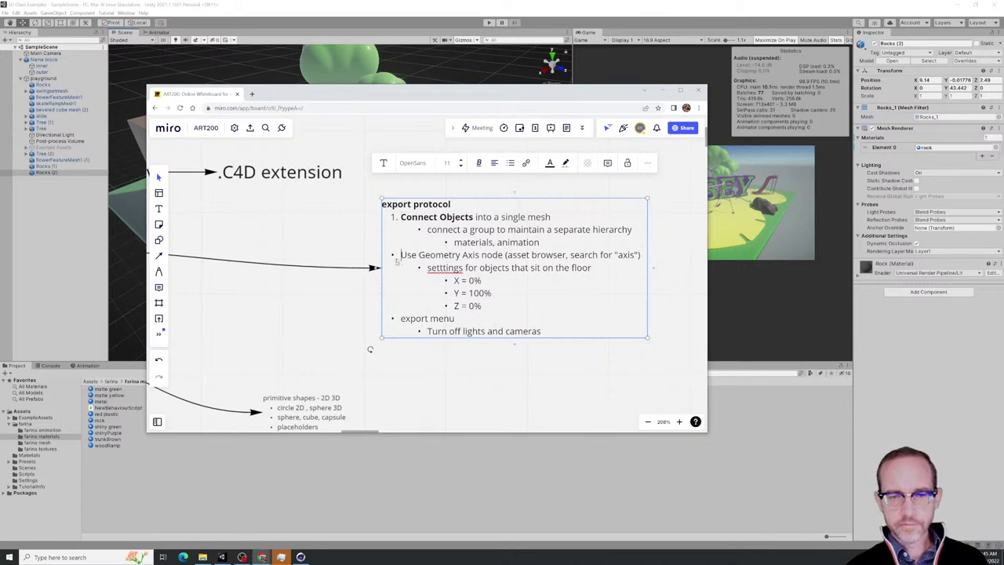
left_click(509, 162)
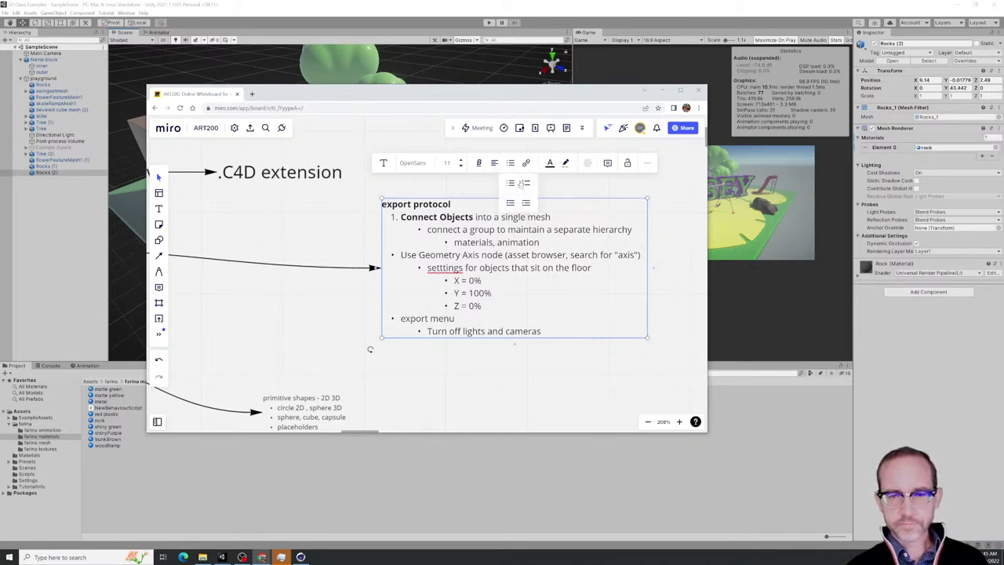
left_click(527, 184)
left_click_drag(405, 322, 401, 319)
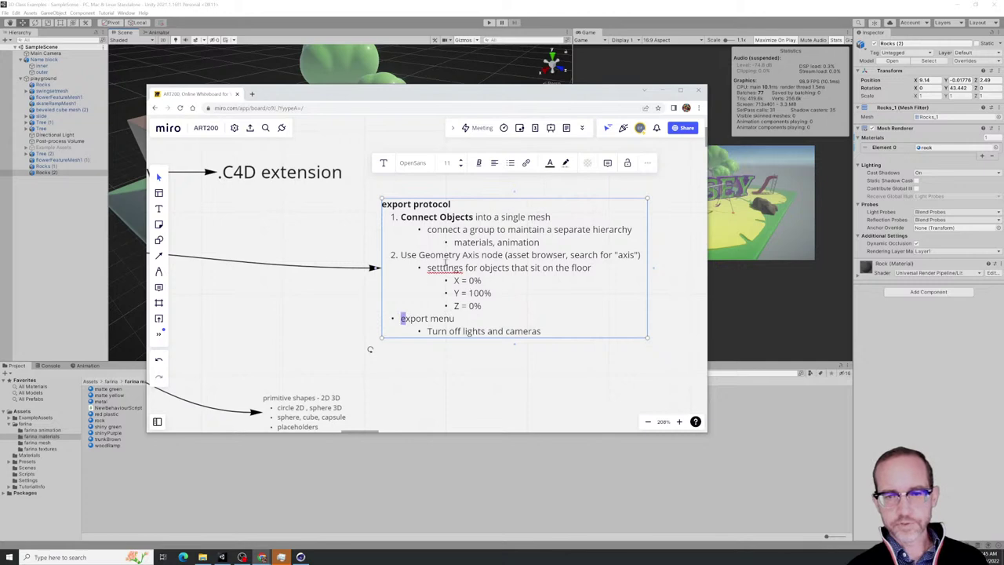
left_click(389, 326)
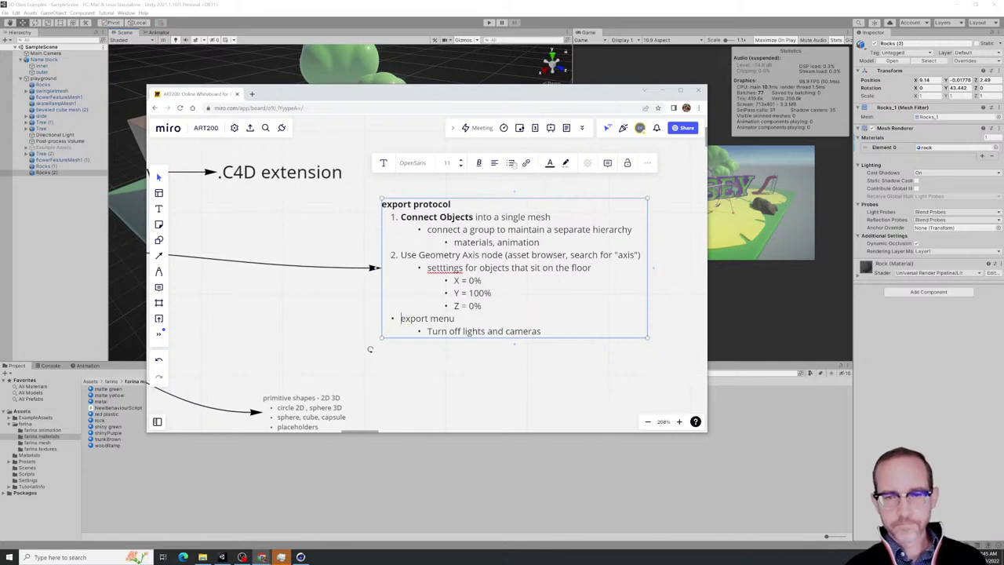
left_click(510, 162)
left_click(527, 184)
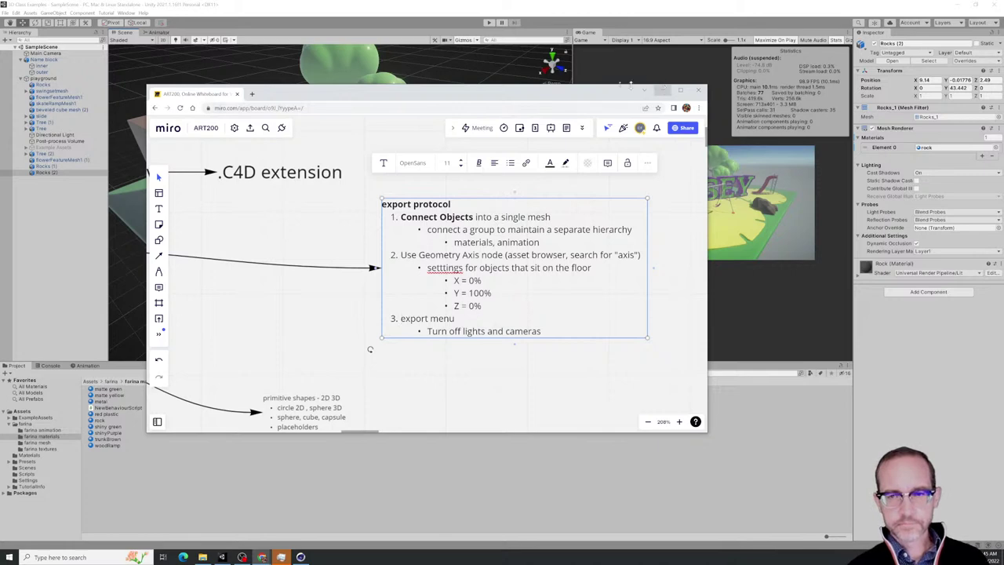
Switch back to Unity and examine the playground scene around the swing set and the CASEY lettering
left_click(664, 90)
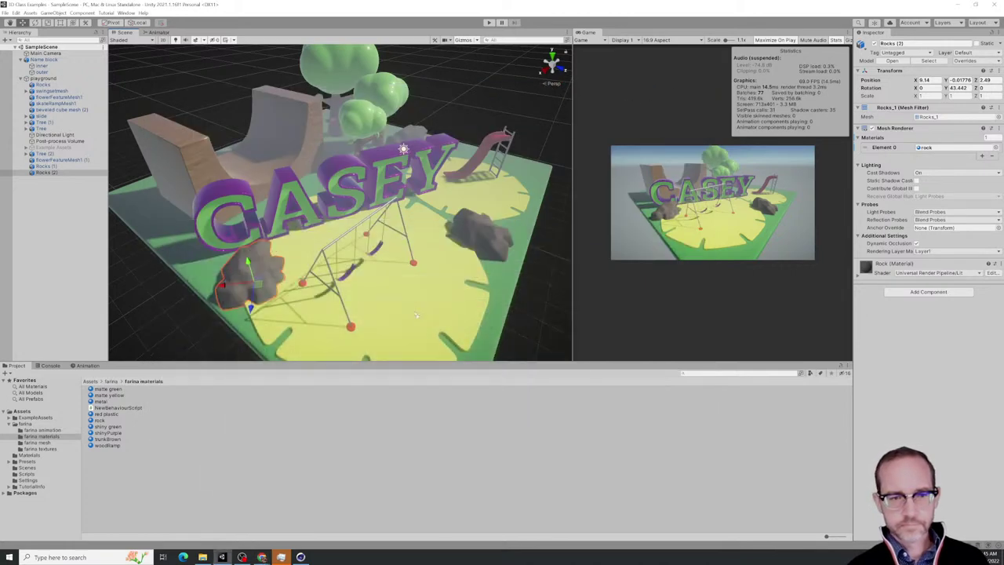
left_click_drag(405, 276, 384, 263, "alt")
scroll(405, 267, "up", 4)
middle_click_drag(478, 270, 398, 254)
right_click_drag(397, 255, 424, 265)
key("s")
middle_click_drag(382, 256, 459, 273)
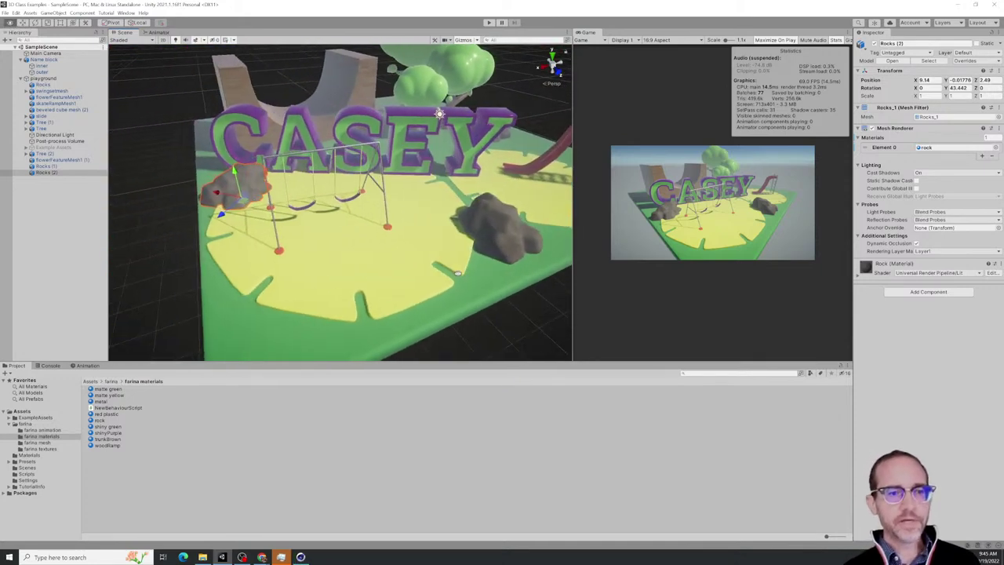
middle_click_drag(378, 286, 387, 284)
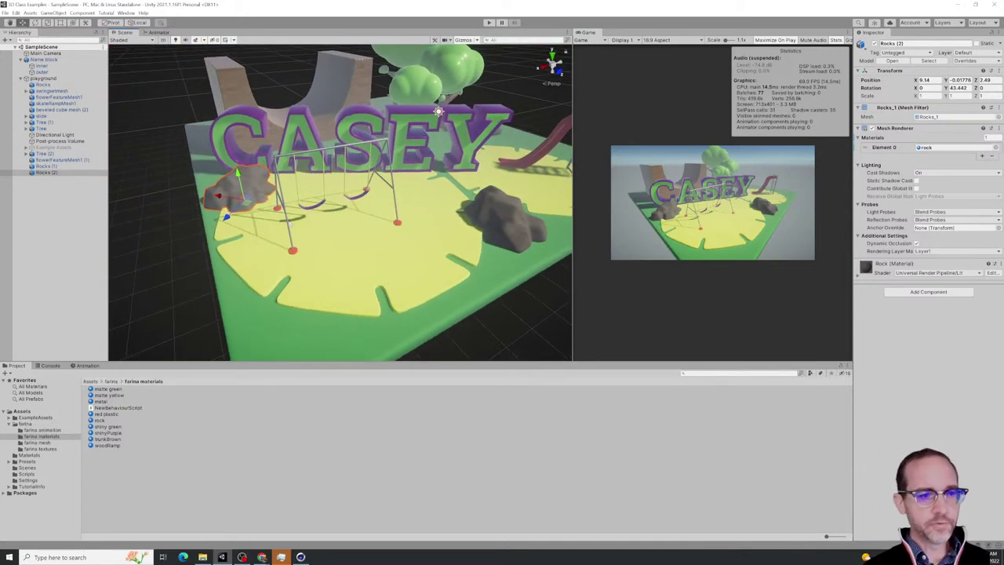
Expand the swingsetmesh object in the scene hierarchy and examine its swing_seat_1 part up close
left_click(293, 251)
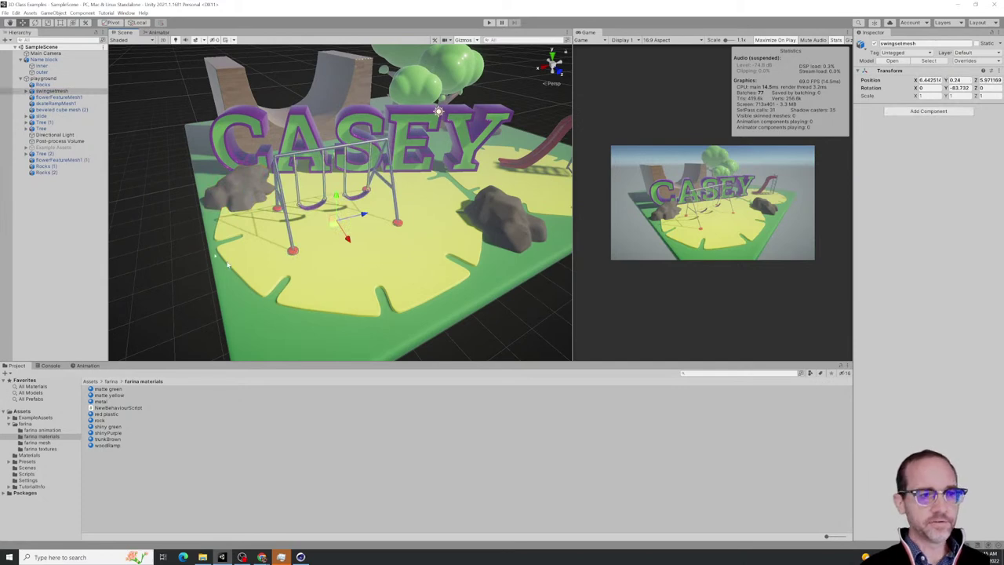
left_click(26, 91)
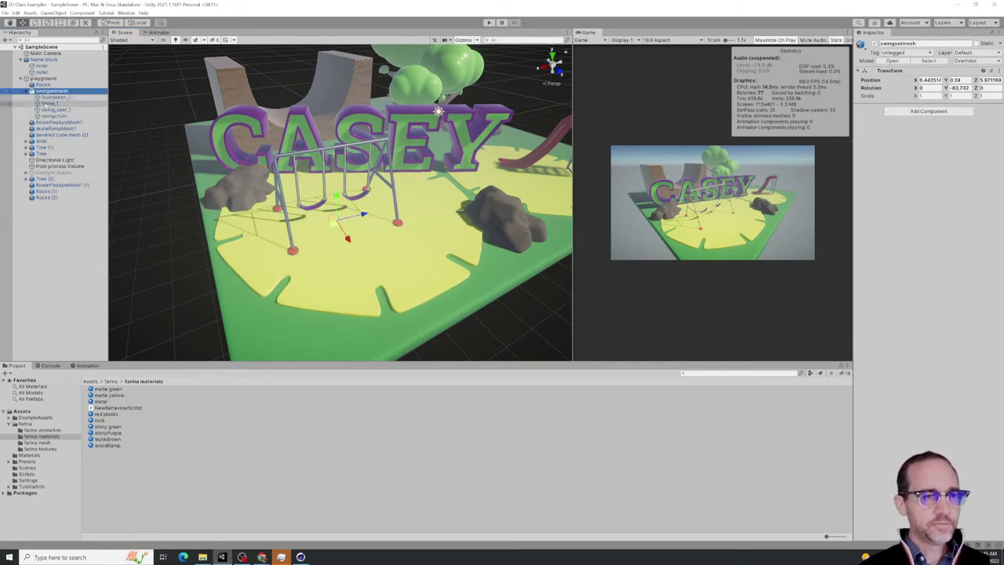
left_click(49, 97)
left_click(52, 109)
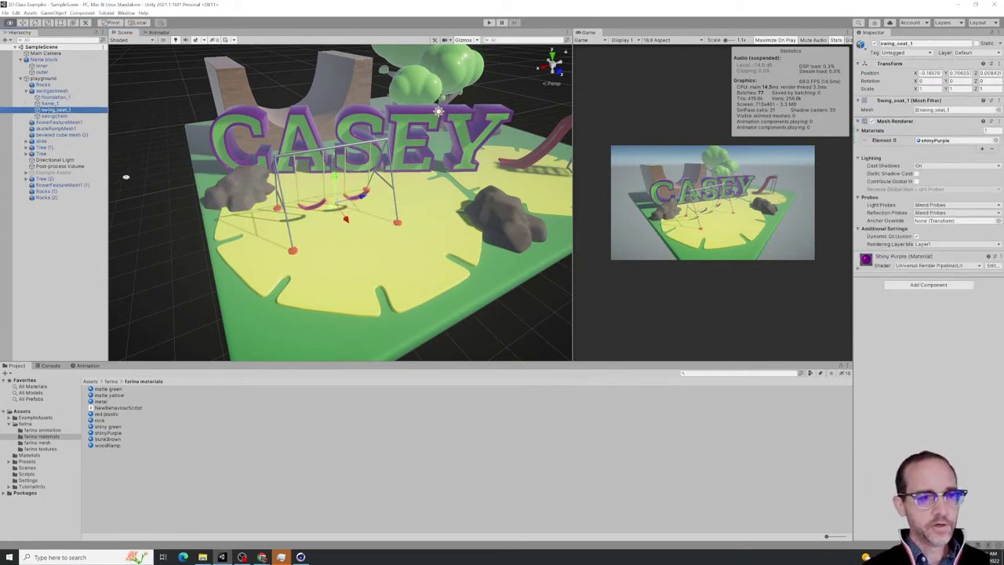
left_click_drag(311, 247, 325, 228, "alt")
scroll(318, 157, "up", 5)
scroll(317, 156, "up", 5)
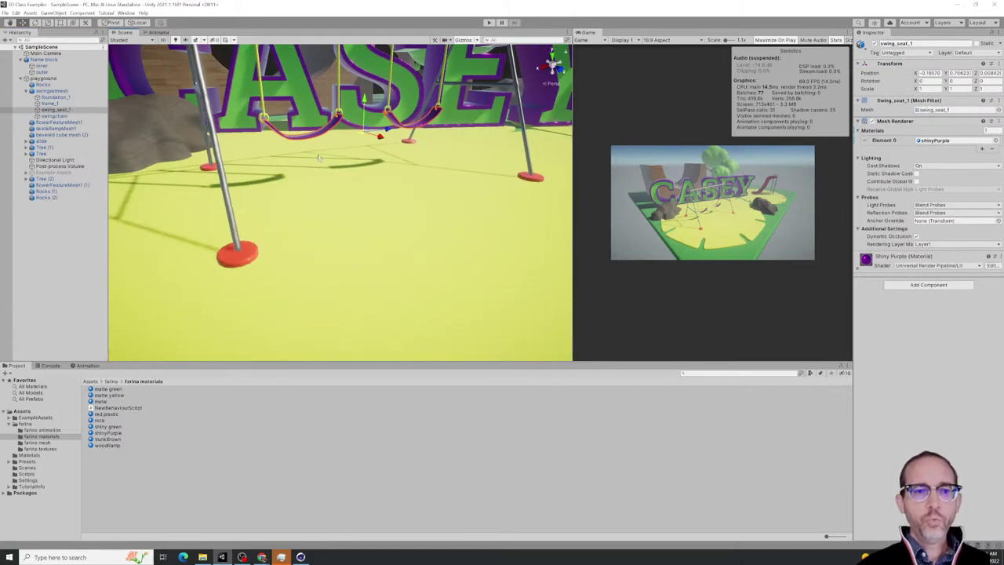
left_click_drag(324, 154, 341, 210, "alt")
scroll(341, 210, "down", 2)
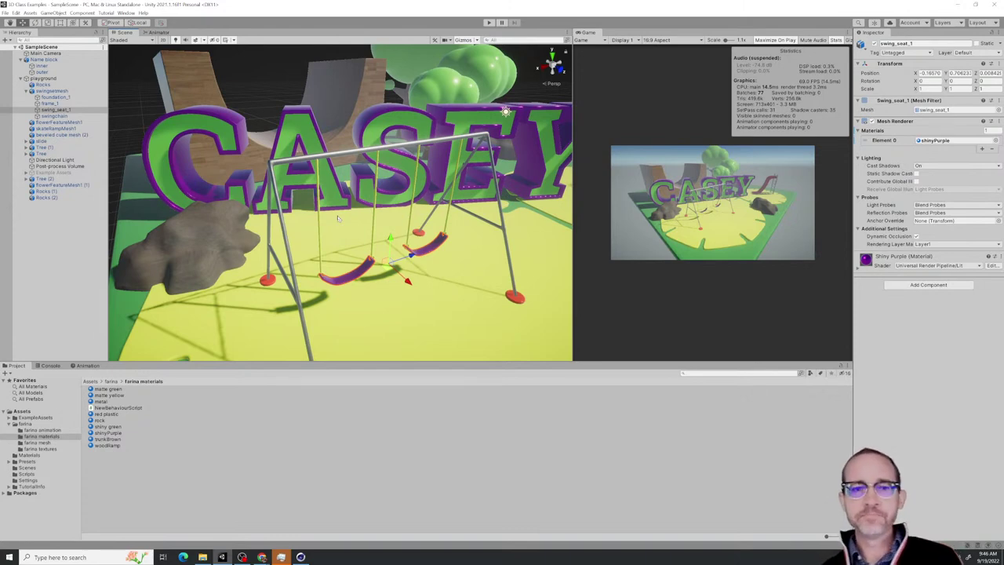
Inspect the swing set's separate parts one by one: frame_1, foundation_1, swingchain and swing_seat_1
left_click(56, 110)
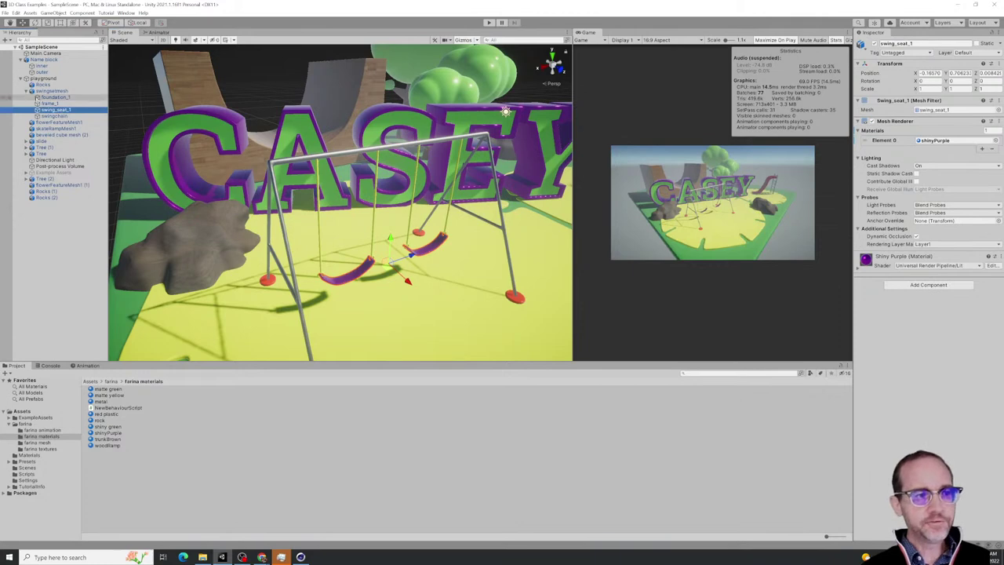
left_click(50, 103)
left_click(48, 97)
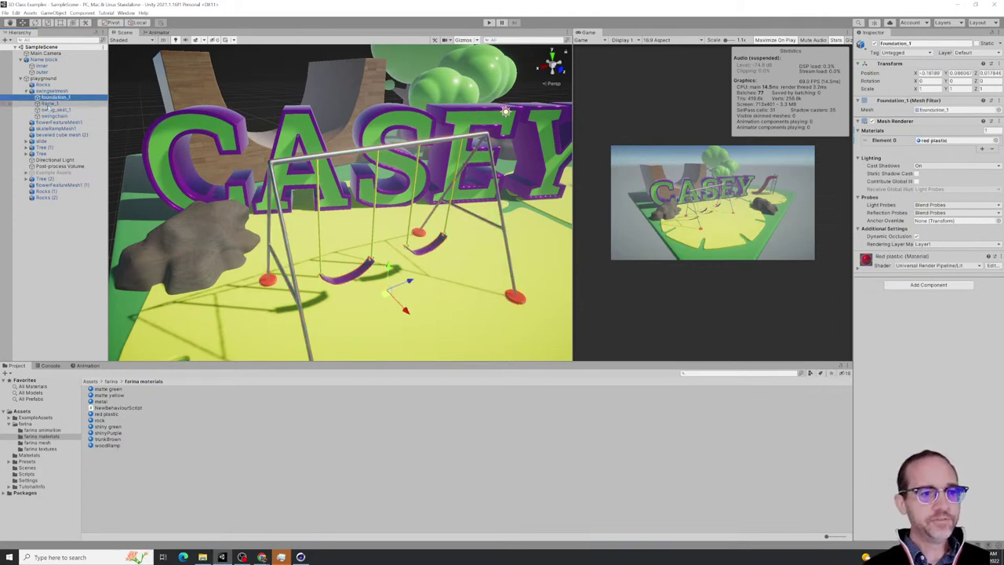
left_click(48, 103)
left_click(48, 116)
left_click(48, 110)
left_click(44, 98)
key("Up")
key("Up")
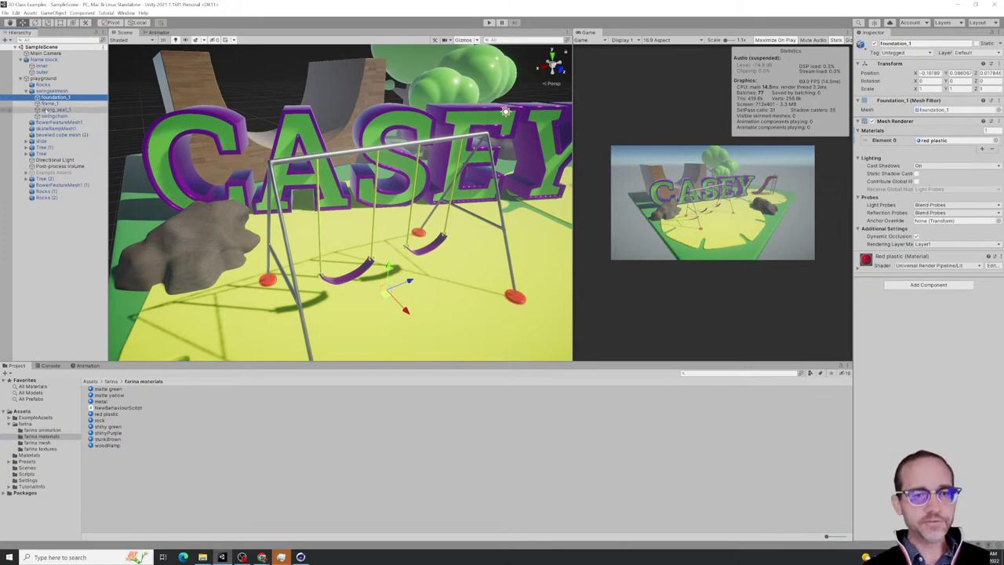
Try rotating swing_seat_1 around its own pivot, and undo the rotation
left_click(51, 110)
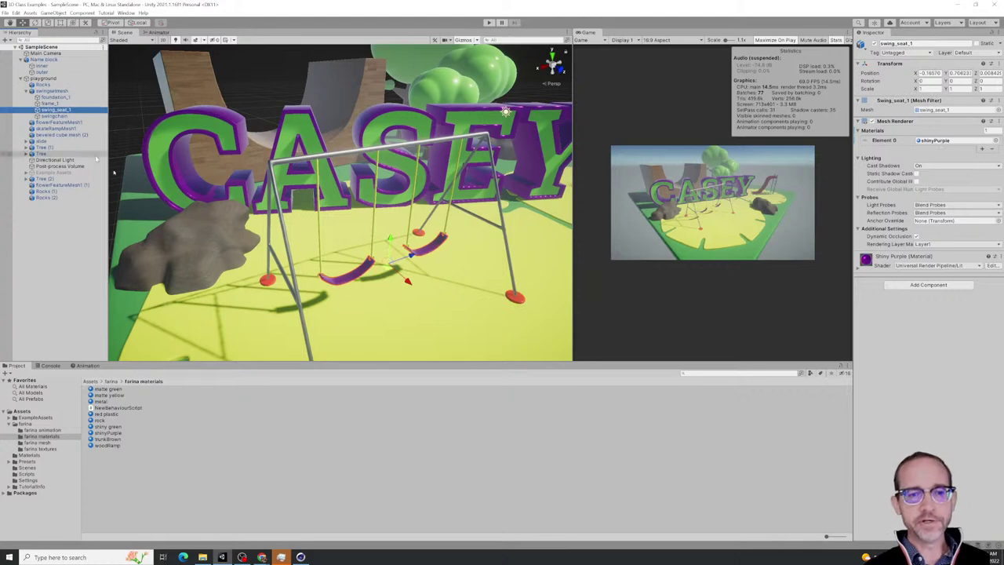
key("r")
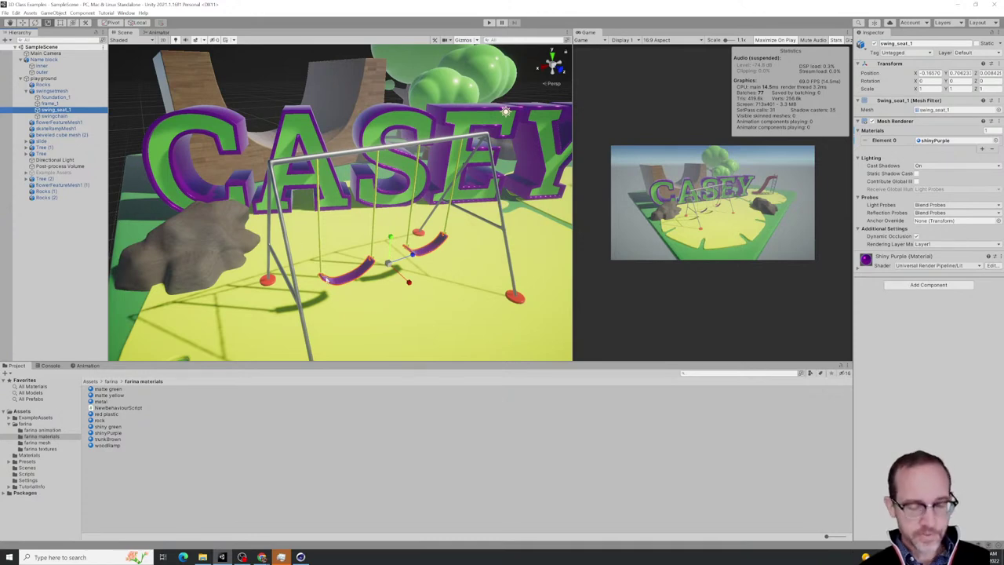
key("e")
mouse_move(392, 259)
left_mouse_down()
mouse_move(419, 288)
mouse_move(376, 258)
left_mouse_up()
key("ctrl+z")
Try rotating the swingchain part around its own pivot, and undo the rotation
left_click(53, 116)
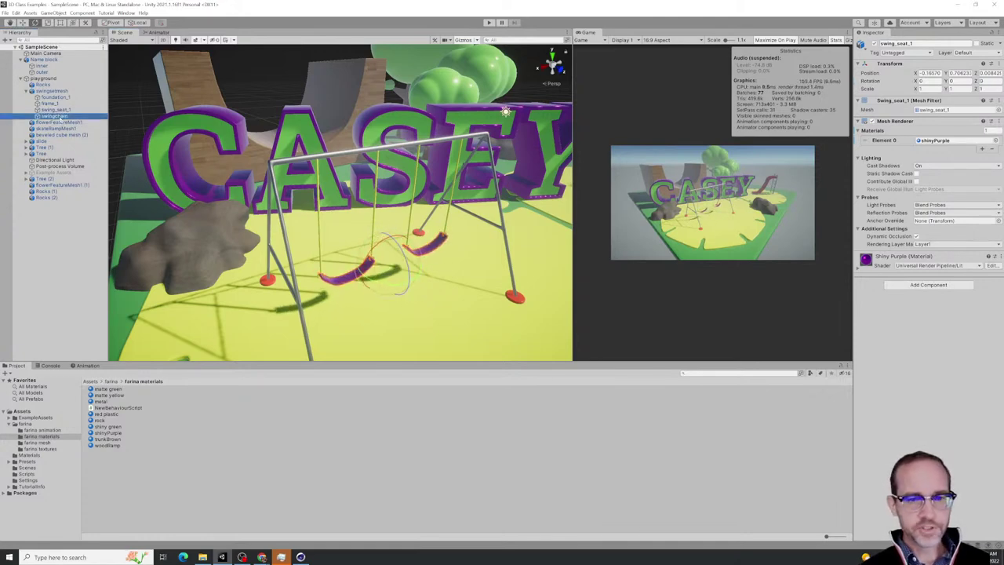
mouse_move(407, 219)
left_mouse_down()
mouse_move(381, 206)
mouse_move(392, 214)
left_mouse_up()
key("ctrl+z")
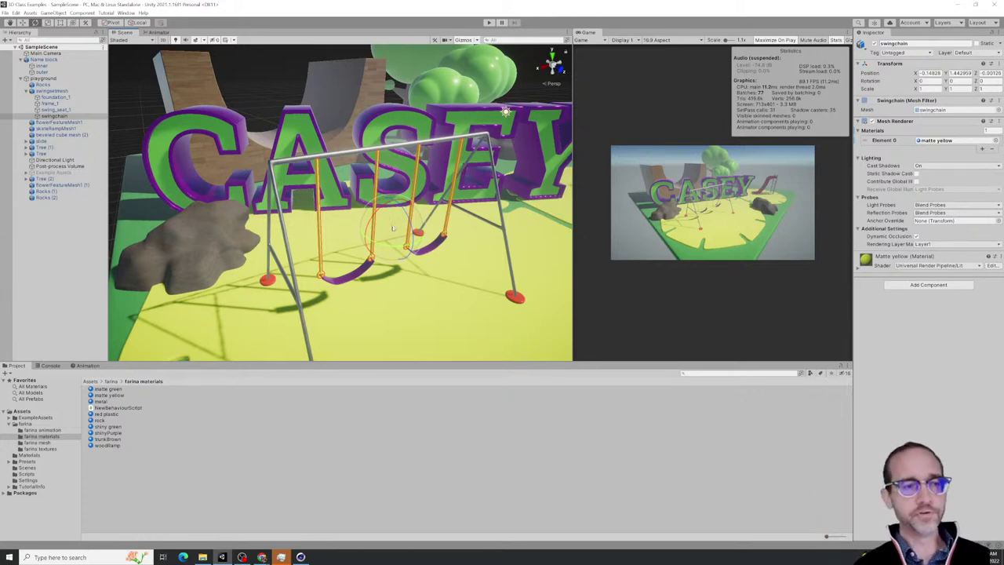
Select the whole swingsetmesh object, and look through the ART 200 folder in File Explorer
left_click(51, 90)
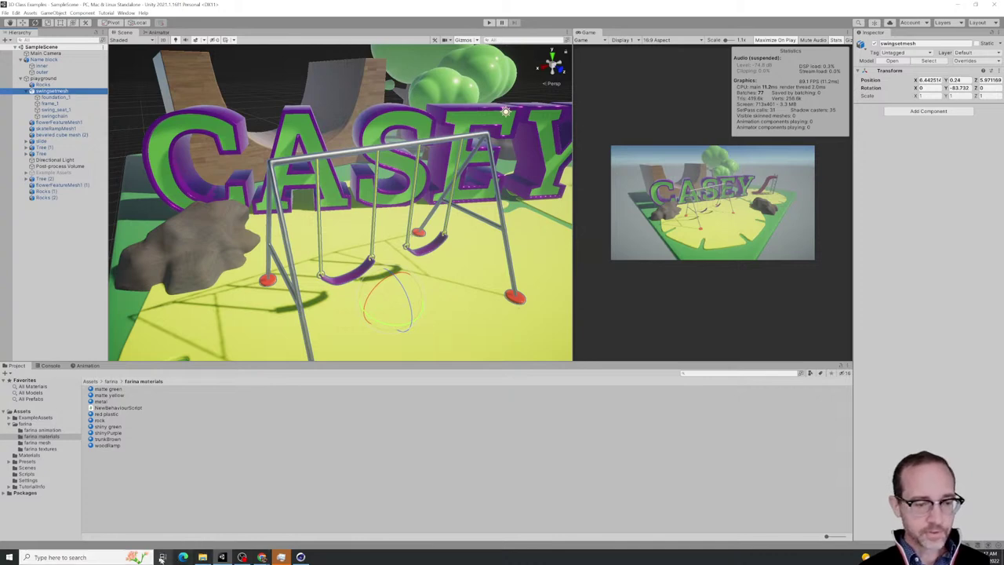
left_click(202, 557)
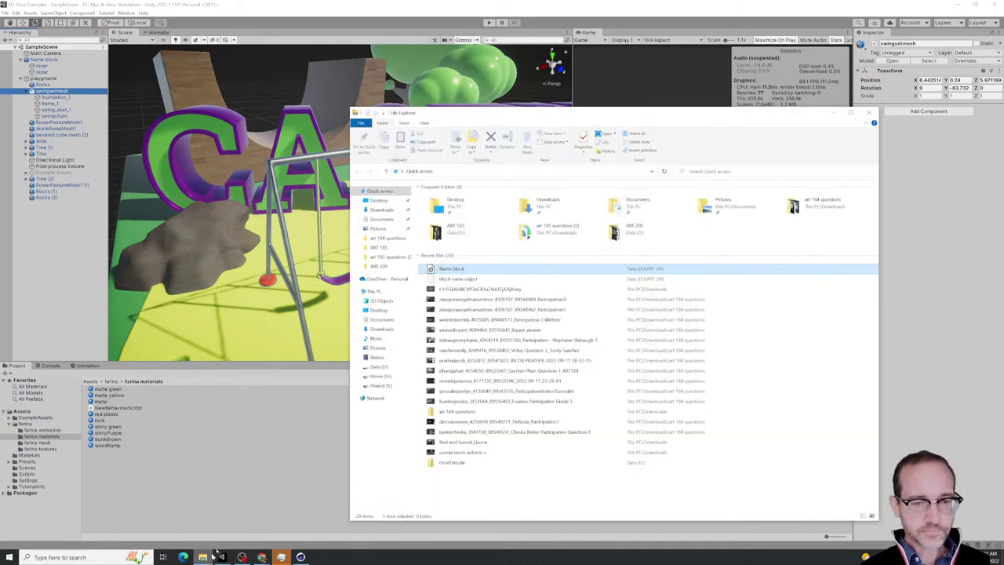
left_click(384, 266)
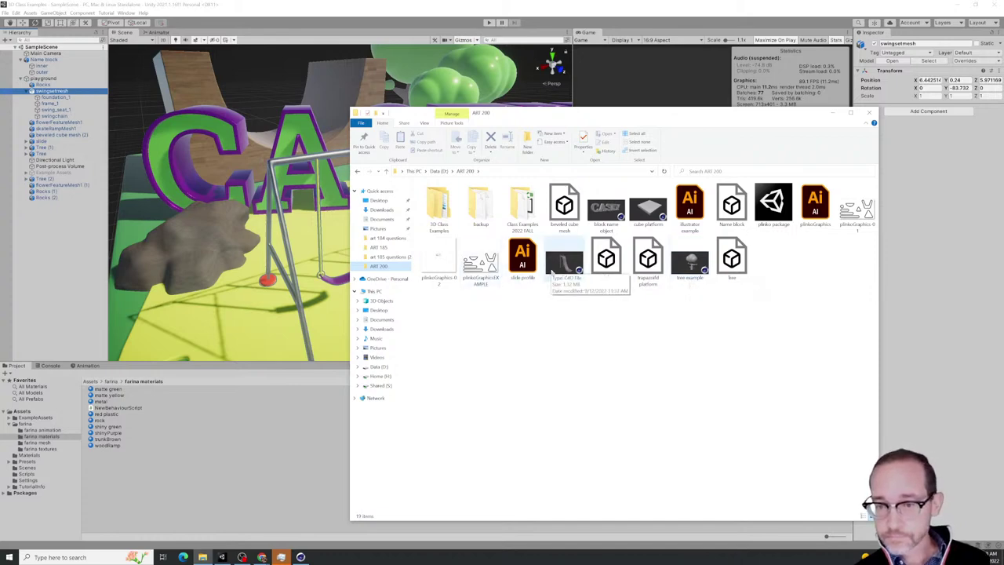
Switch to Cinema 4D and bring up the list of recently opened projects
left_click(300, 556)
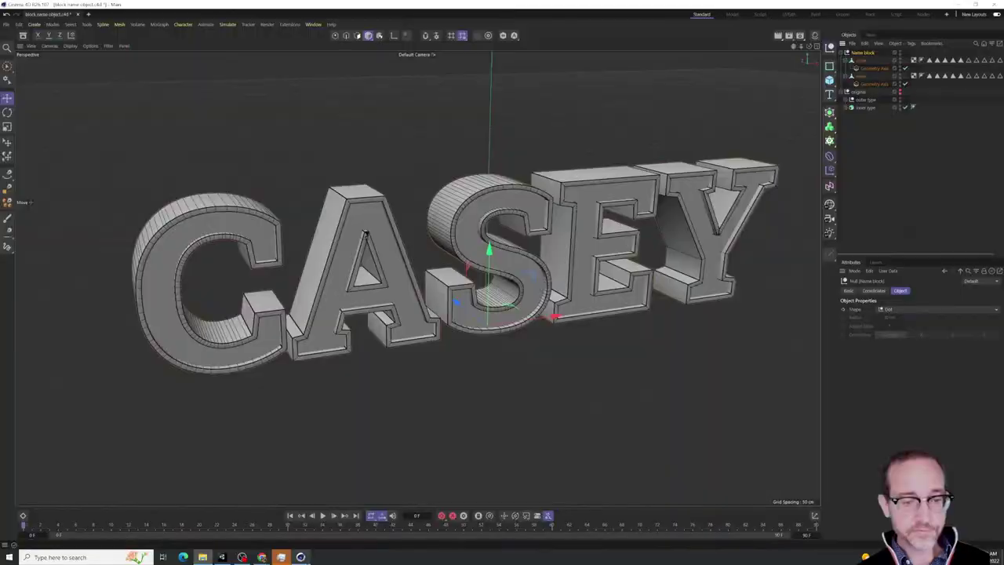
left_click(7, 25)
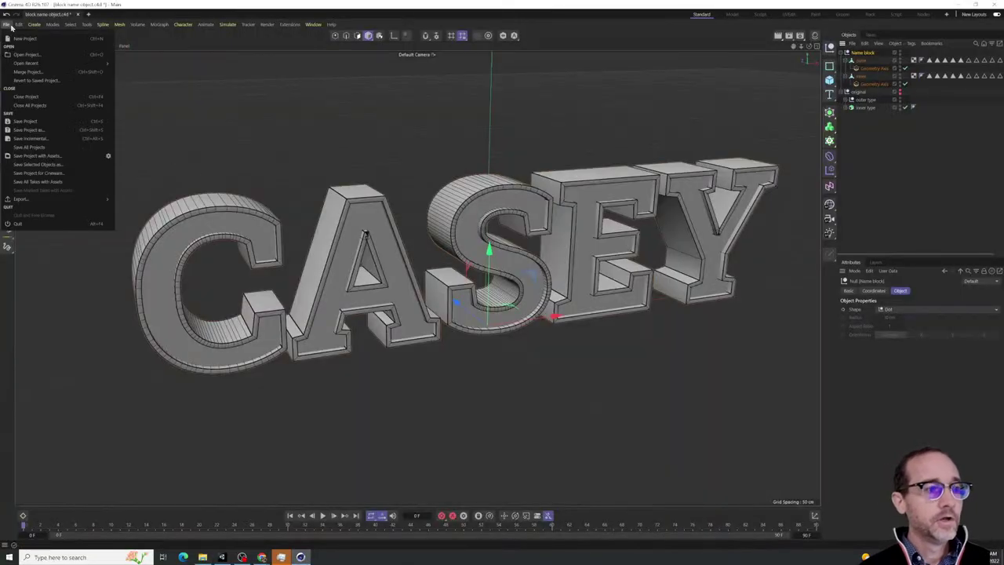
mouse_move(42, 66)
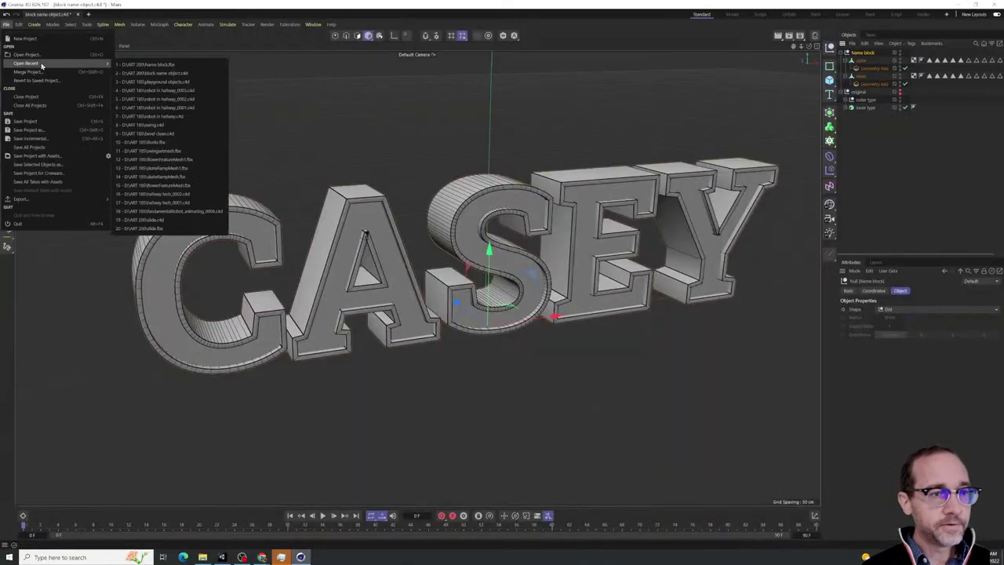
Open the recent projects playground objects.c4d and swing.c4d, and show the swing set in the full-size perspective view
left_click(146, 82)
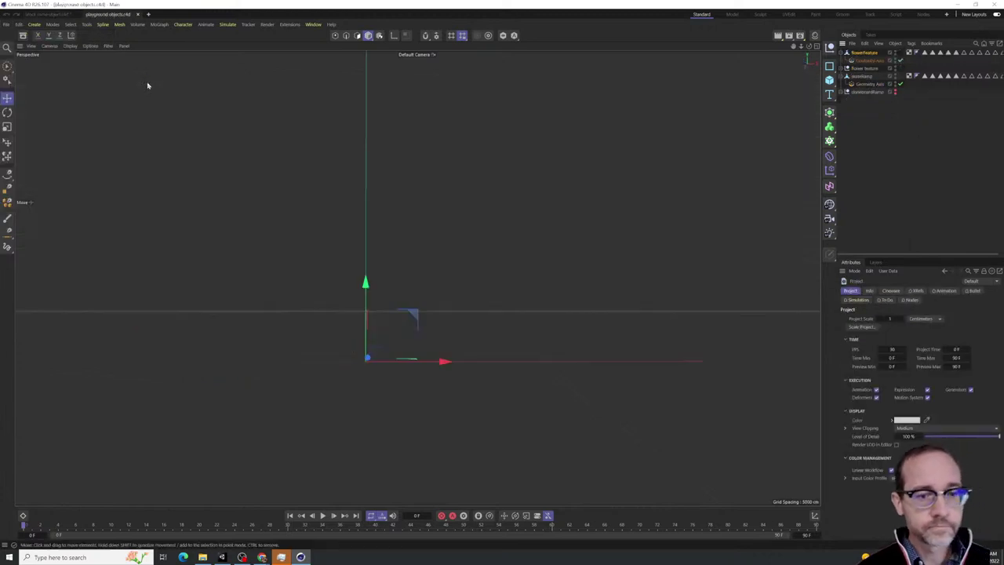
left_click(6, 24)
mouse_move(26, 63)
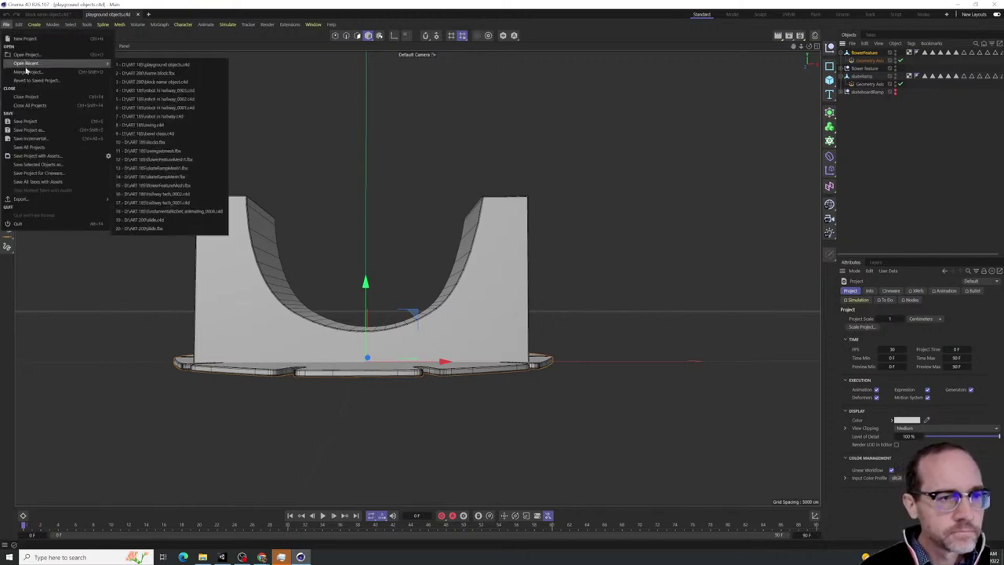
left_click(157, 125)
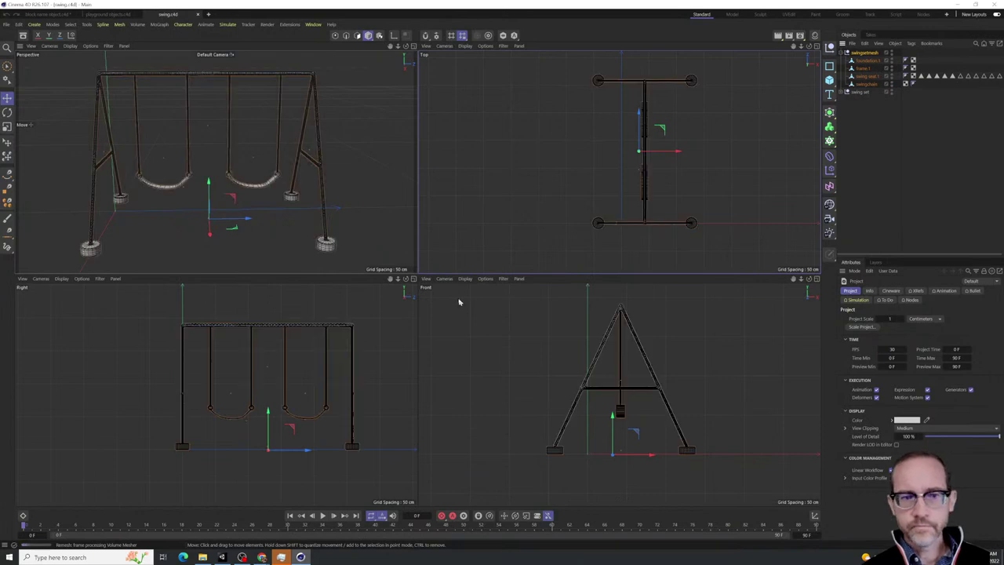
key("F1")
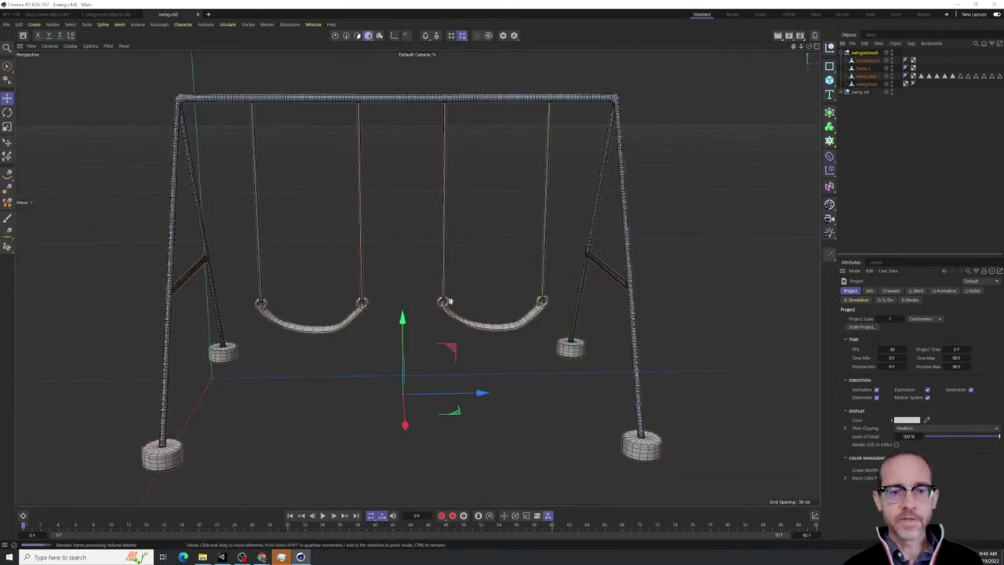
left_click_drag(448, 301, 478, 301, "alt")
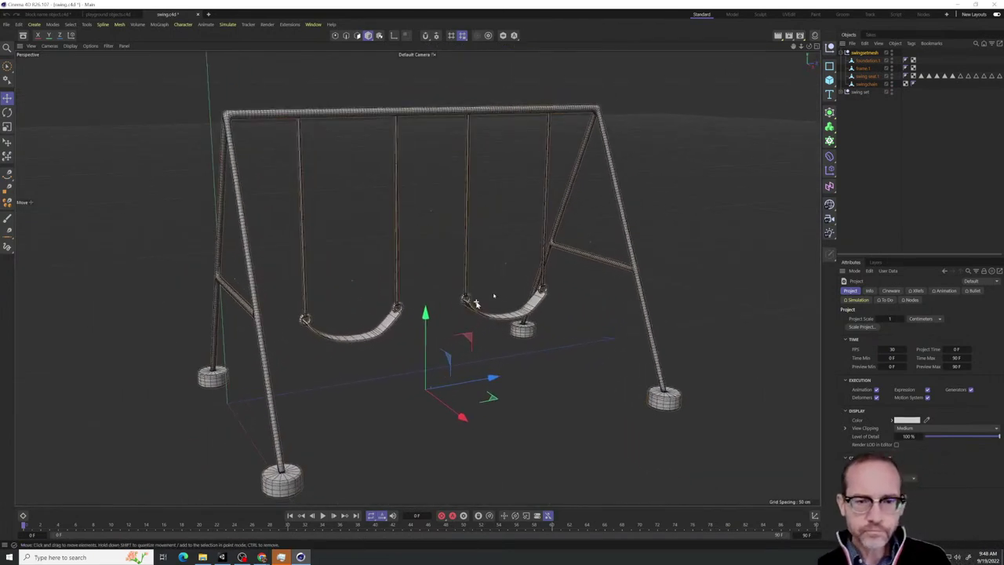
Rename the swingchain object in the swing set mesh group to swing BAR
left_click(862, 68)
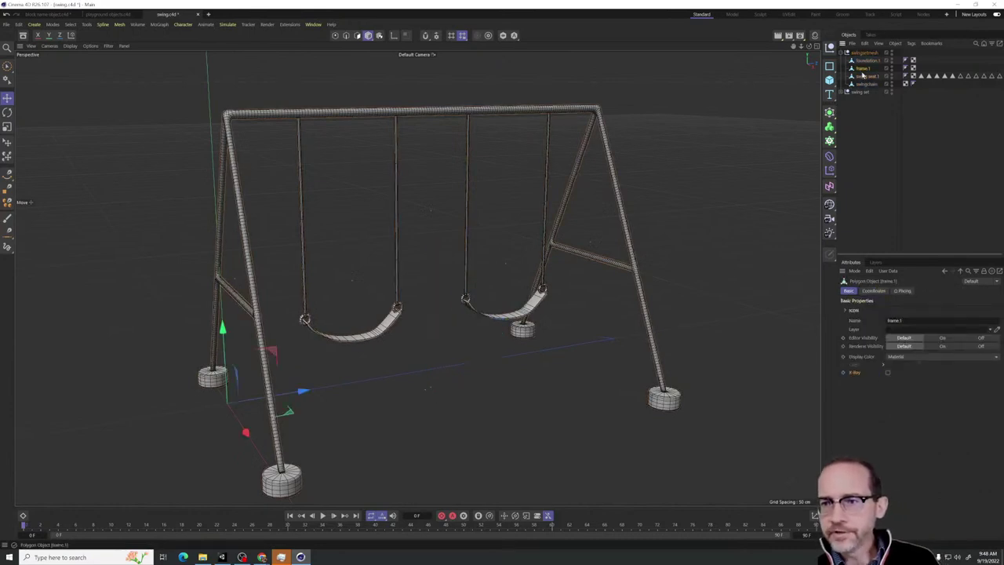
left_click(862, 84)
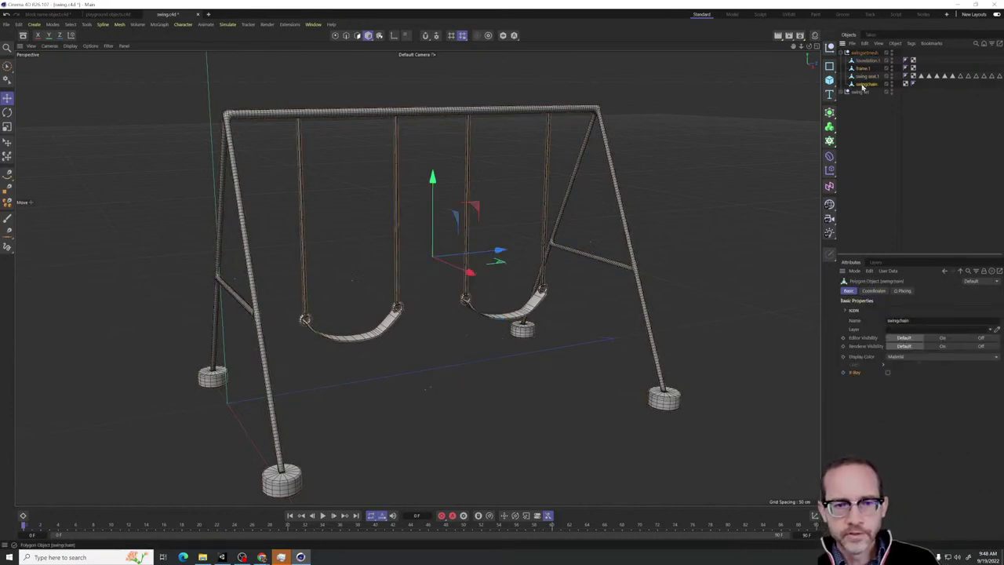
double_click(869, 83)
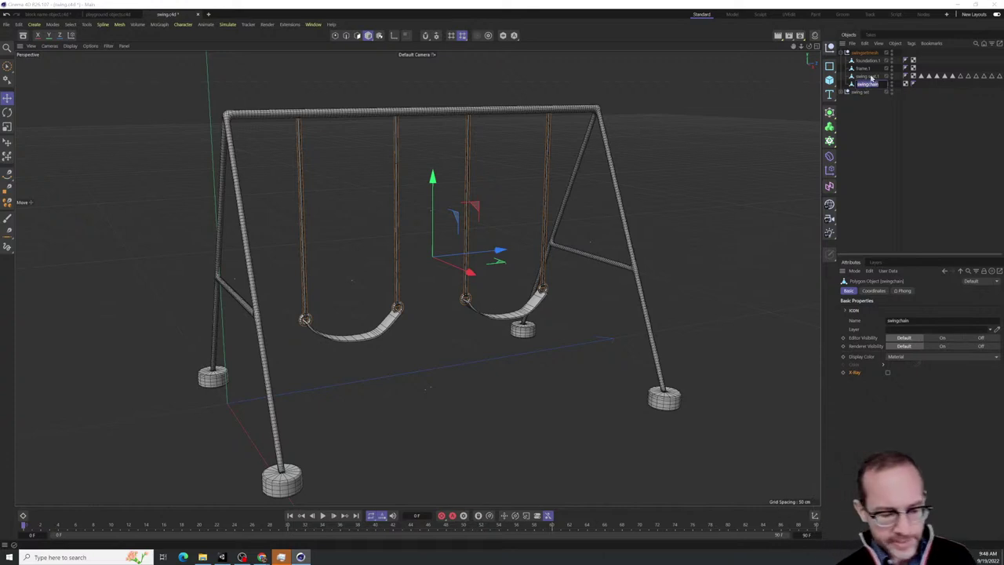
type("swing lin")
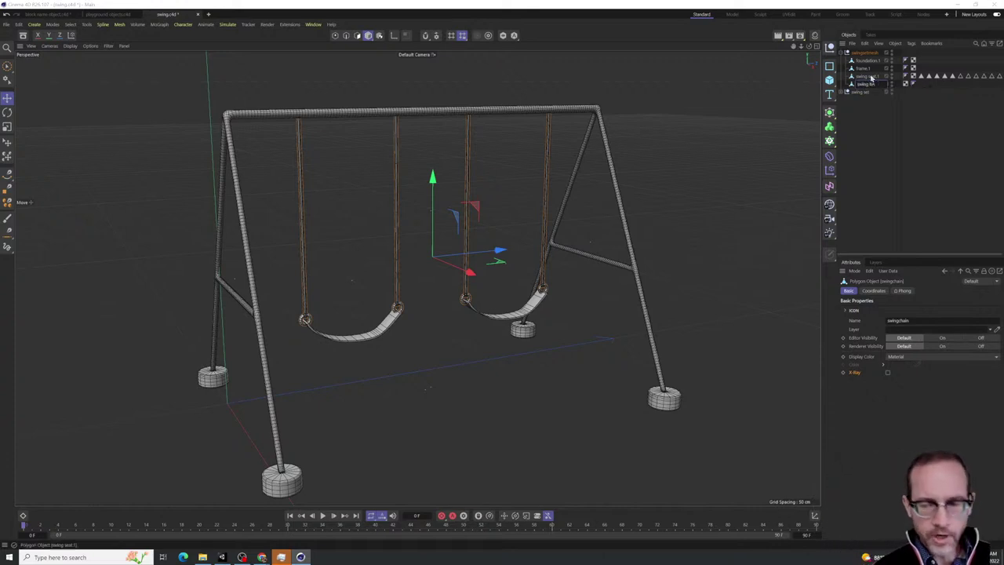
type("ain")
left_click(935, 194)
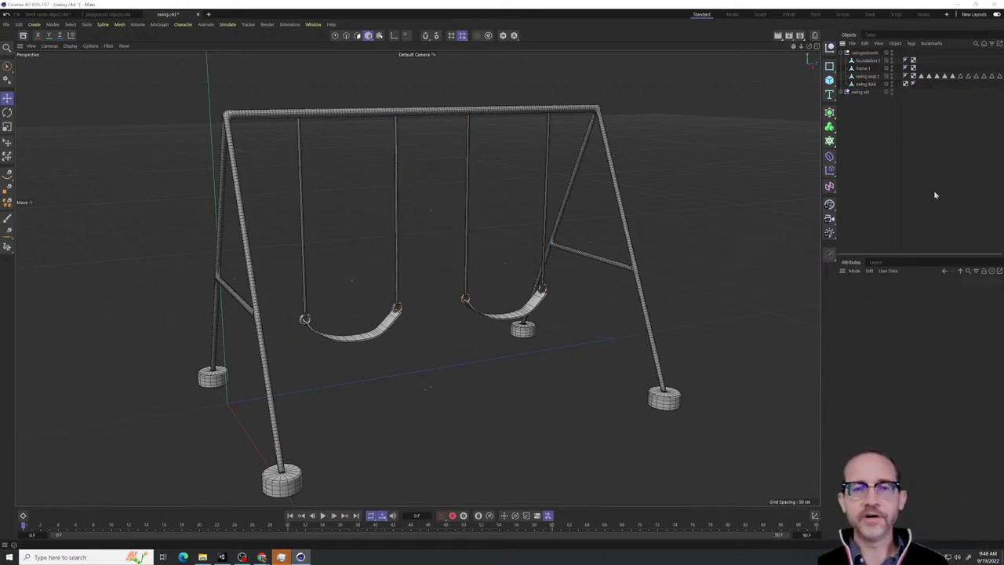
Try to move the swing seat.1 object away from the bars
left_click(866, 84)
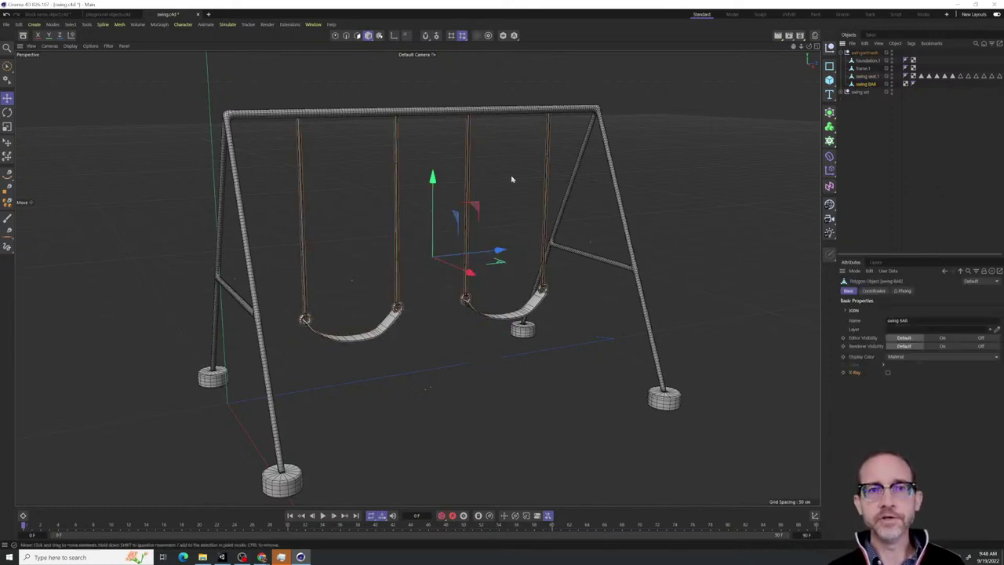
left_click(862, 92)
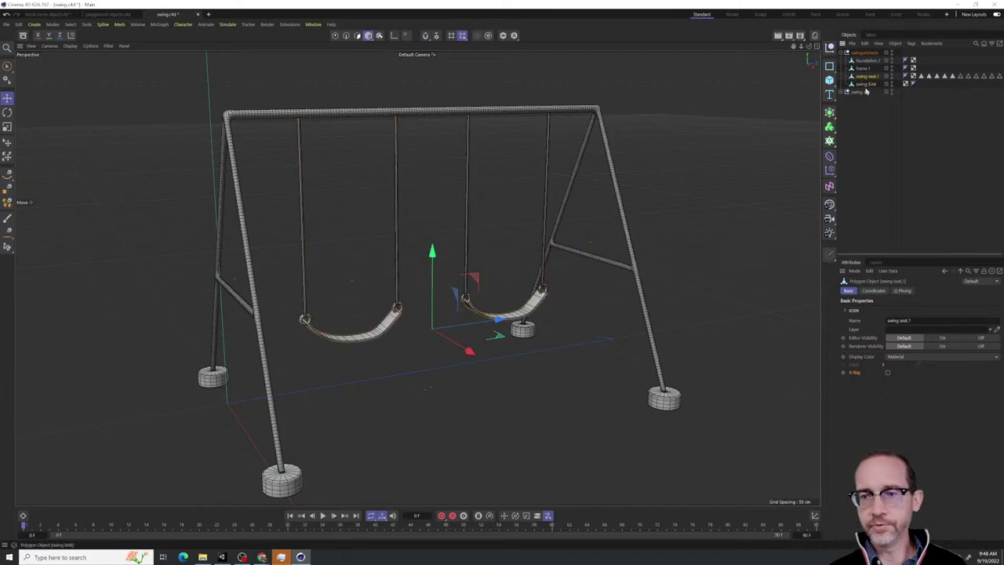
left_click(864, 77)
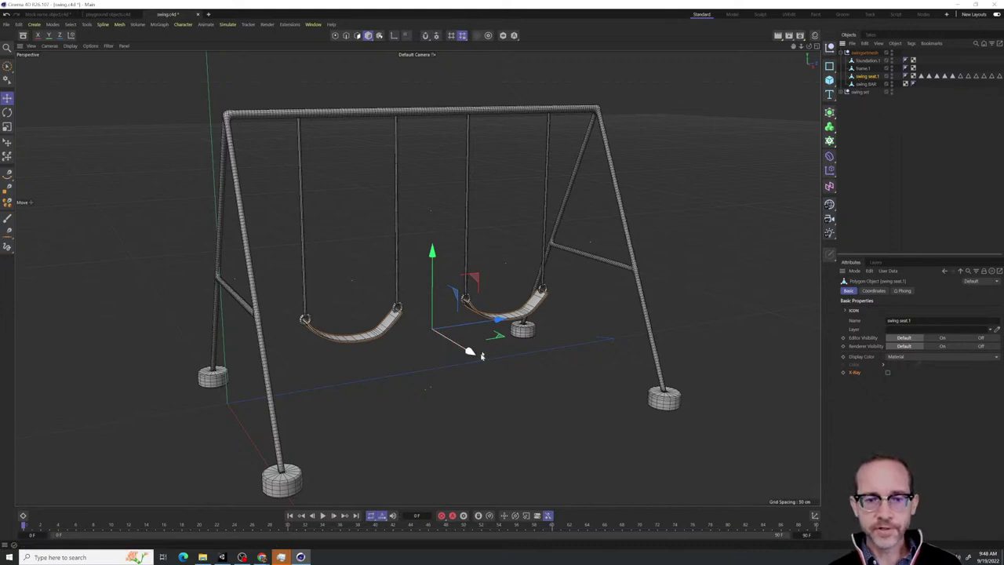
left_click_drag(469, 349, 510, 336)
Hide the original swing set null and collapse its hierarchy
left_click(860, 93)
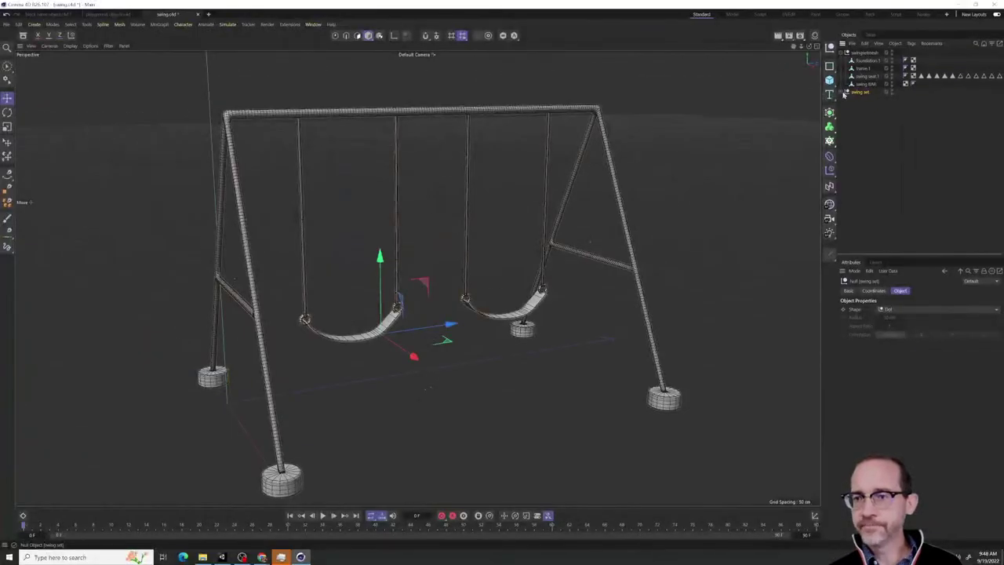
left_click(841, 93)
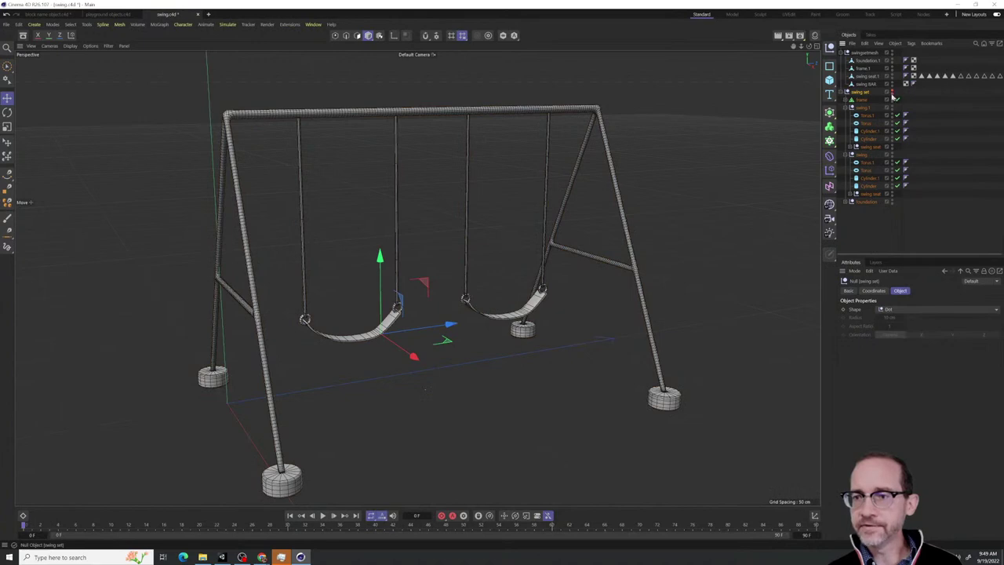
left_click(846, 91)
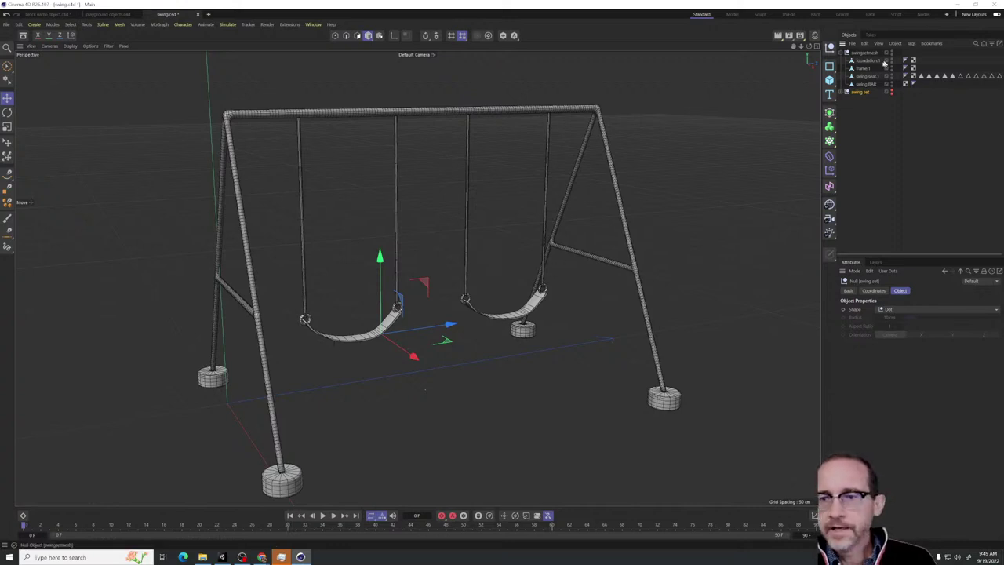
Try shifting swing seat.1 about 5 cm apart from its bars and compare it with the swing BAR object
left_click(866, 76)
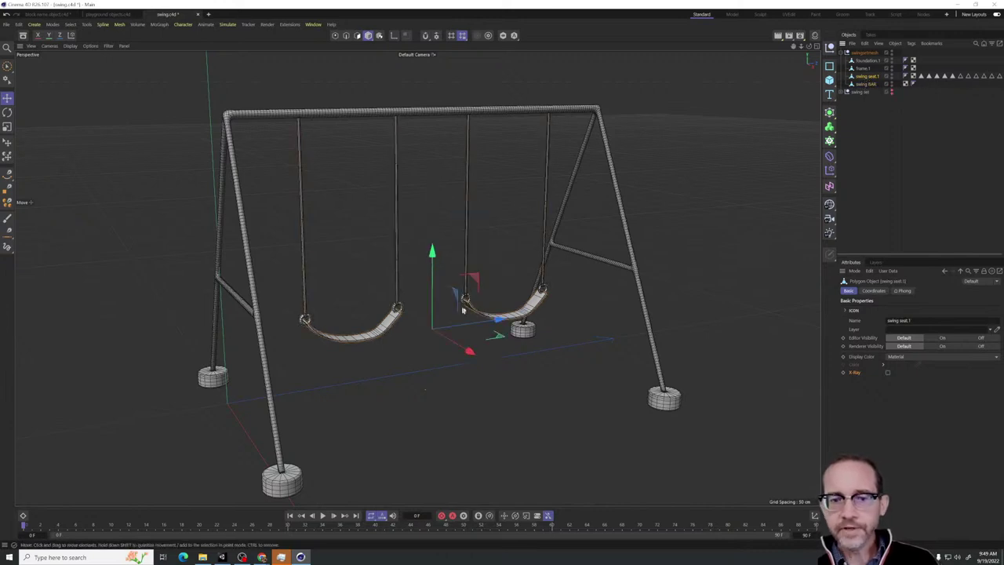
left_click_drag(467, 343, 476, 347)
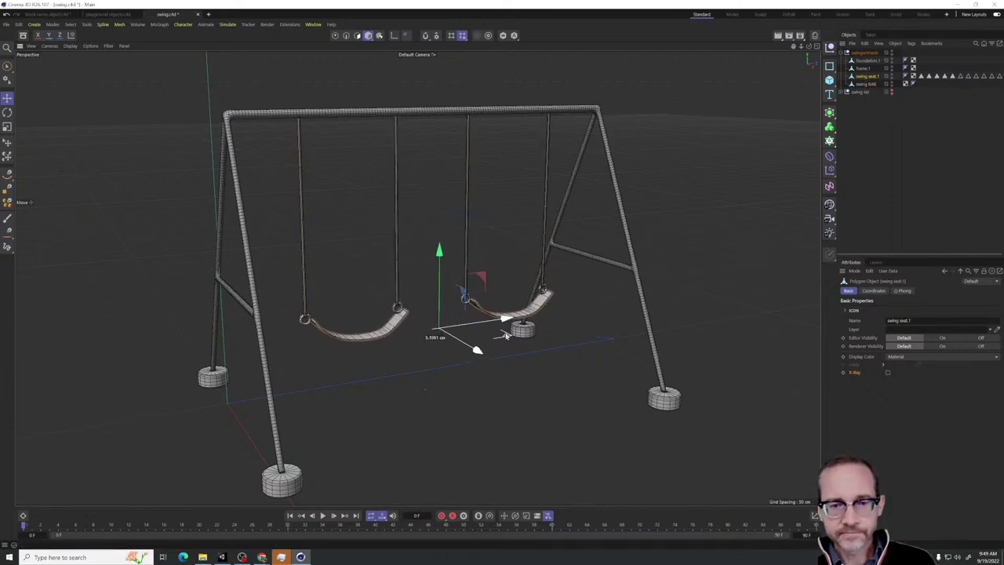
left_click(866, 84)
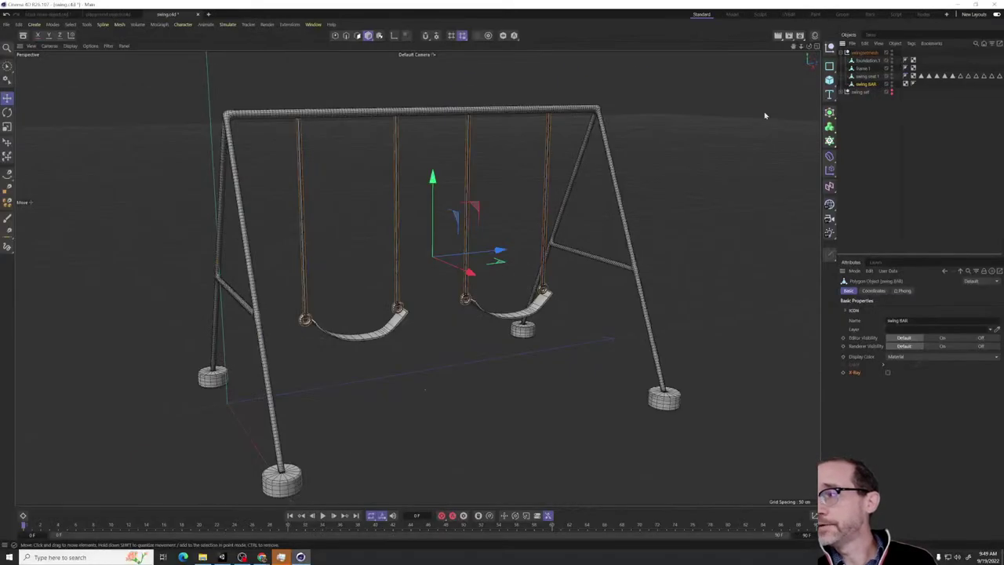
left_click(867, 76)
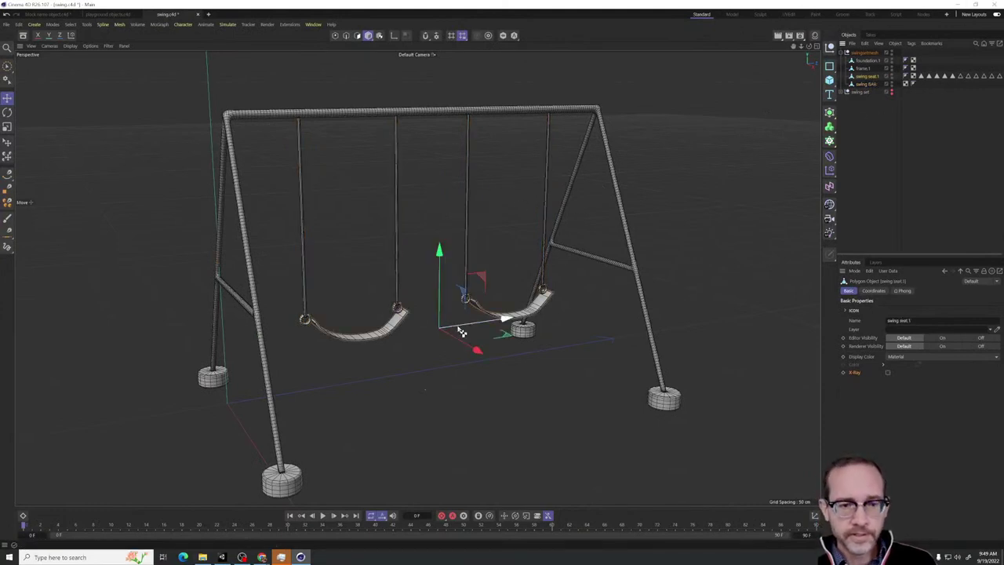
key("Down")
key("Up")
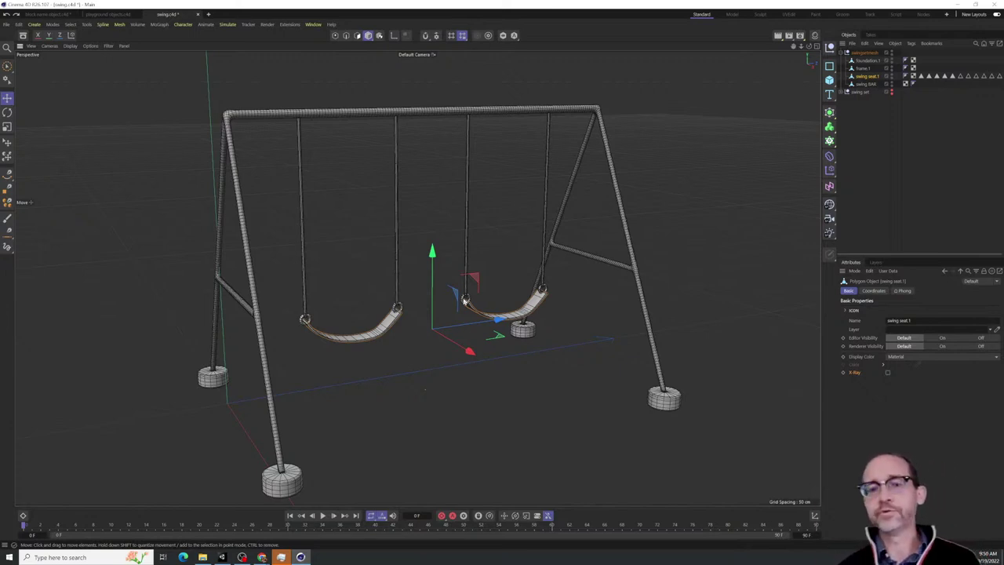
Make swing seat.1 a child of swing BAR and select the parent
left_click_drag(868, 78, 868, 83)
left_click(867, 76)
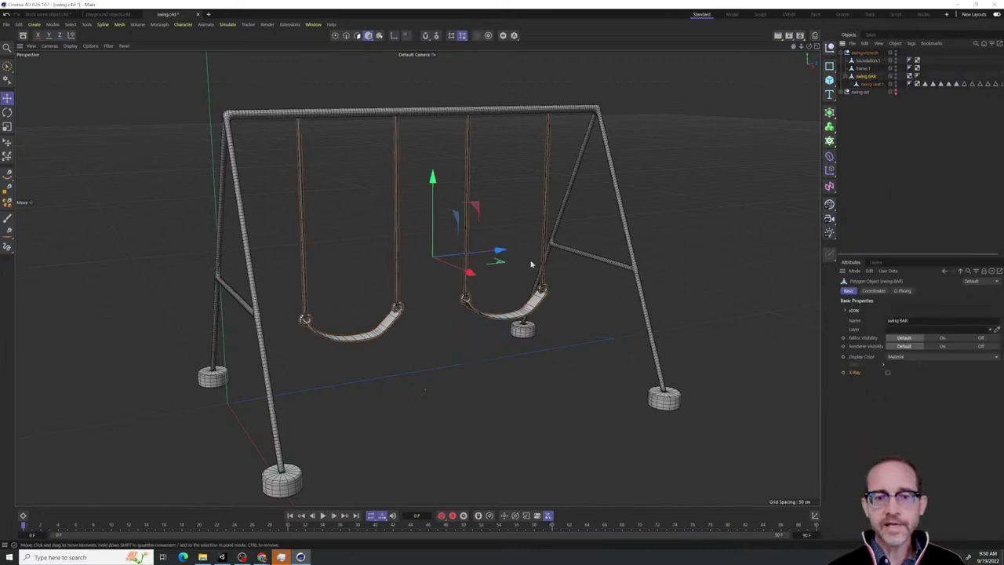
left_click_drag(474, 268, 476, 205, "alt")
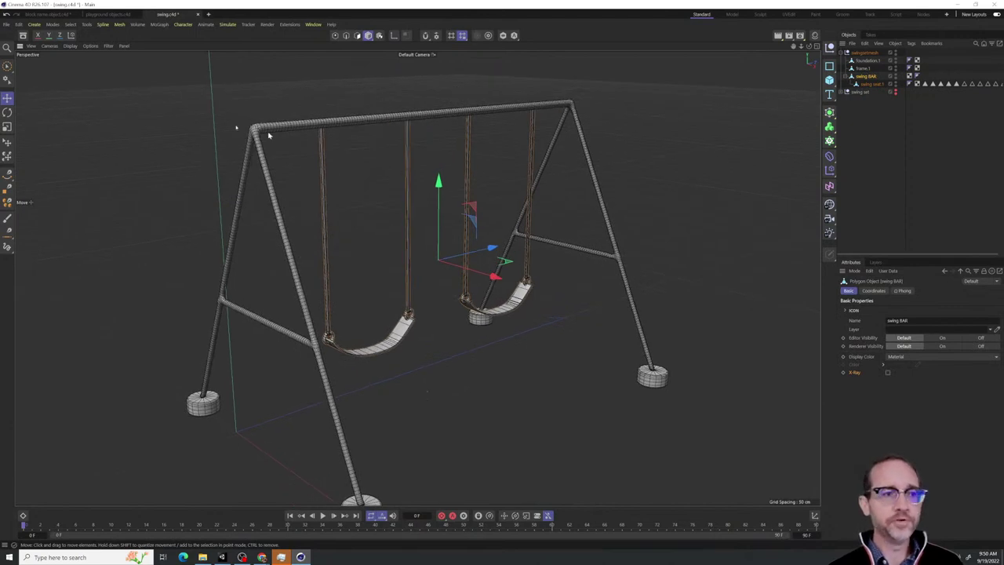
Add a Geometry Axis deformer from the asset library under swing BAR and set its Axis Y to -100%
left_click(23, 35)
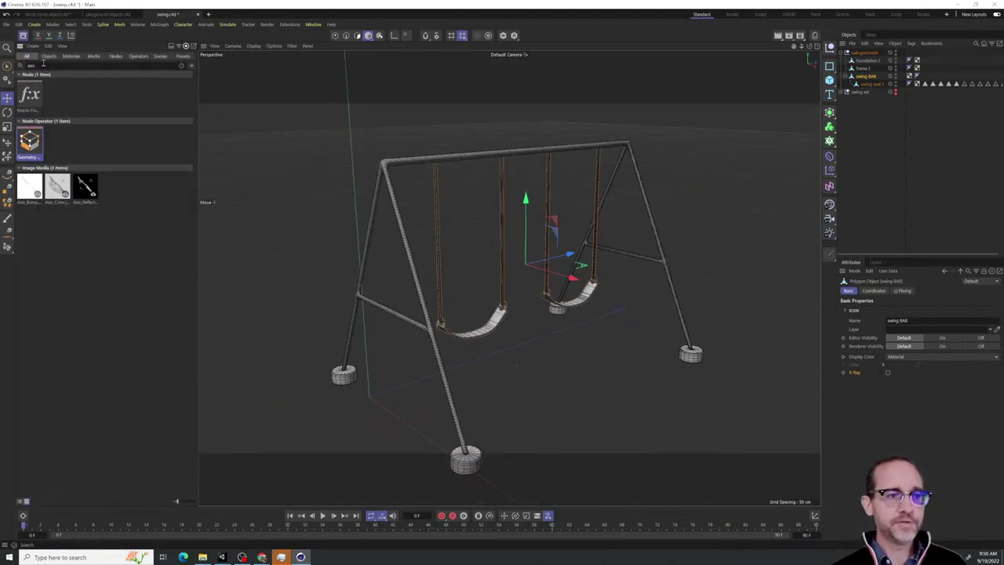
left_click_drag(31, 150, 875, 81)
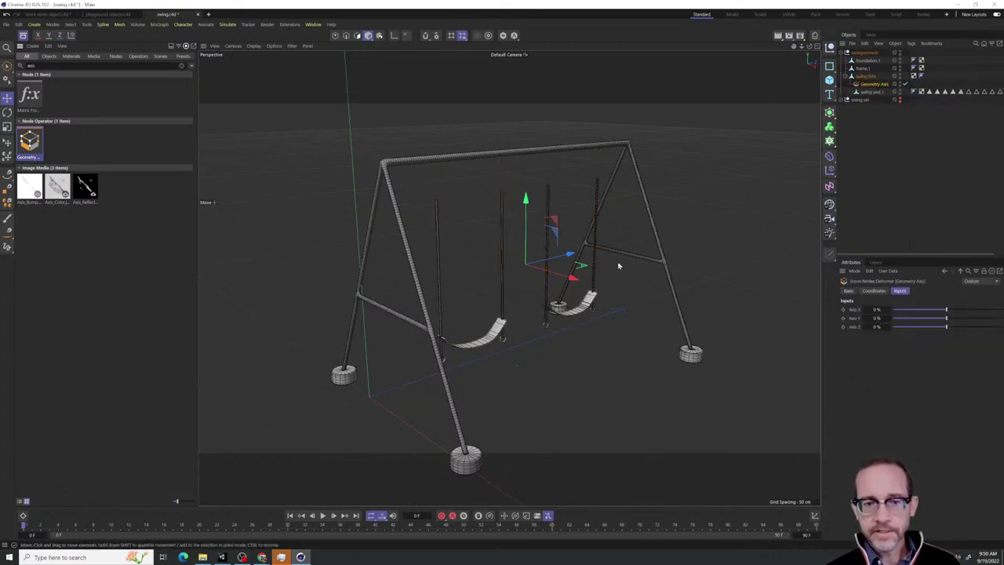
left_click_drag(618, 266, 553, 288, "alt")
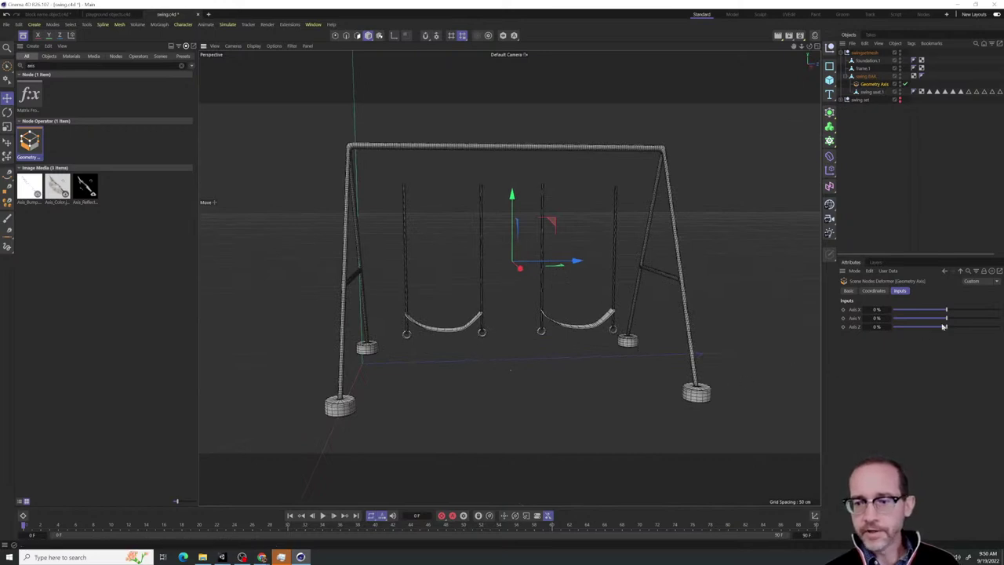
left_click_drag(946, 317, 999, 319)
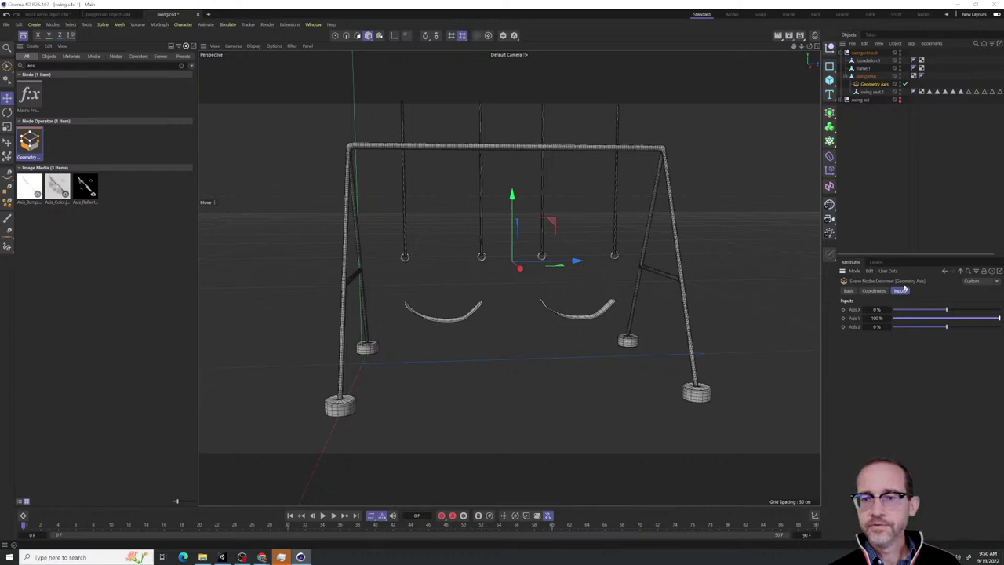
left_click_drag(995, 318, 813, 322)
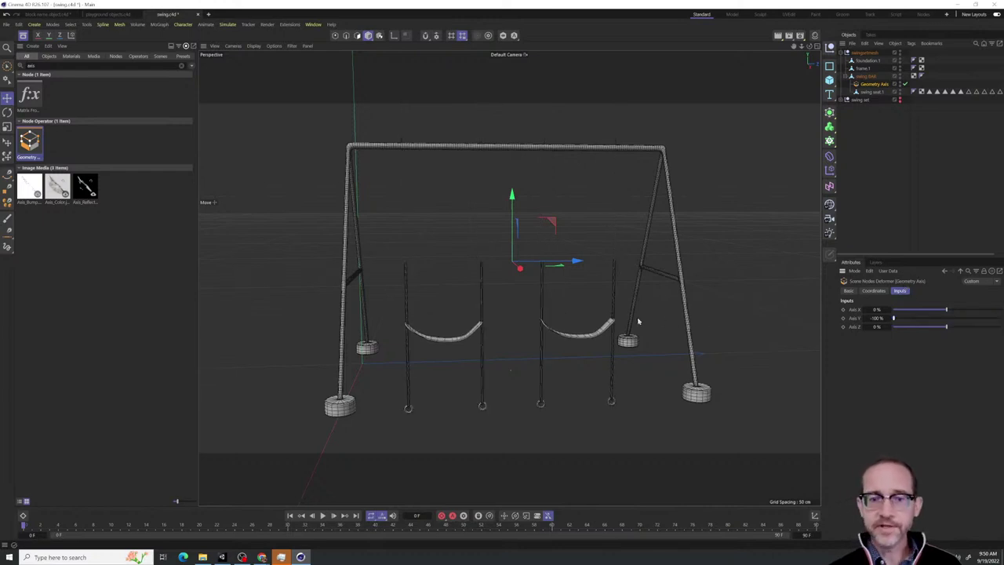
Lower swing seat.1 to the rings at the bars' lower ends, and raise swing BAR to the frame's top bar
left_click(870, 92)
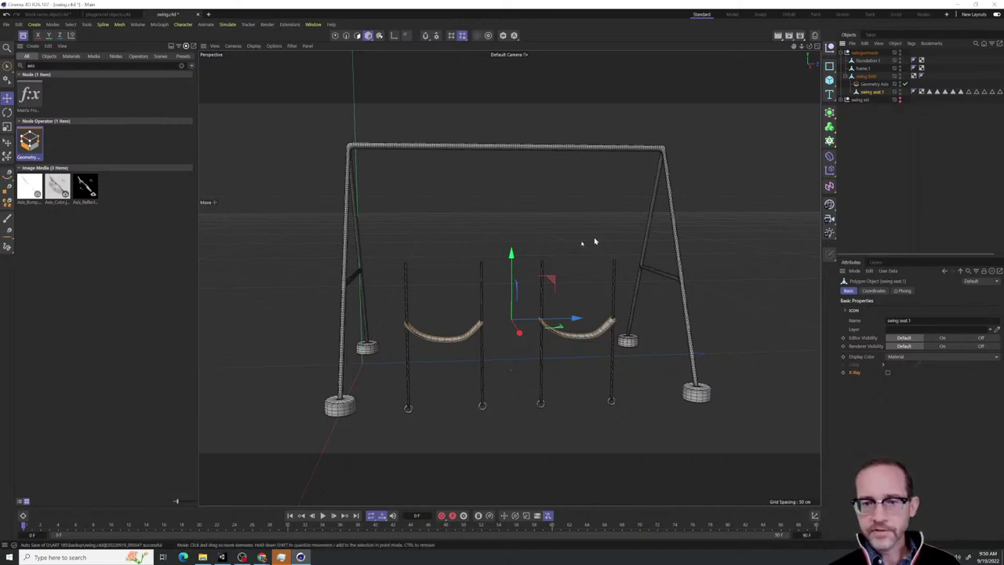
left_click_drag(510, 257, 511, 342)
left_click(865, 76)
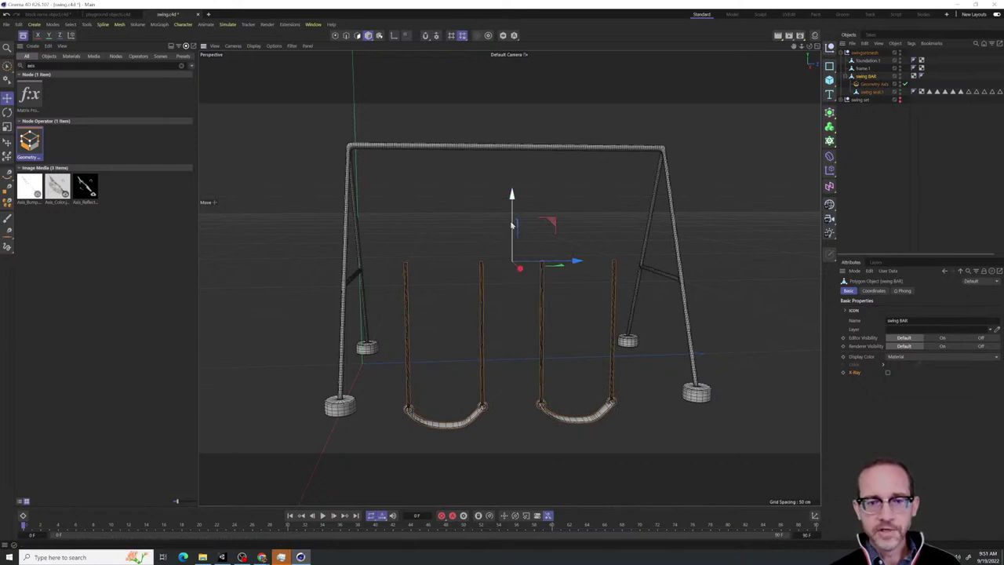
left_click_drag(513, 227, 505, 114)
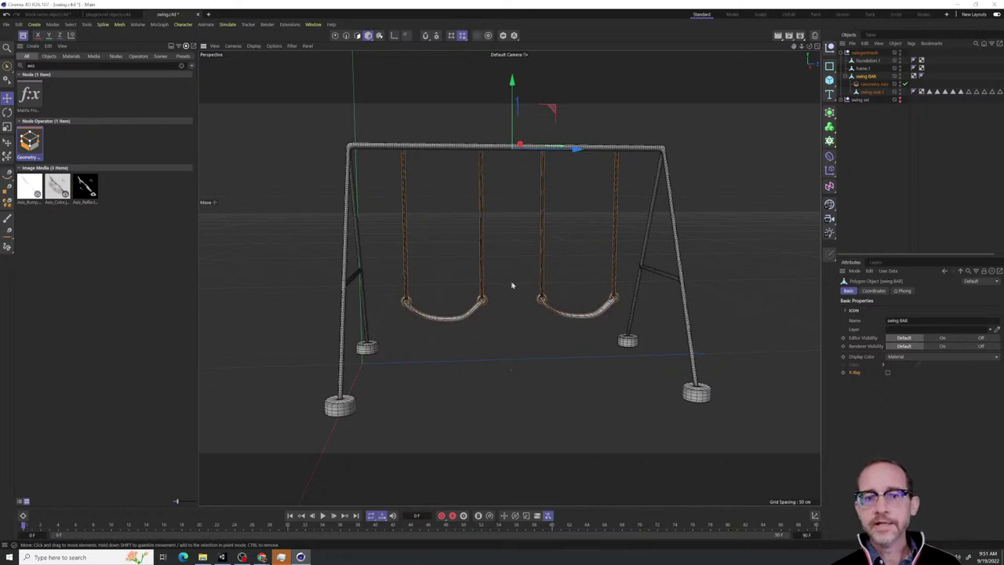
Try rotating swing BAR with its seats about the frame's top bar
left_click_drag(511, 285, 501, 351, "alt")
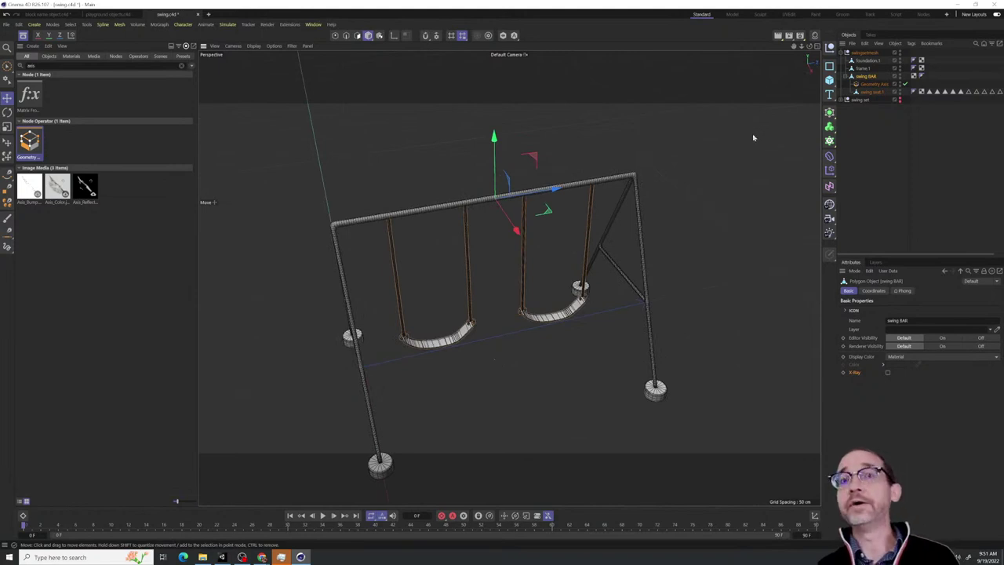
left_click(866, 90)
left_click(865, 76)
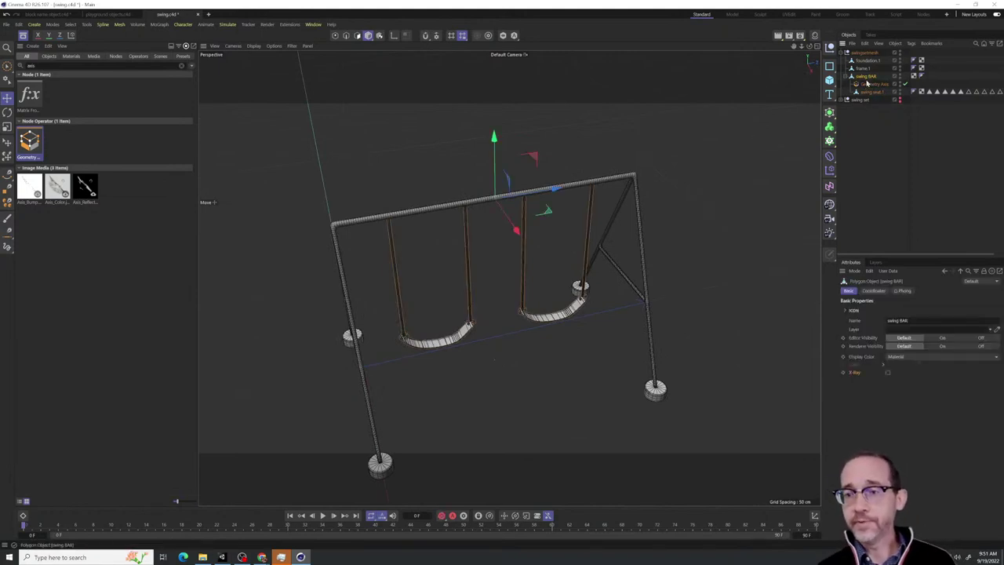
key("r")
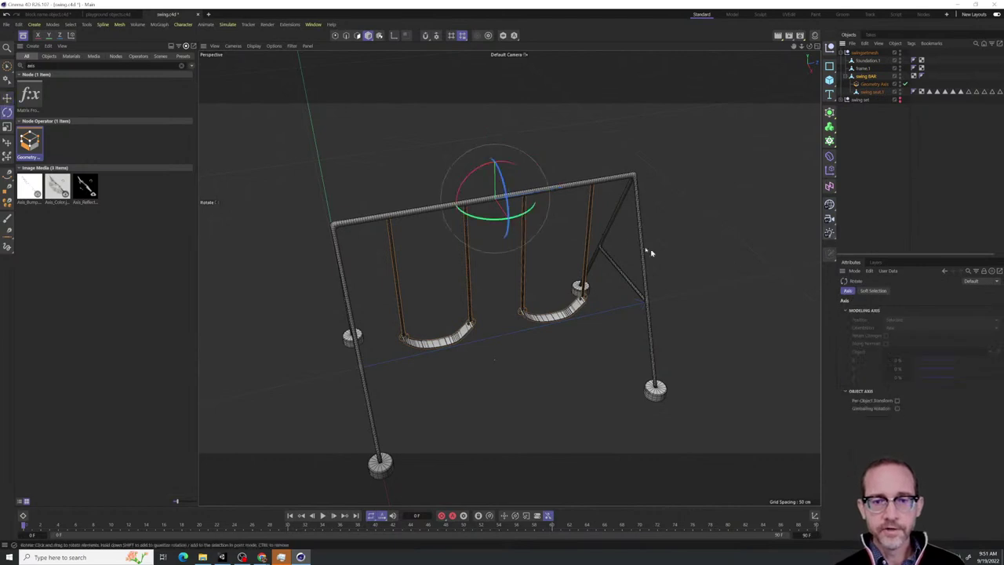
mouse_move(504, 182)
left_mouse_down()
mouse_move(510, 235)
mouse_move(491, 156)
mouse_move(506, 278)
mouse_move(489, 105)
mouse_move(505, 245)
mouse_move(510, 162)
mouse_move(514, 174)
left_mouse_up()
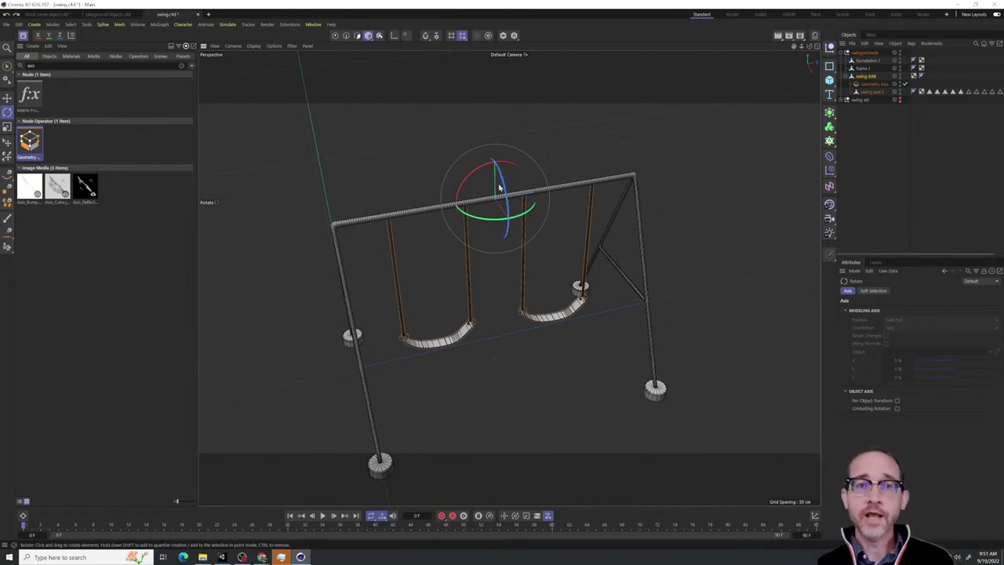
Test swing BAR's rotation about the frame's top bar, undo it, and check the pivots of swing BAR and swing seat.1
left_click_drag(502, 179, 511, 223)
key("ctrl+z")
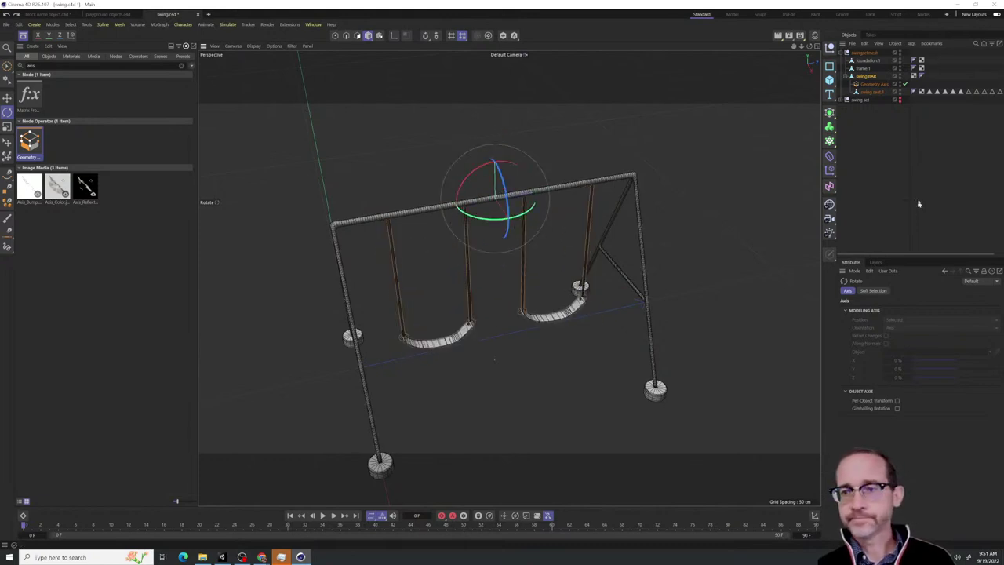
left_click(867, 84)
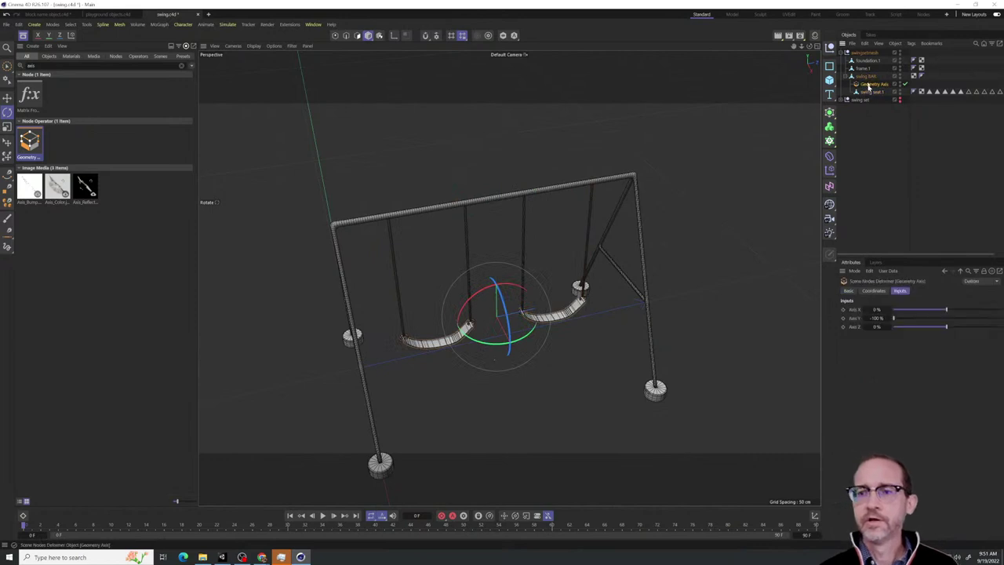
left_click(867, 77)
left_click_drag(416, 312, 445, 319, "alt")
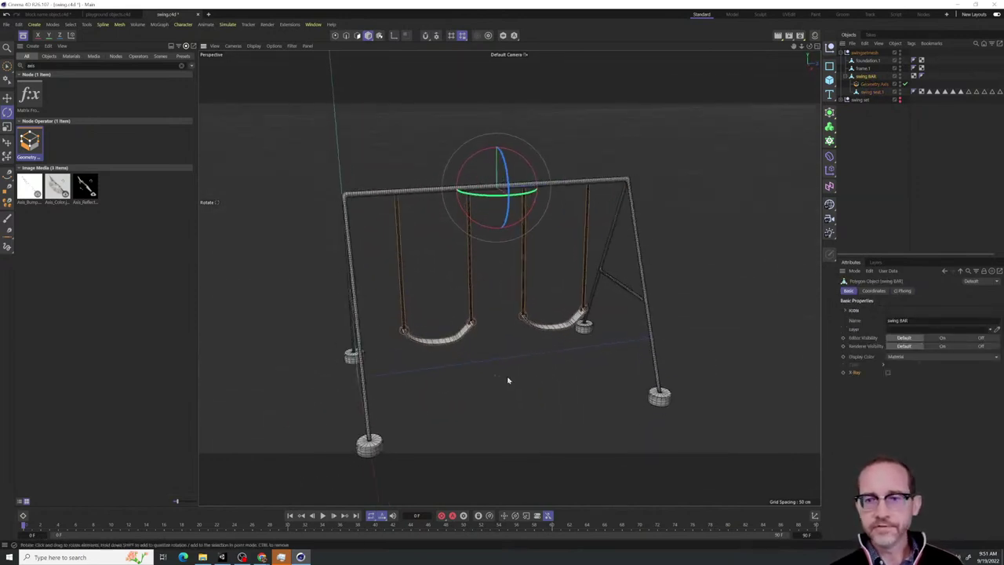
mouse_move(553, 340)
left_mouse_down("alt")
mouse_move(496, 354)
mouse_move(549, 354)
left_mouse_up("alt")
left_click(868, 92)
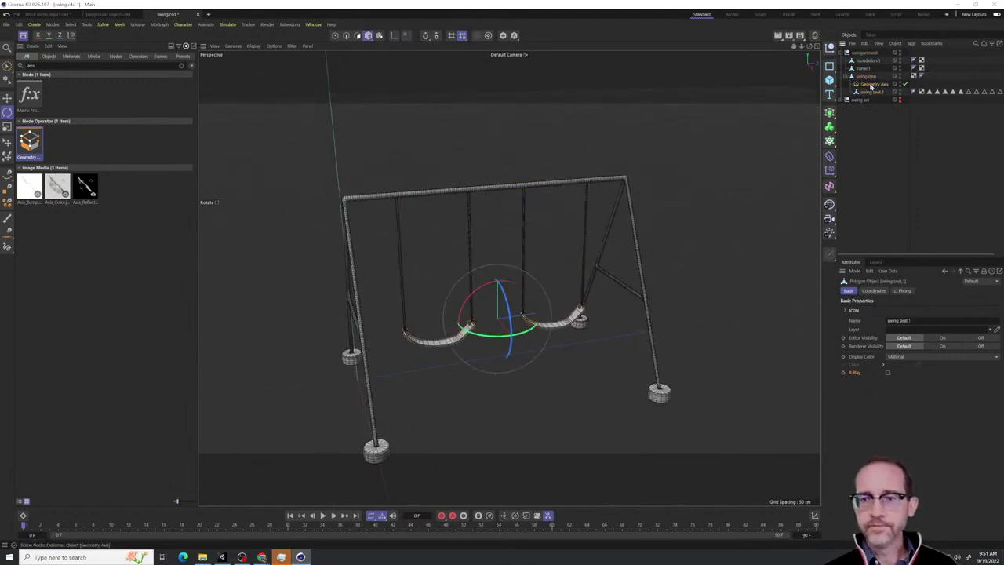
left_click(871, 84)
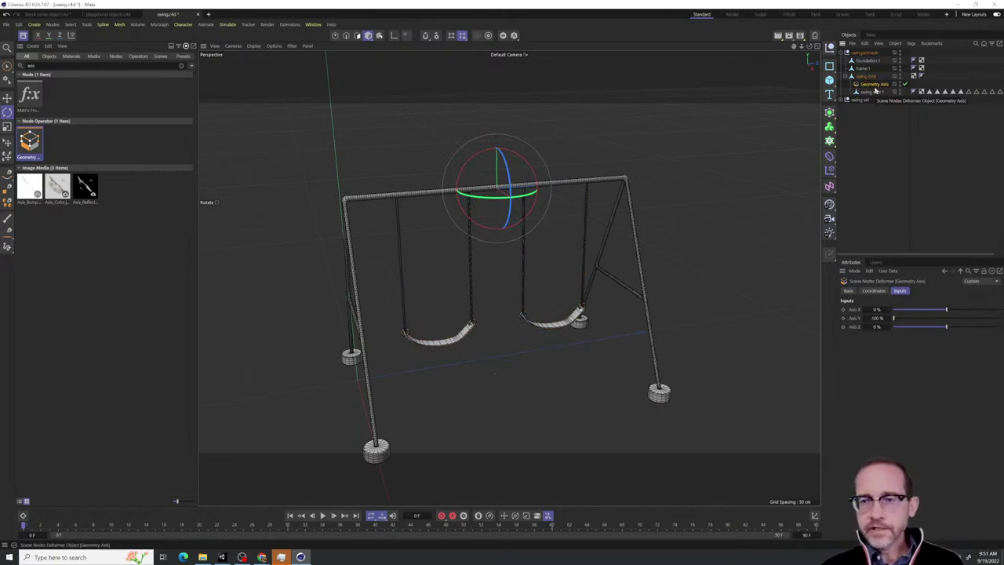
Delete the points of the right-hand swing's two hanging bars from swing BAR using a rectangle selection
left_click(868, 76)
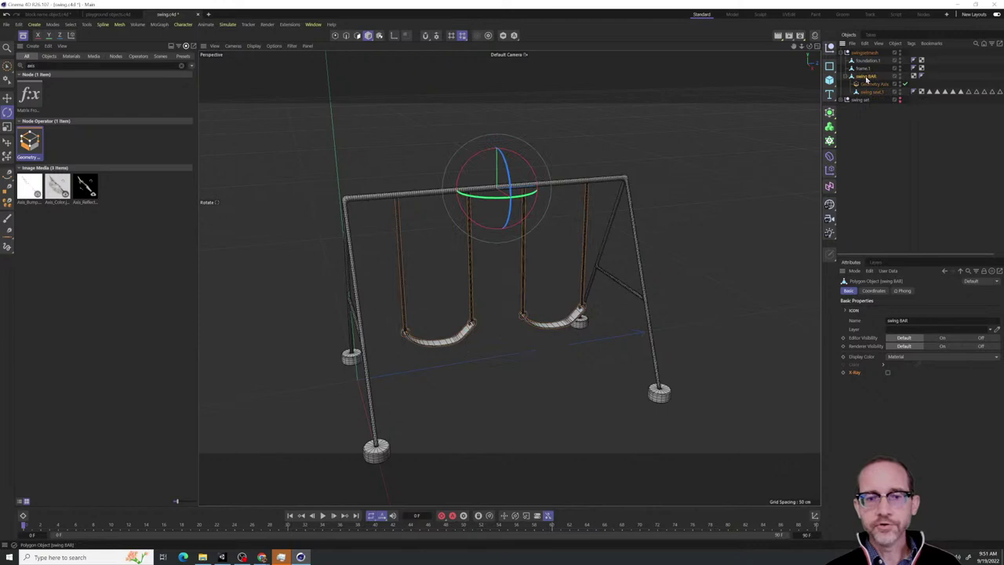
left_click(336, 36)
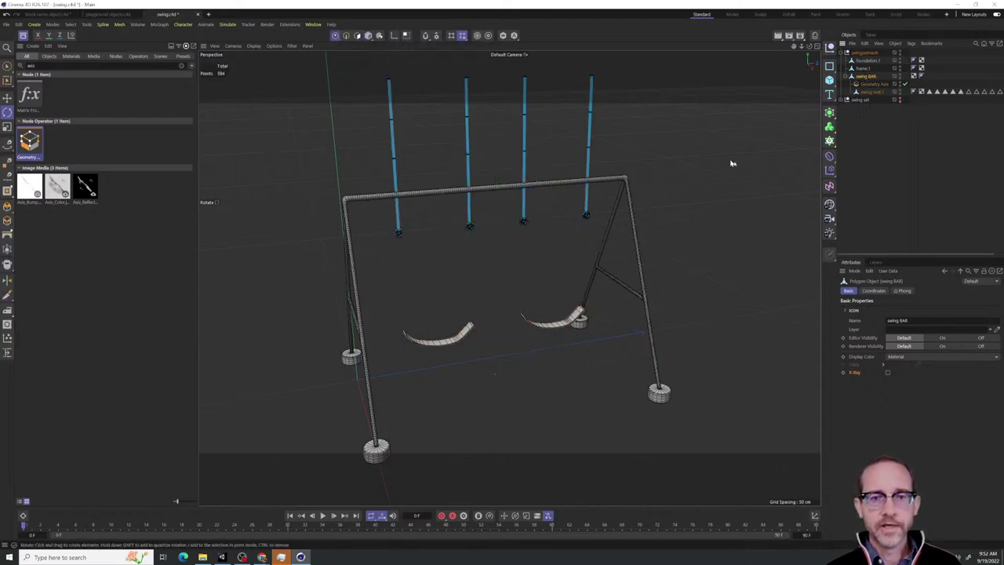
middle_click_drag(730, 163, 719, 242, "alt")
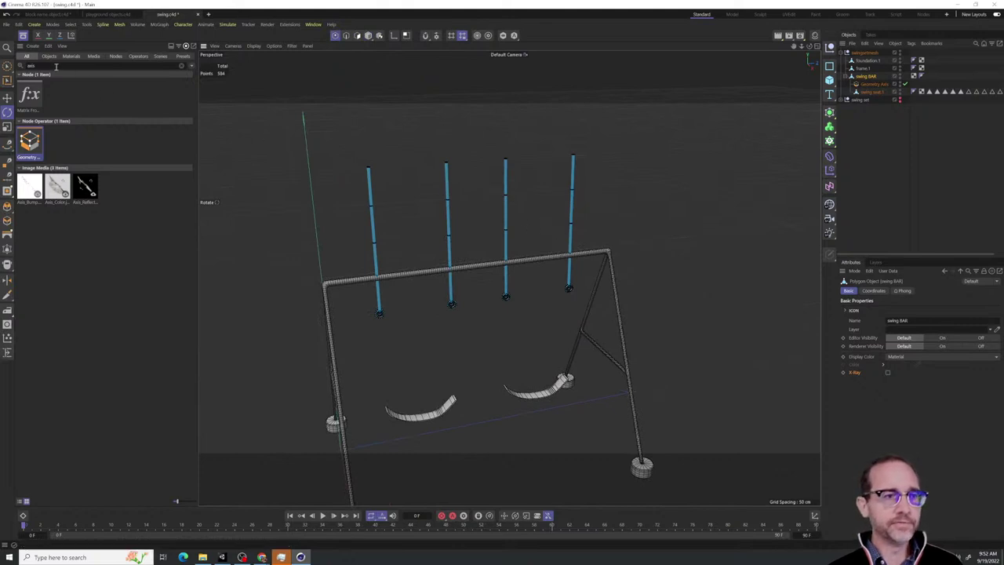
left_click(7, 66)
left_click(47, 93)
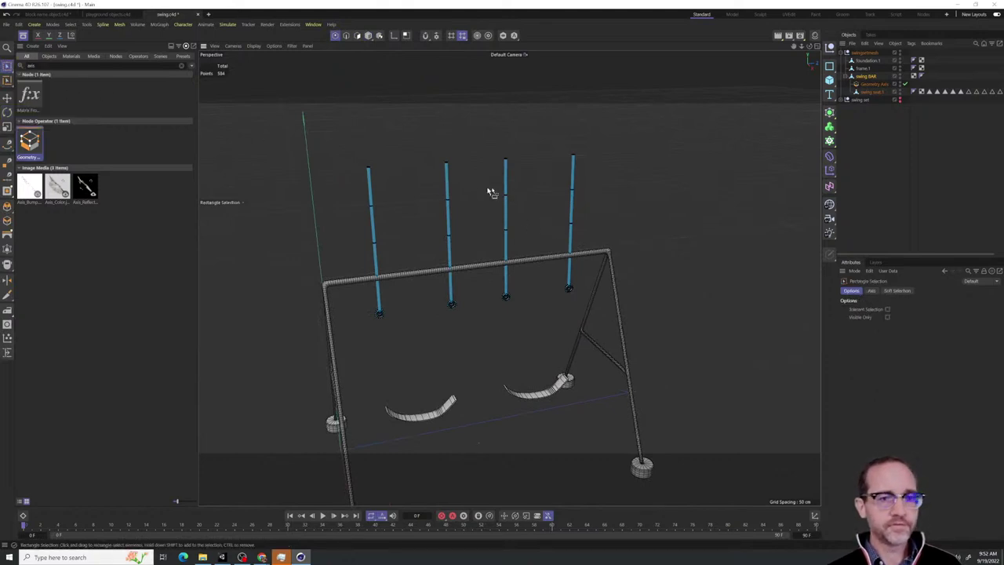
left_click_drag(487, 132, 643, 323)
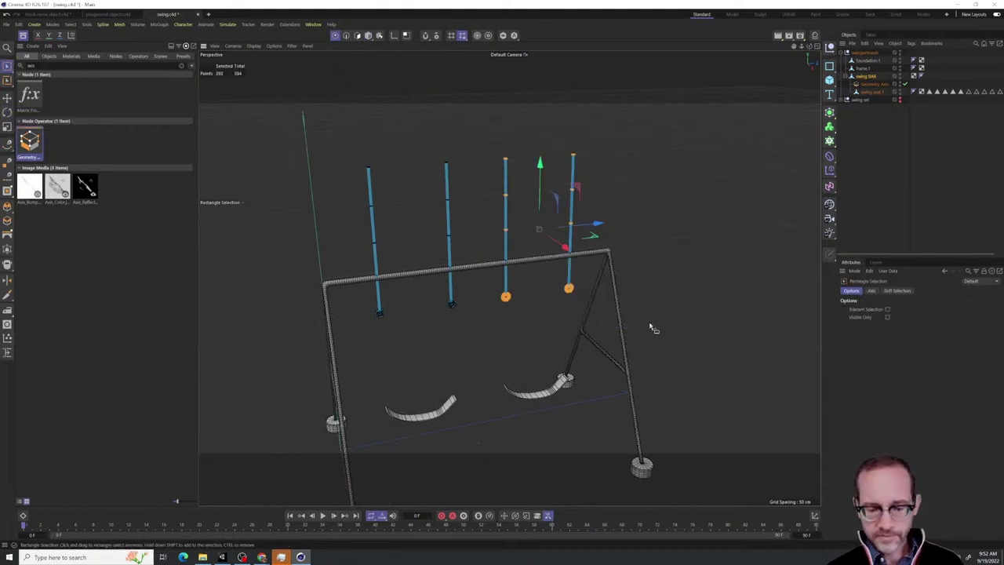
key("Delete")
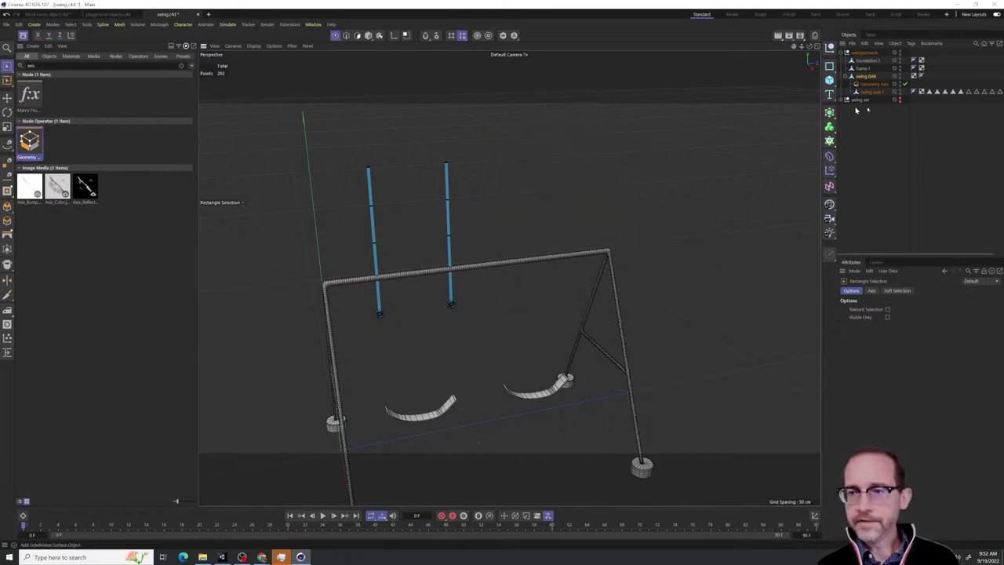
Delete the points of the right-hand seat from swing seat.1, keeping only one seat
left_click(871, 93)
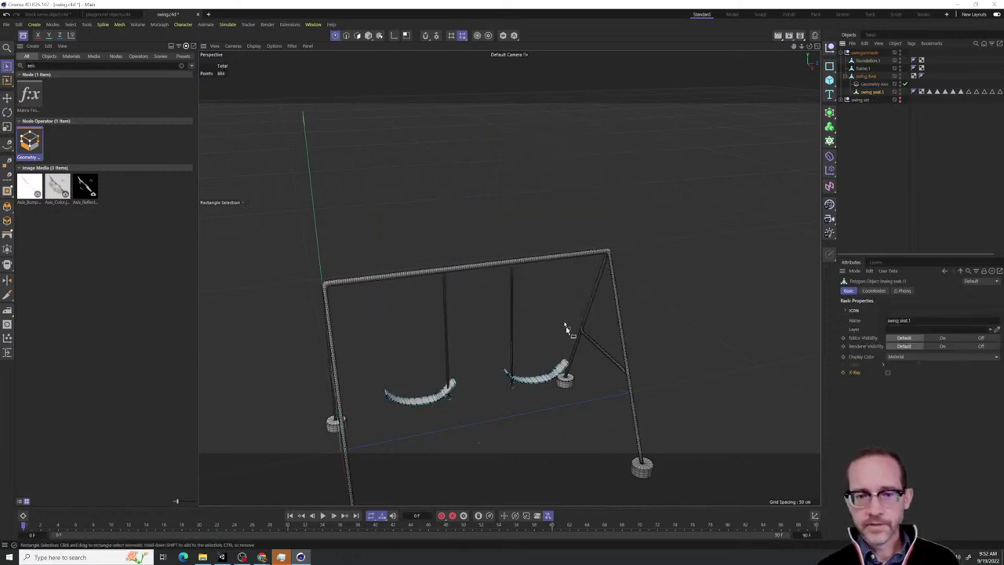
left_click_drag(488, 337, 640, 428)
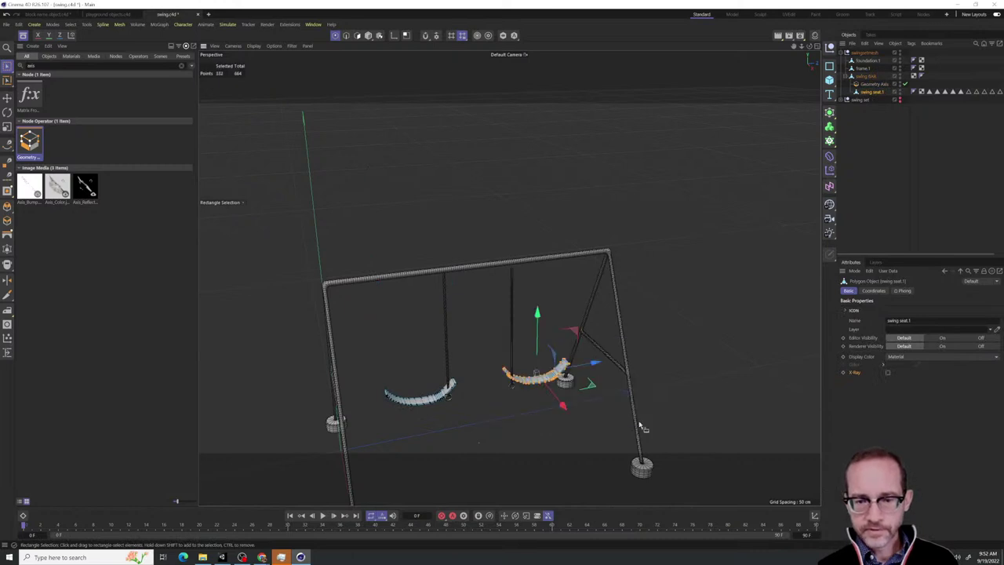
key("Delete")
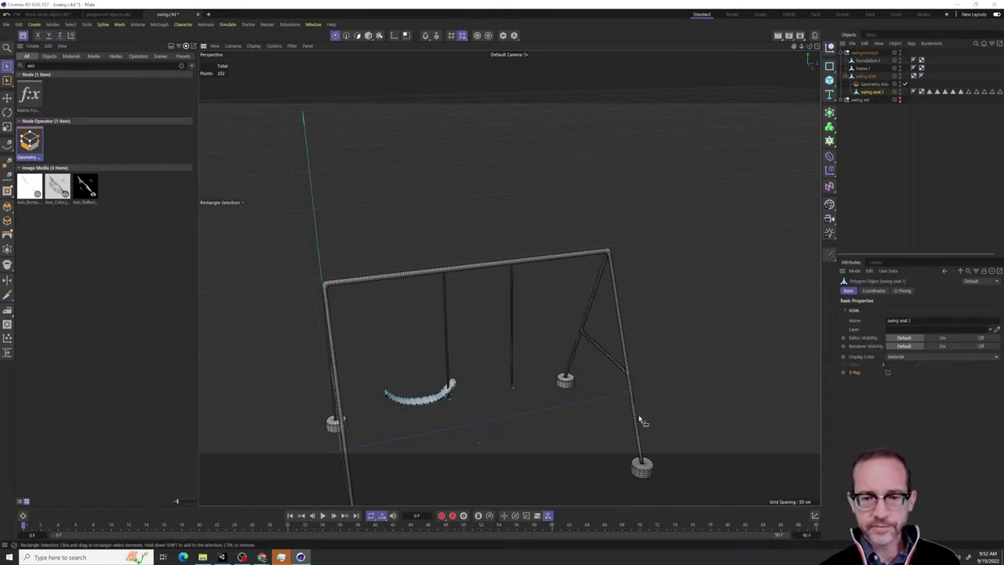
left_click(873, 134)
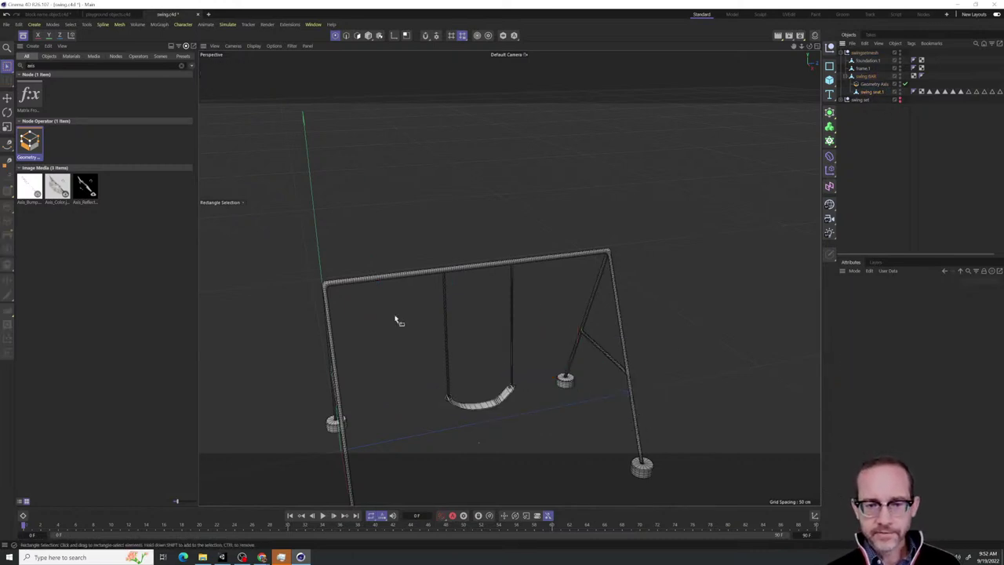
Move swing BAR along the top bar to the frame's left half and place a duplicate of the swing in the right half
left_click(864, 77)
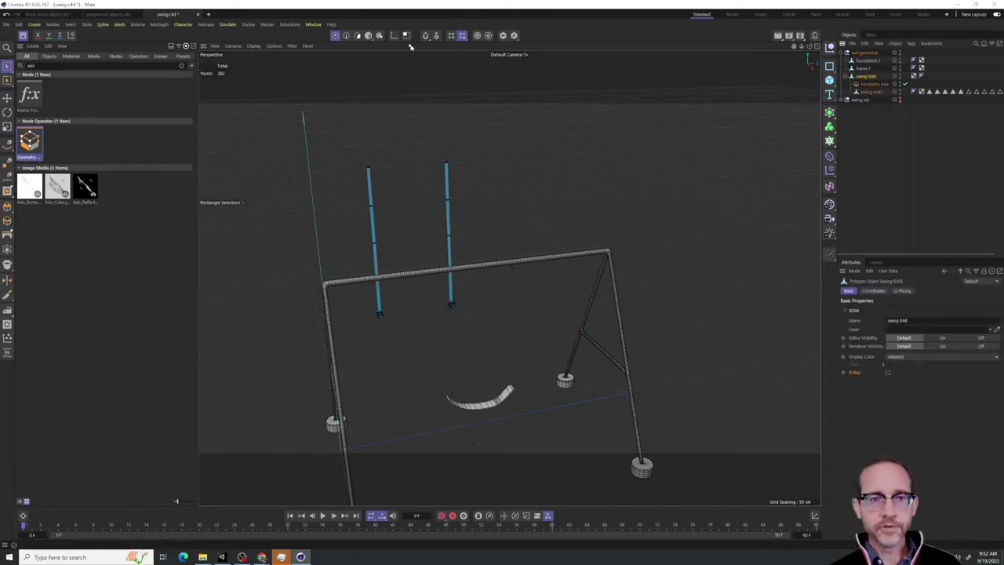
left_click(371, 37)
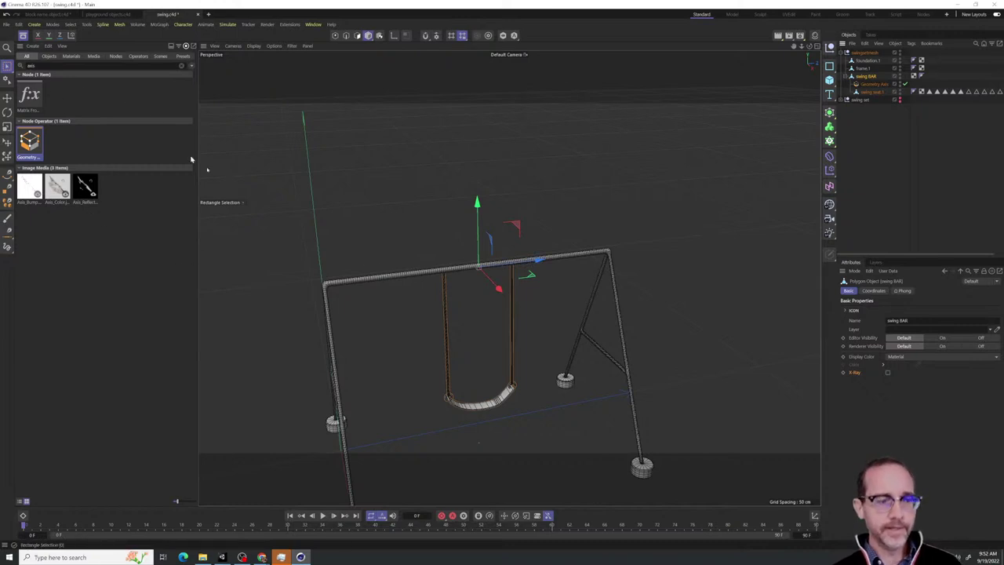
key("e")
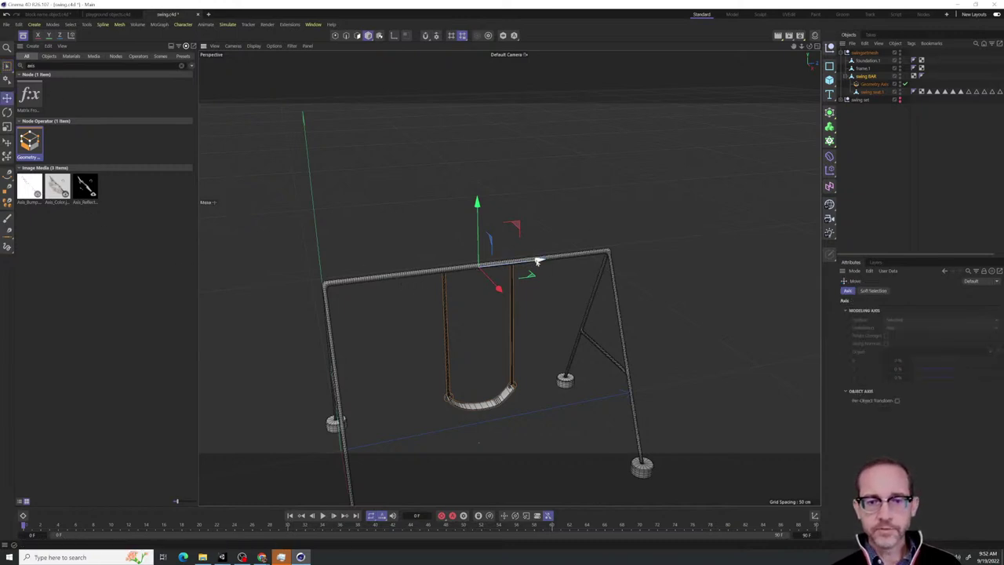
left_click_drag(537, 261, 471, 269)
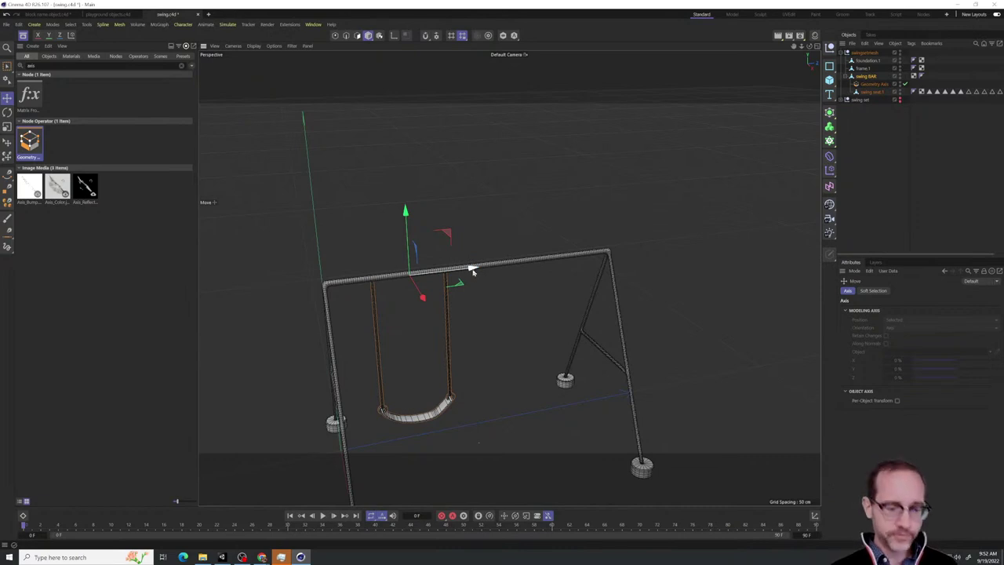
left_click_drag(473, 274, 594, 275, "ctrl")
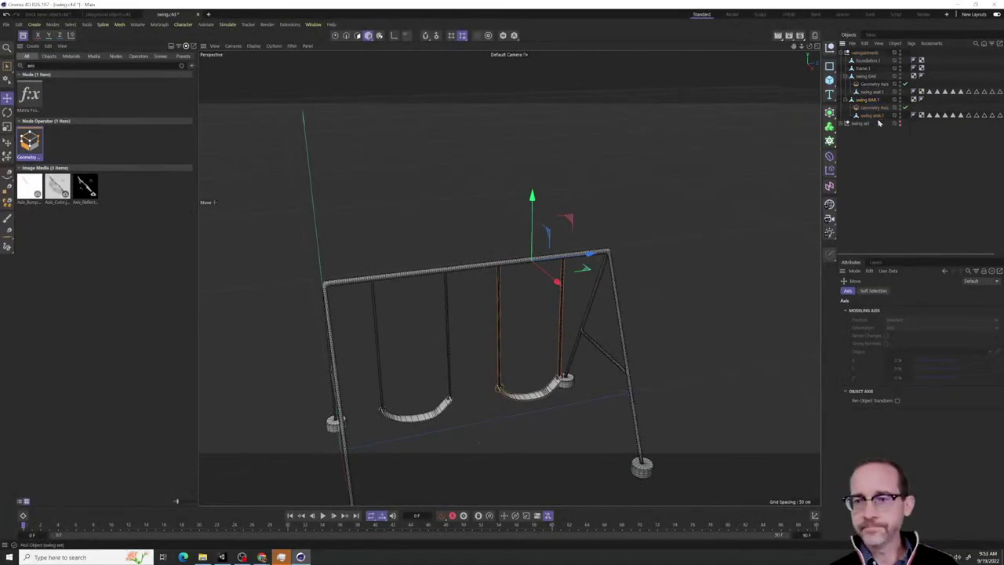
Try rotating swing BAR and its duplicate swing BAR.1 separately about the top bar, undoing each rotation
left_click(798, 227)
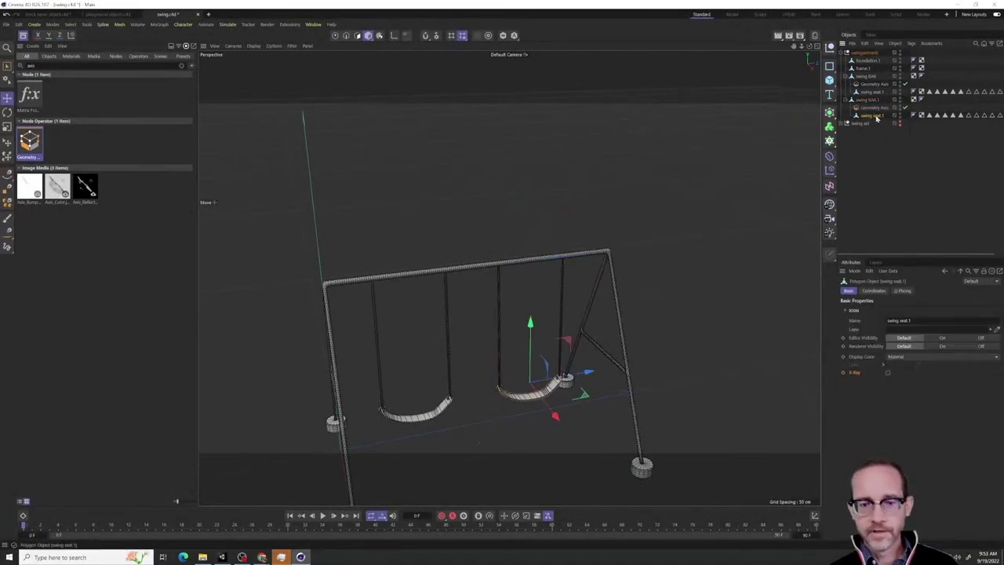
left_click(866, 77)
left_click(865, 101)
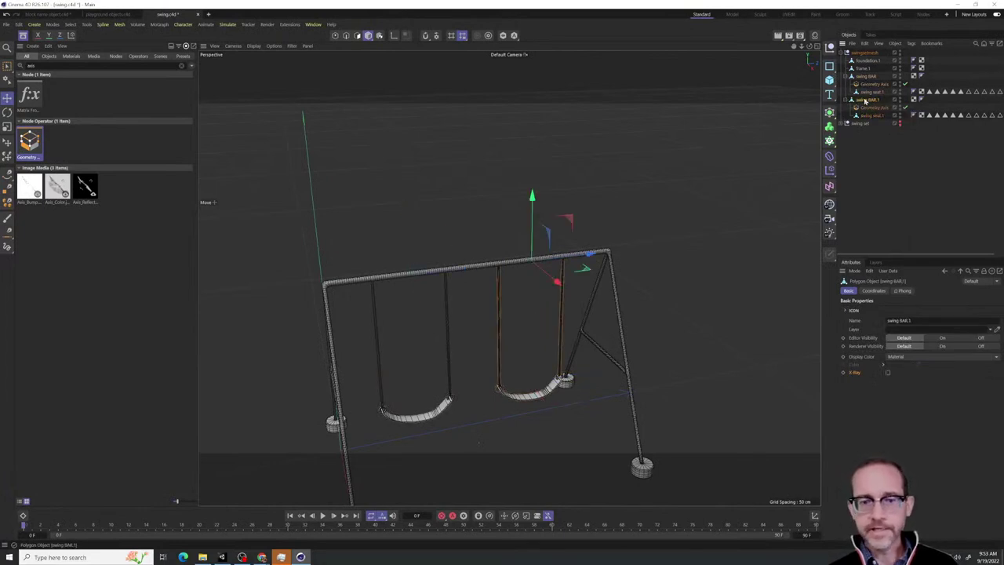
left_click(863, 76)
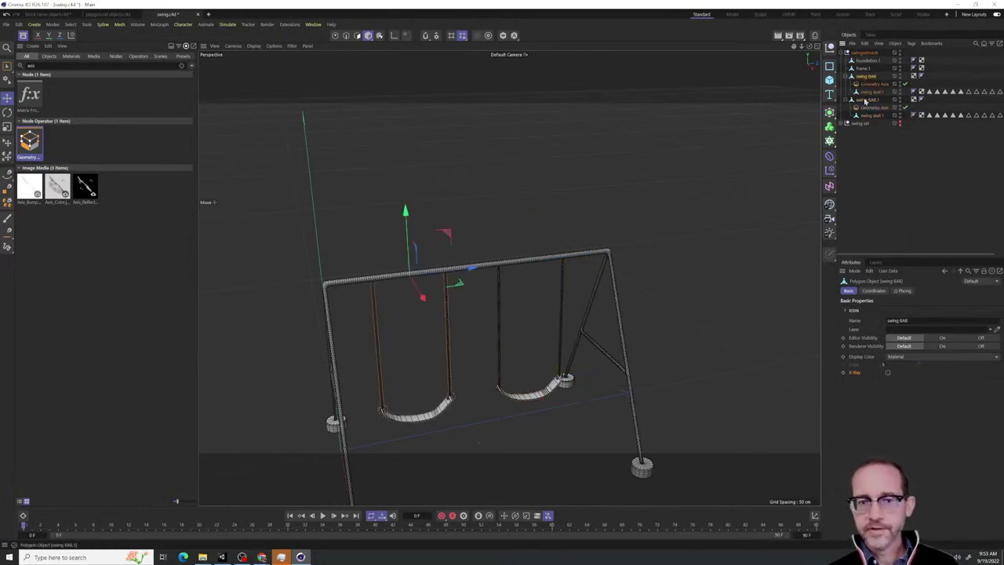
left_click(864, 101)
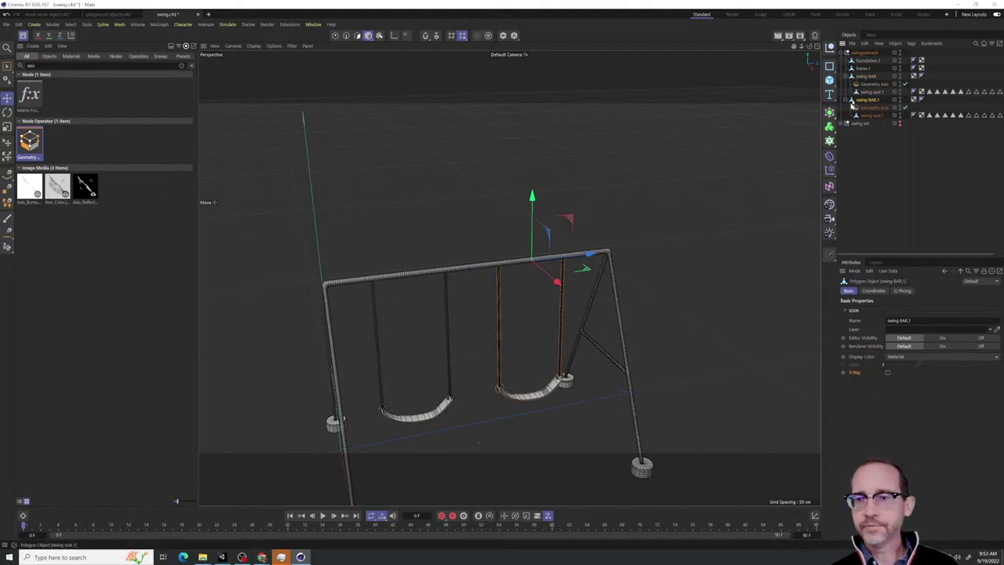
left_click(863, 76)
key("r")
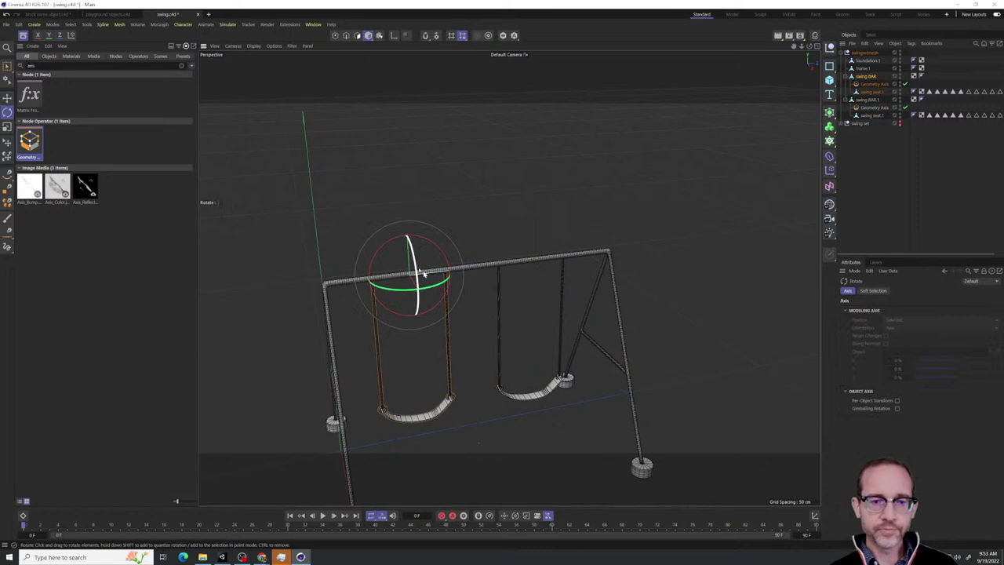
left_click_drag(417, 268, 424, 289)
key("ctrl+z")
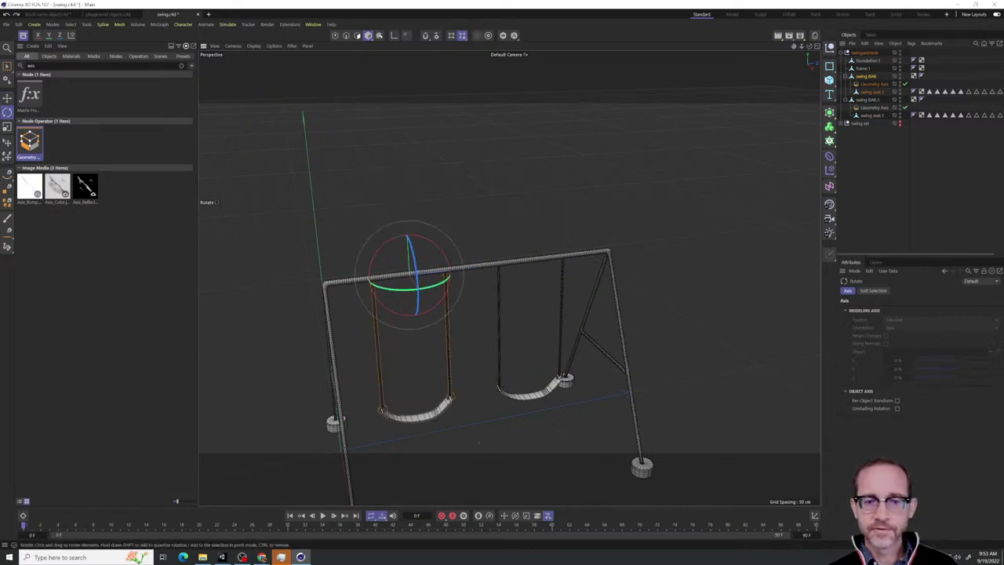
left_click(867, 100)
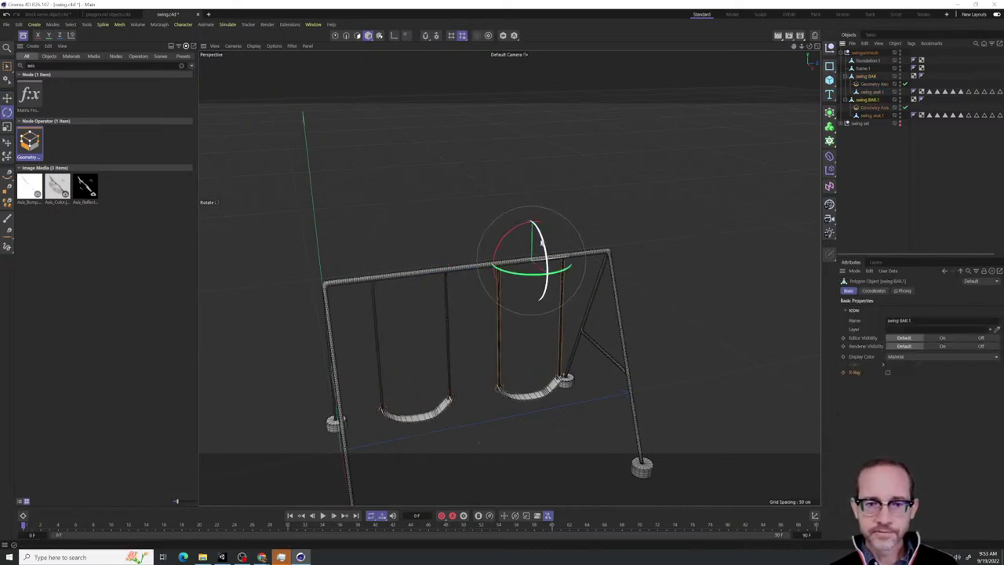
left_click_drag(540, 233, 533, 282)
key("ctrl+z")
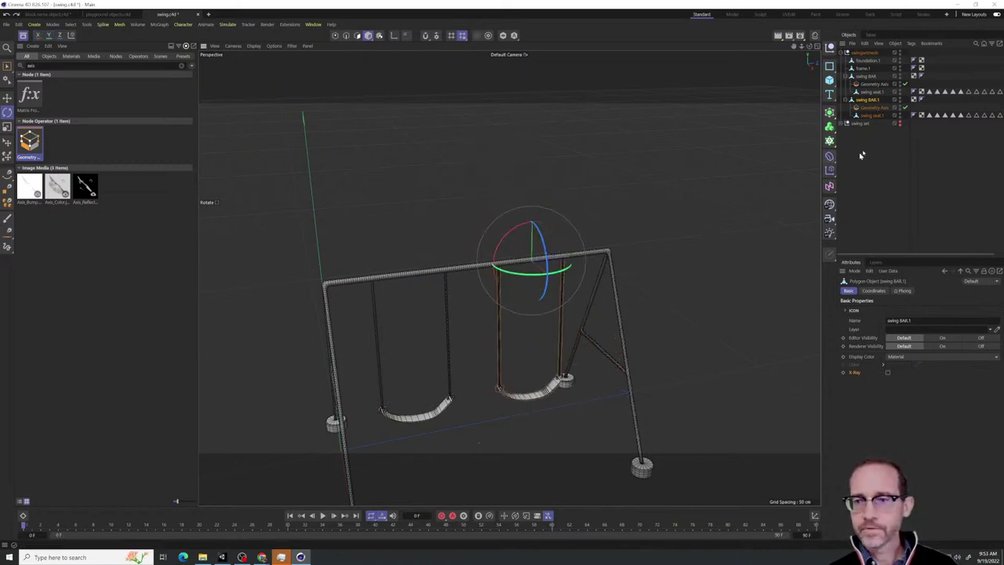
Try rotating the seat under swing BAR.1 about its own pivot at the rings and undo the rotation
left_click_drag(771, 191, 737, 189, "alt")
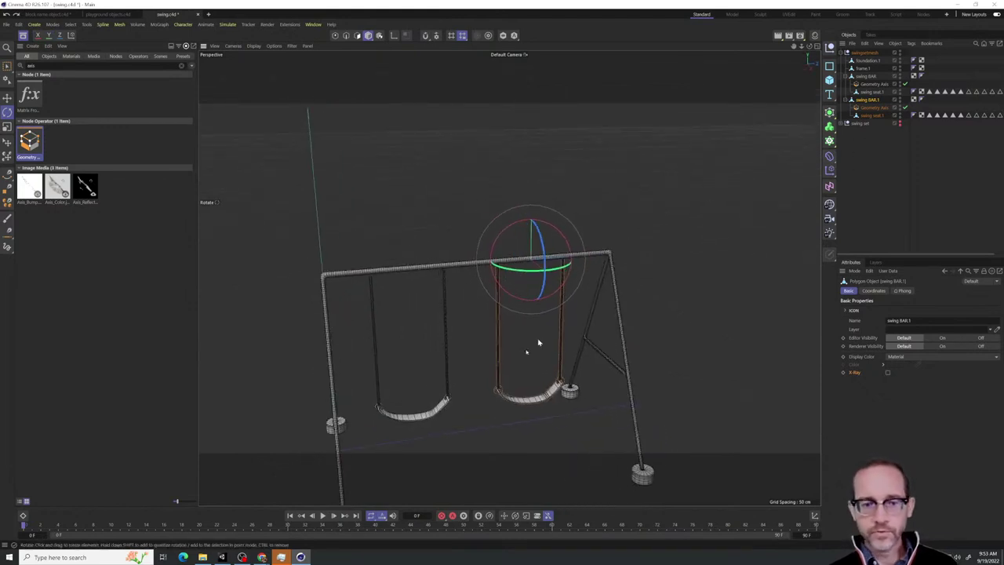
scroll(531, 353, "up", 2)
left_click_drag(490, 396, 544, 333, "alt")
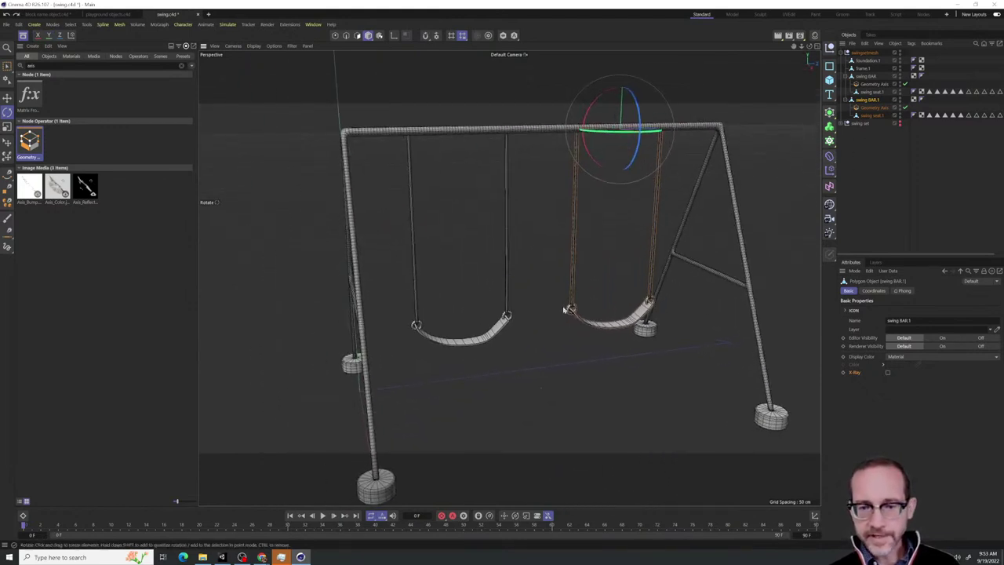
left_click(869, 116)
left_click_drag(628, 337, 609, 365, "alt")
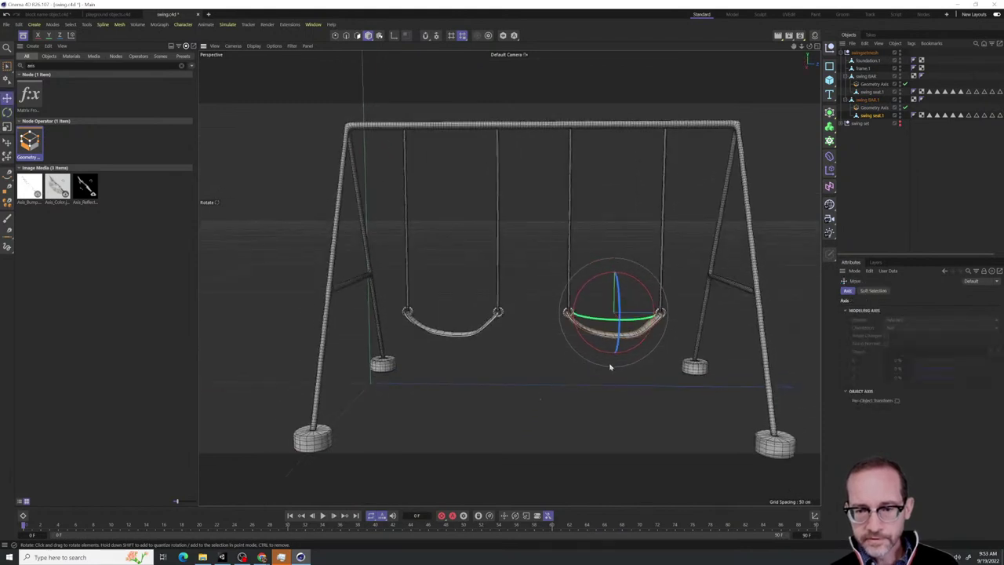
key("e")
key("r")
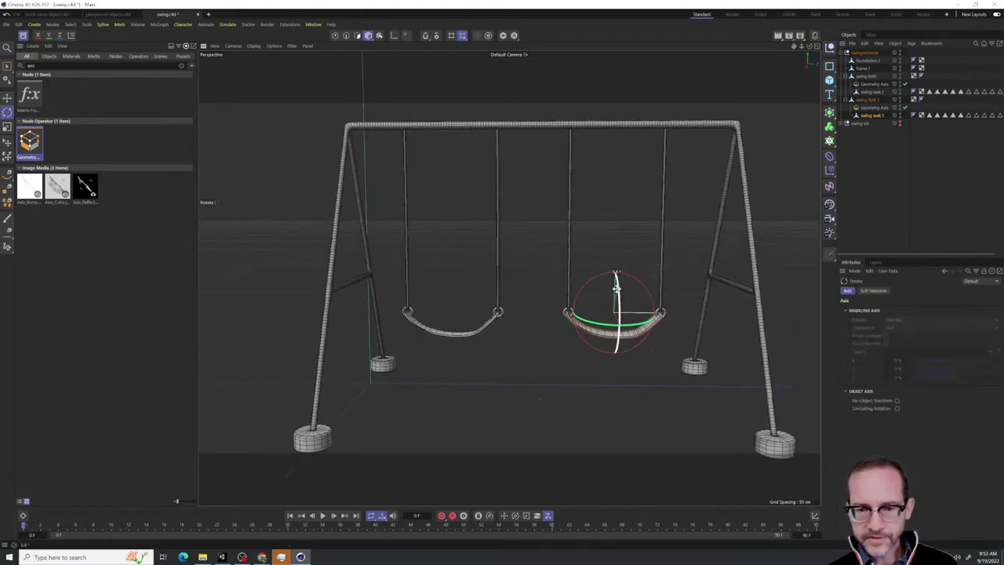
mouse_move(612, 268)
left_mouse_down()
mouse_move(608, 218)
mouse_move(608, 283)
mouse_move(605, 263)
left_mouse_up()
key("ctrl+z")
Deselect everything and collapse the swing BAR and swing BAR.1 hierarchies
left_click(876, 157)
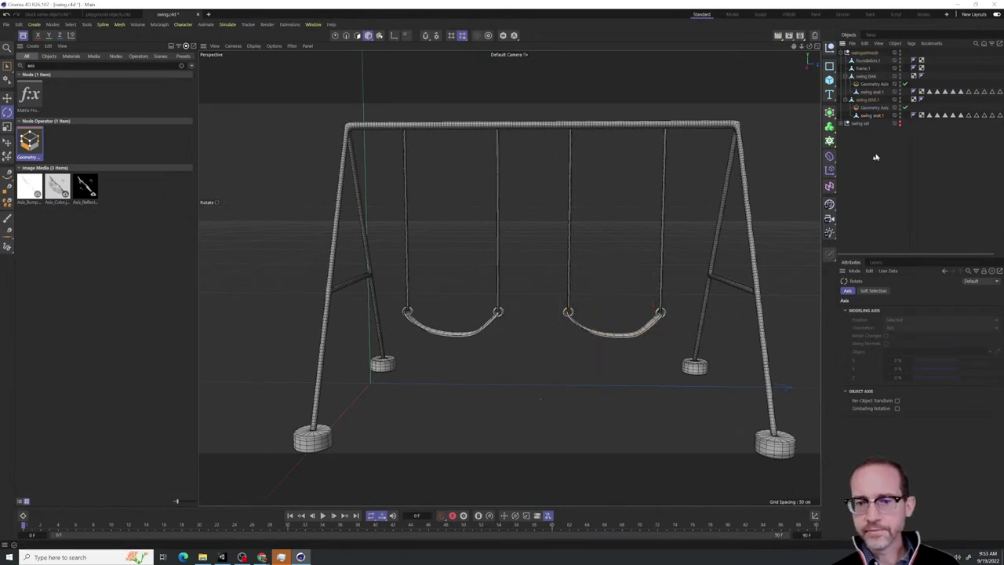
left_click_drag(509, 277, 504, 324, "alt")
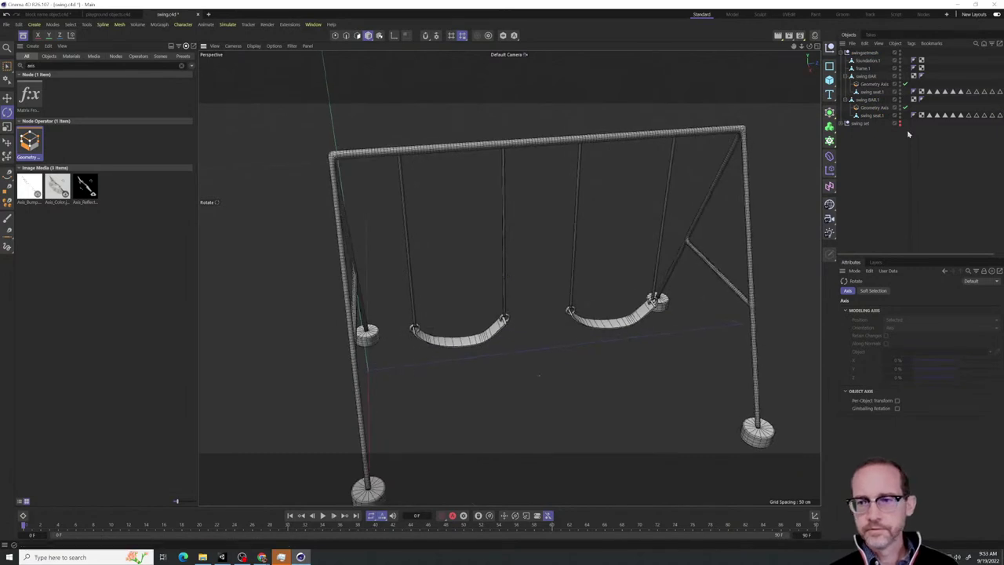
left_click(849, 76)
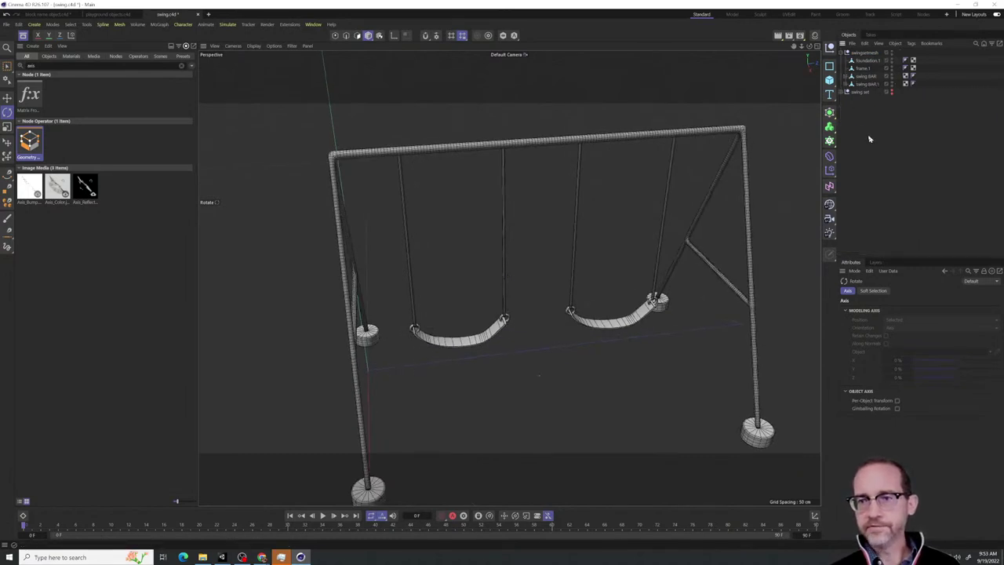
left_click(850, 77)
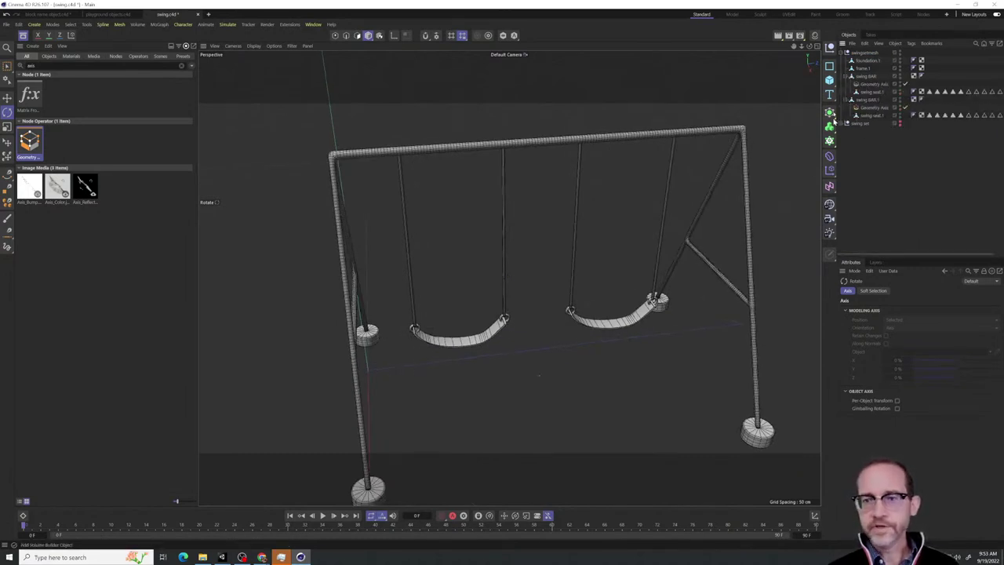
left_click(849, 76)
left_click(849, 84)
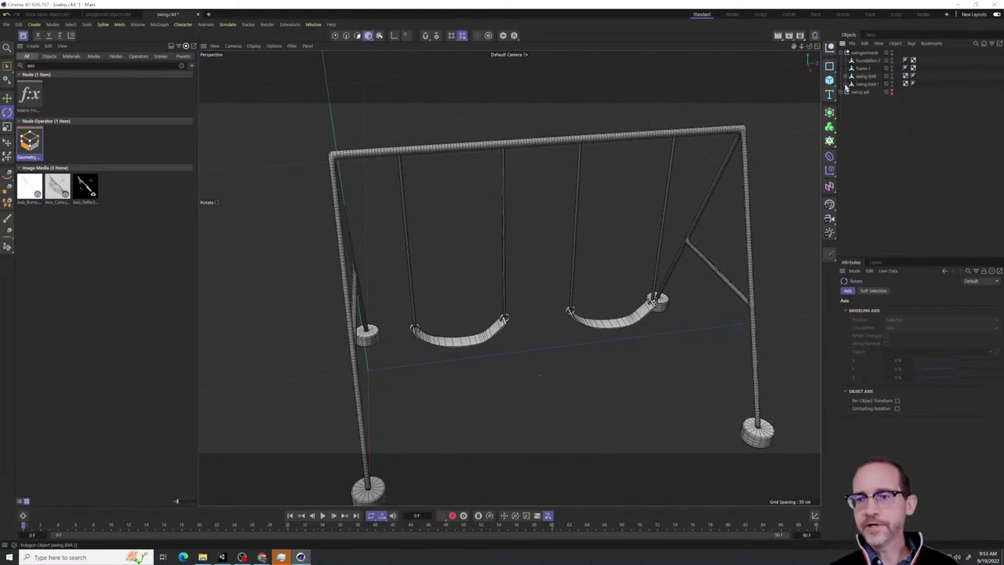
Add a Geometry Axis deformer under frame.1 and set its Axis Y to 100%
left_click(865, 69)
left_click_drag(671, 307, 680, 286, "alt")
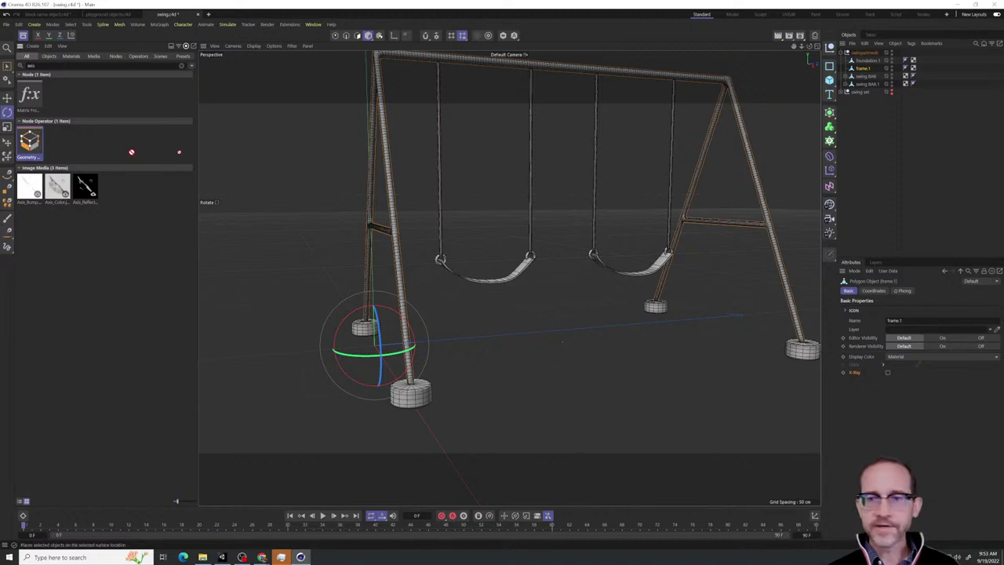
left_click_drag(817, 84, 863, 70)
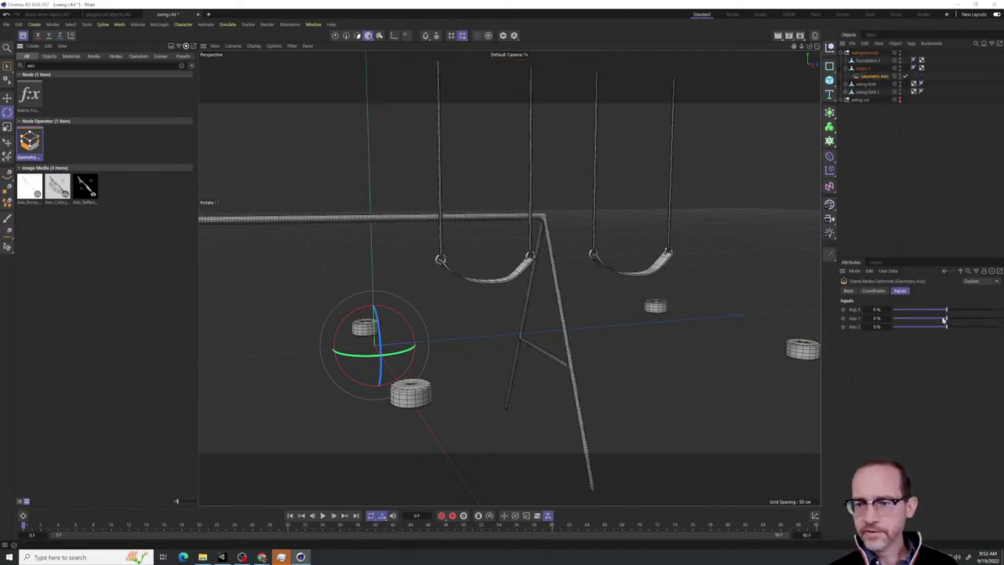
left_click_drag(943, 320, 998, 319)
scroll(561, 445, "down", 8)
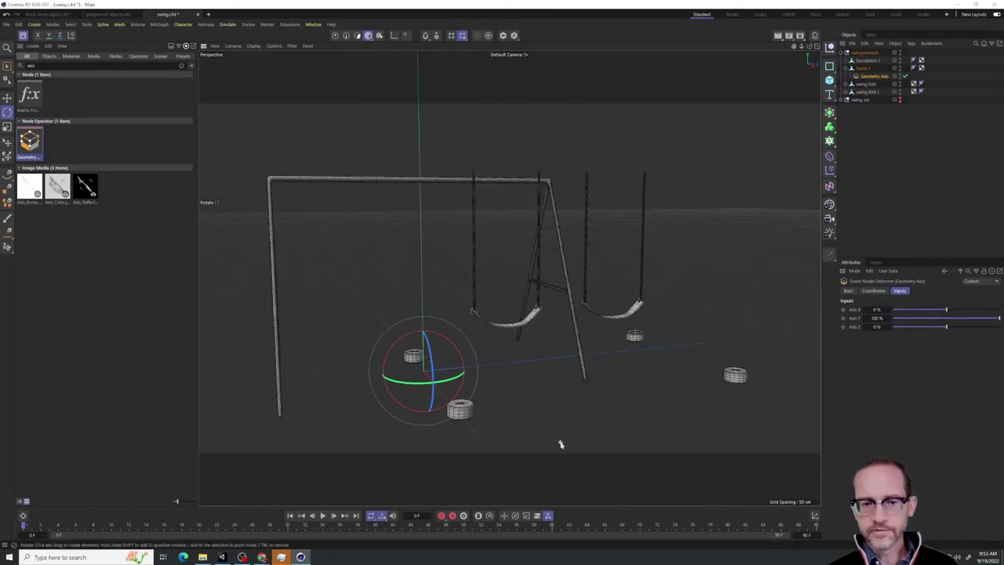
Move frame.1 back over the swings so its top bar lines up with the upper ends of the swing ropes
key("e")
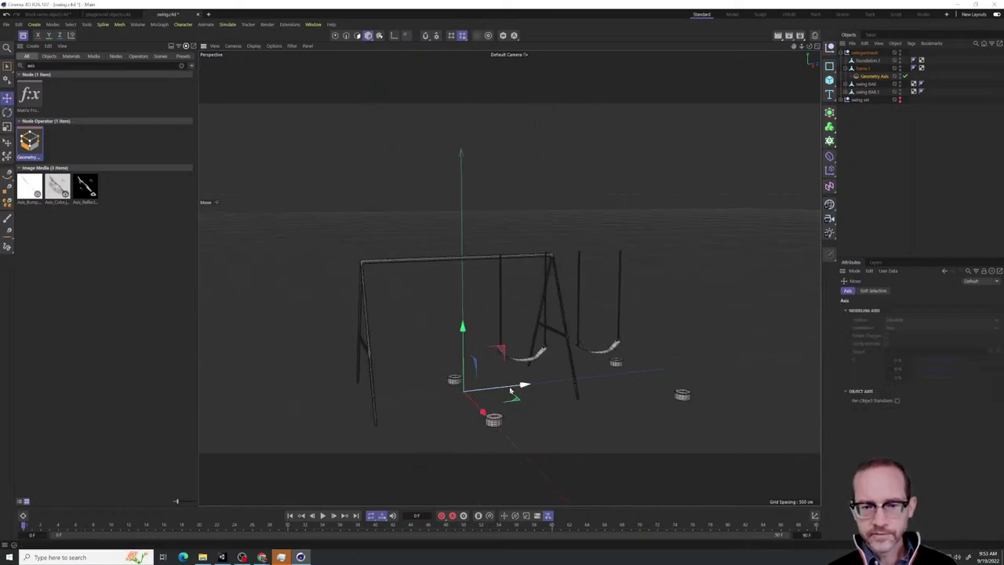
left_click_drag(510, 390, 613, 377)
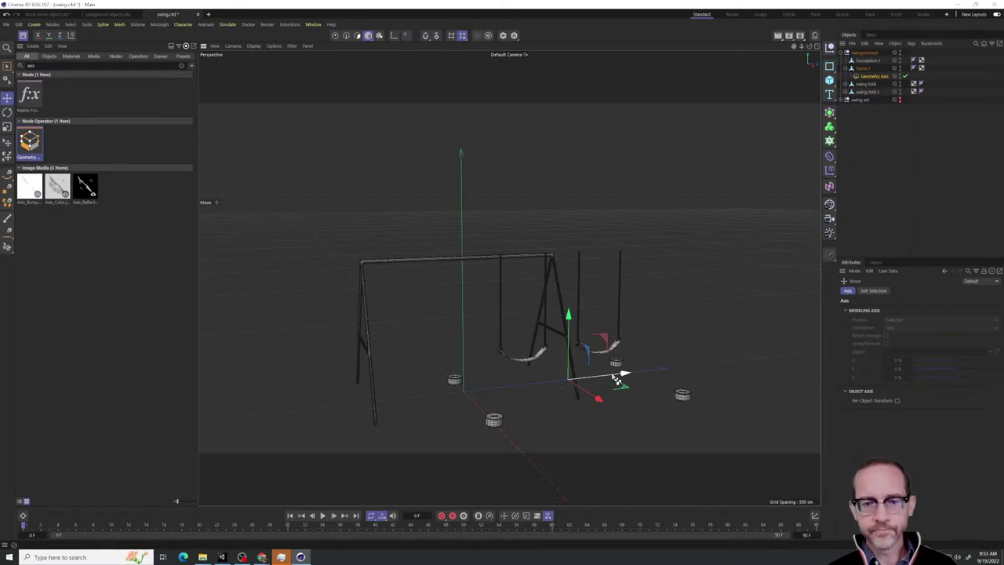
key("ctrl+z")
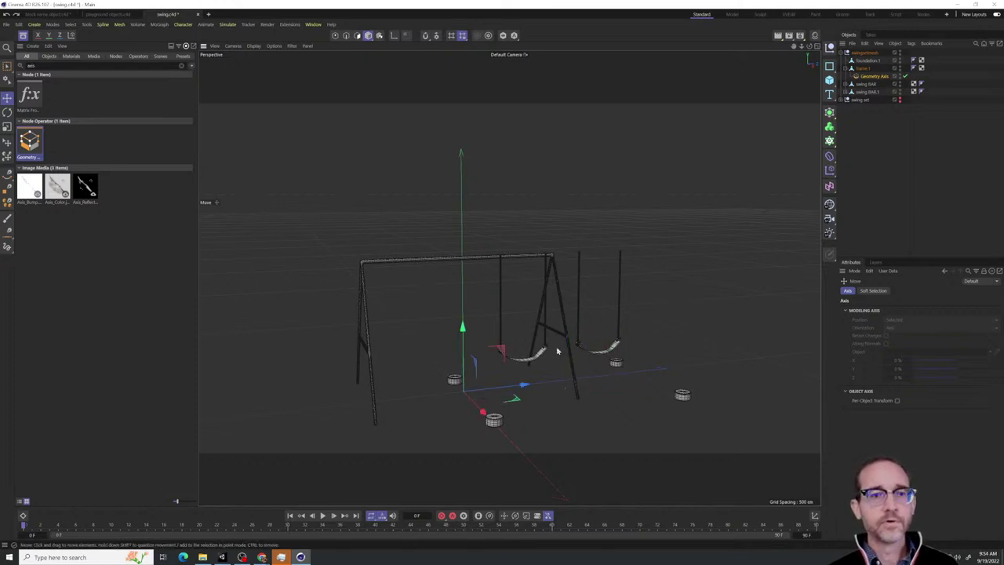
left_click(863, 68)
left_click_drag(519, 395, 667, 361)
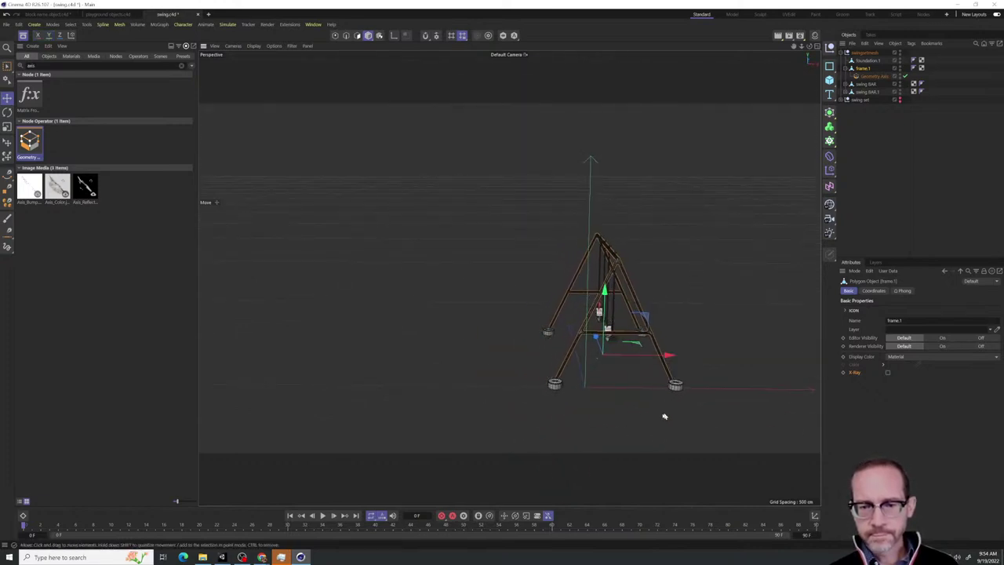
left_click_drag(664, 416, 578, 387, "alt")
scroll(549, 396, "up", 3)
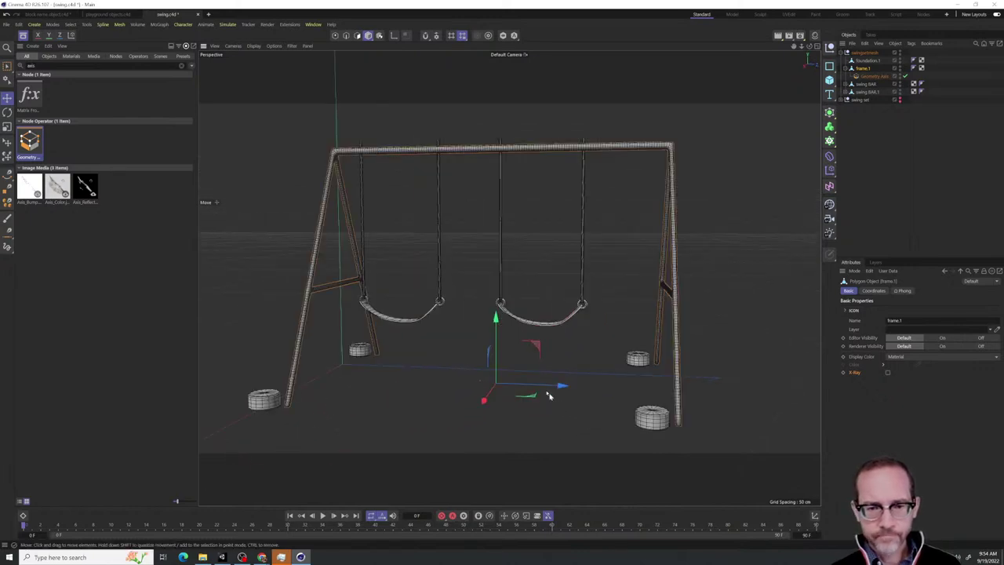
left_click_drag(499, 348, 507, 379)
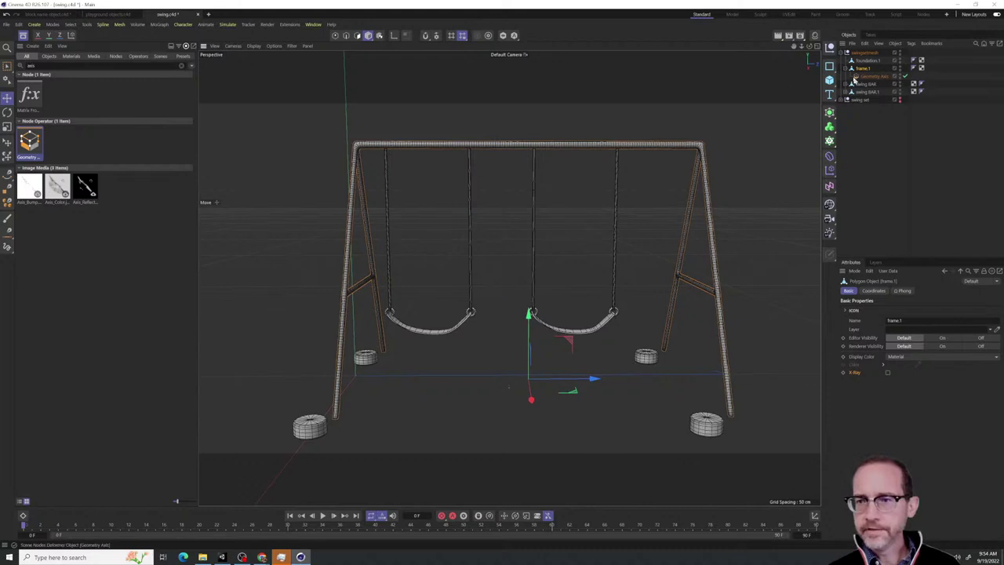
Move foundation.1 so its four blocks sit under the feet of the frame's legs
left_click(866, 60)
left_click_drag(553, 333, 580, 363, "alt")
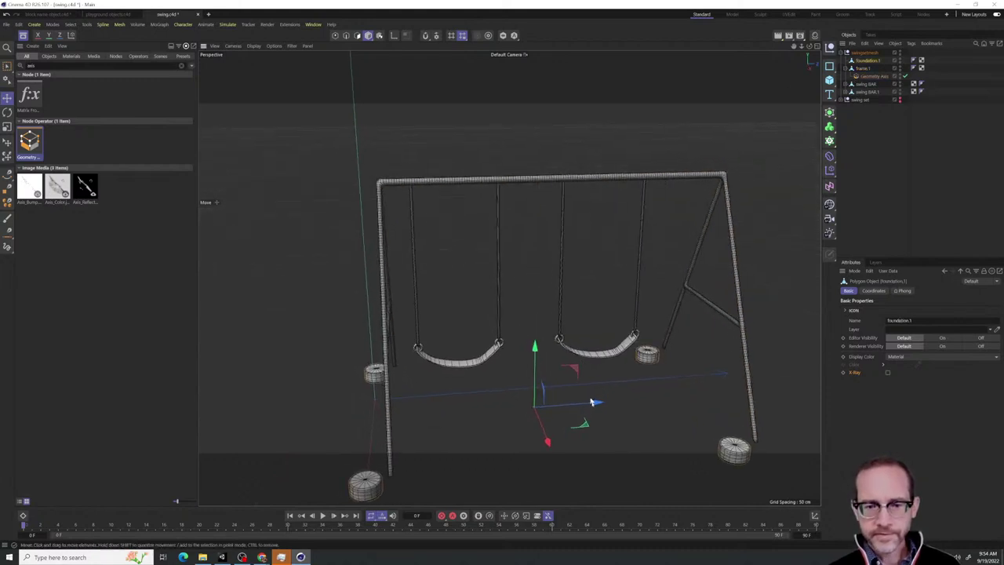
left_click_drag(594, 405, 534, 428)
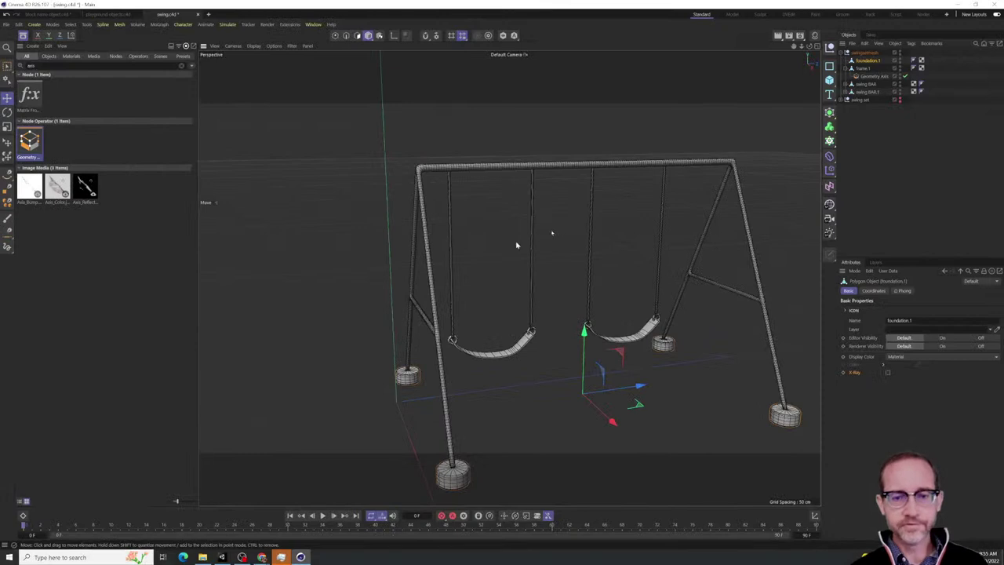
left_click_drag(604, 280, 580, 284, "alt")
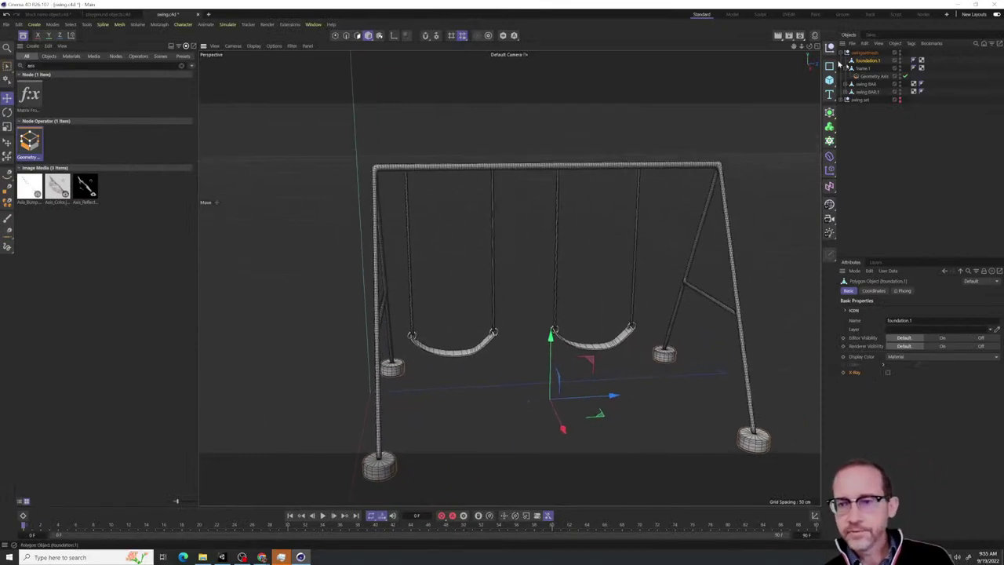
Shift swing BAR and swing BAR.1 together along the top bar to centre them within the frame
left_click(866, 91)
left_click(865, 92, "ctrl")
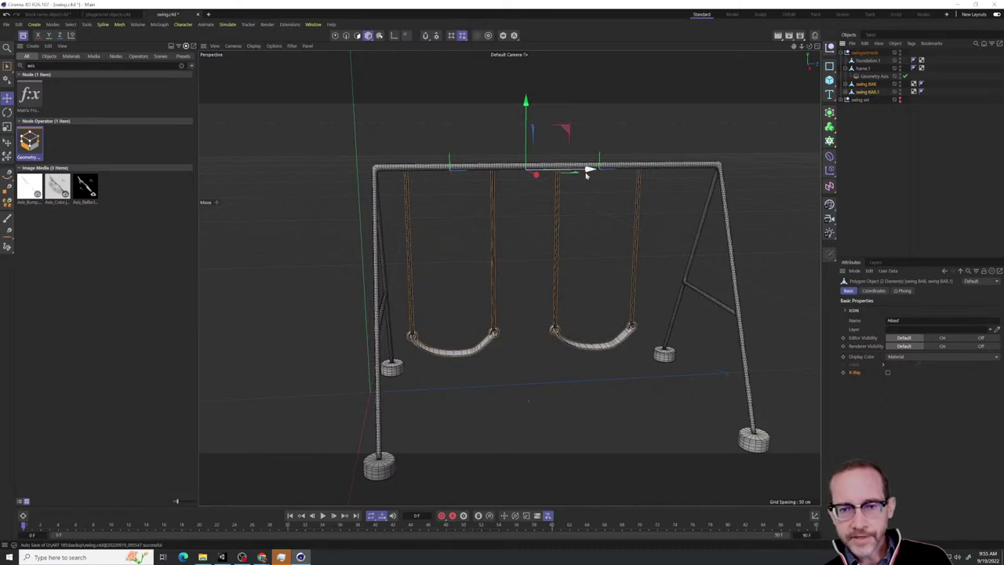
left_click_drag(590, 171, 619, 170)
left_click_drag(417, 228, 478, 211, "alt")
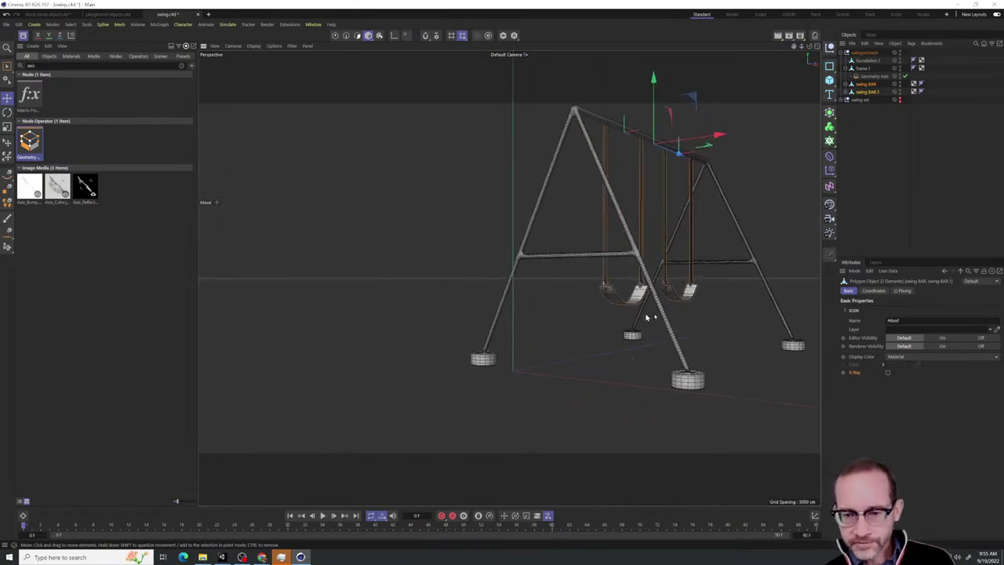
right_click_drag(679, 335, 755, 377, "alt")
middle_click_drag(755, 377, 701, 320, "alt")
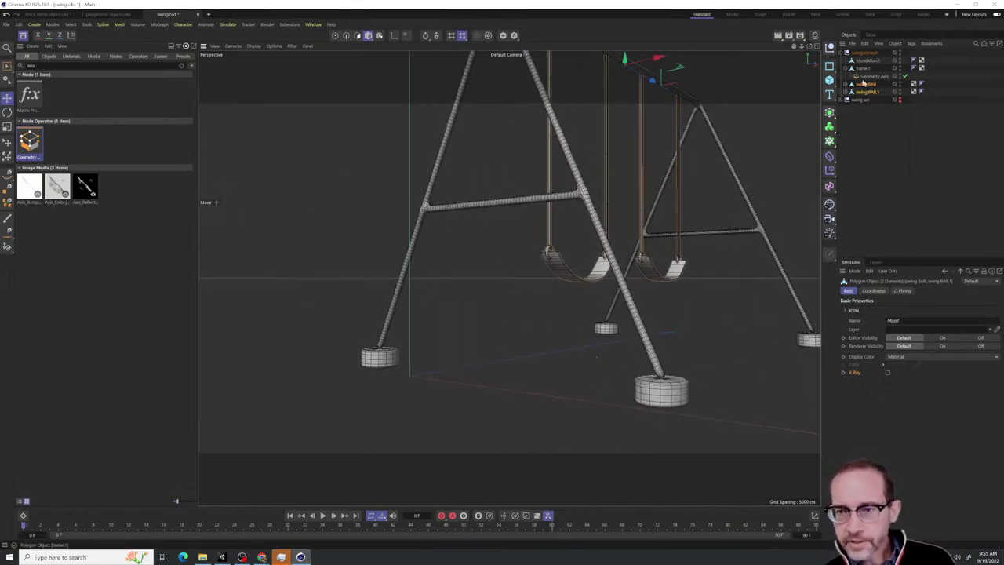
Lower frame.1 slightly together with swing BAR and swing BAR.1 so the legs meet the foundation blocks
left_click(863, 68, "ctrl")
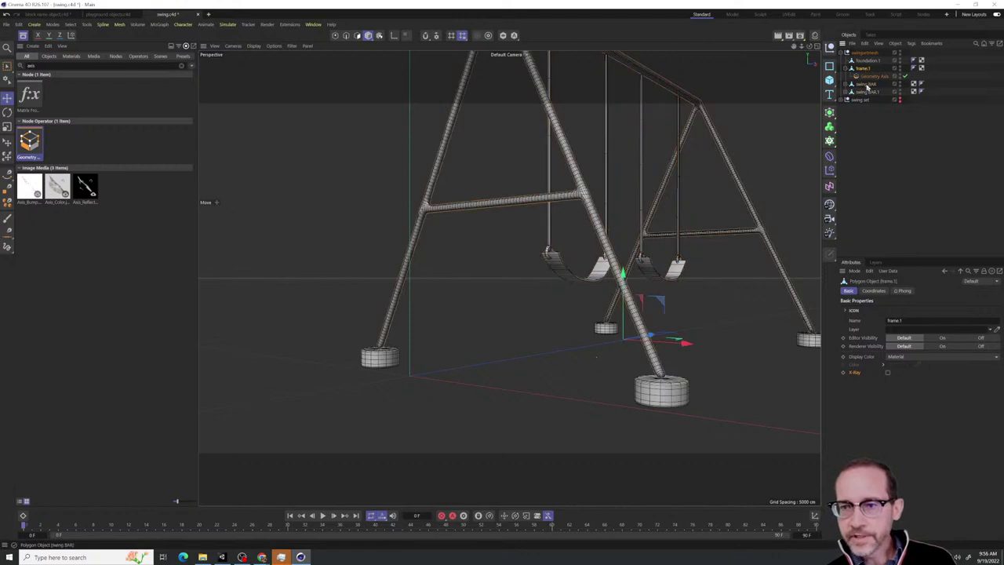
left_click_drag(623, 138, 625, 145)
left_click_drag(637, 196, 610, 197, "alt")
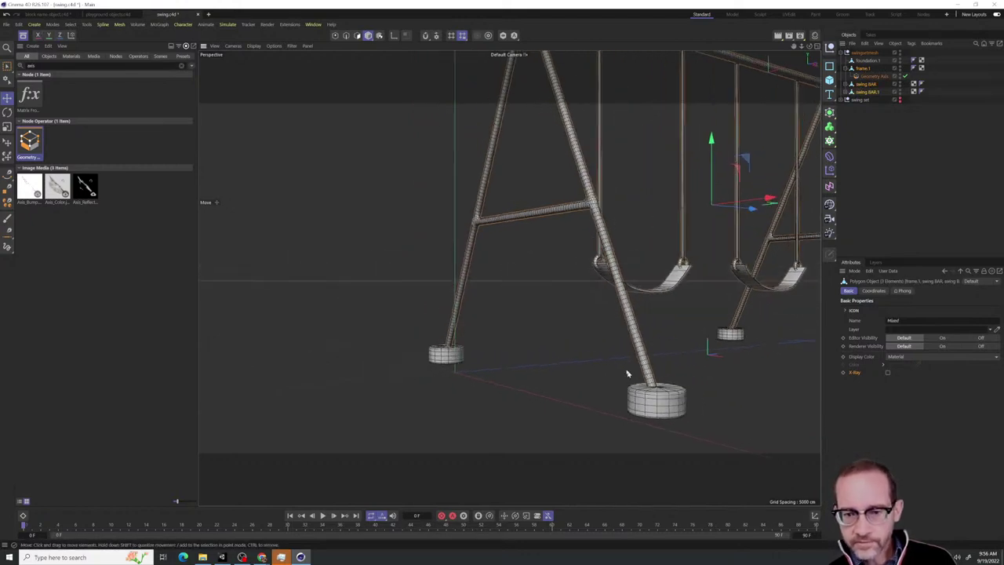
scroll(544, 350, "down", 3)
scroll(545, 349, "down", 2)
middle_click_drag(614, 300, 429, 334, "alt")
scroll(428, 334, "down", 2)
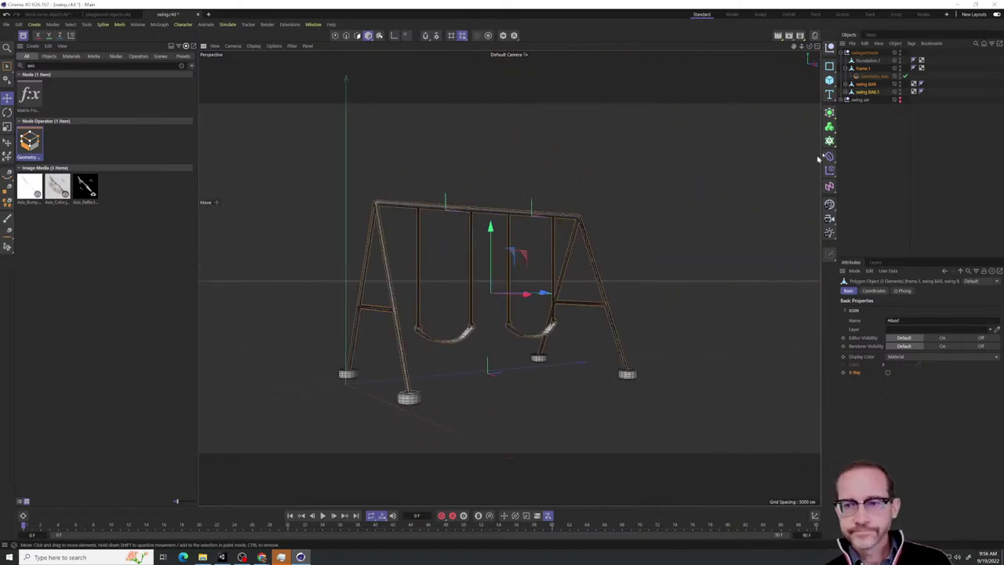
Select swing BAR.1, swing BAR, frame.1 and foundation.1 in turn to check where each object's pivot sits
left_click(863, 100)
left_click(865, 92)
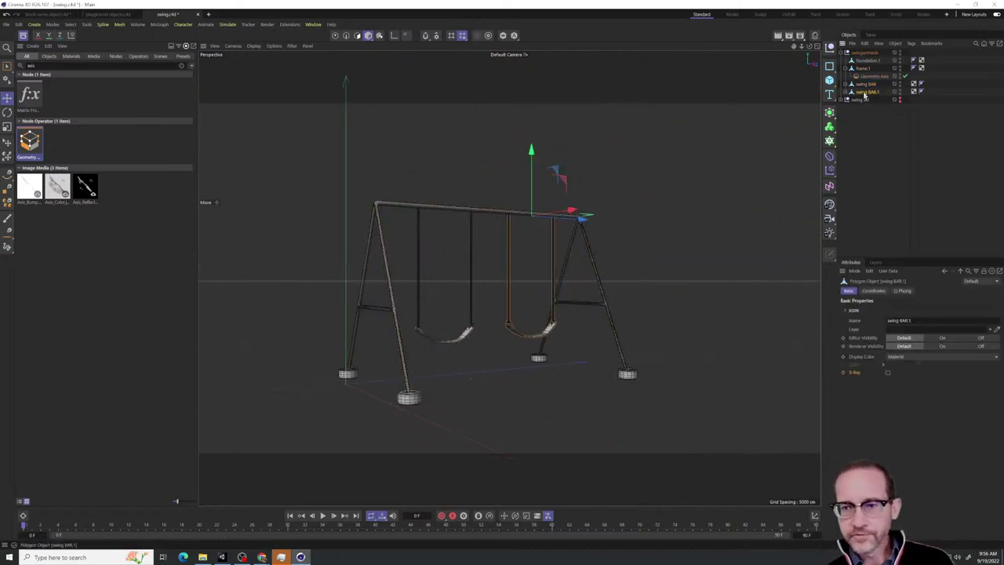
left_click(864, 84)
left_click(863, 69)
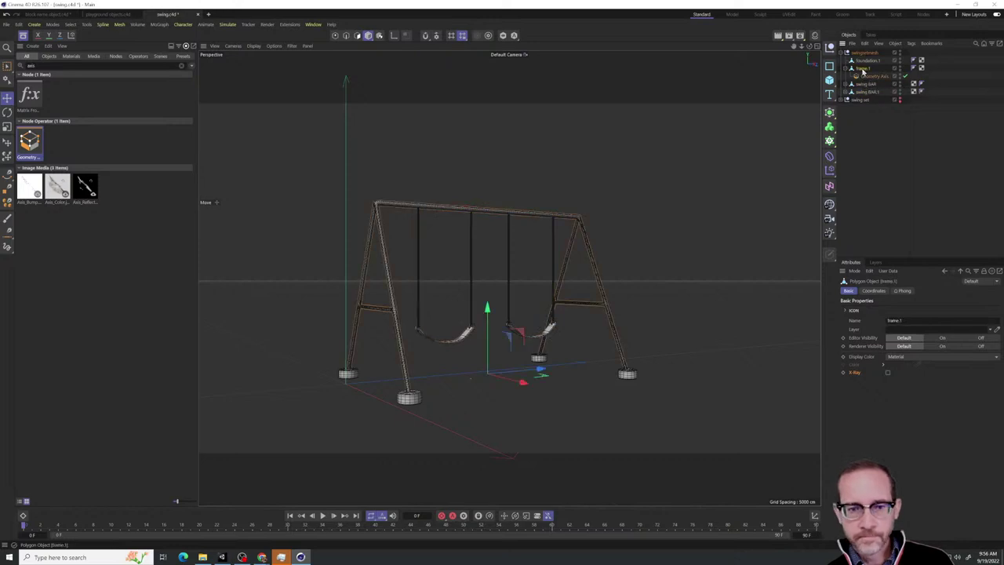
left_click(865, 61)
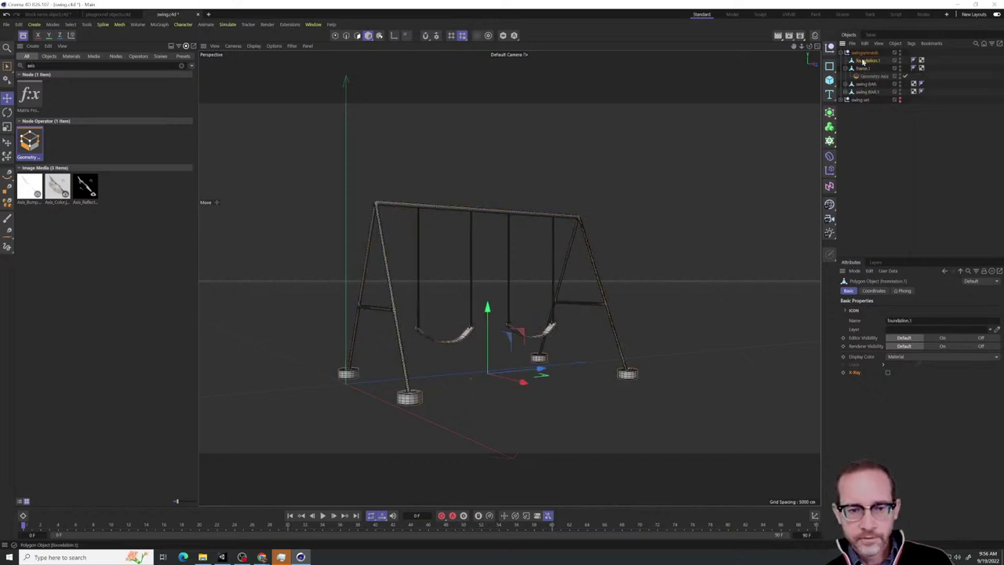
left_click_drag(669, 155, 513, 217, "alt")
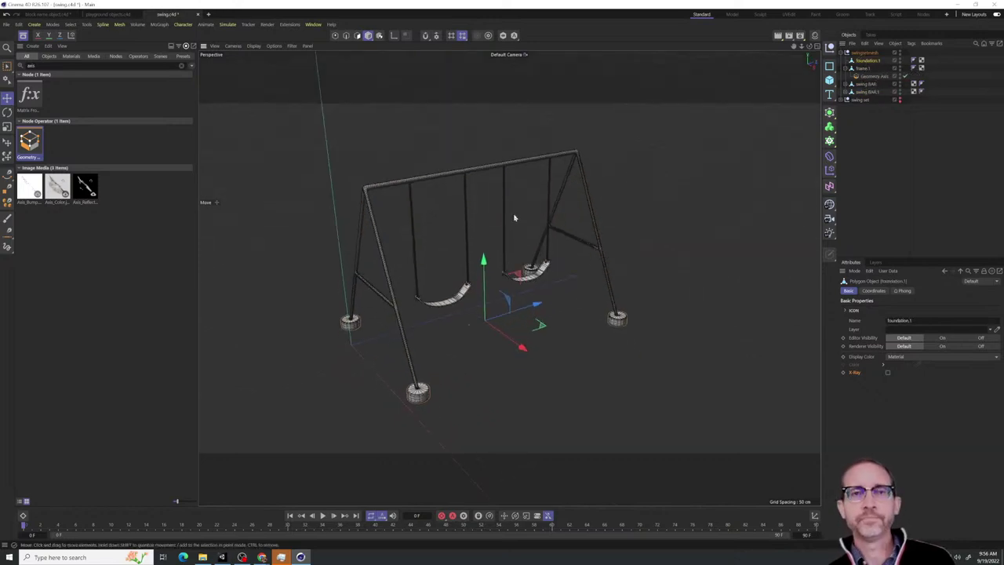
Save the project as an incremental version, swing_0001.c4d
left_click(8, 26)
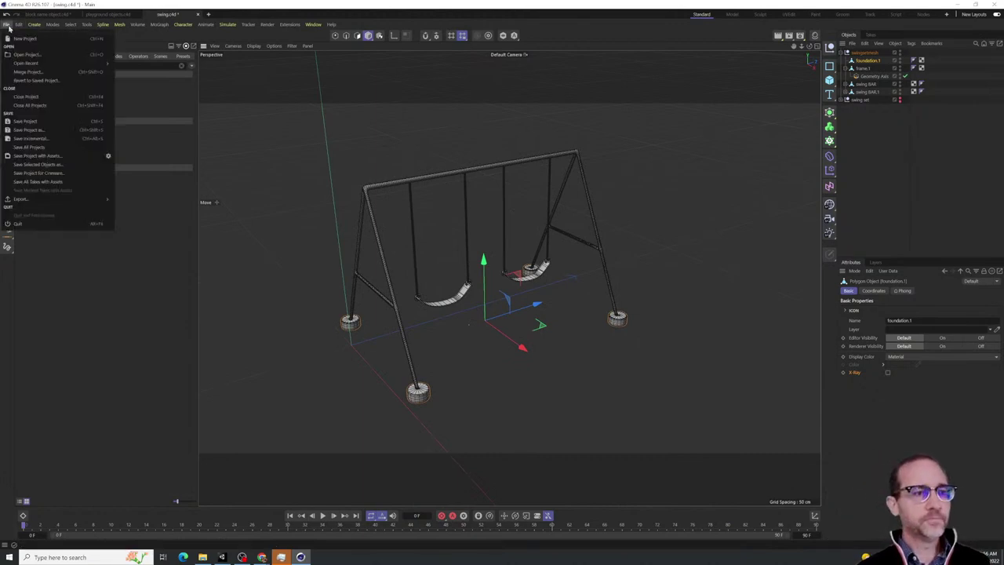
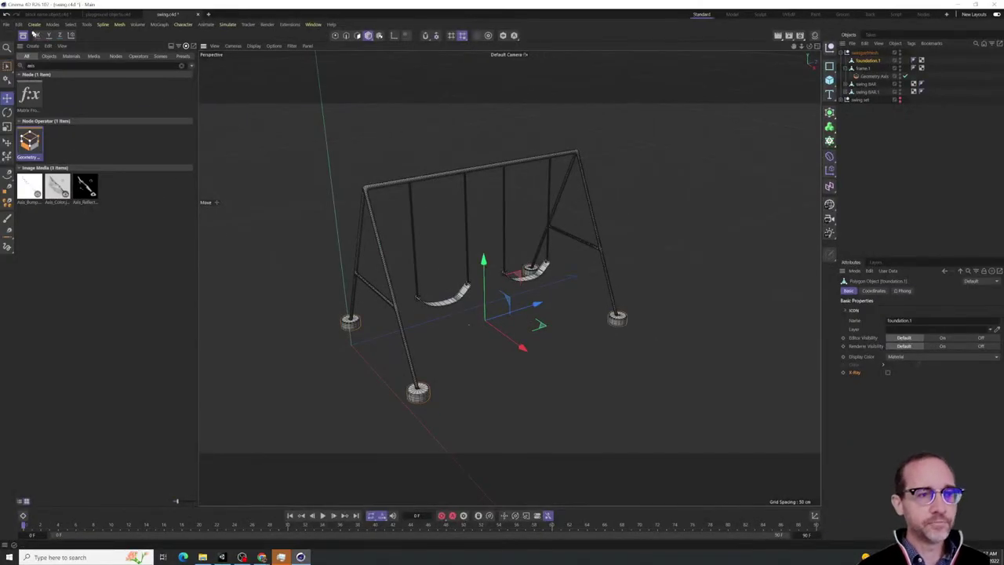
left_click(18, 24)
left_click(47, 140)
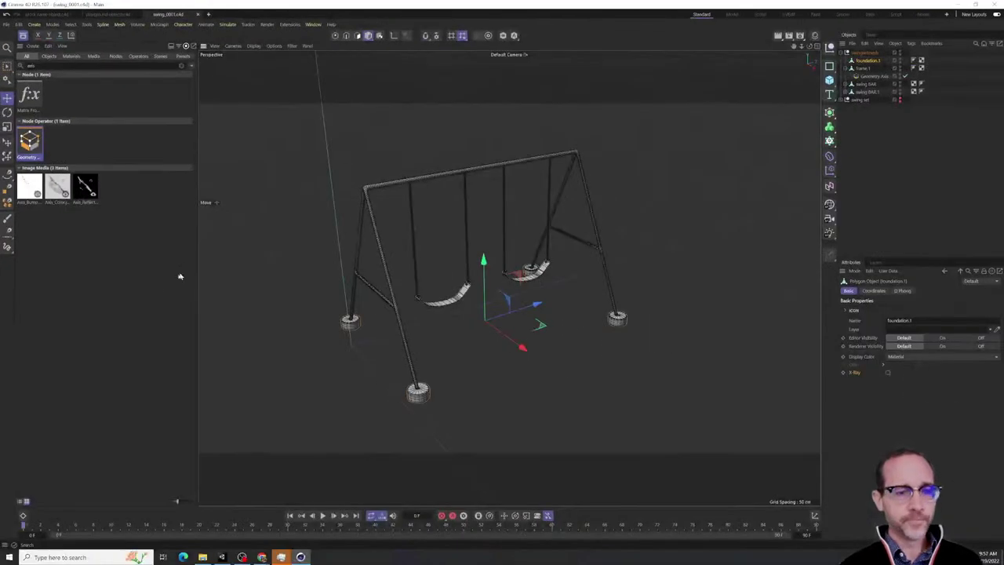
Check which folder holds the project, then view the ART 185 folder in File Explorer sorted by name
left_click(202, 556)
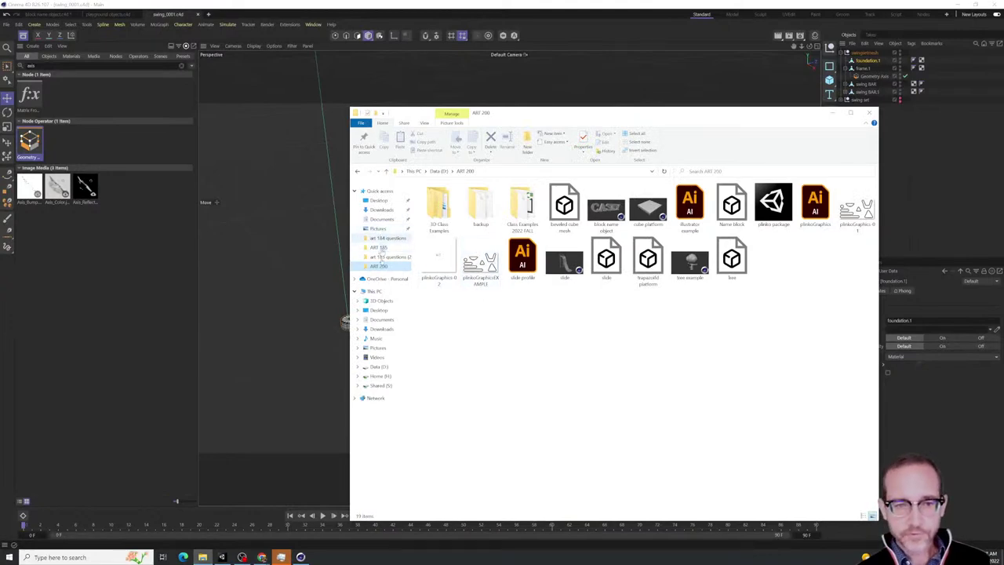
left_click(7, 24)
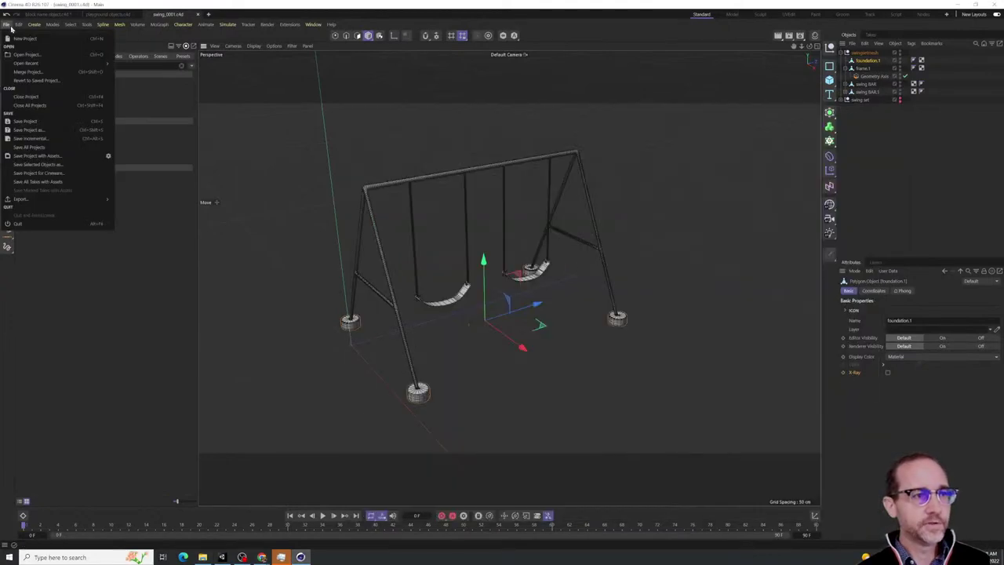
left_click(40, 132)
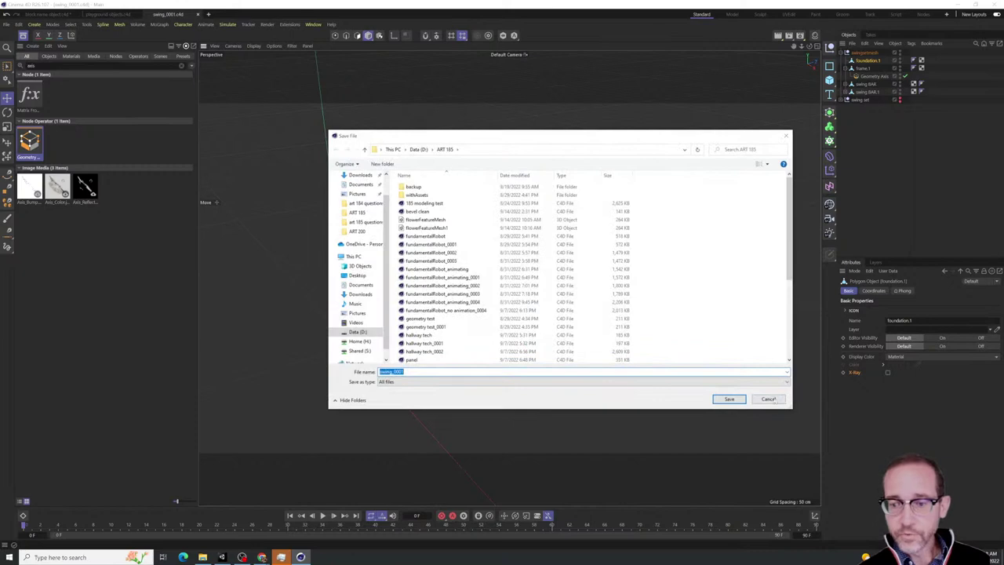
key("Return")
left_click(204, 556)
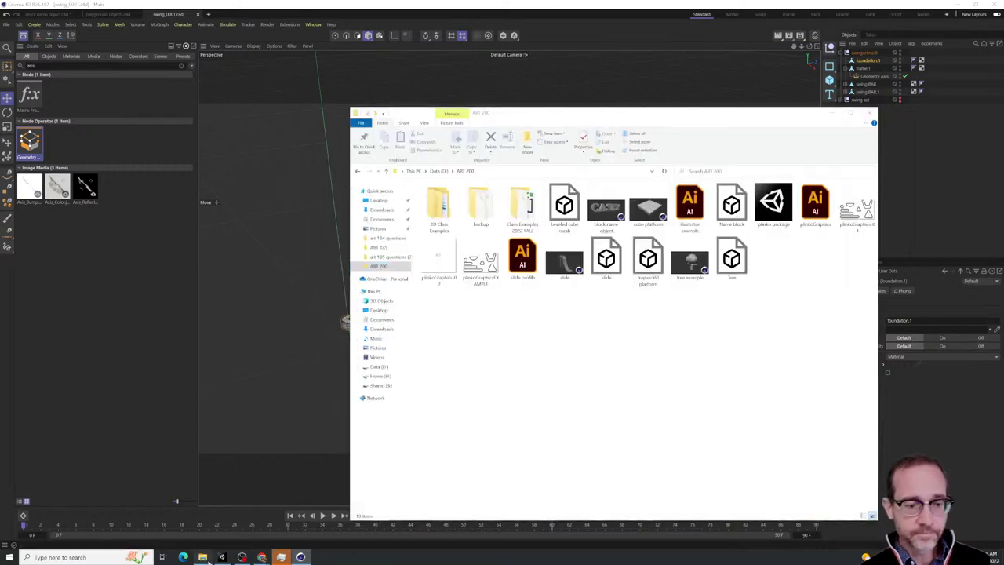
left_click(378, 247)
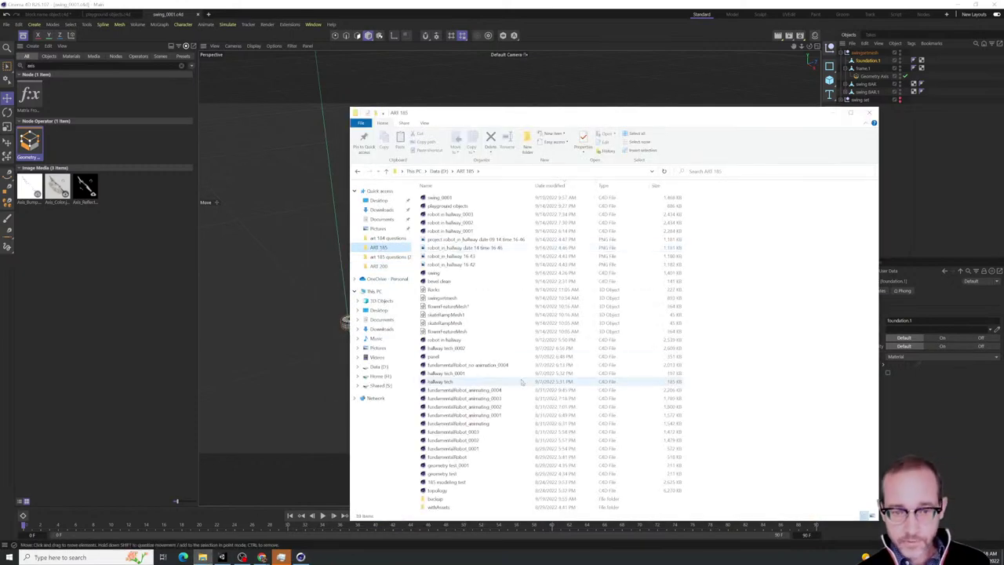
left_click(462, 193)
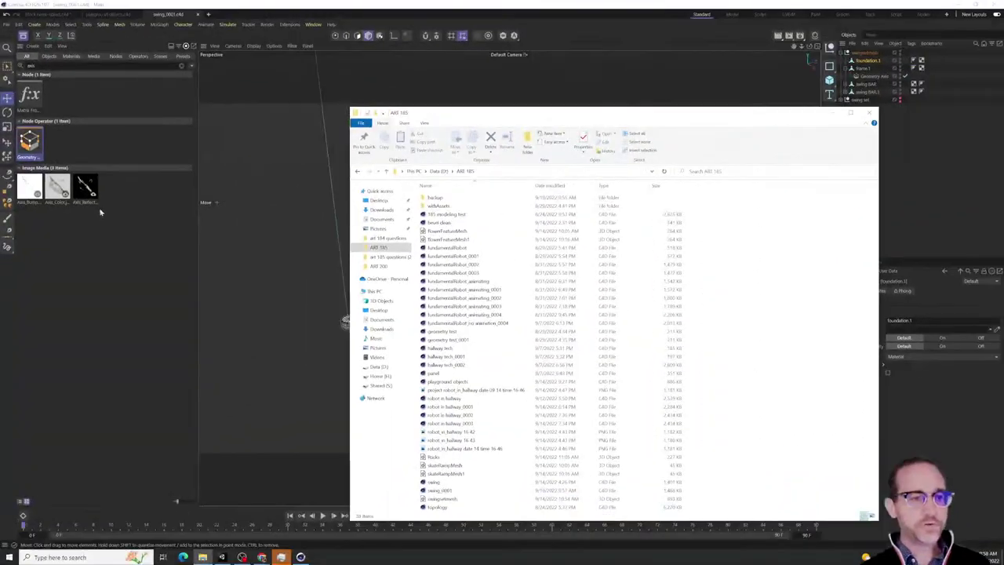
Return to the Cinema 4D scene and save another incremental version of the swing project, swing_0002.c4d
left_click(99, 207)
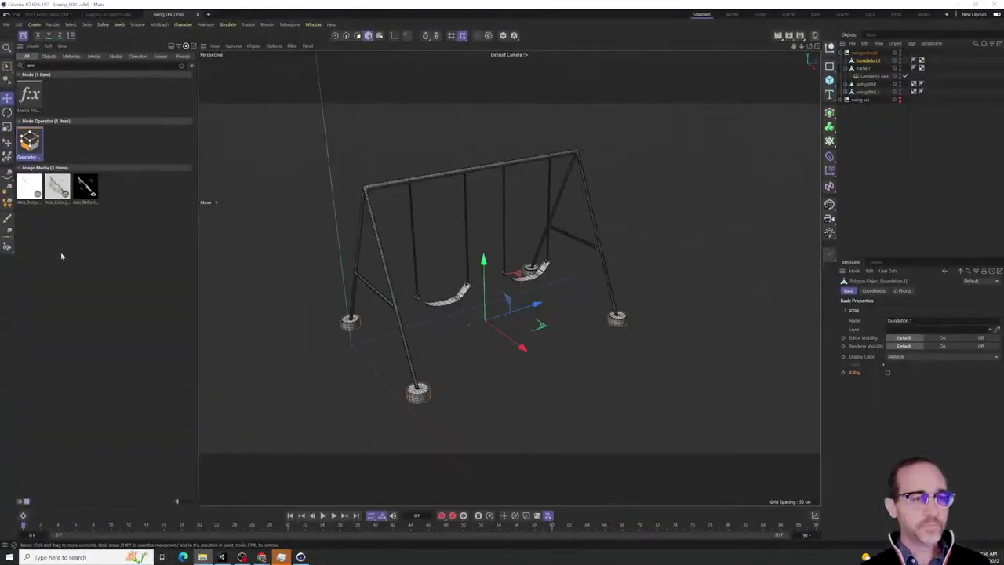
left_click(5, 24)
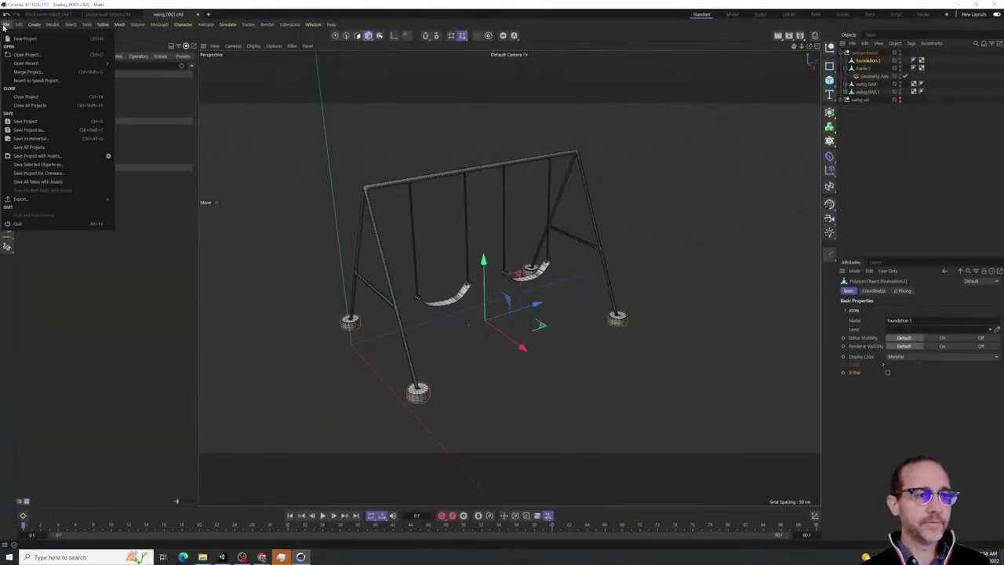
left_click(35, 138)
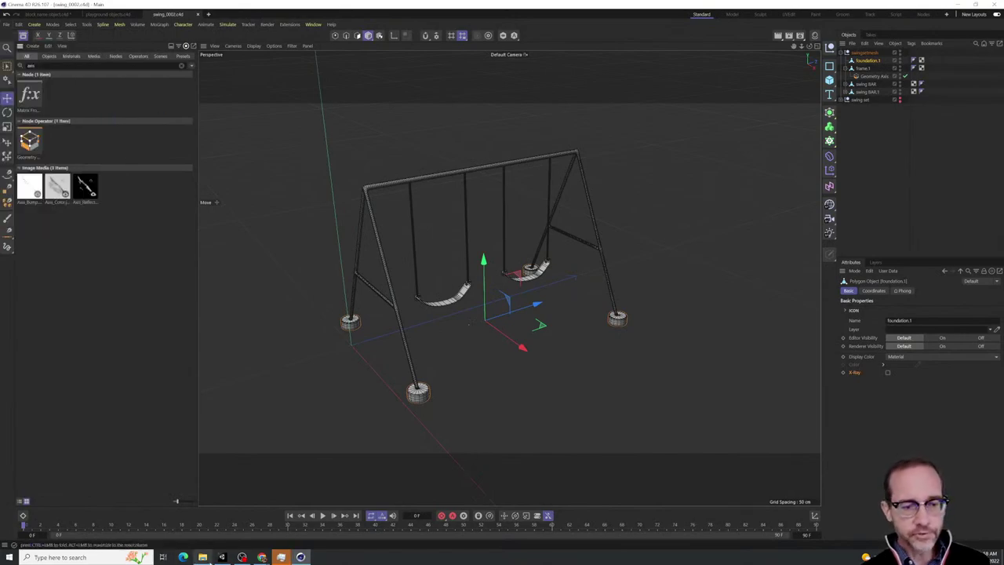
Check the ART 185 folder in File Explorer for the incremental swing files, then close the folder window
left_click(202, 556)
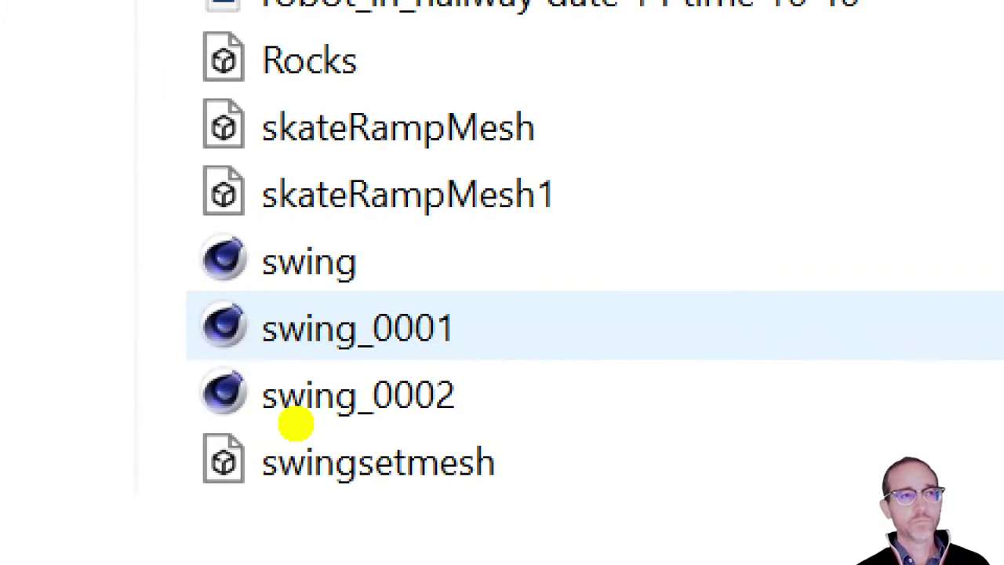
left_click(334, 381)
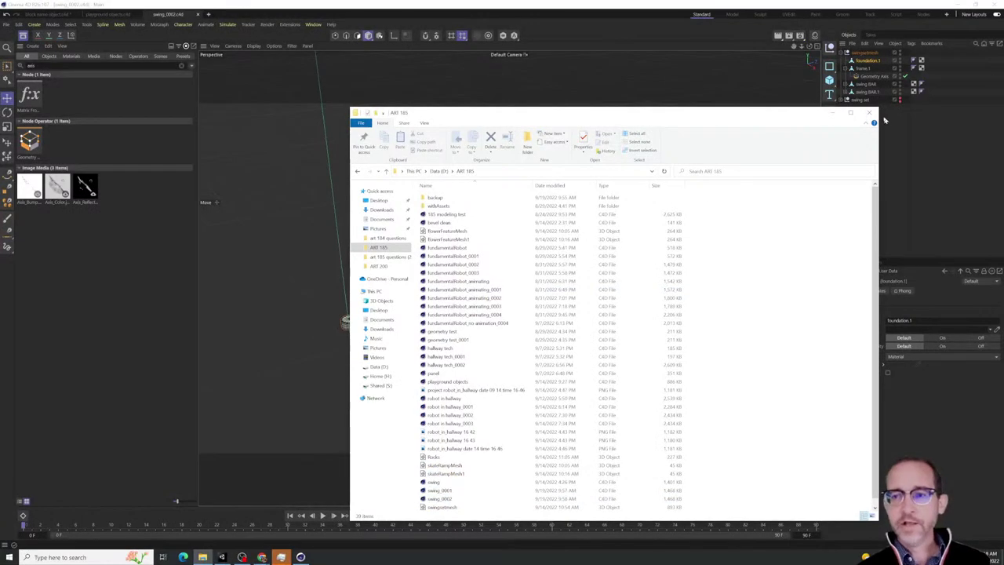
left_click(869, 113)
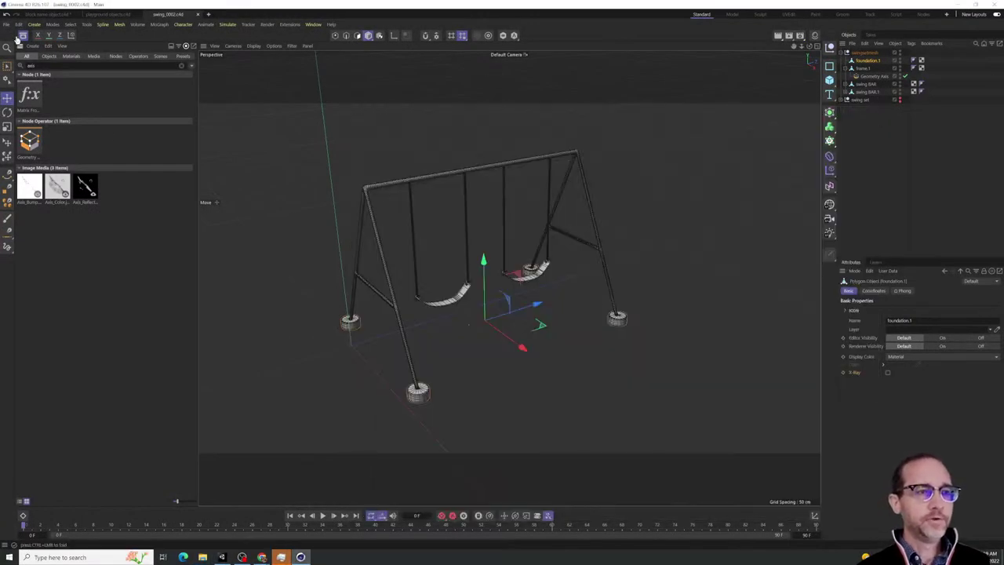
Hide the Asset Browser and review the auto-save settings in the Files preferences, then close the preferences
left_click(22, 36)
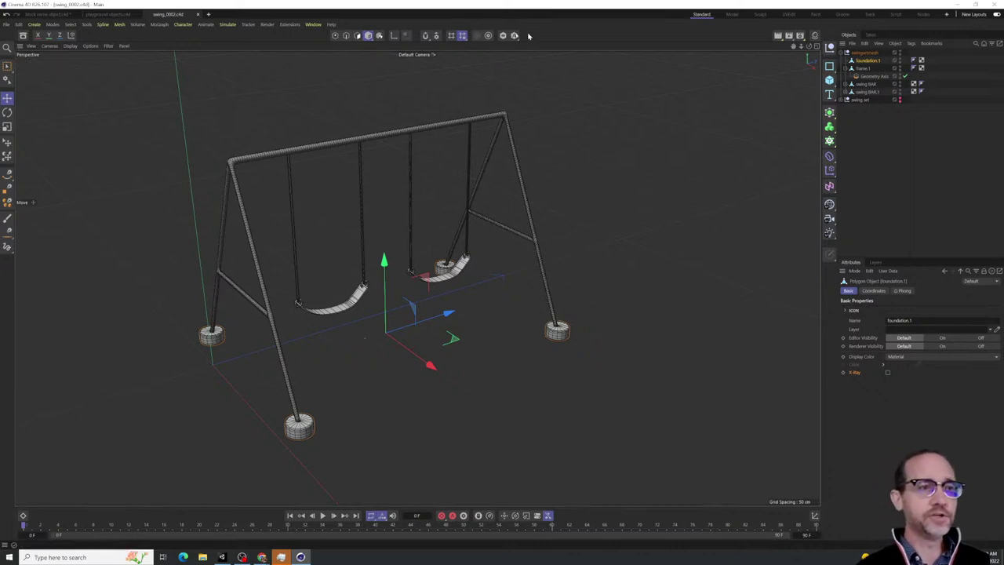
left_click(6, 25)
mouse_move(19, 26)
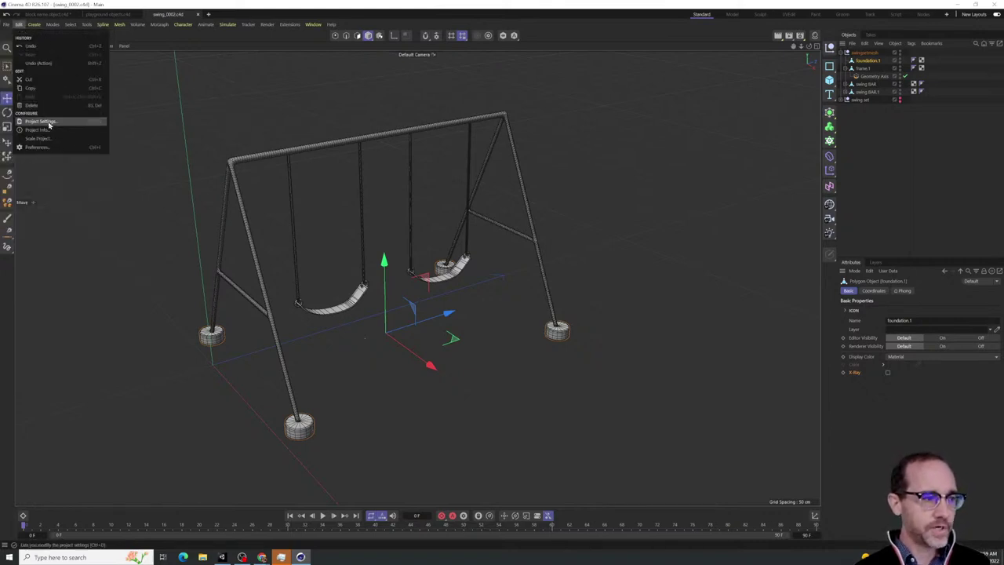
left_click(6, 24)
left_click(19, 24)
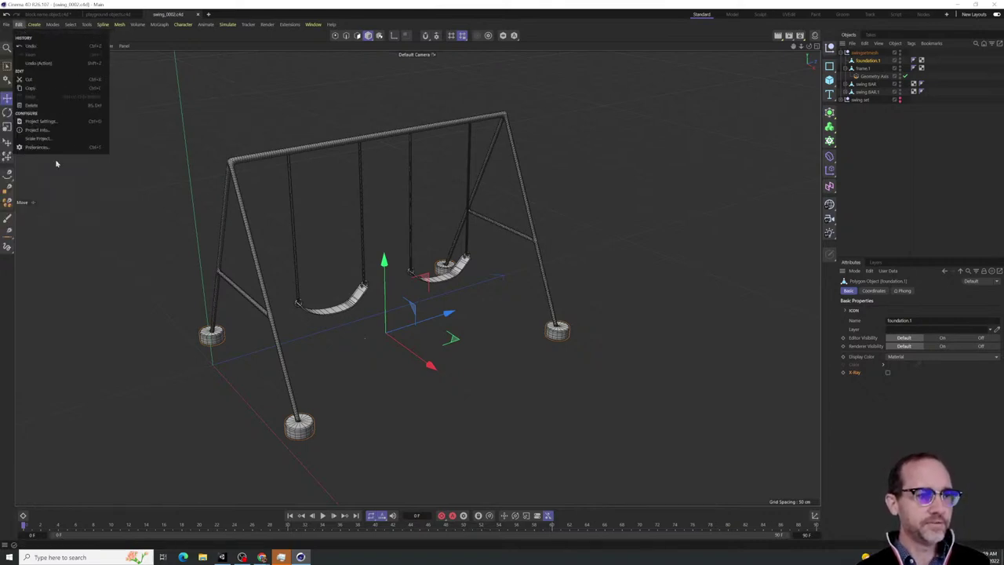
left_click(51, 148)
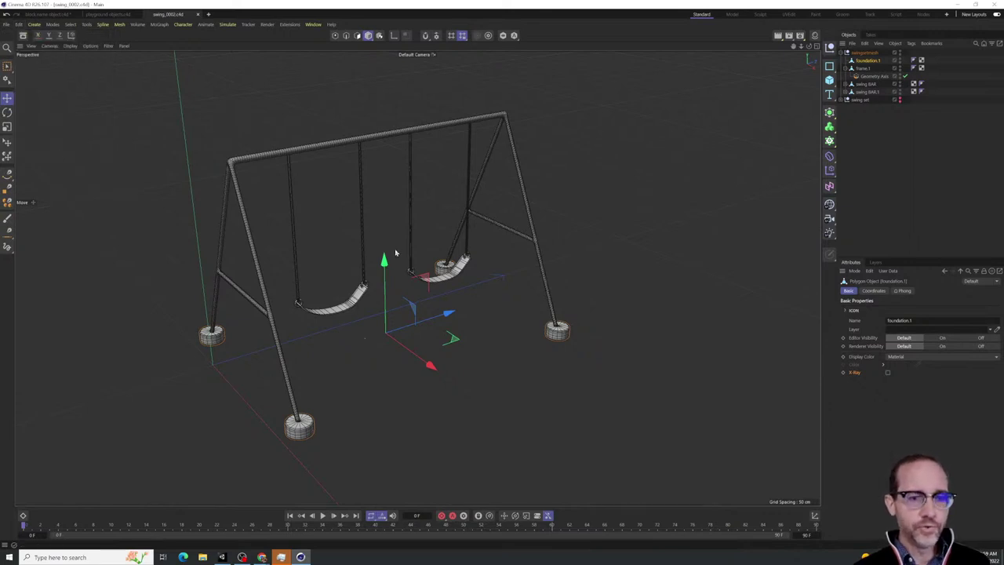
key("ctrl+e")
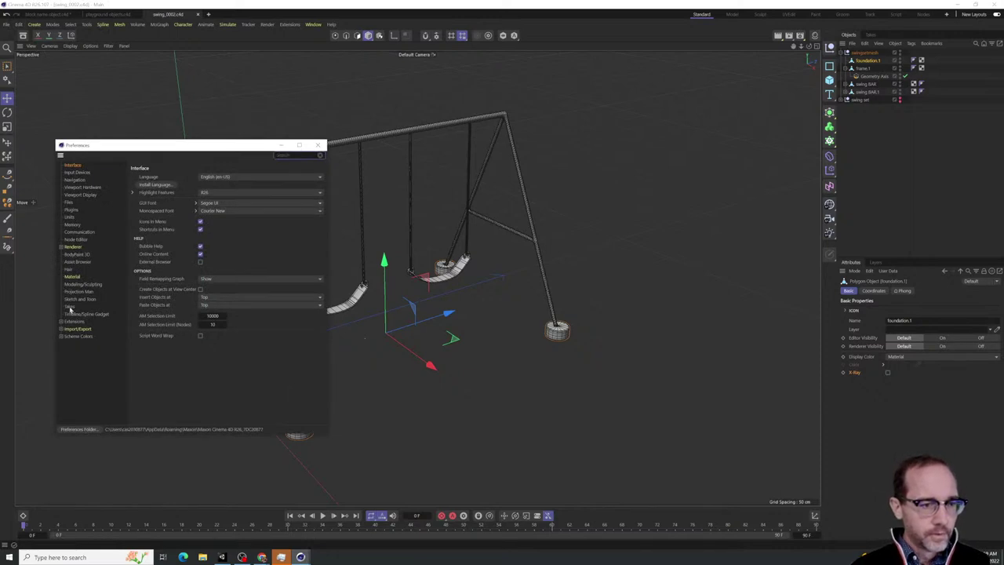
left_click(68, 203)
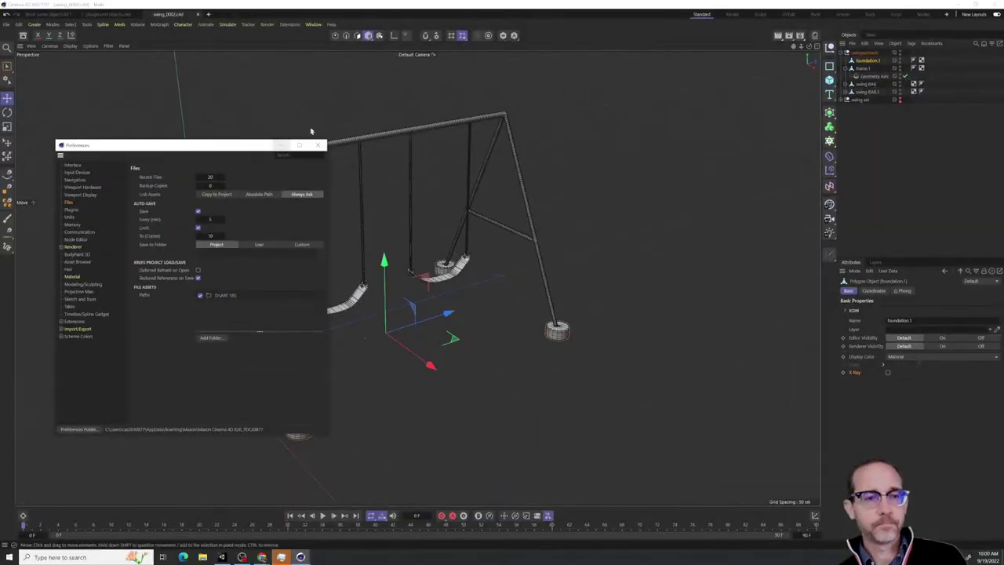
left_click(319, 145)
Try to export the swingsetmesh null with its children as FBX, named "swingsetmesh anchor fix", into the ART 200 folder
left_click(870, 120)
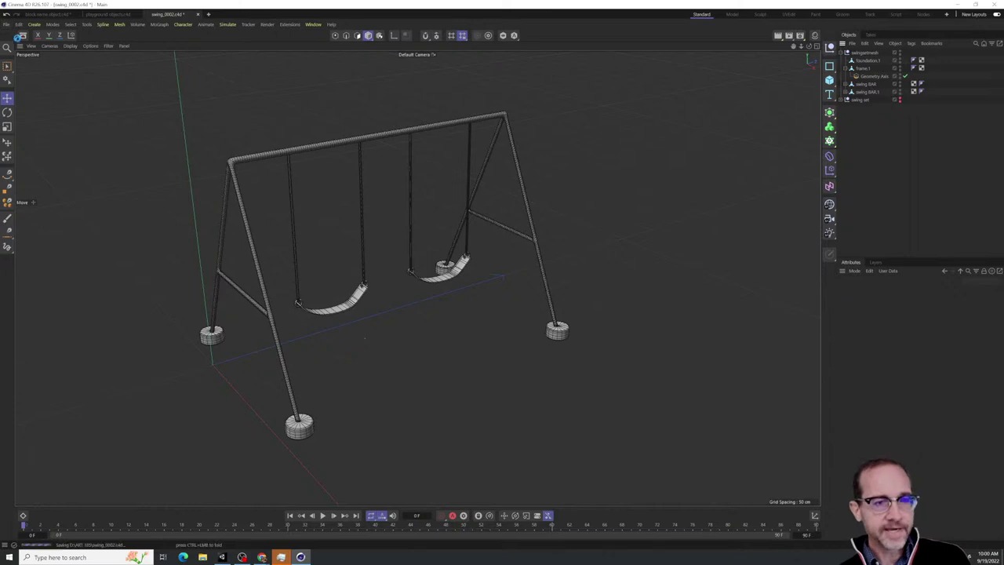
left_click(852, 43)
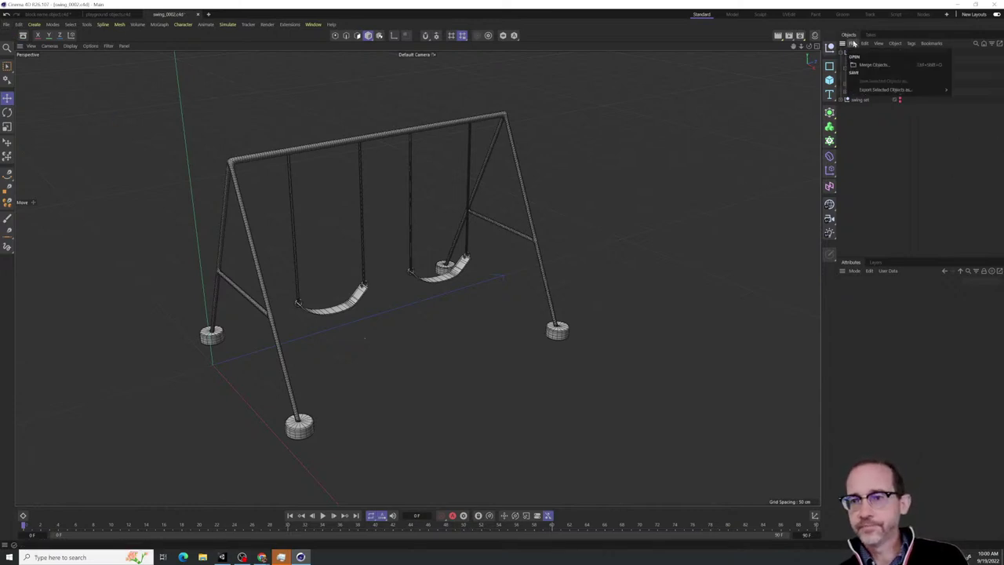
left_click(886, 149)
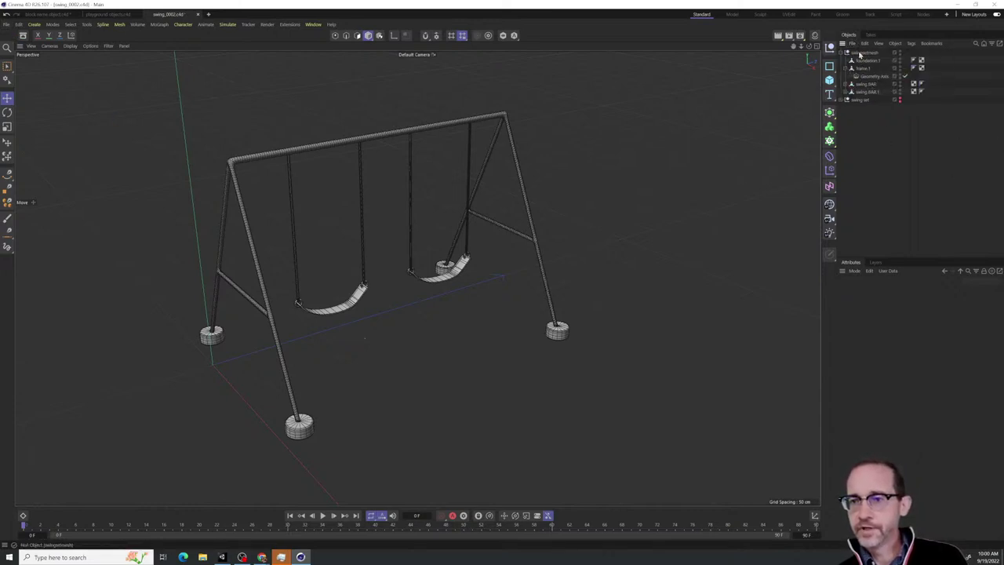
left_click(859, 53)
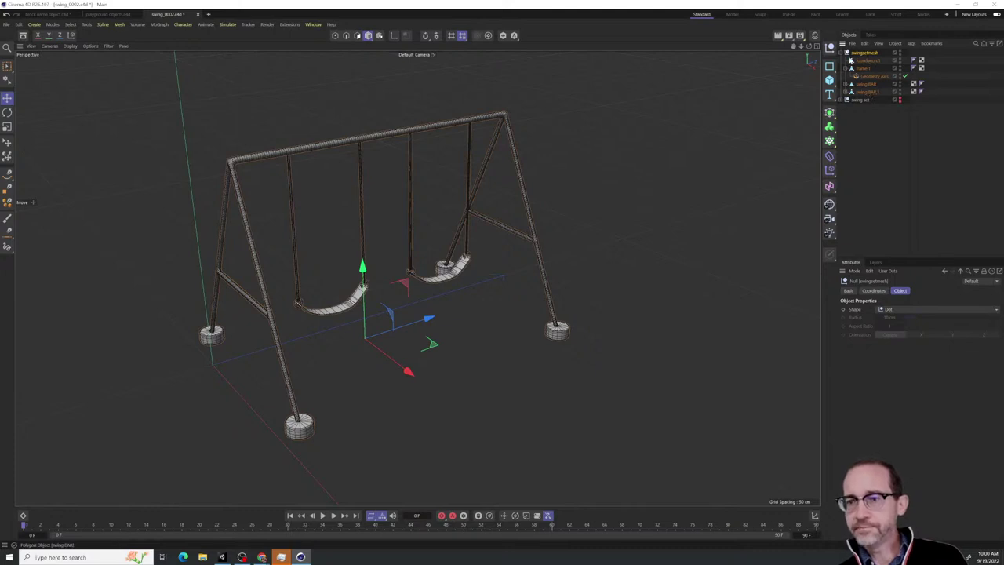
left_click(852, 43)
mouse_move(876, 95)
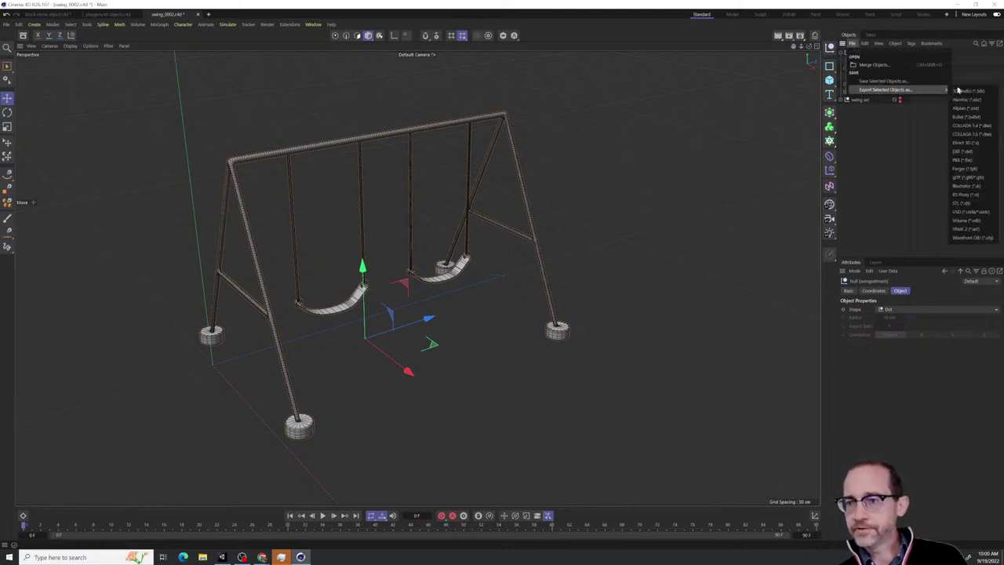
left_click(966, 160)
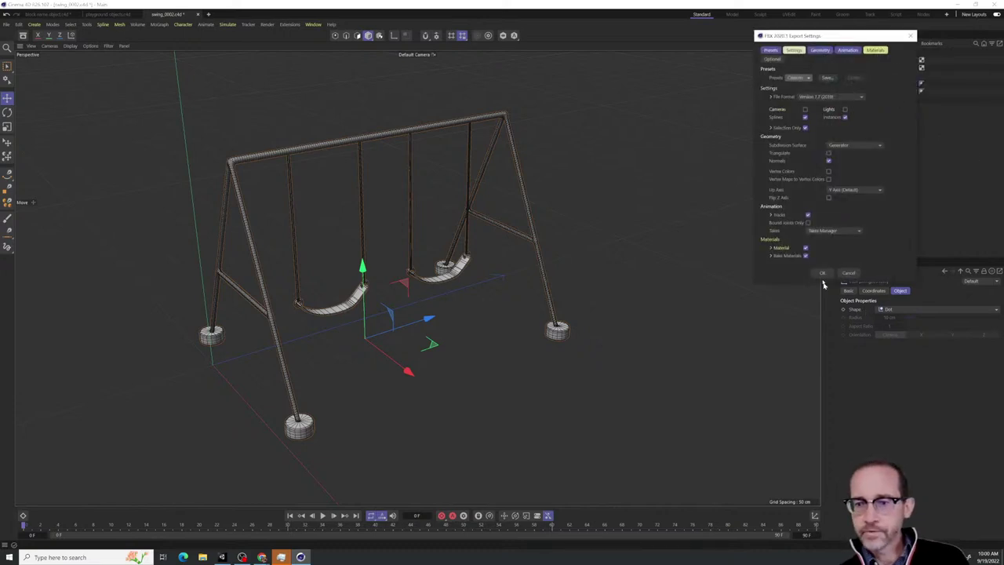
left_click(821, 273)
left_click(422, 371)
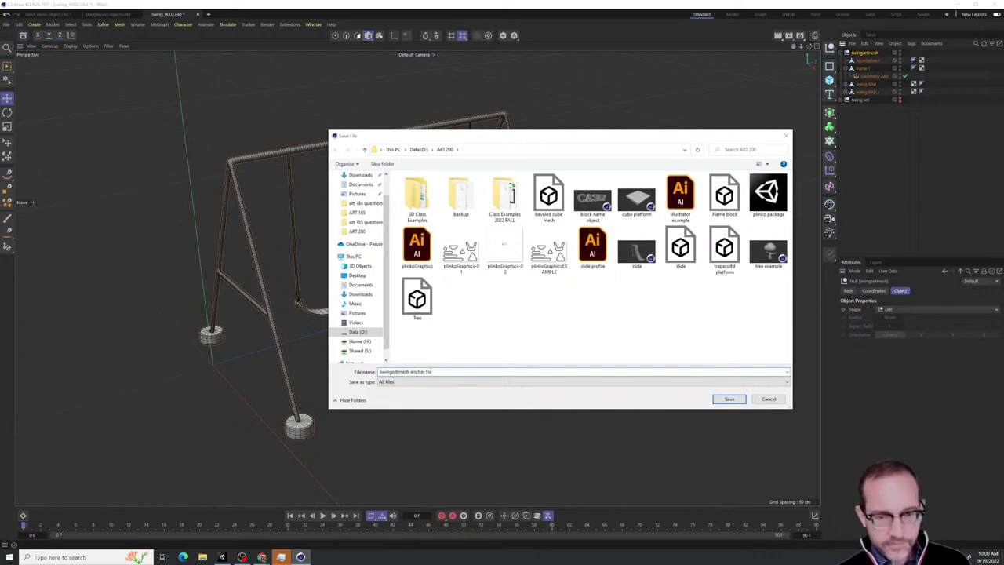
left_click(729, 398)
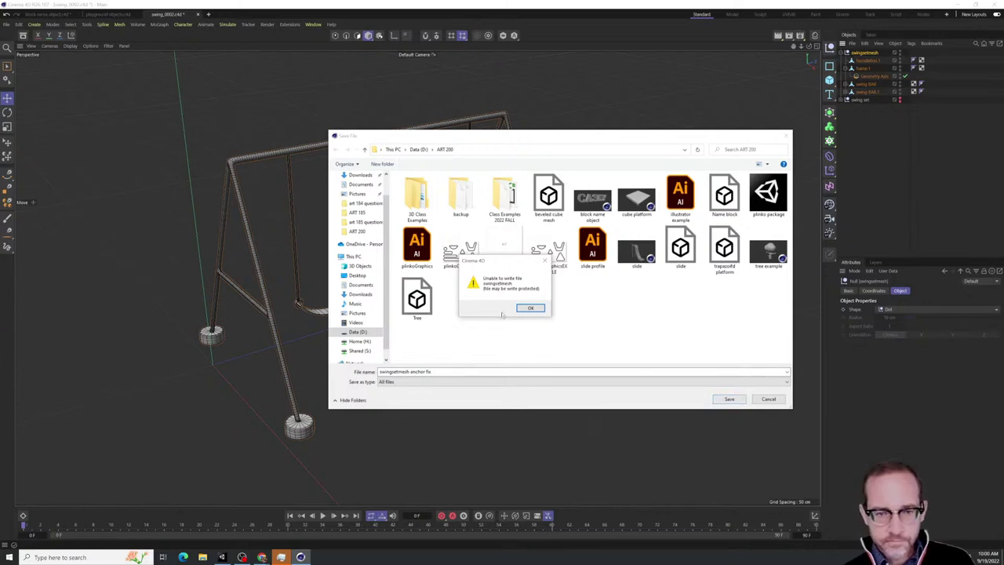
left_click(530, 307)
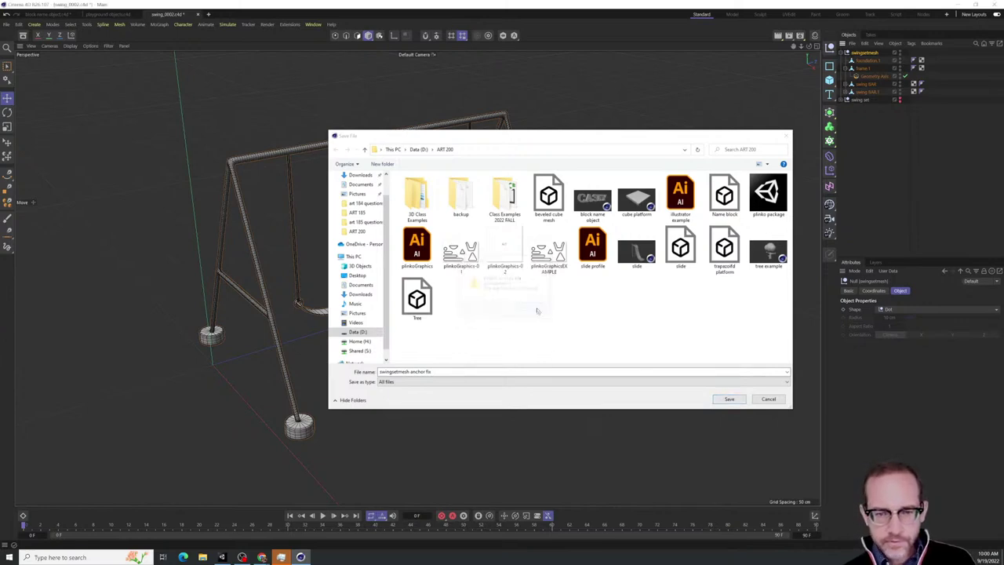
left_click(729, 399)
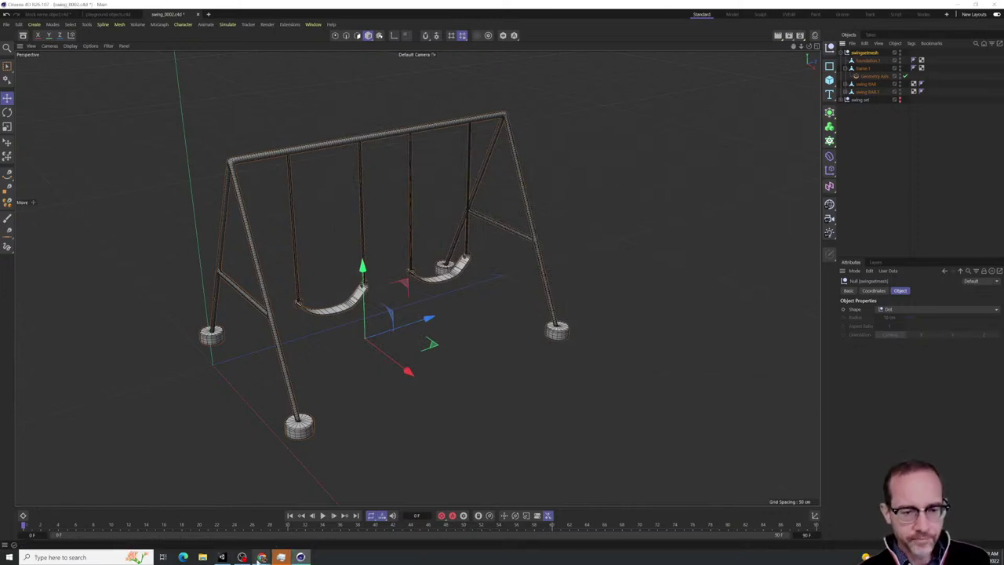
Switch to the Unity project and delete the old swingsetmesh object from the playground hierarchy
left_click(216, 560)
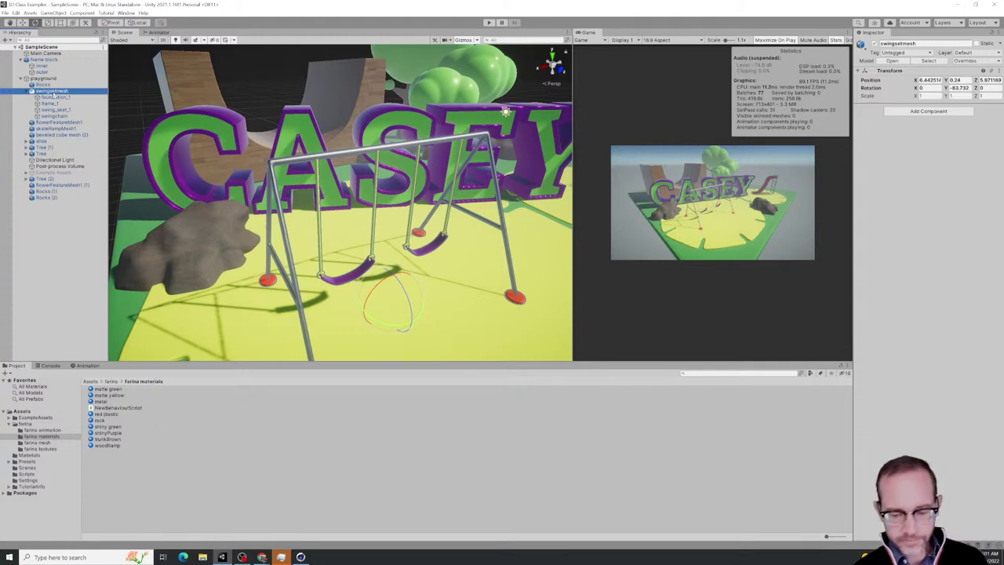
left_click(54, 94)
key("BackSpace")
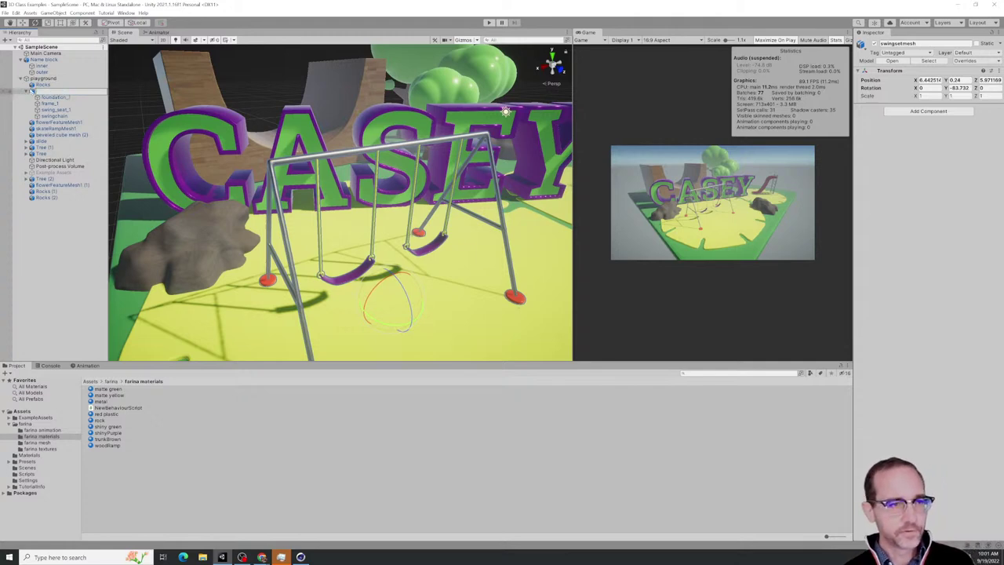
left_click(31, 91)
left_click(41, 94)
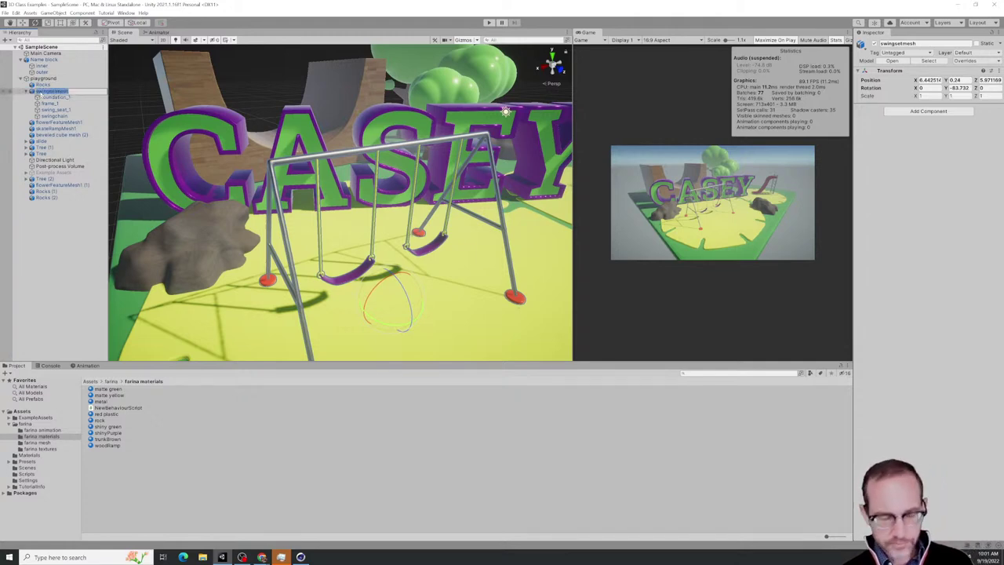
key("BackSpace")
left_click(42, 96)
left_click(42, 91)
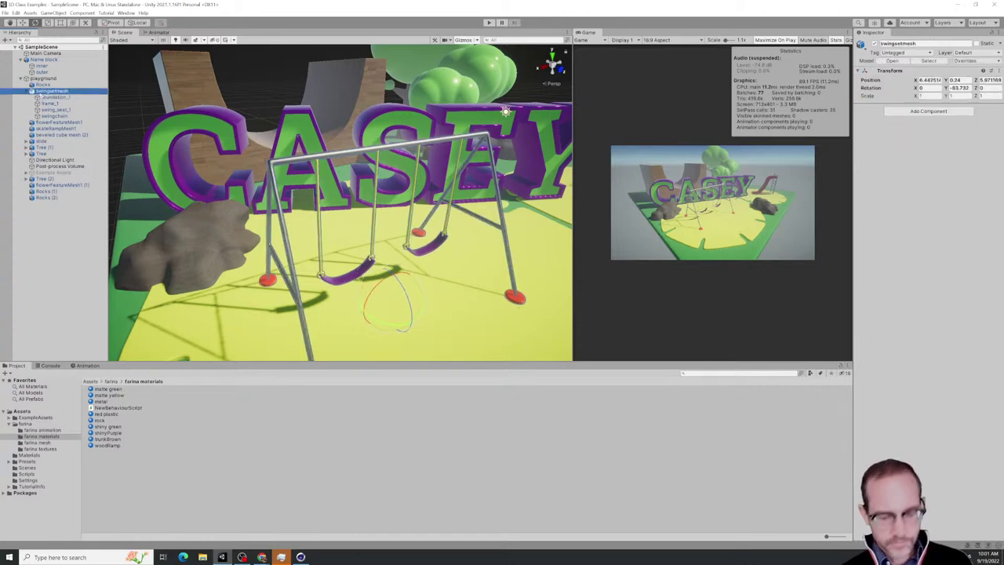
key("Delete")
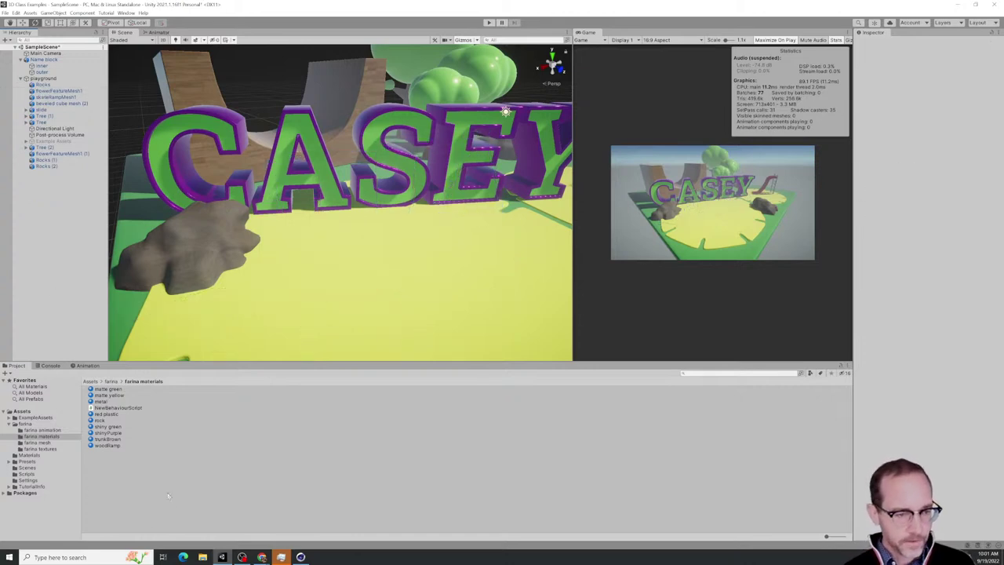
Try to import "swingsetmesh anchor fix" from File Explorer's recent files into the Unity project's materials folder
left_click(204, 557)
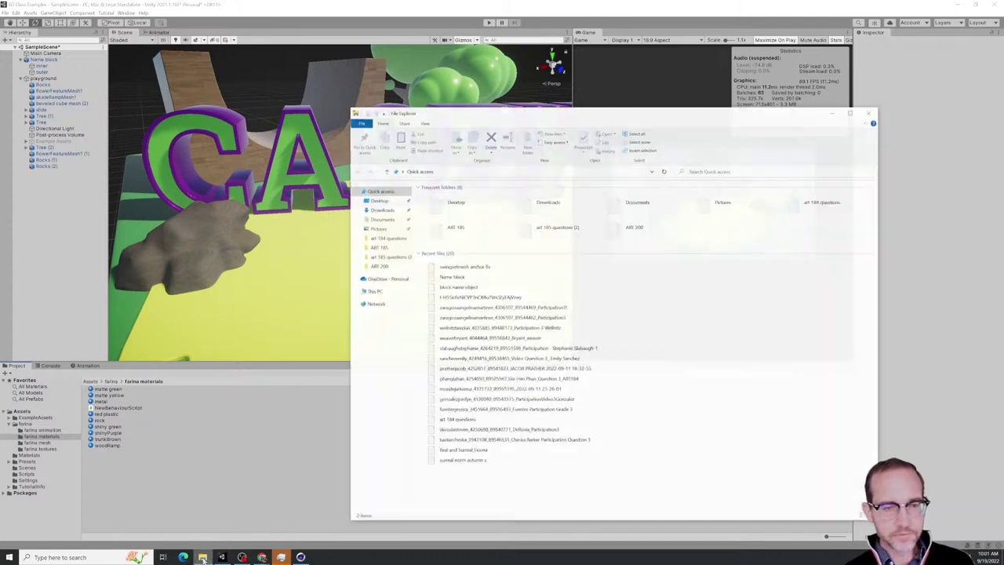
left_click(472, 269)
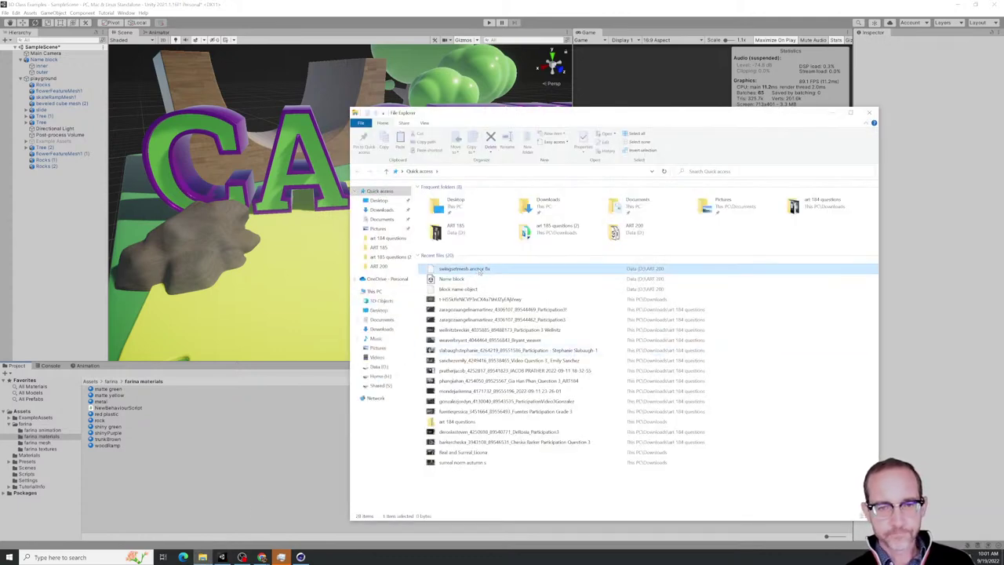
left_click(158, 491)
left_click_drag(156, 488, 156, 491)
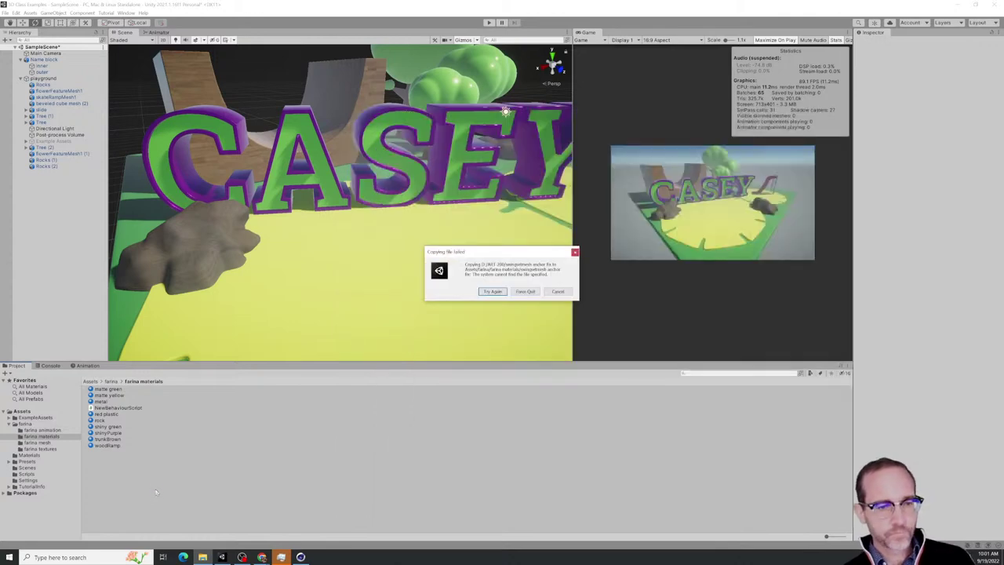
left_click(491, 291)
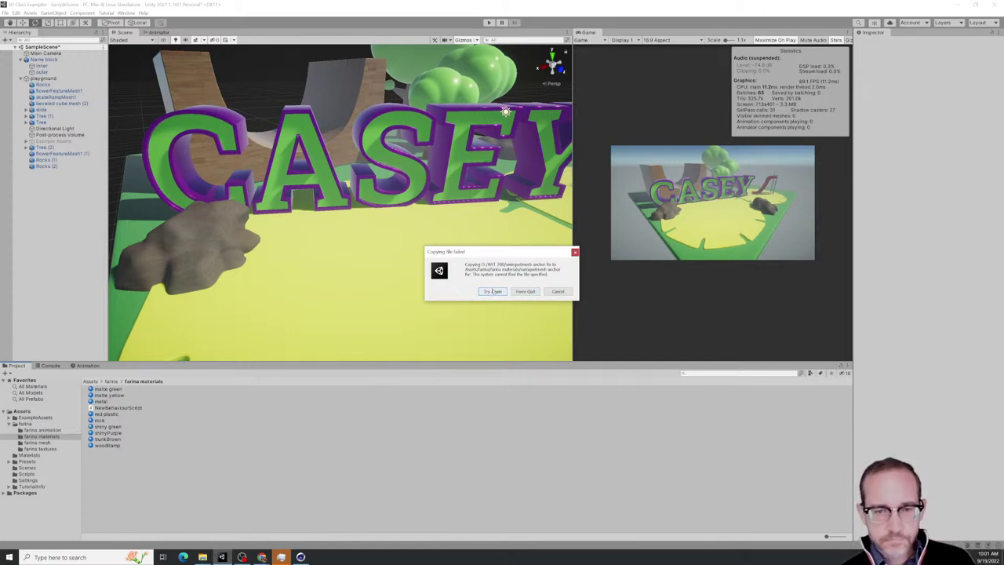
left_click(551, 294)
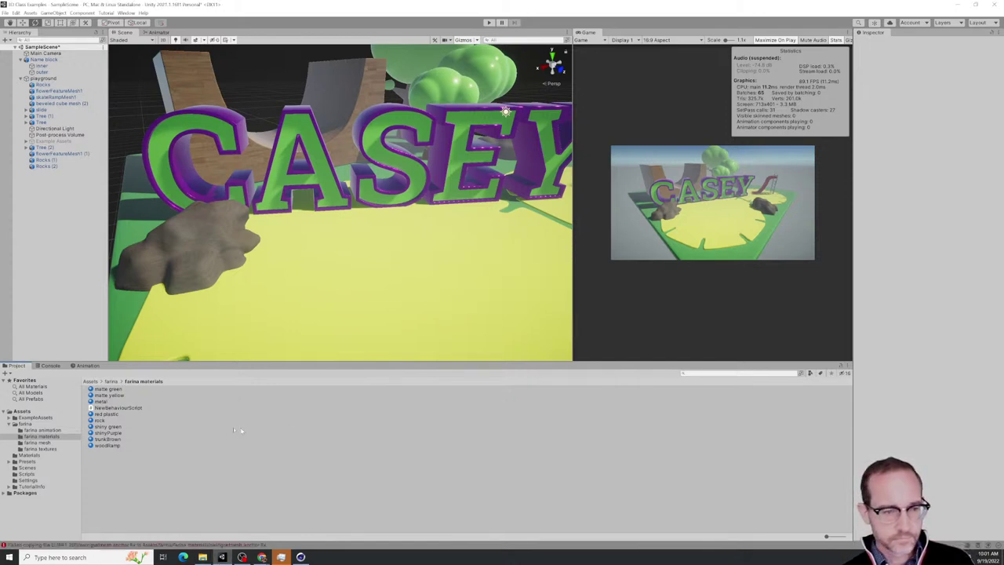
Look through the ART 185 folder in File Explorer for the exported swing set file
left_click(202, 556)
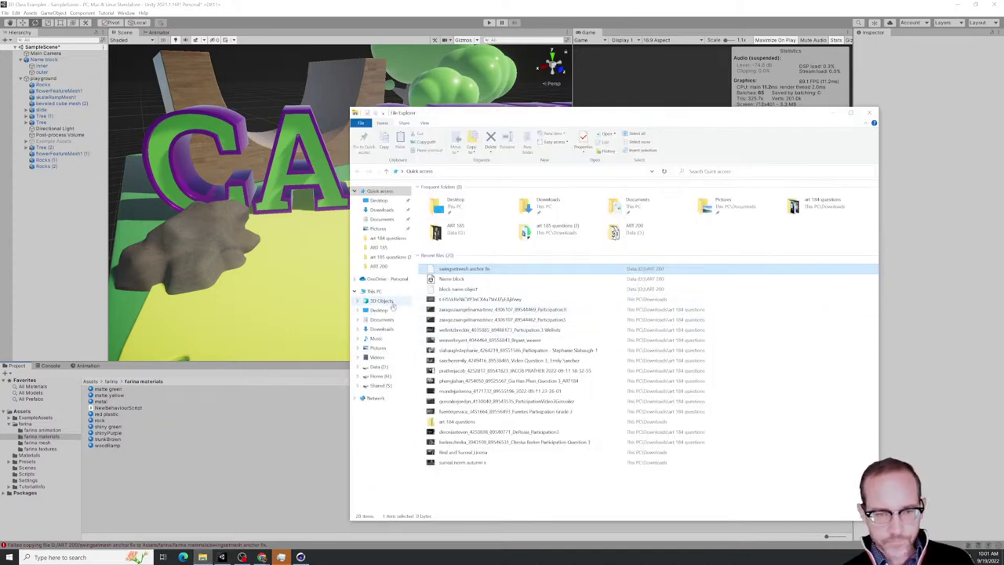
left_click(379, 247)
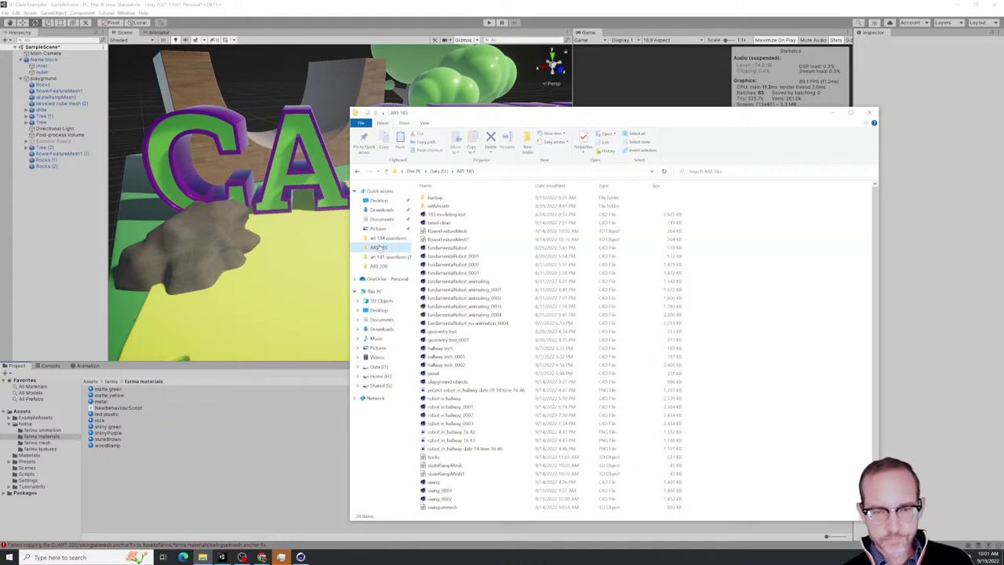
scroll(454, 493, "down", 1)
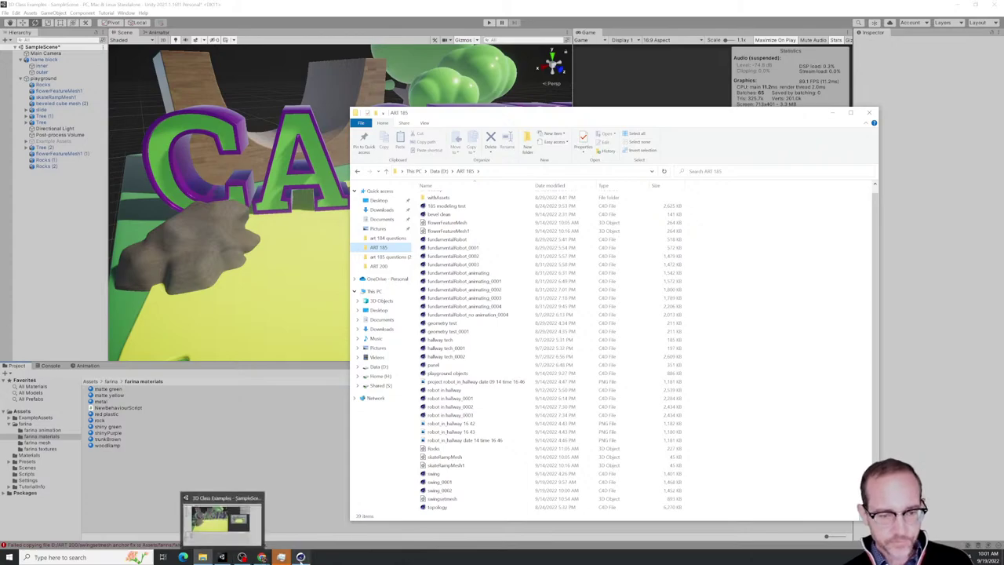
Switch to Cinema 4D and reopen the FBX export of the swingsetmesh null to check the save location of the earlier export
left_click(301, 557)
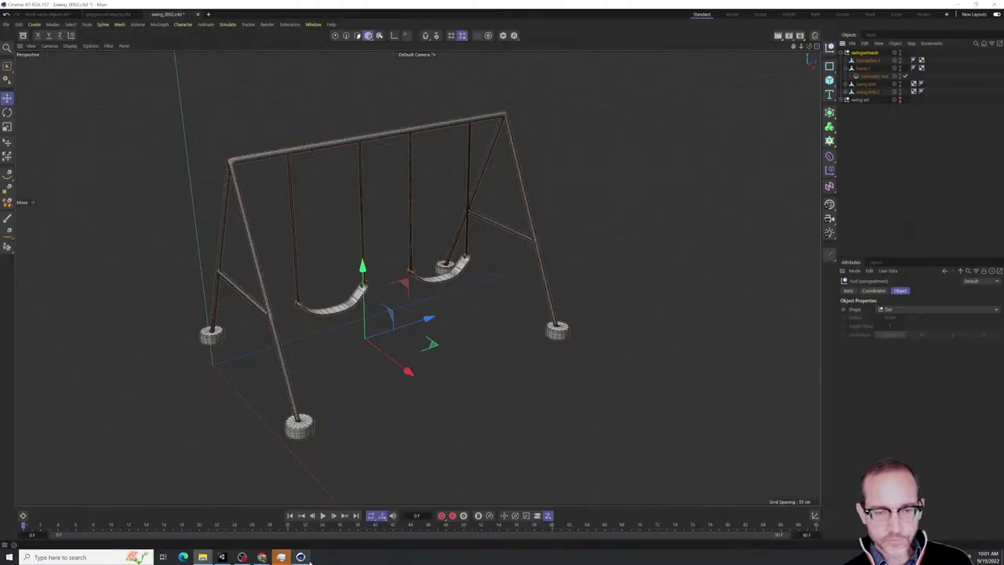
left_click(852, 43)
mouse_move(894, 89)
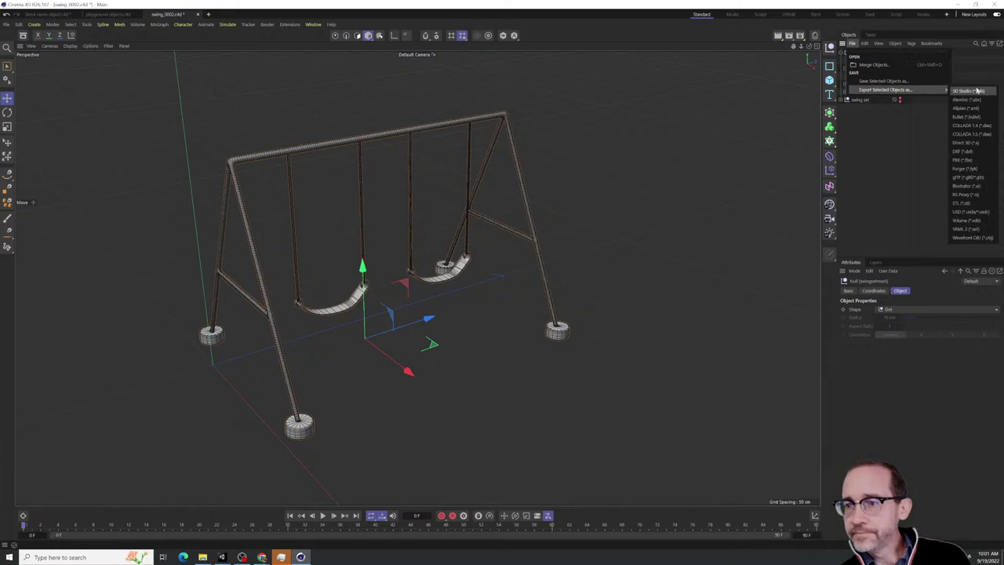
left_click(965, 160)
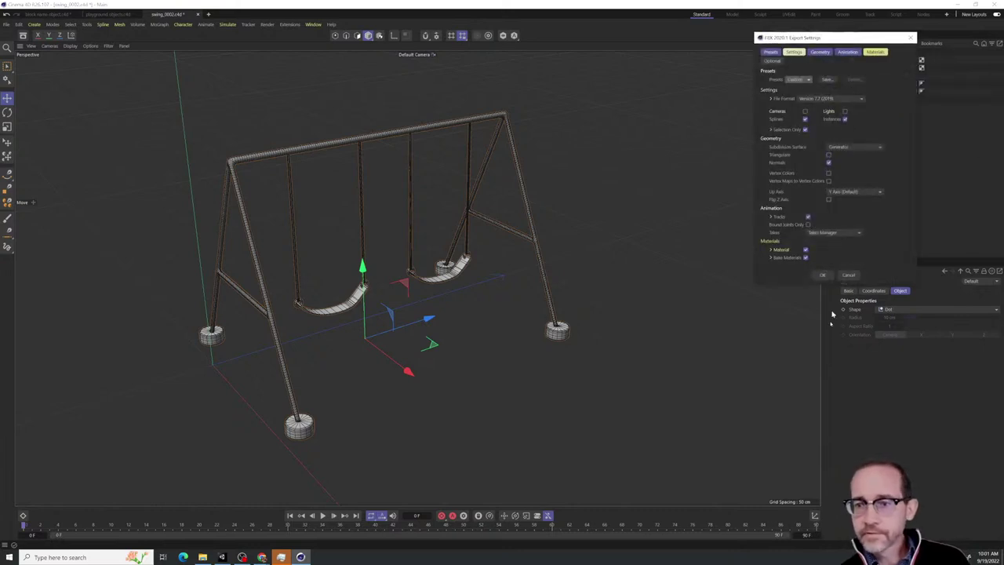
left_click(821, 277)
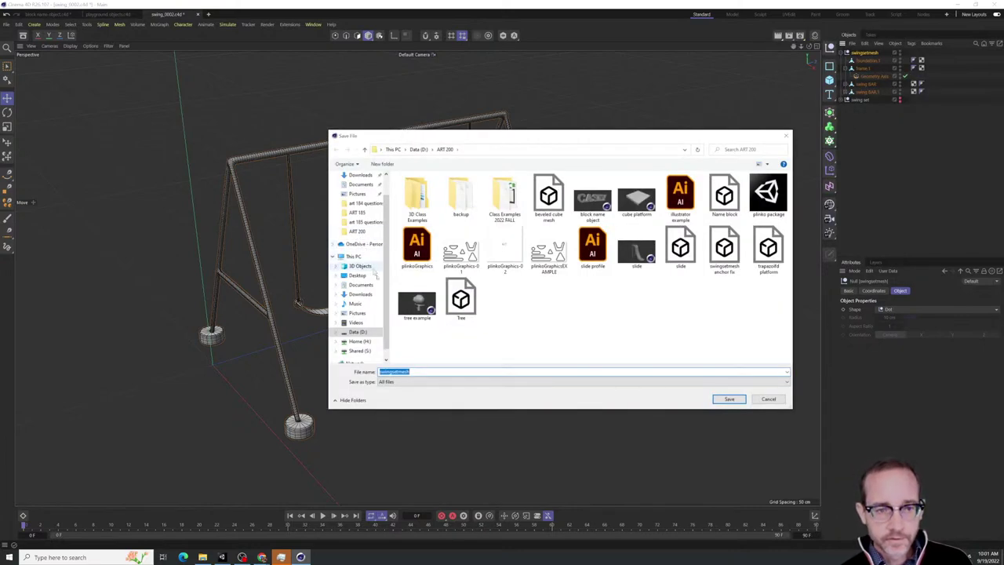
left_click(416, 382)
left_click(517, 317)
left_click(518, 316)
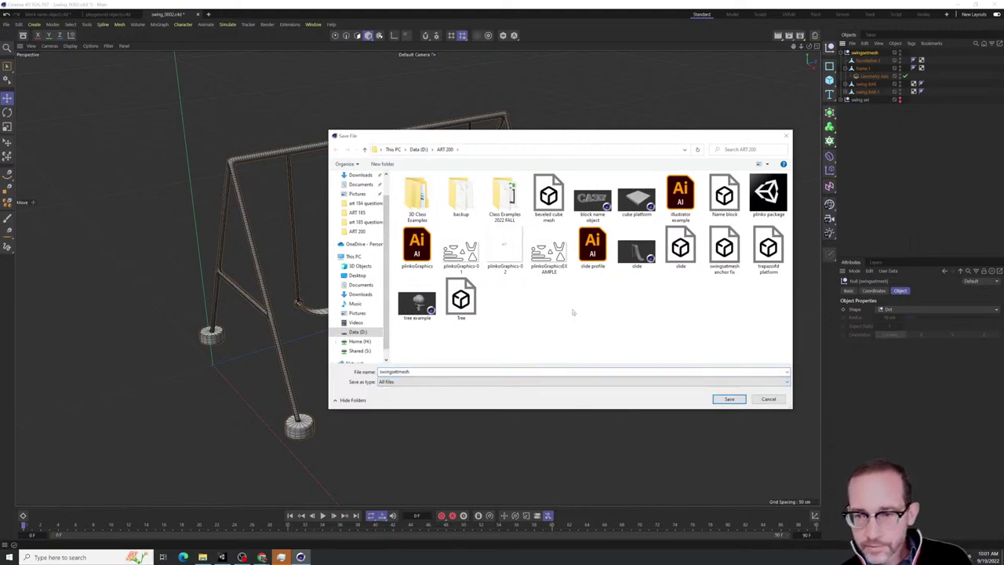
left_click(729, 398)
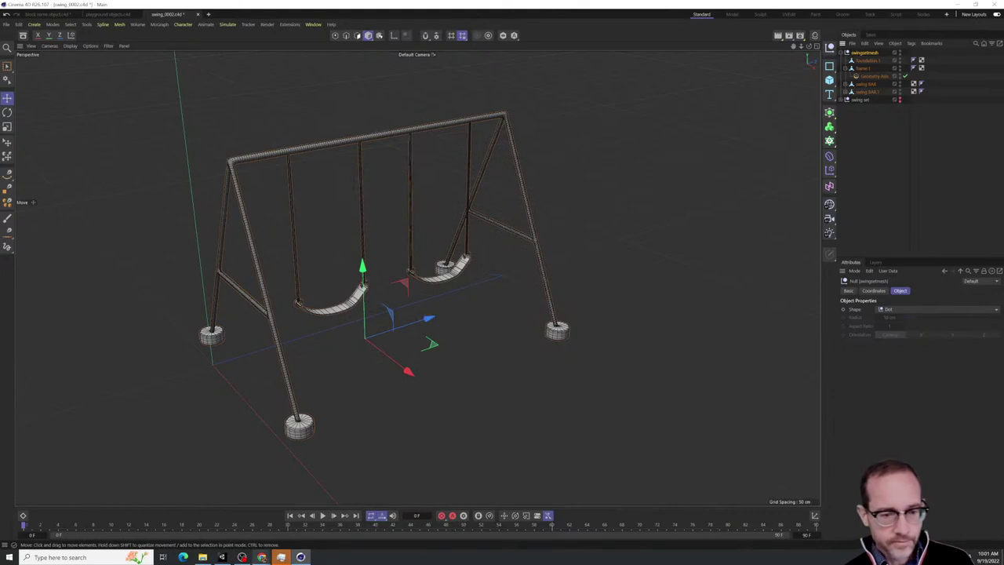
Import "swingsetmesh anchor fix" from the ART 200 folder in File Explorer into Unity's farina materials folder
left_click(222, 557)
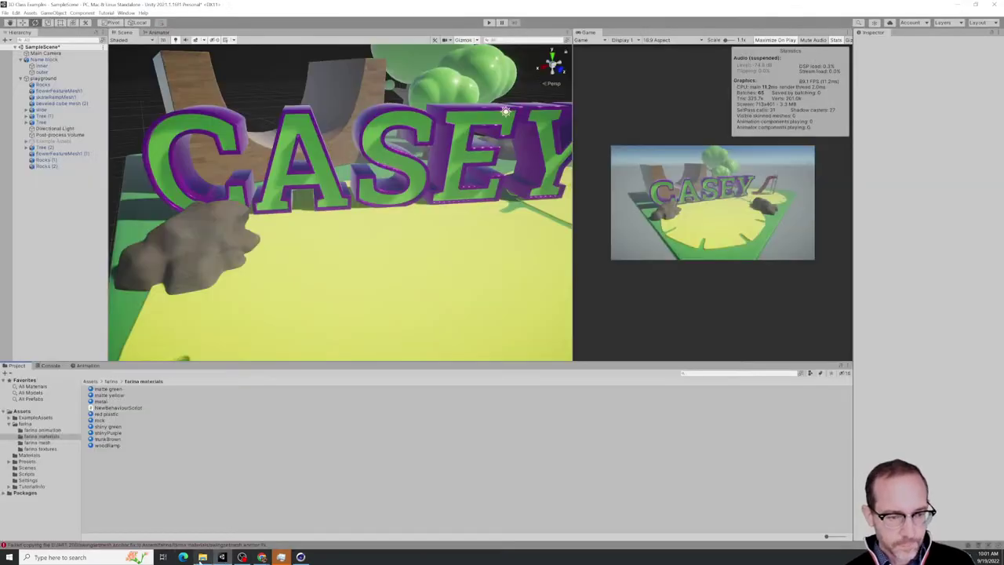
left_click(202, 557)
left_click(378, 266)
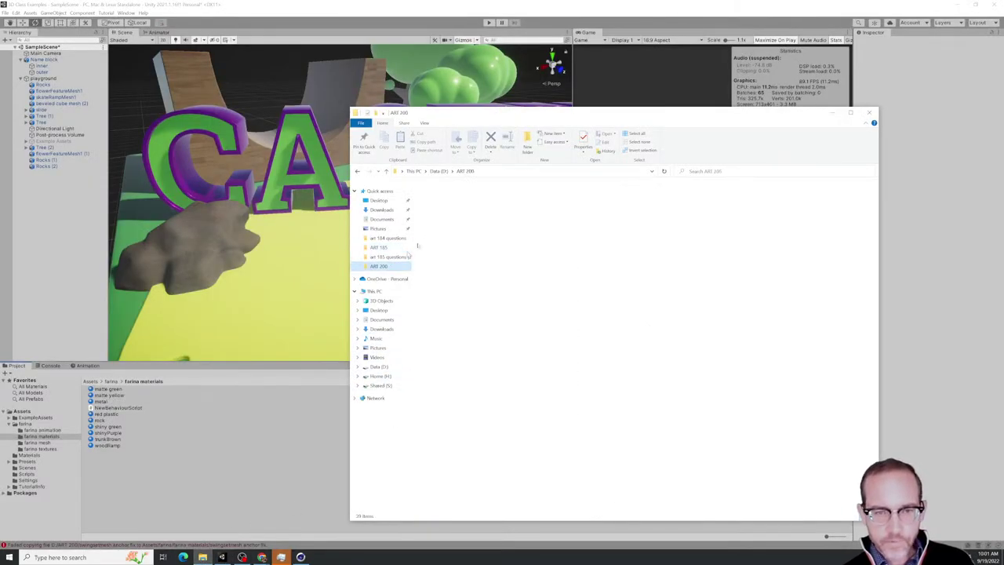
left_click(648, 259)
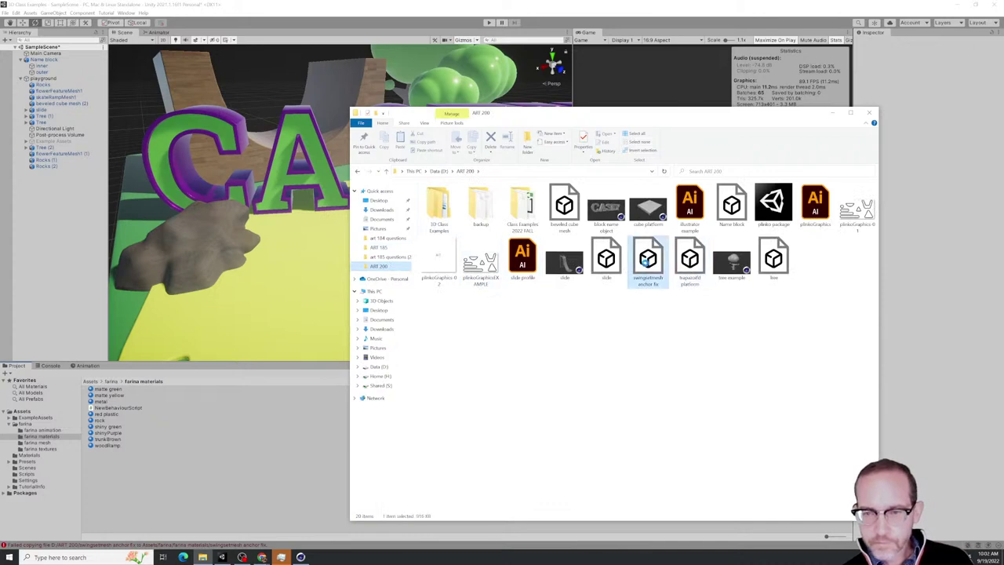
left_click_drag(291, 438, 239, 486)
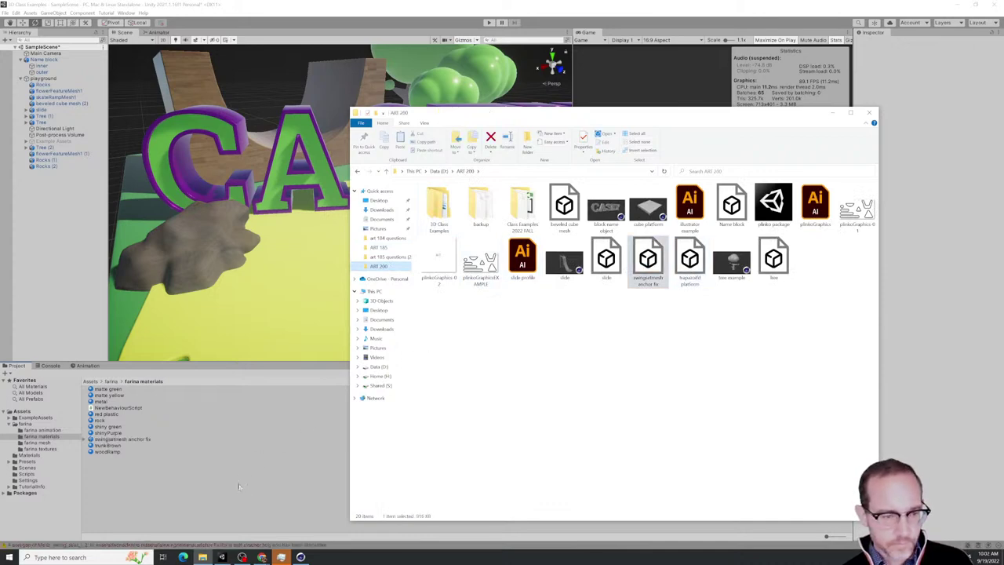
Place the swingsetmesh anchor fix model in the scene in front of the name block and raise it to Y 0.35
left_click(183, 494)
left_click(120, 439)
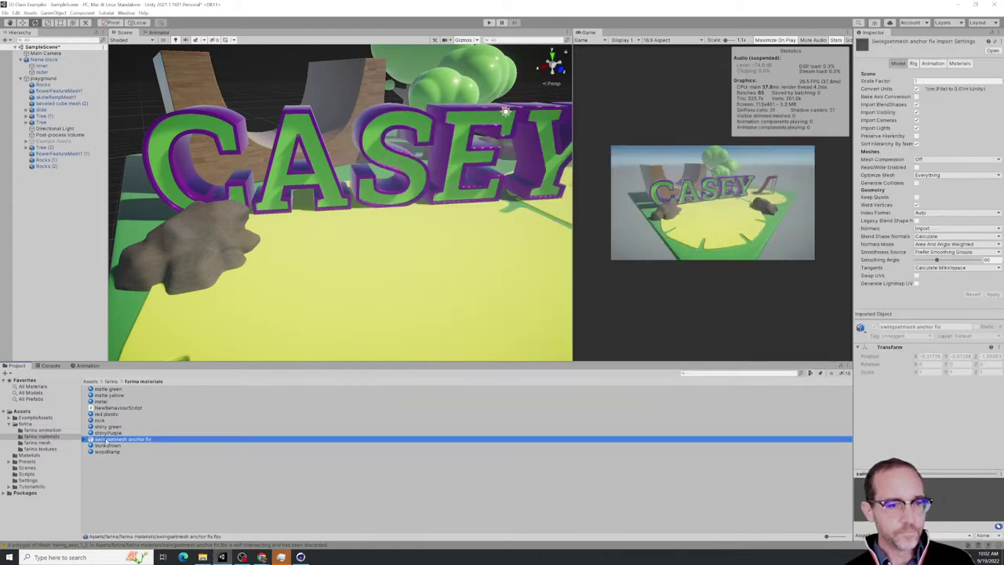
left_click_drag(107, 443, 375, 291)
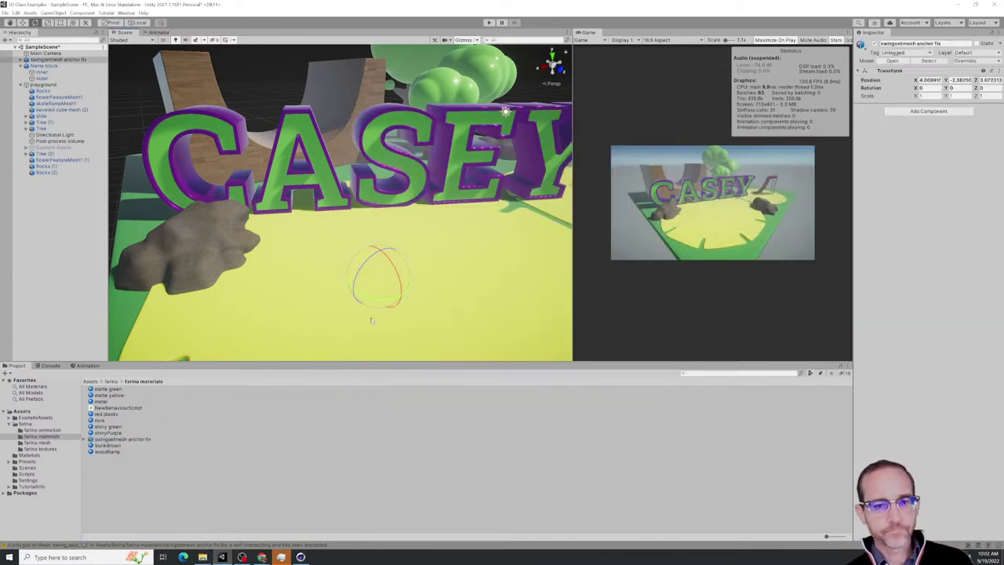
left_click_drag(297, 269, 418, 267, "alt")
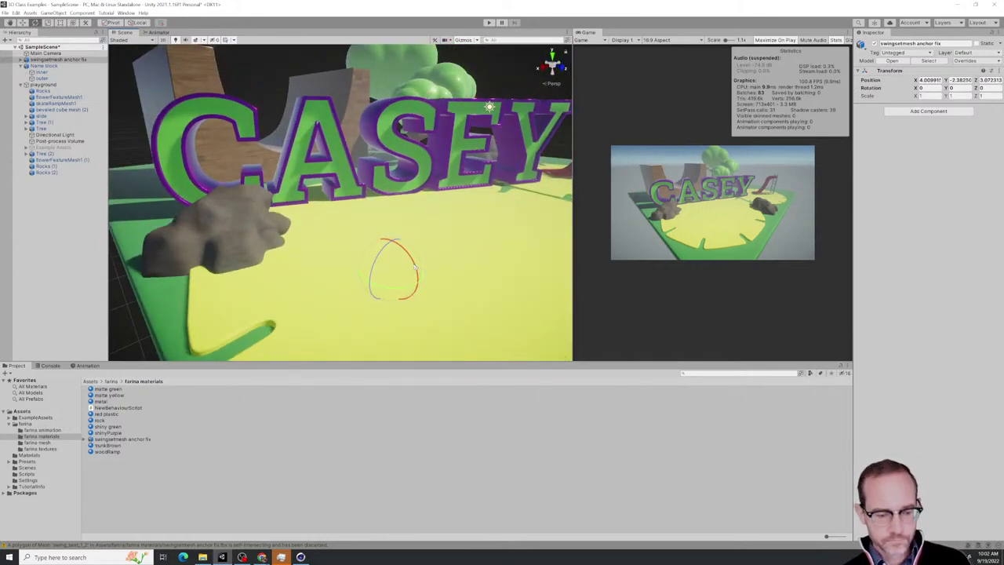
key("w")
left_click_drag(392, 257, 396, 210)
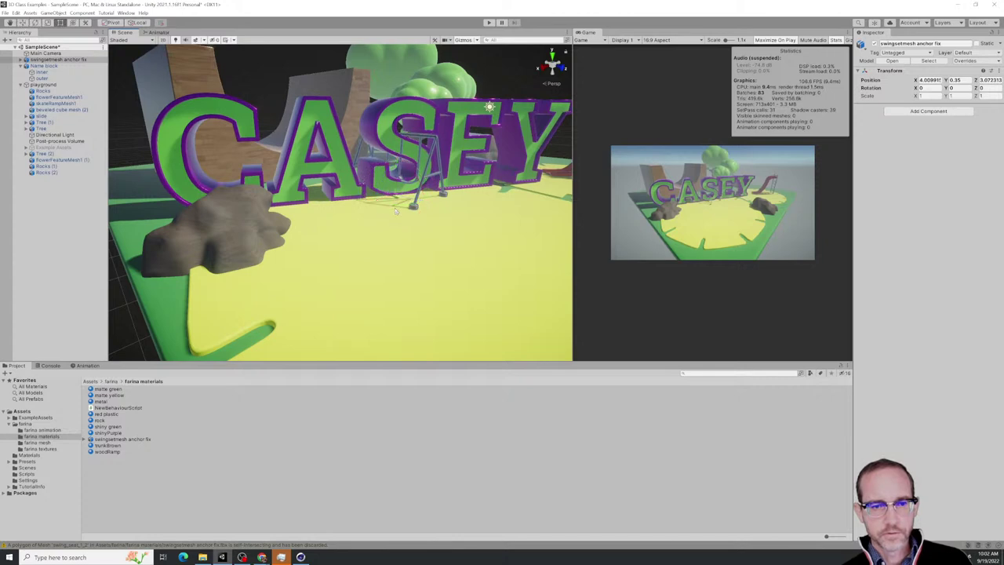
Move the swing set forward on the yellow ground to about X 7 and Z 5.83
key("e")
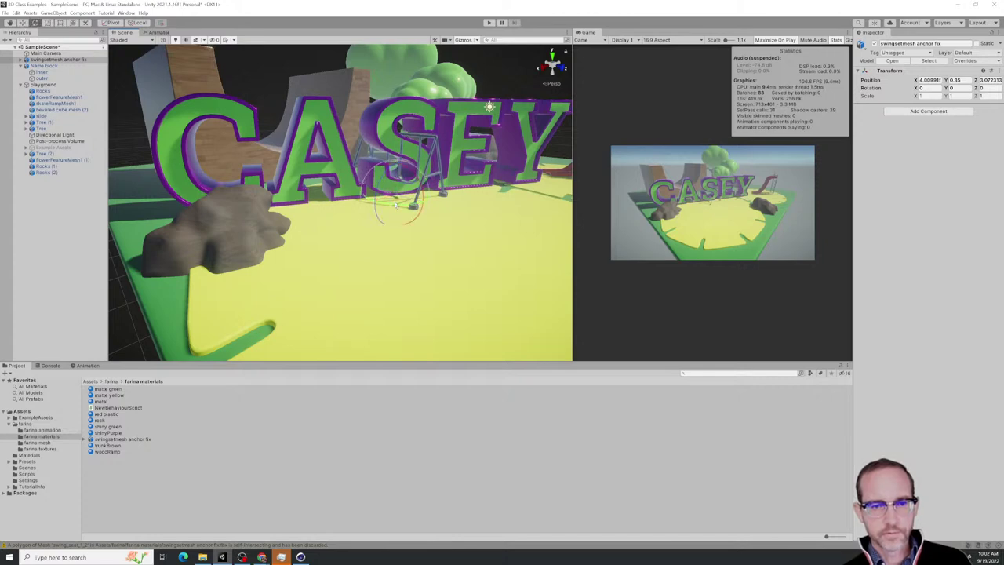
key("w")
left_click_drag(397, 202, 423, 298)
right_click_drag(424, 298, 308, 356, "alt")
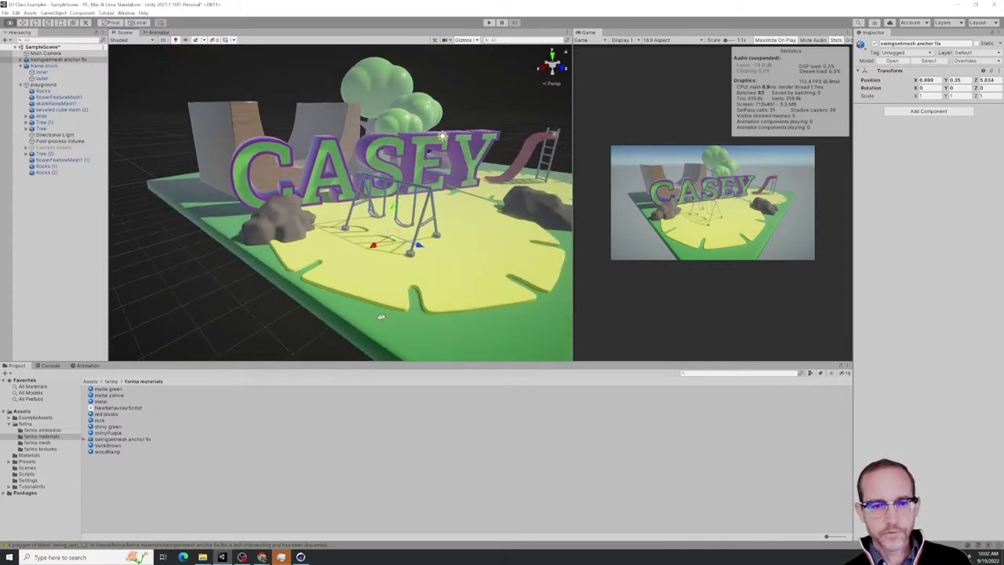
Set the import Scale Factor of the swingsetmesh anchor fix asset to 1.3 after trying 2, applying each value
key("r")
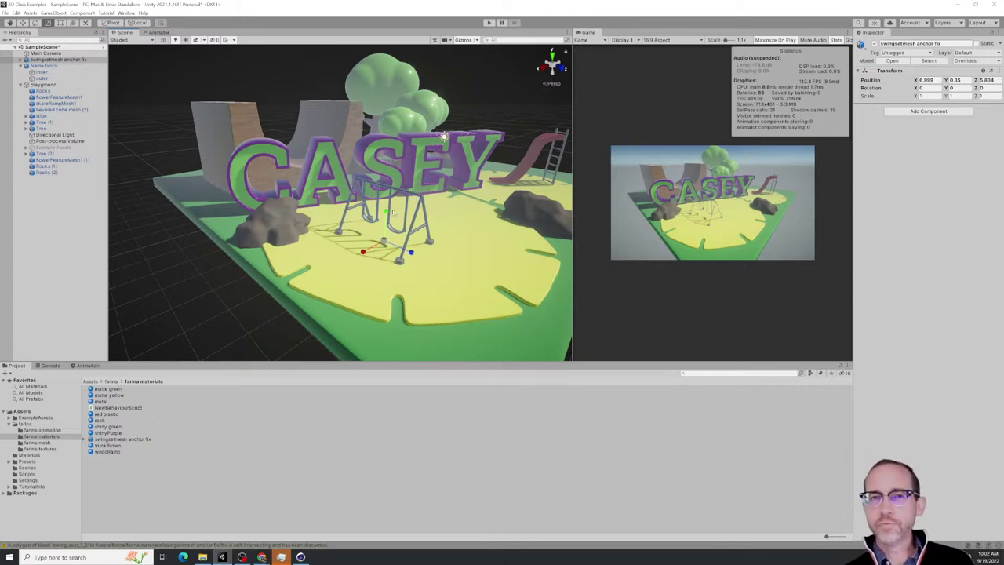
left_click(113, 439)
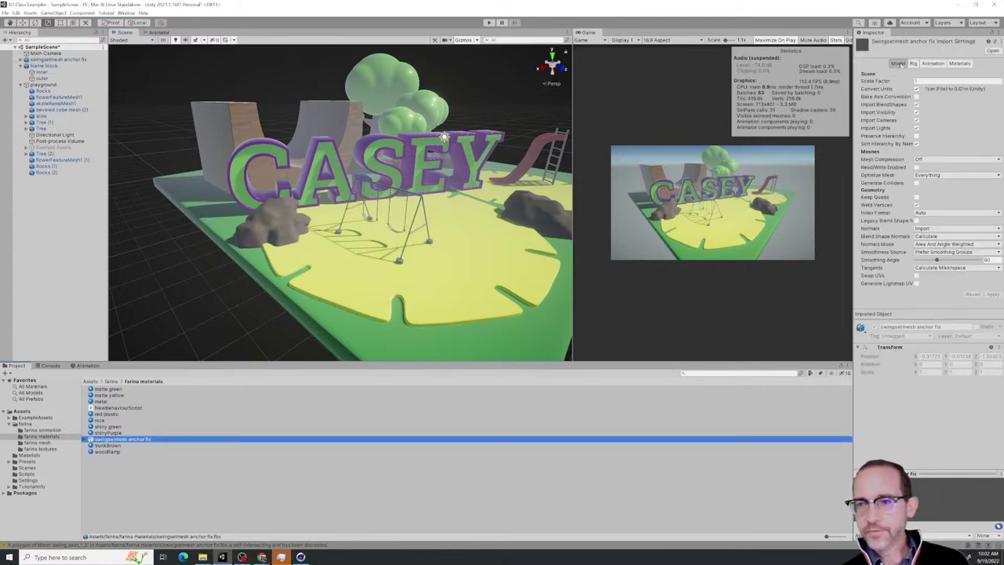
left_click(916, 81)
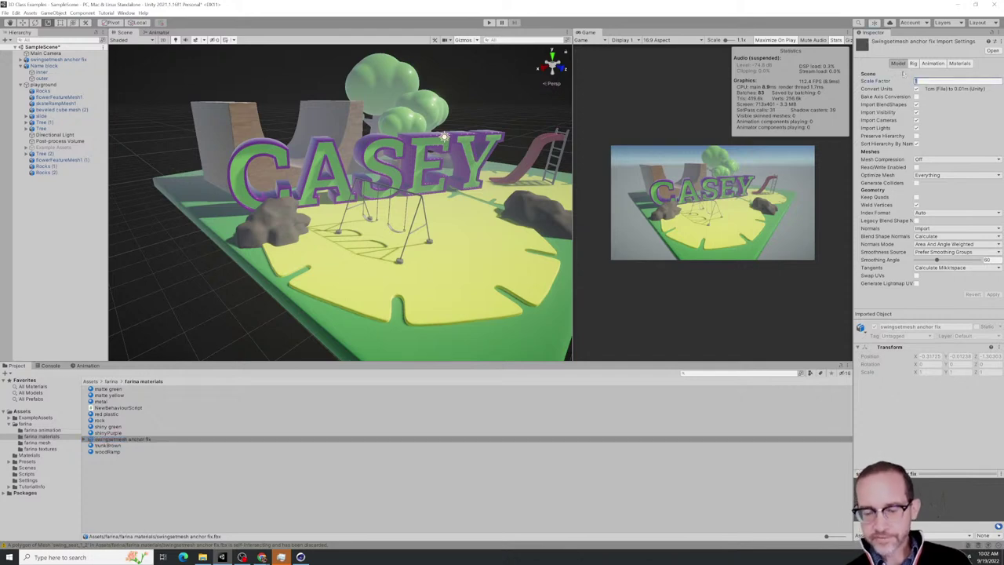
type("2")
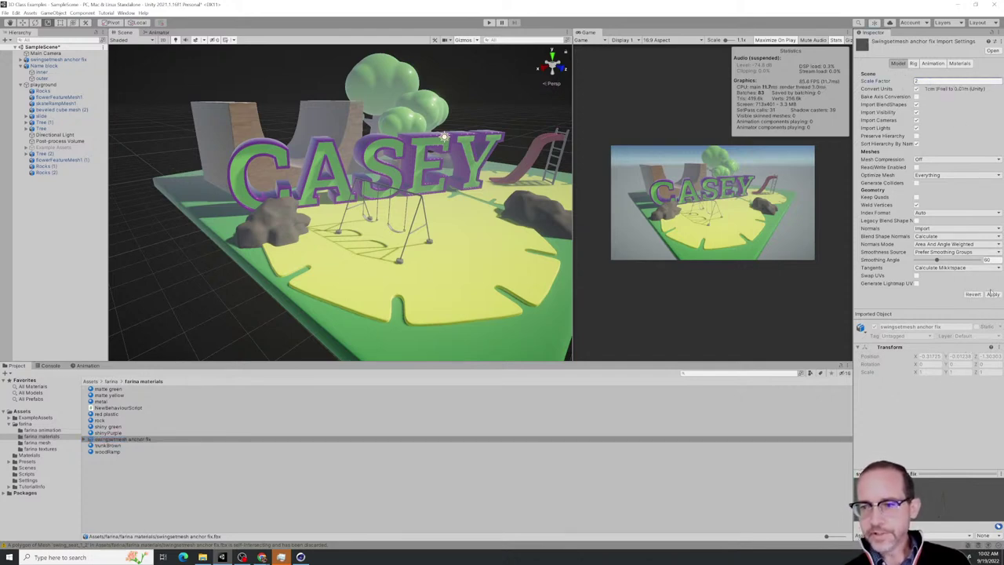
left_click(992, 294)
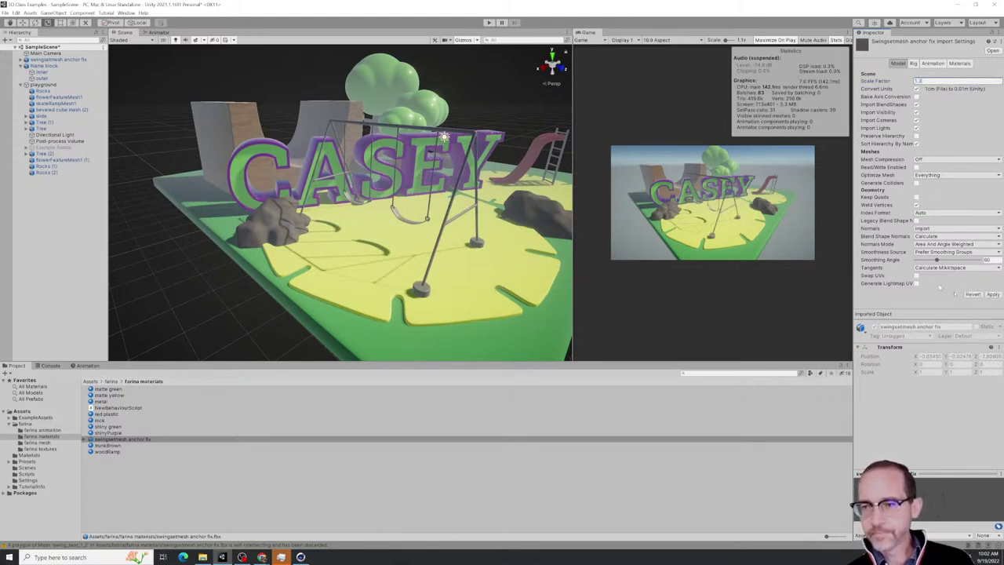
left_click(992, 294)
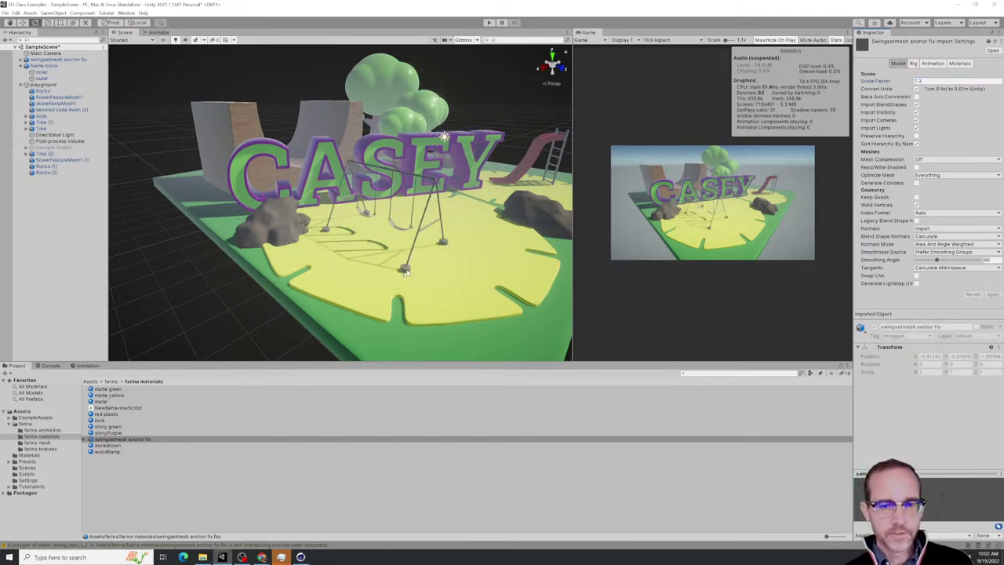
Rotate the swing set to about -83 degrees on Y and reposition it at about X 6.2, Z 6.77
left_click(405, 271)
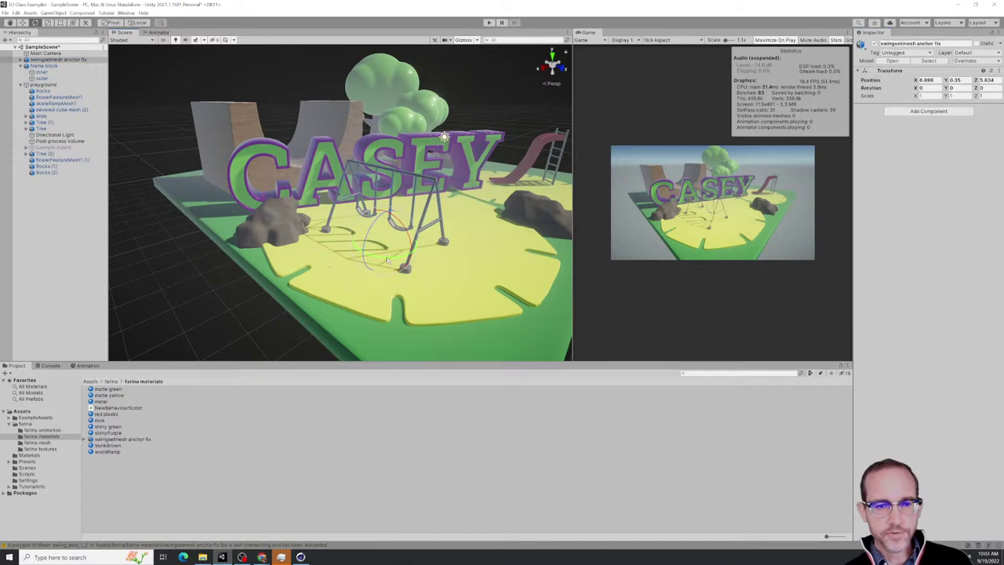
left_click_drag(386, 259, 393, 280)
key("w")
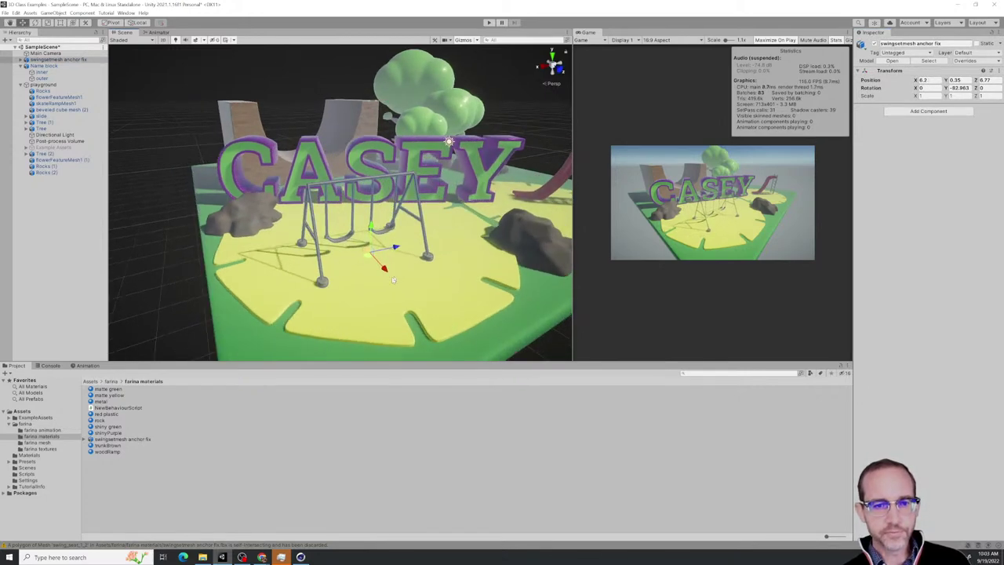
Expand the swing set's hierarchy and inspect the pivots of its parts, comparing swing_BAR with swing_BAR_1
scroll(394, 281, "up", 2)
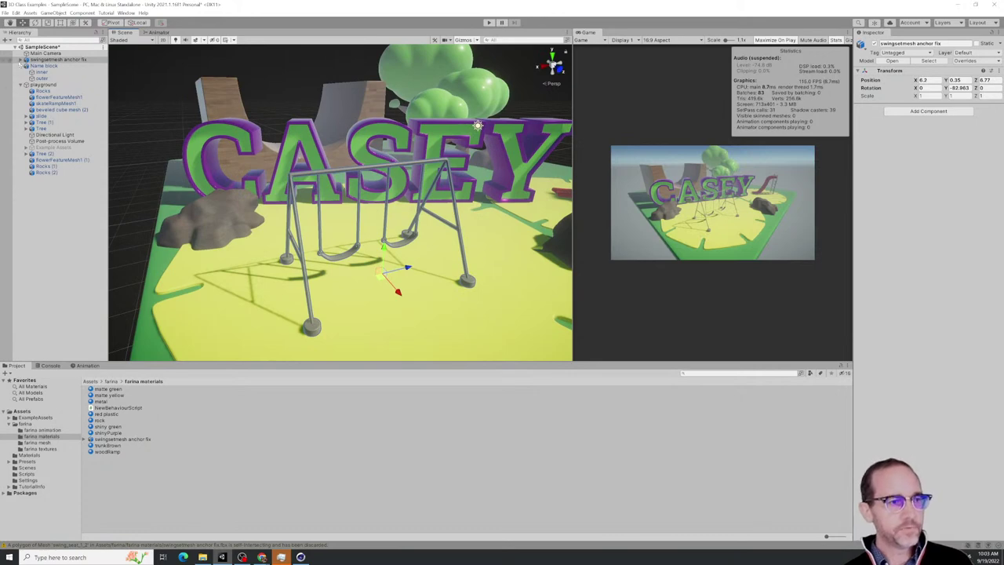
left_click(20, 59)
left_click(38, 72)
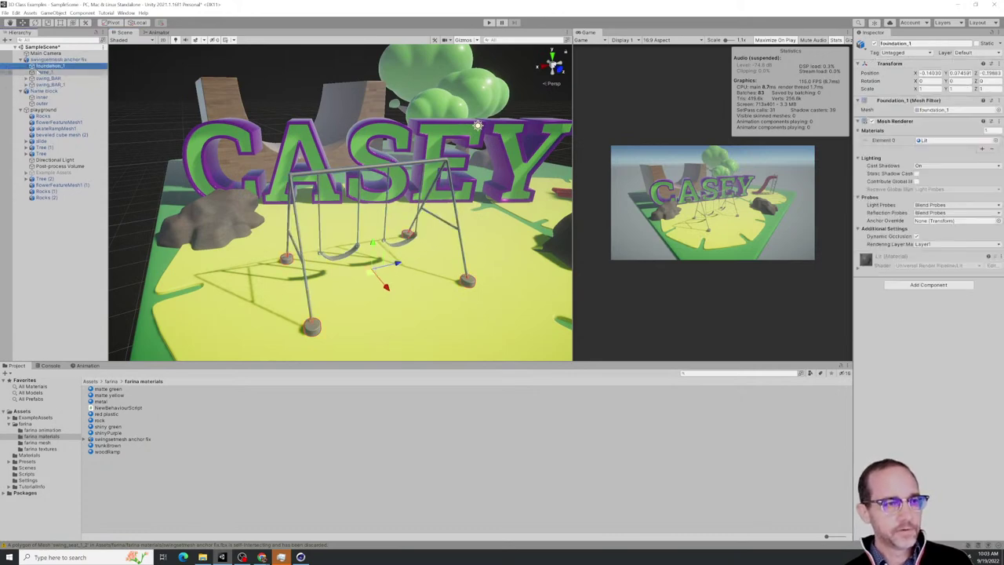
left_click(44, 78)
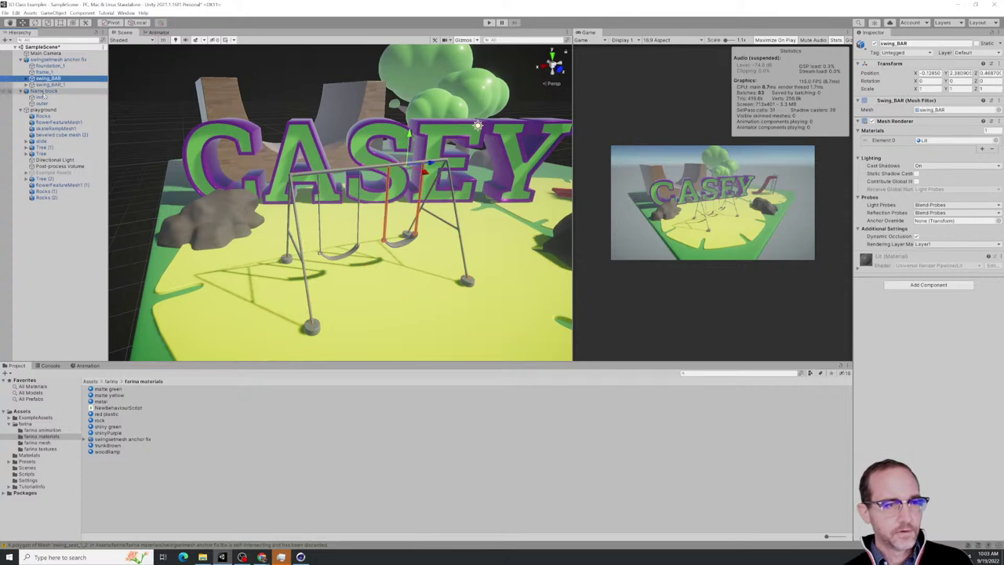
left_click(44, 85)
left_click(43, 79)
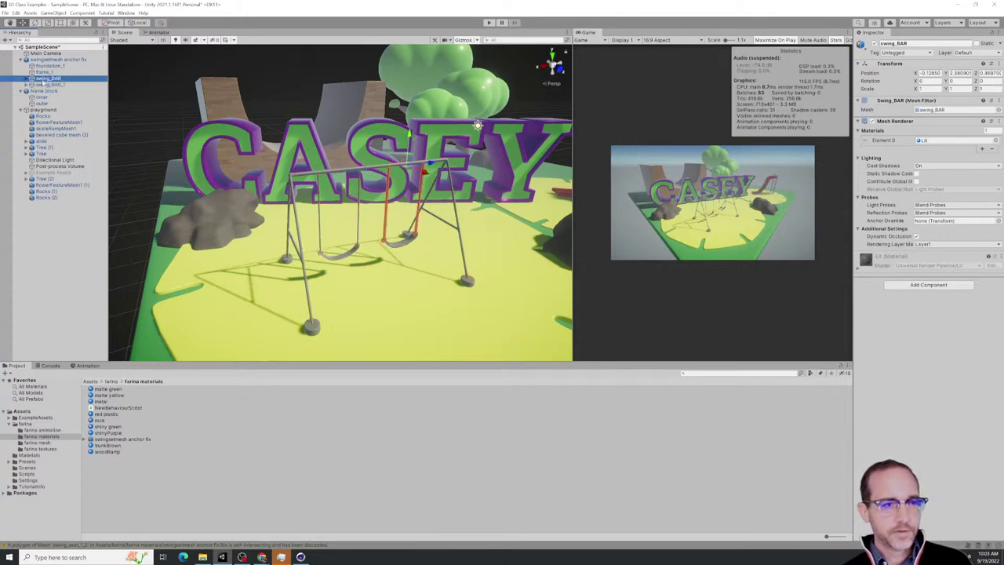
left_click(44, 85)
left_click(44, 78)
left_click(41, 85)
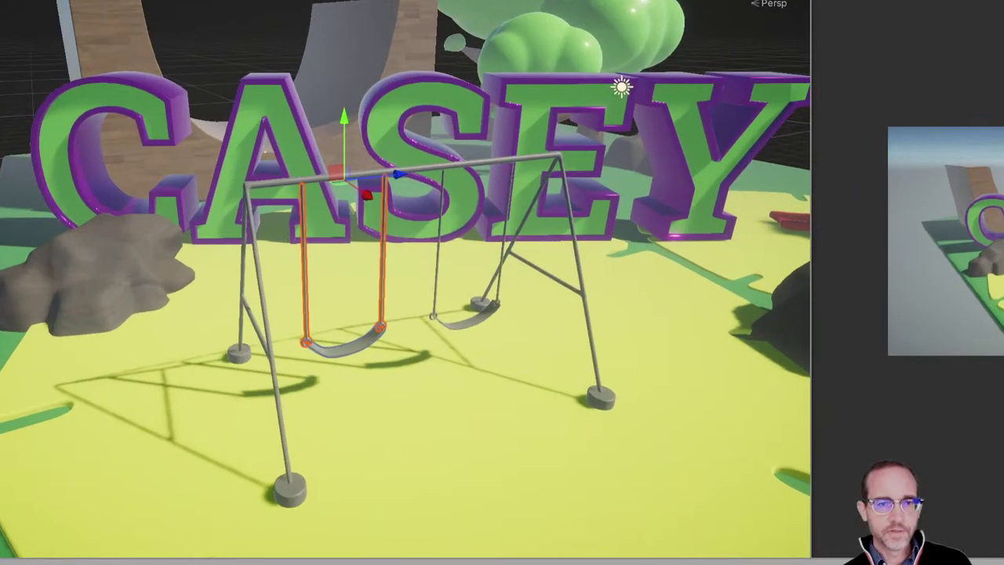
Compare the handle position of swing_BAR_1 in Center and Pivot modes, finishing in Pivot mode
mouse_move(363, 148)
left_mouse_down()
mouse_move(279, 166)
mouse_move(344, 143)
left_mouse_up()
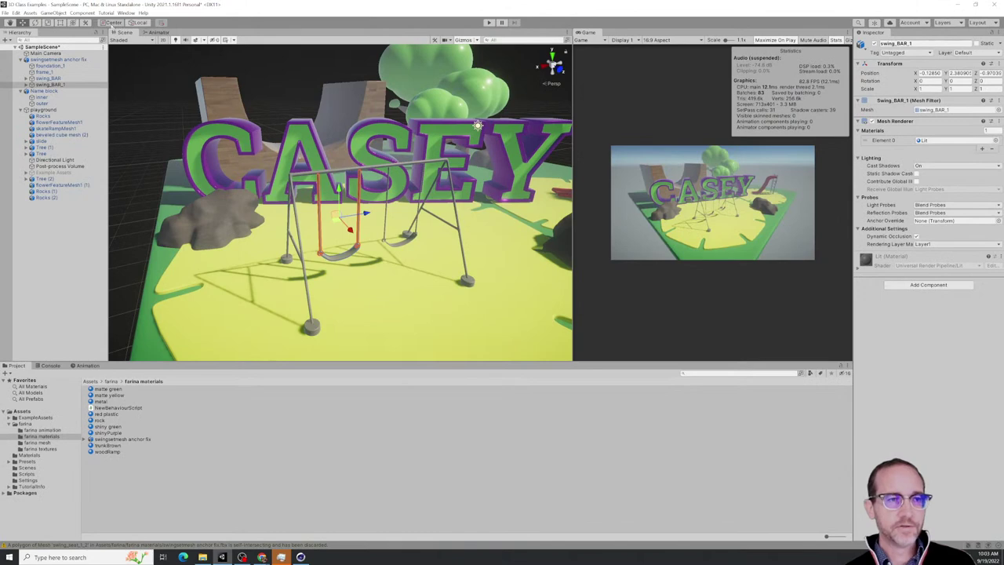
left_click(112, 22)
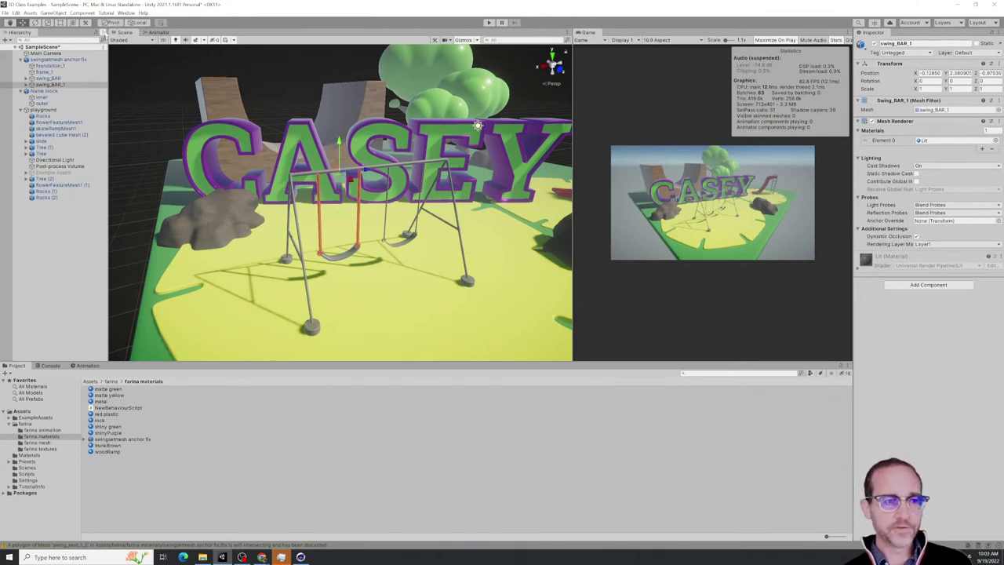
left_click(49, 84)
left_click(49, 84)
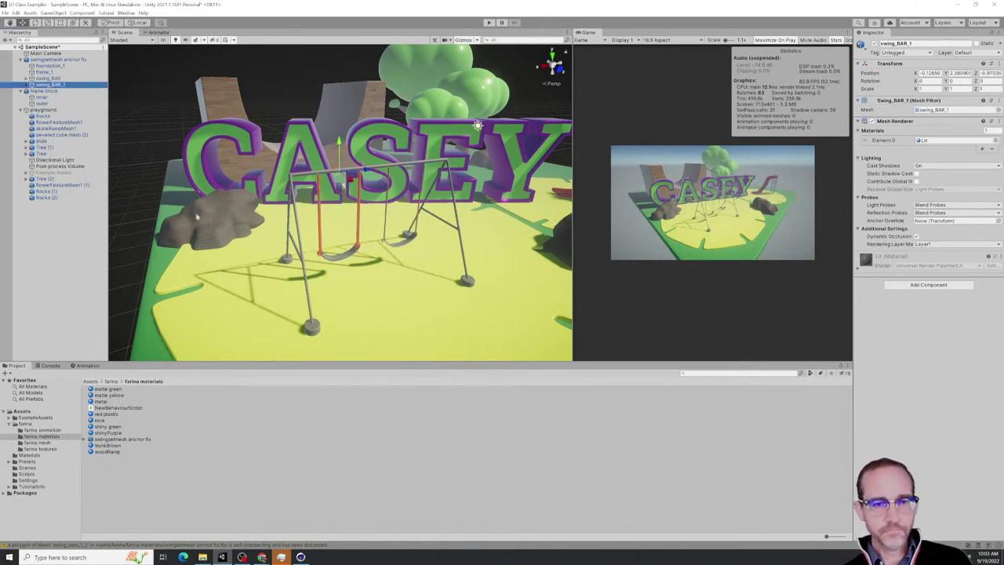
Display the contents of the farina animation folder in the project assets
left_click_drag(196, 216, 229, 337, "alt")
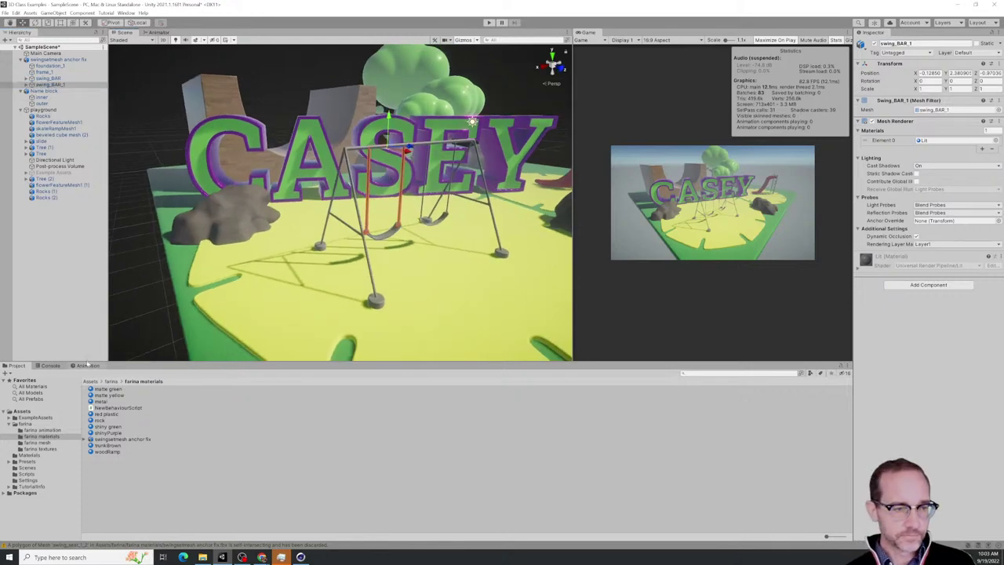
left_click(87, 365)
left_click(24, 365)
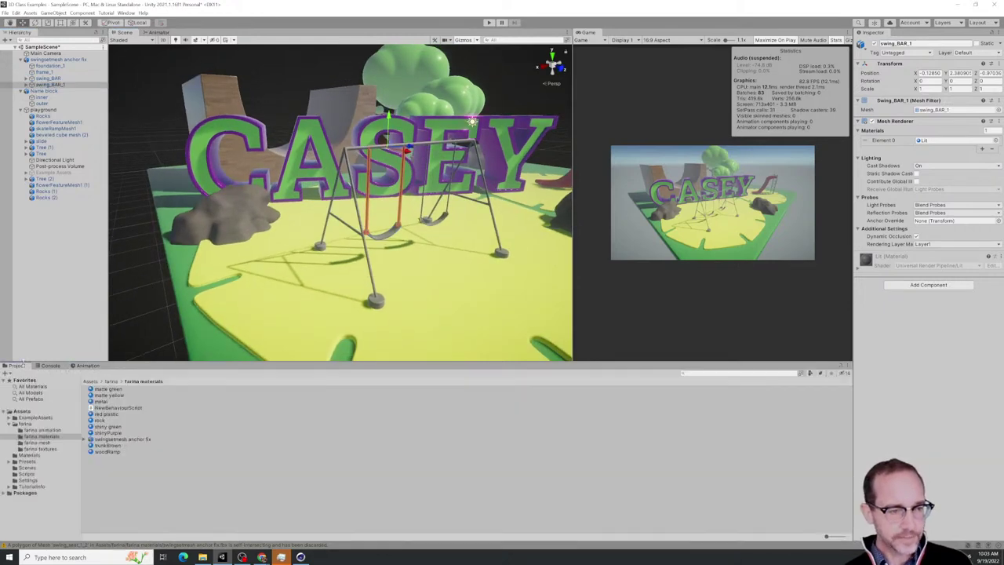
left_click(43, 429)
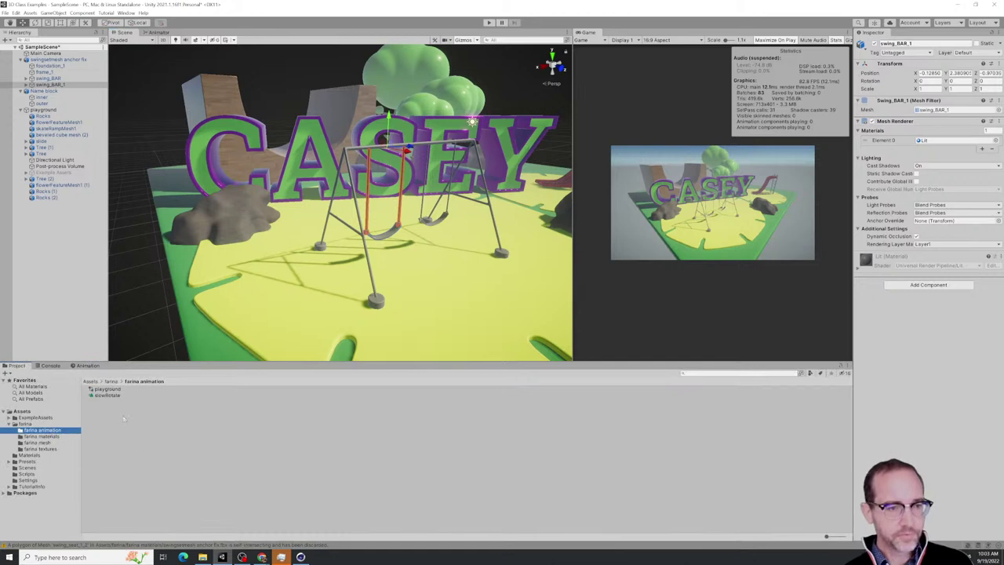
Create an animation clip named swing for swing_BAR in the farina animation folder
left_click(326, 157)
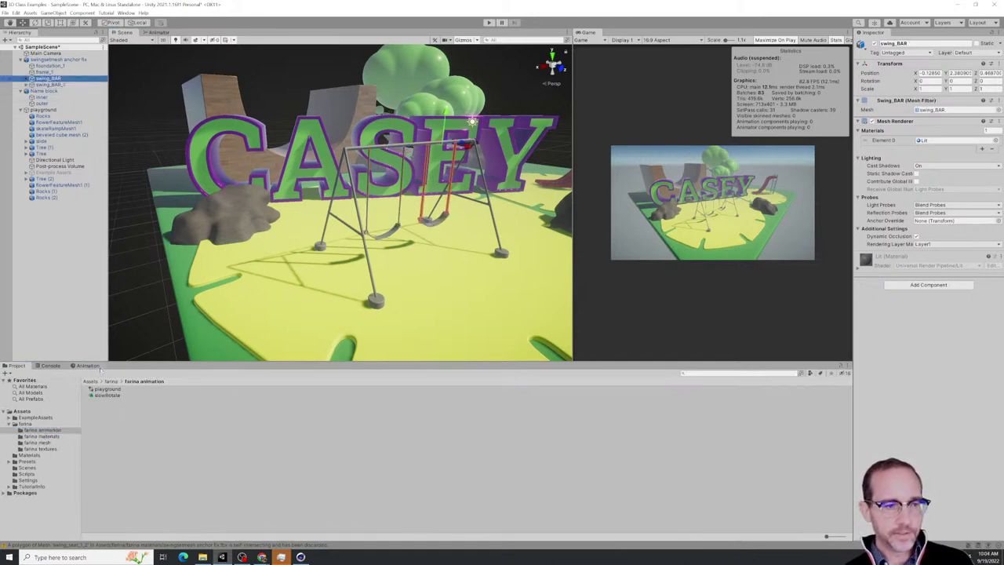
left_click(86, 365)
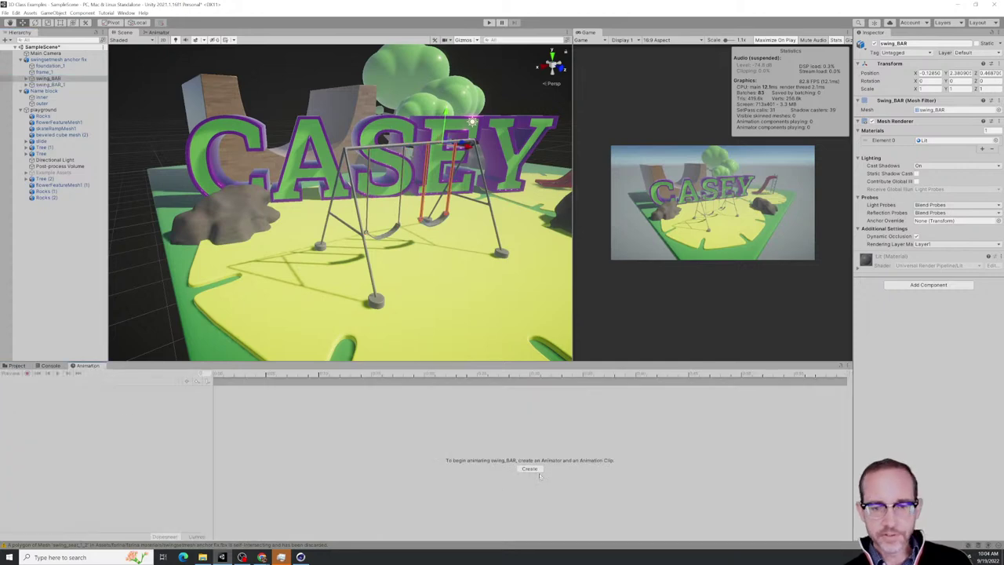
left_click(538, 473)
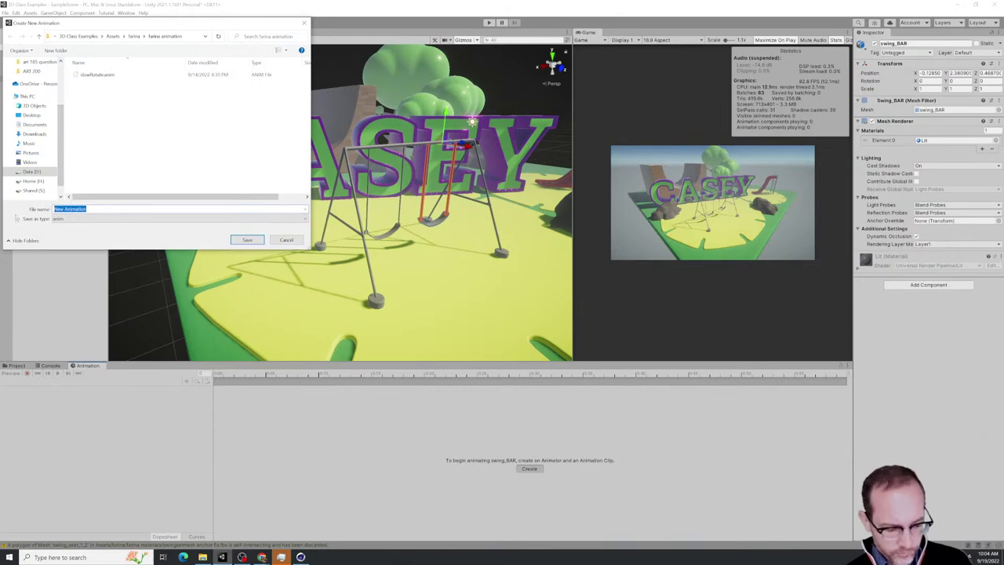
type("swing")
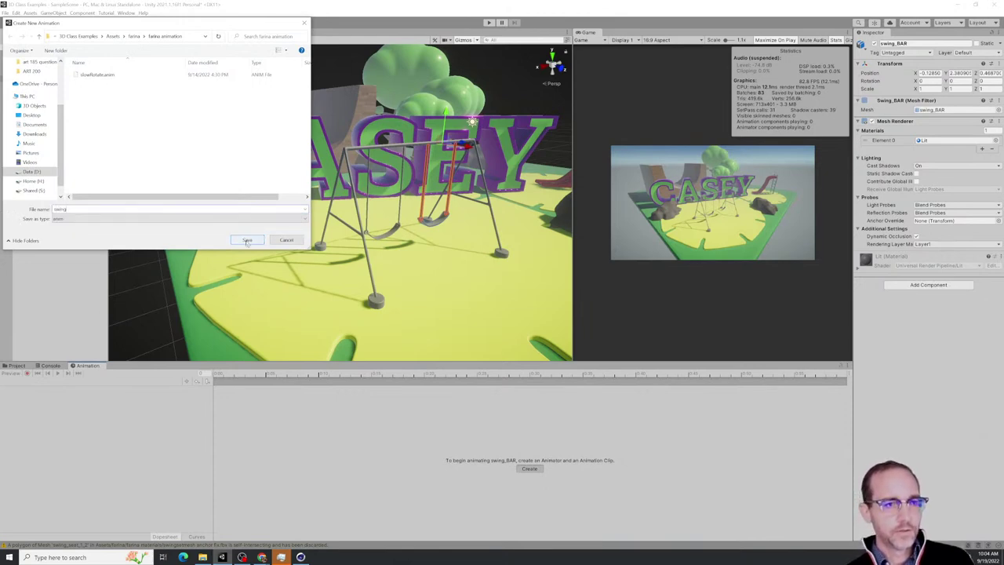
left_click(247, 240)
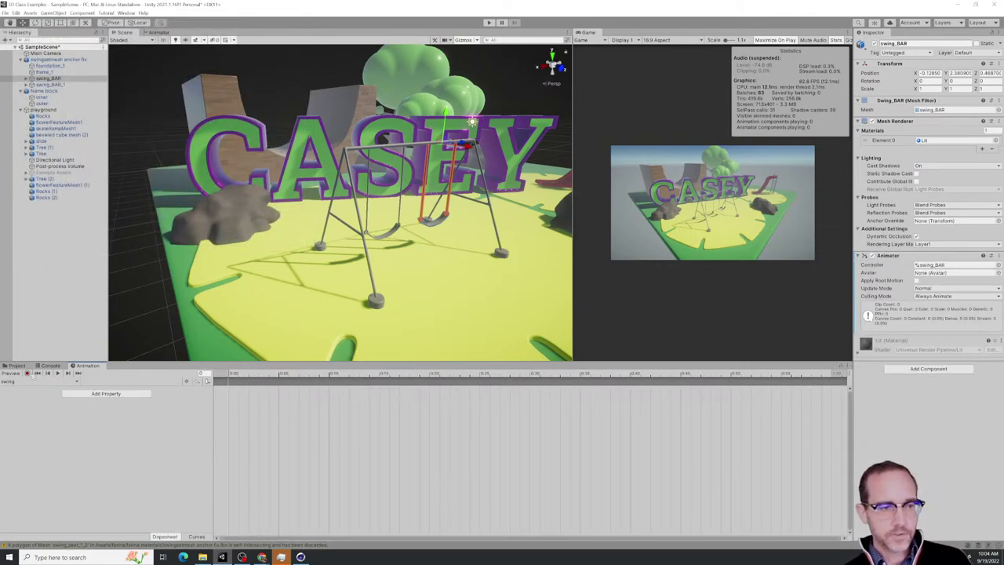
Start keyframe recording and key swing_BAR's Z rotation at about -49.64 on frame 0
left_click(27, 373)
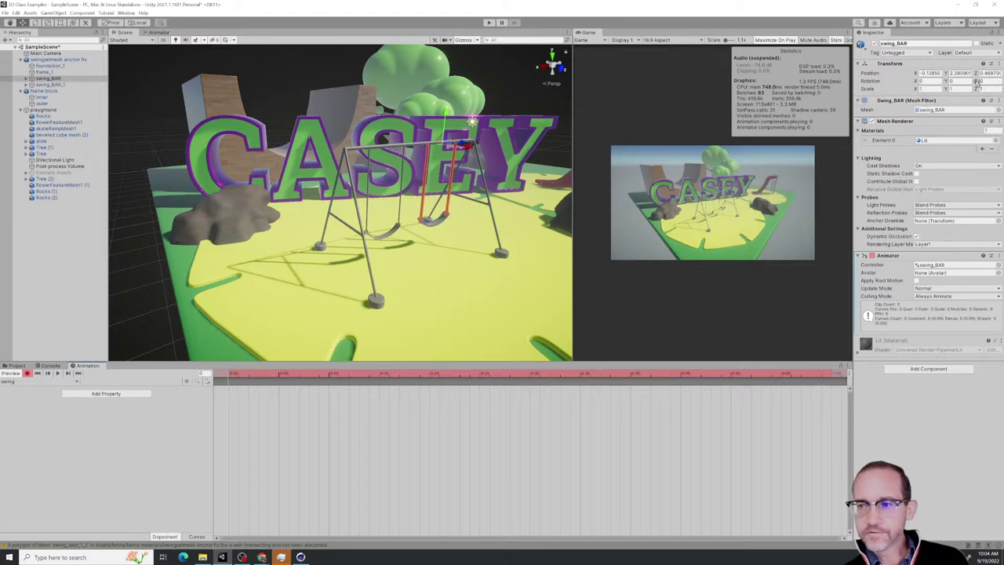
left_click_drag(976, 81, 866, 110)
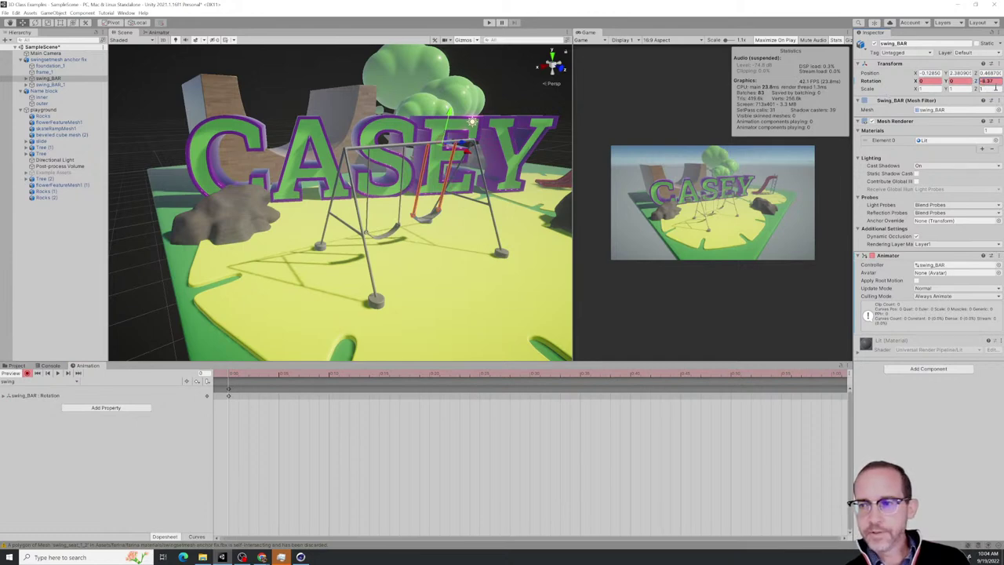
left_click_drag(978, 84, 863, 90)
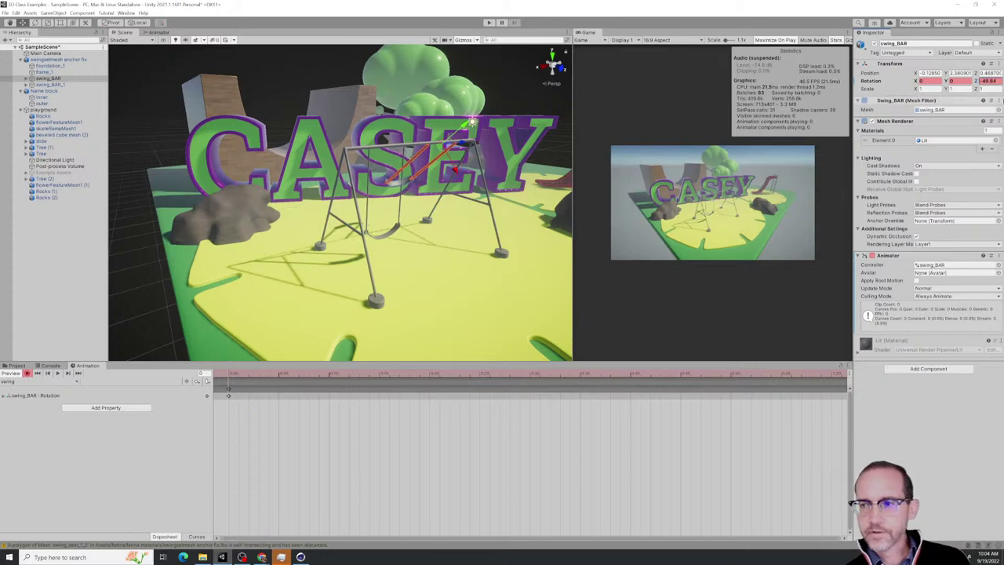
Try keying swing_BAR's Z rotation at -50 on frame 28
left_click_drag(246, 374, 530, 393)
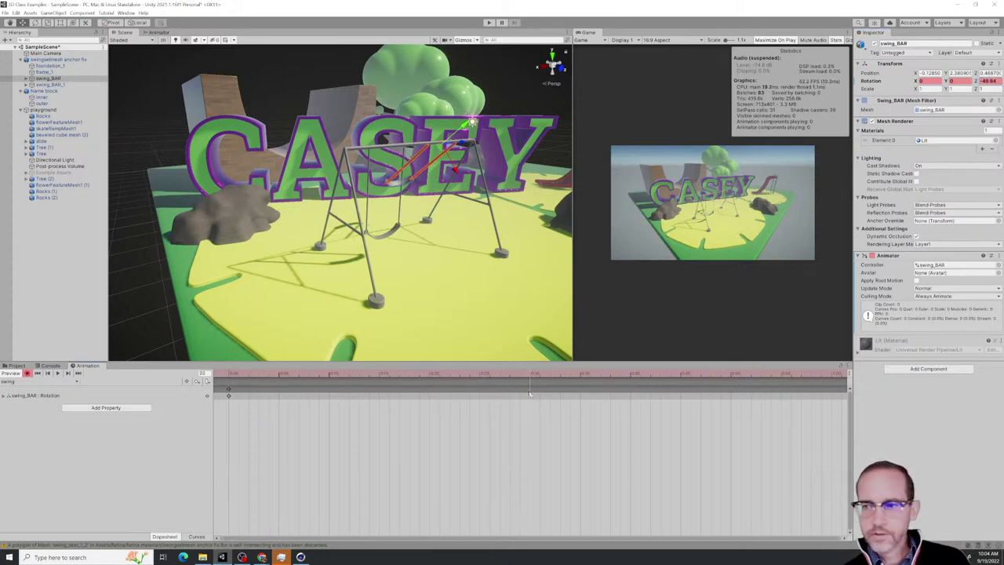
left_click(989, 81)
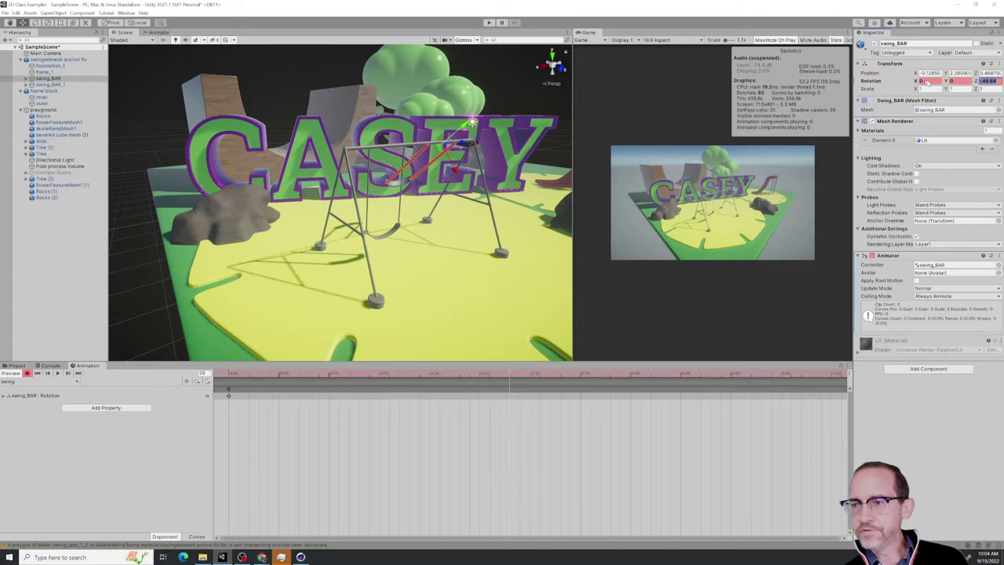
type("0")
key("Return")
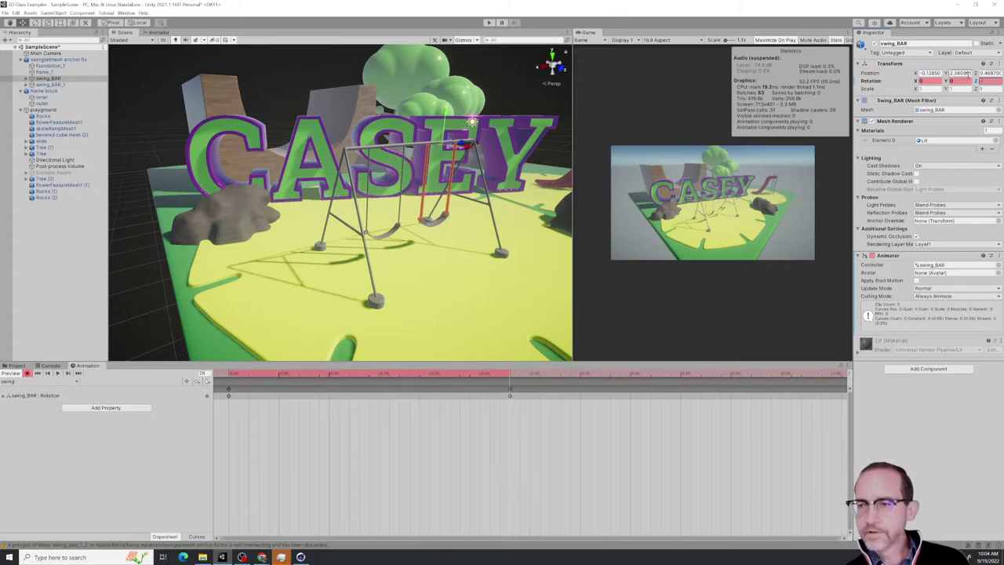
type("50")
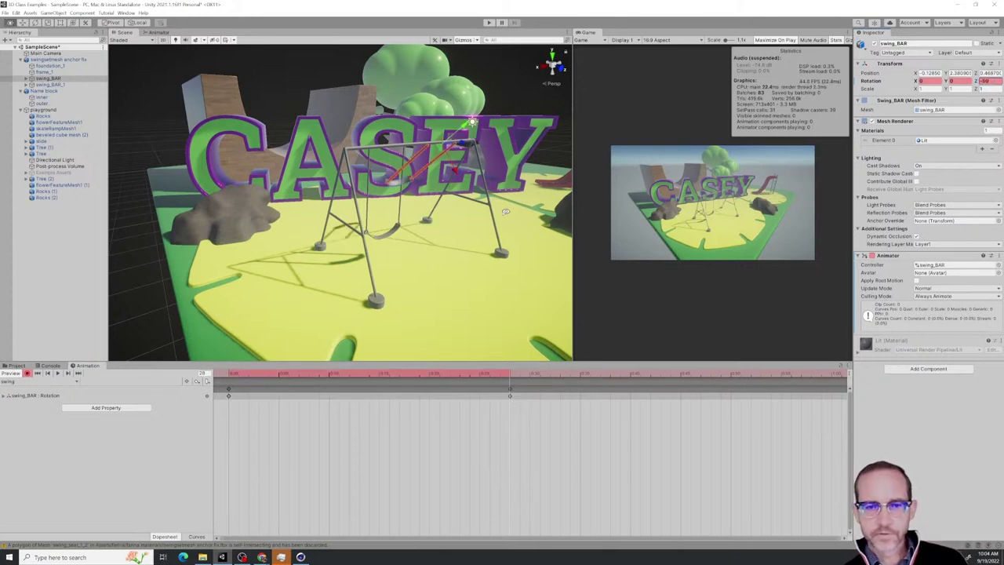
left_click_drag(506, 212, 440, 225, "alt")
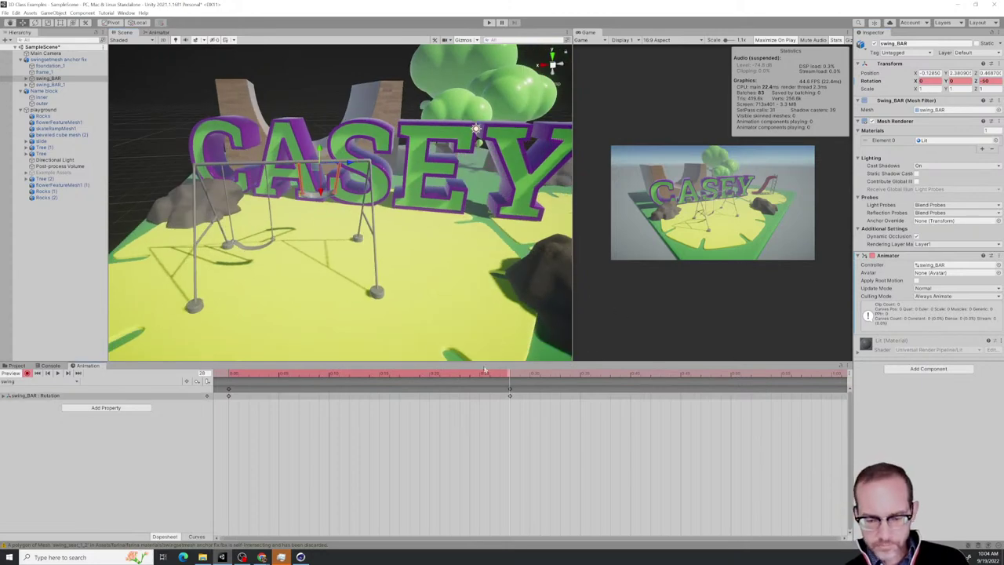
Set swing_BAR's Z rotation to -50 on the keyframe at frame 0
left_click_drag(481, 372, 200, 373)
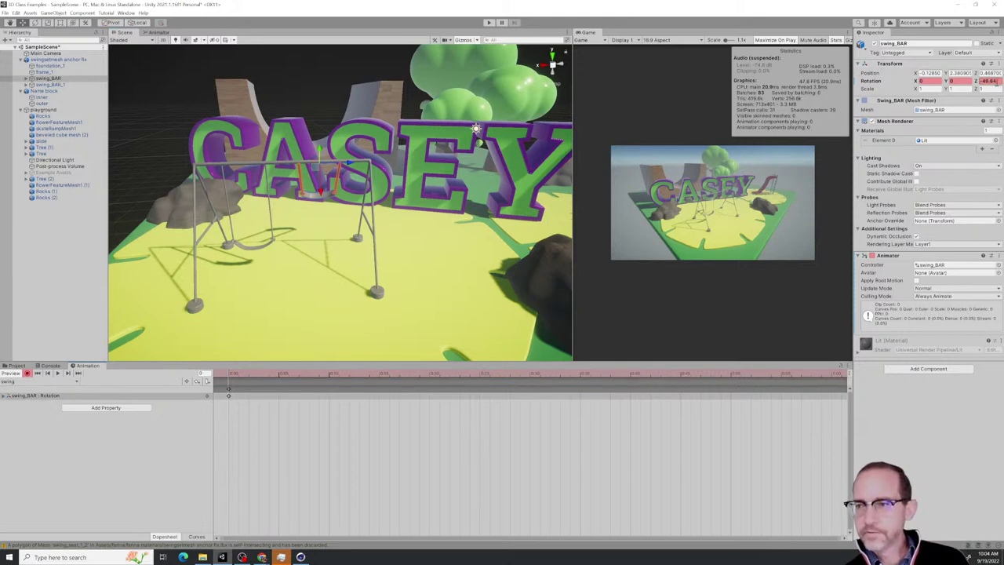
left_click(987, 81)
type("-")
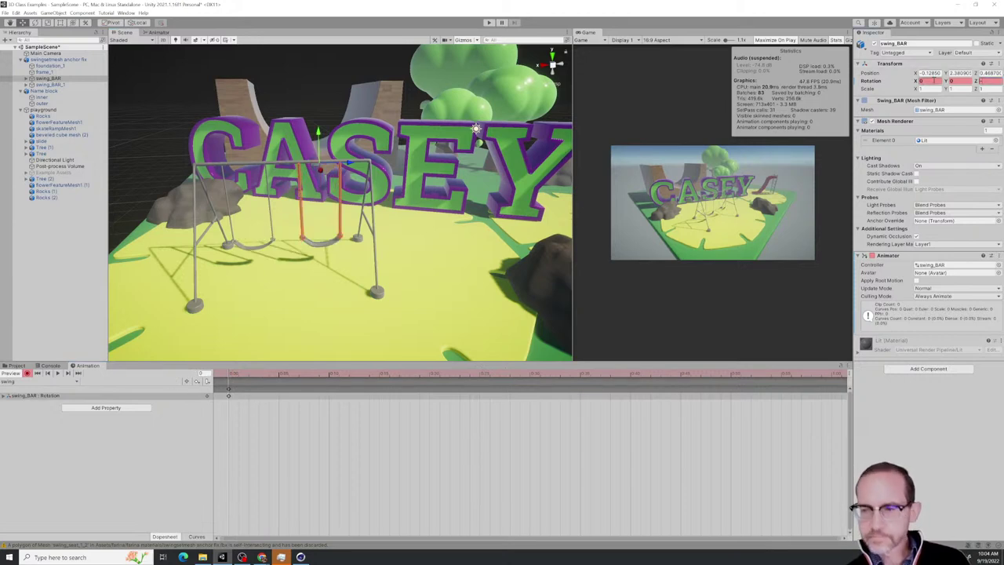
type("50")
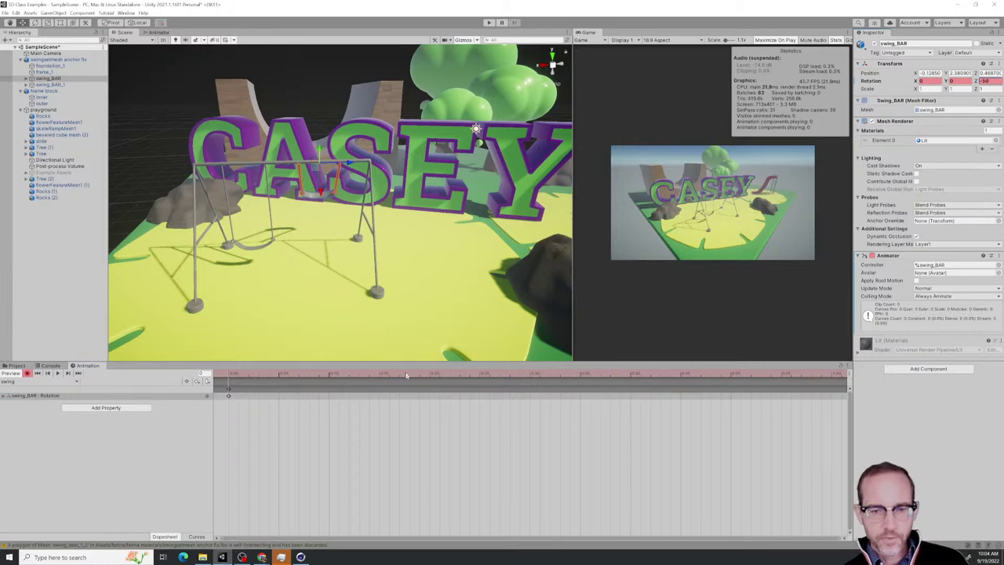
Key swing_BAR's Z rotation at 50 on frame 26 and inspect the raised swing in the scene
left_click(490, 376)
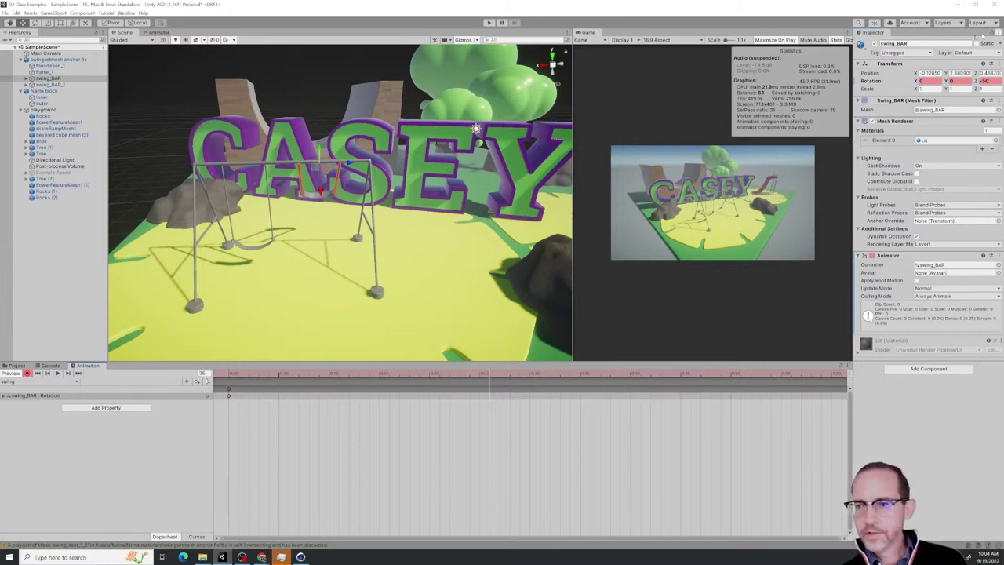
left_click(986, 81)
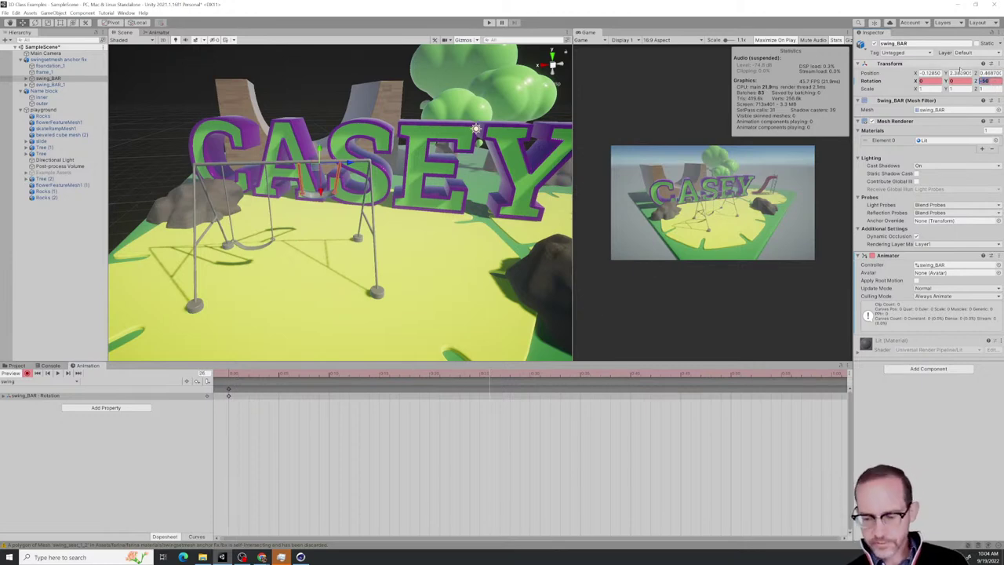
type("50")
key("Return")
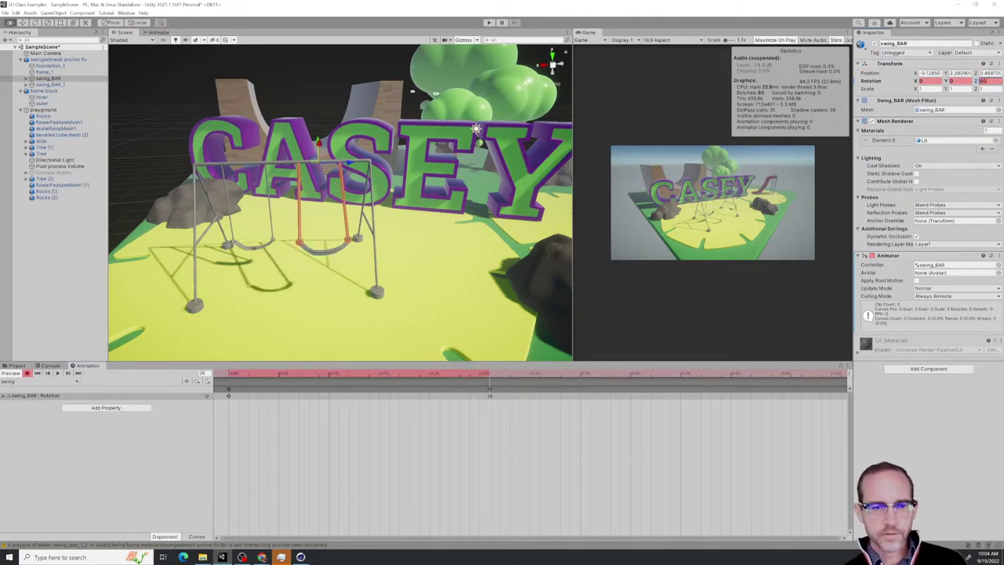
left_click_drag(302, 333, 475, 338, "alt")
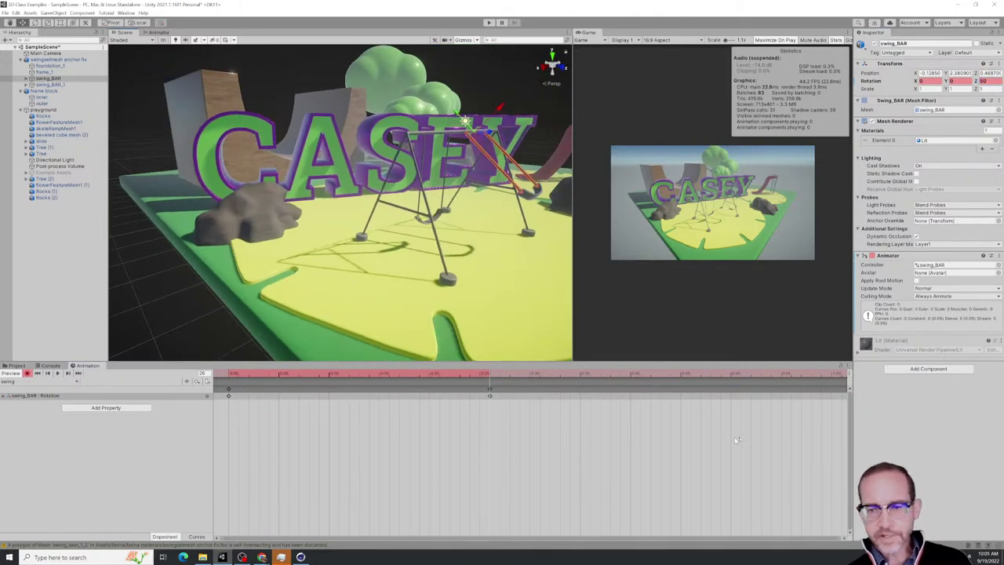
Copy the first rotation keyframe to about frame 54 so the swing returns to its starting angle
left_click(780, 376)
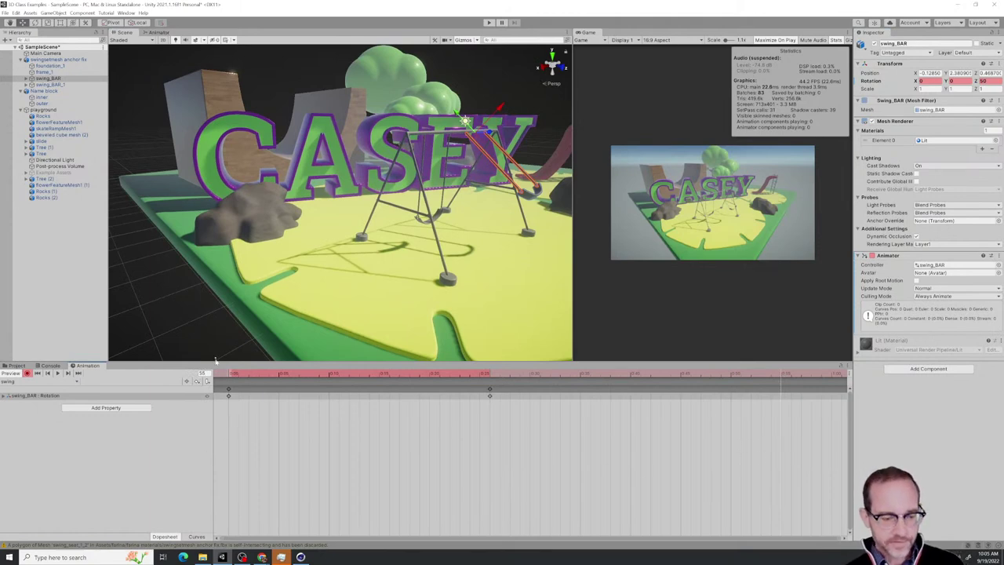
left_click_drag(241, 373, 721, 383)
key("ctrl+v")
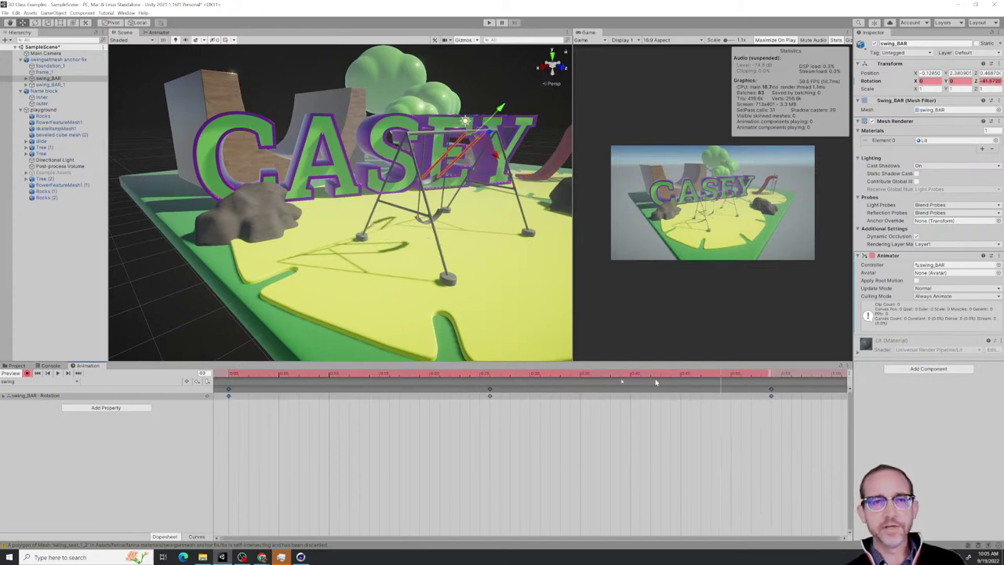
Preview the swing clip's motion and turn off keyframe recording
left_click_drag(657, 382, 239, 373)
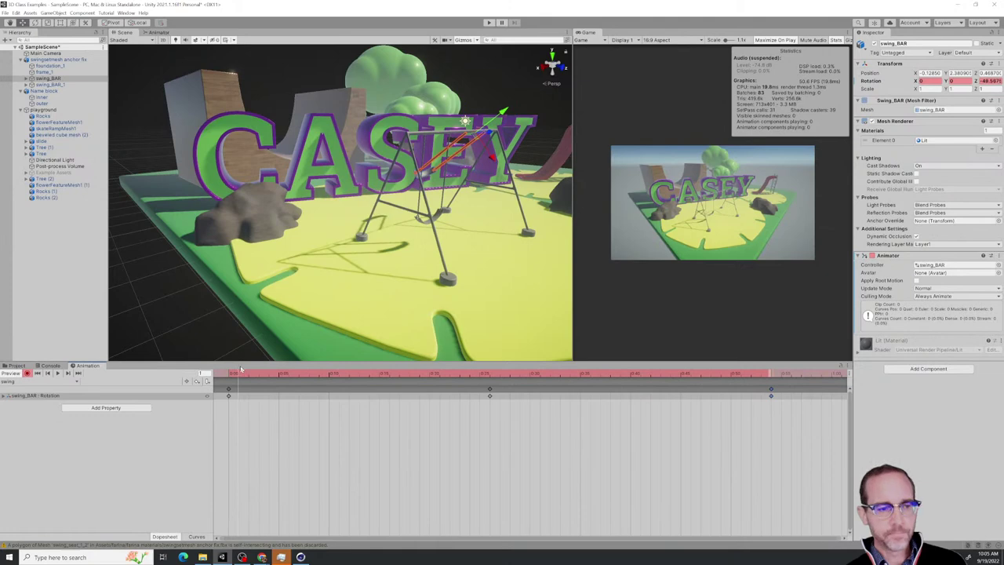
left_click(57, 373)
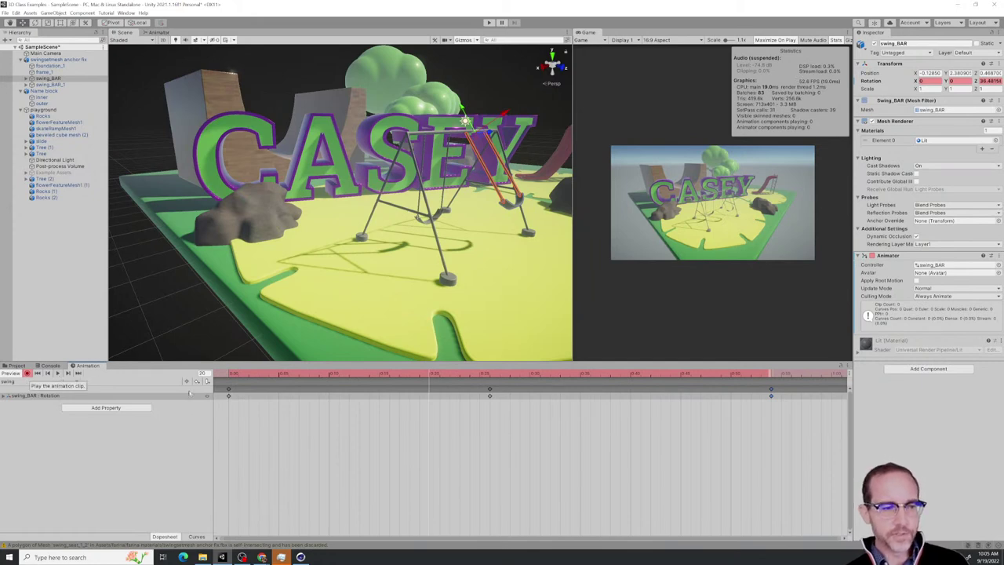
left_click(27, 373)
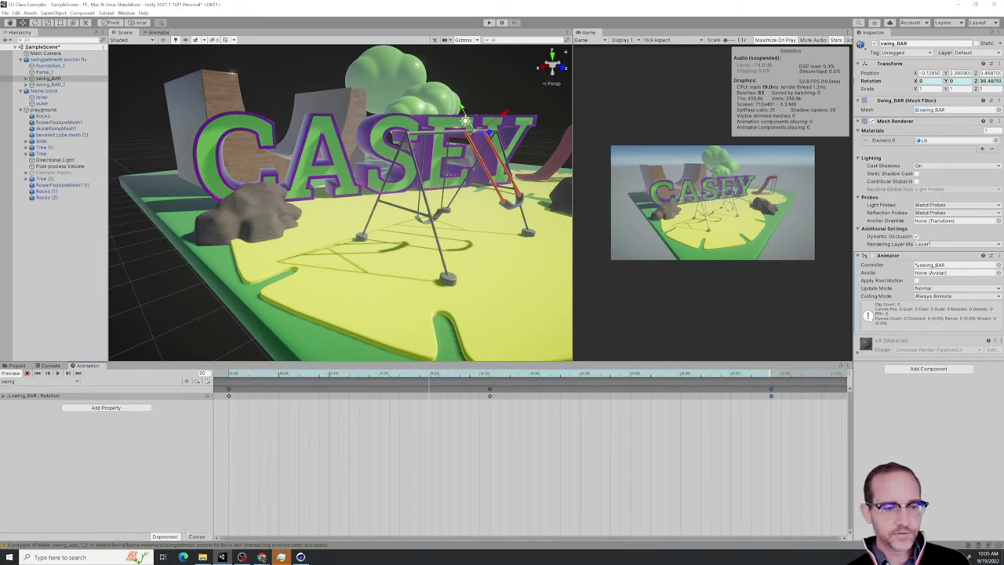
Display swing_BAR's Rotation.z curve over the clip's full length in the curve view and select all its keyframes
left_click(196, 536)
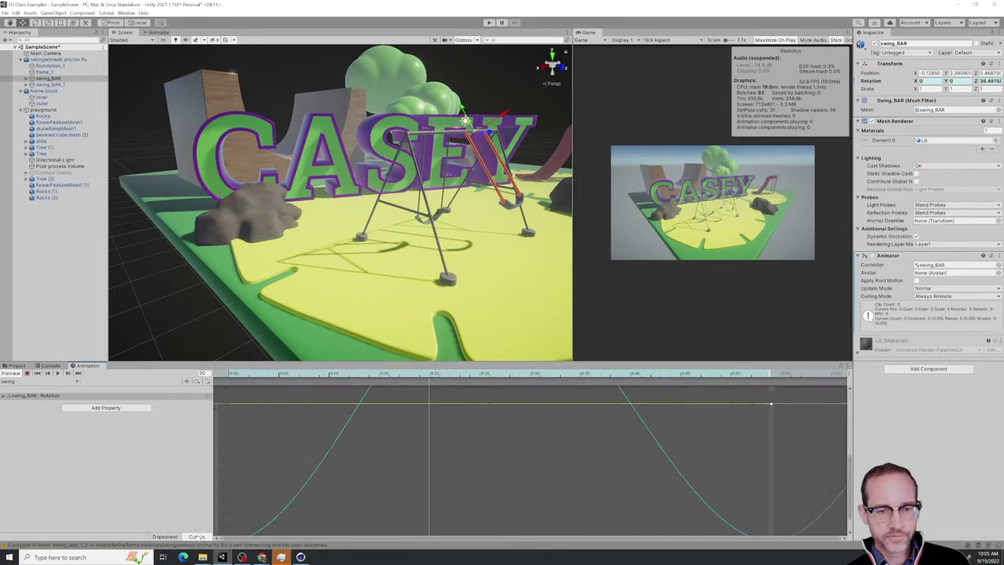
left_click(4, 395)
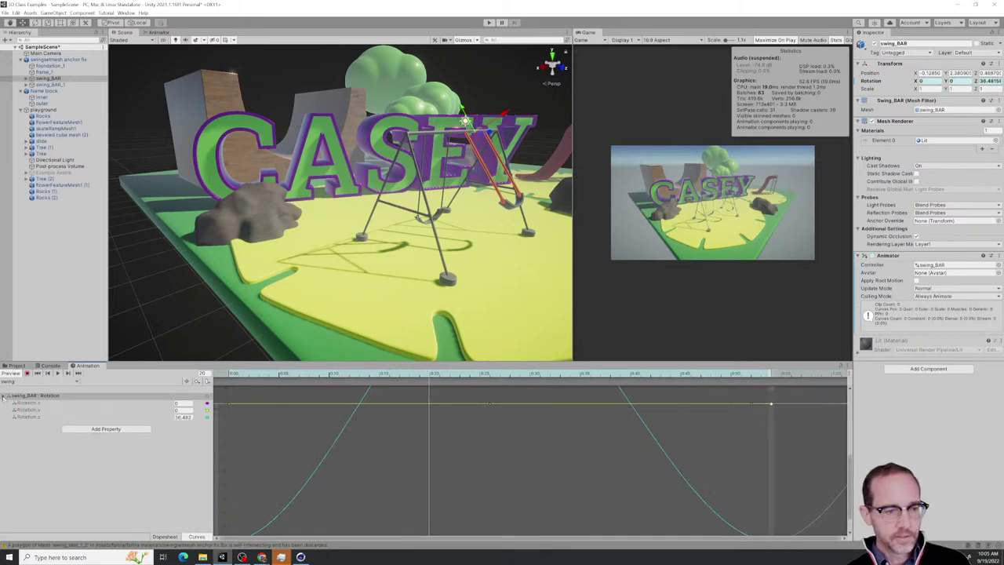
left_click(34, 417)
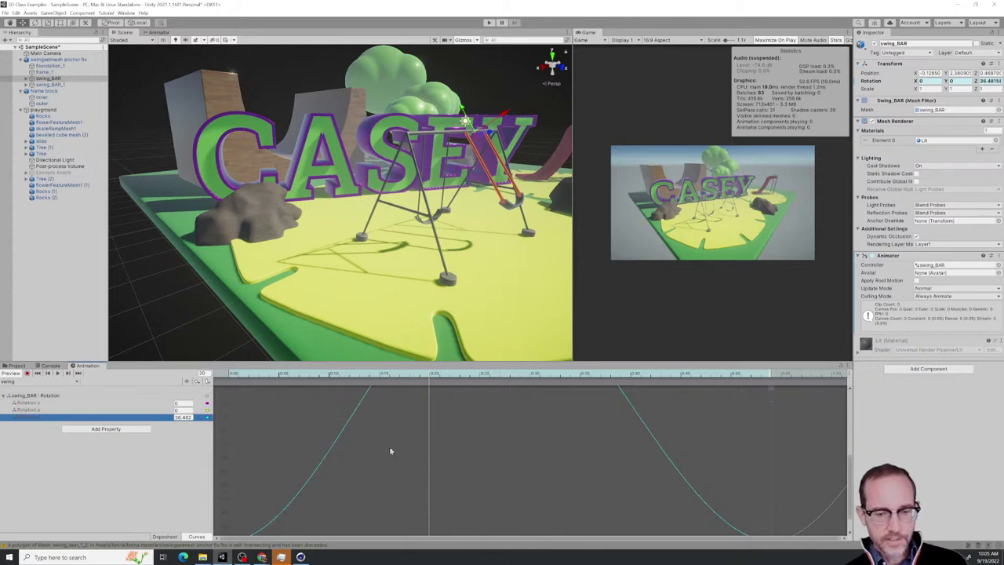
key("f")
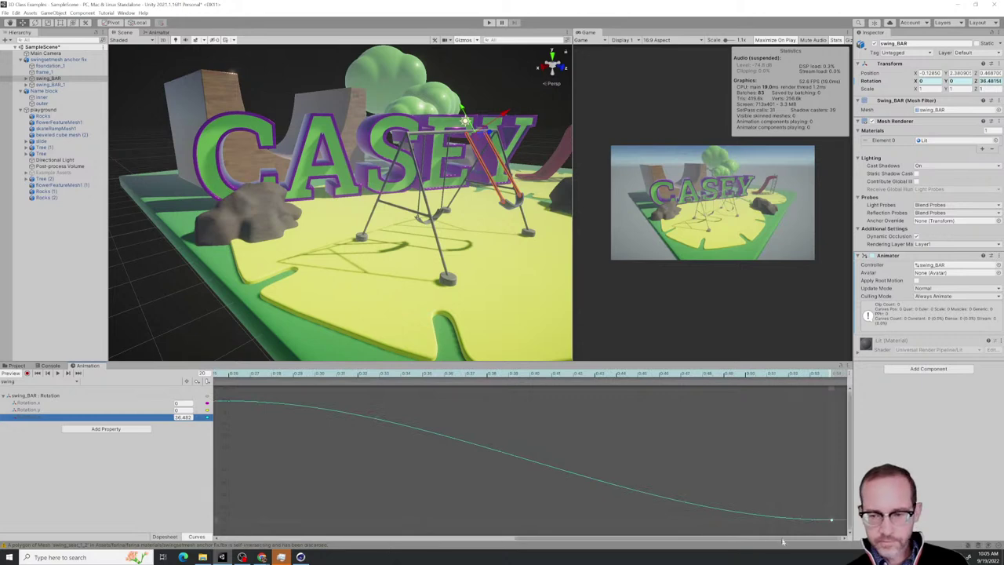
left_click_drag(516, 537, 137, 530)
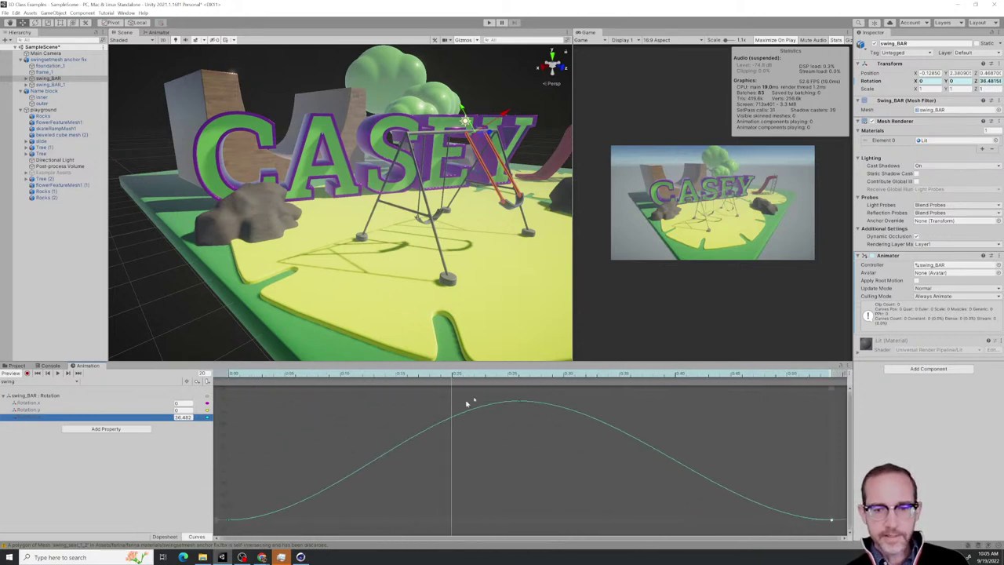
left_click_drag(561, 428, 451, 383)
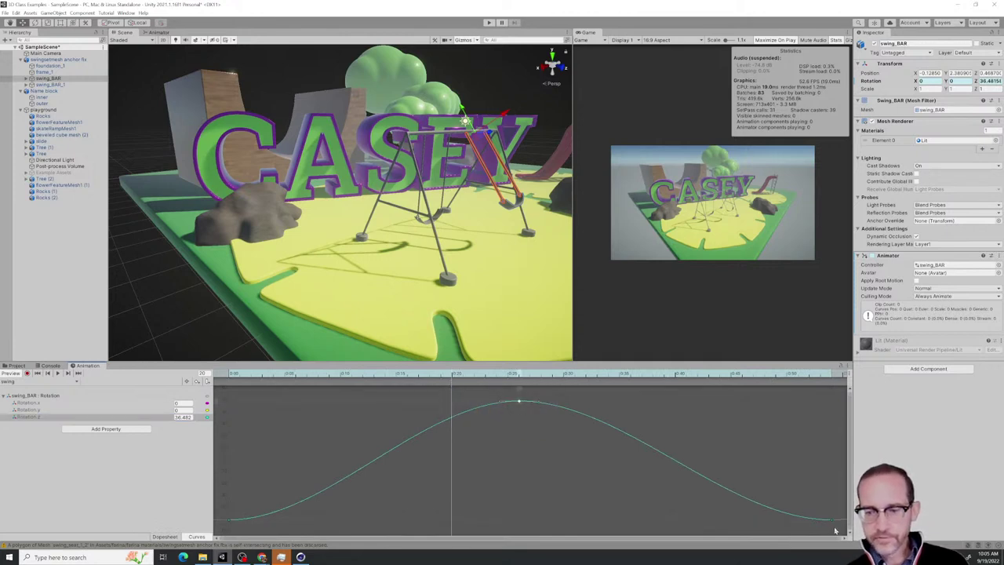
left_click_drag(834, 530, 218, 378)
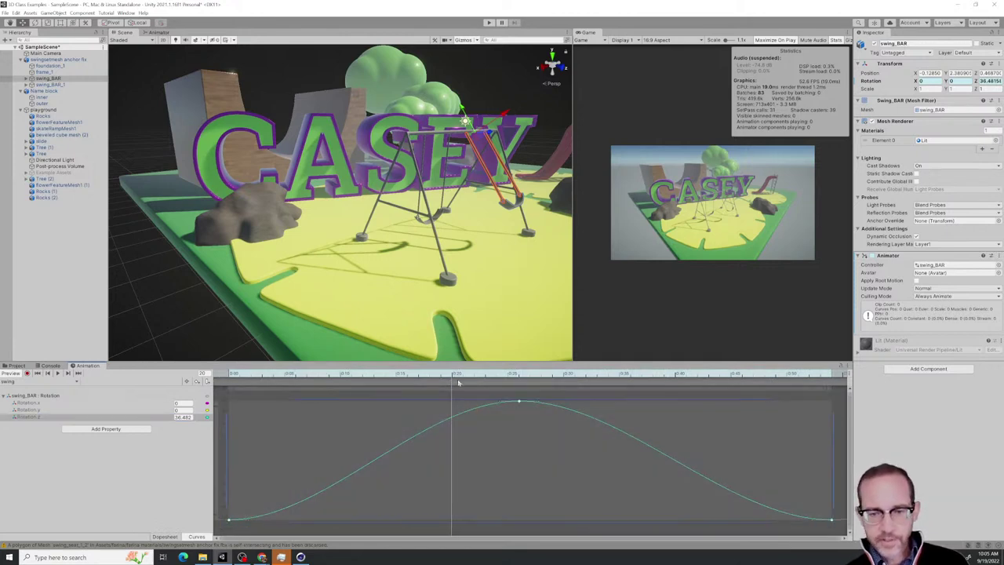
Make both tangents of all selected Rotation.z keyframes weighted
right_click(518, 404)
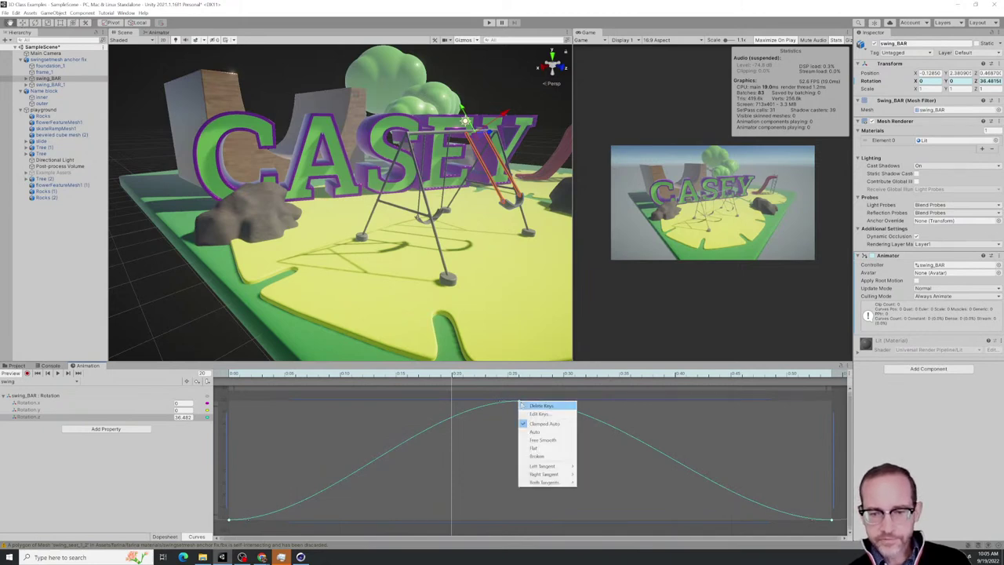
mouse_move(541, 467)
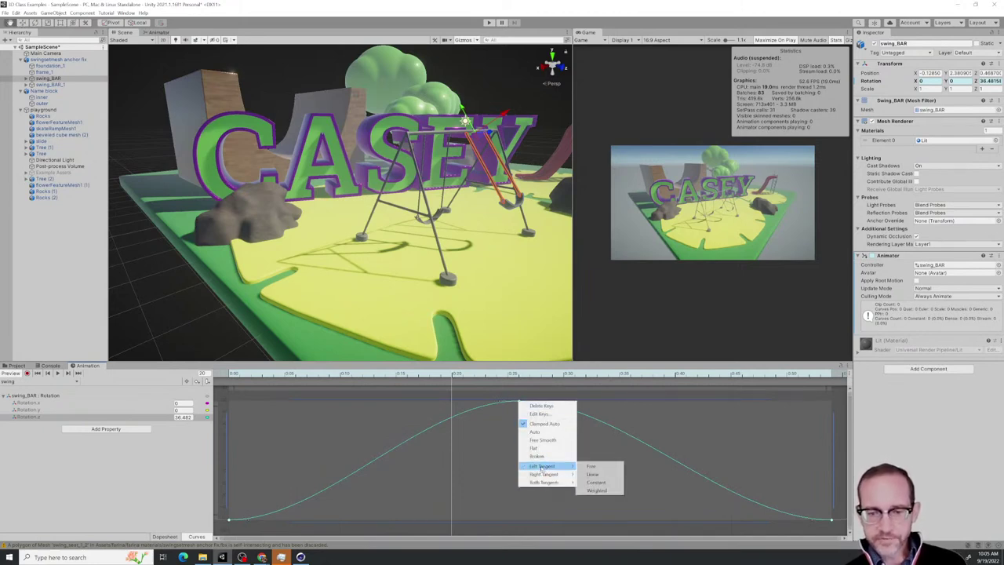
mouse_move(546, 484)
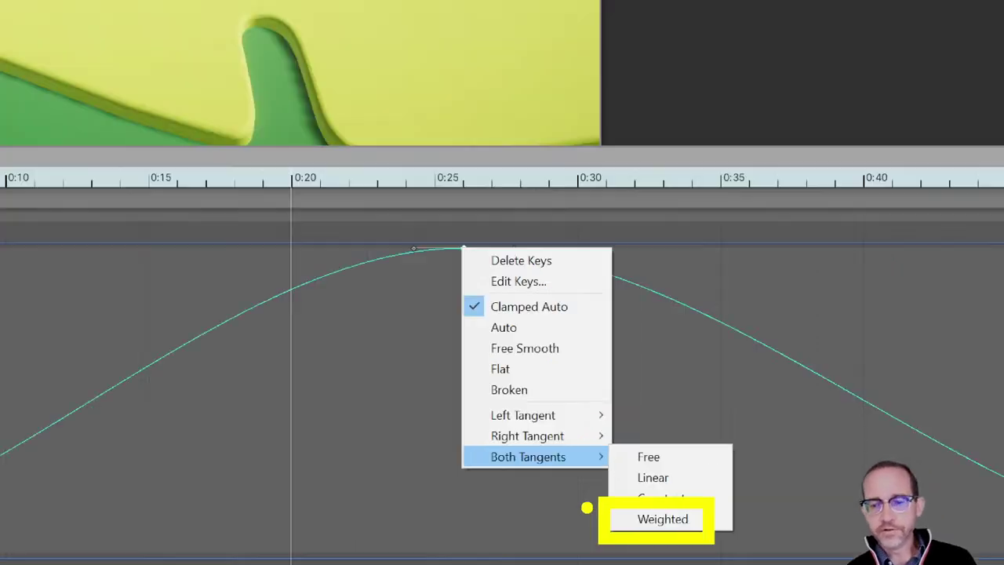
left_click(605, 515)
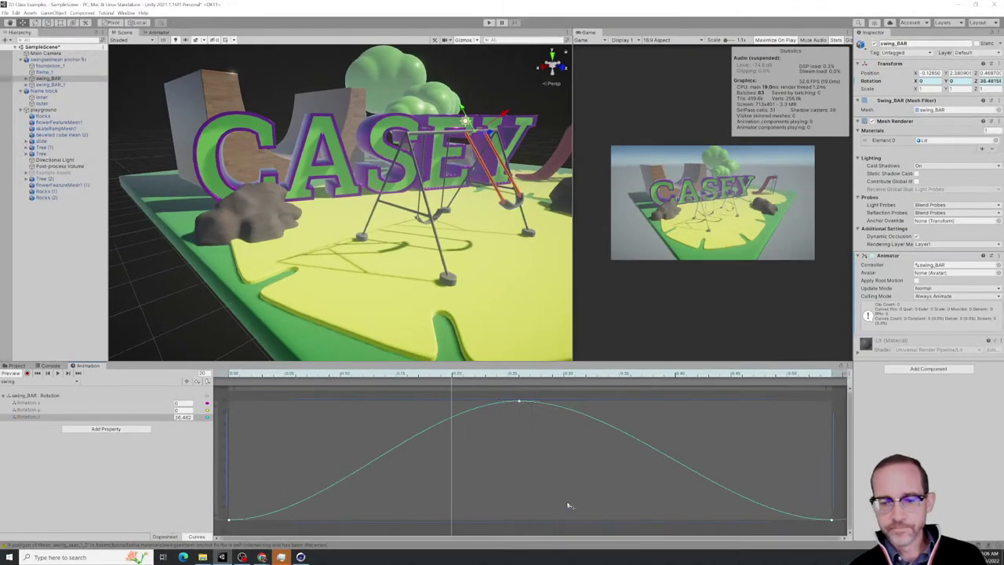
right_click(519, 403)
mouse_move(548, 481)
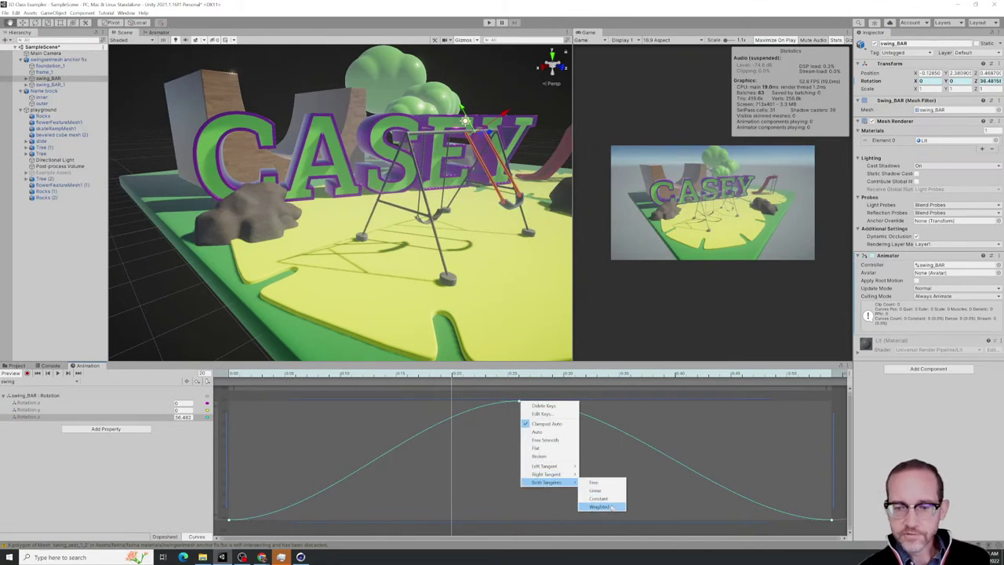
left_click(611, 506)
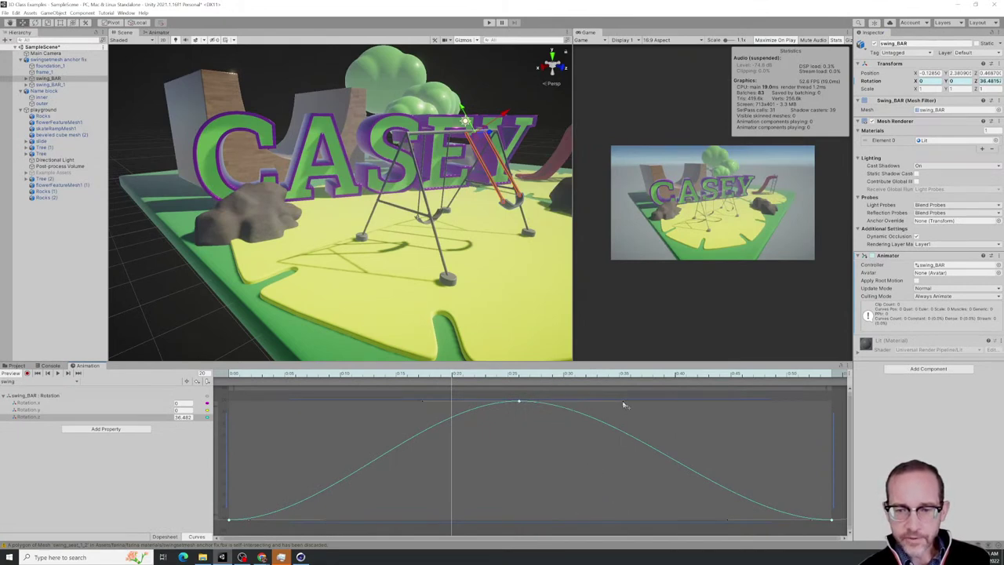
Lengthen both tangents of the Rotation.z peak and shift the start, peak and end keyframes to frames 1, 23 and 51
left_click_drag(624, 406, 690, 405)
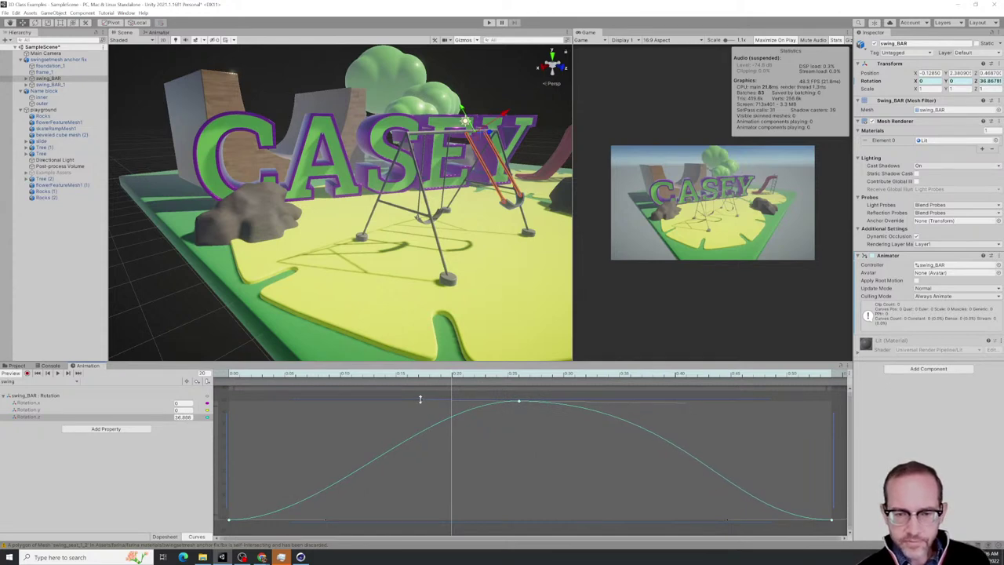
left_click_drag(422, 400, 367, 402)
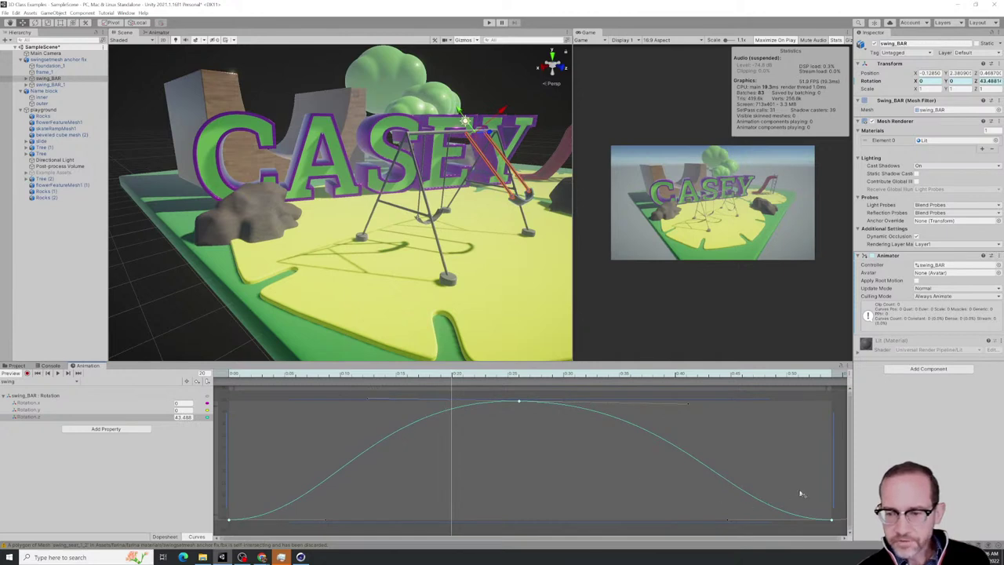
left_click_drag(799, 491, 783, 508)
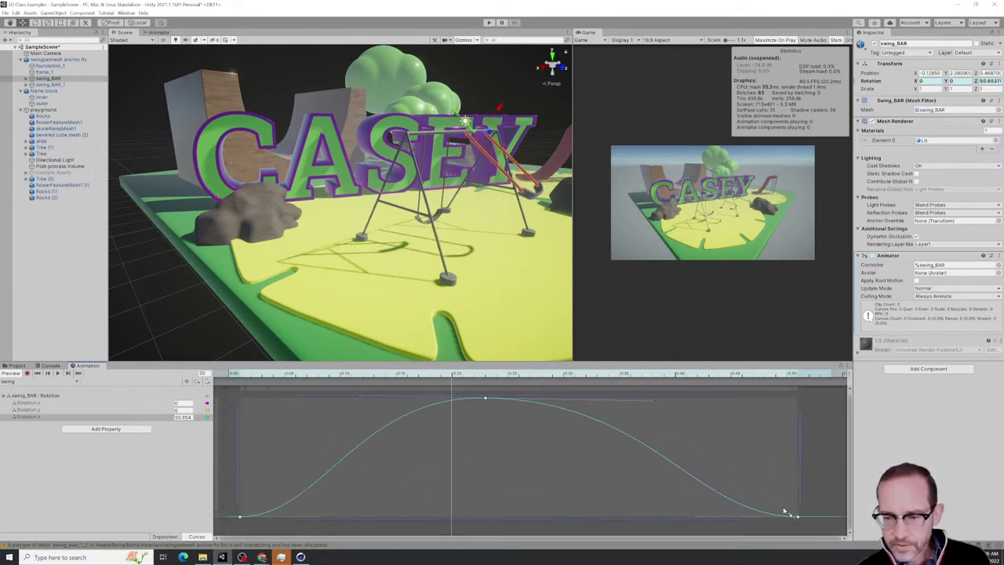
Lengthen the inward tangents of the Rotation.z end and start keyframes to ease the swing at its low extremes
left_click(795, 516)
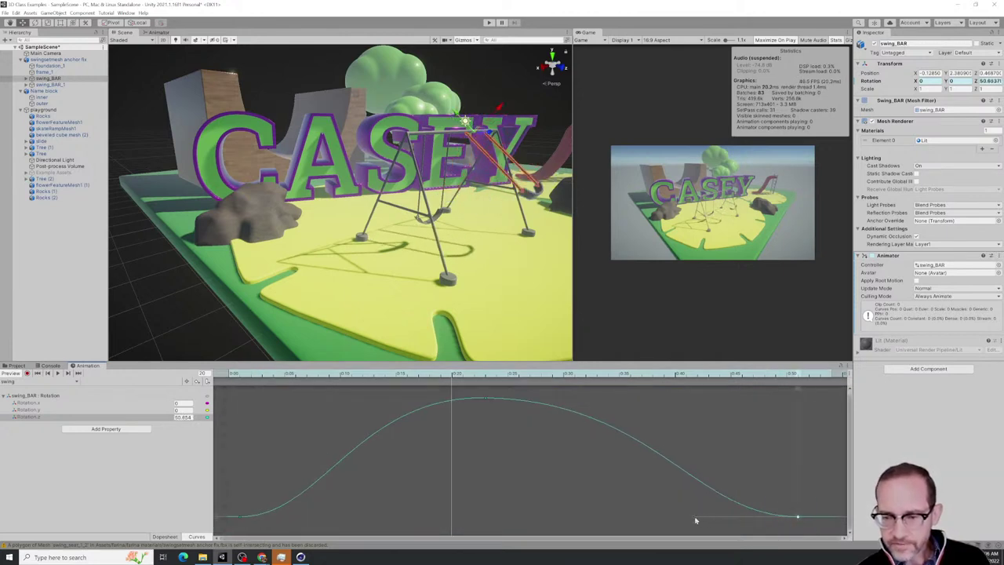
left_click_drag(692, 519, 629, 518)
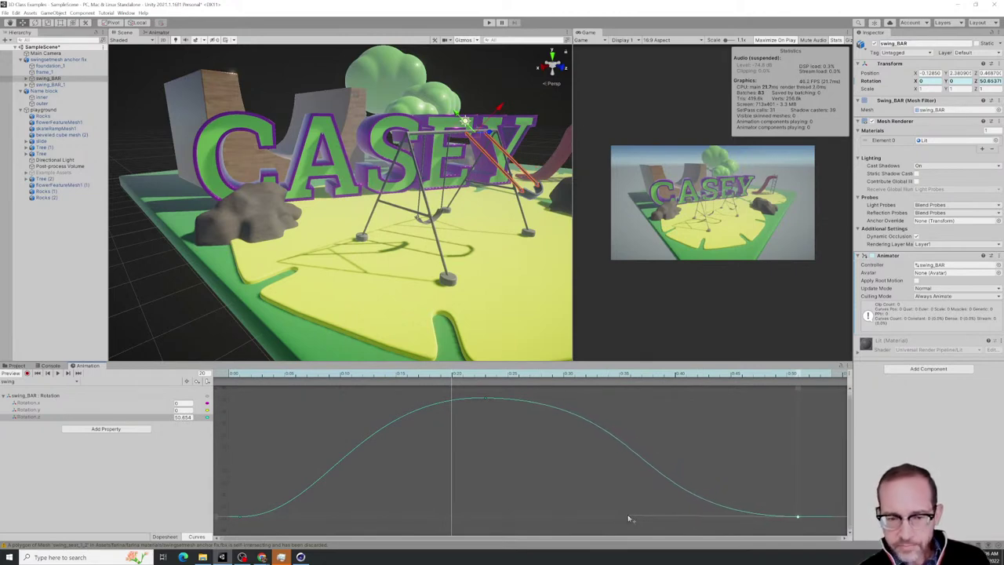
left_click_drag(262, 504, 224, 529)
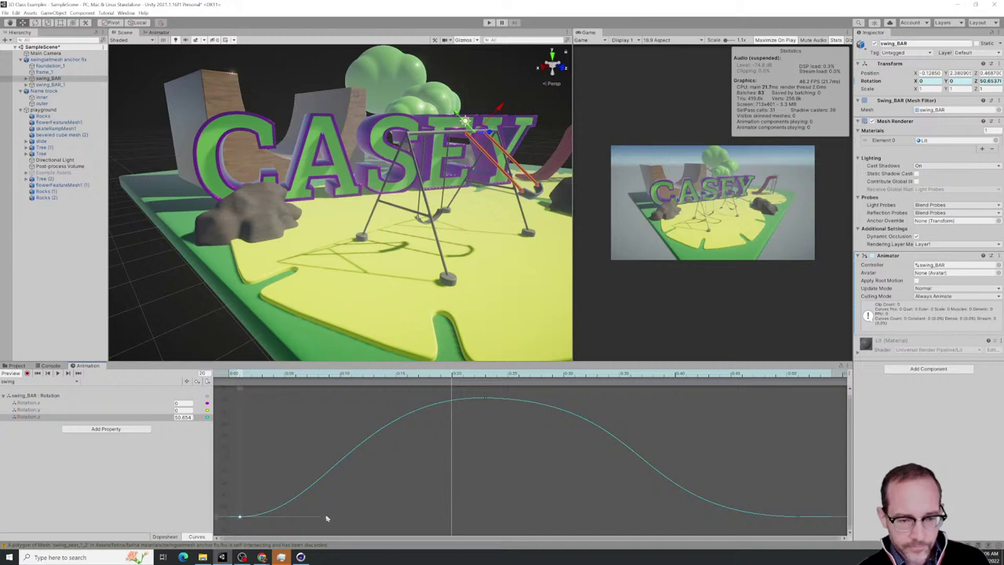
left_click_drag(322, 518, 386, 518)
Shorten and level the peak keyframe's outgoing tangent and move the peak to frame 24
left_click(483, 399)
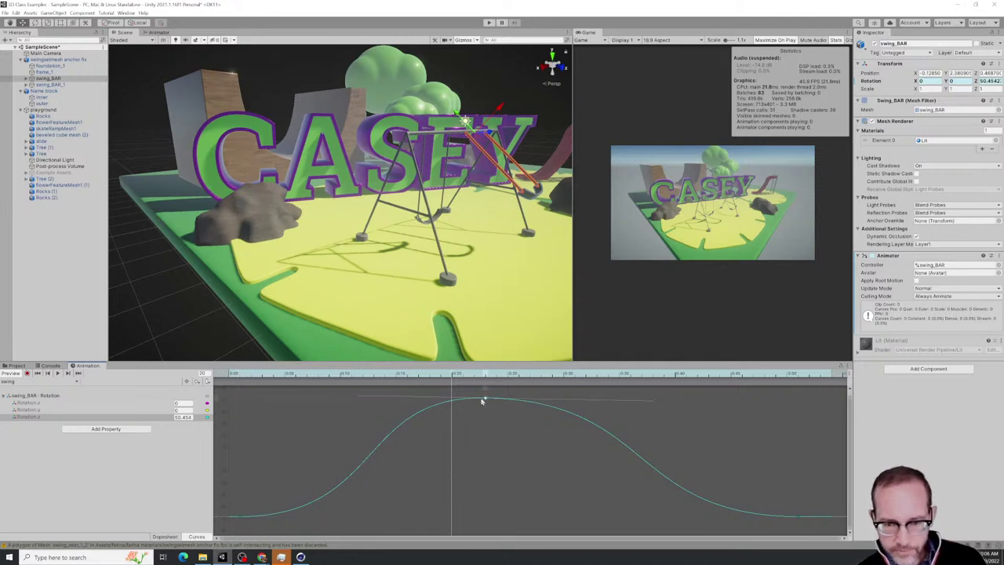
left_click_drag(654, 403, 622, 399)
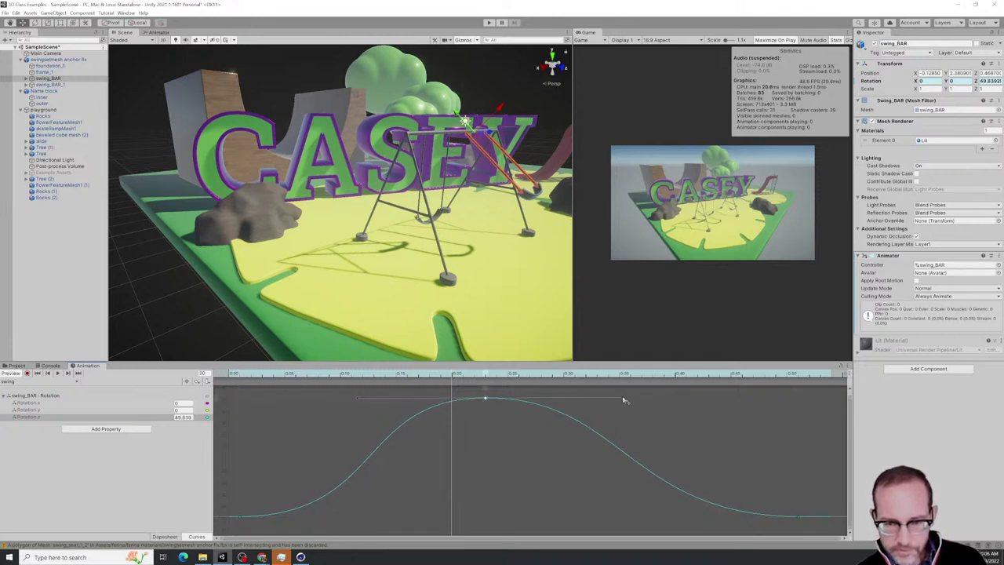
left_click_drag(484, 399, 228, 373)
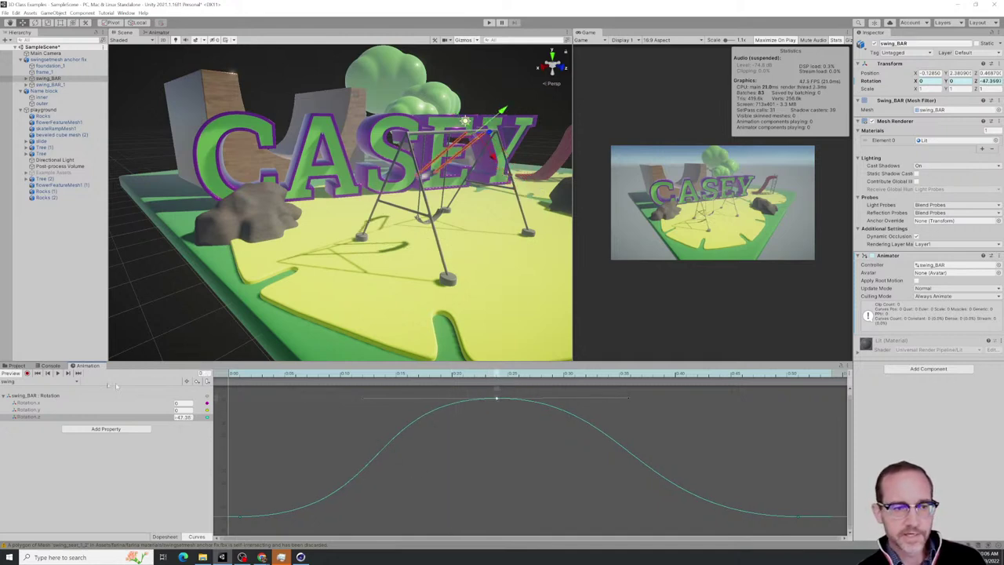
Preview the swing clip, and move the Rotation.z peak keyframe to frame 25 and the end keyframe to frame 50
left_click(57, 374)
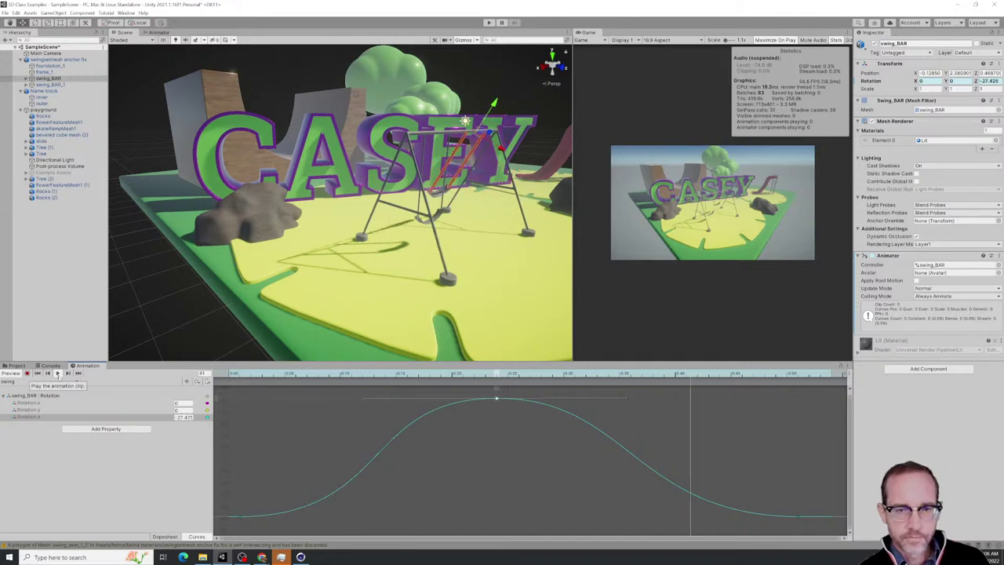
left_click_drag(527, 429, 506, 400)
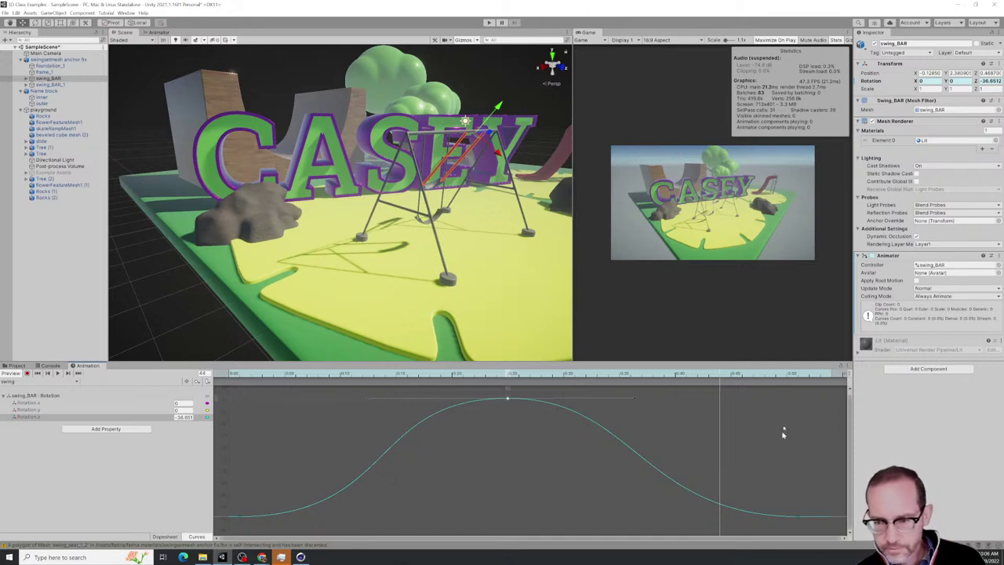
left_click(797, 518)
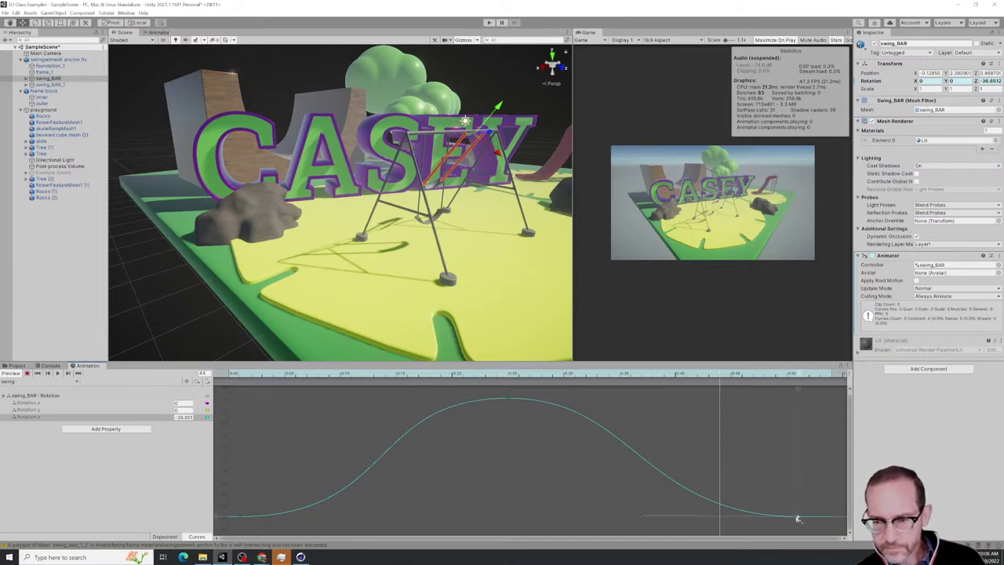
left_click_drag(797, 518, 786, 515)
Shorten the start and peak tangents for a softer Rotation.z curve, and scrub the timeline to frame 50 to check the swing
left_click_drag(553, 377, 164, 377)
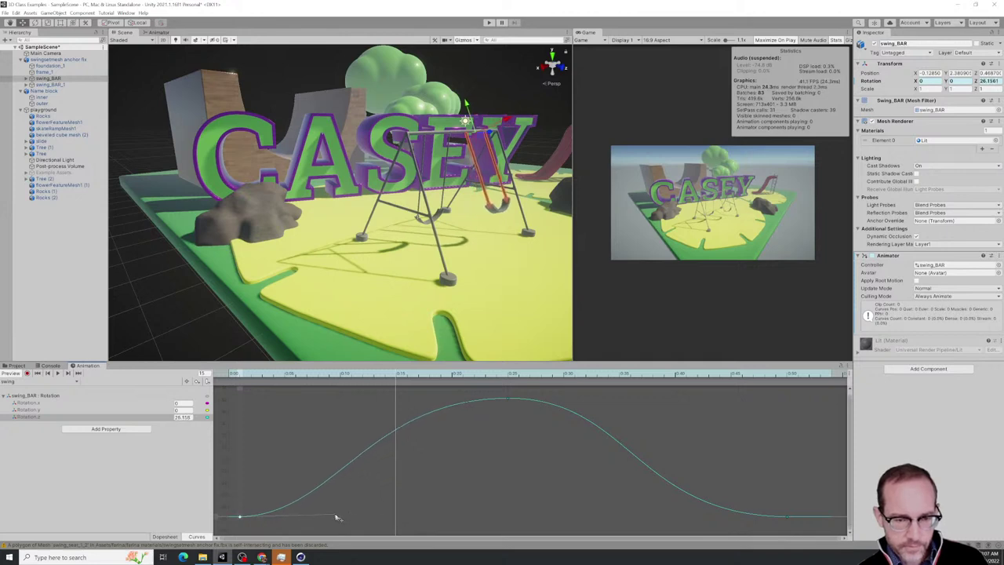
left_click(507, 398)
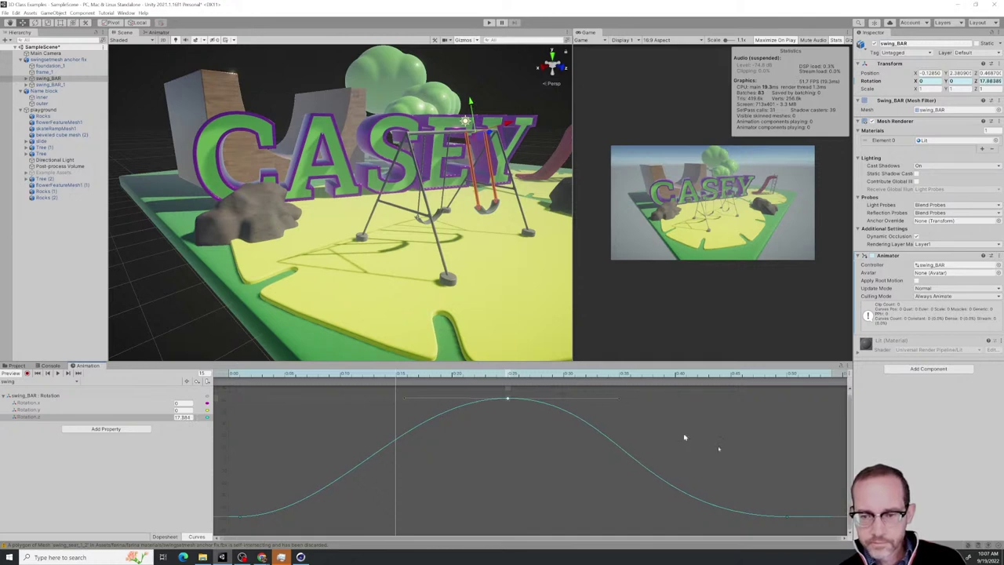
left_click(784, 515)
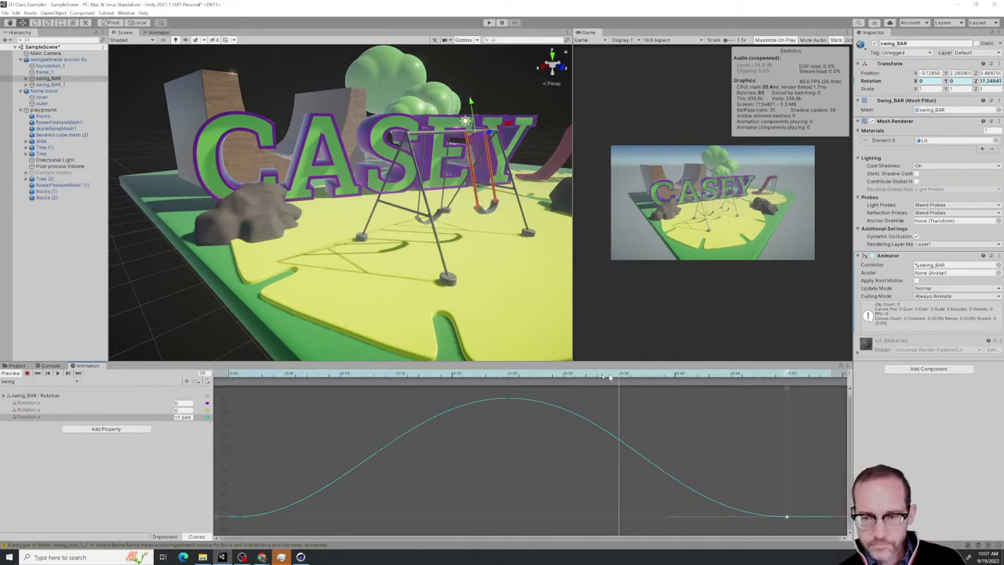
mouse_move(808, 402)
left_mouse_down()
mouse_move(826, 397)
mouse_move(790, 396)
left_mouse_up()
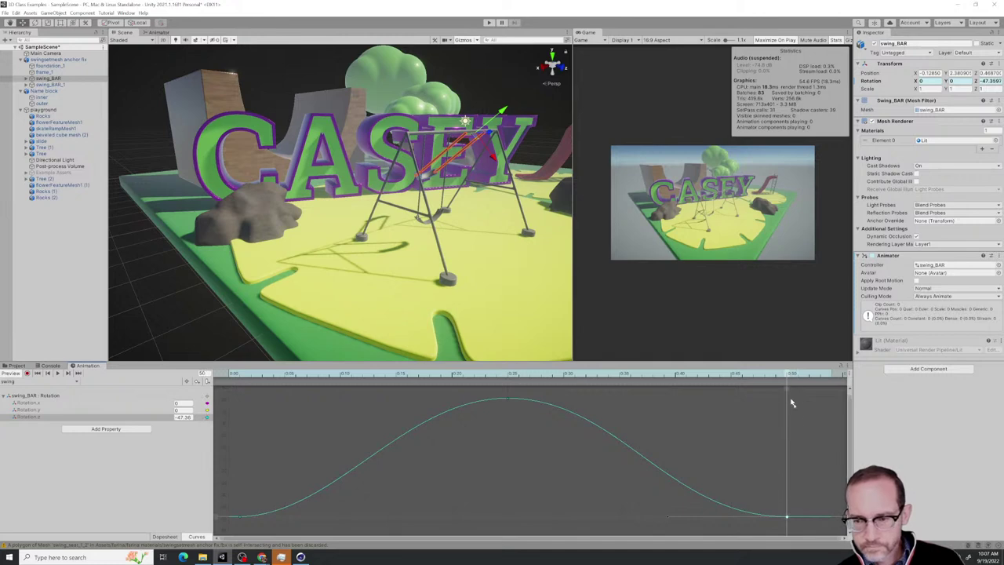
Compare the Rotation.x, Rotation.y and Rotation.z curves, and show their keyframes in the dopesheet
left_click(35, 403)
left_click(33, 410, "shift")
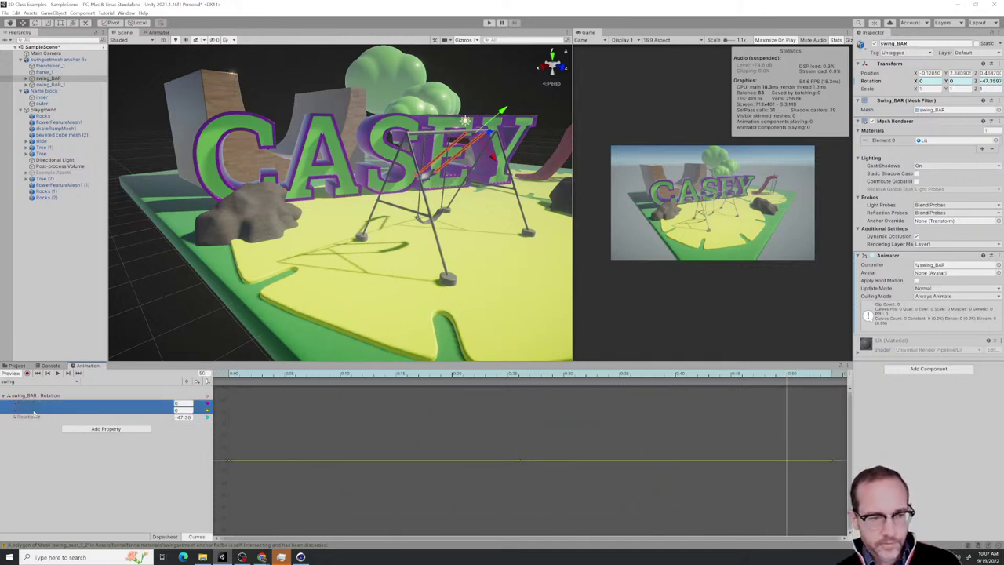
left_click(32, 417)
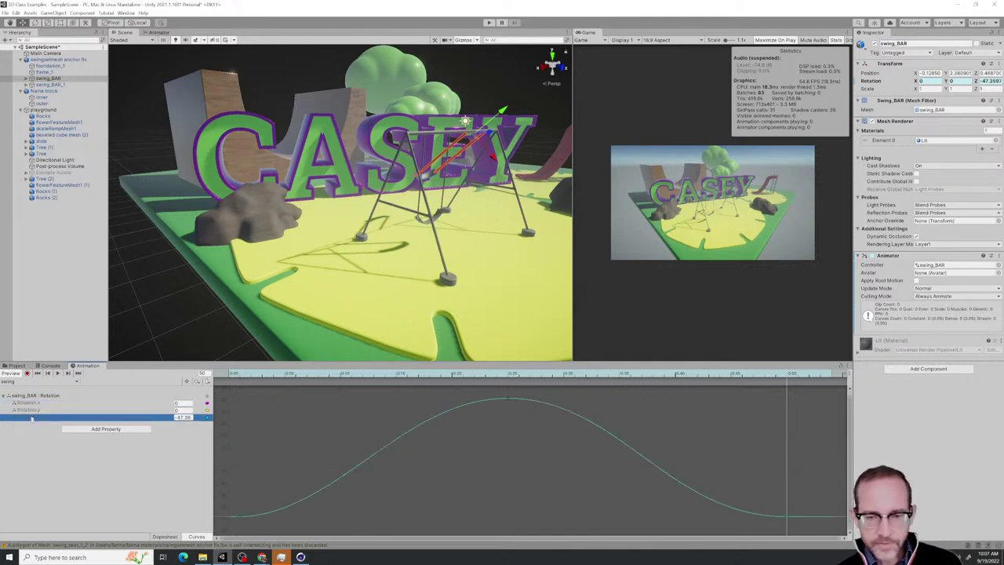
left_click(34, 410, "shift")
left_click(36, 403, "shift")
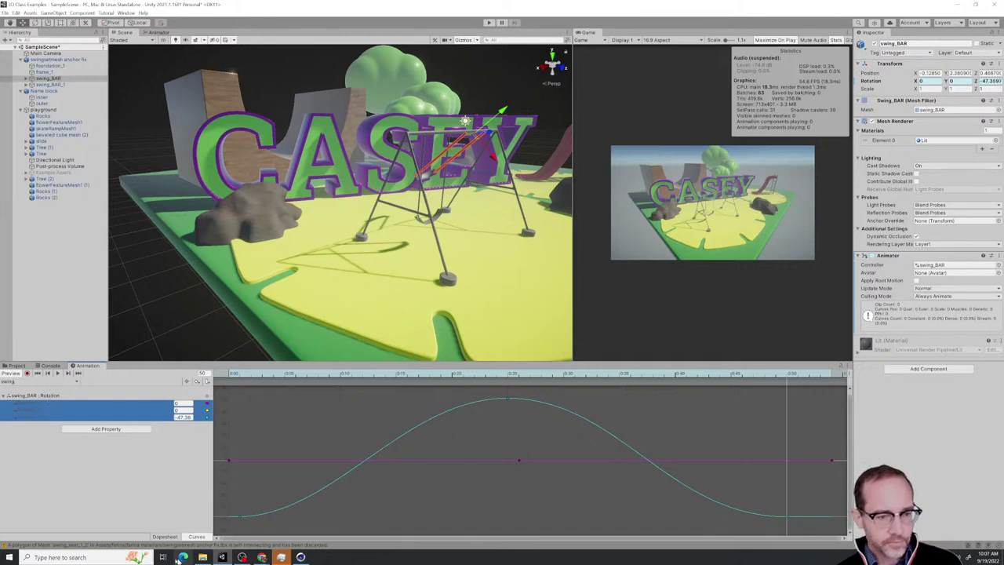
left_click(167, 536)
left_click(838, 424)
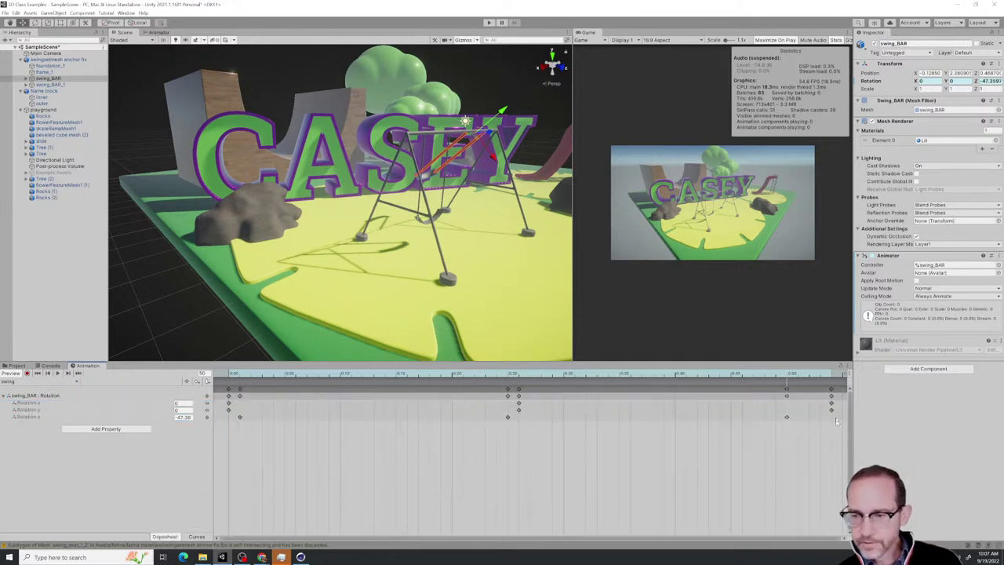
Move the final Rotation.x and Rotation.y keyframes to frame 50, in line with the last Rotation.z keyframe
mouse_move(780, 374)
left_mouse_down()
mouse_move(5, 374)
mouse_move(771, 373)
left_mouse_up()
left_click(832, 374)
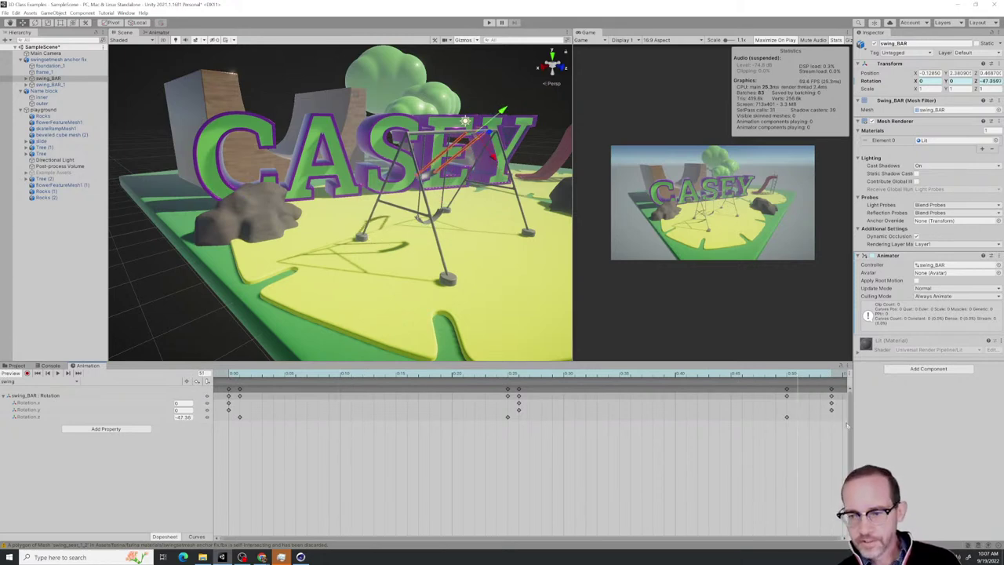
left_click(831, 389)
left_click_drag(831, 390, 776, 376)
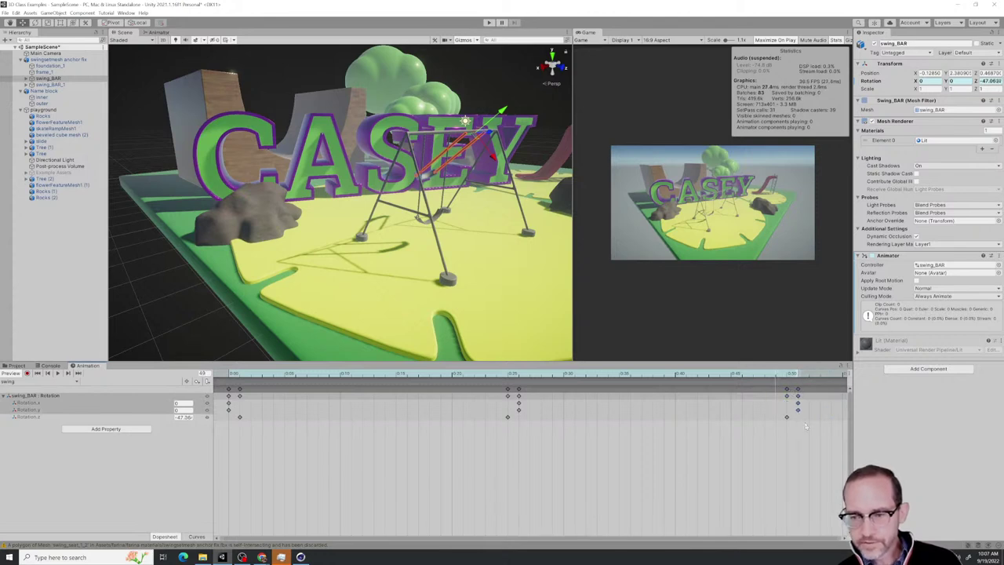
left_click_drag(802, 419, 787, 390)
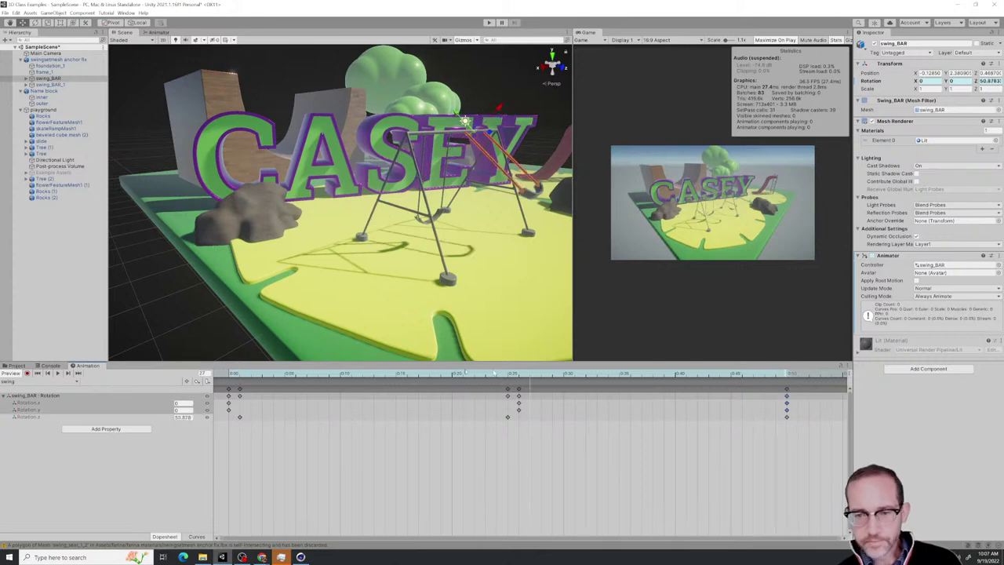
Align the middle rotation keyframes at frame 25 and the first Rotation.z keyframe at frame 0, and preview the clip
left_click_drag(239, 373, 328, 373)
left_click_drag(553, 416, 513, 389)
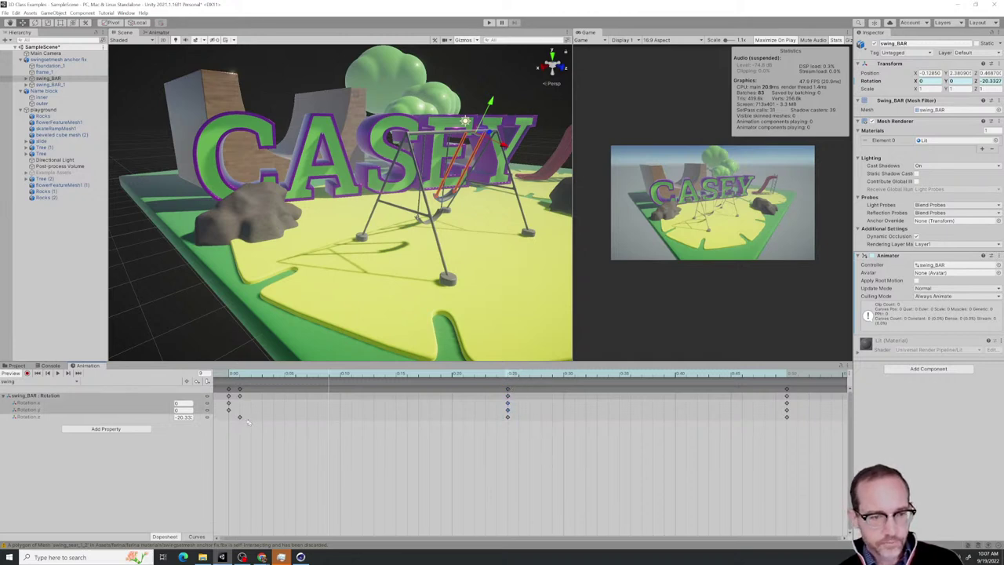
left_click_drag(249, 420, 229, 389)
key("space")
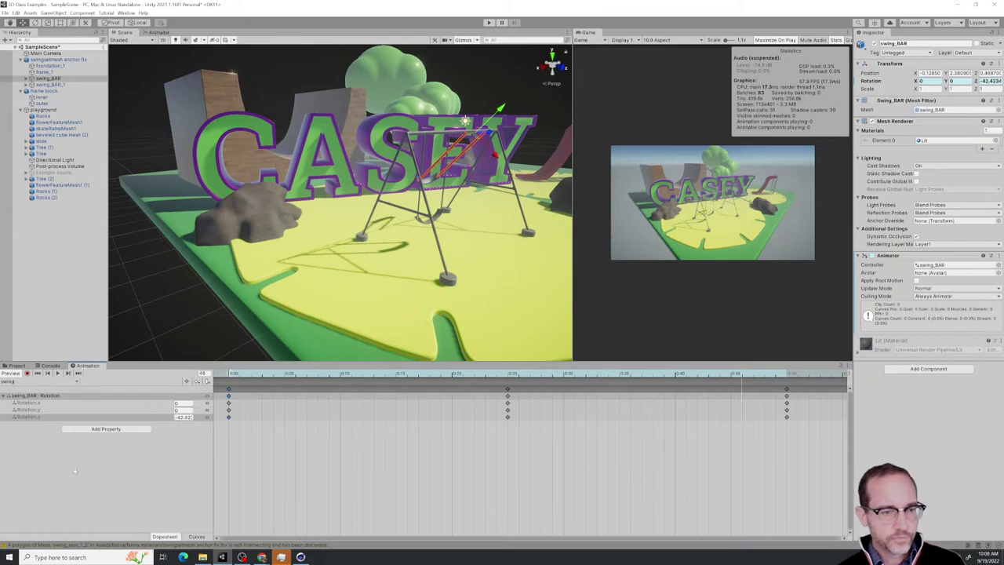
left_click(118, 496)
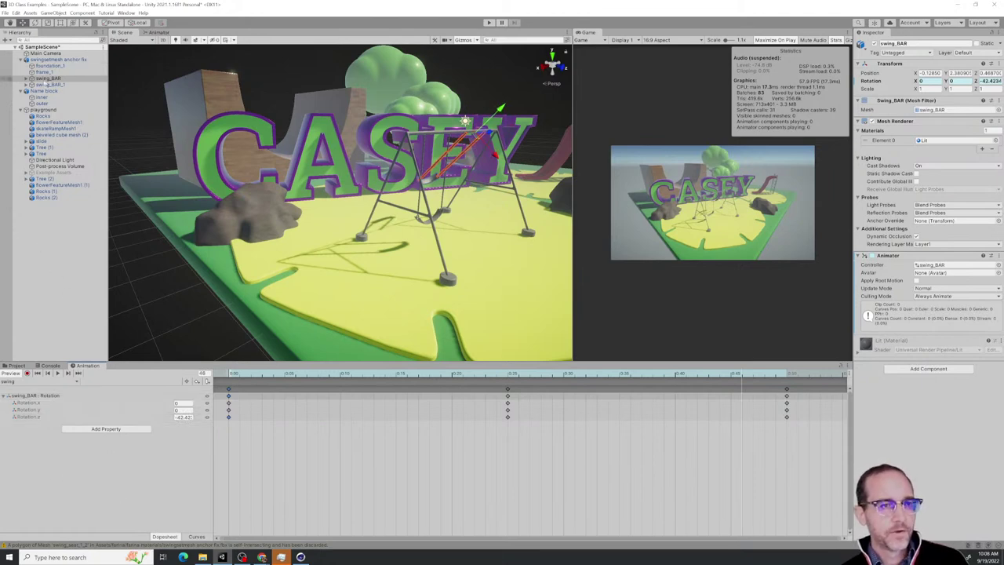
Place the swing state below Entry in the animator graph and widen the Game view
left_click(158, 33)
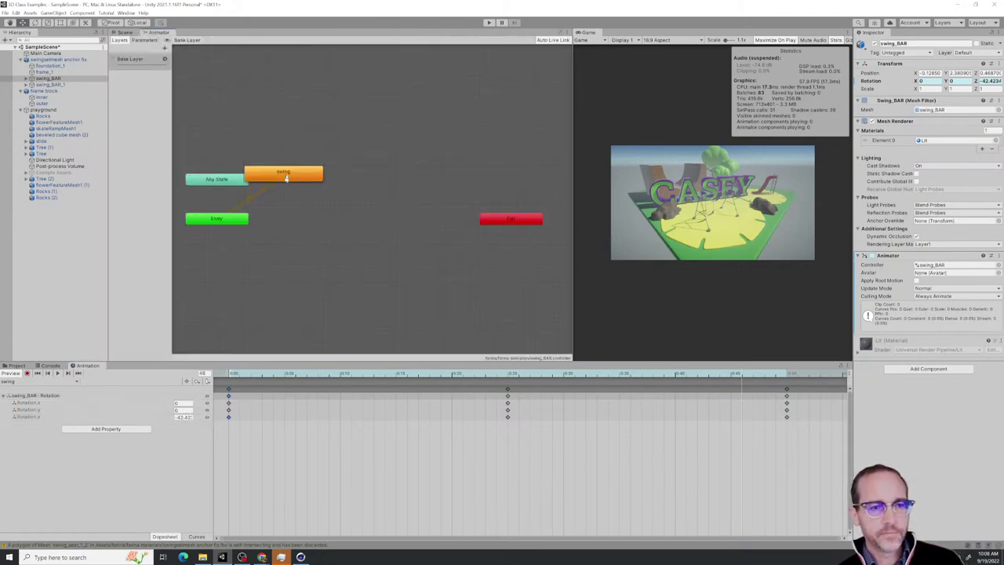
left_click_drag(286, 179, 241, 287)
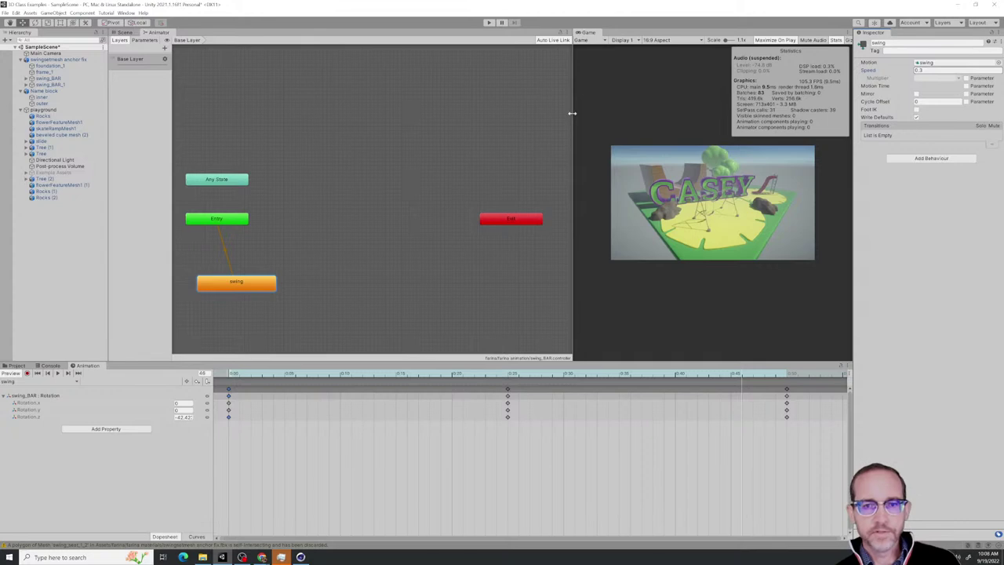
left_click_drag(571, 114, 269, 63)
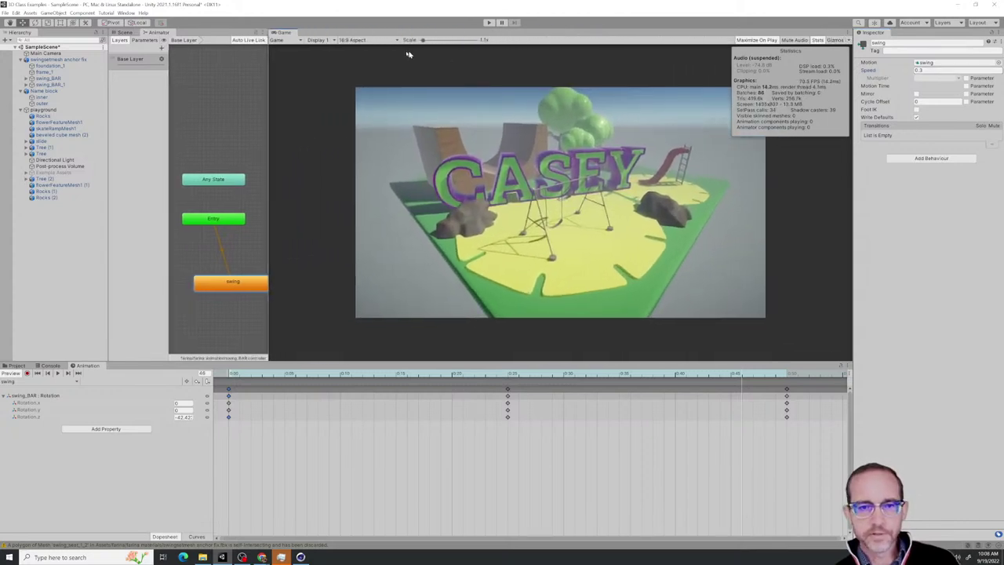
Parent the Name block and the swingsetmesh anchor fix object under playground, play-testing the scene before and after the change
left_click(488, 22)
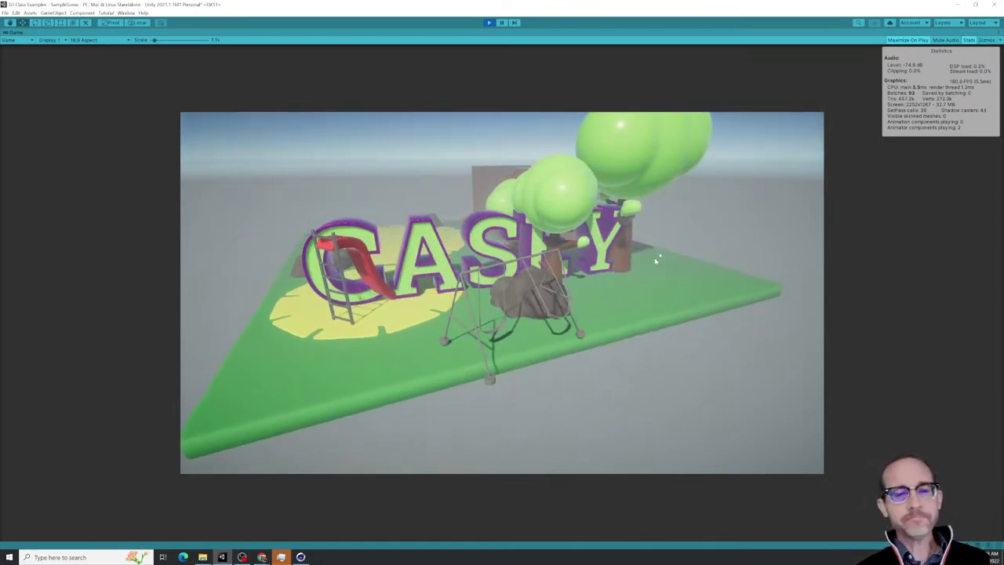
left_click(489, 22)
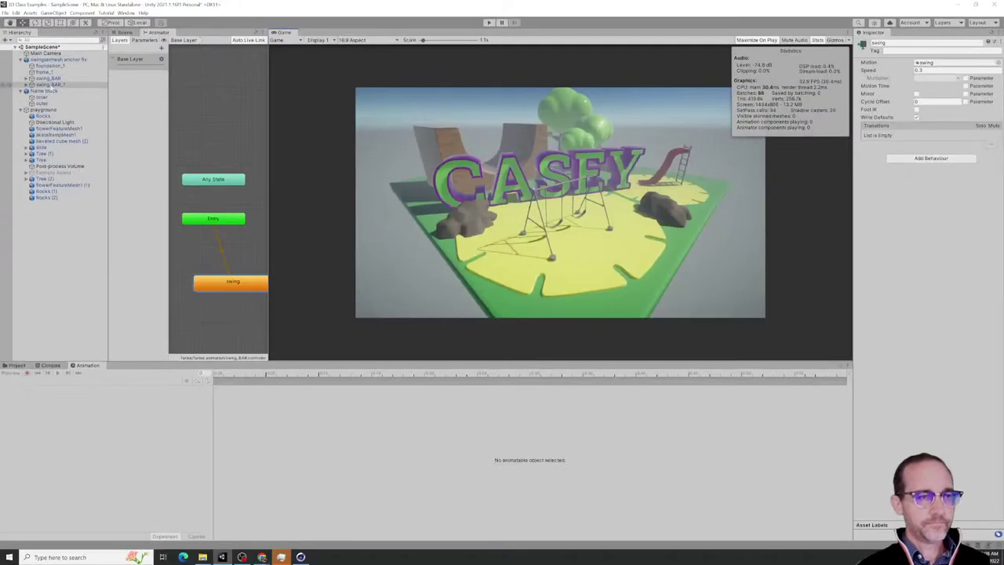
left_click(192, 280)
left_click(198, 257)
mouse_move(49, 92)
left_mouse_down()
mouse_move(50, 114)
mouse_move(47, 93)
left_mouse_up()
left_click(47, 61)
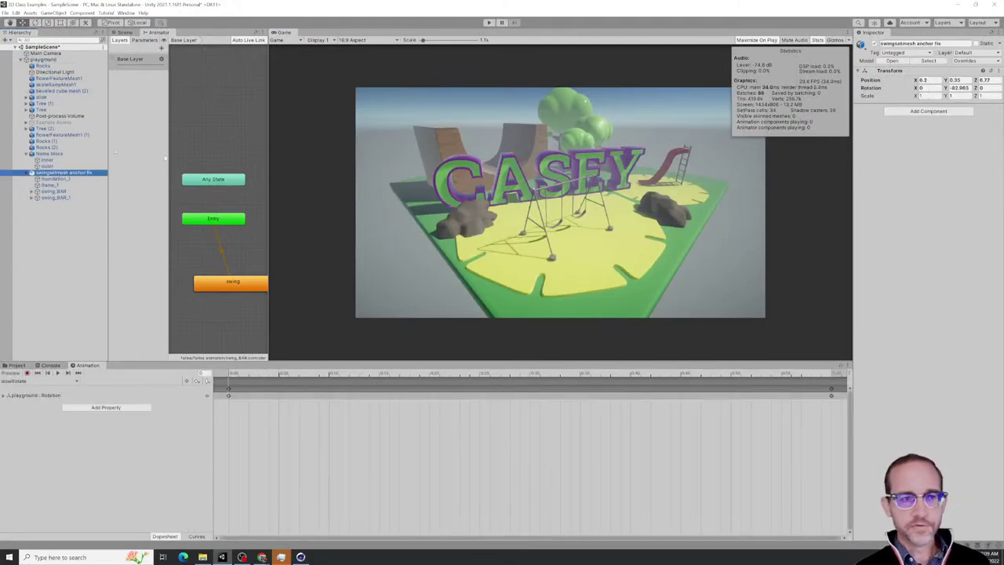
left_click(488, 23)
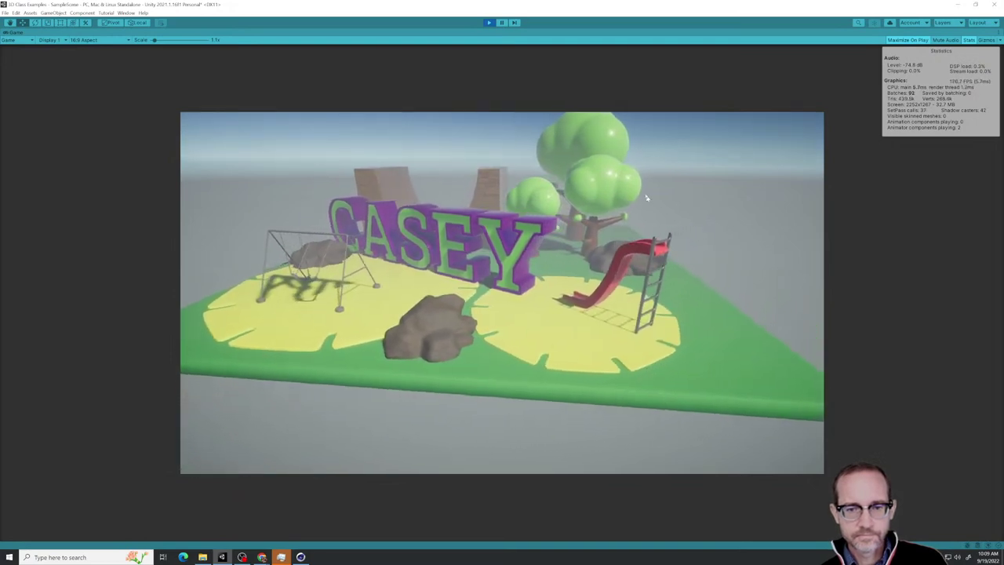
left_click(489, 24)
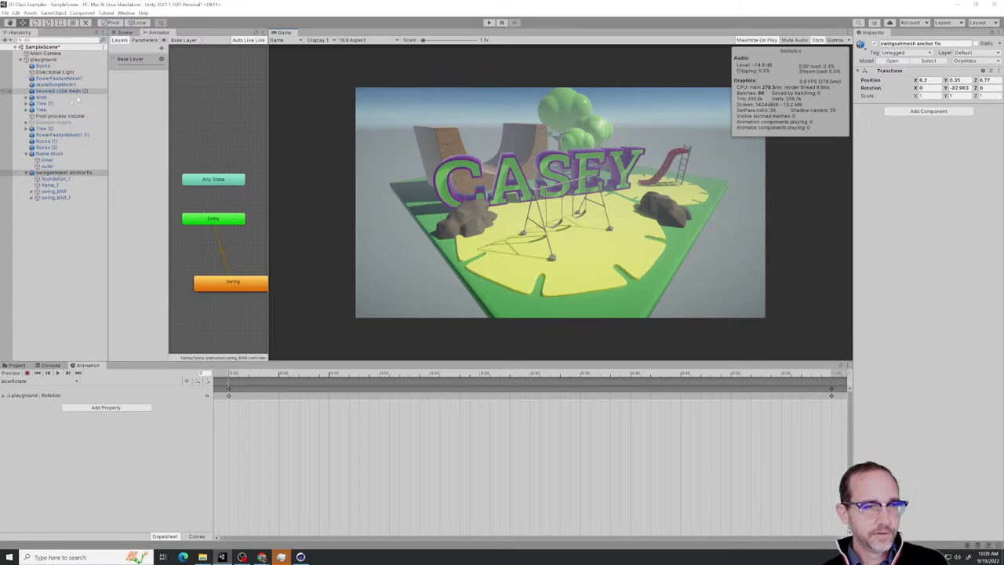
Copy swing_BAR's Animator component, paste it as a new component on swing_BAR_1, and play-test the scene
left_click(47, 192)
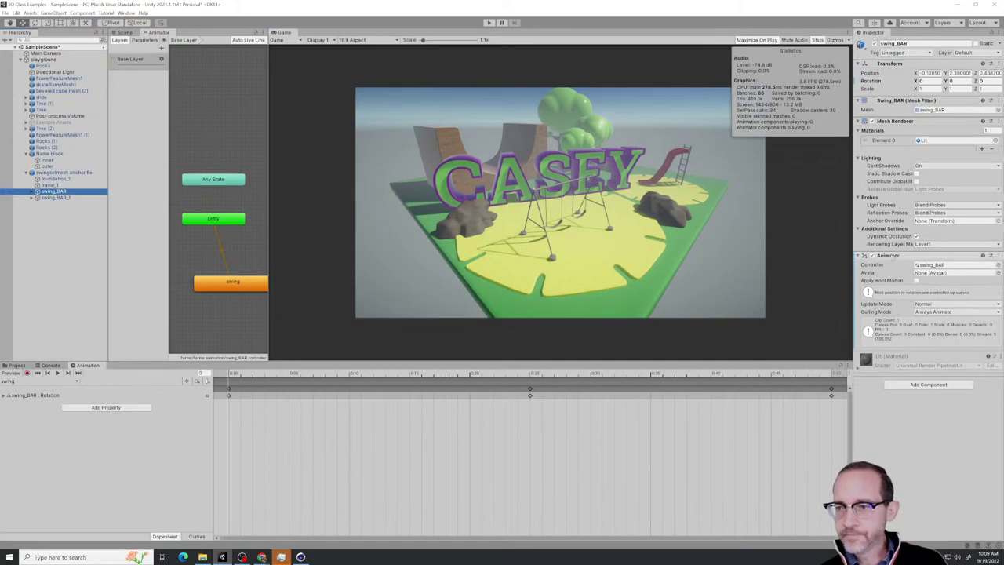
right_click(893, 255)
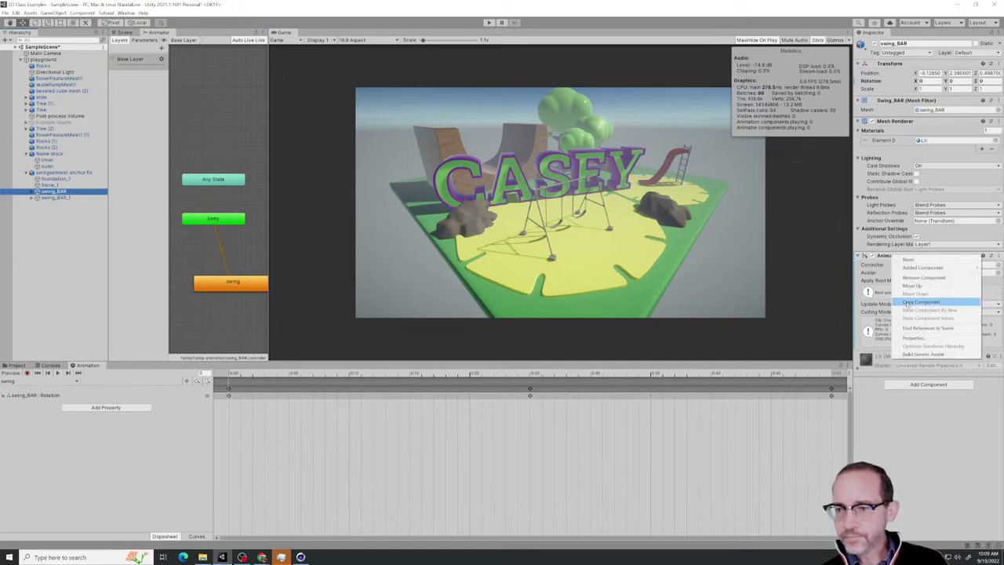
left_click(907, 303)
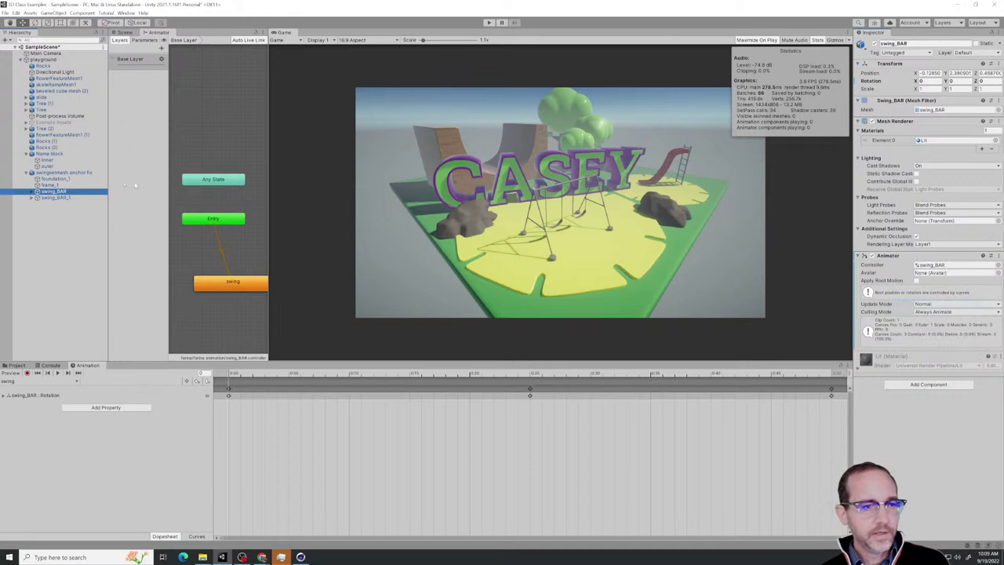
left_click(64, 197)
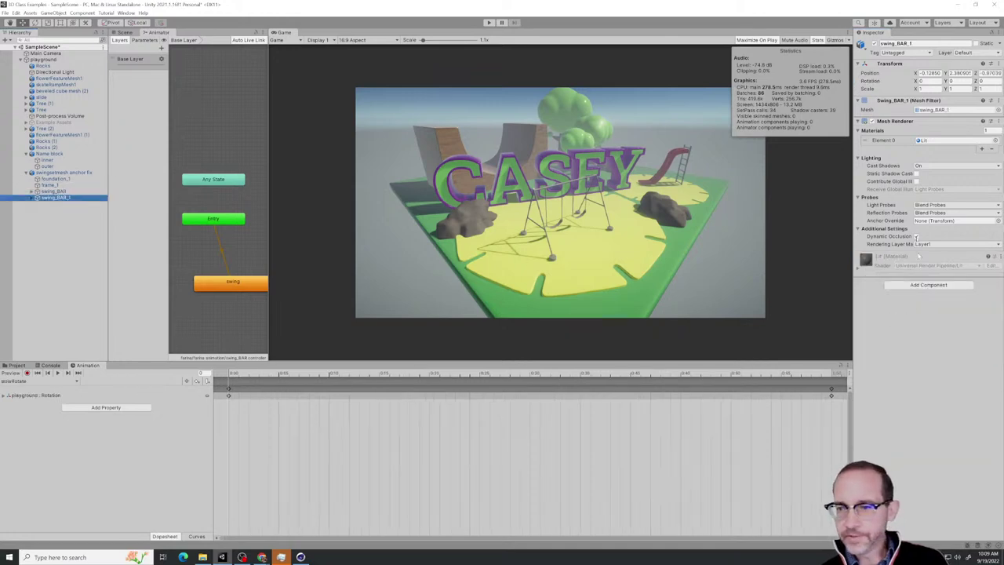
right_click(899, 122)
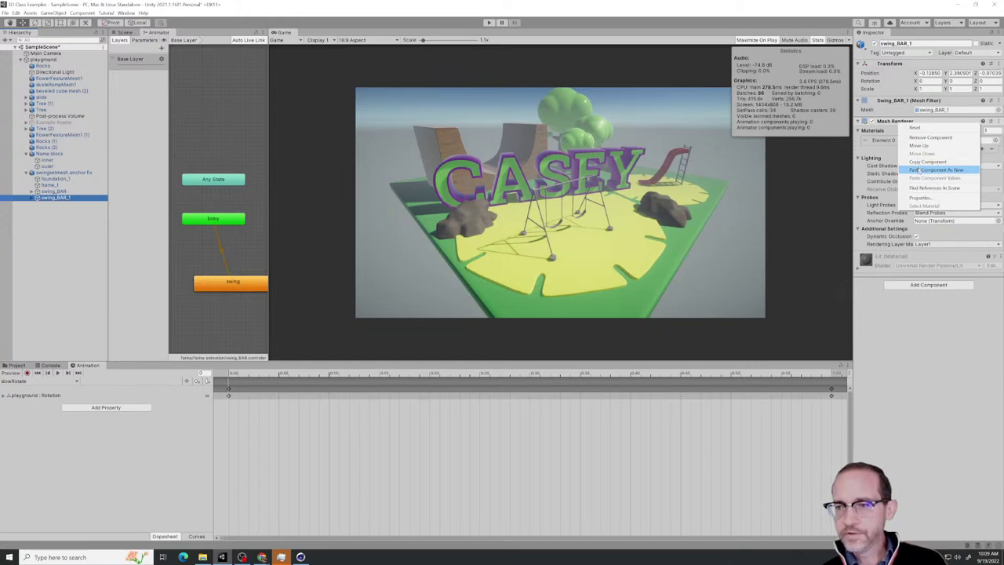
left_click(935, 170)
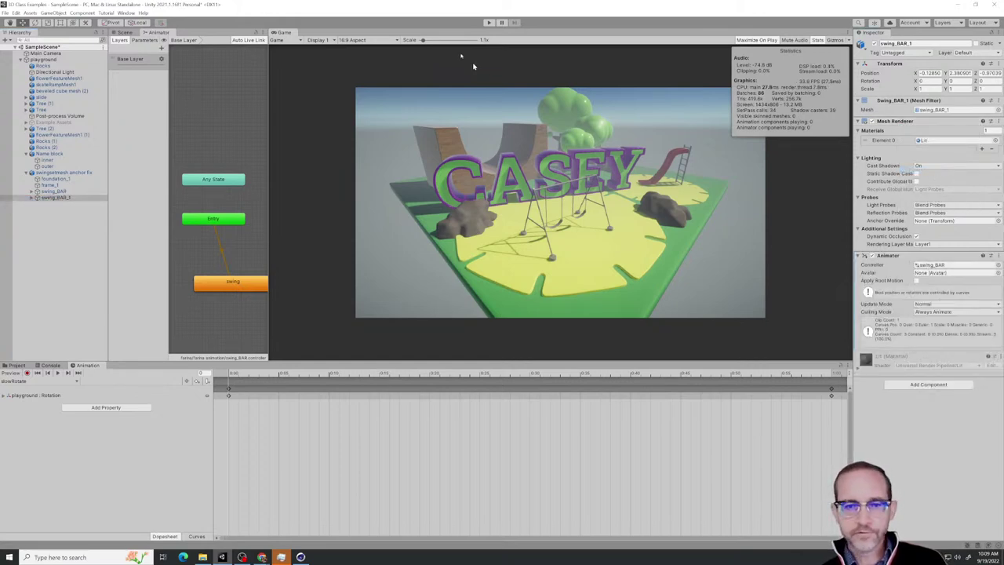
left_click(489, 23)
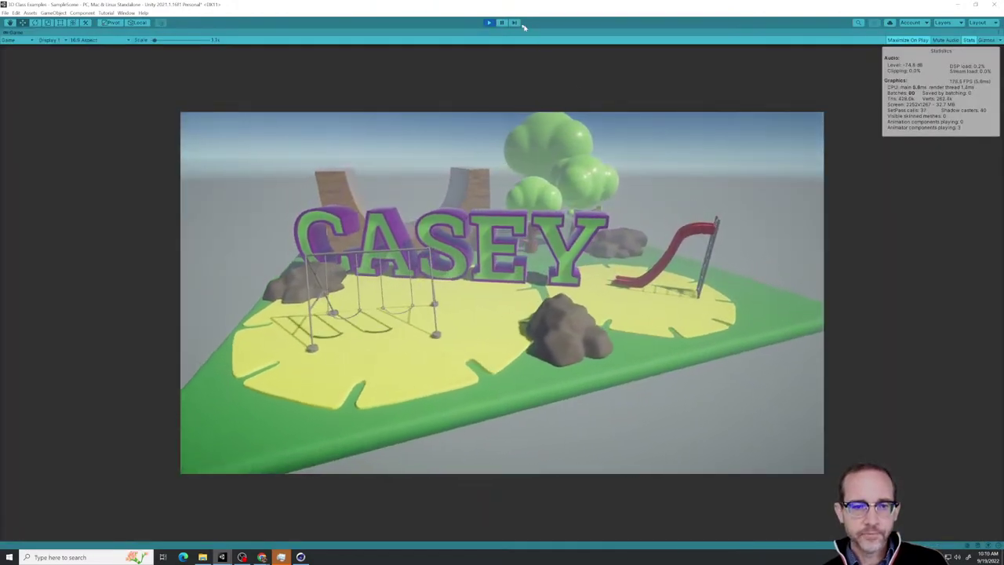
left_click(492, 23)
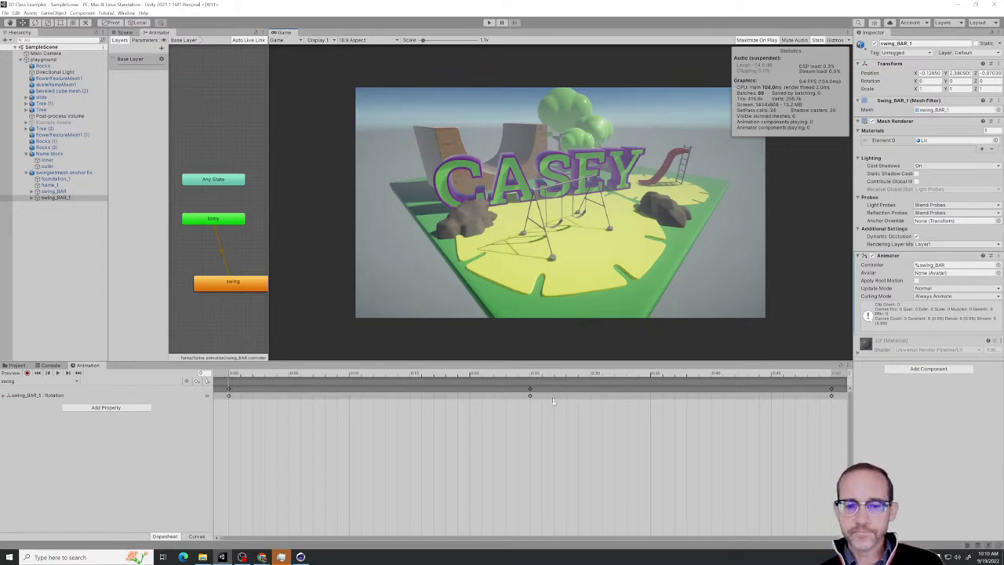
Preview swing_BAR_1's swing clip at its middle keyframe on frame 25, and reselect swing_BAR_1
left_click_drag(542, 376, 531, 373)
left_click_drag(537, 412, 519, 393)
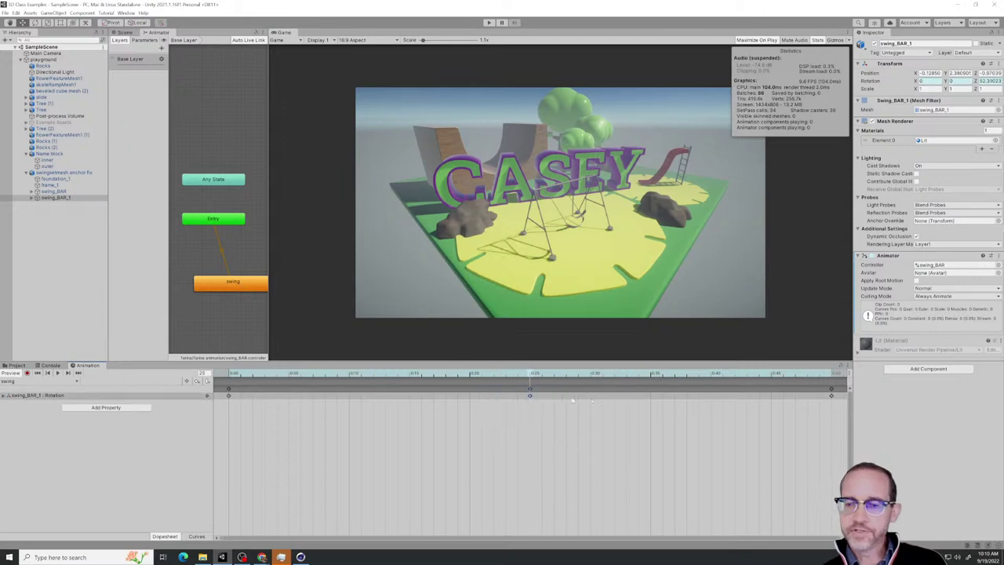
left_click_drag(627, 374, 539, 365)
left_click(531, 366)
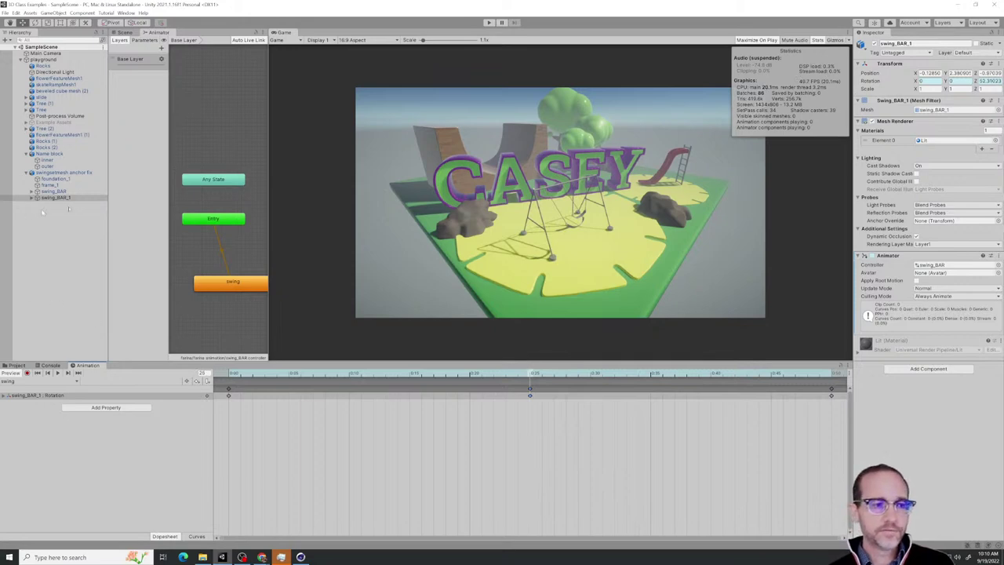
left_click(47, 198)
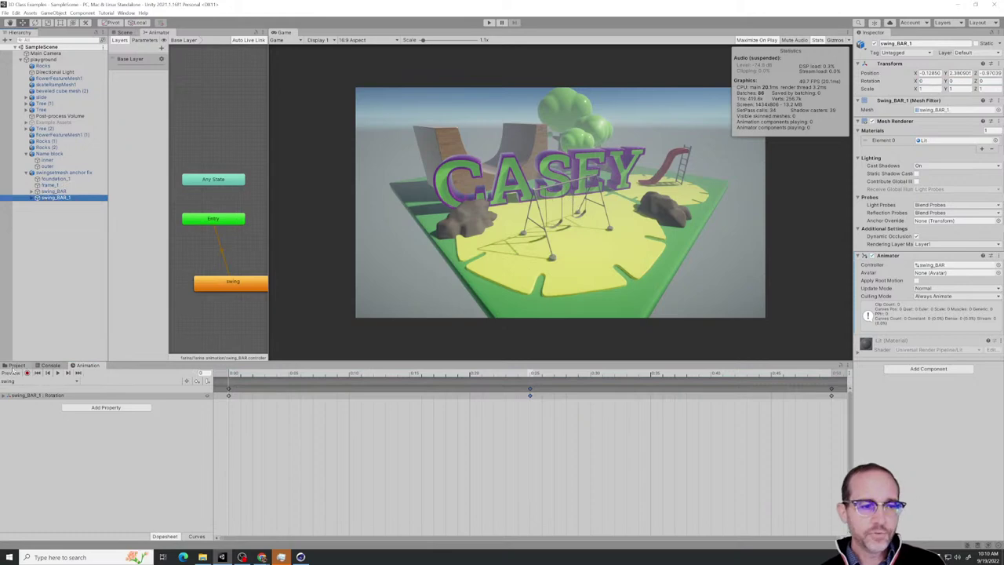
Check the project's Scripts folder for existing scripts and return to the Assets folder
left_click(14, 365)
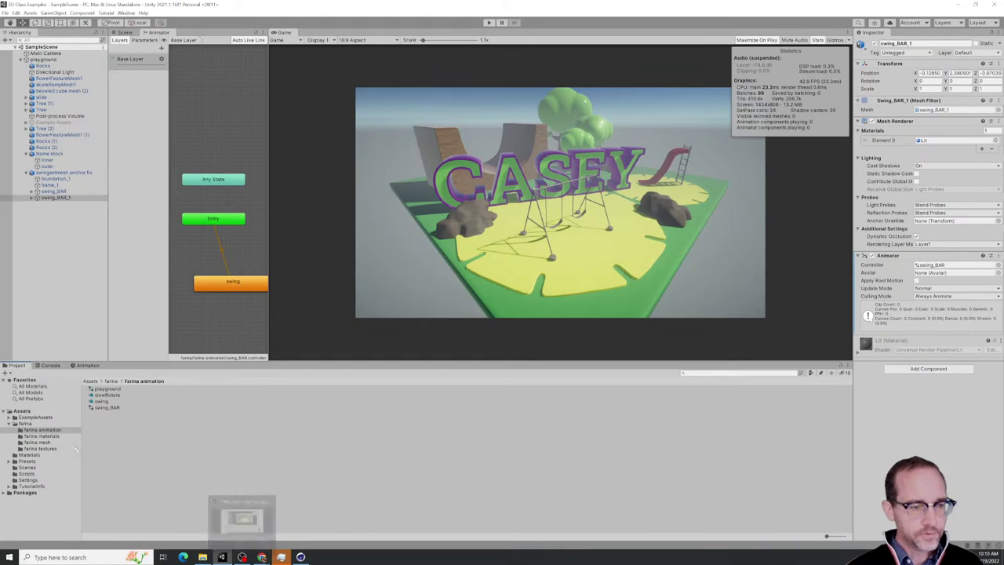
left_click(40, 424)
left_click(24, 411)
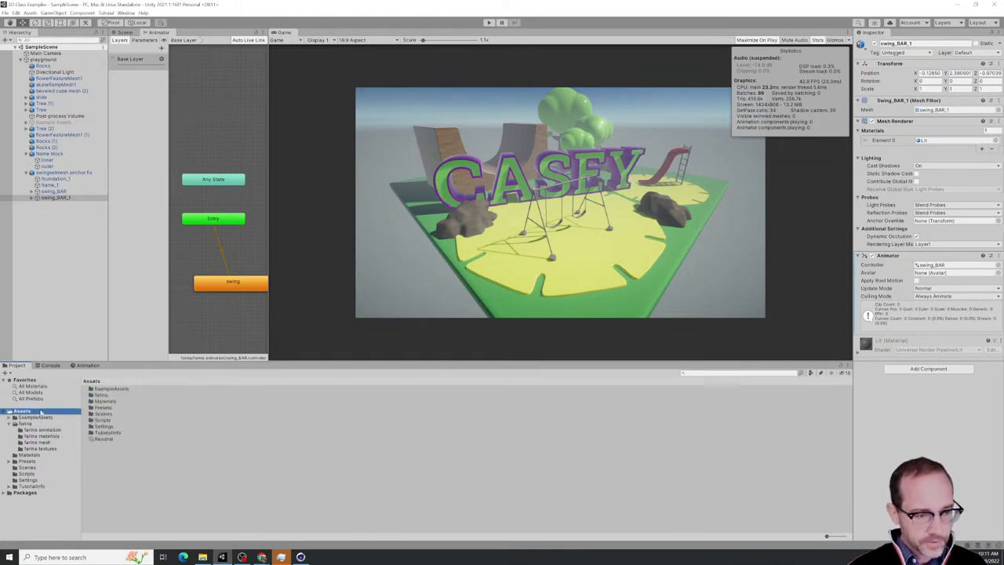
left_click(113, 421)
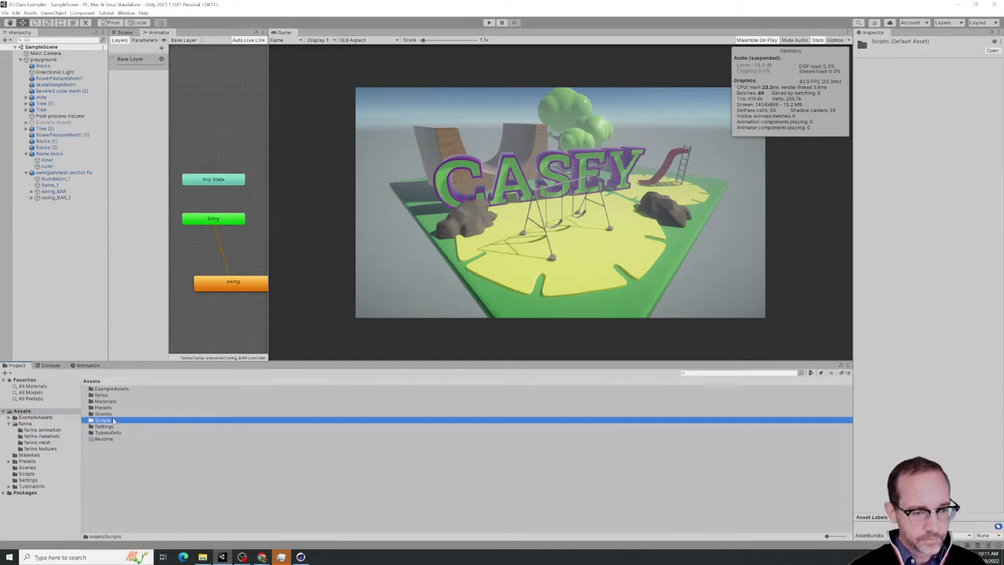
double_click(114, 420)
left_click(31, 411)
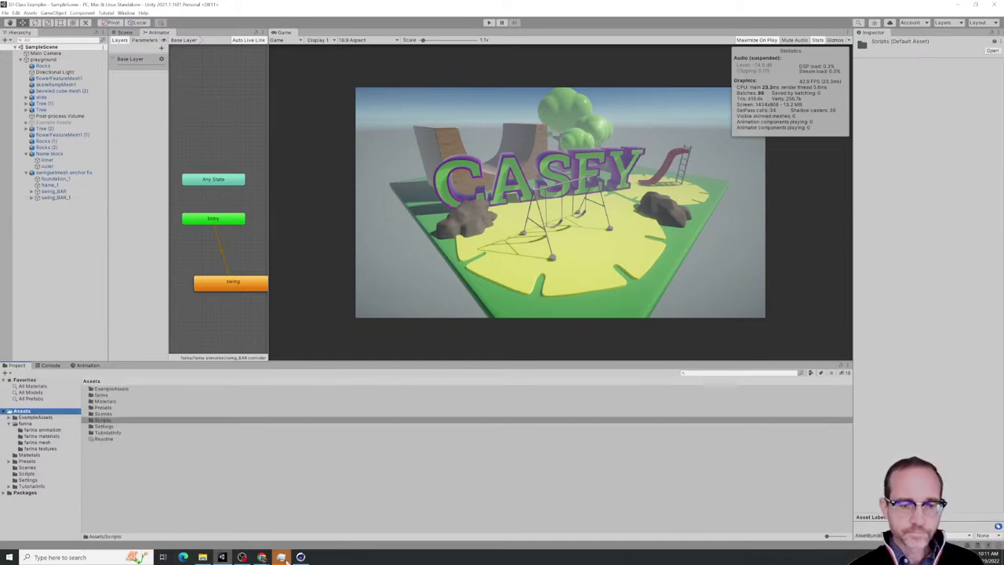
Switch to Chrome, request learn.maricopa.edu in a new tab, and minimize the browser window
mouse_move(263, 557)
left_click(289, 533)
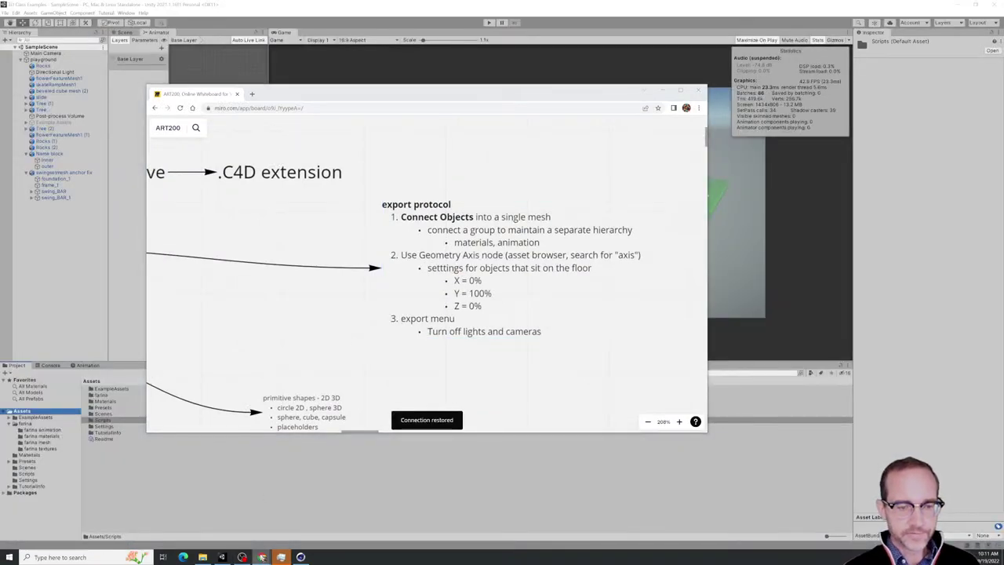
mouse_move(261, 557)
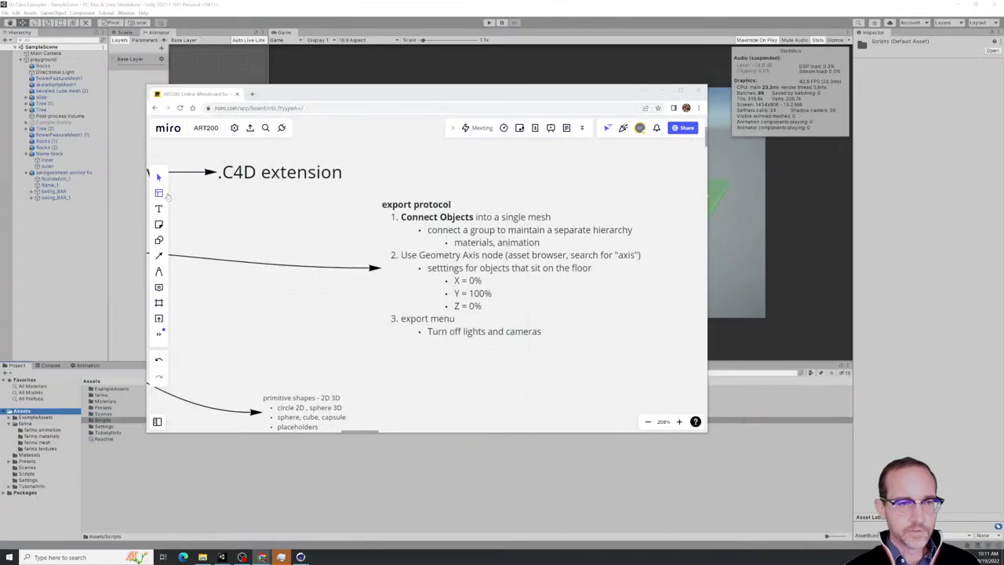
left_click(352, 98)
key("ctrl+t")
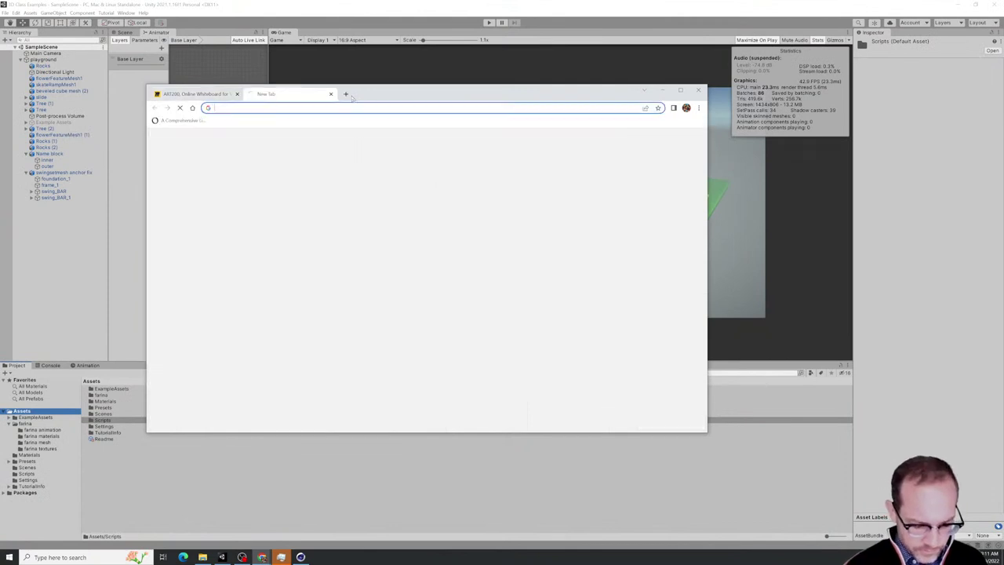
type("learn.maricopa.edu/")
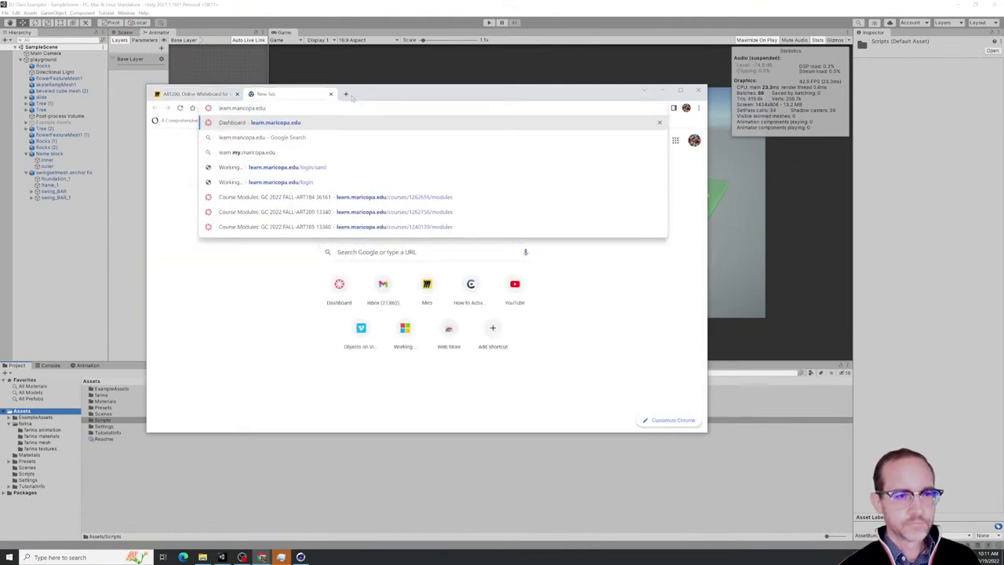
key("Return")
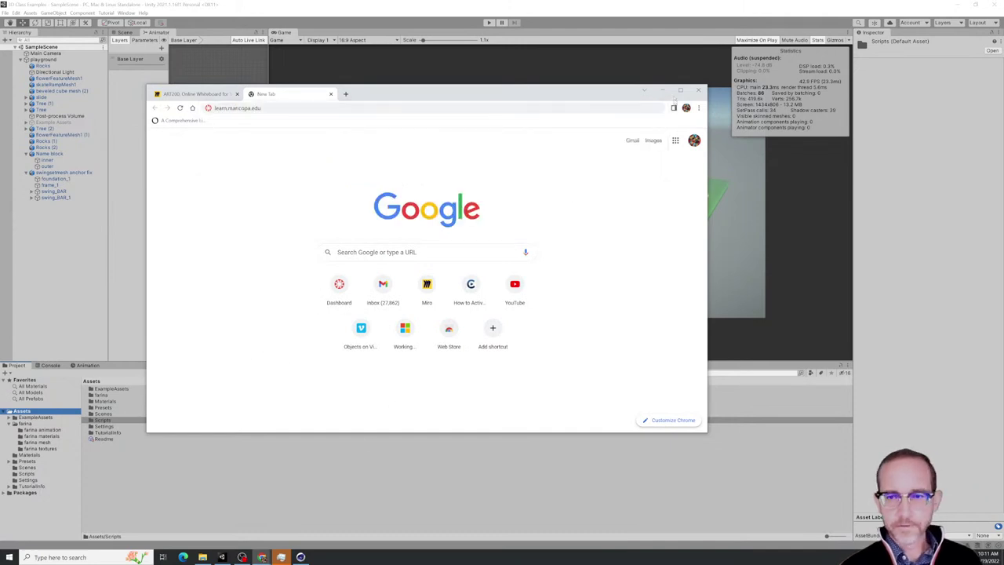
left_click(662, 90)
Switch to File Explorer and examine the scripts in the _scripts folder of the Class Examples 2022 FALL project's Assets
left_click(202, 557)
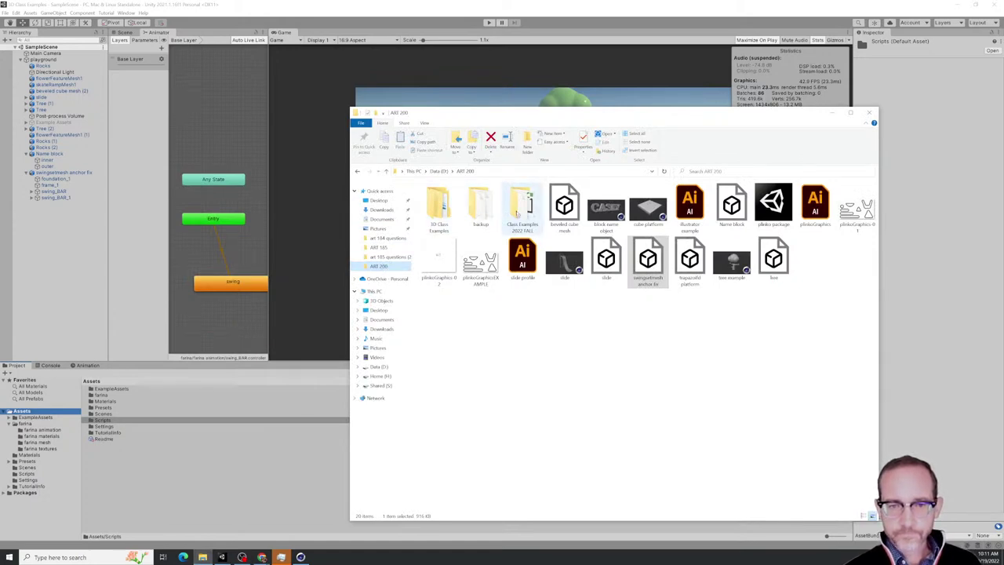
double_click(517, 203)
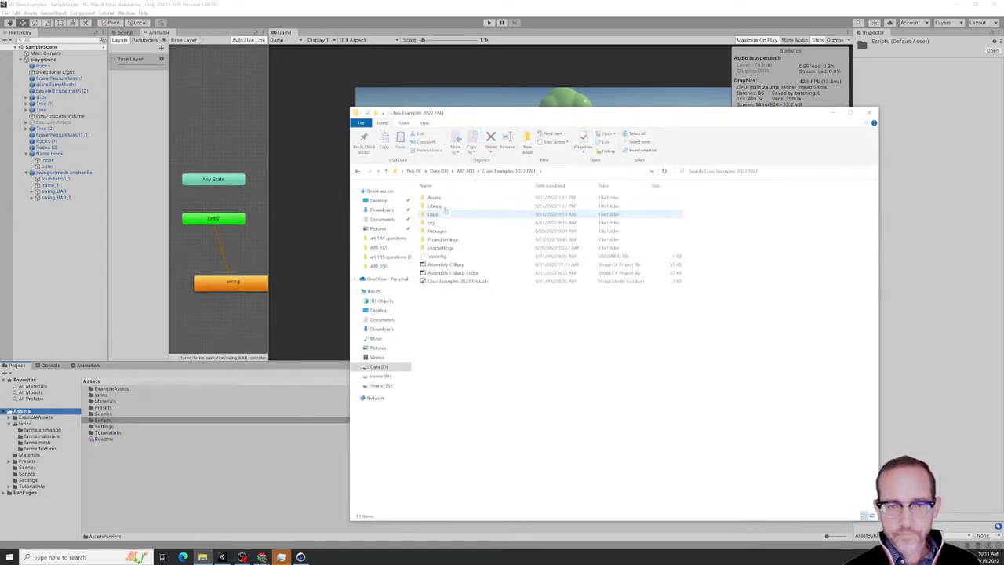
double_click(445, 200)
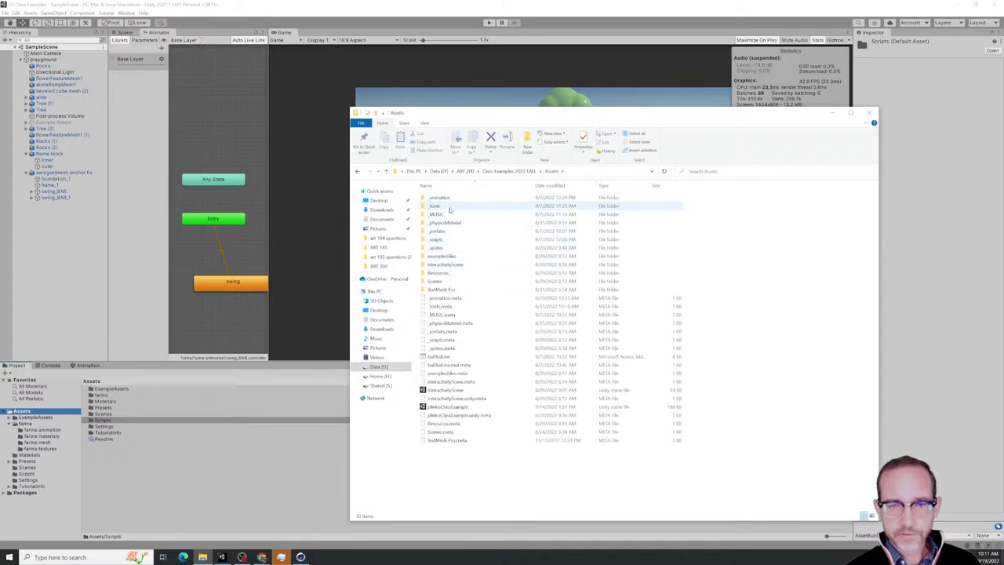
double_click(451, 240)
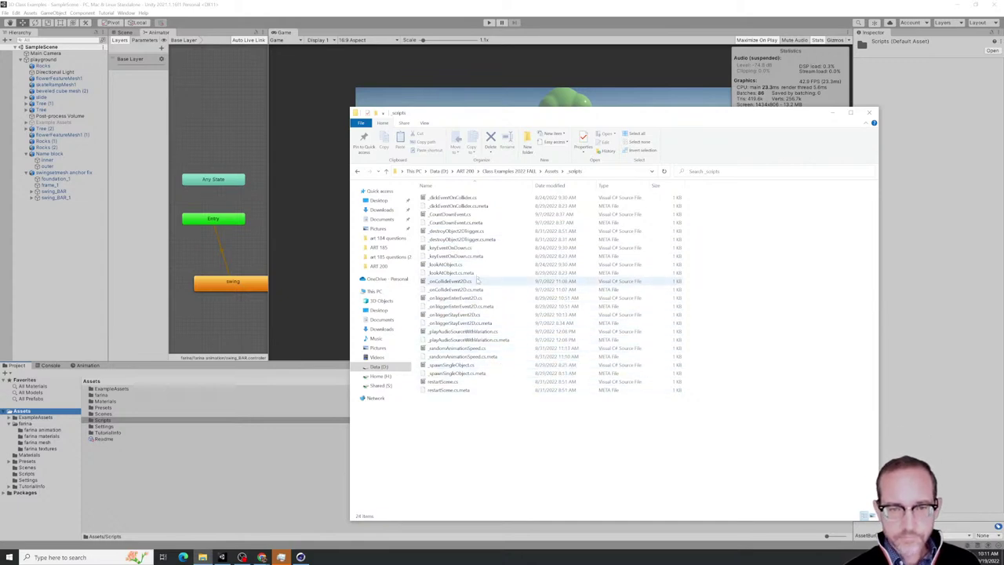
left_click(311, 489)
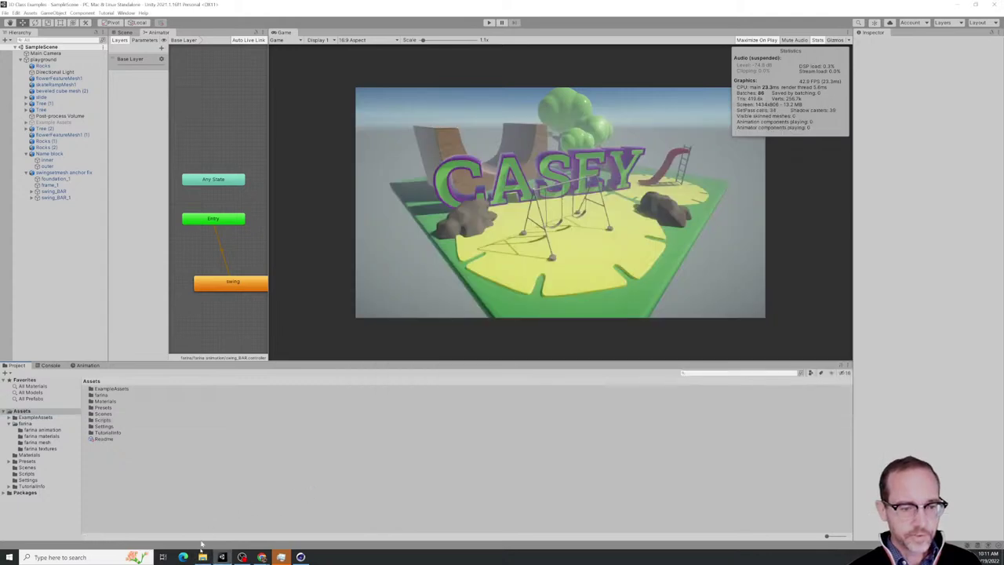
Switch to Chrome, load learn.maricopa.edu, and open the GC 2022 FALL-ART200 13340 course from the dashboard
mouse_move(261, 556)
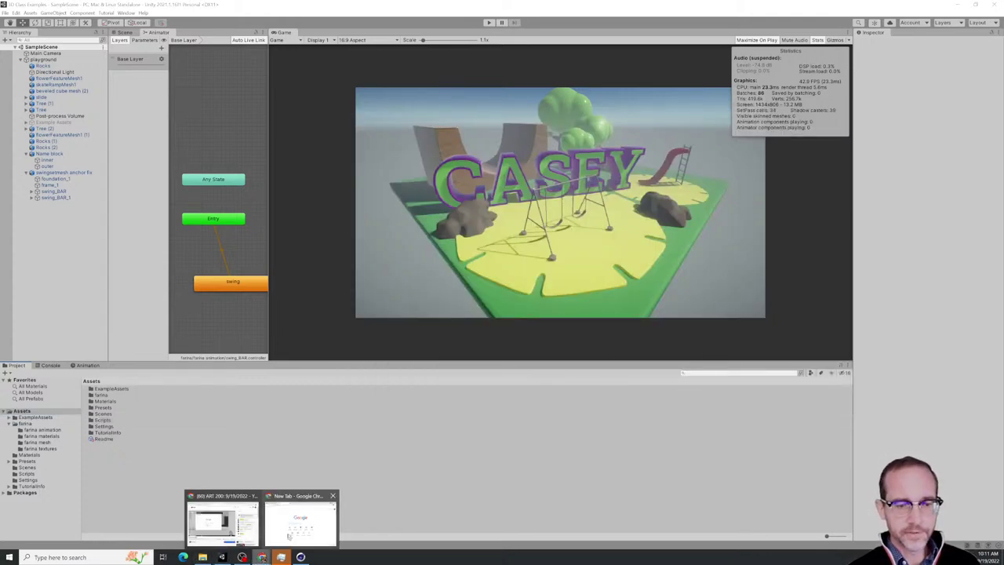
left_click(290, 536)
left_click(359, 109)
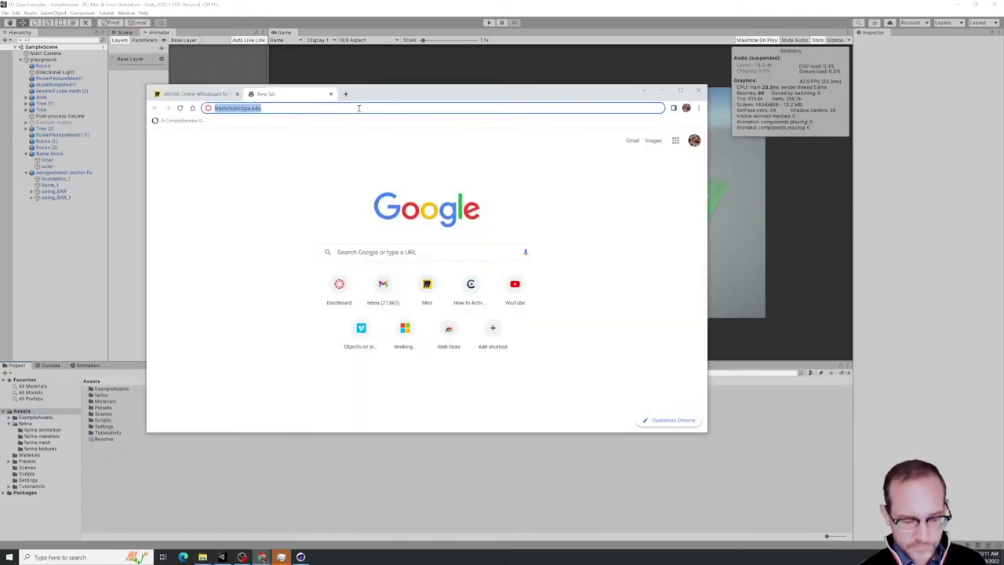
key("Return")
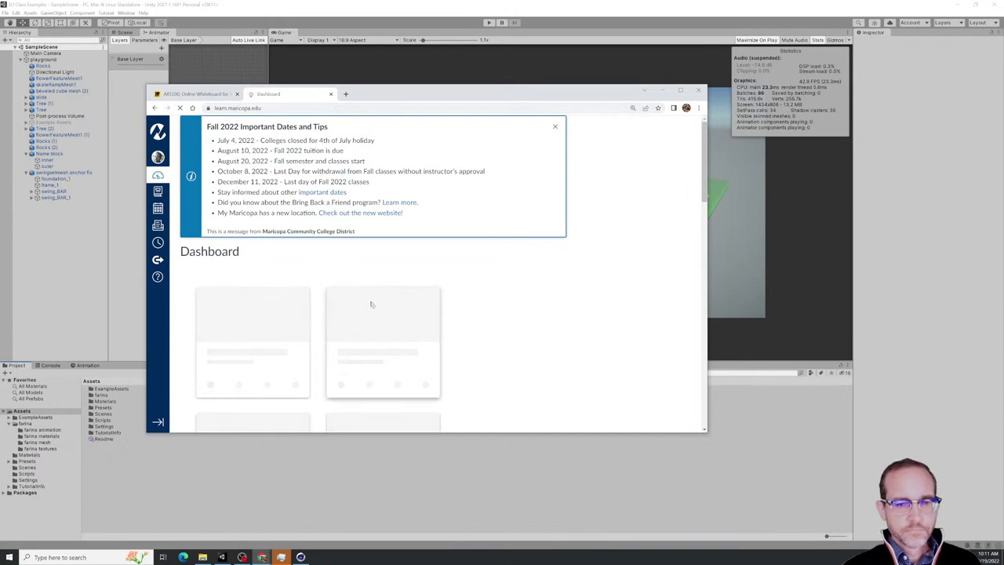
scroll(348, 317, "down", 5)
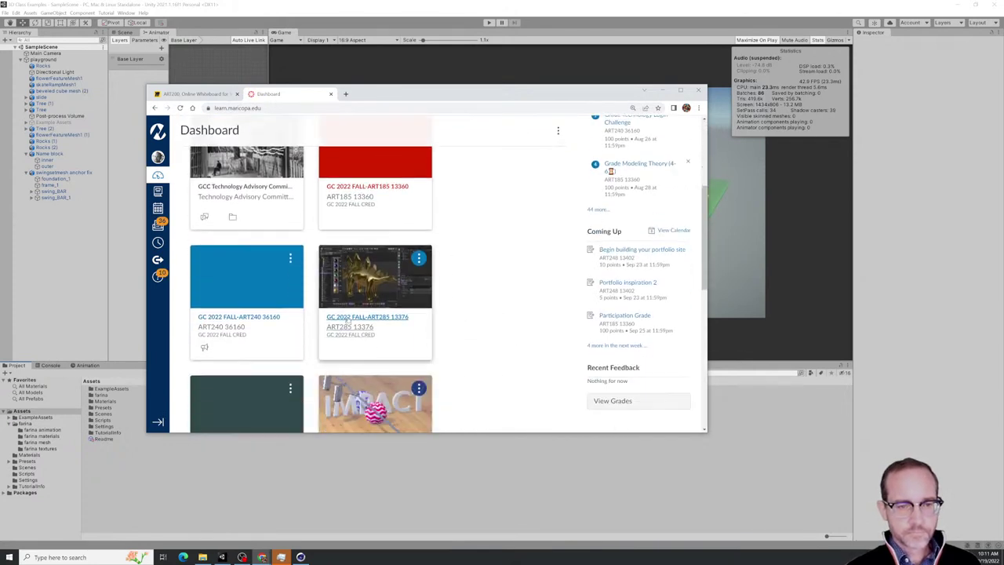
scroll(345, 318, "down", 3)
scroll(339, 342, "down", 2)
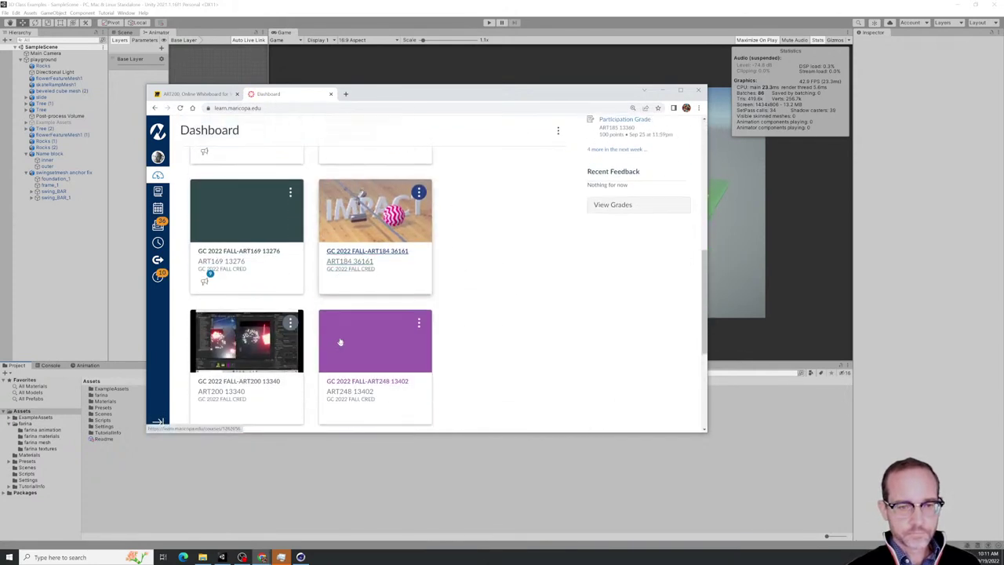
left_click(263, 349)
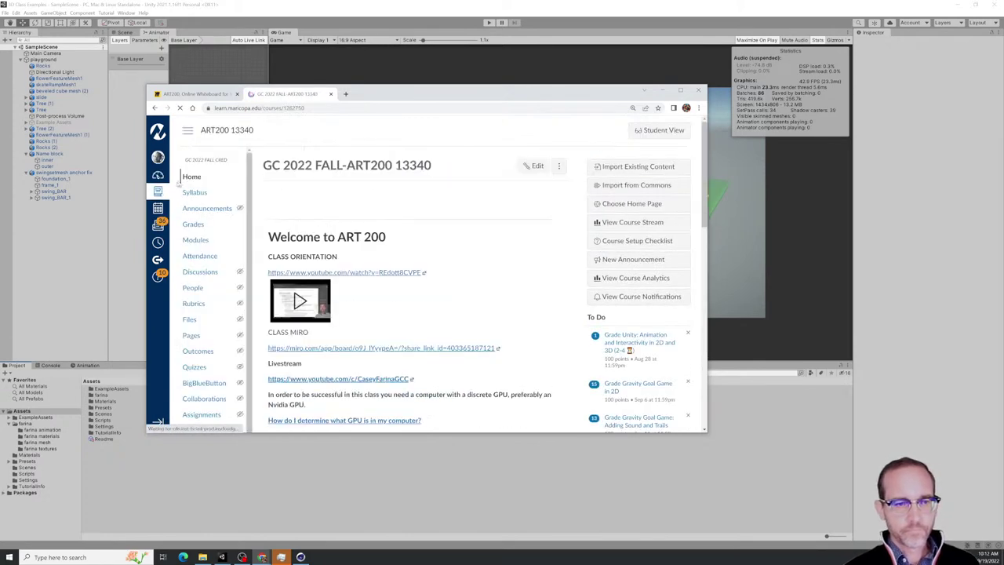
Open the Important Unity Scripts/Shaders Resource page from the course's modules
left_click(195, 239)
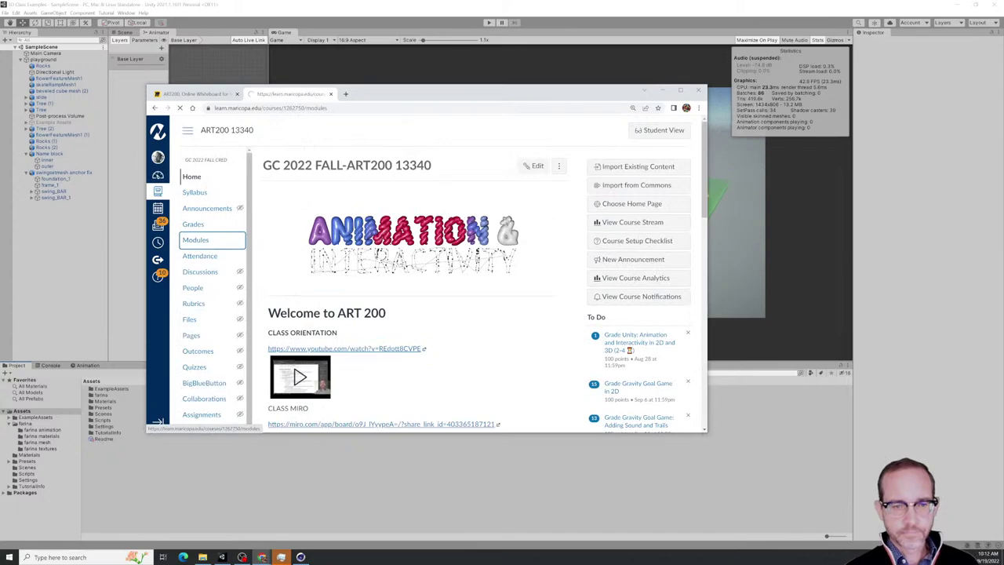
scroll(439, 275, "down", 2)
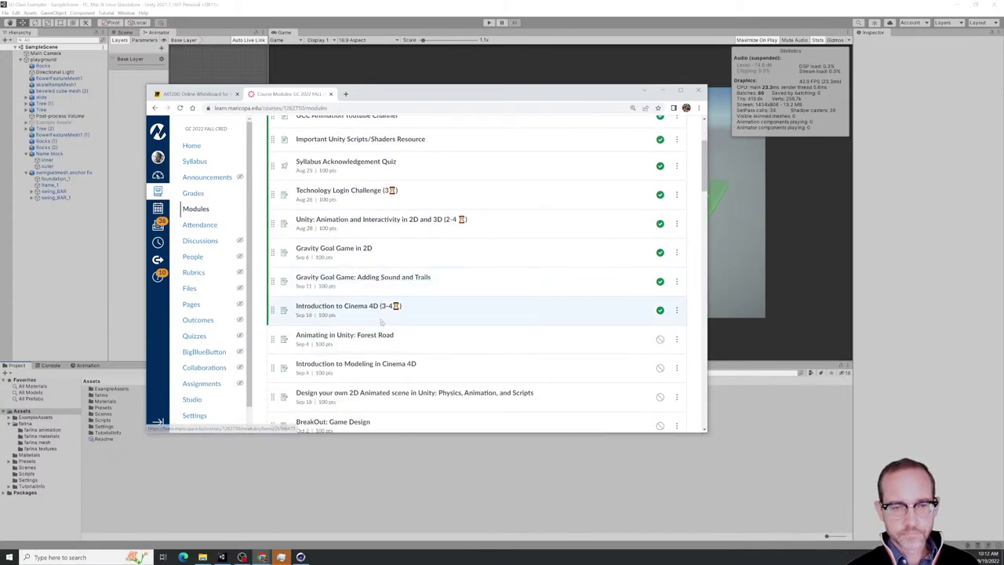
scroll(381, 321, "up", 3)
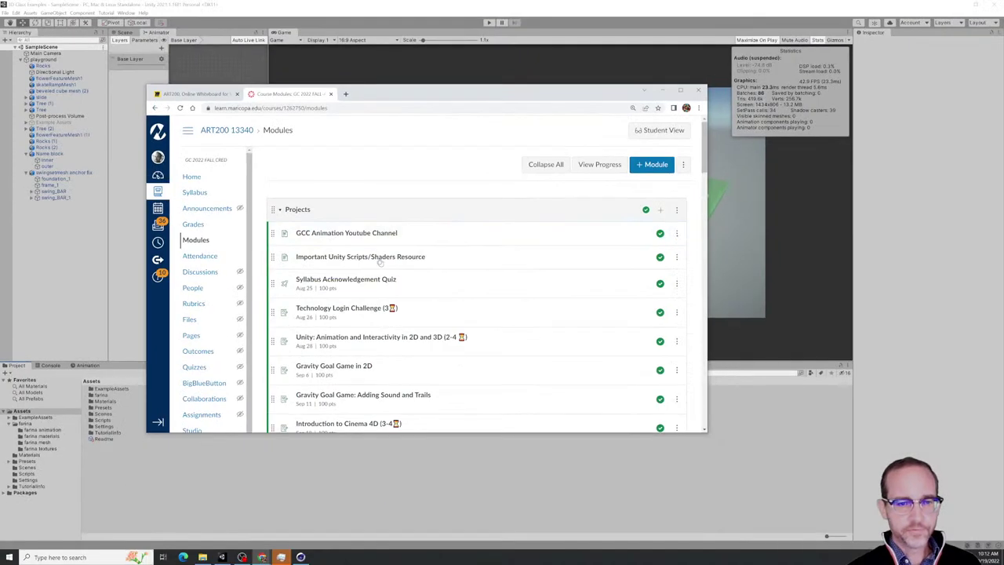
left_click(457, 284)
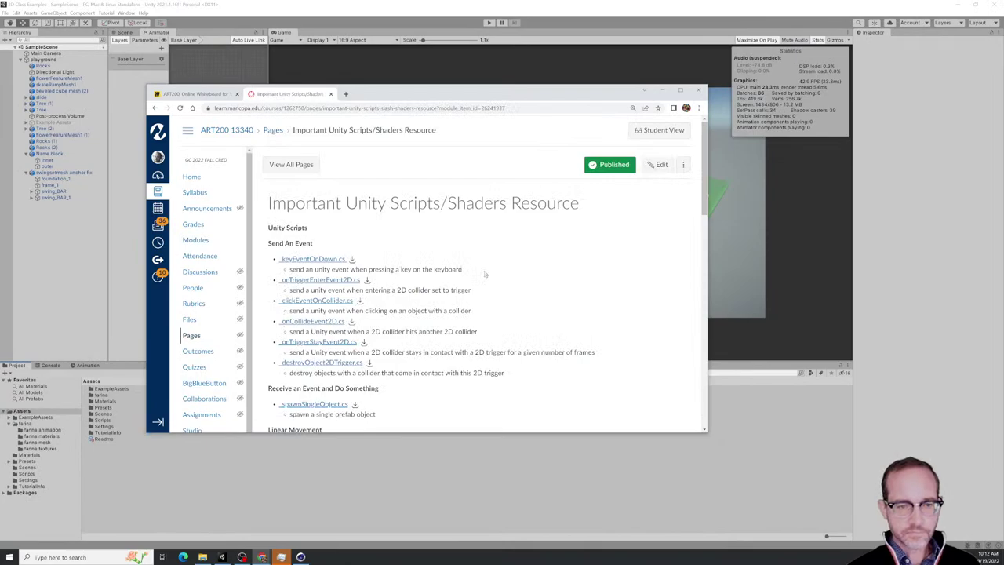
Find AnimationSpeed.cs in the resource page's script list and download it
scroll(484, 273, "down", 1)
scroll(486, 273, "down", 2)
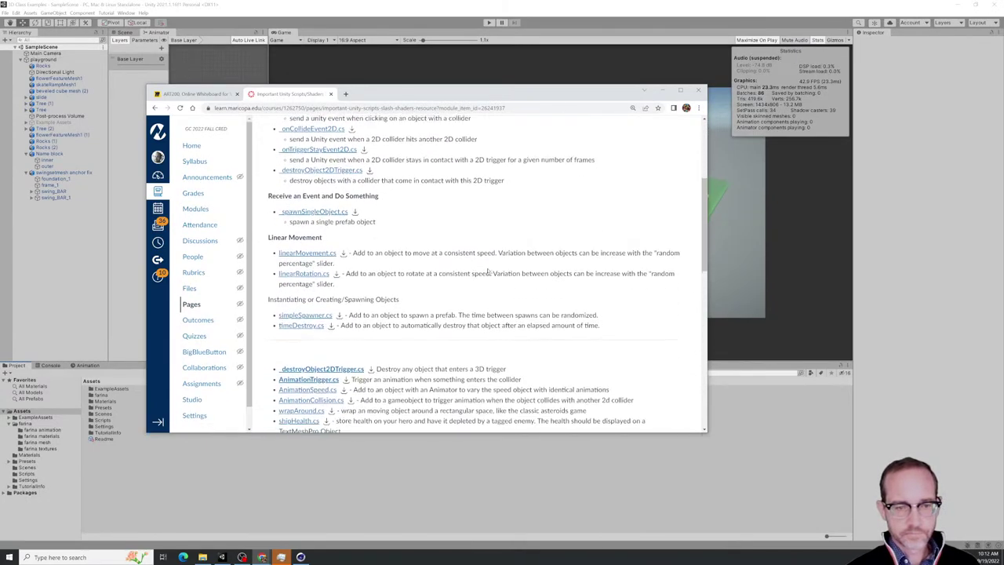
scroll(488, 272, "down", 3)
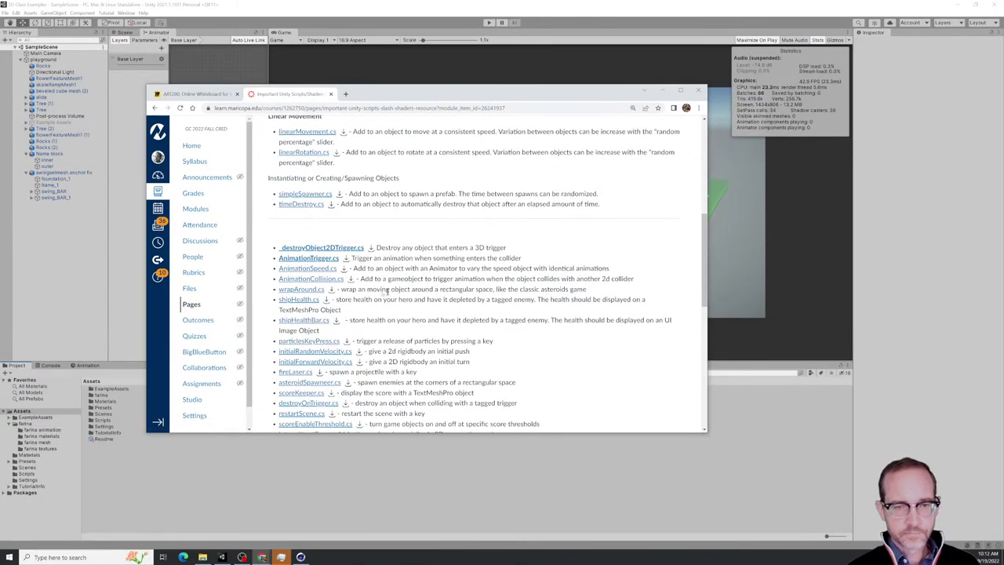
key("ctrl+1")
left_click(305, 275)
left_click_drag(480, 275, 117, 186, "ctrl")
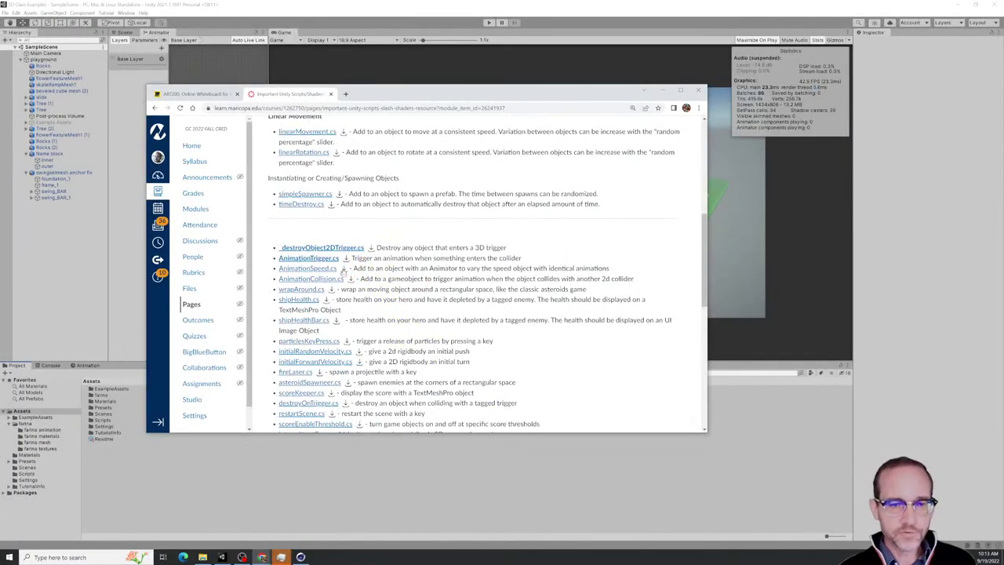
left_click(343, 269)
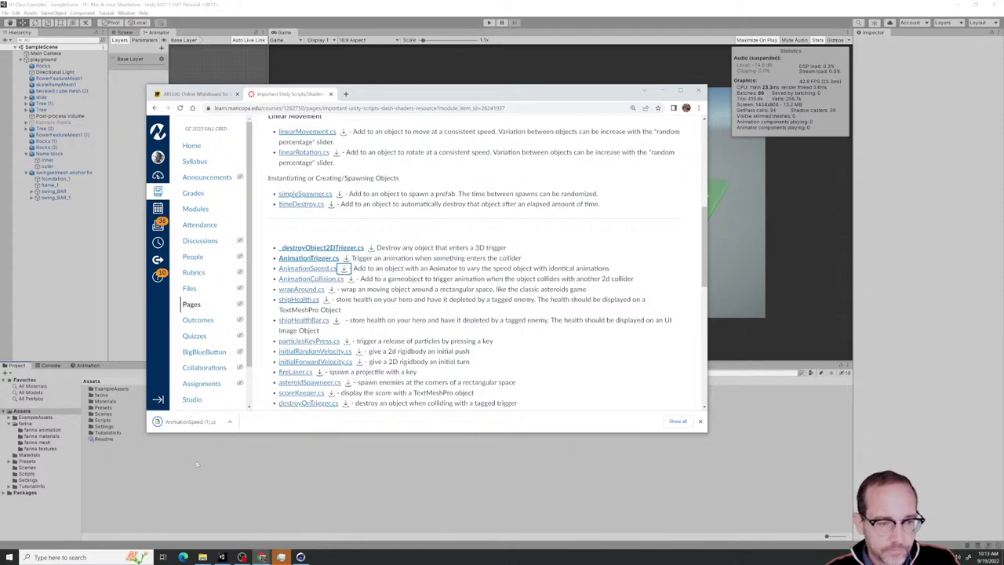
Import AnimationSpeed.cs from the Downloads folder in File Explorer into the farina folder of the Unity project's Assets
left_click(203, 557)
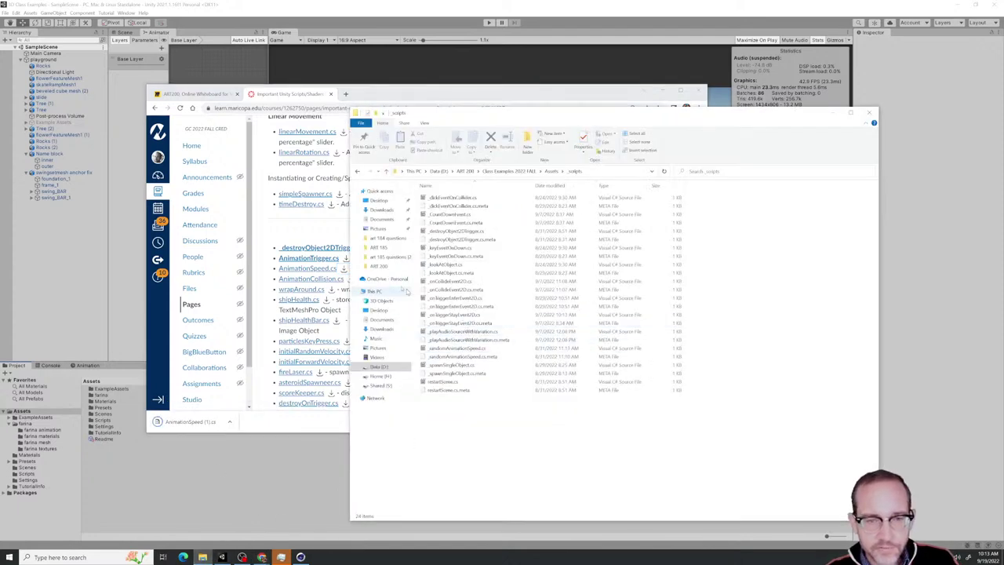
left_click(384, 211)
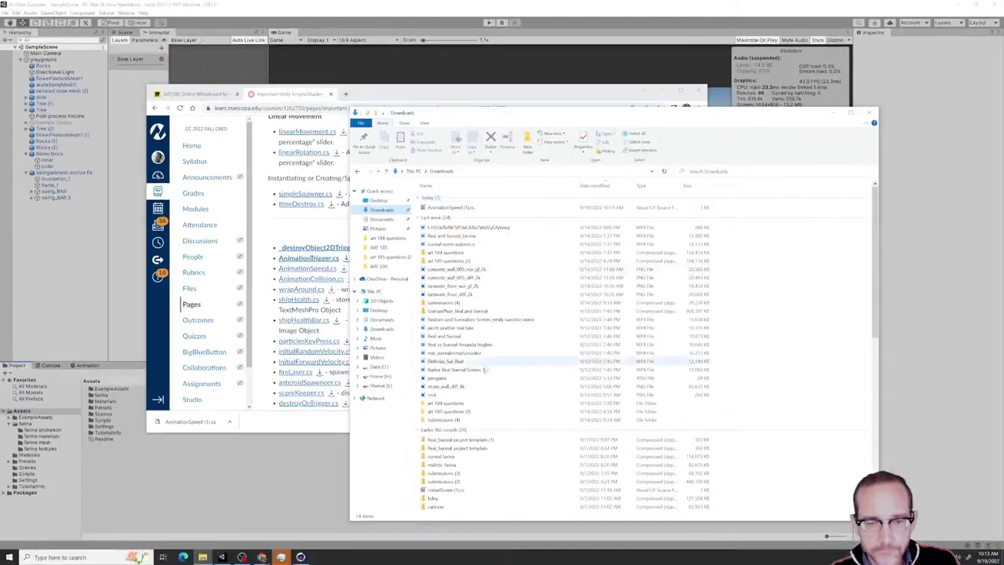
scroll(485, 368, "down", 12)
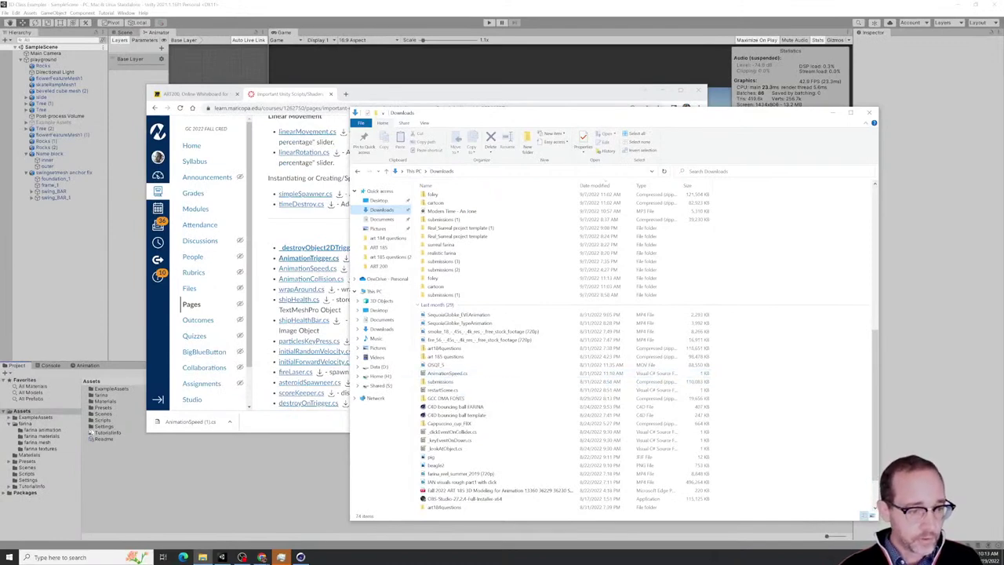
left_click(49, 426)
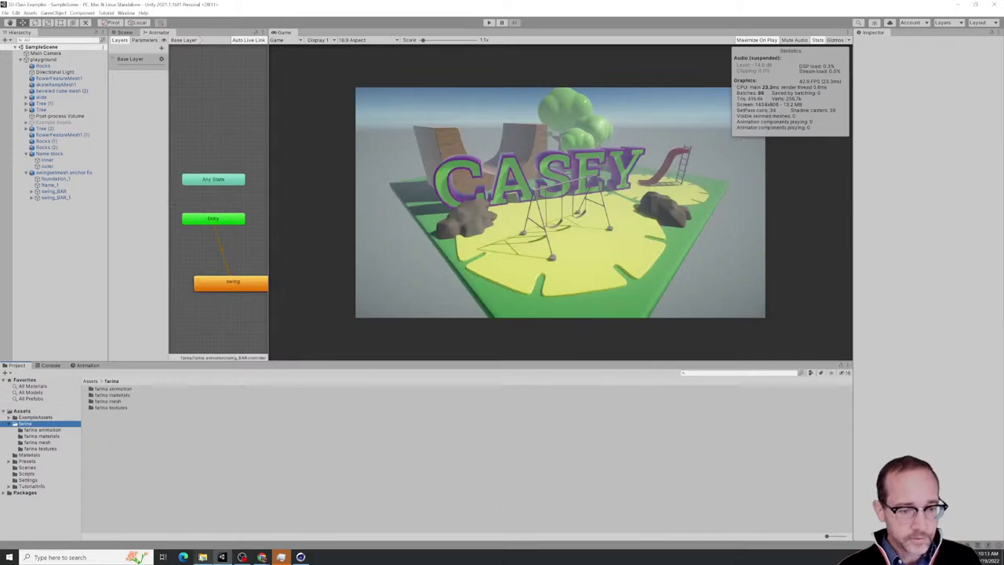
left_click(202, 557)
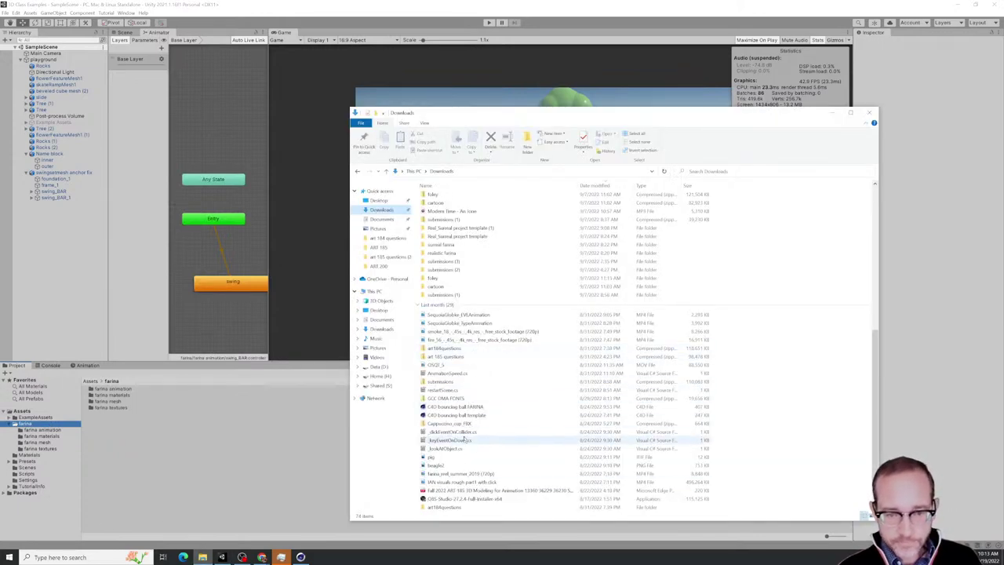
left_click_drag(462, 374, 166, 463)
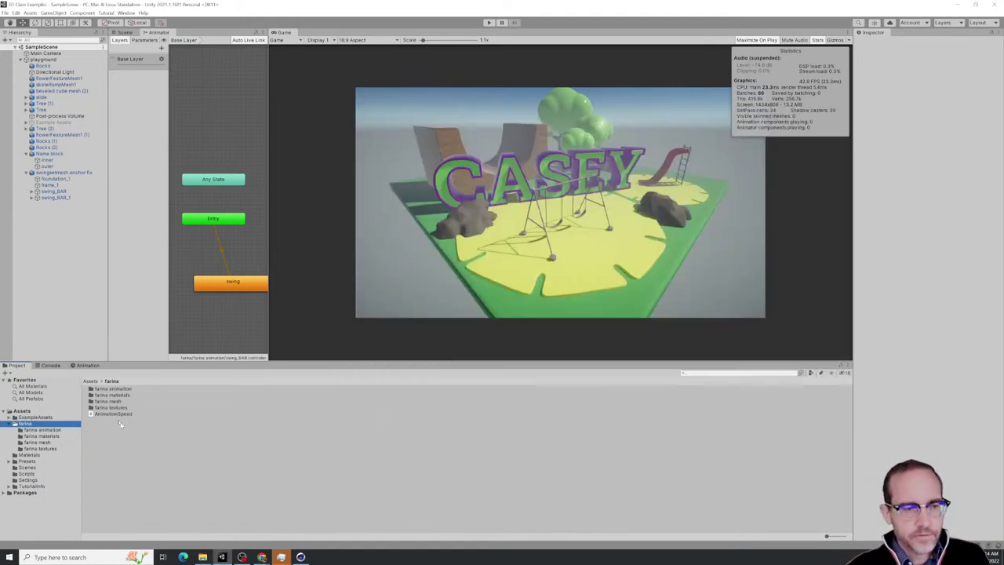
Examine the imported AnimationSpeed script's code and the swing objects in the swingsetmesh anchor fix hierarchy
left_click(110, 413)
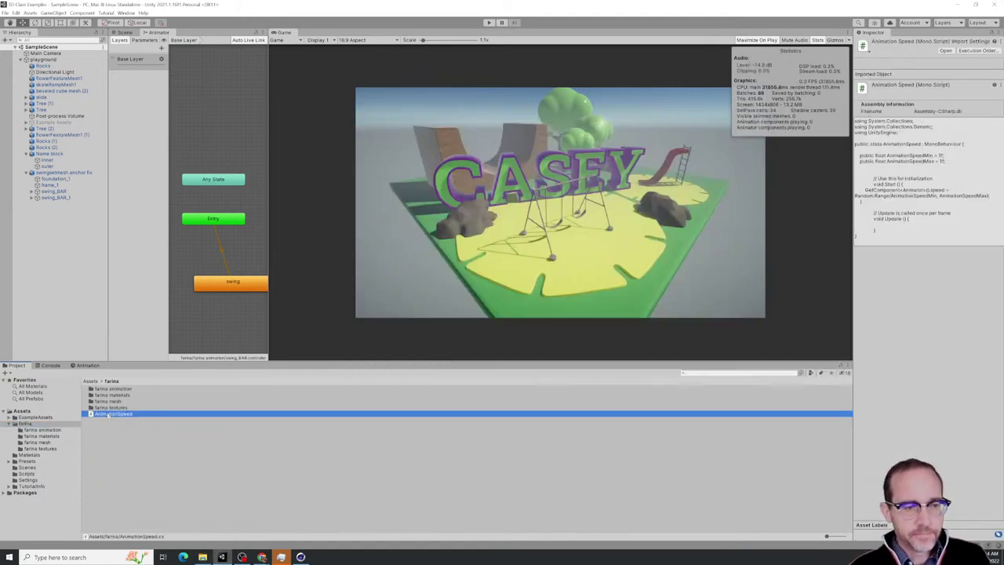
key("Return")
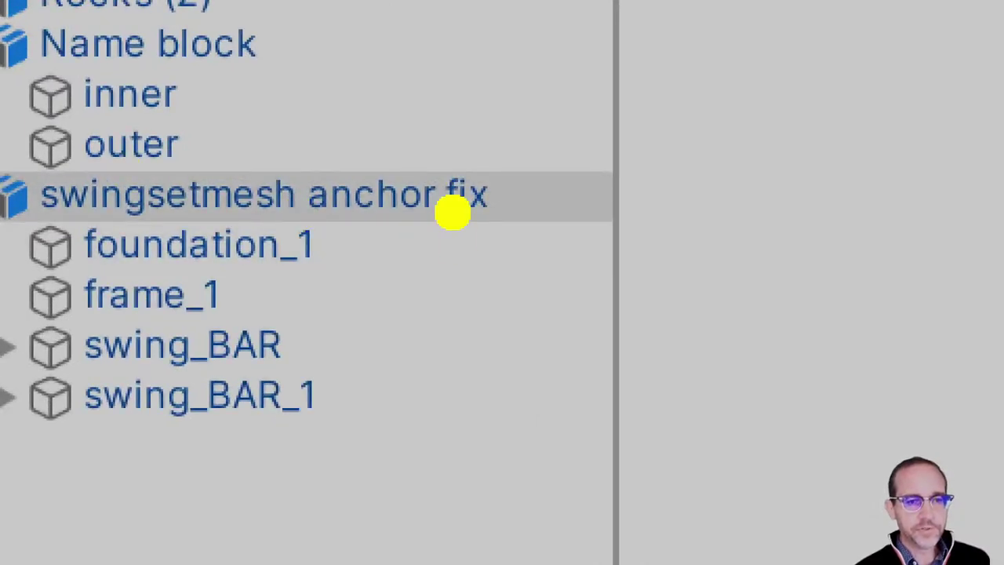
left_click_drag(211, 181, 281, 288, "ctrl+shift")
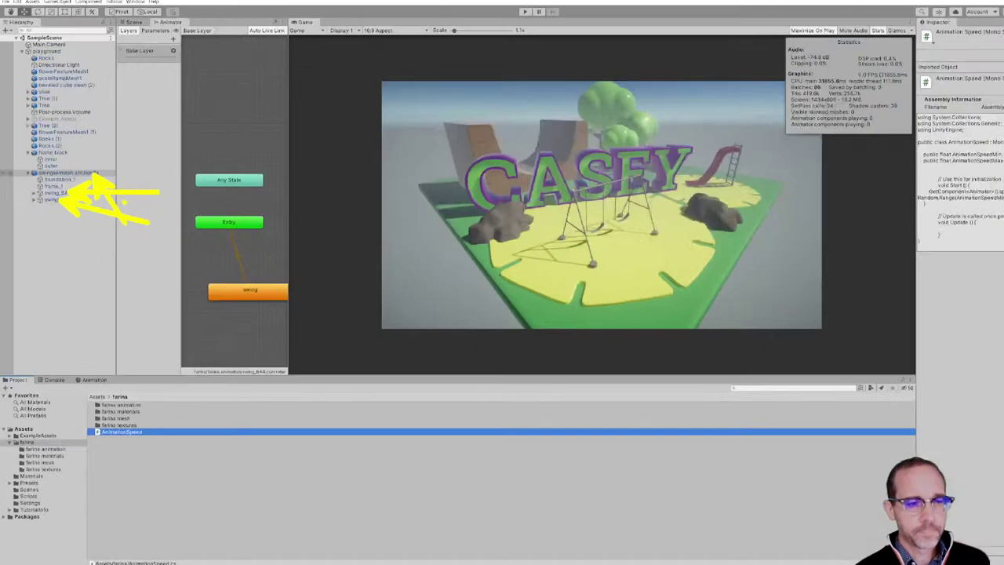
Attach the AnimationSpeed script to swing_BAR, check the swing state's settings in the Animator, and reselect swing_BAR
left_click(435, 364)
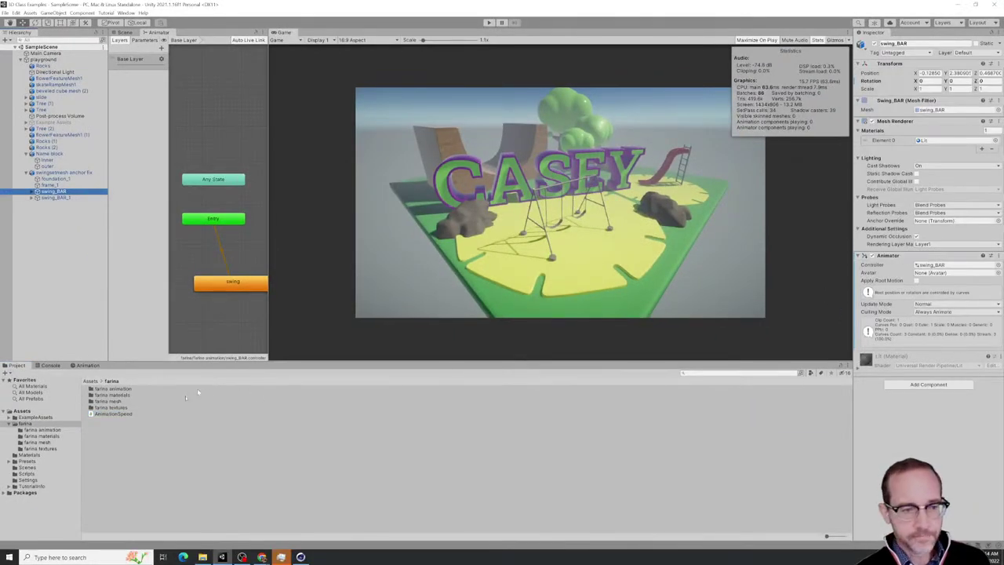
left_click_drag(112, 414, 896, 456)
left_click(235, 286)
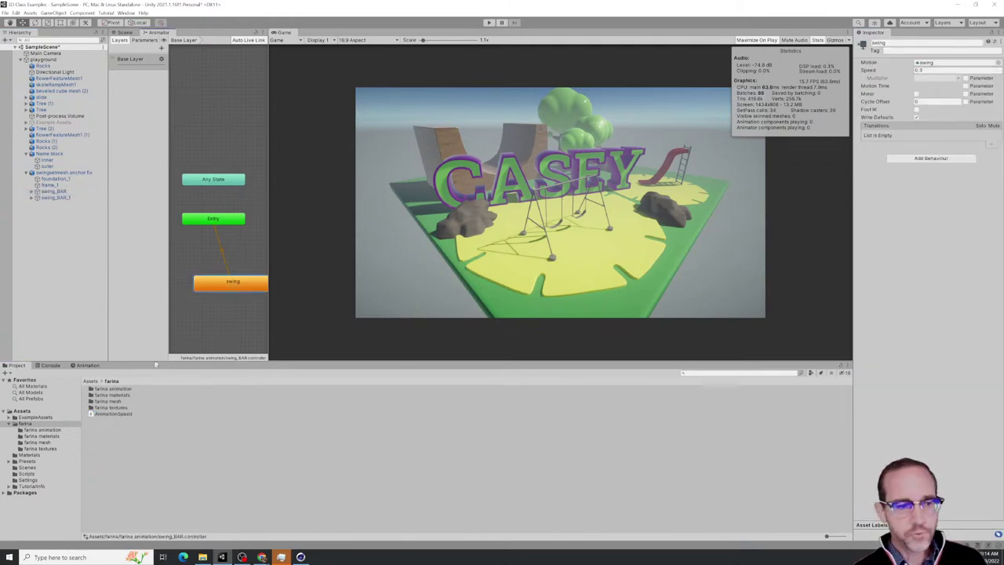
left_click(53, 191)
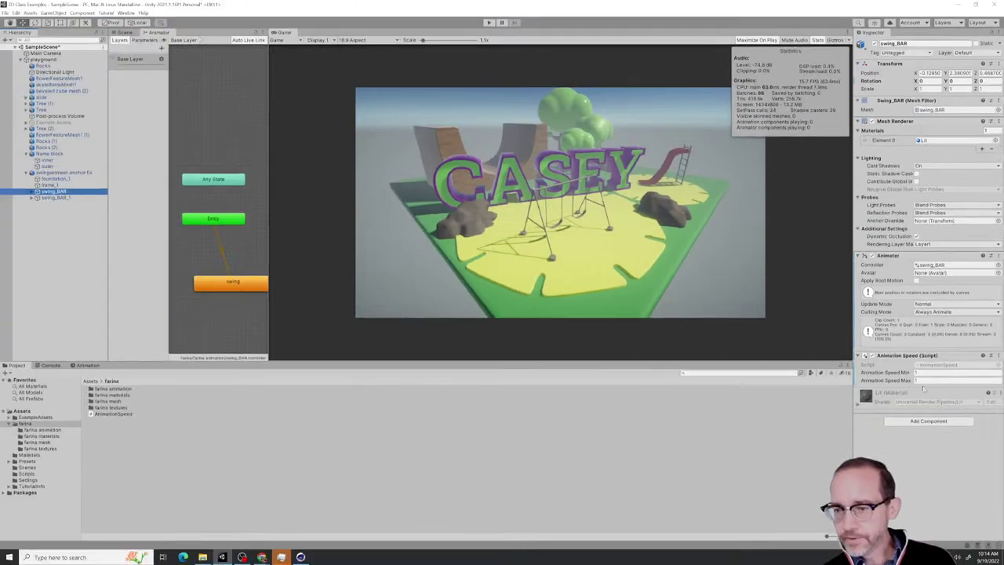
Set swing_BAR's Animation Speed Min to 0.2 and Animation Speed Max to 0.4
left_click(851, 382)
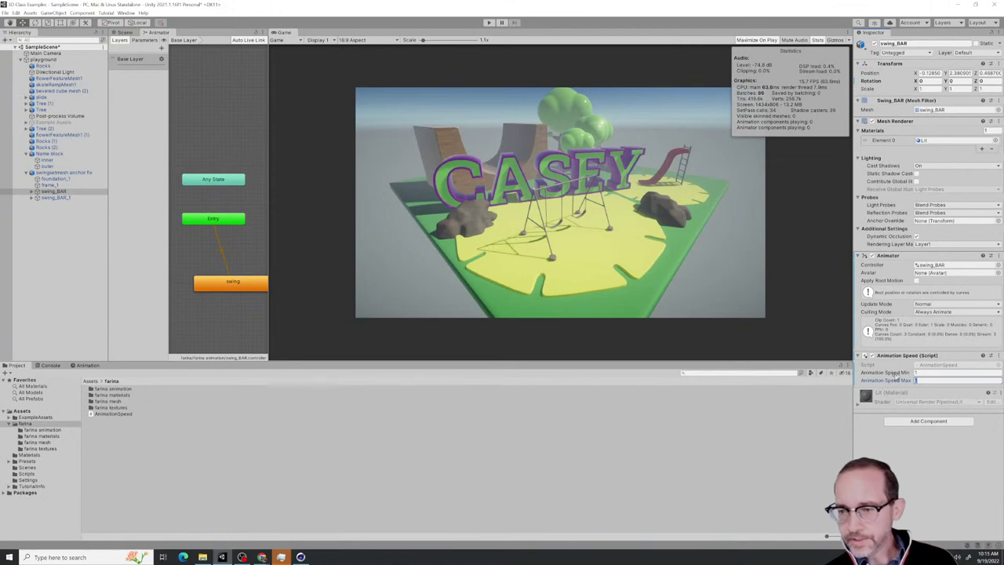
left_click(893, 374)
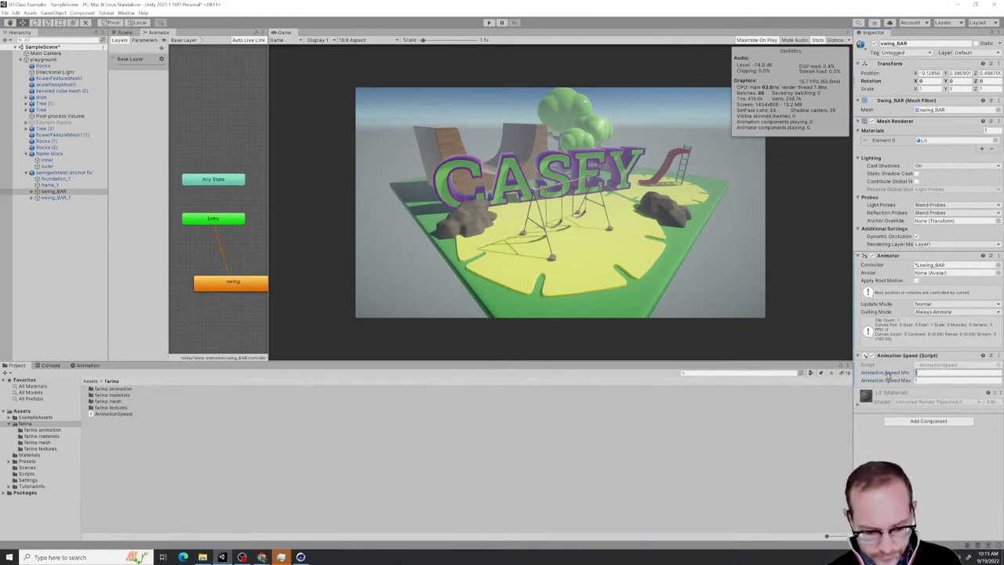
type("0.2")
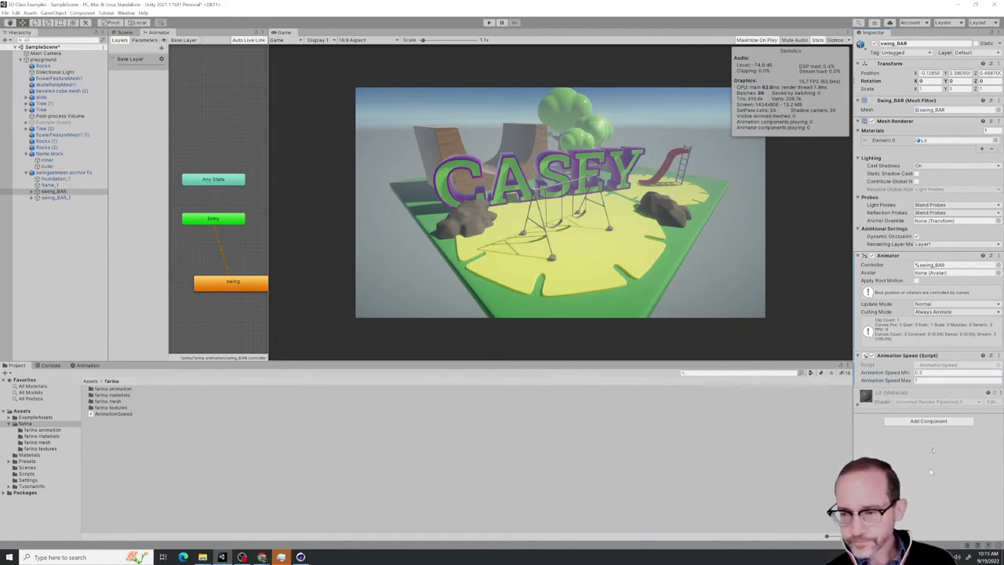
key("Tab")
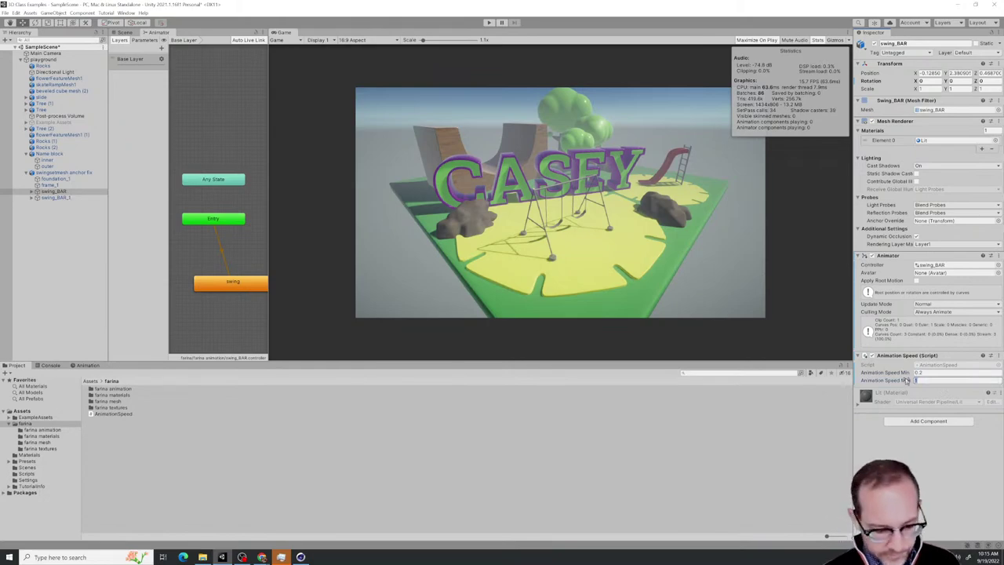
type("4")
left_click(950, 481)
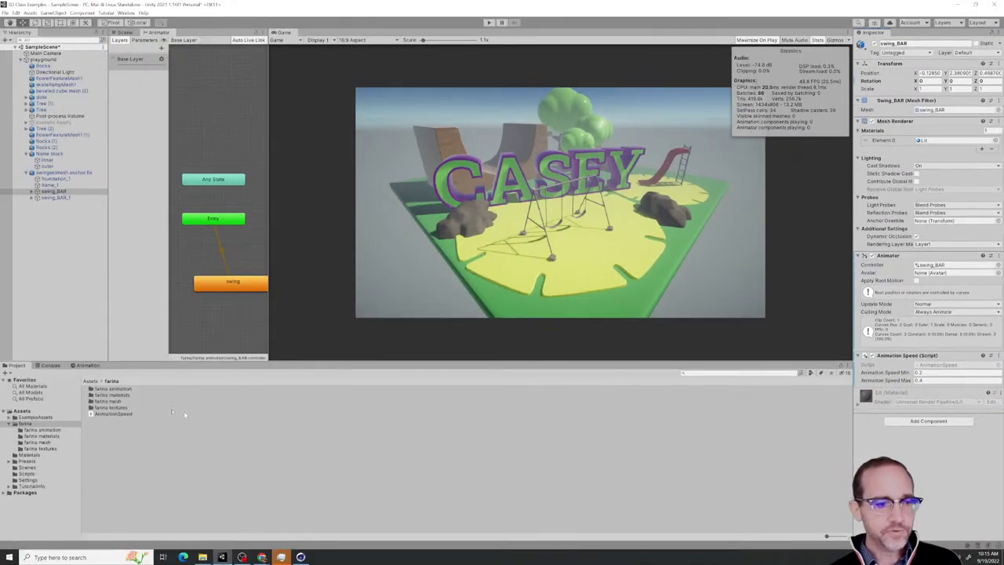
Attach the AnimationSpeed script to swing_BAR_1 and set its Animation Speed Min to 0.2 and Max to 0.4
left_click(56, 197)
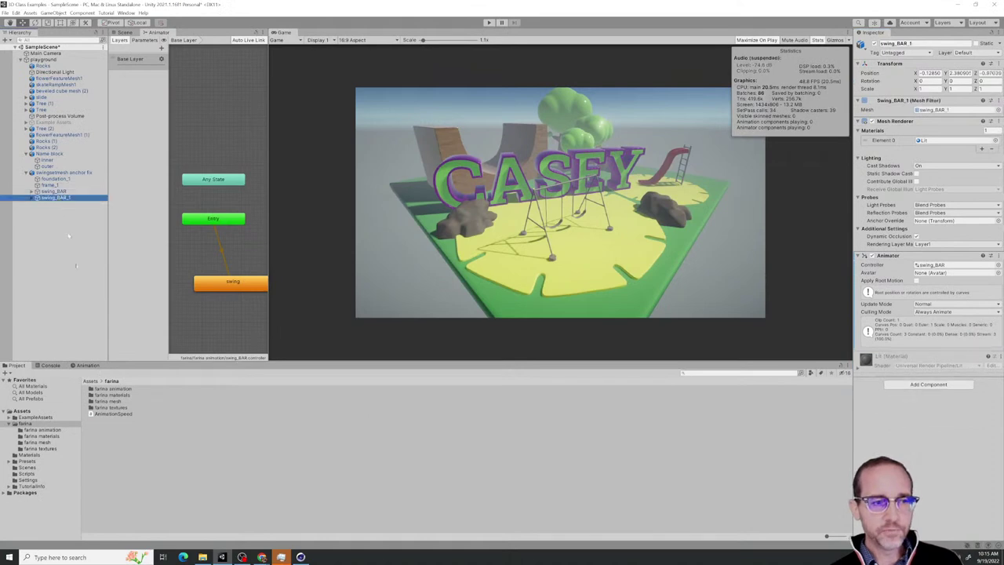
left_click_drag(974, 461, 939, 447)
left_click(924, 372)
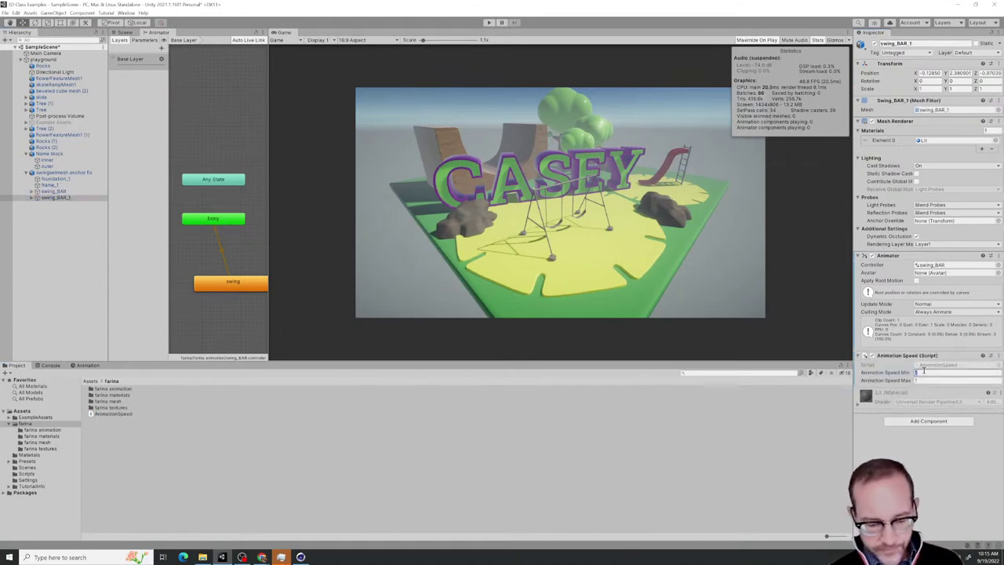
type("0.2")
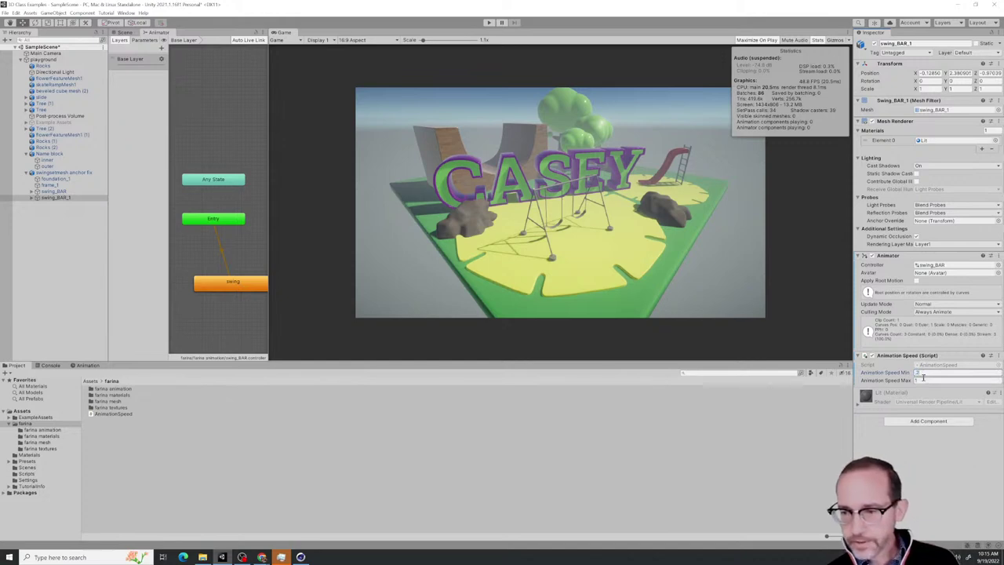
left_click(917, 379)
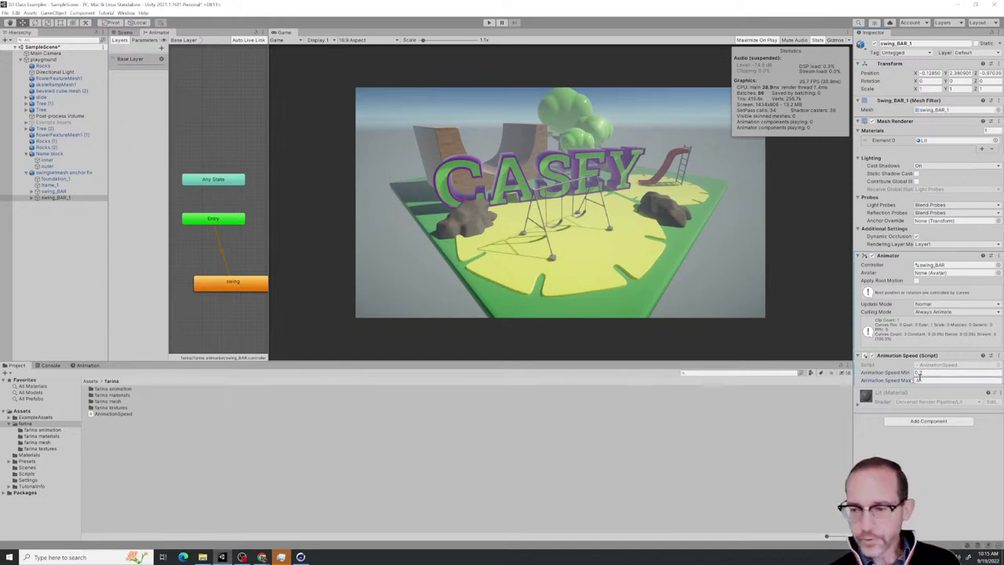
Set swing_BAR_1's Animation Speed Max to 0.4 and play the scene to check the varied swing motion
type("0.4")
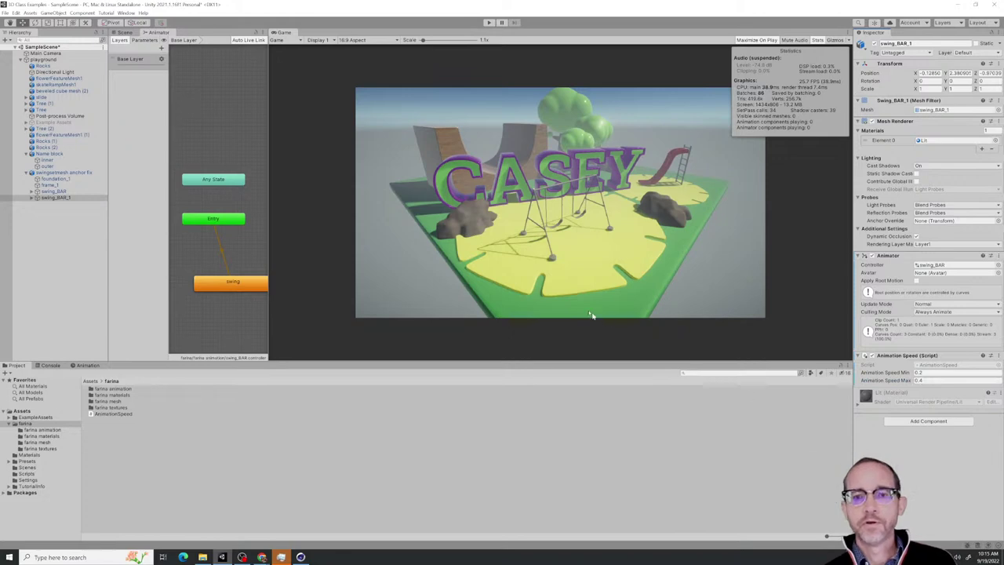
left_click(488, 22)
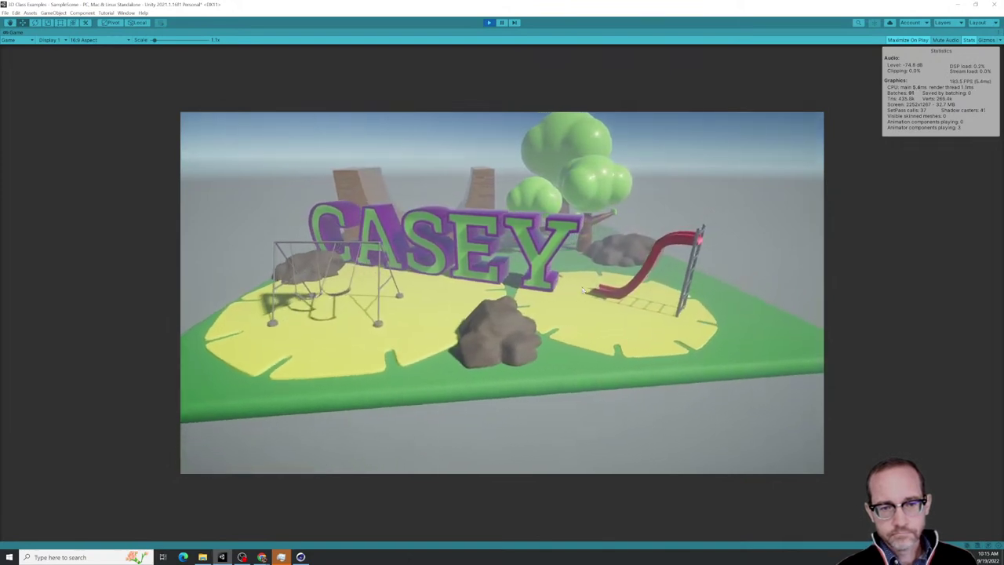
left_click(489, 22)
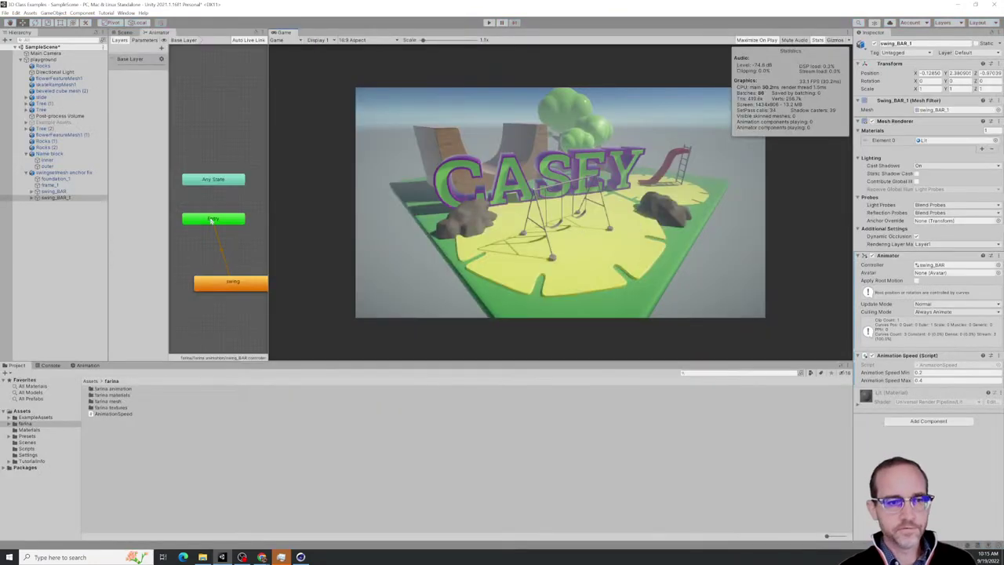
left_click(229, 284)
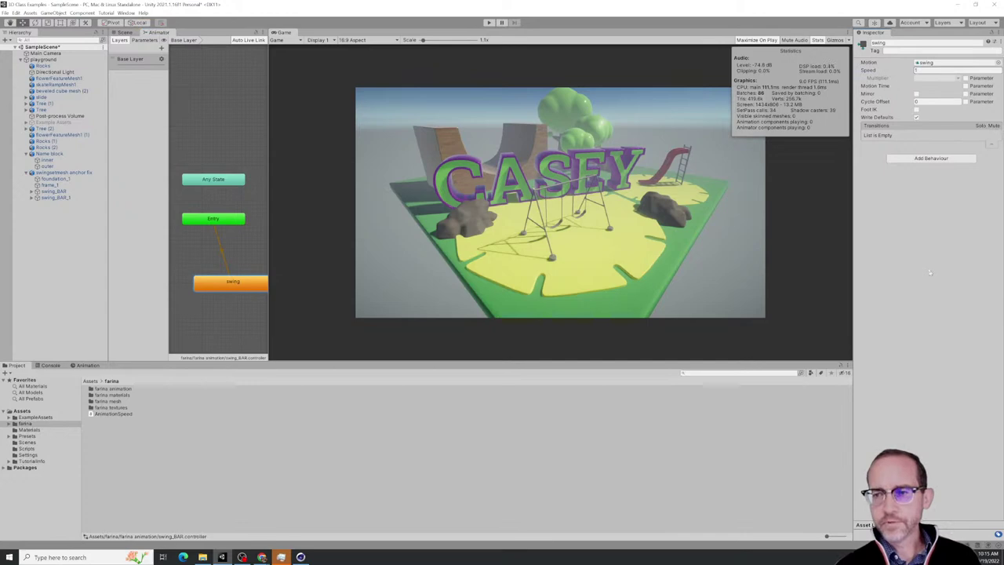
left_click(488, 23)
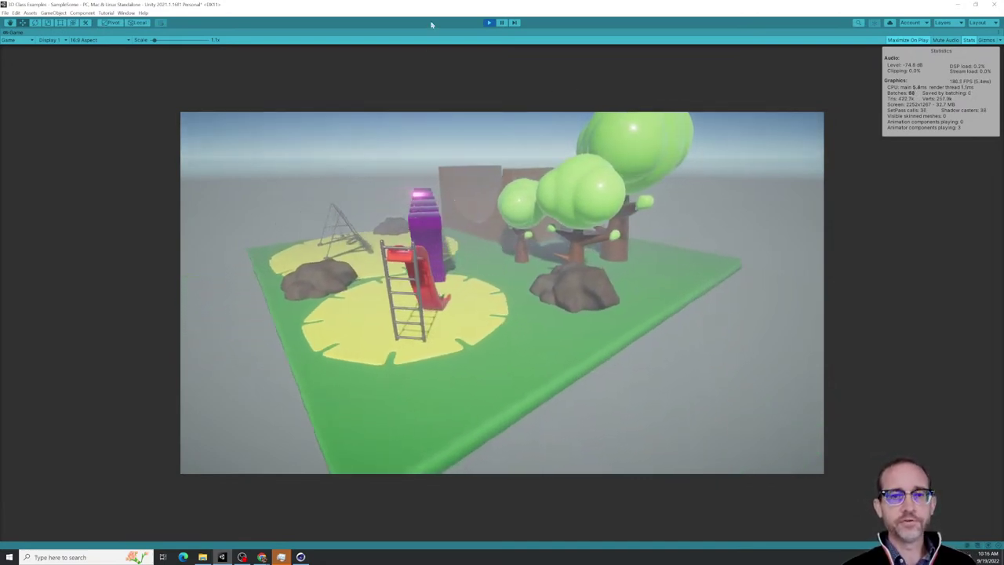
left_click(489, 22)
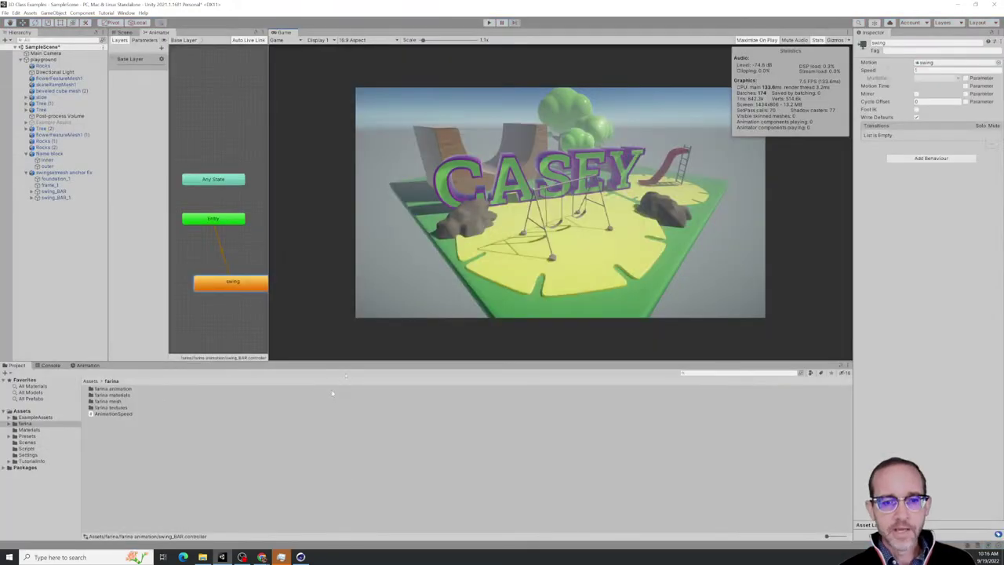
Create a prefab of the swingsetmesh anchor fix object in the farina assets folder
left_click(112, 413)
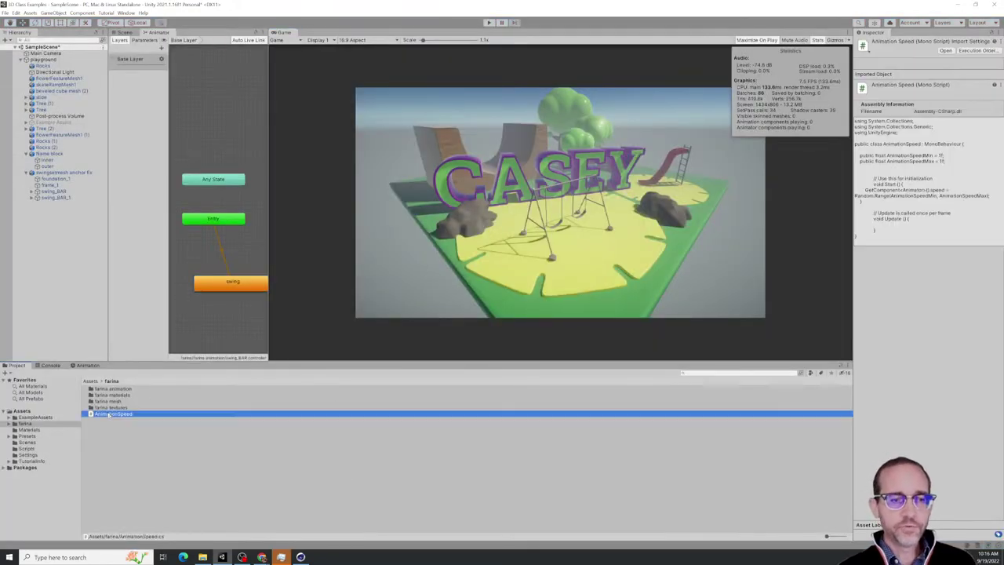
left_click(48, 172)
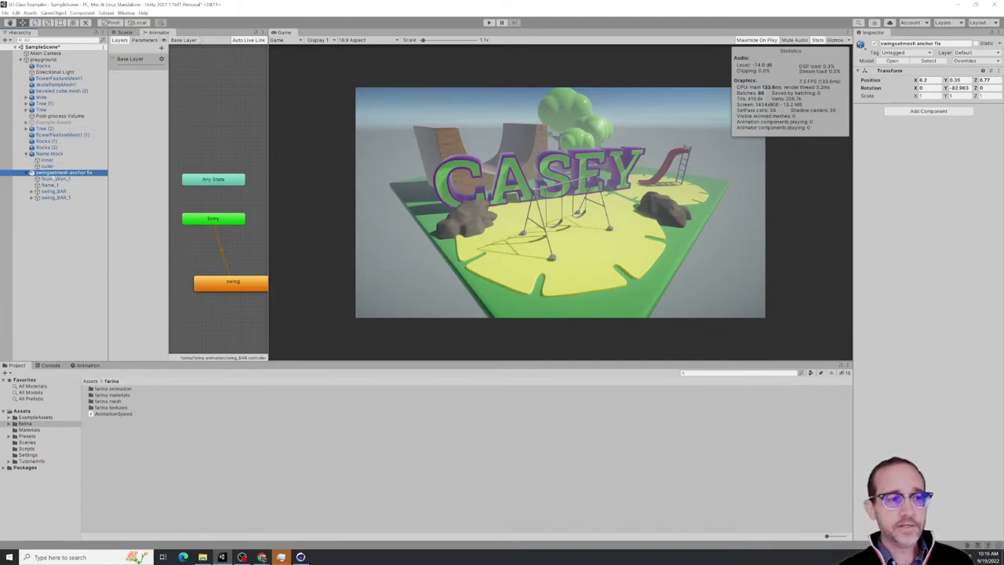
left_click(24, 437)
left_click(25, 442)
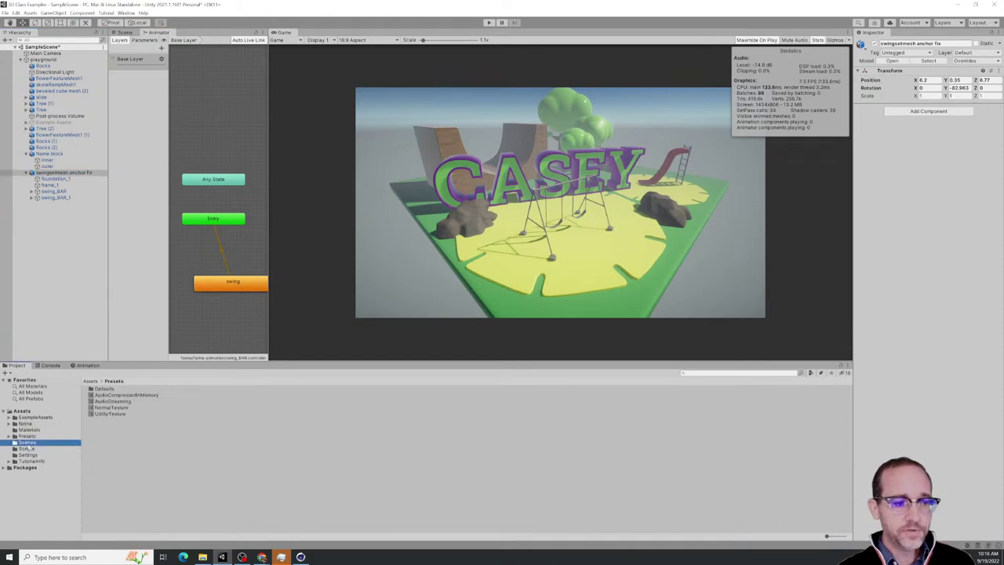
left_click(26, 430)
left_click(25, 424)
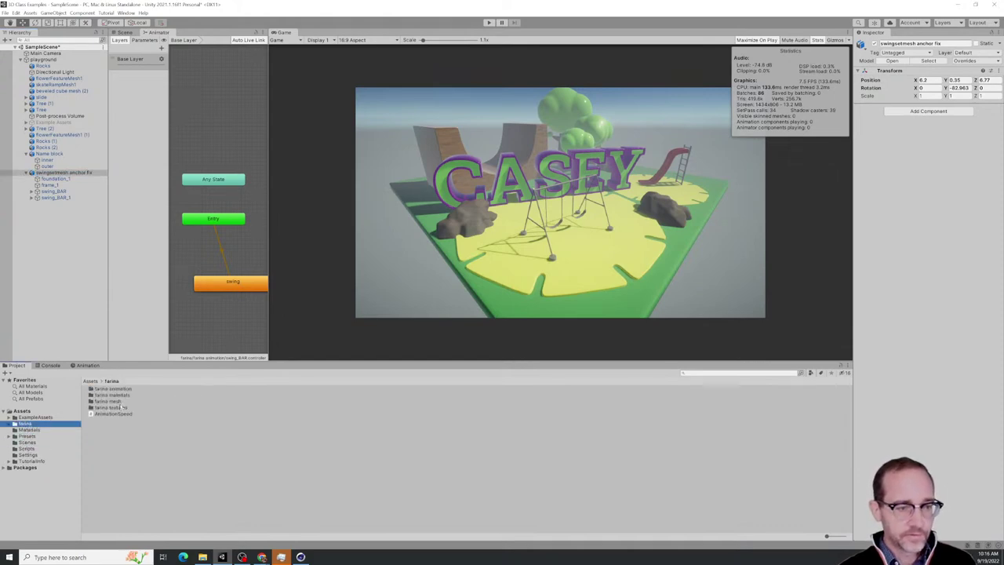
left_click(110, 437)
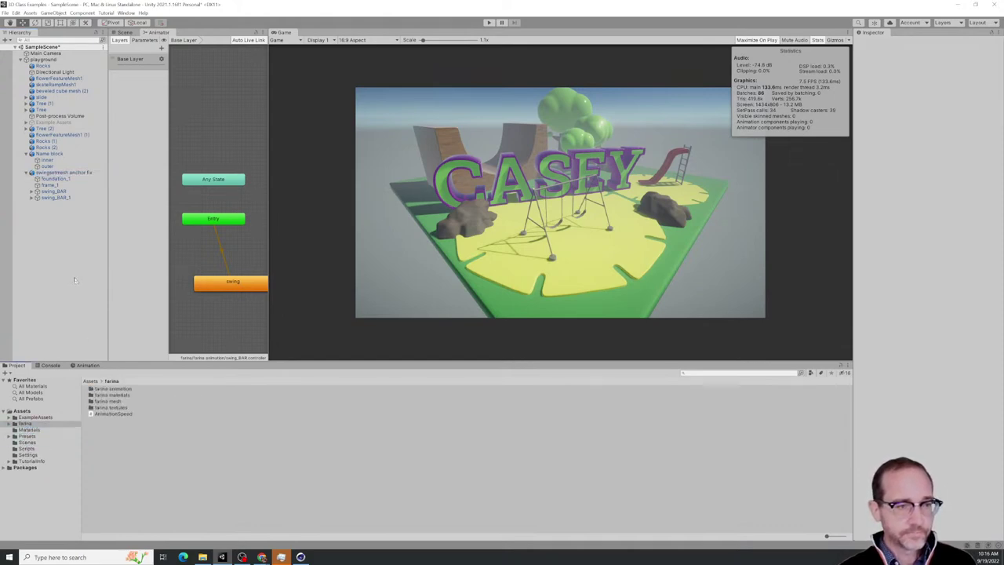
left_click(63, 173)
left_click_drag(63, 174, 182, 440)
left_click(488, 290)
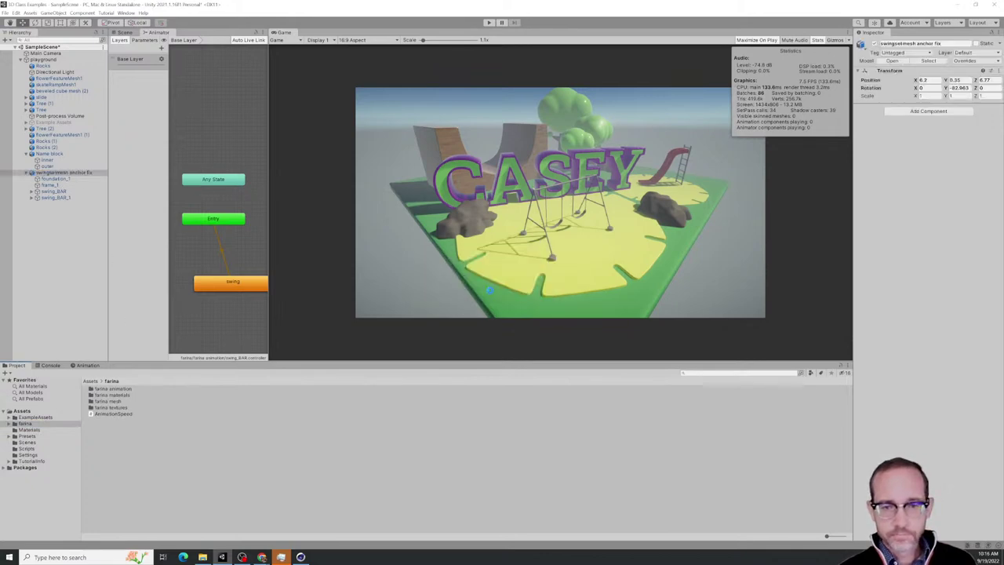
left_click(114, 428)
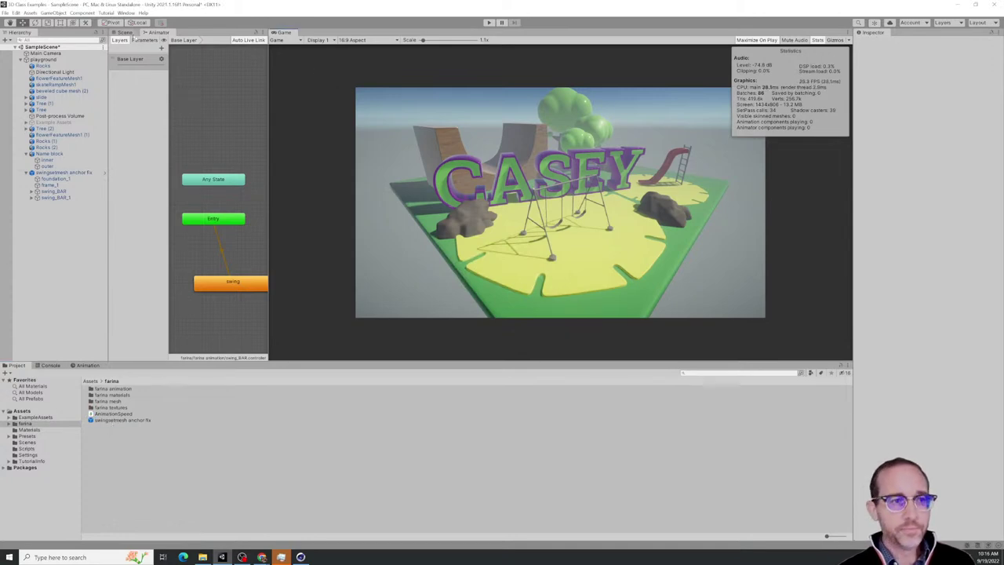
Place three extra copies of the swingsetmesh anchor fix prefab near the playground's front corner
left_click(122, 33)
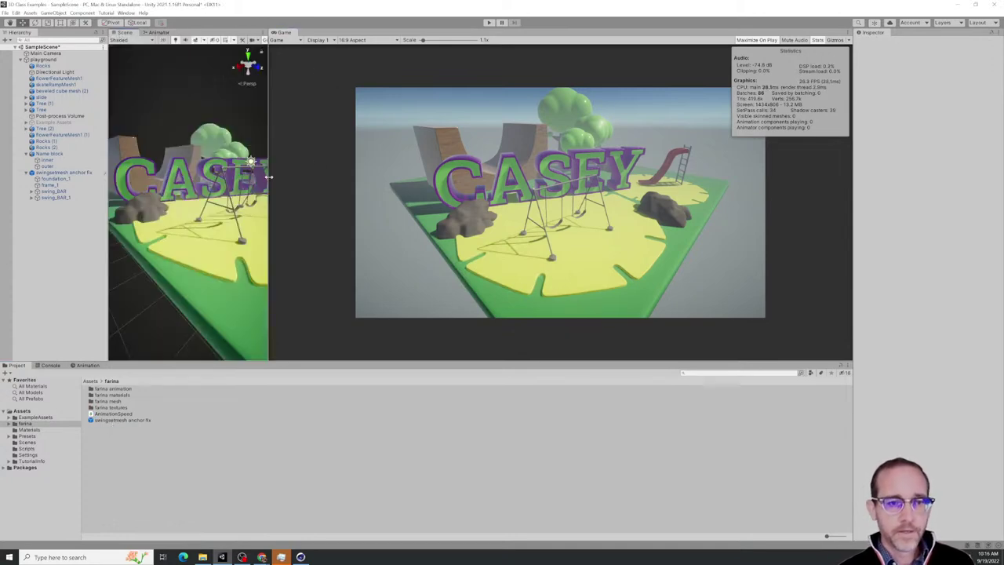
left_click_drag(268, 178, 626, 178)
scroll(477, 101, "down", 5)
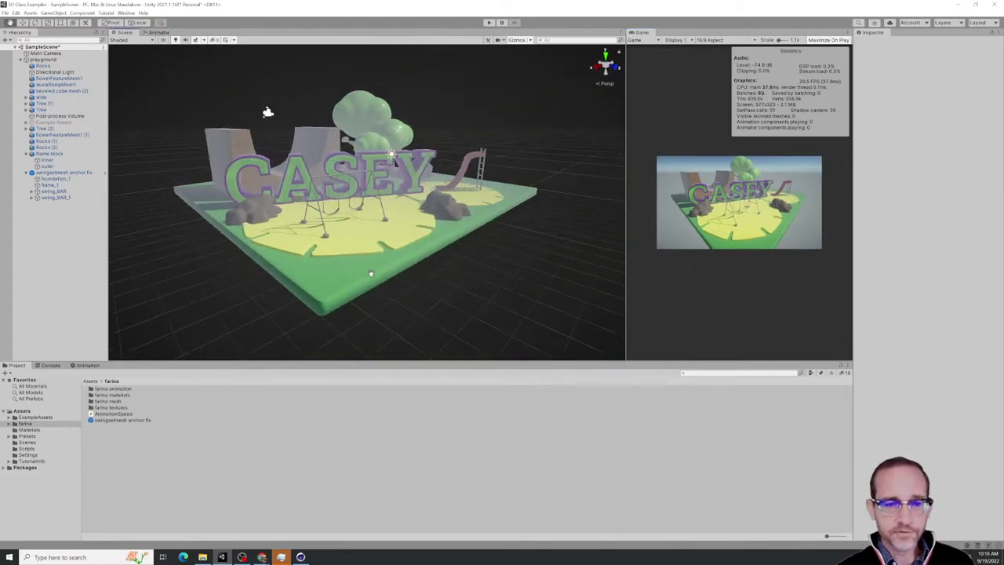
left_click_drag(106, 420, 350, 268)
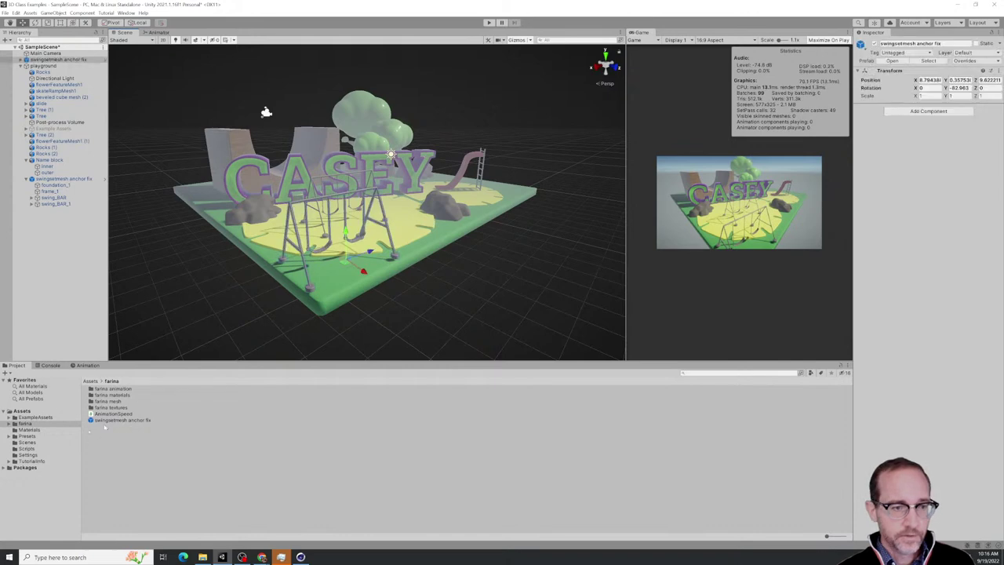
left_click_drag(112, 421, 416, 267)
left_click_drag(112, 422, 350, 255)
left_click_drag(521, 267, 505, 245, "alt")
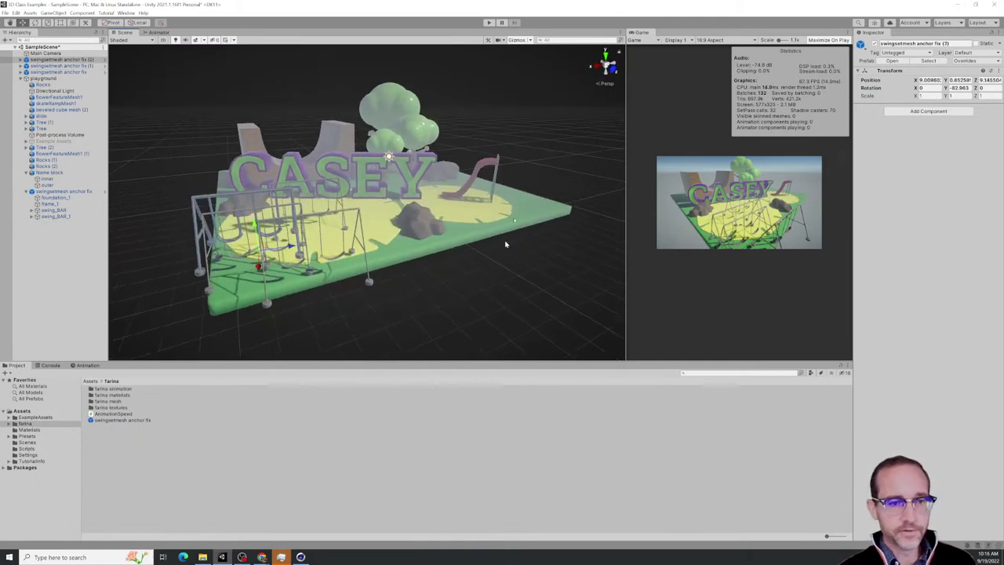
Play the scene to check the copied swing sets' motion, and delete the three extra copies
left_click(488, 22)
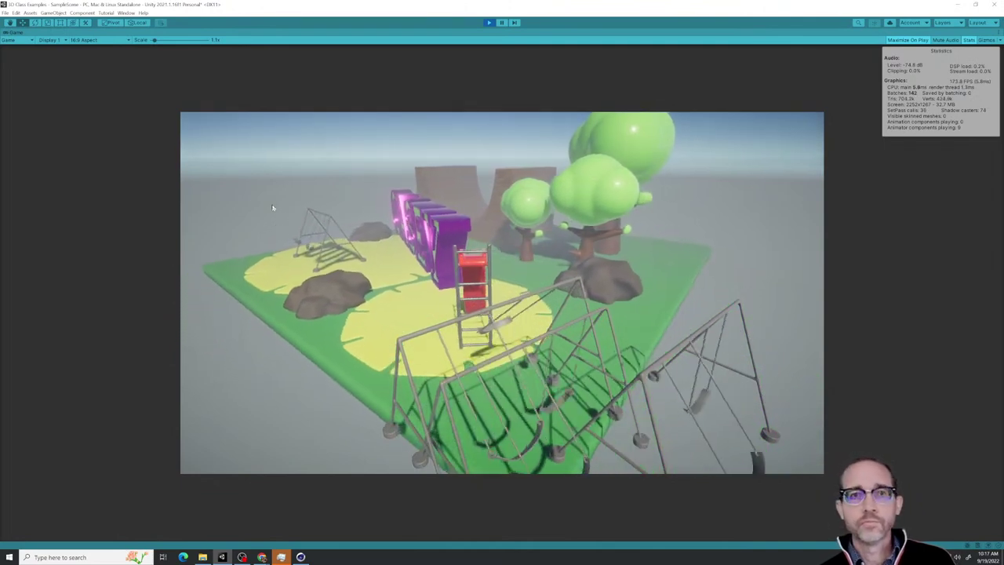
left_click(488, 22)
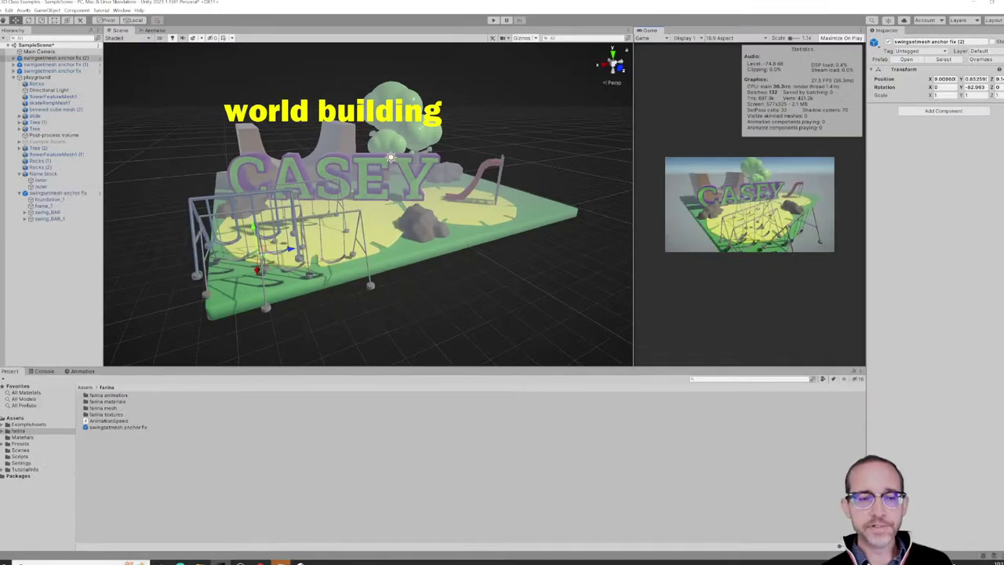
left_click(82, 71, "shift")
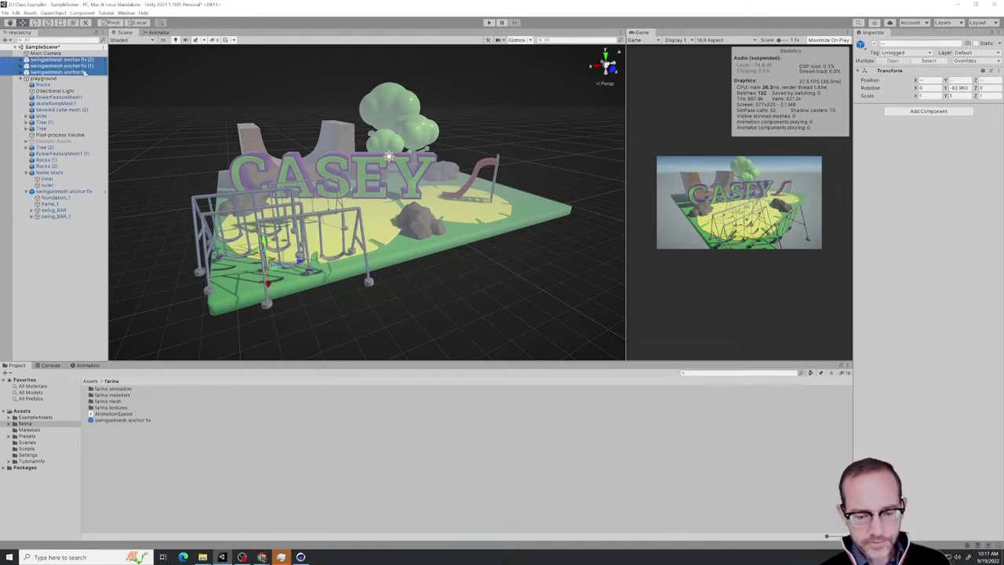
key("Delete")
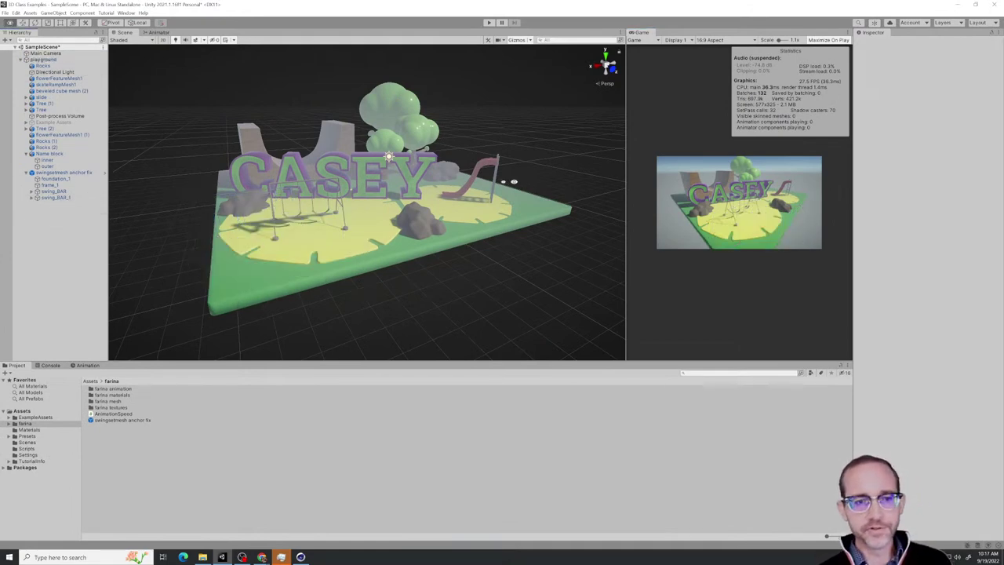
left_click(110, 419)
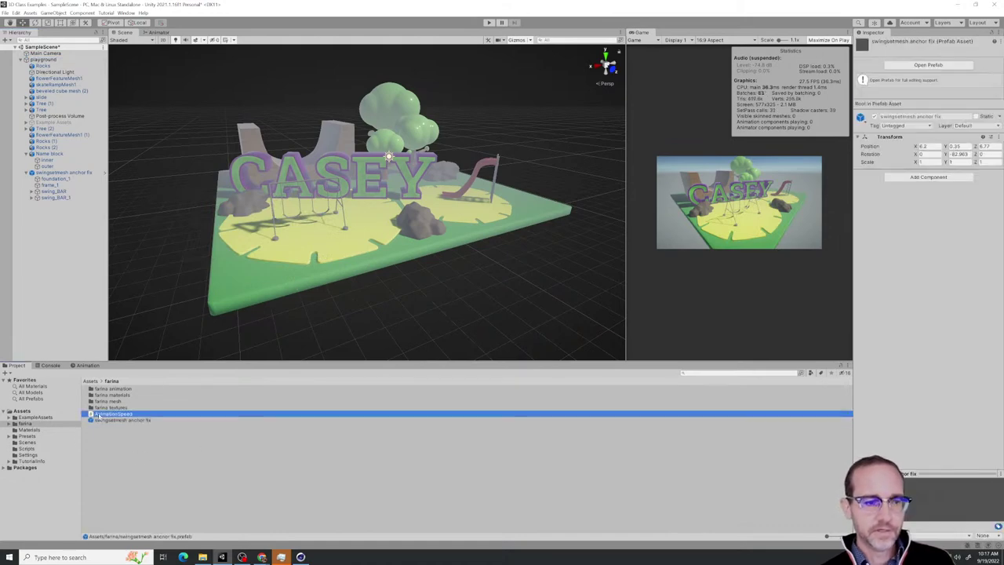
left_click(110, 413)
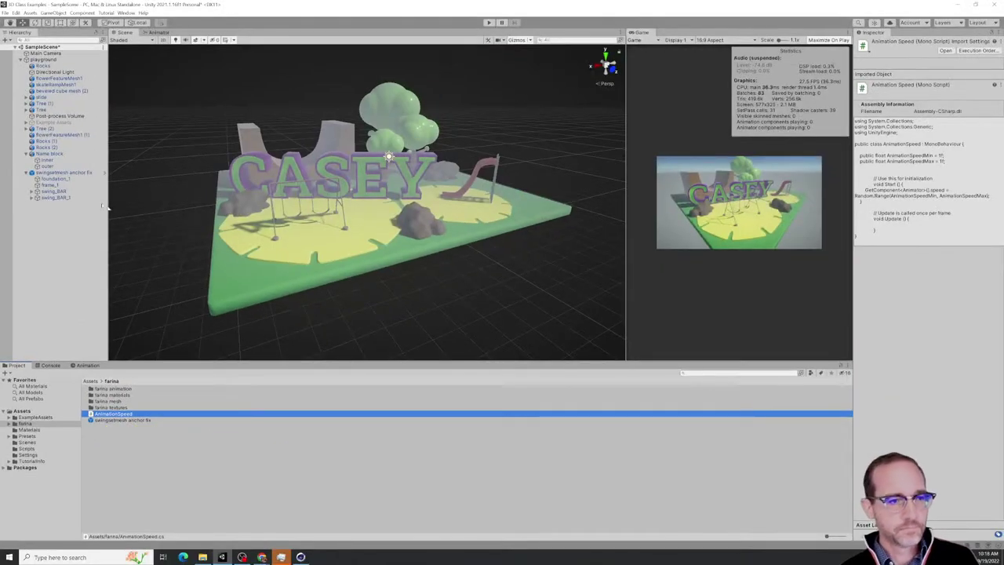
Apply the shiny green material to the swing set's frame and the shinyPurple material to its feet
scroll(275, 221, "up", 3)
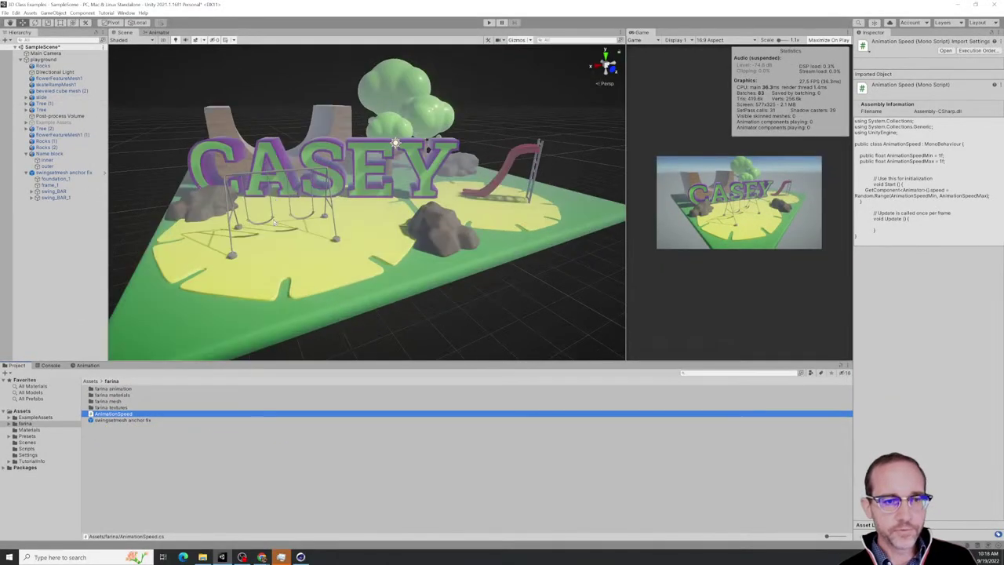
scroll(274, 222, "up", 2)
middle_click_drag(280, 253, 402, 272)
left_click(124, 395)
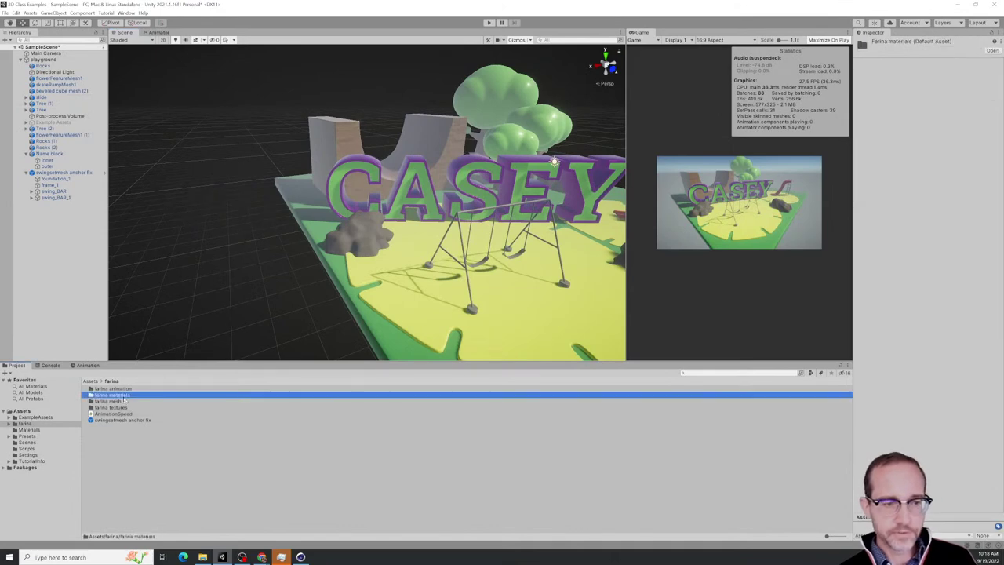
double_click(124, 395)
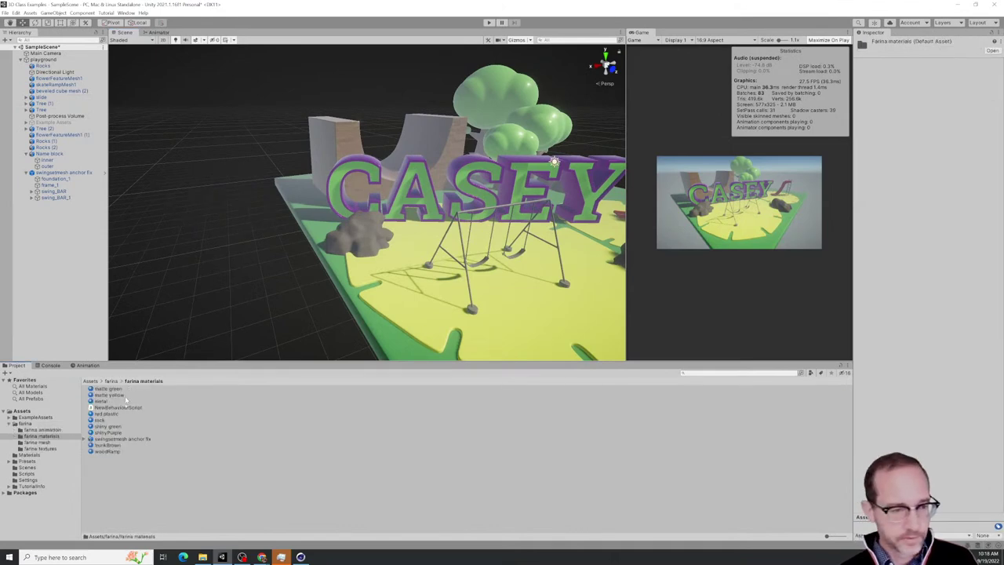
left_click(109, 425)
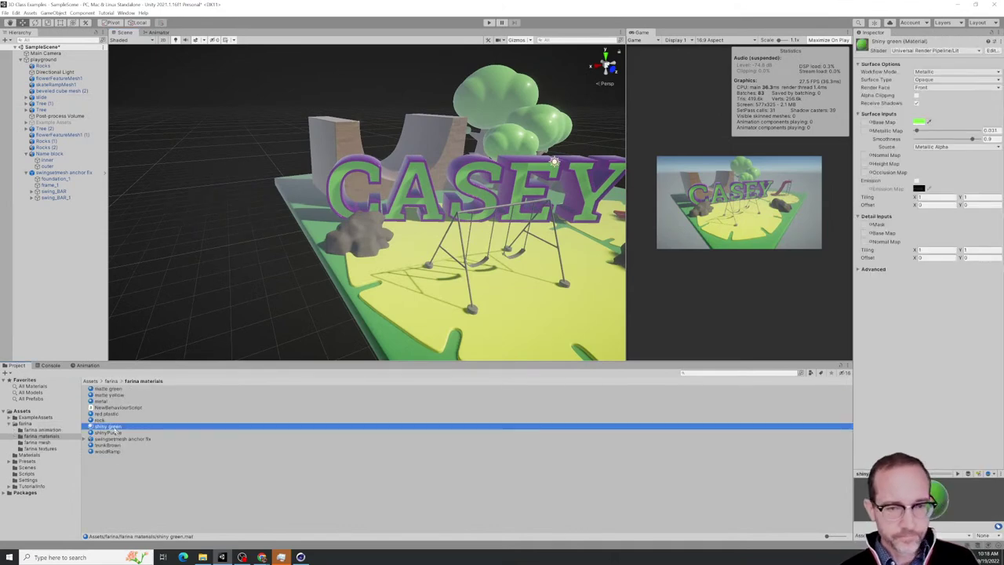
left_click_drag(116, 430, 465, 256)
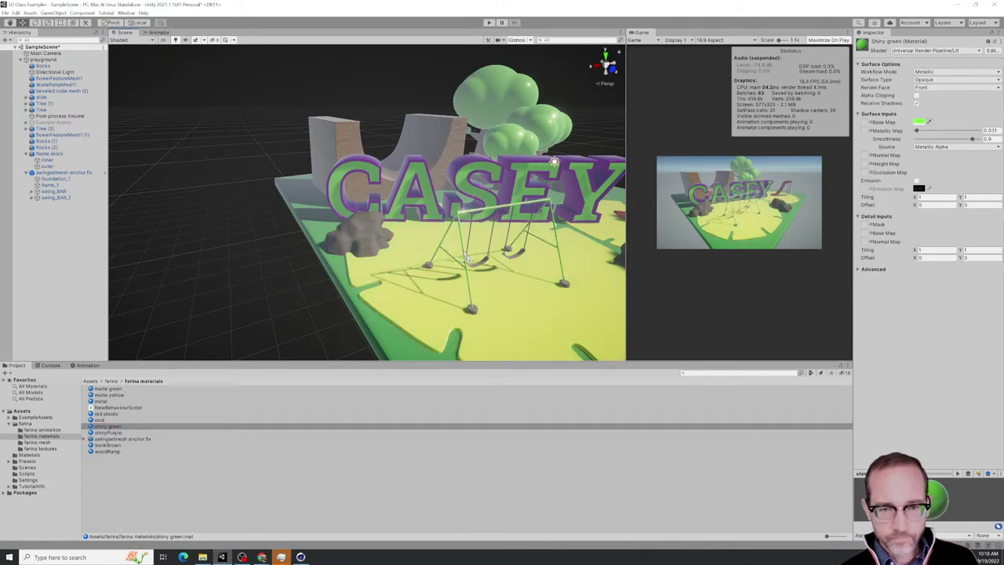
left_click_drag(106, 432, 498, 365)
scroll(487, 313, "up", 5)
left_click_drag(488, 308, 412, 282, "alt")
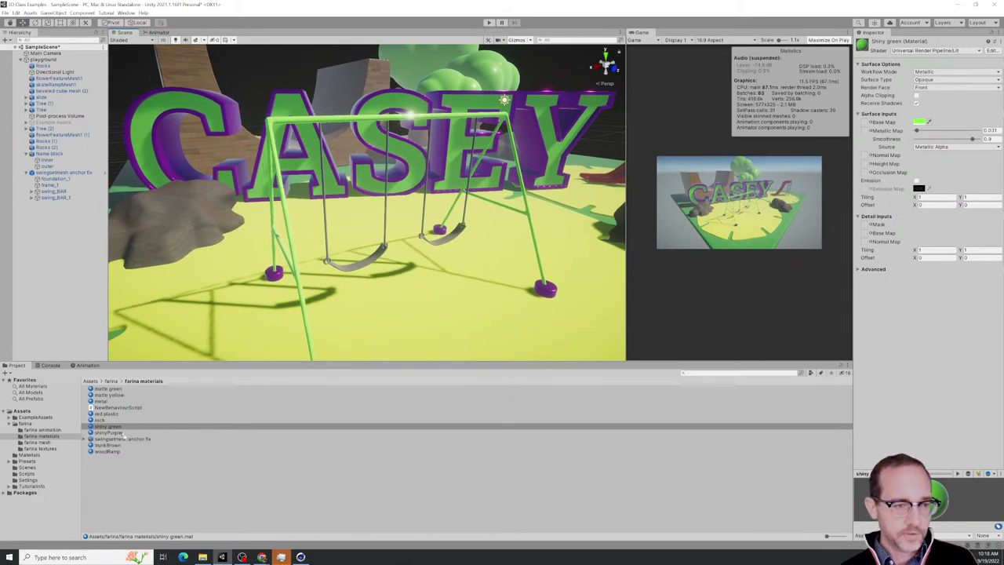
Apply the matte green material to both swing seats
left_click(110, 395)
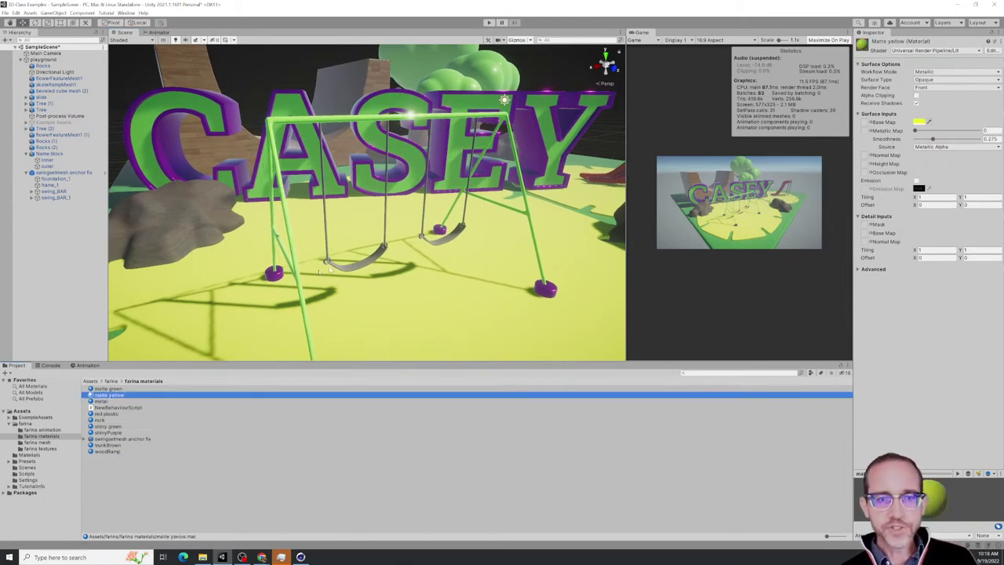
left_click_drag(397, 207, 383, 236, "alt")
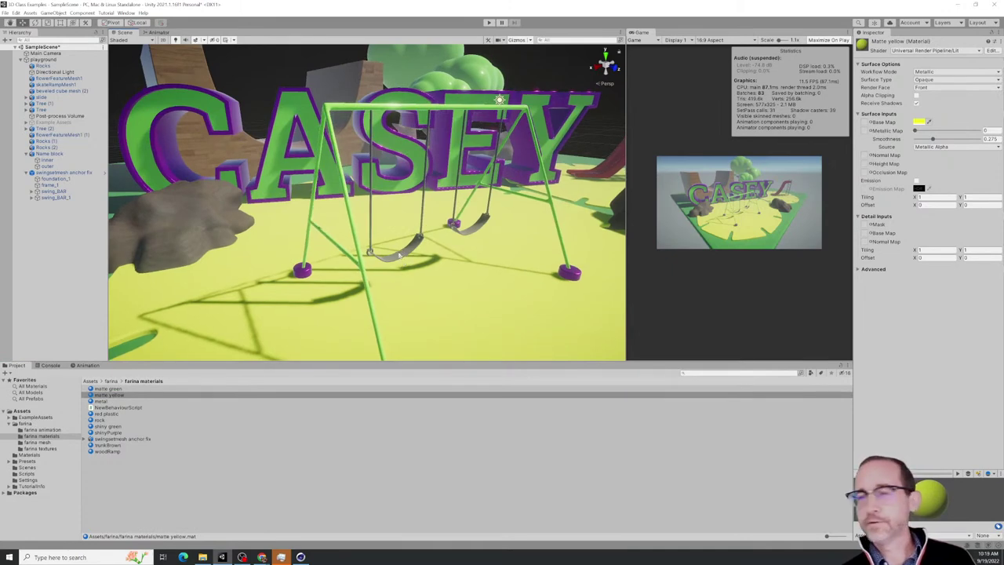
left_click_drag(398, 255, 409, 257, "alt")
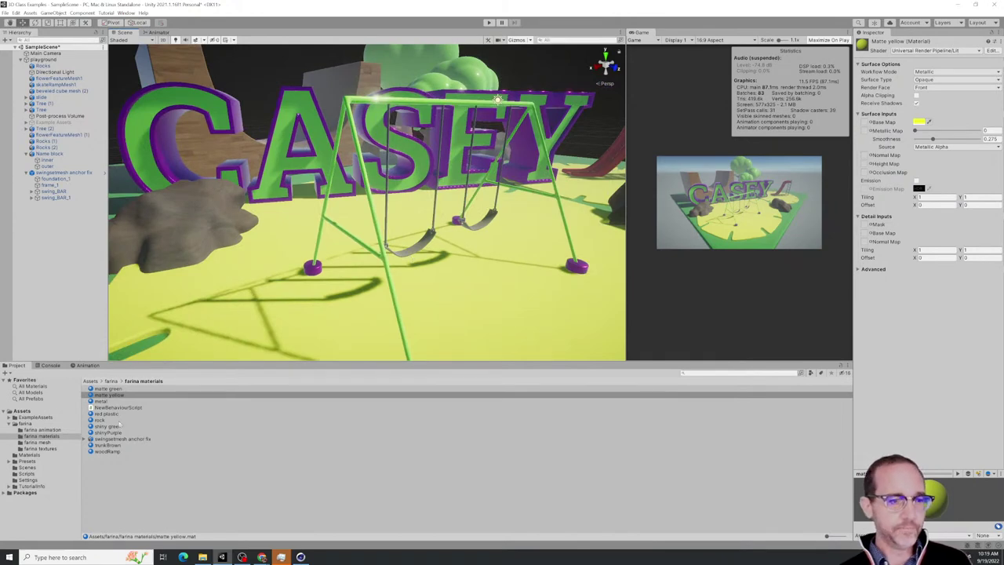
left_click(108, 388)
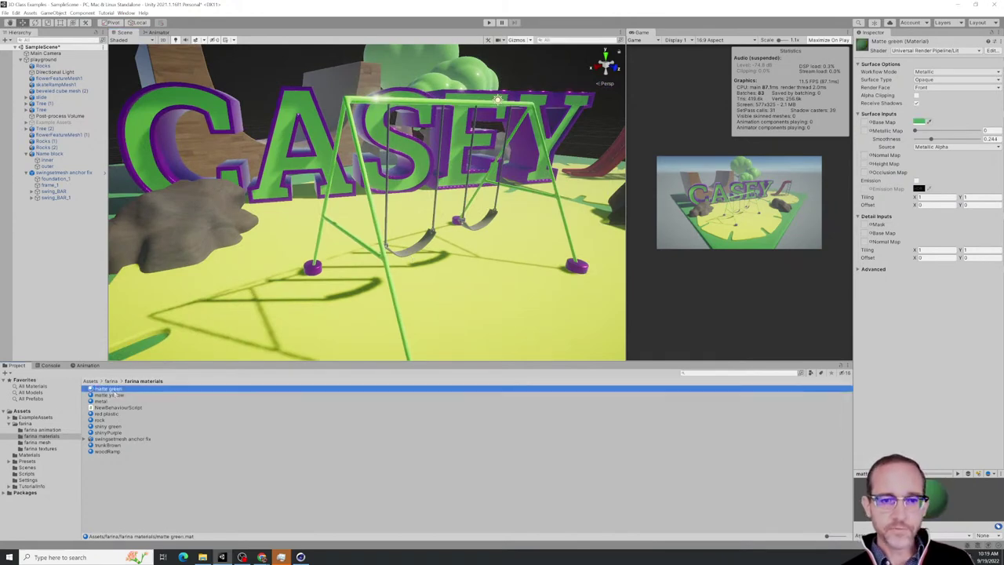
left_click_drag(111, 393, 407, 260)
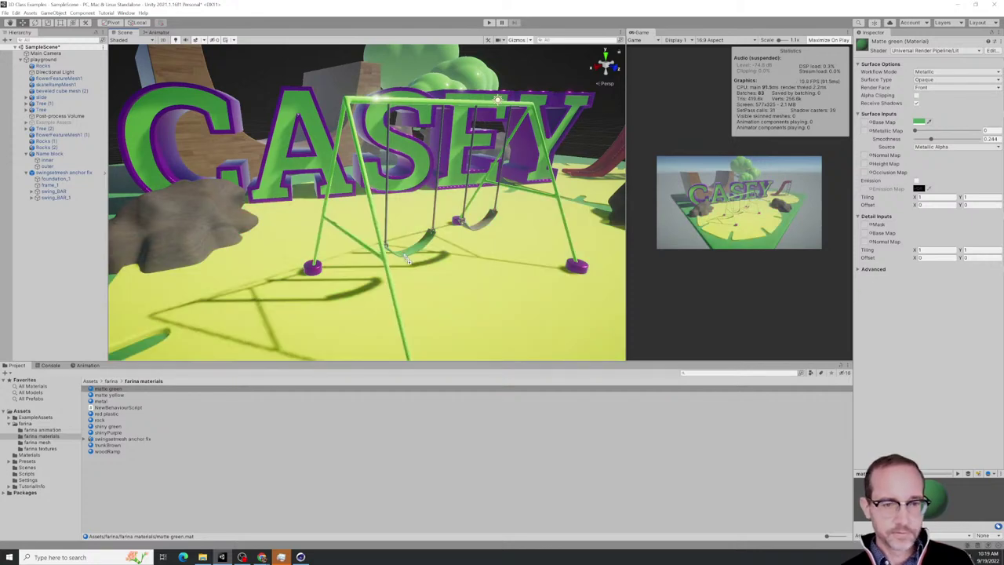
left_click_drag(124, 394, 475, 233)
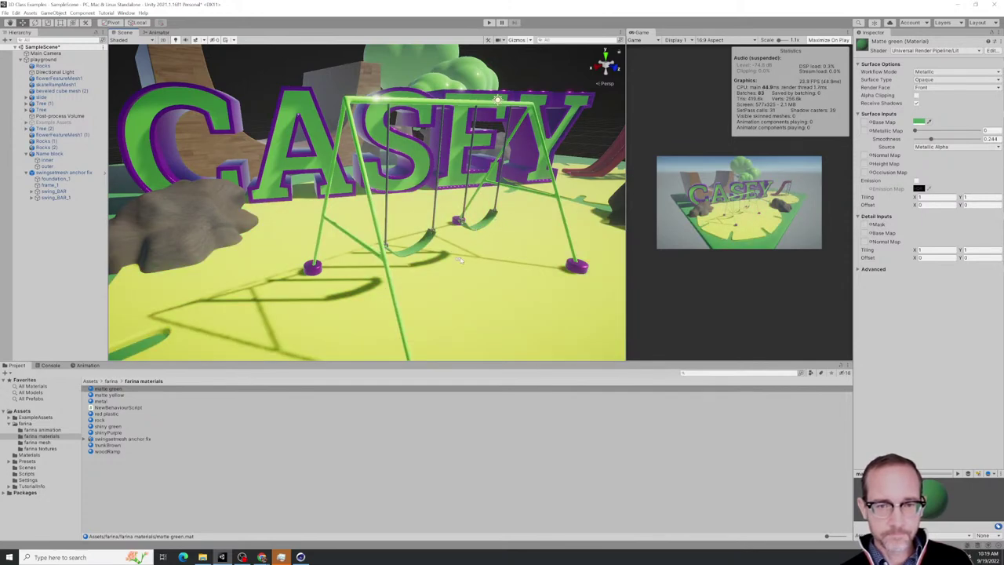
Apply the metal material to the hanging parts of both swings on the swing set
left_click_drag(460, 260, 446, 257, "alt")
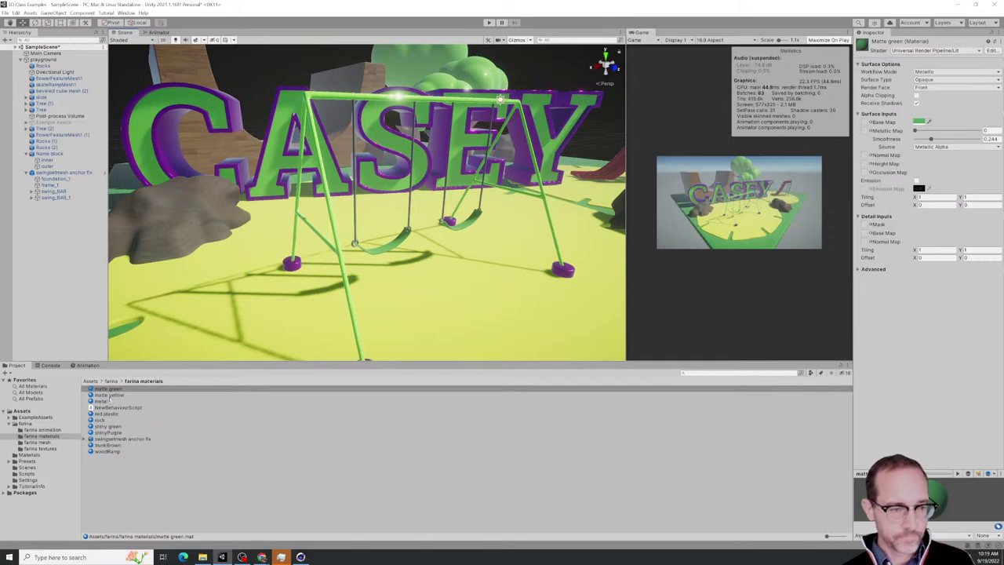
left_click_drag(106, 399, 355, 168)
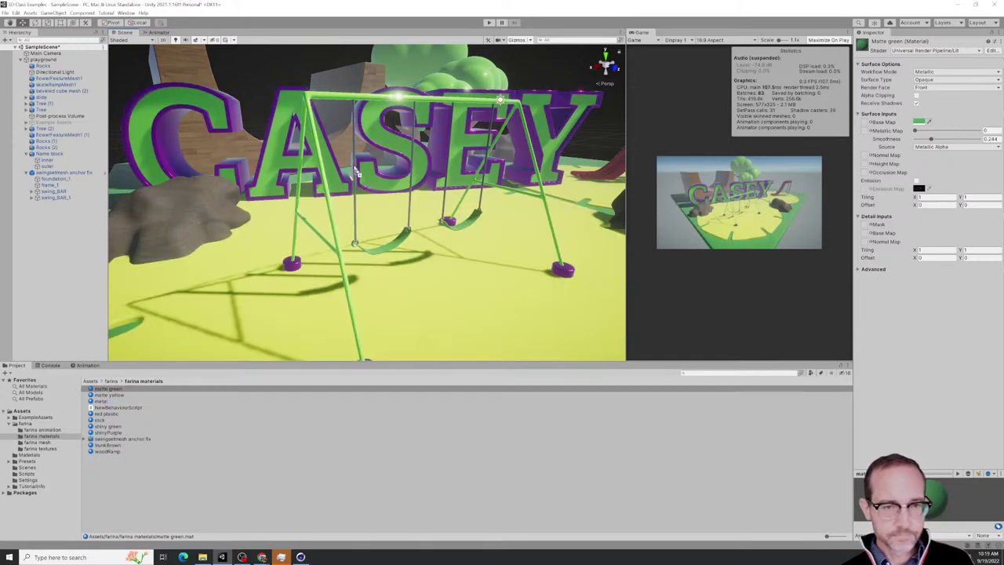
left_click_drag(334, 274, 364, 252, "alt")
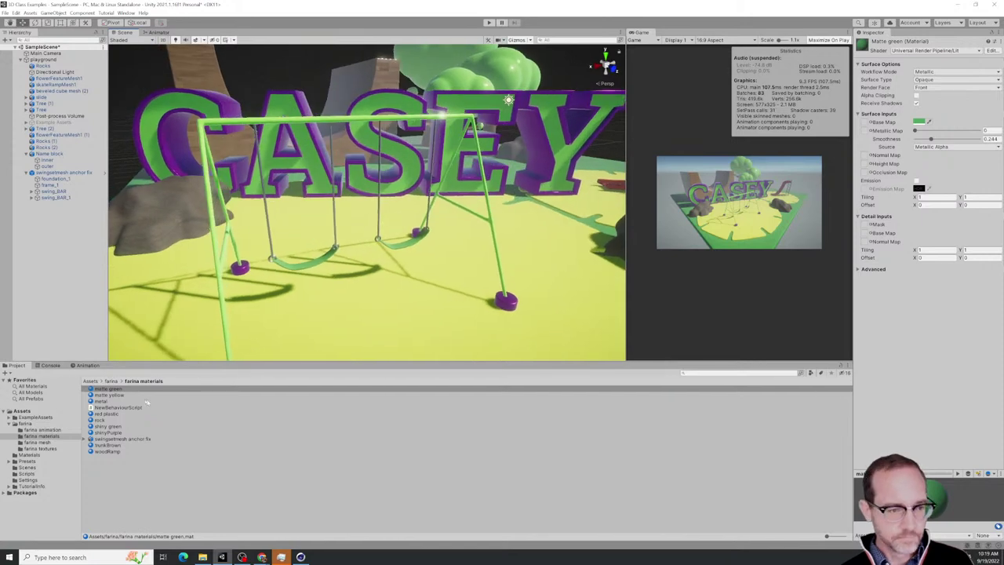
left_click_drag(114, 402, 416, 258)
scroll(400, 259, "up", 4)
scroll(400, 258, "down", 6)
Move the swing set to about X 6.17, Z 6.52 and rotate it to about -51 degrees around Y
left_click(61, 171)
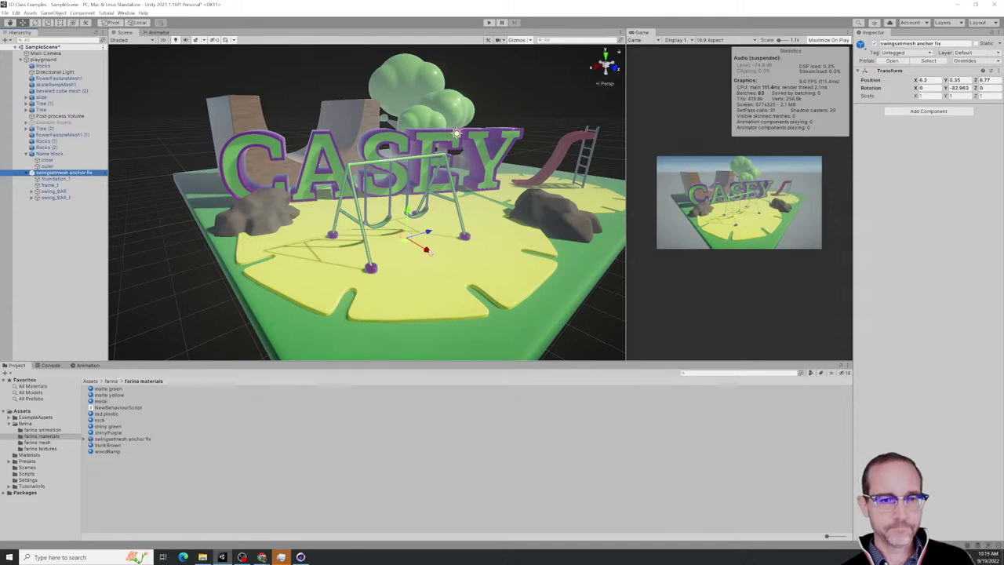
left_click_drag(431, 251, 425, 250)
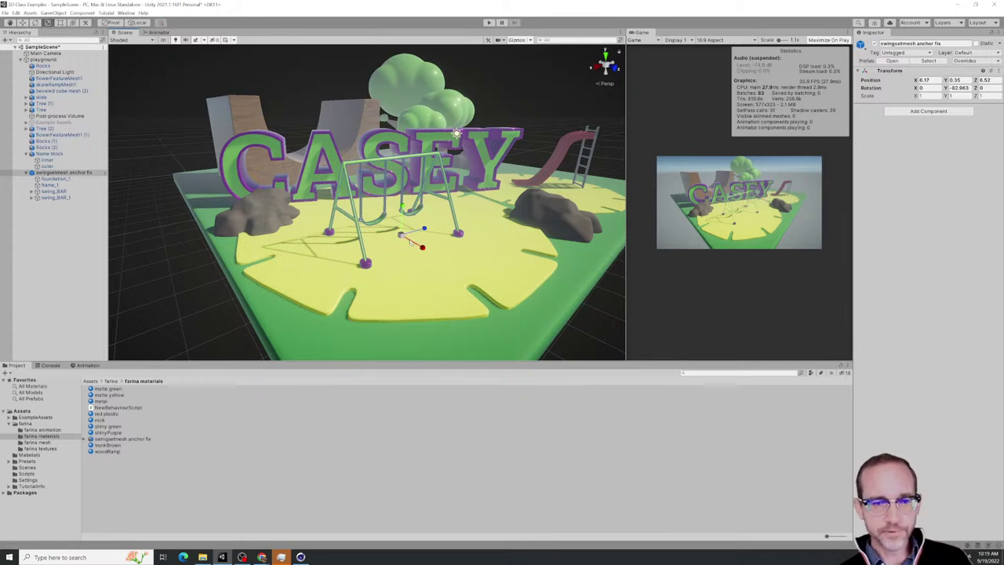
key("e")
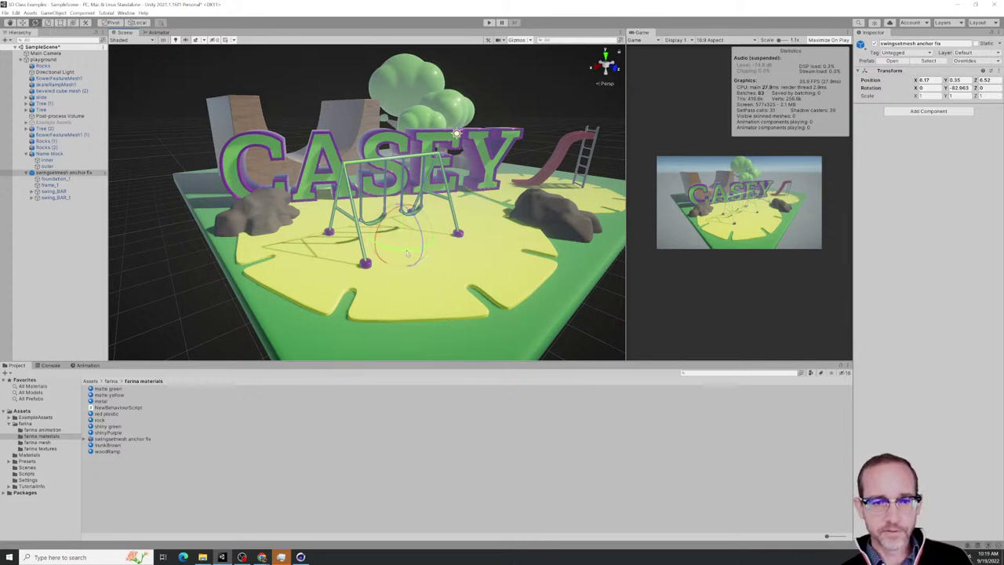
mouse_move(407, 253)
left_mouse_down()
mouse_move(395, 234)
mouse_move(406, 272)
left_mouse_up()
scroll(390, 226, "up", 3)
scroll(392, 227, "up", 2)
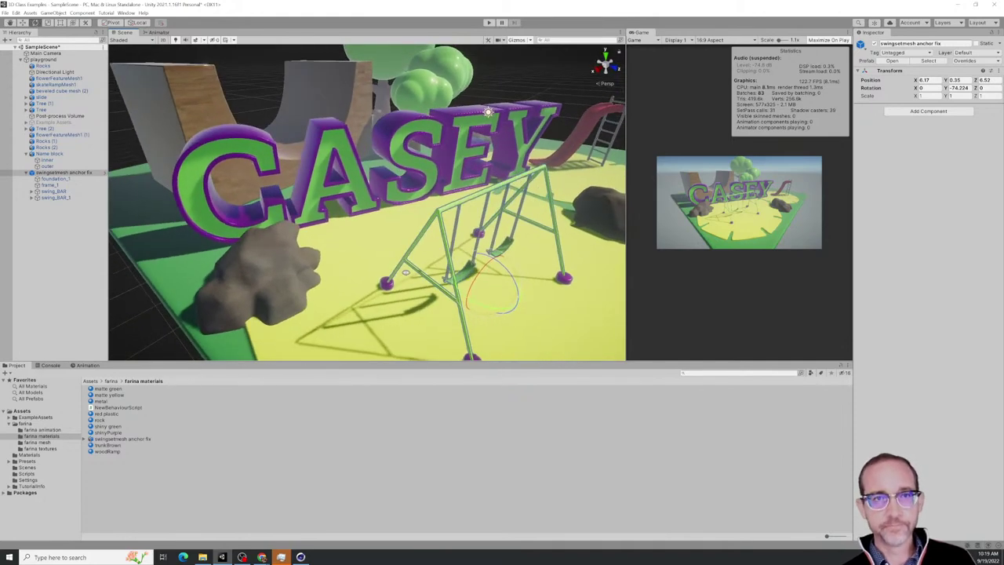
left_click_drag(488, 309, 378, 287)
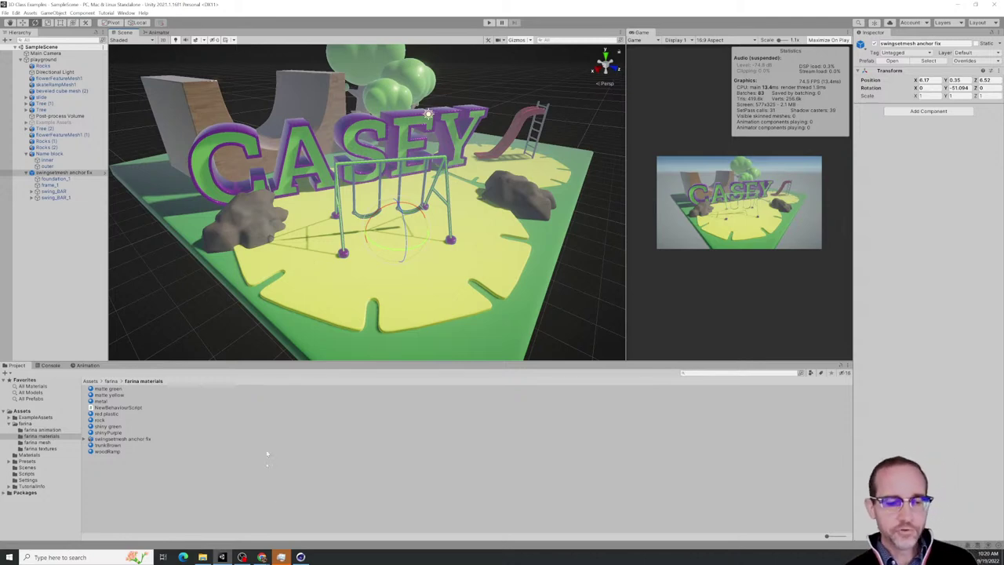
Switch to Cinema 4D, start a new project and add a capsule
left_click(301, 557)
key("ctrl+n")
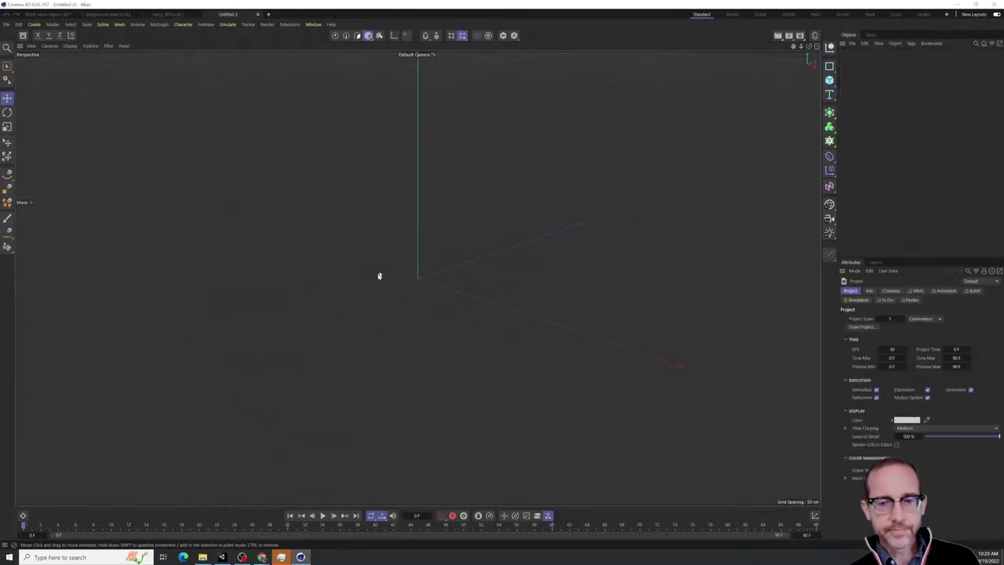
left_click(831, 81)
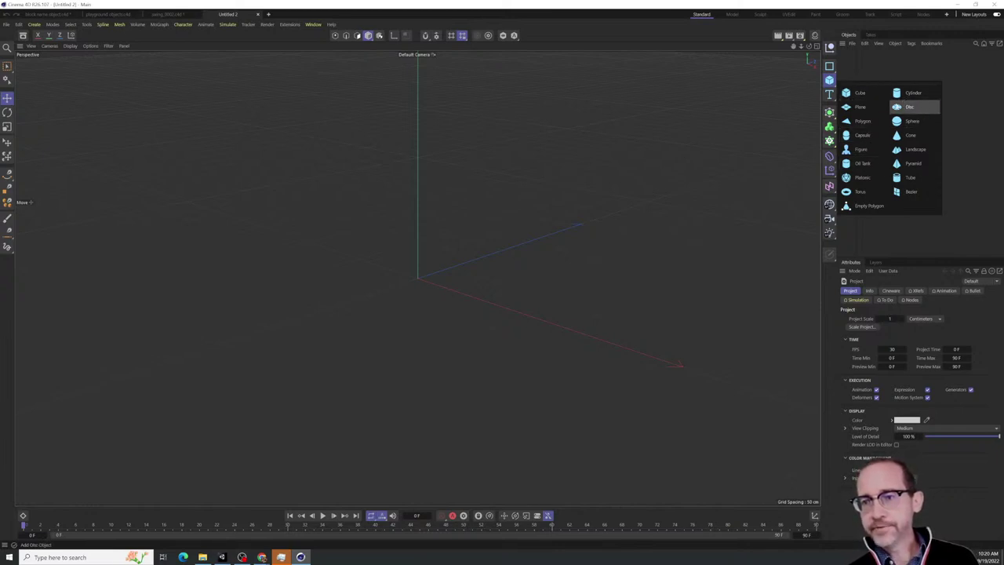
left_click(862, 135)
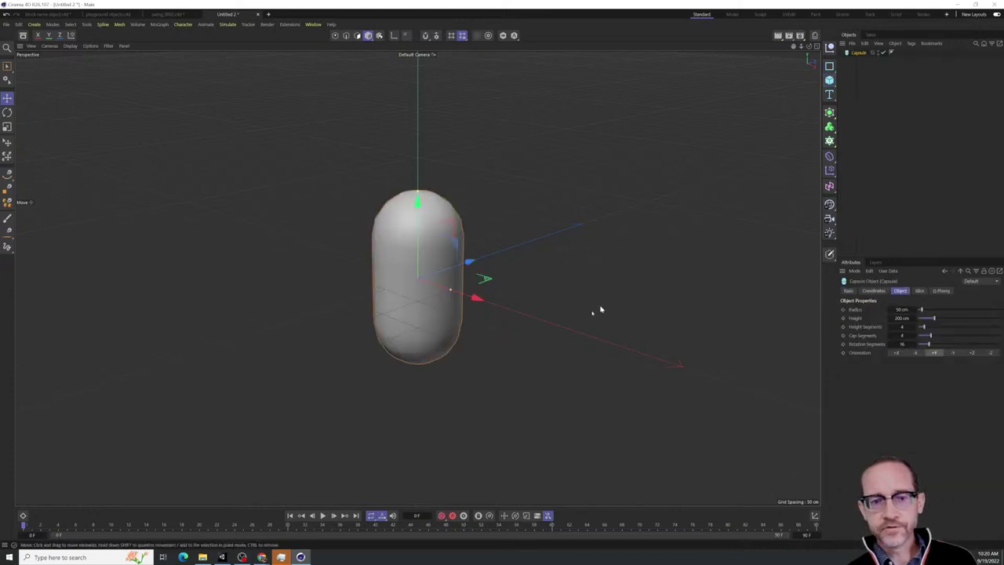
middle_click_drag(480, 360, 452, 305, "alt")
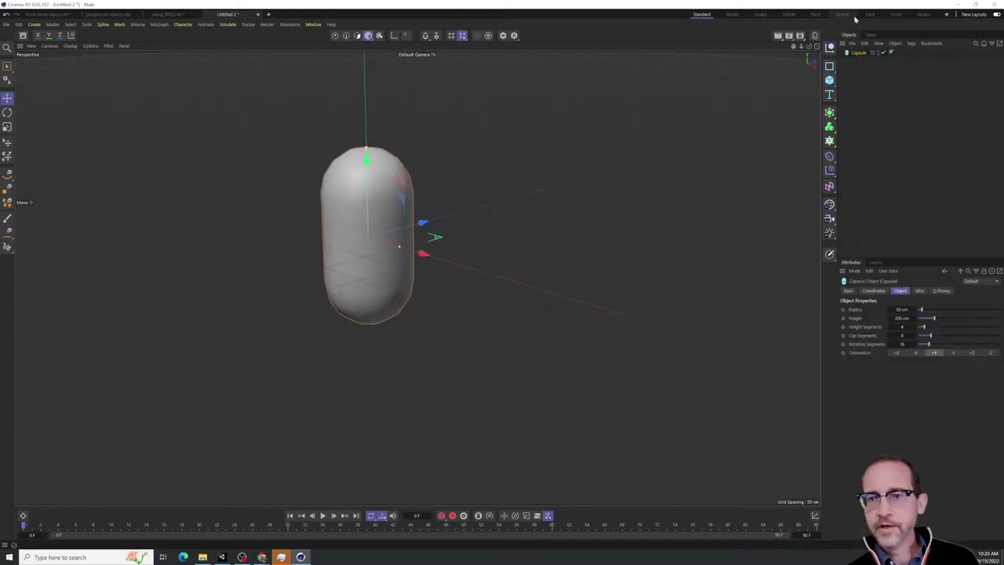
Create a material with a Checkerboard surface shader as its color texture and apply it to the capsule
left_click(814, 35)
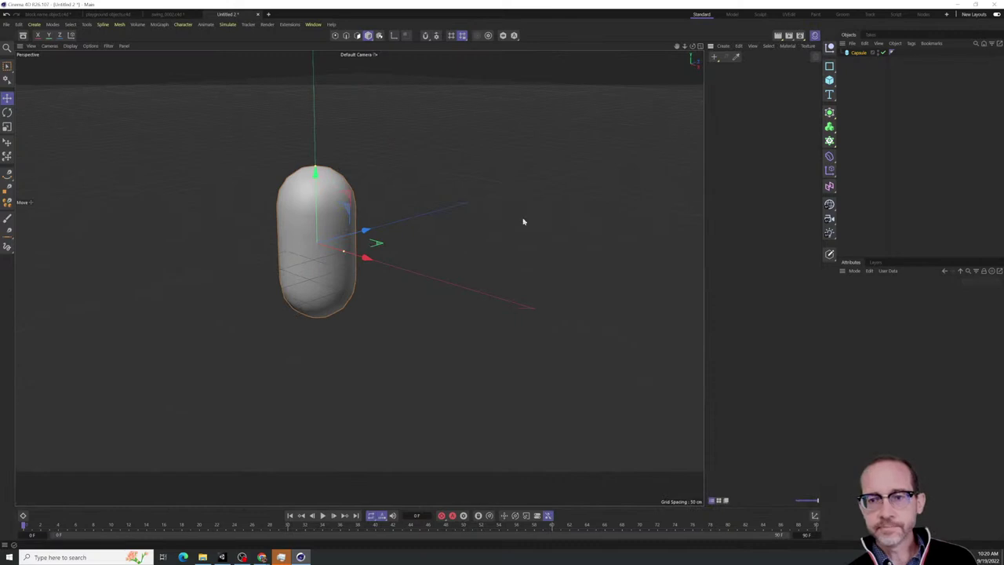
double_click(714, 184)
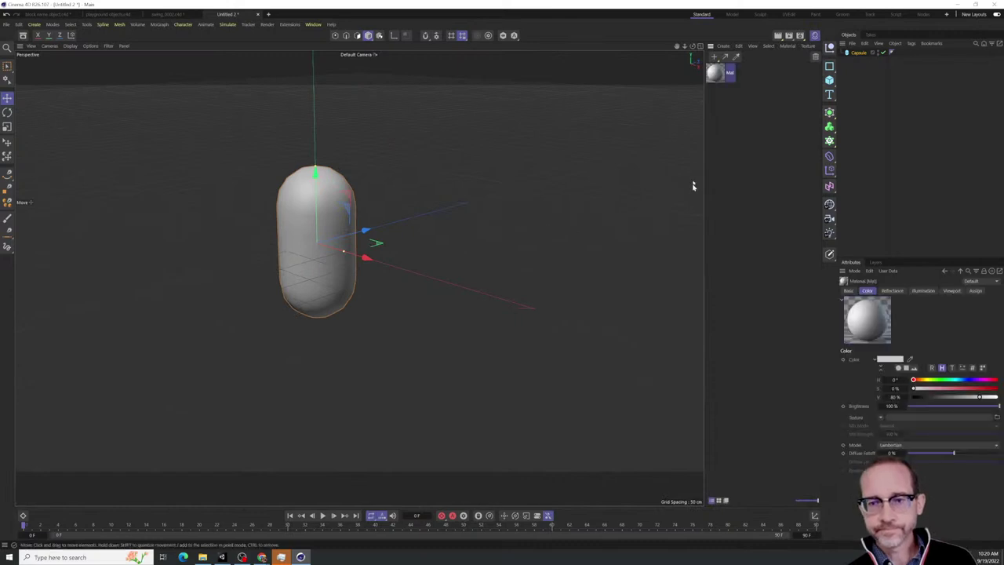
left_click(880, 418)
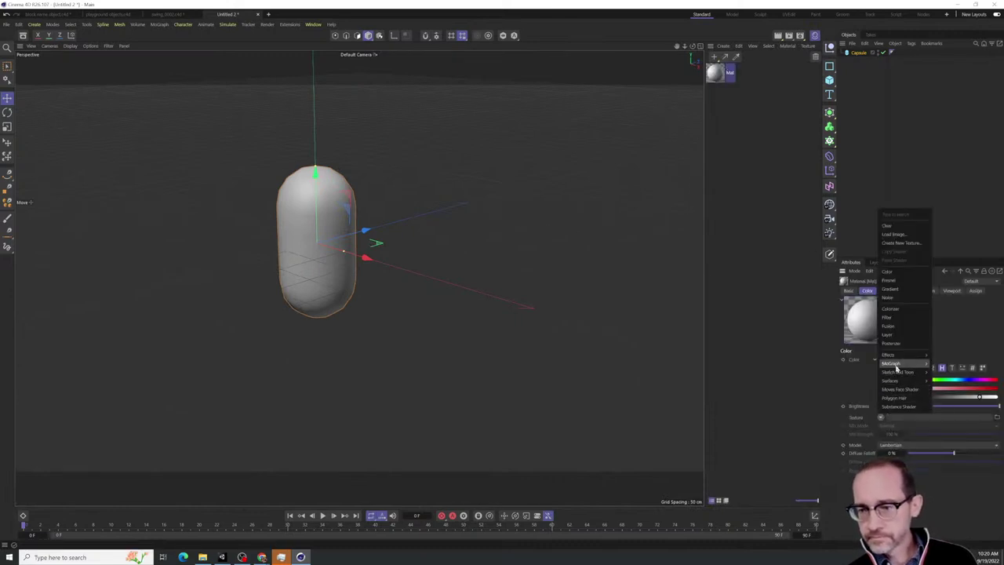
mouse_move(902, 381)
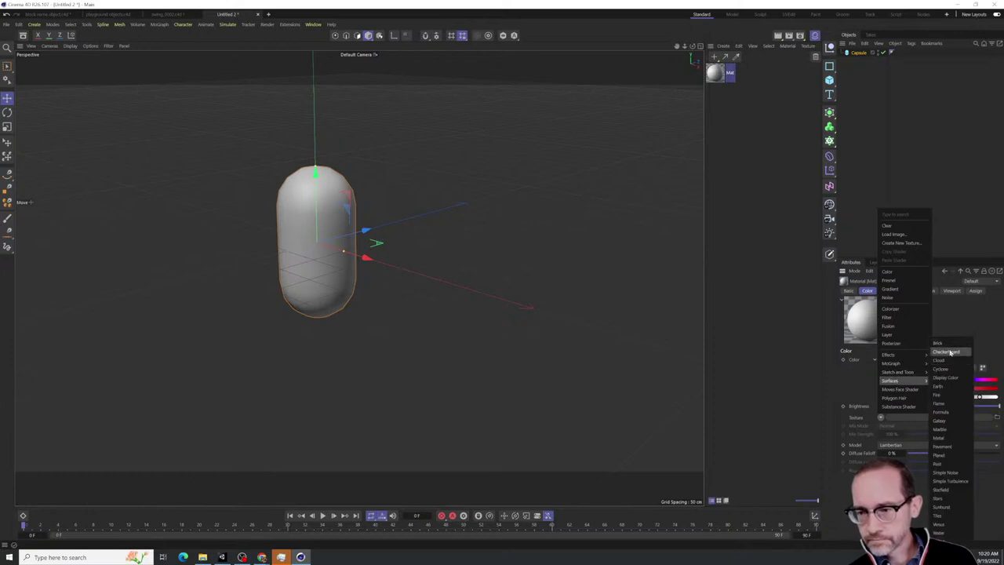
left_click(946, 351)
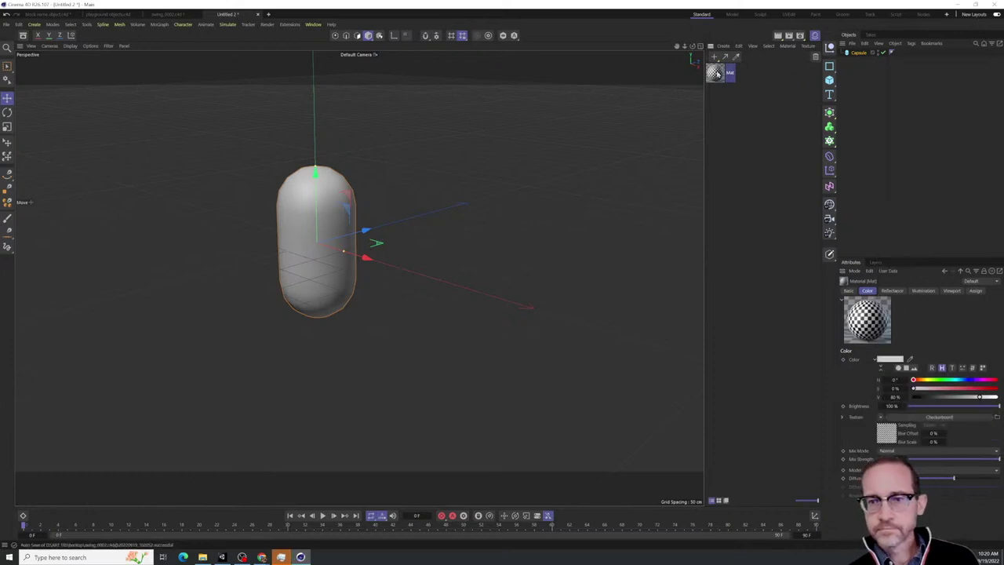
left_click_drag(716, 73, 856, 52)
middle_click_drag(453, 247, 576, 292, "alt")
scroll(499, 285, "up", 4)
scroll(522, 278, "up", 3)
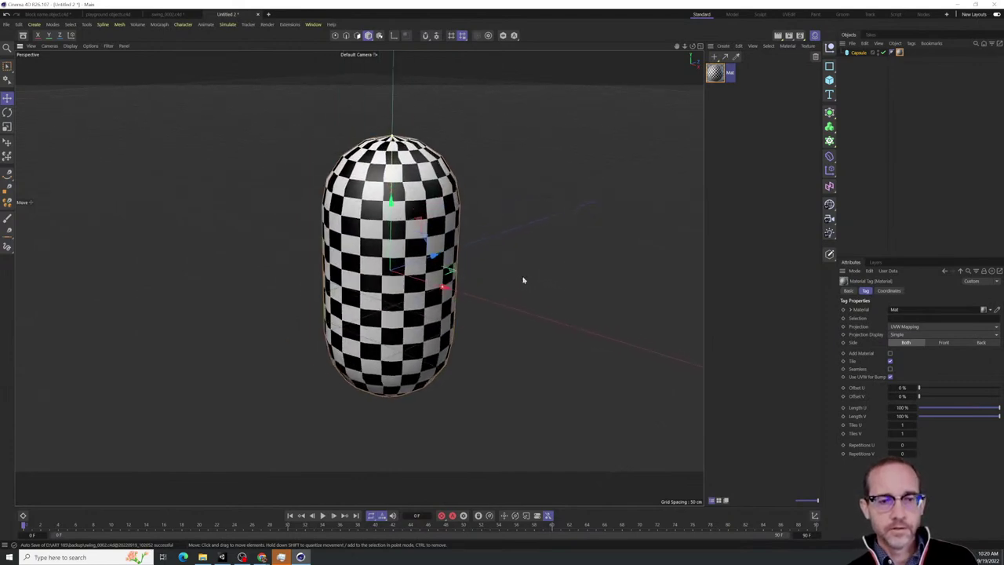
Inspect the checkerboard around the capsule and try the Cylindrical and Flat projections on its material tag
left_click_drag(502, 298, 392, 279, "alt")
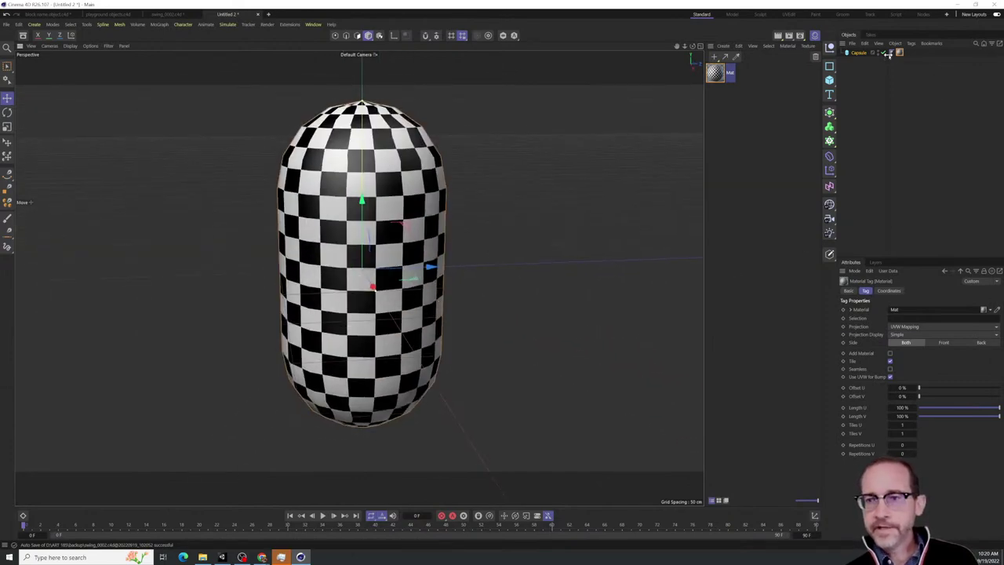
left_click_drag(408, 198, 389, 319, "alt")
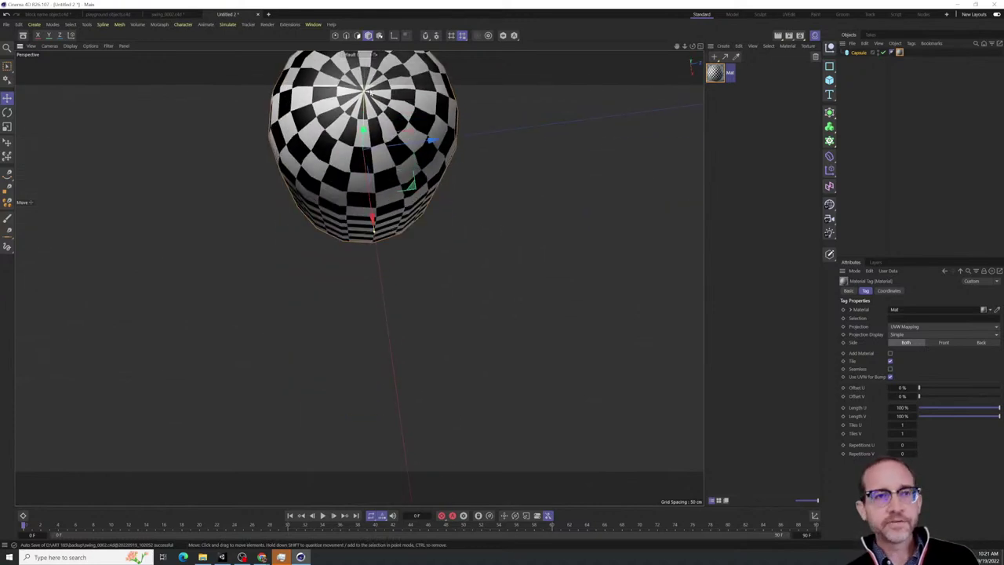
left_click_drag(369, 90, 356, 287, "alt")
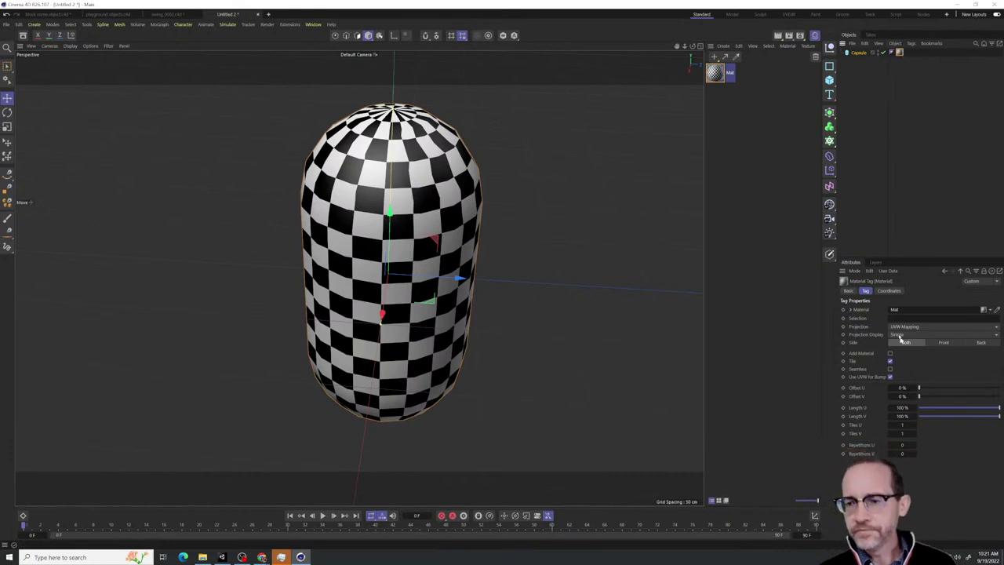
left_click(899, 60)
left_click(898, 53)
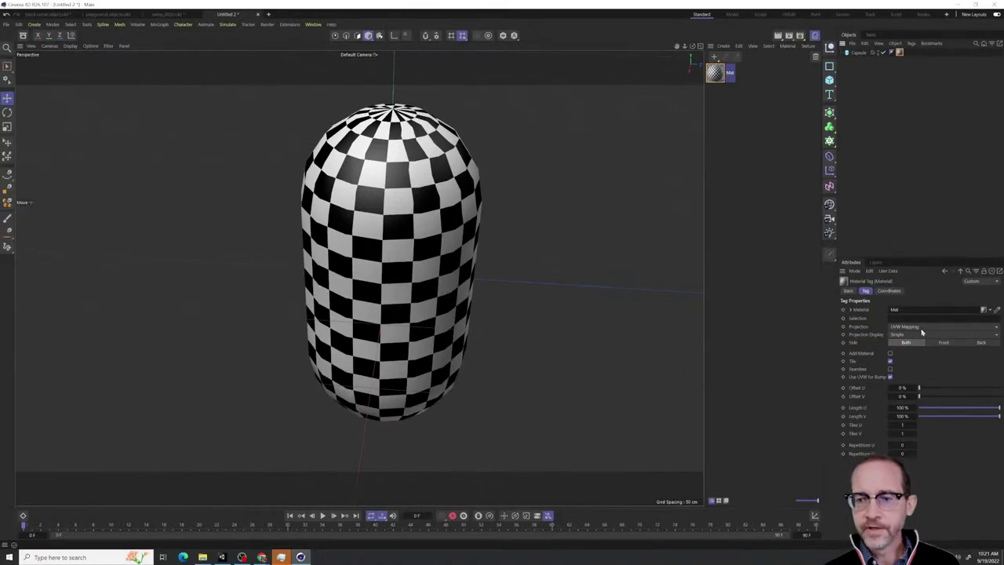
left_click(901, 322)
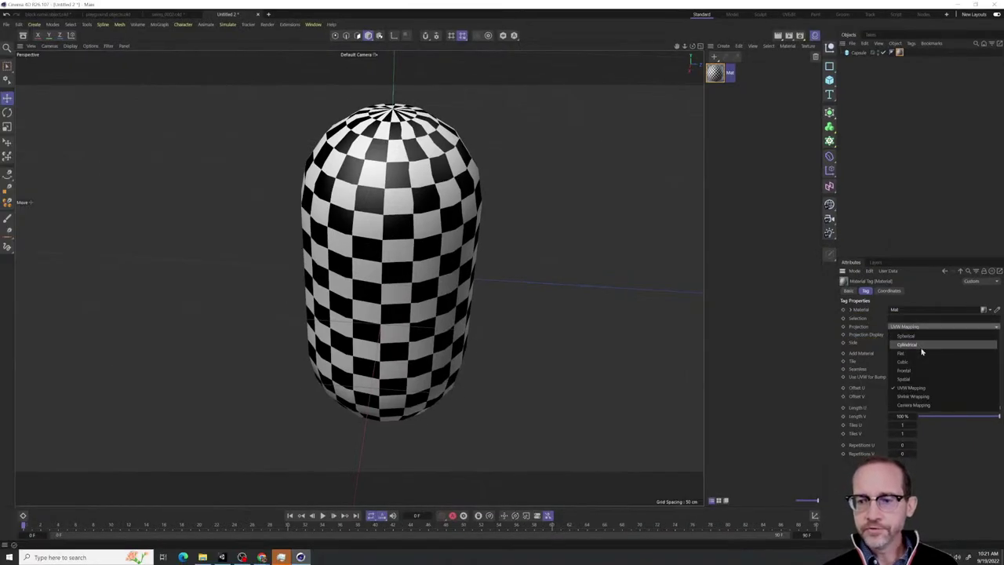
left_click(921, 351)
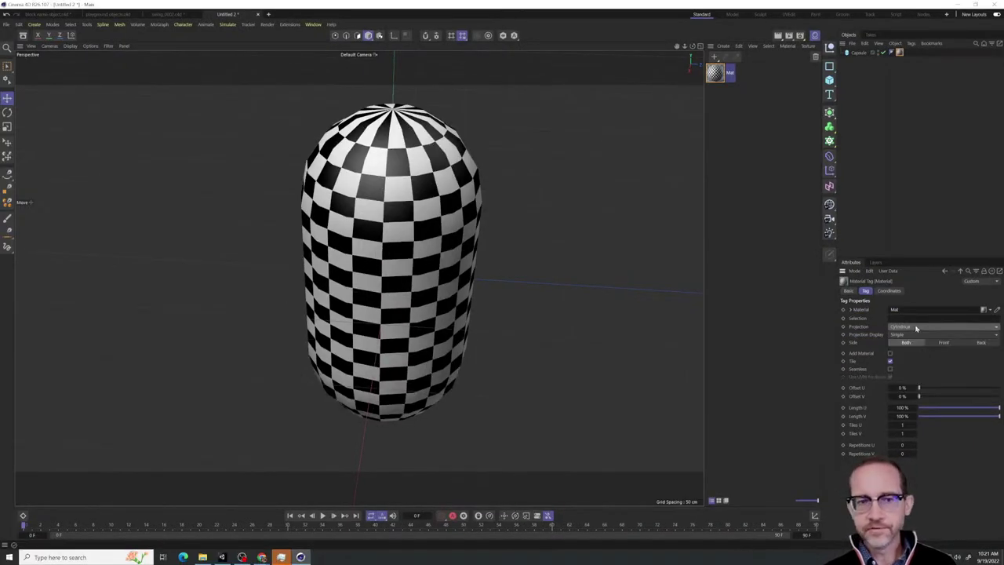
left_click(915, 327)
left_click(916, 352)
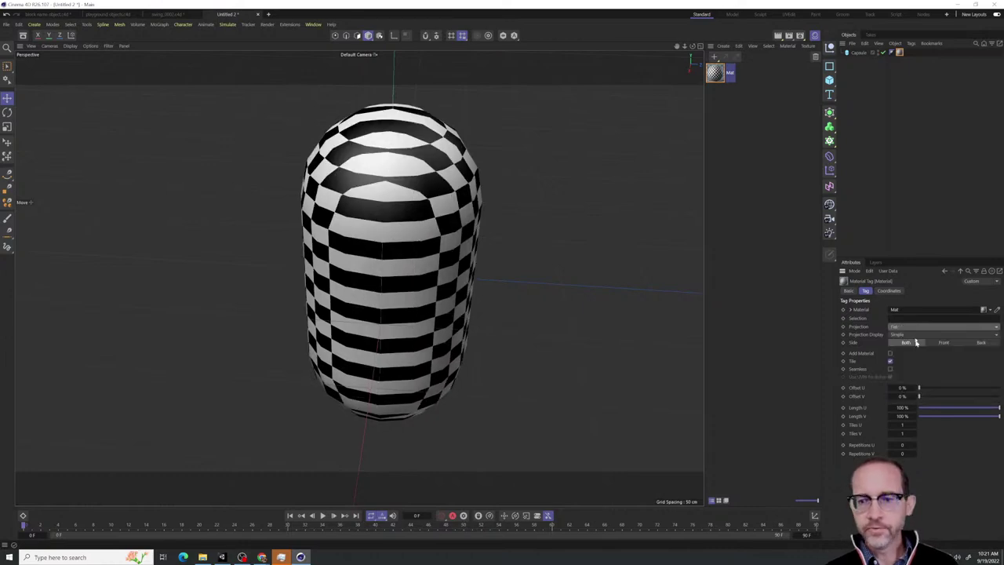
left_click_drag(612, 352, 616, 364, "alt")
left_click_drag(681, 355, 612, 340, "alt")
Set the projection of the capsule's material tag to Cubic and inspect the seams on its rounded top
left_click(933, 328)
left_click(917, 364)
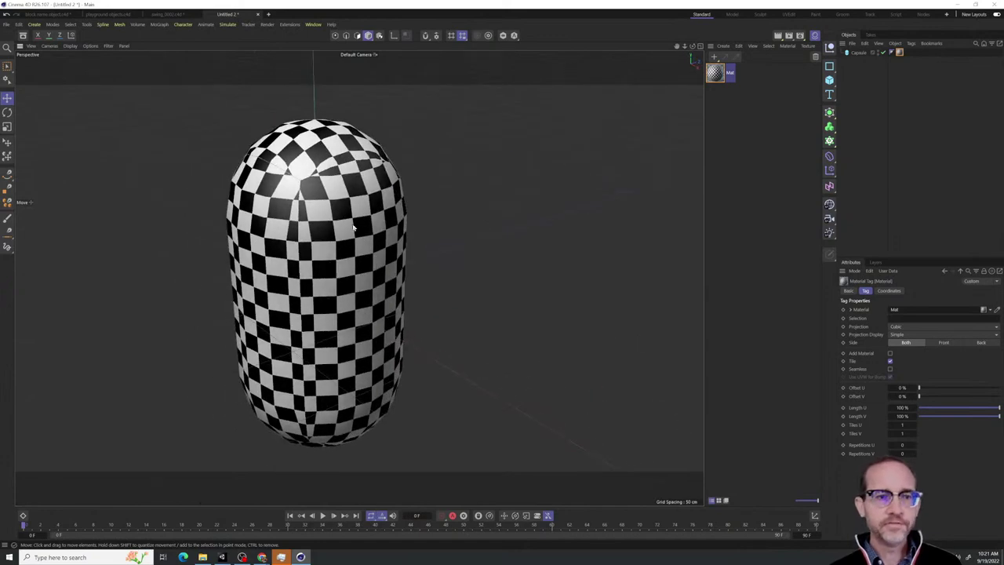
left_click_drag(353, 228, 404, 226, "alt")
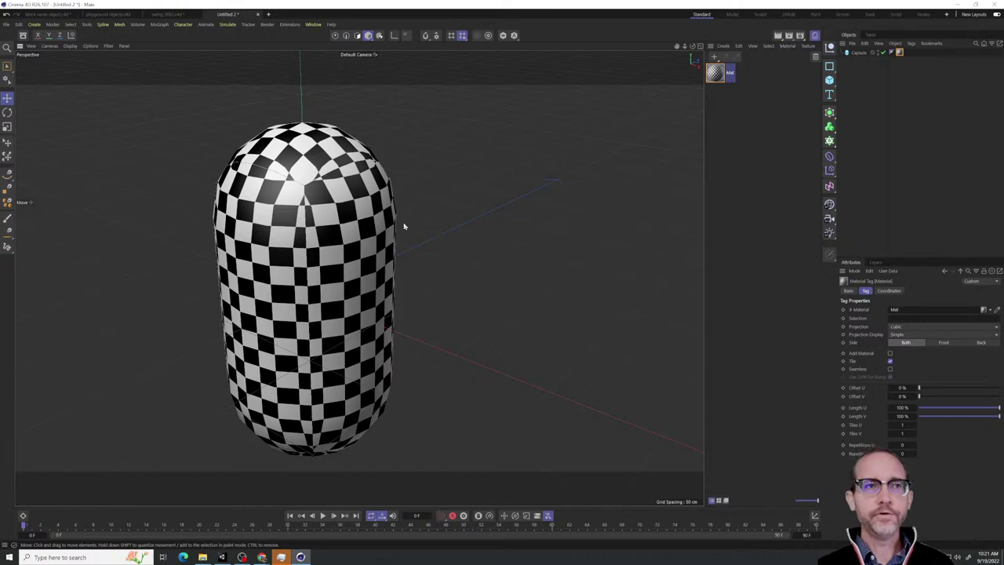
mouse_move(341, 217)
left_mouse_down("alt")
mouse_move(353, 224)
mouse_move(333, 227)
left_mouse_up("alt")
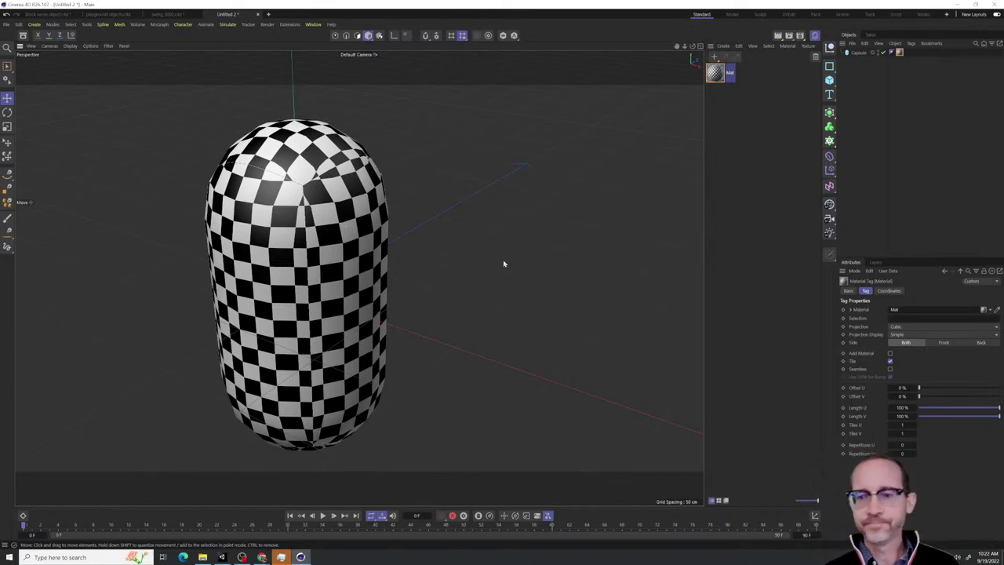
left_click(902, 326)
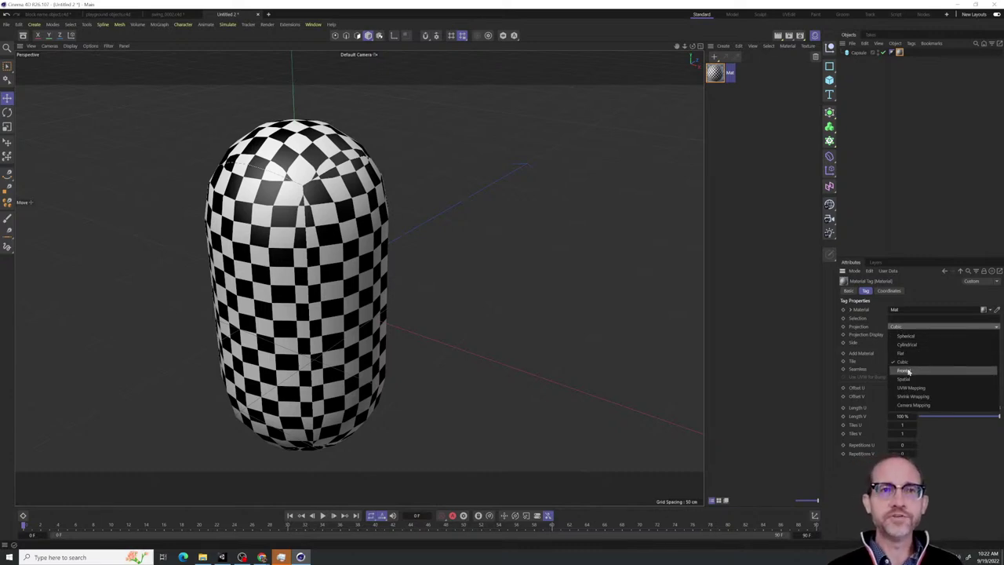
Add a cube, move it beside the capsule and apply the checkerboard material to it
left_click(829, 79)
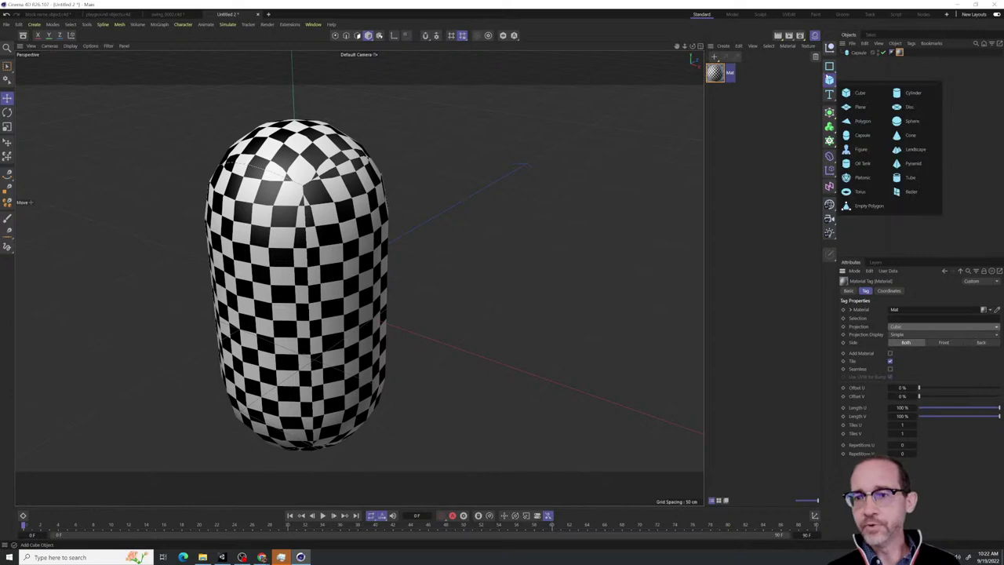
left_click(854, 92)
left_click_drag(354, 313, 475, 361)
left_click_drag(710, 77, 861, 54)
scroll(579, 304, "down", 1)
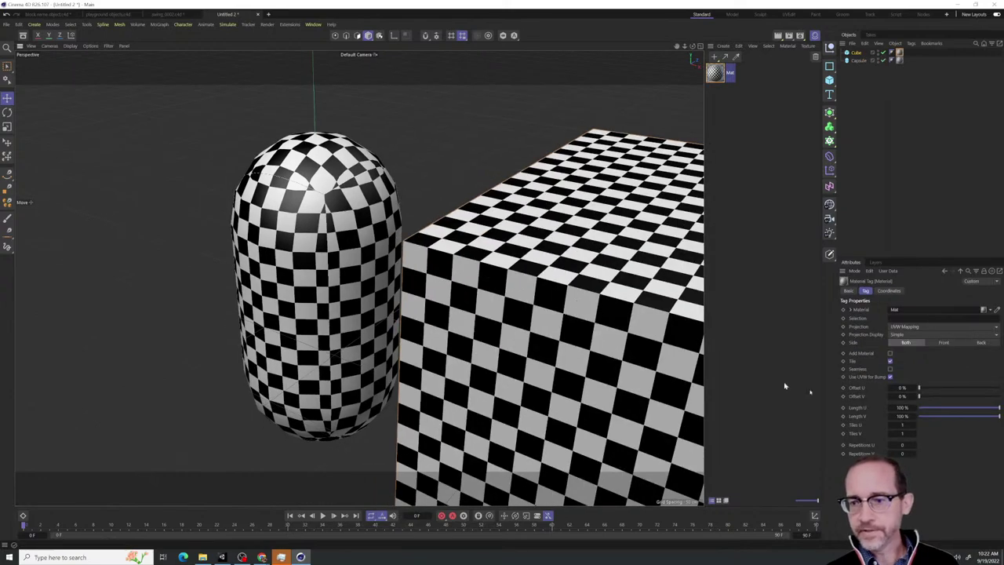
Set the projection of the cube's material tag to Cubic and inspect the checkerboard across its edges
left_click(905, 326)
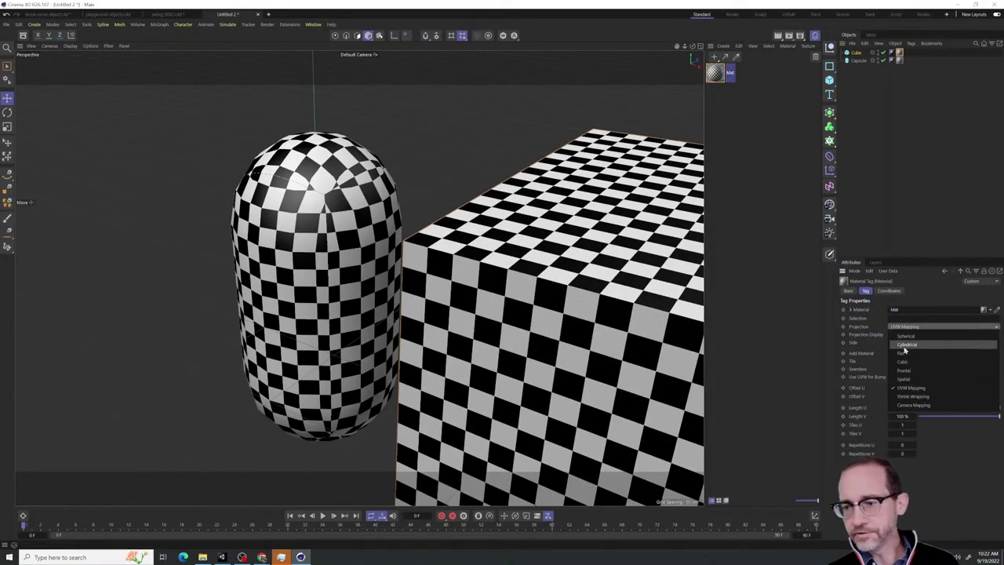
left_click(908, 361)
left_click_drag(450, 391, 538, 397, "alt")
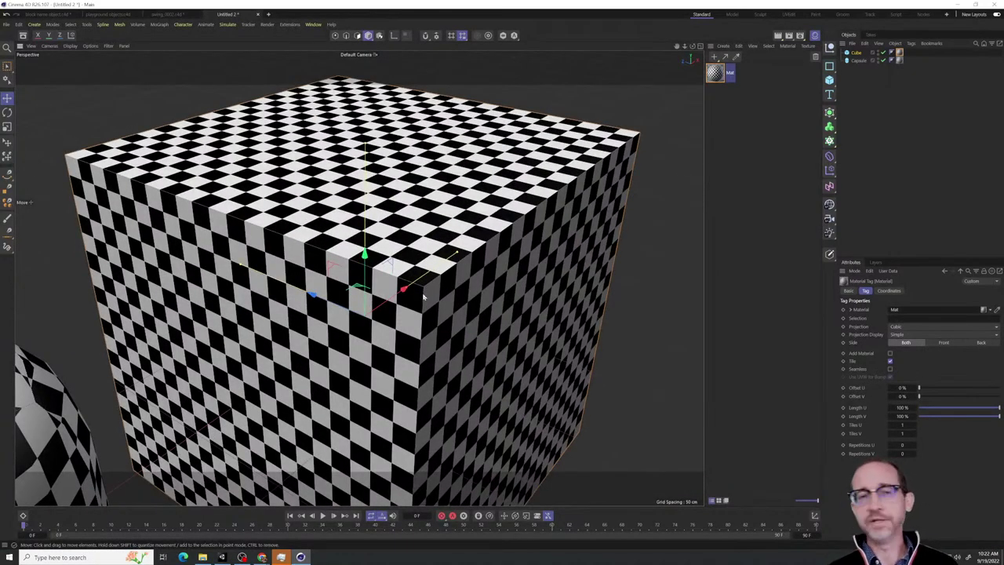
left_click_drag(423, 297, 394, 259, "alt")
mouse_move(394, 258)
right_mouse_down("alt")
mouse_move(403, 256)
mouse_move(392, 238)
mouse_move(396, 278)
right_mouse_up("alt")
left_click_drag(394, 287, 434, 240, "alt")
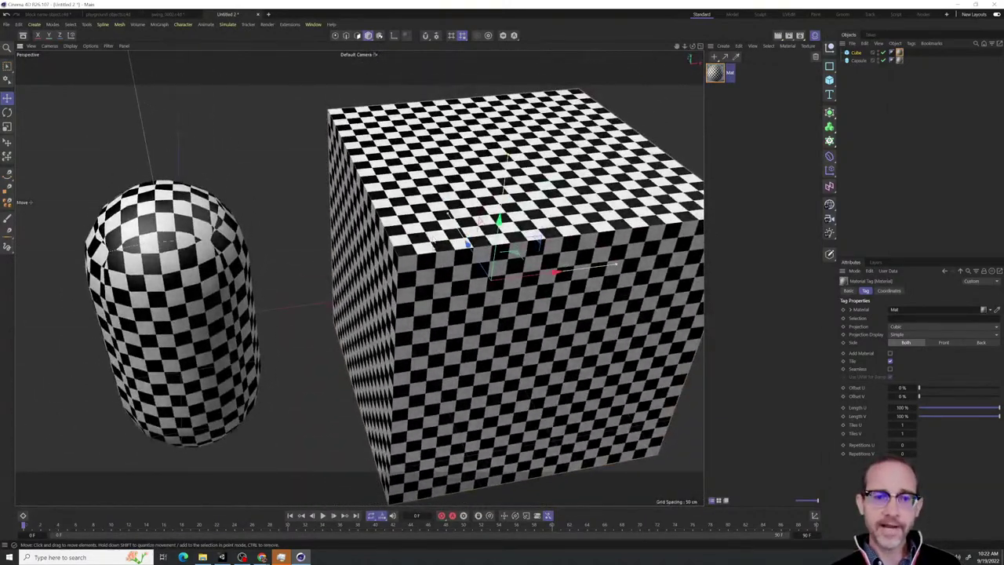
left_click_drag(395, 282, 399, 278, "alt")
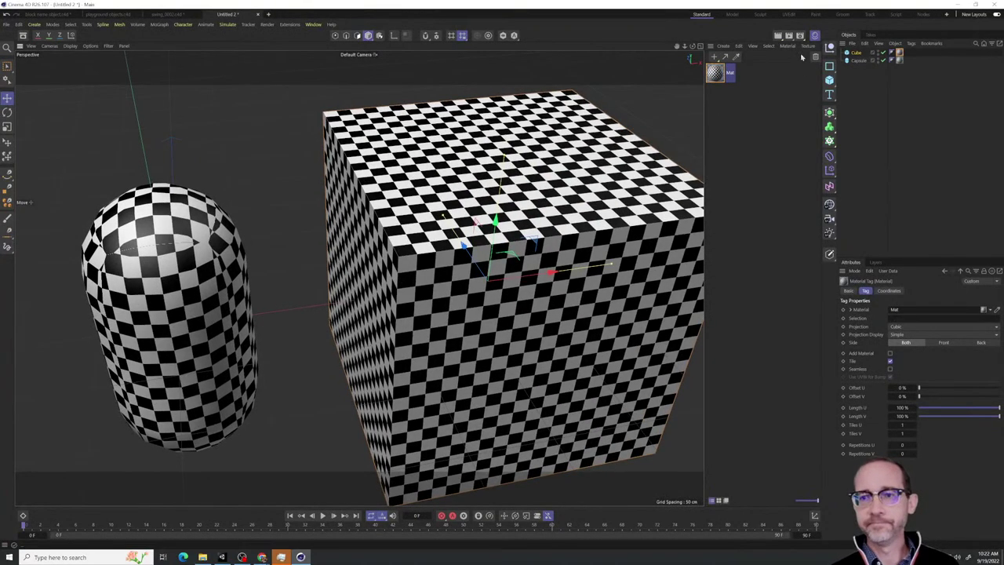
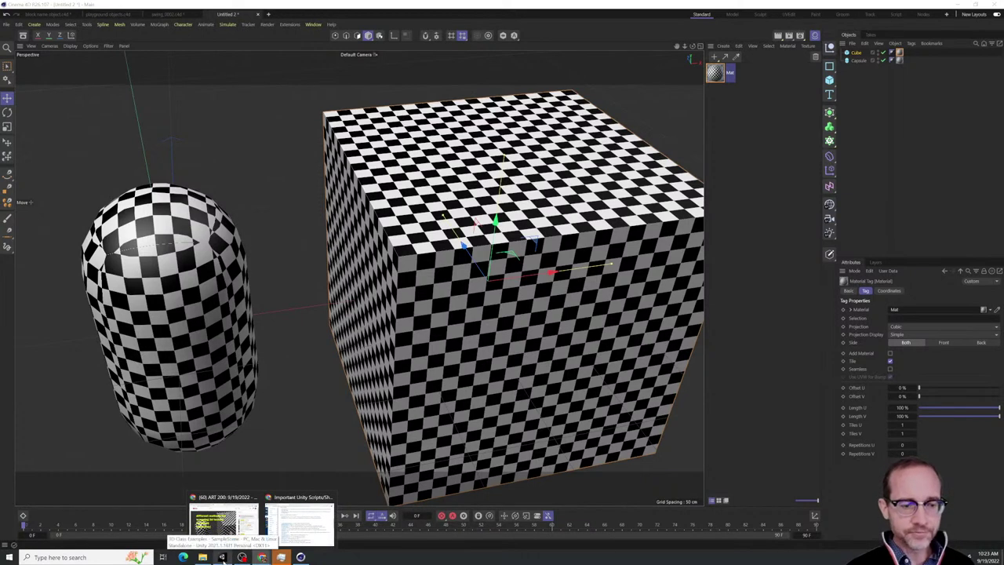
Switch back to Unity and examine the texture on the rock in front of the letter C up close
left_click(224, 557)
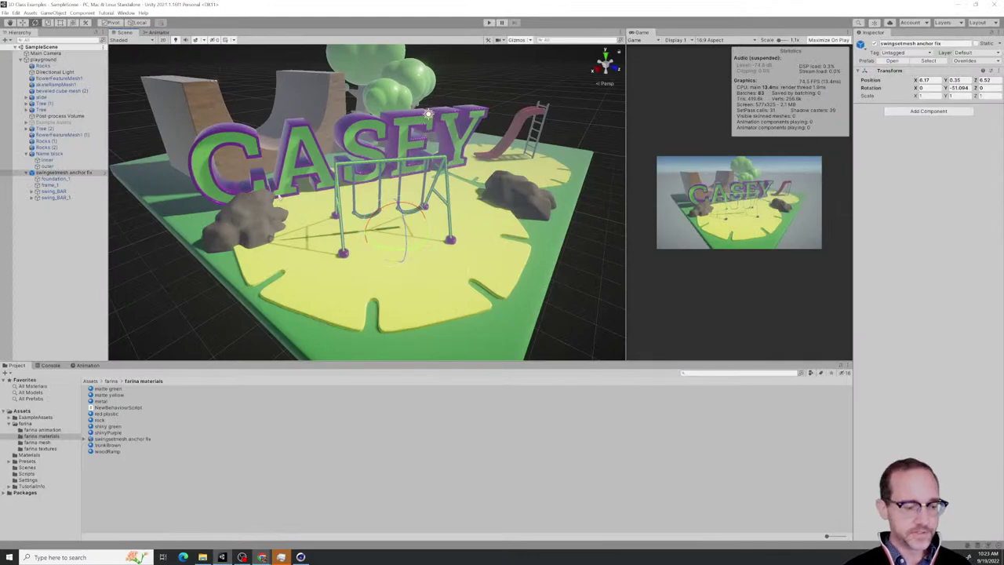
scroll(242, 220, "up", 6)
left_click_drag(242, 219, 266, 227, "alt")
left_click_drag(262, 271, 349, 247, "alt")
scroll(350, 248, "up", 2)
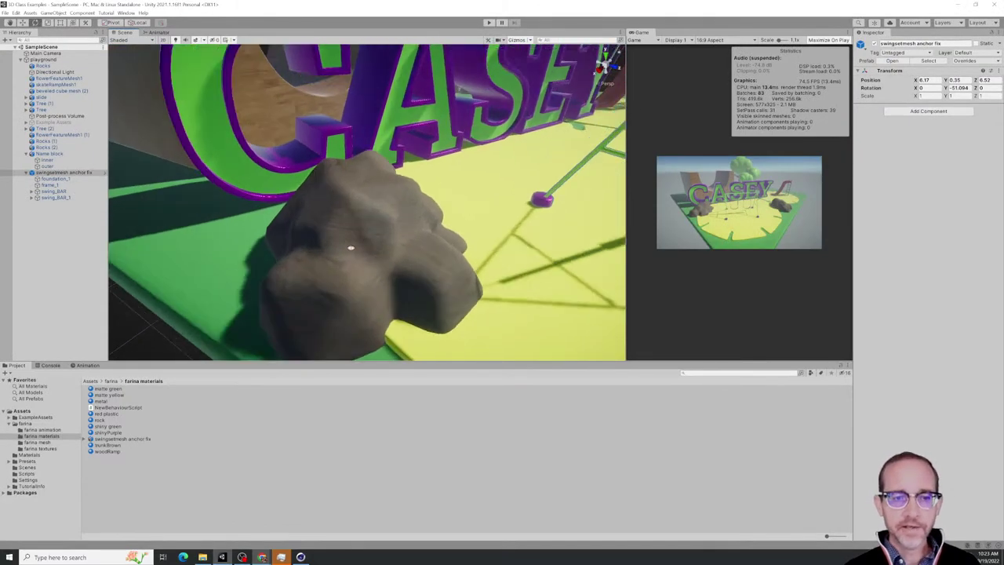
scroll(354, 251, "up", 2)
scroll(400, 260, "up", 3)
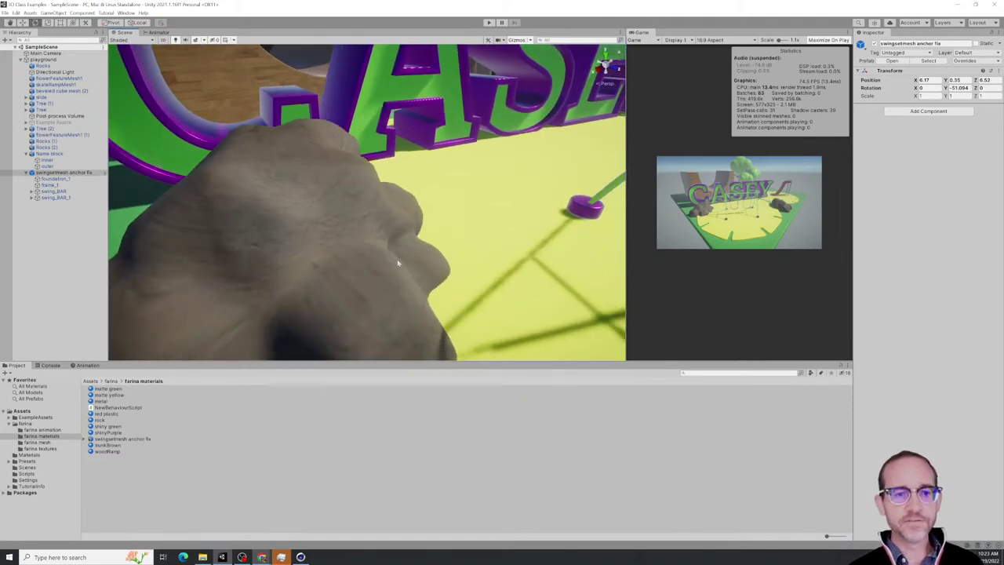
Raise the normal map strength of the rock material on the Rocks (2) object to 4.08
mouse_move(397, 260)
left_mouse_down("alt")
mouse_move(408, 245)
mouse_move(444, 262)
mouse_move(421, 240)
mouse_move(401, 240)
left_mouse_up("alt")
scroll(433, 258, "up", 3)
scroll(433, 257, "down", 4)
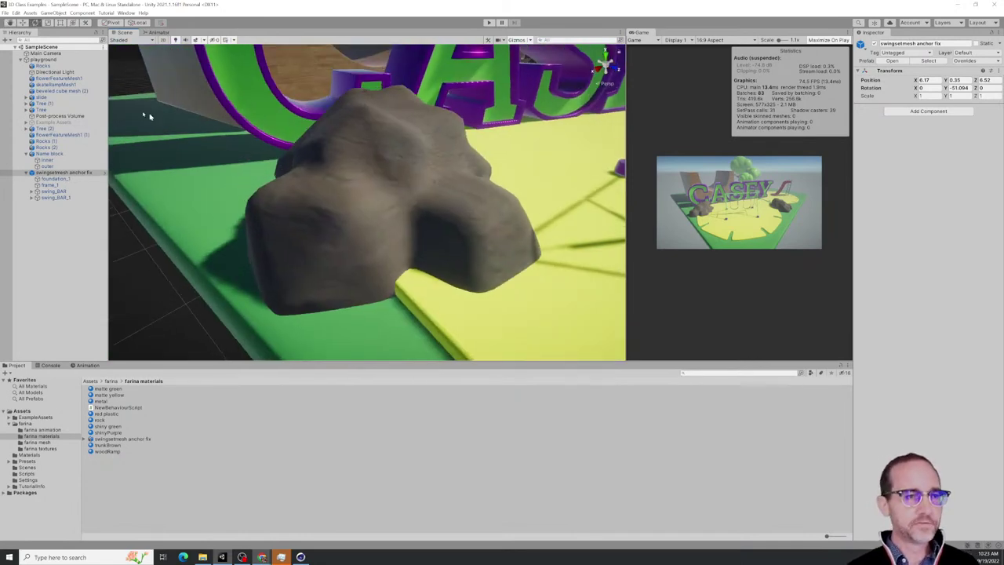
left_click(365, 204)
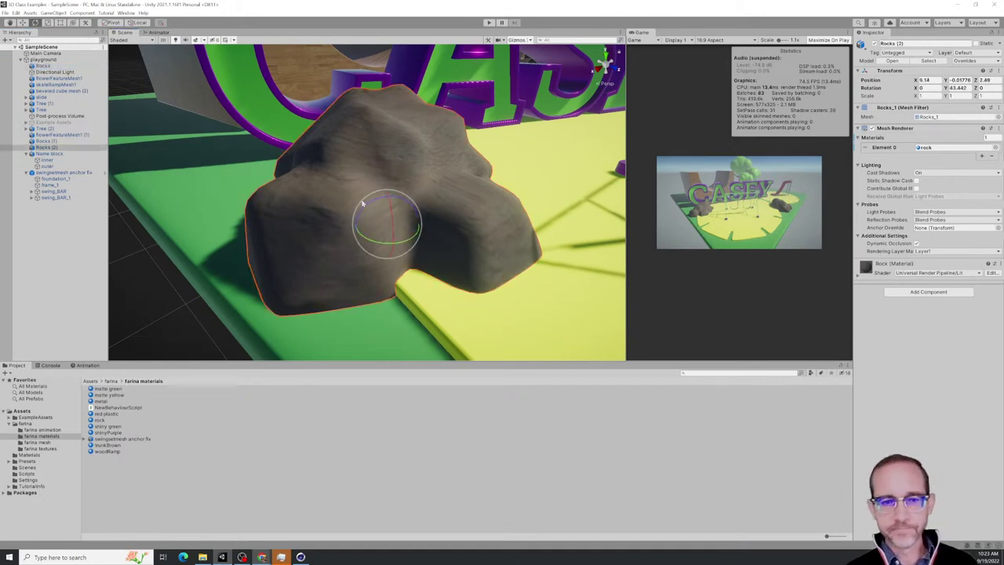
left_click(858, 276)
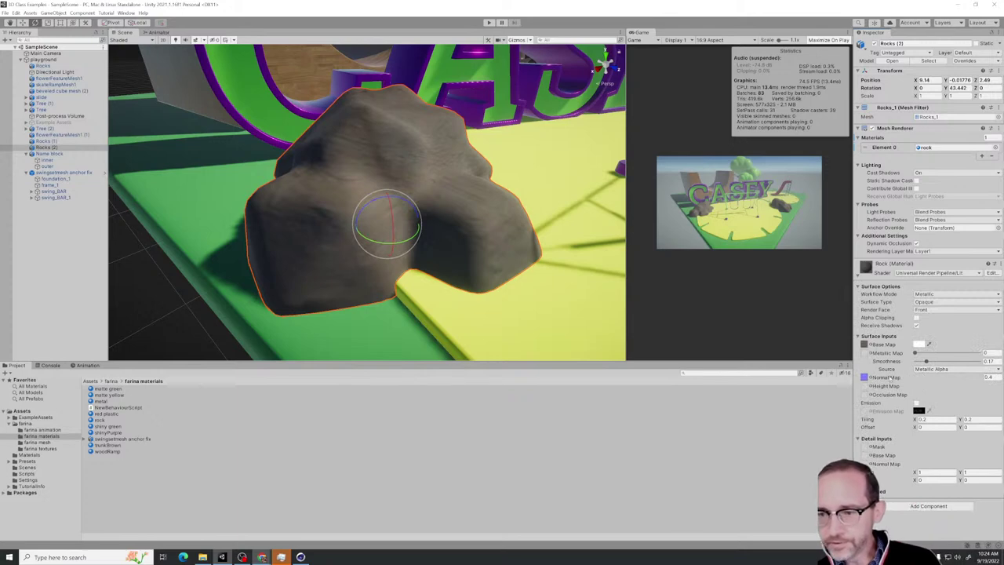
left_click_drag(902, 381, 14, 380)
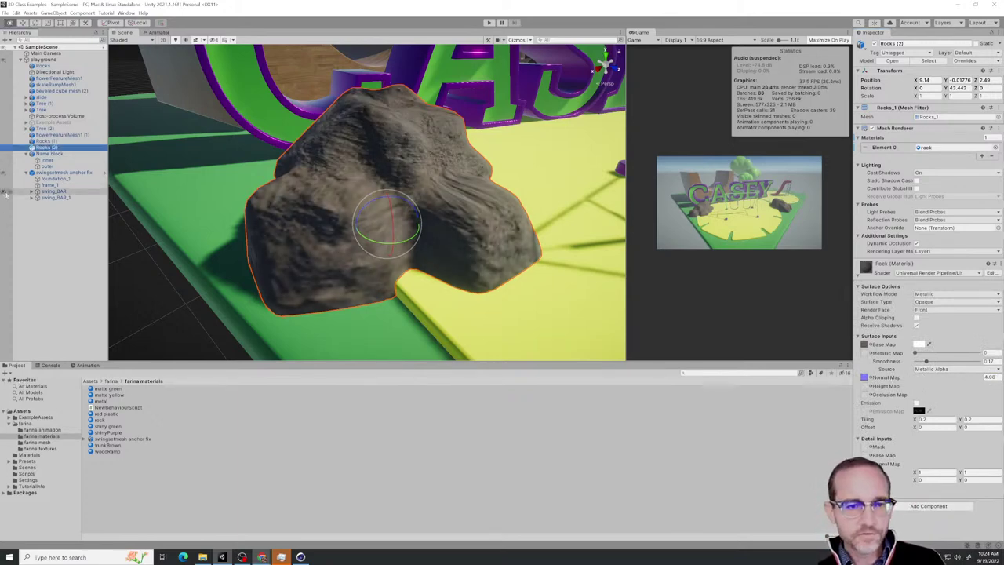
Examine how the rock texture and normal map follow the surface of Rocks (2), close up and from several angles
left_click_drag(242, 205, 359, 244, "alt")
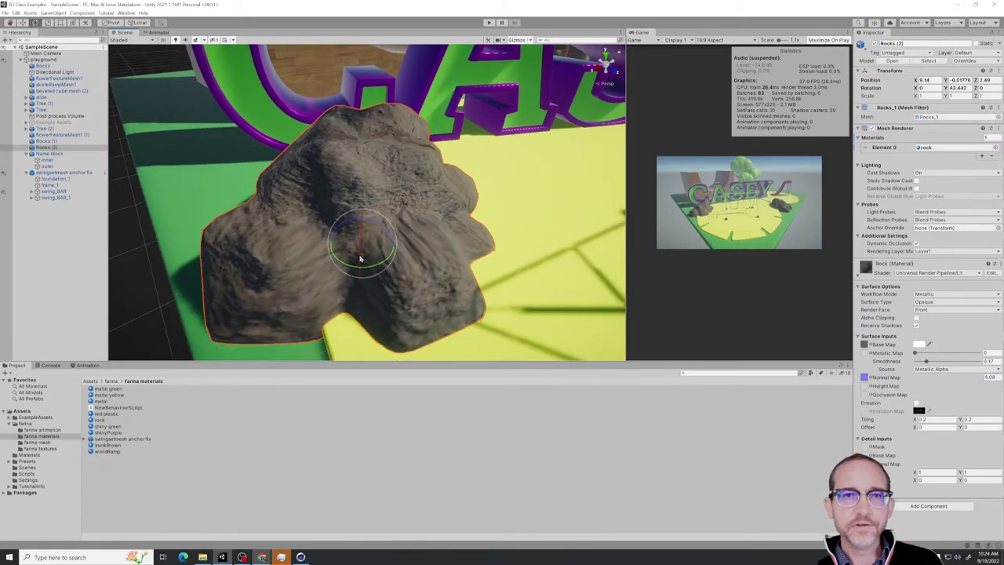
scroll(362, 264, "up", 3)
mouse_move(365, 274)
middle_mouse_down()
mouse_move(366, 247)
mouse_move(357, 256)
middle_mouse_up()
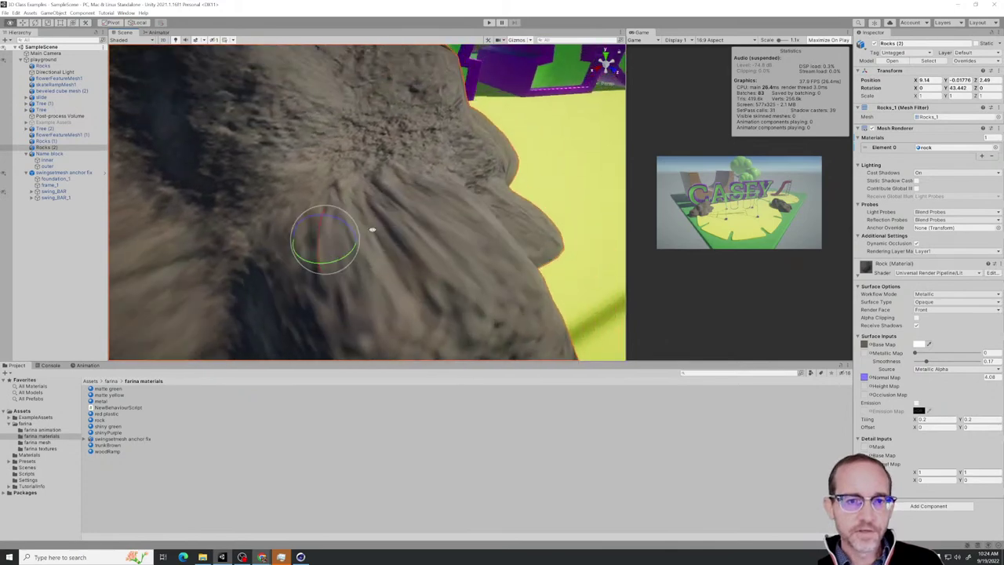
left_click_drag(372, 230, 363, 235, "alt")
left_click_drag(298, 191, 290, 228, "alt")
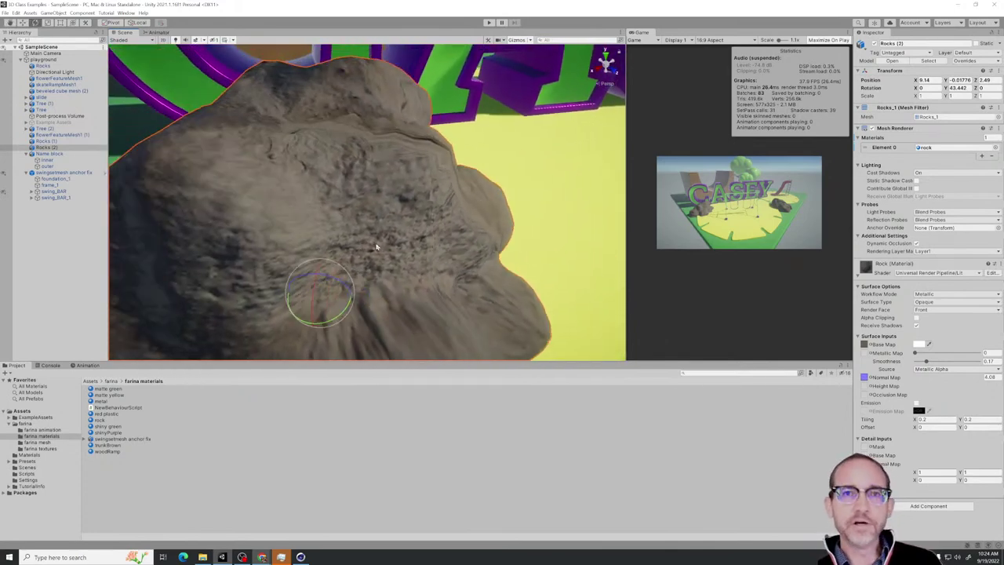
scroll(379, 259, "up", 3)
scroll(379, 258, "down", 2)
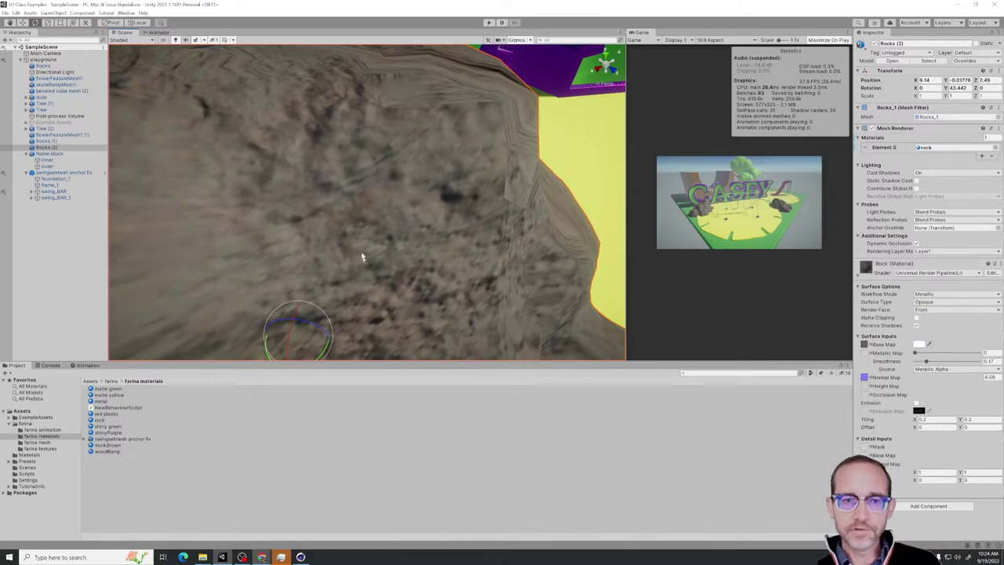
scroll(366, 259, "down", 3)
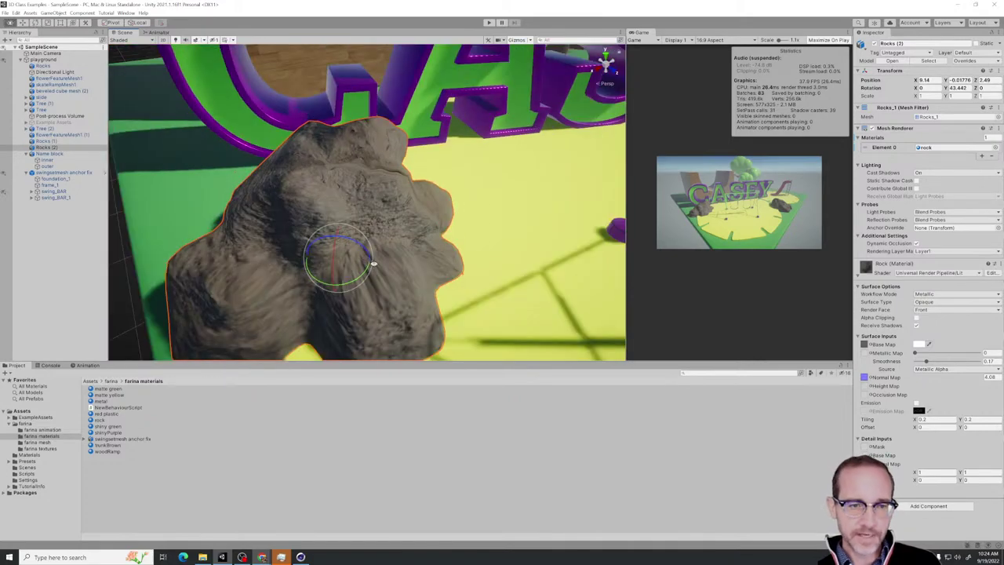
left_click_drag(373, 264, 471, 287, "alt")
right_click_drag(470, 287, 384, 228)
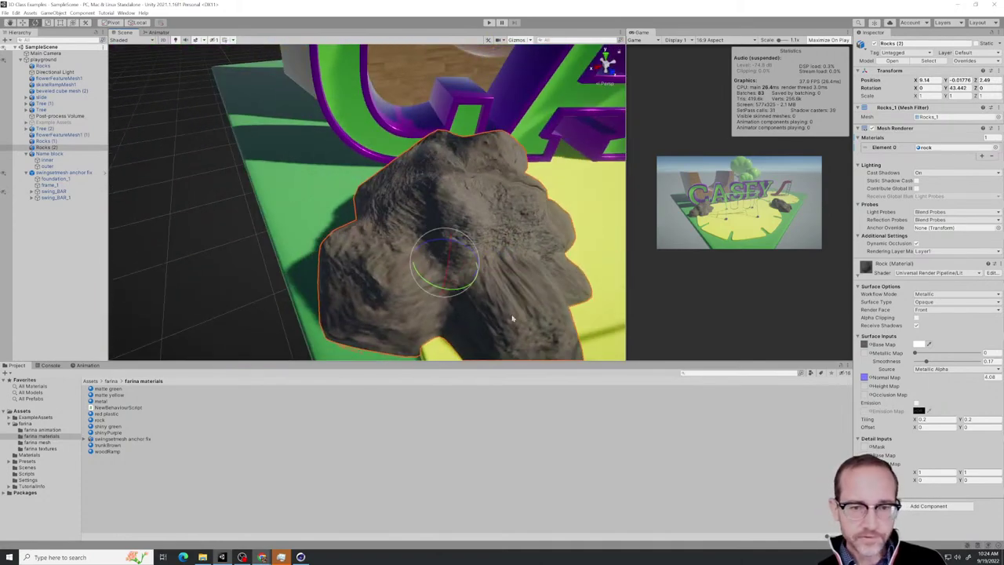
scroll(513, 317, "up", 3)
middle_click_drag(520, 311, 494, 279)
right_click_drag(494, 281, 511, 228)
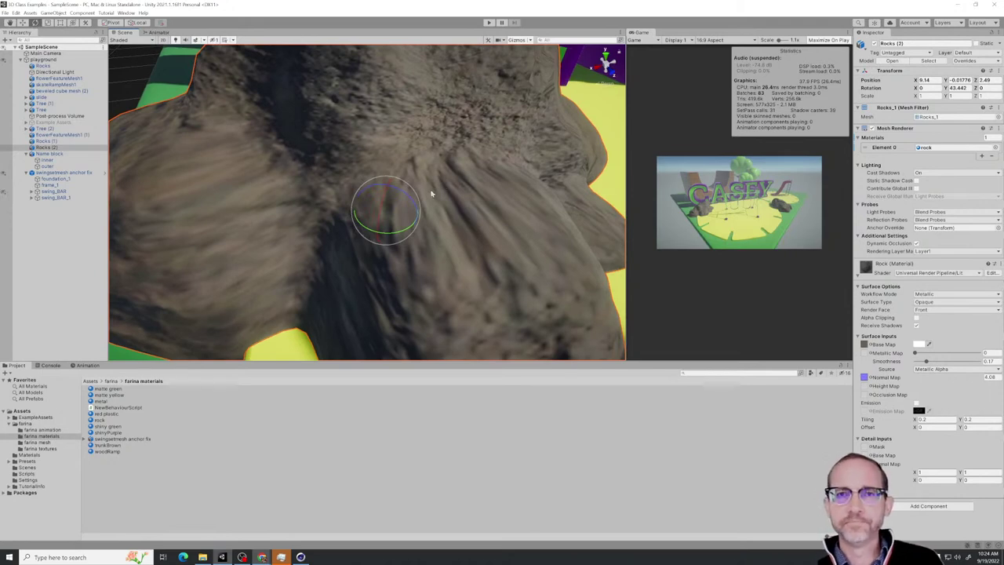
scroll(413, 226, "down", 4)
left_click_drag(412, 222, 409, 230, "alt")
mouse_move(409, 229)
right_mouse_down()
mouse_move(369, 237)
mouse_move(400, 237)
right_mouse_up()
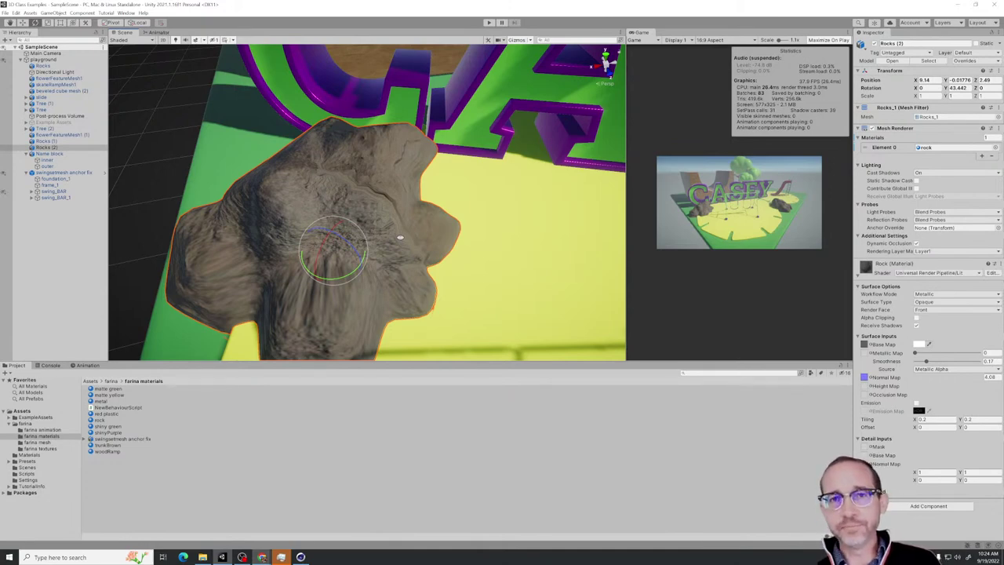
left_click_drag(342, 215, 284, 239, "alt")
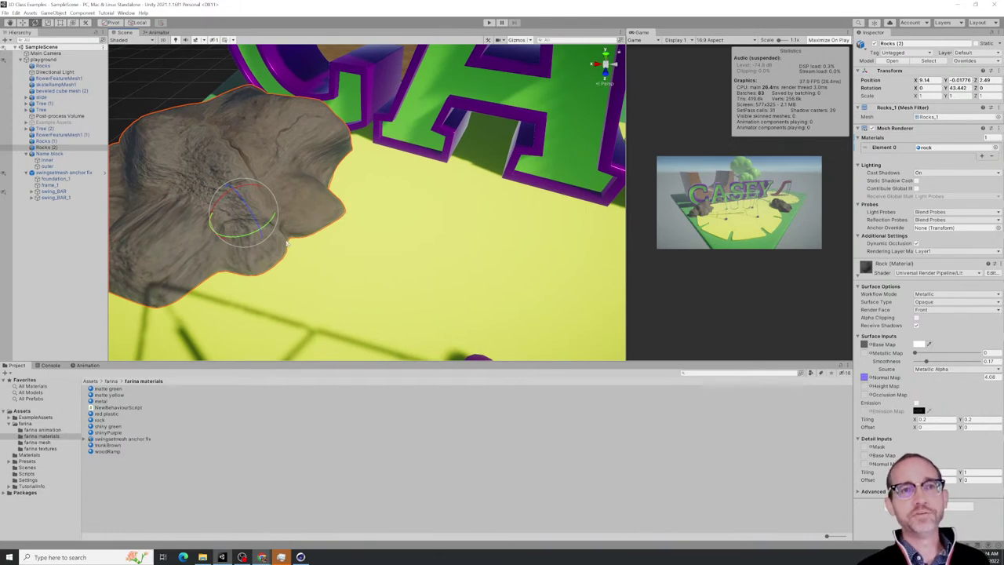
left_click_drag(285, 240, 361, 249, "alt")
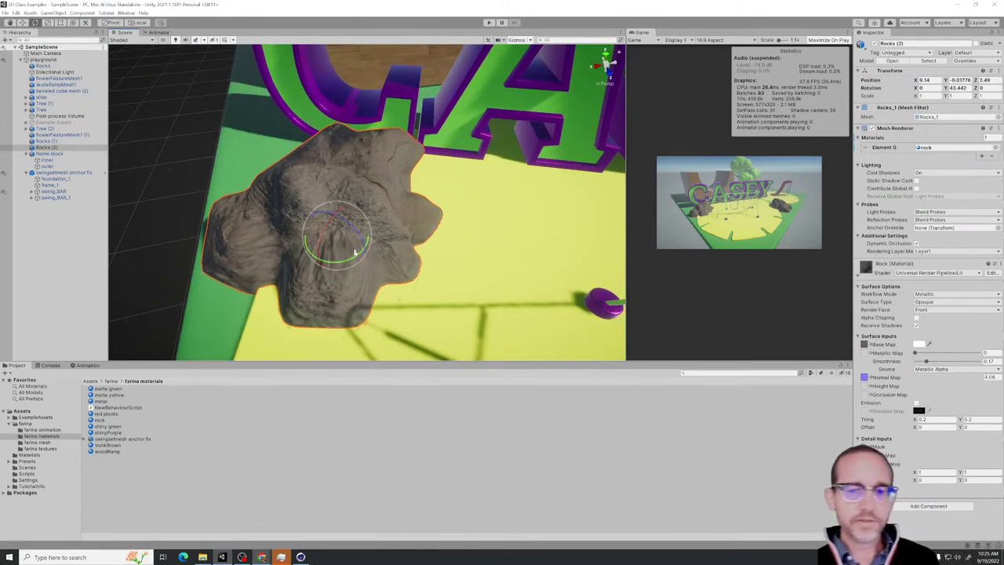
mouse_move(355, 251)
left_mouse_down("alt")
mouse_move(338, 235)
mouse_move(351, 243)
left_mouse_up("alt")
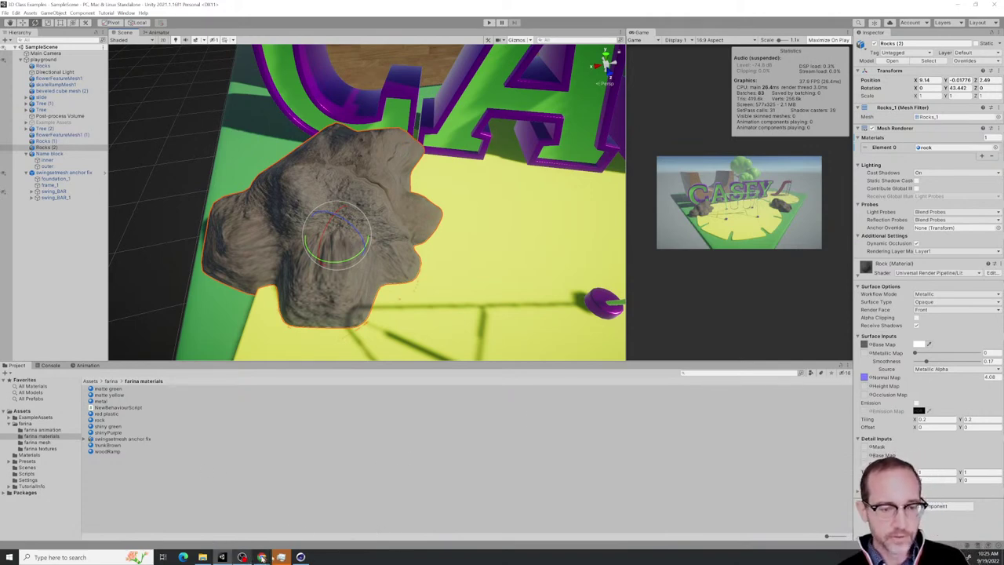
Switch to Cinema 4D and look through the ART 200 and ART 185 project folders for the rock model file
left_click(300, 556)
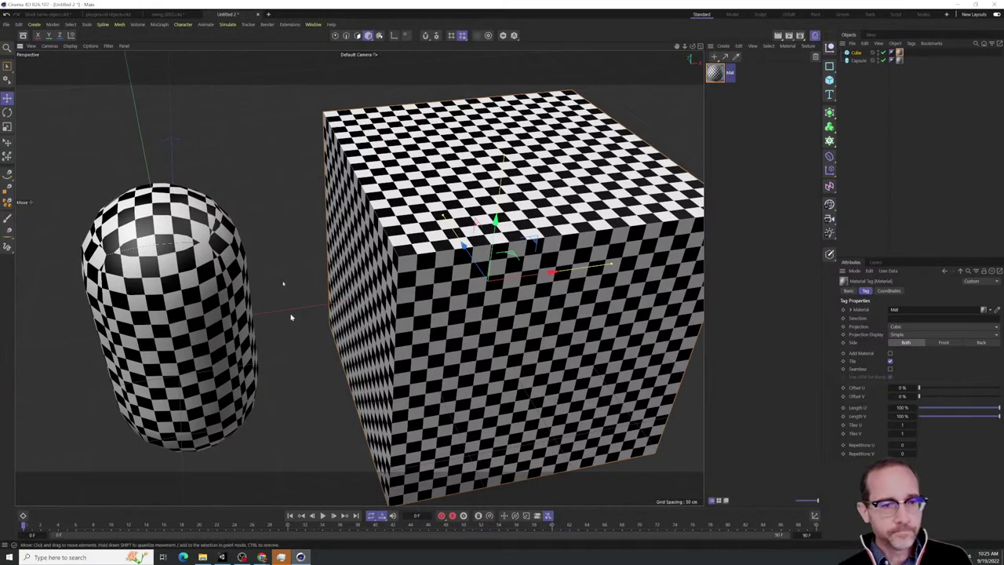
left_click(8, 24)
mouse_move(22, 66)
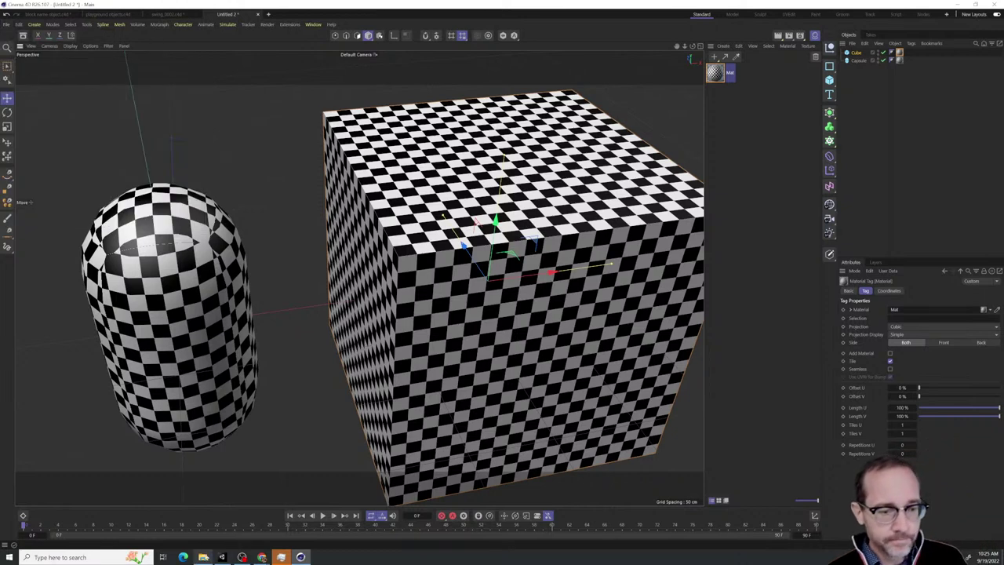
left_click(205, 556)
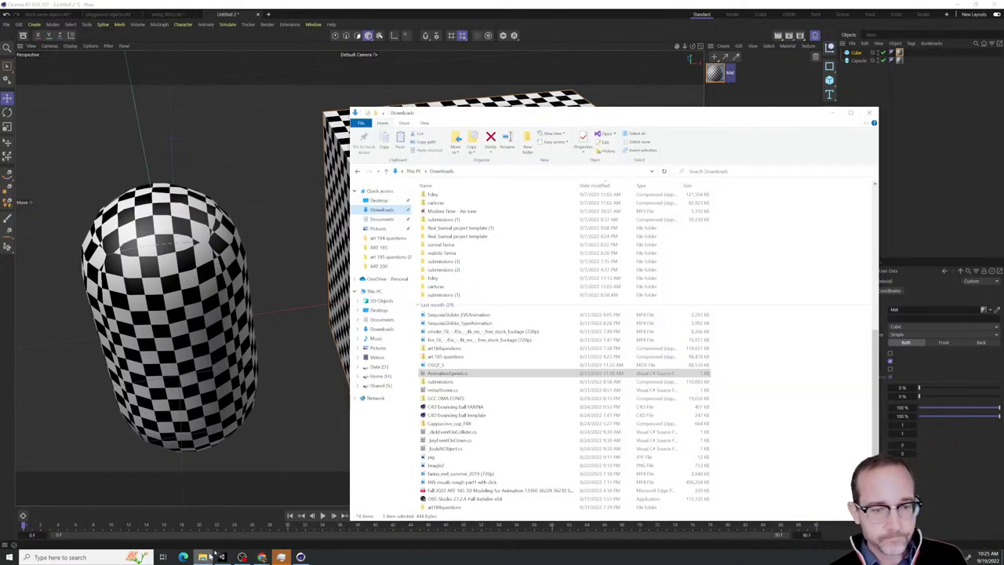
left_click(378, 367)
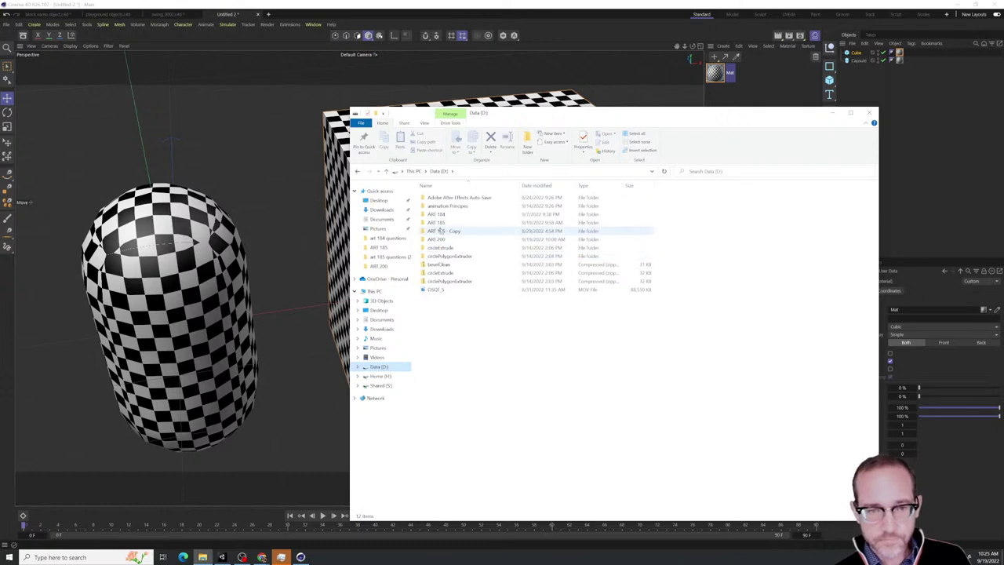
left_click(442, 239)
double_click(441, 240)
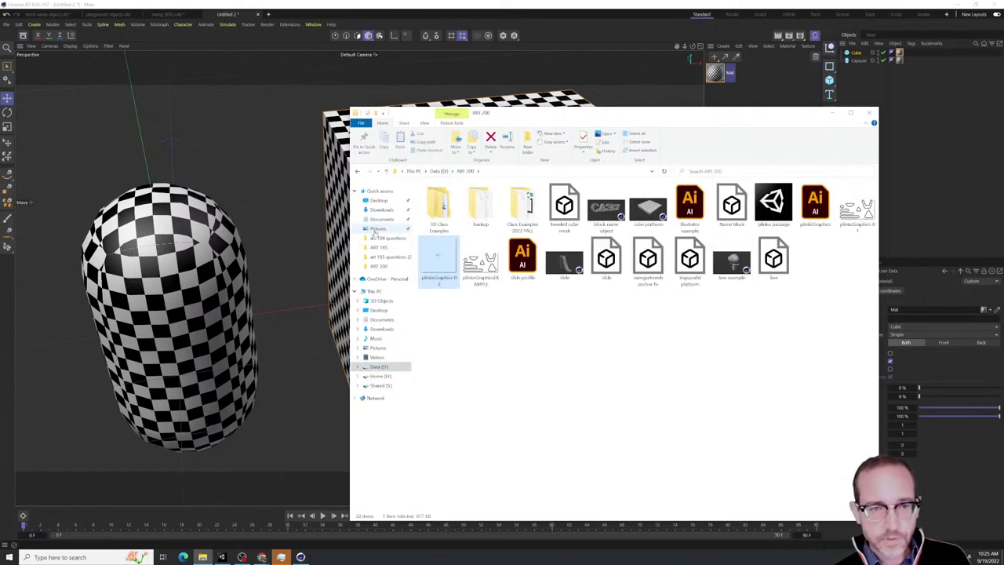
left_click(378, 247)
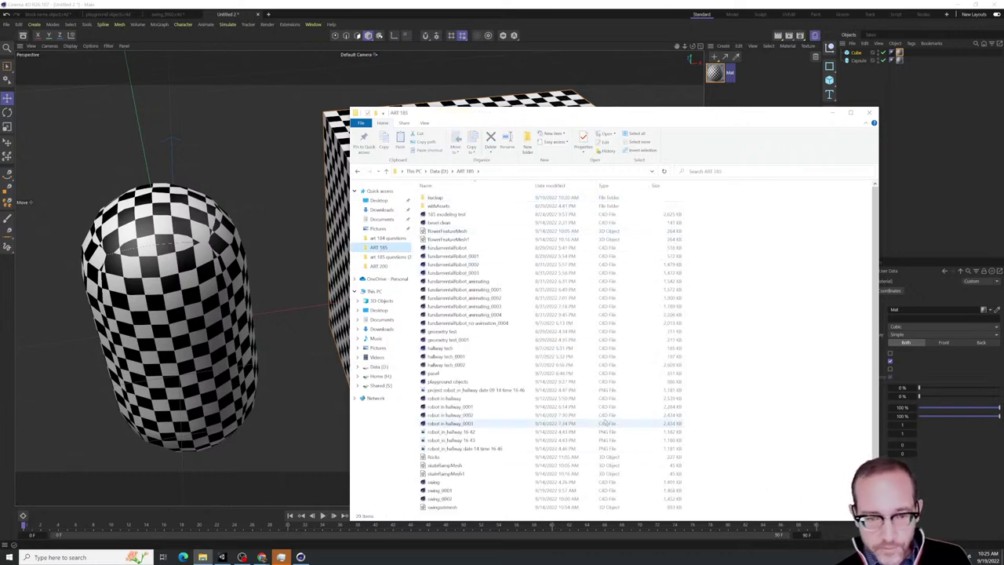
scroll(603, 422, "down", 1)
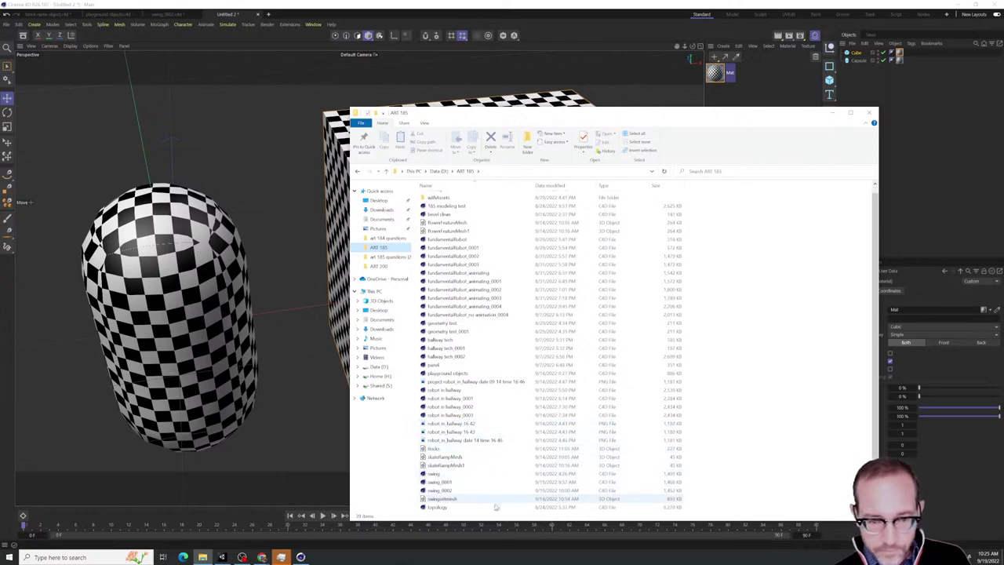
scroll(487, 408, "up", 1)
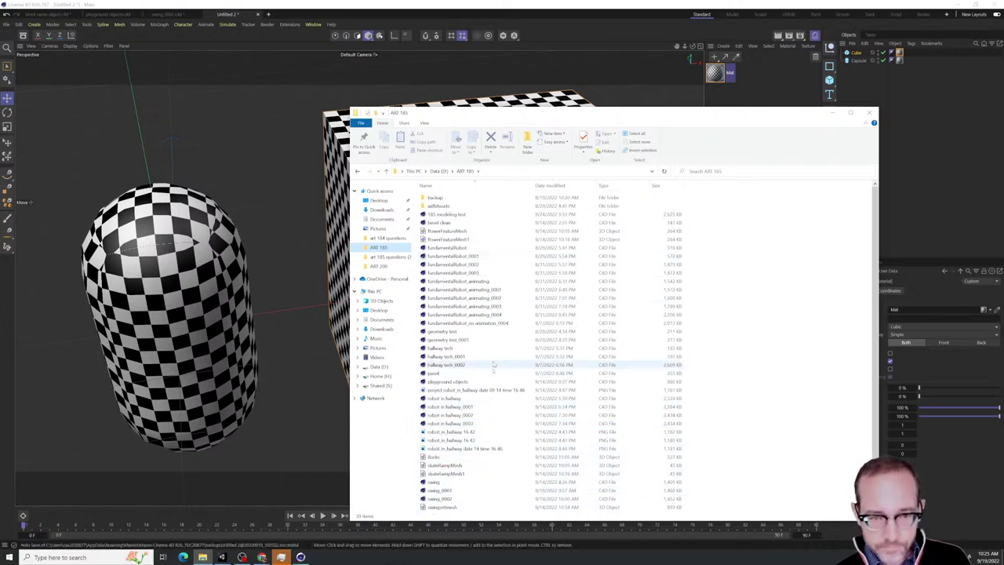
scroll(493, 398, "down", 1)
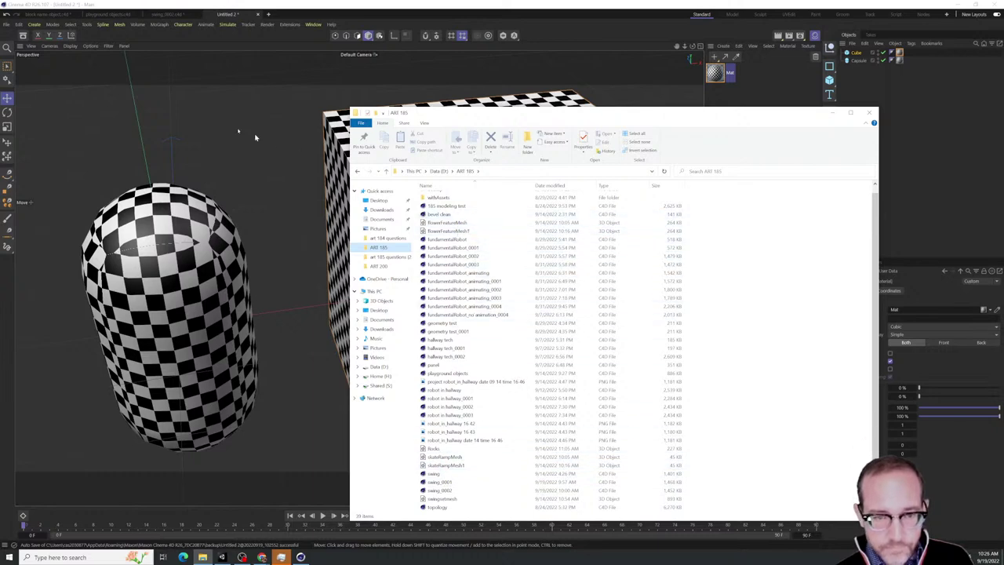
left_click(131, 75)
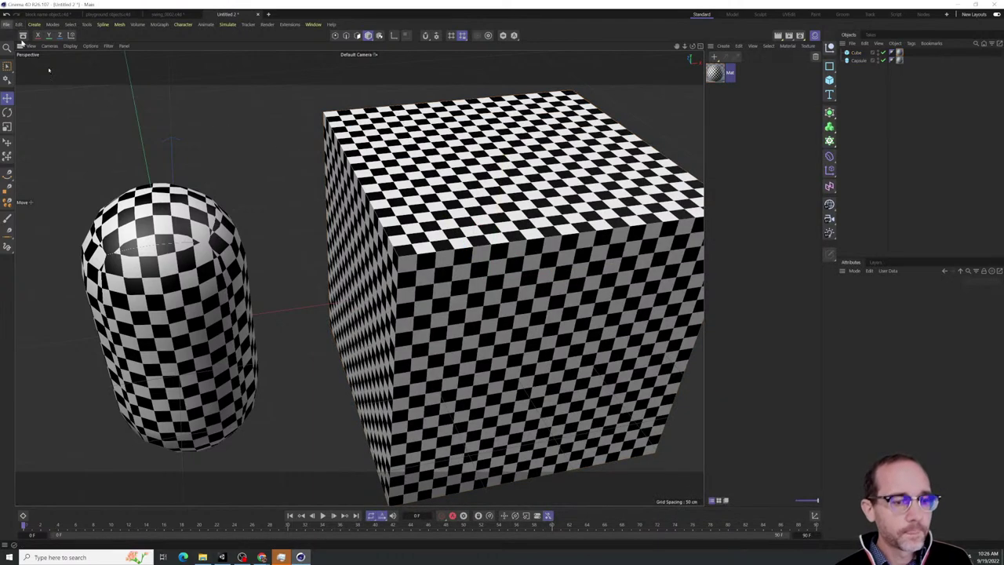
Import the Rocks 3D object file from the ART 185 folder into Cinema 4D as its own document
left_click(202, 557)
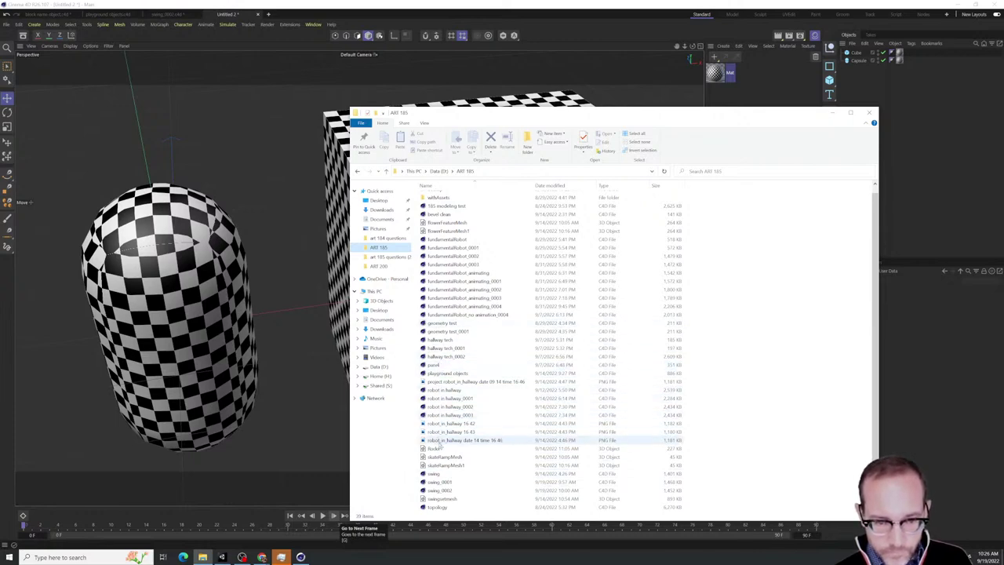
left_click(440, 451)
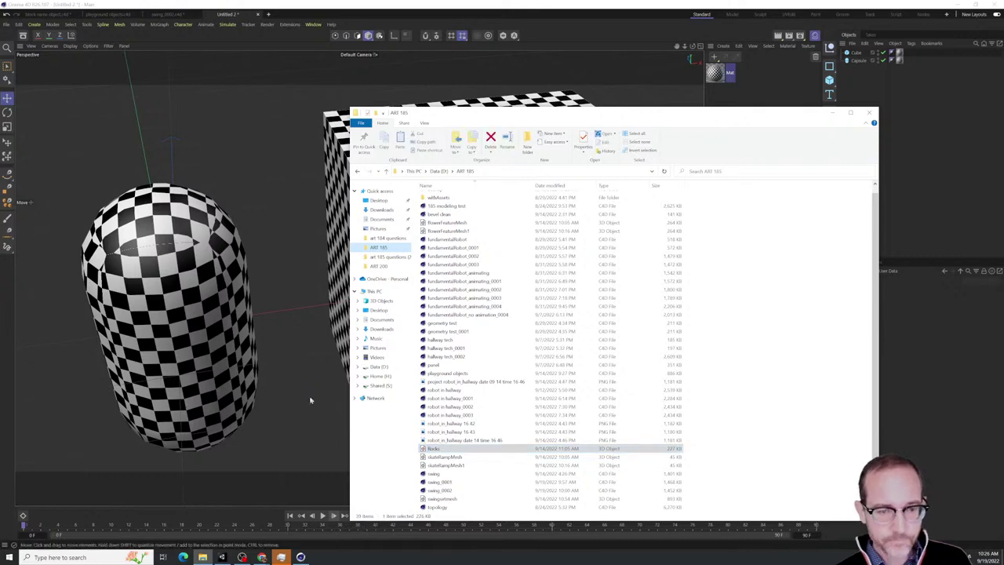
left_click(309, 399)
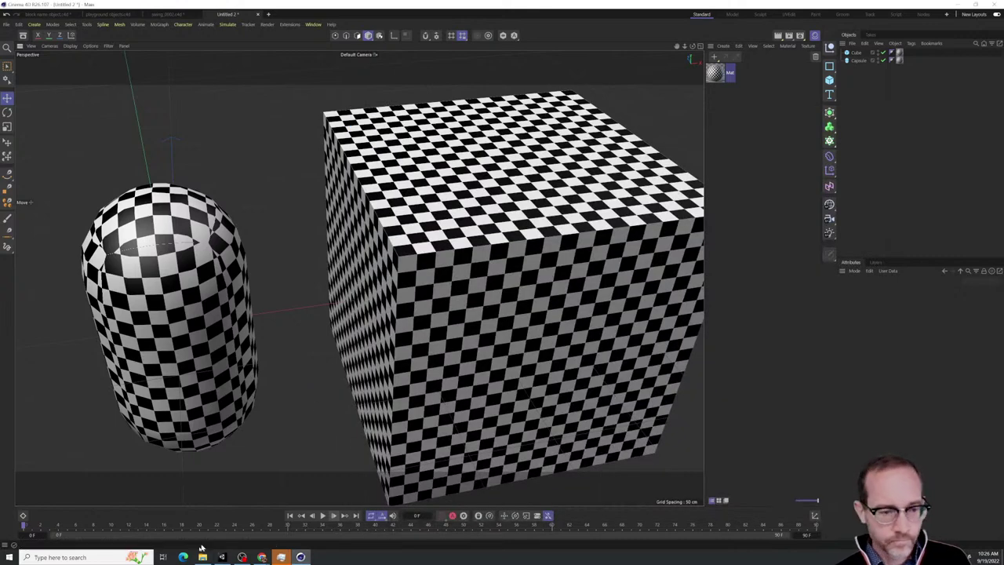
left_click(202, 557)
left_click_drag(434, 447, 343, 356)
left_click(306, 424)
Display the imported rock model shaded with its polygon lines and view its topology
key("n")
key("b")
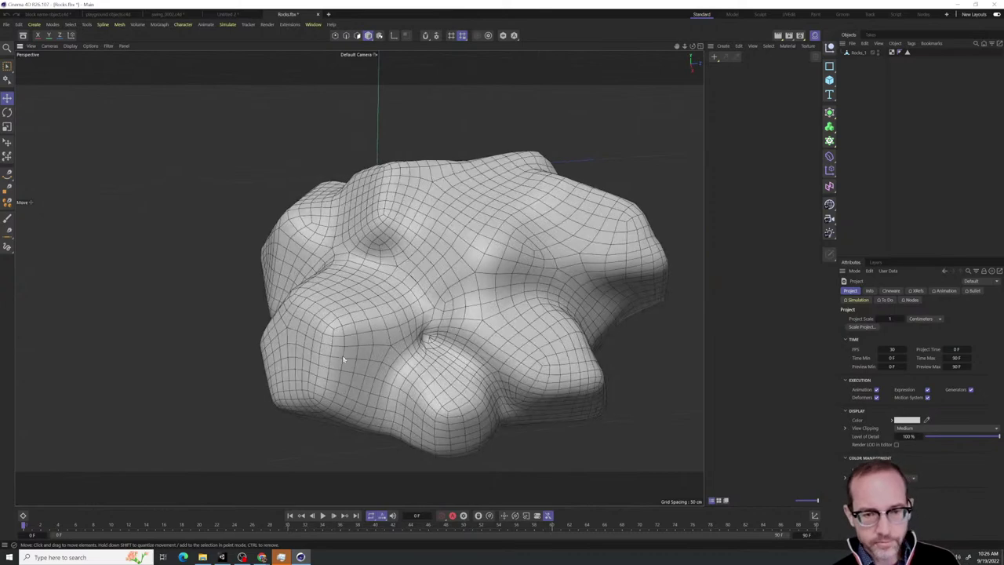
left_click_drag(417, 313, 448, 323, "alt")
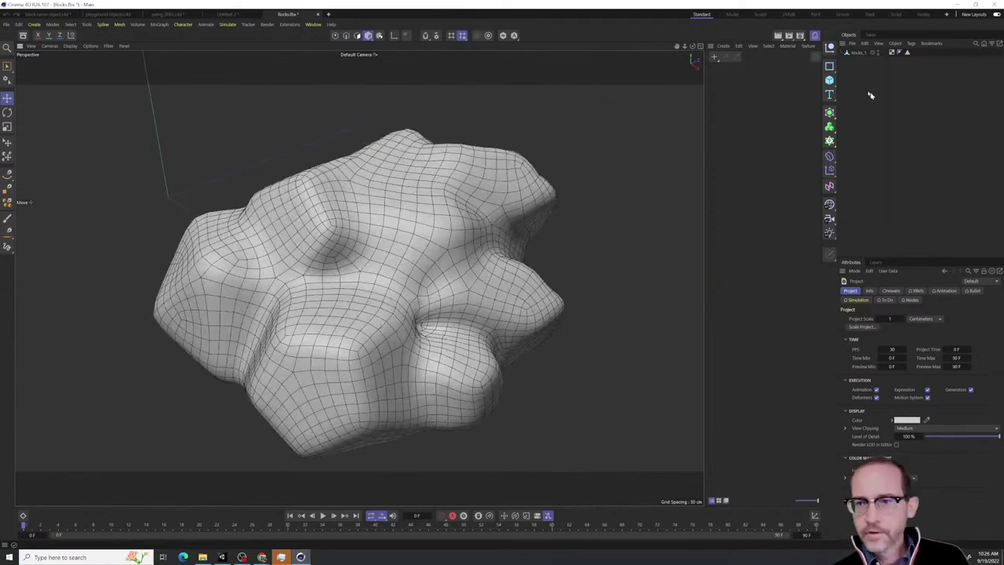
left_click_drag(447, 266, 445, 235, "alt")
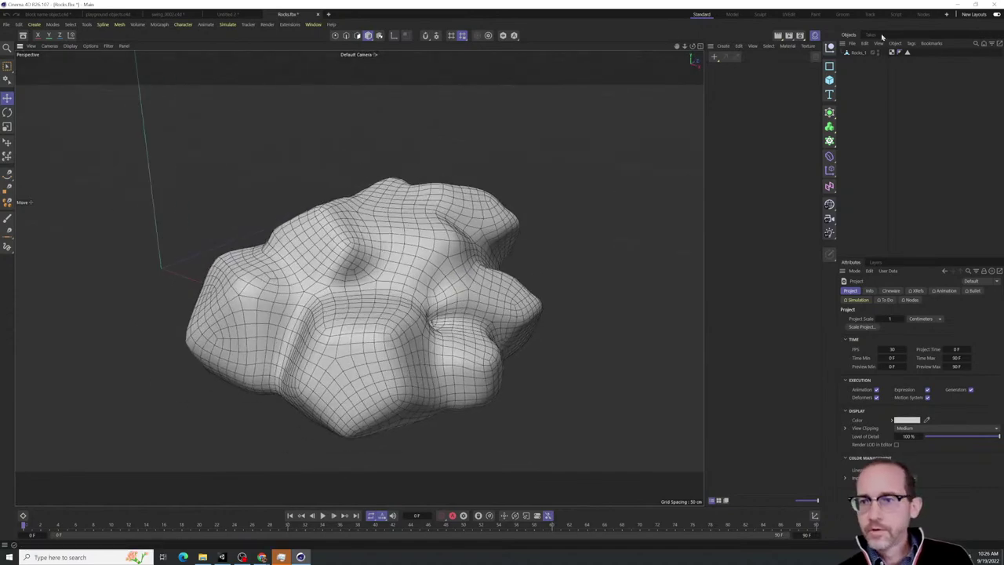
Open the Rocks_1 object in the UV Edit layout and, in polygon mode, pick the polygon stretched across the middle of its UV map
left_click(859, 52)
mouse_move(392, 283)
left_mouse_down("alt")
mouse_move(369, 274)
mouse_move(385, 271)
mouse_move(380, 283)
left_mouse_up("alt")
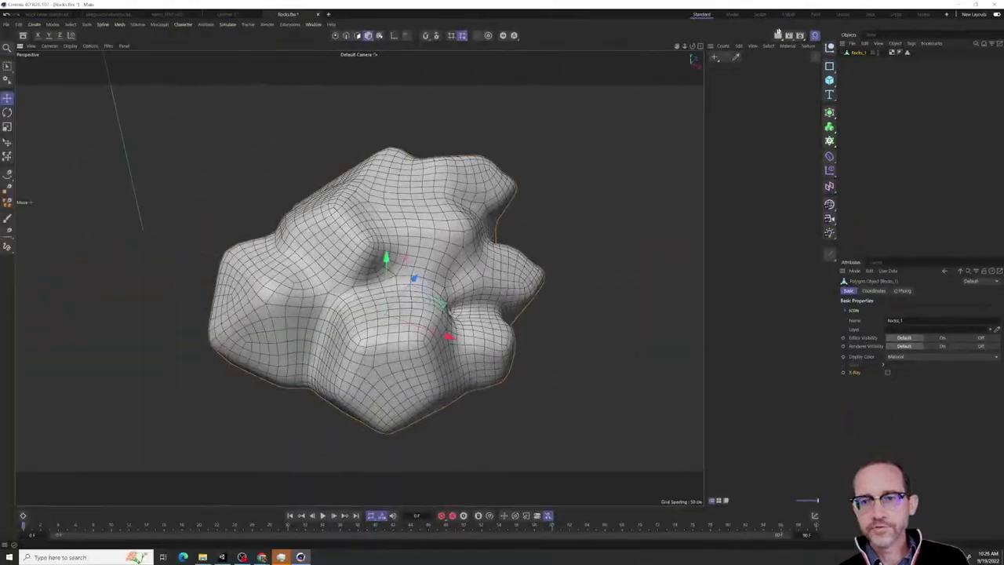
left_click(787, 15)
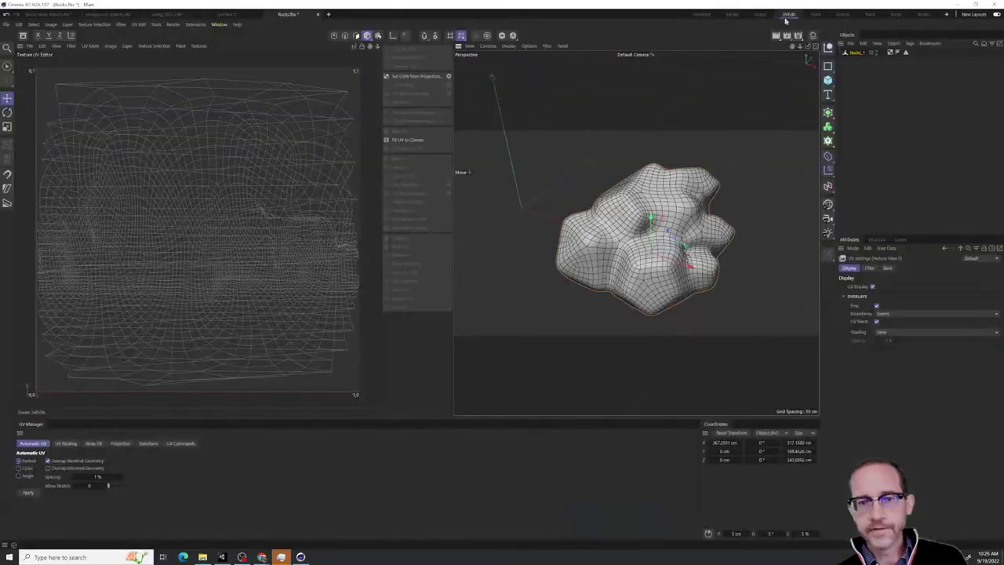
left_click(855, 54)
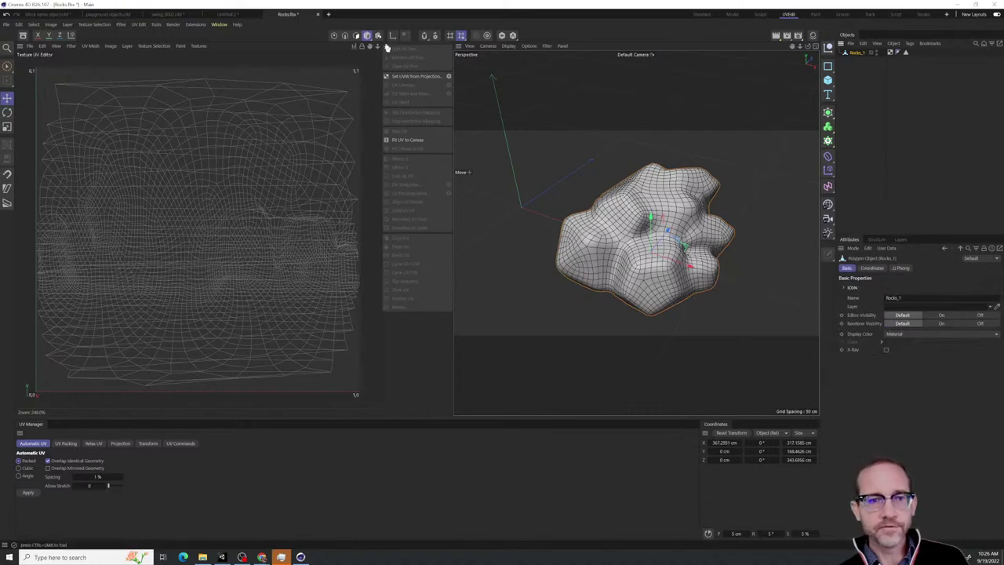
left_click(356, 35)
left_click(137, 263)
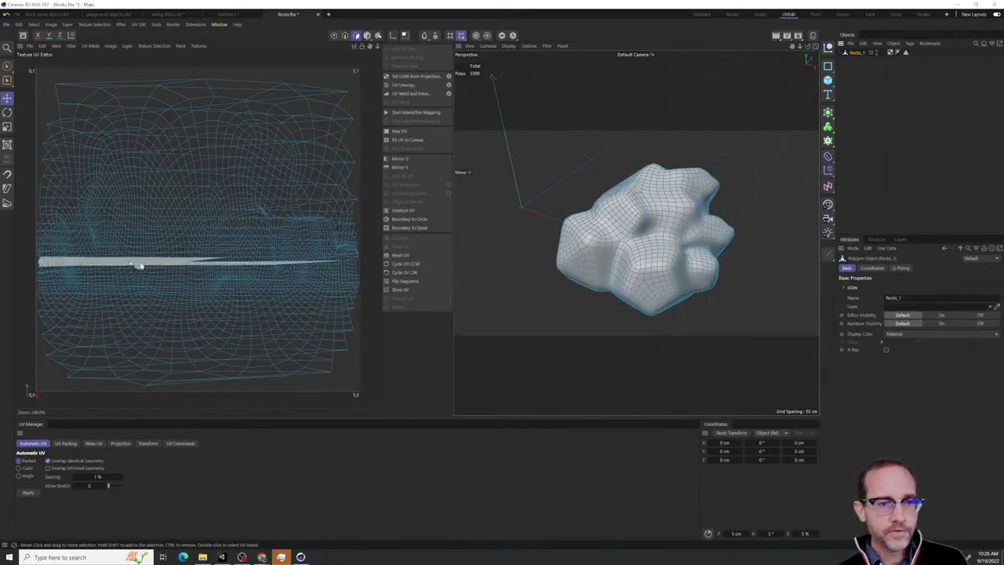
In the Standard layout, search the asset library for "auto" and add the Automatic UV node operator as a child of Rocks_1
left_click_drag(140, 266, 314, 275)
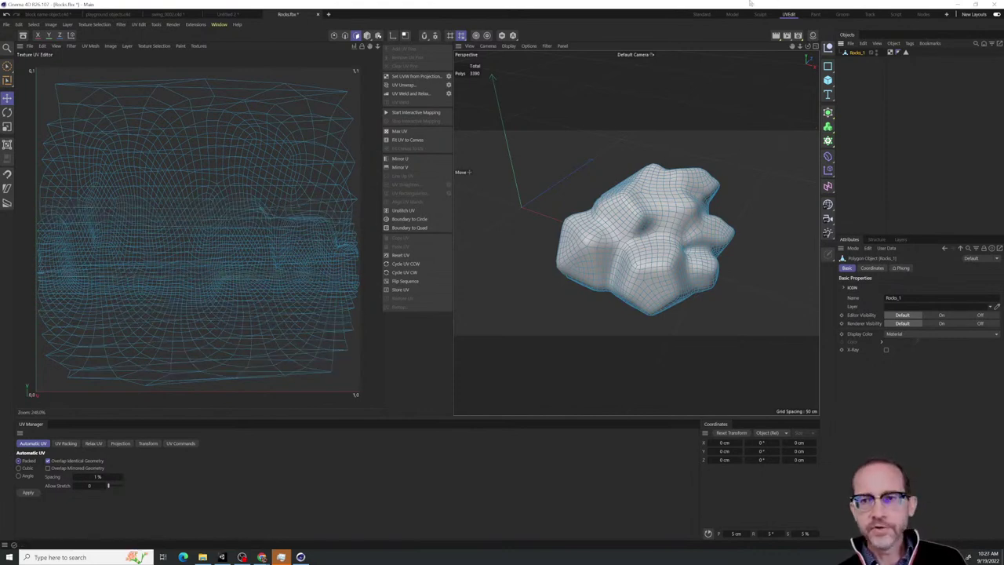
left_click(702, 14)
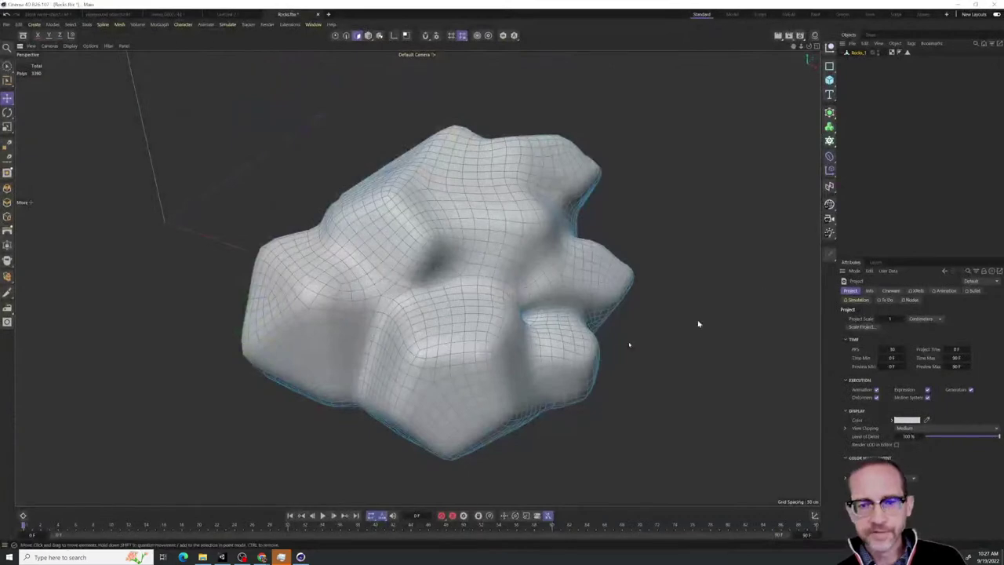
left_click(23, 36)
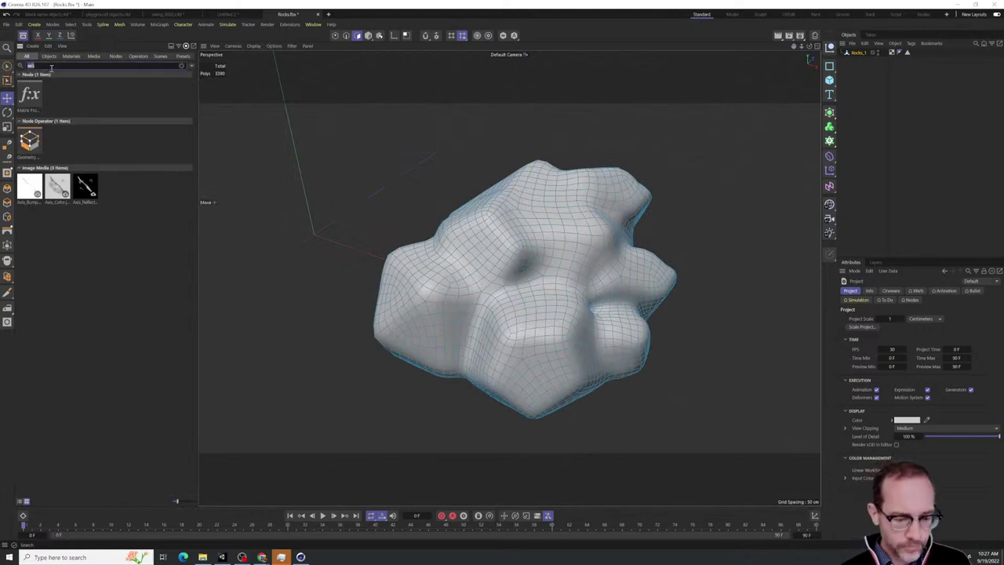
key("BackSpace")
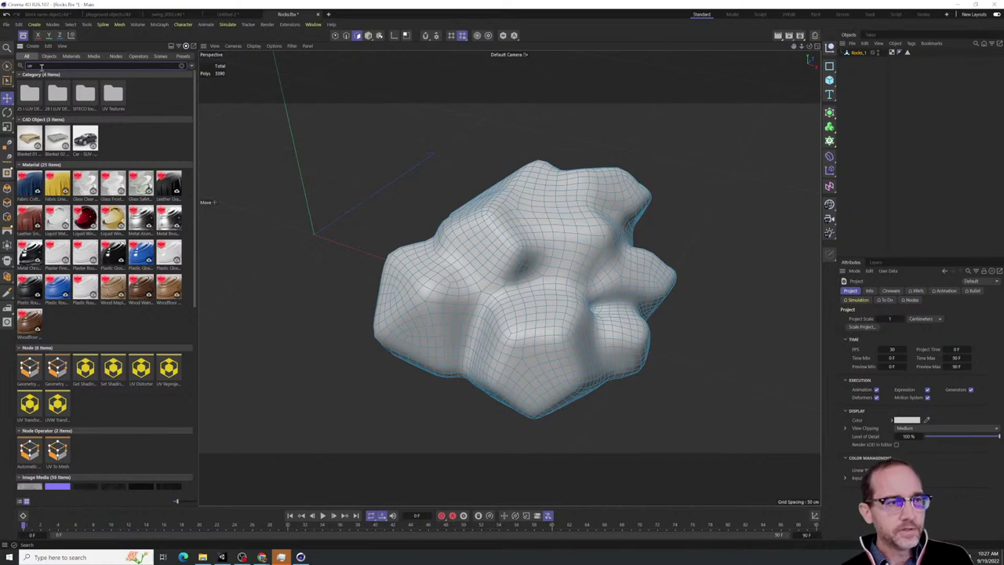
type("r")
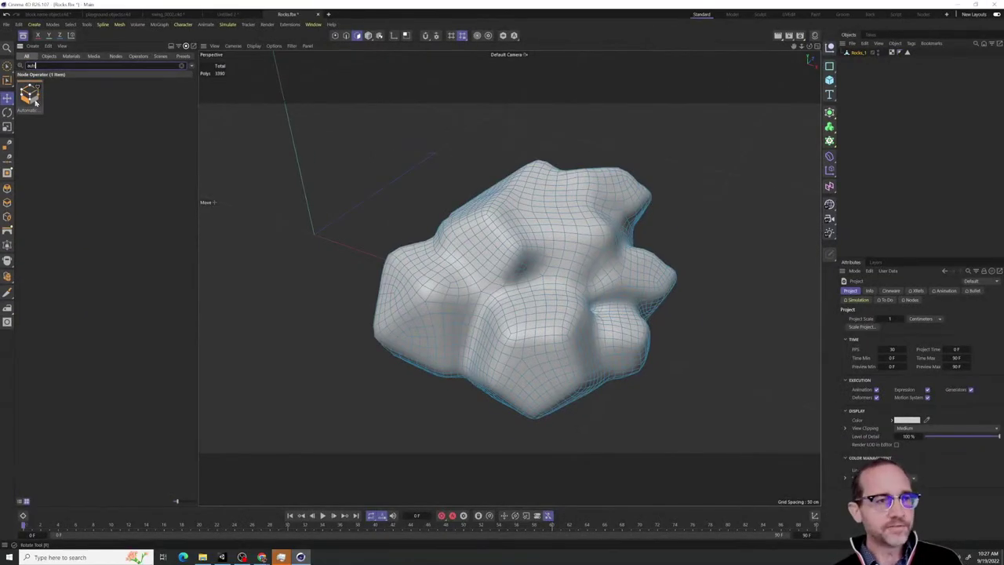
left_click_drag(35, 101, 649, 119)
left_click_drag(858, 68, 859, 55)
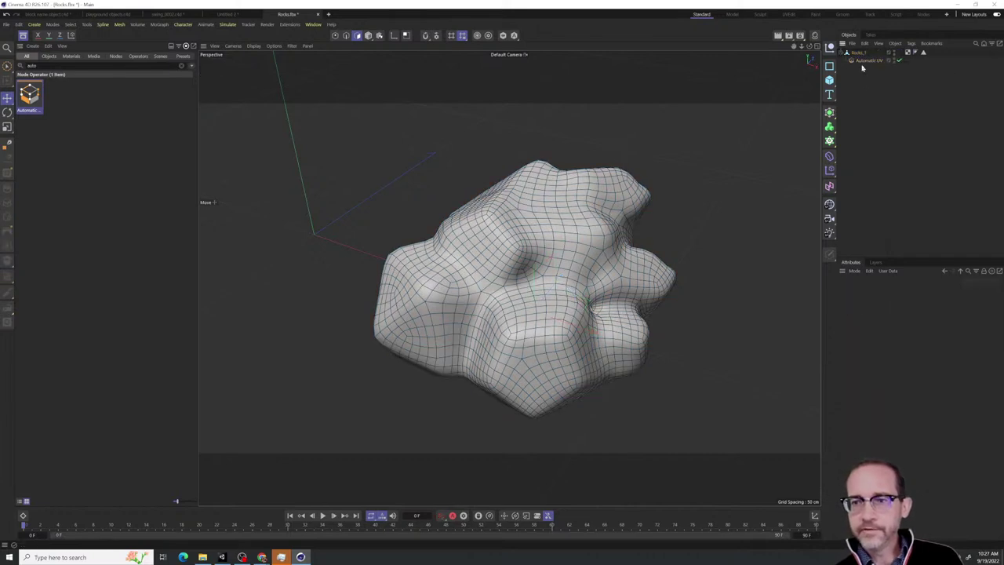
Check the UV map of Rocks_1 in the UV Edit layout with the Automatic UV operator beneath it
left_click(788, 14)
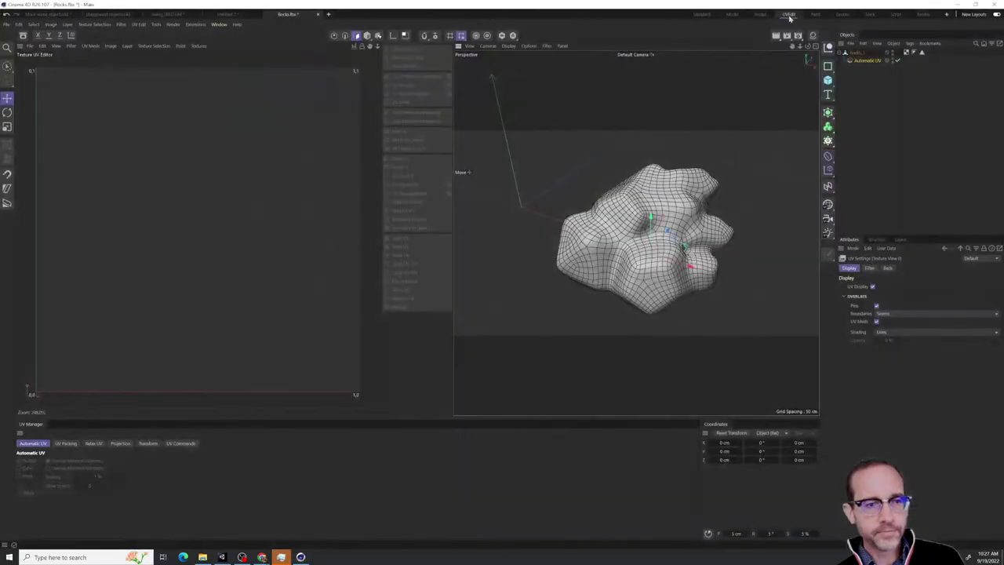
left_click(856, 53)
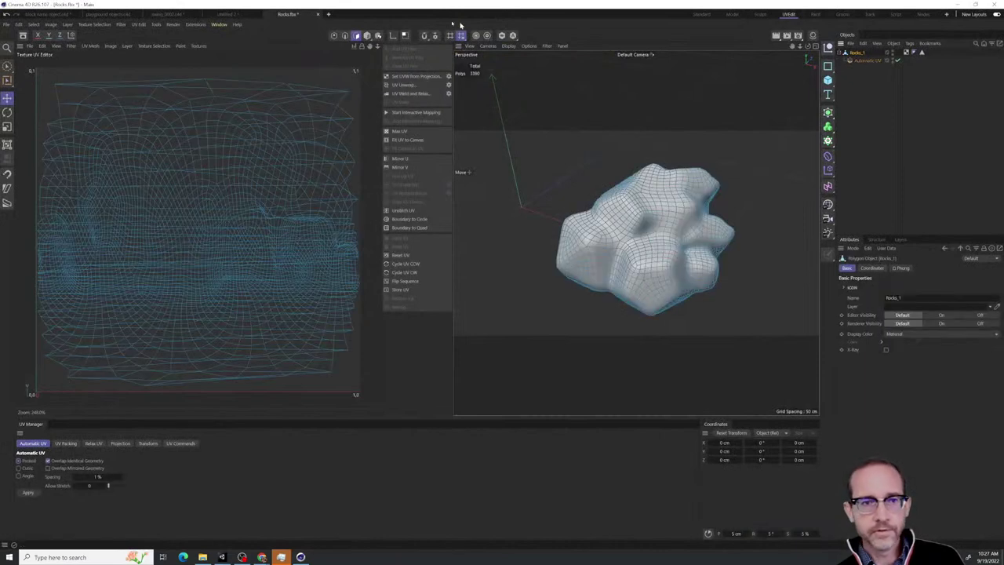
left_click(865, 74)
left_click(858, 54)
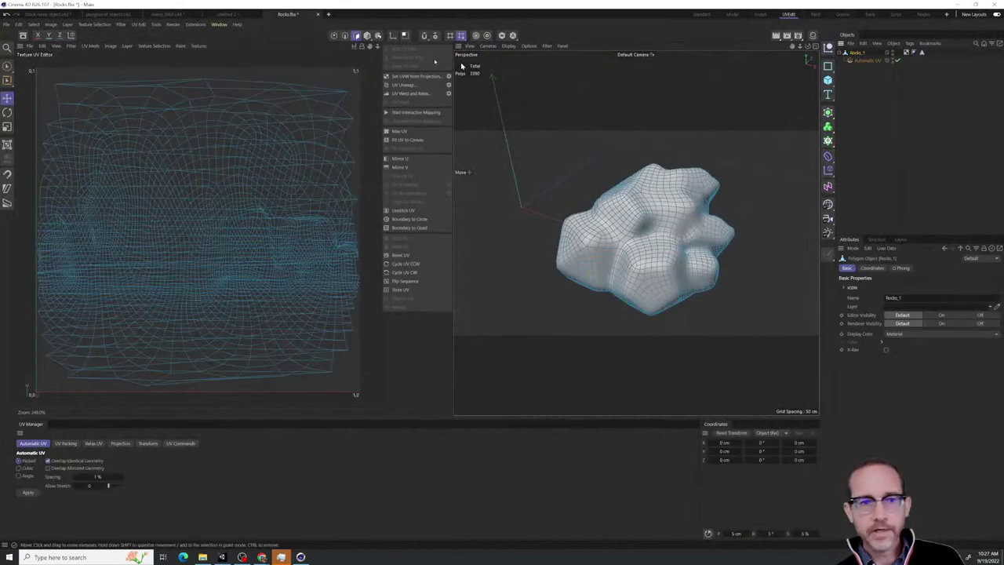
Return to the Standard layout and review the input settings of the Automatic UV deformer
left_click(692, 15)
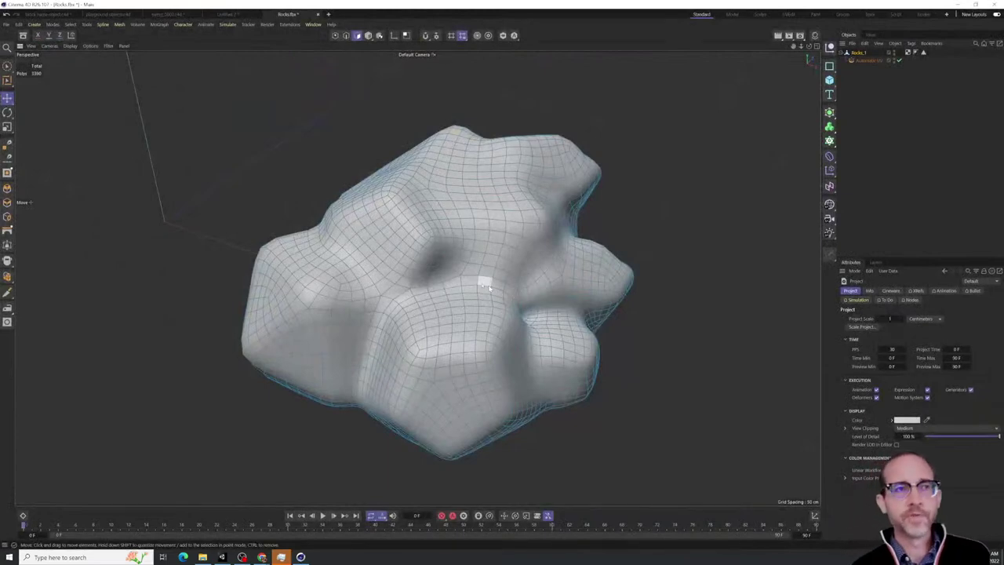
left_click(859, 54)
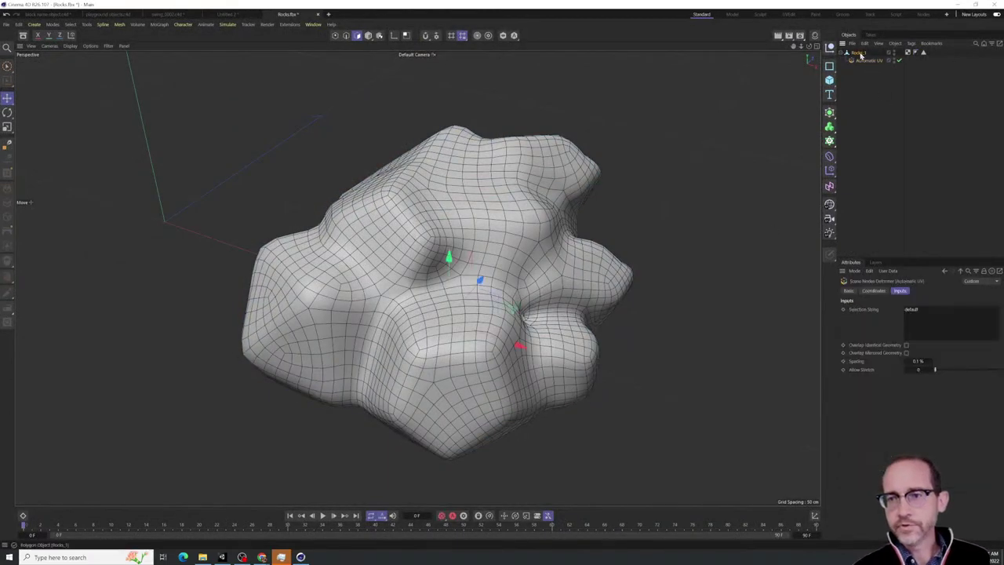
left_click(865, 61)
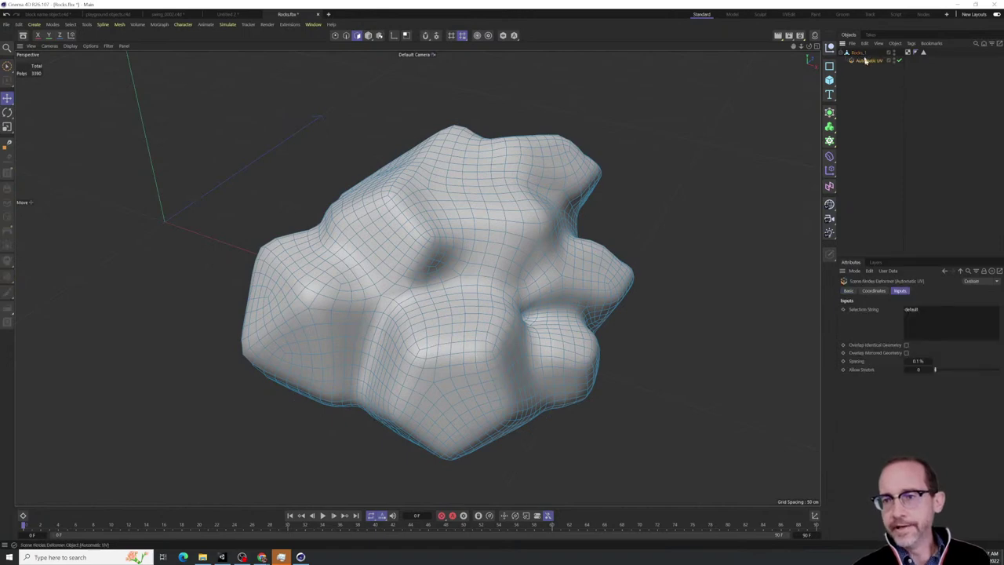
Export the selected Rocks_1 object as an FBX file named Rocks_UV into the ART 200 folder
left_click(858, 53)
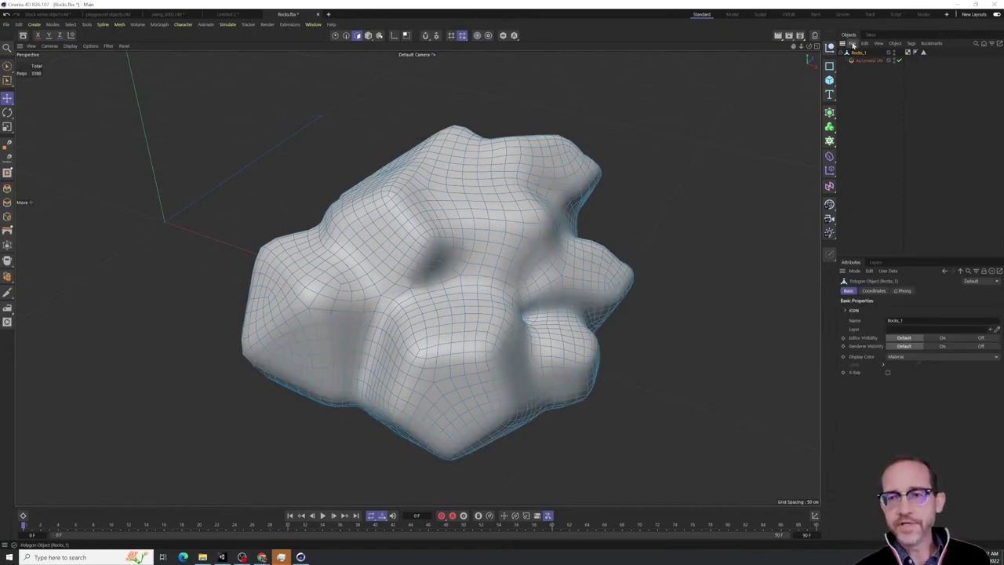
left_click(852, 44)
mouse_move(925, 89)
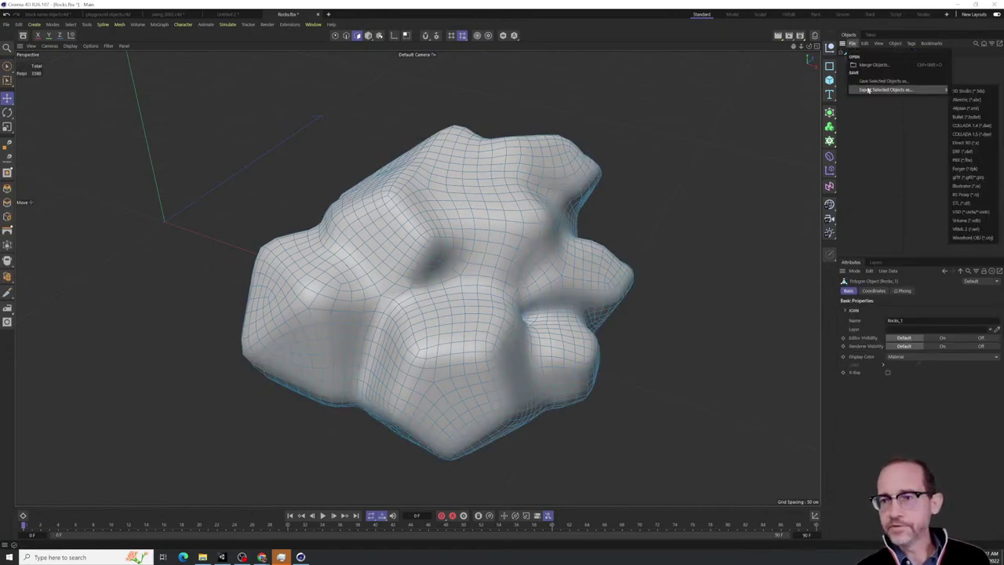
left_click(984, 163)
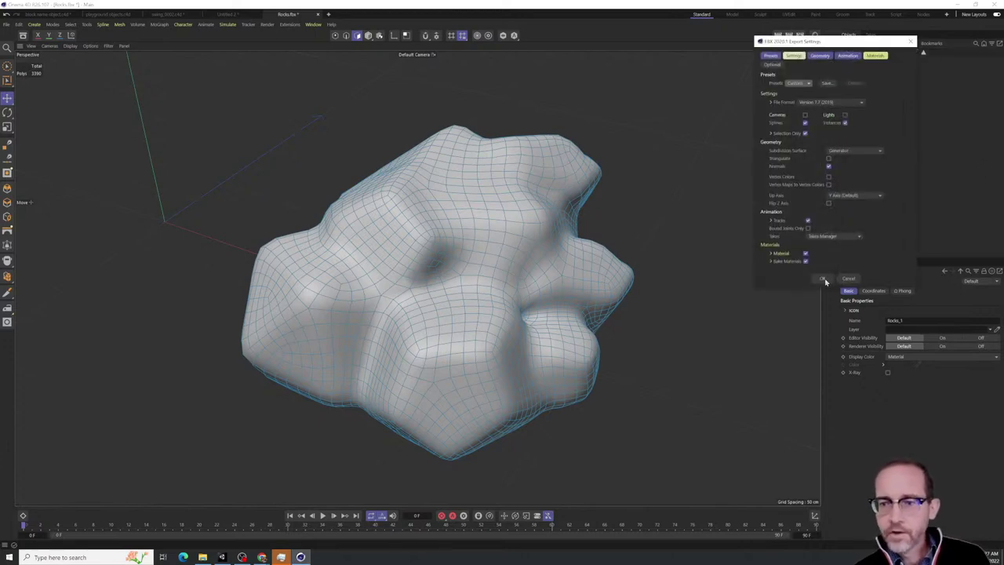
left_click(822, 279)
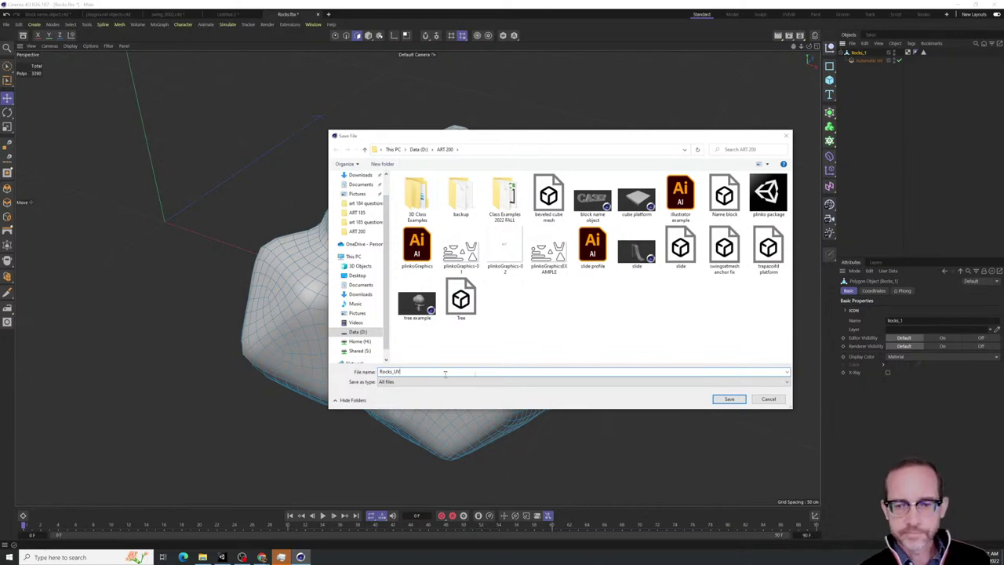
left_click(730, 399)
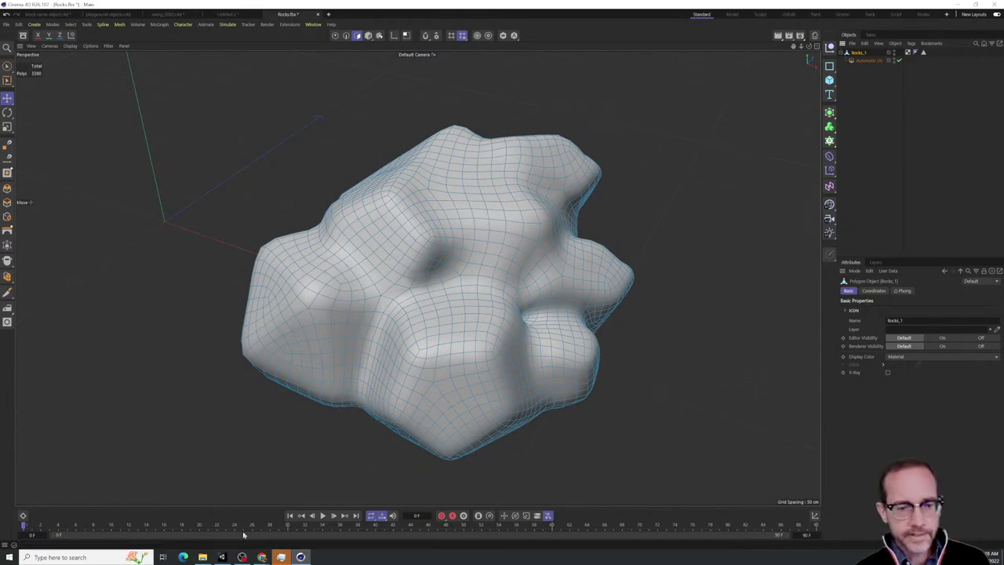
Start a new project and import the Rocks_UV file from the ART 200 folder with the default FBX import settings
key("ctrl+n")
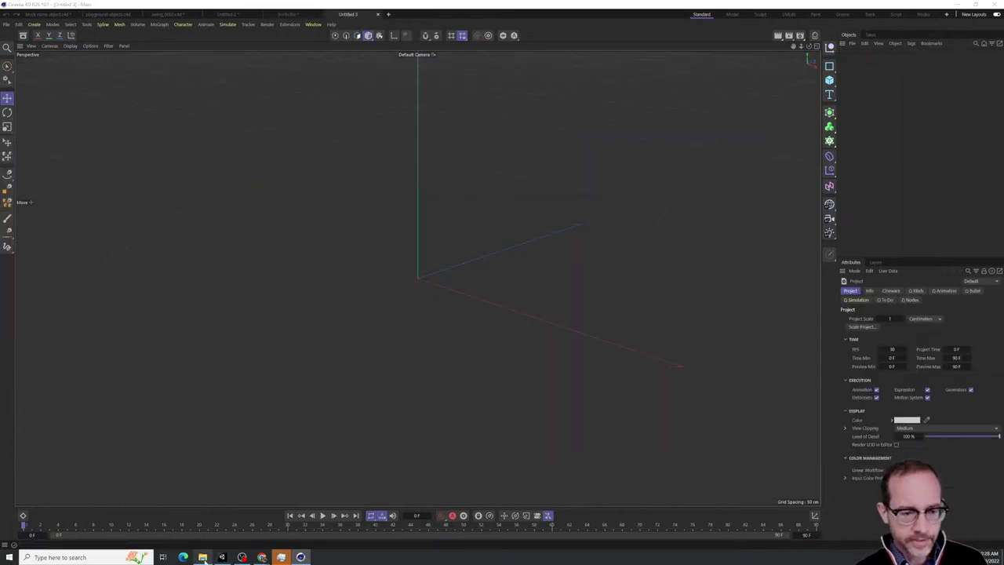
left_click(202, 557)
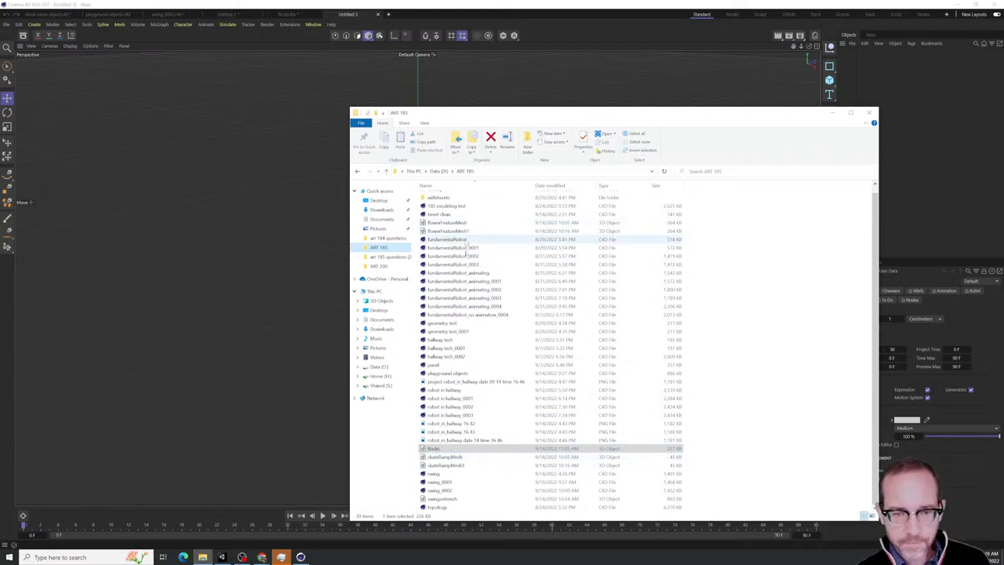
left_click(379, 266)
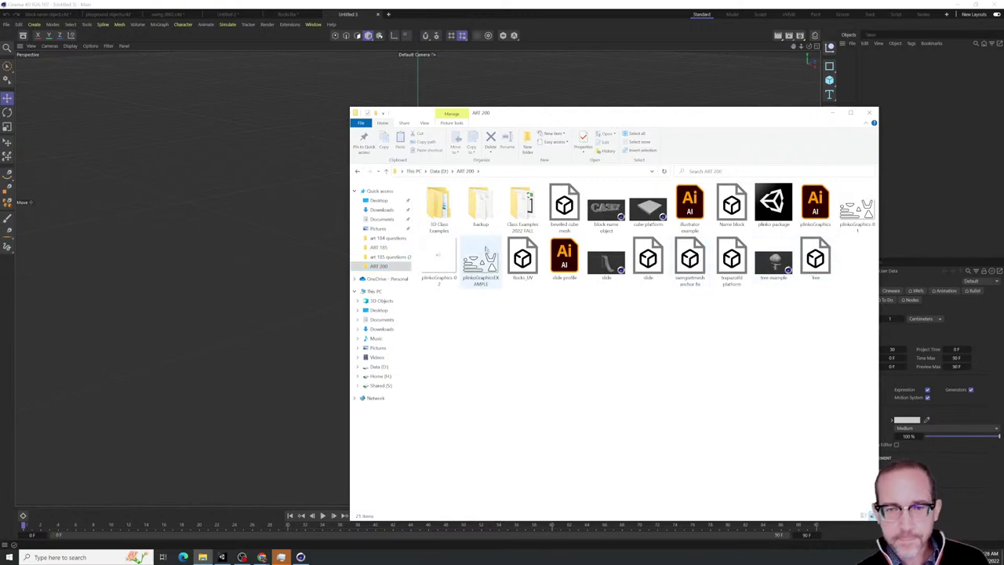
left_click_drag(522, 258, 287, 330)
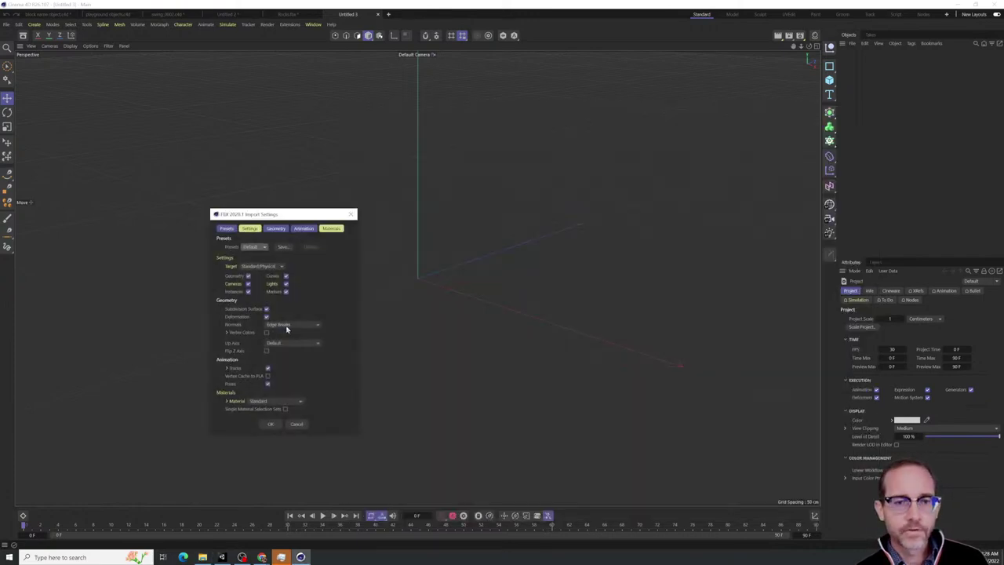
left_click(269, 423)
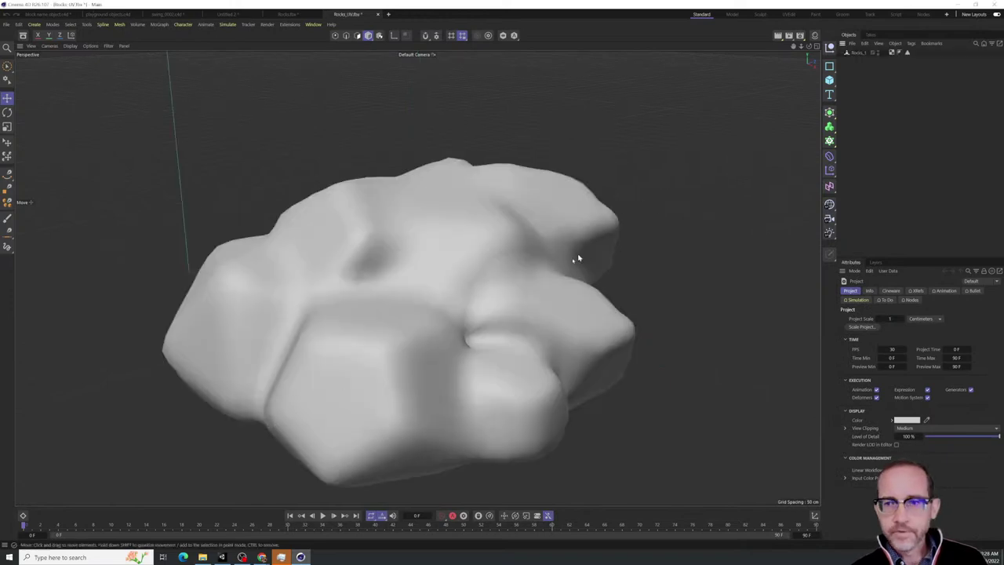
Display the reimported rock shaded with its polygon lines and view its topology from several angles
left_click_drag(532, 278, 541, 299, "alt")
key("n")
key("b")
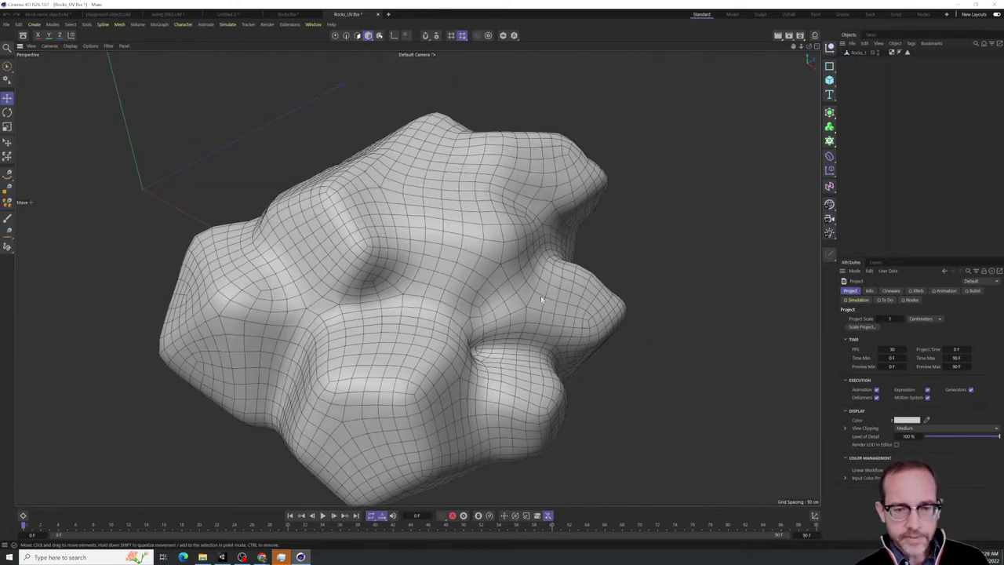
mouse_move(541, 299)
left_mouse_down("alt")
mouse_move(497, 307)
mouse_move(518, 328)
left_mouse_up("alt")
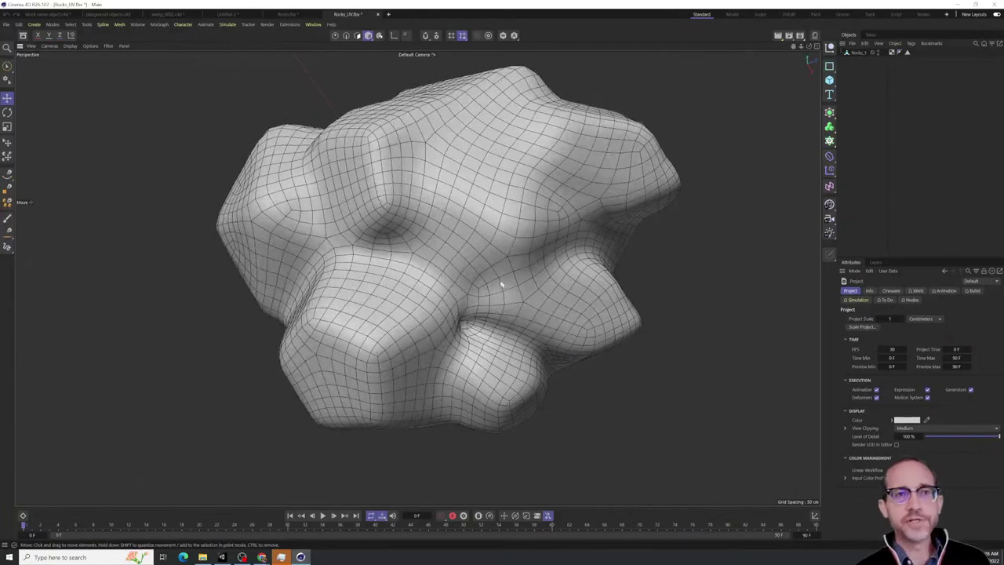
left_click_drag(507, 287, 496, 289, "alt")
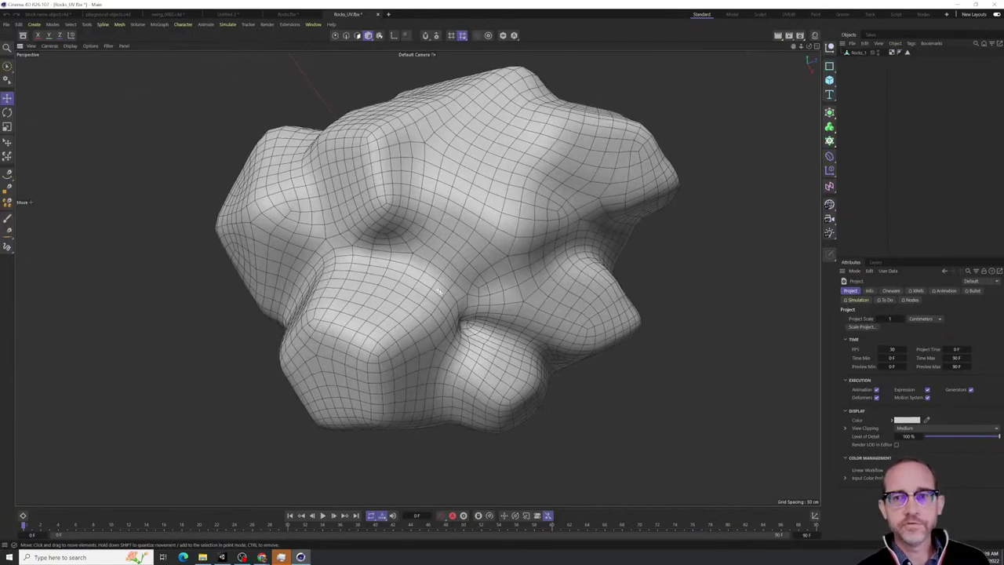
Show the reimported Rocks_1 object in the UV Edit layout and examine the separate islands of its UV map
left_click(788, 16)
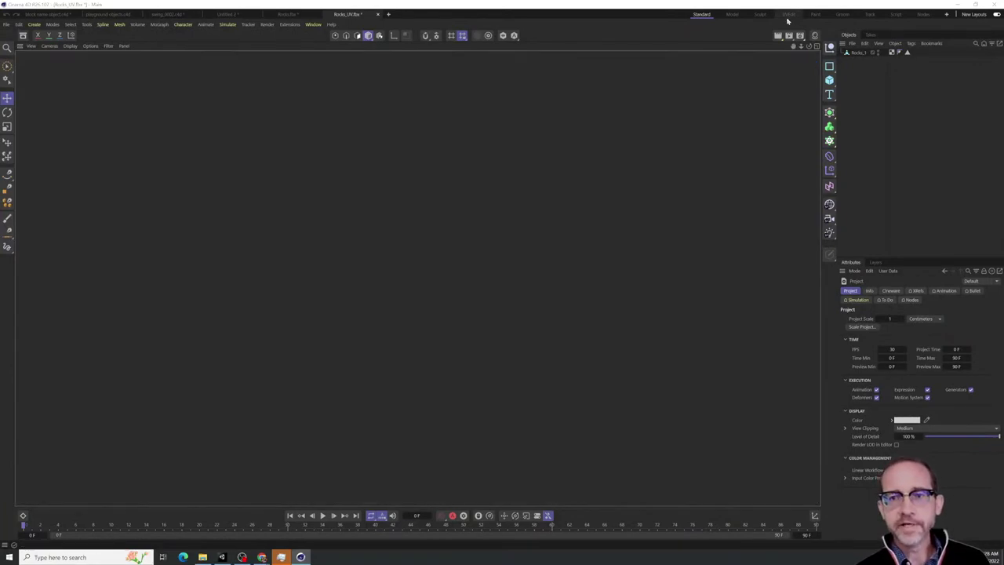
left_click(851, 53)
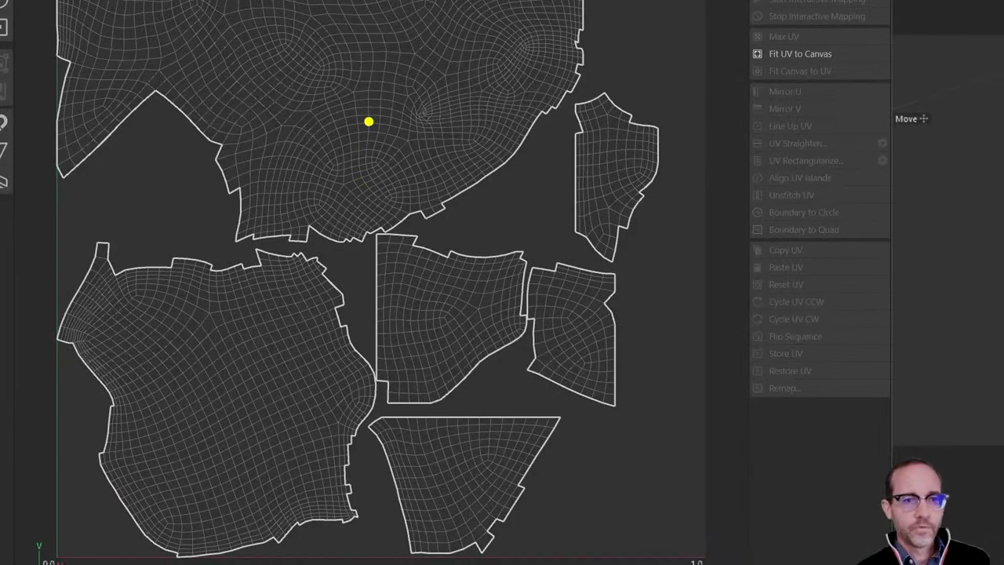
left_click_drag(376, 104, 377, 128)
left_click_drag(290, 351, 280, 423)
left_click_drag(433, 317, 428, 373)
left_click_drag(456, 511, 491, 505)
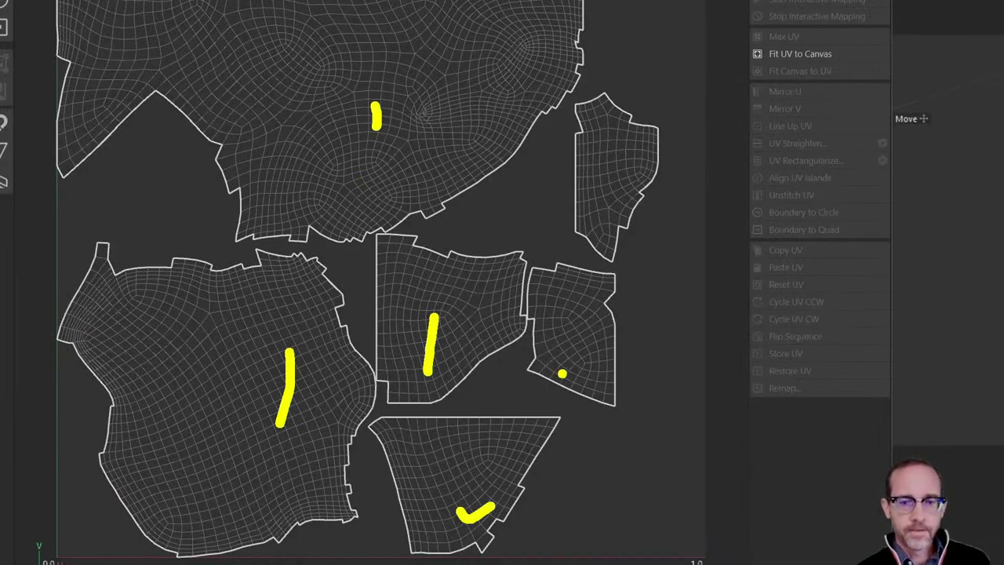
left_click_drag(561, 371, 572, 350)
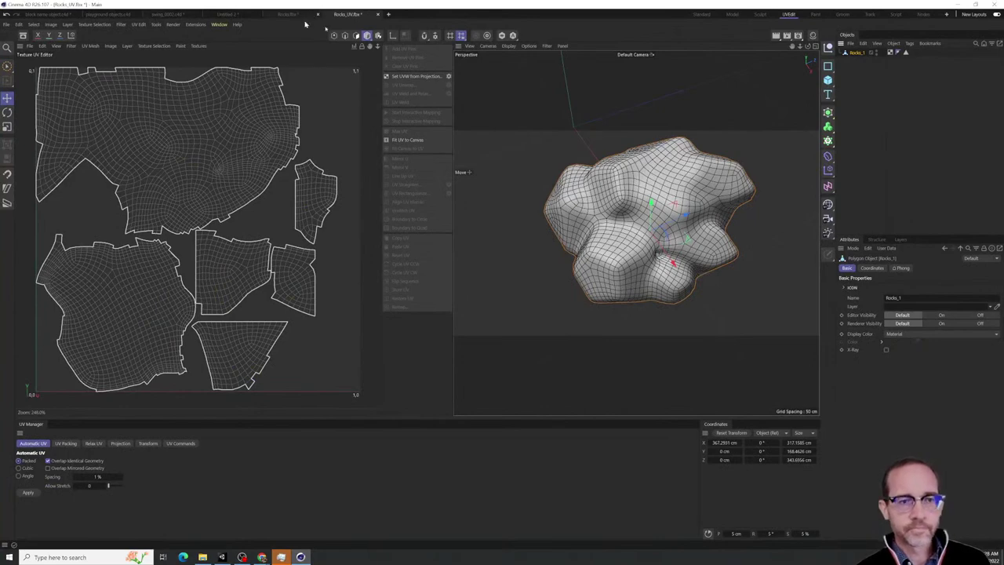
Compare the original UV map in the Rocks document with the automatic UV map in the Rocks_UV document
left_click(292, 14)
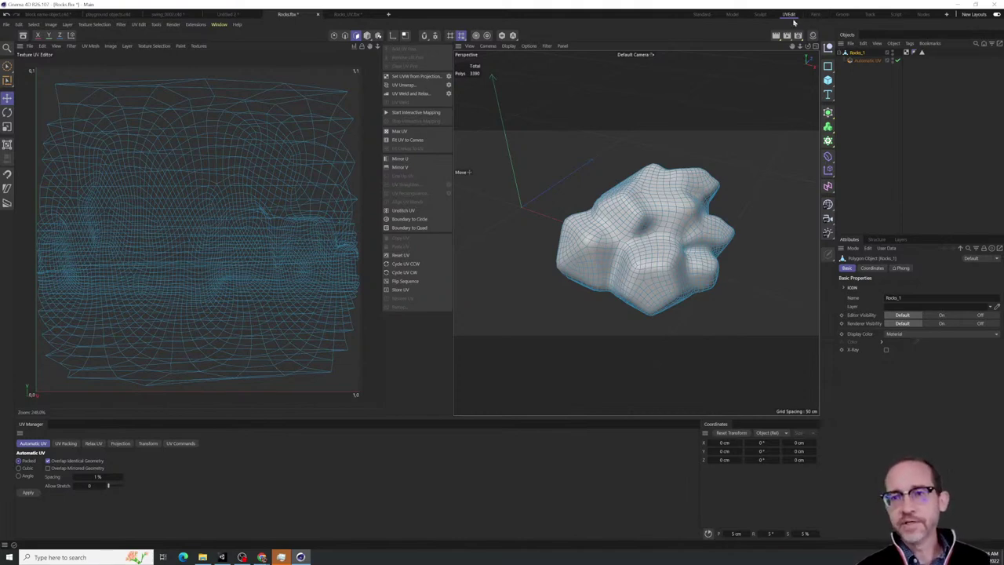
left_click(335, 14)
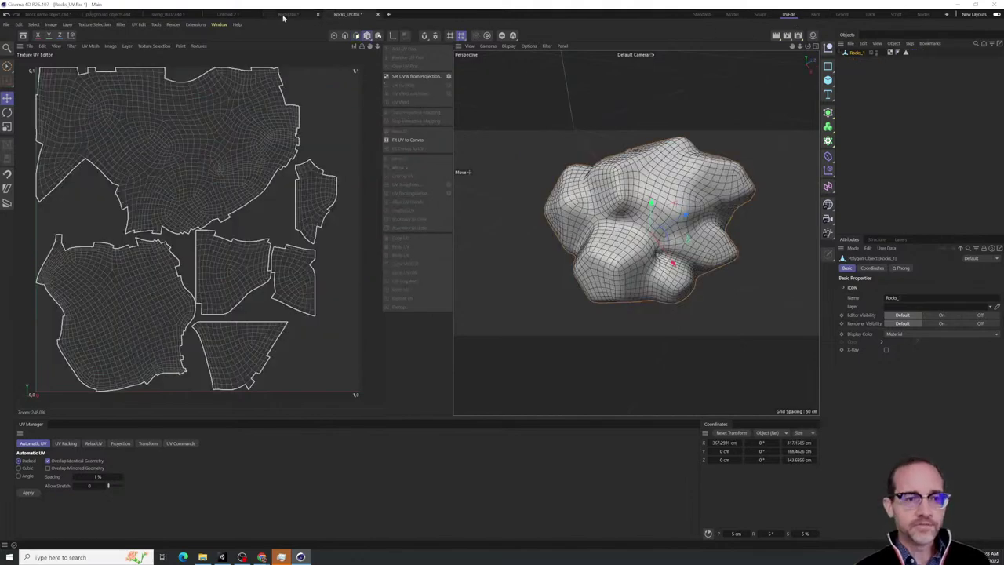
left_click(283, 17)
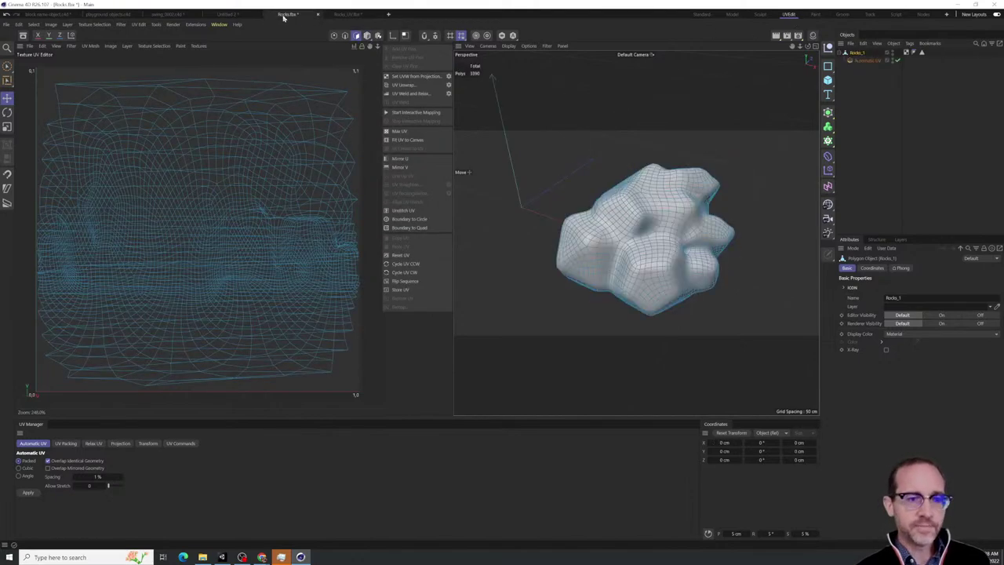
left_click(335, 15)
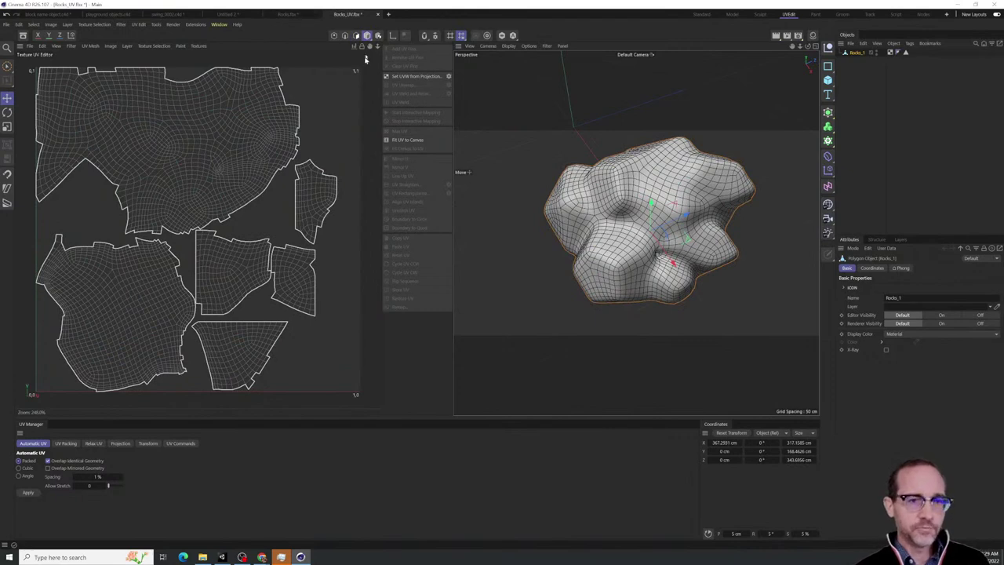
left_click(287, 14)
left_click_drag(198, 248, 327, 45)
left_click(342, 15)
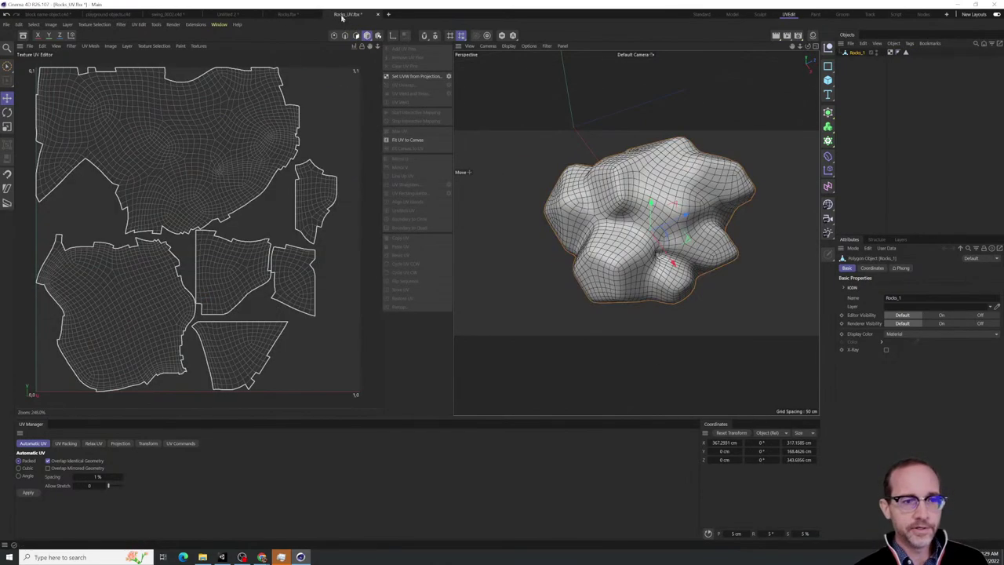
left_click(288, 15)
left_click(350, 14)
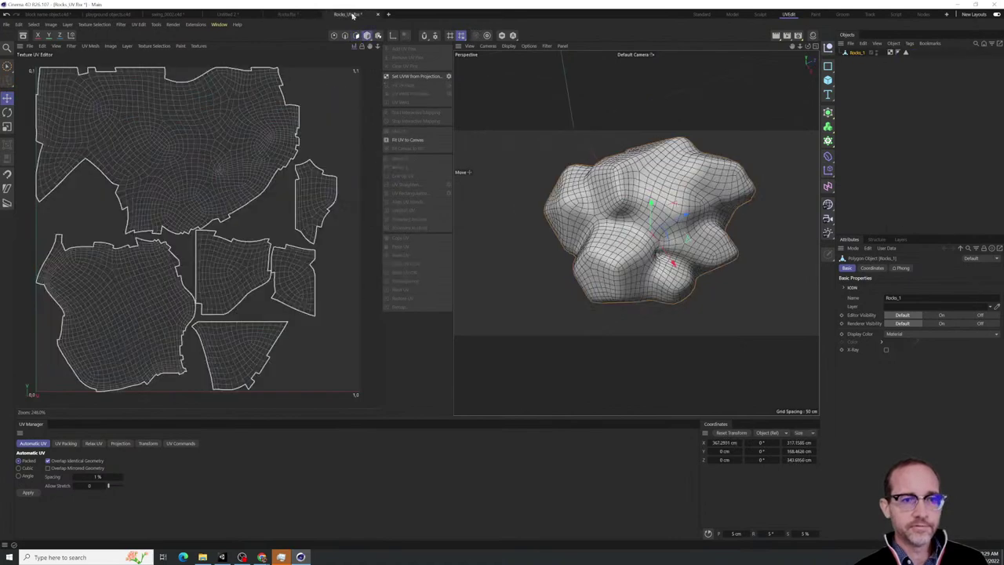
Recheck the stretched UV layout in the Rocks document against the separate islands in the Rocks_UV document
left_click(287, 15)
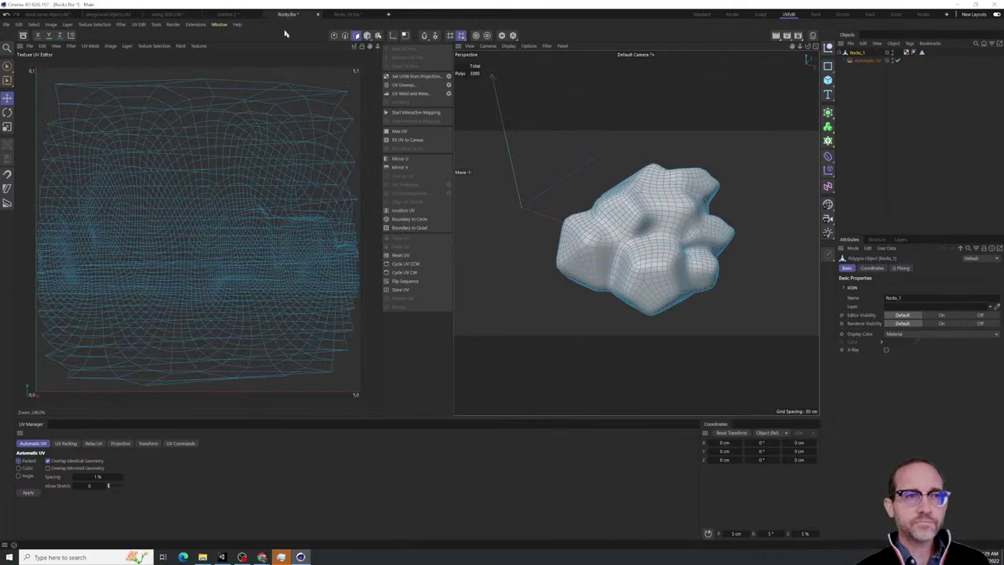
left_click(349, 16)
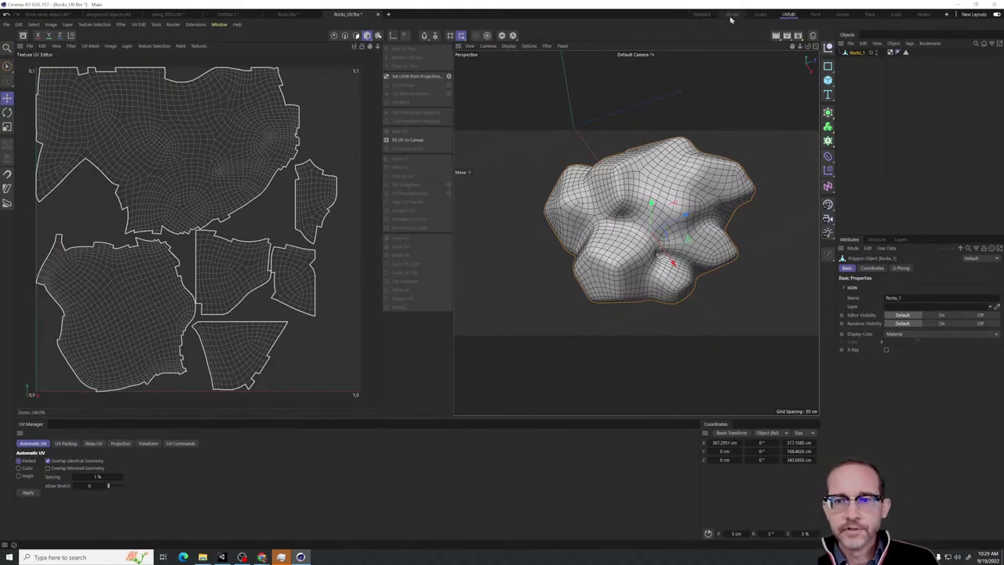
left_click(284, 15)
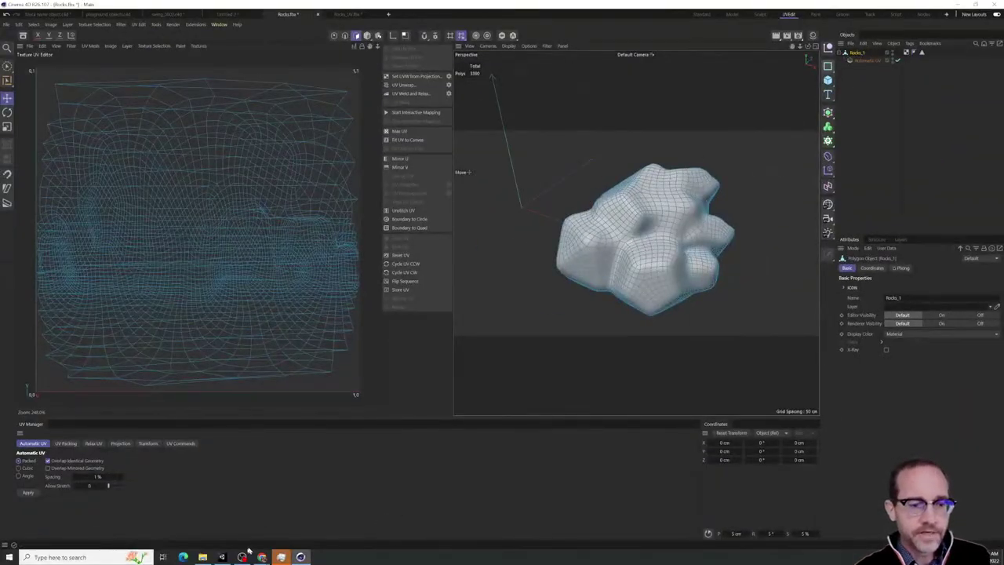
Switch to Unity and import the Rocks_UV file from the ART 200 folder into the farina mesh folder
left_click(222, 557)
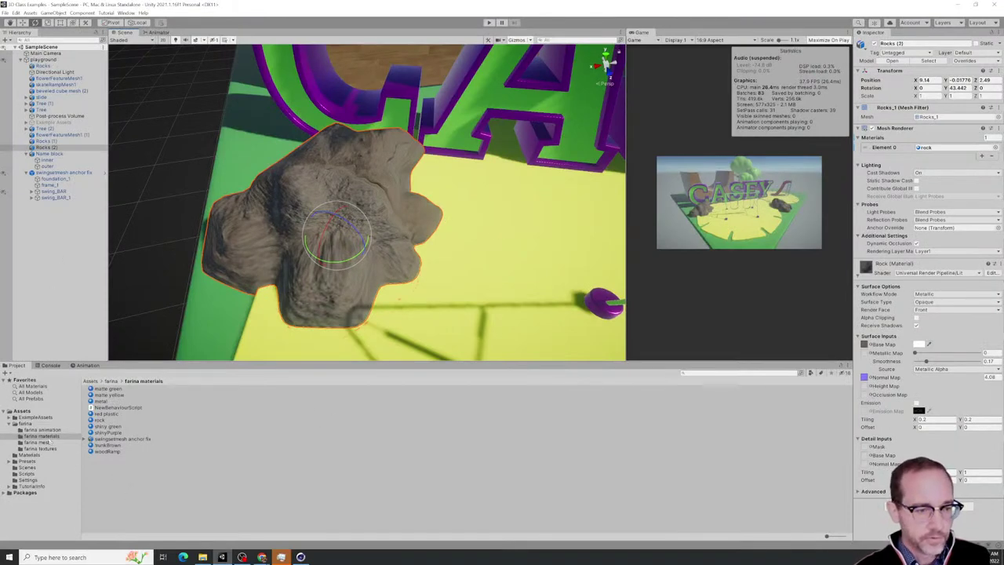
left_click(37, 442)
left_click(202, 557)
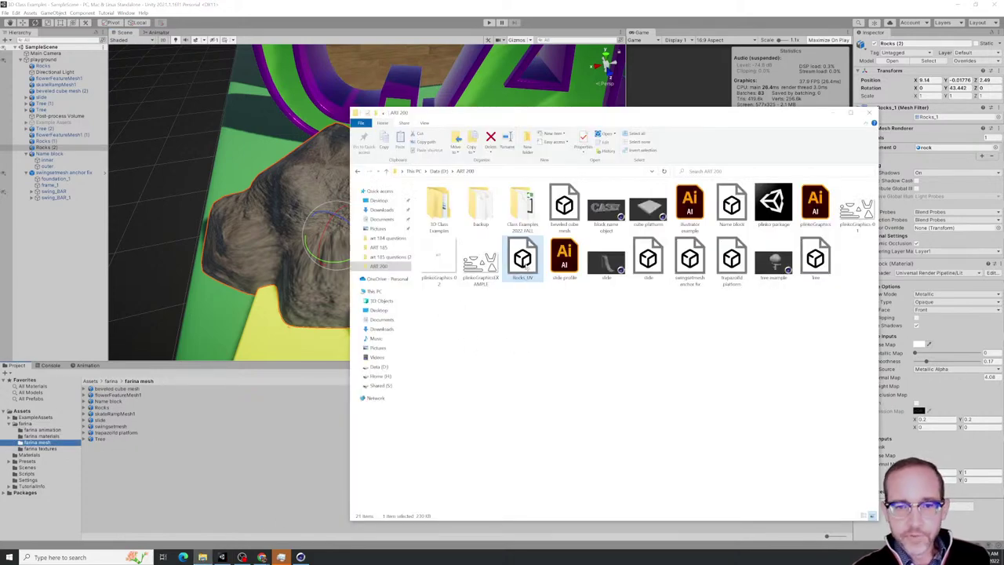
left_click_drag(168, 408, 142, 470)
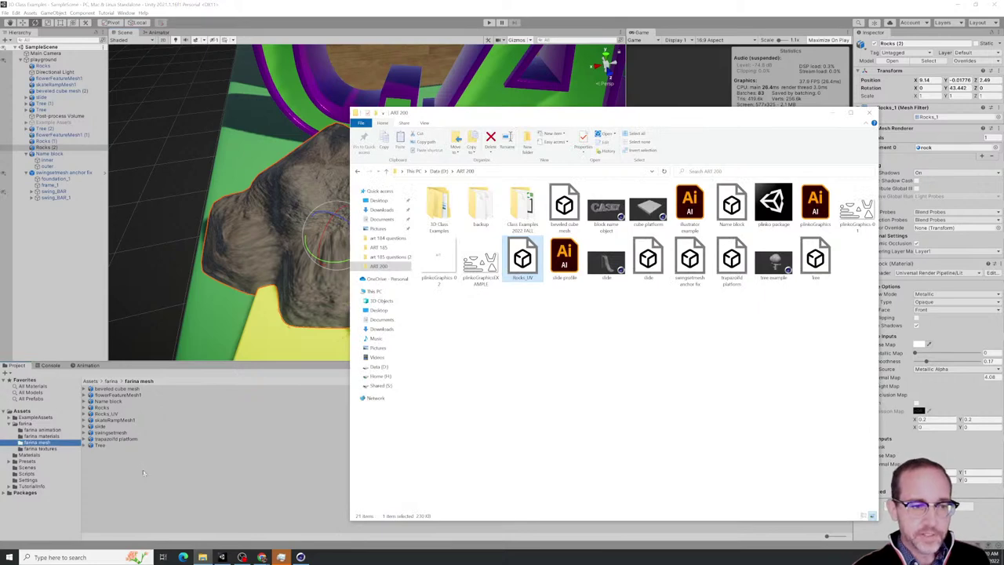
left_click(130, 465)
Add the Rocks_UV mesh to the scene and move it beside the original rock, to about X 8.459, Y -0.2, Z 5.544
left_click(106, 413)
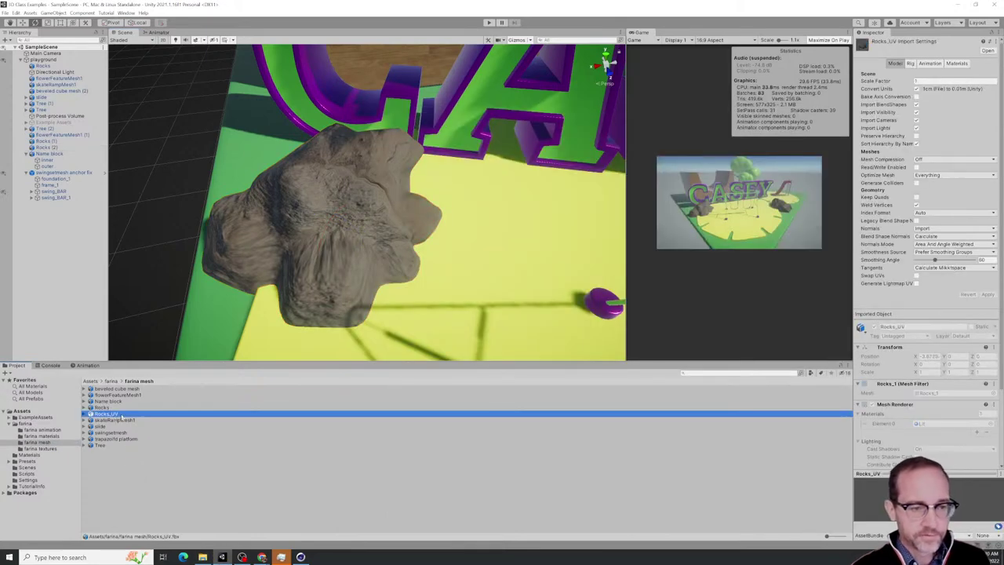
left_click_drag(474, 298, 484, 294)
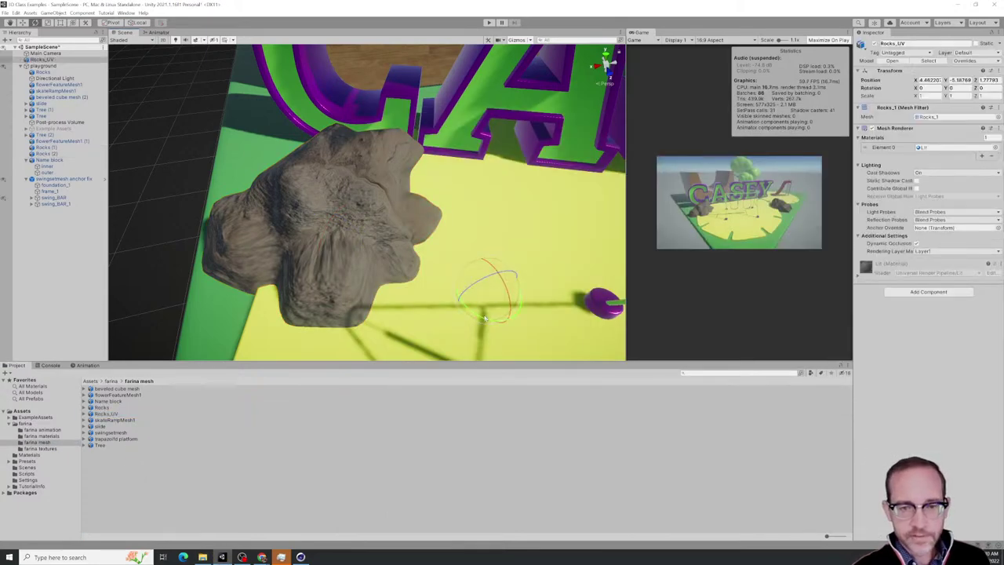
scroll(484, 317, "down", 5)
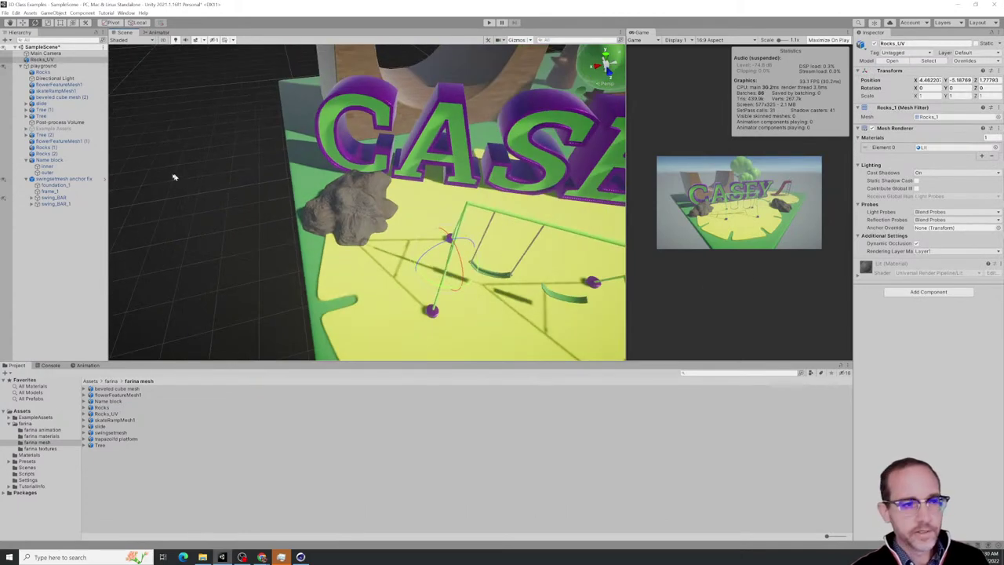
key("w")
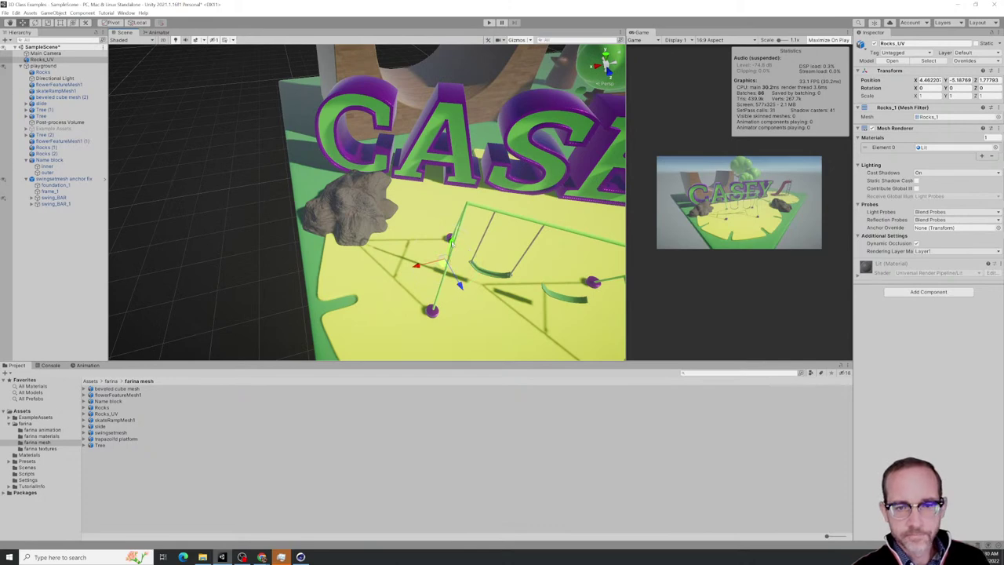
left_click_drag(452, 242, 412, 303)
left_click_drag(412, 303, 480, 224, "alt")
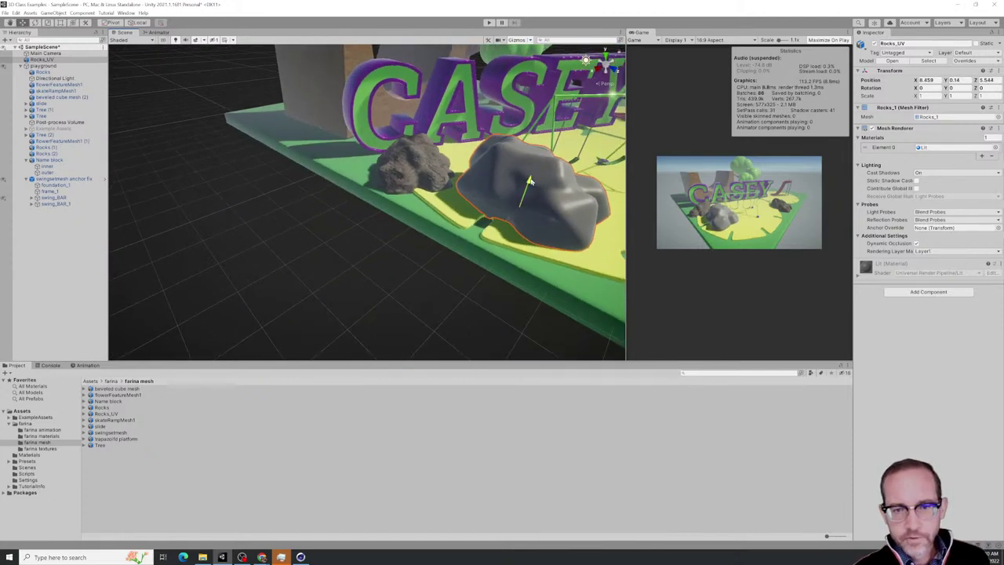
left_click_drag(527, 180, 388, 258)
Apply the rock material from the farina materials folder to the Rocks_UV object
scroll(478, 221, "up", 8)
scroll(478, 221, "up", 2)
scroll(482, 221, "down", 5)
scroll(363, 240, "down", 3)
scroll(388, 258, "up", 2)
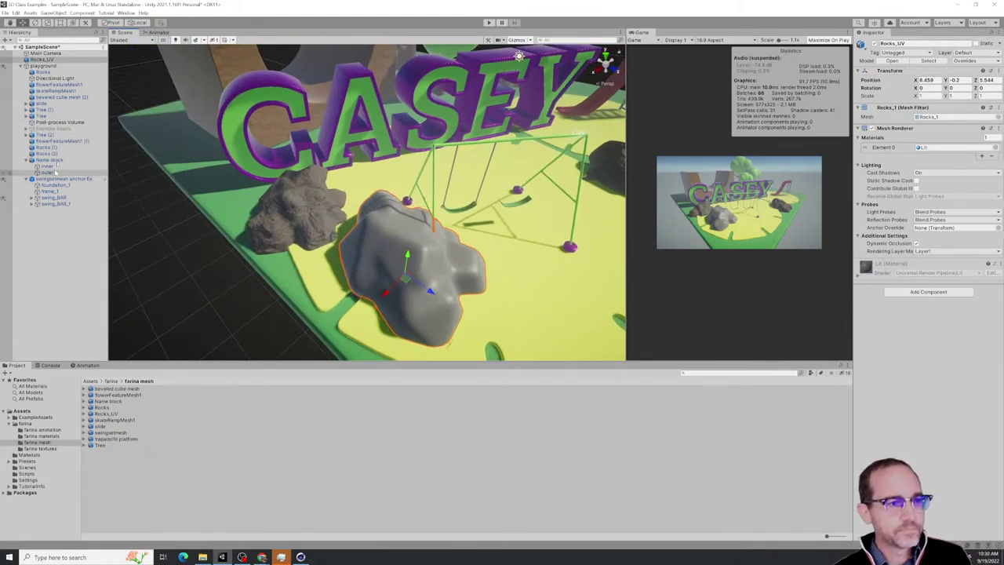
left_click(46, 436)
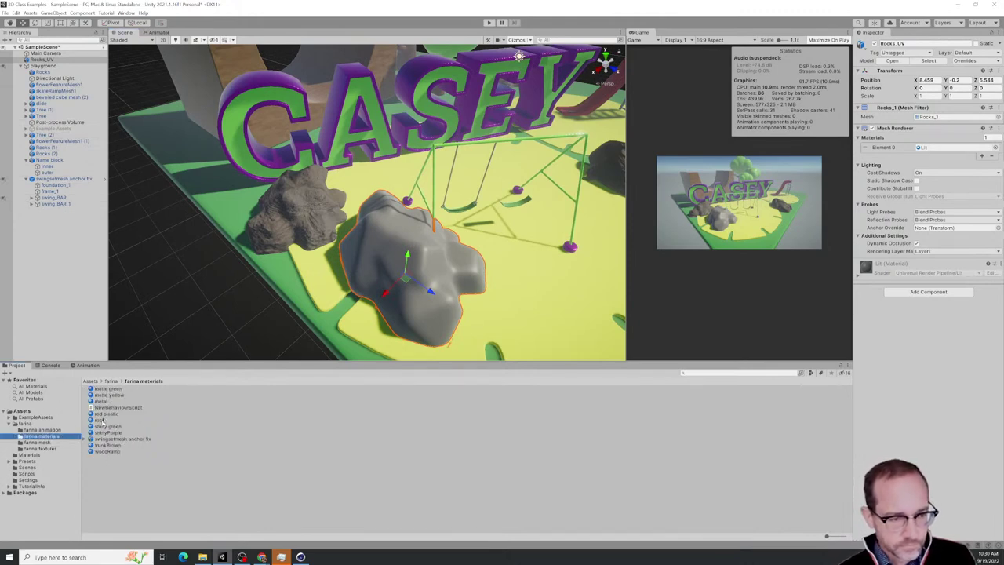
left_click_drag(100, 421, 356, 253)
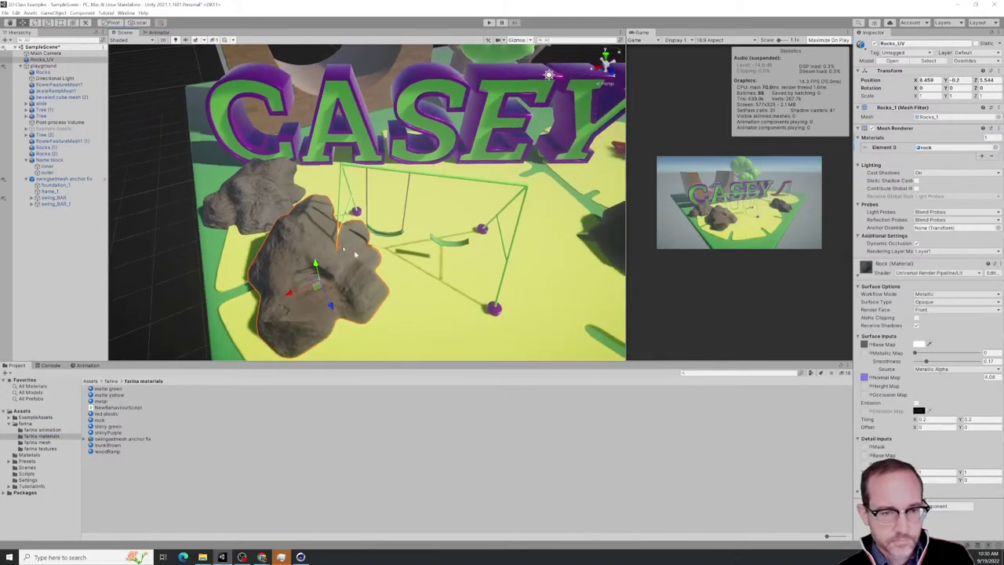
Examine the rock texture and UV seams on the Rocks_UV object up close and compare them with the original rock beside it
scroll(314, 246, "up", 3)
left_click_drag(282, 243, 301, 244, "alt")
right_click_drag(300, 244, 418, 88)
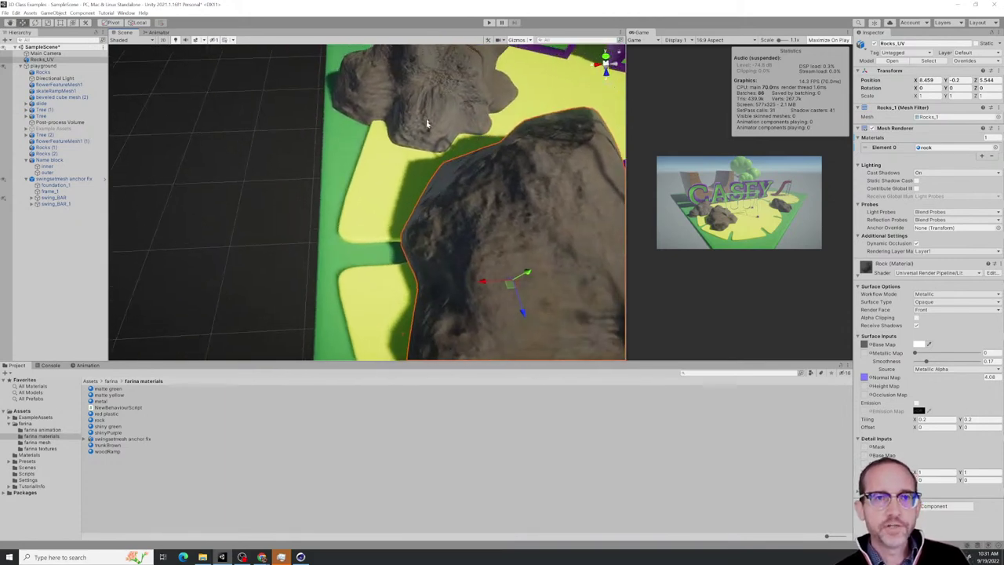
scroll(414, 144, "down", 3)
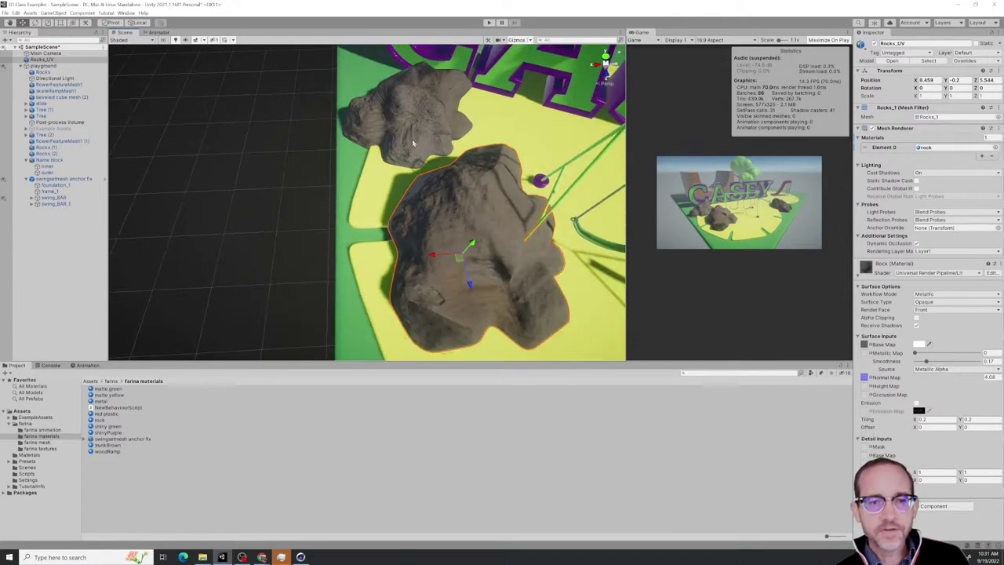
left_click_drag(497, 285, 432, 273, "alt")
scroll(432, 274, "up", 5)
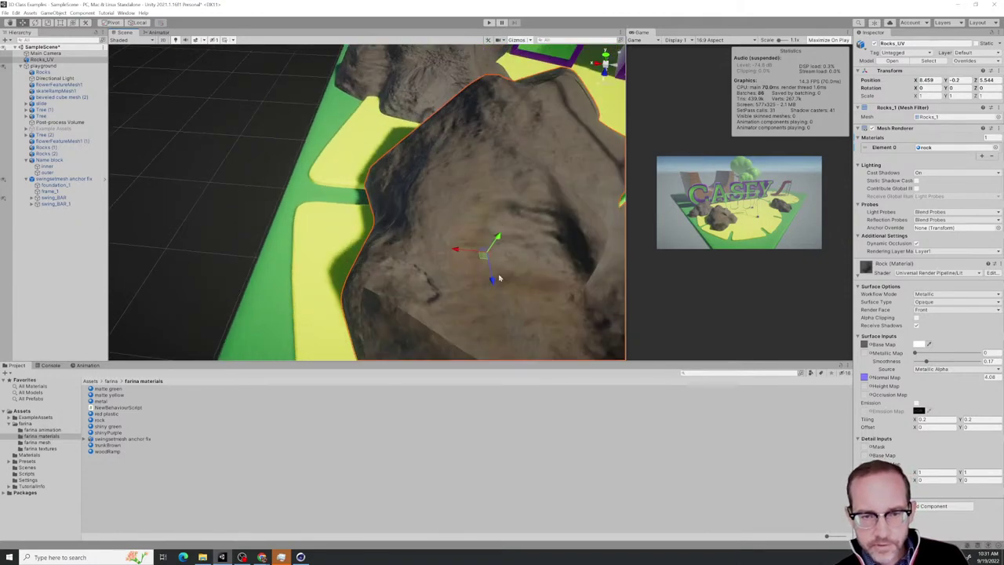
left_click_drag(498, 279, 467, 261, "alt")
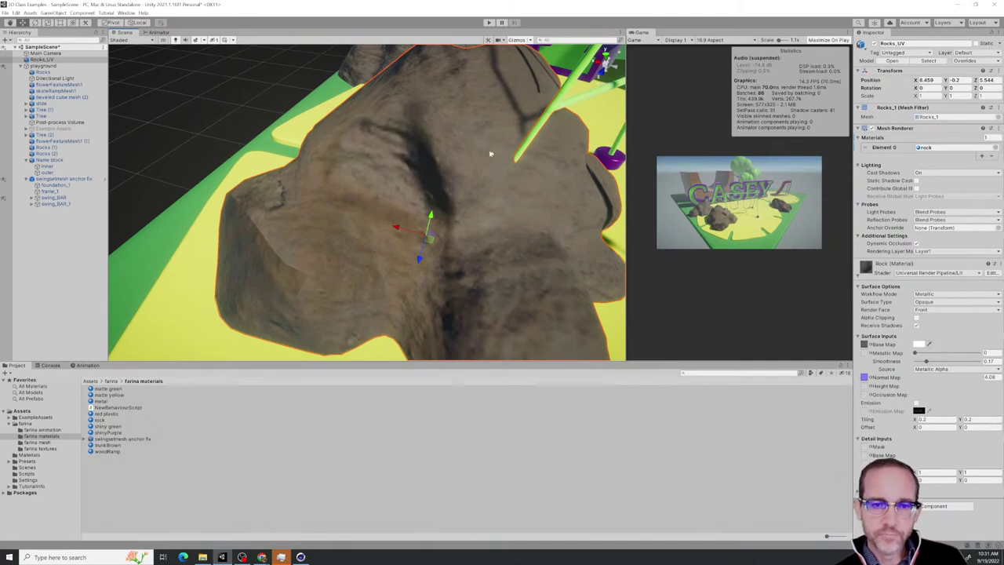
right_click_drag(559, 197, 527, 270)
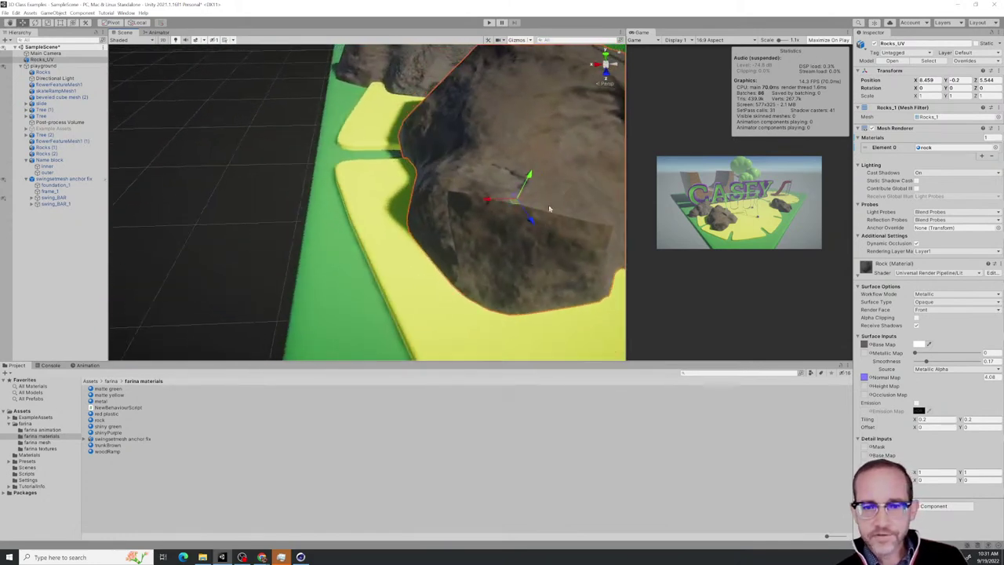
right_click_drag(502, 232, 468, 181)
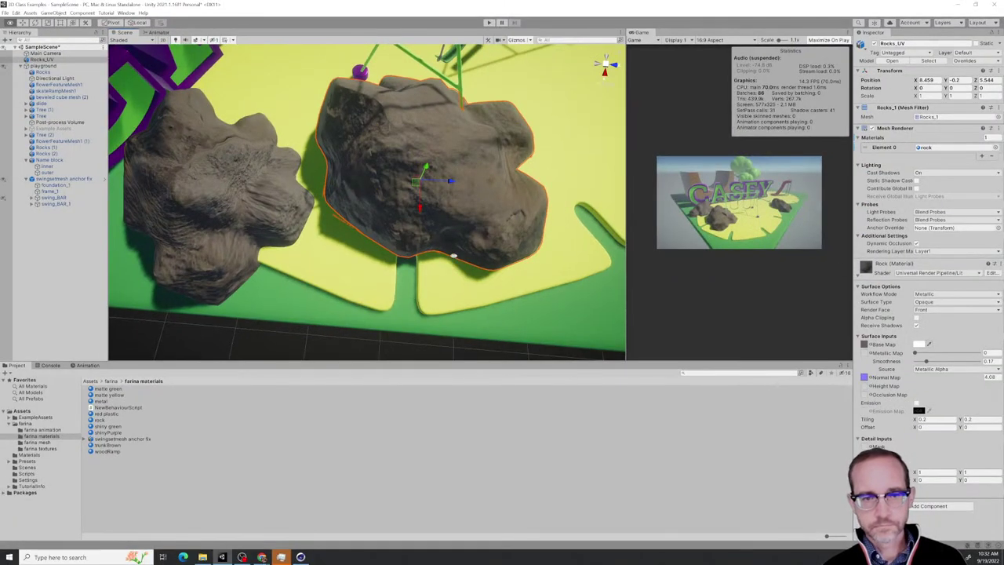
left_click_drag(453, 256, 303, 297, "alt")
scroll(255, 232, "down", 5)
left_click_drag(546, 119, 466, 92, "alt")
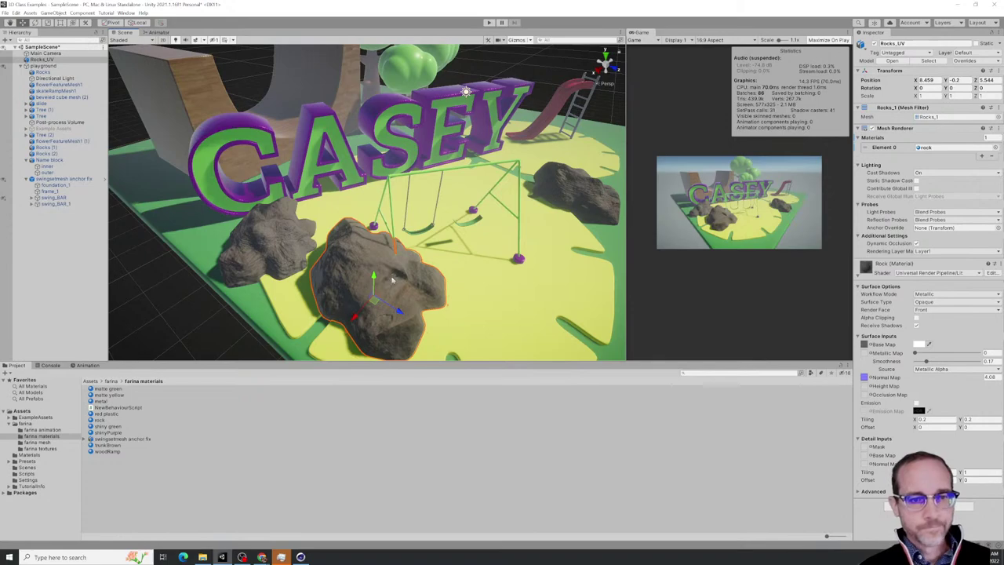
Look over the playground scene around the name letters, the wooden skate ramp and the trees
left_click_drag(349, 257, 318, 210, "alt")
scroll(319, 210, "up", 1)
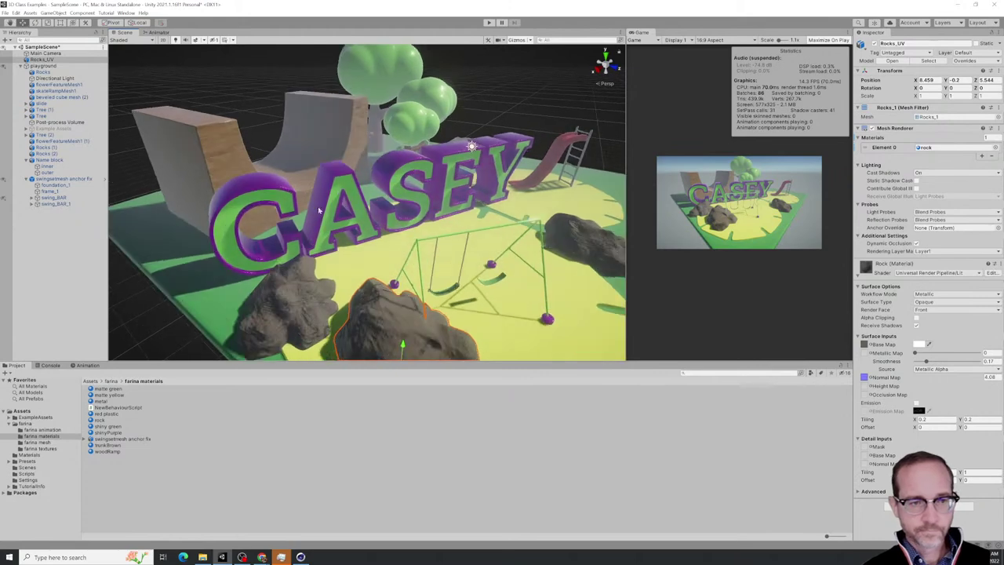
middle_click_drag(319, 210, 360, 227)
scroll(359, 226, "up", 3)
left_click_drag(360, 227, 515, 263, "alt")
scroll(463, 241, "down", 10)
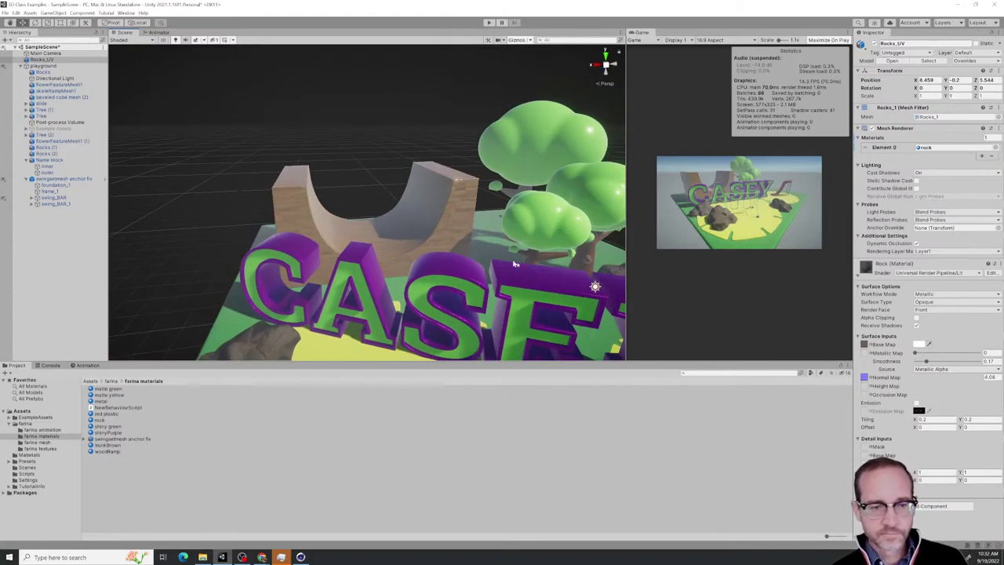
middle_click_drag(411, 285, 468, 240)
mouse_move(468, 240)
left_mouse_down("alt")
mouse_move(549, 248)
mouse_move(468, 235)
mouse_move(332, 241)
mouse_move(331, 215)
mouse_move(455, 228)
left_mouse_up("alt")
Examine the front side of the Rocks_UV object for visible texture seams from low angles
left_click_drag(380, 244, 261, 258, "alt")
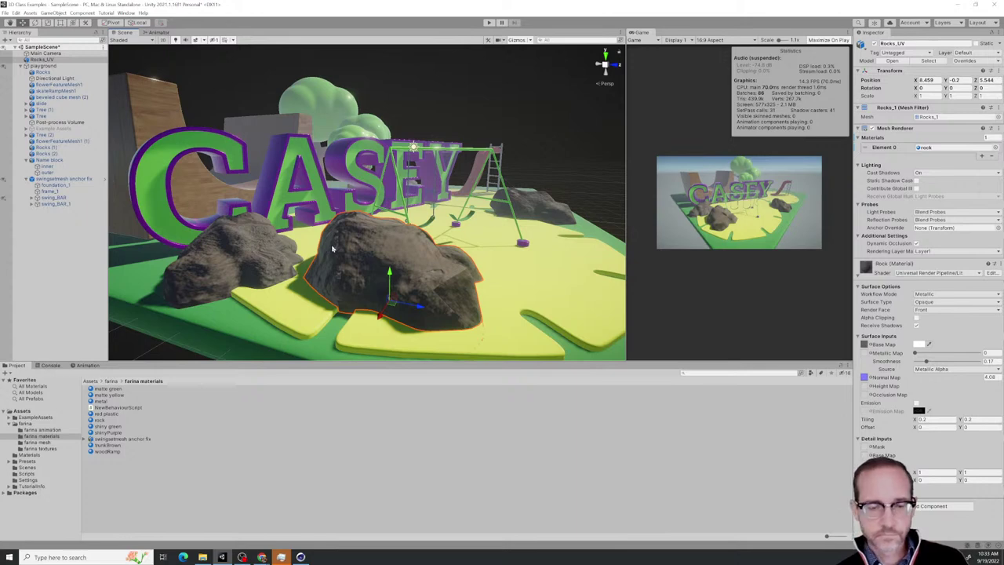
left_click_drag(404, 252, 407, 267, "alt")
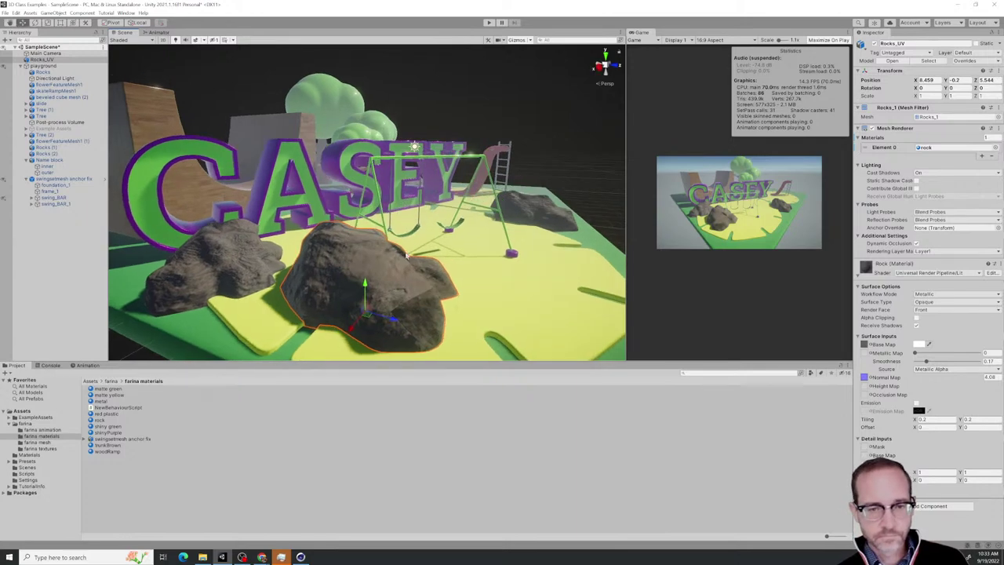
scroll(407, 269, "down", 3)
scroll(406, 270, "up", 5)
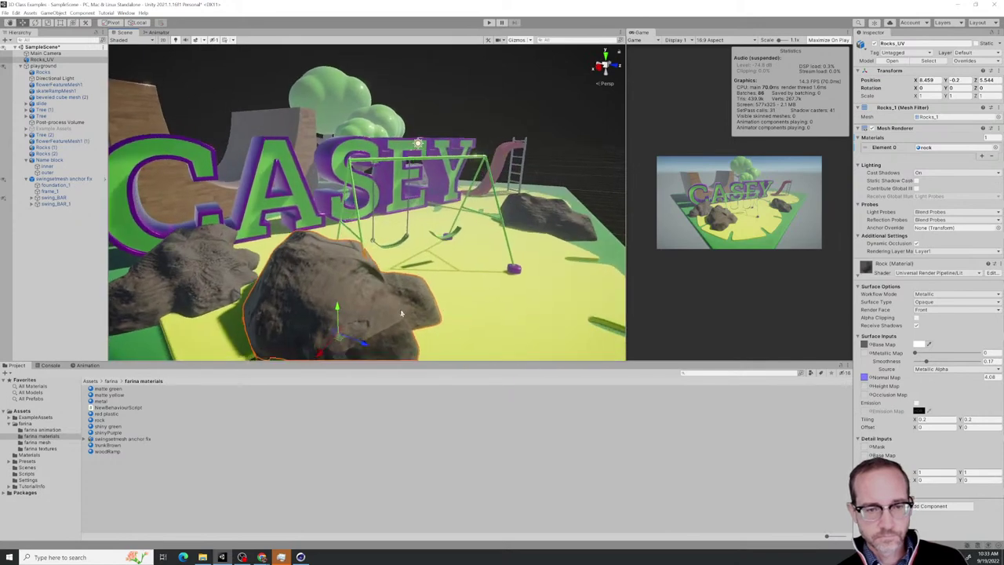
middle_click_drag(414, 284, 435, 270)
left_click_drag(434, 271, 408, 269, "alt")
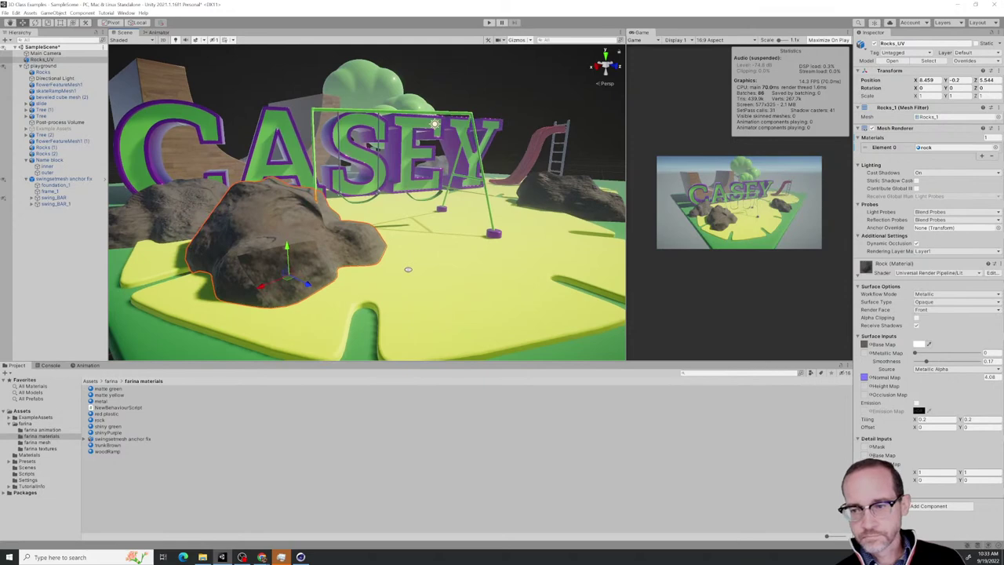
left_click_drag(364, 295, 386, 271, "alt")
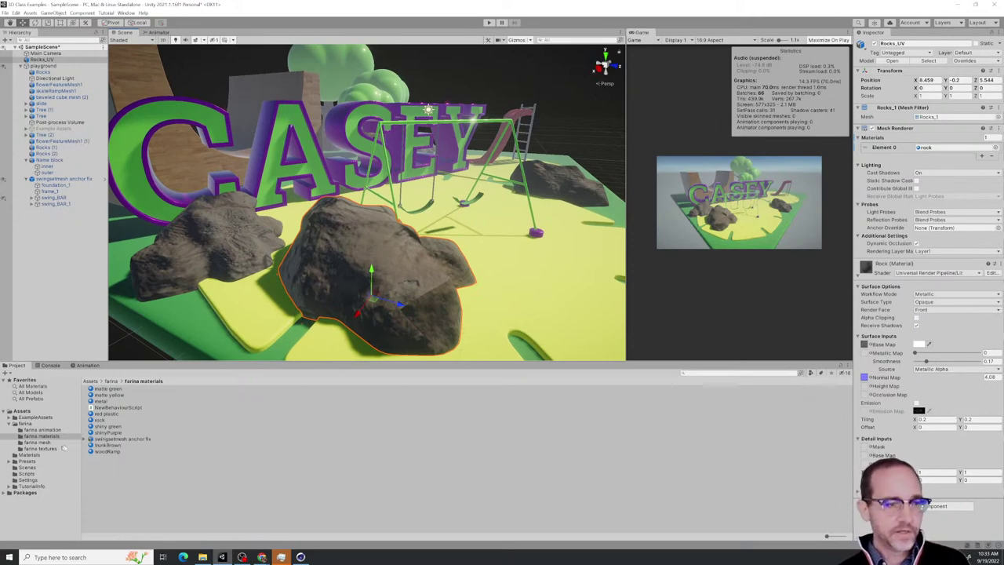
Show the contents of the farina folder in the project assets with nothing selected
left_click(46, 430)
left_click(40, 423)
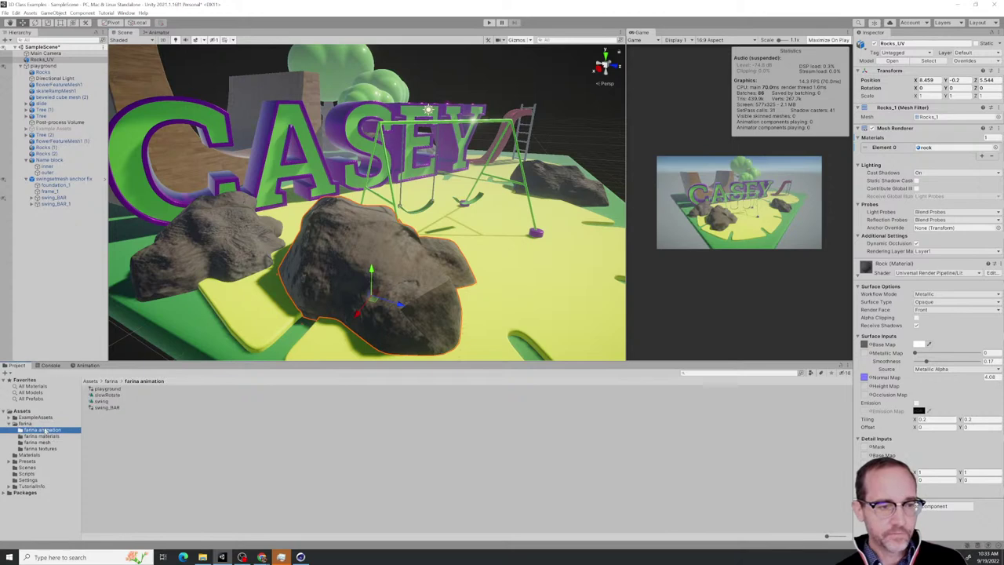
left_click(240, 476)
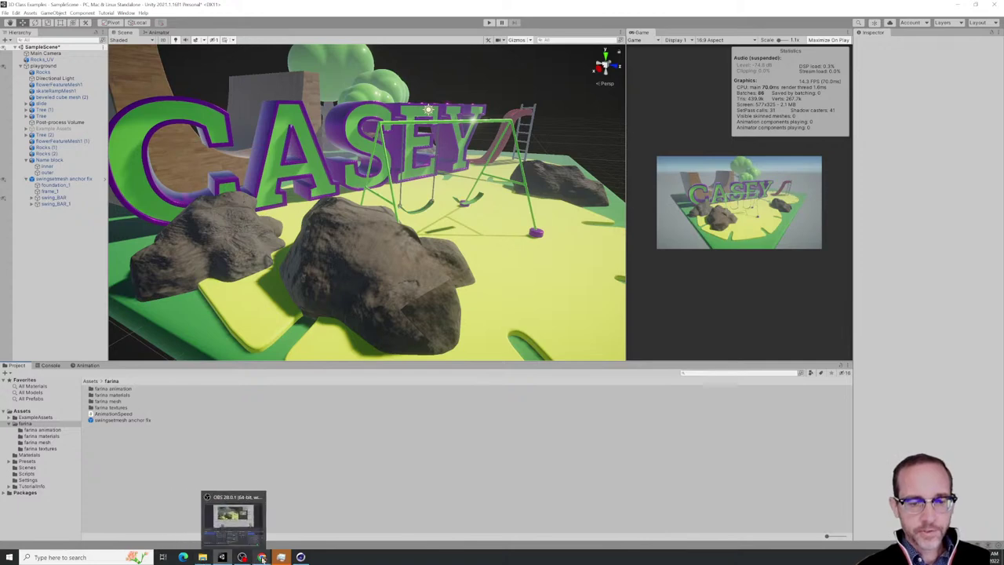
Switch to Chrome and download triplanarShader.shadergraph from the Shaders section of the Unity scripts and shaders course page
mouse_move(261, 557)
left_click(291, 539)
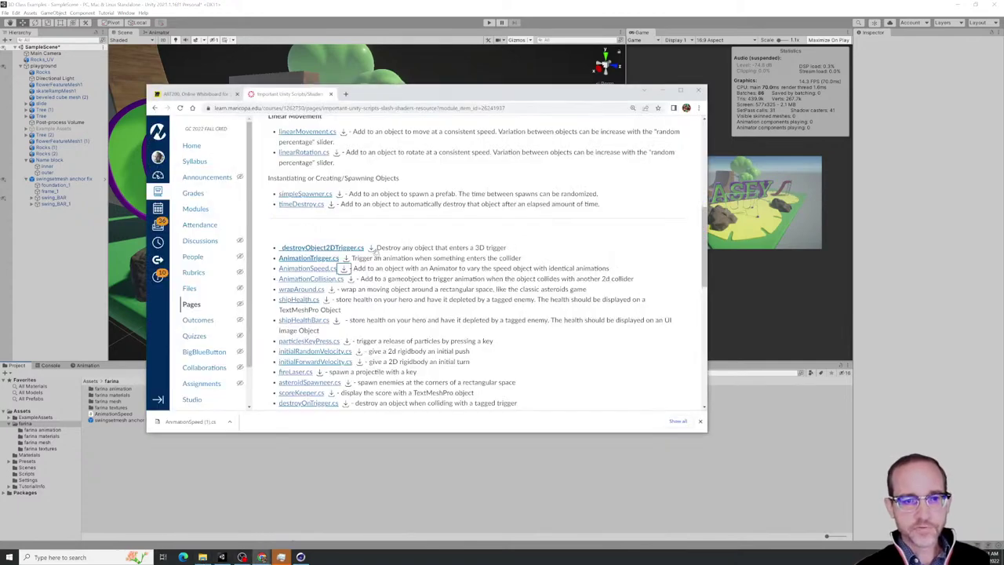
scroll(376, 252, "up", 1)
scroll(458, 284, "down", 10)
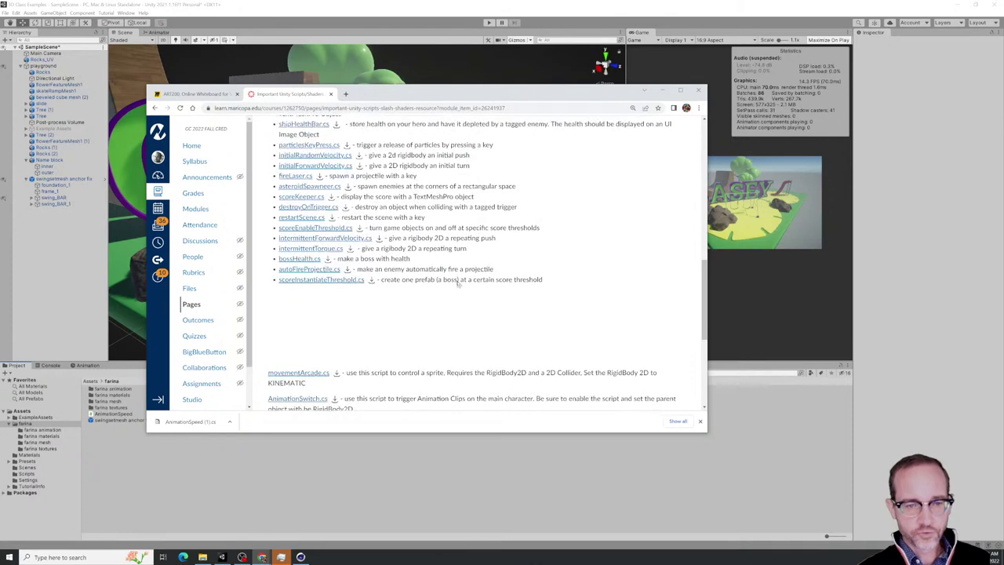
scroll(457, 280, "down", 1)
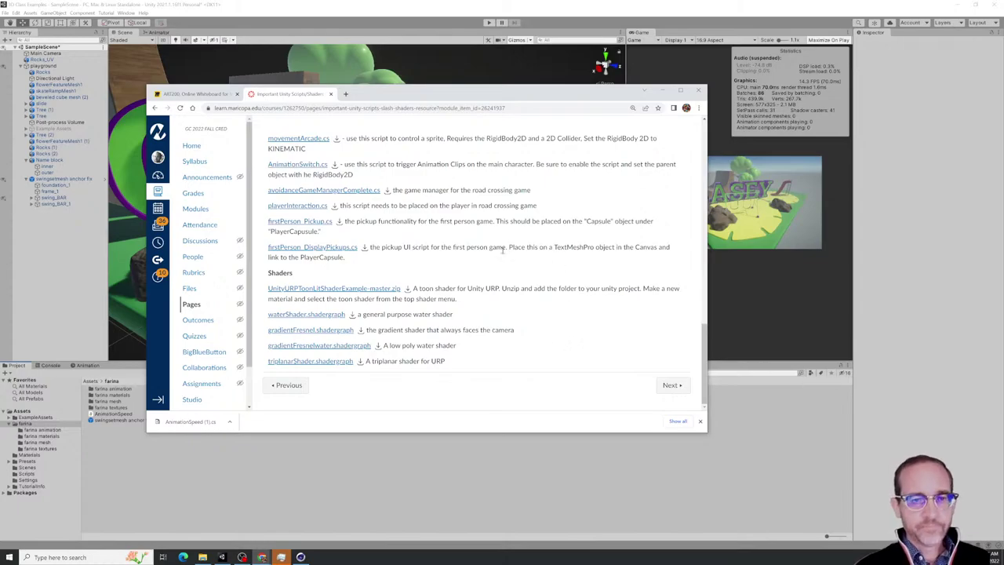
scroll(503, 252, "up", 1)
scroll(504, 252, "down", 1)
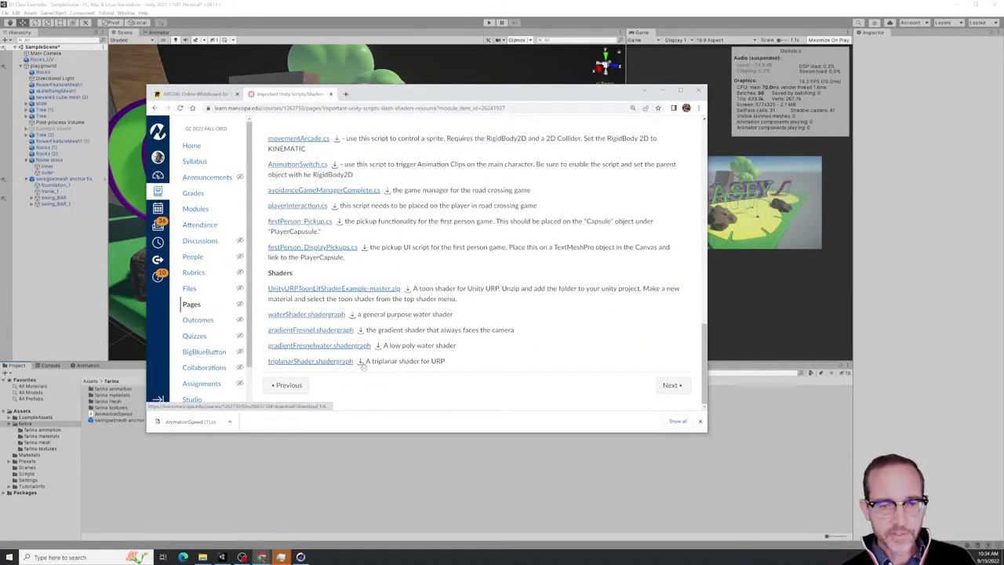
left_click(360, 361)
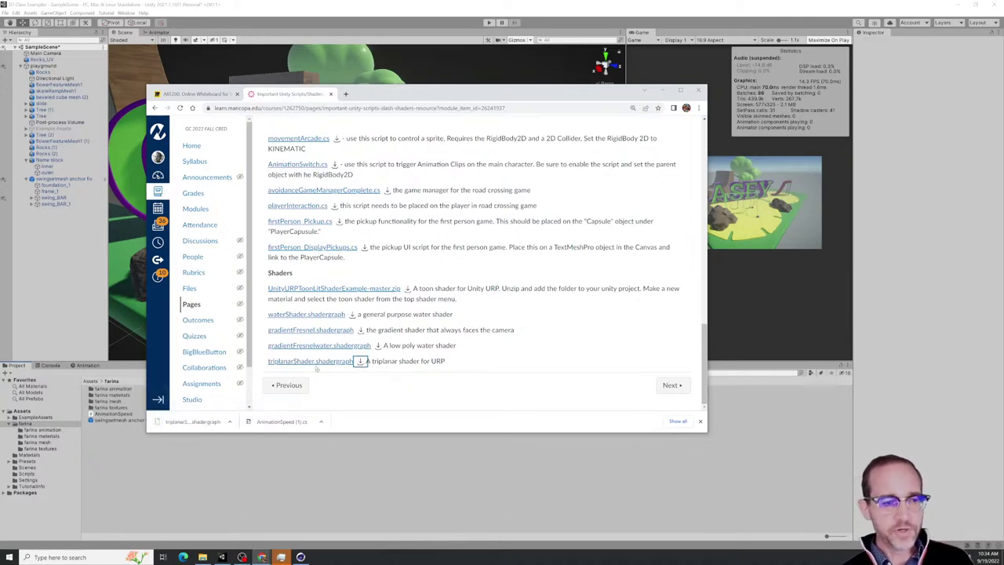
Return to Unity and examine the seams on the large Rocks_UV rock up close and from farther away
left_click(662, 89)
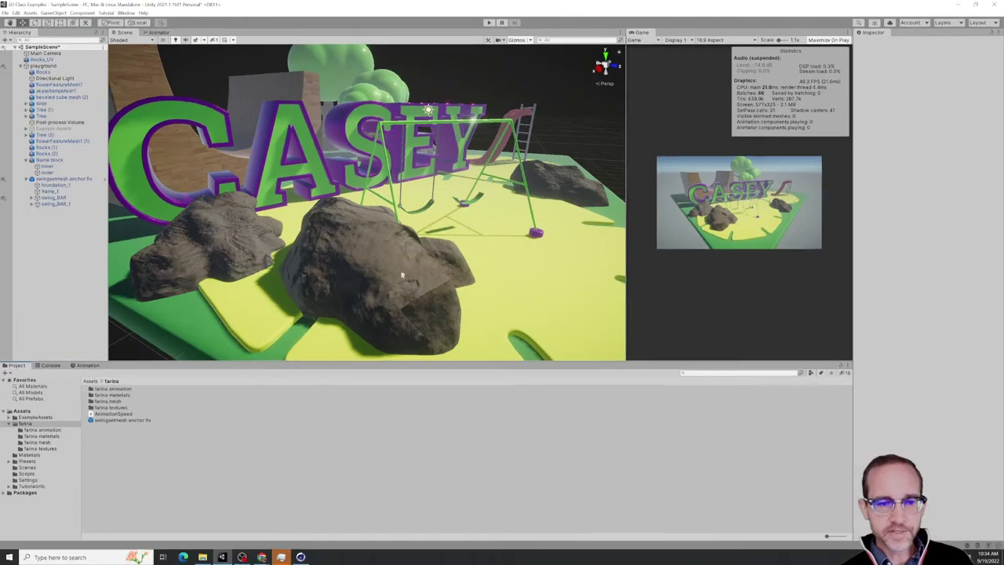
mouse_move(409, 285)
left_mouse_down("alt")
mouse_move(324, 292)
mouse_move(423, 279)
left_mouse_up("alt")
scroll(437, 289, "up", 4)
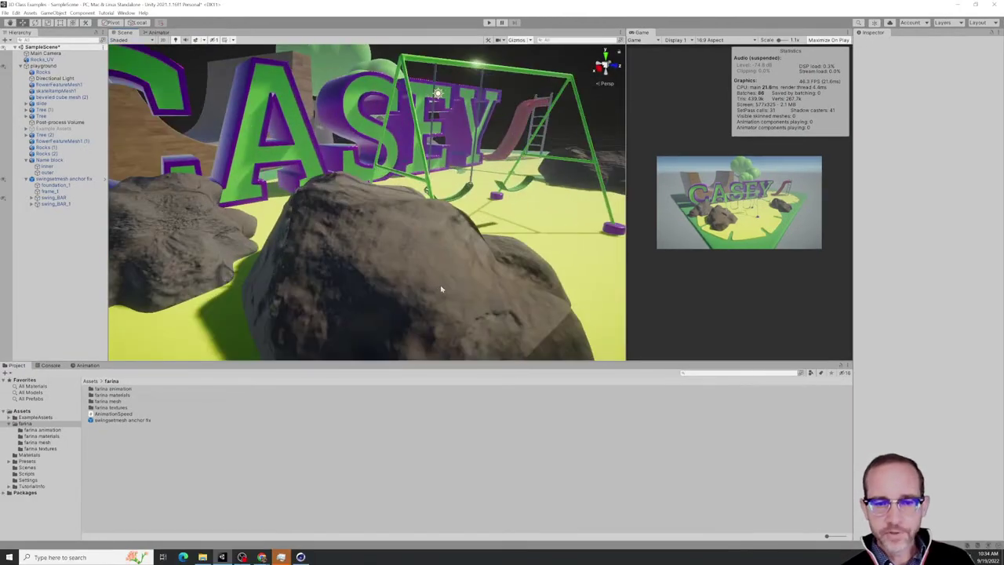
middle_click_drag(472, 290, 448, 246)
left_click_drag(447, 246, 455, 265, "alt")
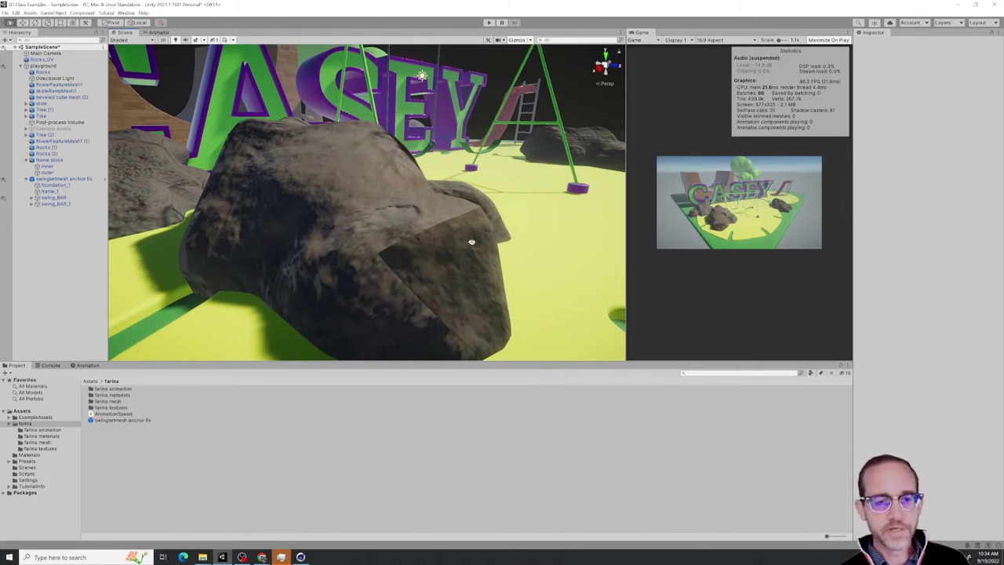
scroll(463, 243, "down", 10)
left_click_drag(471, 235, 470, 249, "alt")
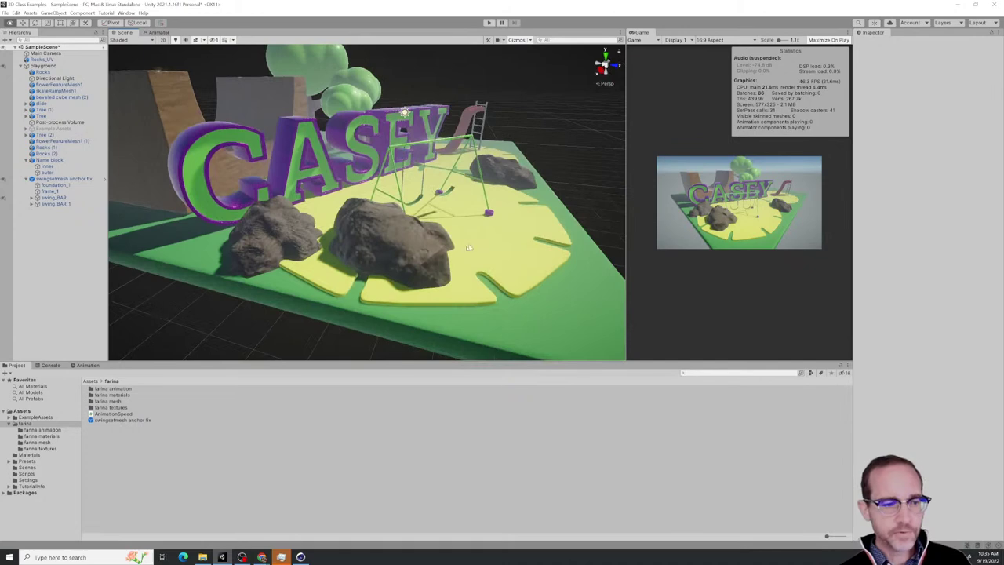
Import triplanarShader.shadergraph from the Downloads folder into the project's farina materials folder and select the imported shader
left_click(57, 431)
left_click(57, 436)
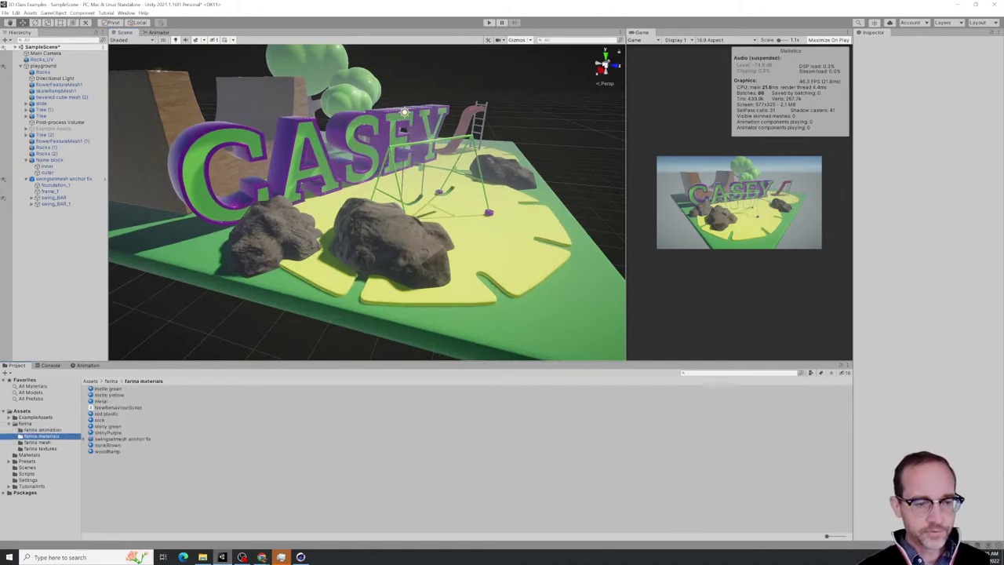
left_click(203, 556)
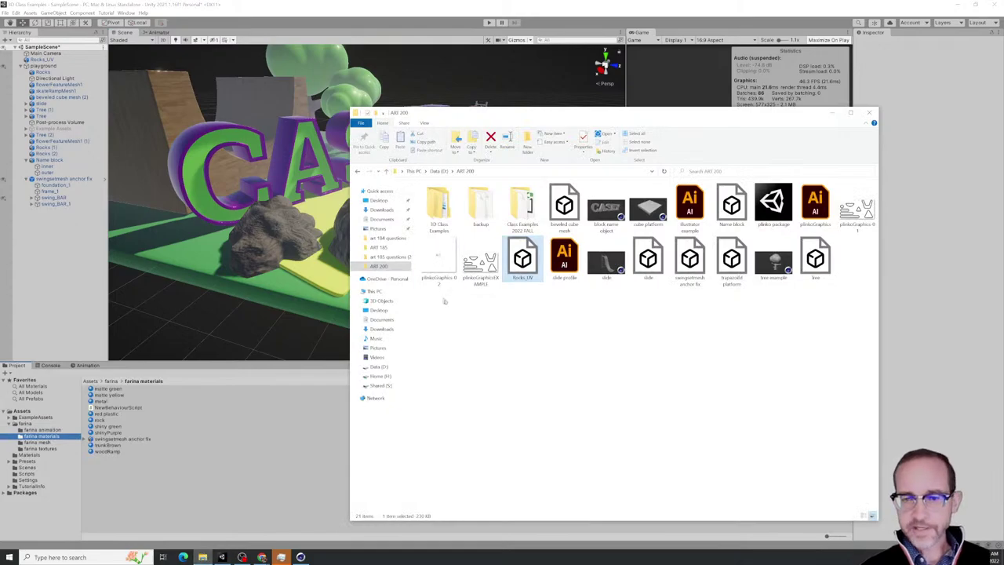
left_click(382, 210)
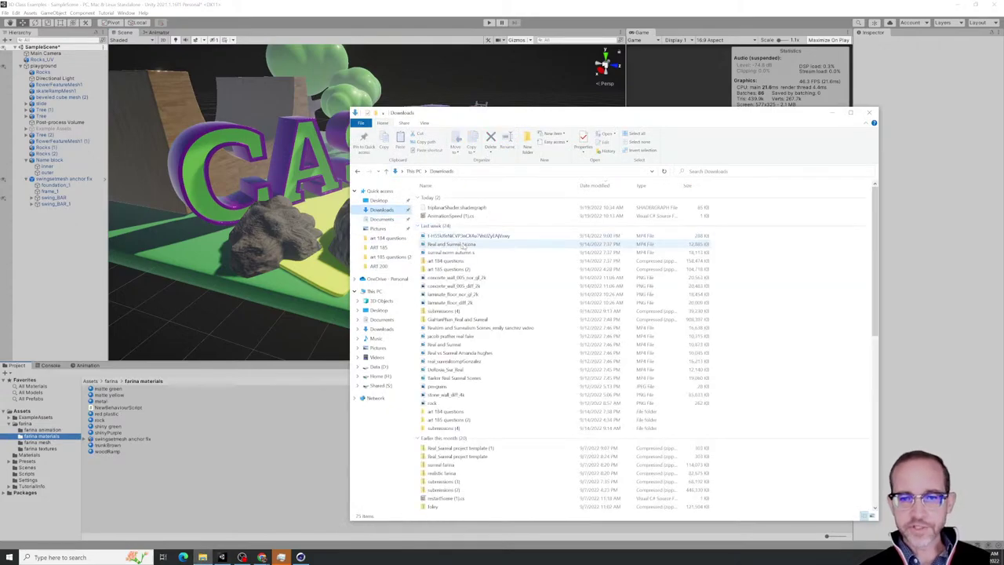
left_click(454, 209)
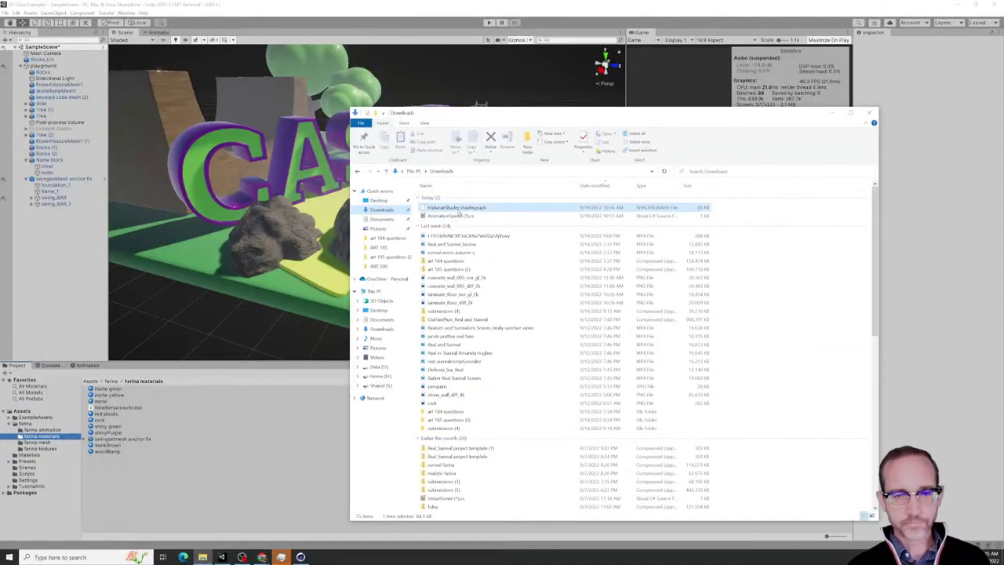
left_click_drag(468, 210, 235, 492)
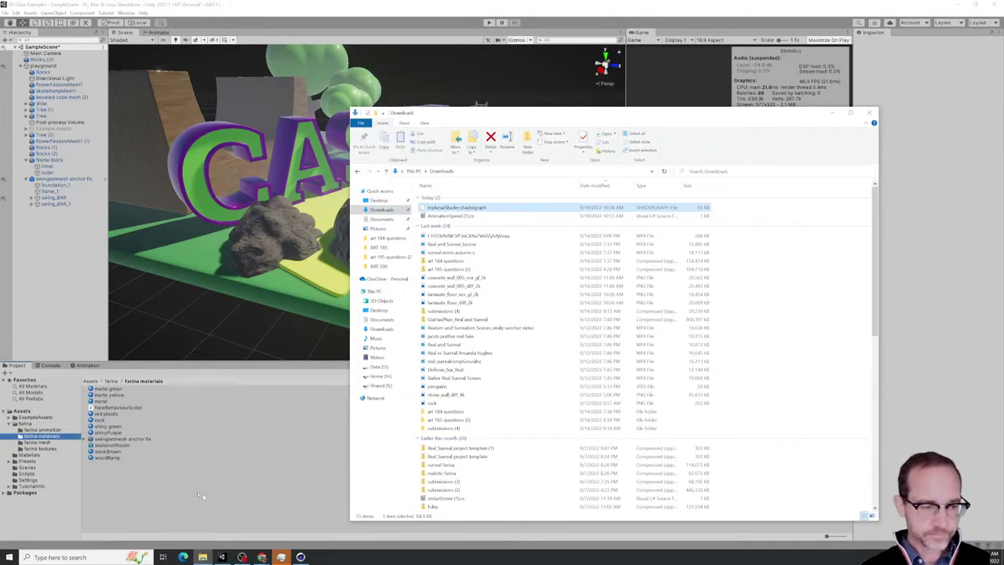
left_click(199, 496)
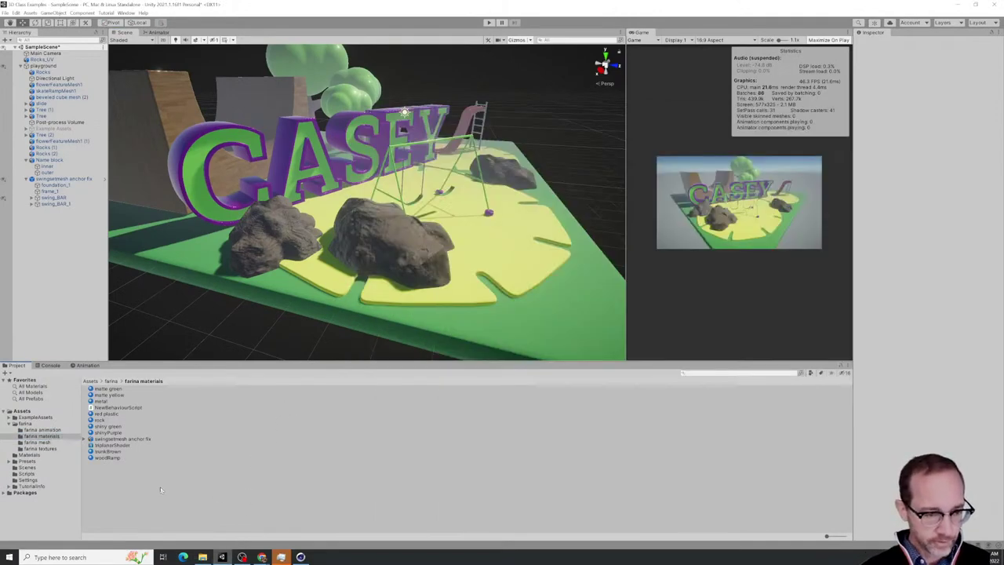
left_click(112, 444)
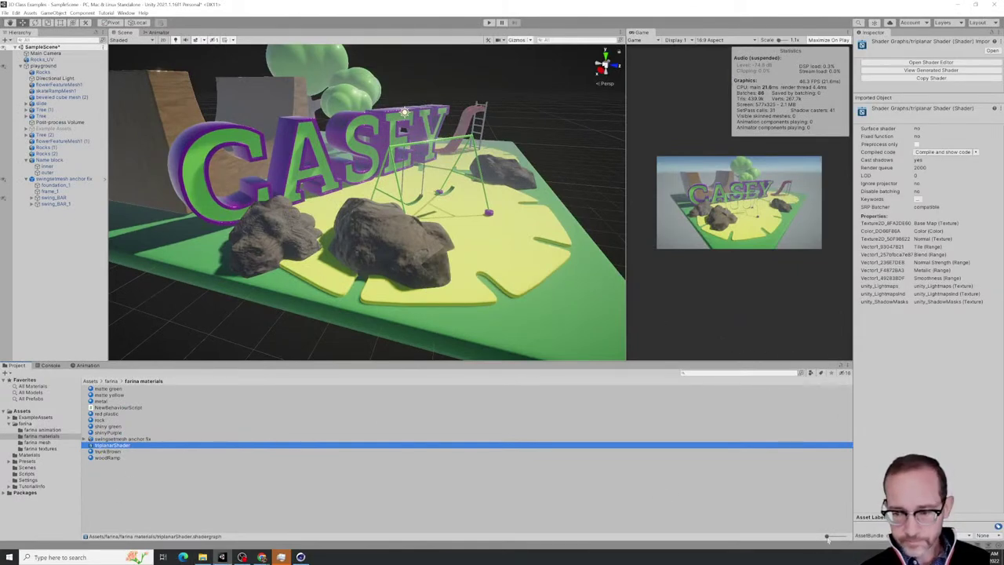
Show the assets as large thumbnails and create a new material named EvenRocks in the farina materials folder
left_click_drag(827, 538, 843, 536)
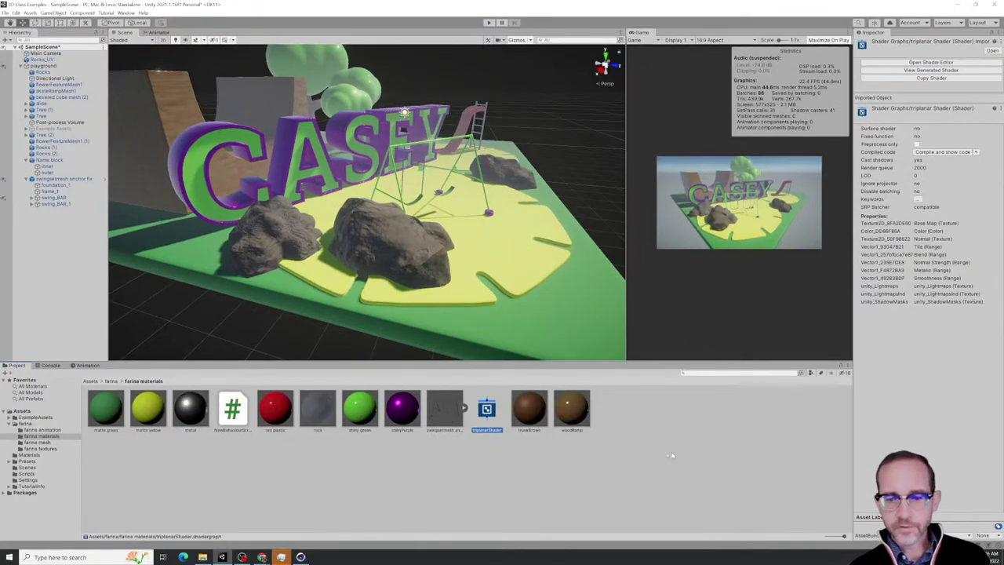
right_click(645, 464)
mouse_move(690, 286)
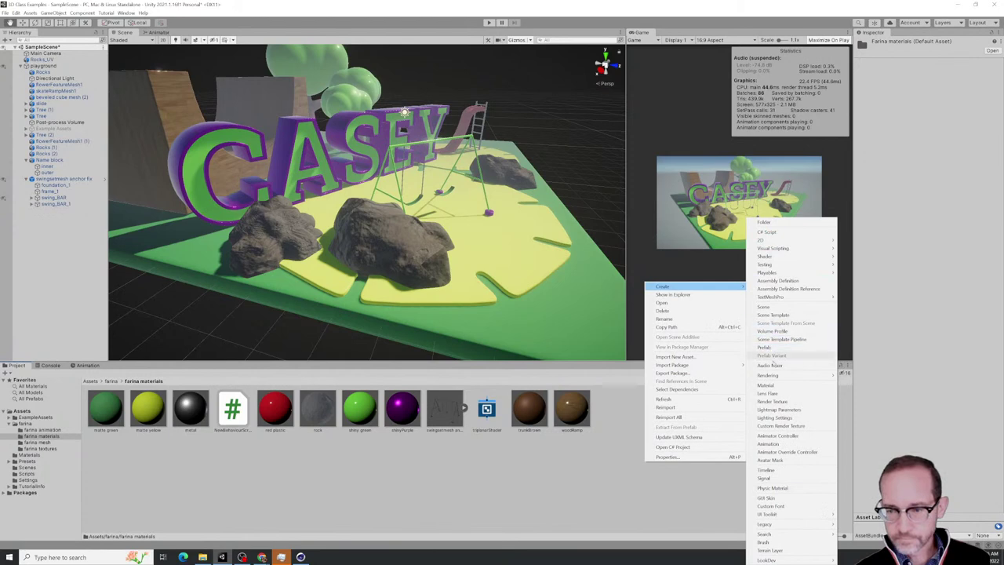
left_click(758, 386)
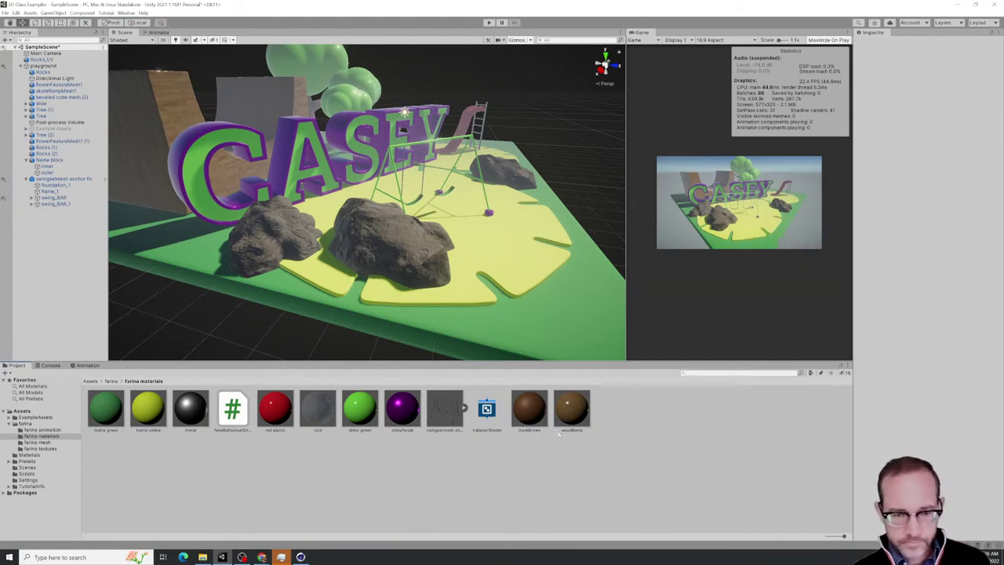
right_click(480, 477)
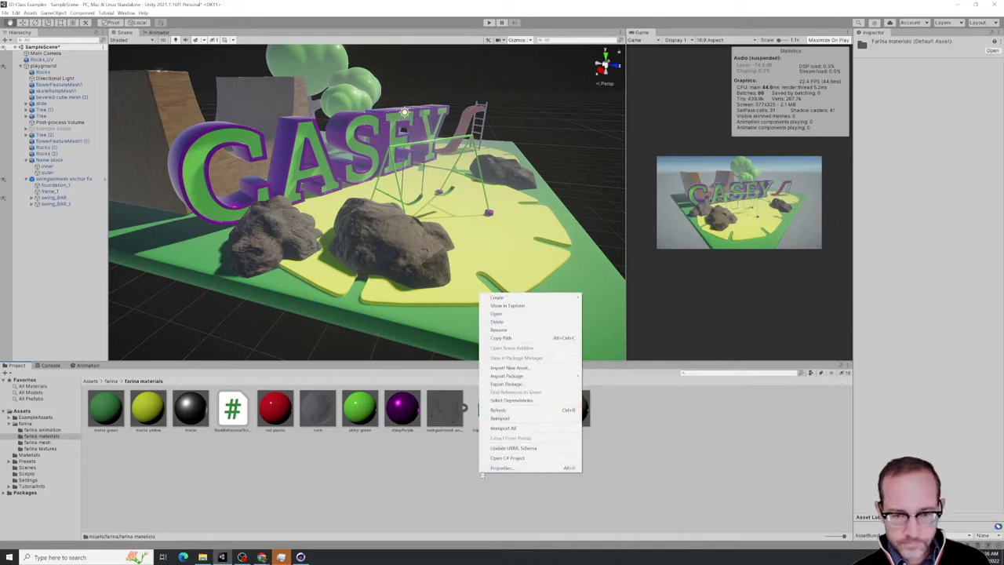
mouse_move(518, 297)
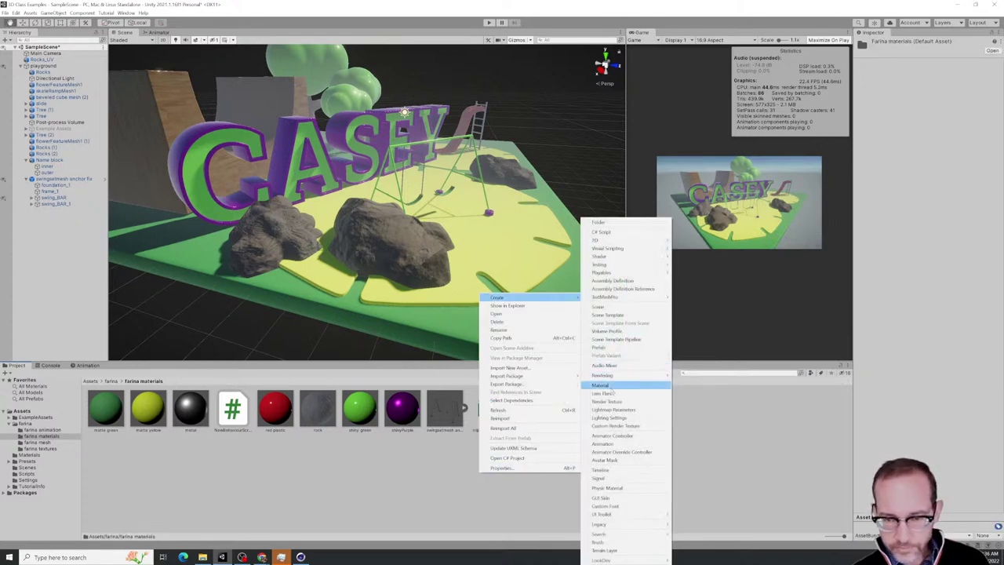
left_click(602, 385)
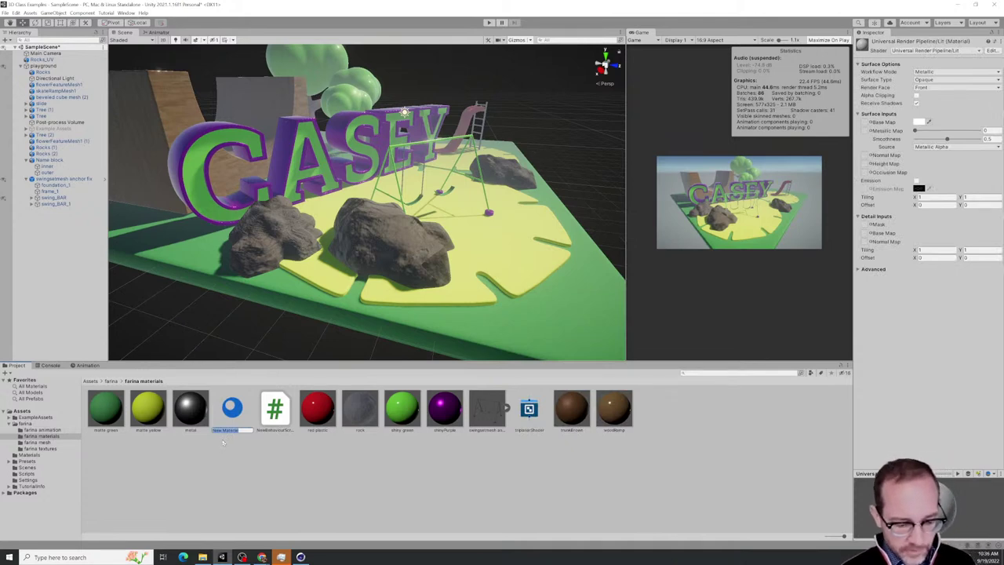
key("BackSpace")
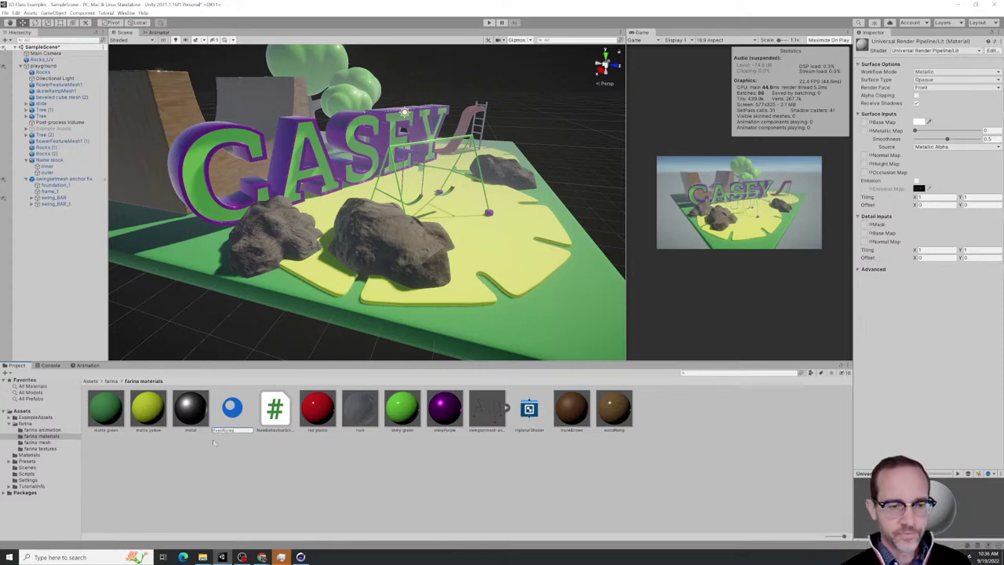
key("Return")
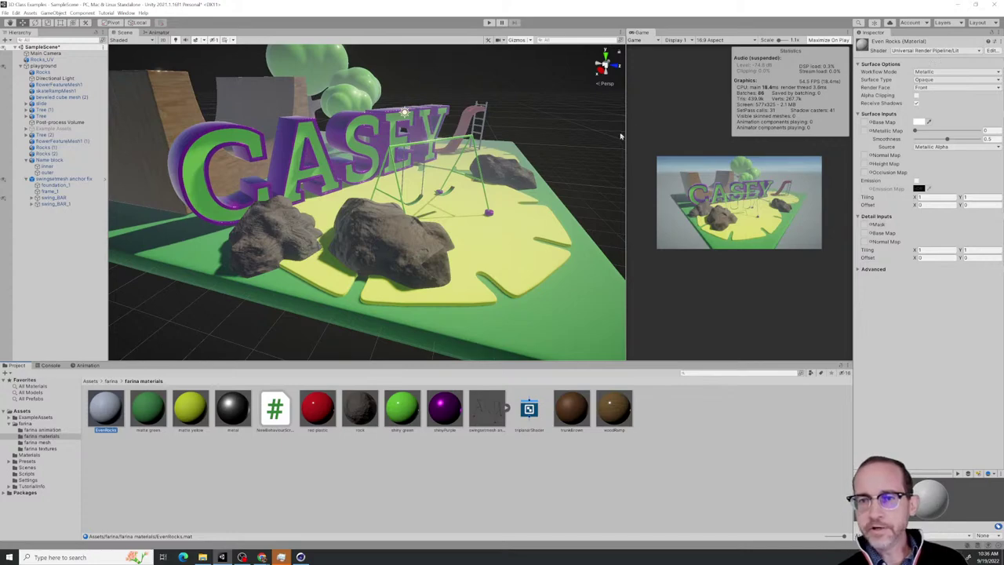
Widen the Inspector and assign the Shader Graphs/triplanarShader shader to the EvenRocks material
left_click_drag(625, 132, 538, 133)
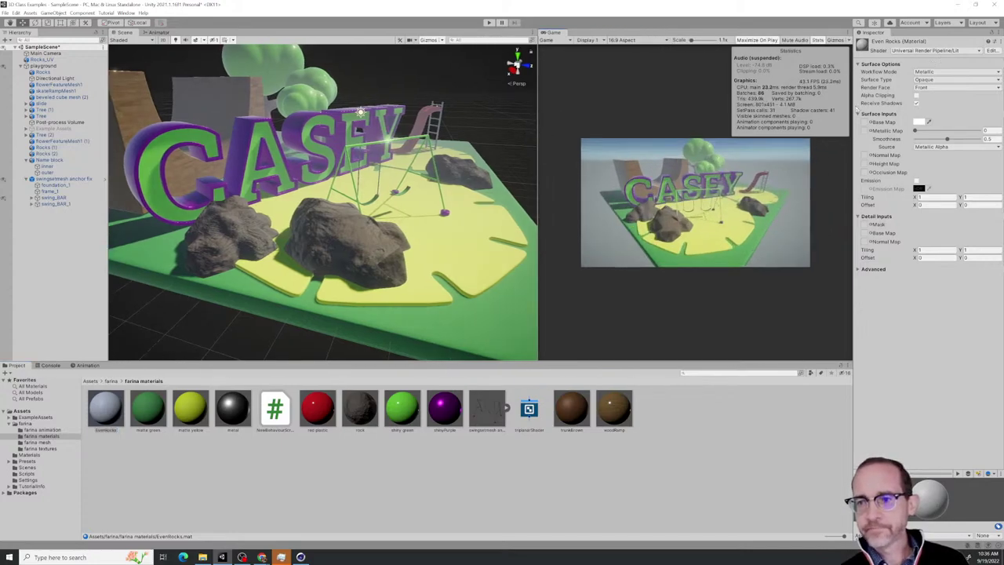
left_click_drag(855, 107, 751, 107)
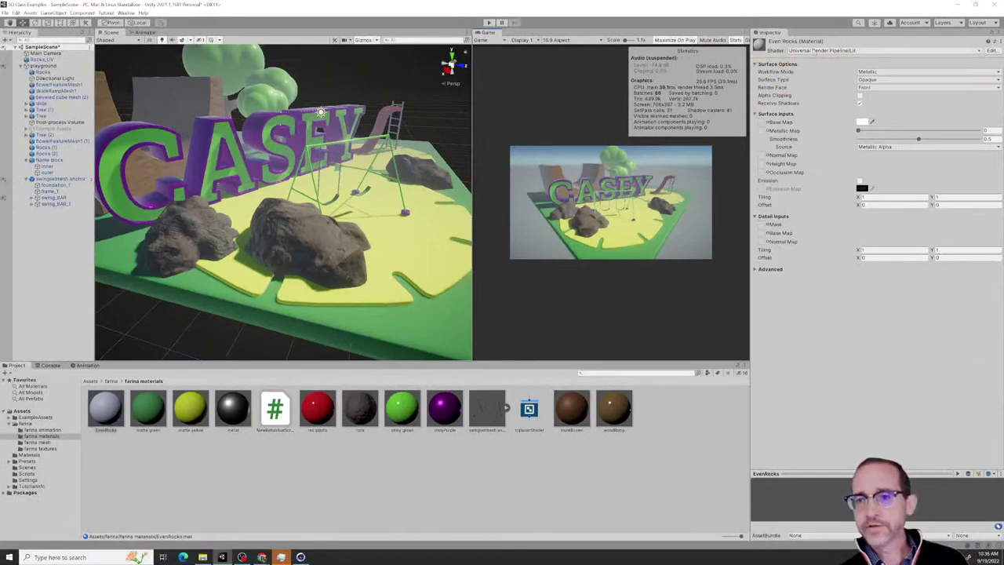
left_click(813, 51)
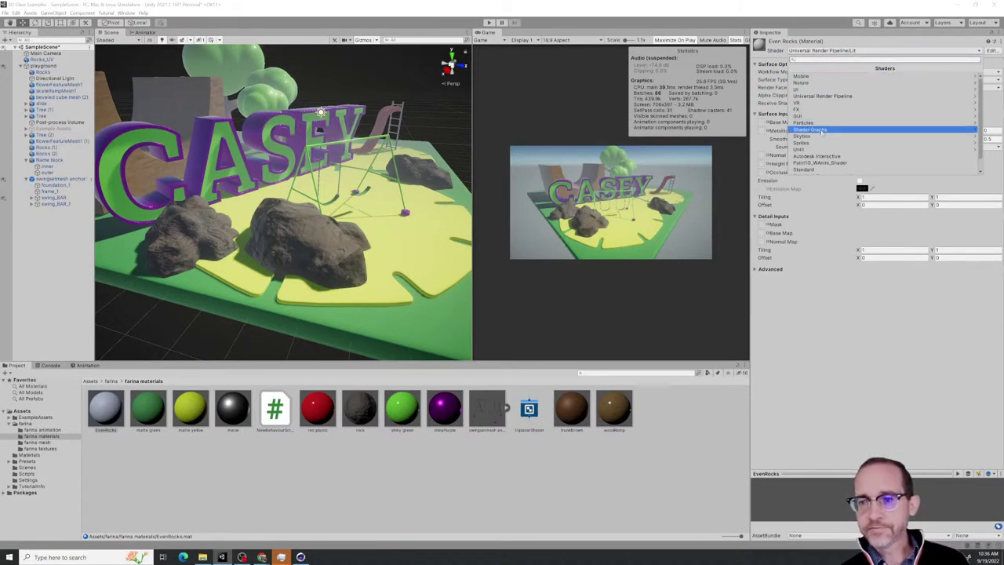
left_click(822, 130)
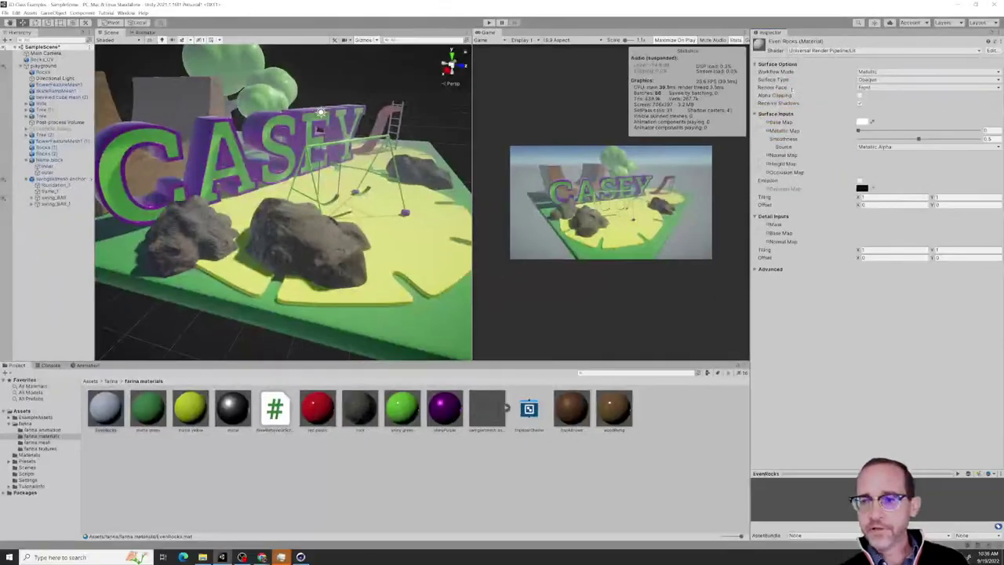
left_click(884, 50)
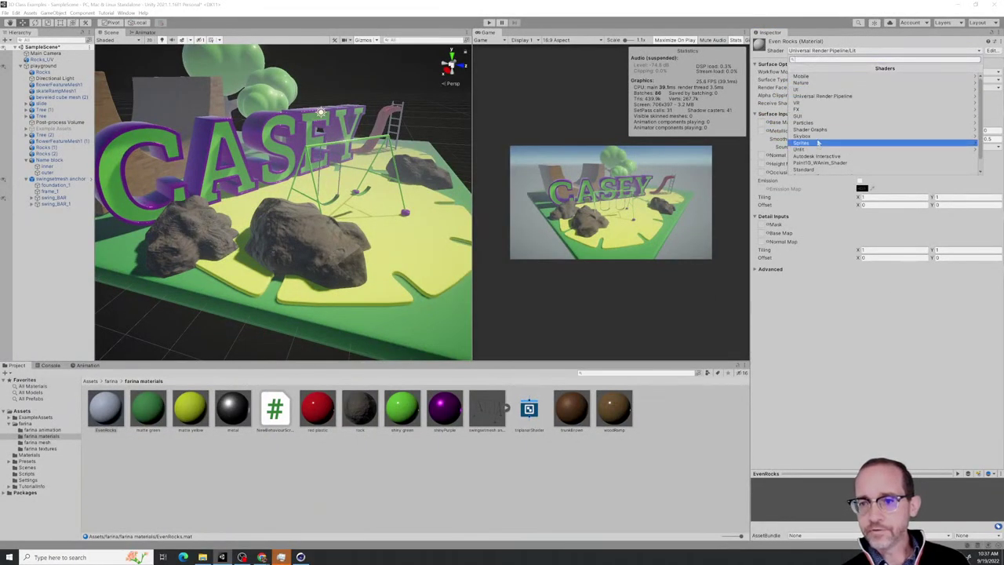
left_click(820, 130)
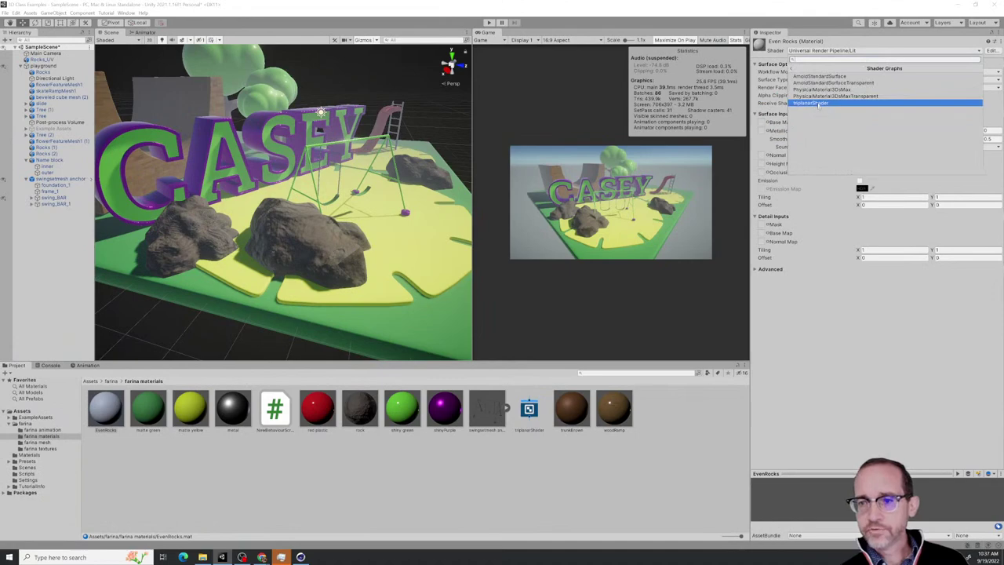
left_click(818, 104)
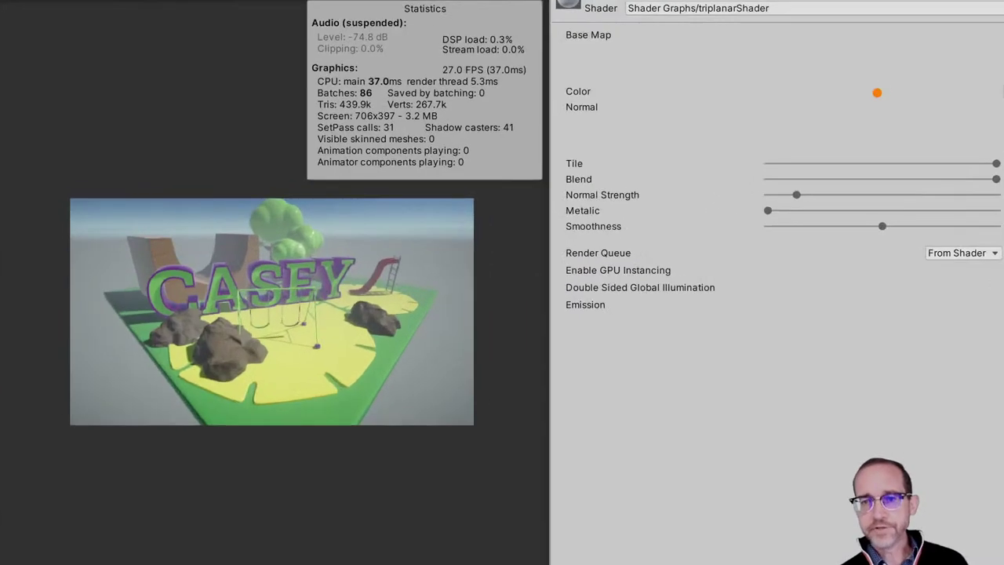
mouse_move(919, 88)
left_mouse_down()
mouse_move(976, 316)
mouse_move(705, 97)
mouse_move(710, 119)
left_mouse_up()
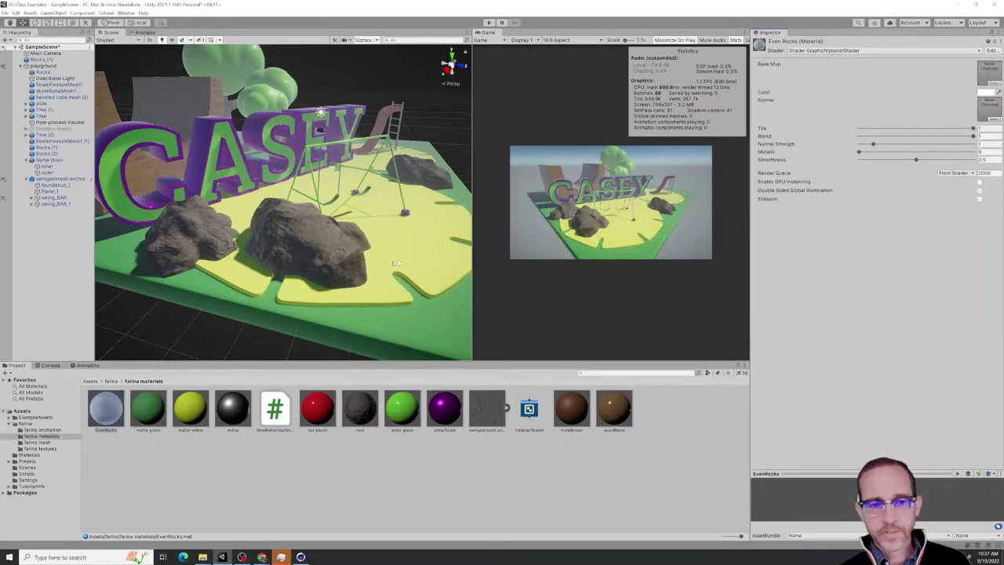
Show the contents of the farina mesh folder in the project assets
left_click_drag(399, 298, 367, 301, "alt")
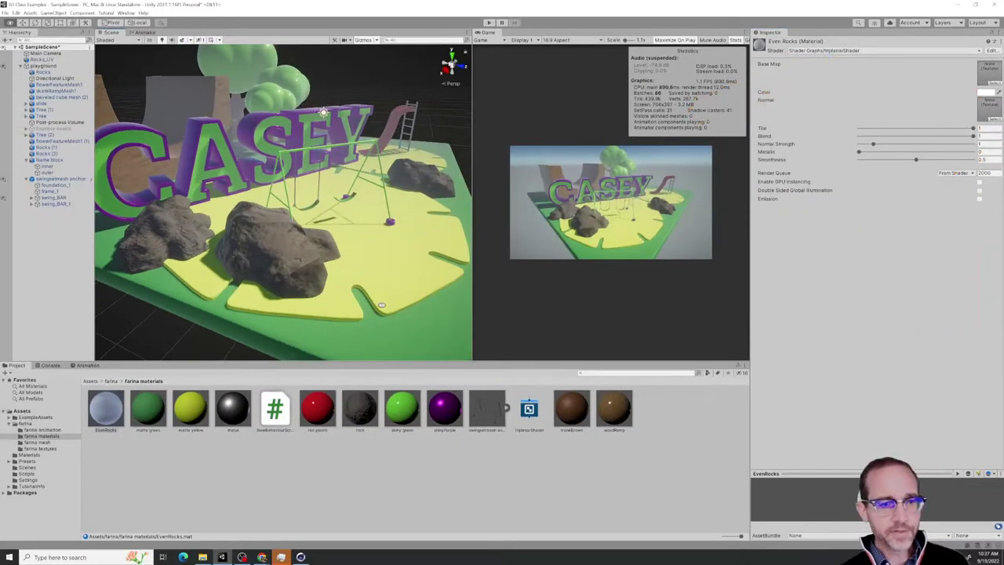
left_click(16, 455)
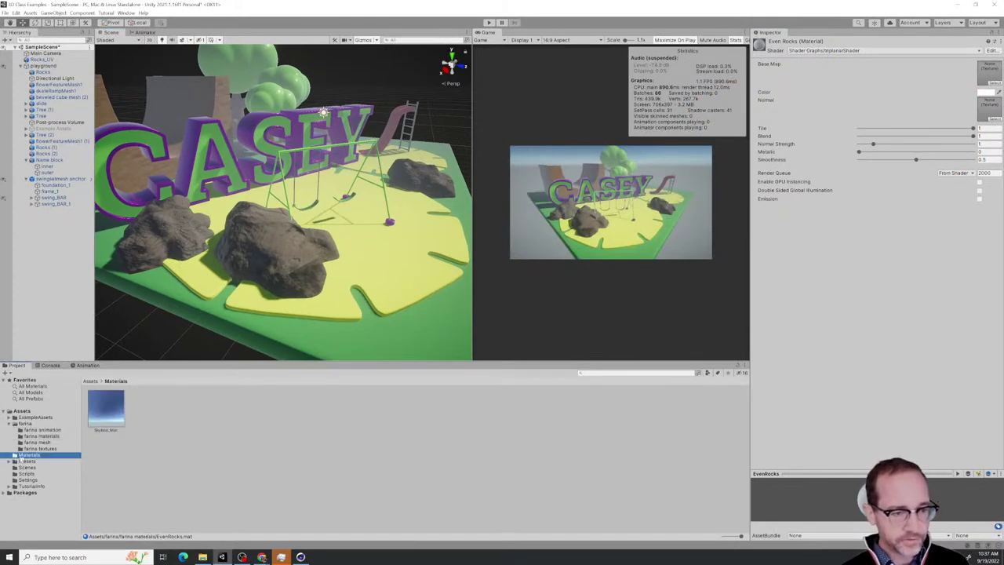
left_click(43, 467)
left_click(39, 450)
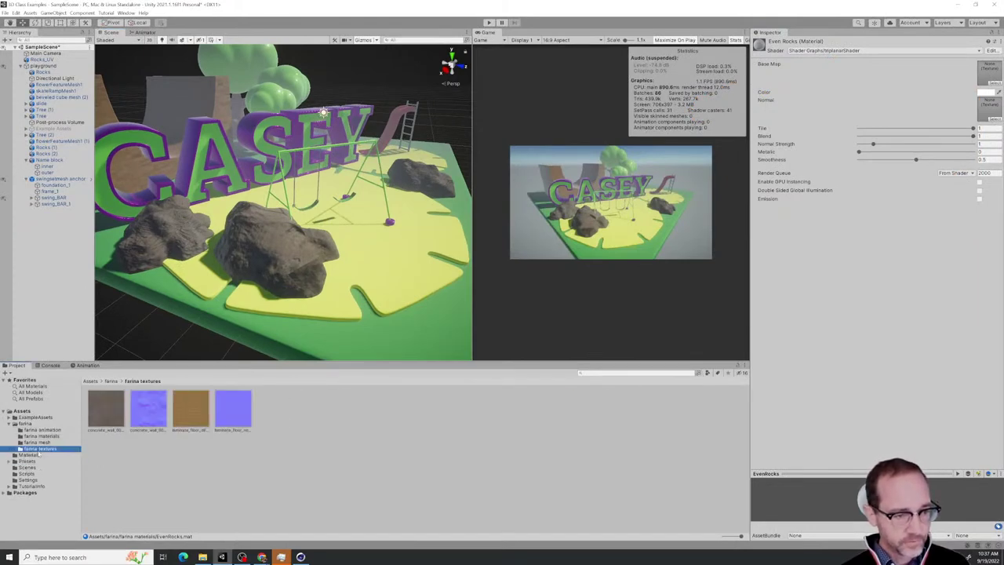
left_click(37, 443)
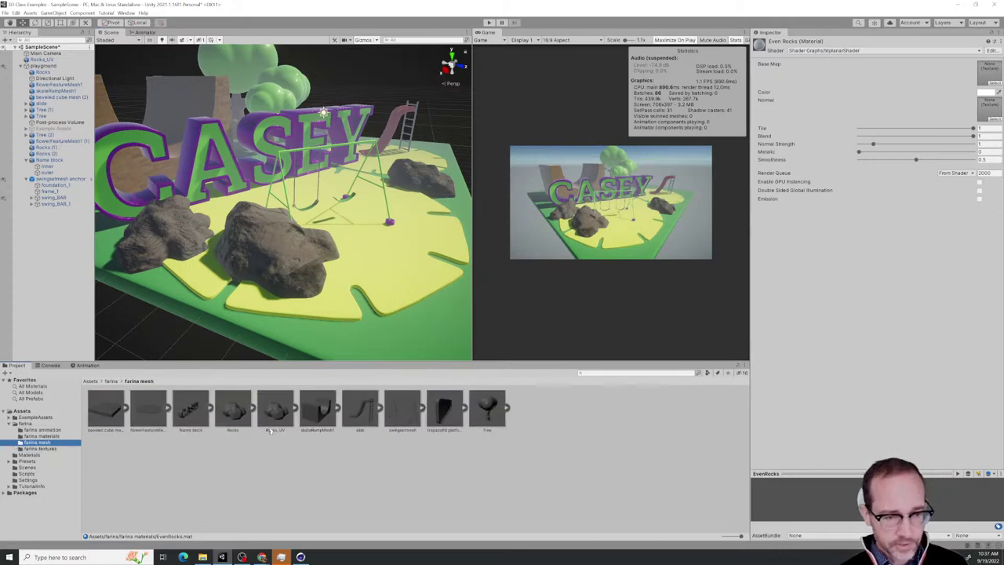
left_click_drag(232, 412, 404, 274)
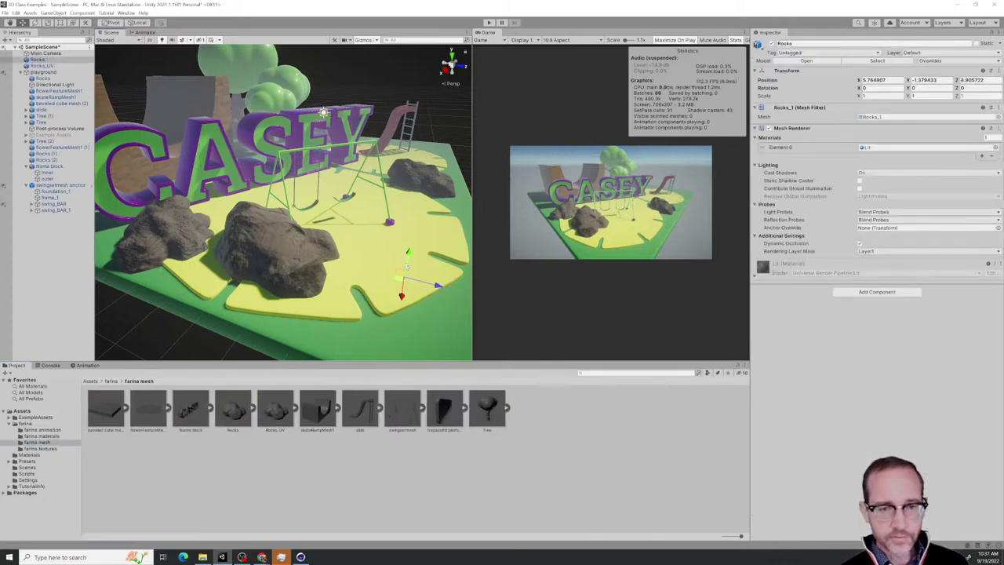
key("ctrl+z")
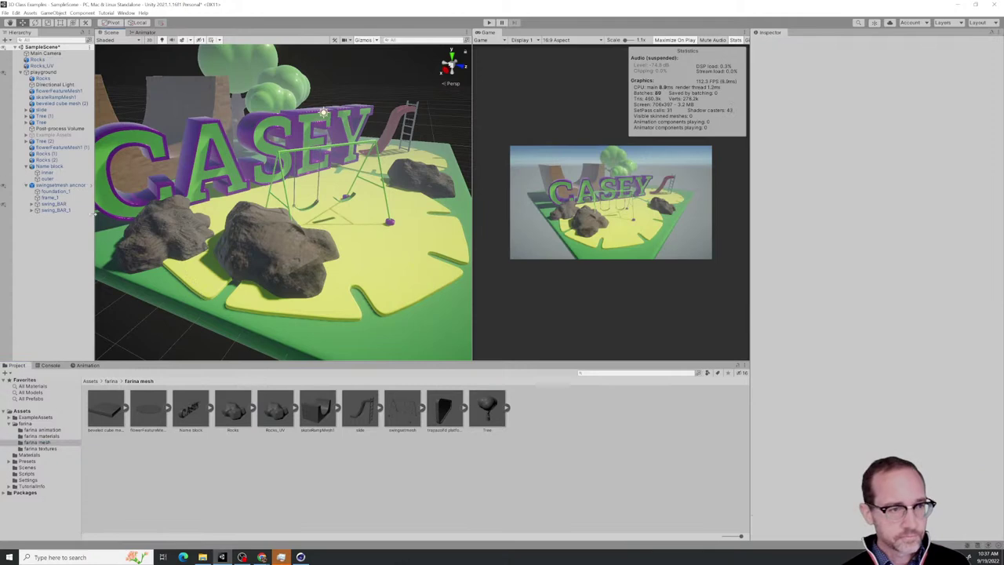
left_click(38, 60)
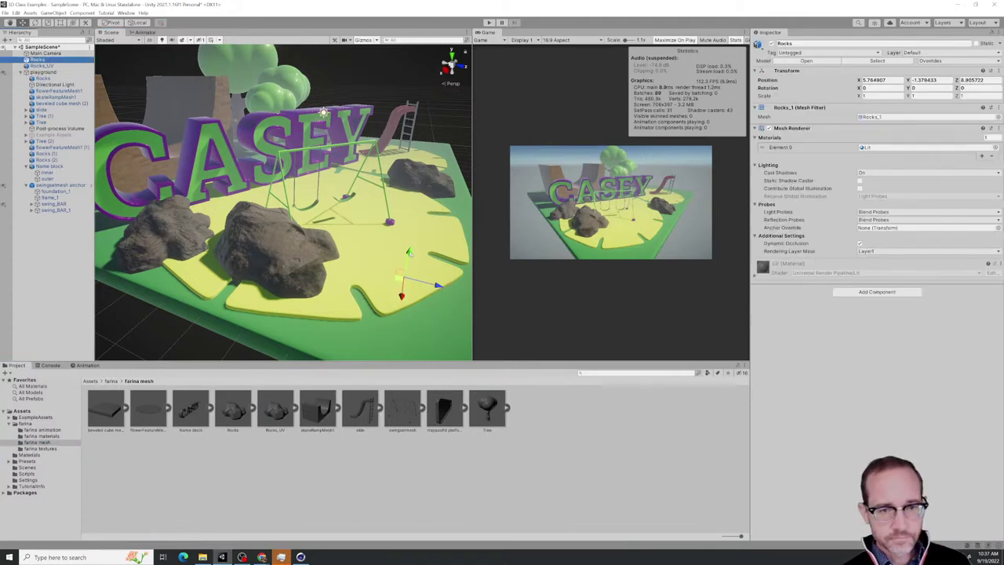
left_click_drag(409, 252, 415, 223)
key("Delete")
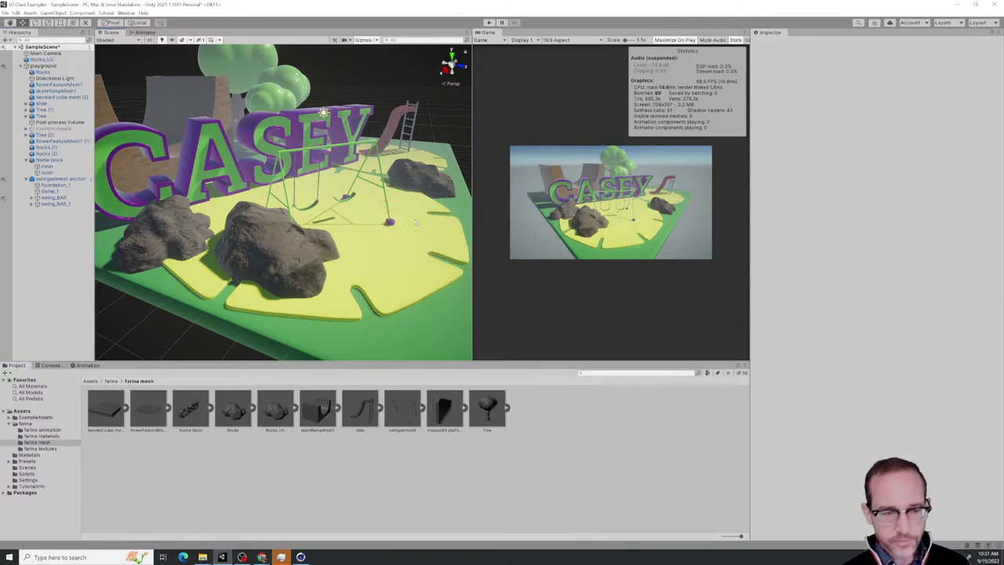
Place a copy of the Rocks_UV model in the scene on the yellow ground beside the existing rocks
left_click(279, 424)
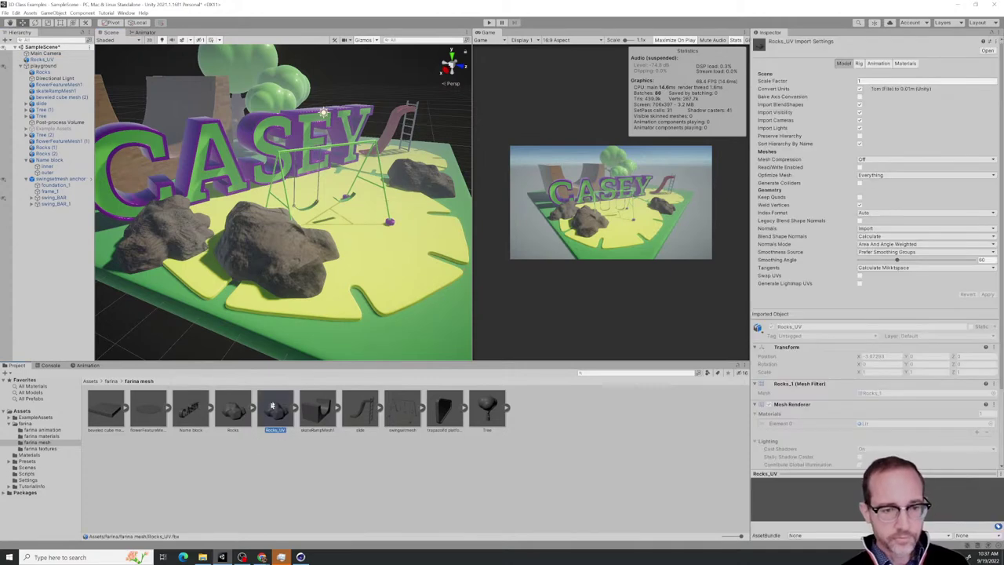
left_click_drag(272, 406, 396, 243)
left_click_drag(396, 244, 337, 267, "alt")
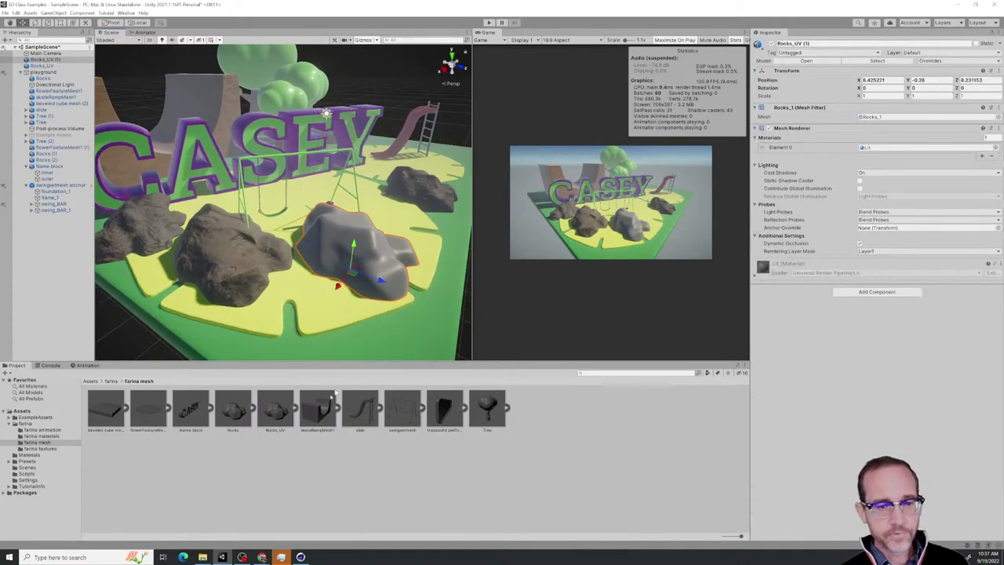
Assign the concrete wall color texture to the EvenRocks material's Base Map and the concrete wall normal map to its Normal
left_click(43, 436)
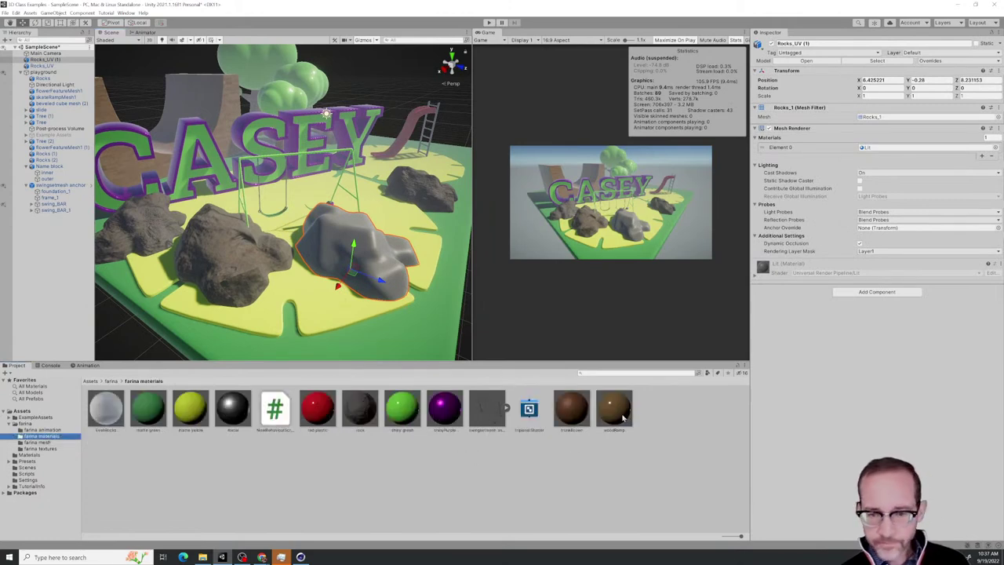
left_click(106, 407)
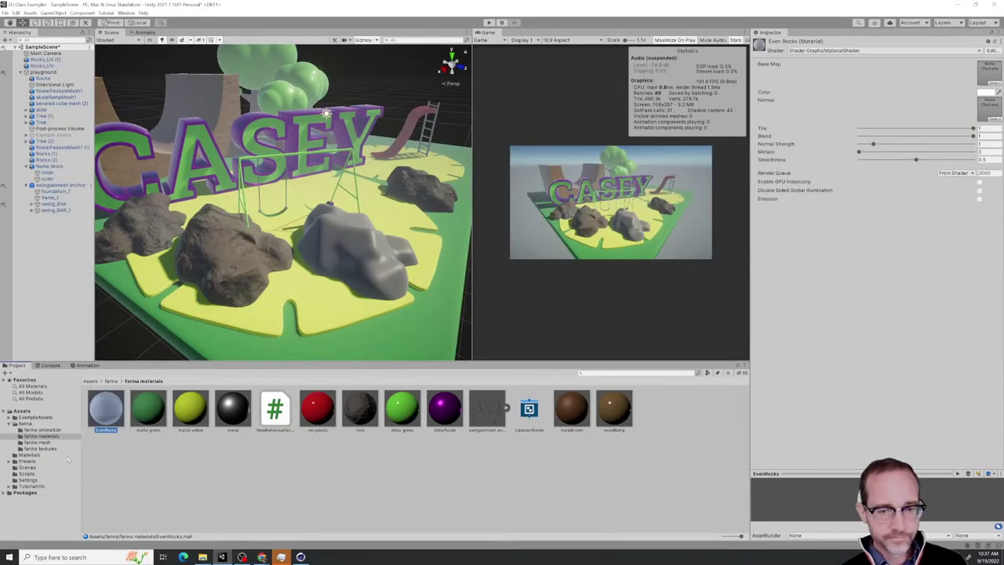
left_click(40, 450)
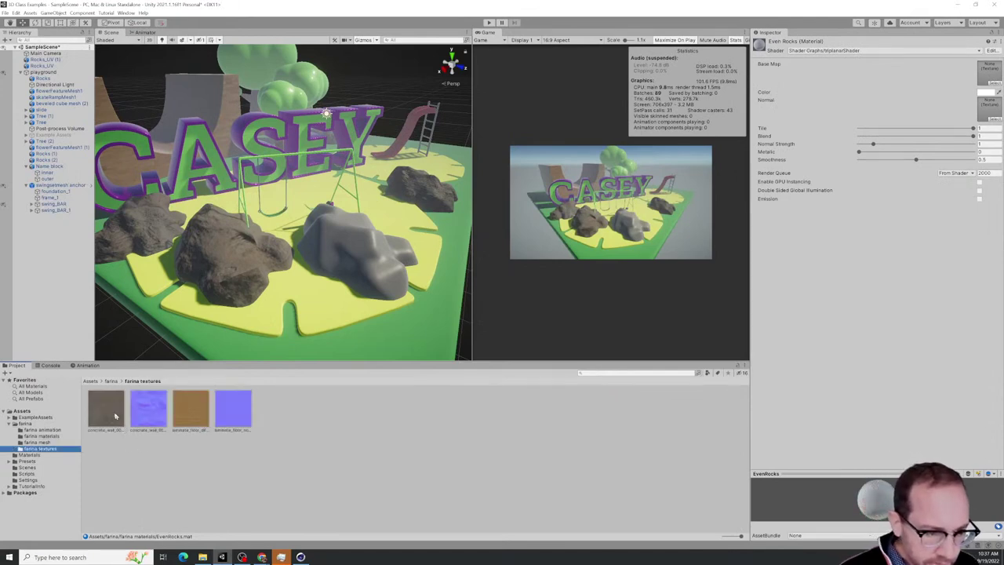
left_click_drag(108, 413, 986, 80)
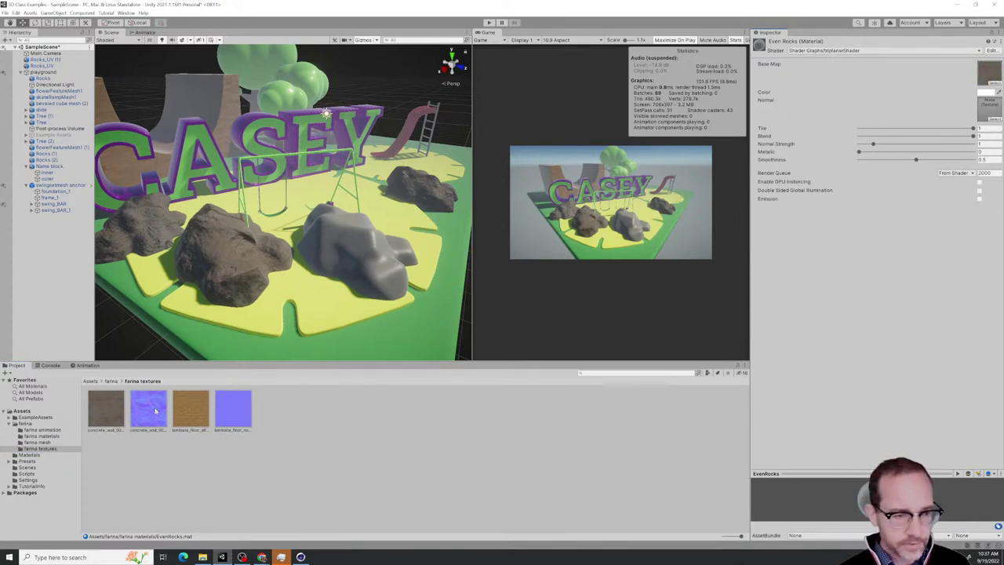
left_click_drag(150, 416, 990, 116)
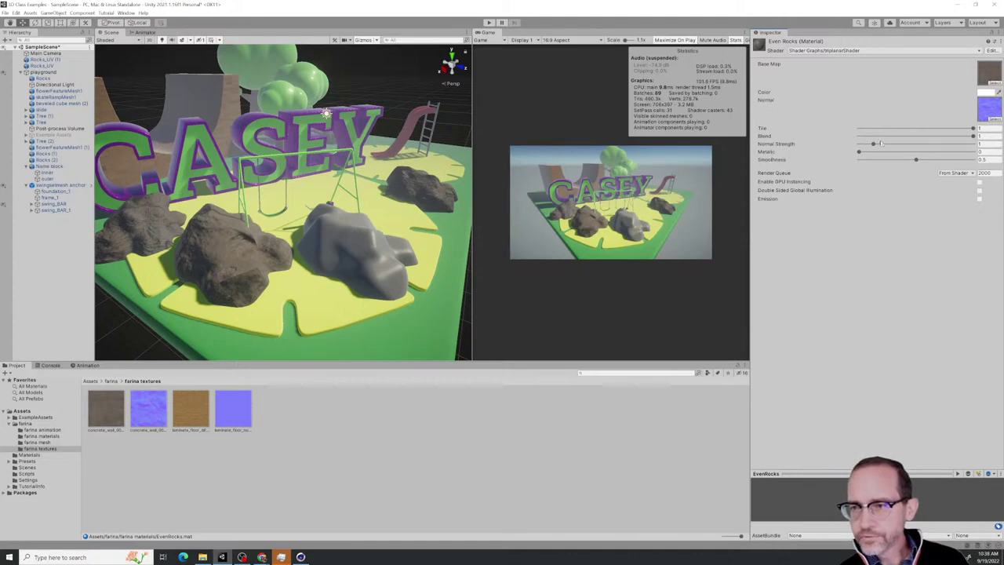
Set the EvenRocks normal strength to 1.3 and smoothness to 0.335, and apply the material to the newly placed rock
left_click_drag(873, 144, 852, 155)
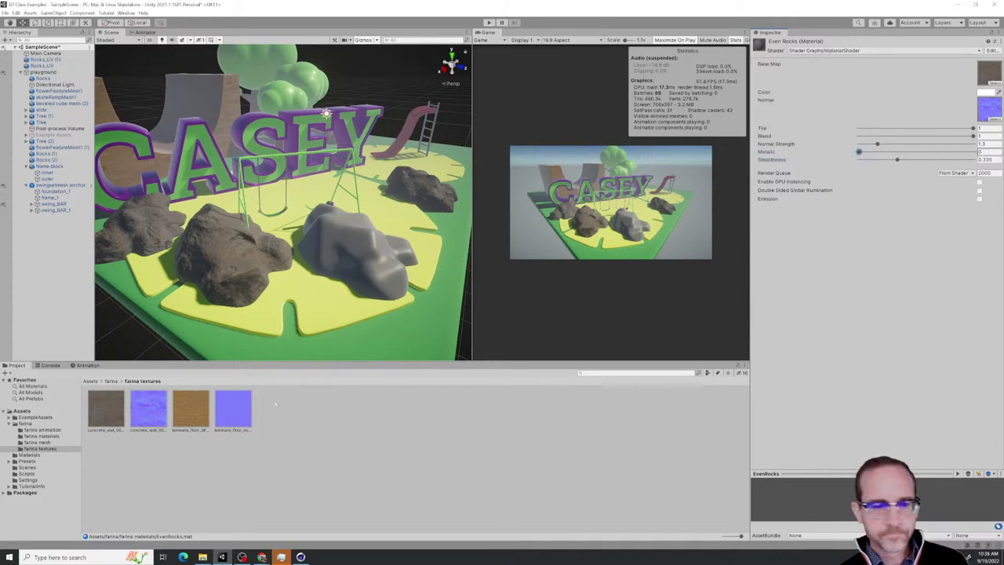
left_click(45, 436)
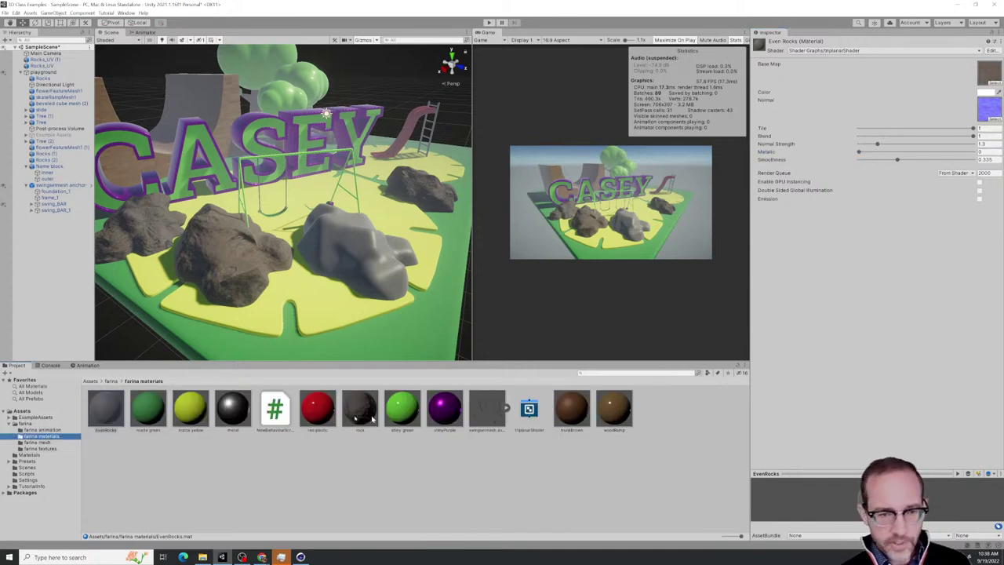
left_click_drag(114, 418, 351, 276)
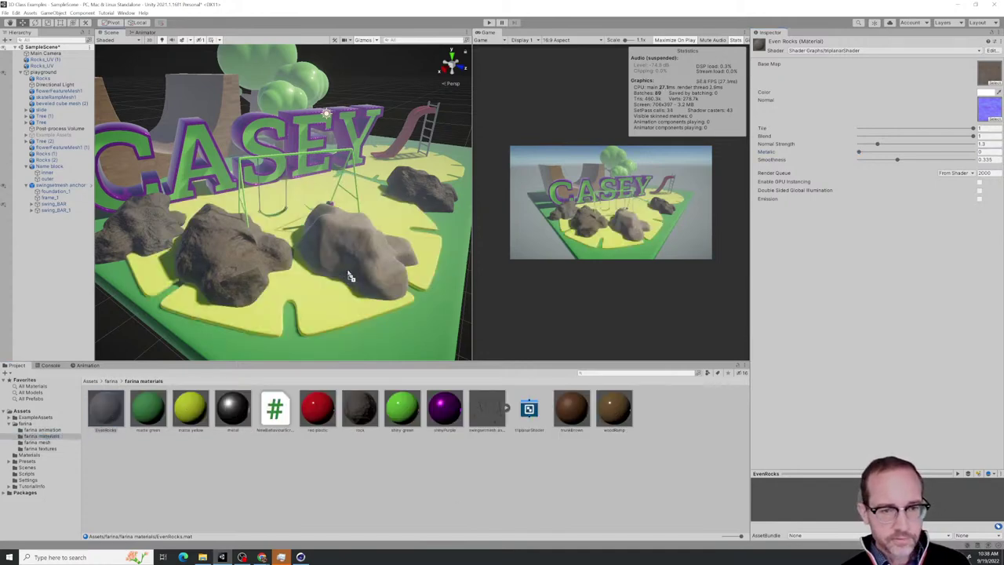
Examine the new rock's surface up close from several angles and compare it with the older rocks for stretching and seams
scroll(376, 300, "up", 5)
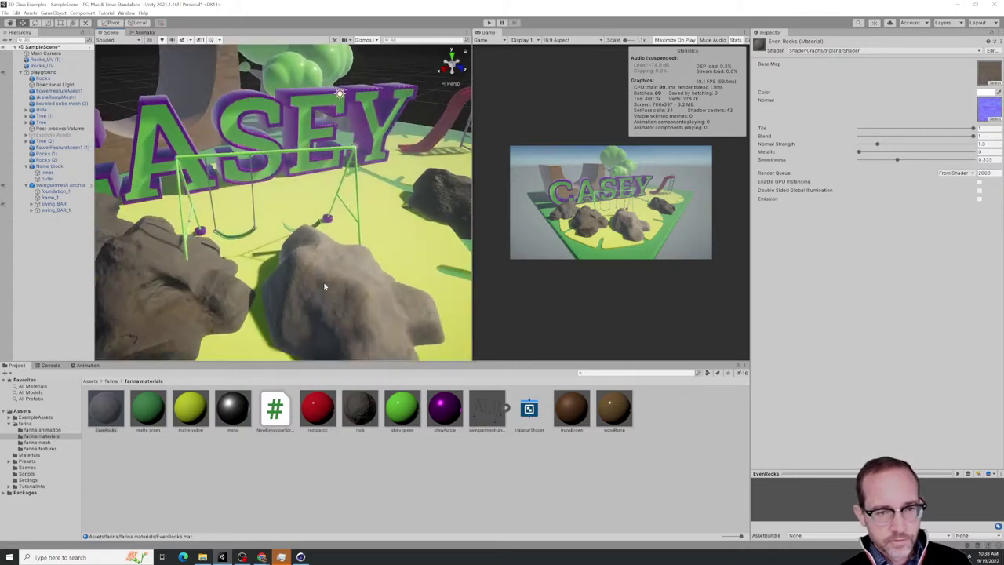
left_click_drag(305, 278, 329, 264, "alt")
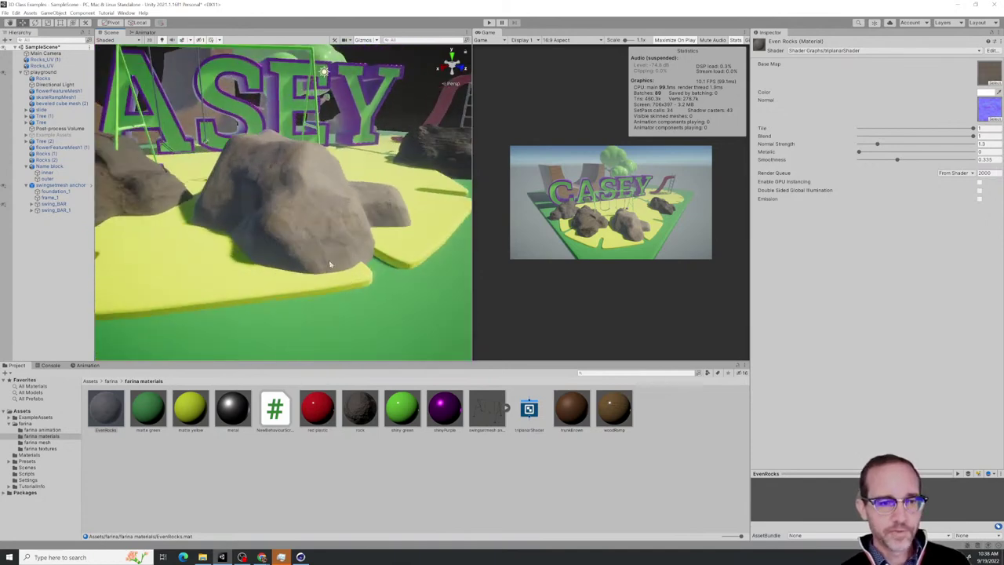
scroll(332, 228, "up", 5)
left_click_drag(331, 228, 403, 240, "alt")
right_click_drag(403, 240, 338, 232, "alt")
left_click_drag(339, 232, 403, 253, "alt")
scroll(280, 262, "up", 4)
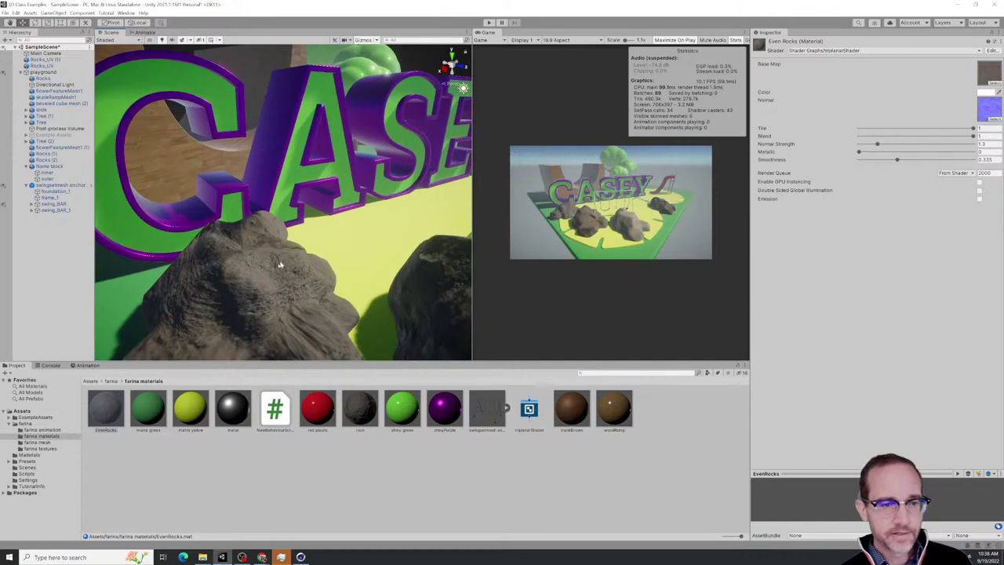
middle_click_drag(277, 291, 275, 237)
left_click_drag(275, 237, 333, 235, "alt")
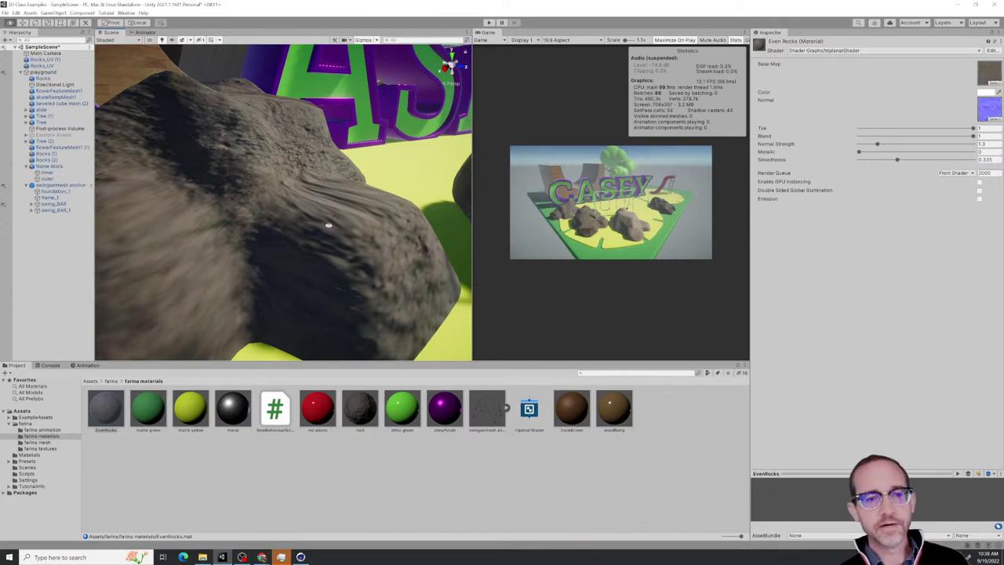
left_click_drag(328, 225, 265, 242, "alt")
scroll(273, 235, "up", 5)
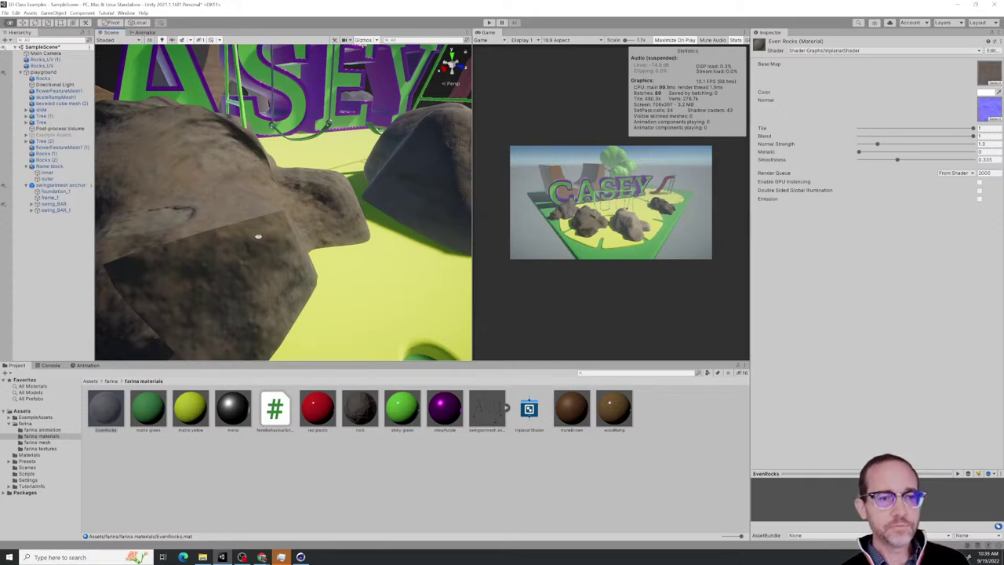
left_click_drag(258, 236, 280, 264, "alt")
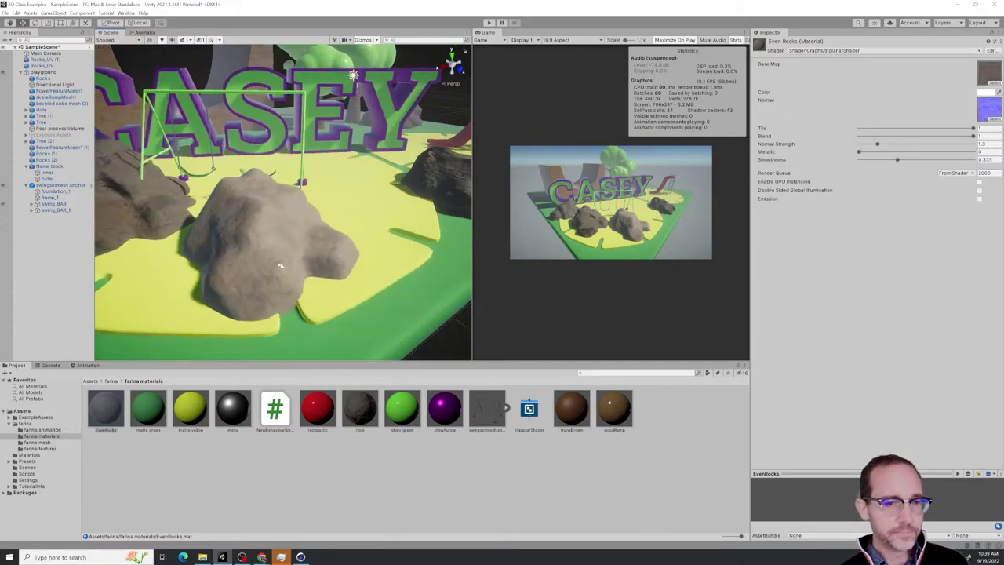
scroll(255, 286, "up", 3)
mouse_move(256, 286)
middle_mouse_down()
mouse_move(220, 298)
mouse_move(240, 286)
middle_mouse_up()
left_click_drag(241, 287, 266, 292, "alt")
scroll(230, 292, "up", 2)
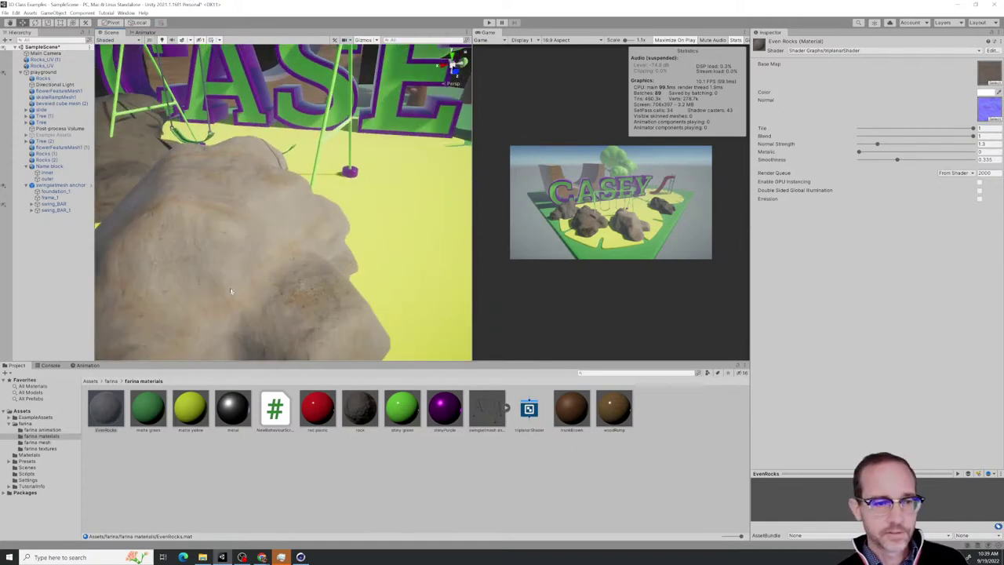
scroll(234, 290, "up", 3)
left_click_drag(236, 290, 279, 271, "alt")
scroll(314, 260, "up", 2)
left_click_drag(211, 229, 353, 250, "alt")
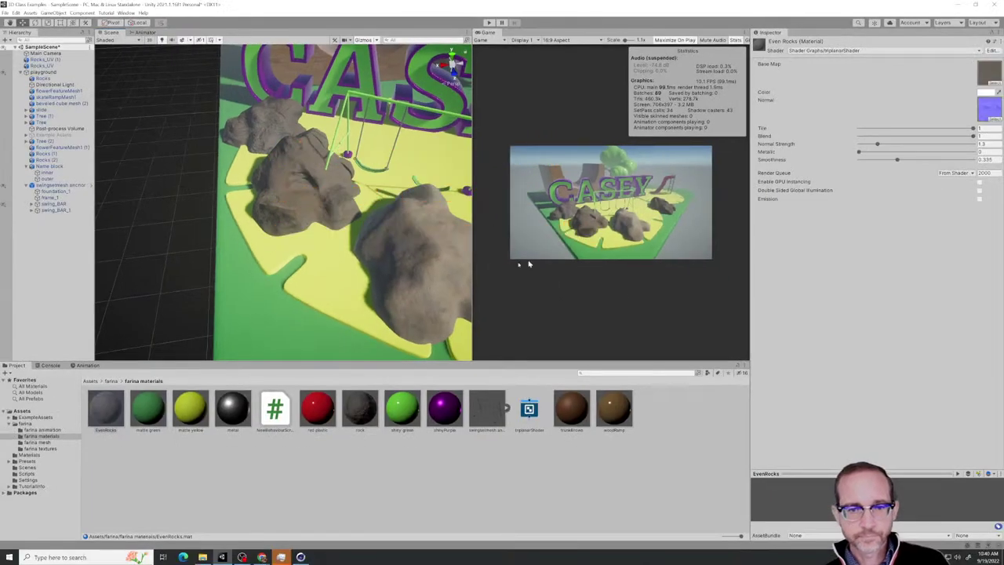
left_click_drag(459, 262, 381, 262, "alt")
Switch to Chrome, search for poly haven in a new tab, and open its Textures page in an enlarged window
mouse_move(261, 556)
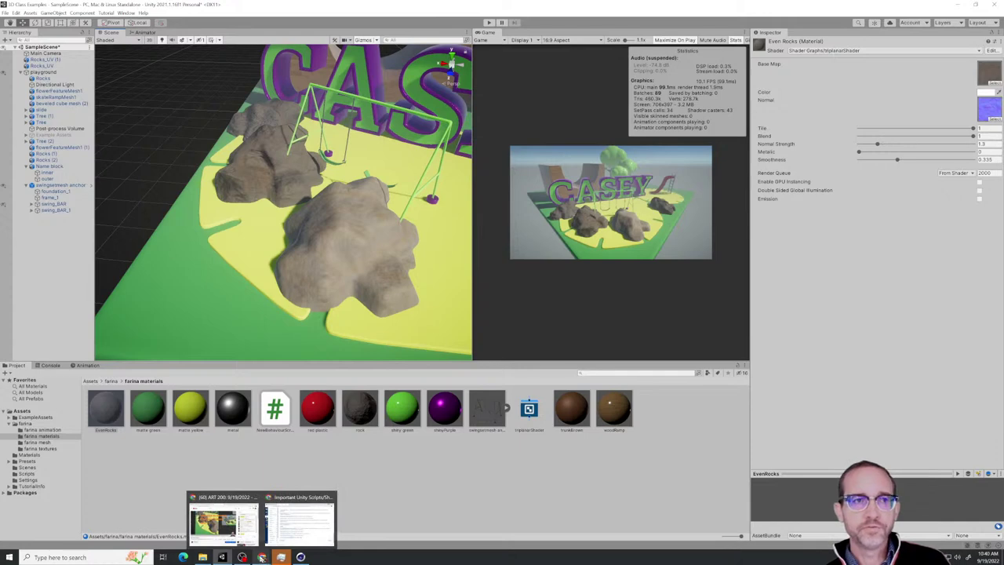
left_click(291, 532)
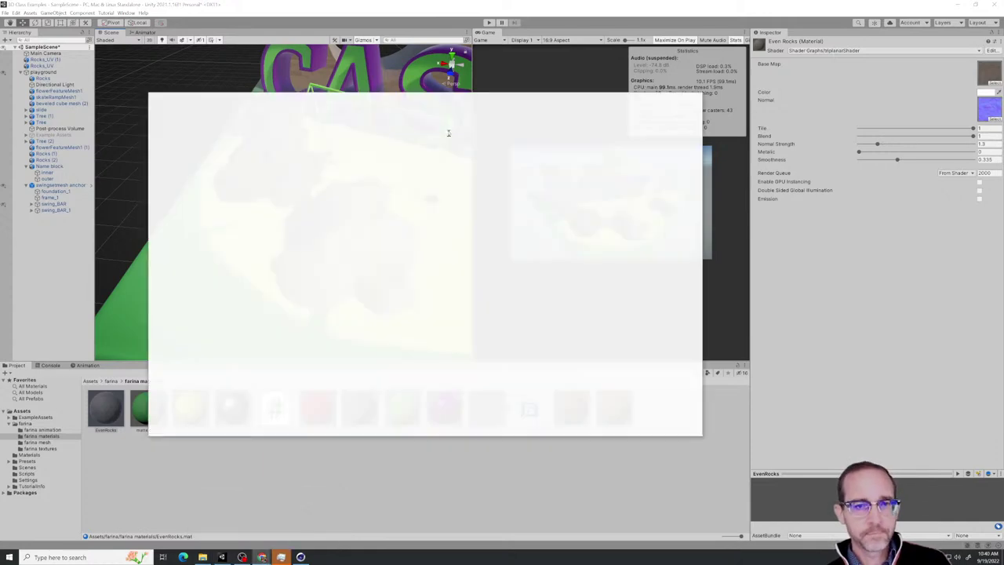
key("ctrl+t")
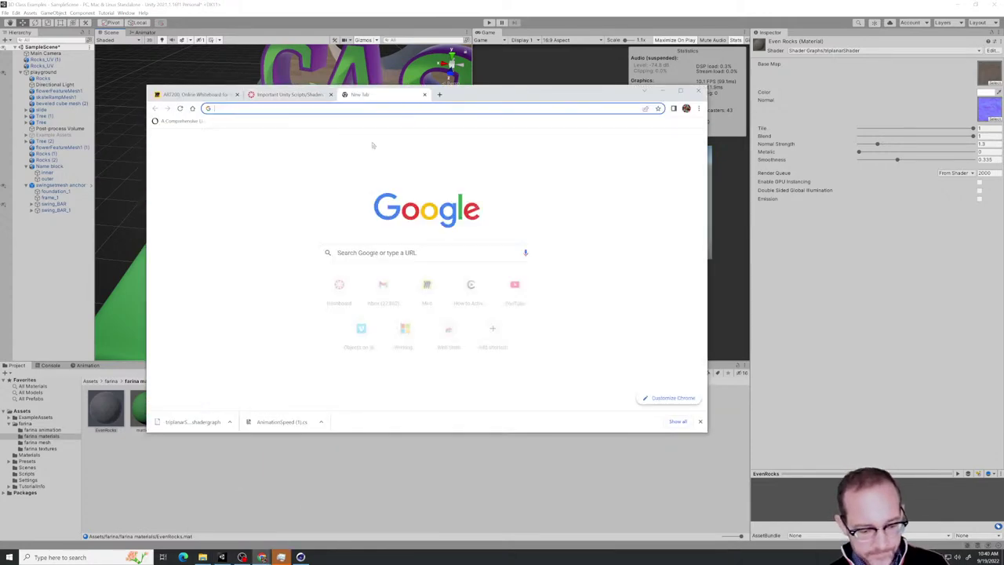
type("poly hav")
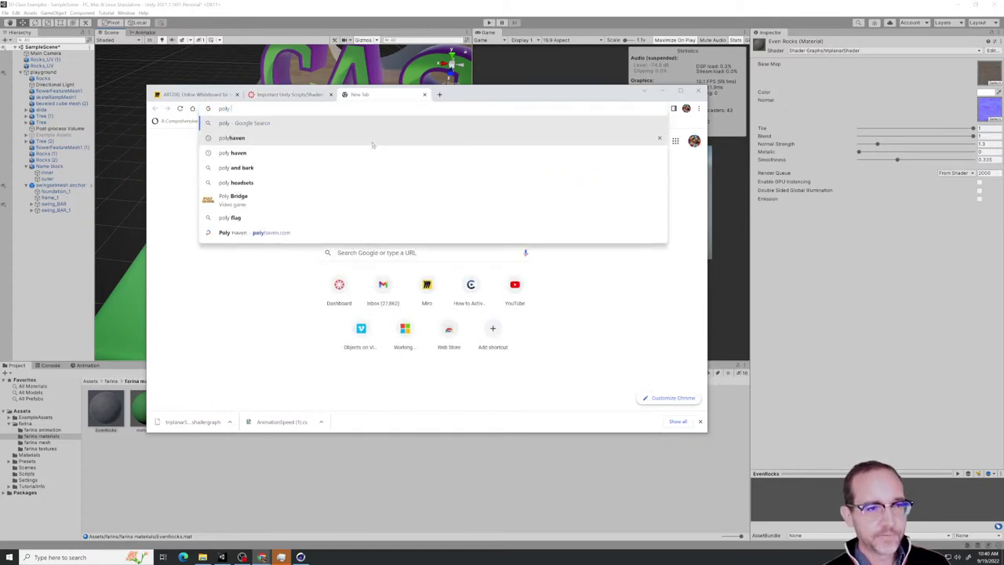
type("e")
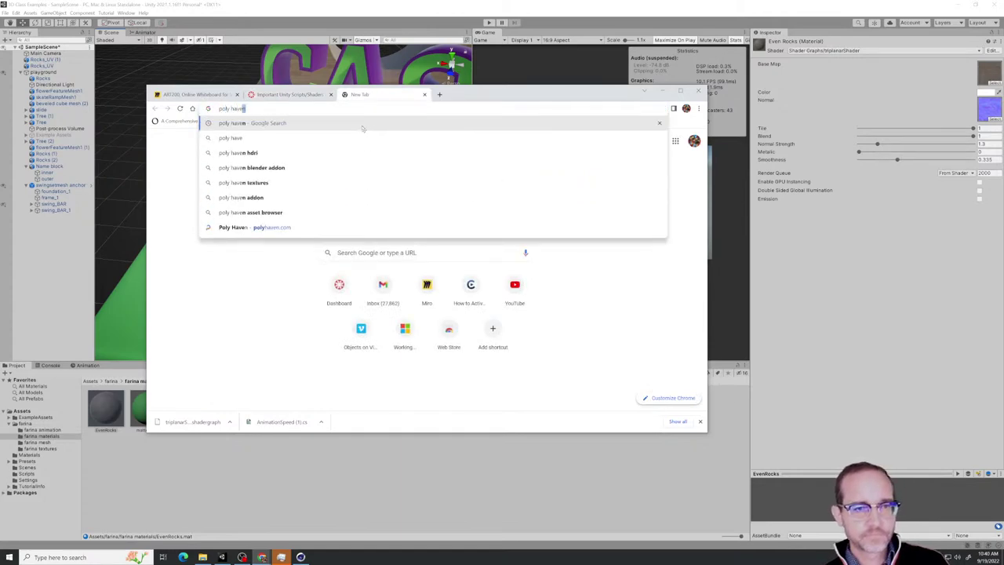
key("Return")
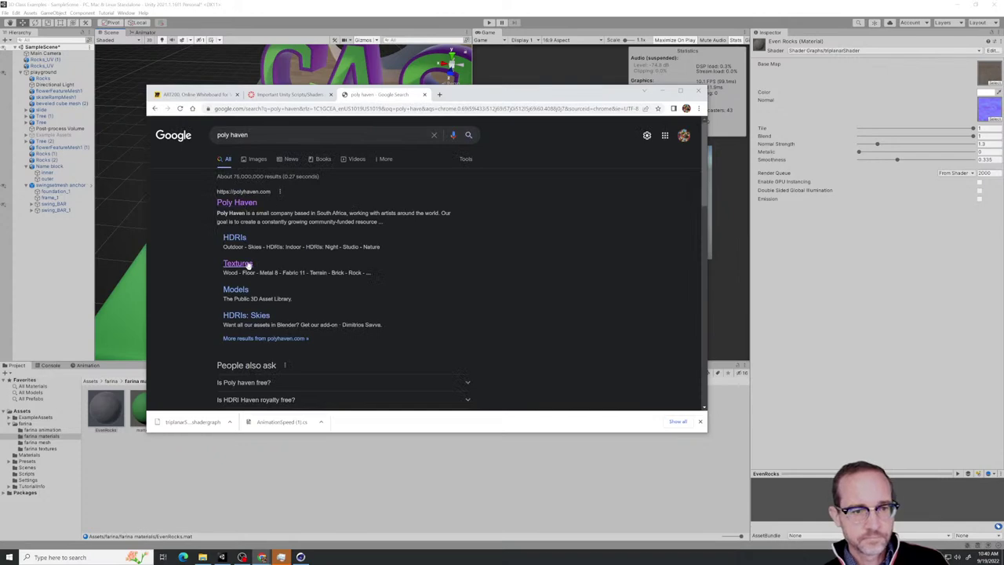
left_click(237, 264)
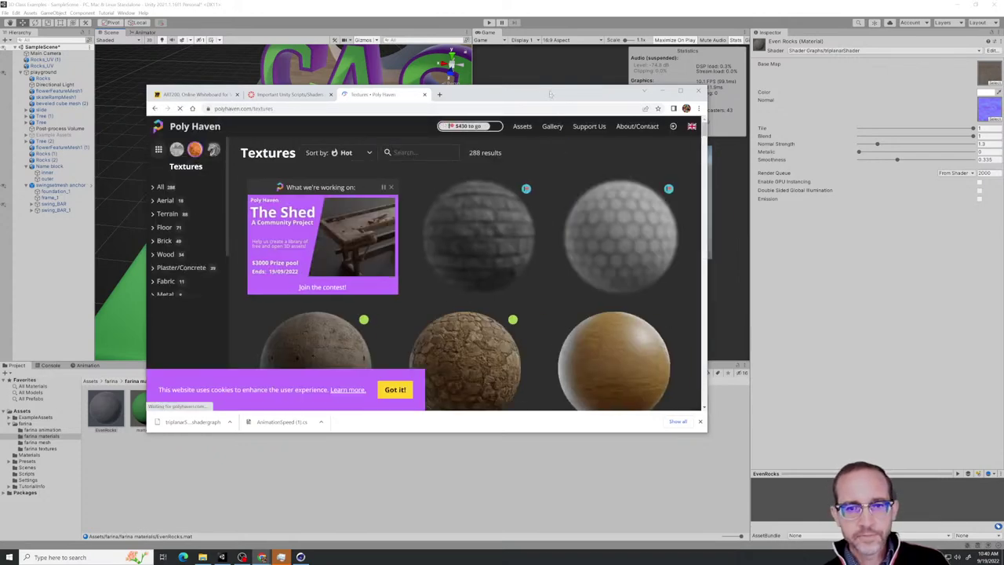
left_click_drag(550, 94, 595, 59)
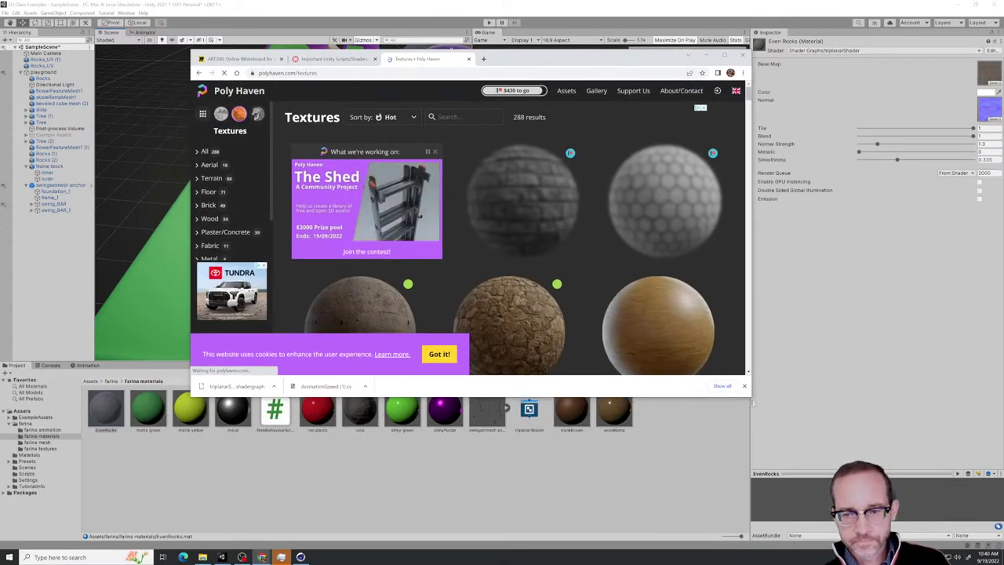
left_click_drag(753, 402, 910, 533)
Browse the texture library to the Rock Boulder Dry texture, open it and show its individual map download options
scroll(776, 401, "down", 5)
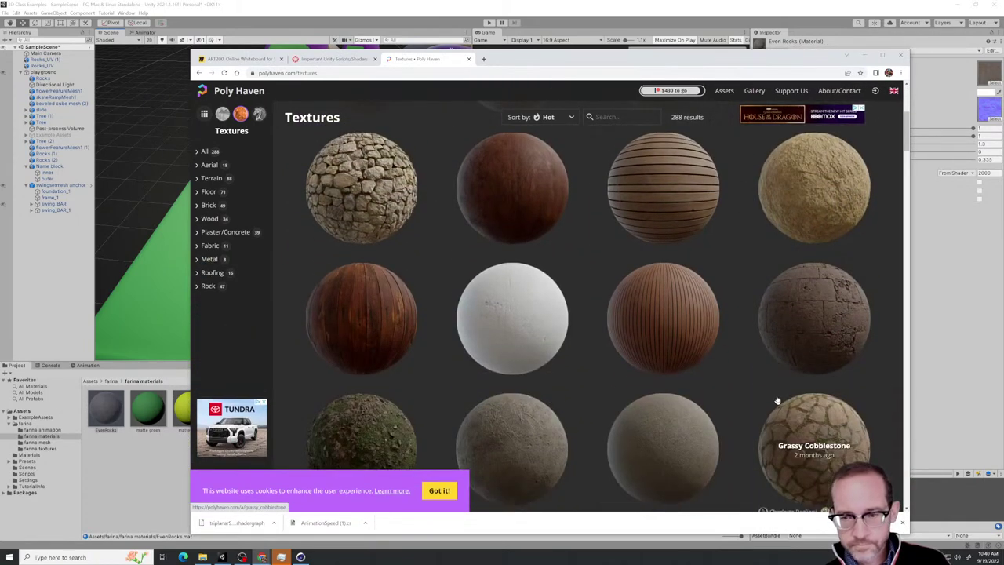
scroll(776, 400, "down", 2)
scroll(775, 397, "down", 3)
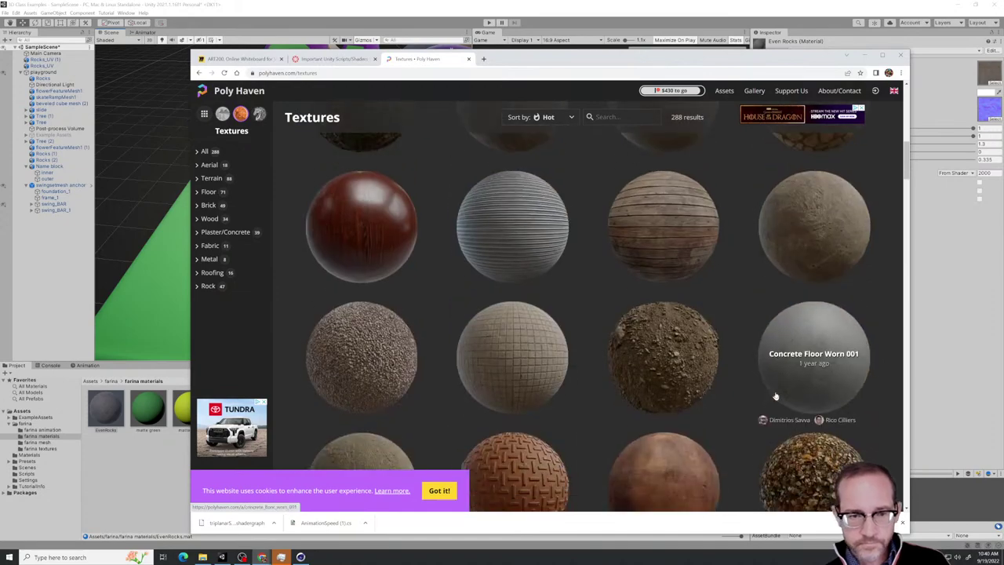
scroll(775, 396, "down", 2)
scroll(775, 397, "up", 1)
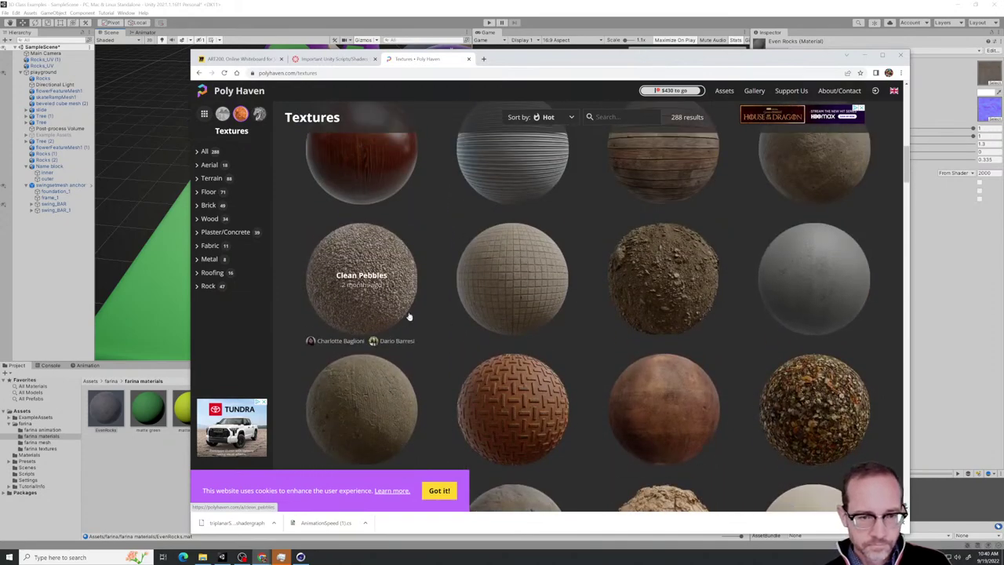
scroll(494, 271, "down", 2)
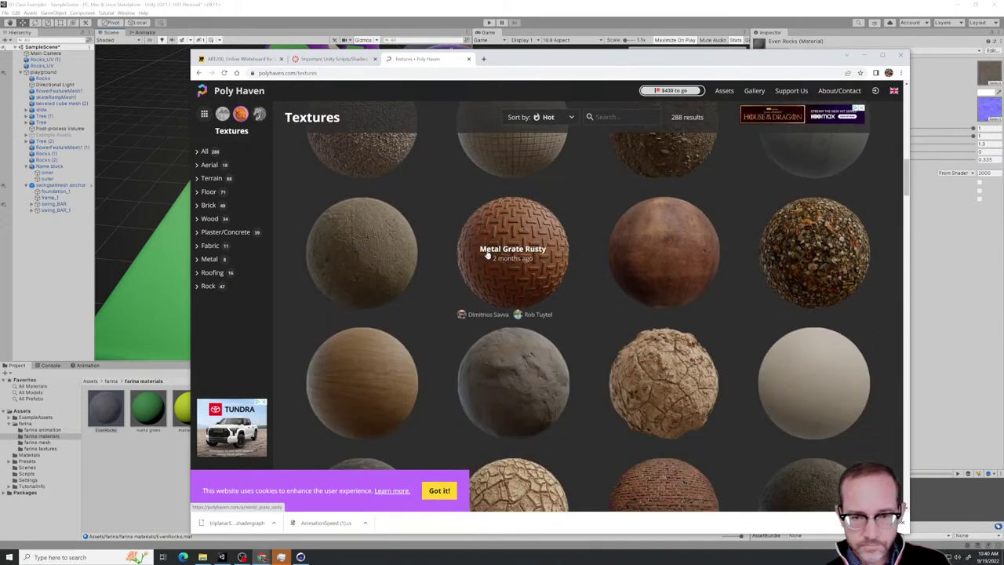
scroll(501, 270, "down", 2)
scroll(509, 275, "down", 1)
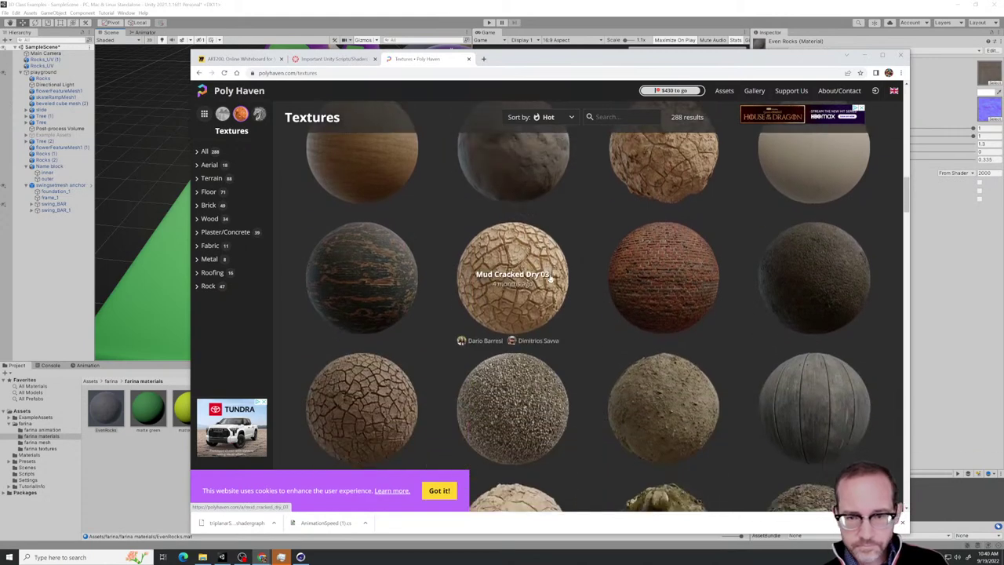
scroll(551, 278, "down", 1)
scroll(595, 314, "down", 1)
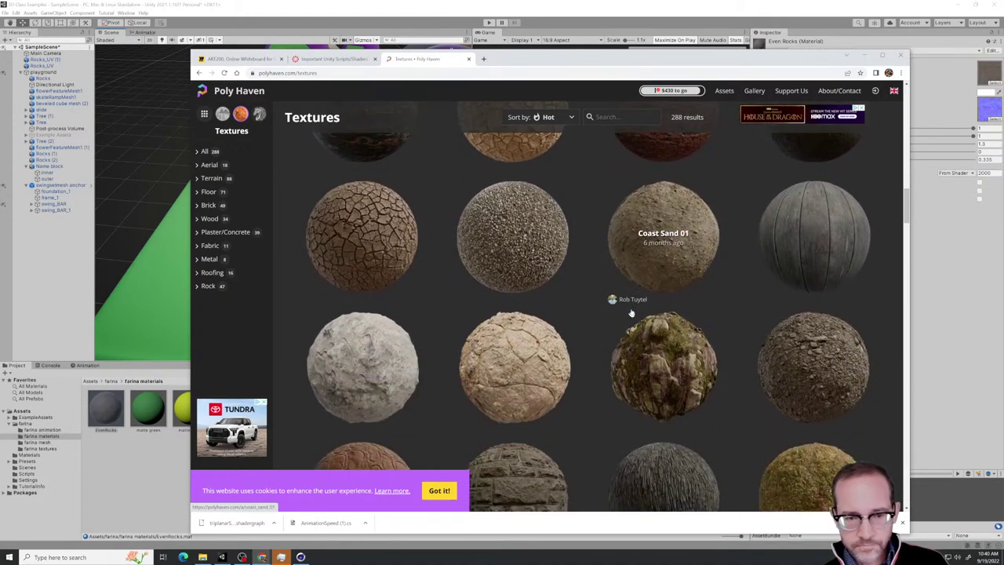
scroll(630, 313, "down", 1)
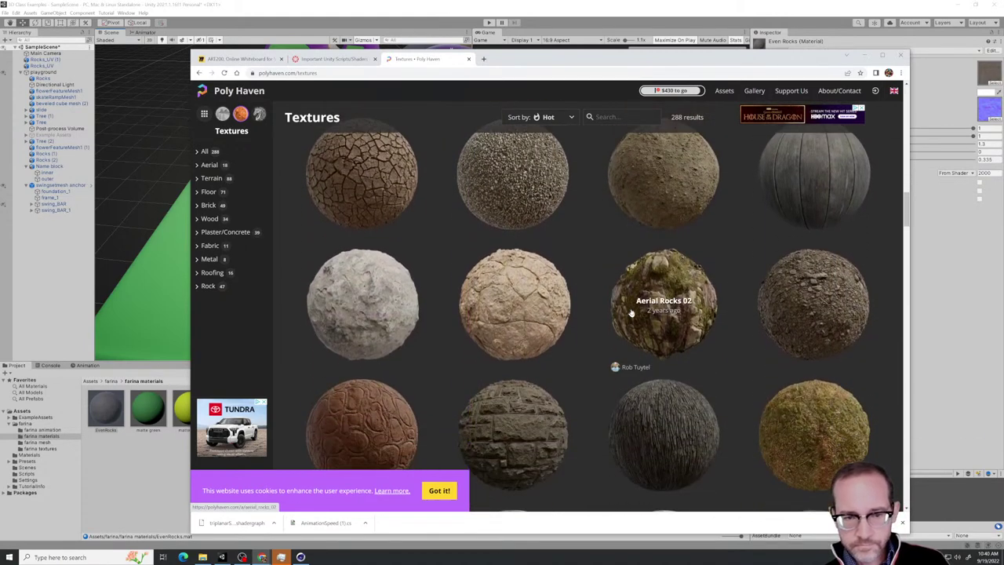
left_click(359, 335)
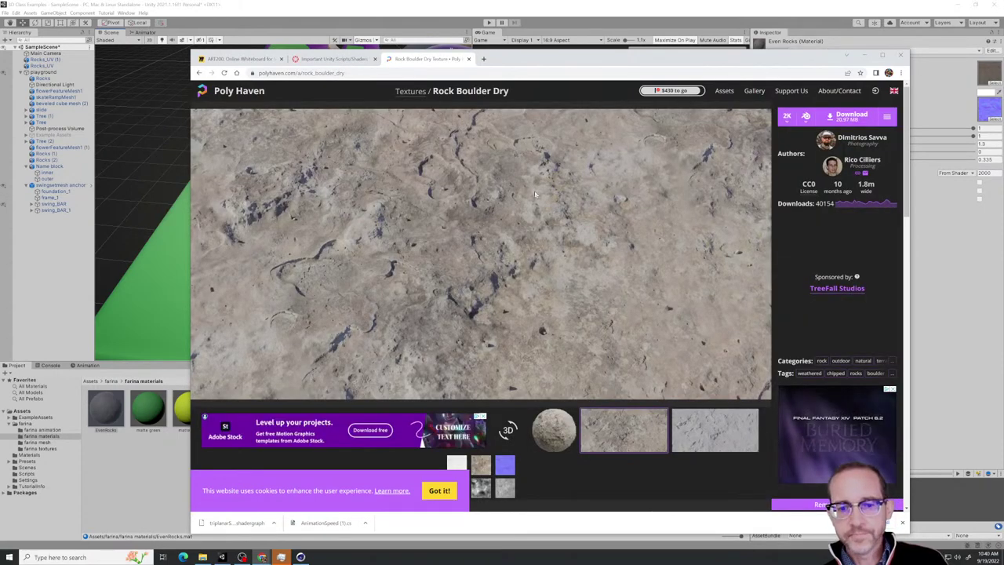
left_click(886, 118)
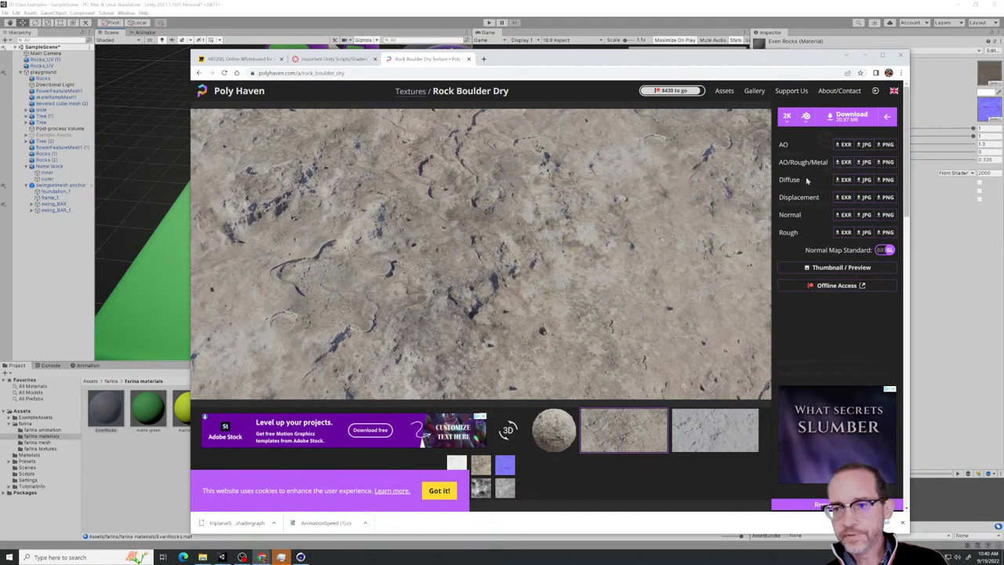
Open the Diffuse map's PNG and save it to Downloads as rock_boulder_dry_diff_2k
left_click(885, 181)
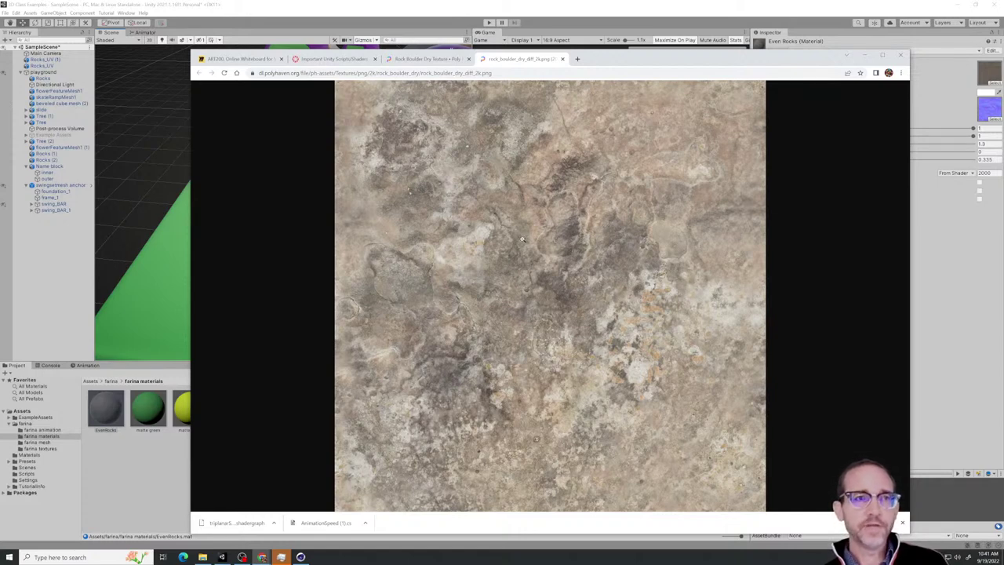
right_click(529, 243)
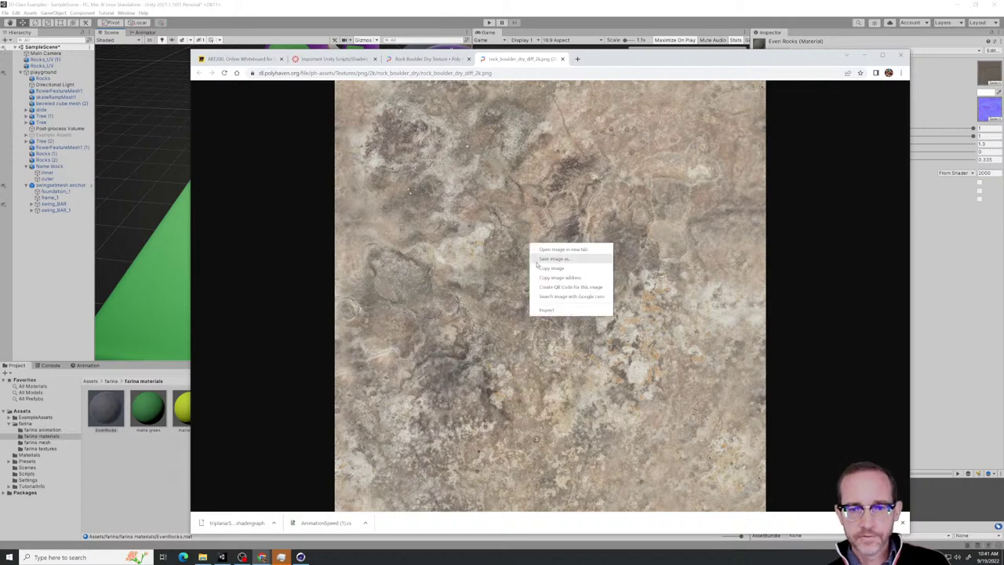
left_click(544, 259)
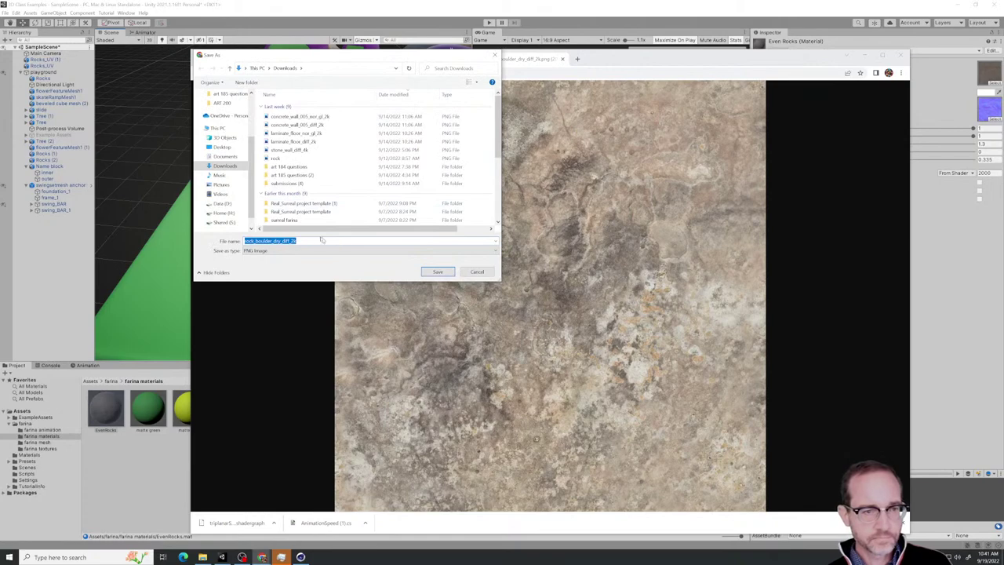
left_click(316, 240)
left_click(437, 271)
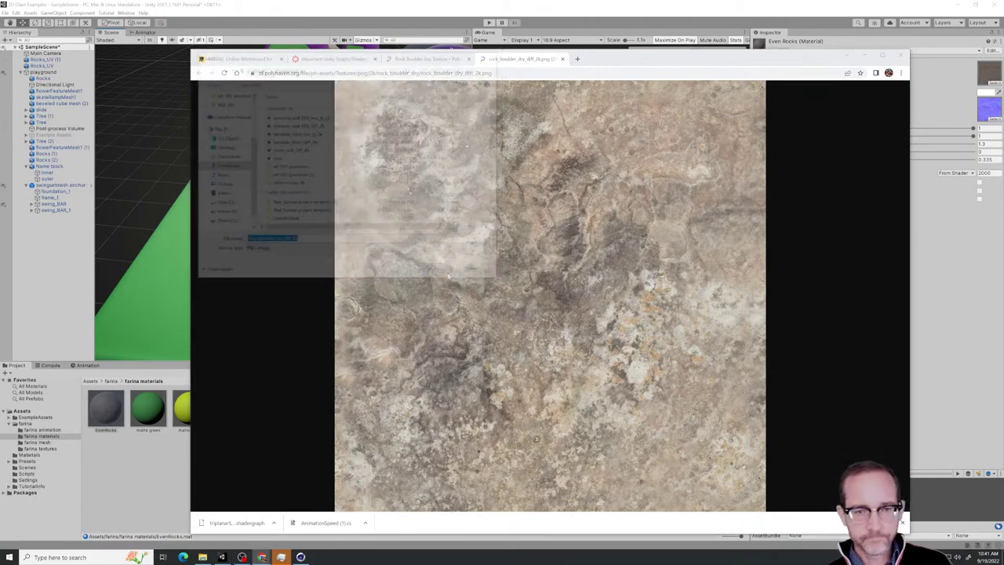
Return to the Rock Boulder Dry page, open the Normal map's PNG and save it to Downloads as rock_boulder_dry_nor_gl_2k
left_click(425, 59)
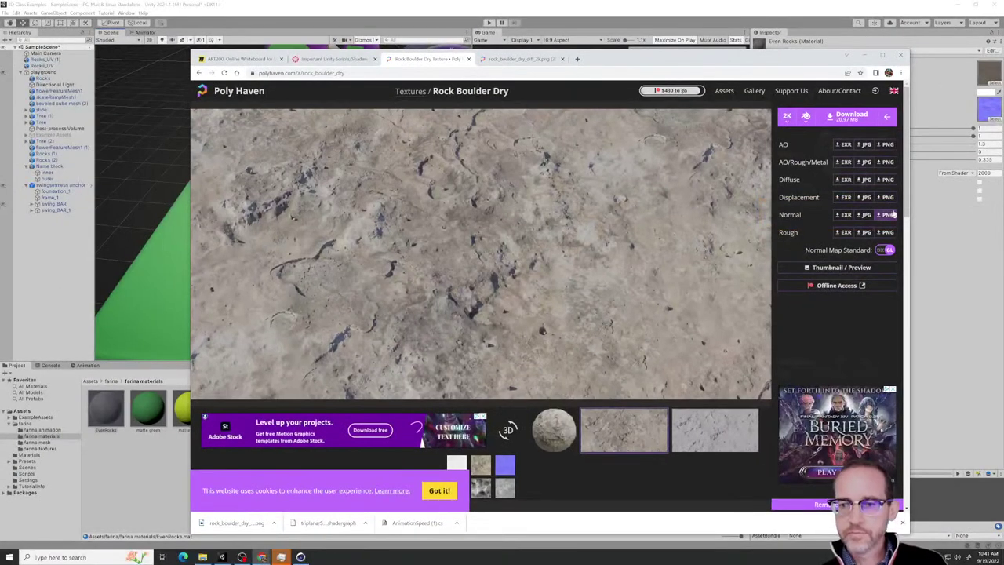
left_click(798, 345)
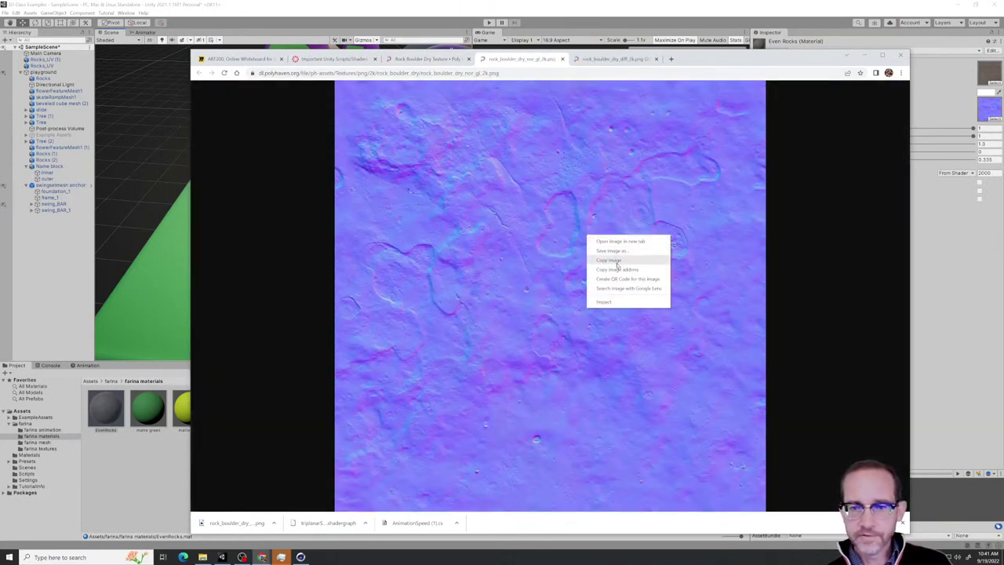
left_click(618, 259)
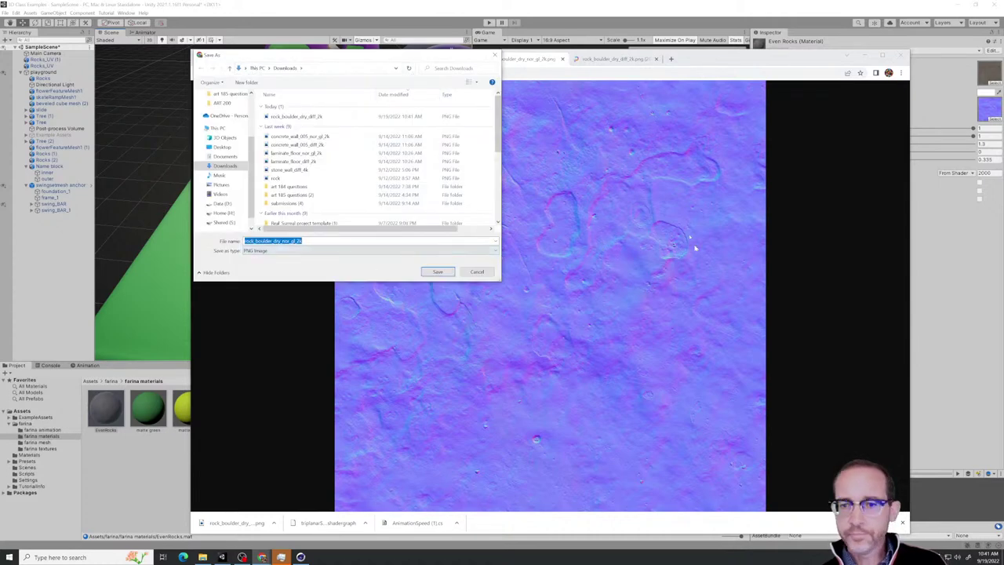
left_click(437, 272)
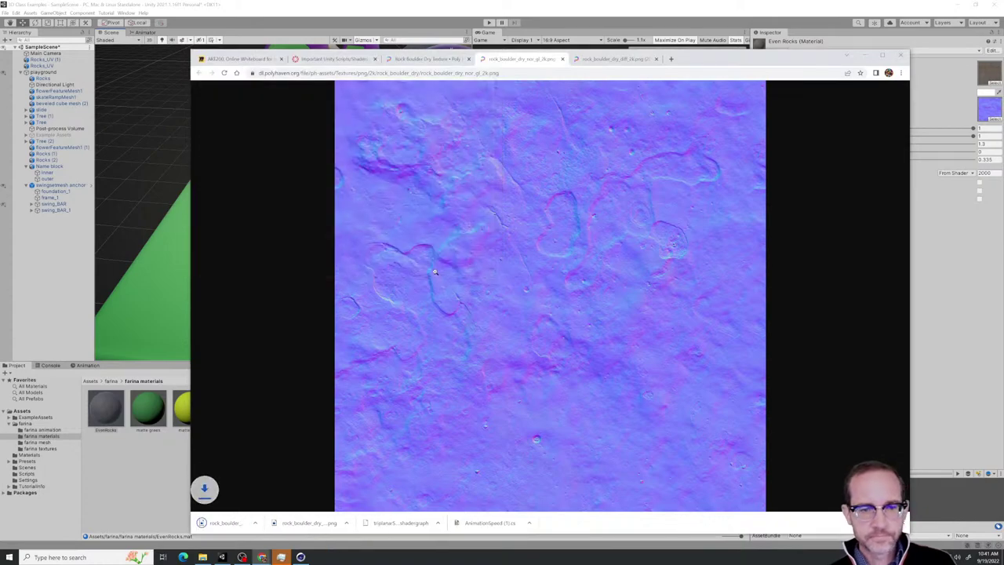
Switch back to Unity and create a new material named rockTwo in the farina materials folder
left_click(864, 55)
left_click(599, 471)
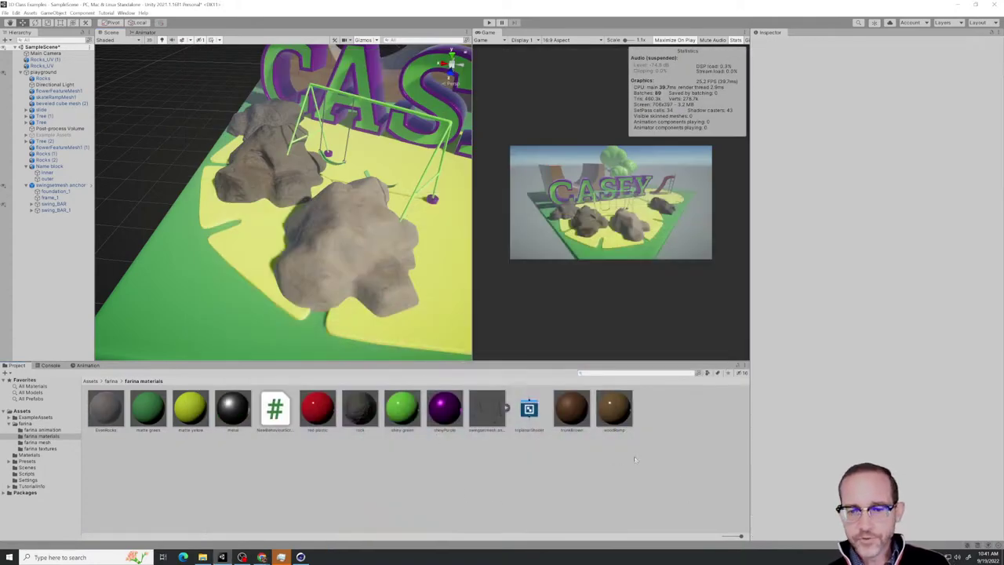
right_click(666, 409)
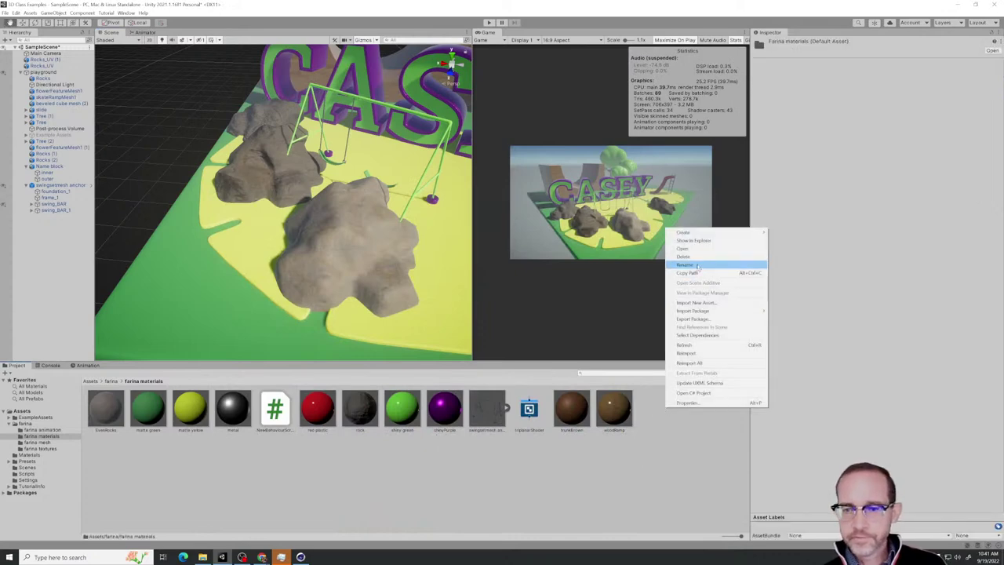
mouse_move(721, 234)
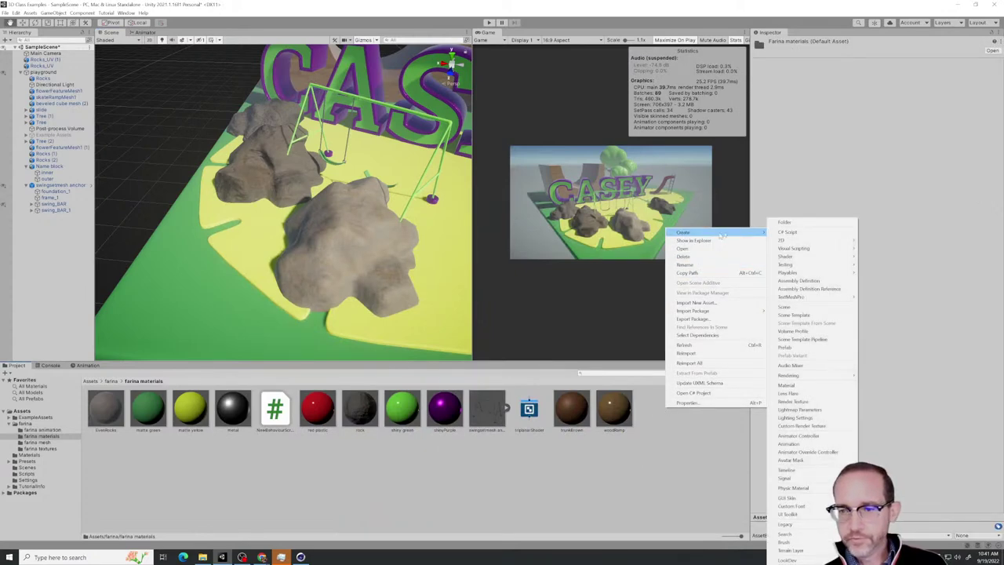
left_click(793, 385)
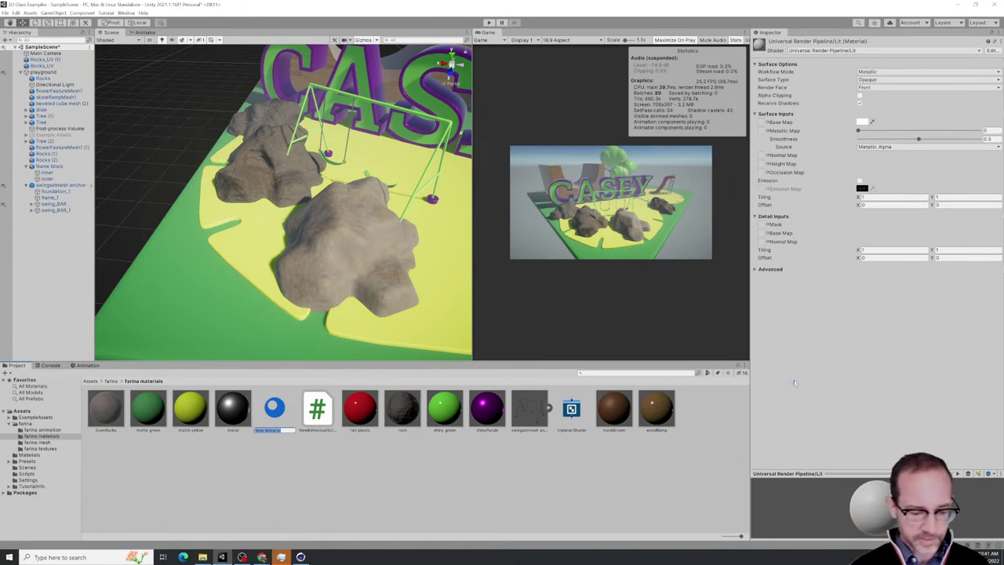
type("ro")
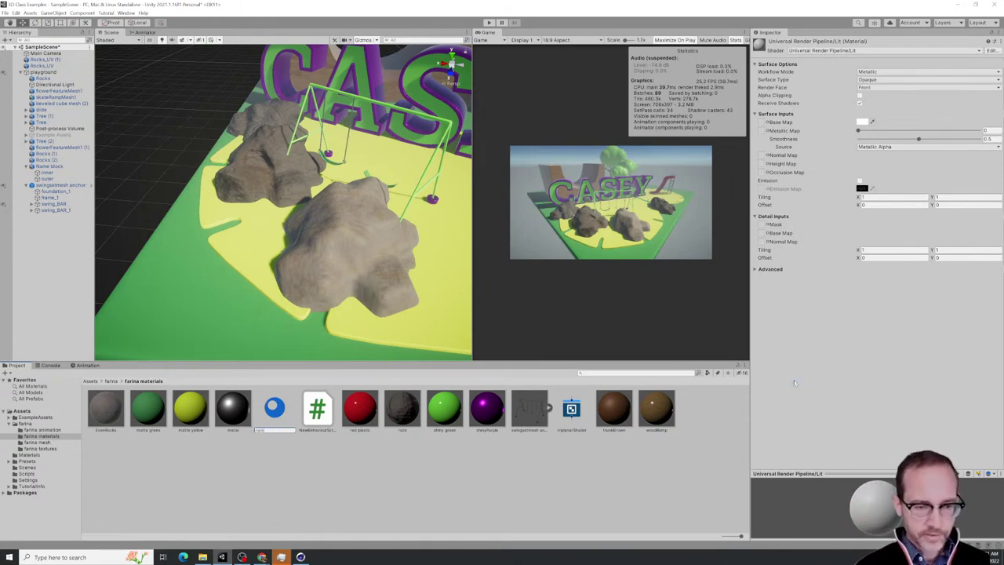
type("ck")
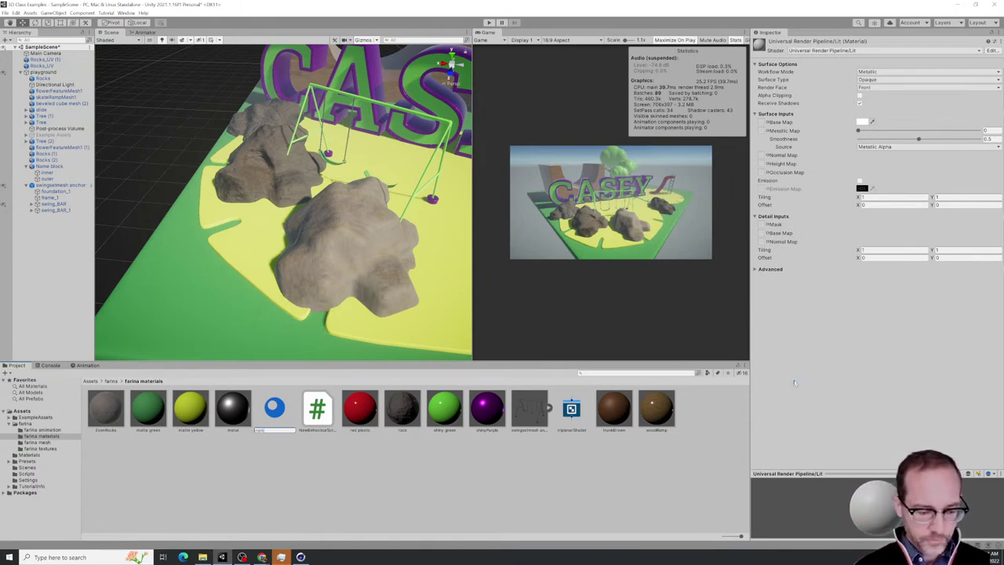
type("Two")
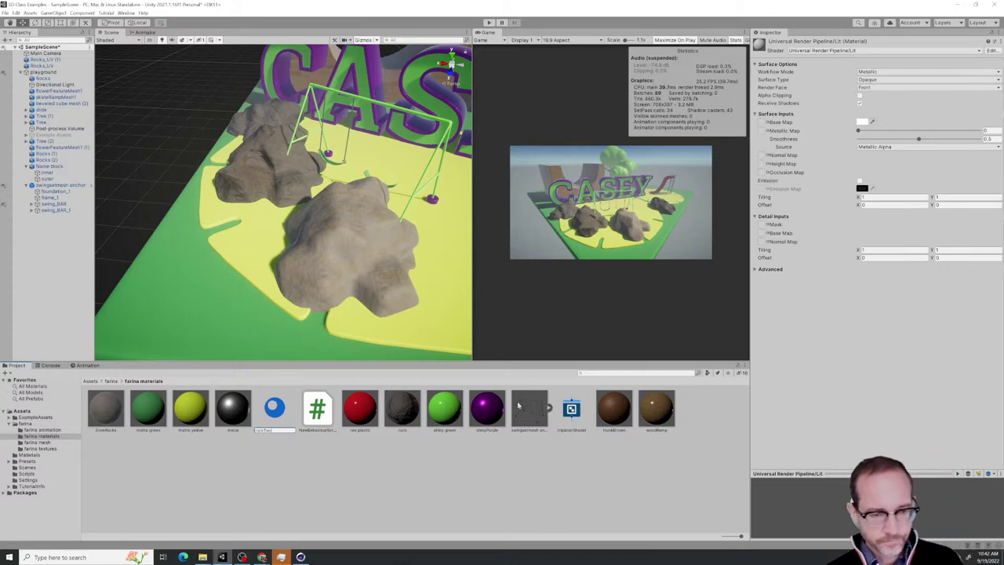
key("Return")
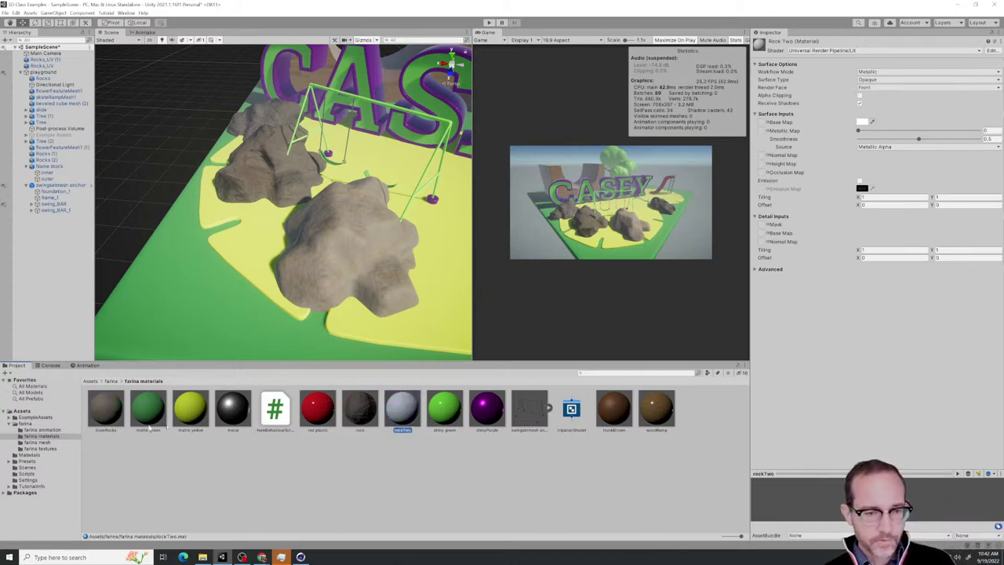
Set the rockTwo material's shader to triplanarShader from Shader Graphs
left_click(862, 51)
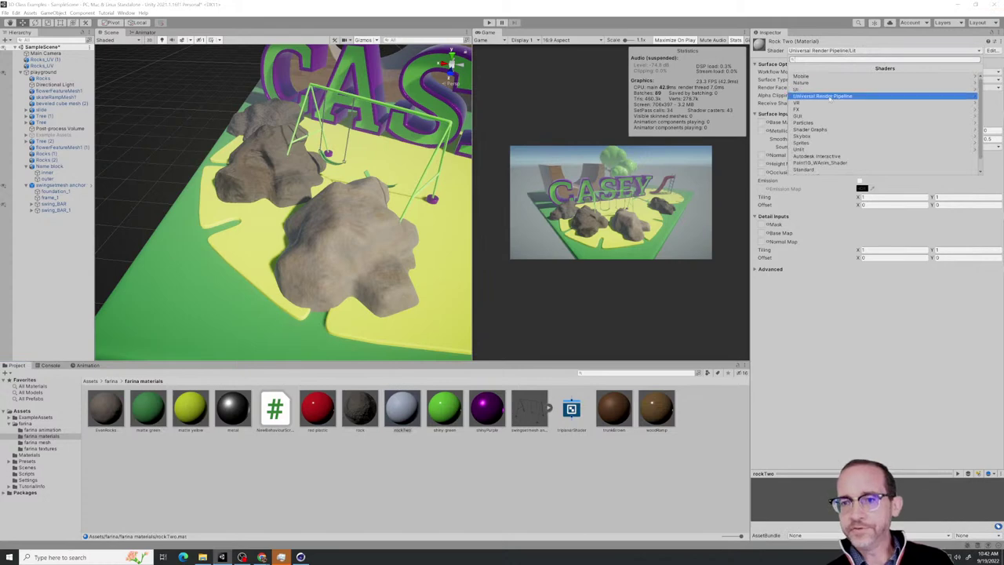
left_click(823, 131)
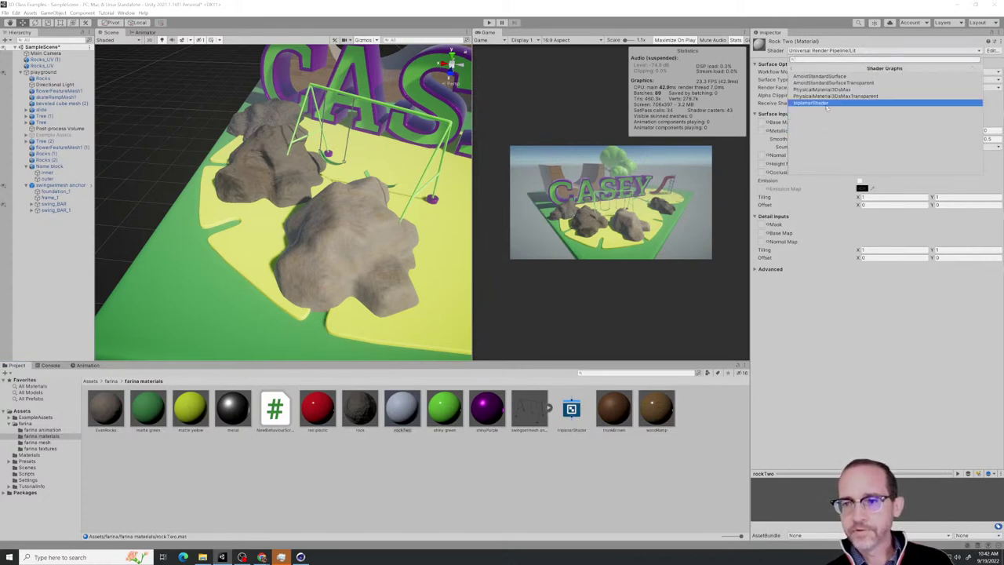
left_click(825, 107)
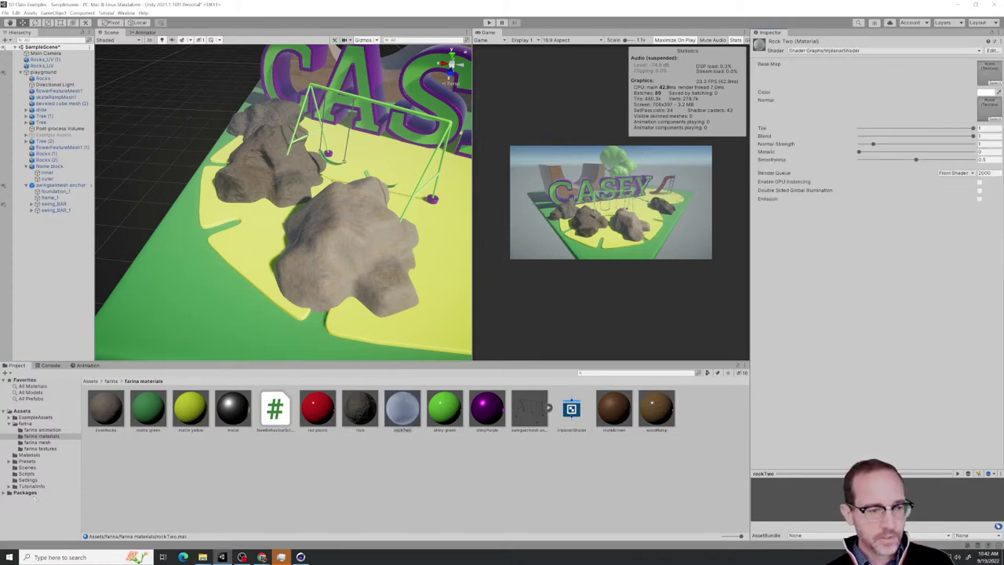
Import rock_boulder_dry_diff_2k and rock_boulder_dry_nor_gl_2k from the Downloads folder into the farina textures folder
left_click(41, 448)
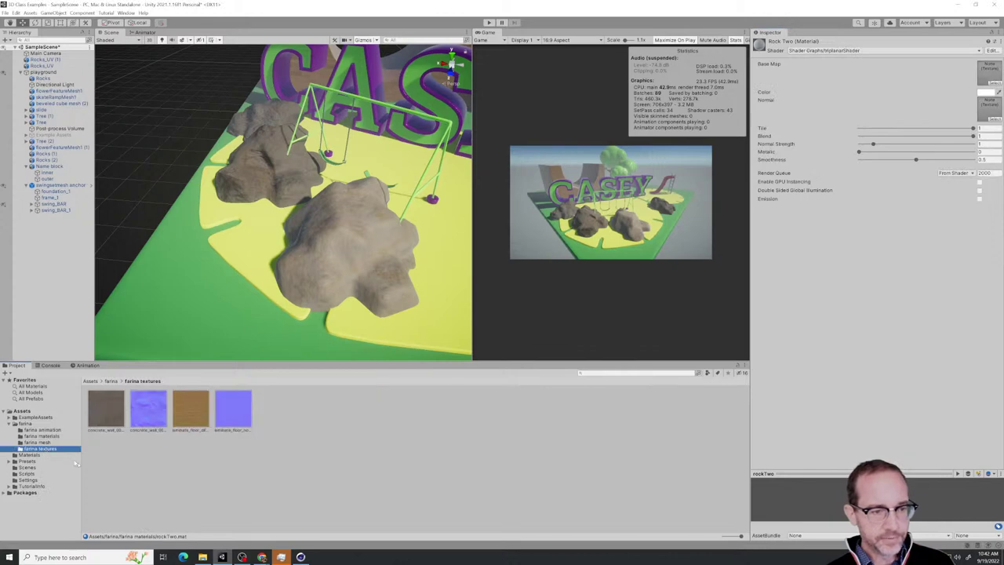
left_click(202, 557)
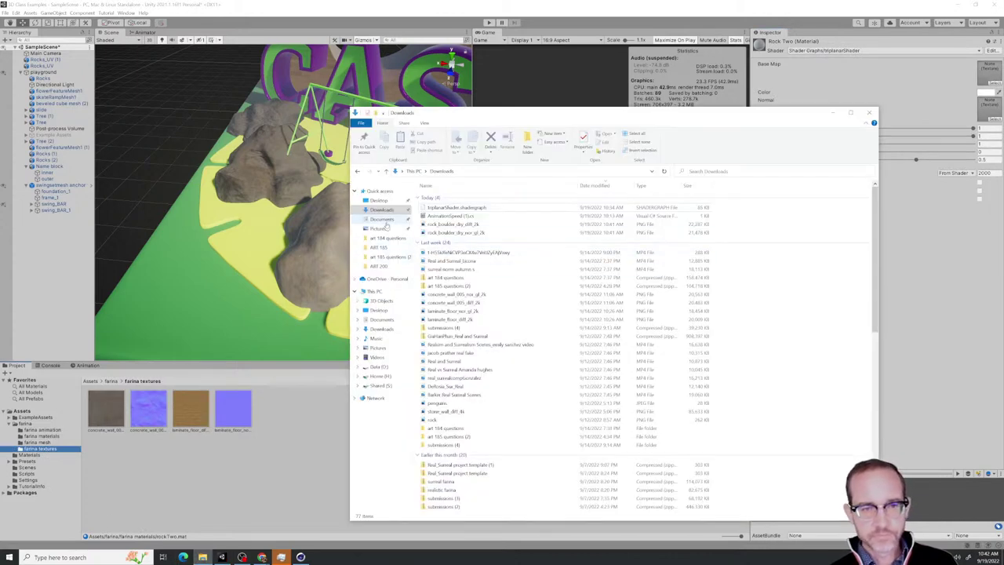
left_click(383, 220)
left_click(382, 210)
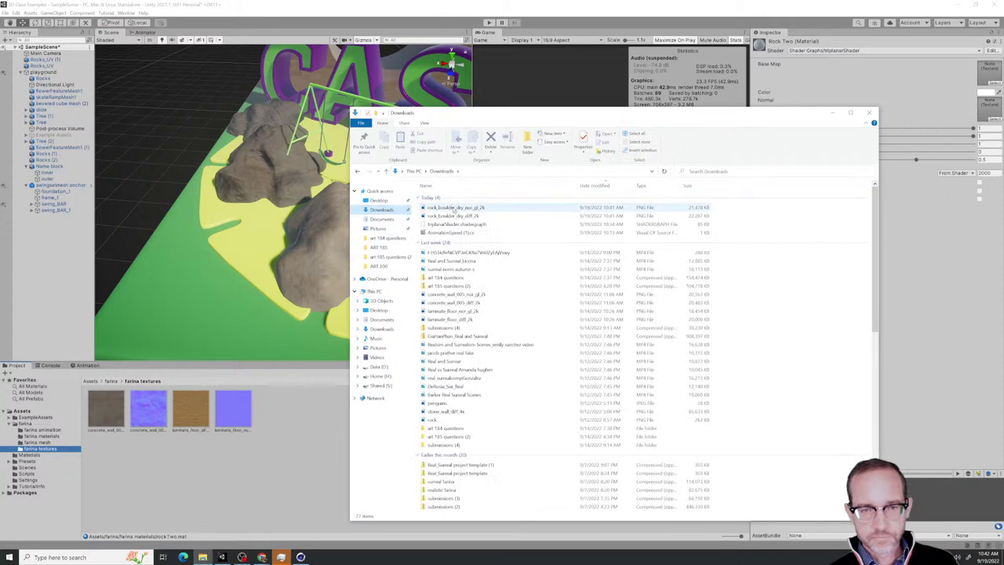
left_click(455, 207)
left_click(455, 215, "shift")
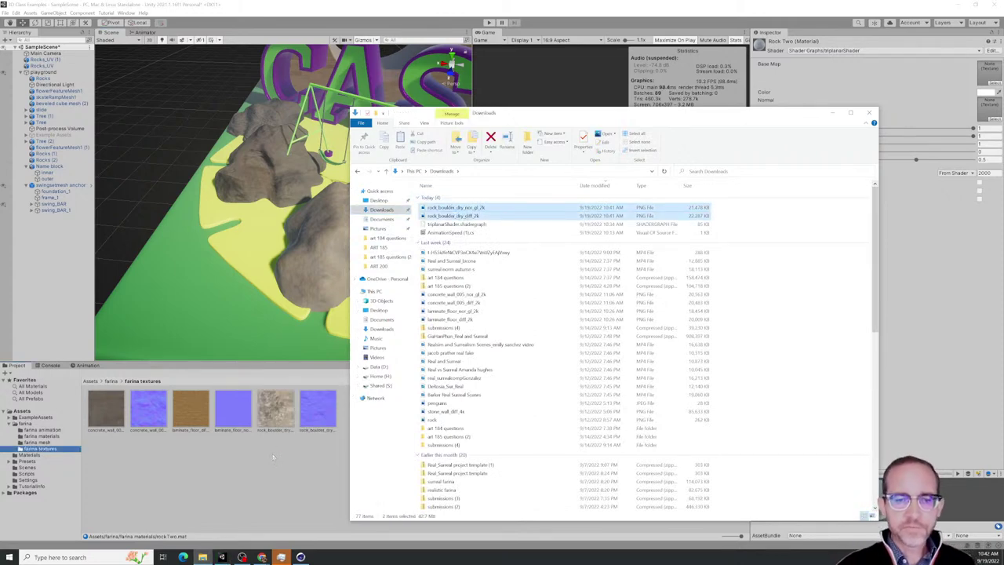
left_click(275, 453)
Assign rock_boulder_dry_diff_2k as the rockTwo material's base map and rock_boulder_dry_nor_gl_2k as its normal map
left_click(306, 426)
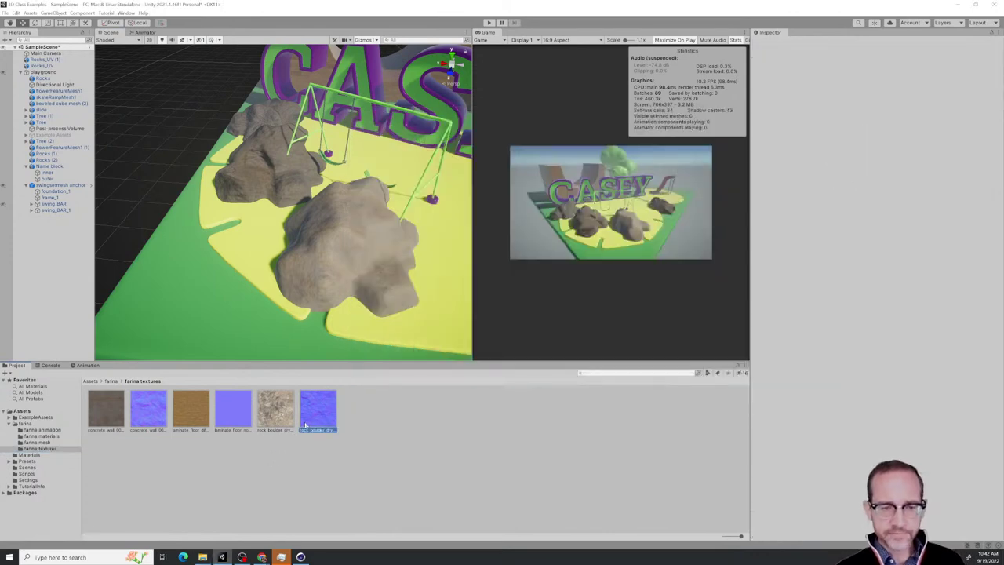
left_click(276, 409)
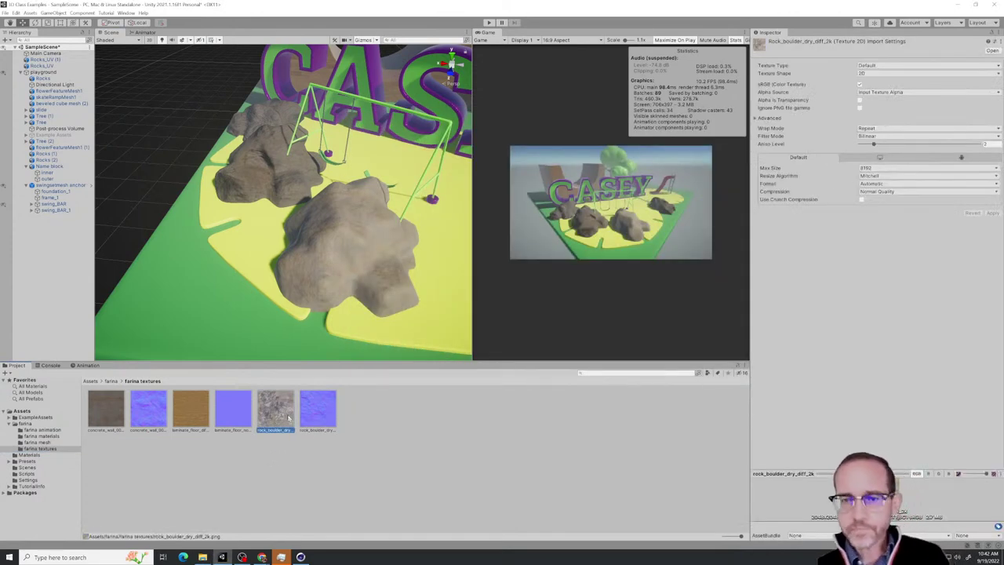
left_click(43, 435)
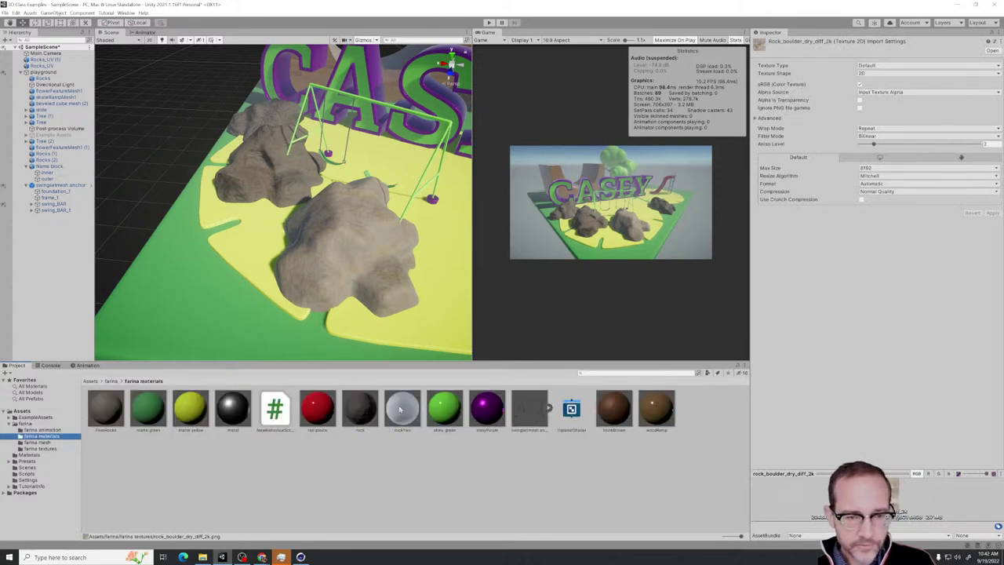
left_click(400, 408)
left_click(41, 448)
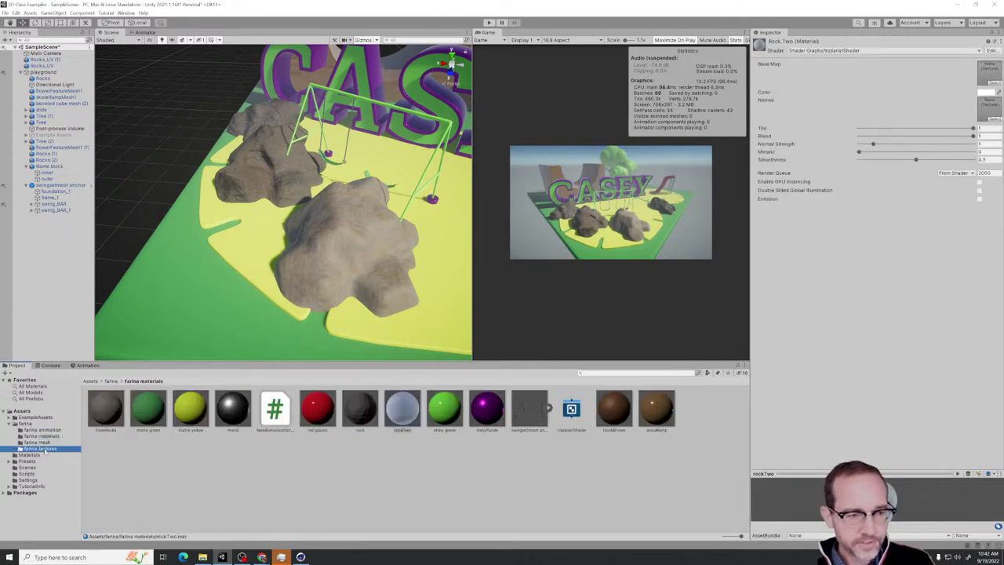
left_click_drag(271, 420, 926, 112)
left_click_drag(987, 69, 988, 70)
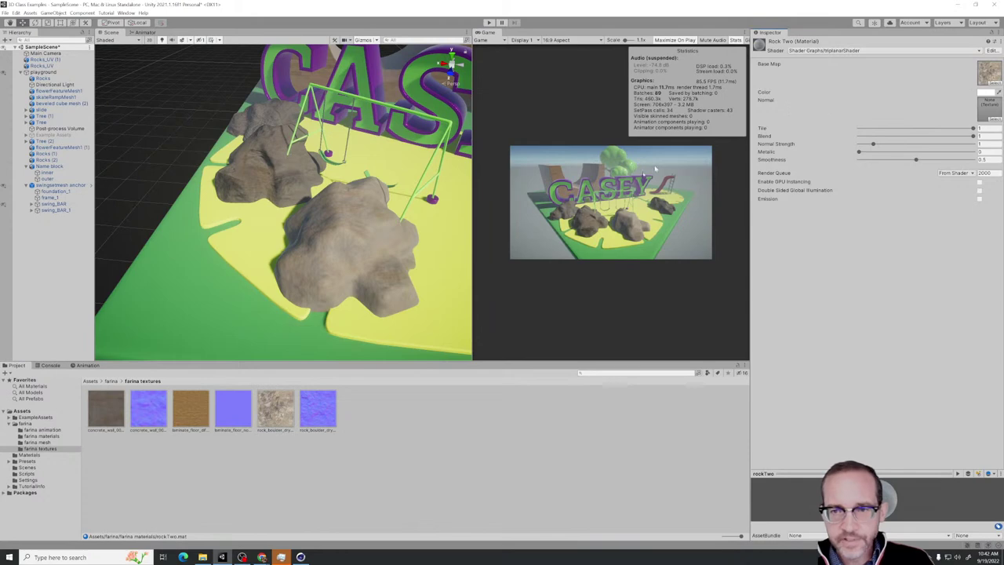
left_click_drag(333, 398, 989, 111)
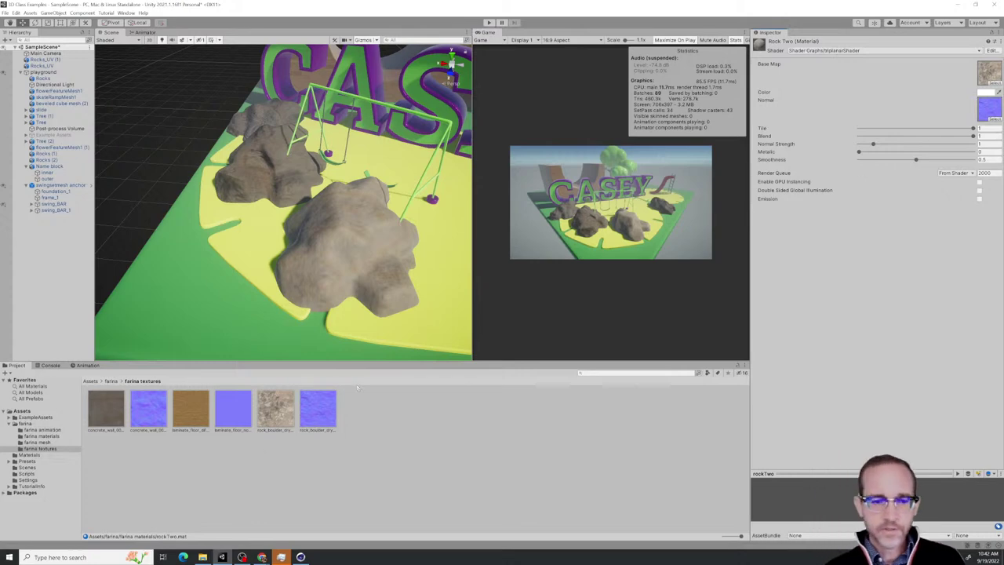
Set the texture type of rock_boulder_dry_nor_gl_2k to Normal map and apply the import settings
left_click(316, 416)
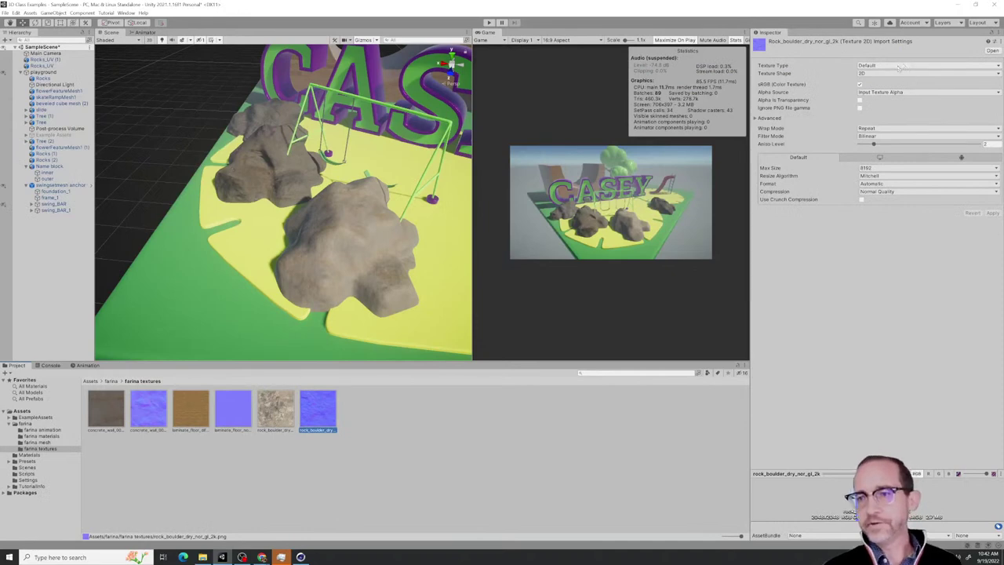
left_click(898, 66)
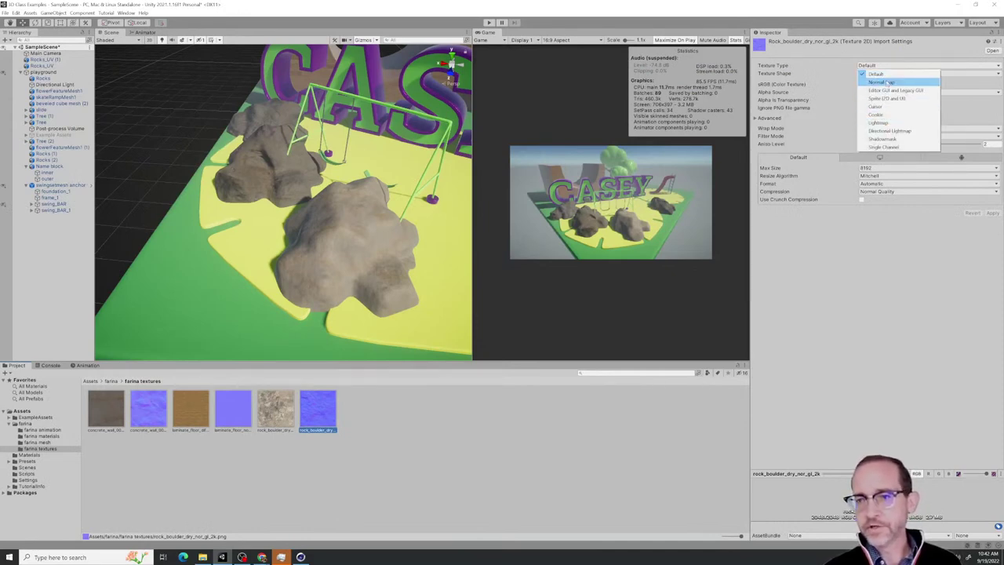
left_click(889, 83)
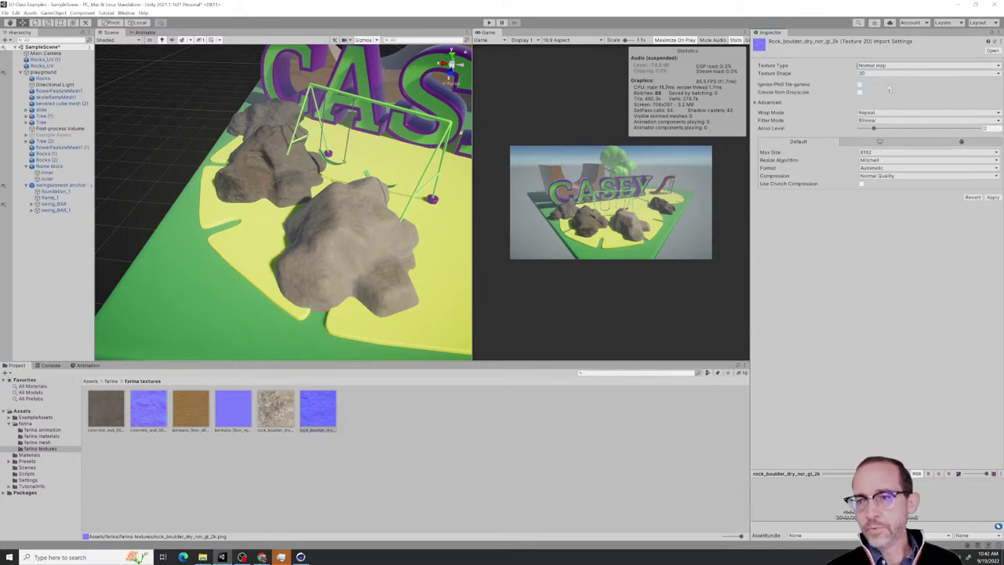
left_click(992, 198)
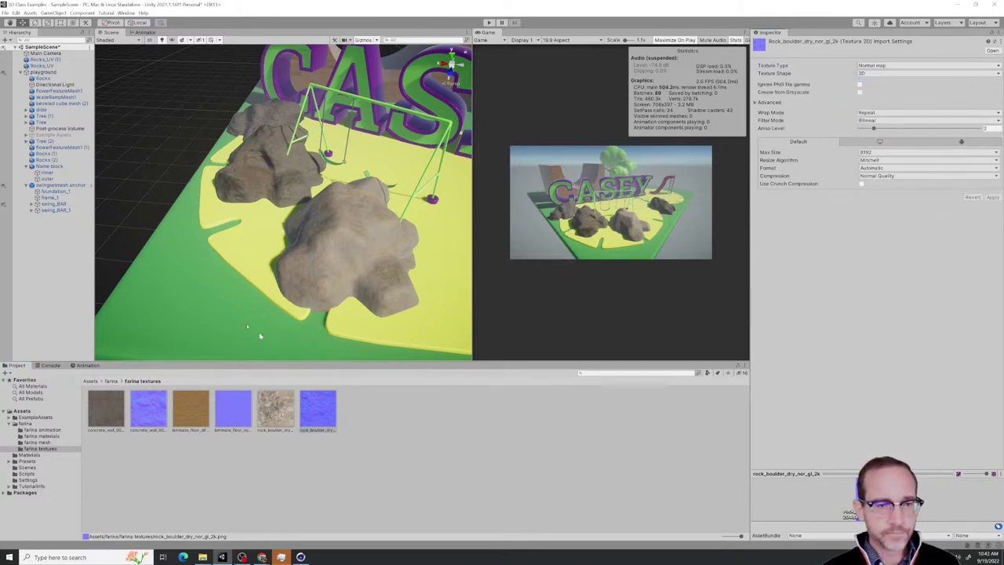
Show the farina materials, then duplicate the front triplanar-textured rock and place the copy beside it on the yellow ground
left_click(49, 436)
scroll(297, 322, "down", 3)
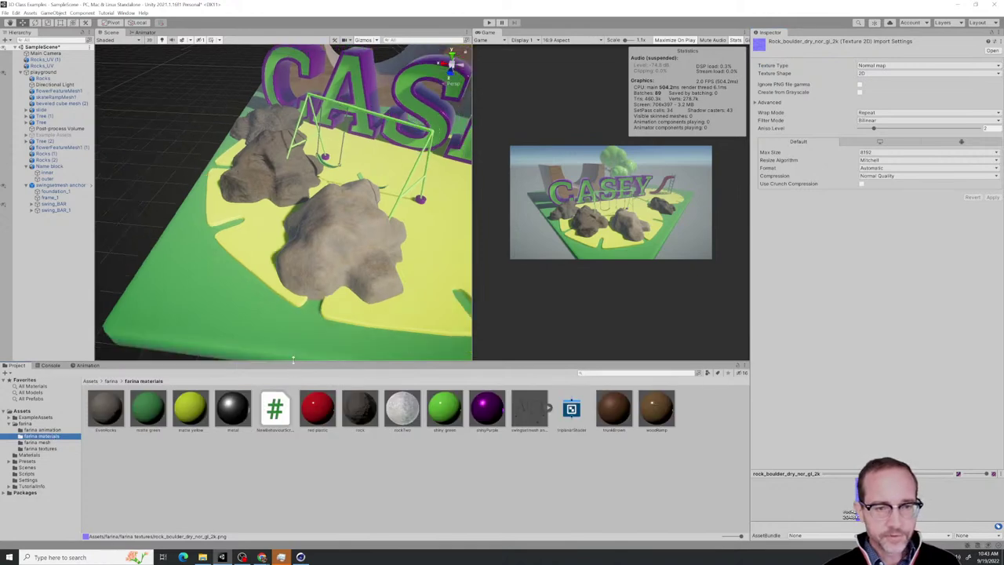
left_click(314, 265)
left_click_drag(298, 242, 404, 254)
key("ctrl+d")
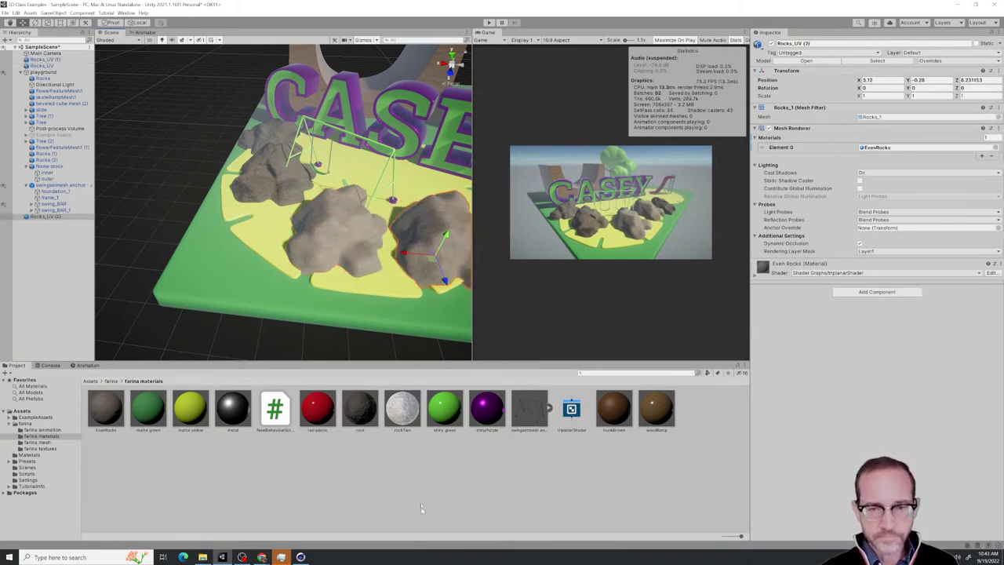
Apply the rockTwo material to the duplicated rock and inspect its texture from several angles
left_click_drag(414, 411, 436, 258)
middle_click_drag(442, 287, 298, 275)
scroll(272, 287, "up", 5)
scroll(272, 287, "up", 3)
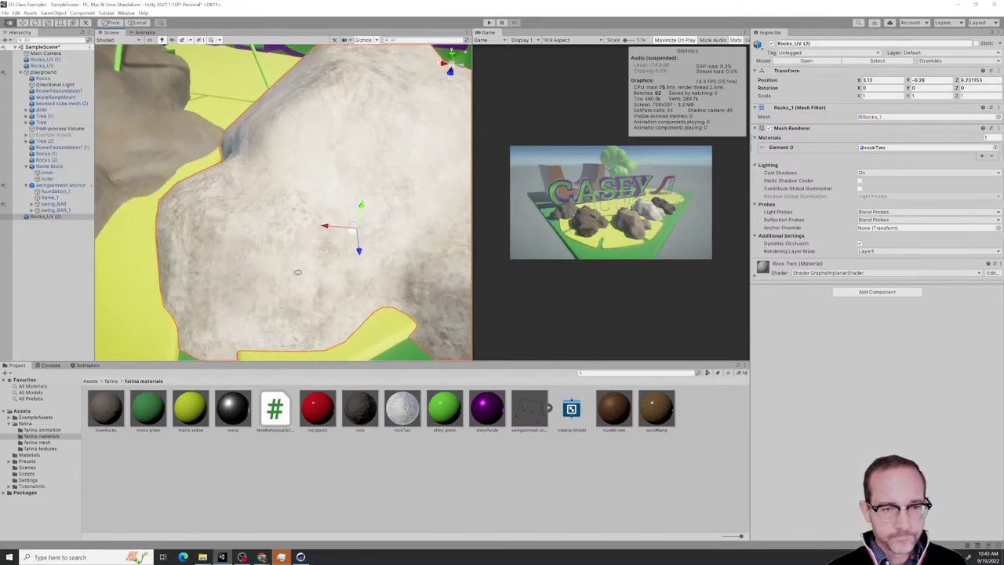
mouse_move(298, 281)
left_mouse_down("alt")
mouse_move(334, 291)
mouse_move(274, 277)
mouse_move(288, 296)
mouse_move(262, 291)
mouse_move(269, 278)
mouse_move(314, 290)
left_mouse_up("alt")
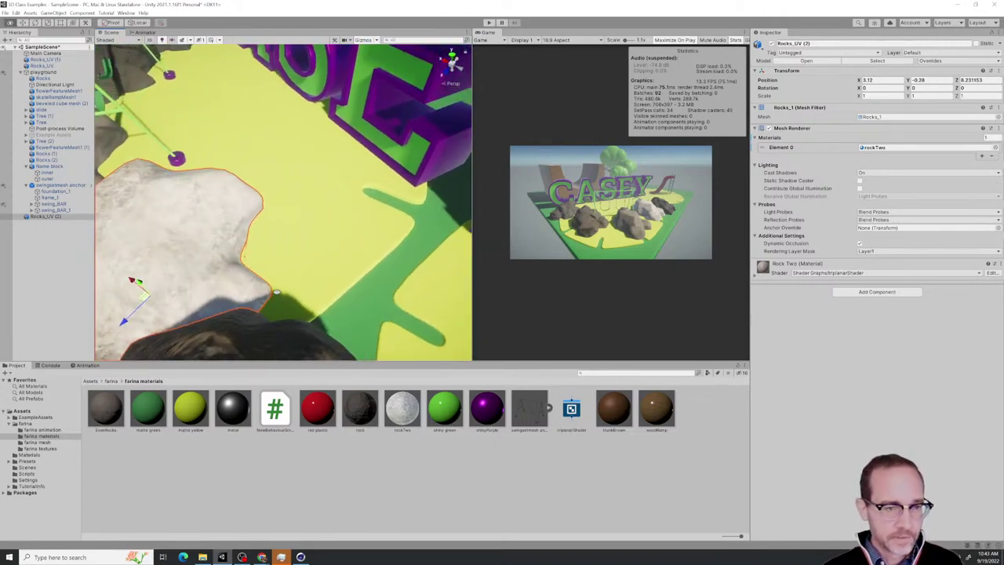
left_click_drag(287, 293, 396, 264, "alt")
middle_click_drag(396, 263, 392, 301)
scroll(362, 266, "up", 14)
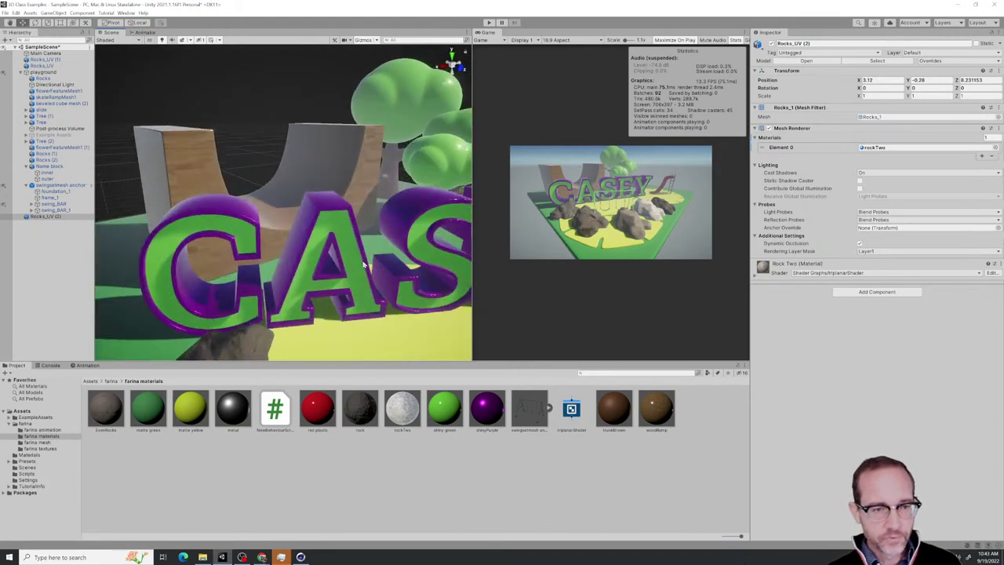
Apply the EvenRocks material to the name block's inner letter faces and rockTwo to its outer shell
left_click_drag(359, 280, 423, 272, "alt")
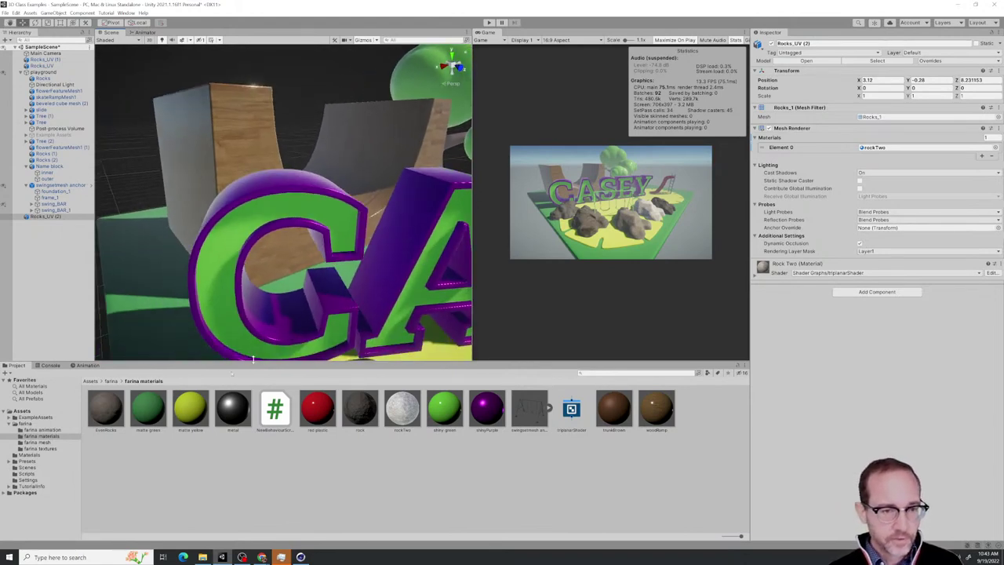
left_click_drag(112, 411, 221, 295)
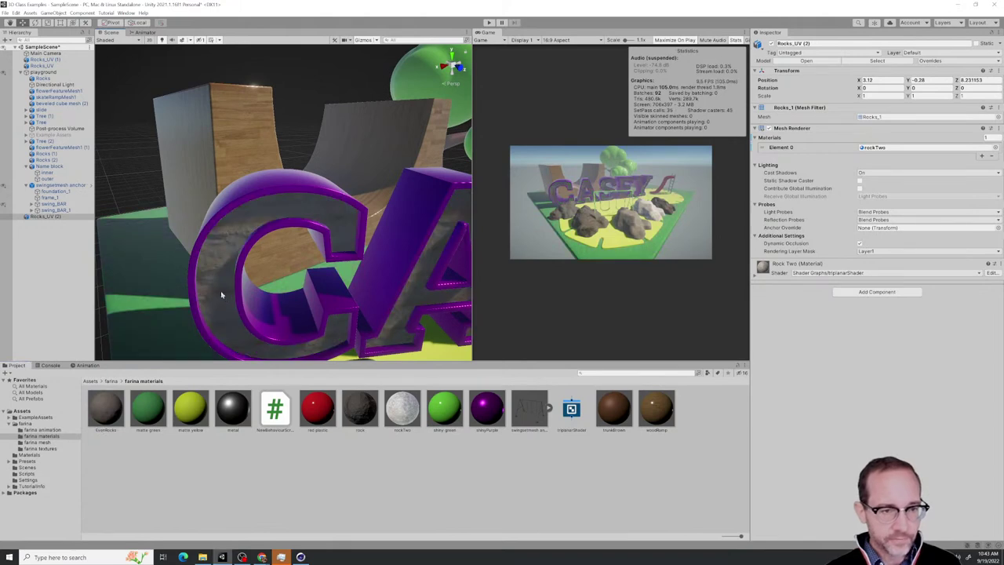
left_click_drag(403, 423, 388, 272)
scroll(388, 273, "up", 3)
middle_click_drag(388, 273, 340, 240)
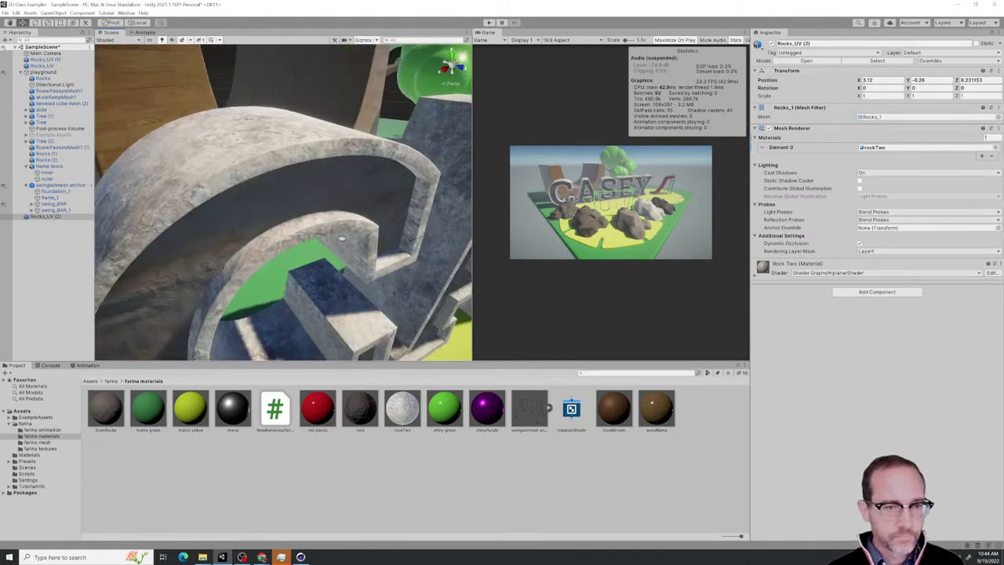
left_click_drag(341, 240, 265, 228, "alt")
scroll(266, 229, "down", 4)
left_click_drag(334, 234, 465, 179, "alt")
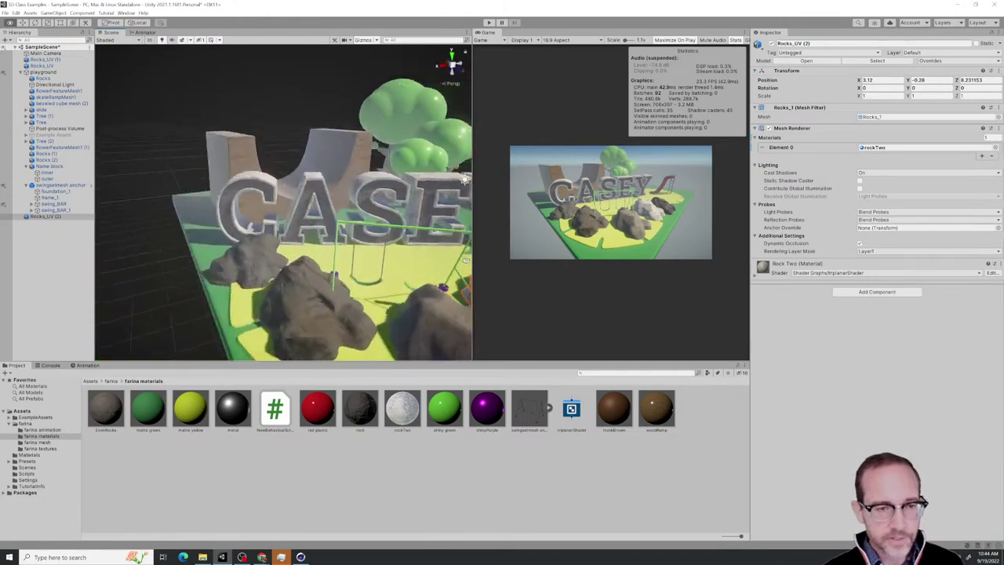
left_click_drag(466, 261, 501, 276, "alt")
scroll(314, 241, "up", 6)
left_click_drag(314, 241, 345, 250, "alt")
Set the rockTwo material's Tile value to 0.77 and check the texture on the letters
left_click(406, 416)
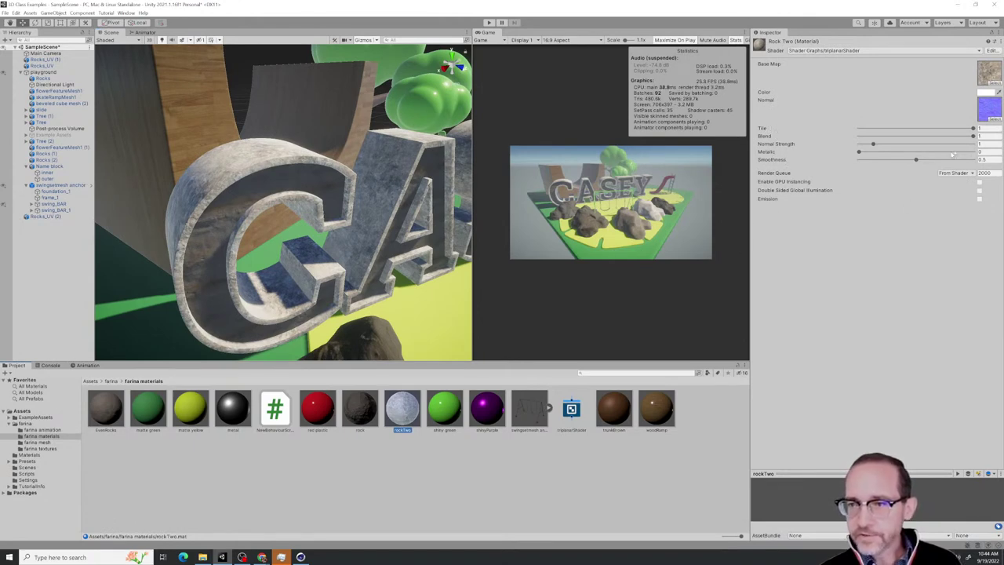
left_click_drag(973, 129, 866, 143)
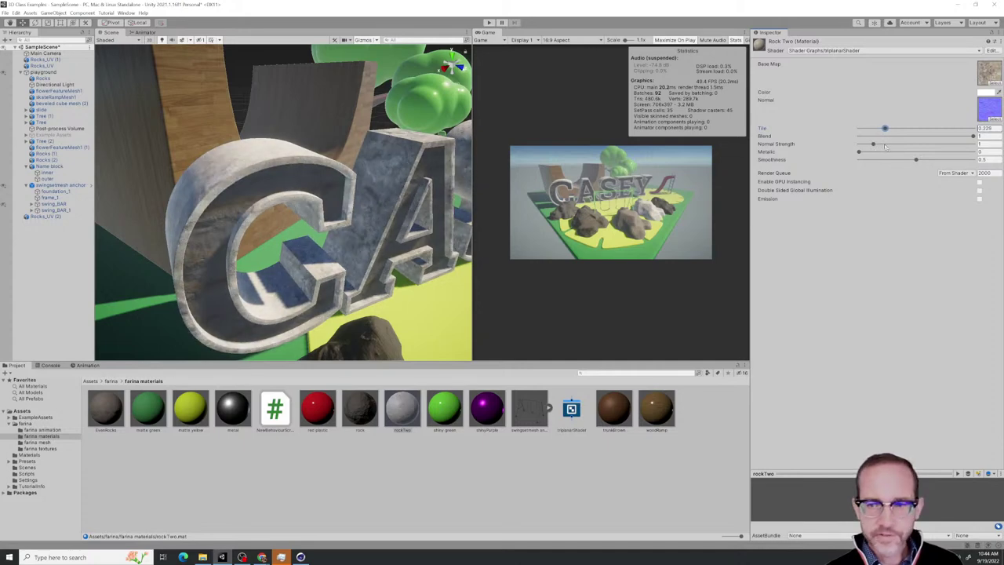
left_click_drag(885, 146, 946, 150)
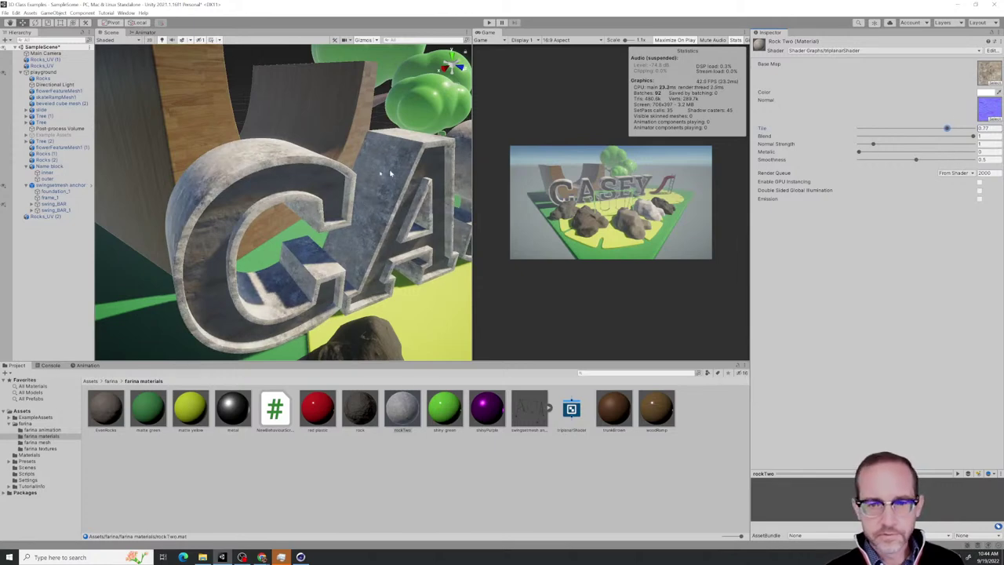
left_click_drag(389, 173, 249, 181, "alt")
scroll(248, 181, "down", 3)
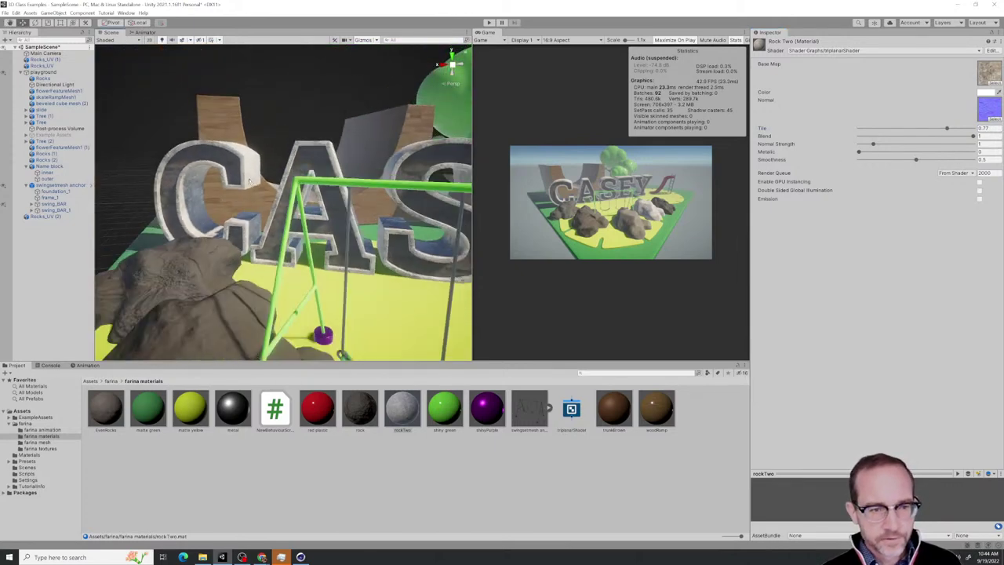
right_click_drag(249, 180, 166, 204)
left_click_drag(298, 268, 423, 312, "alt")
scroll(392, 276, "down", 6)
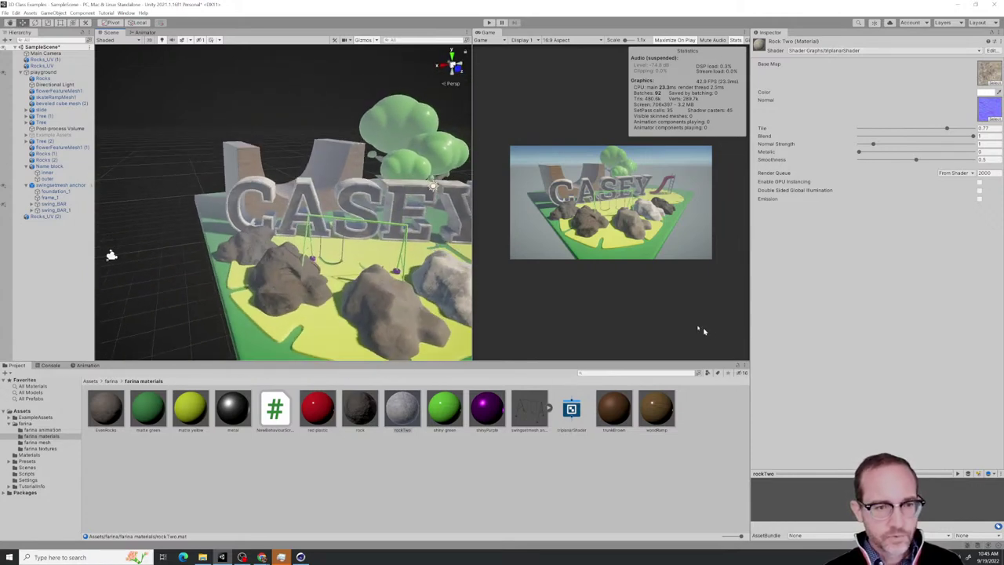
Move the front EvenRocks rock back behind the swing set, to about X 4.47, Z 2.68
middle_click_drag(405, 291, 336, 303)
left_click(333, 304)
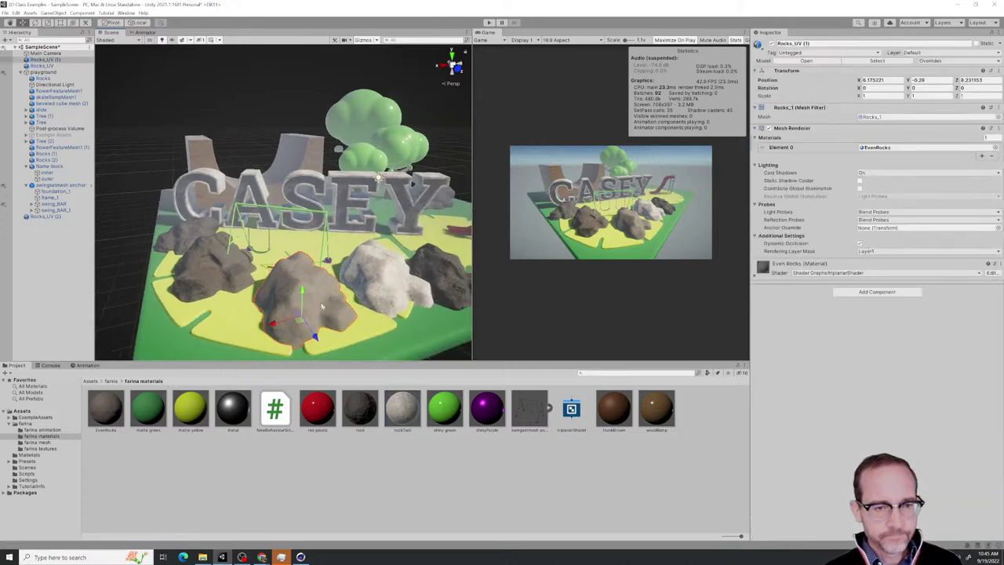
left_click_drag(299, 322, 290, 244)
Move the rockTwo rock beside the last letter, to about X -2.49, Z 5.41, and rotate it about -40 degrees around Y
left_click(383, 293)
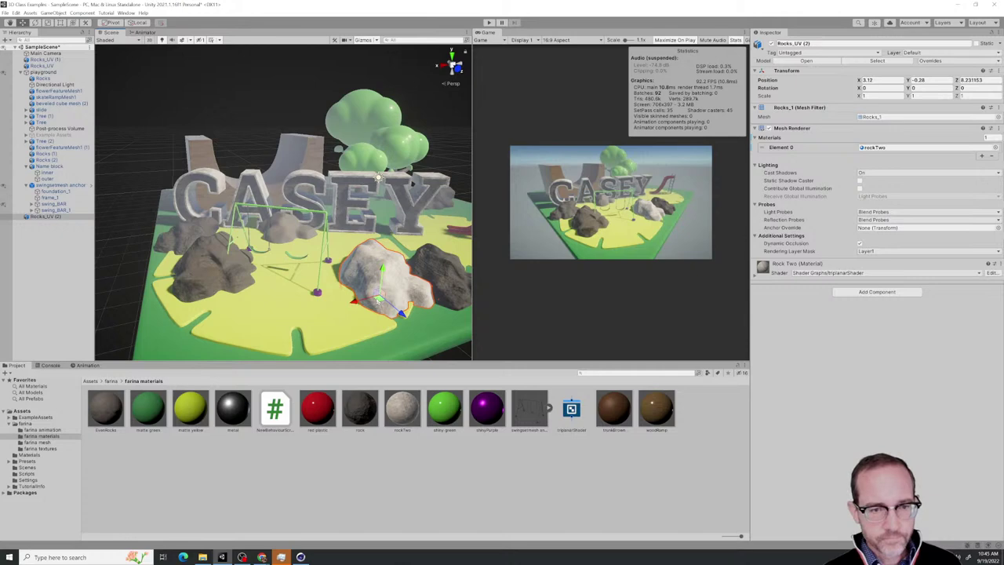
left_click_drag(381, 296, 421, 249)
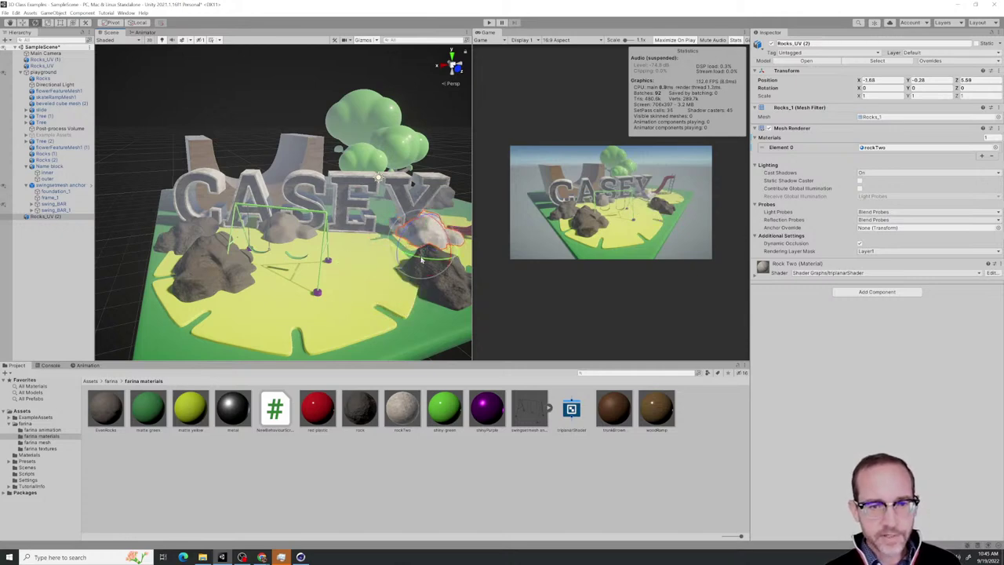
key("e")
mouse_move(421, 260)
left_mouse_down()
mouse_move(540, 223)
mouse_move(519, 237)
mouse_move(436, 246)
left_mouse_up()
key("w")
mouse_move(436, 246)
left_mouse_down("alt")
mouse_move(290, 212)
mouse_move(216, 239)
mouse_move(276, 272)
mouse_move(426, 239)
left_mouse_up("alt")
scroll(320, 244, "up", 5)
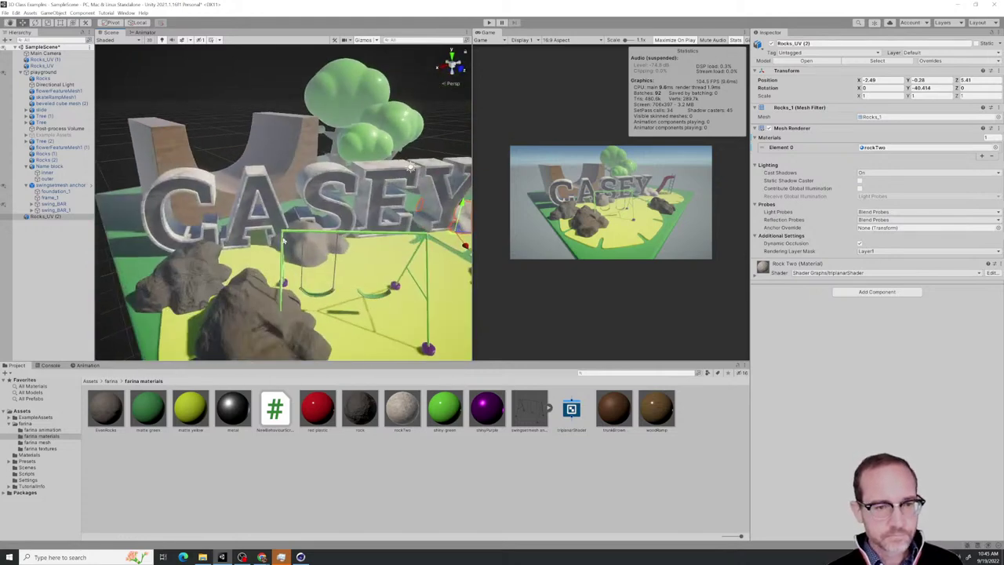
Move the EvenRocks rock from behind the swing set toward the first letter, then deselect everything and review the scene
left_click(321, 246)
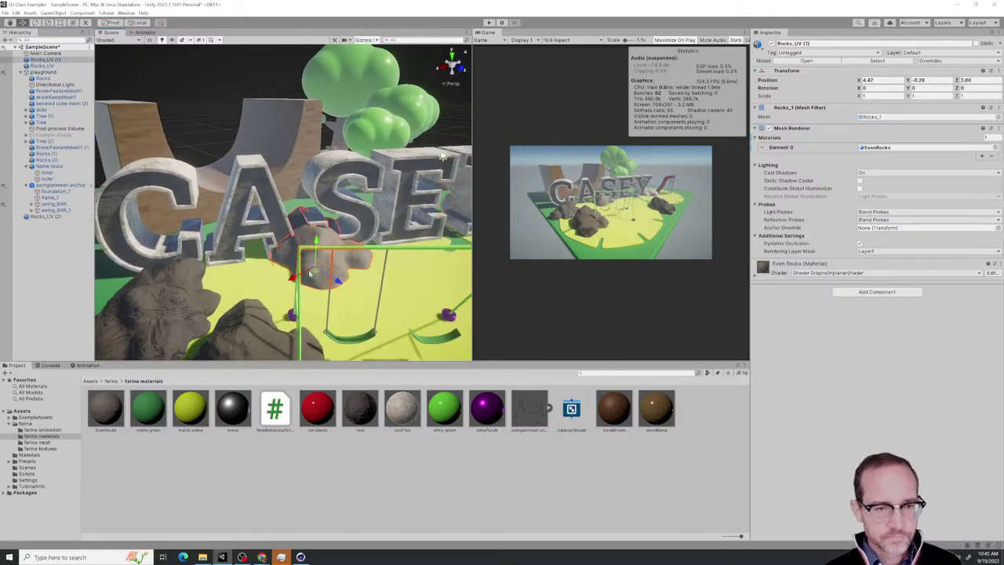
left_click_drag(310, 273, 211, 248)
left_click(293, 261)
right_click_drag(292, 261, 382, 275)
left_click_drag(381, 275, 243, 238, "alt")
scroll(392, 271, "down", 5)
scroll(359, 277, "up", 6)
right_click_drag(252, 266, 271, 249)
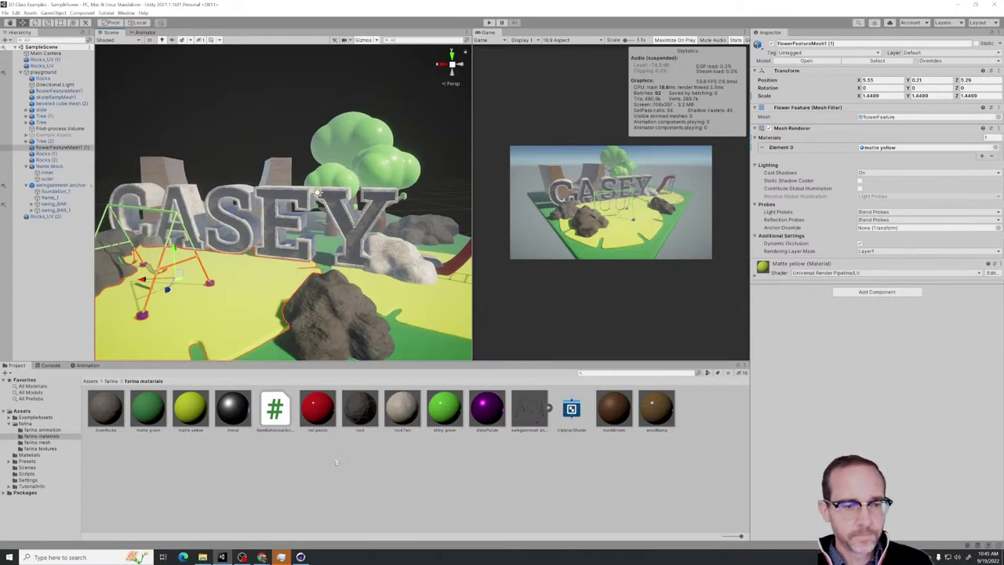
left_click(304, 495)
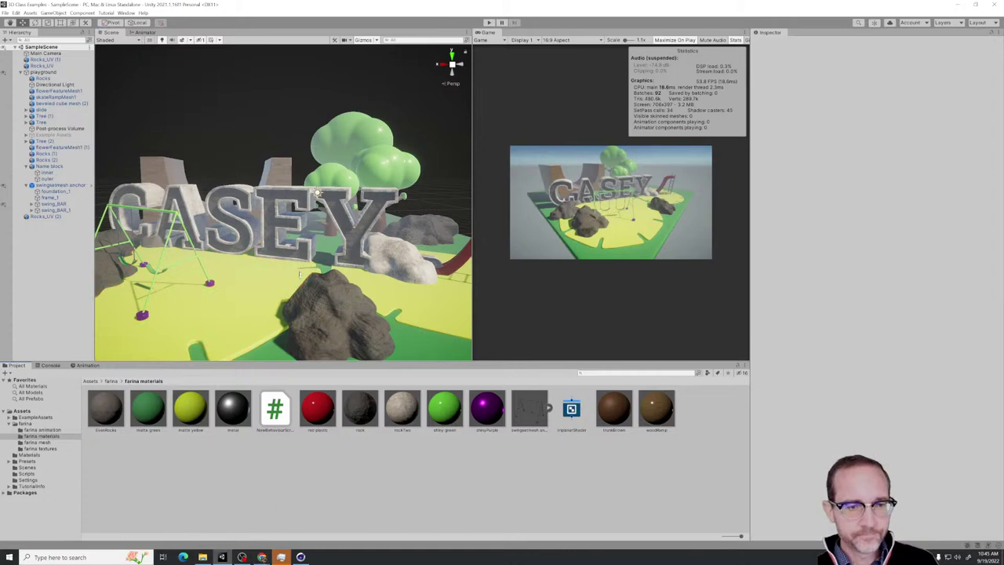
right_click_drag(294, 265, 357, 262)
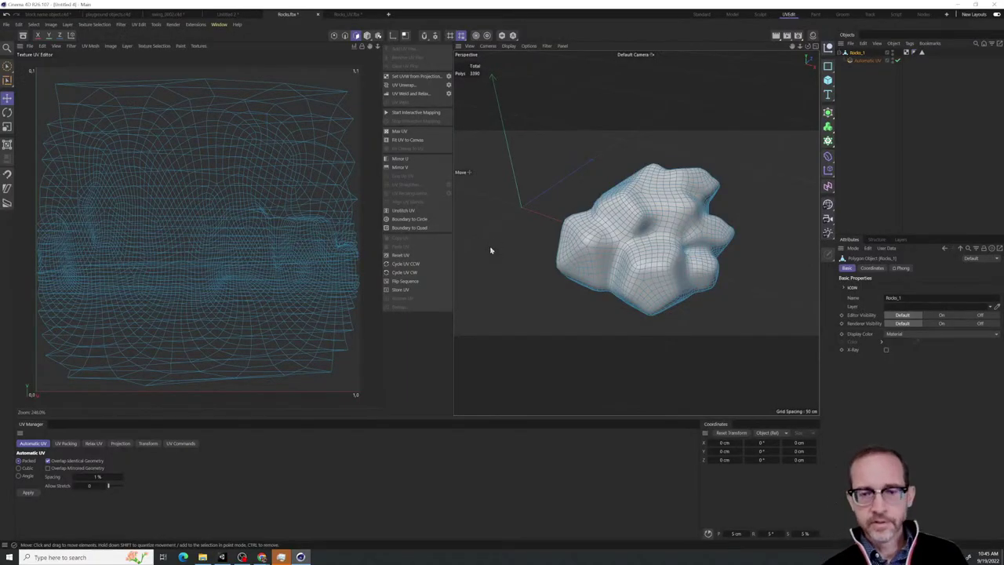
Switch to Cinema 4D and start a new project in the Standard layout
key("ctrl+n")
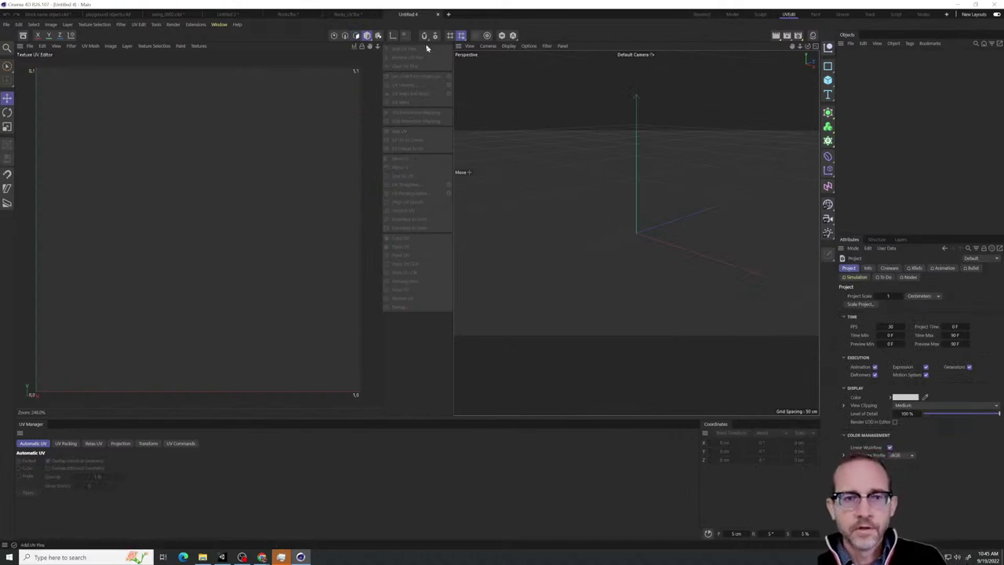
left_click(704, 16)
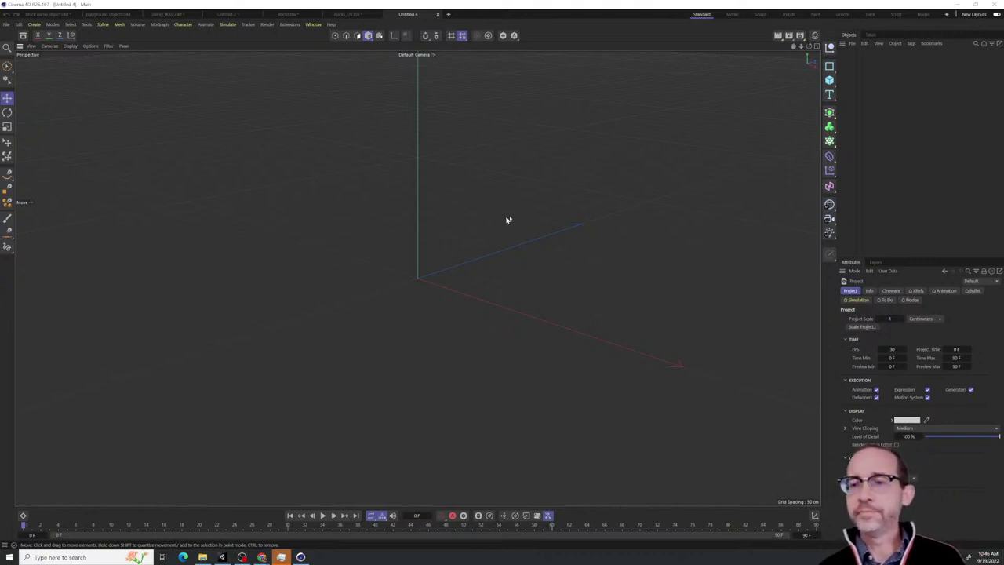
Add a Volume Mesher and a Volume Builder, and nest the Volume Builder inside the Volume Mesher
left_click(828, 126)
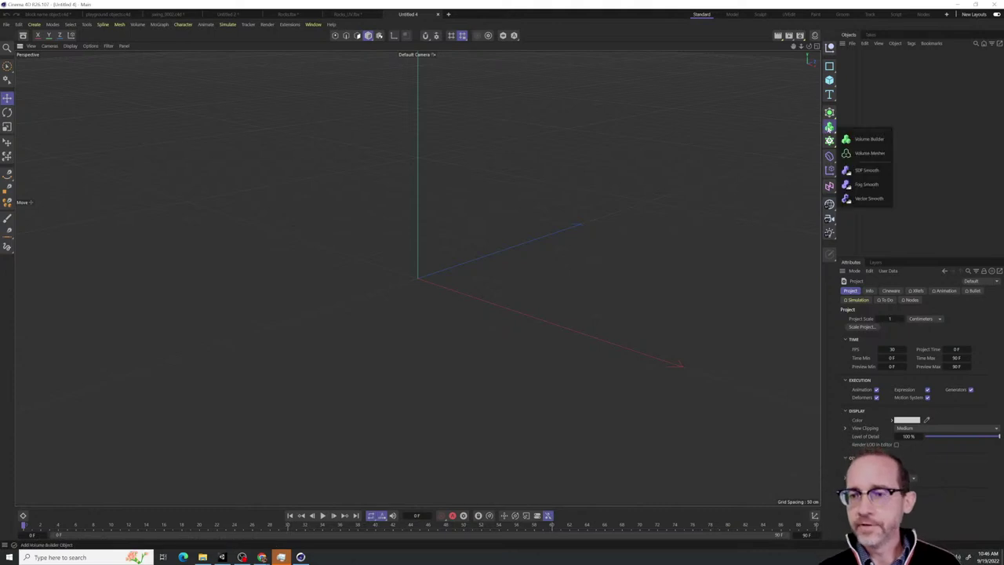
left_click(868, 154)
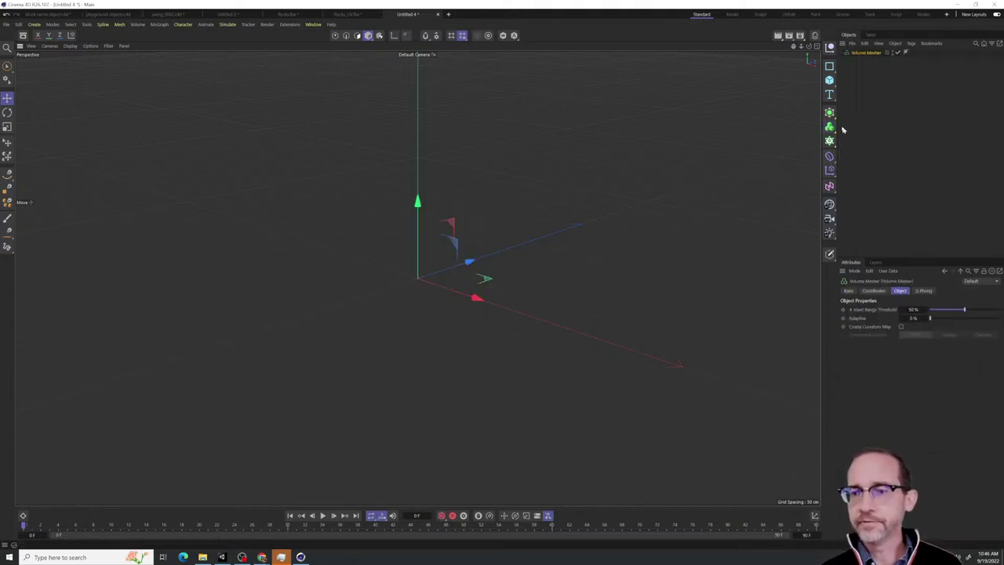
left_click(829, 125)
left_click(857, 142)
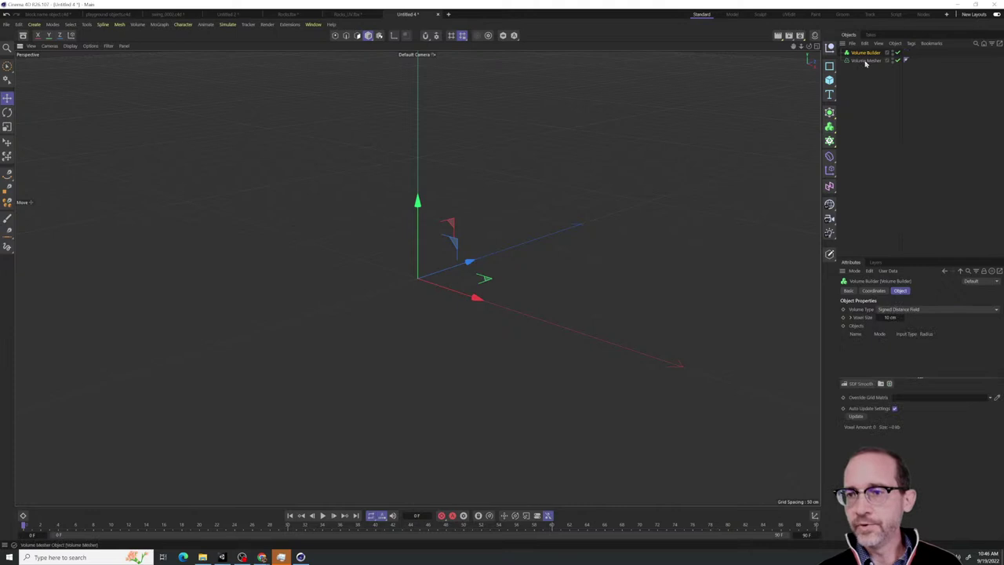
left_click_drag(865, 63, 869, 62)
left_click(864, 53)
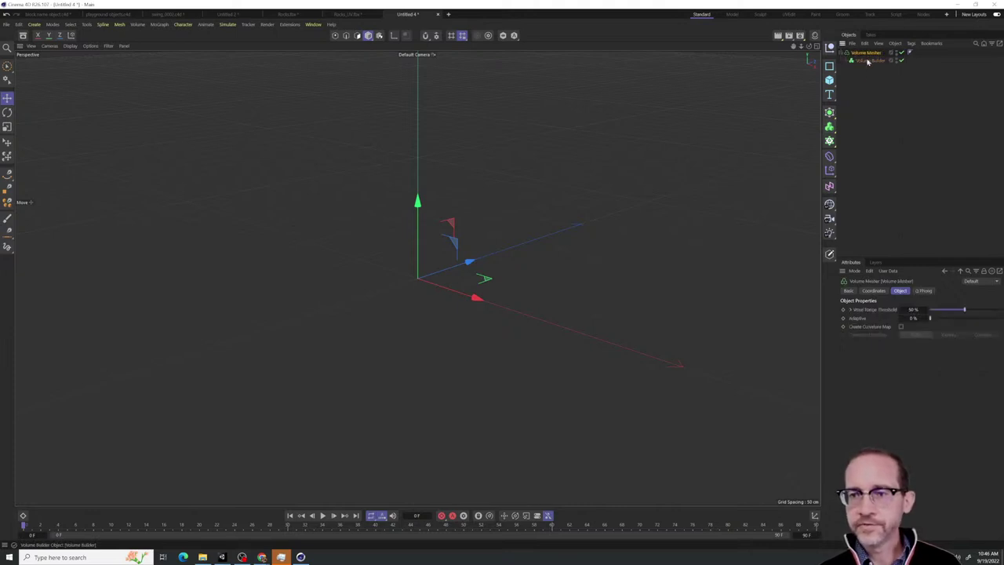
Change from the perspective view to a full-size Front view
left_click_drag(605, 244, 575, 271, "alt")
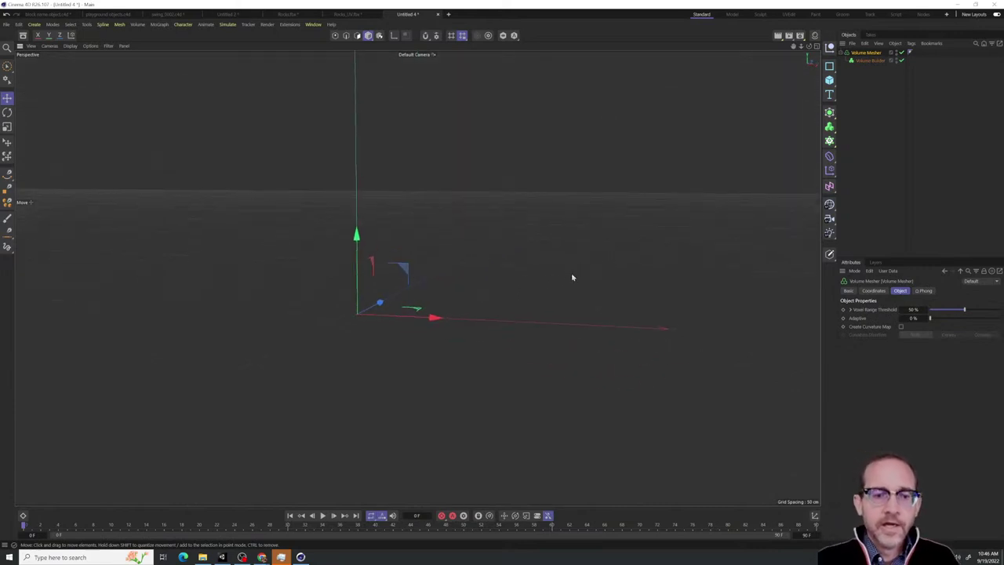
middle_click_drag(558, 280, 605, 301, "alt")
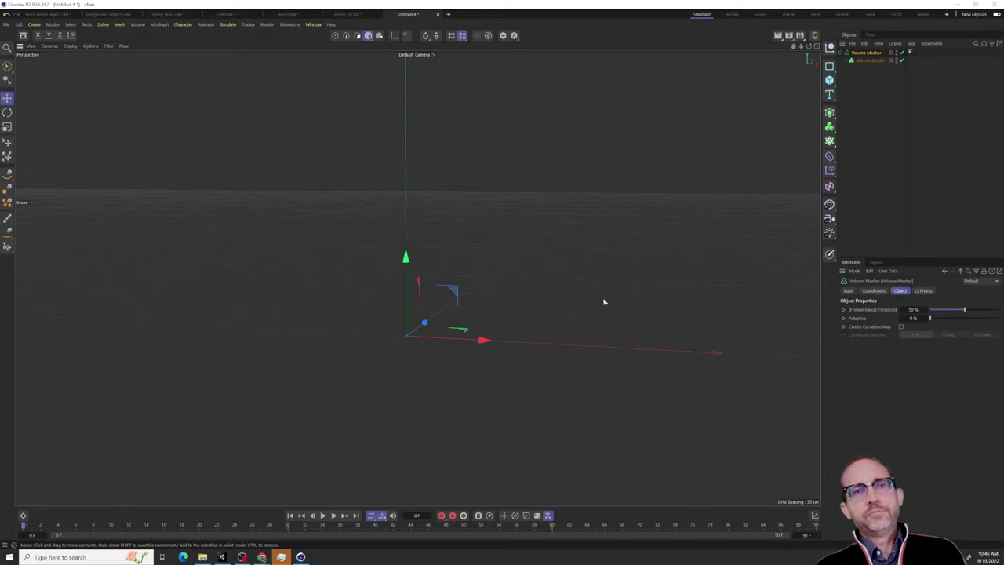
scroll(604, 300, "down", 3)
left_click_drag(585, 253, 719, 195, "alt")
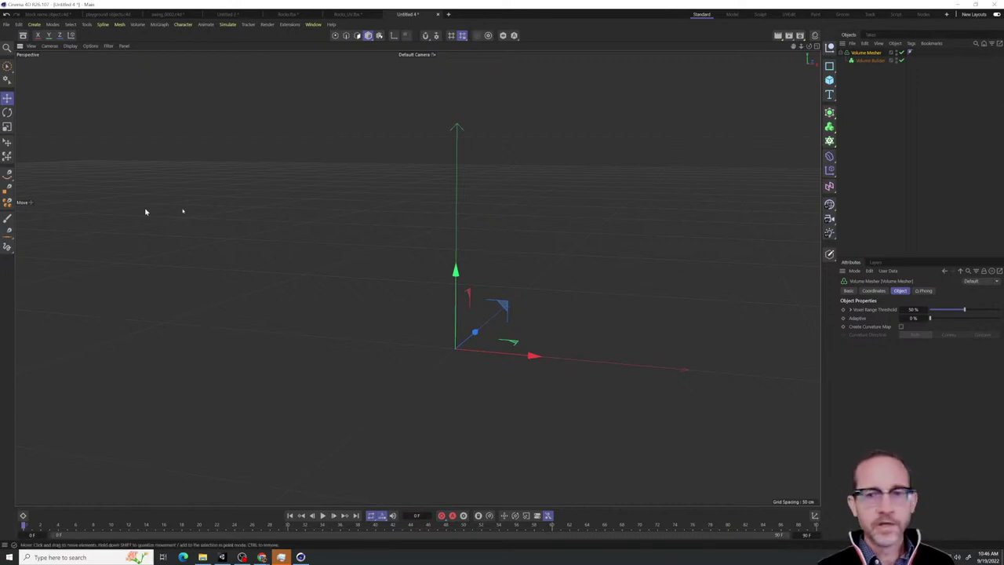
left_click(815, 45)
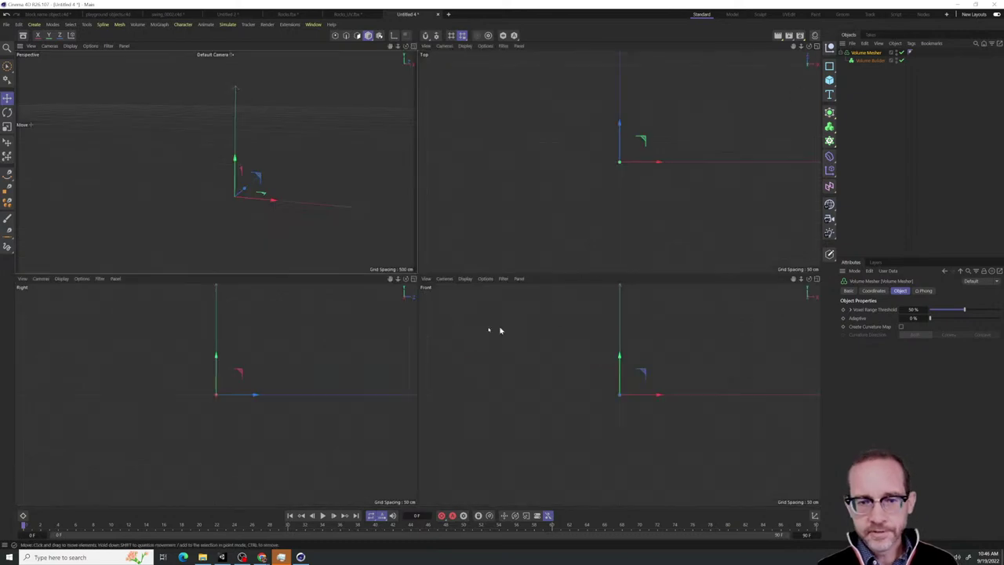
left_click(472, 312)
left_click(817, 279)
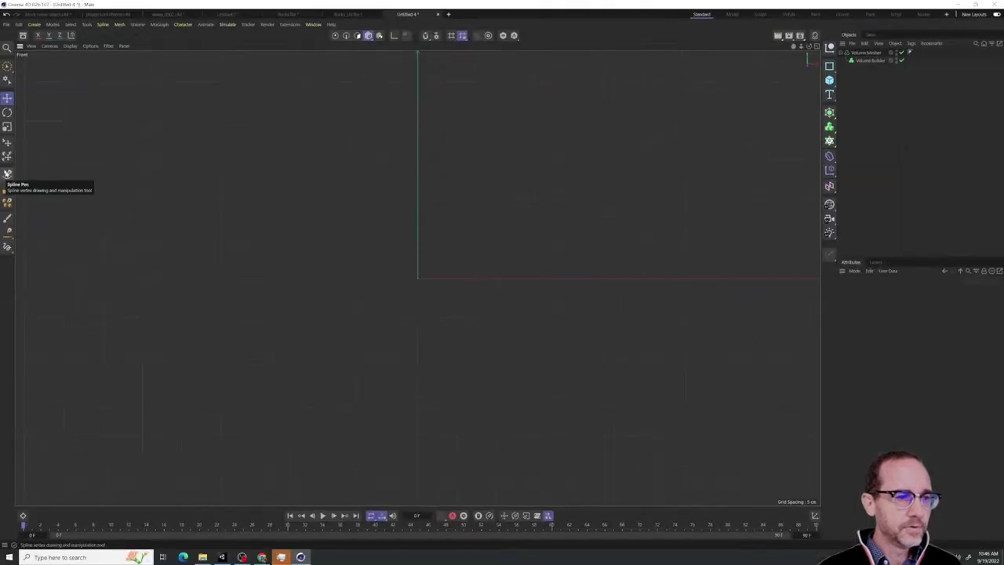
Activate the Sketch spline tool and set its Stroke Smoothing to 100%, with the origin low in the Front view
left_click(8, 174)
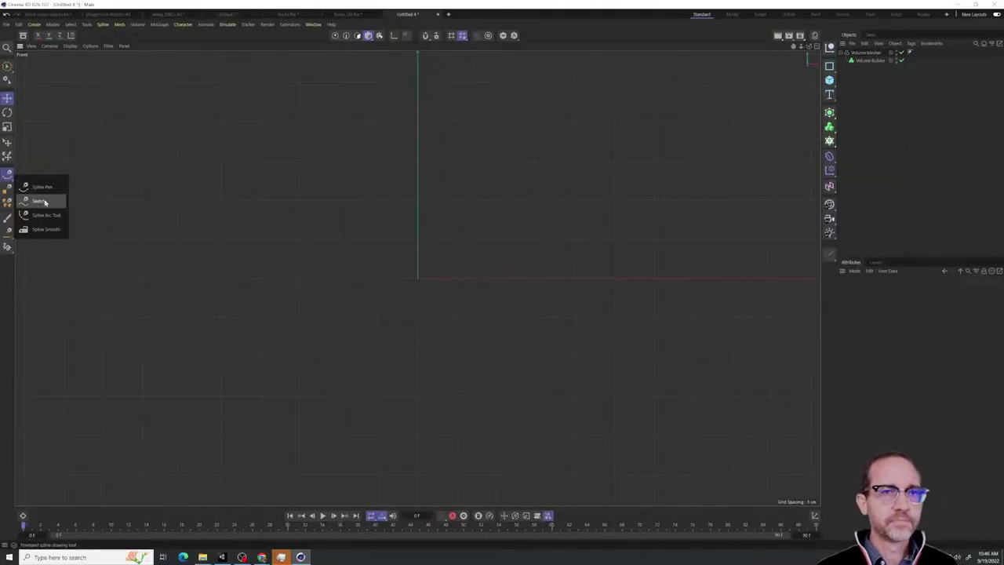
left_click(44, 201)
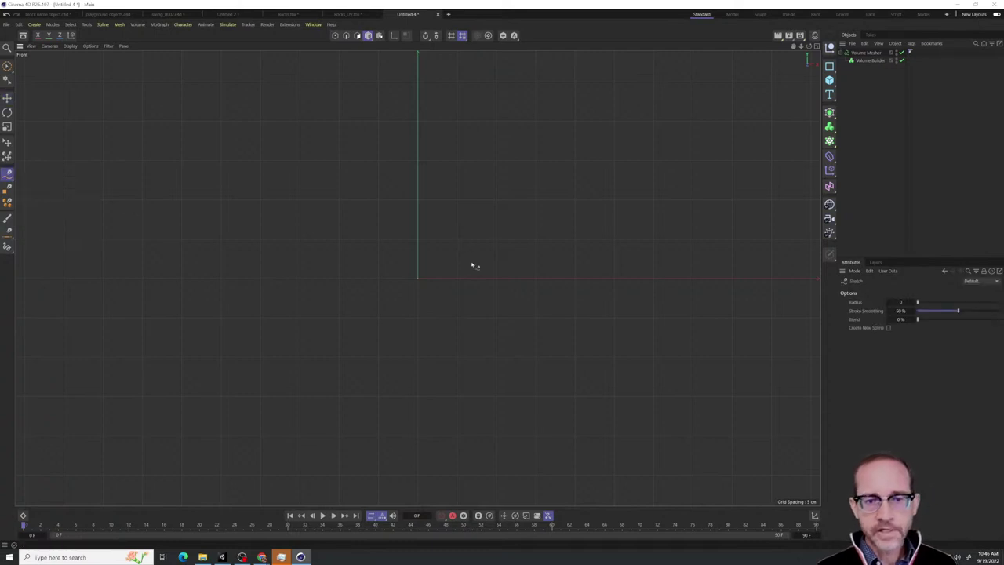
middle_click_drag(473, 264, 452, 370, "alt")
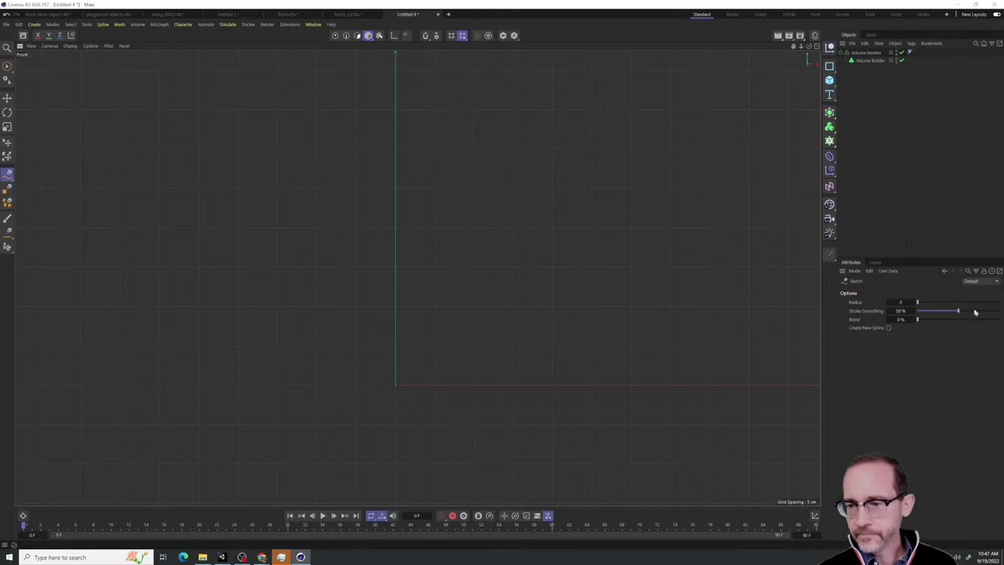
left_click_drag(974, 312, 995, 309)
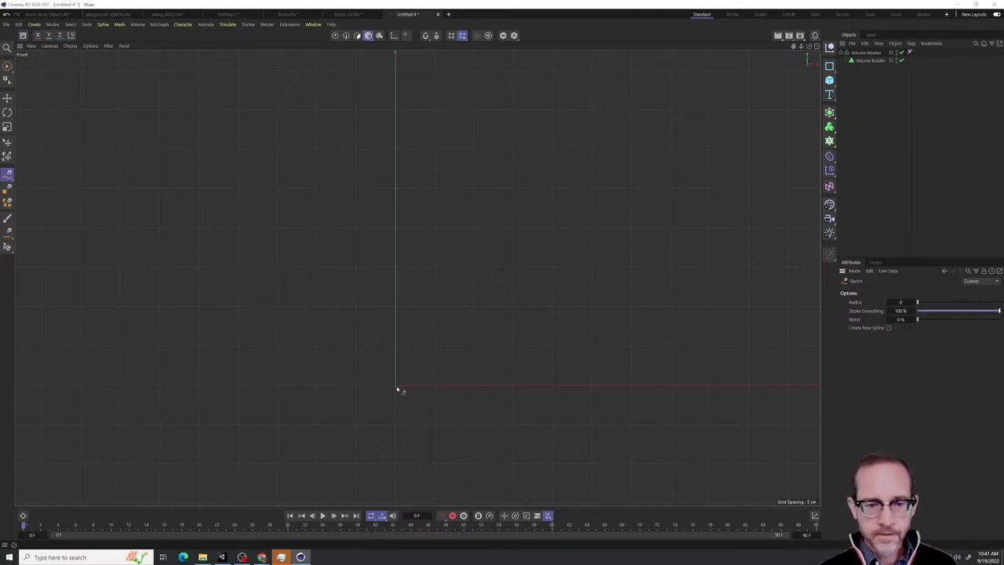
Sketch a wavy spline upward from the origin, leaning toward negative X in the Front view, and view it in full-size perspective
mouse_move(396, 387)
left_mouse_down()
mouse_move(383, 259)
mouse_move(348, 158)
left_mouse_up()
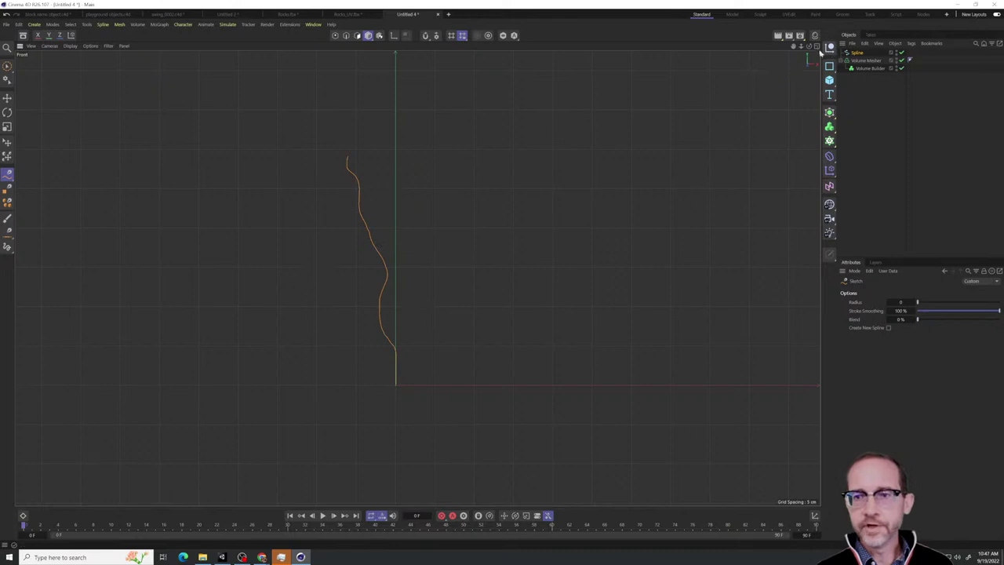
left_click(817, 46)
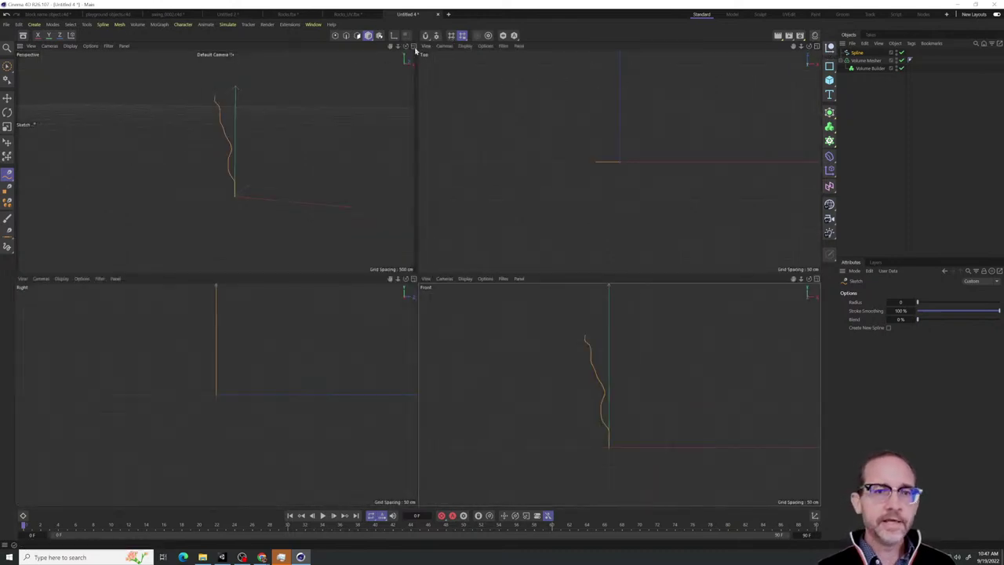
left_click(413, 47)
left_click_drag(511, 224, 507, 315, "alt")
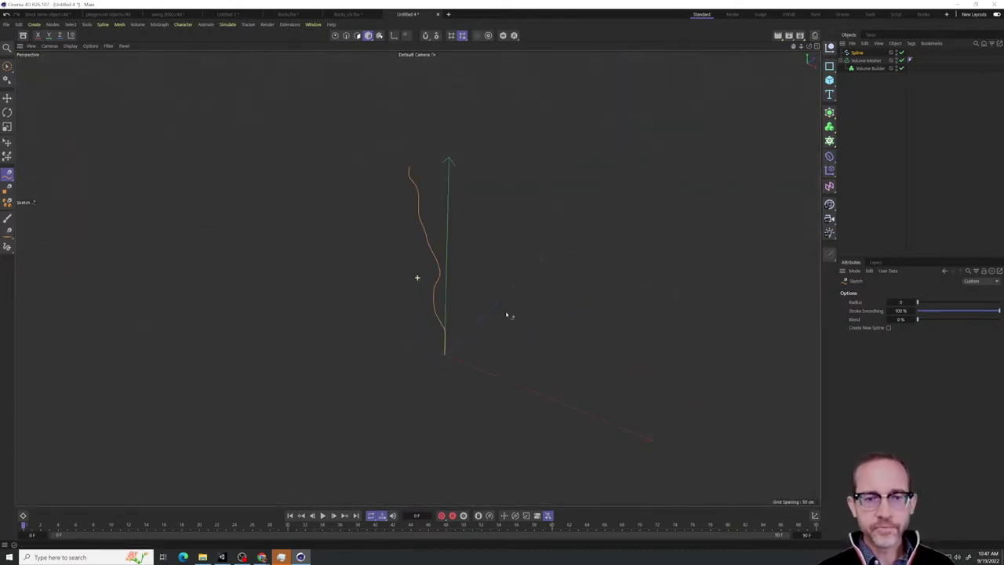
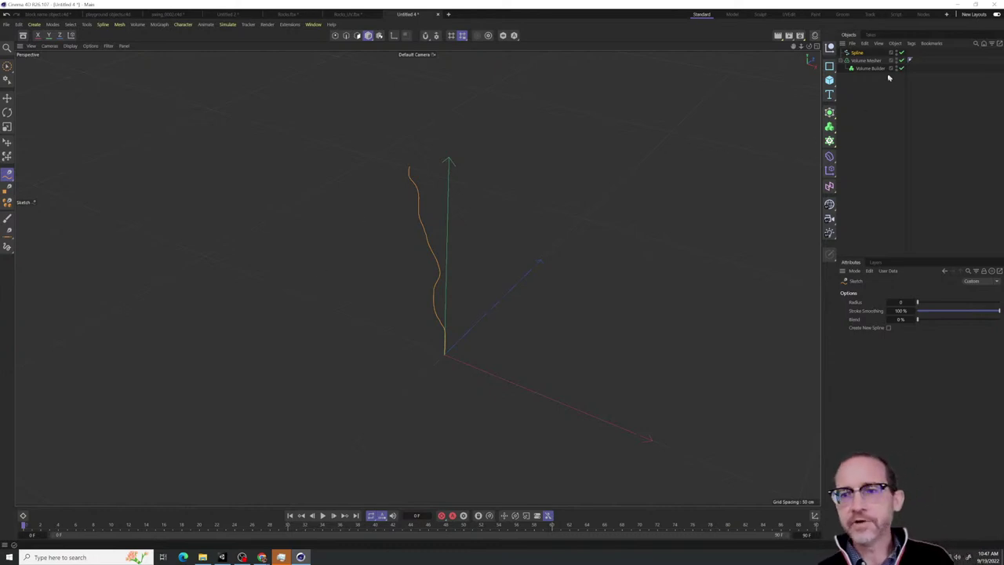
Nest the sketched spline inside the Volume Builder and display the resulting mesh shaded with lines
left_click(862, 53)
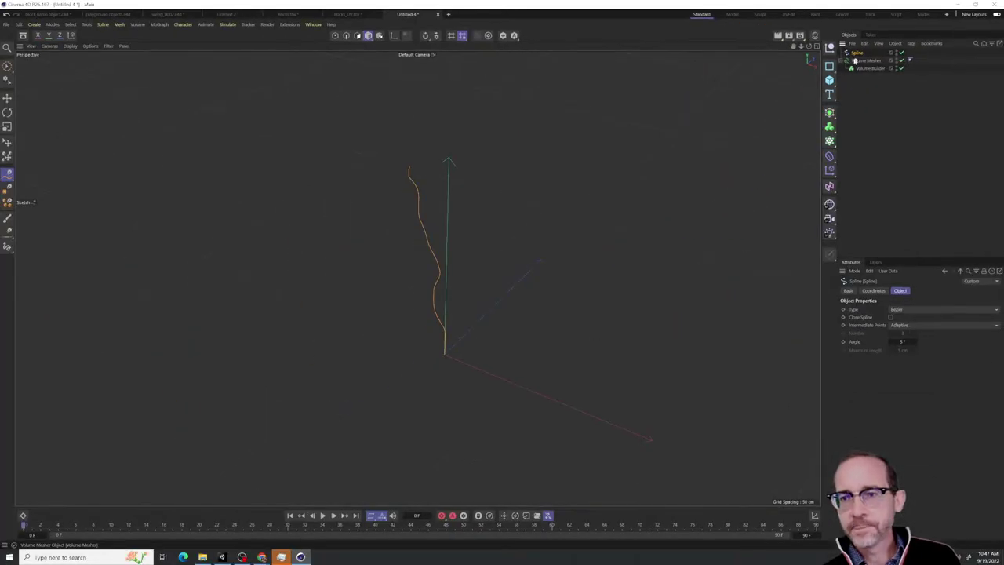
left_click_drag(873, 75, 873, 69)
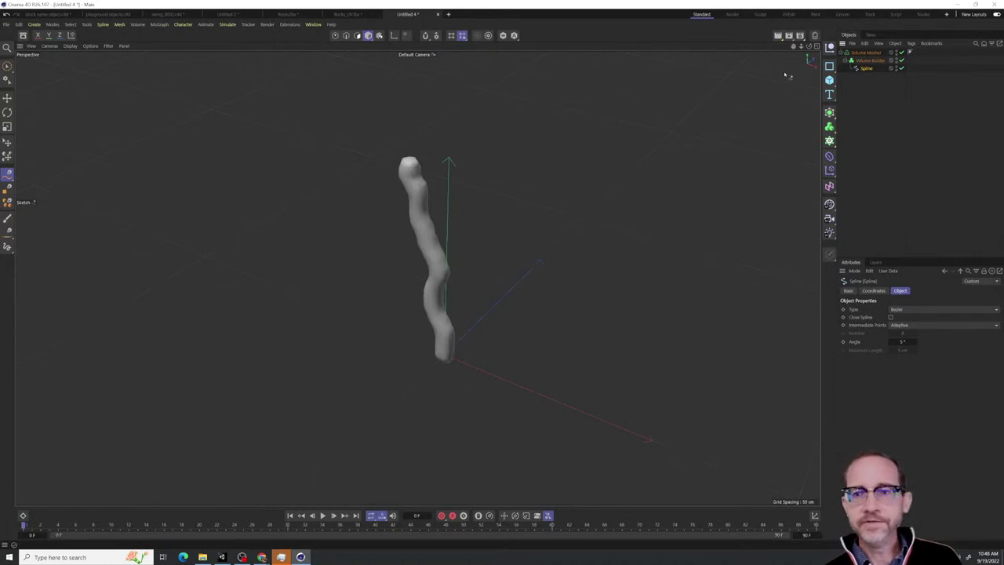
left_click(816, 46)
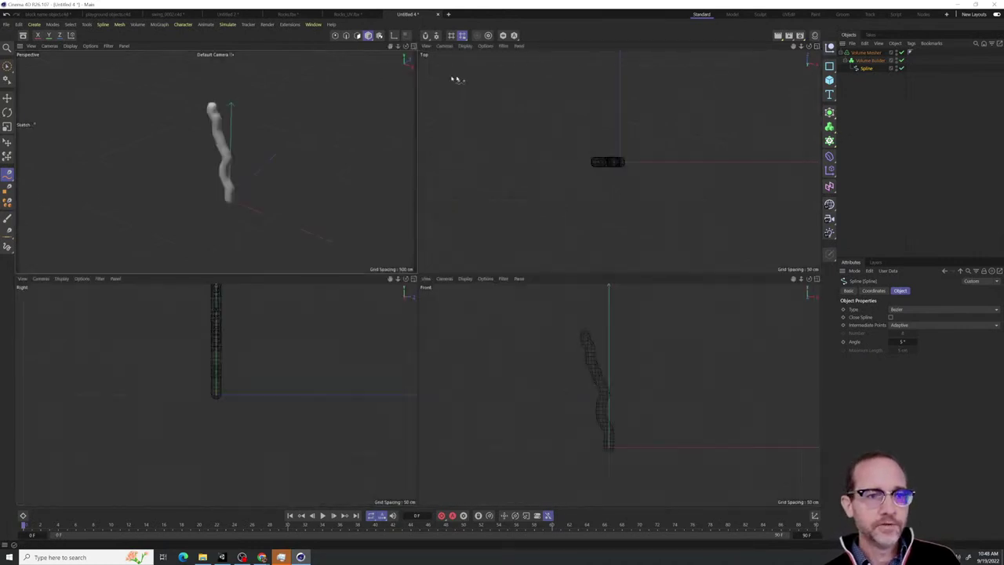
left_click(414, 47)
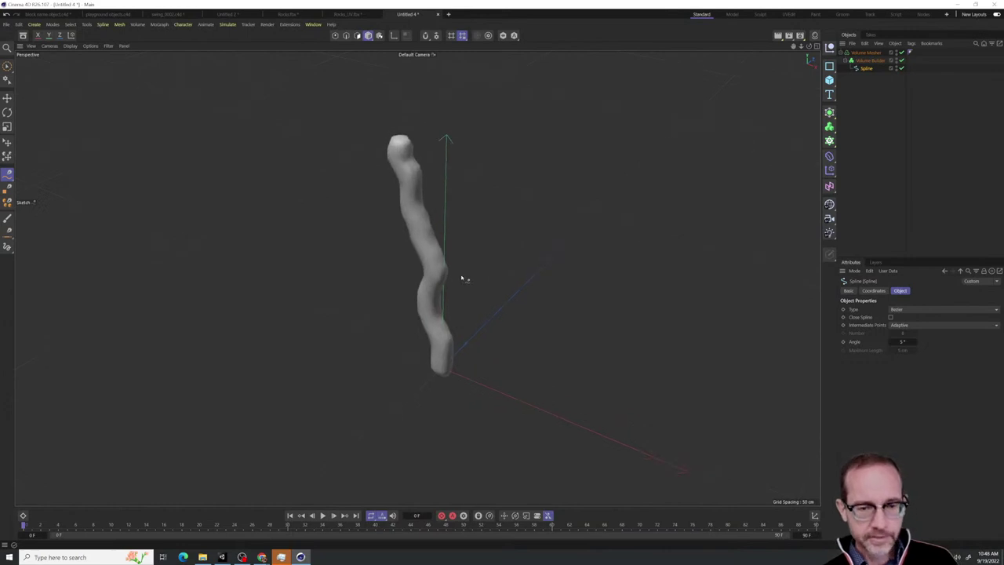
key("n")
key("b")
left_click_drag(426, 388, 926, 108, "alt")
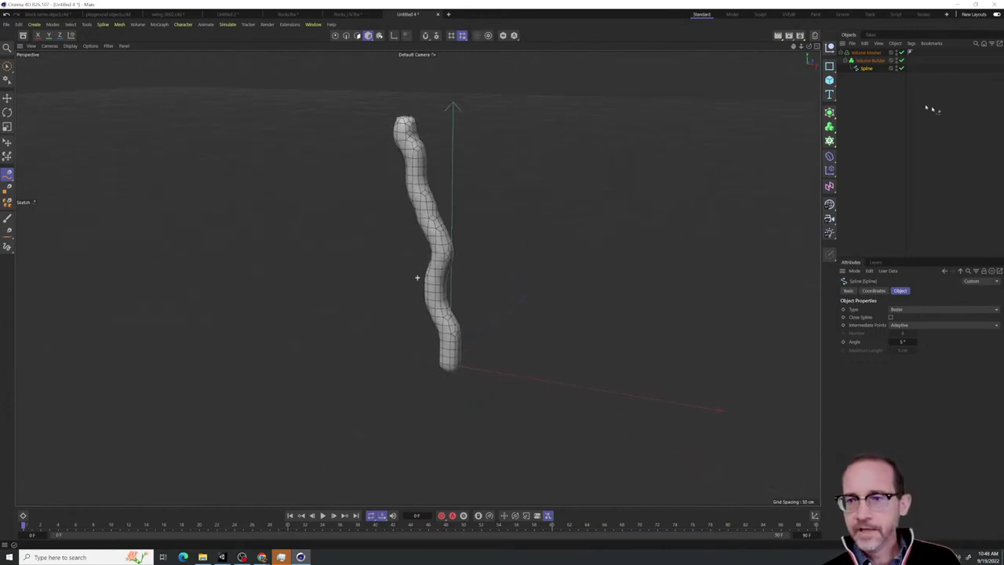
Widen the object and attribute area and set the Volume Builder's voxel size to 8.4 cm
left_click(868, 60)
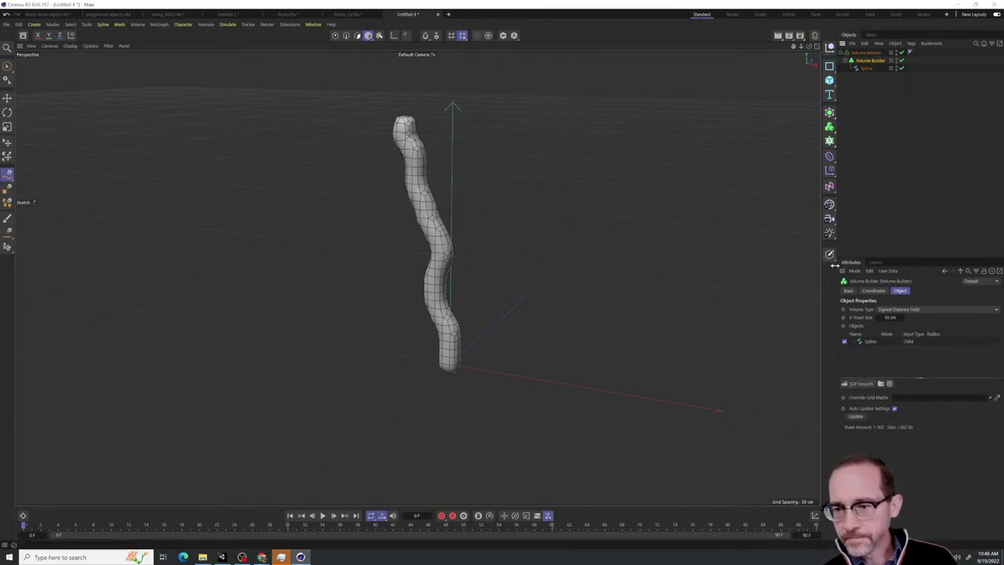
left_click_drag(836, 267, 741, 267)
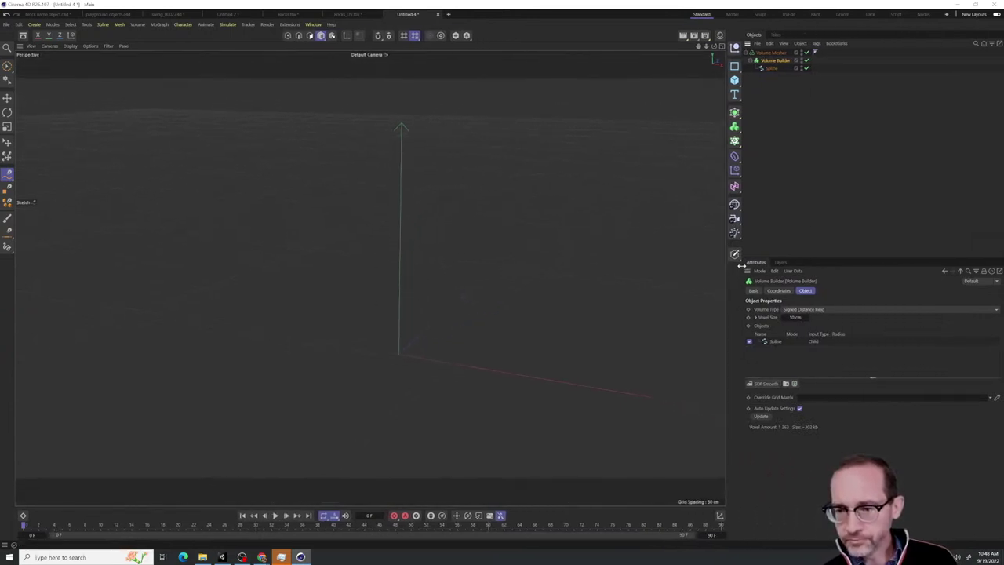
left_click(776, 343)
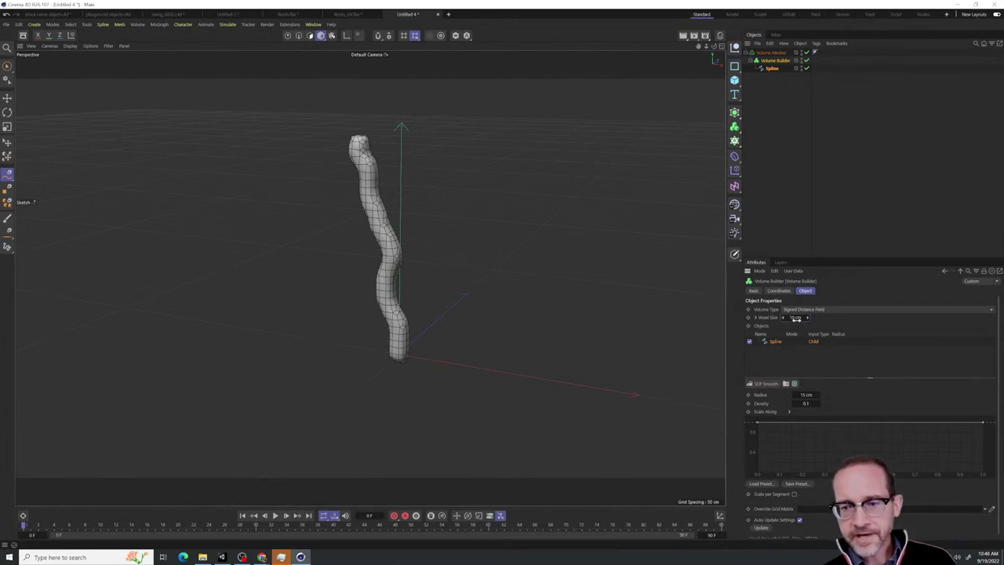
left_click_drag(796, 319, 783, 319)
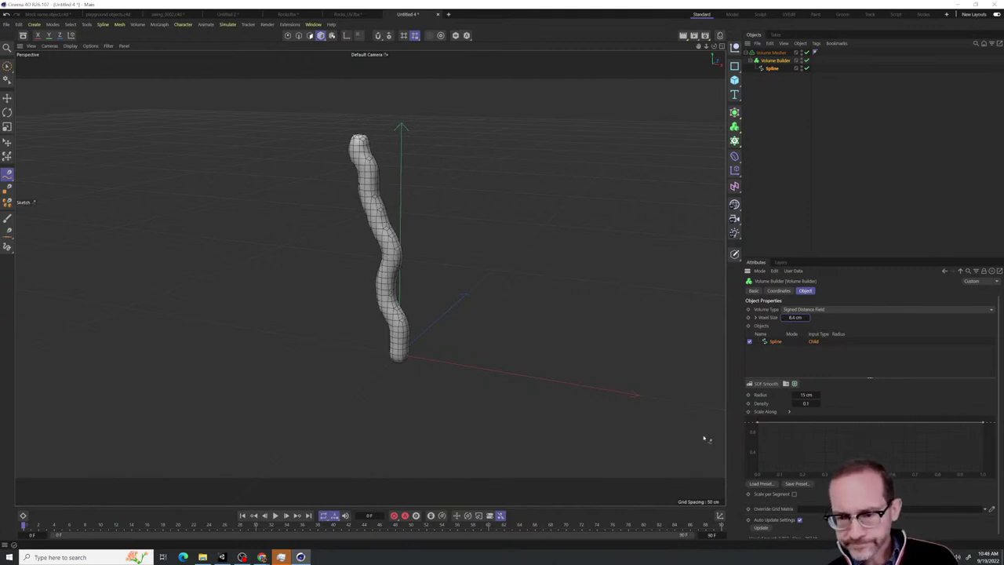
Set the spline's radius in the Volume Builder's object list to 18.4 cm
left_click(780, 351)
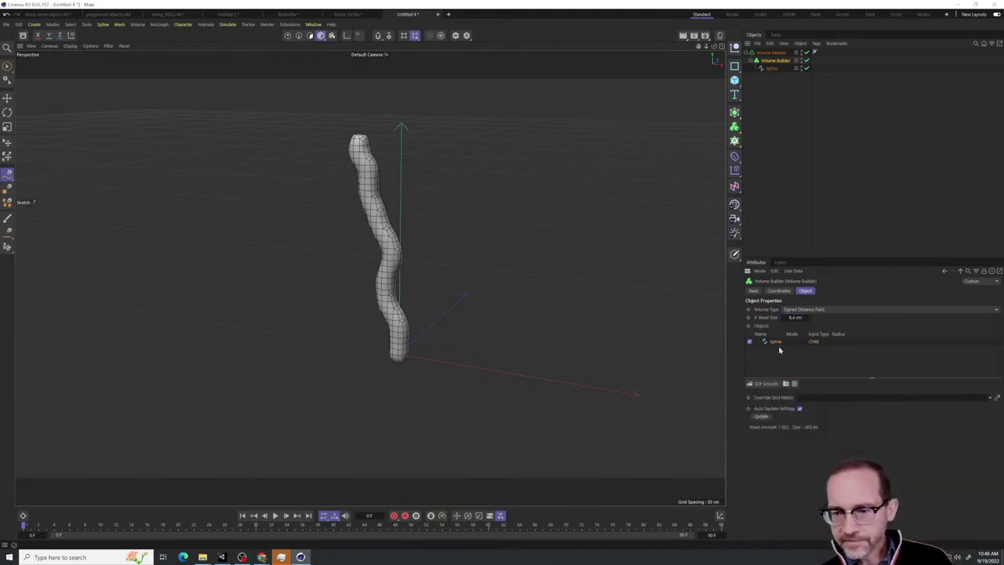
left_click(778, 342)
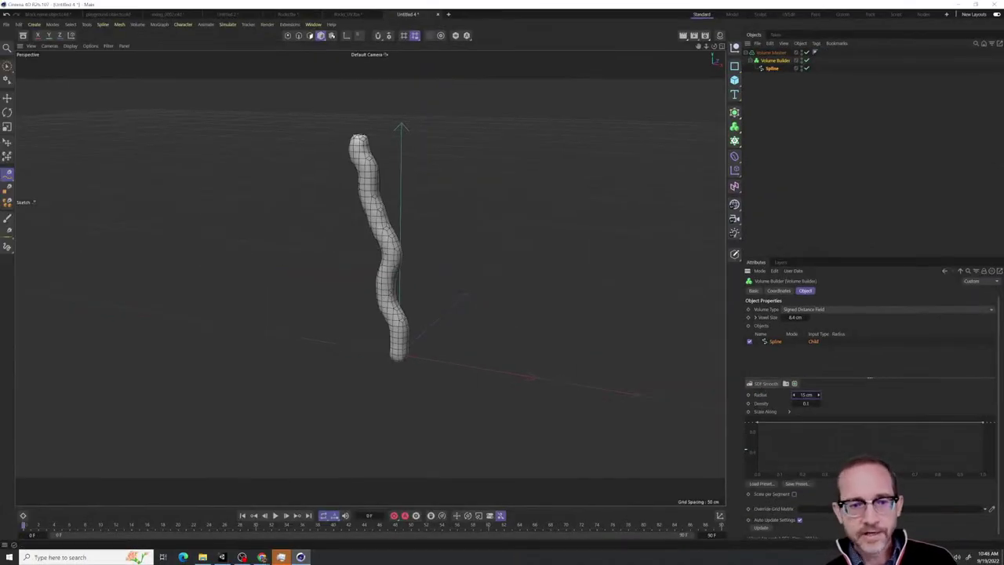
mouse_move(818, 394)
left_mouse_down()
mouse_move(840, 395)
mouse_move(814, 394)
mouse_move(818, 381)
left_mouse_up()
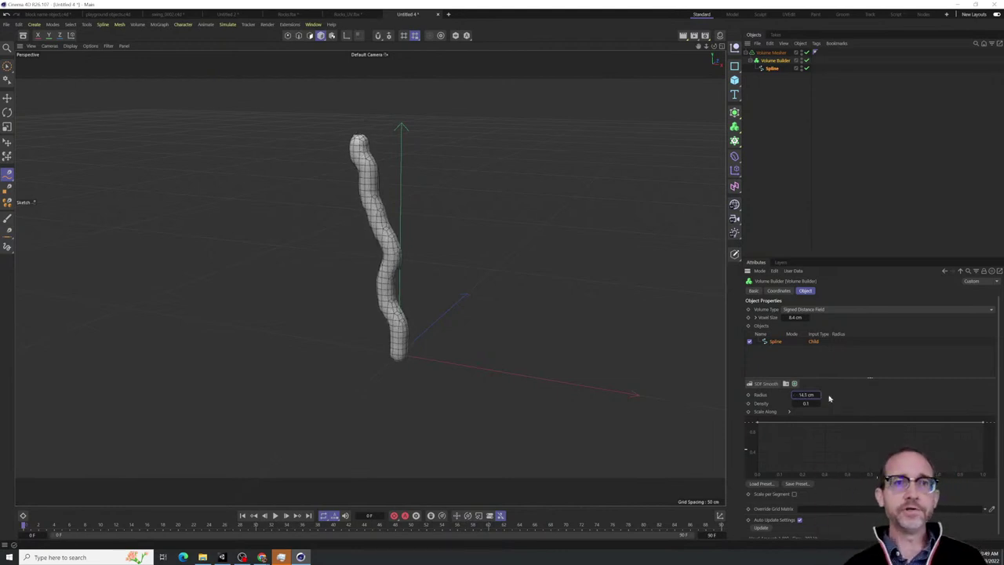
left_click_drag(818, 394, 818, 391)
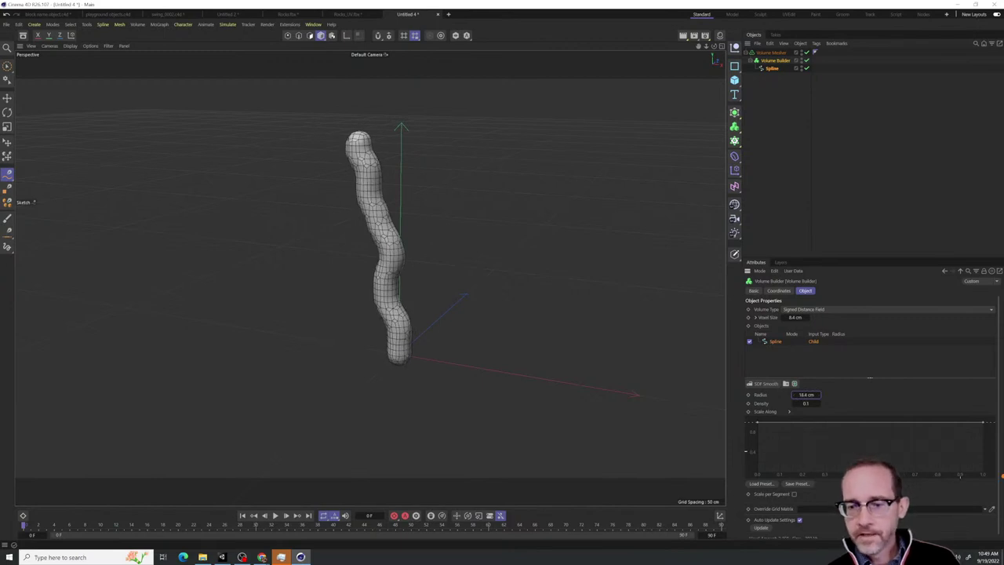
Lower the end point of the spline's Scale Along curve to about 0.5 so the trunk tapers toward its tip
left_click_drag(980, 463, 980, 464)
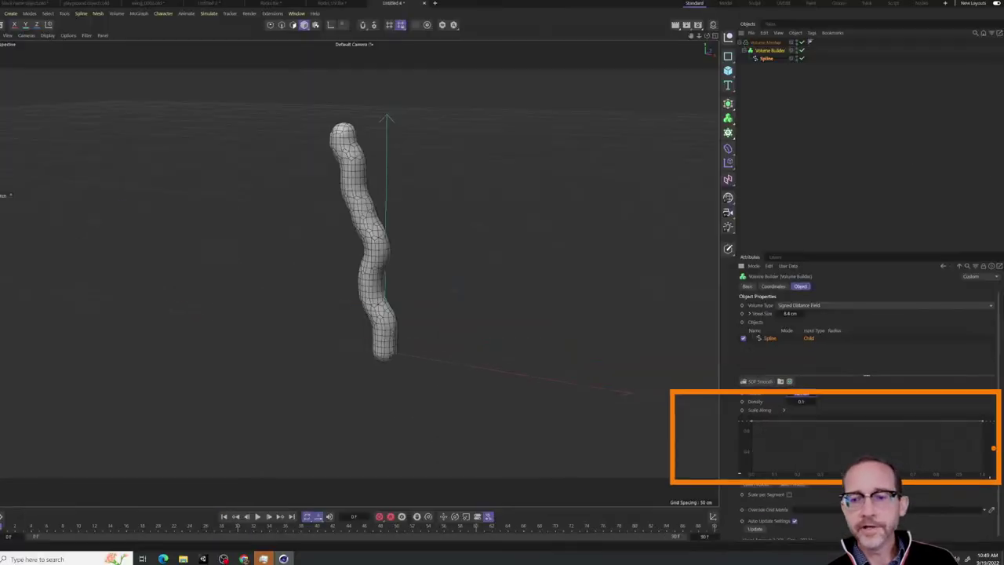
left_click_drag(985, 424, 994, 450)
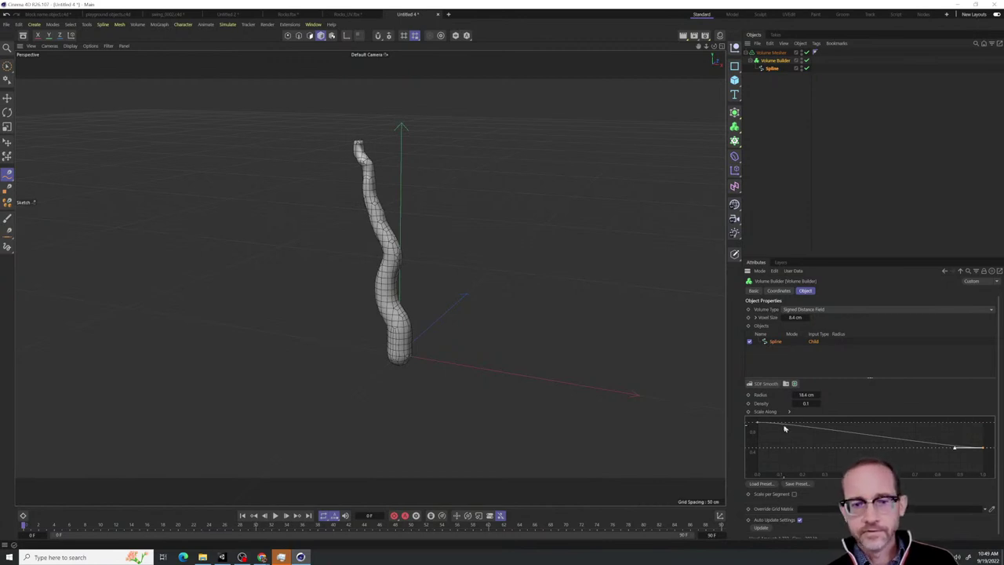
left_click_drag(424, 304, 330, 235, "alt")
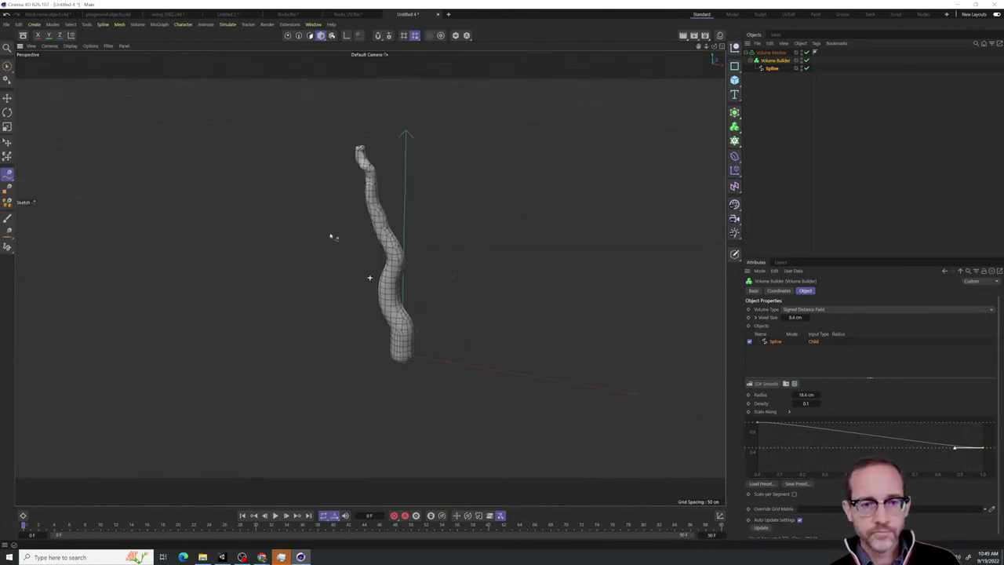
Edit the spline in Points mode and shift several upper points toward positive X in the Front view for a stronger bend
left_click(766, 69)
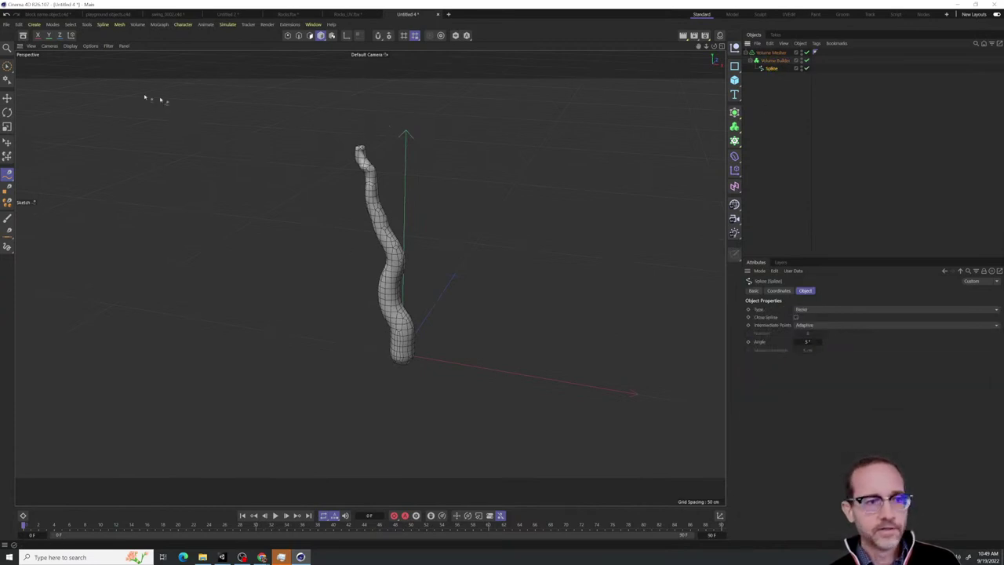
left_click(721, 45)
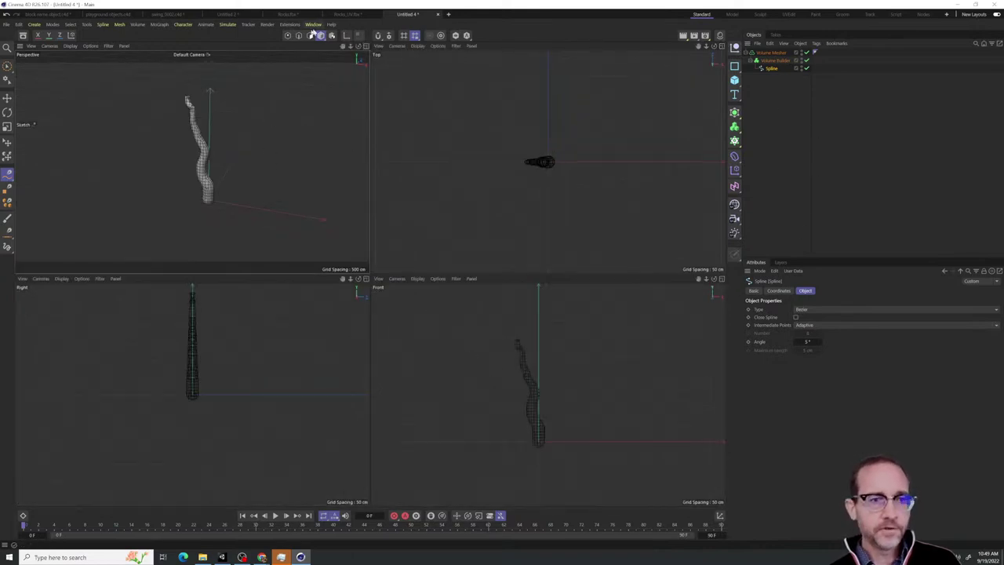
left_click(288, 36)
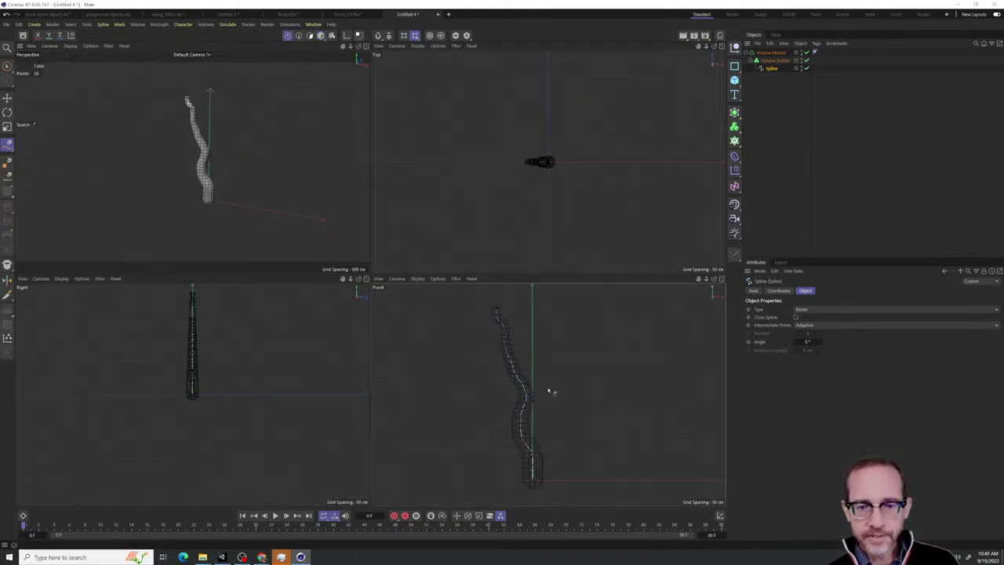
scroll(526, 416, "up", 5)
left_click(7, 66)
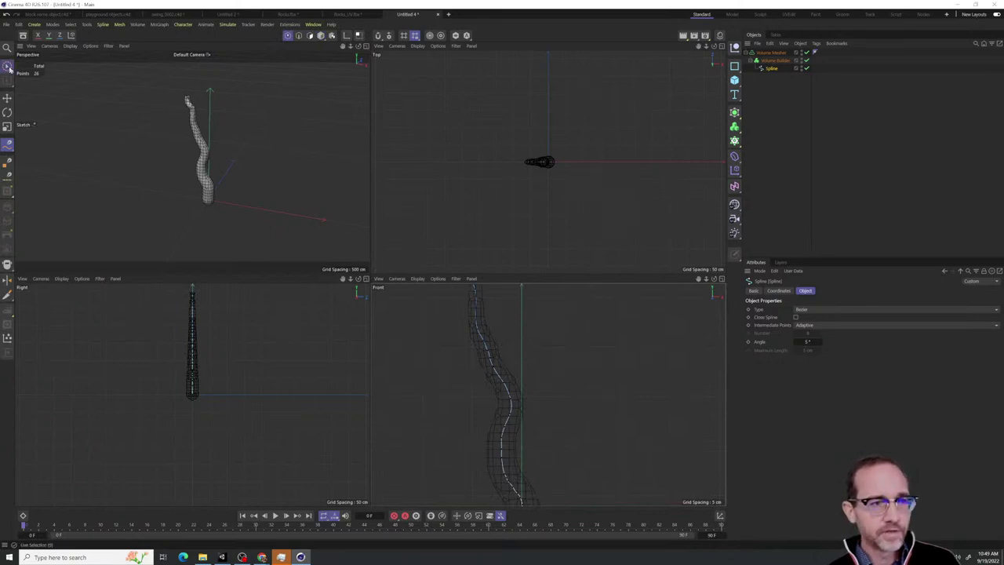
left_click(487, 350)
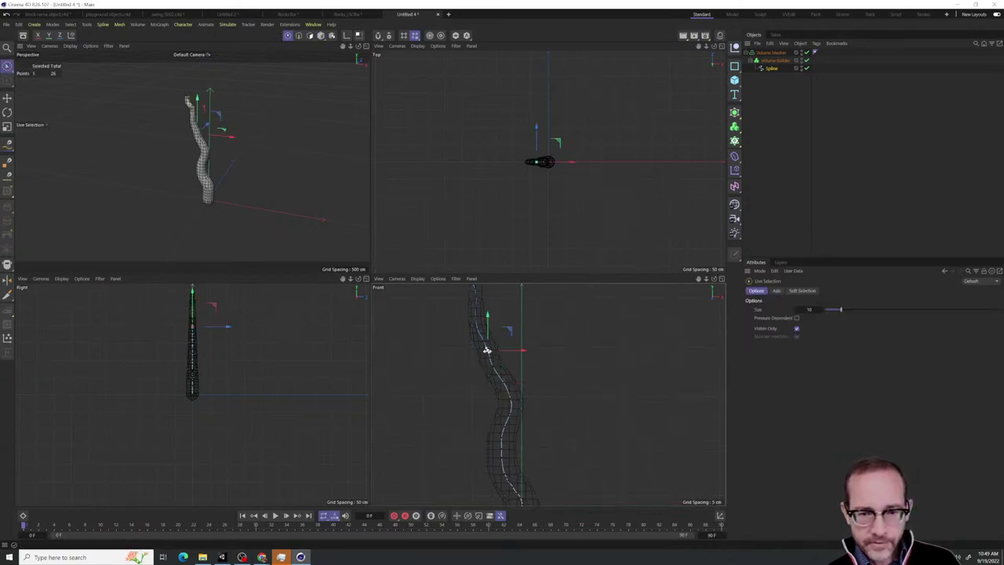
mouse_move(526, 356)
left_mouse_down()
mouse_move(565, 352)
mouse_move(533, 352)
left_mouse_up()
left_click(480, 337)
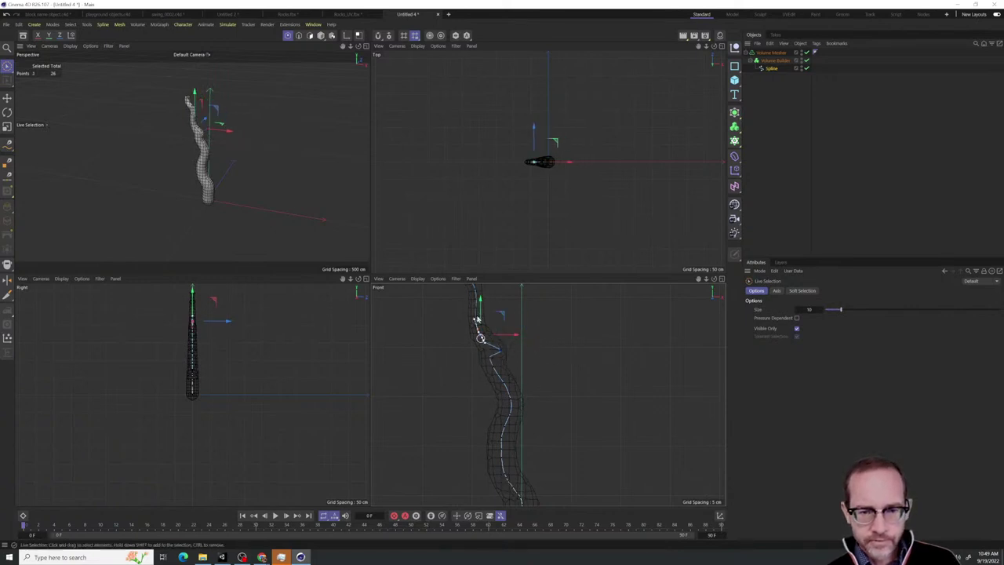
left_click_drag(497, 314, 522, 294)
left_click_drag(585, 406, 569, 424, "alt")
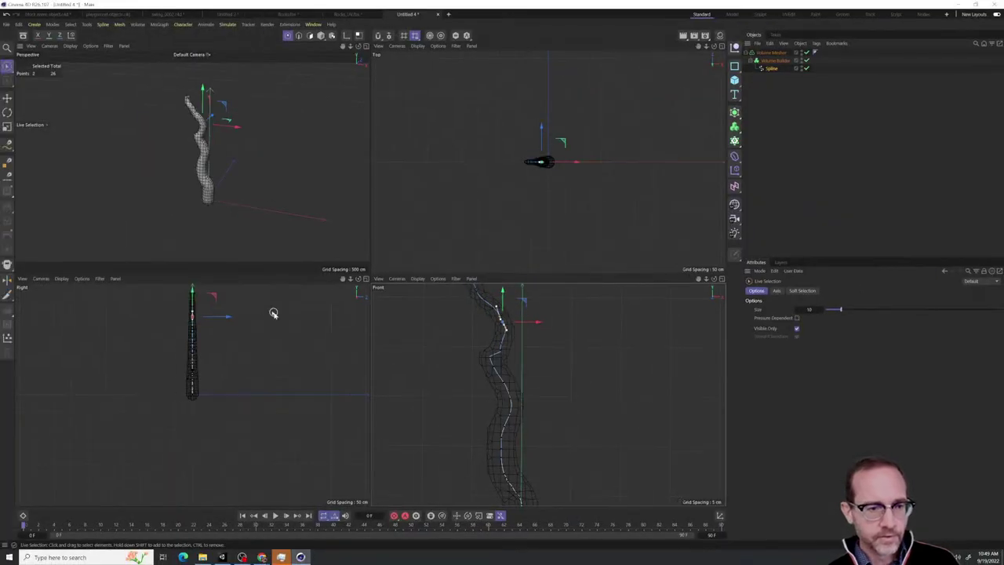
Rectangle-select the upper part of the spline in the Right view, rotate those points toward positive Z, and return to full-size perspective
left_click_drag(344, 279, 346, 334)
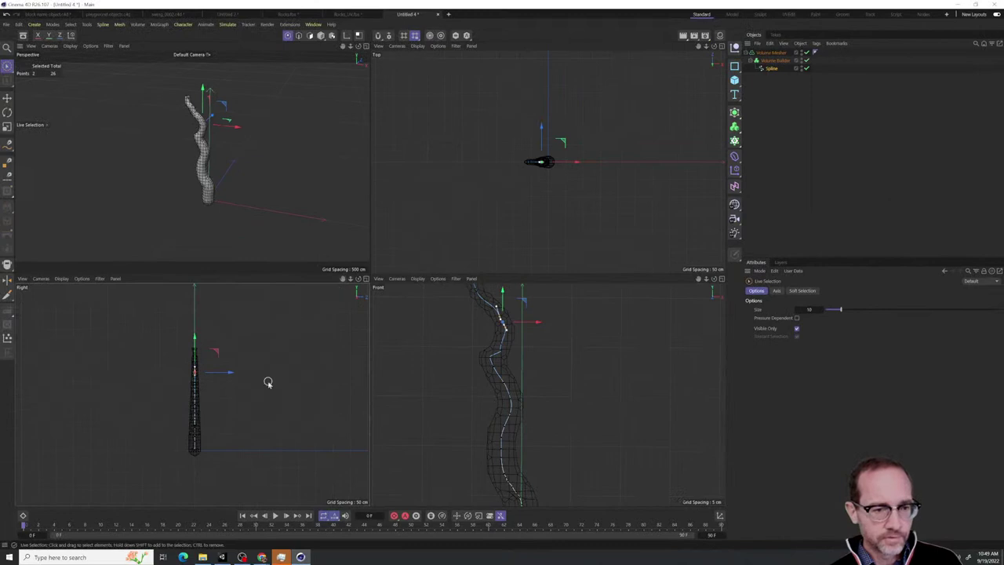
key("ctrl+z")
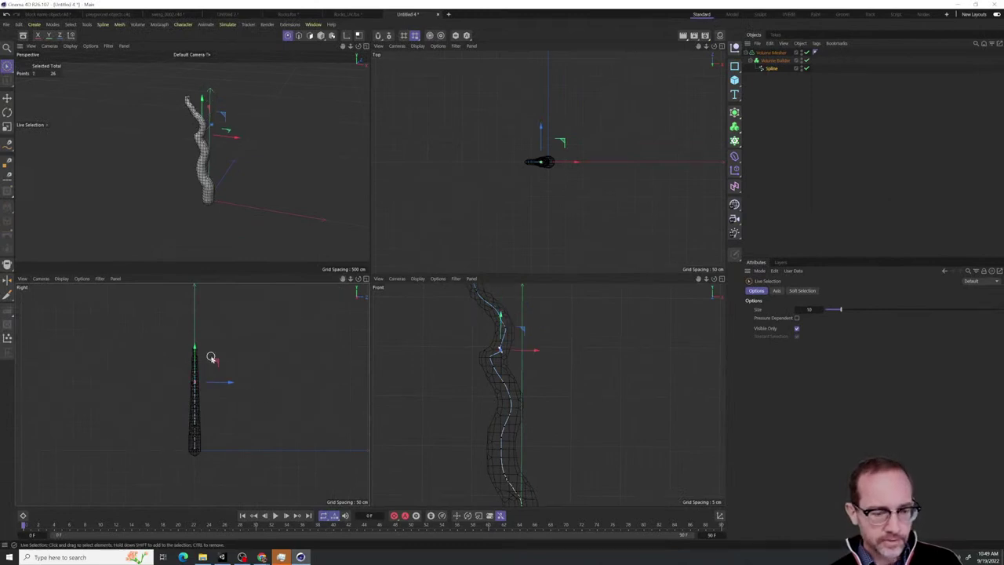
key("r")
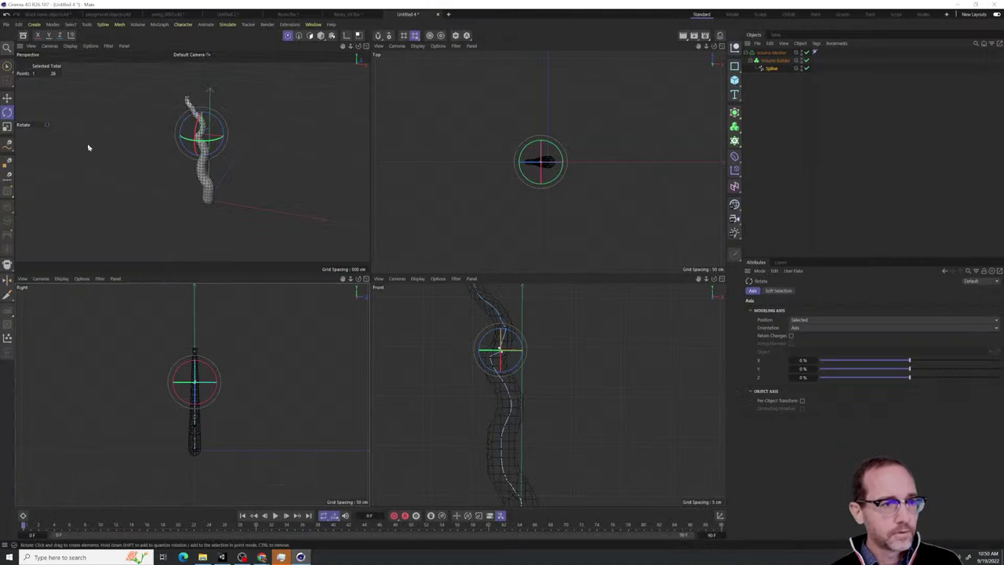
left_click(7, 66)
left_click(35, 78)
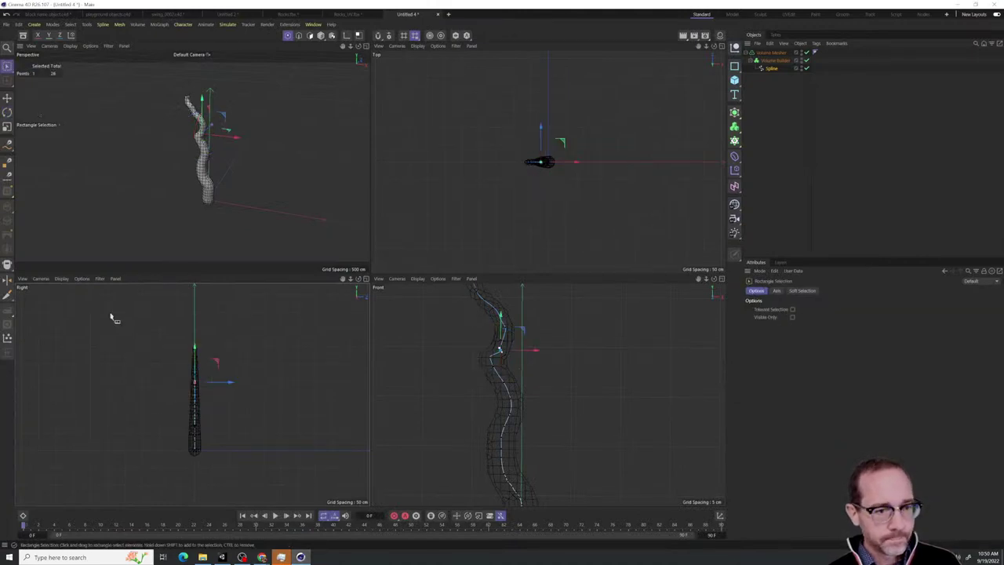
left_click_drag(163, 323, 233, 414)
key("r")
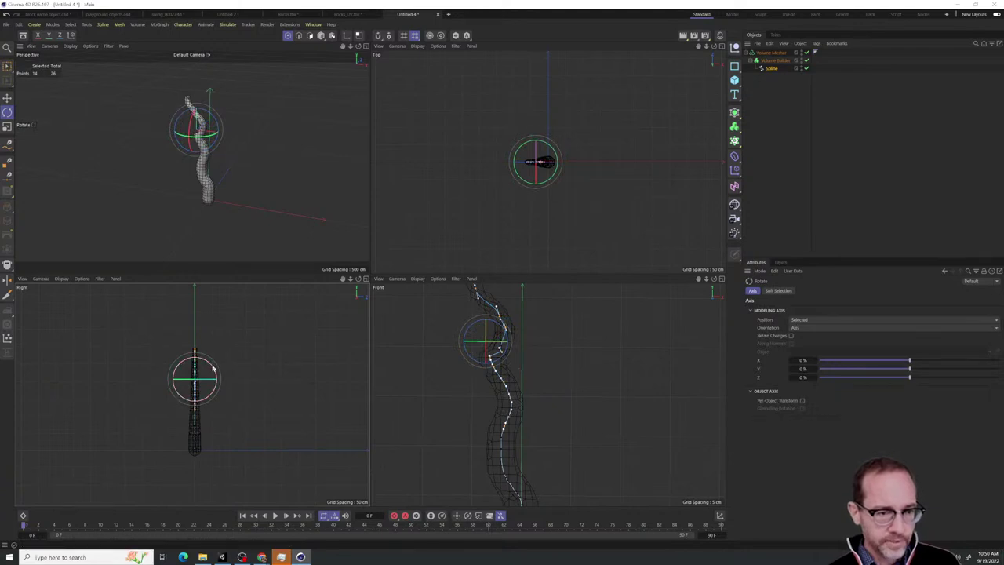
mouse_move(211, 364)
left_mouse_down()
mouse_move(218, 376)
mouse_move(222, 354)
mouse_move(228, 361)
left_mouse_up()
key("e")
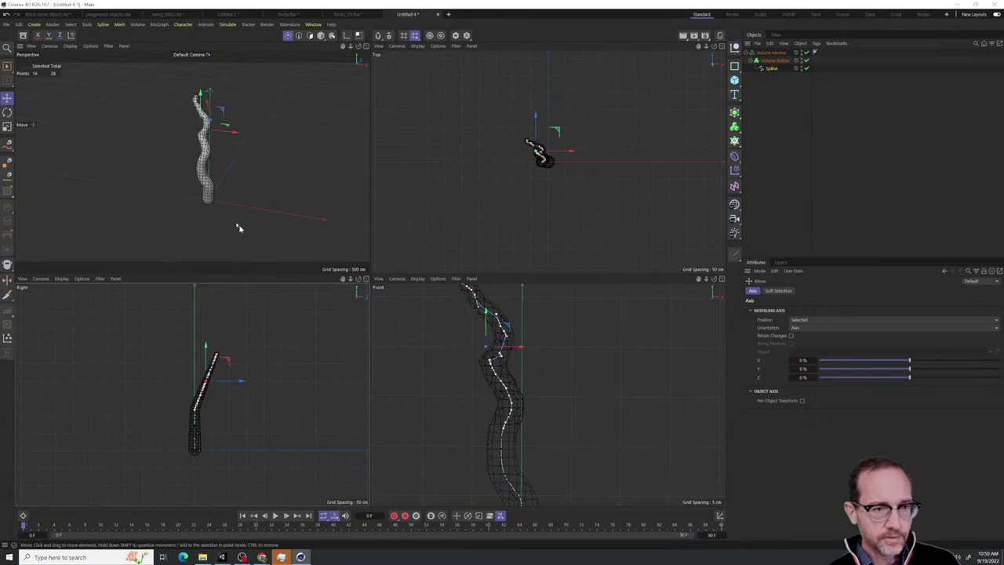
left_click_drag(235, 224, 230, 175, "alt")
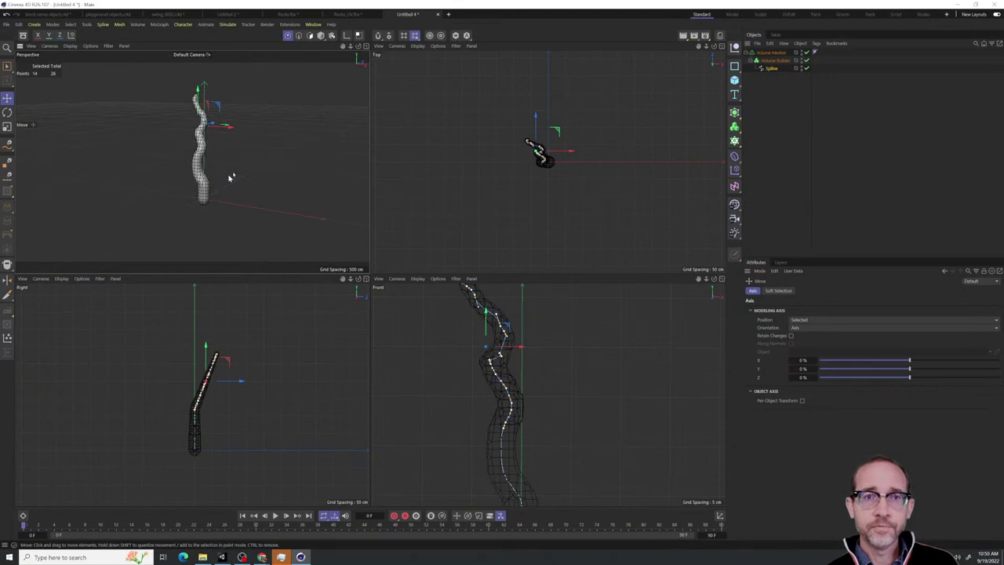
left_click(366, 46)
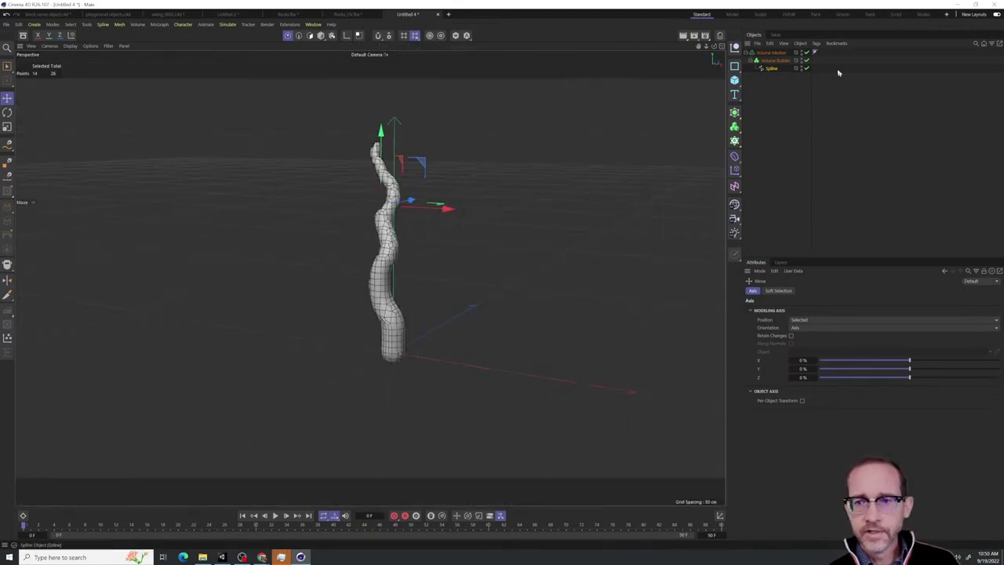
Sketch a curved branch onto the existing spline in the Right view, from just below the trunk's bend up toward negative Z
left_click(772, 69)
left_click(775, 60)
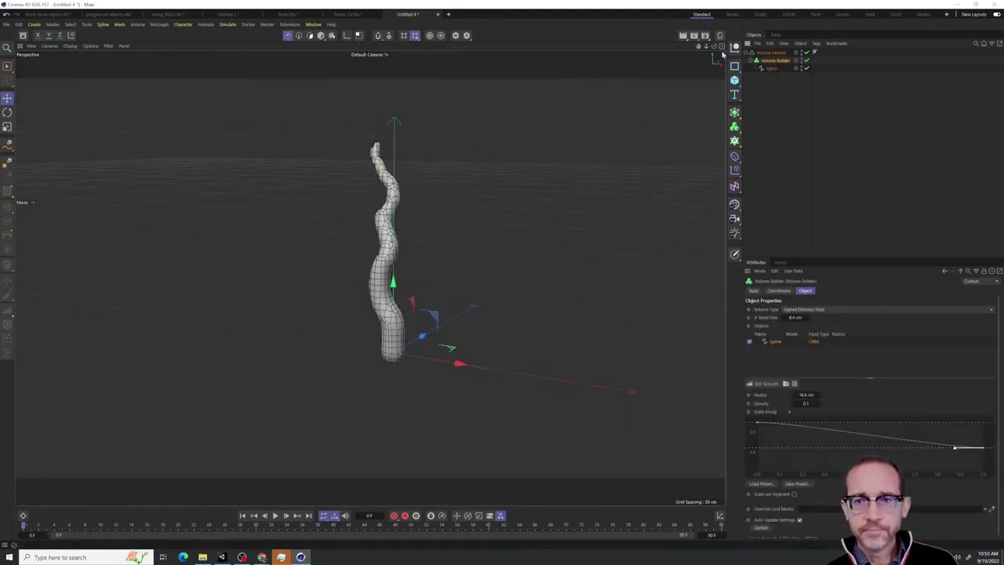
left_click(721, 46)
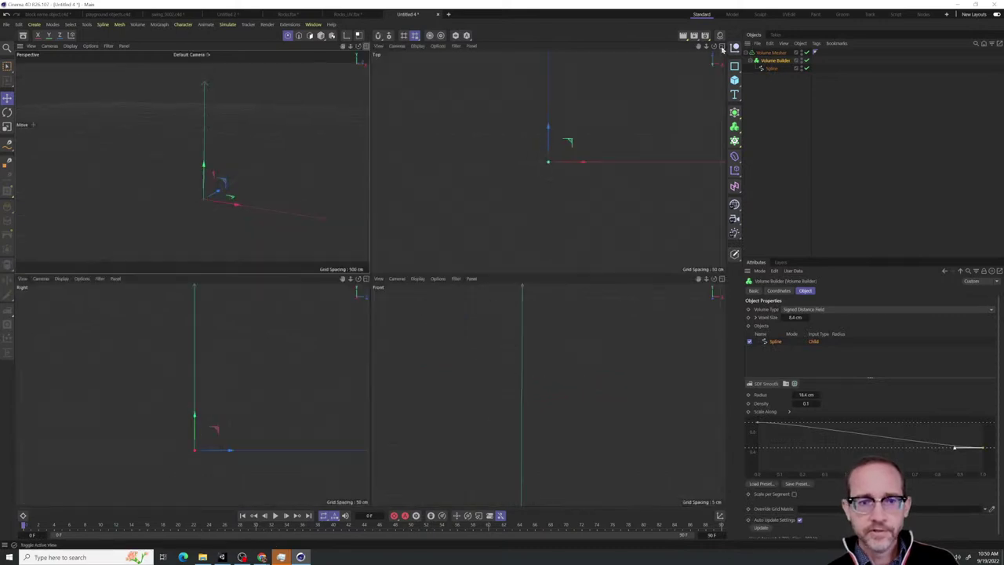
left_click(365, 280)
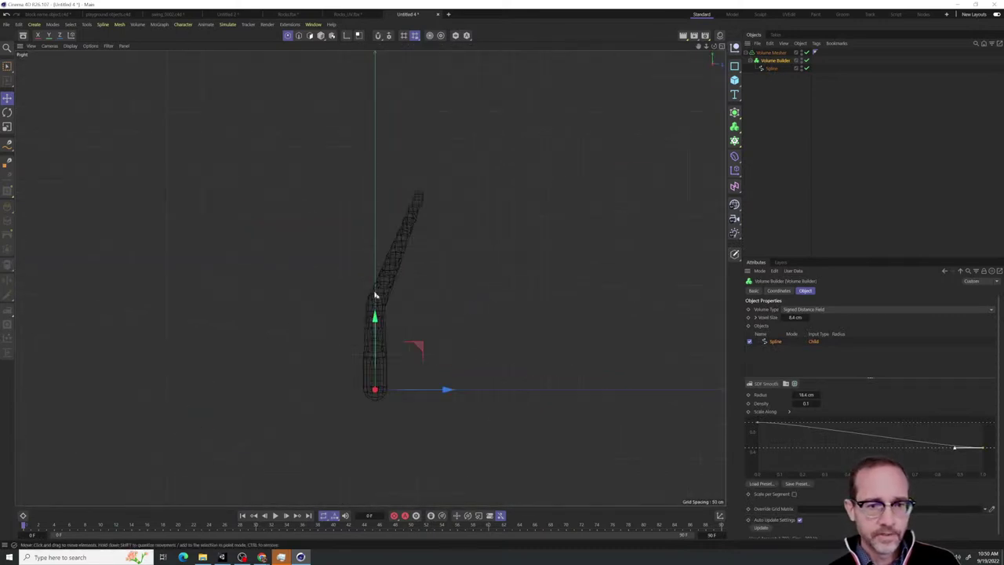
left_click(772, 69)
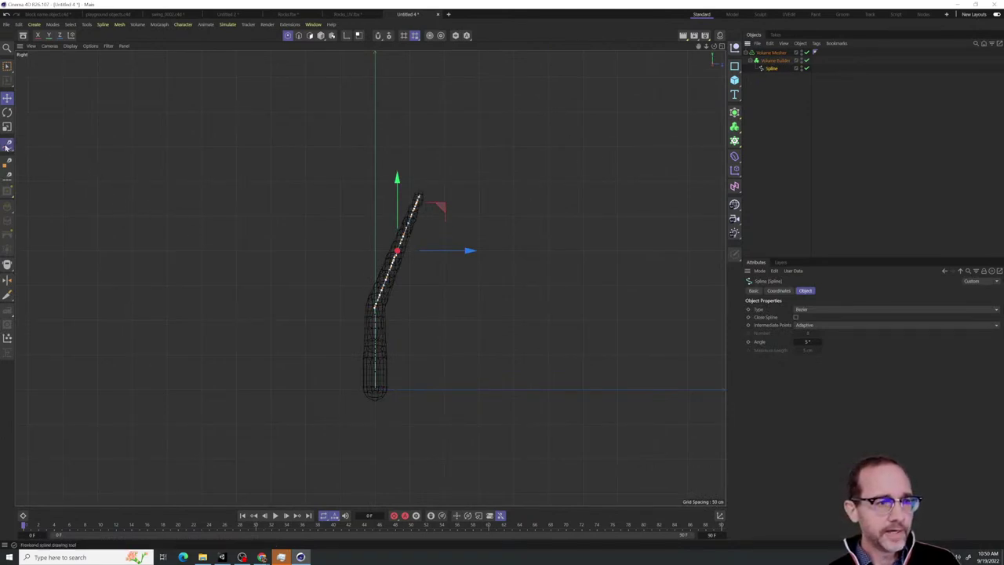
left_click_drag(6, 146, 35, 171)
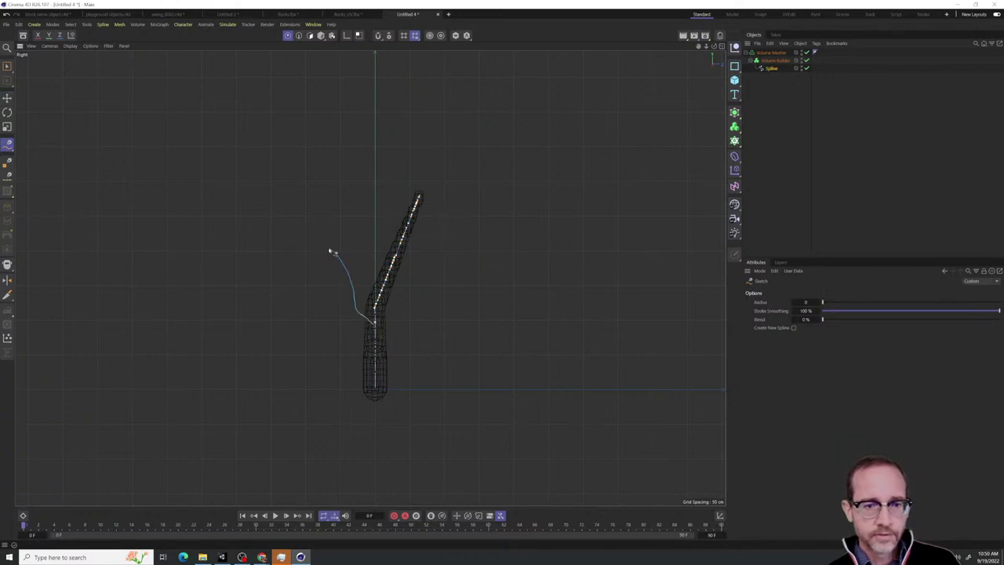
left_click_drag(286, 237, 269, 222)
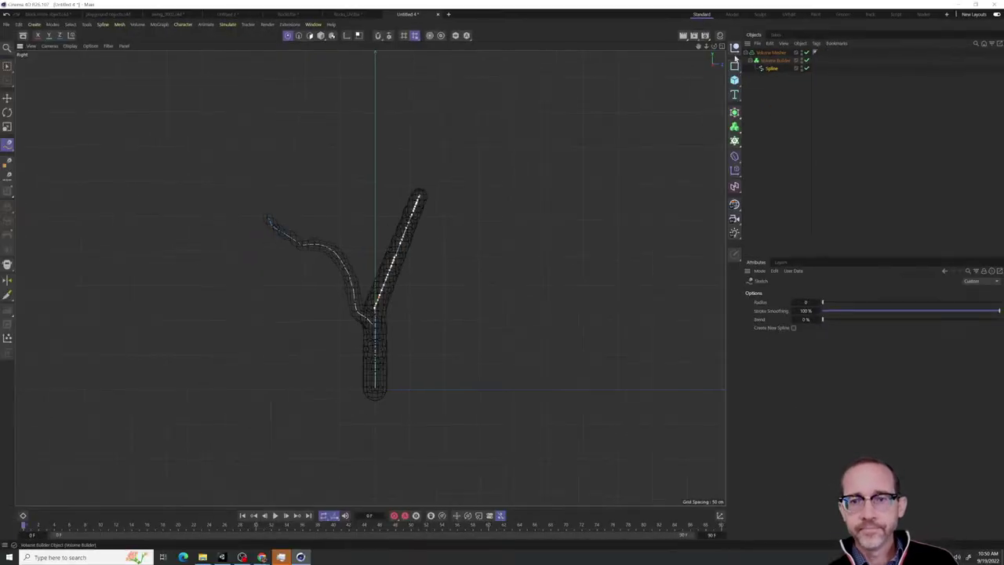
left_click(720, 45)
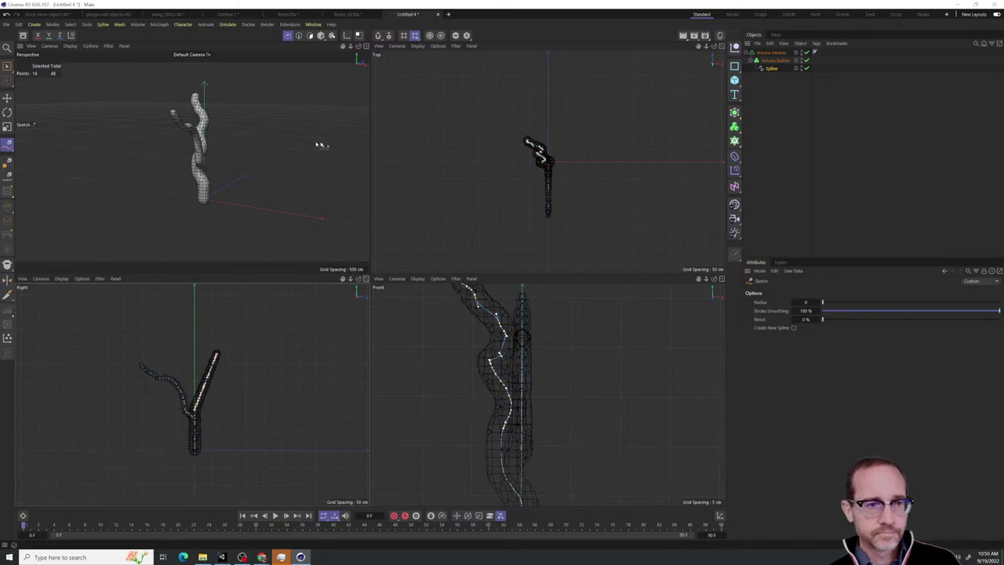
left_click_drag(319, 144, 192, 160, "alt")
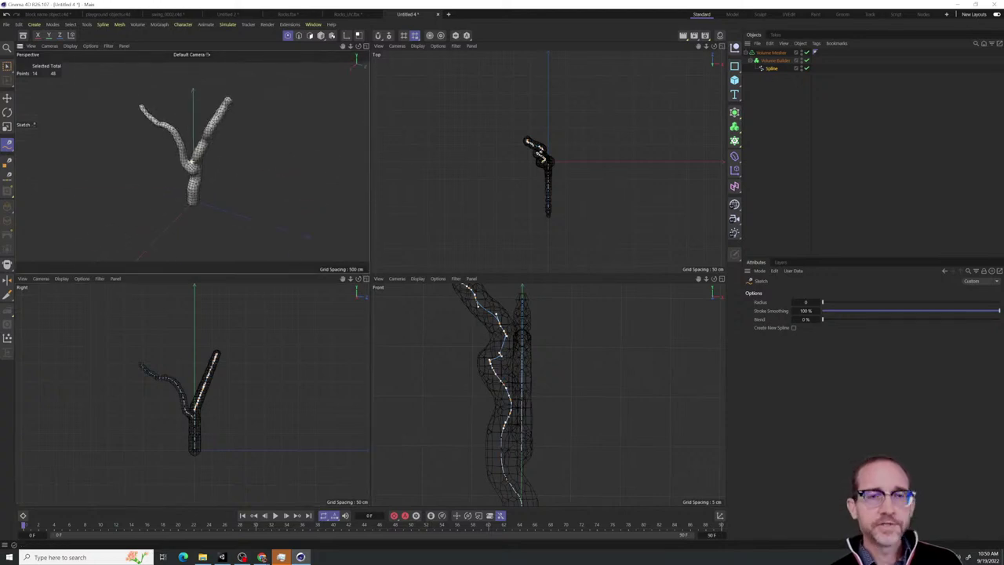
left_click_drag(364, 163, 309, 168, "alt")
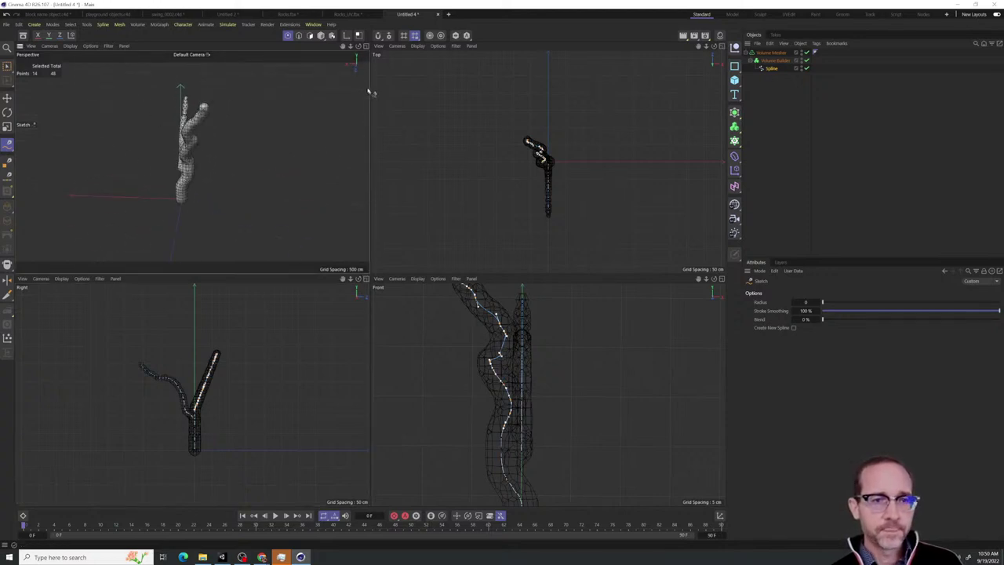
left_click(366, 45)
left_click_drag(291, 202, 475, 222, "alt")
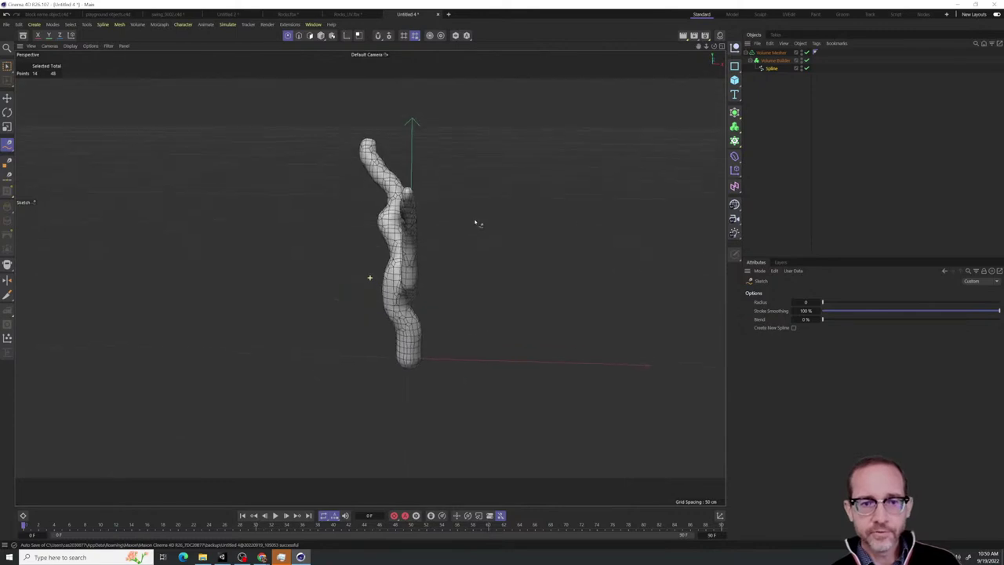
Sketch a second, short branch onto the spline in the Right view, running from the upper trunk toward positive Z
left_click(723, 46)
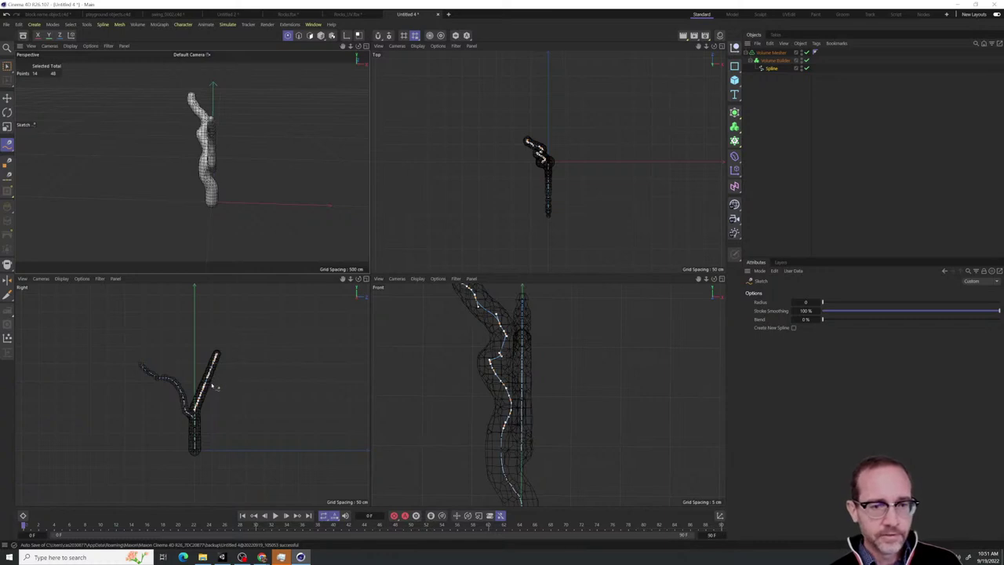
left_click(772, 69)
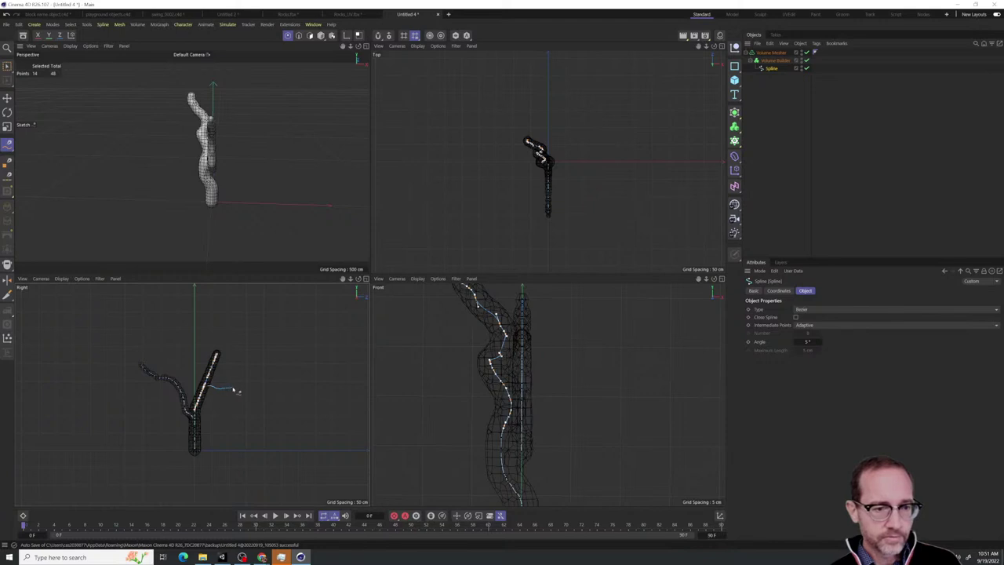
left_click_drag(233, 390, 239, 391)
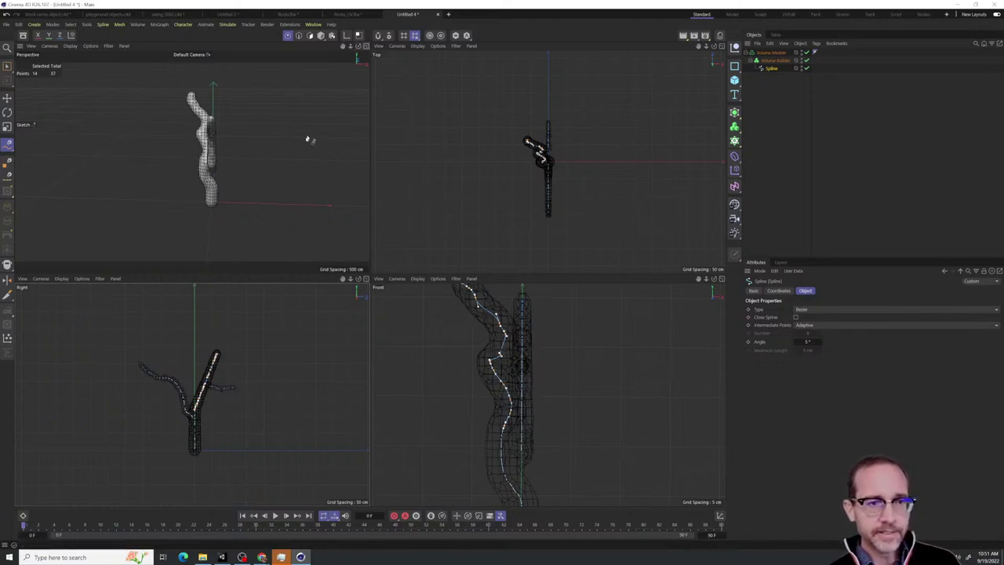
left_click_drag(309, 139, 226, 184, "alt")
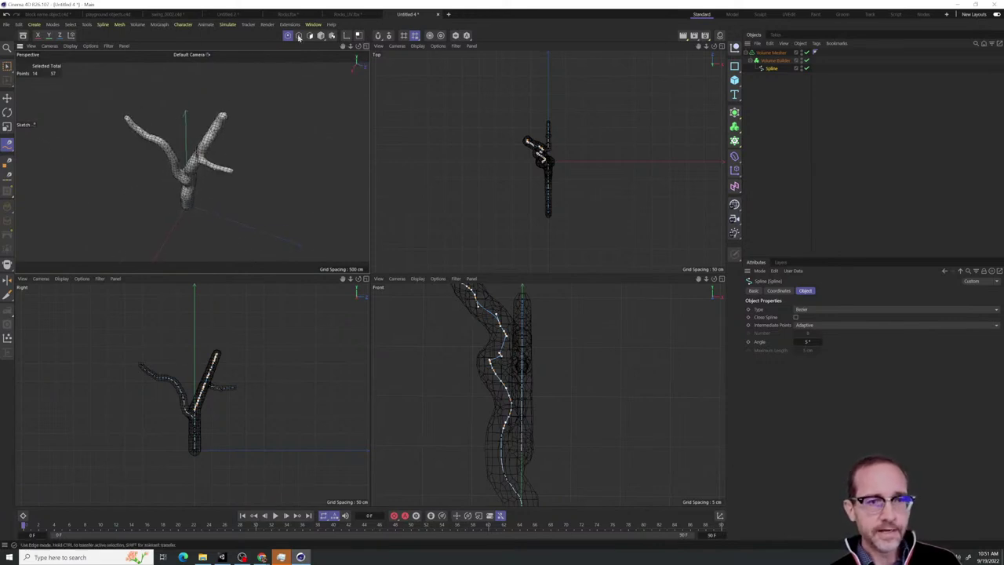
Rectangle-select the short branch's points in the Right view and rotate them about the vertical axis toward positive X
left_click(774, 71)
left_click(774, 69)
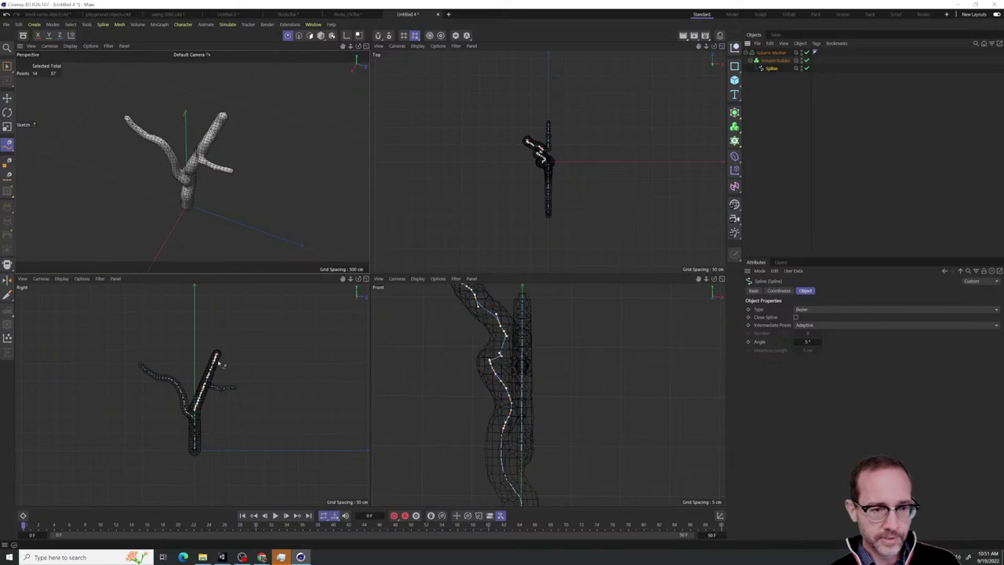
scroll(220, 402, "up", 10)
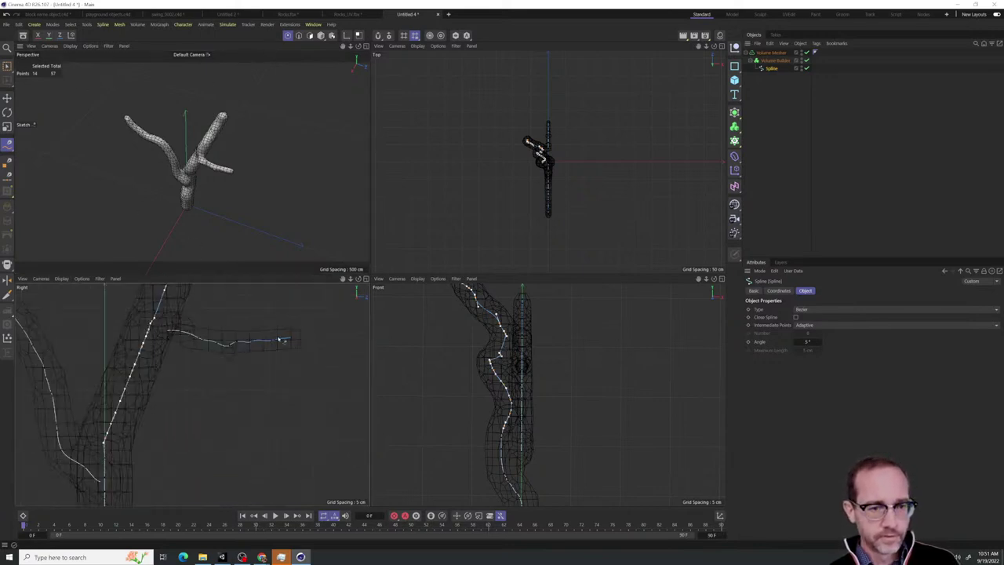
left_click(7, 66)
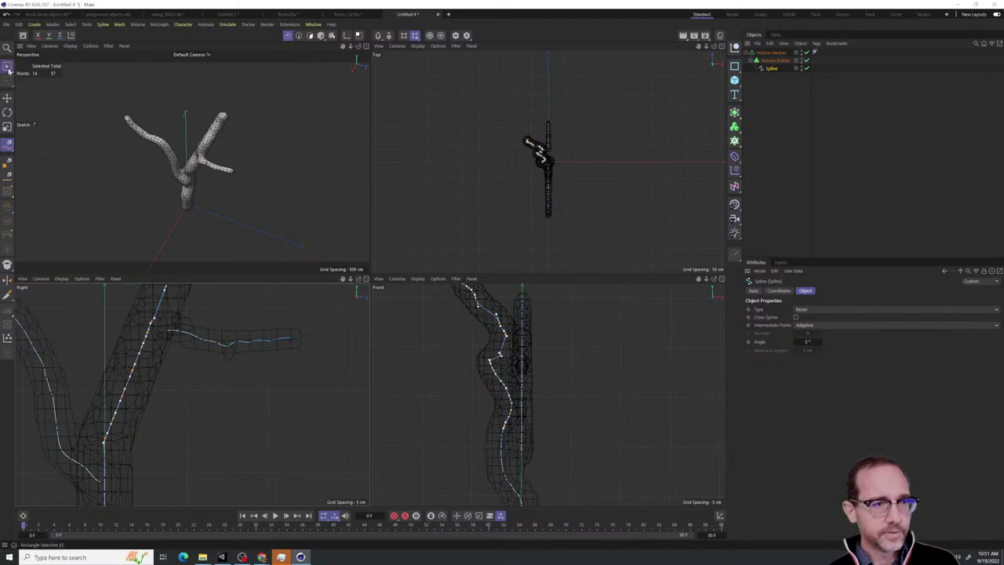
left_click_drag(322, 365, 164, 317)
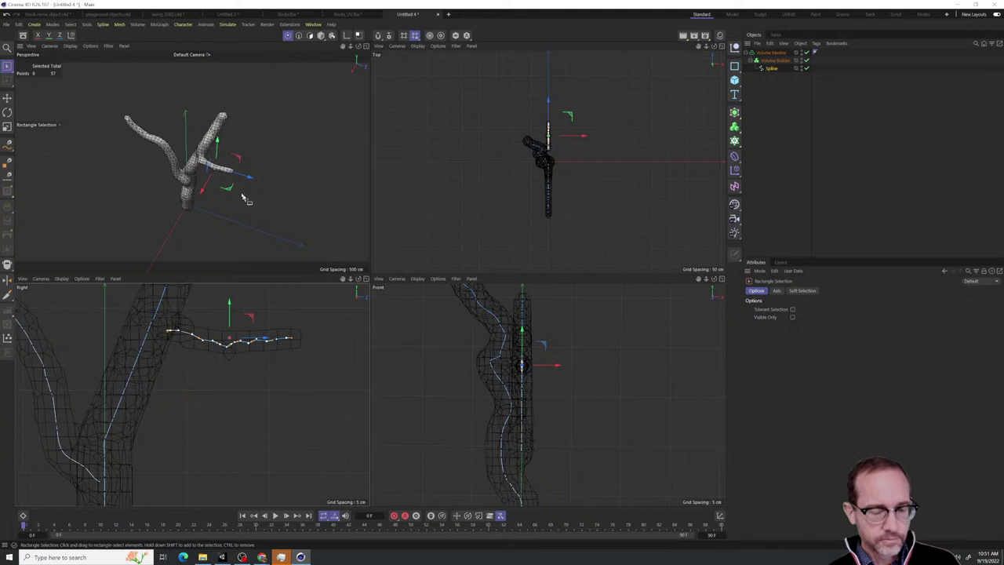
key("r")
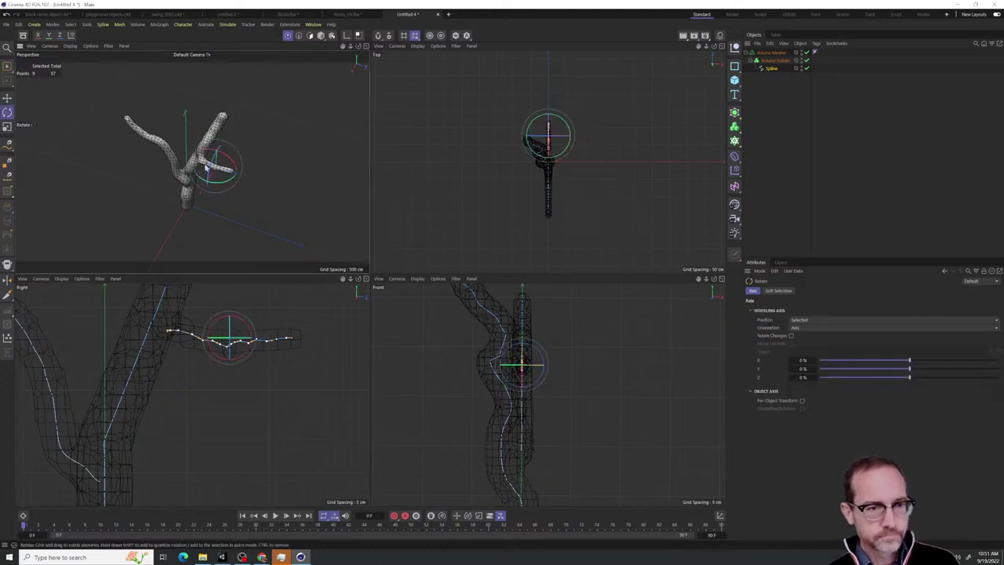
left_click_drag(200, 188, 245, 202)
Move the short branch's points in to meet the trunk and rotate them so the branch angles upward
key("e")
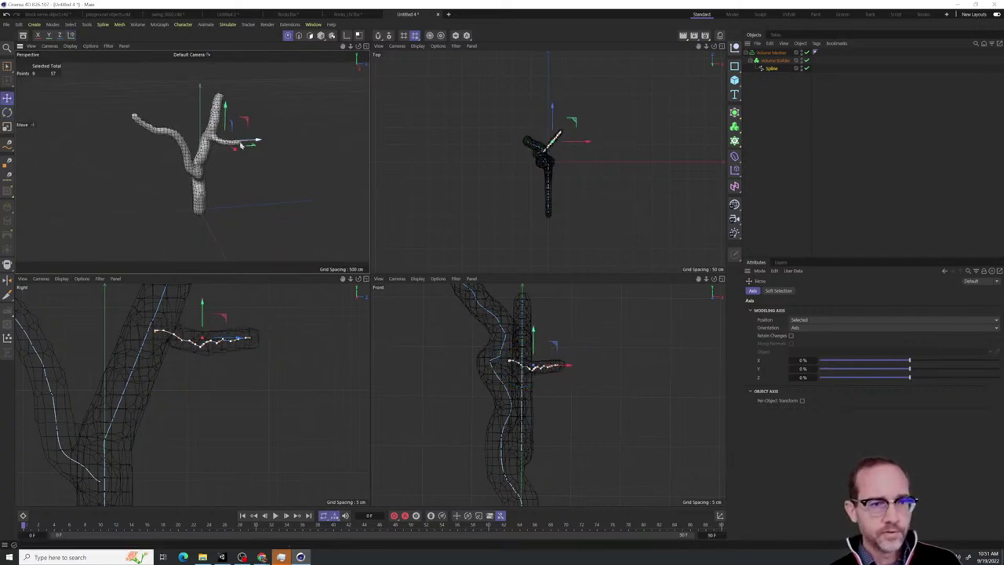
key("r")
left_click_drag(233, 136, 330, 141)
left_click(366, 47)
left_click_drag(457, 232, 522, 209, "alt")
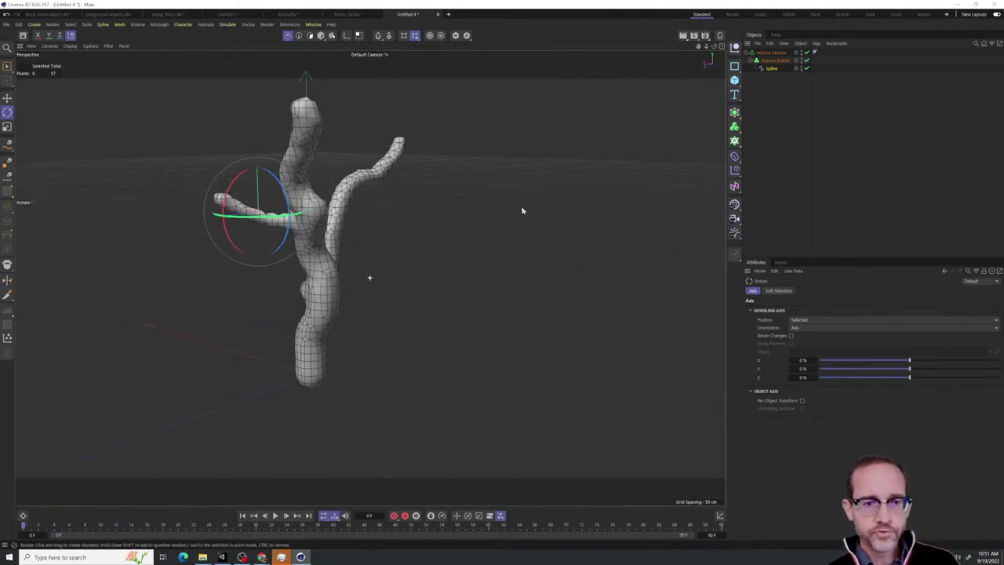
Lower the end of the Volume Builder's Scale Along curve slightly and enable Scale per Segment so each branch tapers individually
left_click(768, 62)
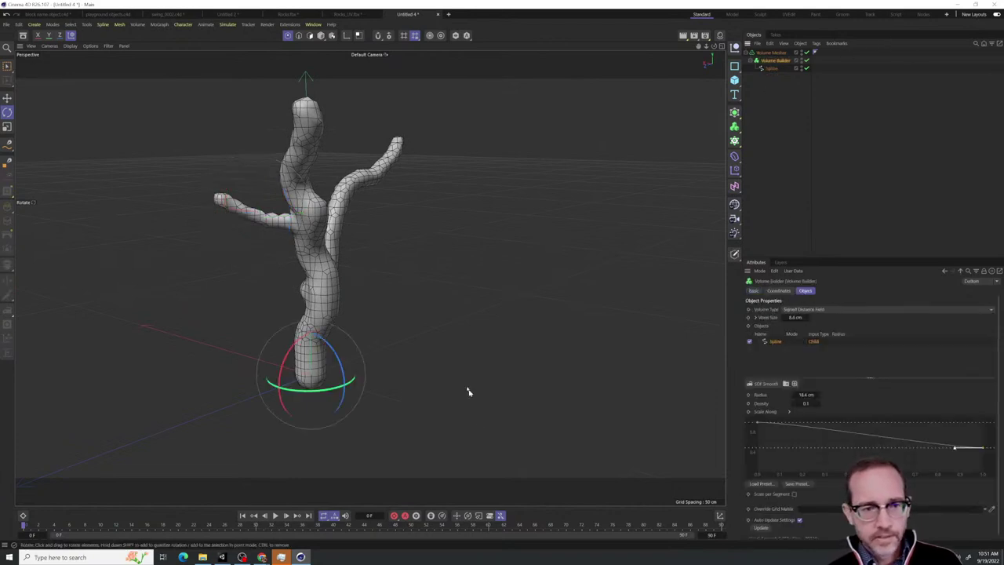
mouse_move(987, 452)
left_mouse_down()
mouse_move(986, 461)
mouse_move(989, 439)
mouse_move(989, 471)
mouse_move(991, 452)
left_mouse_up()
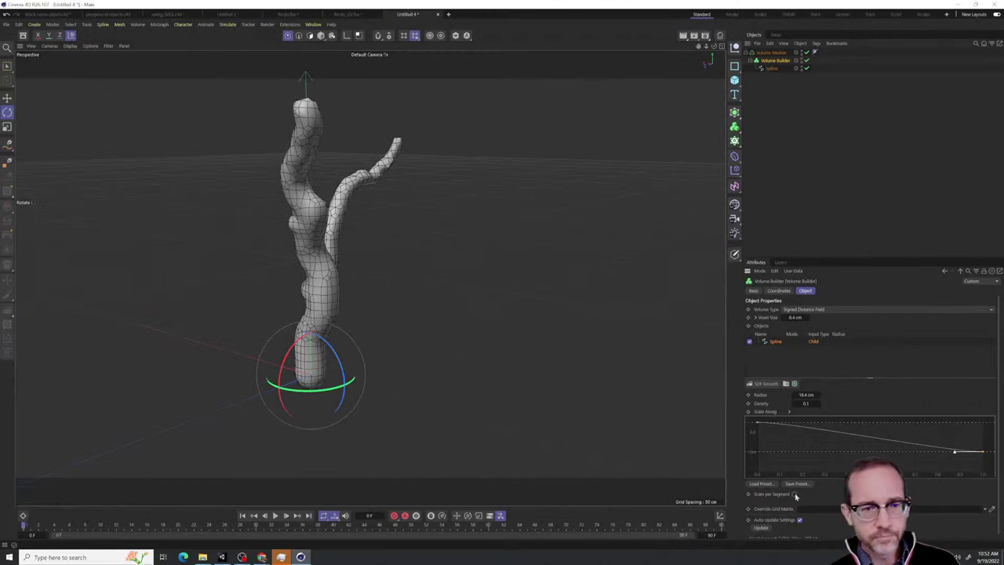
left_click(794, 495)
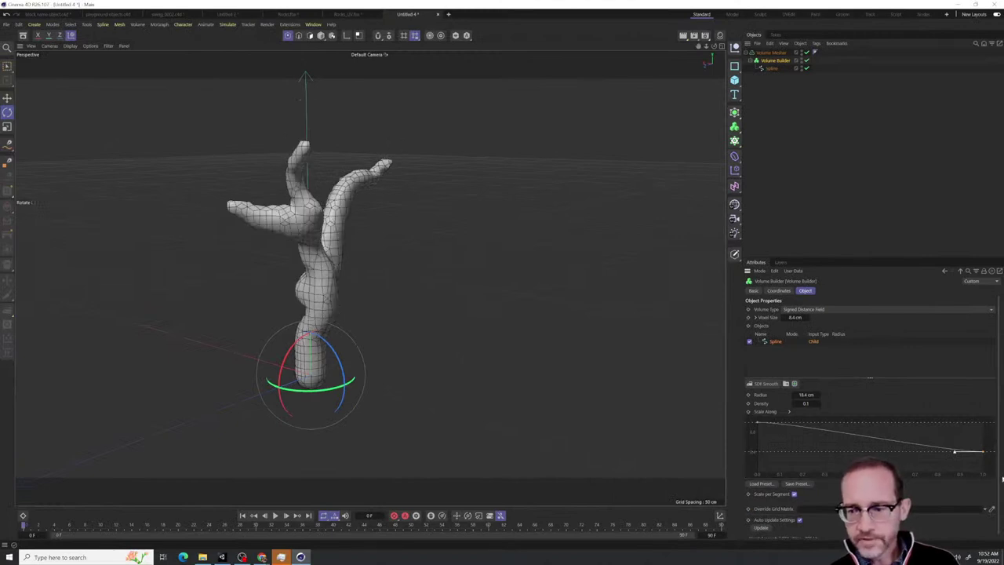
Set the spline radius to 12.5 cm and pull the Scale Along curve's end tangent upward so the branches taper only near their tips
left_click_drag(985, 452, 961, 451)
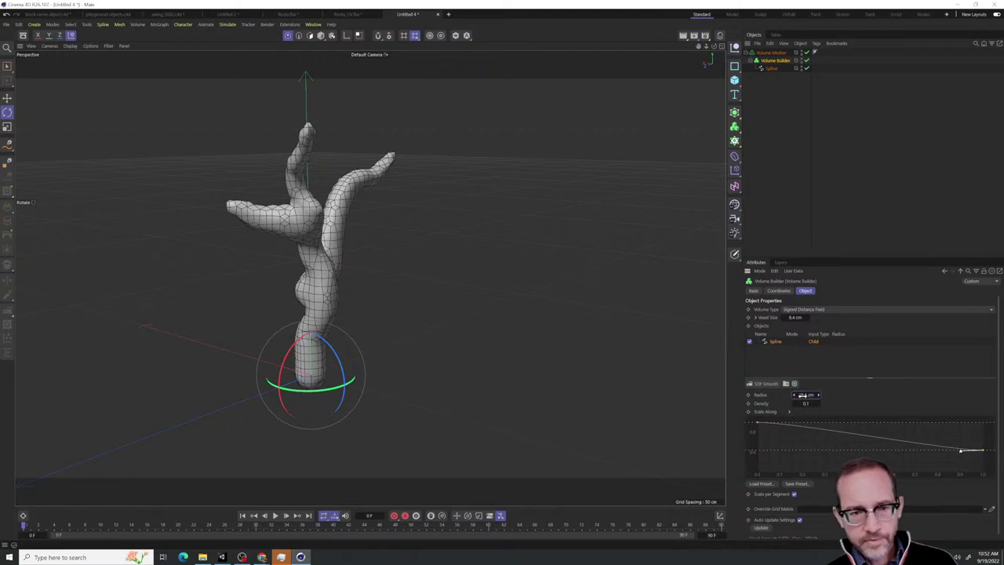
mouse_move(804, 394)
left_mouse_down()
mouse_move(792, 394)
mouse_move(806, 394)
left_mouse_up()
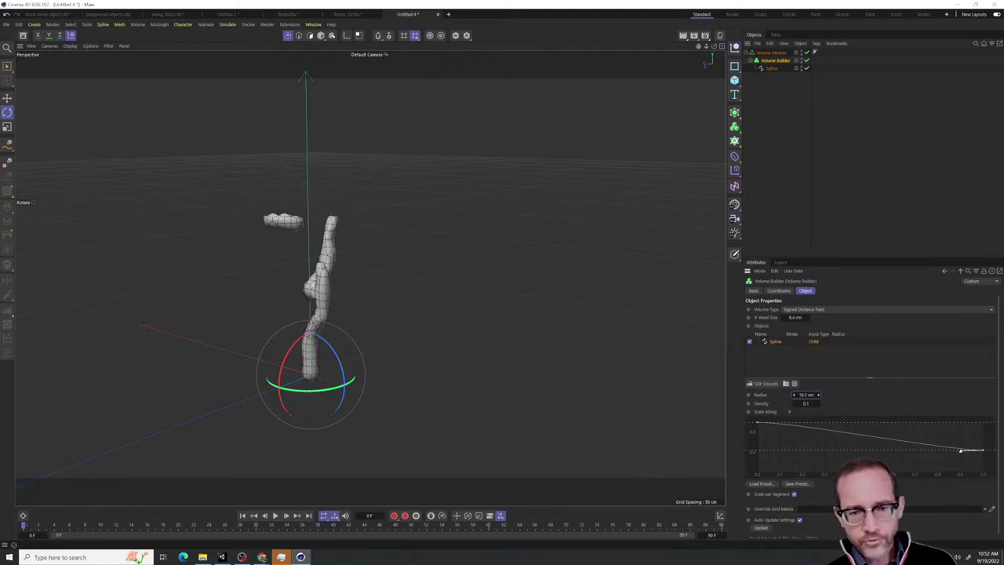
left_click_drag(966, 458, 976, 418)
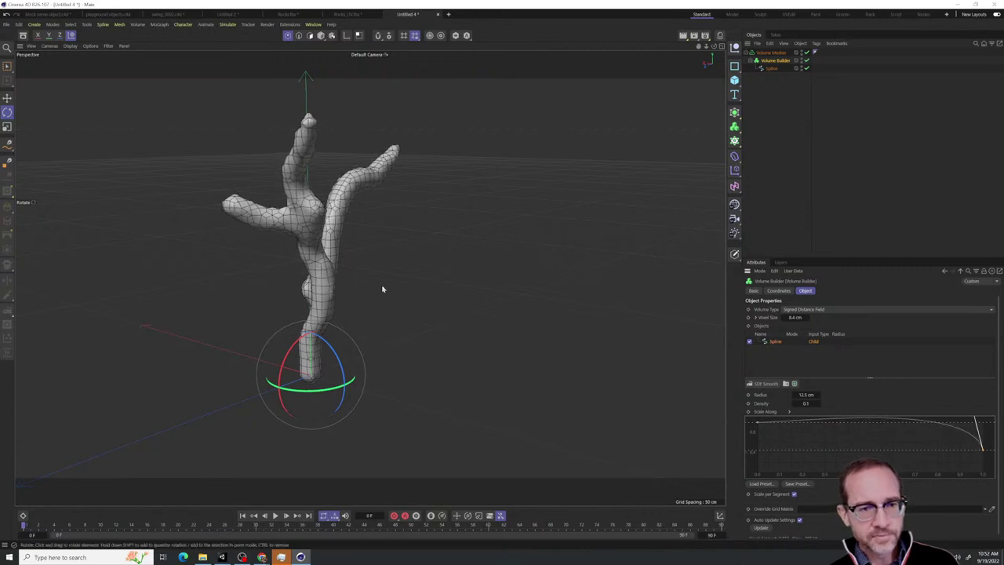
left_click_drag(381, 284, 404, 313, "alt")
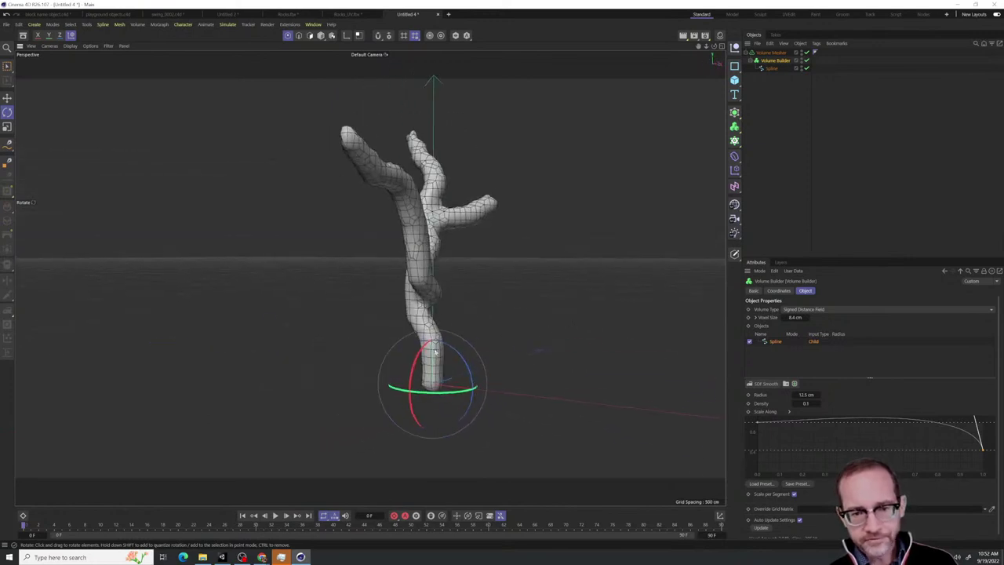
Sketch another spline segment in the Right view, running from below the fork down the trunk's positive Z side to its base
left_click(722, 45)
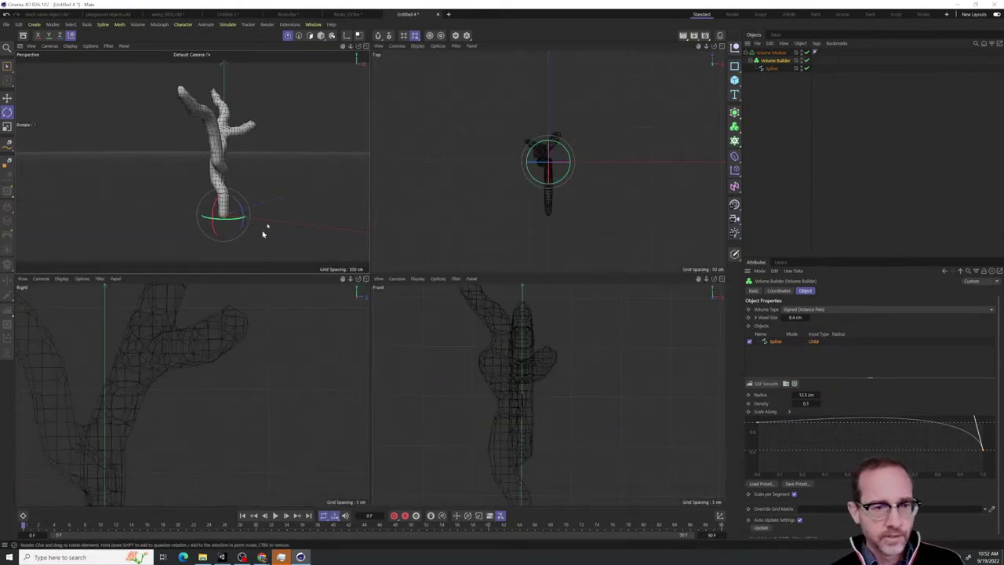
left_click(770, 68)
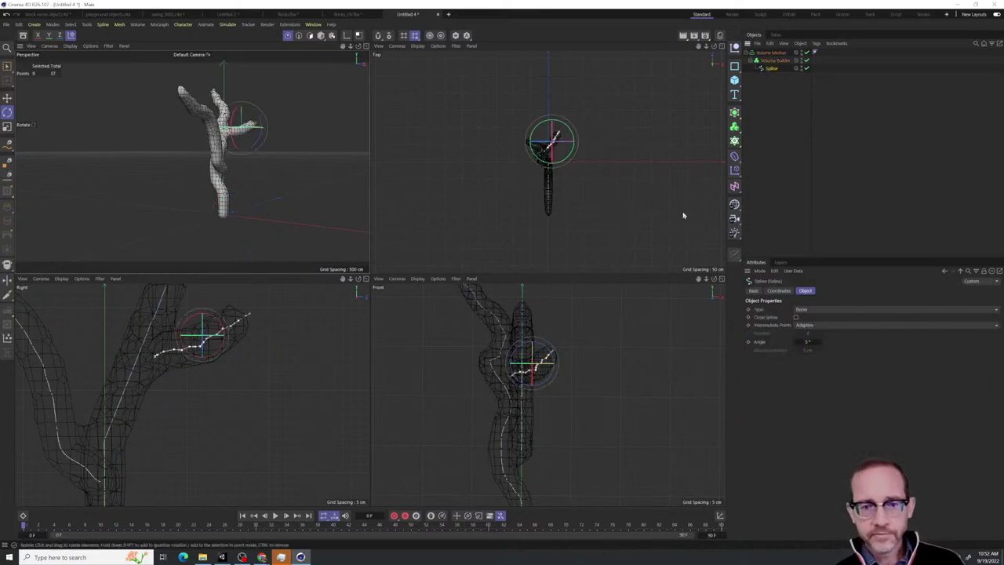
left_click(365, 278)
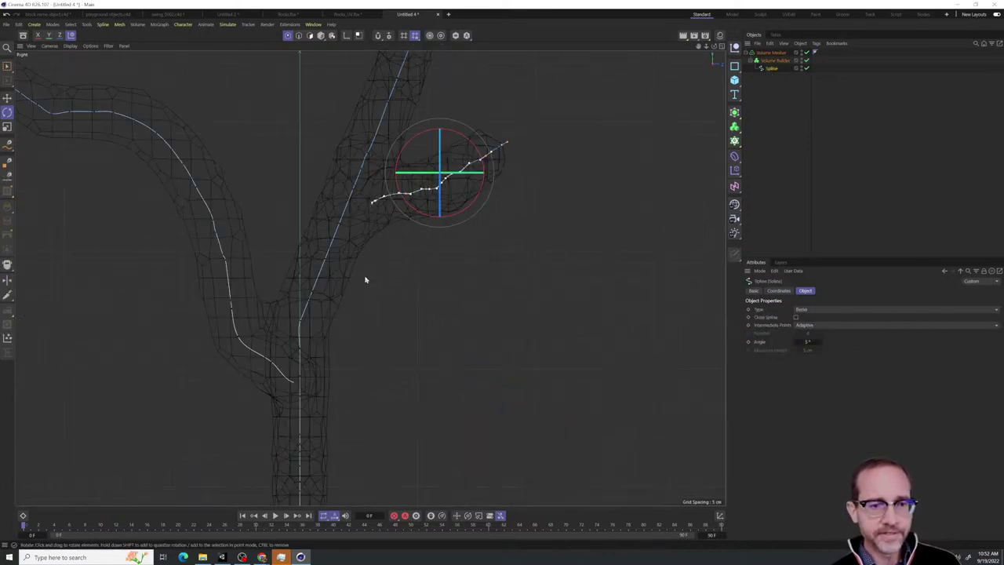
middle_click_drag(423, 318, 504, 233, "alt")
scroll(551, 269, "down", 4)
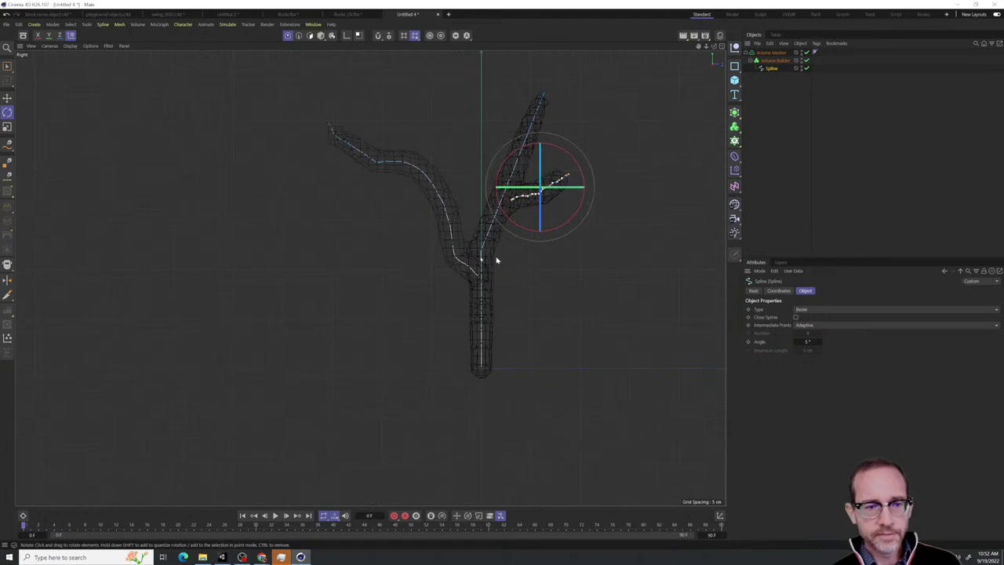
left_click(7, 144)
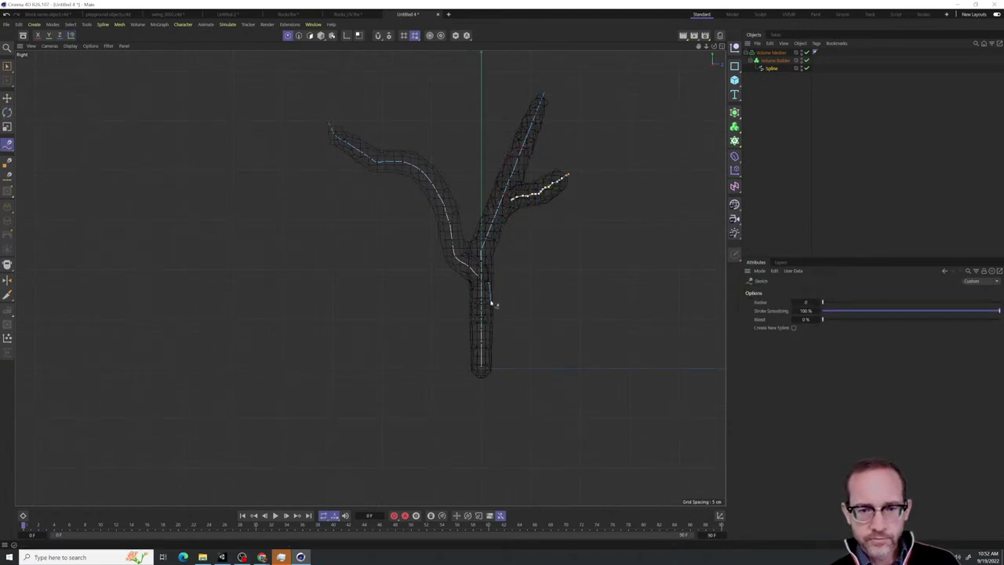
left_click_drag(499, 362, 504, 376)
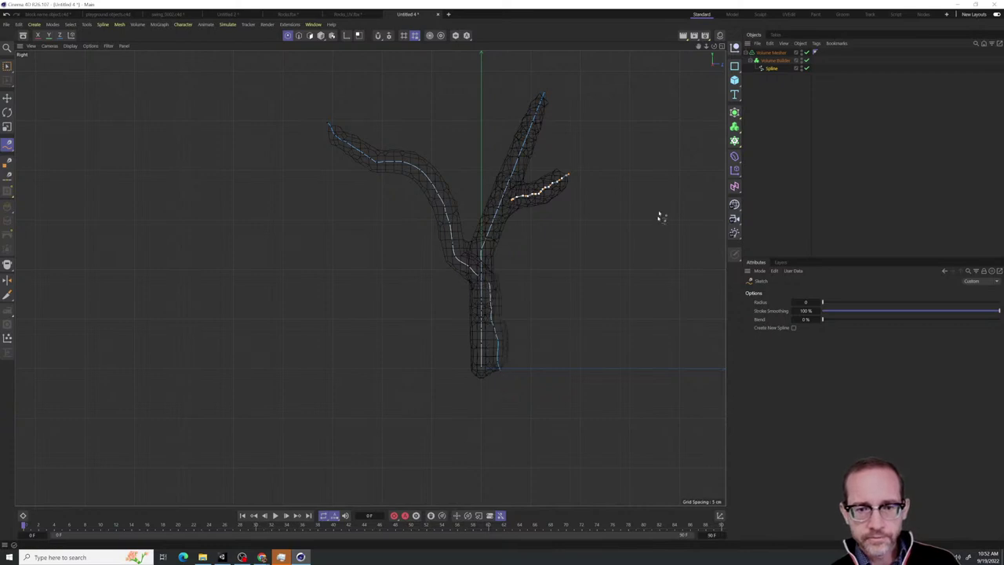
left_click(721, 45)
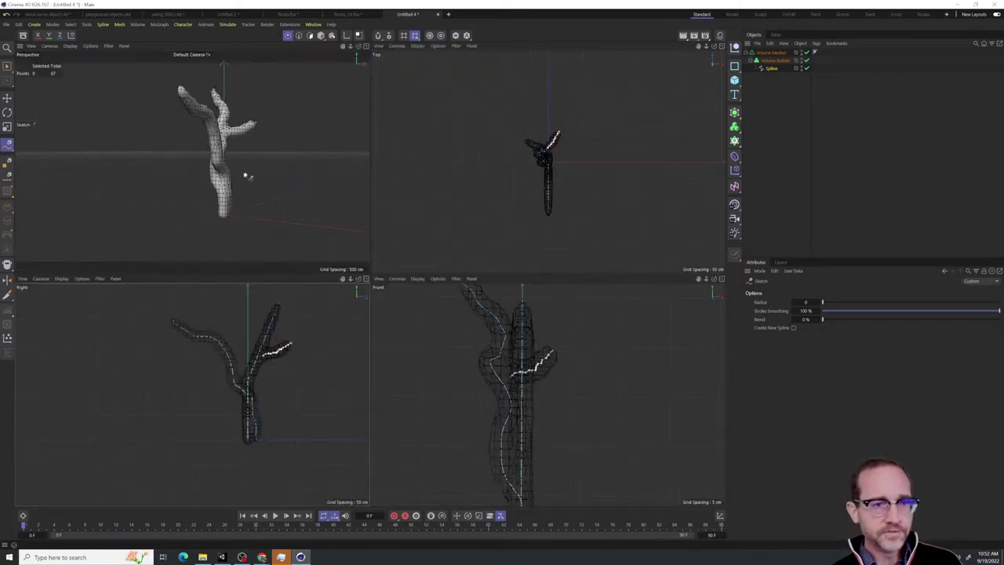
Sketch a short spline segment in the Front view down the lower trunk's negative X side to its base, thickening the bottom
left_click_drag(244, 174, 191, 162, "alt")
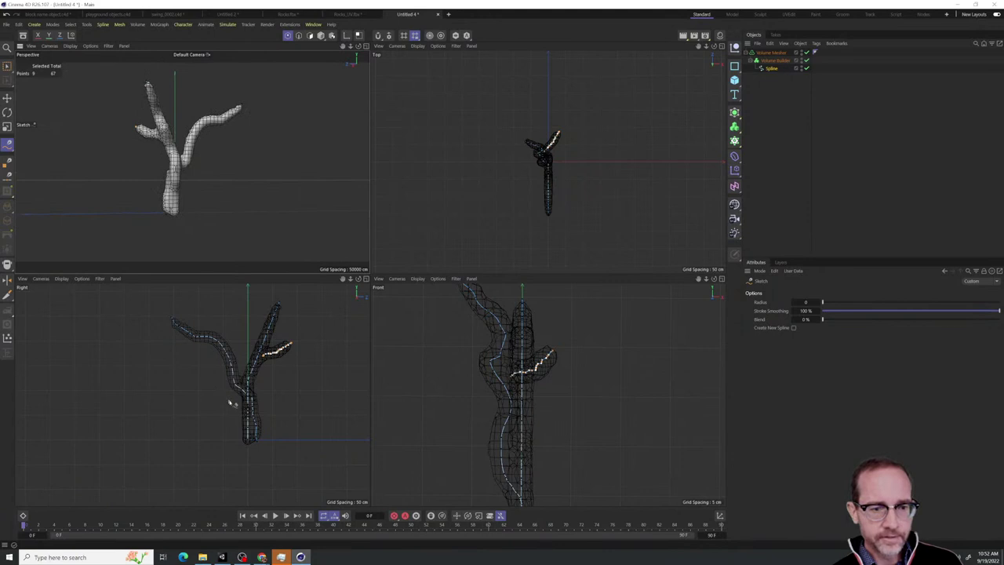
scroll(590, 431, "down", 5)
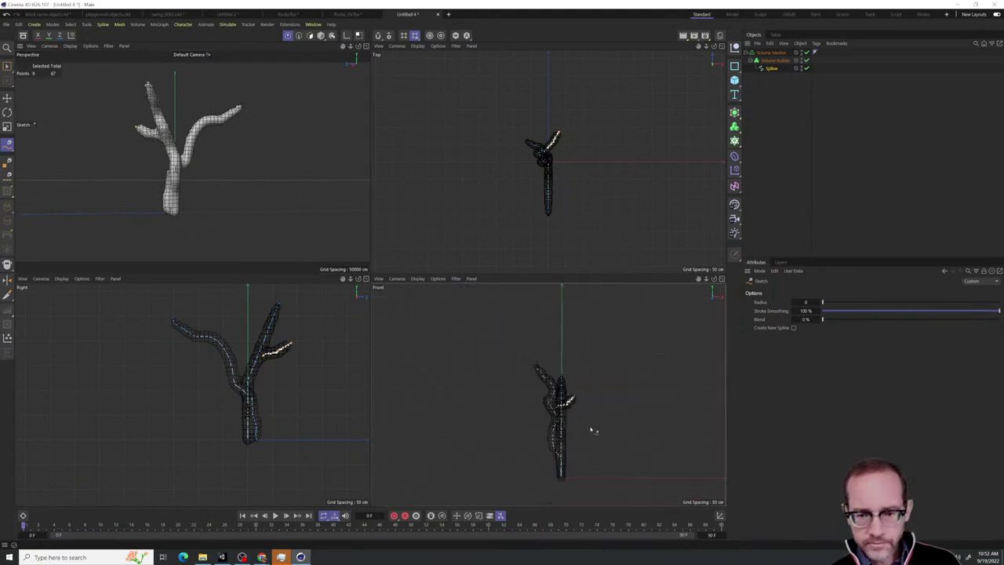
middle_click_drag(591, 430, 550, 362, "alt")
scroll(538, 376, "up", 6)
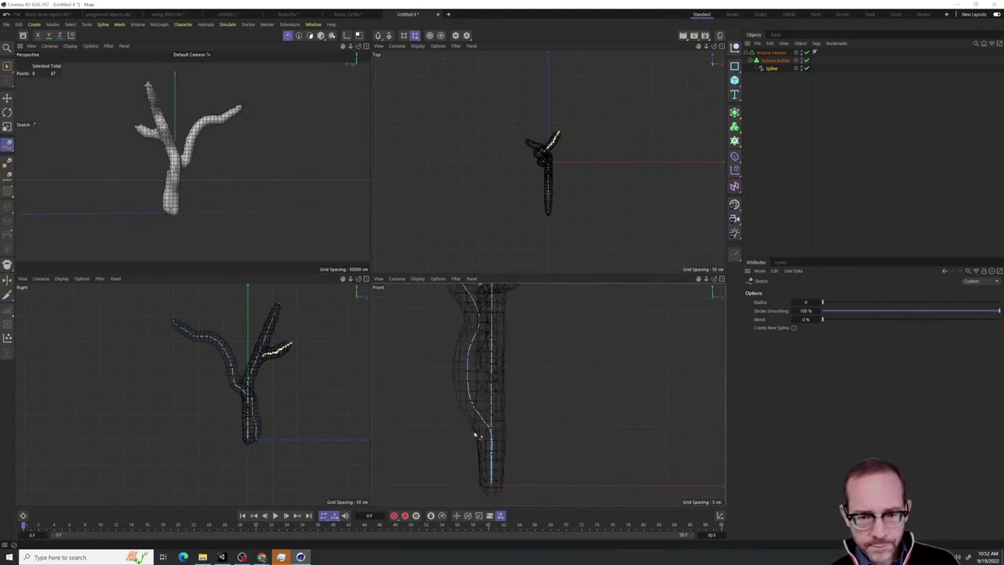
left_click_drag(474, 446, 468, 486)
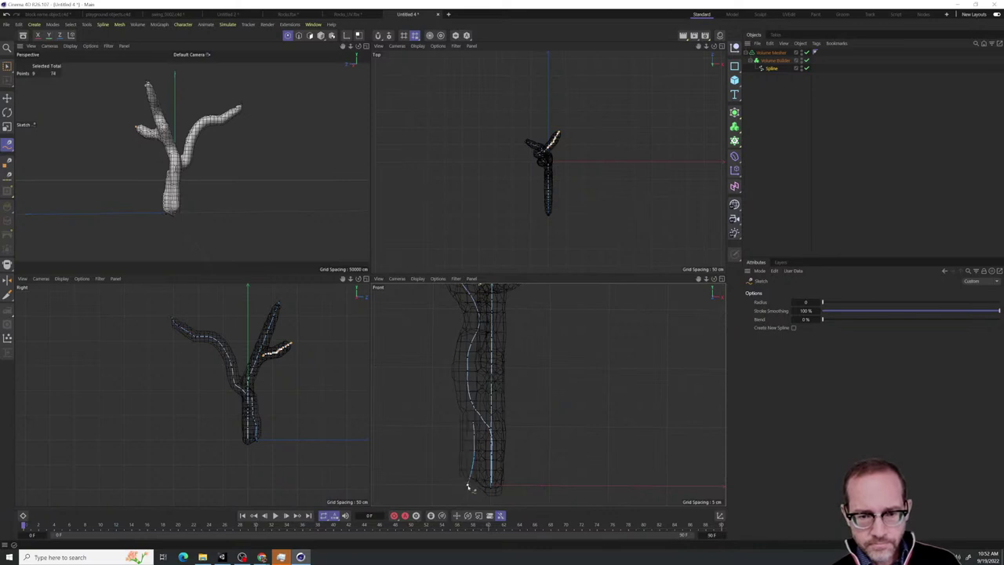
left_click_drag(259, 197, 502, 217, "alt")
left_click_drag(192, 161, 266, 156, "alt")
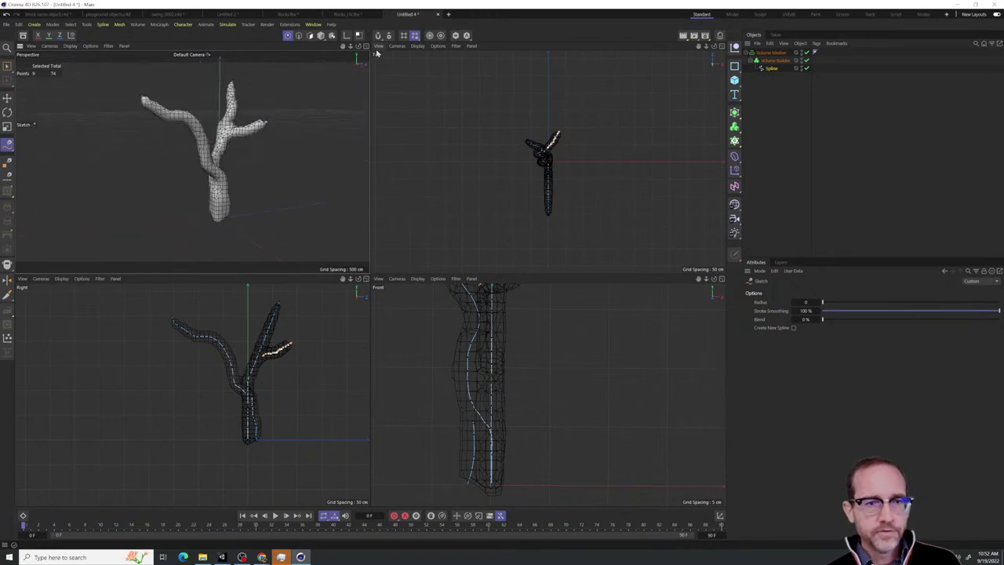
Maximize the Perspective view and reduce the Volume Builder's voxel size to 6.6 cm for a finer trunk and branch mesh
left_click(365, 46)
left_click_drag(376, 157, 593, 249, "alt")
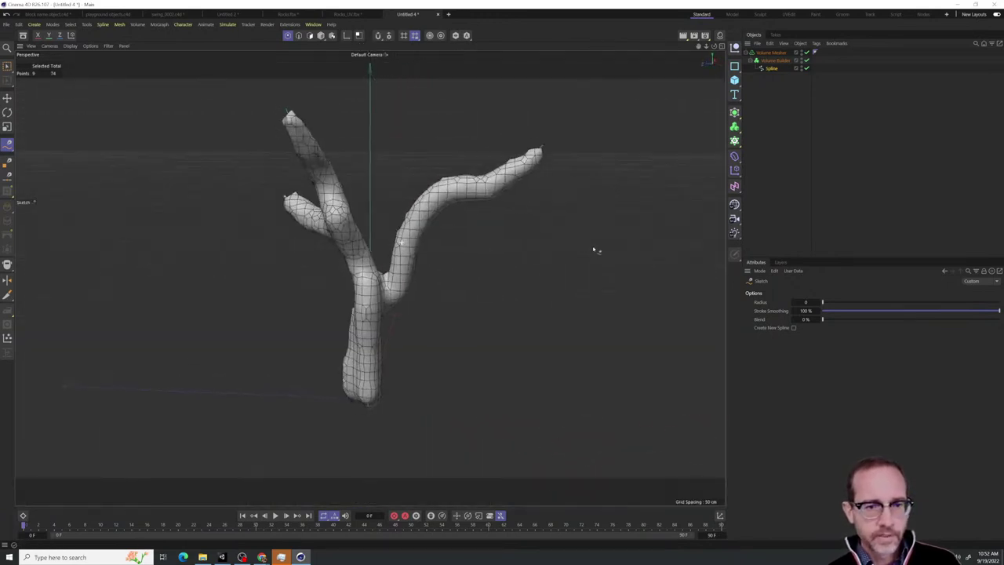
left_click_drag(466, 297, 450, 298, "alt")
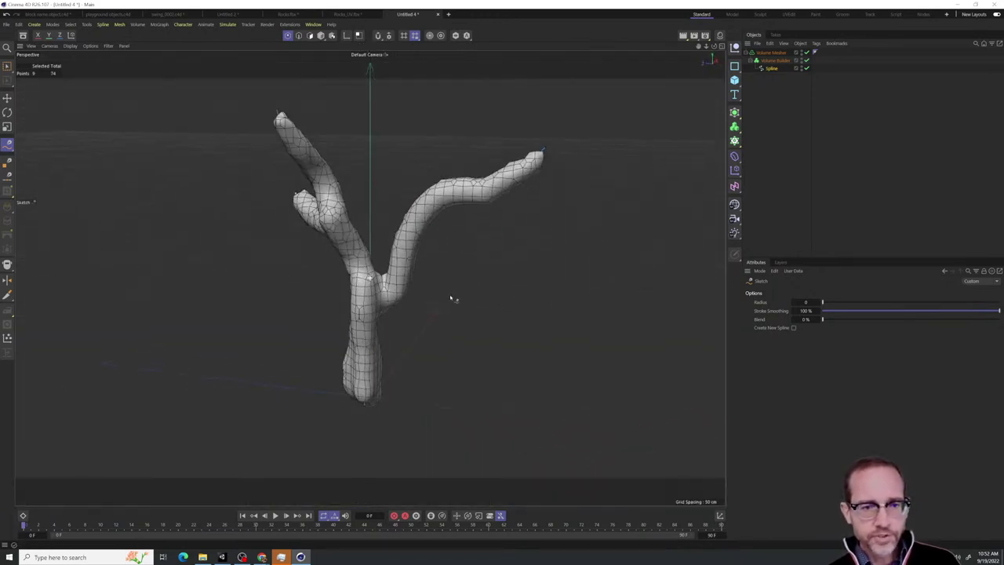
left_click(774, 59)
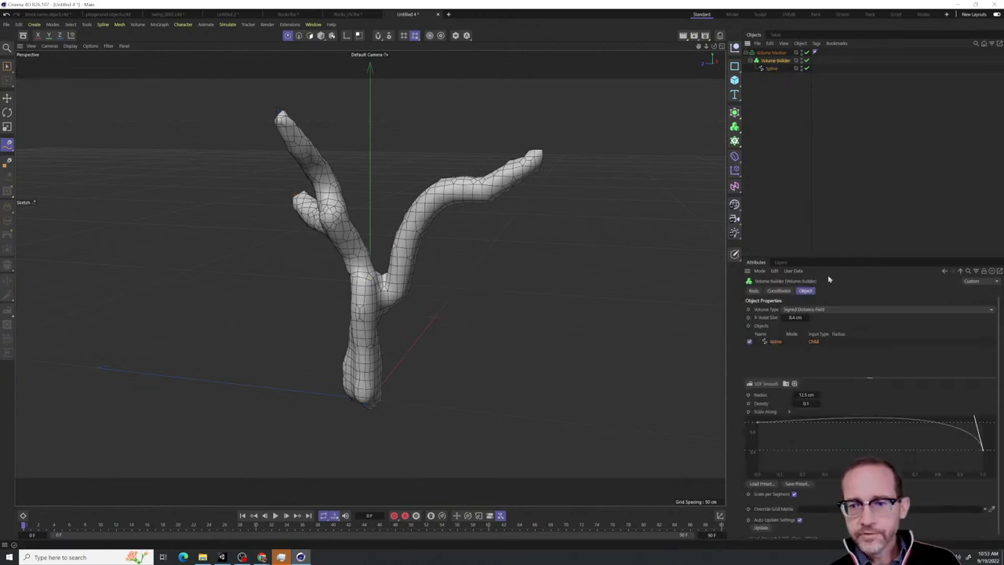
left_click(783, 317)
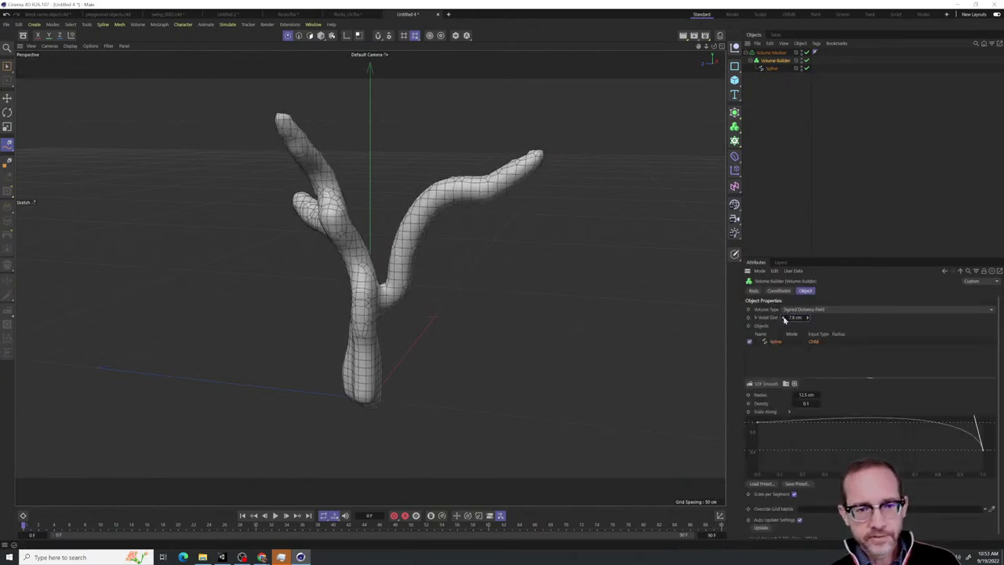
left_click_drag(783, 319, 776, 341)
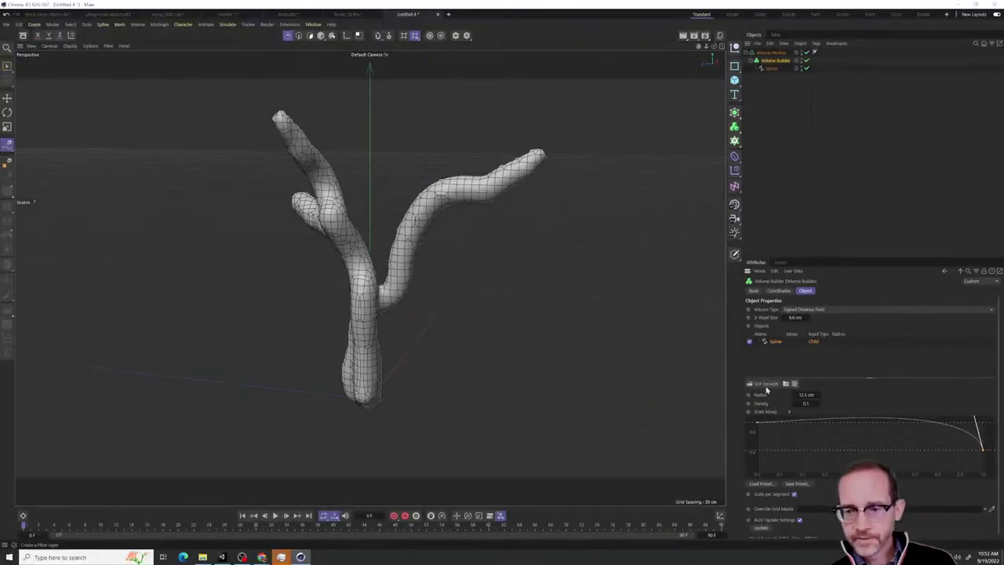
Add an SDF Smooth filter to the Volume Builder and set its strength to 24%
left_click(764, 385)
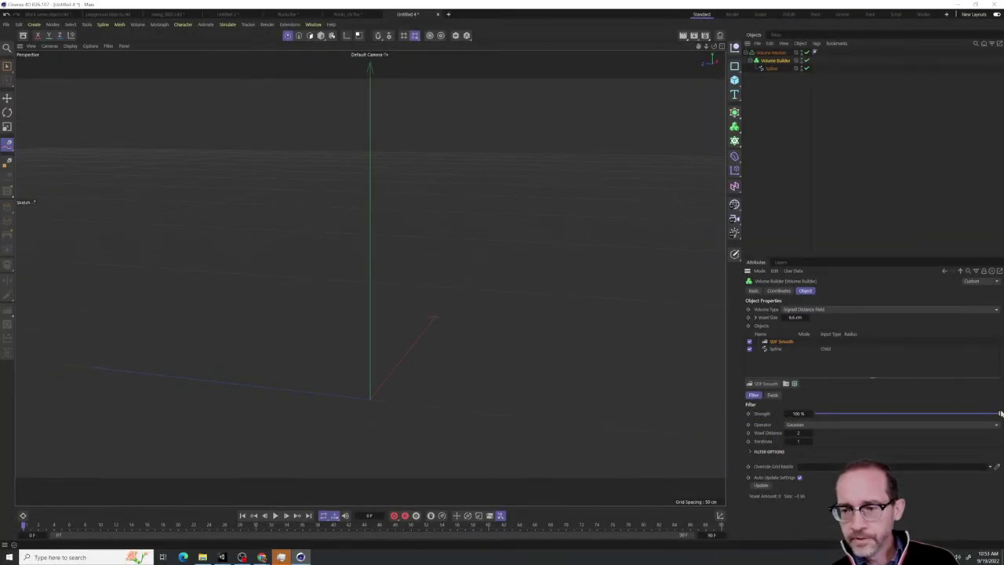
left_click_drag(1000, 413, 860, 440)
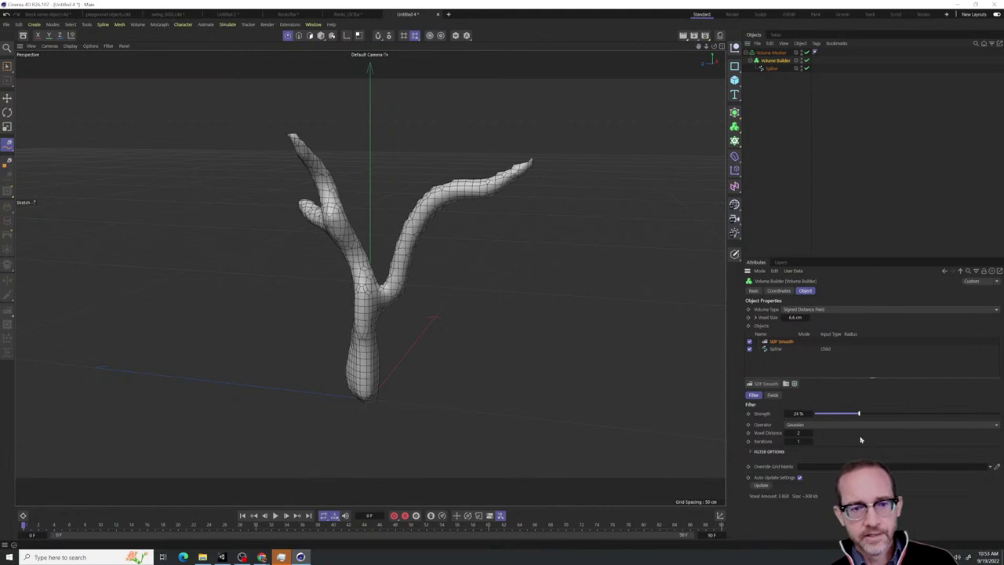
left_click_drag(404, 292, 464, 306)
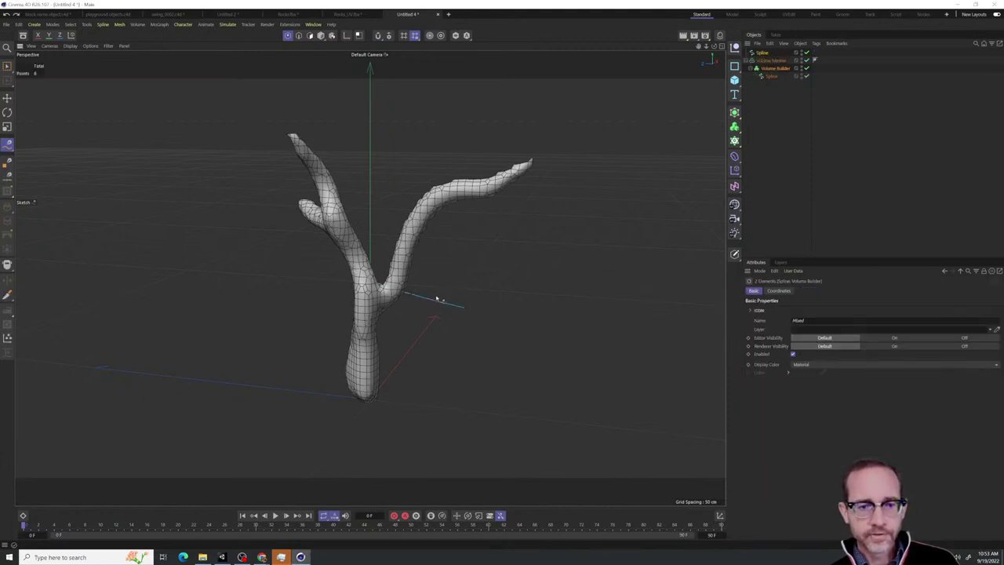
key("ctrl+z")
left_click_drag(357, 306, 236, 318, "alt")
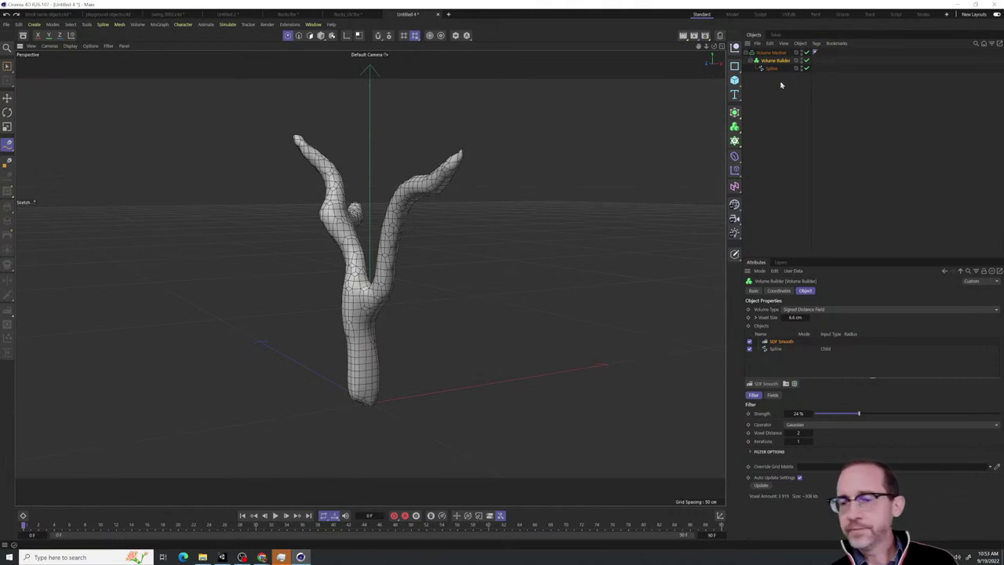
Add a Remesh generator and make the Volume Mesher its child to give the tree cleaner topology
left_click(771, 53)
left_click_drag(338, 200, 657, 213, "alt")
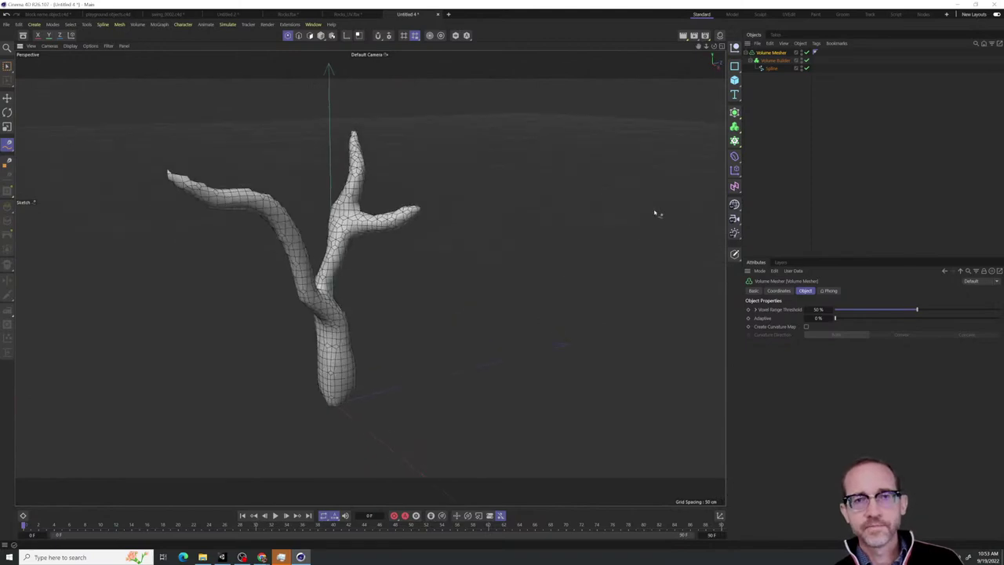
left_click(735, 114)
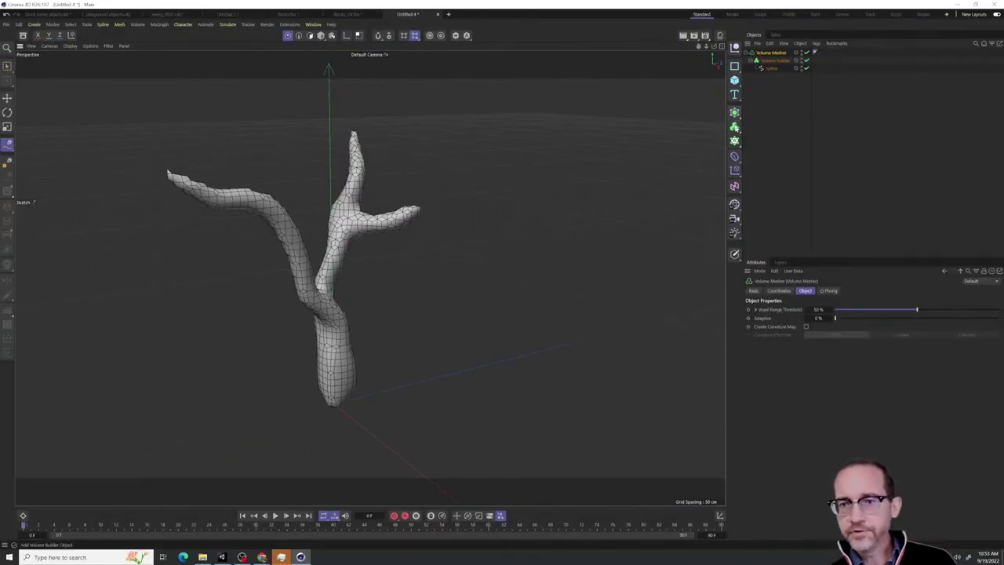
left_click(734, 111)
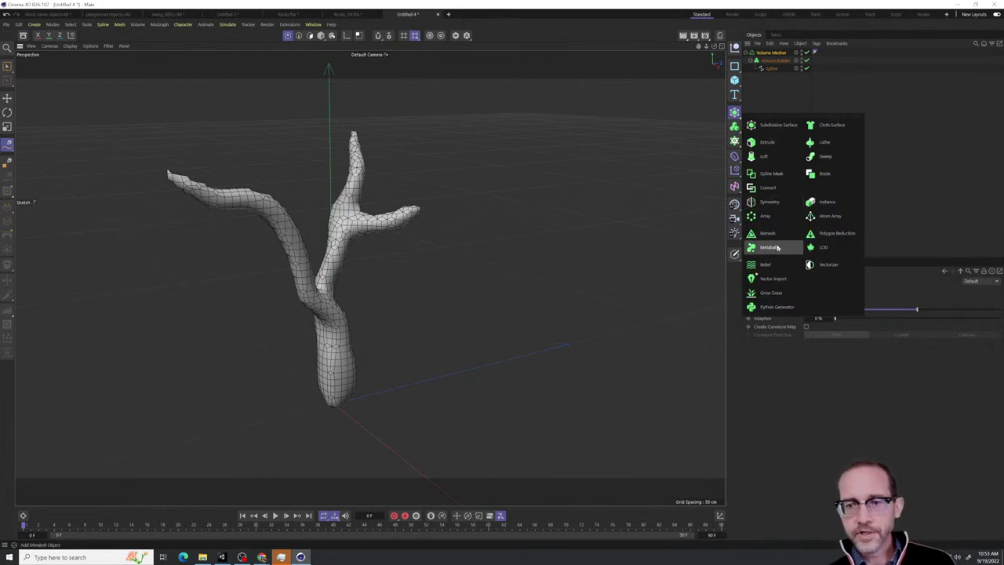
left_click(766, 233, "alt")
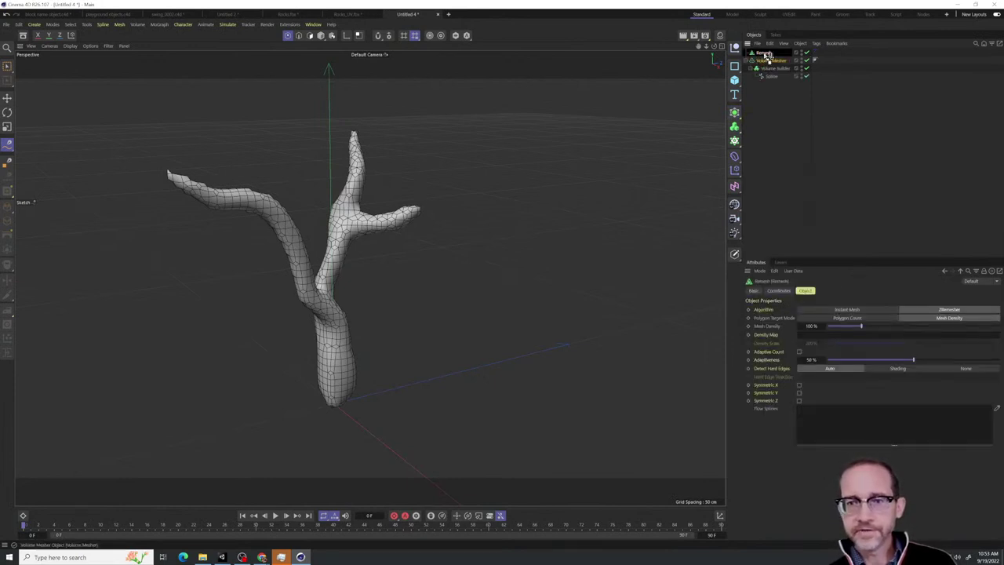
left_click(773, 60)
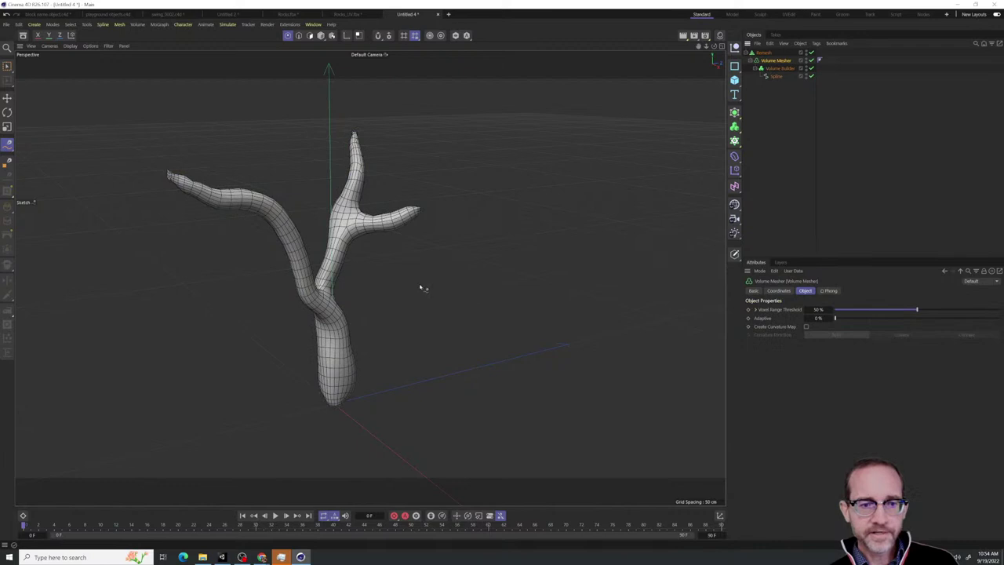
left_click_drag(421, 288, 632, 267, "alt")
left_click(811, 52)
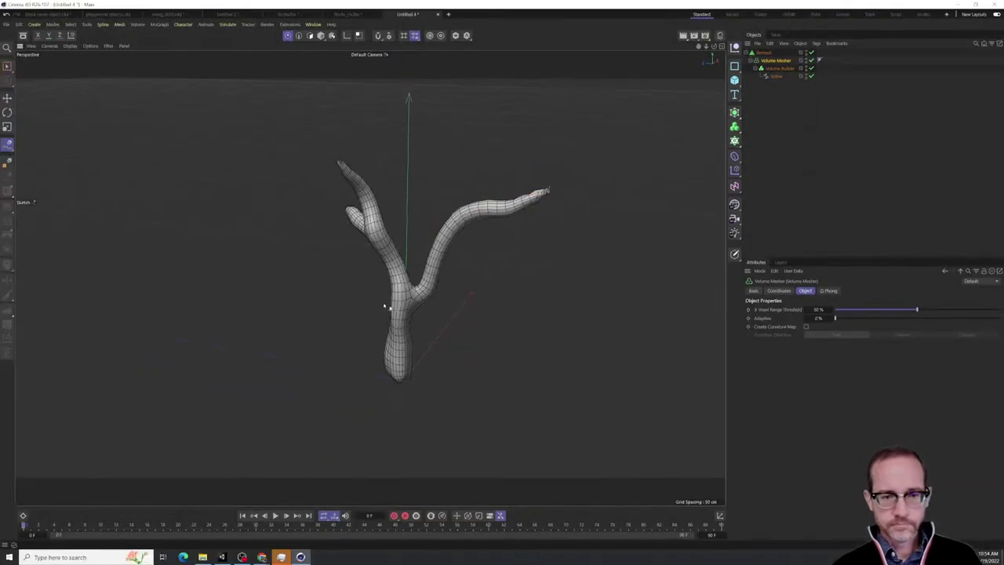
Add a Platonic primitive, raise it along Y to the tree's branches, and make it editable
mouse_move(384, 306)
left_mouse_down("alt")
mouse_move(575, 269)
mouse_move(611, 314)
mouse_move(666, 280)
mouse_move(639, 287)
left_mouse_up("alt")
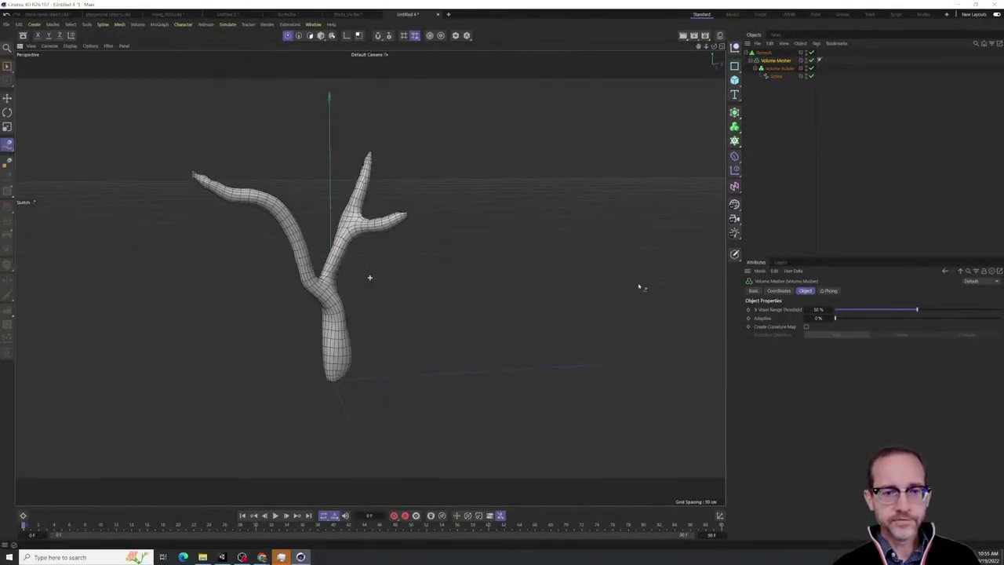
mouse_move(471, 298)
left_mouse_down("alt")
mouse_move(431, 343)
mouse_move(291, 273)
mouse_move(410, 293)
mouse_move(443, 282)
left_mouse_up("alt")
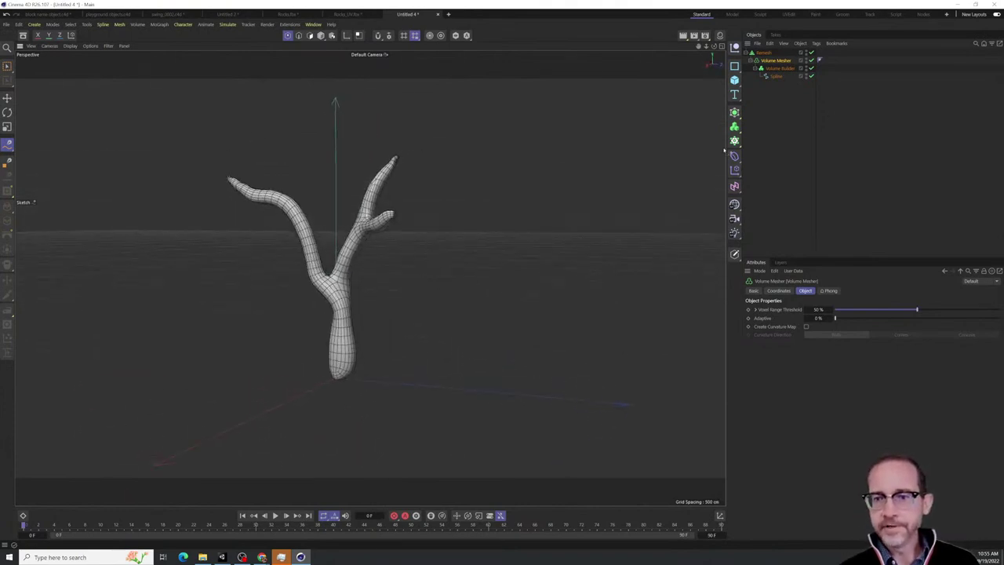
left_click(734, 126)
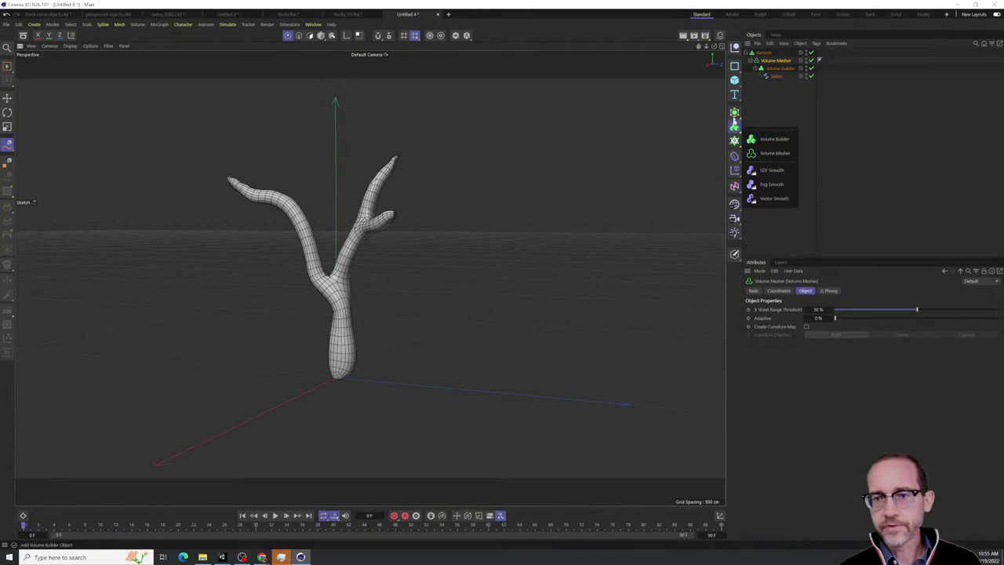
left_click(734, 79)
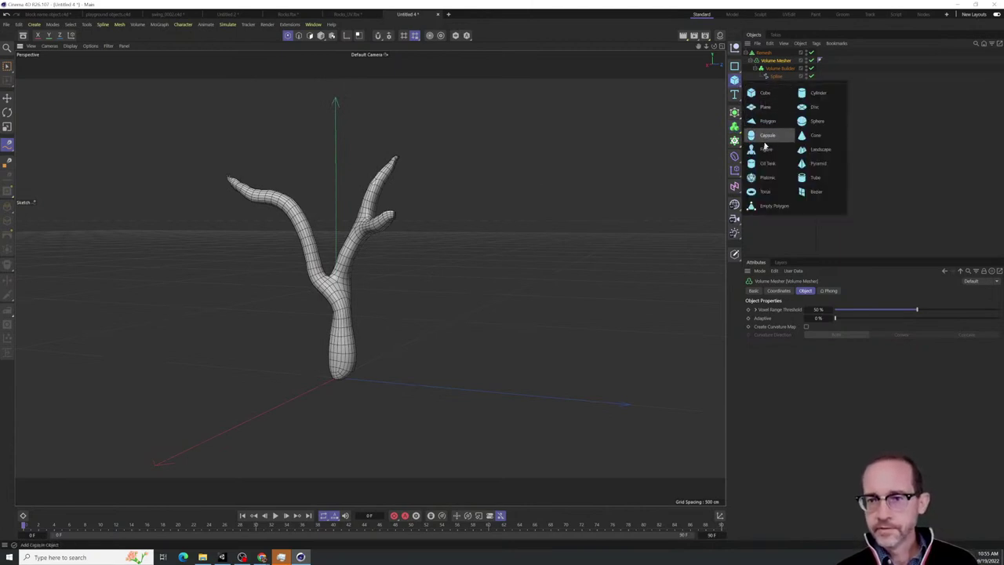
left_click(767, 177)
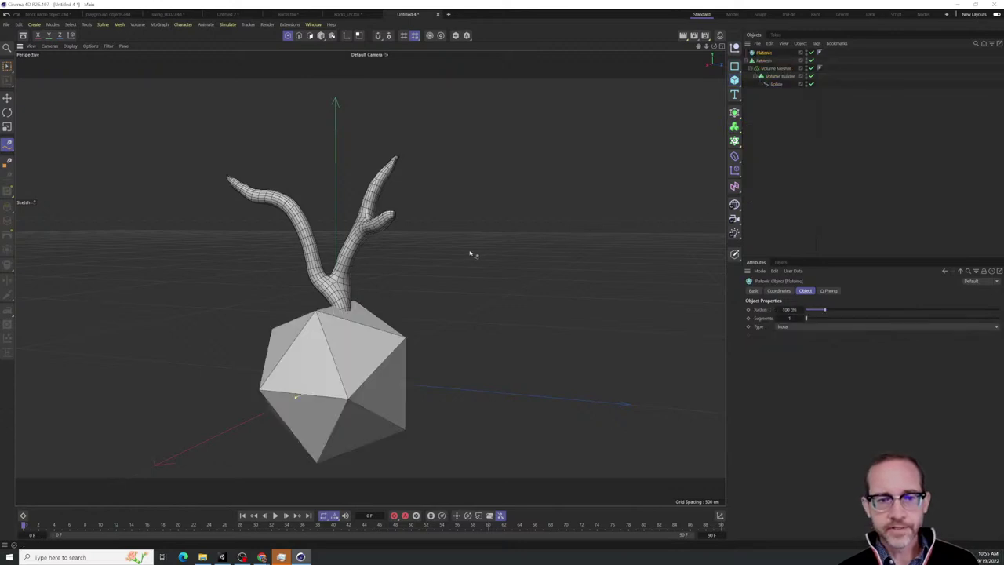
left_click_drag(470, 254, 494, 263, "alt")
key("e")
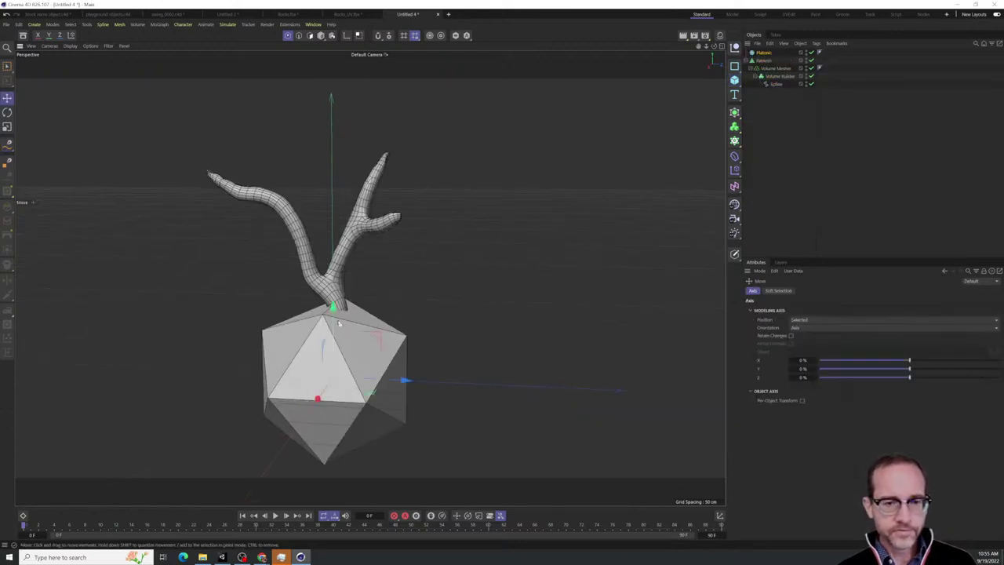
left_click_drag(339, 322, 335, 198)
key("c")
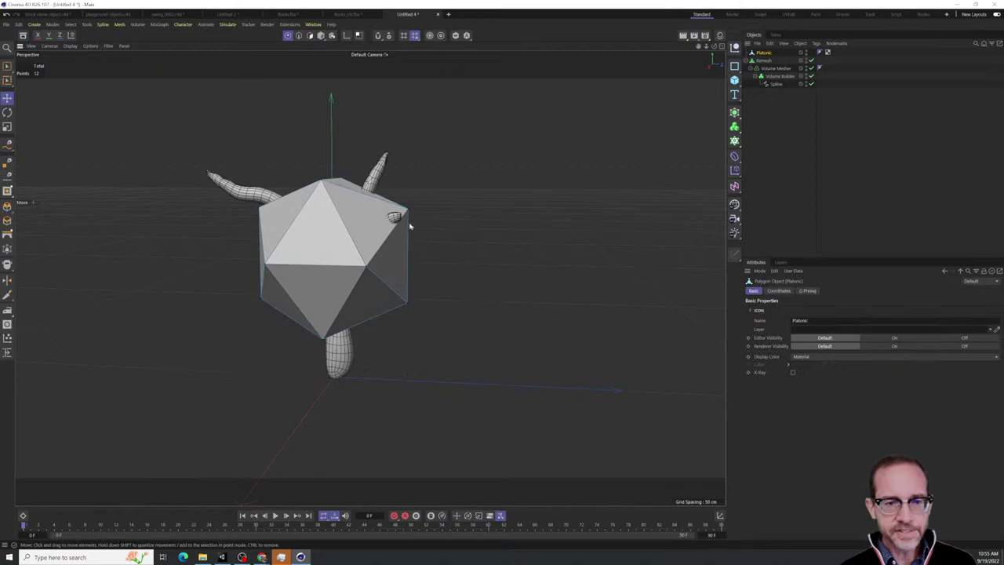
Scale the Platonic object down along Y and Z in Model mode into a smaller, flatter foliage shape
left_click_drag(438, 260, 471, 276, "alt")
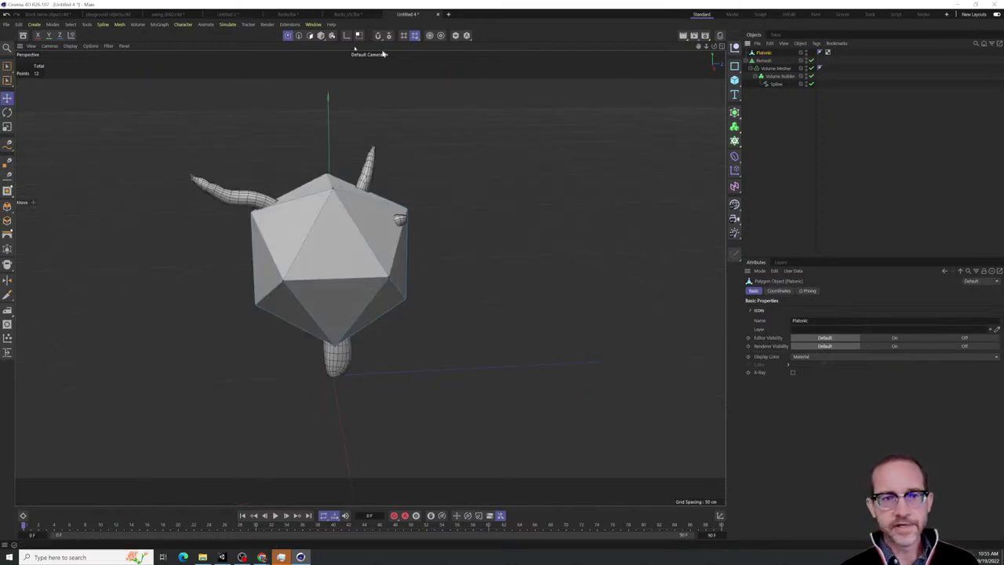
left_click(323, 36)
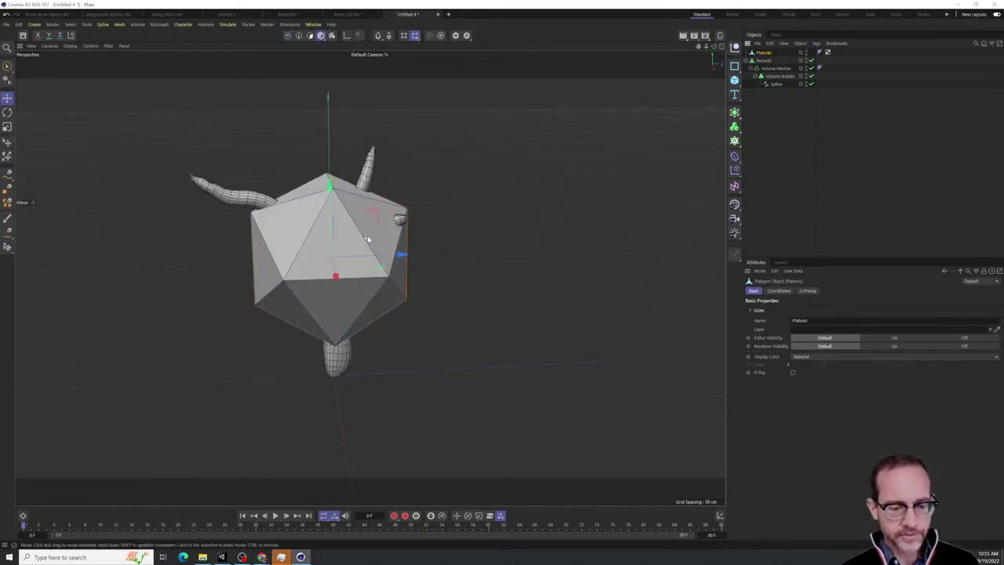
key("t")
left_click_drag(331, 186, 332, 223)
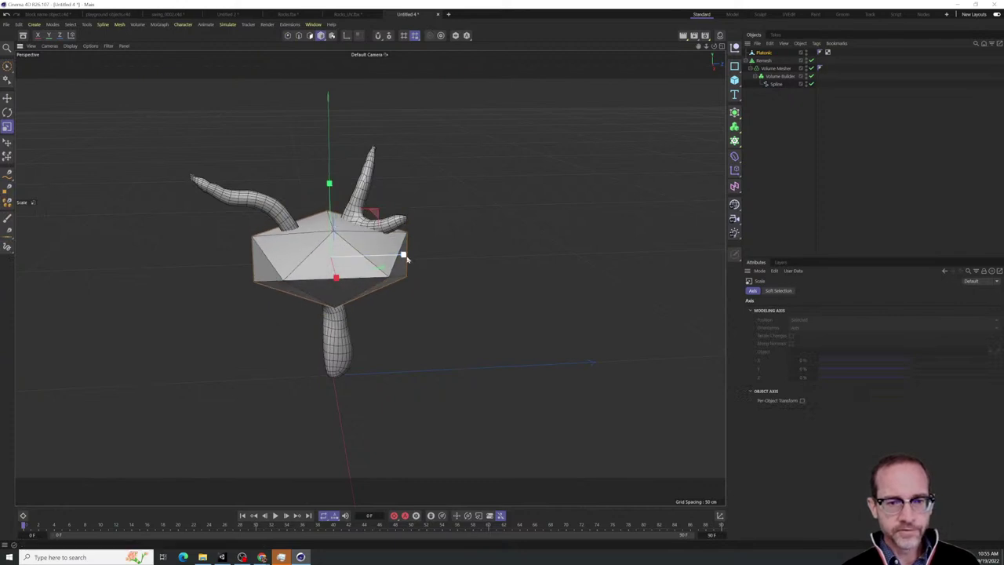
key("e")
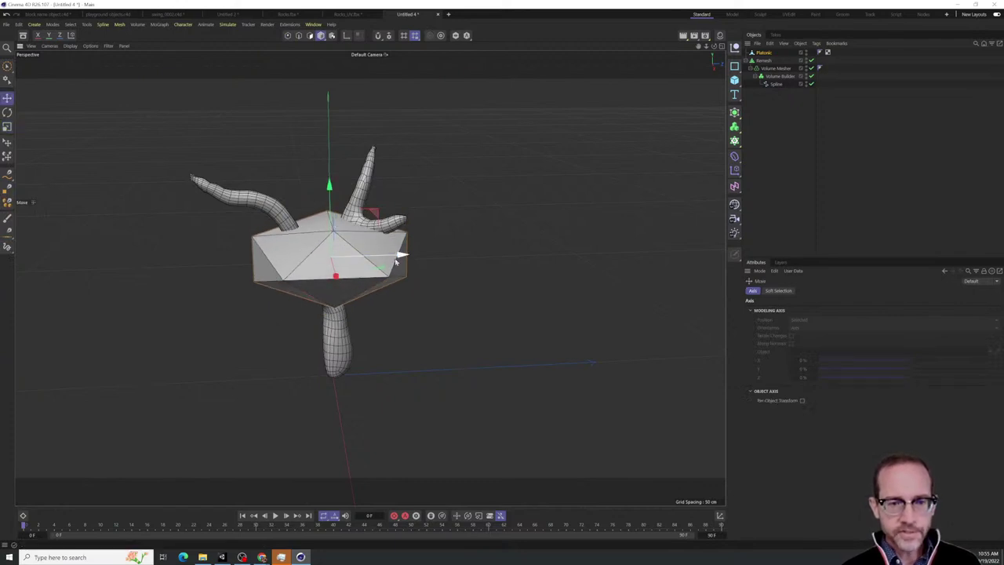
key("t")
left_click_drag(398, 259, 377, 262)
key("e")
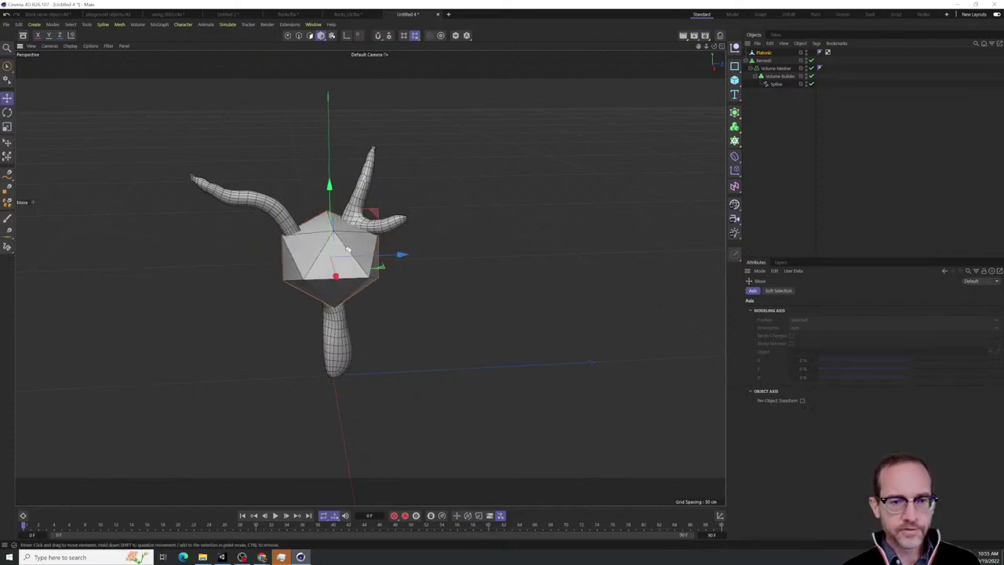
Move the foliage shape up and out along negative Z to the tip of the long branch
left_click_drag(374, 214, 241, 140)
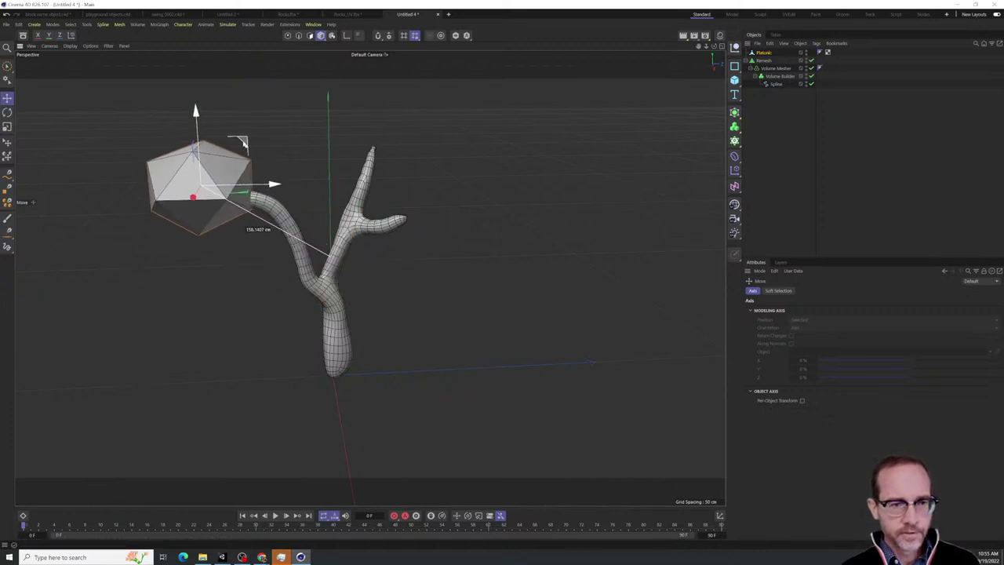
left_click_drag(256, 194, 228, 179, "alt")
key("t")
key("e")
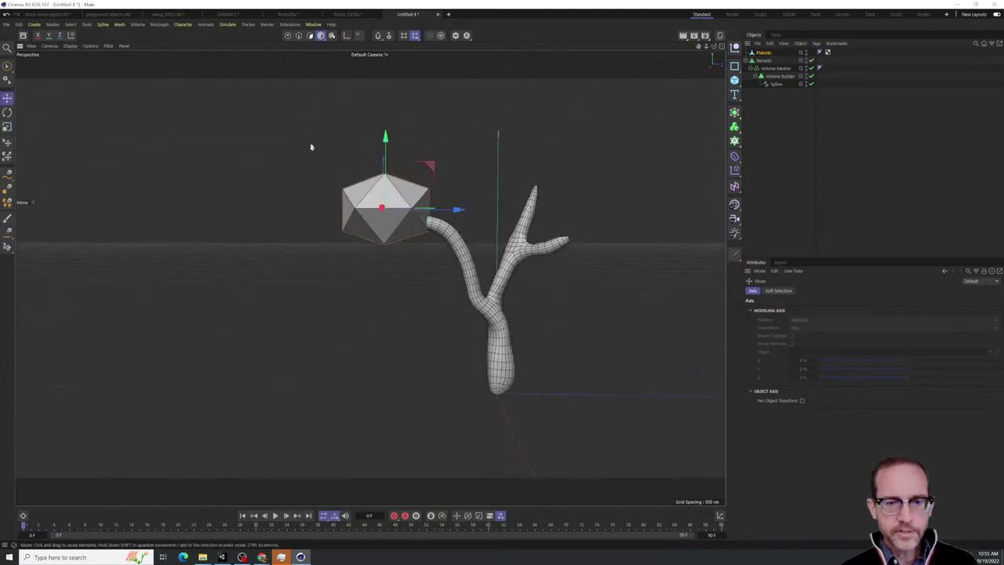
Duplicate the faceted foliage shape up and outward from the long branch and rotate the copy
left_click_drag(432, 168, 357, 196, "ctrl")
key("r")
key("e")
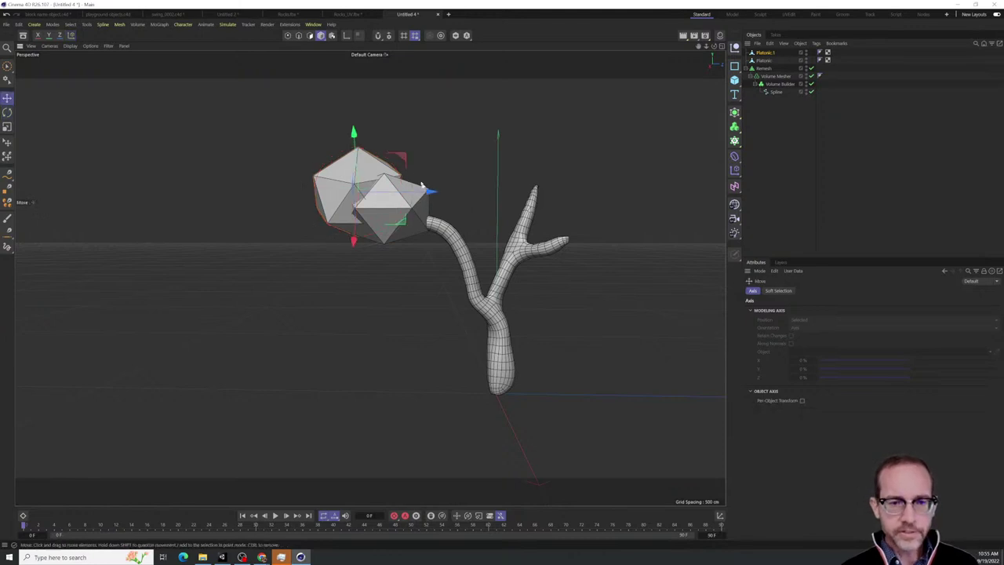
Make another copy of the foliage shape, rotate it, and position it against the first two over the long branch's tip
left_click_drag(401, 155, 465, 142, "ctrl")
left_click_drag(430, 188, 525, 249, "alt")
key("r")
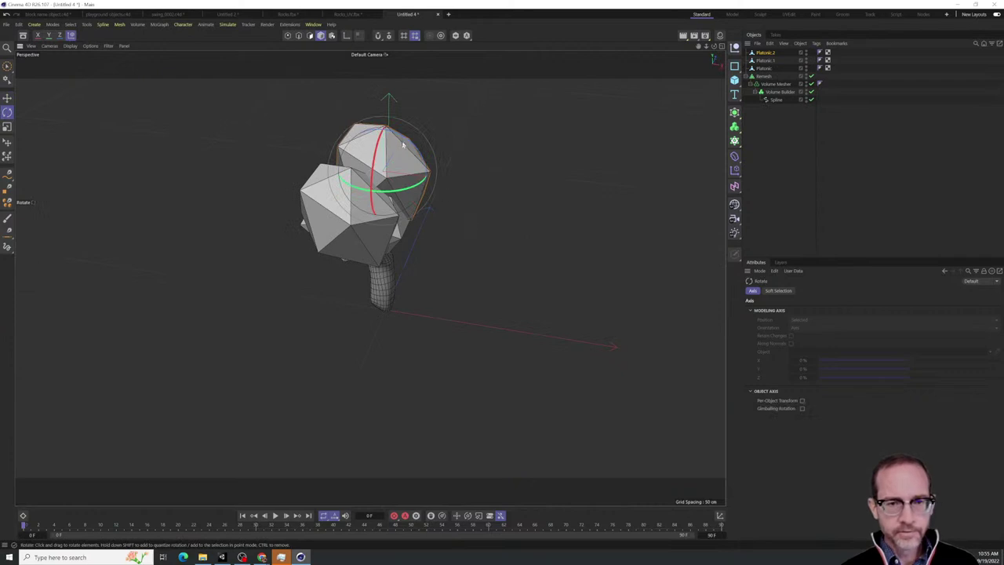
left_click_drag(402, 144, 412, 171)
key("e")
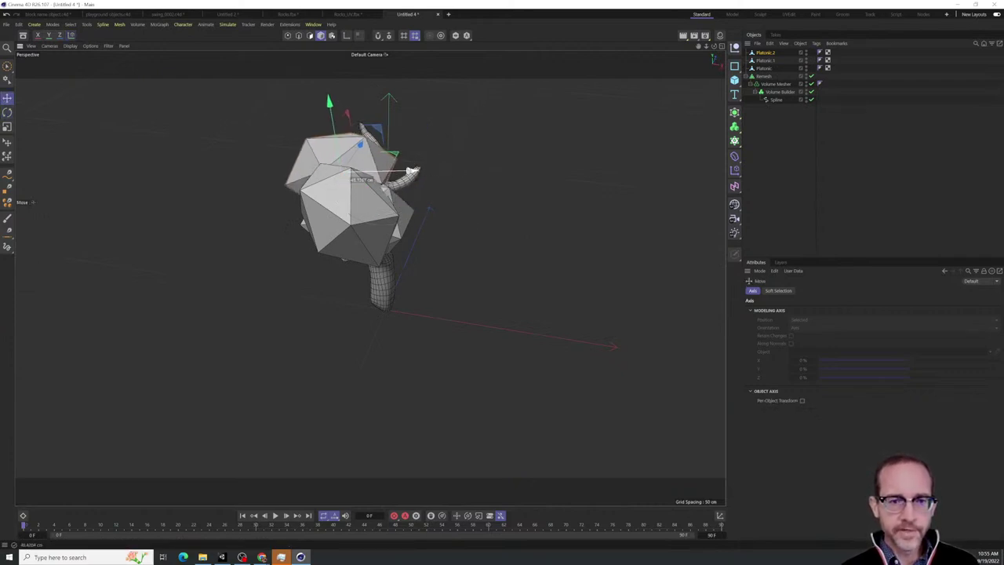
left_click_drag(470, 212, 225, 168, "alt")
left_click_drag(461, 161, 527, 261)
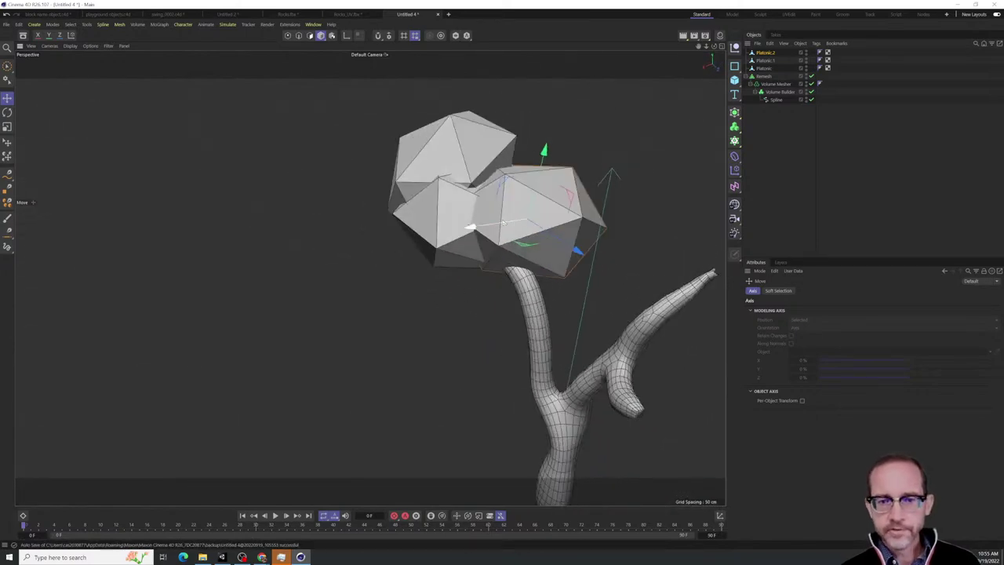
left_click_drag(471, 227, 462, 228)
left_click_drag(483, 278, 567, 243, "alt")
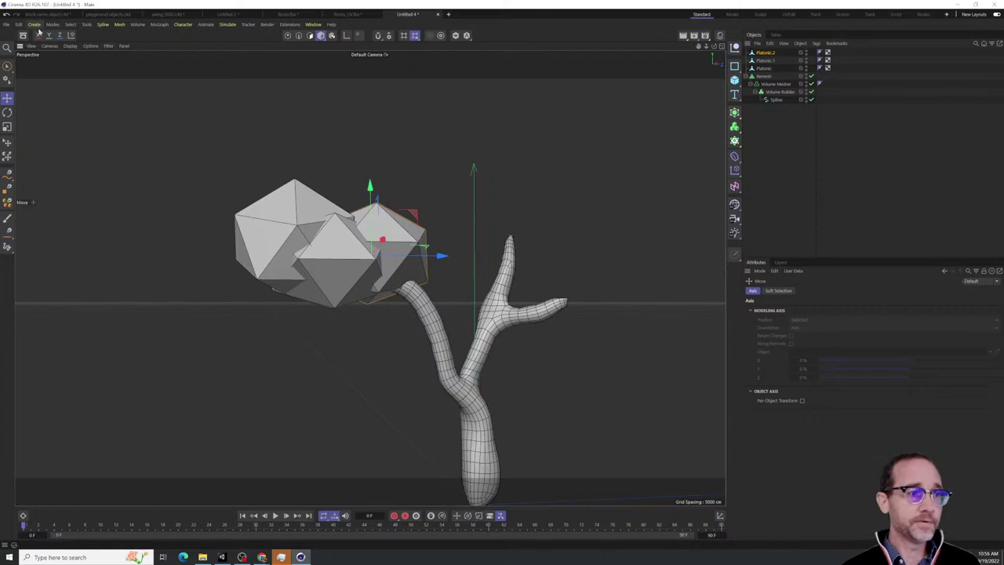
Save the project in the ART 200 folder as "volume tree with splines"
left_click(6, 24)
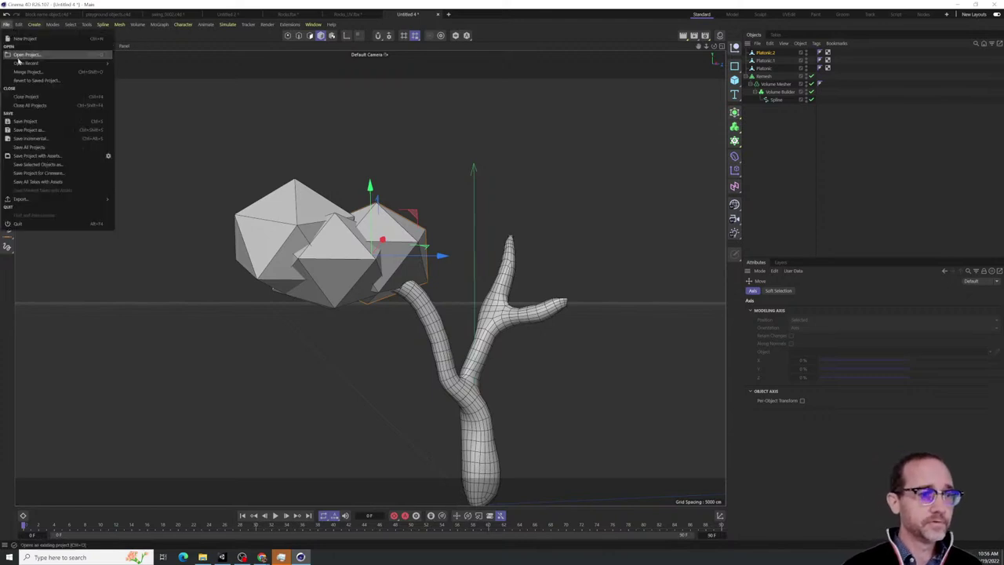
left_click(25, 130)
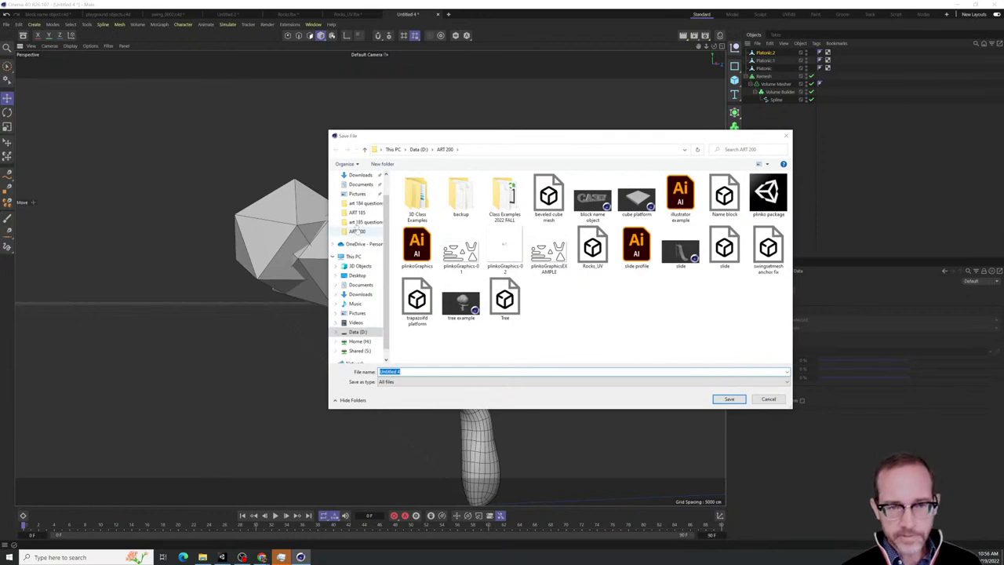
left_click(406, 373)
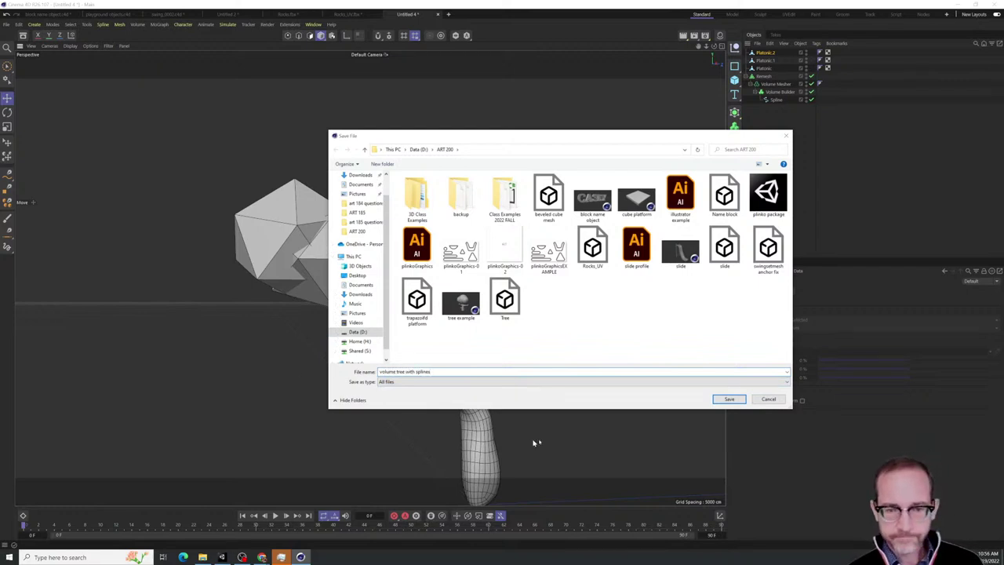
left_click(725, 399)
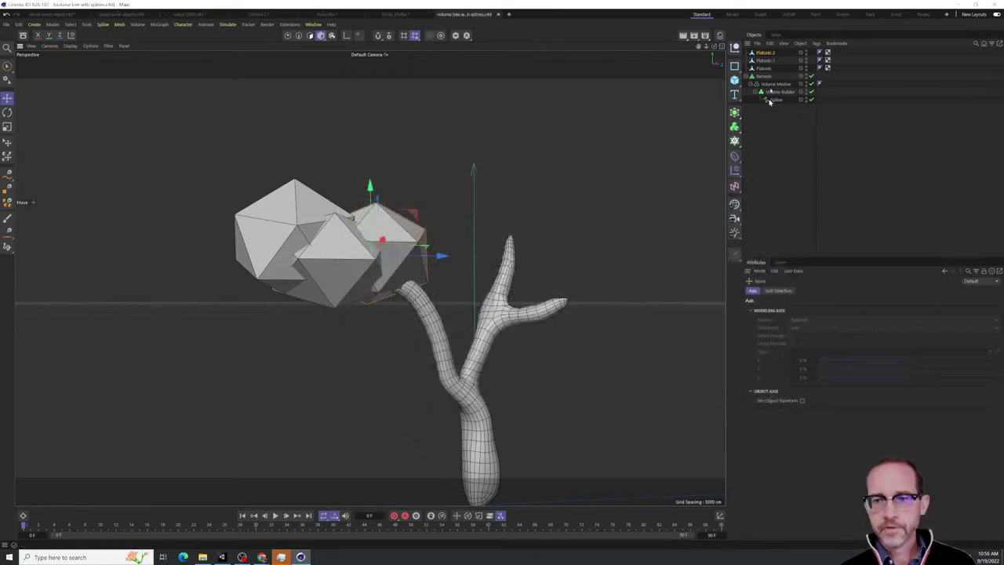
Add a second Volume Mesher and Volume Builder, and make the new Volume Builder a child of the new Volume Mesher
left_click(734, 126)
left_click(773, 153)
left_click(733, 126)
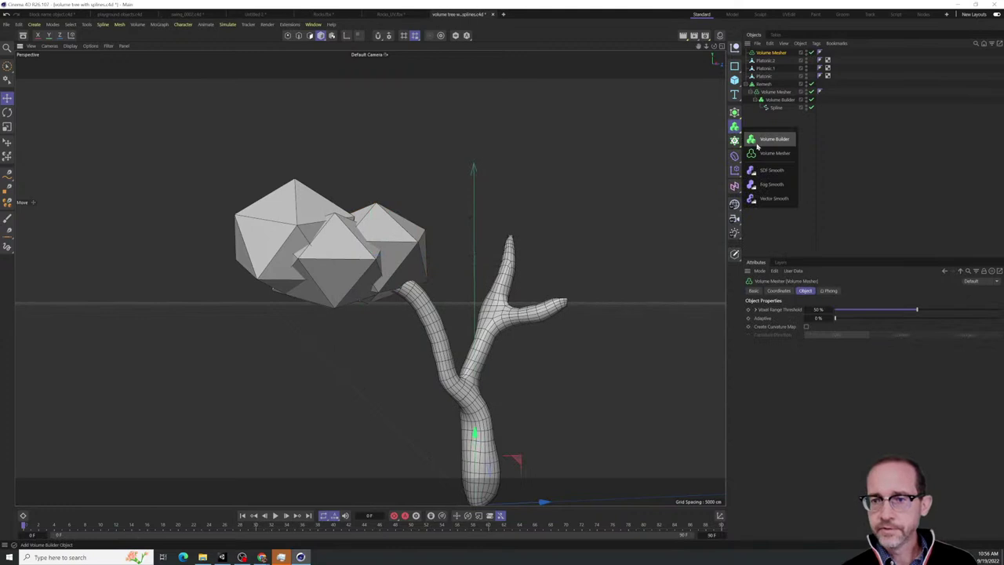
left_click(757, 141)
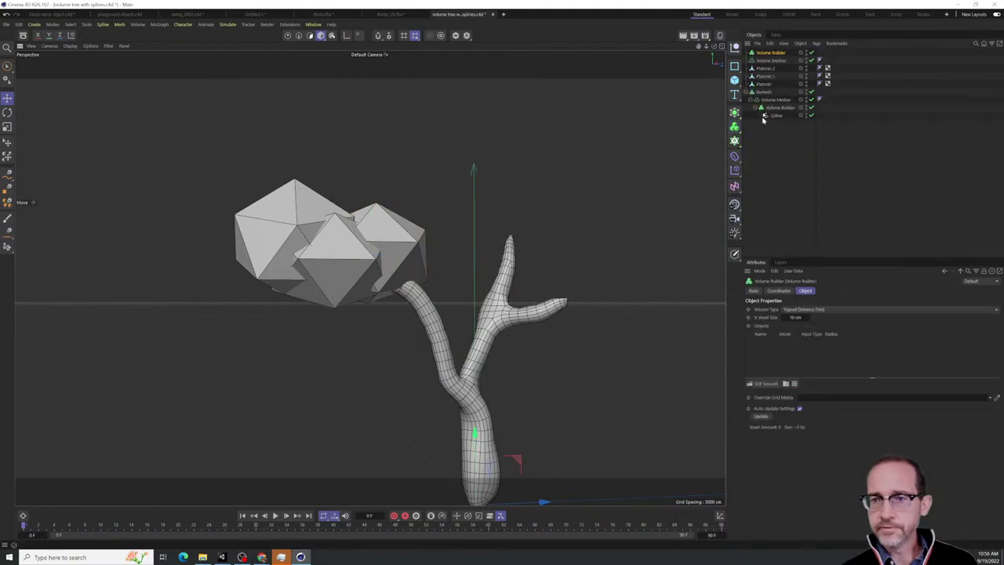
left_click_drag(772, 55, 775, 62)
Make all three Platonic foliage objects children of the new Volume Builder
left_click(765, 69)
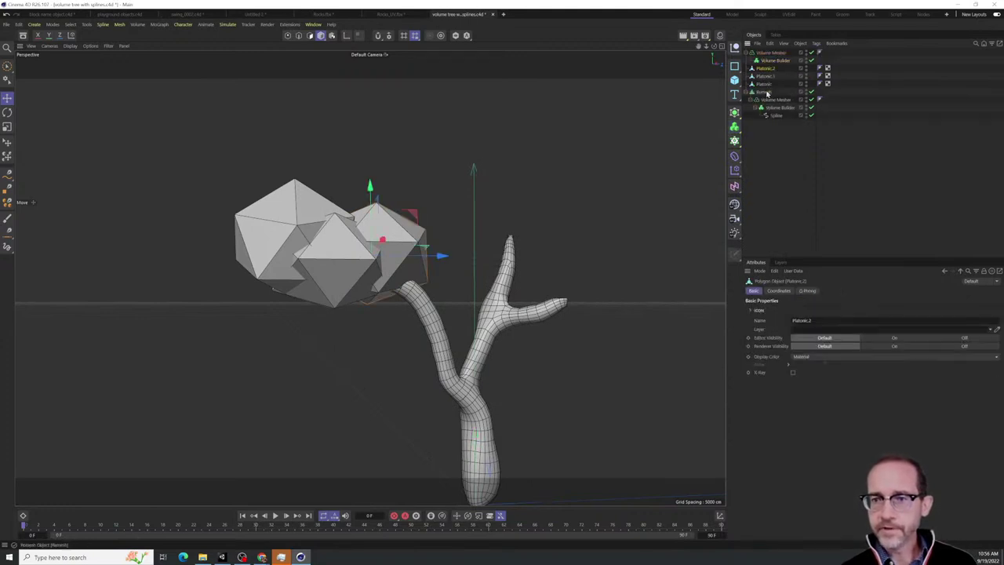
left_click(764, 92)
left_click(765, 84)
left_click(766, 69, "shift")
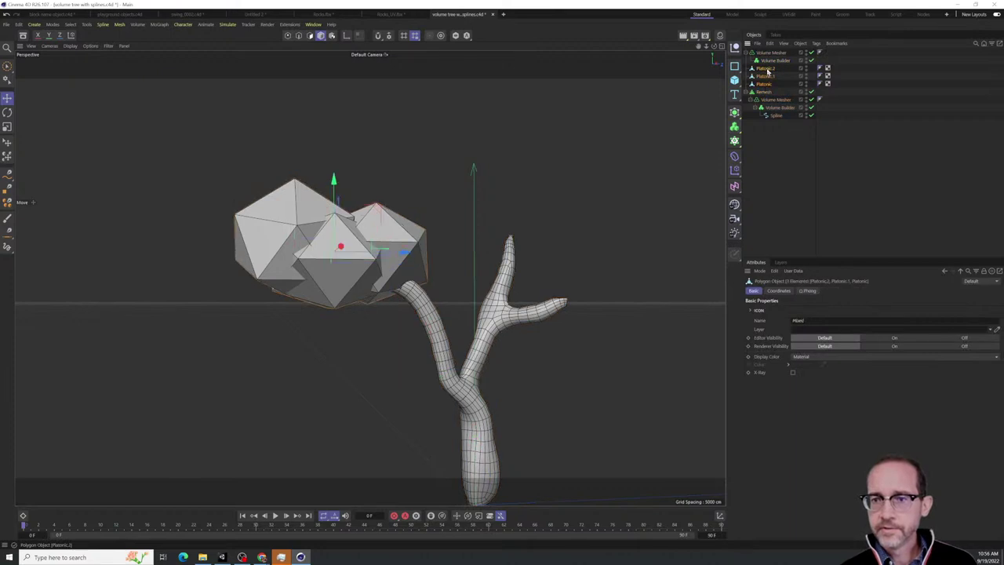
left_click_drag(777, 67, 775, 63)
left_click_drag(369, 277, 286, 174, "alt")
Add an SDF Smooth filter to the foliage Volume Builder and set its strength to 20%
left_click(788, 60)
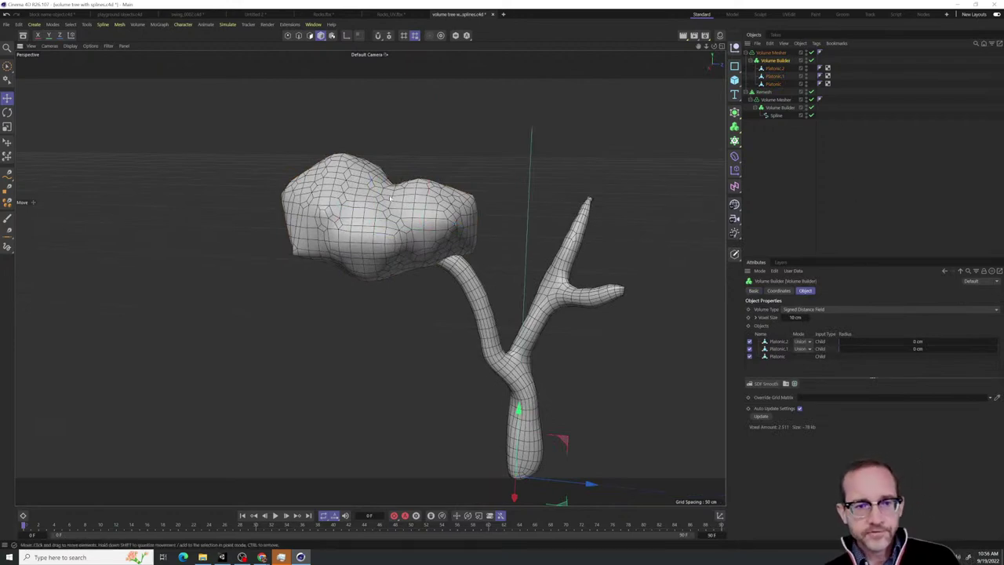
left_click_drag(390, 198, 398, 207, "alt")
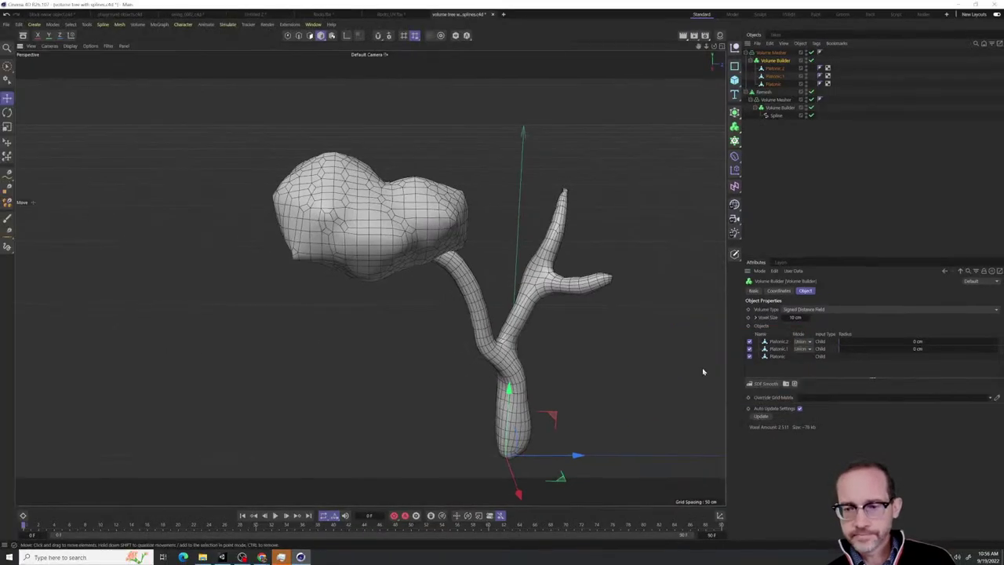
left_click(766, 383)
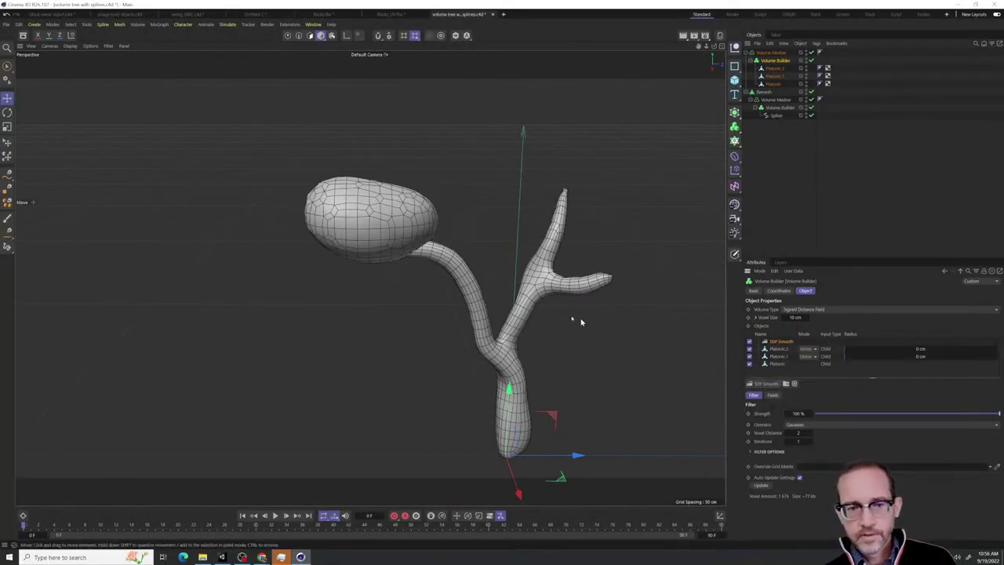
left_click_drag(996, 417, 862, 436)
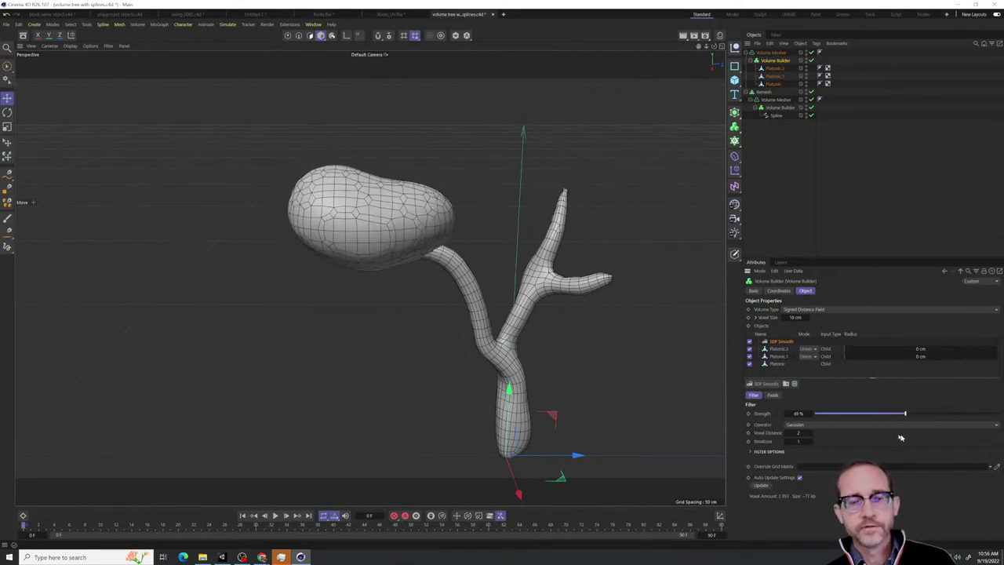
left_click_drag(497, 298, 637, 125, "alt")
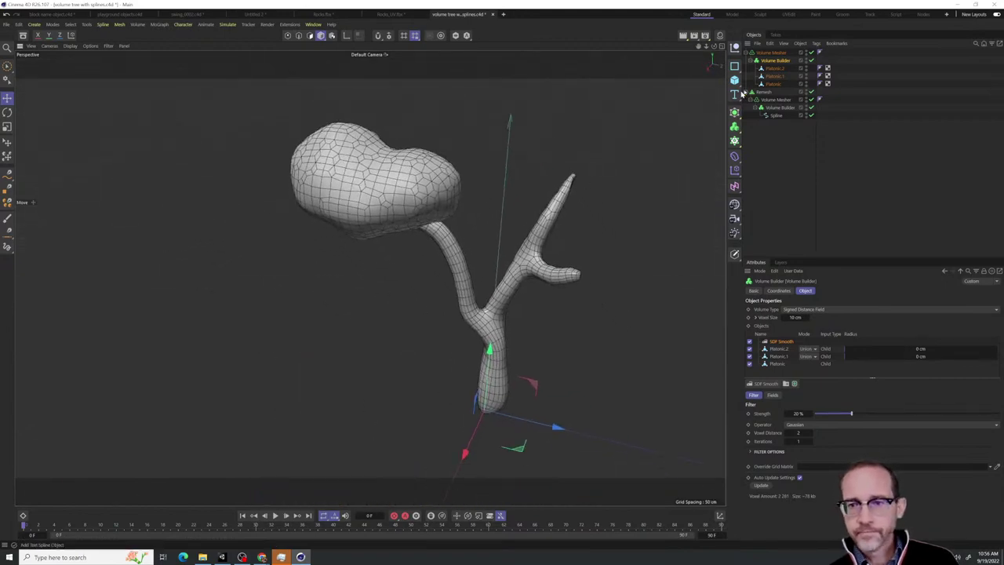
Duplicate the original Platonic object to the tip of the short side branch and scale the copy up
left_click(772, 84)
left_click_drag(396, 271, 699, 231, "alt")
left_click_drag(625, 144, 616, 188)
mouse_move(623, 233)
left_mouse_down("alt")
mouse_move(566, 239)
mouse_move(621, 252)
left_mouse_up("alt")
key("t")
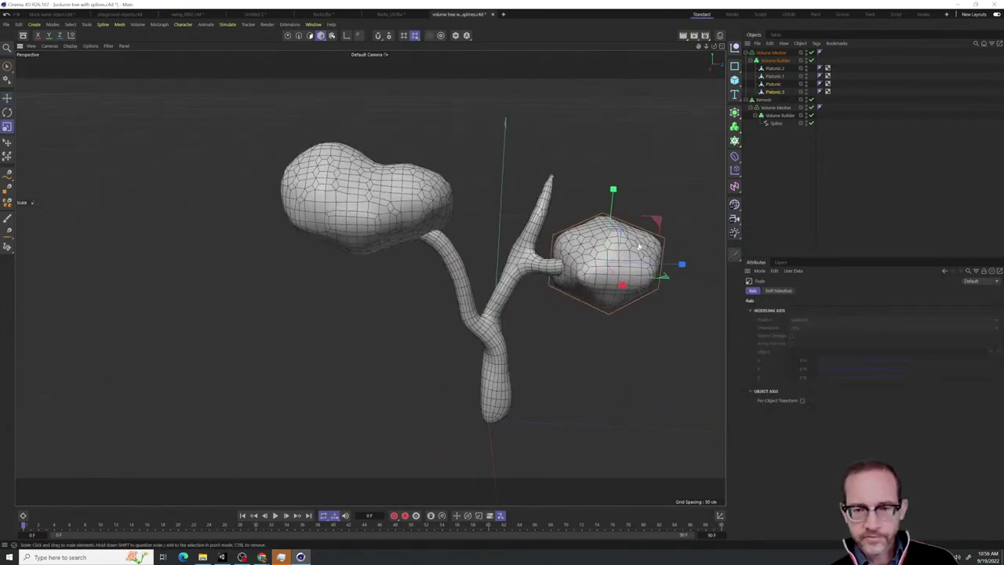
left_click_drag(621, 287, 505, 302)
key("e")
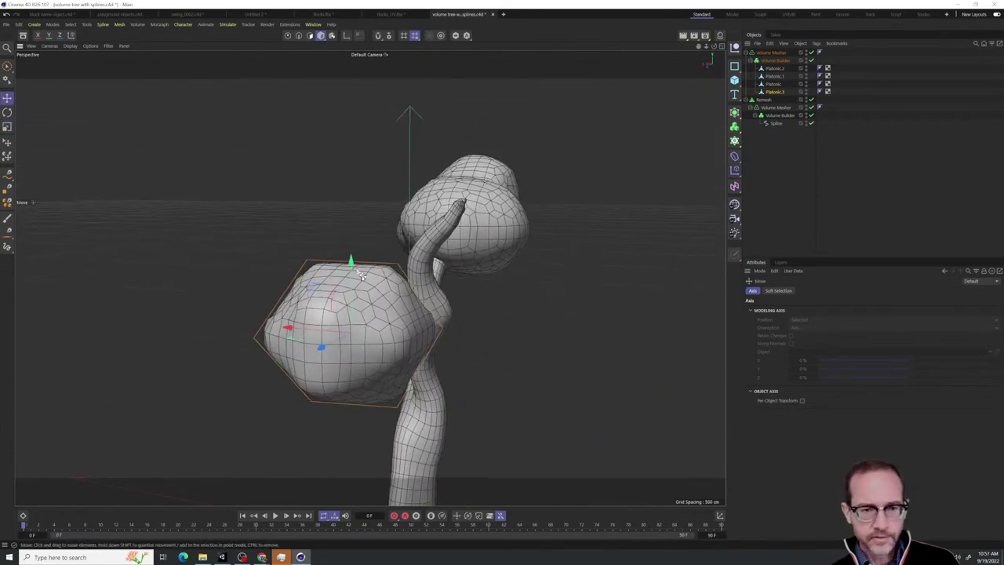
Duplicate the side branch's foliage shape upward and place the copy over the tip of the upper branch
left_click_drag(361, 274, 505, 188, "ctrl")
middle_click_drag(490, 226, 575, 267, "alt")
left_click_drag(575, 267, 406, 238, "alt")
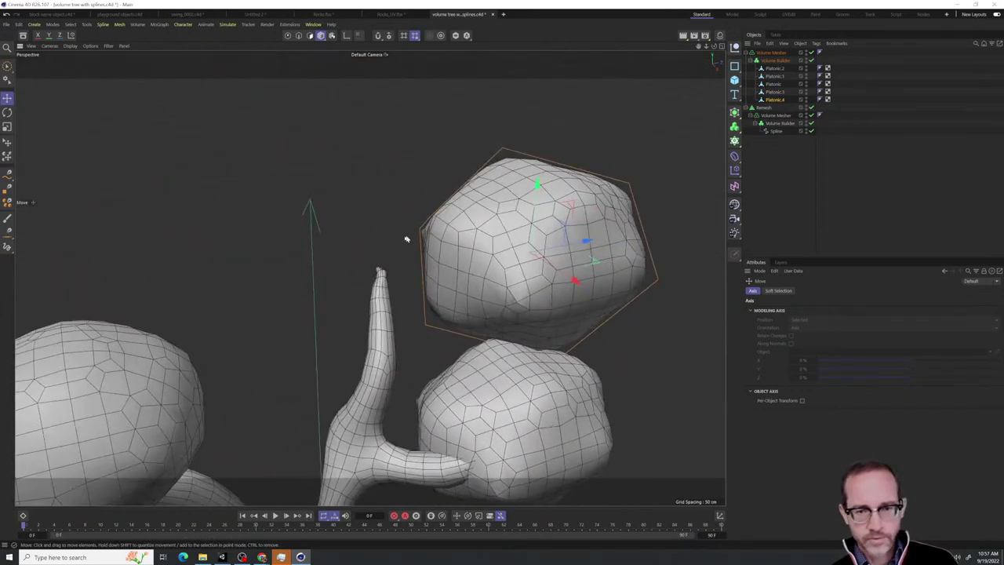
left_click_drag(587, 245, 240, 251)
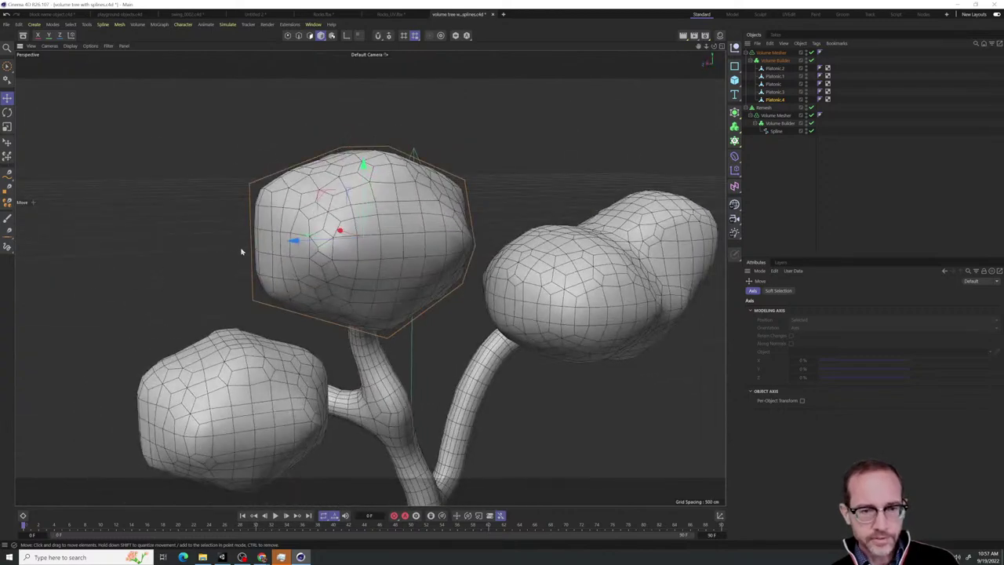
Duplicate the upper branch's foliage shape along Z, raise the copy slightly, and scale it down
left_click_drag(321, 242, 288, 232, "ctrl")
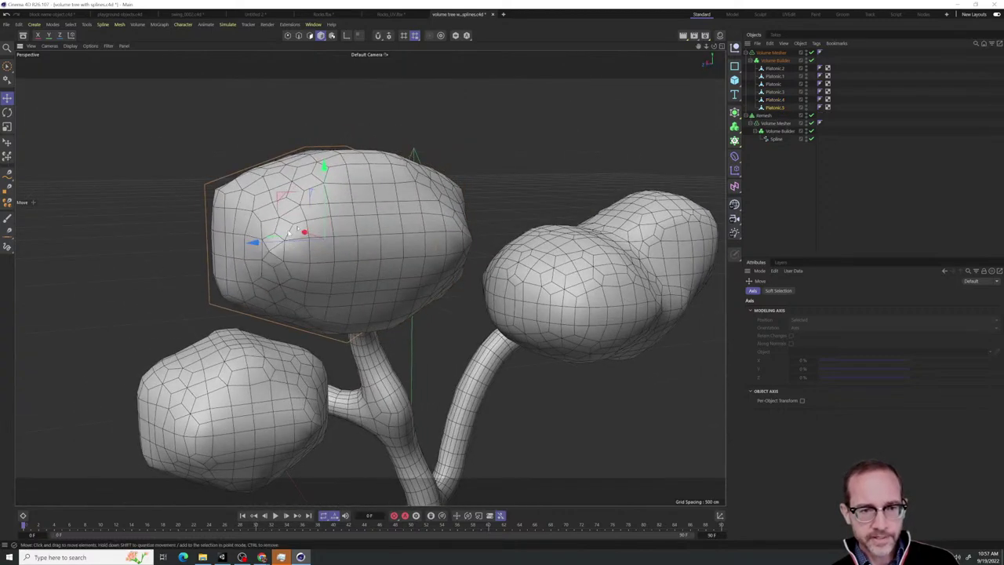
left_click_drag(326, 189, 326, 155)
key("t")
left_click_drag(458, 101, 425, 305)
middle_click_drag(425, 305, 587, 278, "alt")
right_click_drag(588, 279, 564, 327, "alt")
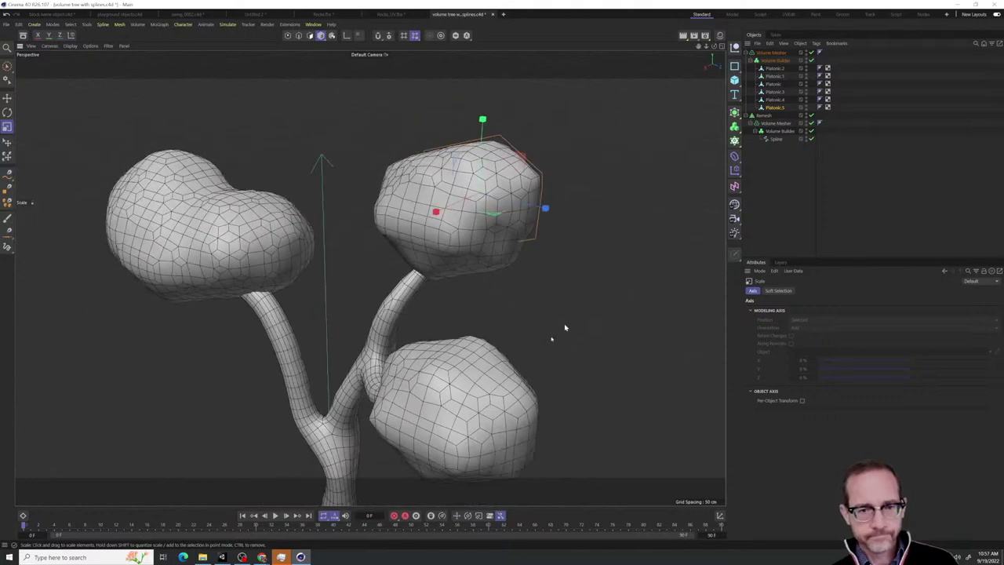
left_click_drag(564, 327, 462, 345, "alt")
Try a stronger SDF Smooth strength of about 47% on the foliage Volume Builder and set it back to 20%
left_click(775, 61)
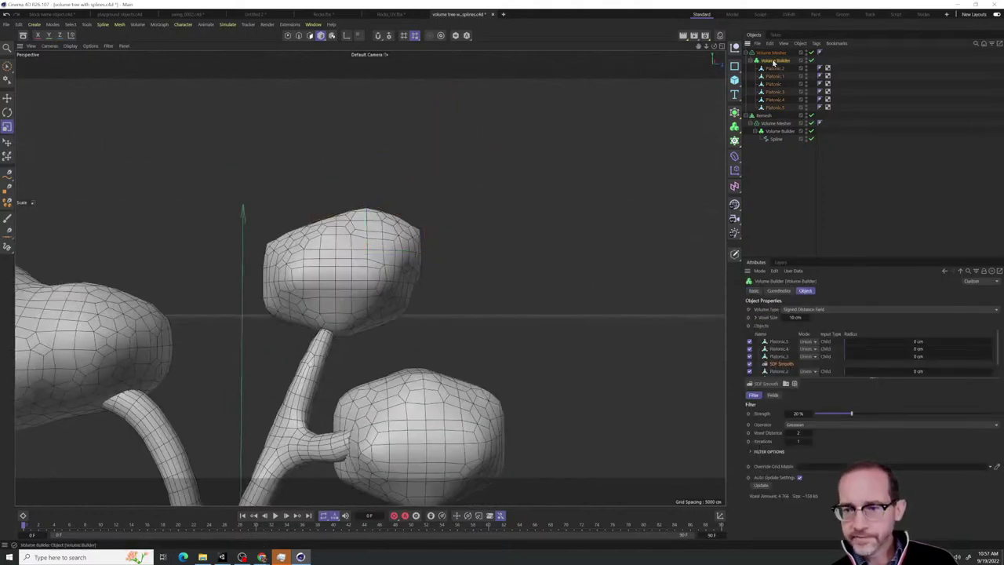
scroll(514, 389, "down", 2)
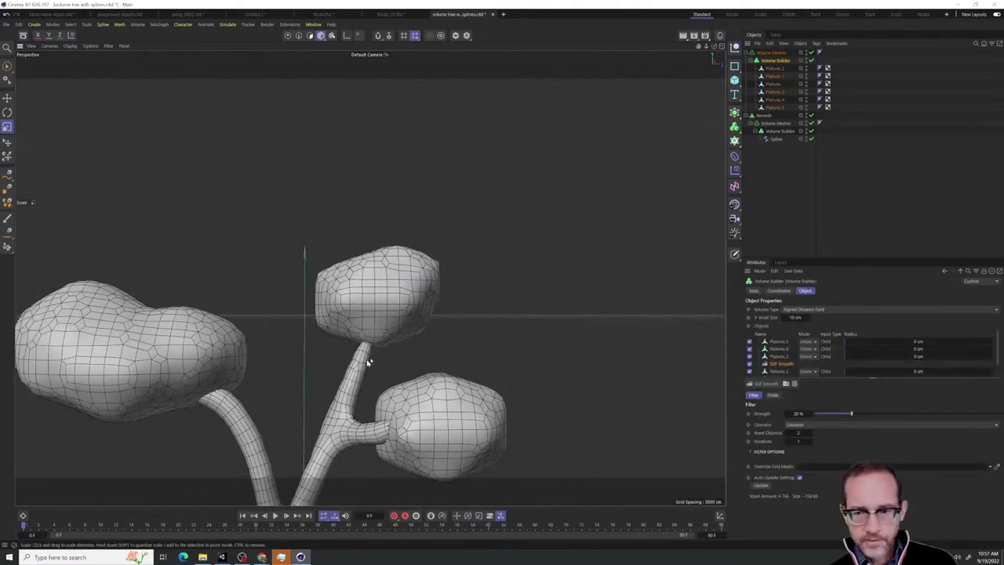
middle_click_drag(367, 360, 507, 344, "alt")
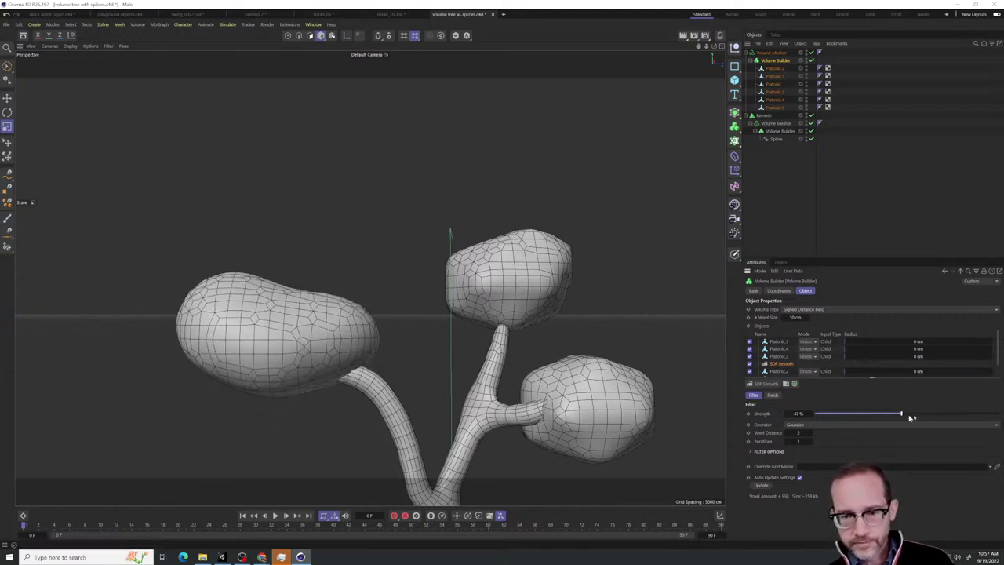
left_click_drag(910, 417, 853, 429)
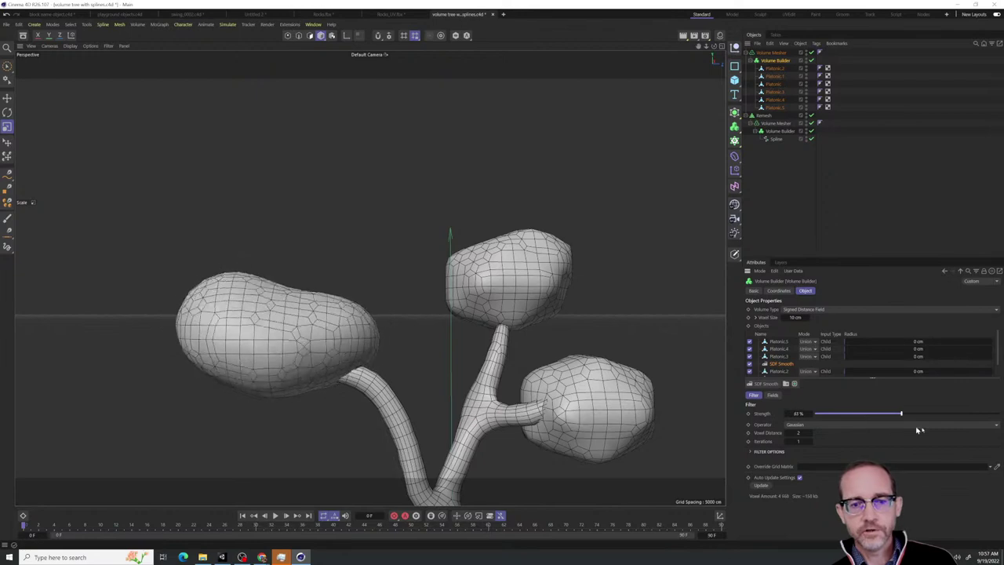
left_click_drag(919, 429, 892, 436)
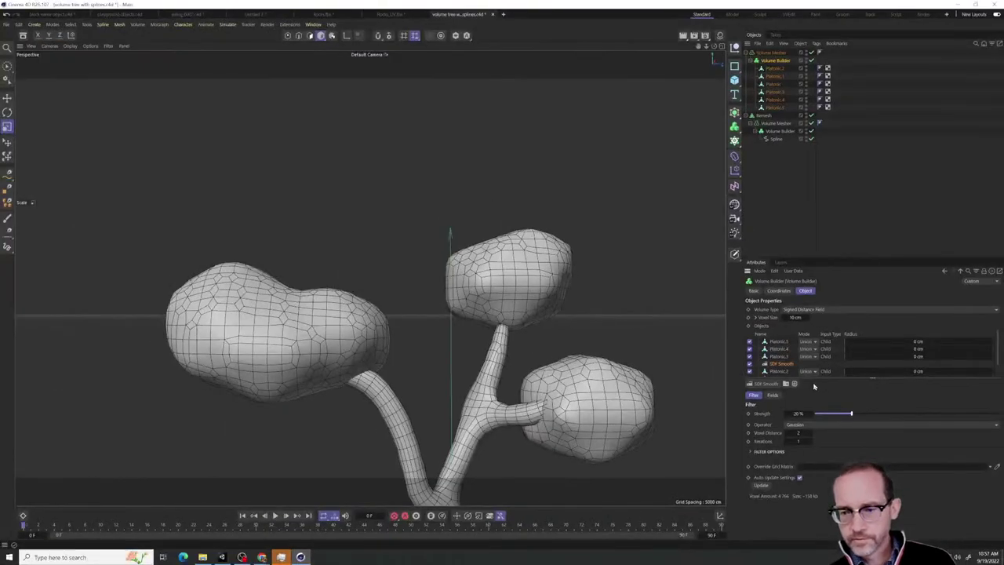
Enlarge the Volume Builder's object list and move the SDF Smooth layer above all the Platonic entries
left_click_drag(813, 381, 811, 435)
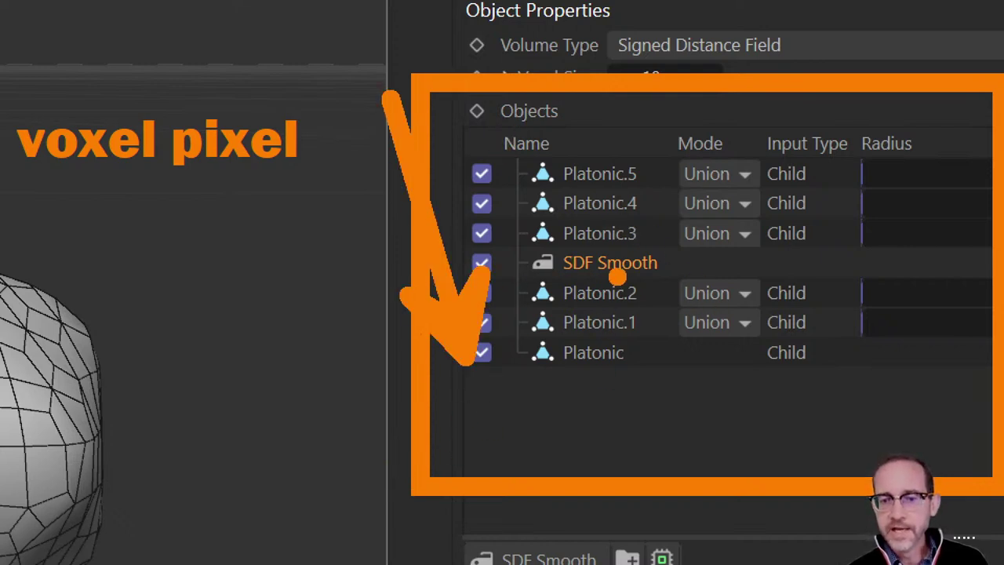
mouse_move(672, 270)
left_mouse_down()
mouse_move(696, 177)
mouse_move(666, 138)
mouse_move(753, 168)
left_mouse_up()
key("Escape")
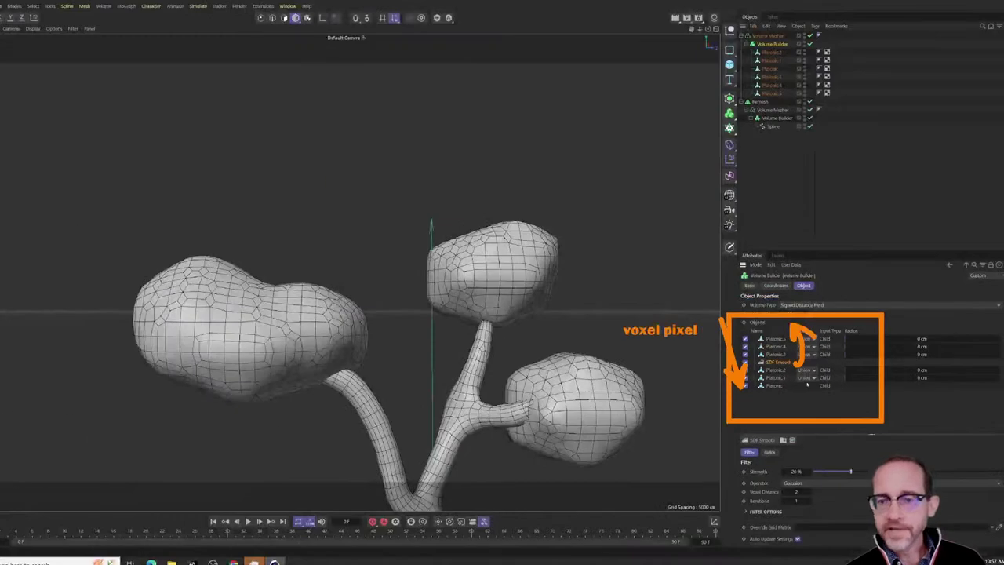
left_click_drag(786, 368, 784, 341)
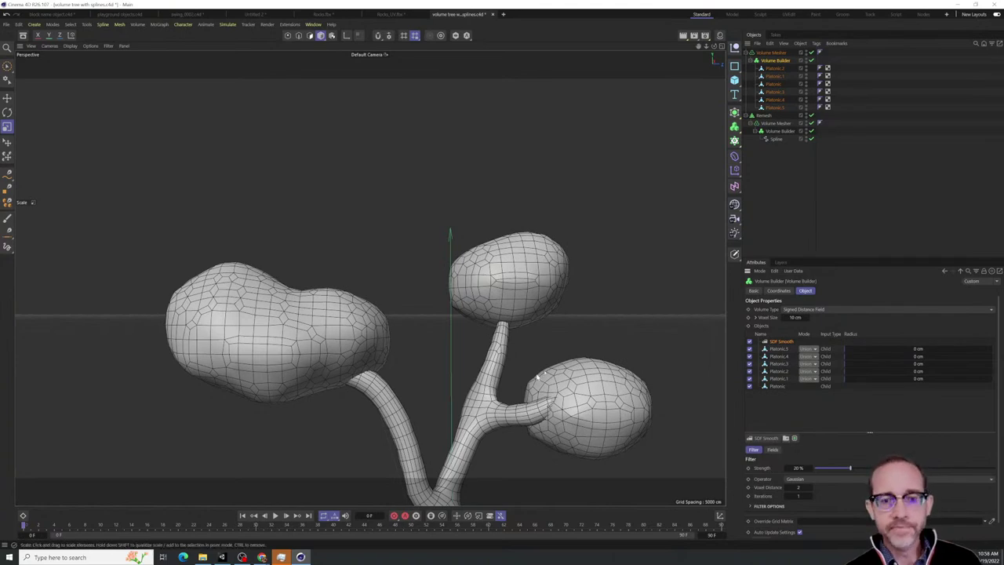
Set the SDF Smooth filter strength to 36 % so the foliage blobs become rounder
left_click_drag(849, 469, 872, 464)
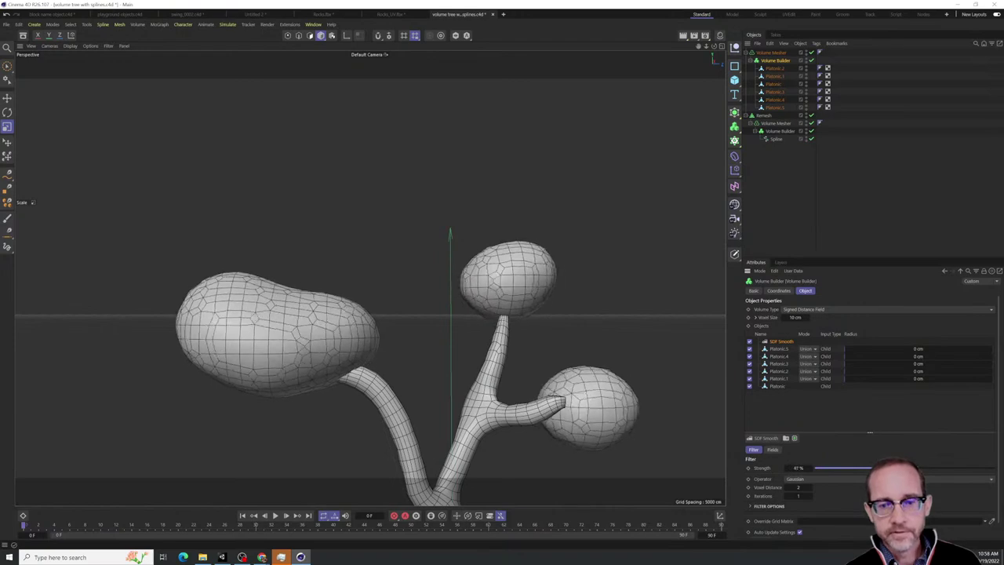
left_click_drag(565, 336, 520, 347, "alt")
left_click(545, 439)
right_click_drag(546, 439, 568, 428, "alt")
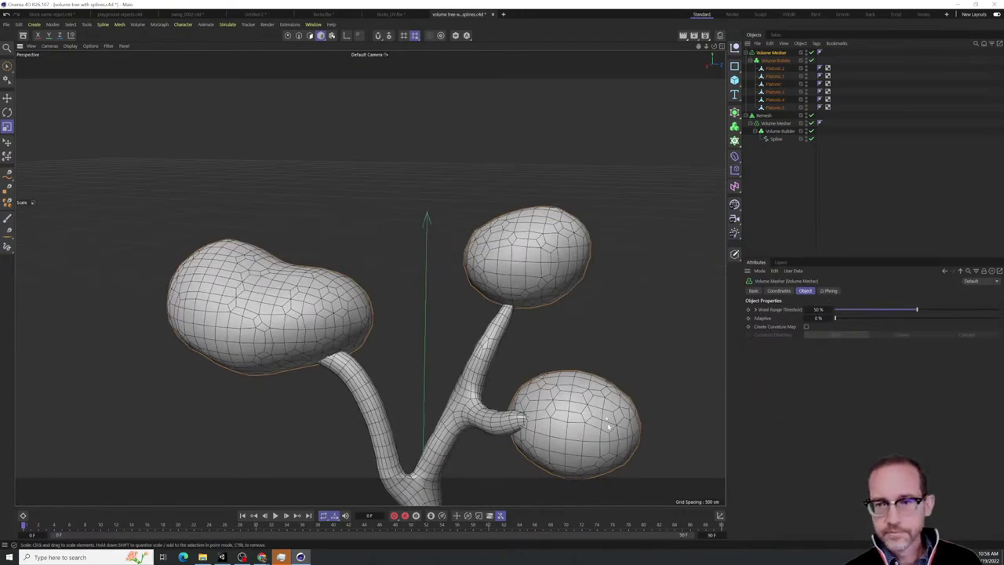
middle_click_drag(567, 428, 540, 333, "alt")
Select the foliage Platonic objects one after another to identify which blob each one shapes
left_click(770, 84)
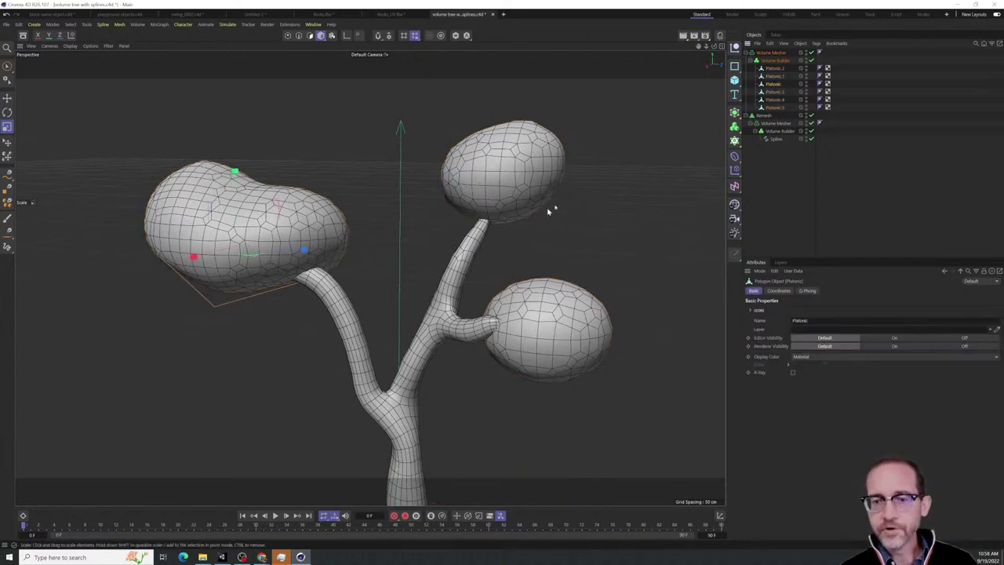
left_click(774, 60)
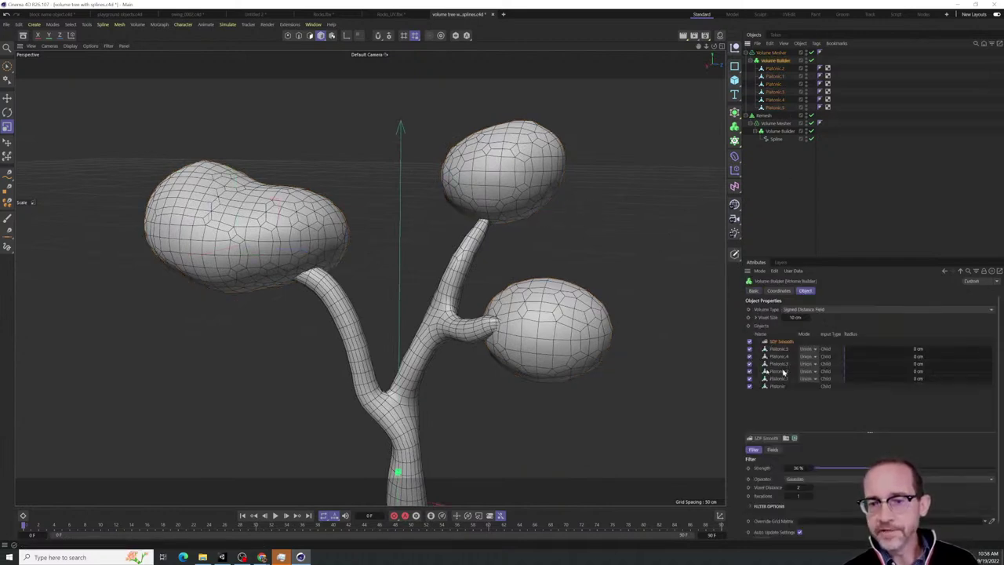
left_click_drag(506, 332, 473, 301, "alt")
left_click(551, 353)
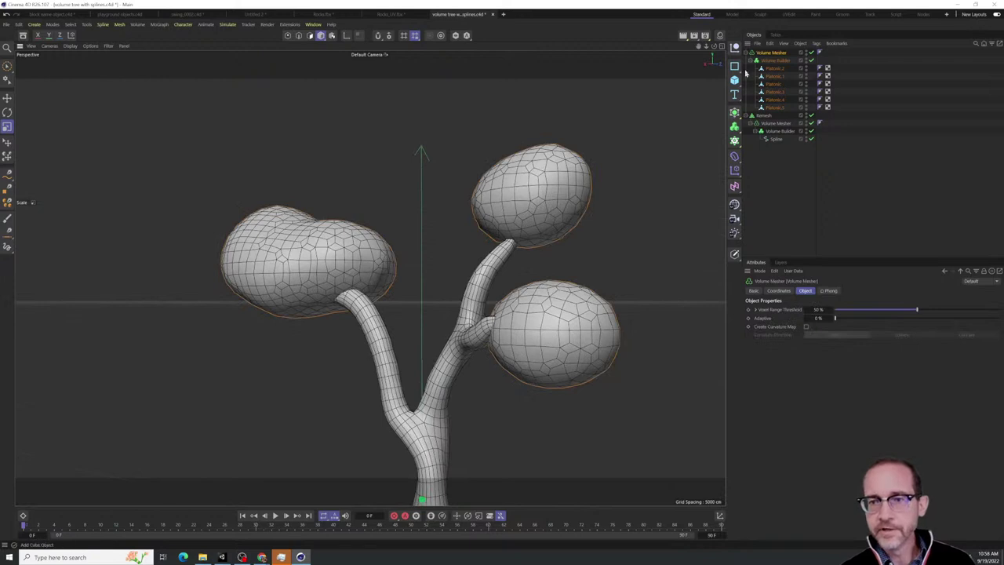
left_click(775, 60)
left_click(773, 84)
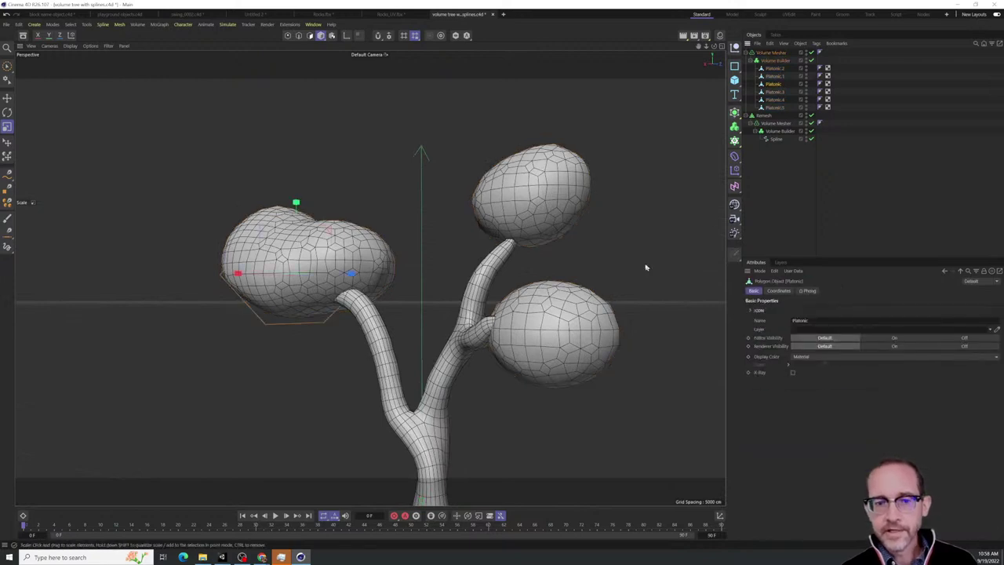
left_click(773, 100)
left_click(769, 77)
left_click(773, 84)
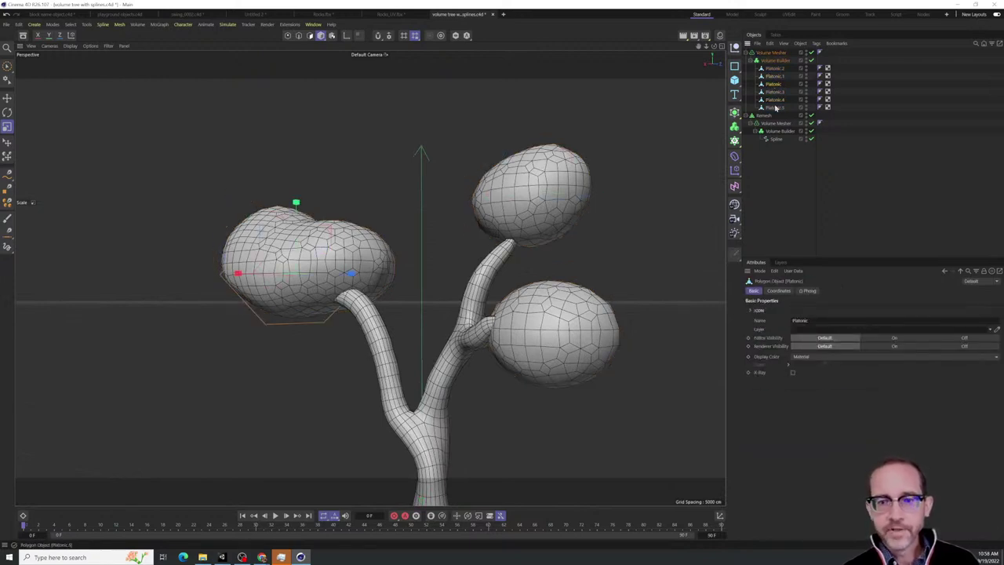
left_click(775, 101)
left_click(775, 108)
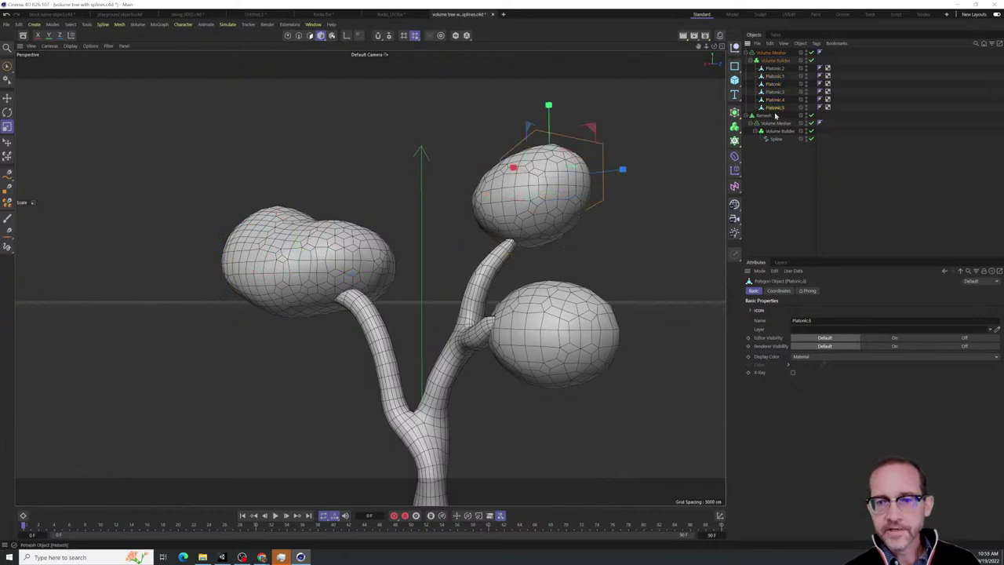
left_click(775, 101)
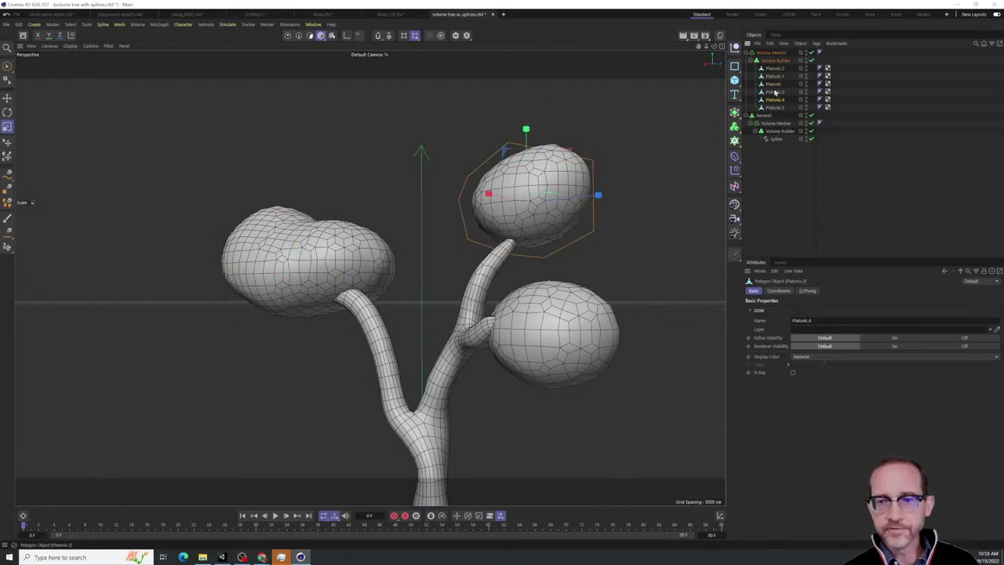
Duplicate Platonic.3 in the lower single foliage blob and offset the copy along its axis to widen the blob
left_click(775, 92)
left_click_drag(574, 285, 370, 278, "alt")
key("e")
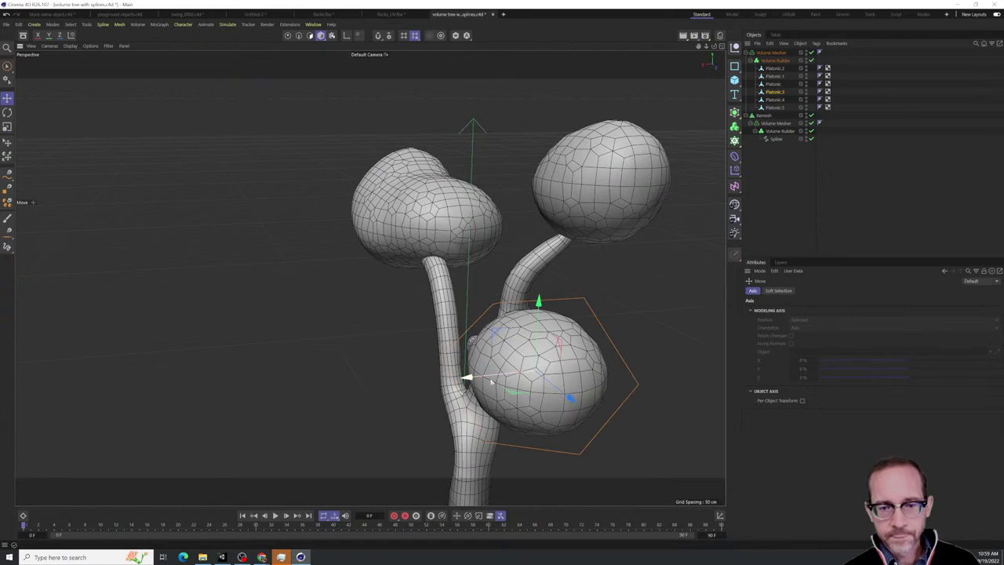
left_click_drag(492, 381, 531, 425, "ctrl")
left_click_drag(459, 260, 509, 262)
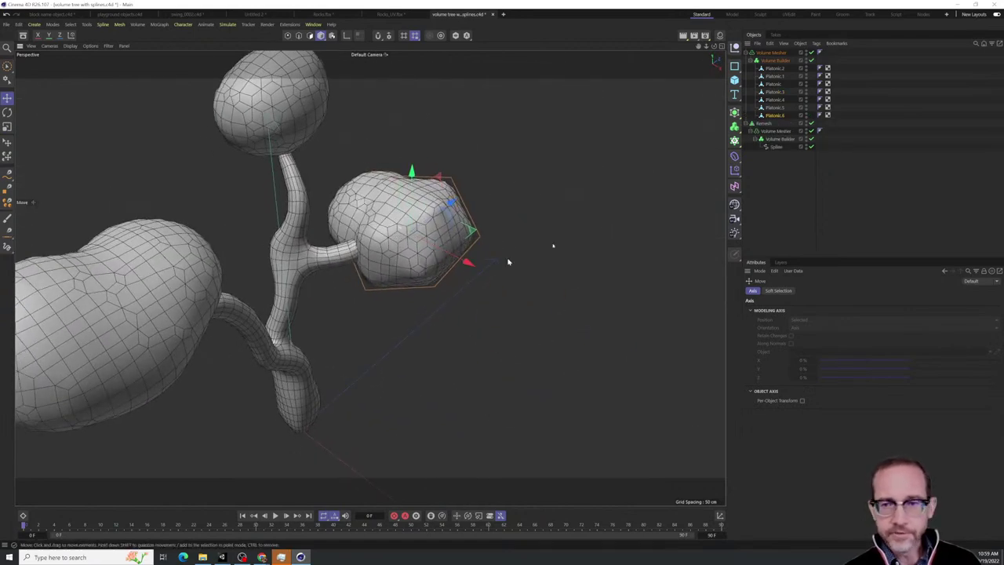
Move SDF Smooth above Platonic.6 in the Volume Builder list so it smooths the new copy as well
left_click(774, 61)
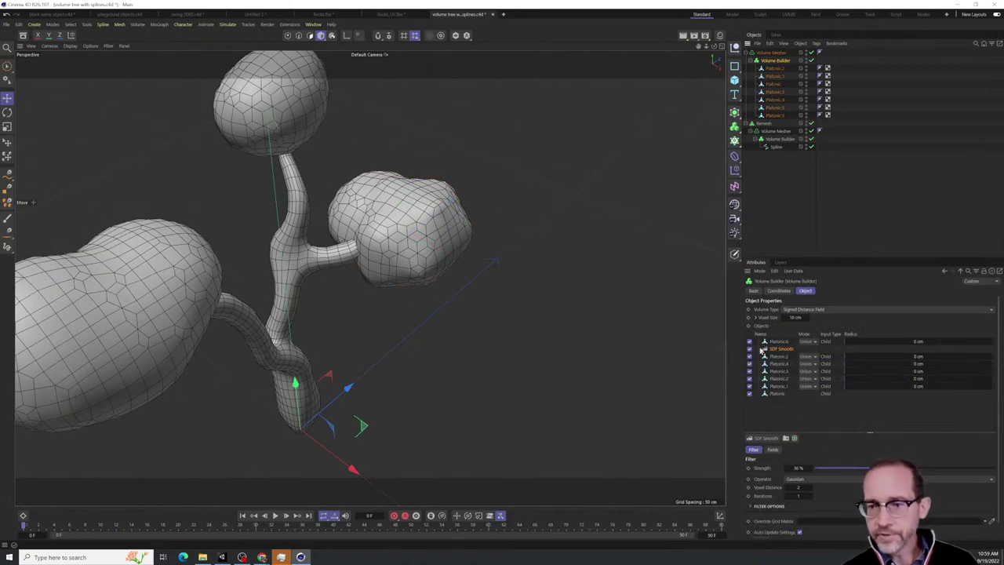
left_click_drag(761, 351, 777, 340)
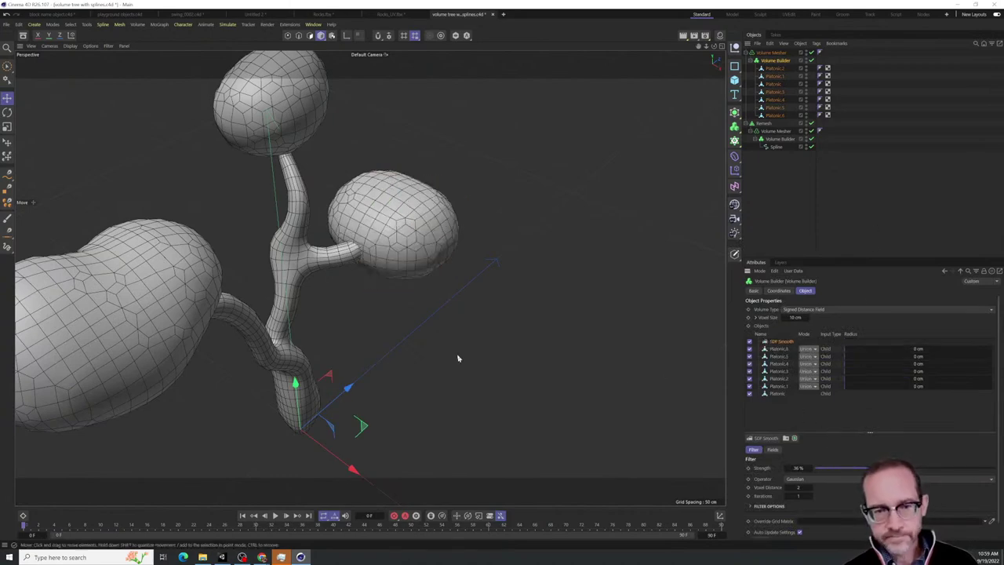
left_click_drag(457, 356, 404, 393, "alt")
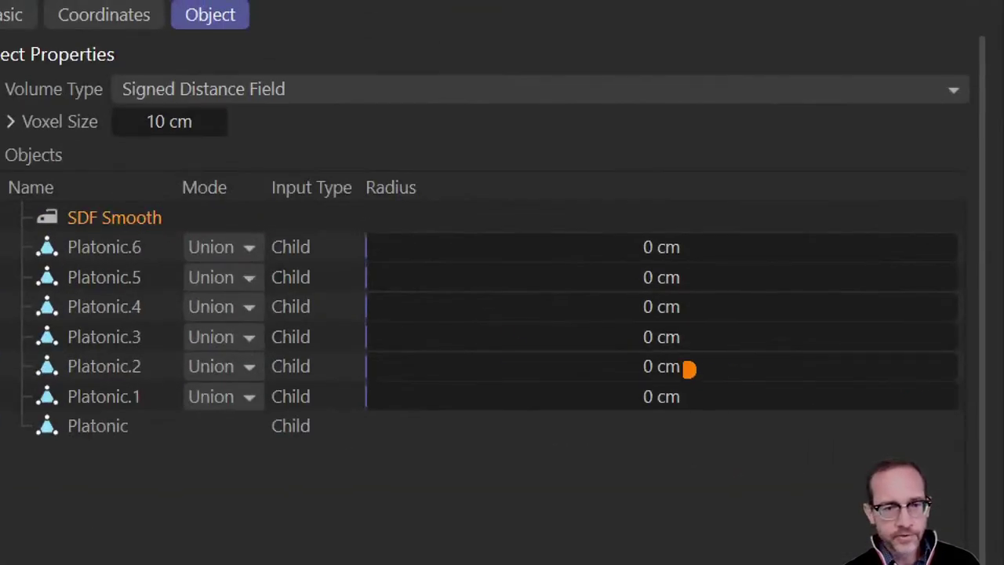
Try radius changes on the Platonic layers and Subtract mode on Platonic.6, resetting them to 0 cm and Union
mouse_move(708, 142)
left_mouse_down()
mouse_move(477, 340)
mouse_move(696, 110)
left_mouse_up()
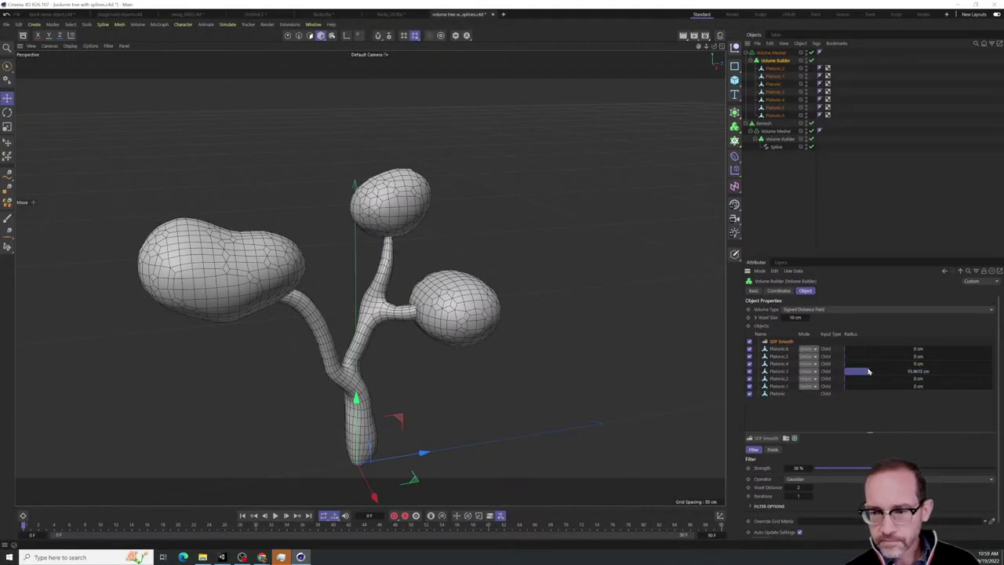
left_click_drag(846, 385, 786, 379)
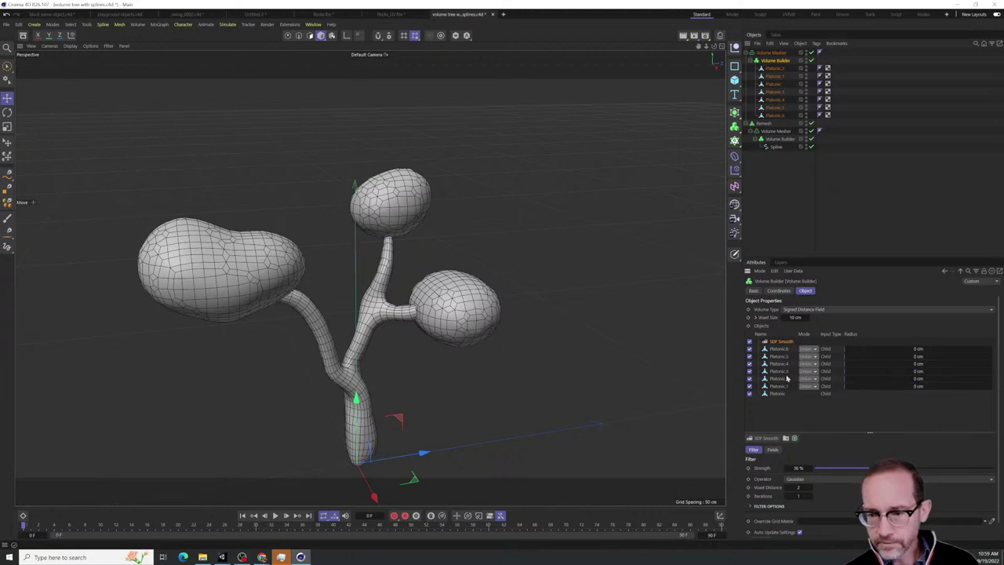
left_click_drag(893, 350, 863, 350)
left_click(807, 348)
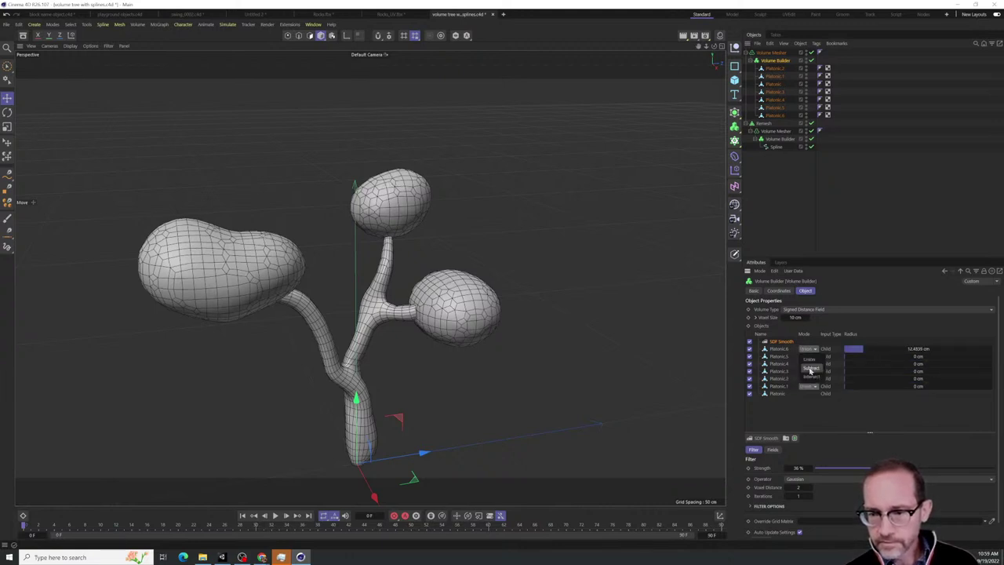
left_click(810, 370)
left_click_drag(925, 353, 840, 350)
left_click(812, 349)
left_click(810, 358)
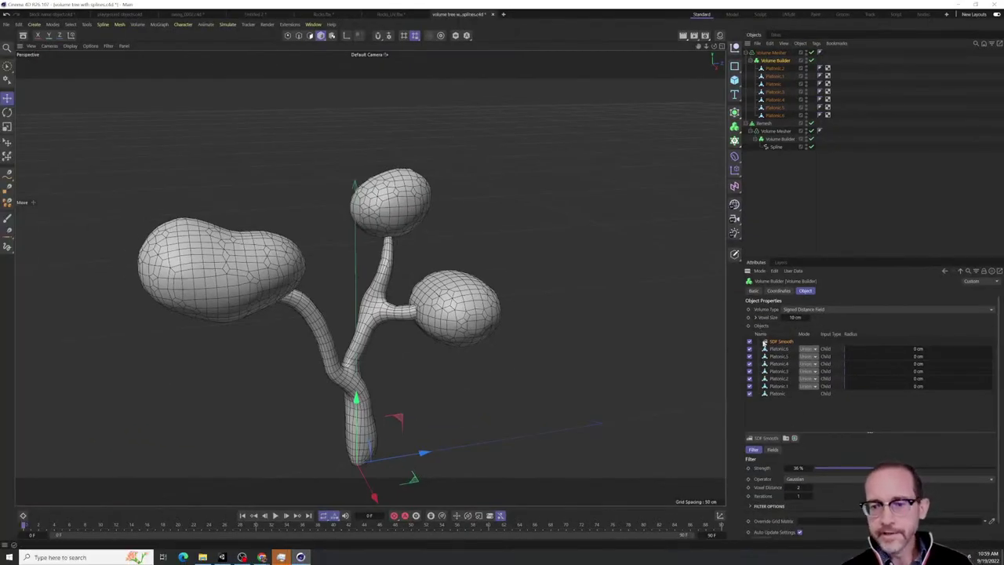
Add a Remesh generator as the parent of the foliage Volume Mesher
left_click_drag(359, 347, 389, 303, "alt")
scroll(356, 353, "down", 3)
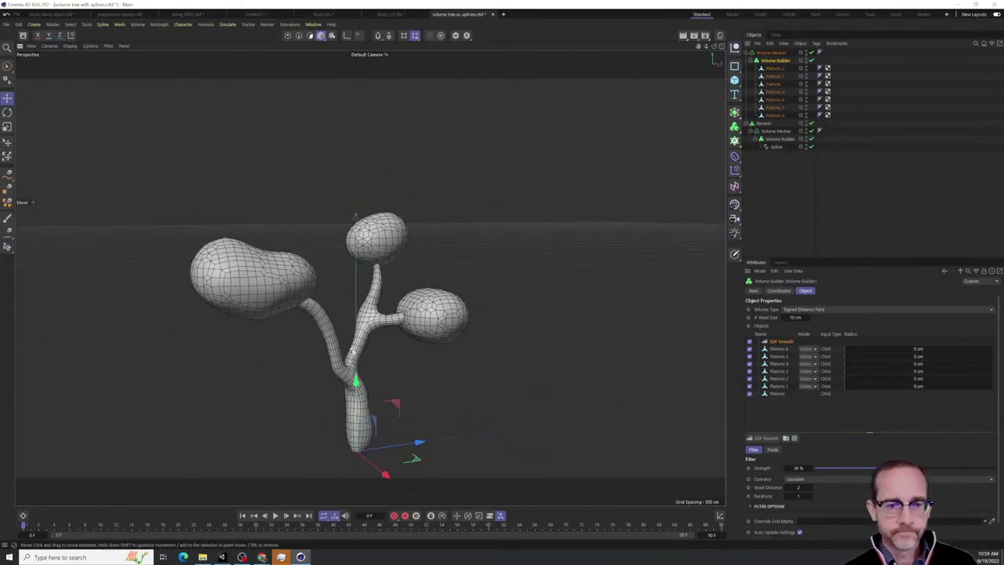
left_click(771, 52)
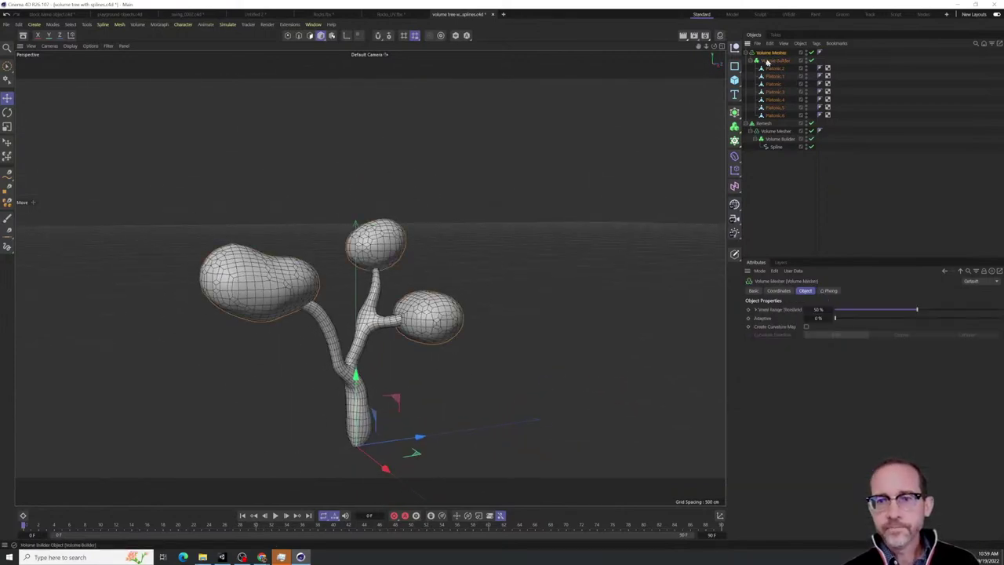
left_click(737, 113)
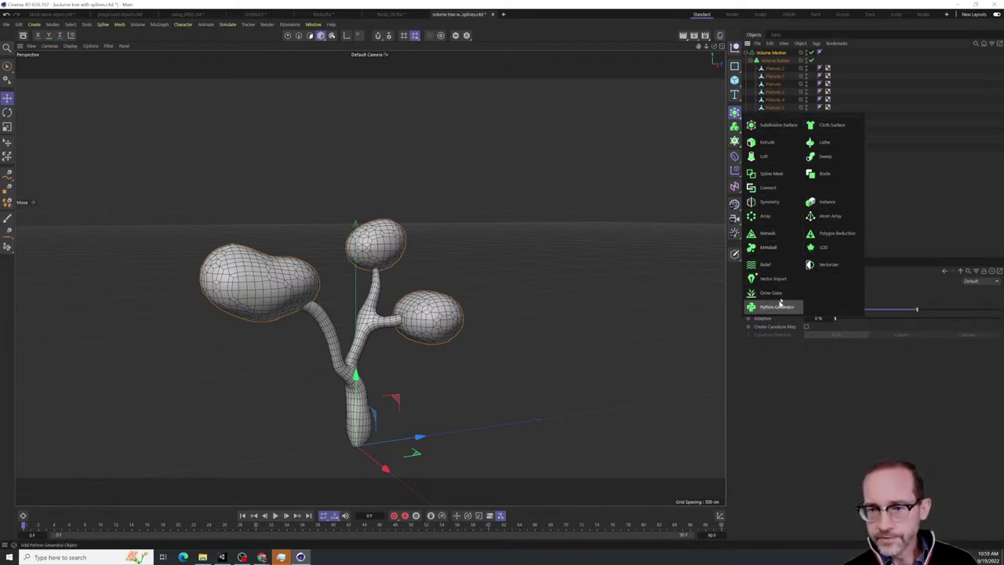
left_click(772, 236, "alt")
left_click(770, 62)
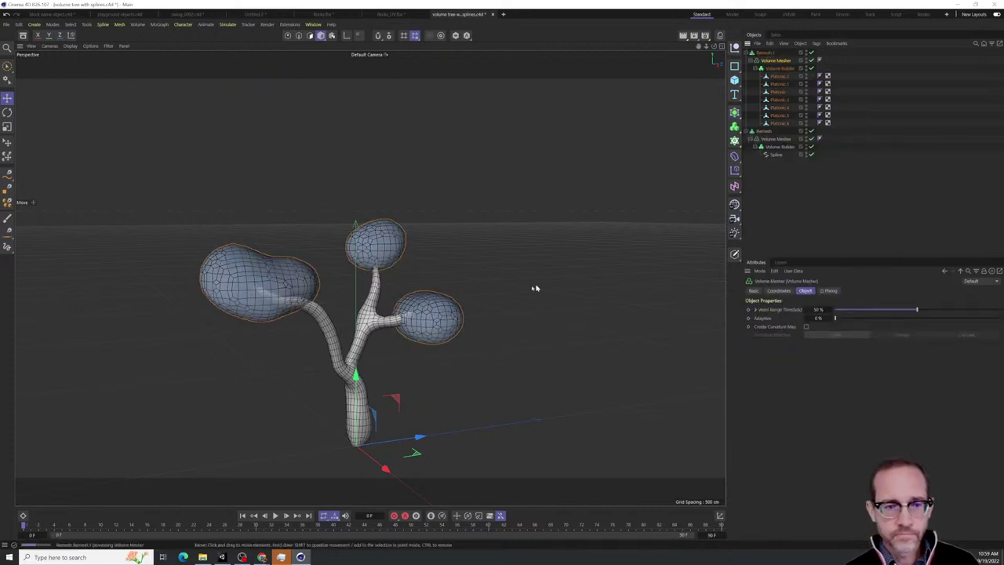
left_click_drag(543, 290, 549, 251, "alt")
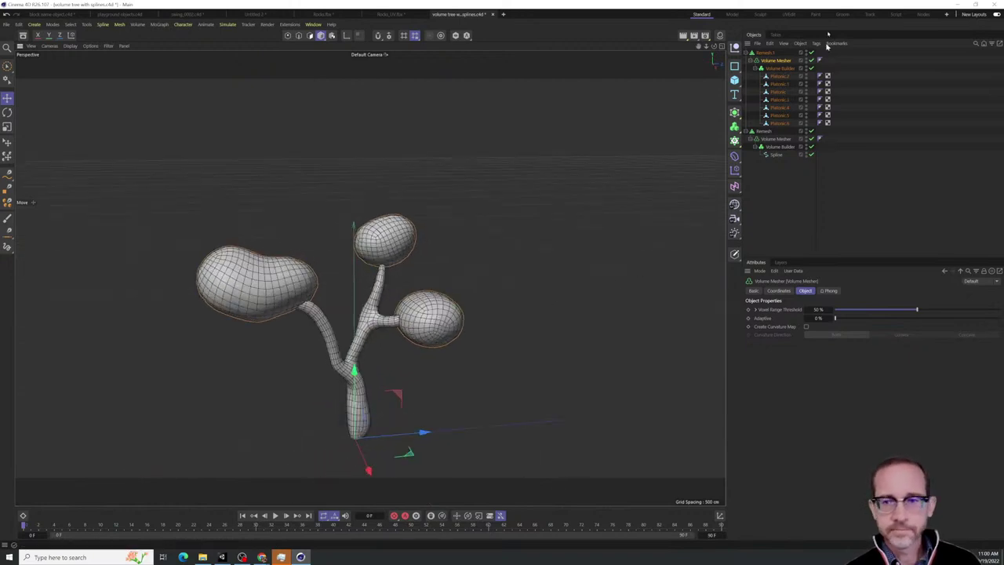
left_click(765, 52)
left_click(737, 49)
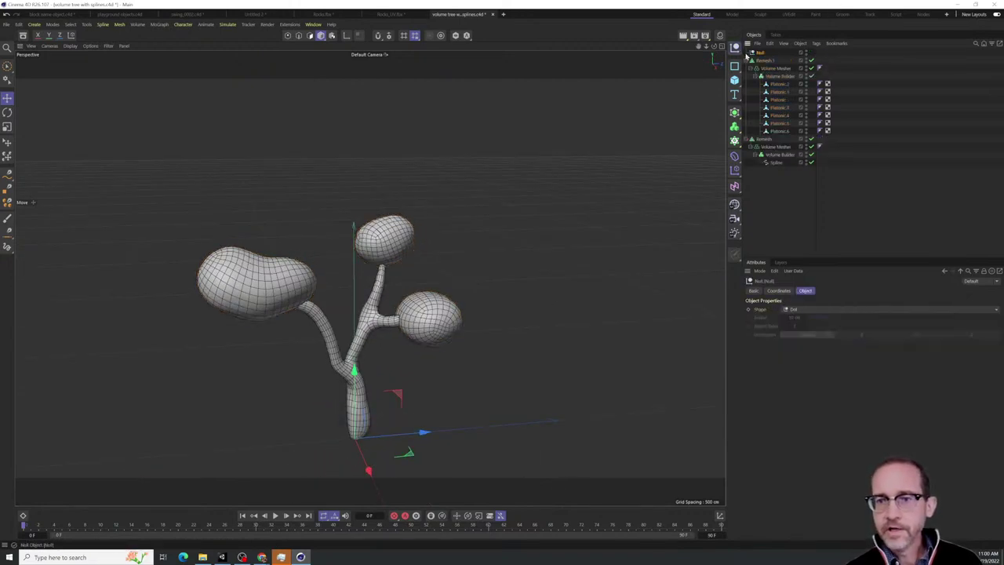
key("Delete")
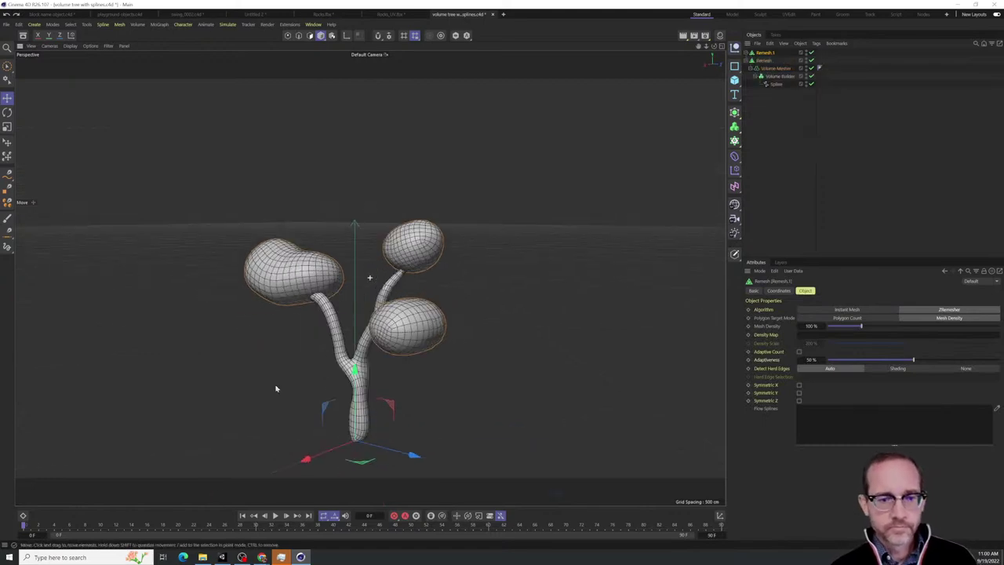
Collapse the trunk's Remesh hierarchy and rename that Remesh object "trunk"
scroll(275, 388, "up", 8)
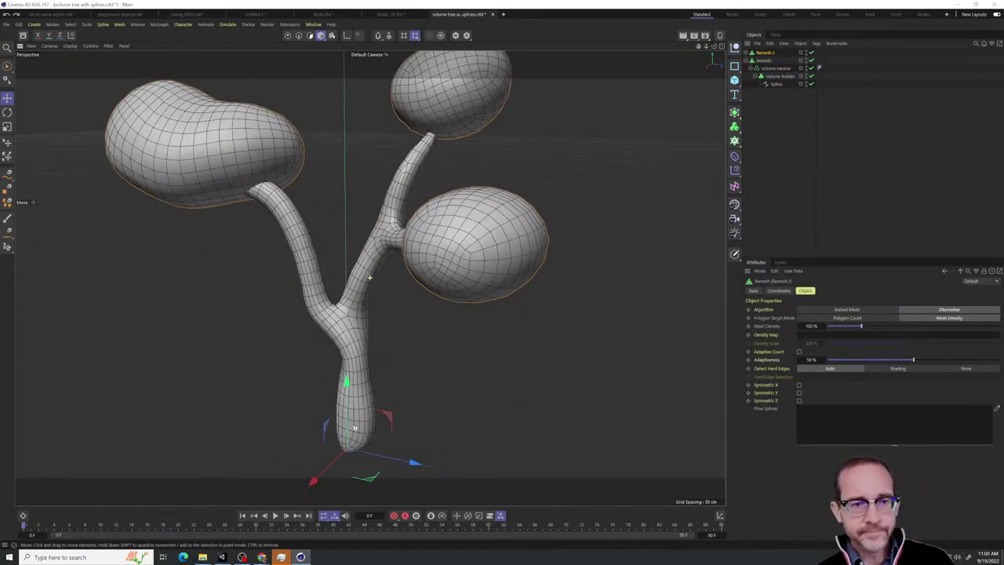
scroll(365, 420, "down", 3)
left_click_drag(350, 335, 351, 346, "alt")
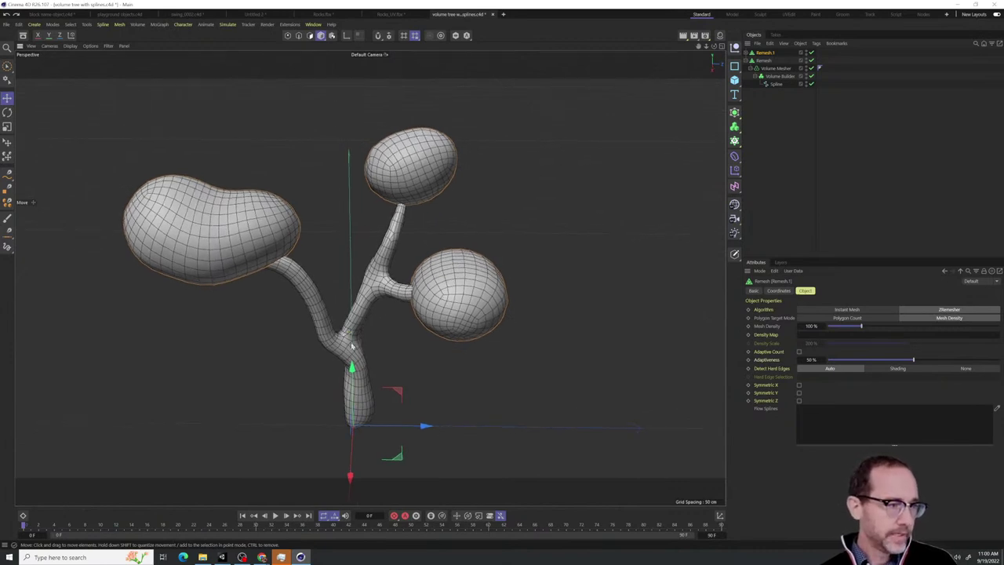
left_click(747, 62)
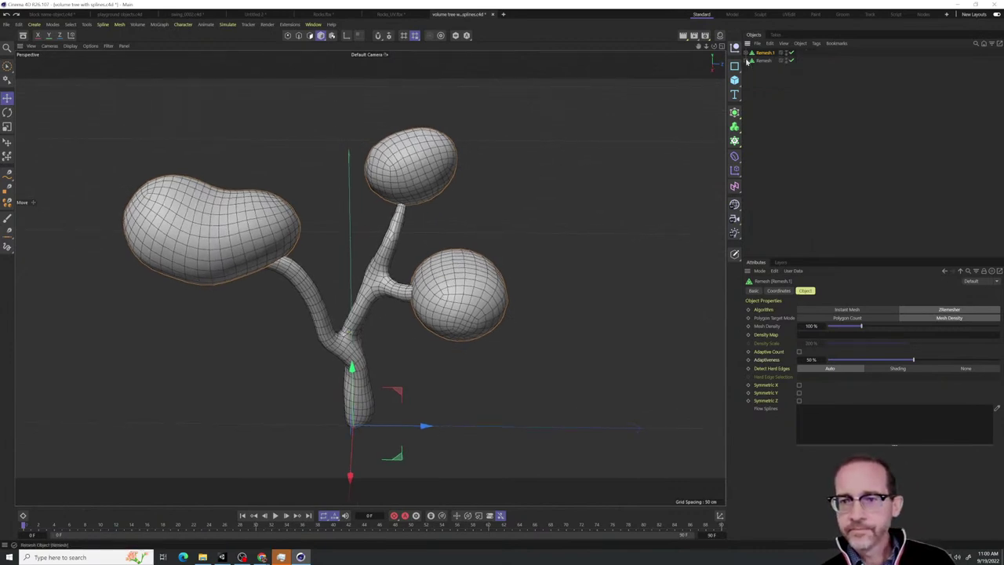
double_click(762, 61)
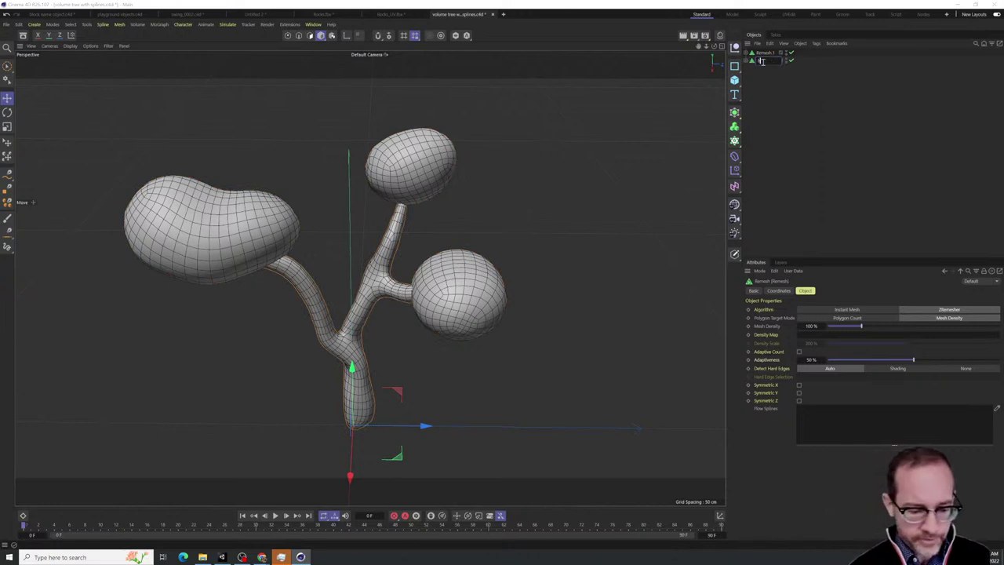
type("trunk")
left_click(764, 75)
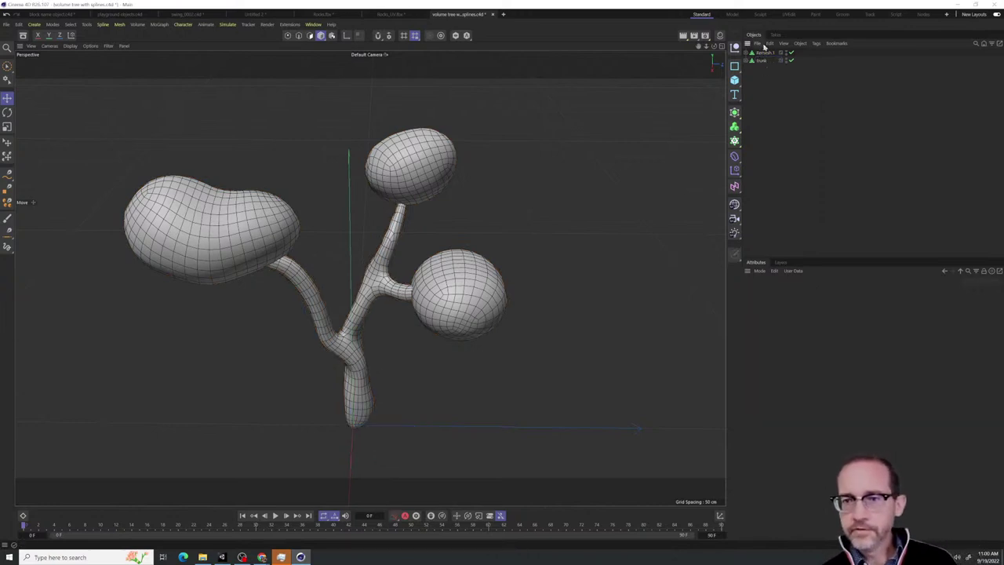
Rename the foliage Remesh object "leaves"
left_click(759, 44)
left_click(764, 112)
double_click(765, 52)
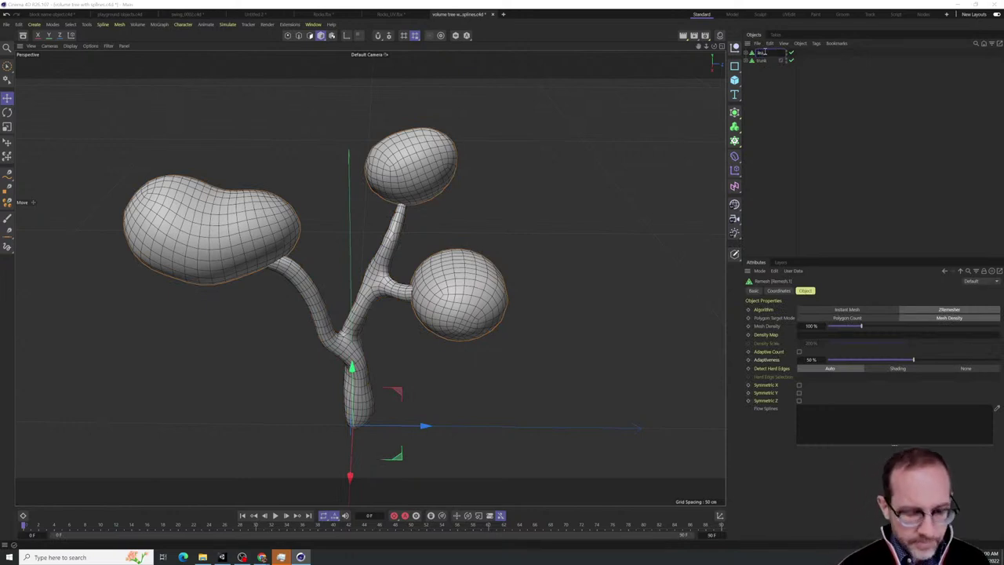
left_click(790, 110)
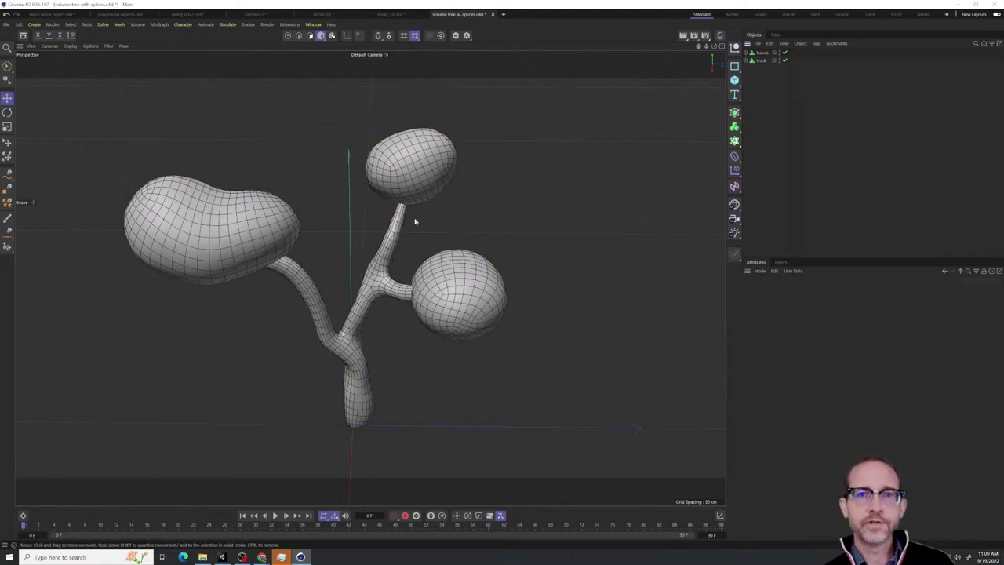
Create a polygon copy of the leaves Remesh hierarchy with Connect Objects, keeping the original generator
left_click(750, 60)
left_click(746, 52)
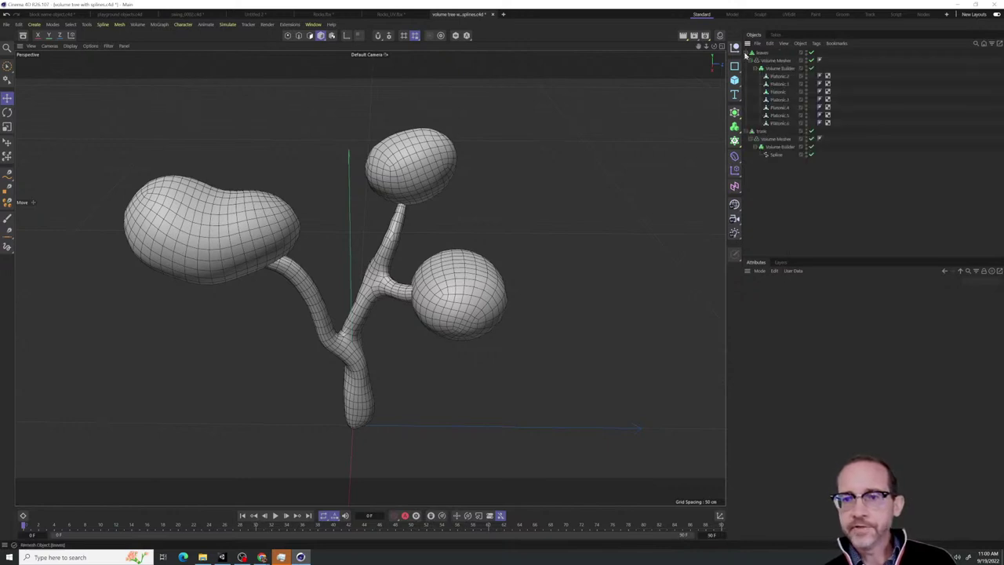
left_click(755, 53)
right_click(759, 55)
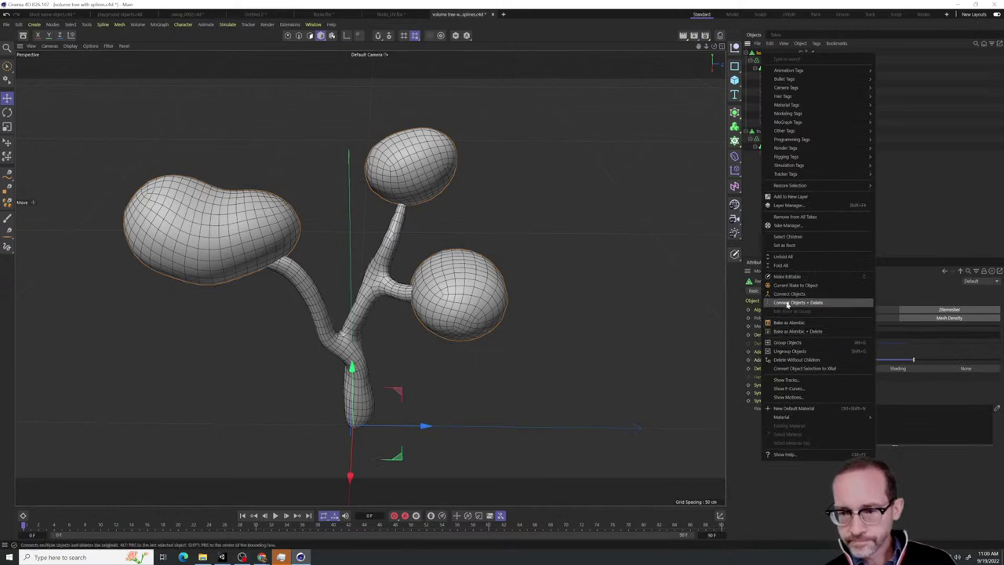
left_click(788, 298)
left_click(746, 63)
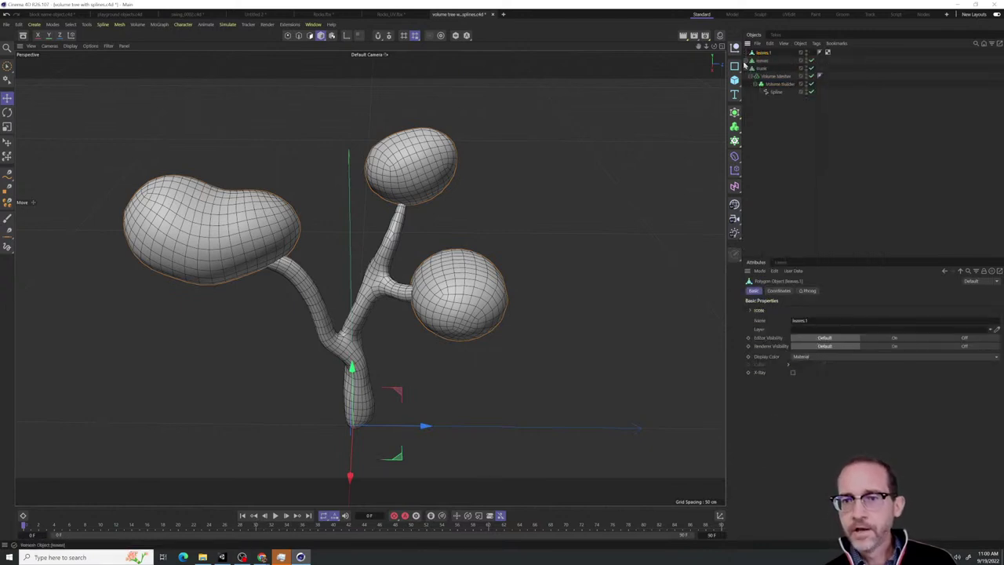
Create a polygon copy of the trunk Remesh hierarchy with Connect Objects and place it directly below leaves.1 in the object list
right_click(762, 73)
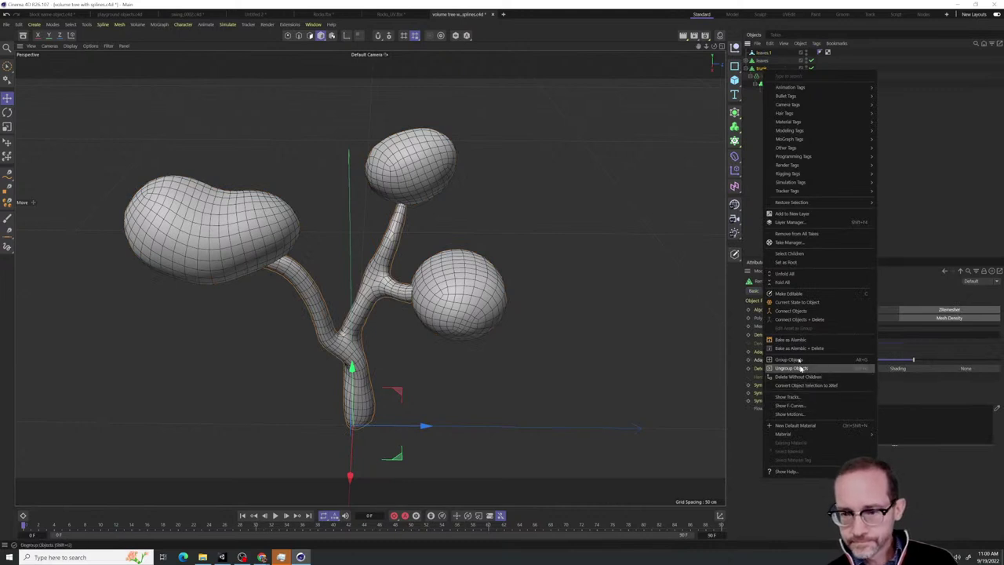
left_click(794, 318)
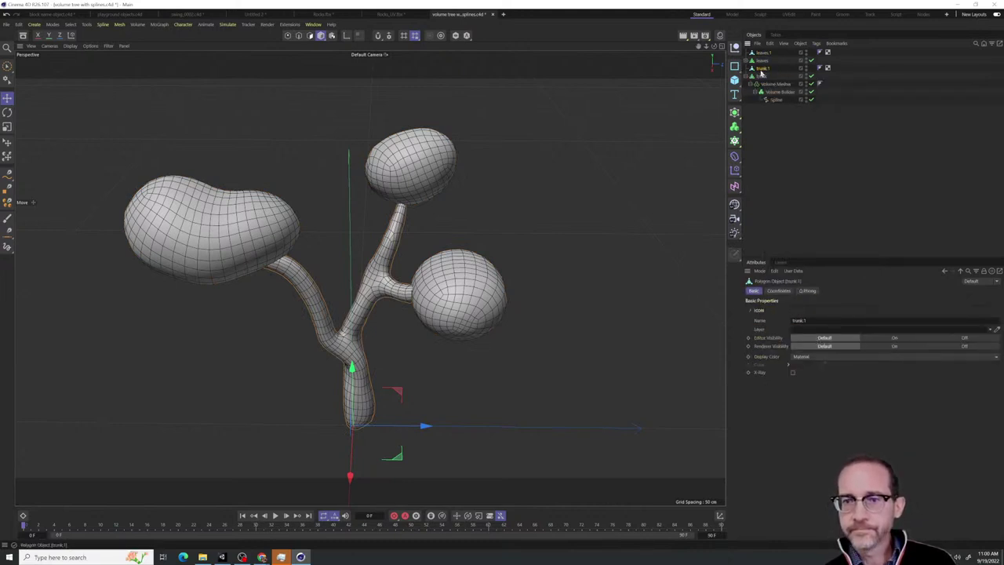
left_click_drag(762, 69, 755, 61)
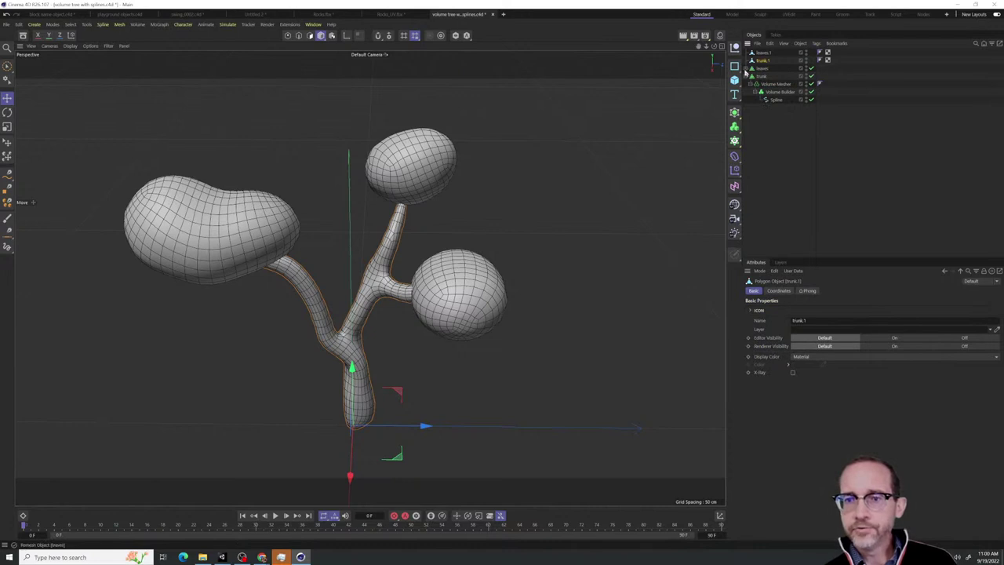
Collapse the original leaves and trunk Remesh hierarchies and group both under one null
left_click(746, 68)
left_click(746, 68)
left_click(746, 76)
left_click(765, 69)
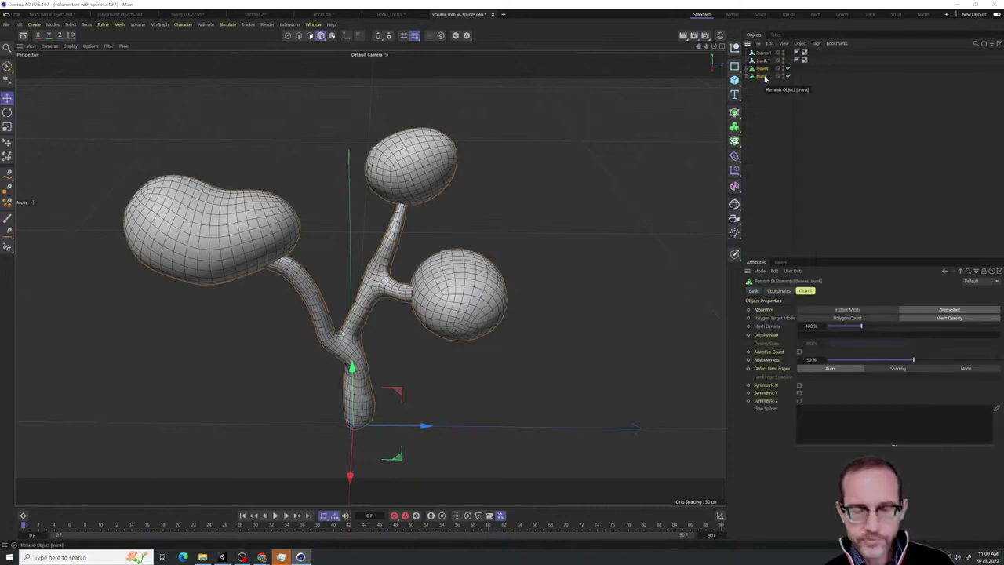
key("alt+g")
Rename the null "original tree" and hide it in both the editor and the renderer
double_click(761, 69)
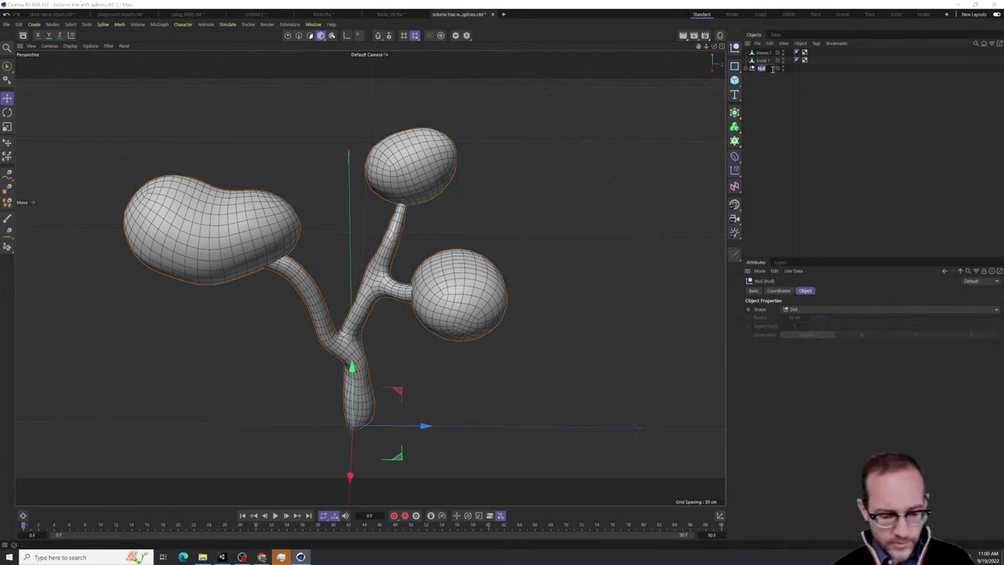
type("original")
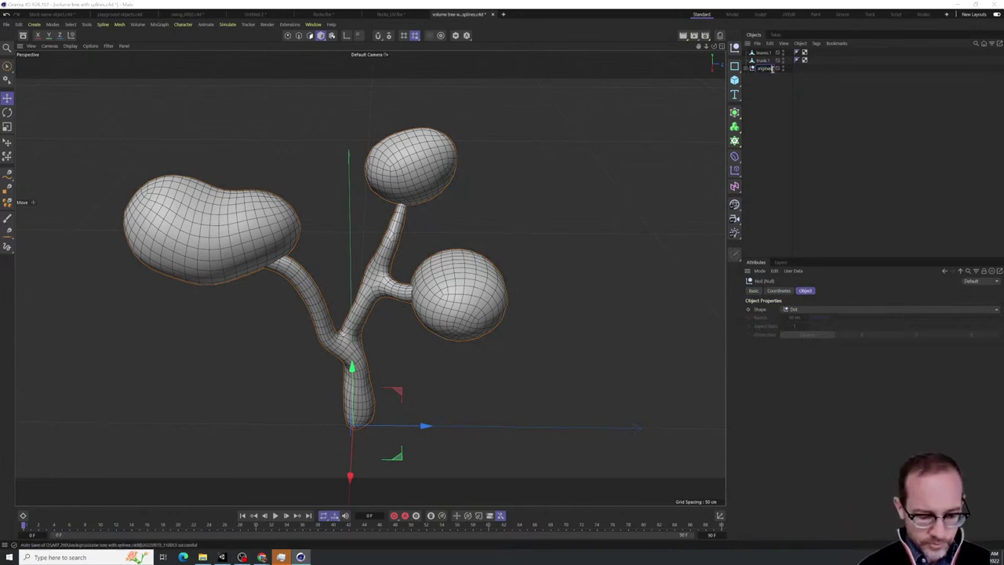
type(" tree")
left_click(780, 84)
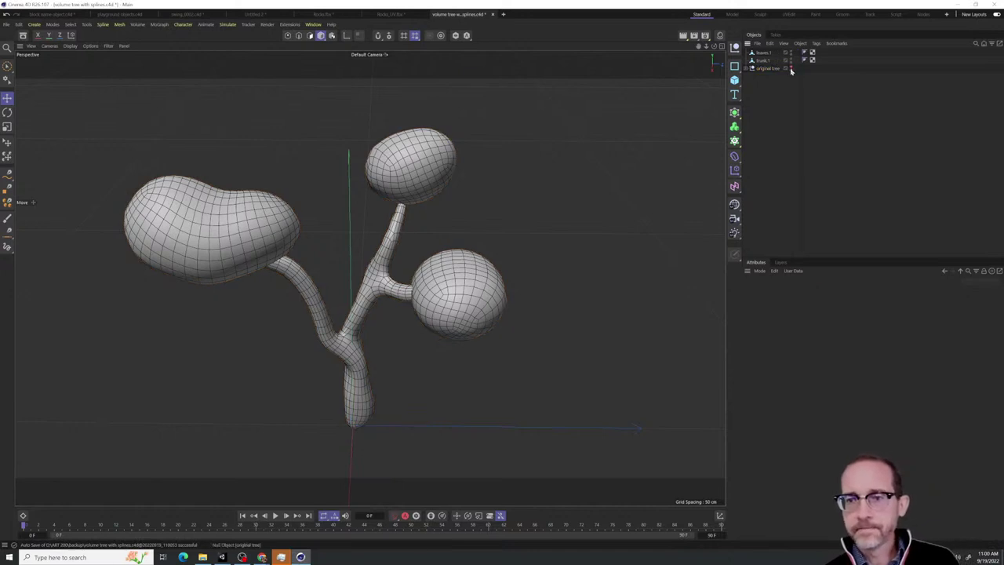
left_click(746, 69)
left_click(765, 69)
left_click(762, 61)
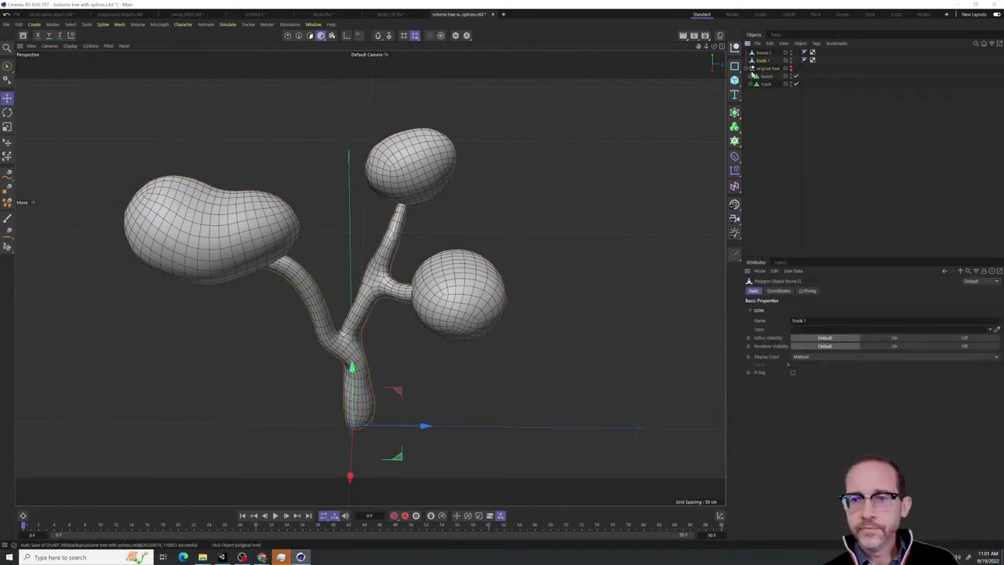
left_click(746, 69)
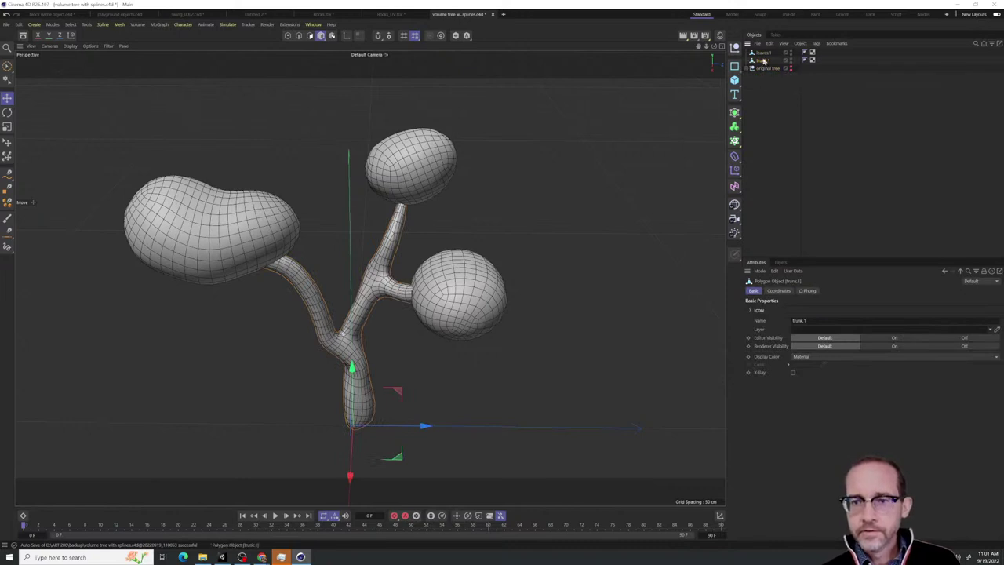
Make leaves.1 a child of trunk.1
left_click_drag(645, 240, 497, 382, "alt")
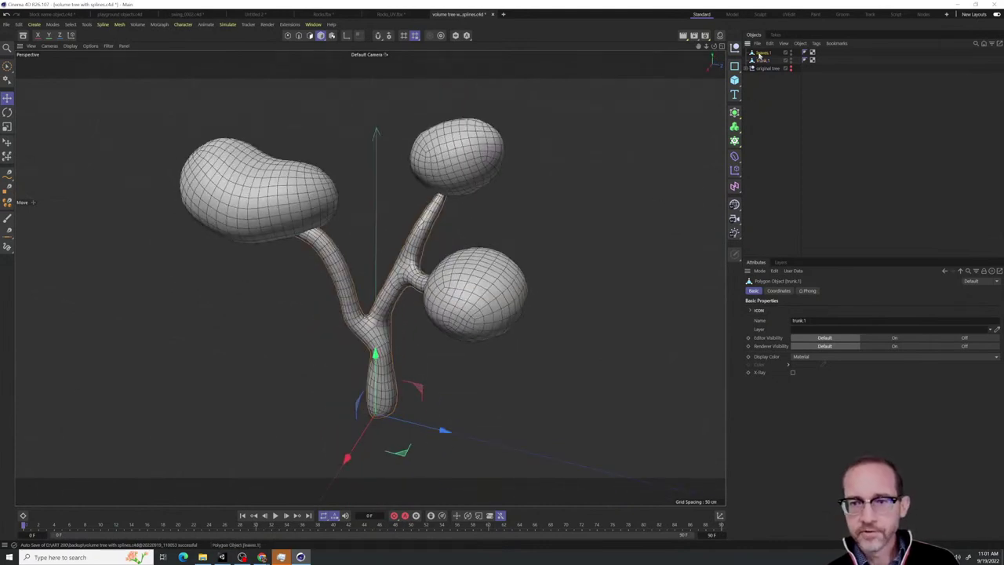
left_click(761, 53)
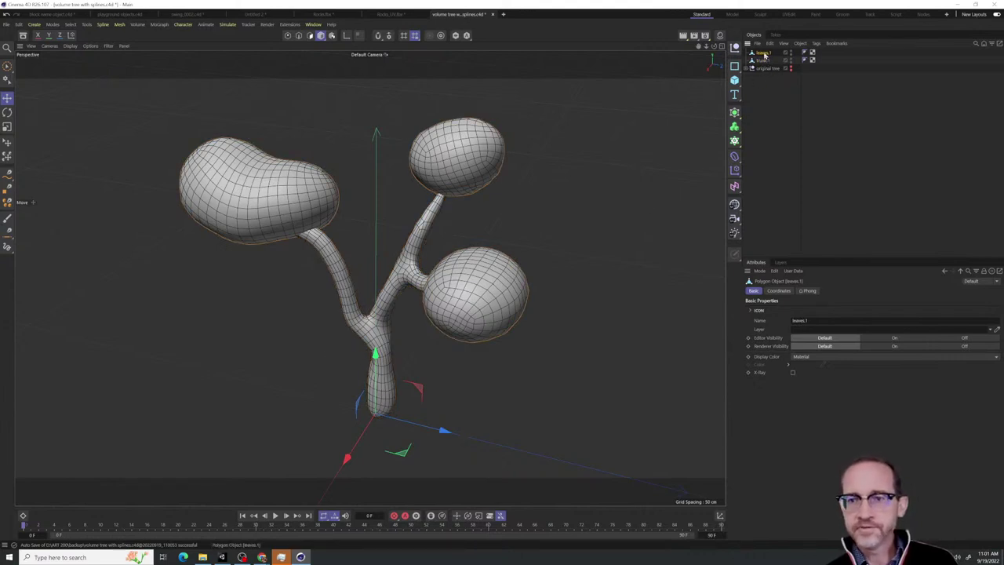
left_click_drag(765, 56, 772, 66)
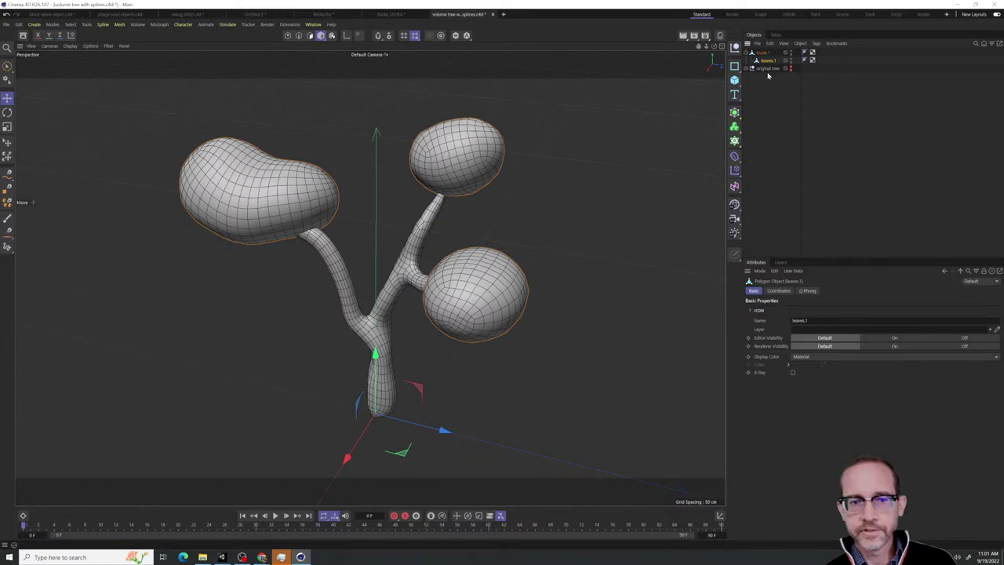
mouse_move(501, 300)
left_mouse_down("alt")
mouse_move(486, 314)
mouse_move(507, 298)
mouse_move(510, 306)
mouse_move(484, 337)
mouse_move(495, 316)
left_mouse_up("alt")
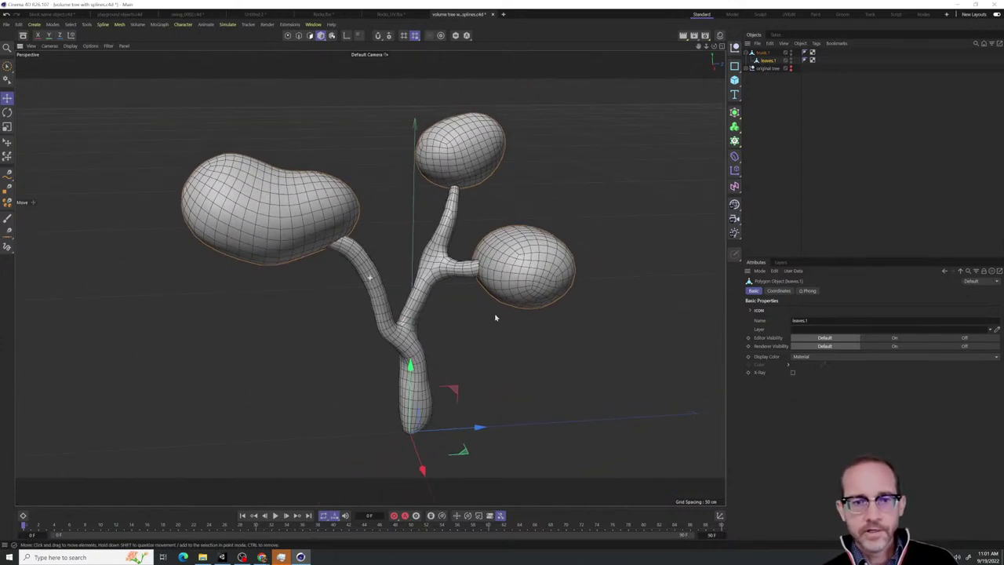
Add an Automatic UV node from the Asset Browser to both trunk.1 and leaves.1, then close the browser
left_click(23, 36)
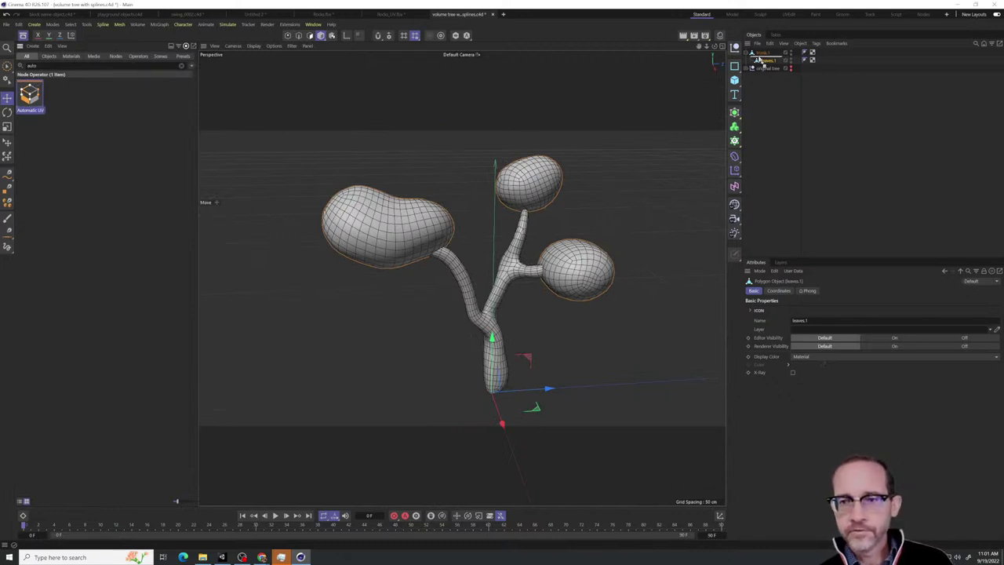
left_click_drag(759, 58, 773, 69)
left_click_drag(471, 283, 456, 279, "alt")
left_click(20, 47)
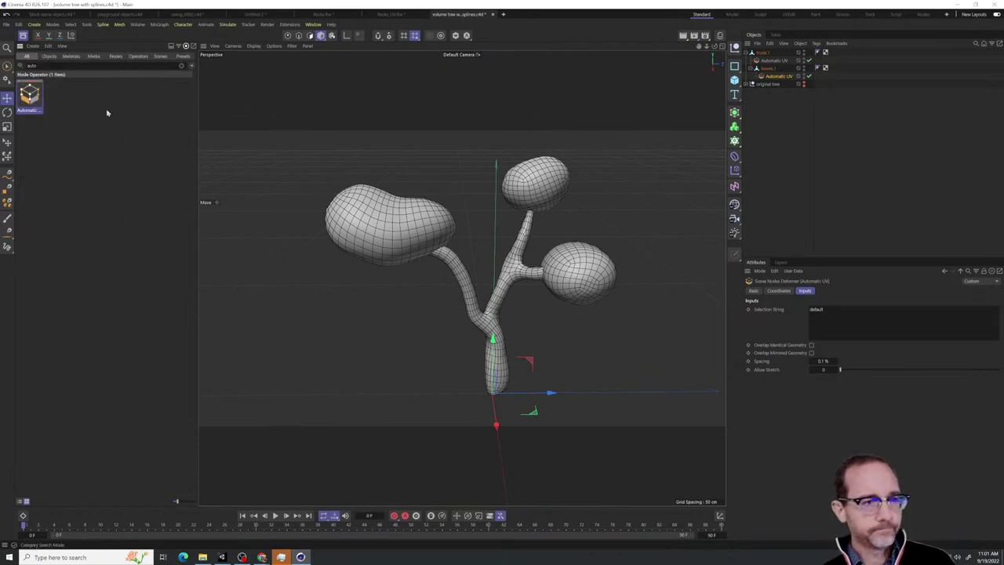
left_click(22, 36)
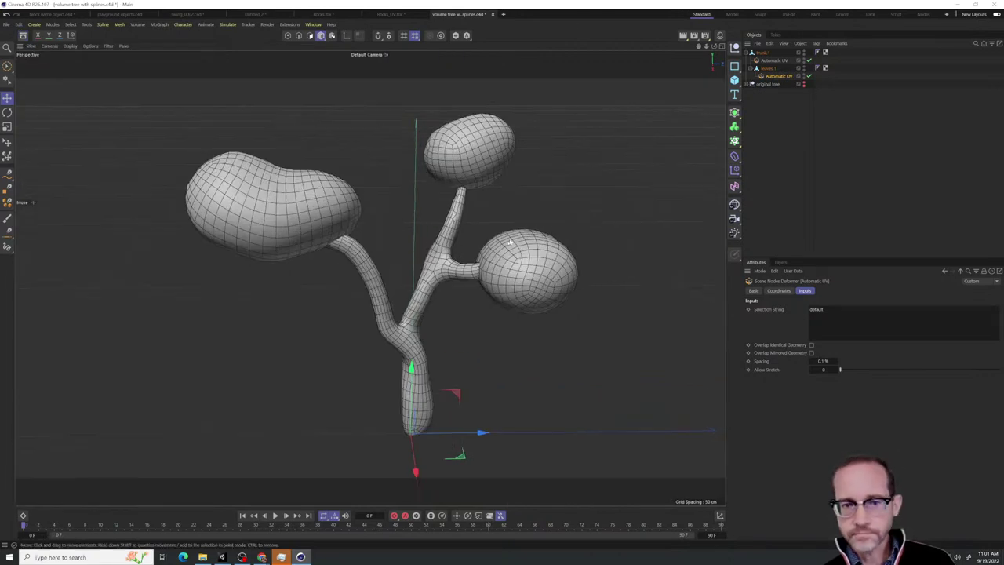
Export the selected trunk.1 hierarchy as FBX, accepting the export settings
left_click_drag(512, 253, 457, 377, "alt")
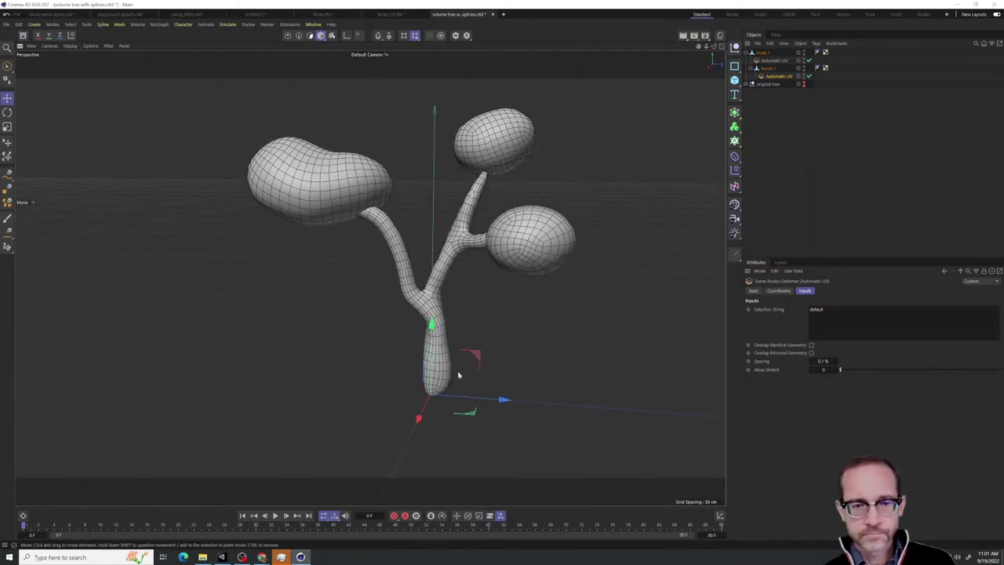
left_click(761, 52)
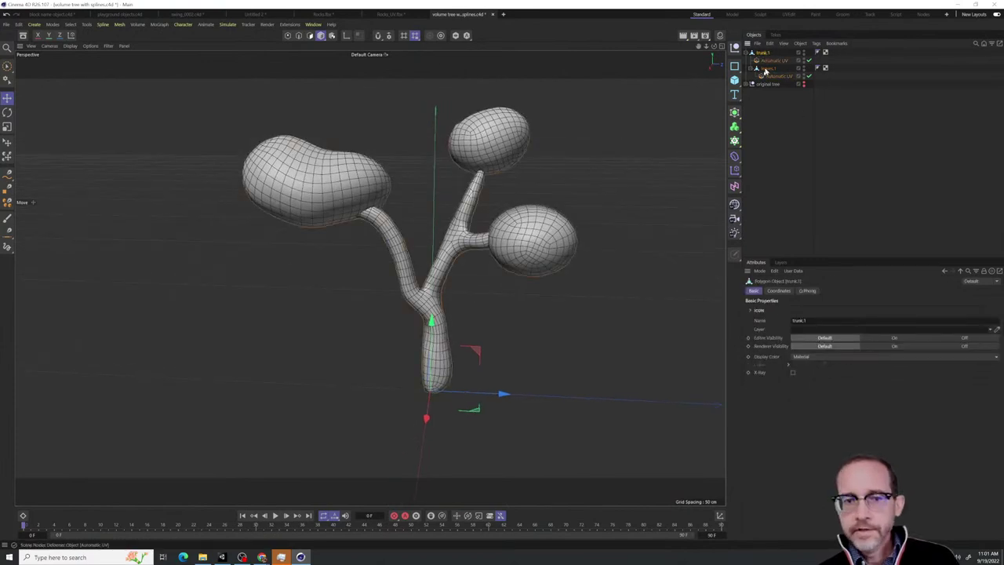
left_click_drag(439, 289, 470, 293, "alt")
left_click(757, 43)
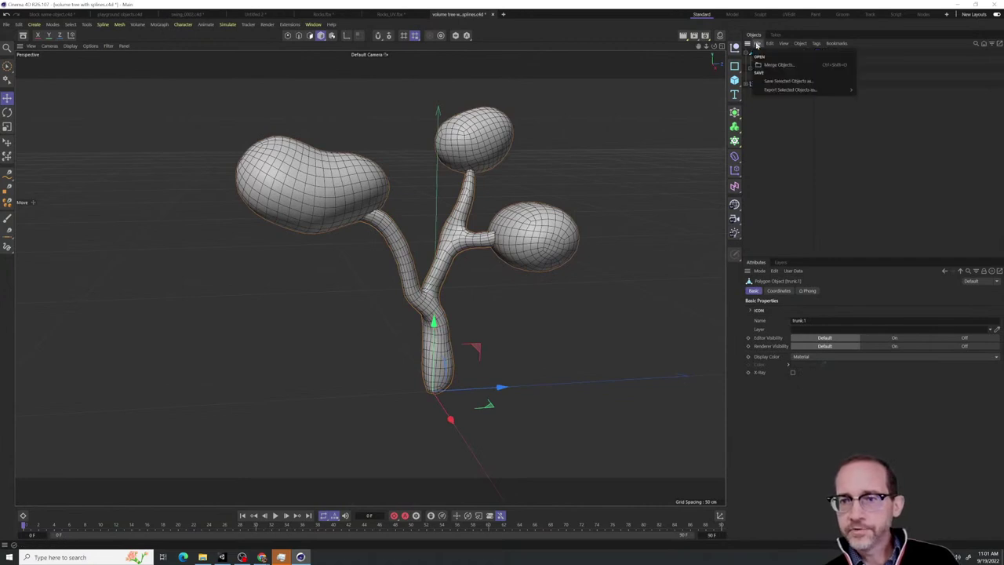
mouse_move(768, 91)
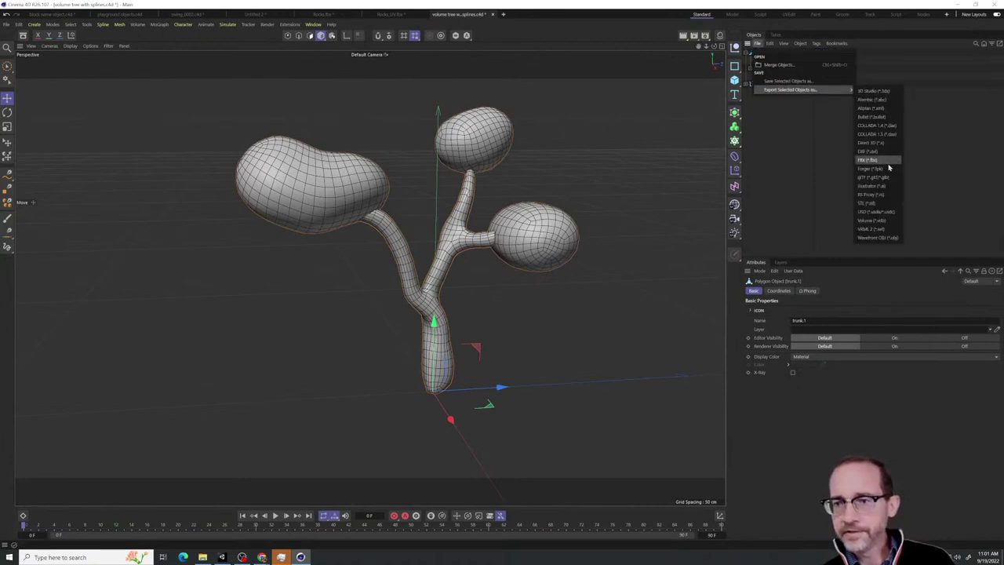
left_click(882, 161)
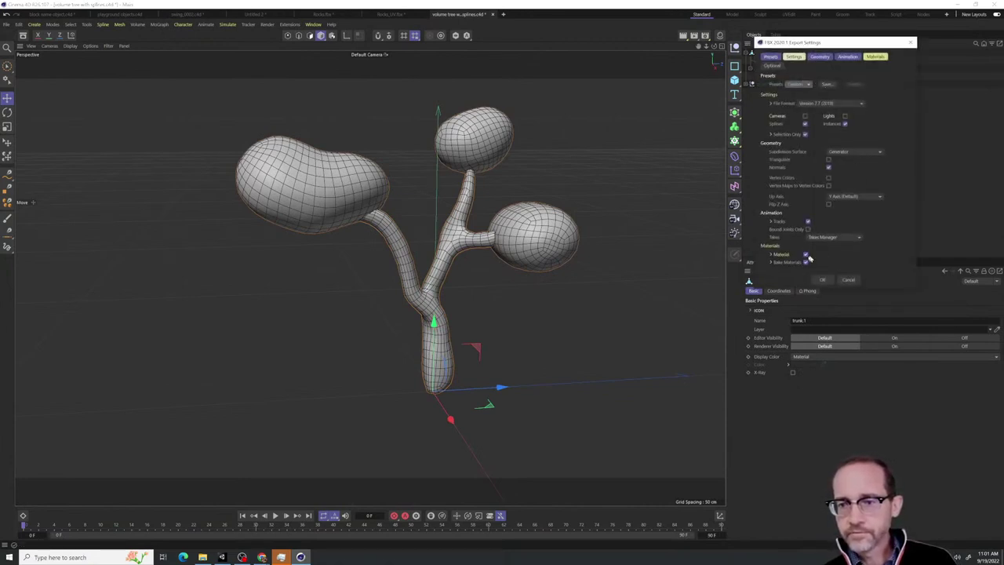
left_click(822, 280)
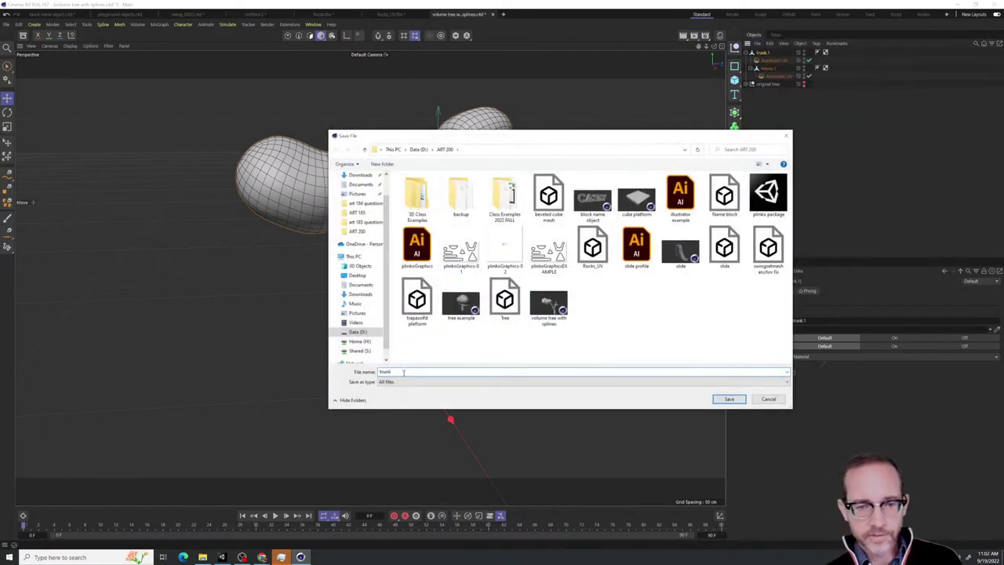
Save the FBX export as "volume tree" in the ART 200 folder
type("vo")
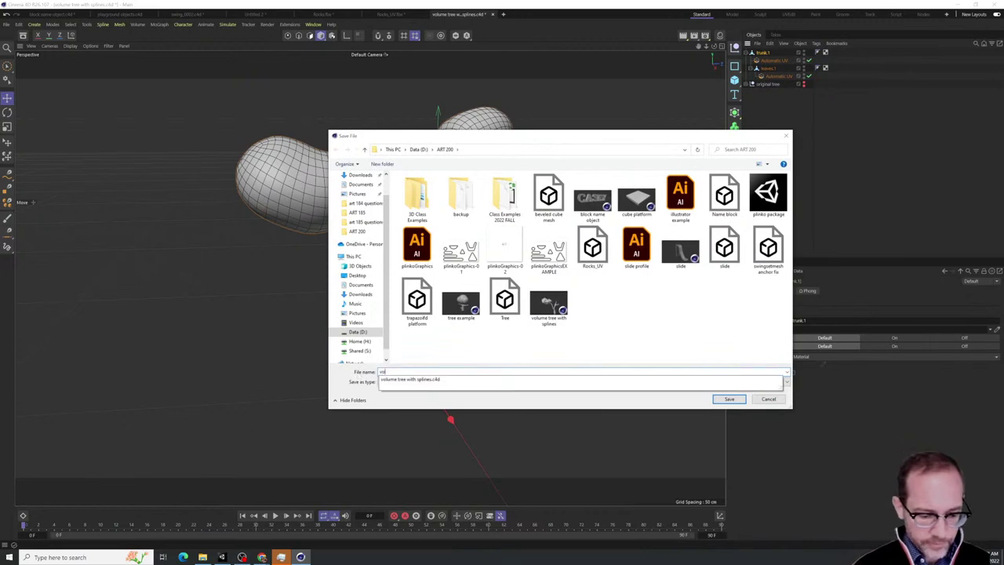
type("lume tree")
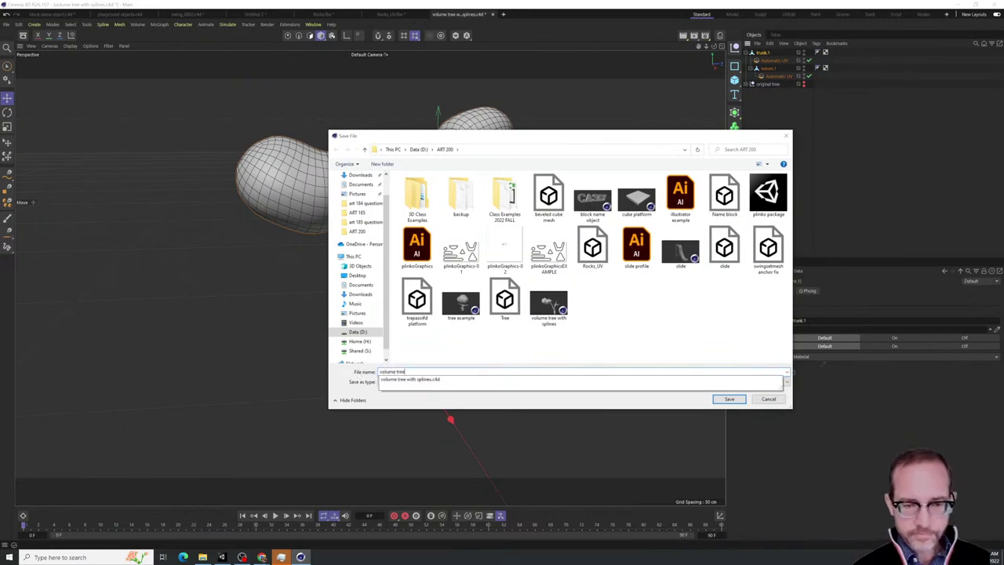
key("Down")
left_click(728, 399)
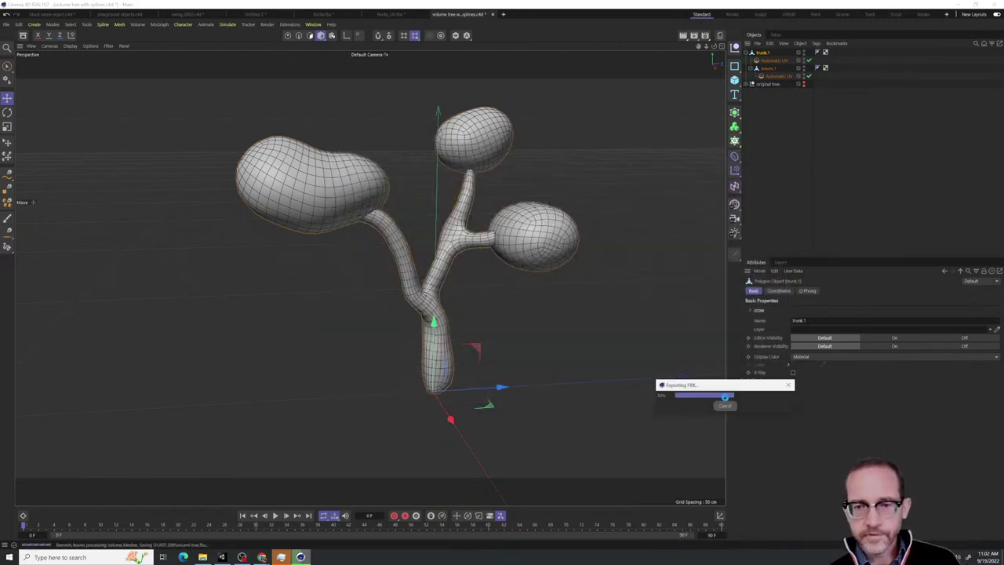
left_click(725, 401)
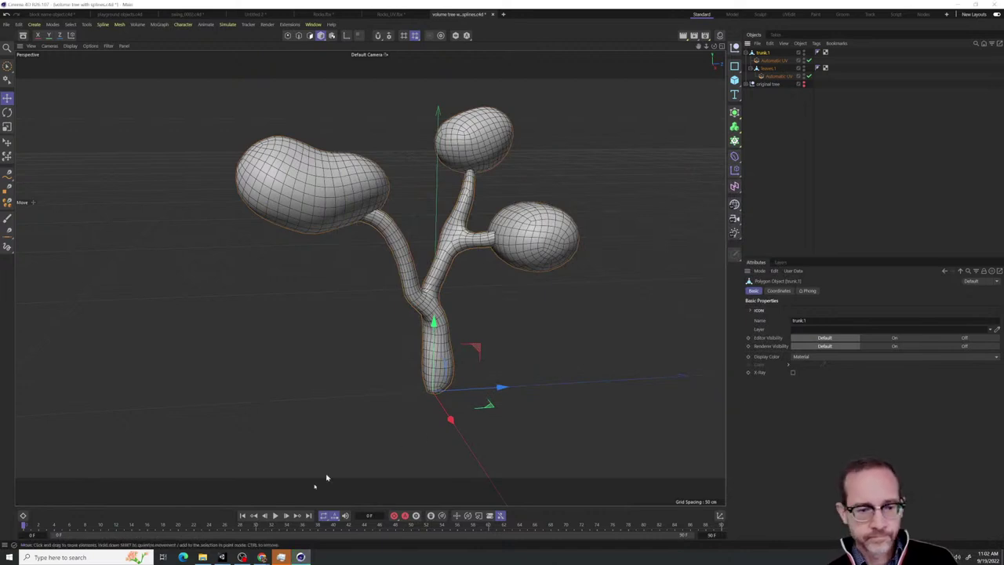
Switch to Unity, open the project's mesh assets folder, and bring up the ART 200 folder in File Explorer
left_click(223, 556)
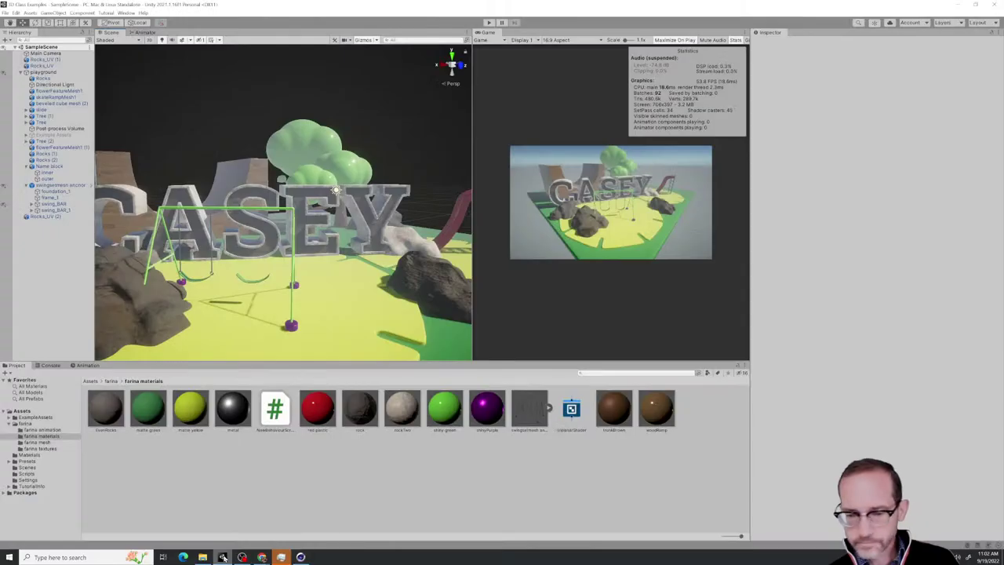
left_click(61, 444)
left_click(202, 557)
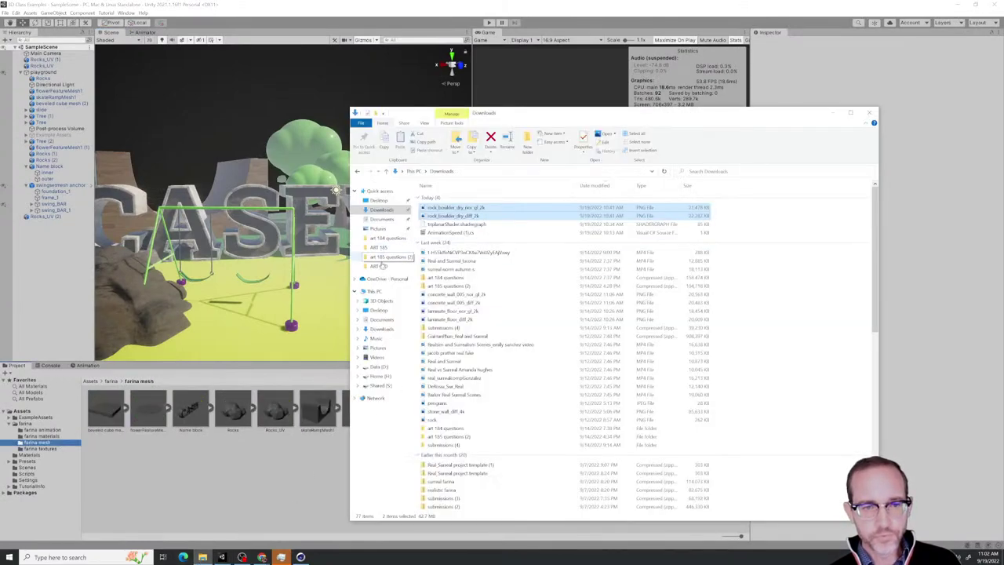
left_click(379, 247)
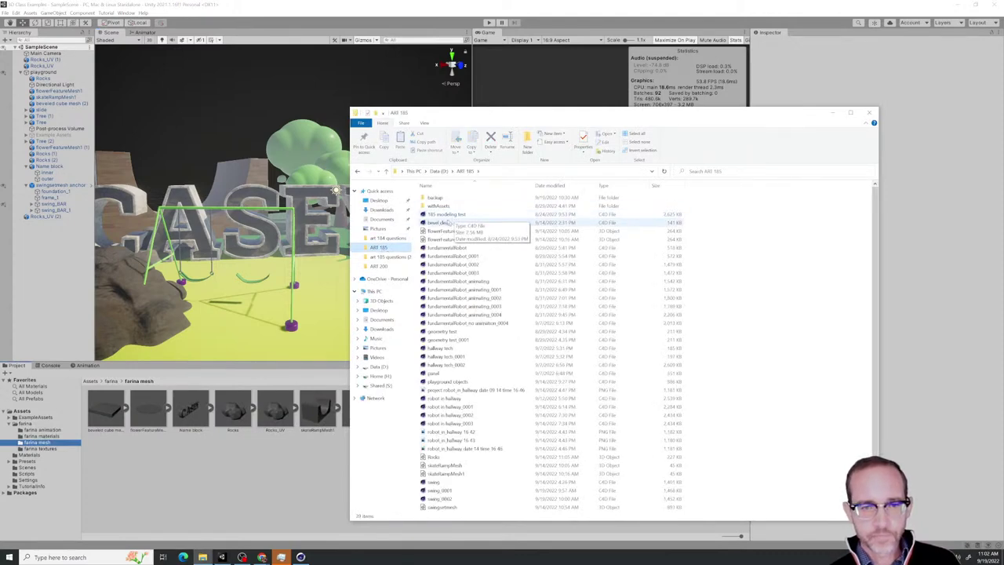
left_click(378, 265)
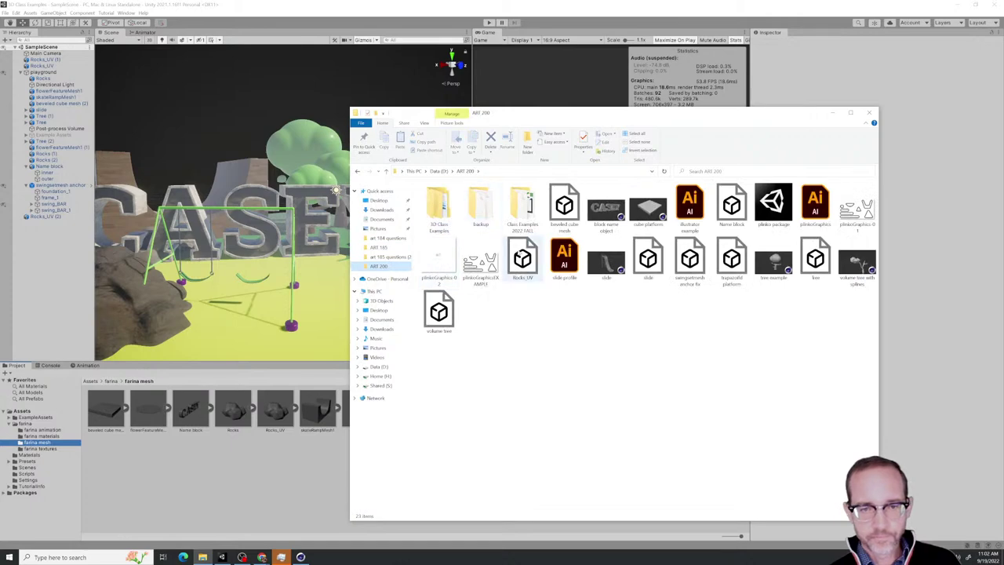
Import the volume tree FBX into Unity's mesh assets folder and select the imported model
left_click(439, 312)
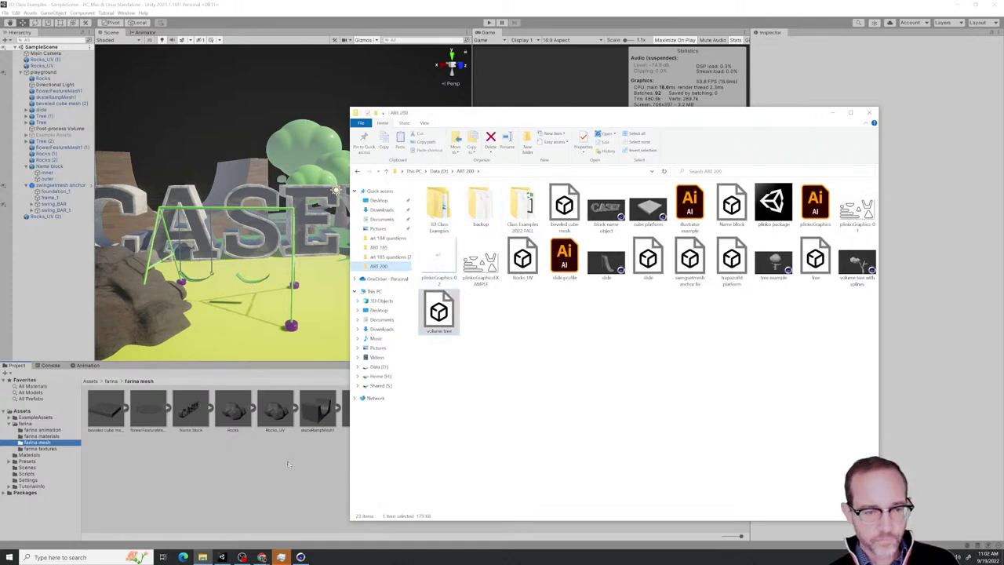
left_click_drag(284, 464, 295, 468)
left_click(533, 419)
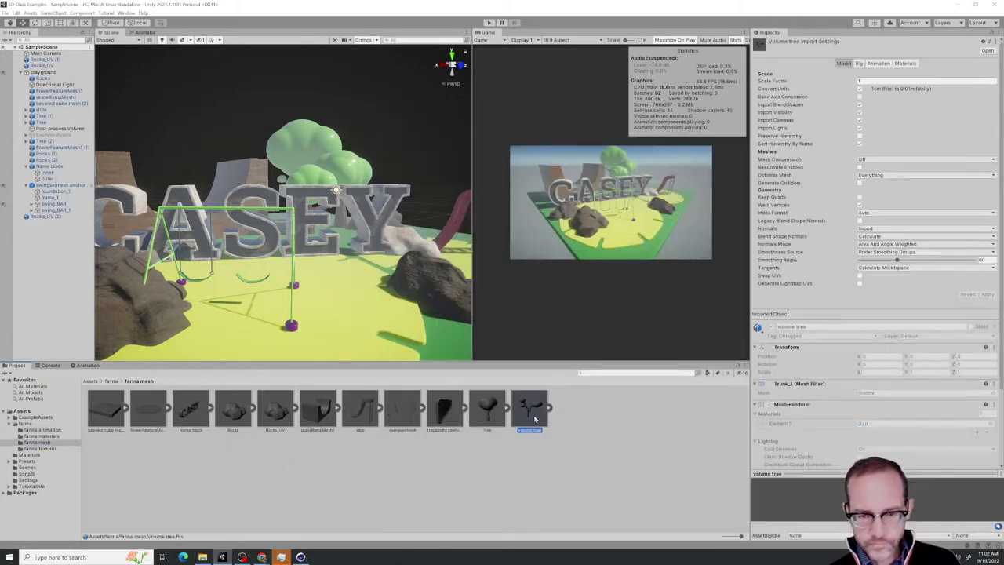
Place the volume tree model from the mesh assets folder into the playground scene, in front of the name letters
left_click_drag(530, 423, 401, 294)
right_click_drag(401, 294, 425, 274, "alt")
left_click_drag(426, 274, 369, 270, "alt")
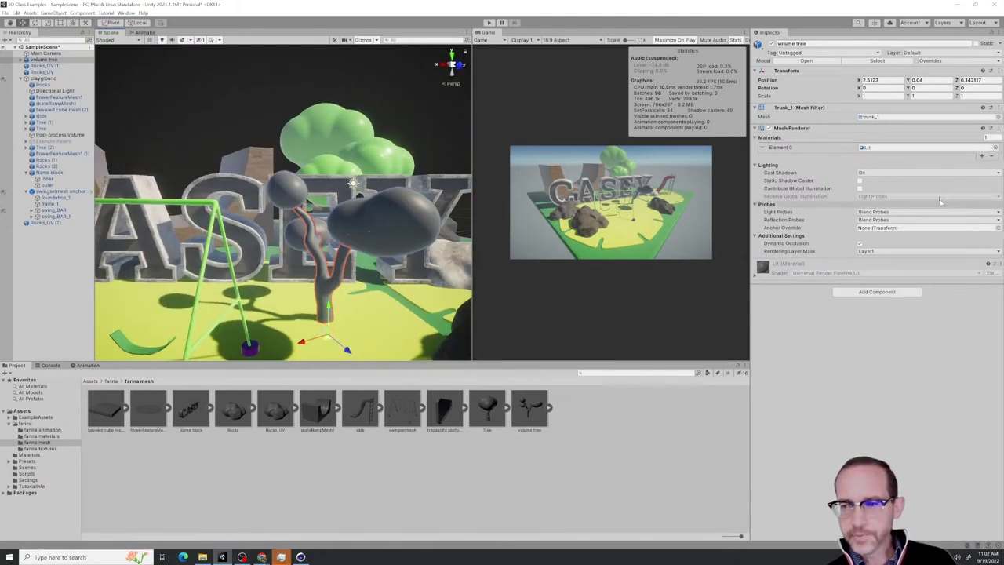
Set the volume tree model's import scale factor to 2, apply it and check the tree's size in the scene
left_click(530, 408)
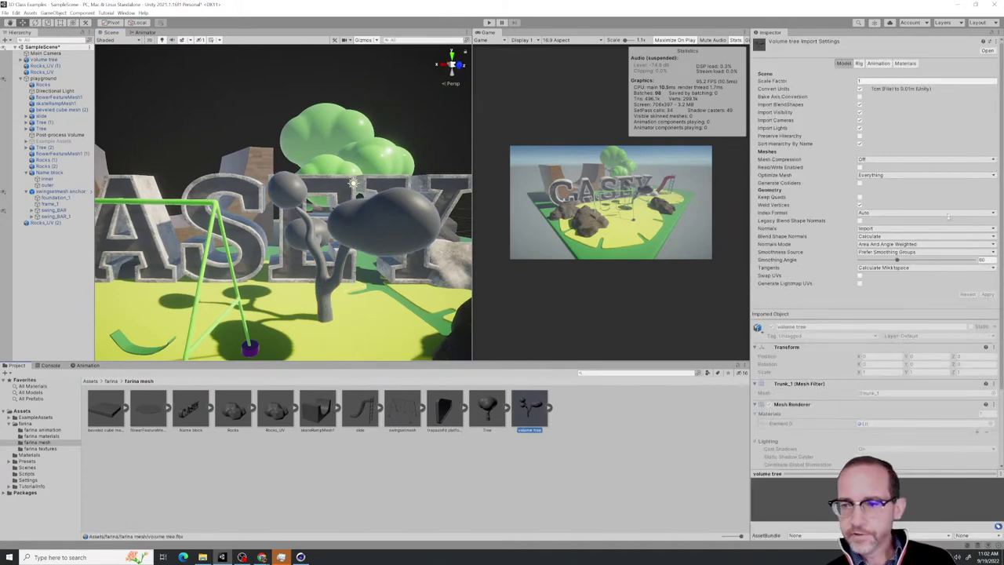
left_click(866, 82)
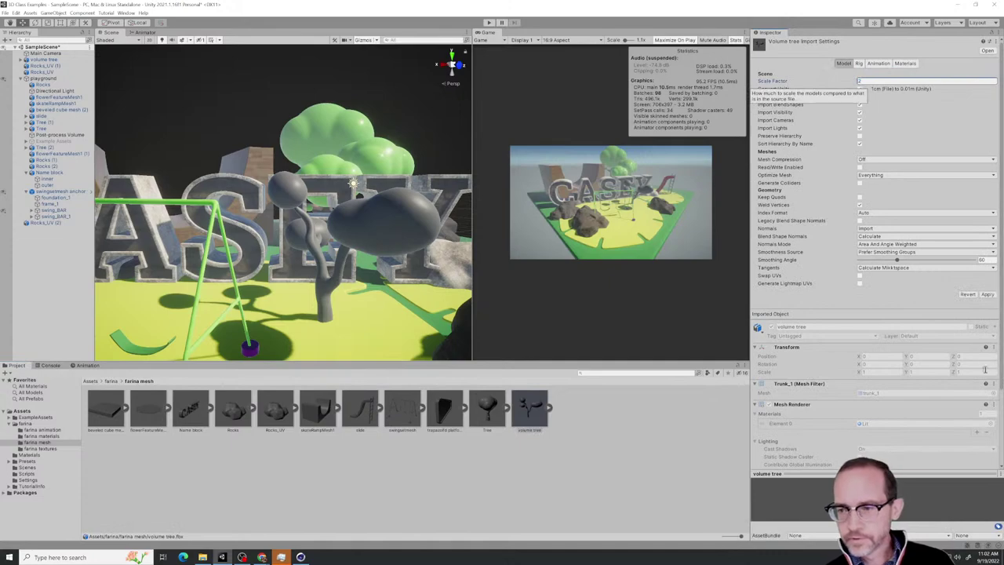
left_click(987, 294)
left_click_drag(206, 269, 281, 309, "alt")
scroll(286, 299, "down", 6)
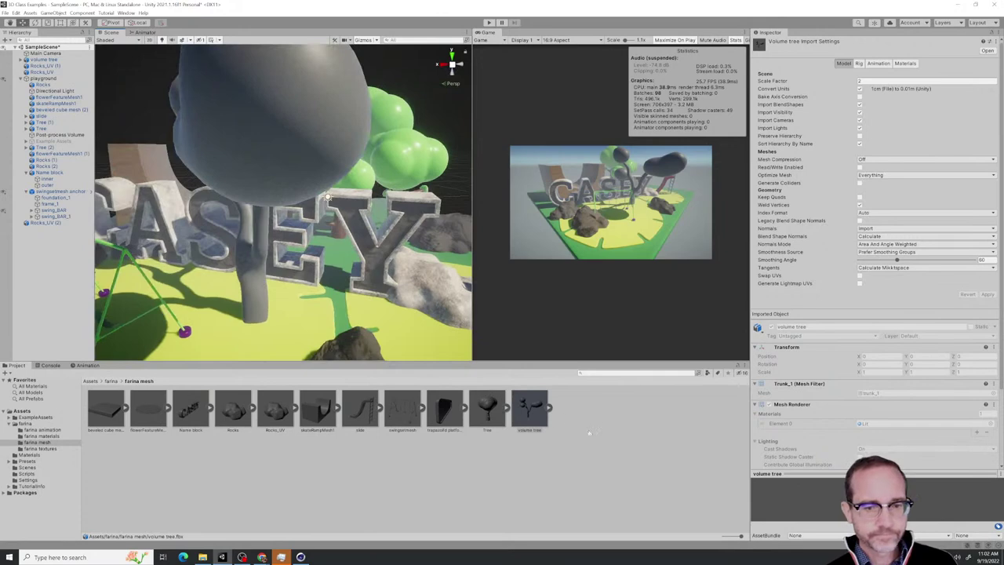
left_click_drag(212, 304, 387, 280, "alt")
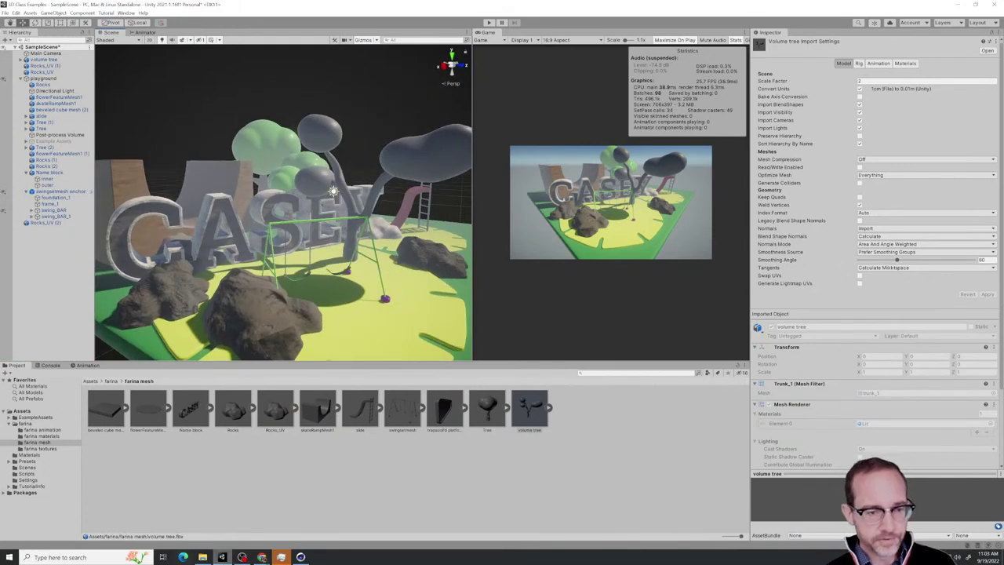
Switch to the Chrome window with Poly Haven and go back from Rock Boulder Dry to the textures list
mouse_move(262, 556)
left_click(274, 530)
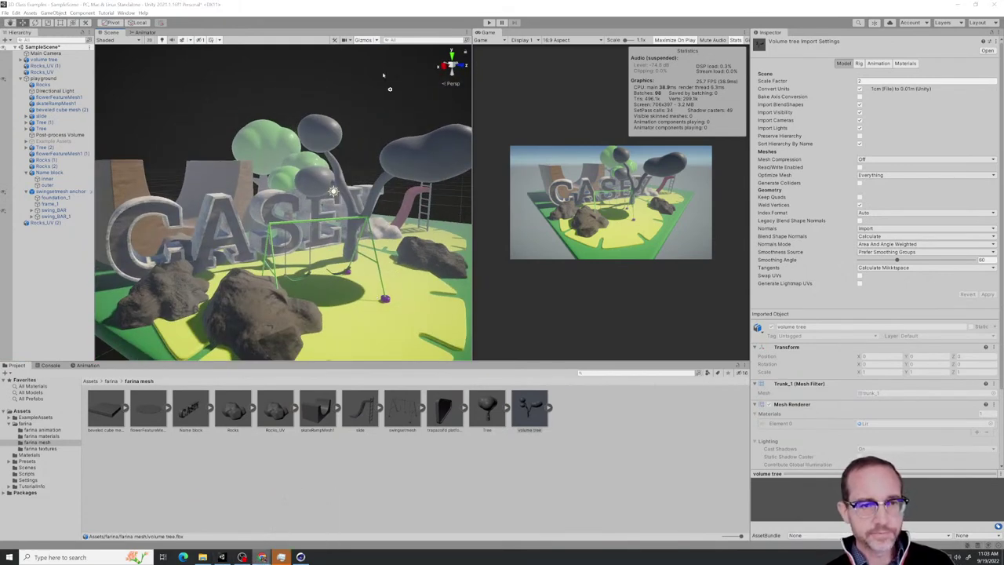
left_click(427, 59)
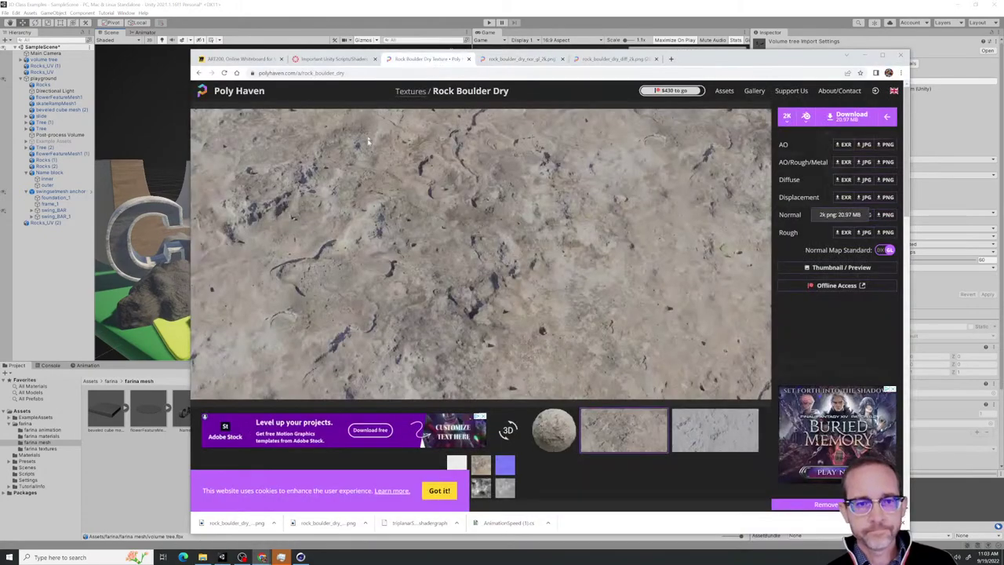
left_click(199, 72)
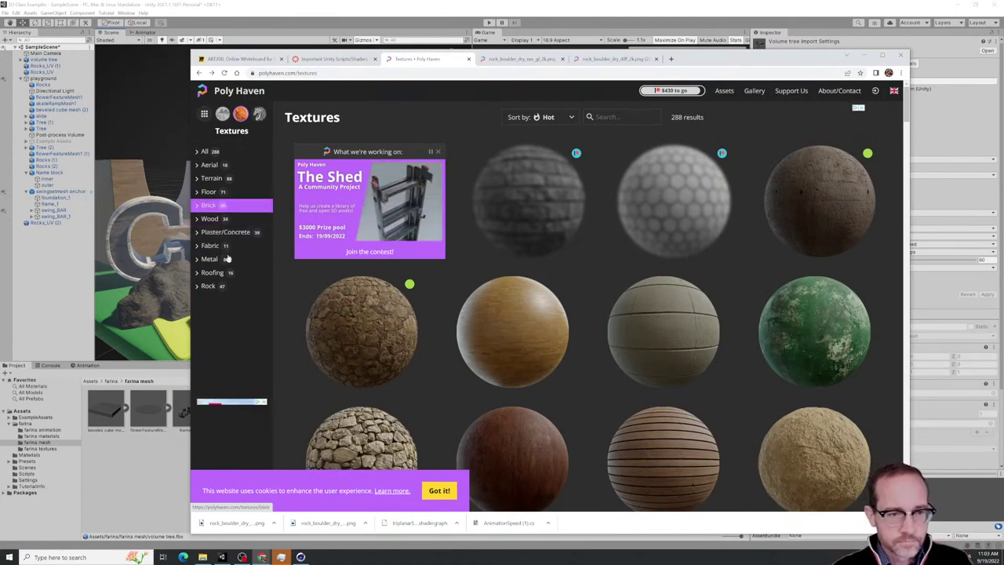
Find the Bark Brown 02 texture in the list, open it and show its individual map downloads
scroll(534, 292, "down", 8)
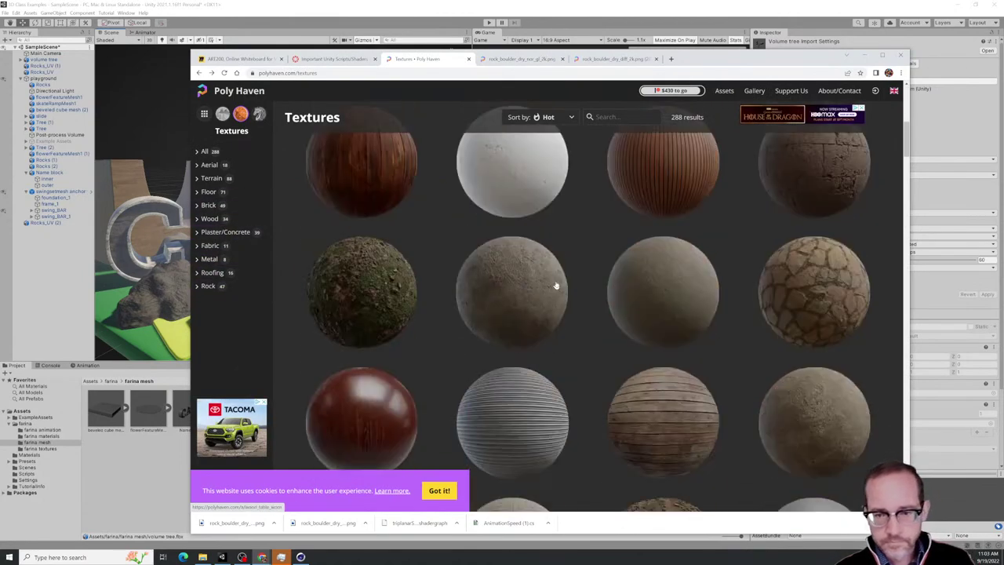
scroll(679, 252, "down", 10)
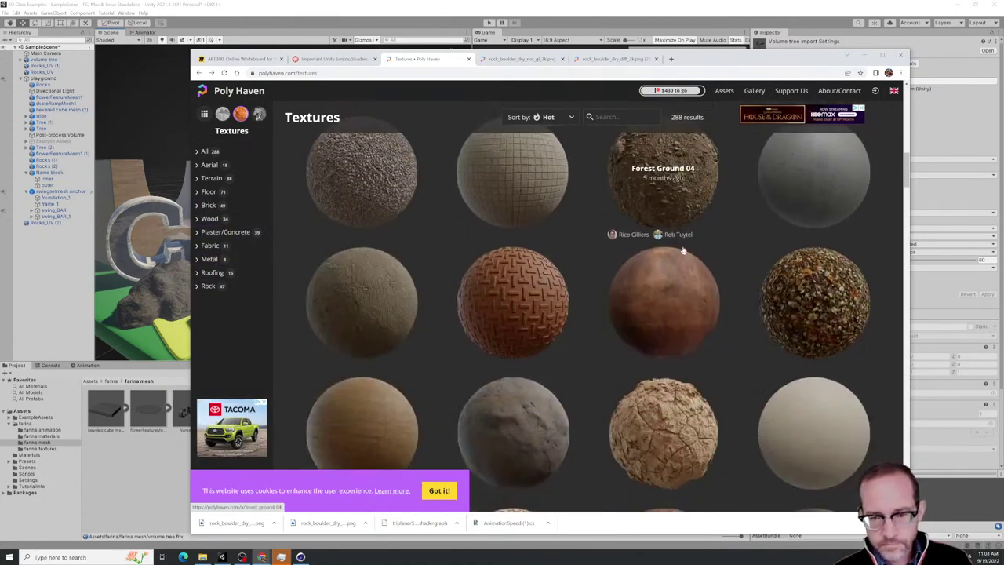
scroll(683, 250, "down", 10)
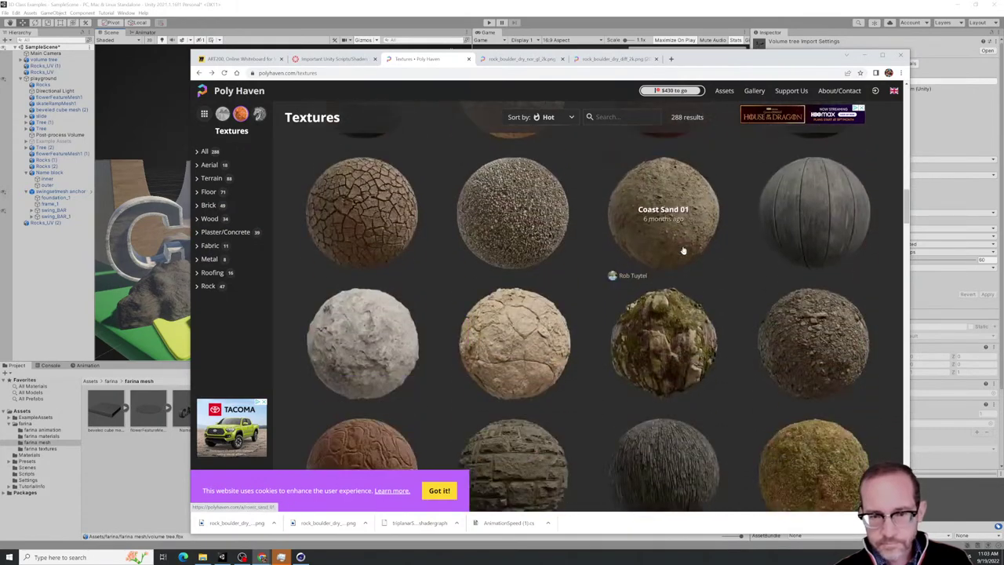
scroll(683, 251, "down", 10)
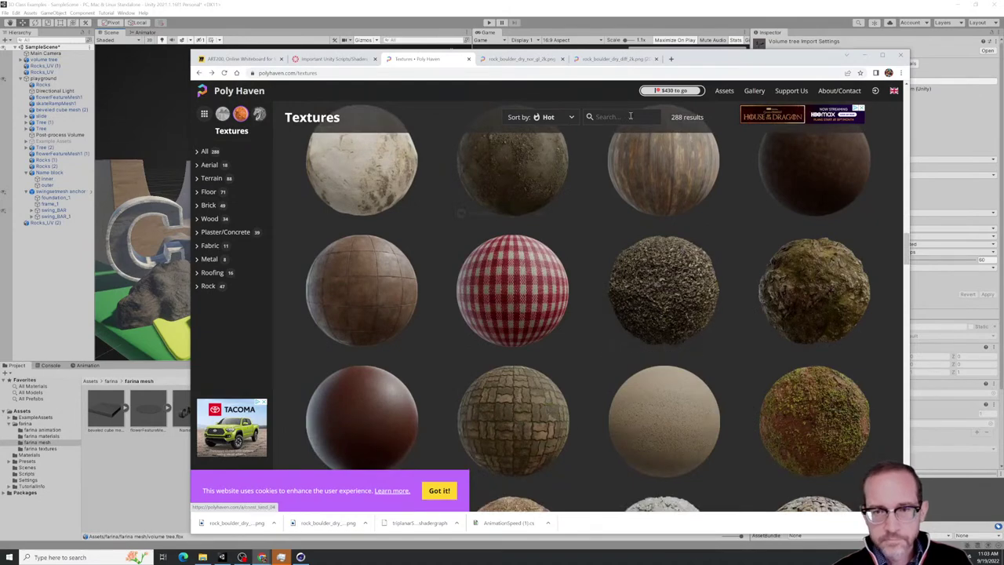
scroll(740, 291, "down", 2)
scroll(739, 291, "down", 5)
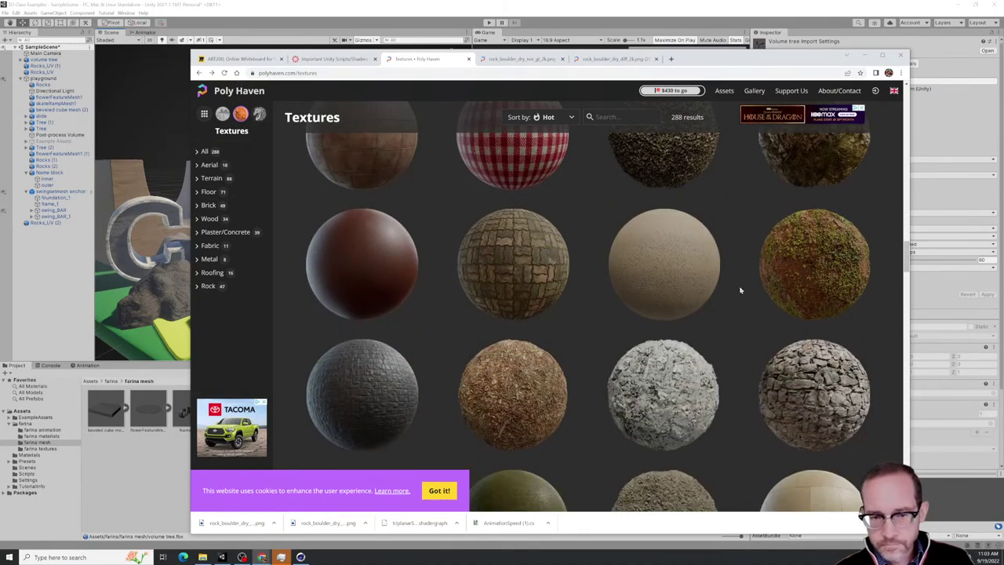
scroll(741, 288, "down", 5)
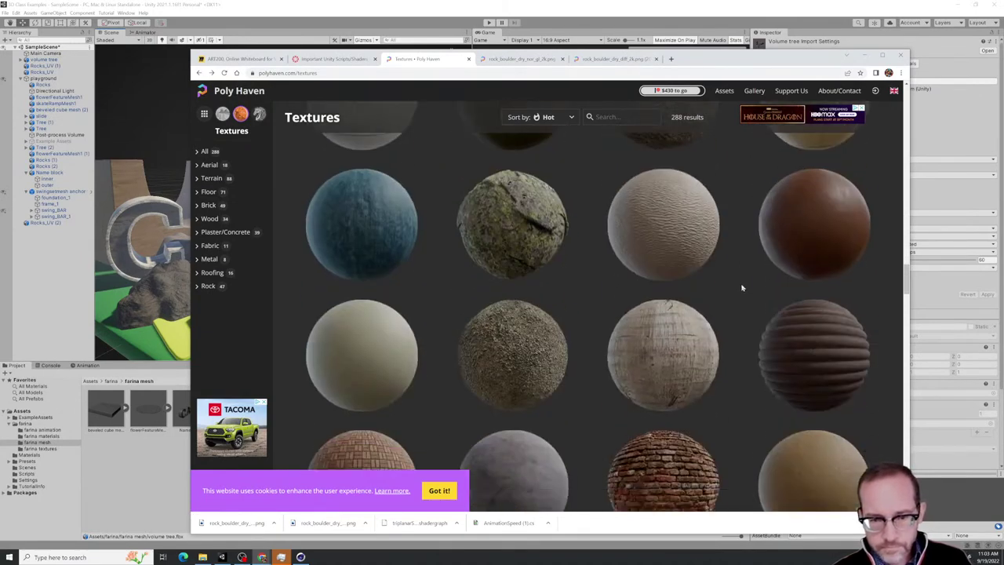
scroll(742, 287, "down", 2)
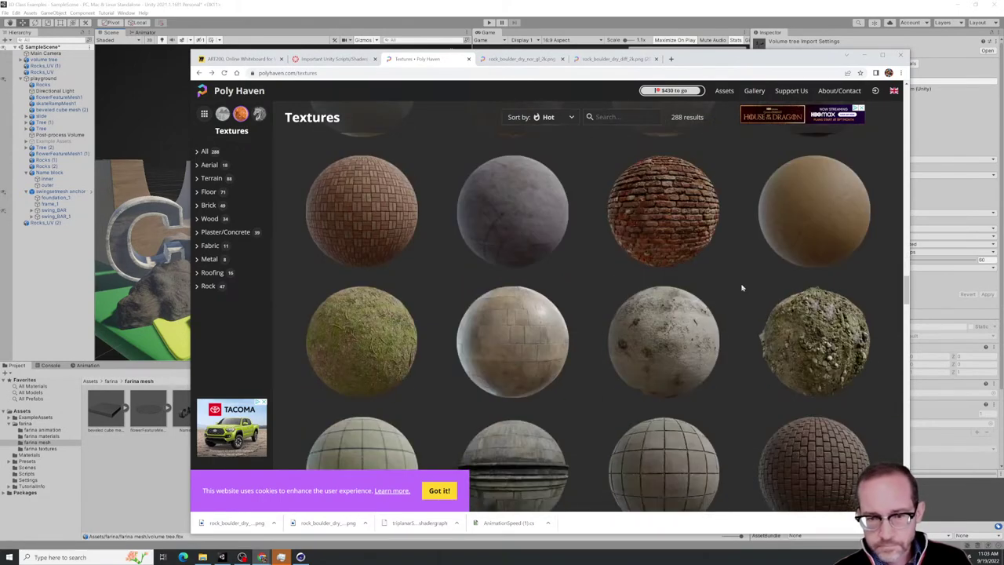
scroll(742, 288, "down", 5)
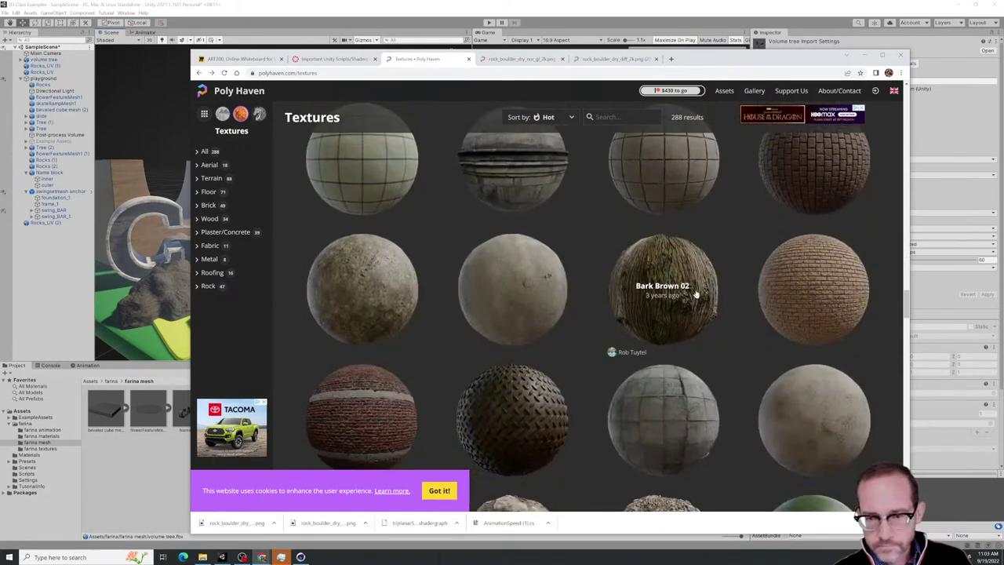
scroll(751, 257, "down", 2)
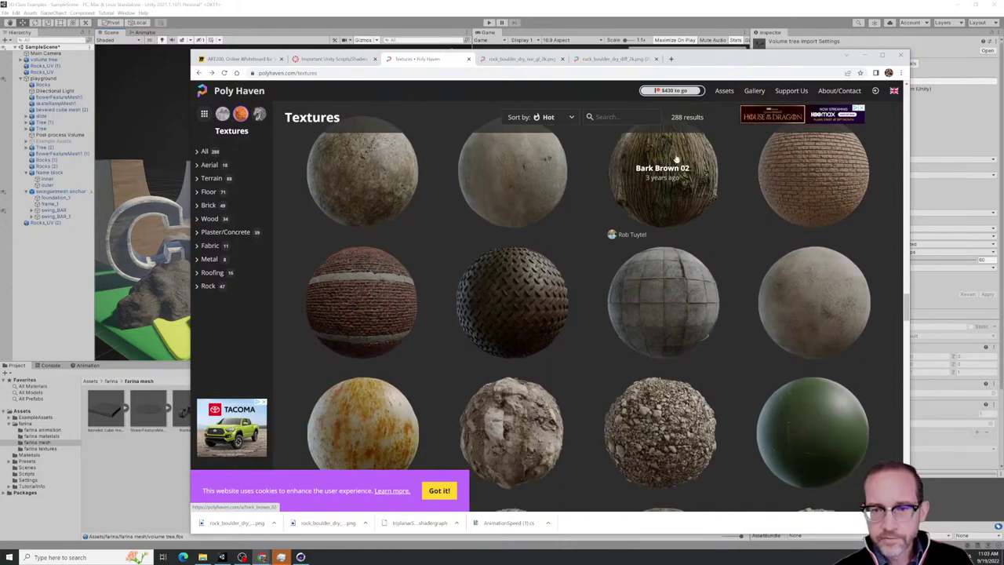
left_click(676, 160)
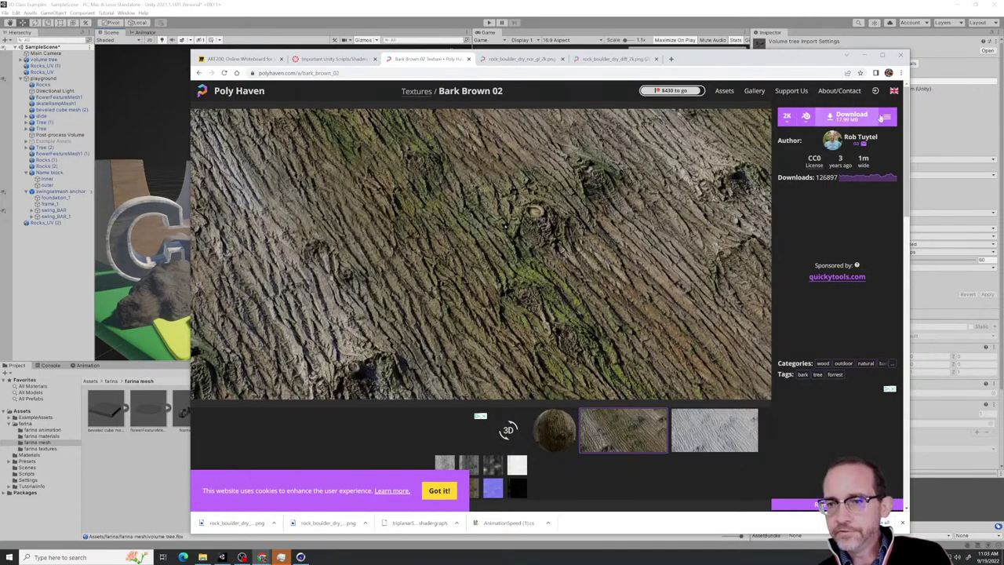
left_click(883, 116)
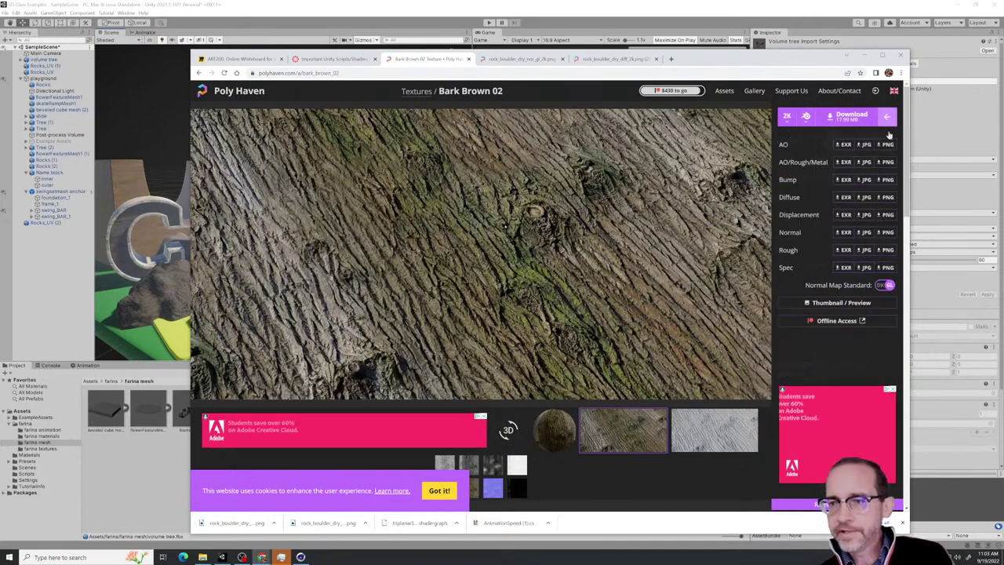
left_click(885, 179)
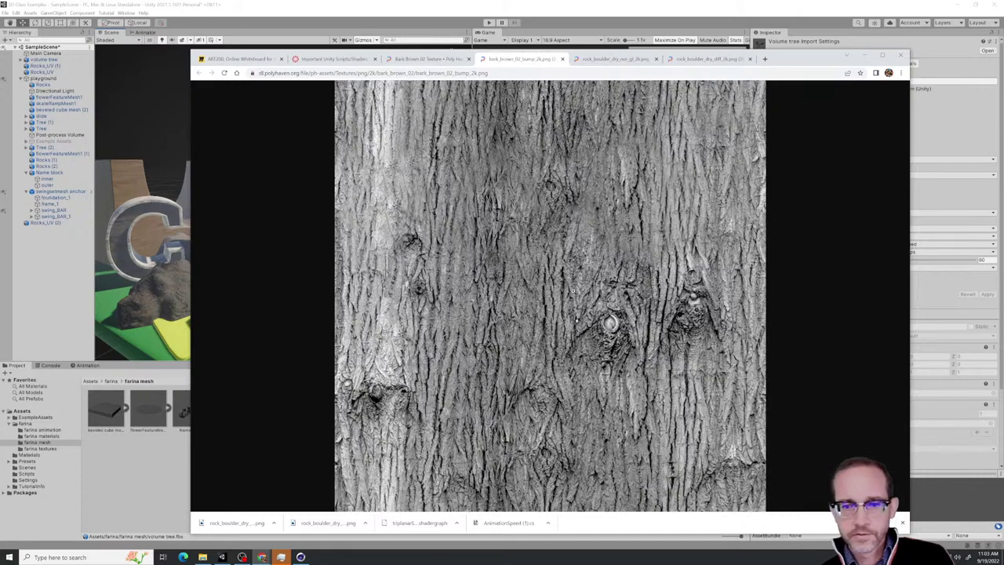
right_click(574, 292)
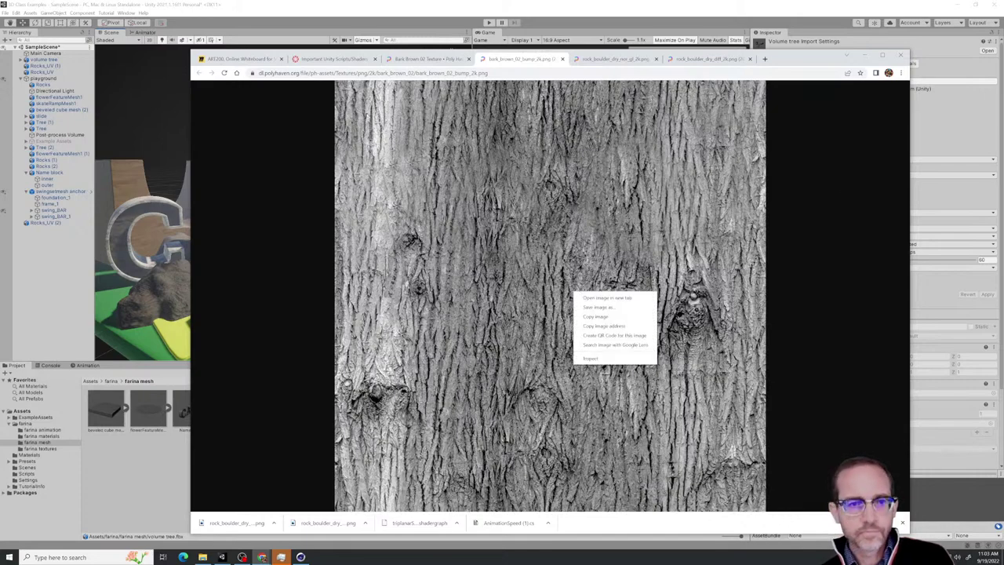
left_click(450, 62)
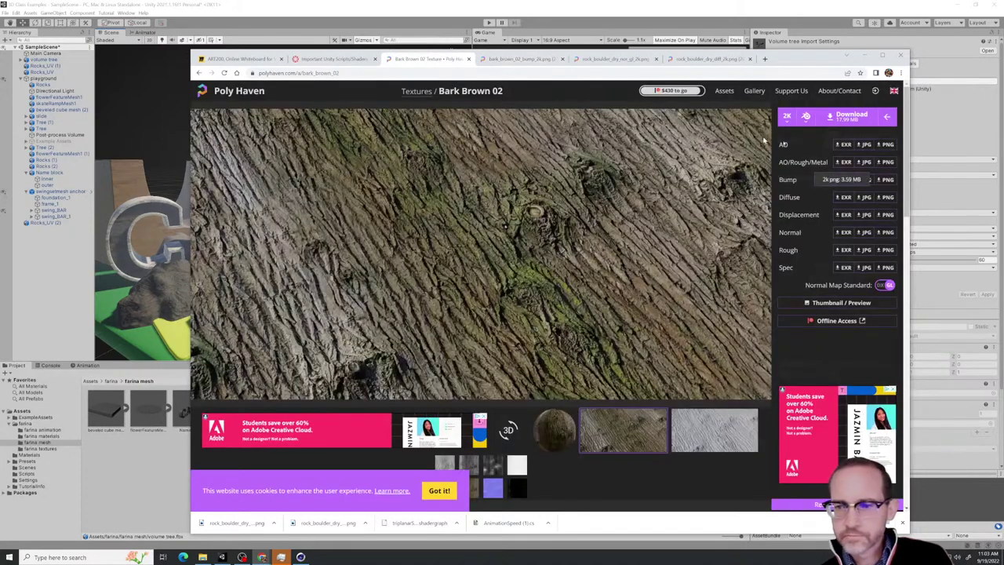
Open the Bark Brown 02 diffuse map as PNG and save it as bark_brown_02_diff_2k in Downloads
left_click(885, 197)
right_click(624, 276)
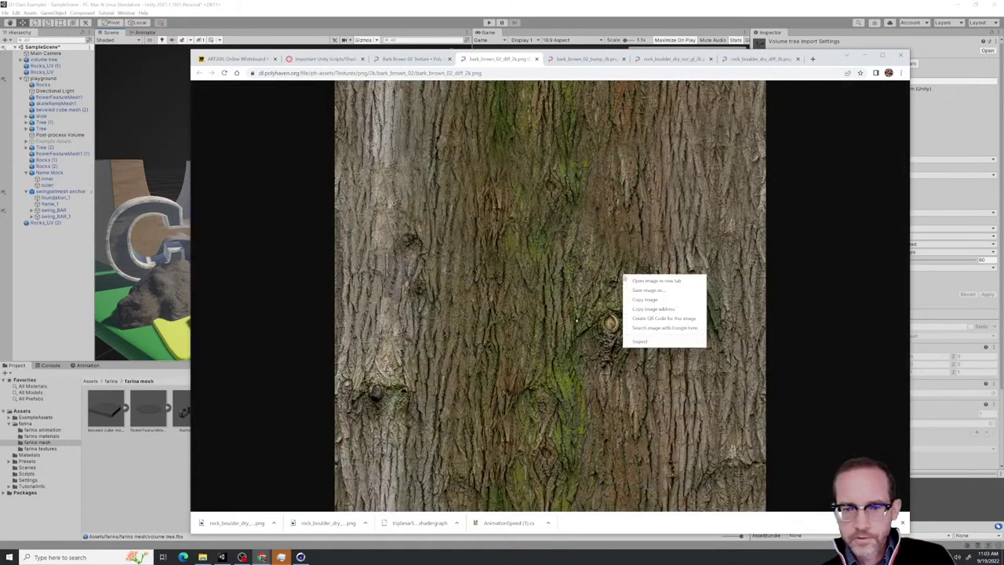
left_click(639, 299)
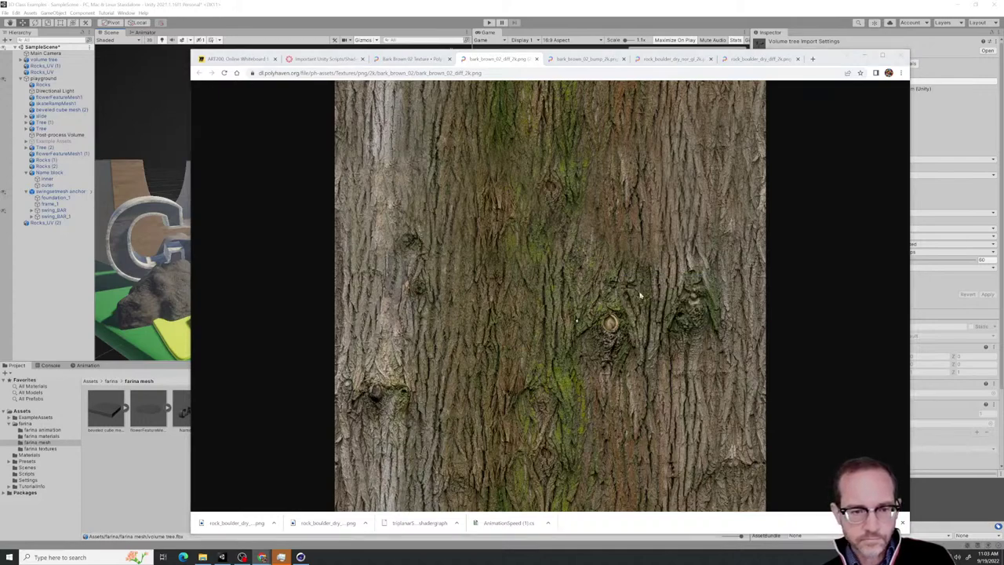
left_click(437, 272)
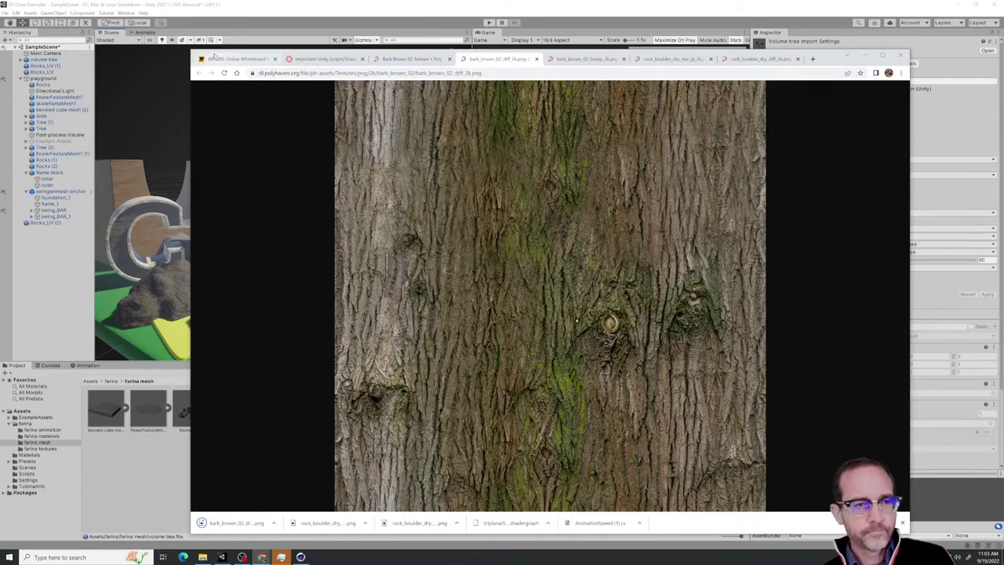
Open the Bark Brown 02 normal map as PNG and save it as bark_brown_02_nor_gl_2k in Downloads
left_click(409, 59)
left_click(892, 237)
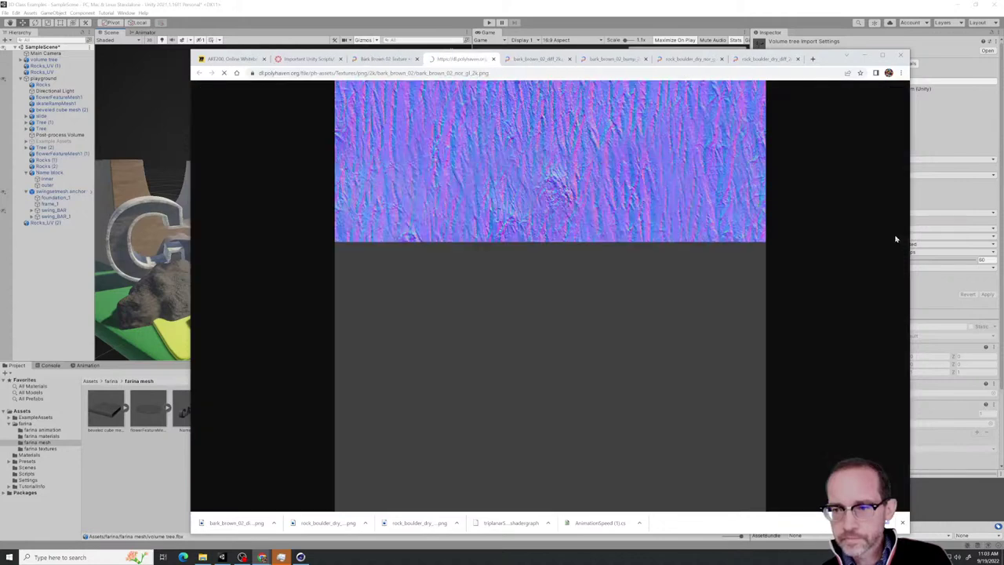
right_click(664, 249)
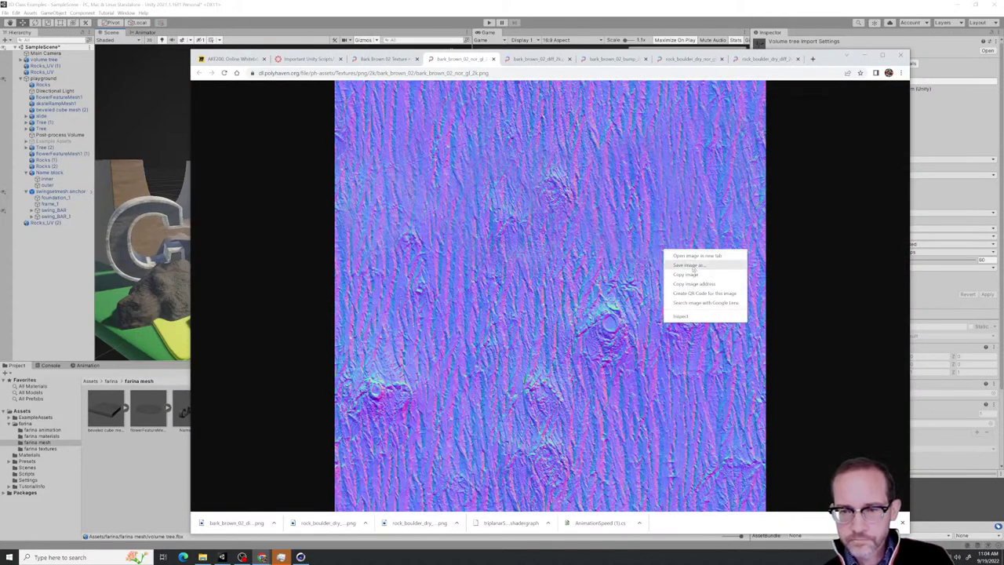
left_click(689, 265)
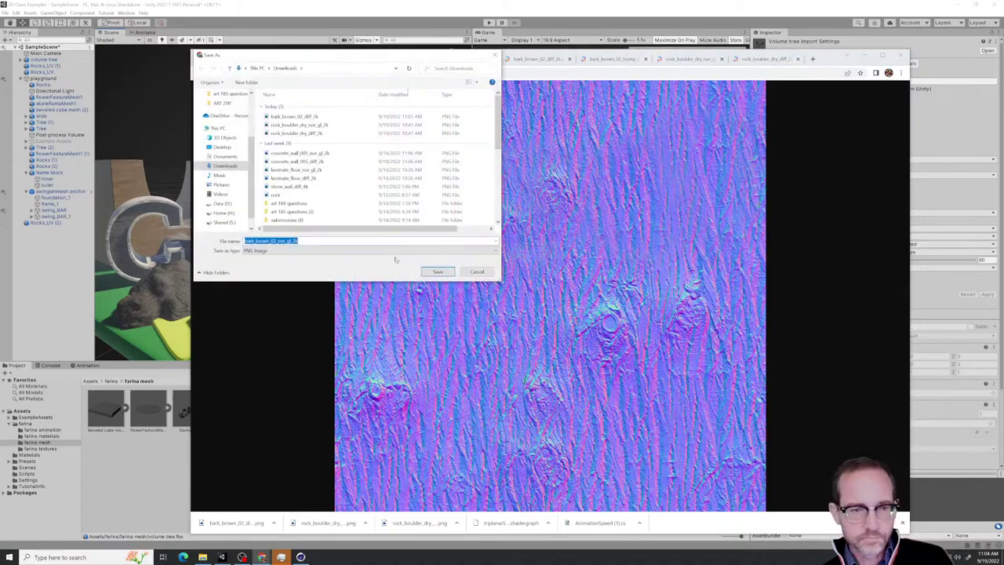
left_click(437, 272)
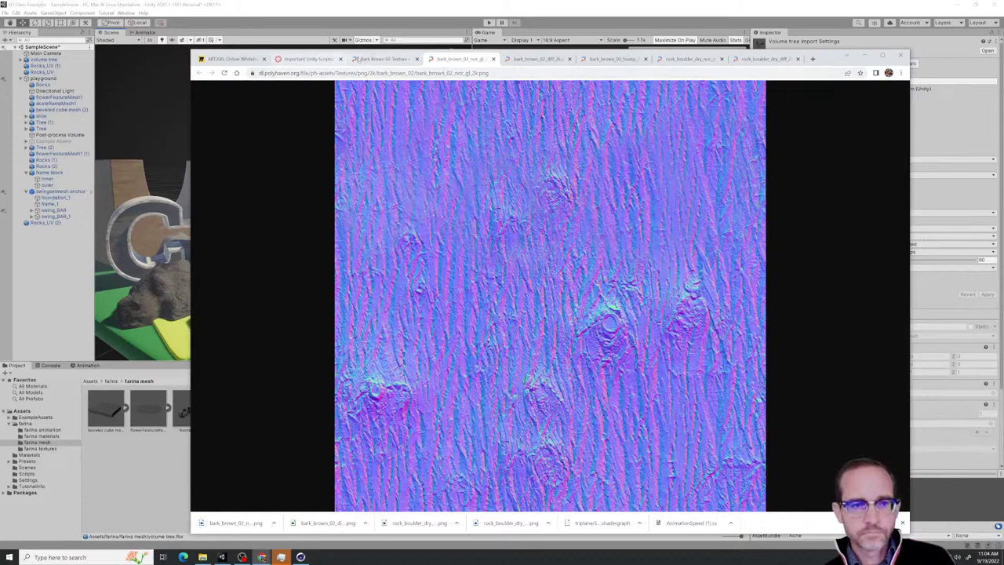
Return from Bark Brown 02 to the Poly Haven textures list and browse it for another suitable surface texture
left_click(382, 59)
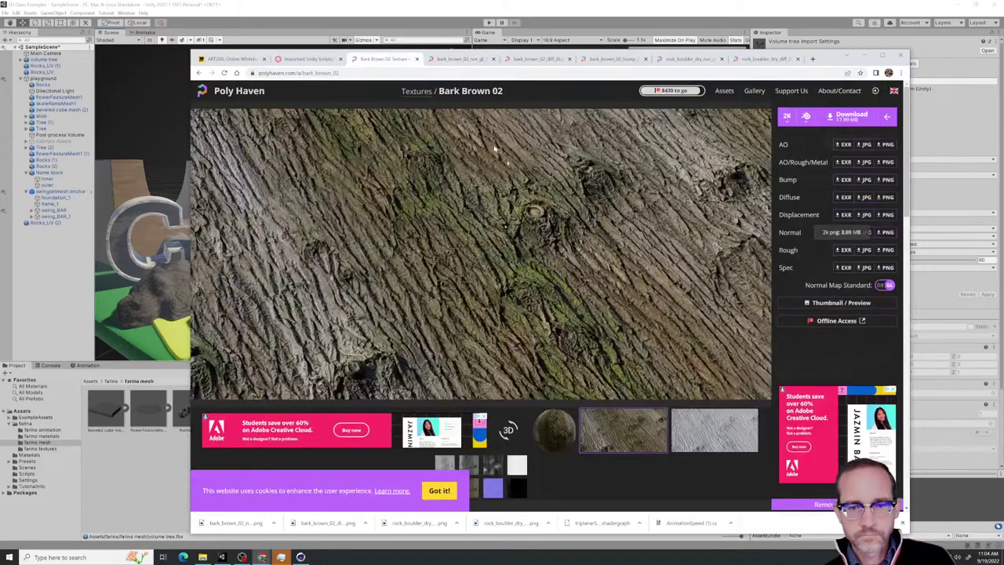
left_click(199, 73)
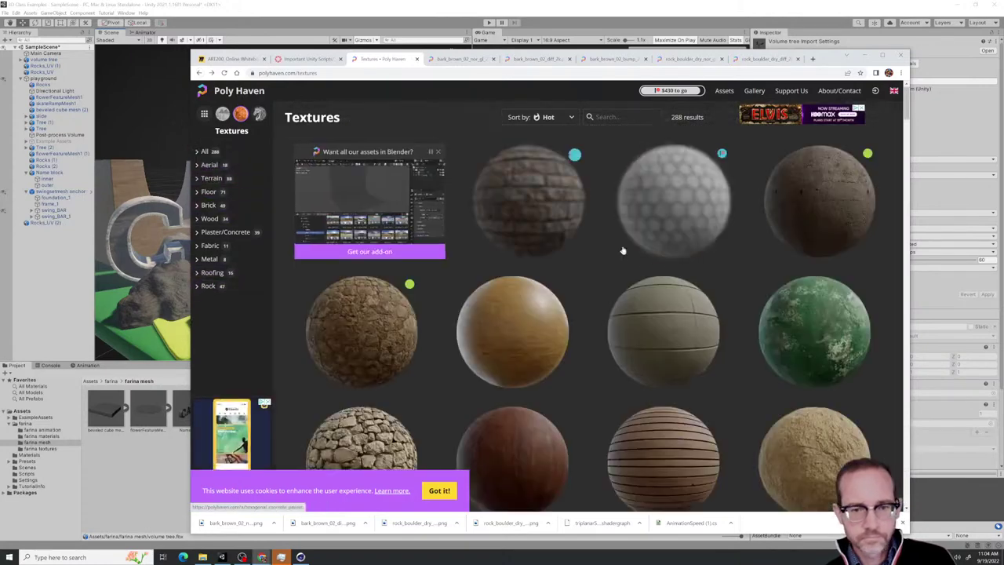
scroll(650, 287, "down", 5)
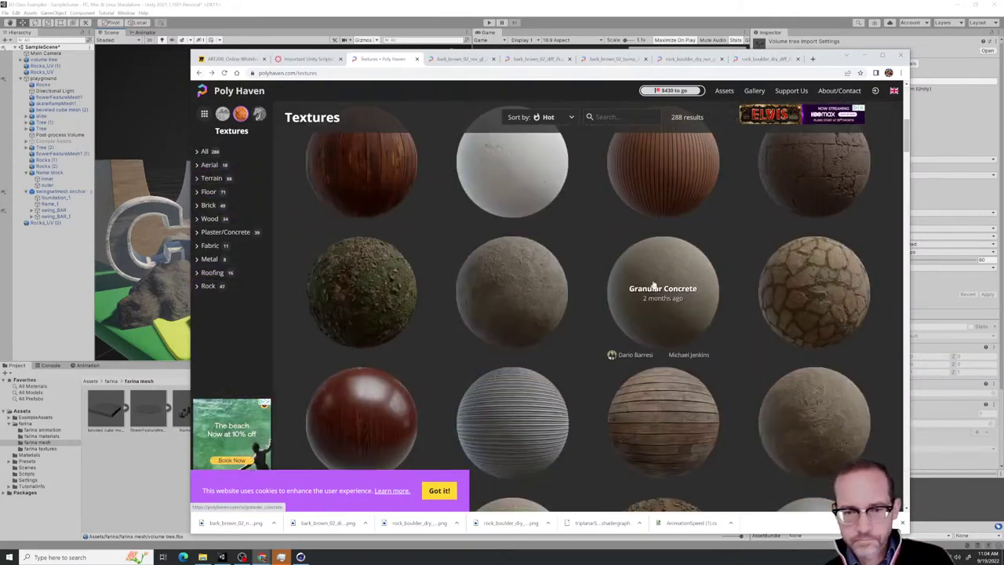
scroll(652, 285, "down", 10)
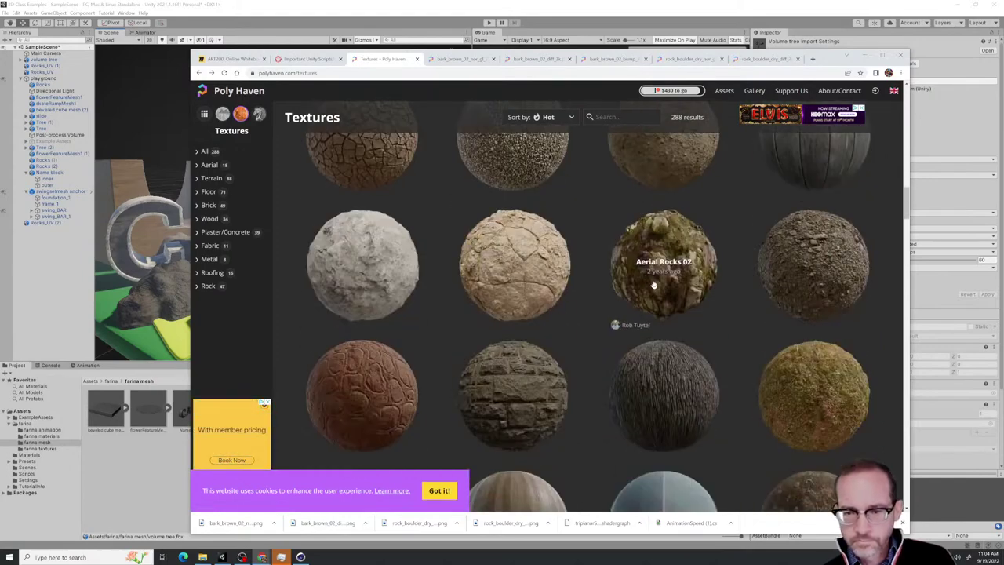
scroll(653, 285, "down", 10)
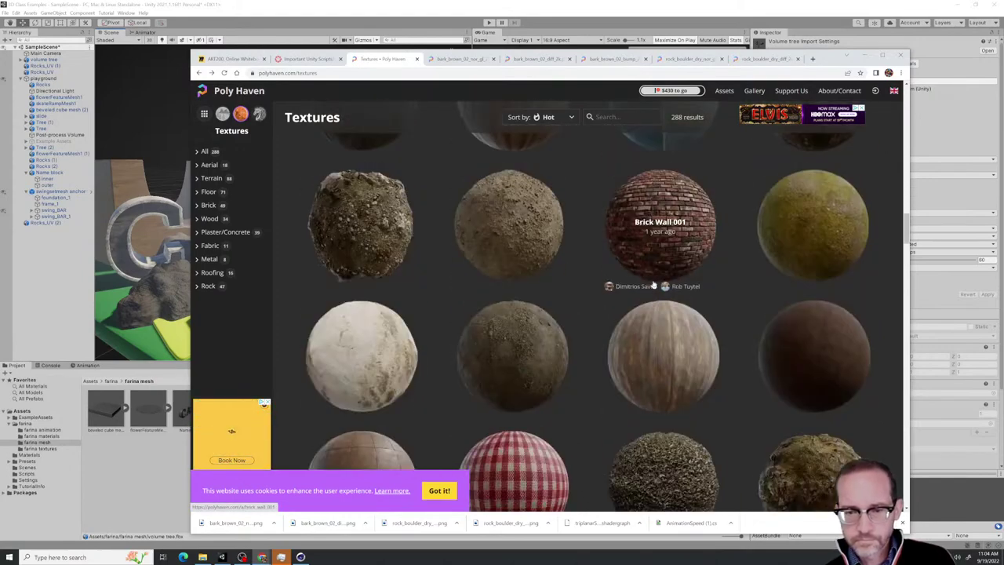
scroll(652, 285, "down", 10)
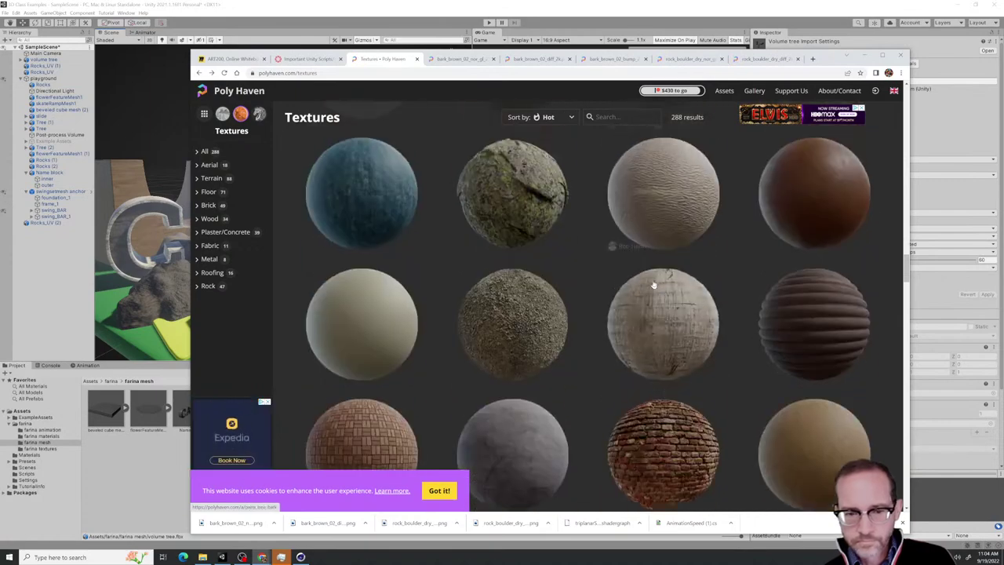
scroll(653, 286, "down", 5)
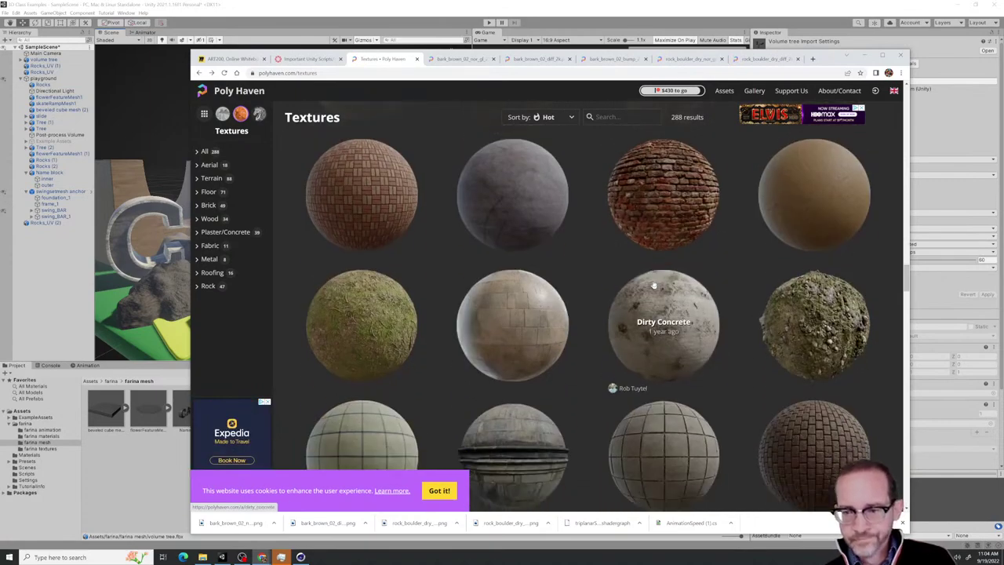
scroll(654, 285, "down", 2)
scroll(654, 286, "up", 2)
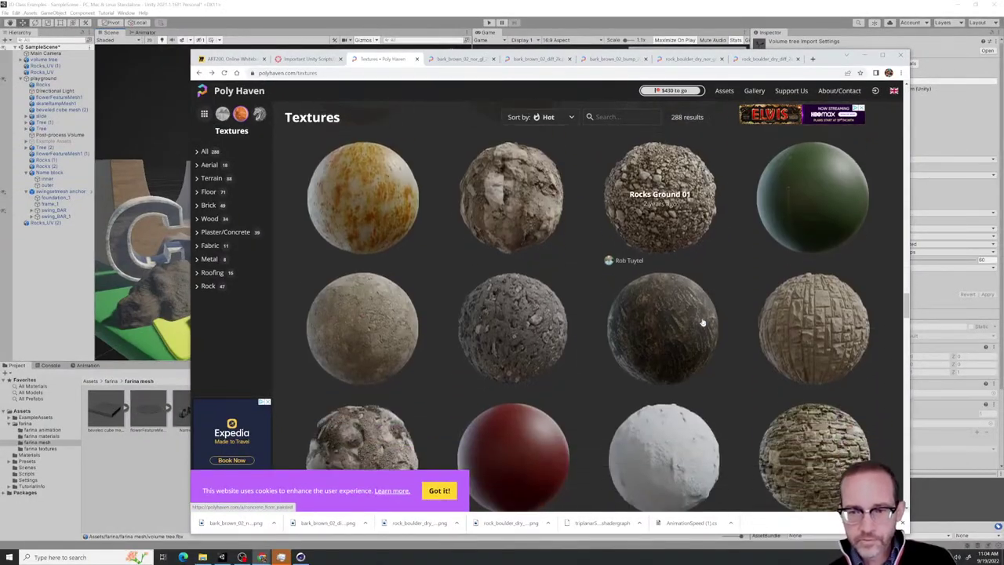
scroll(702, 322, "down", 2)
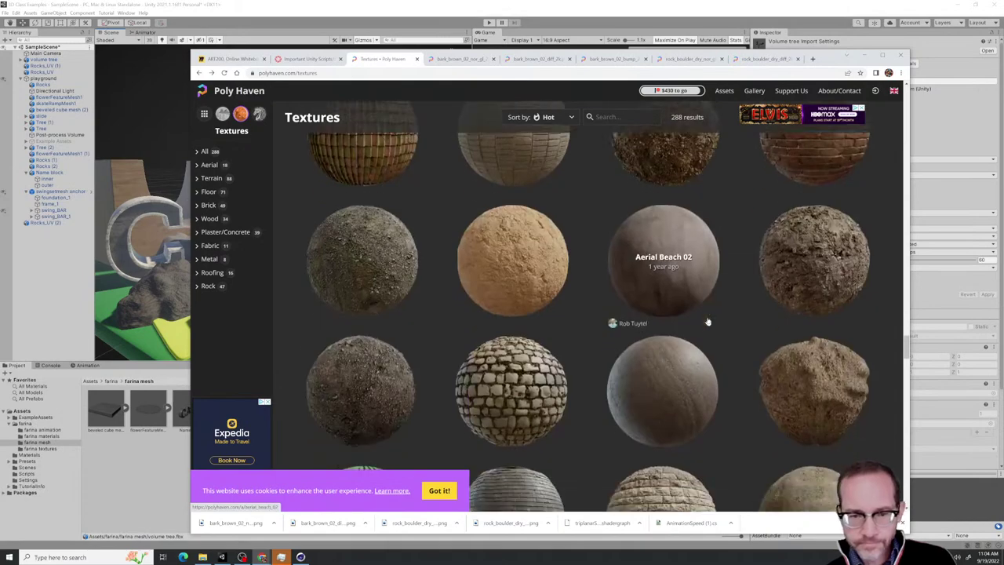
scroll(707, 321, "down", 3)
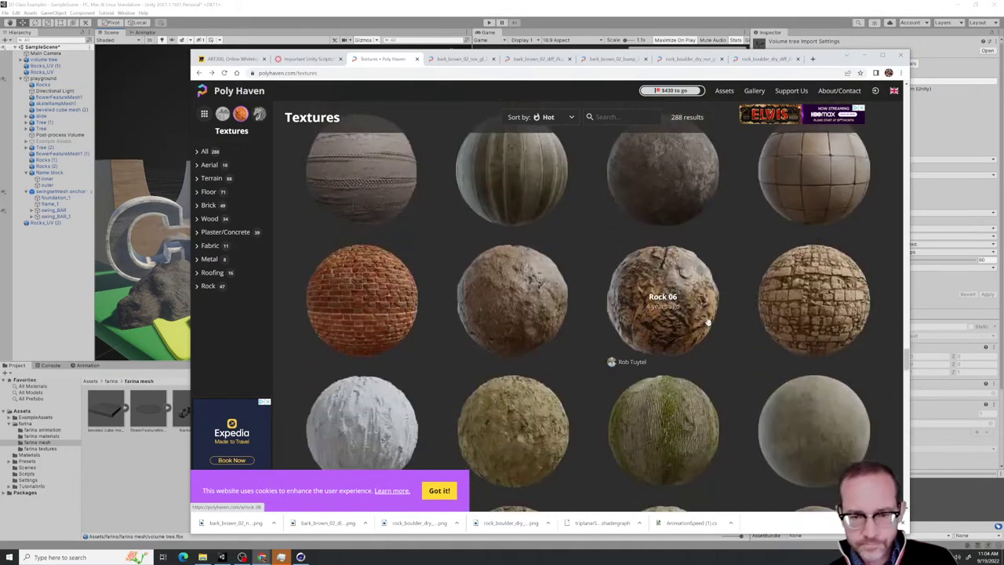
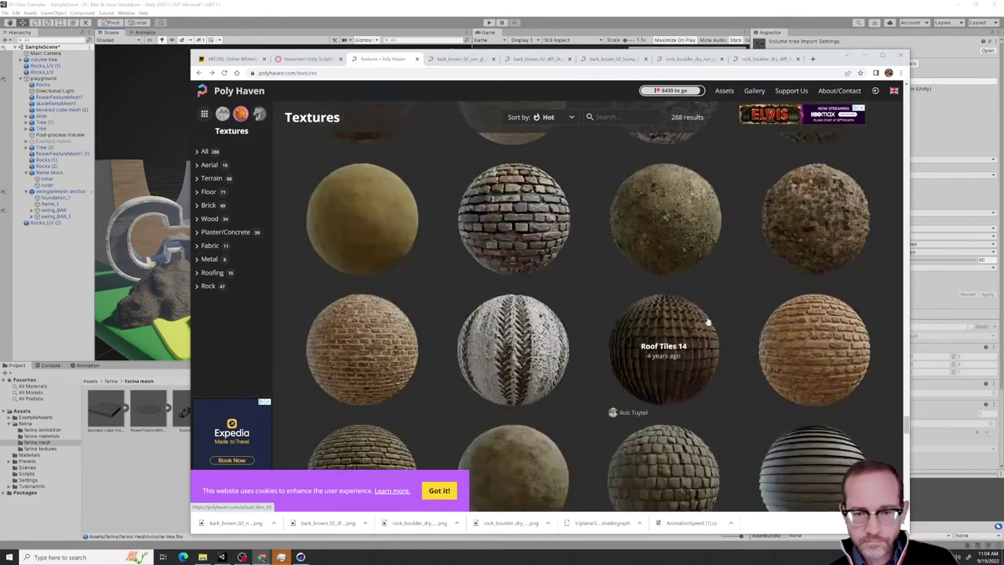
scroll(707, 322, "down", 2)
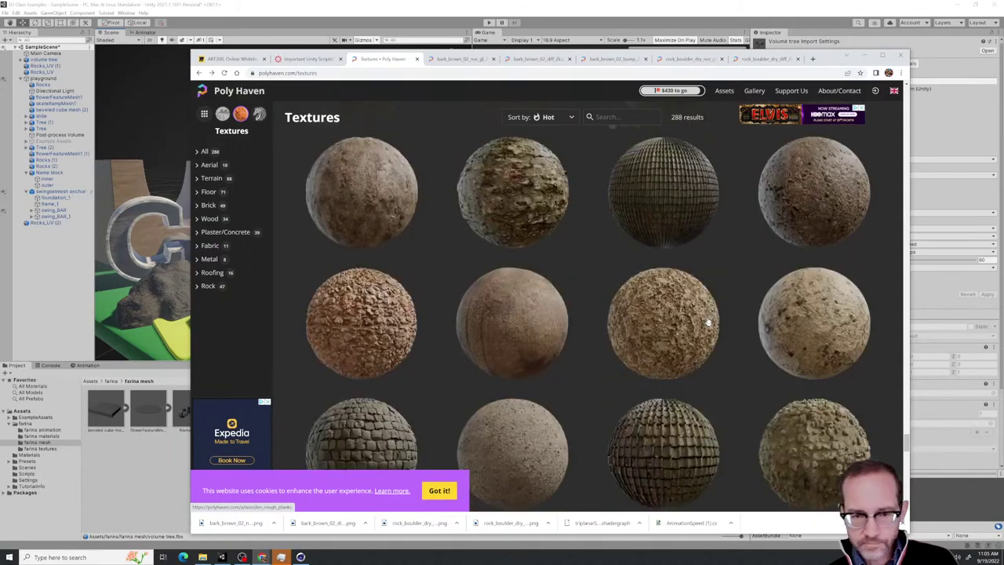
scroll(707, 322, "down", 2)
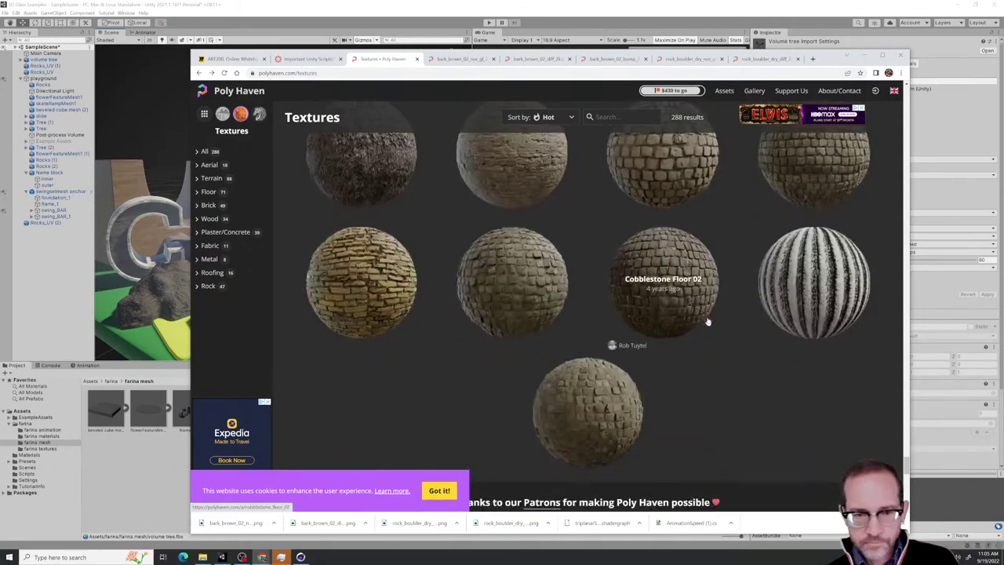
scroll(707, 322, "down", 3)
scroll(707, 322, "up", 3)
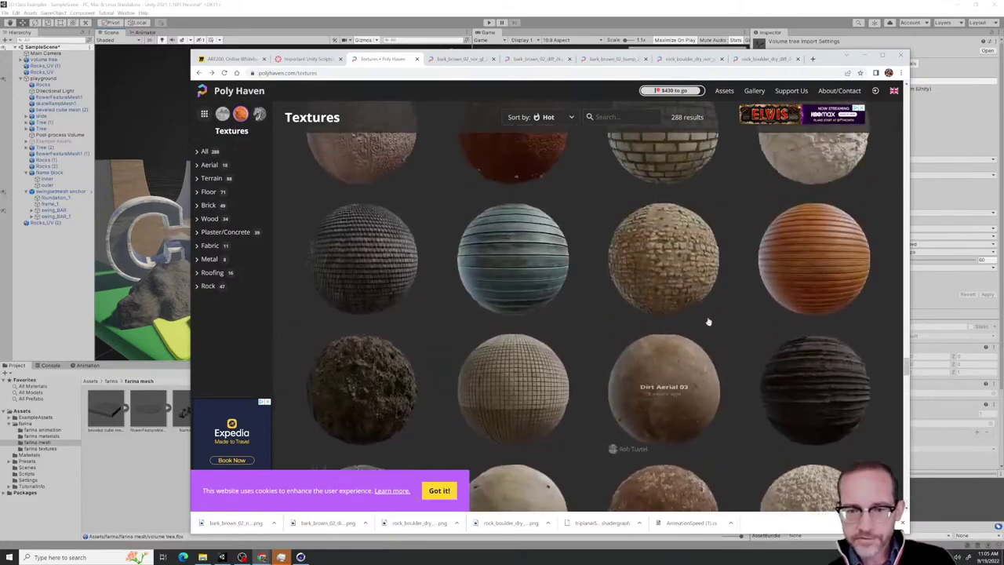
scroll(707, 321, "down", 5)
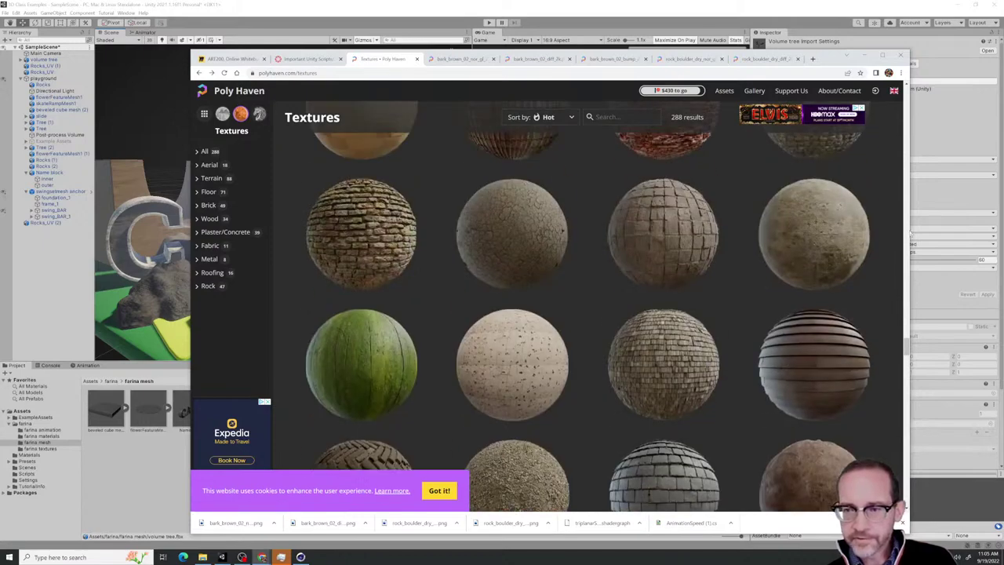
left_click_drag(906, 346, 926, 180)
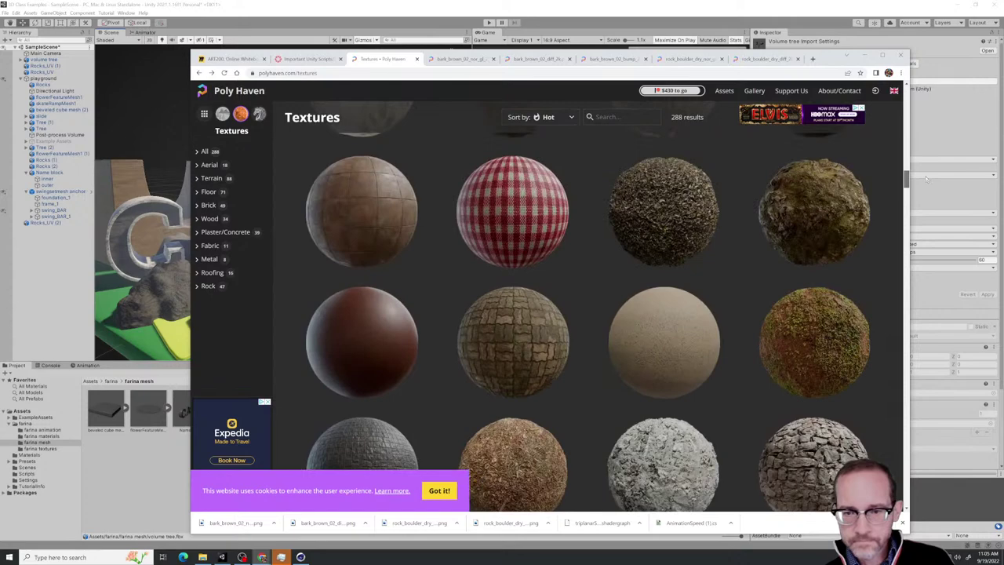
Open the Beige Wall 002 texture and save its diffuse map as PNG under the name beige_wall_002_diff_2k in Downloads
left_click(668, 367)
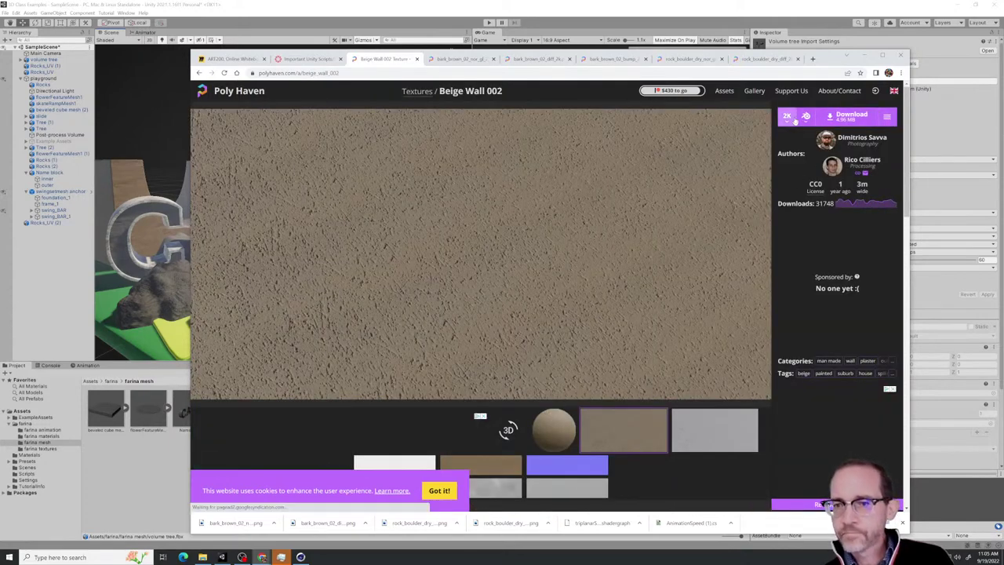
left_click(886, 116)
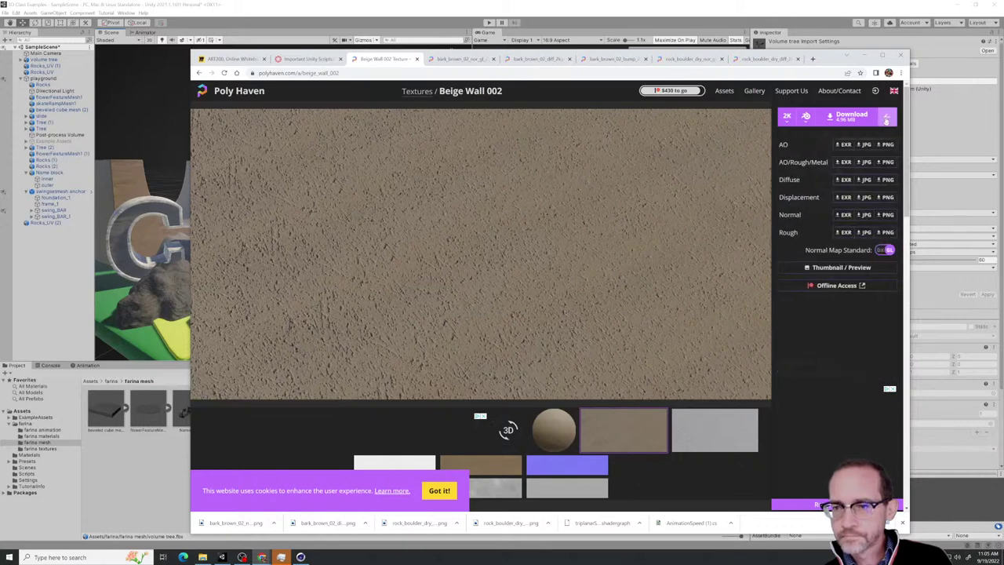
left_click(886, 181)
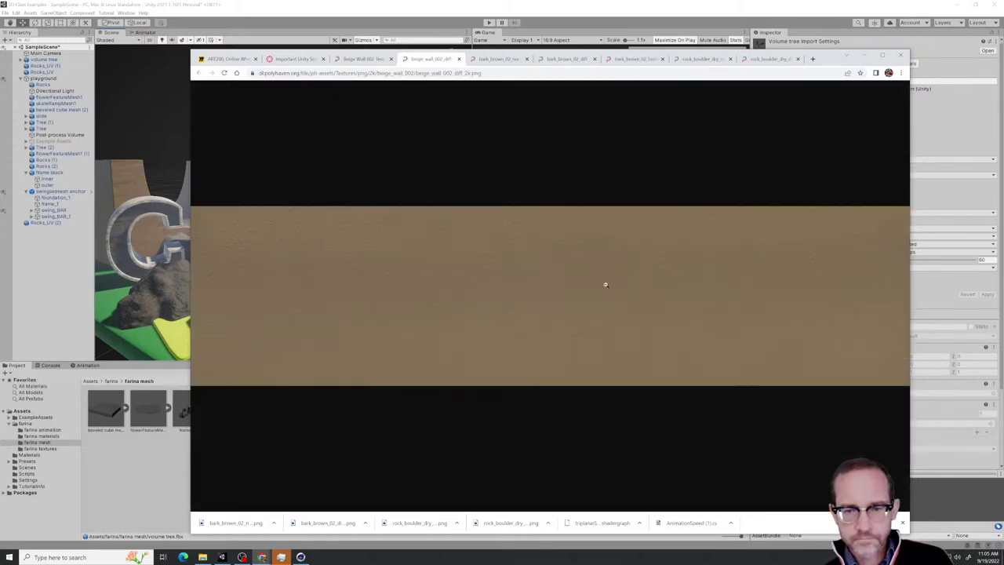
right_click(605, 285)
left_click(618, 301)
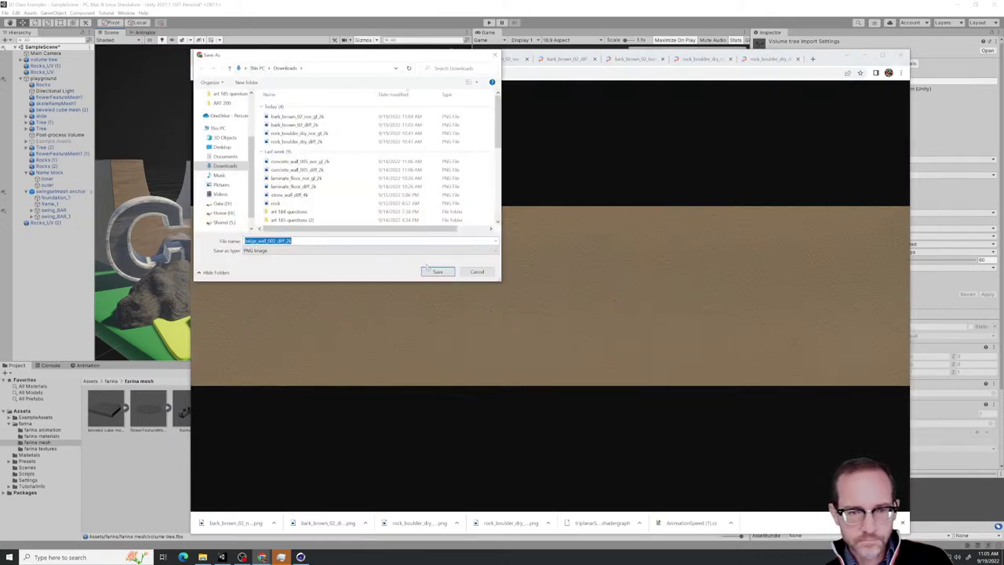
left_click(437, 272)
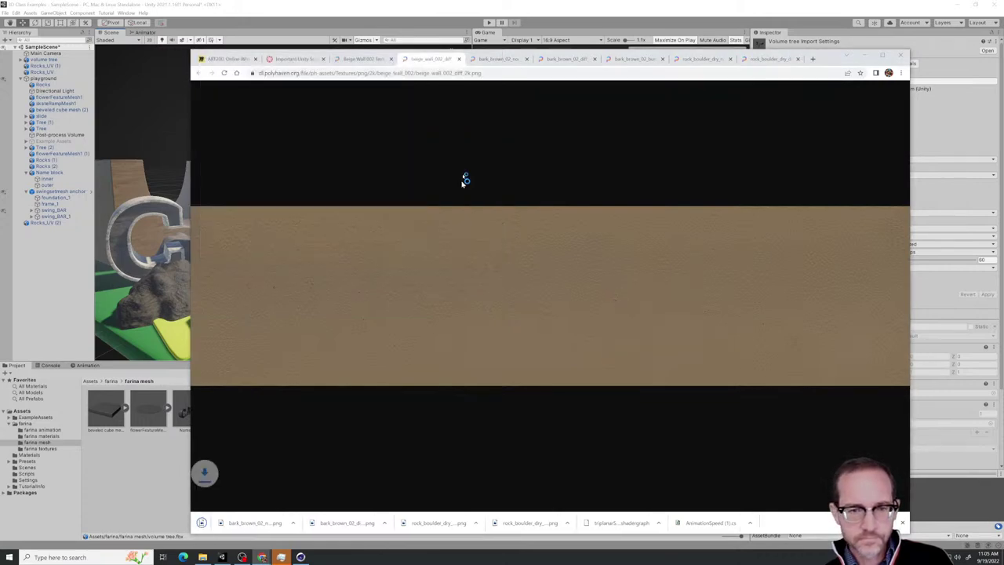
Open the Beige Wall 002 normal map as PNG and save it as beige_wall_002_nor_gl_2k in Downloads
left_click(373, 61)
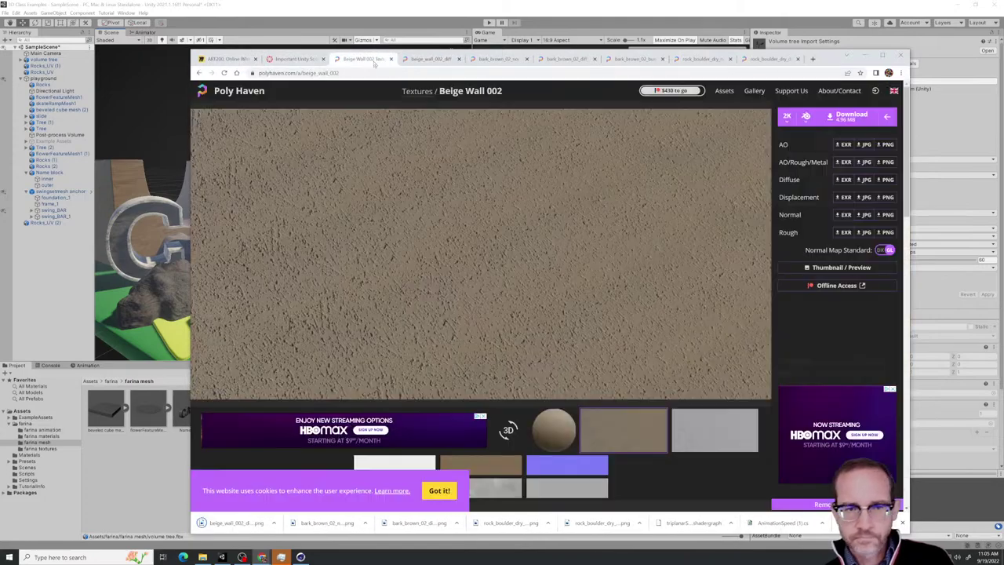
left_click(886, 214)
right_click(712, 279)
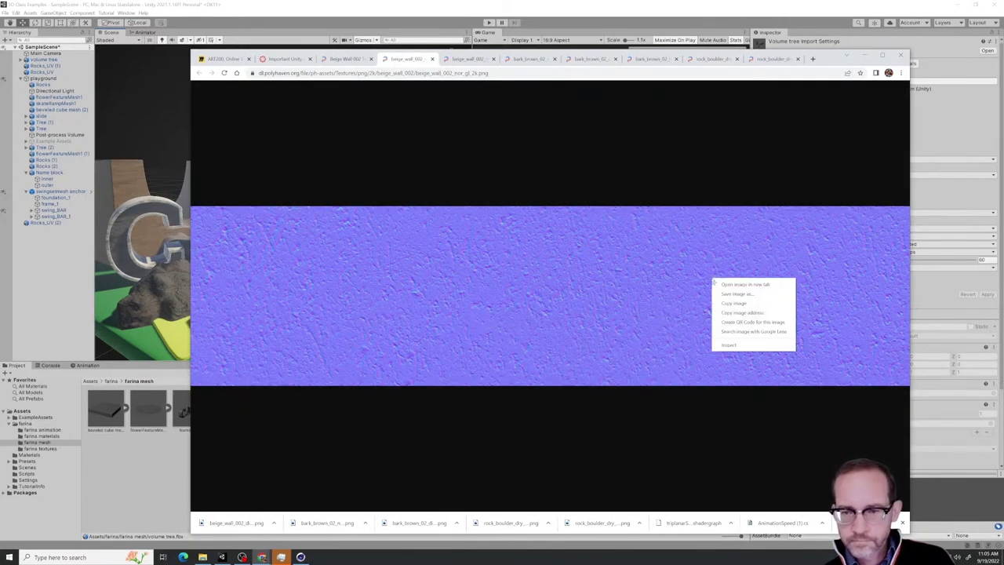
left_click(726, 292)
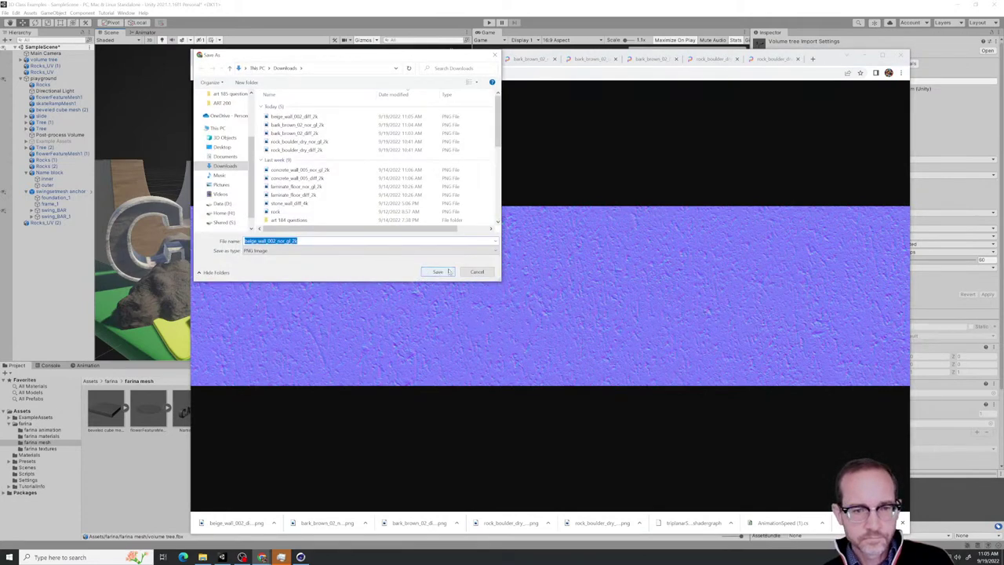
left_click(449, 271)
Switch to Unity and open the farina textures folder in the project assets
left_click(154, 468)
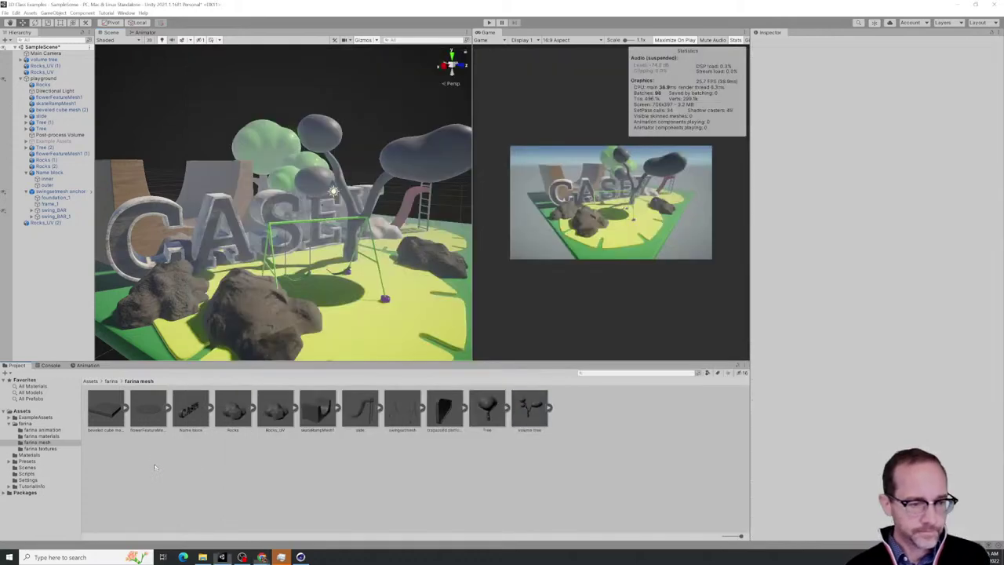
left_click(33, 449)
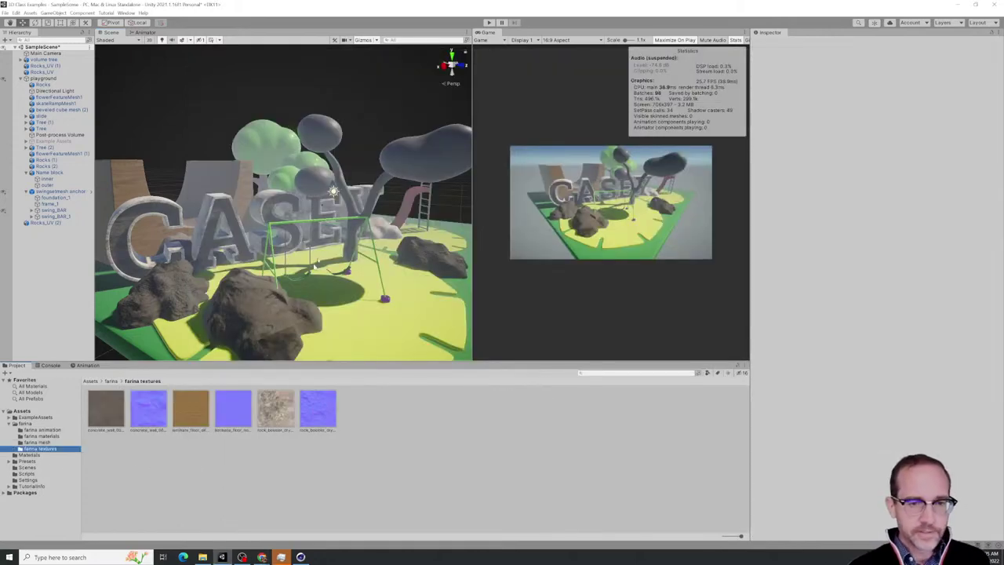
Examine the name letters, rocks, slide and volume tree of the playground scene from several angles
mouse_move(360, 268)
left_mouse_down("alt")
mouse_move(266, 273)
mouse_move(332, 271)
mouse_move(352, 284)
mouse_move(236, 301)
mouse_move(268, 304)
mouse_move(264, 272)
mouse_move(339, 259)
mouse_move(372, 319)
mouse_move(317, 288)
mouse_move(262, 280)
mouse_move(385, 290)
mouse_move(351, 266)
mouse_move(369, 269)
left_mouse_up("alt")
scroll(266, 273, "up", 5)
scroll(266, 282, "down", 3)
scroll(367, 268, "up", 3)
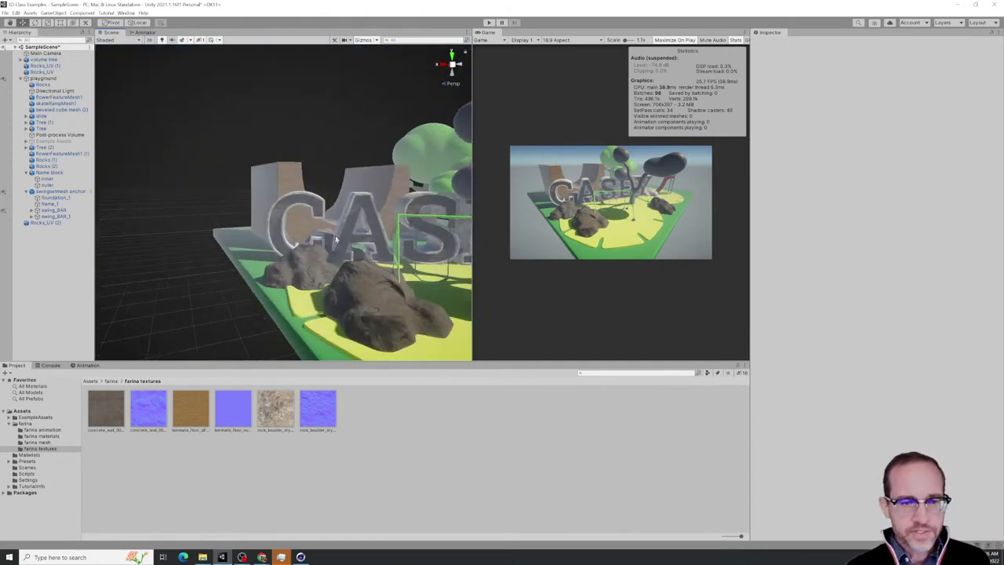
middle_click_drag(365, 268, 329, 245)
left_click_drag(330, 245, 324, 245, "alt")
middle_click_drag(446, 230, 184, 204)
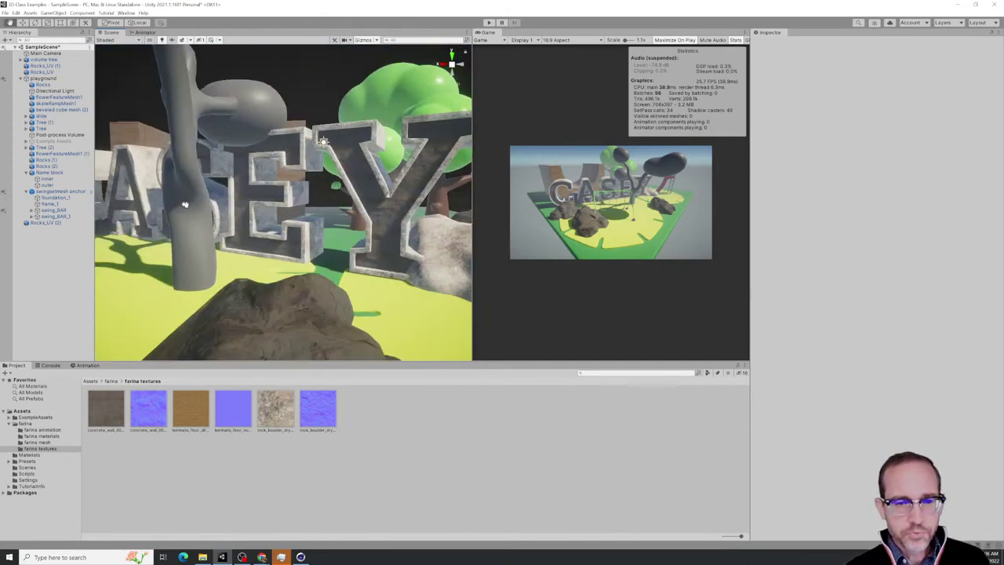
left_click_drag(184, 204, 216, 206, "alt")
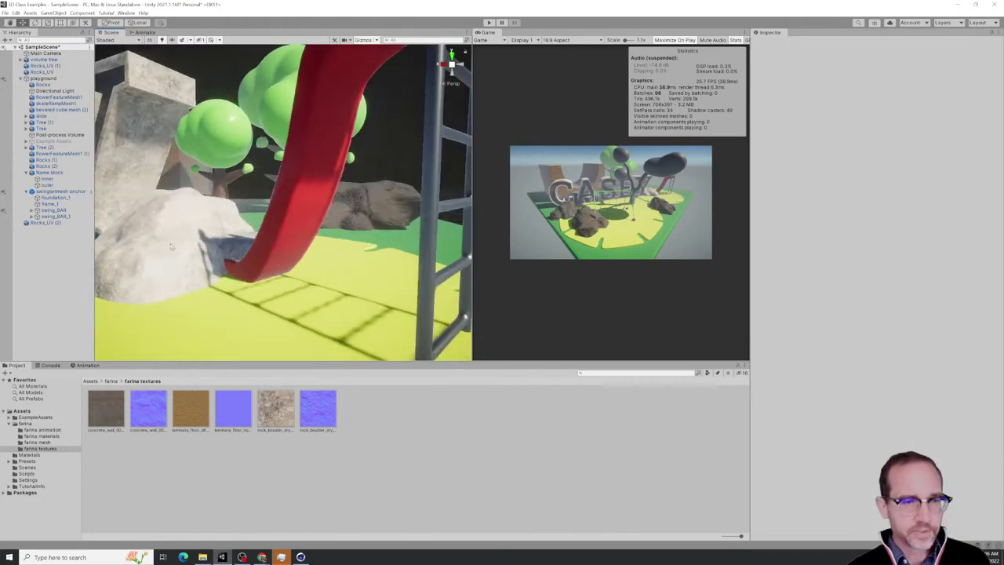
left_click_drag(174, 261, 316, 257, "alt")
scroll(240, 262, "down", 4)
scroll(241, 262, "down", 2)
scroll(301, 258, "down", 2)
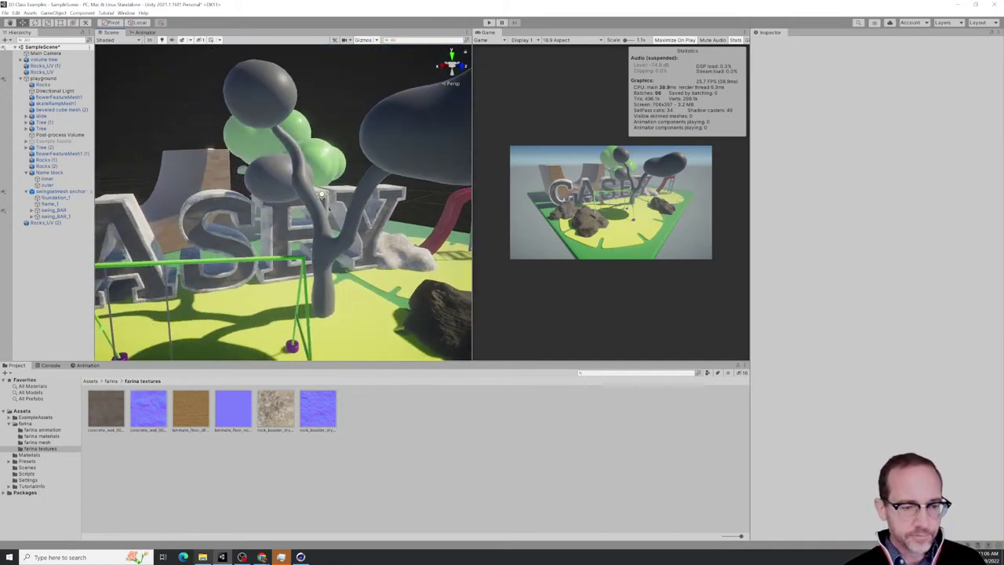
Import the two beige_wall_002 and two bark_brown_02 PNG maps from the Downloads folder into Unity's farina textures folder
left_click(202, 557)
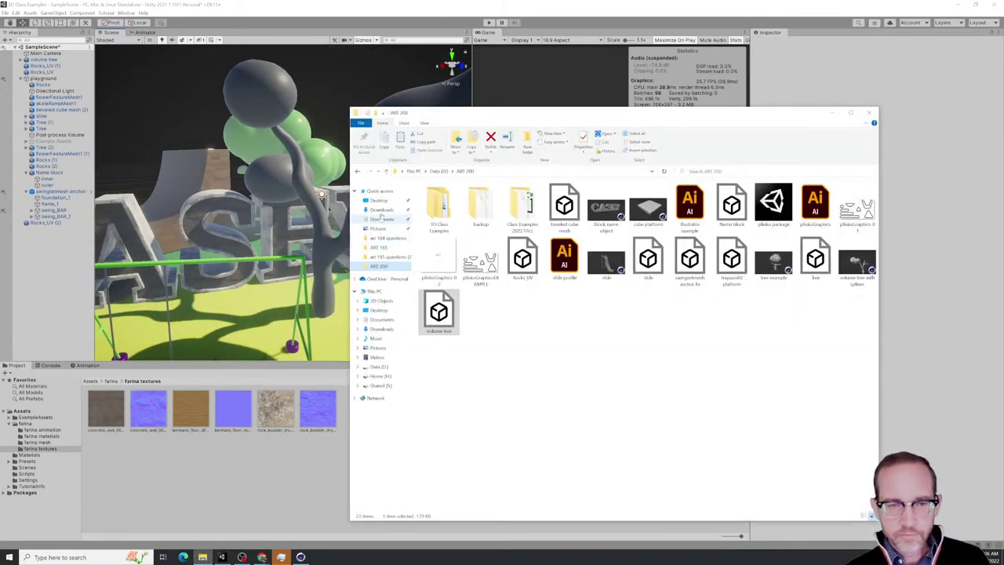
left_click(382, 209)
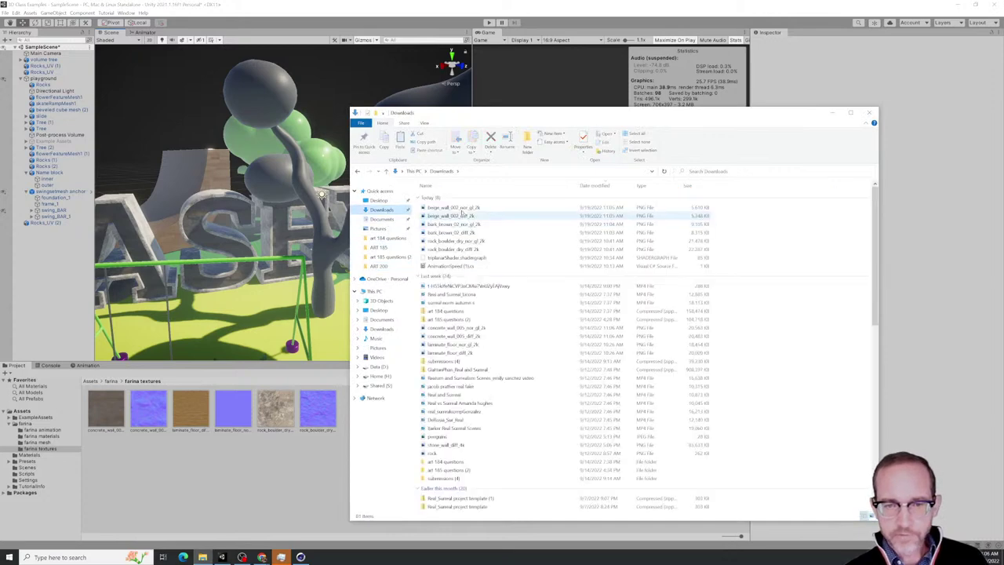
left_click(453, 207)
left_click(457, 233, "shift")
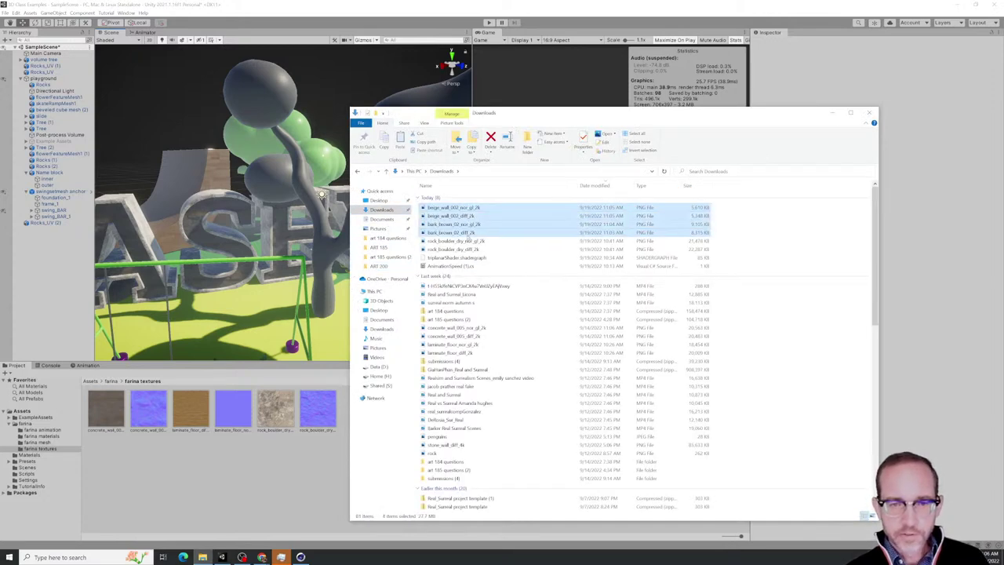
left_click_drag(471, 238, 283, 489)
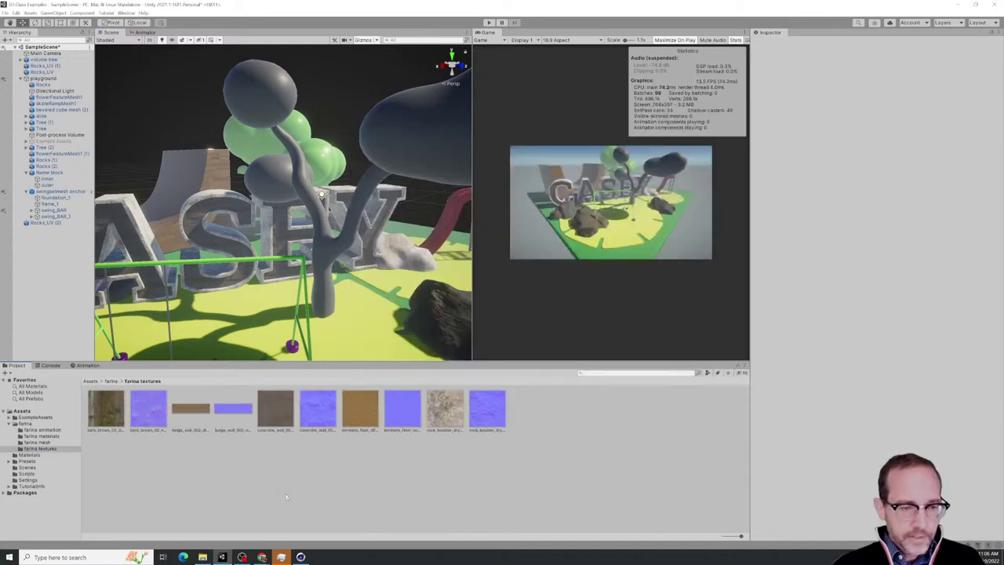
Change the texture type of bark_brown_02_nor_gl_2k to Normal map and apply the import settings
left_click(146, 422)
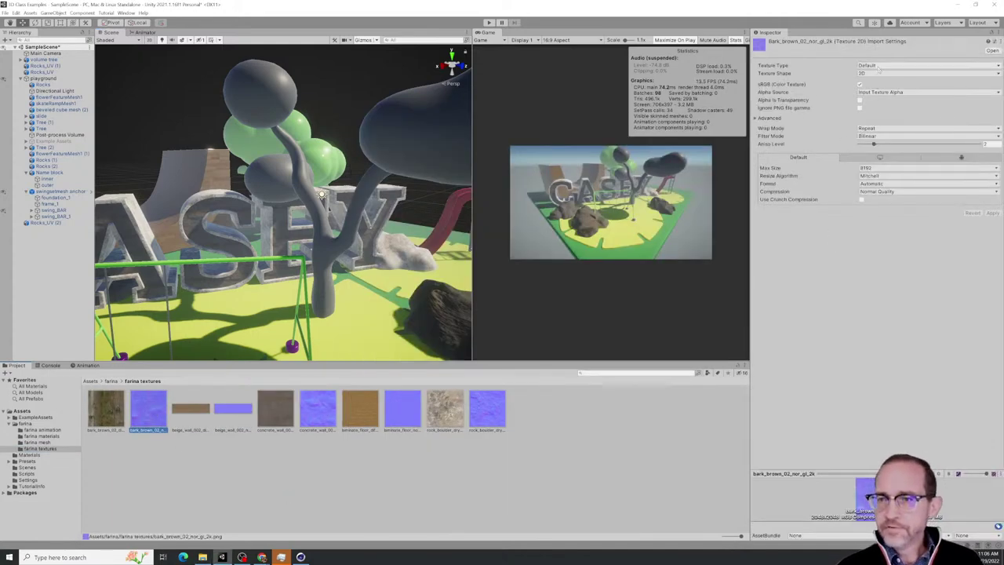
left_click(878, 67)
left_click(874, 83)
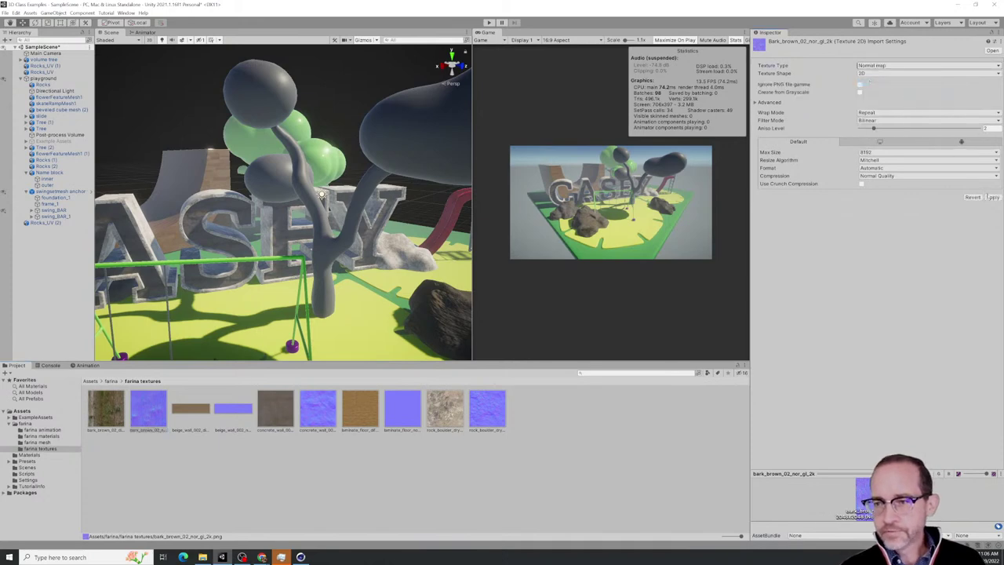
left_click(992, 197)
Change the texture type of beige_wall_002_nor_gl_2k to Normal map and apply the import settings
left_click(235, 409)
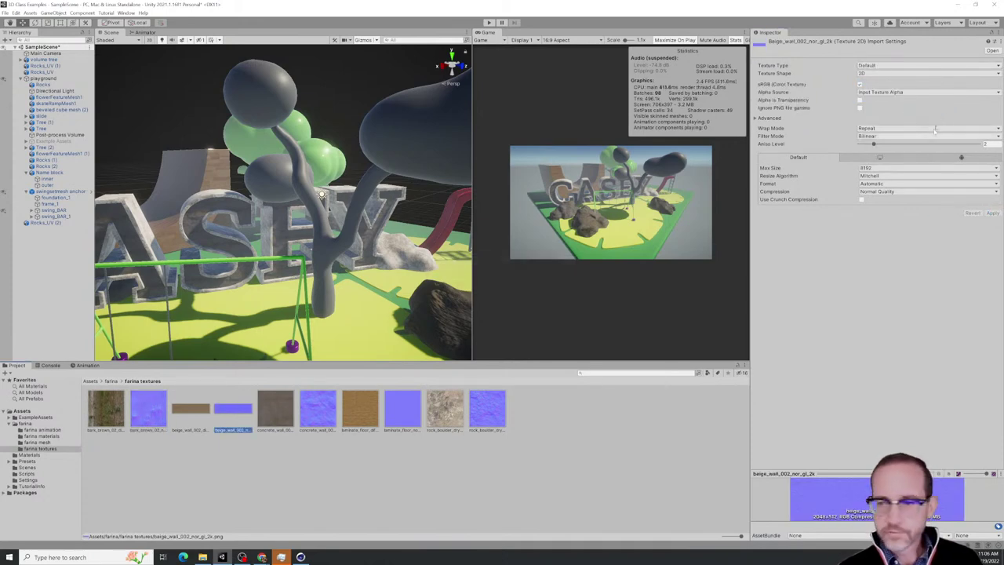
left_click(994, 215)
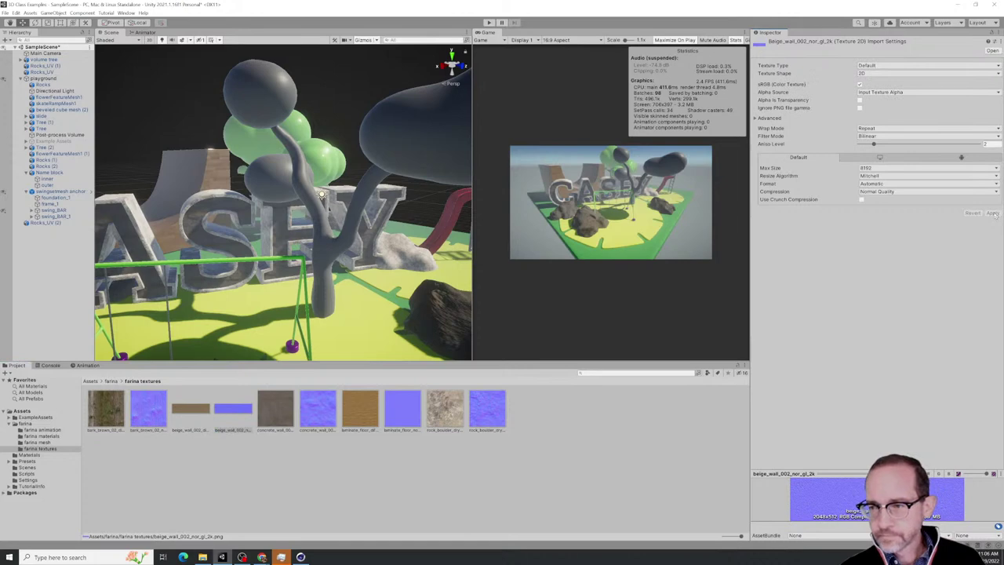
left_click(886, 65)
left_click(888, 83)
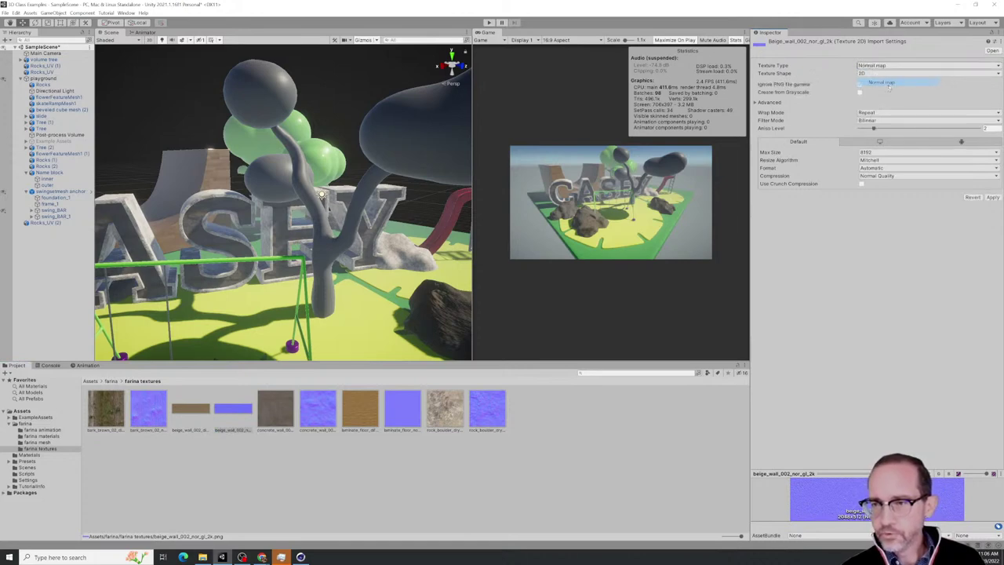
left_click(991, 199)
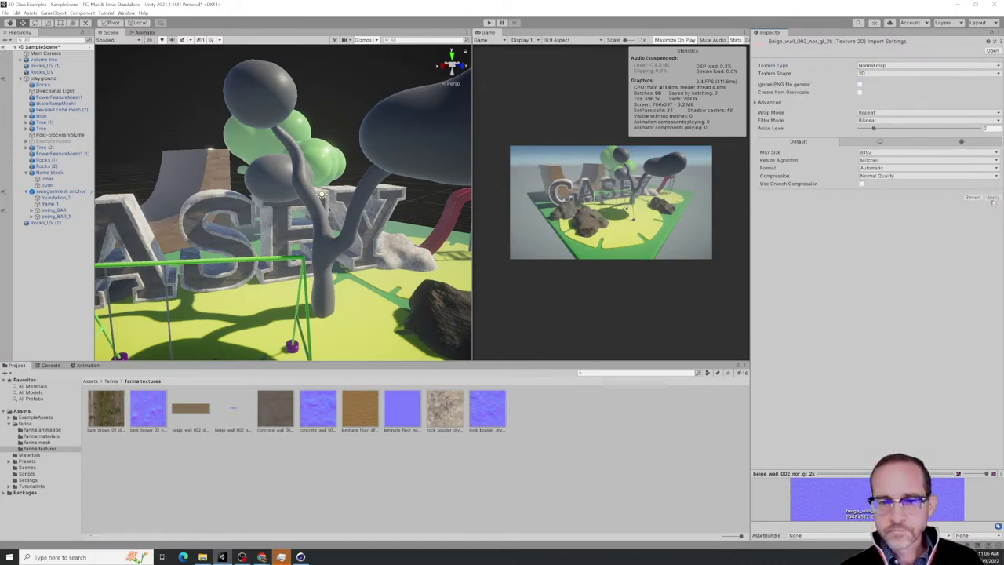
Create a new material named bark in the farina materials folder
left_click(108, 409)
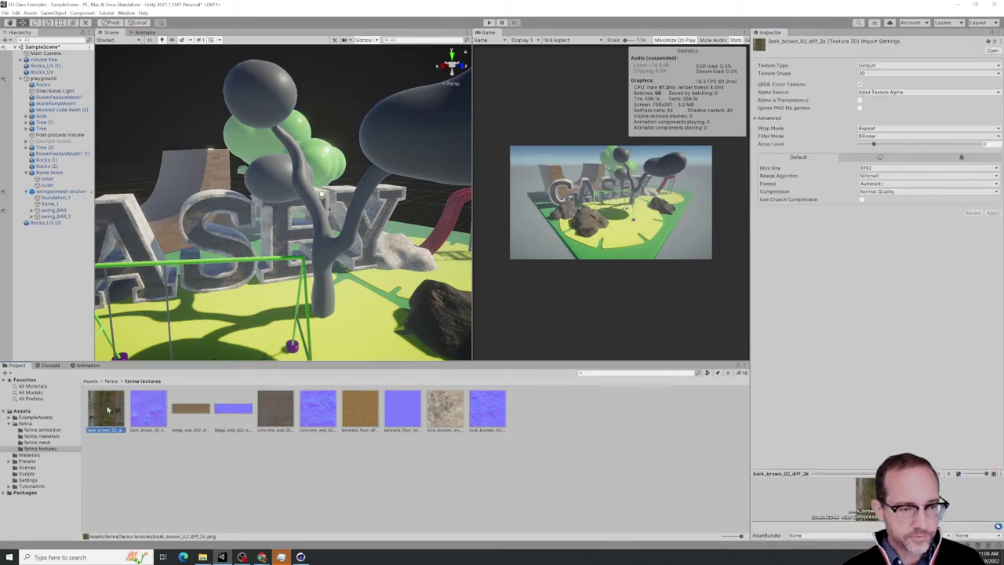
left_click(41, 435)
right_click(180, 455)
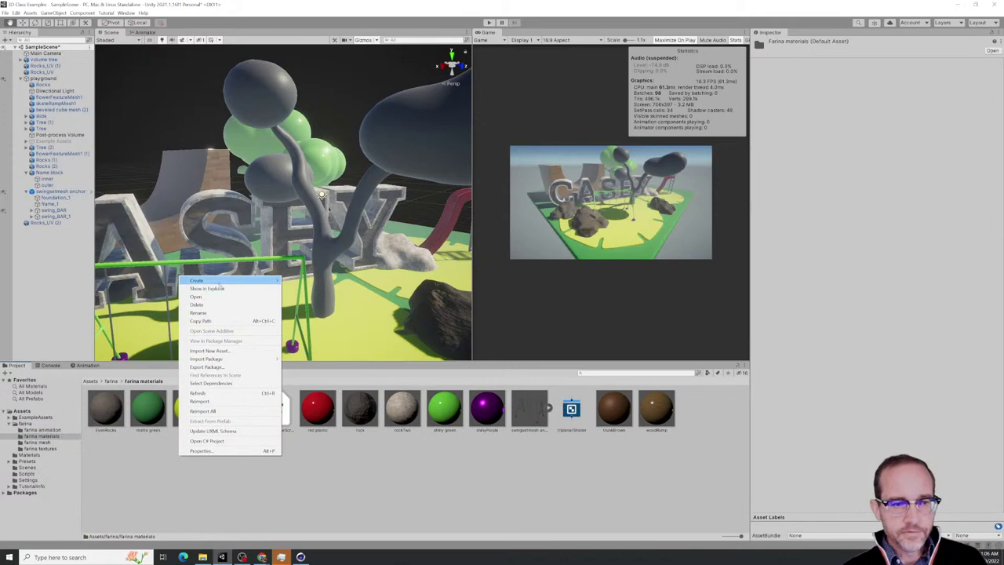
mouse_move(219, 282)
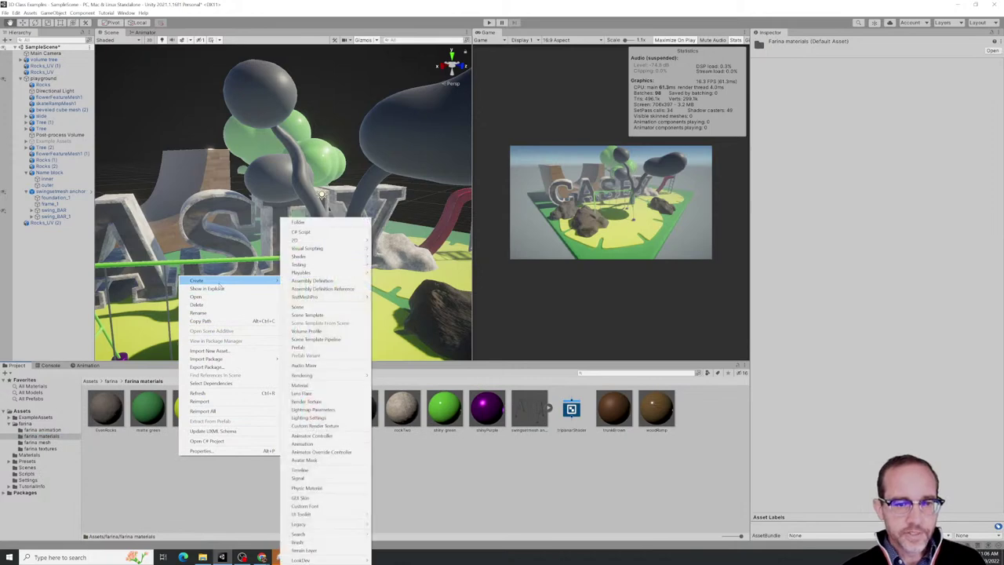
left_click(312, 386)
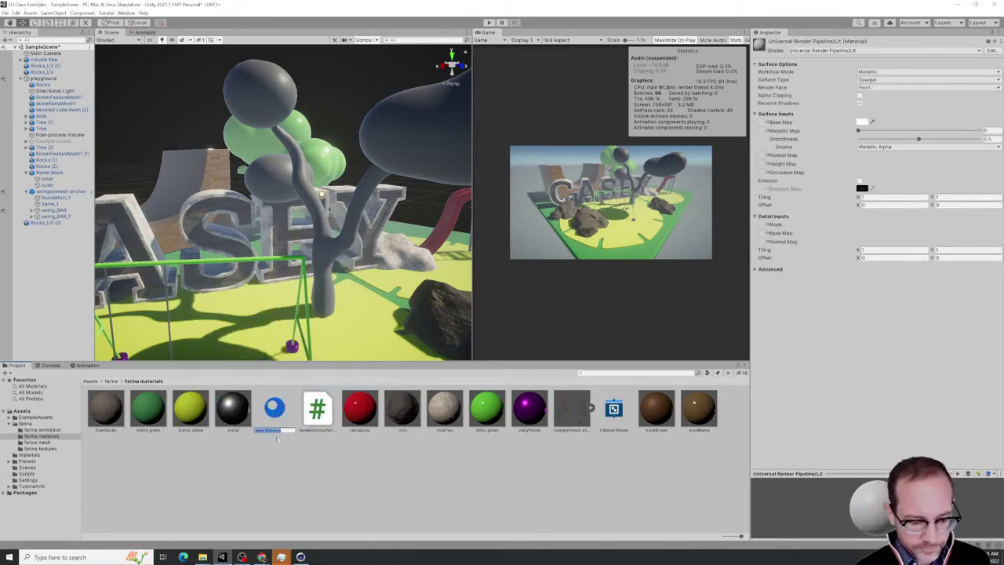
type("bark")
key("Return")
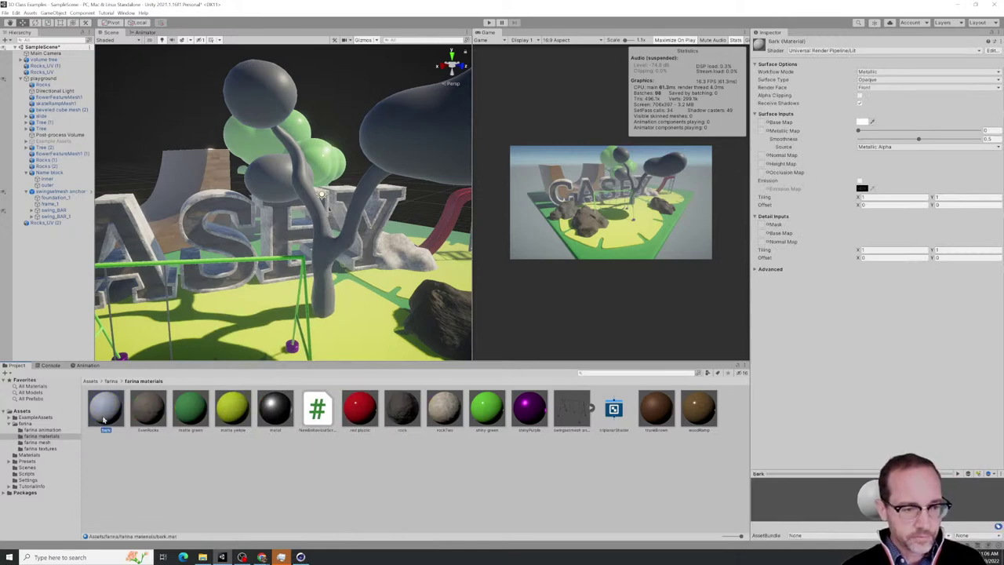
Assign bark_brown_02_diff_2k as the base map and bark_brown_02_nor_gl_2k as the normal map of the bark material
left_click(41, 448)
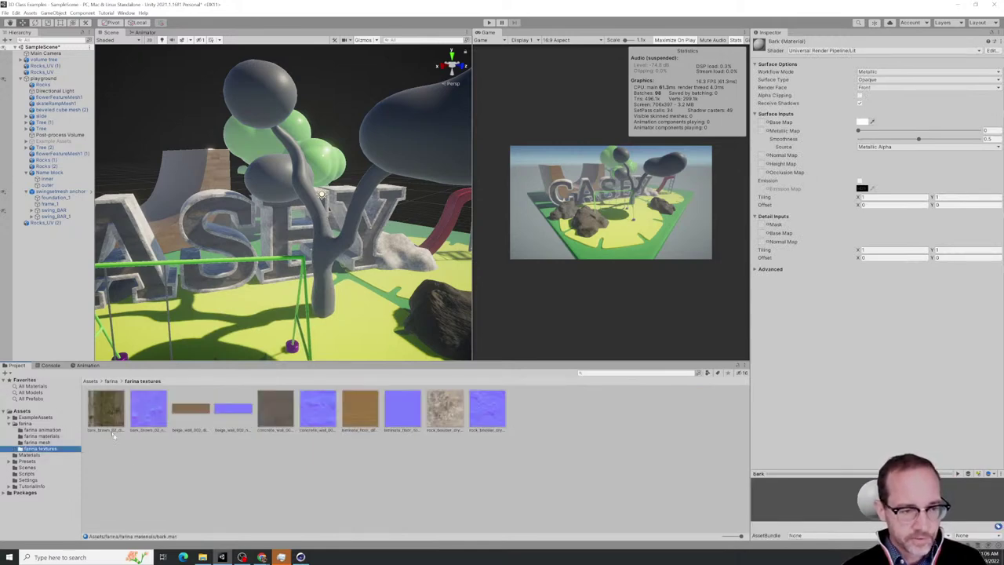
left_click_drag(101, 422, 792, 171)
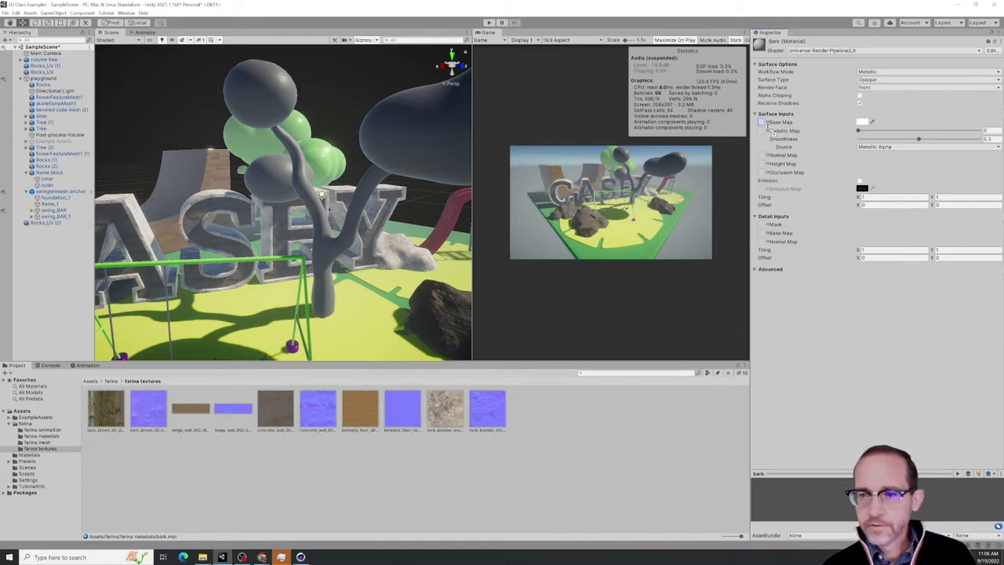
left_click_drag(771, 130, 768, 129)
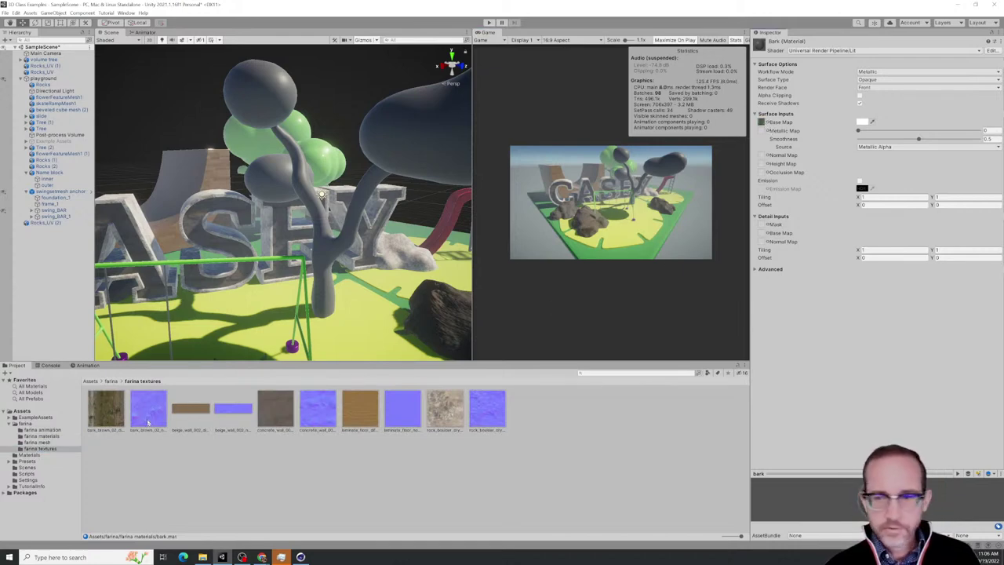
left_click_drag(148, 422, 761, 155)
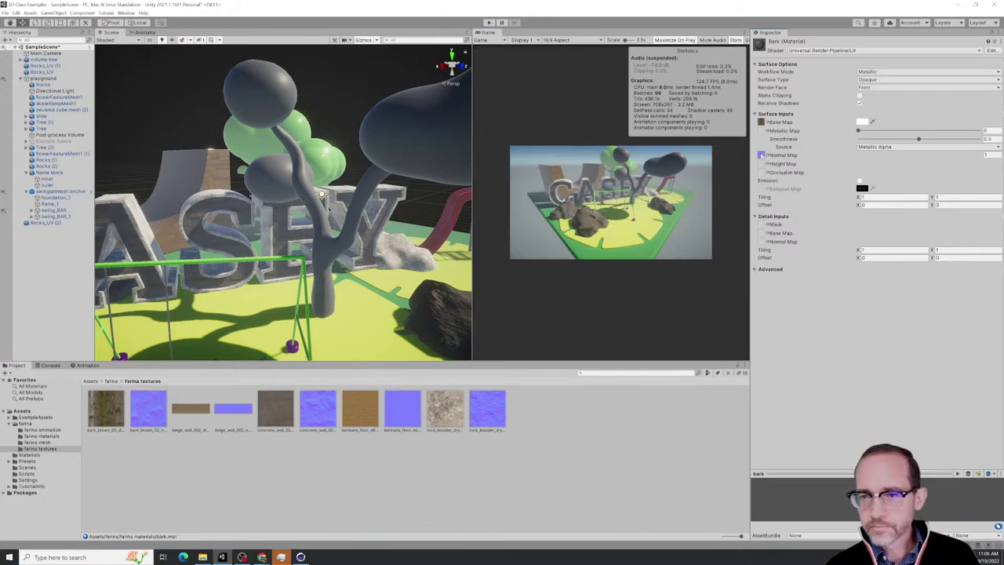
Apply the bark material to the trunk of the new tree and check the bark pattern along the trunk and branches
left_click(48, 437)
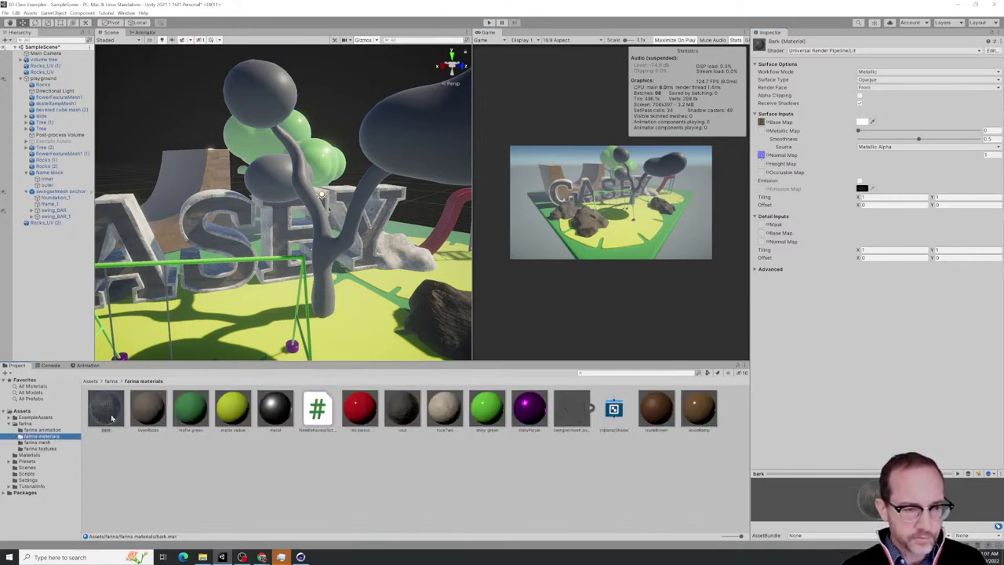
left_click_drag(111, 418, 300, 280)
scroll(333, 260, "up", 5)
scroll(333, 232, "down", 2)
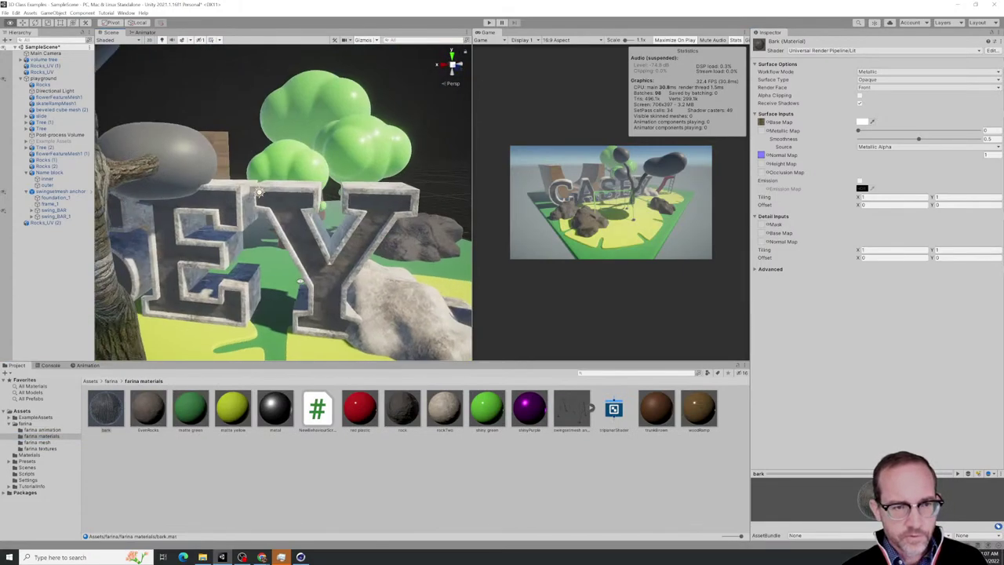
right_click_drag(300, 281, 351, 290)
right_click_drag(289, 292, 296, 248)
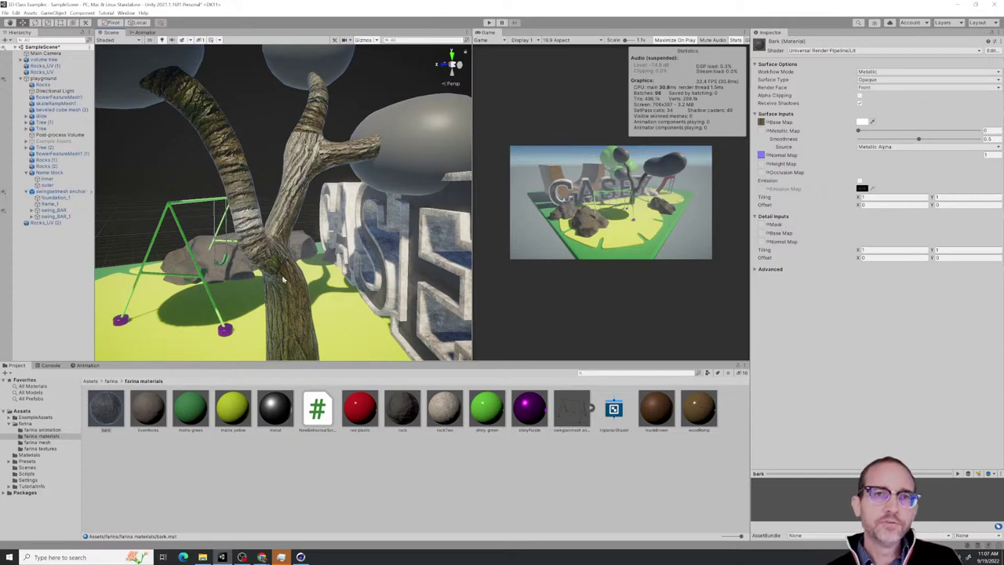
left_click_drag(255, 233, 333, 258, "alt")
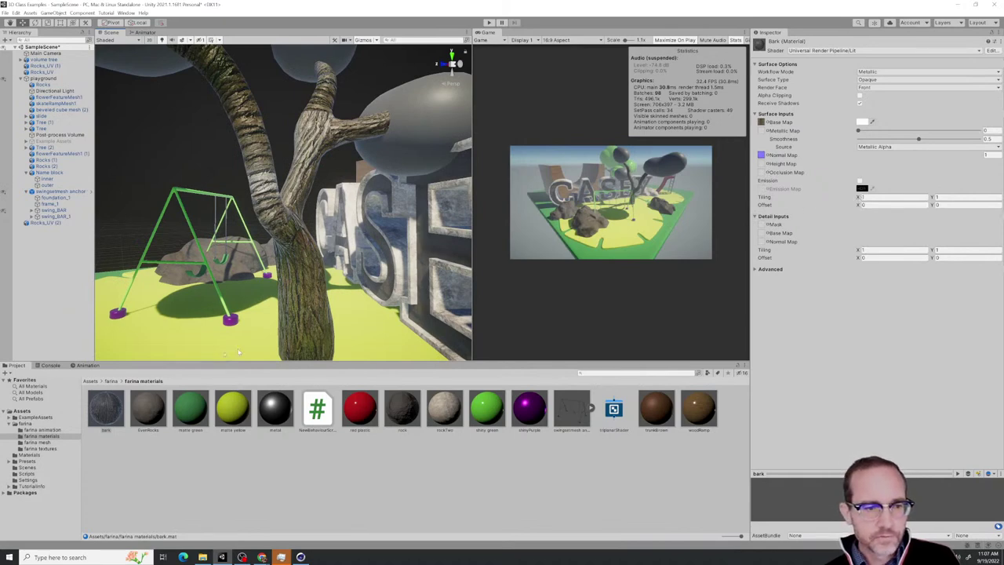
left_click_drag(290, 274, 319, 273, "alt")
Switch the bark material's shader to triplanarShader from the Shader Graphs group
left_click(106, 414)
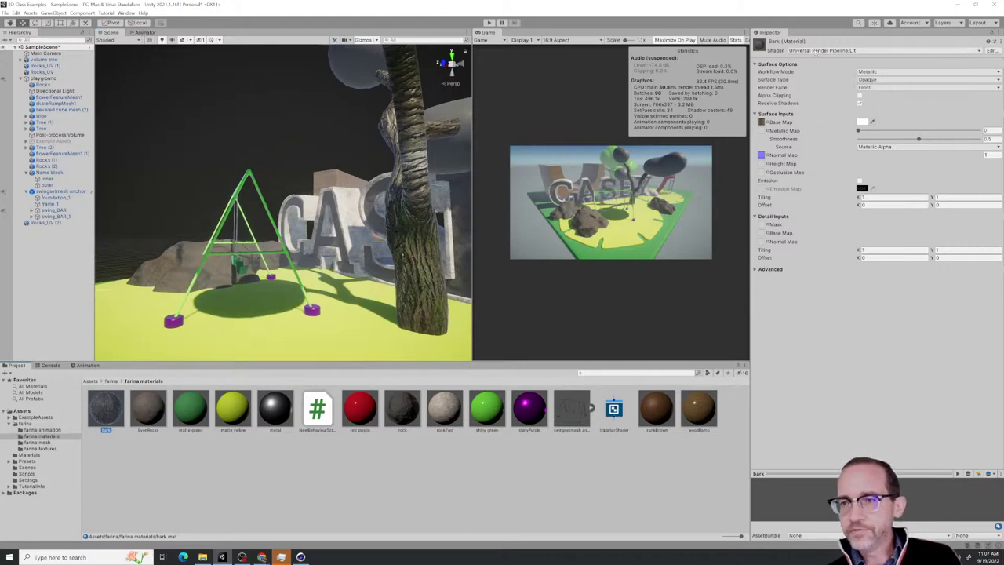
left_click(826, 50)
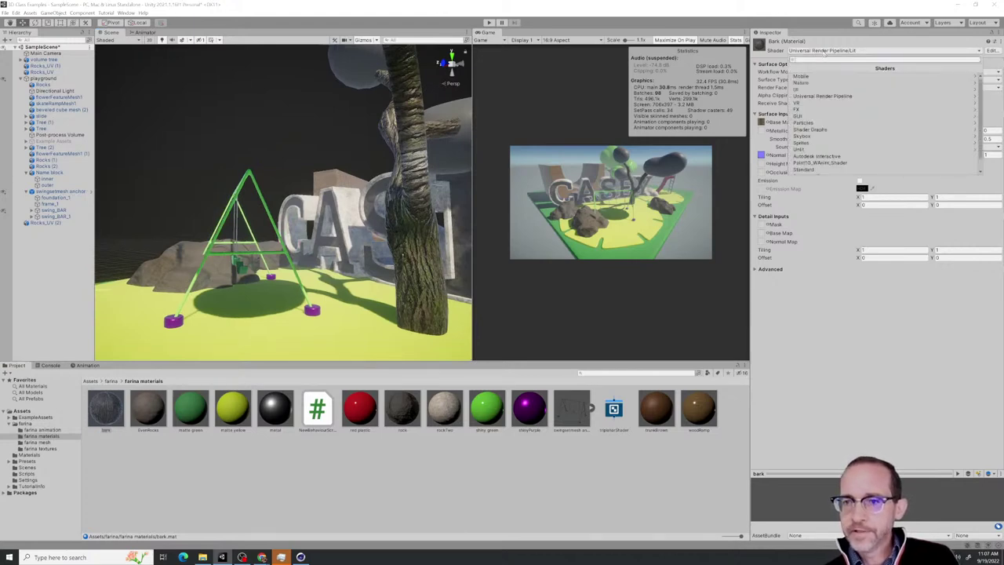
left_click(811, 130)
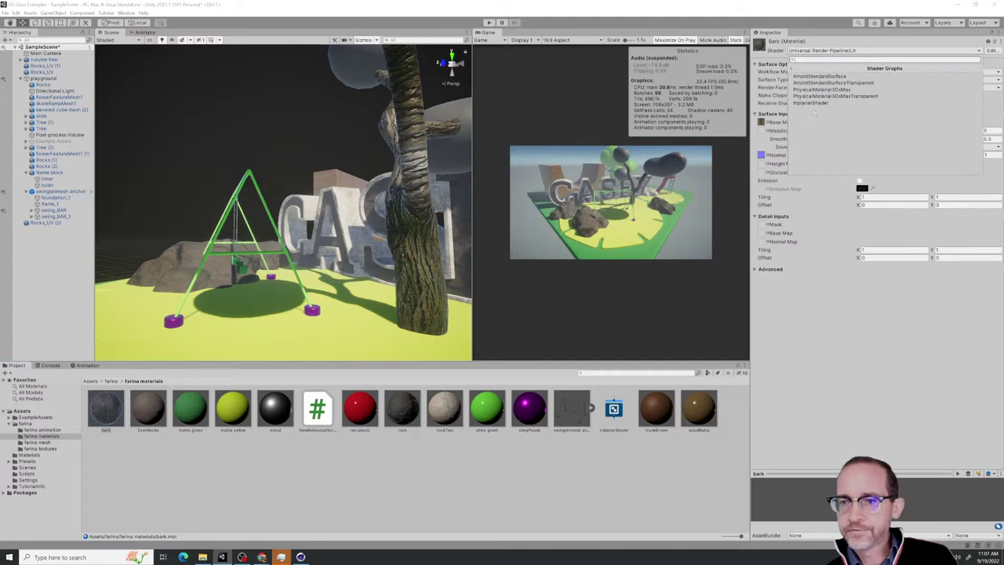
left_click(813, 103)
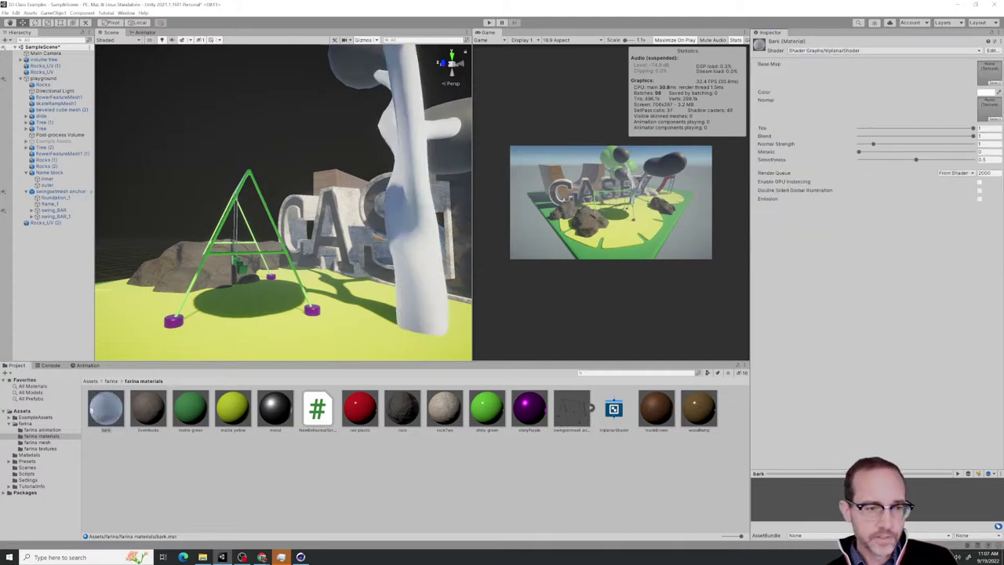
Fill the triplanar bark material's base map with bark_brown_02_diff_2k and its normal slot with bark_brown_02_nor_gl_2k
left_click(41, 448)
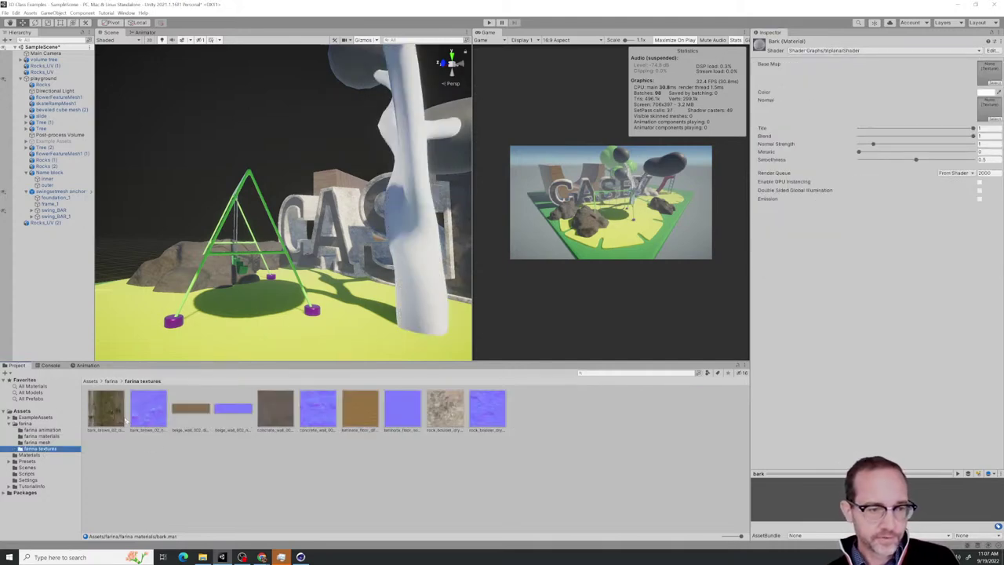
left_click_drag(115, 416, 878, 138)
left_click_drag(980, 81, 993, 77)
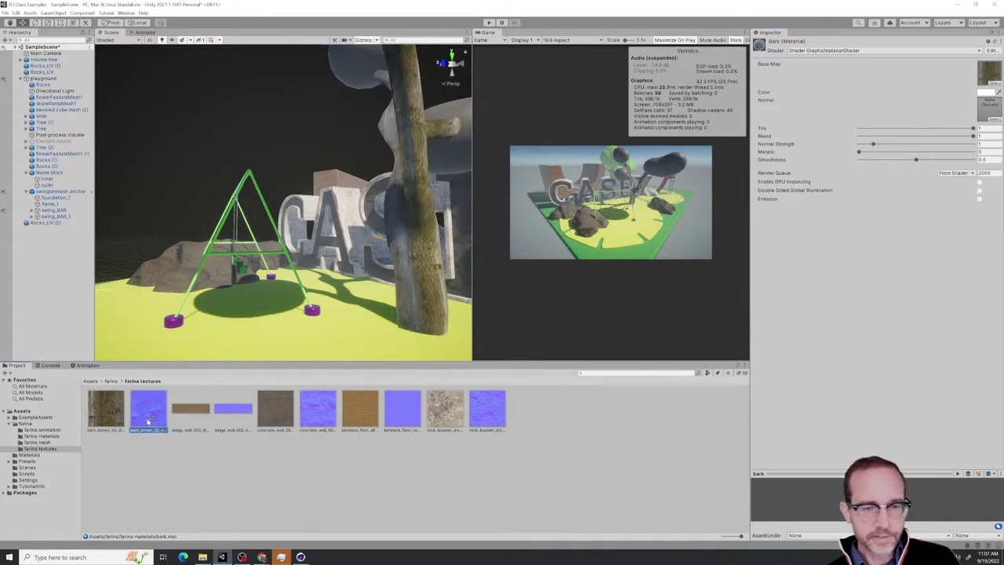
left_click_drag(989, 109, 988, 108)
Set the bark material's normal strength to 1.3 and check the effect on the trunk
left_click_drag(416, 235, 355, 269, "alt")
scroll(420, 242, "up", 3)
right_click_drag(354, 266, 359, 229)
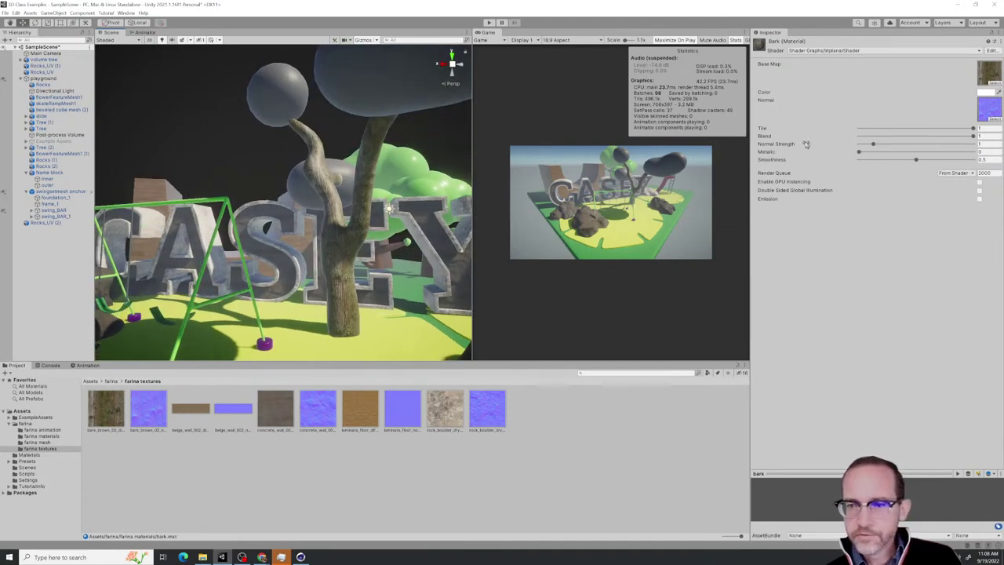
left_click_drag(788, 145, 729, 142)
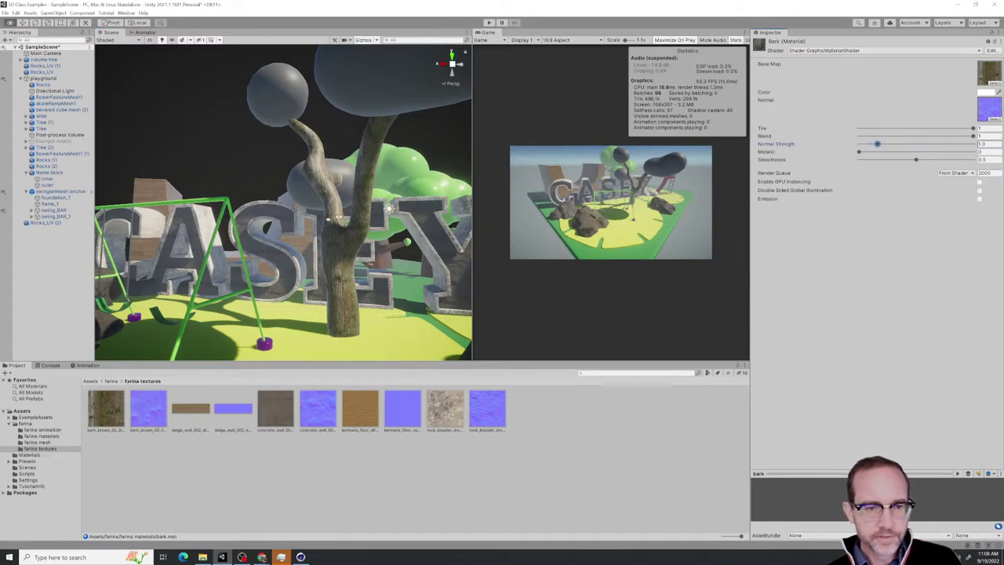
left_click_drag(314, 220, 336, 210, "alt")
right_click_drag(335, 210, 427, 196)
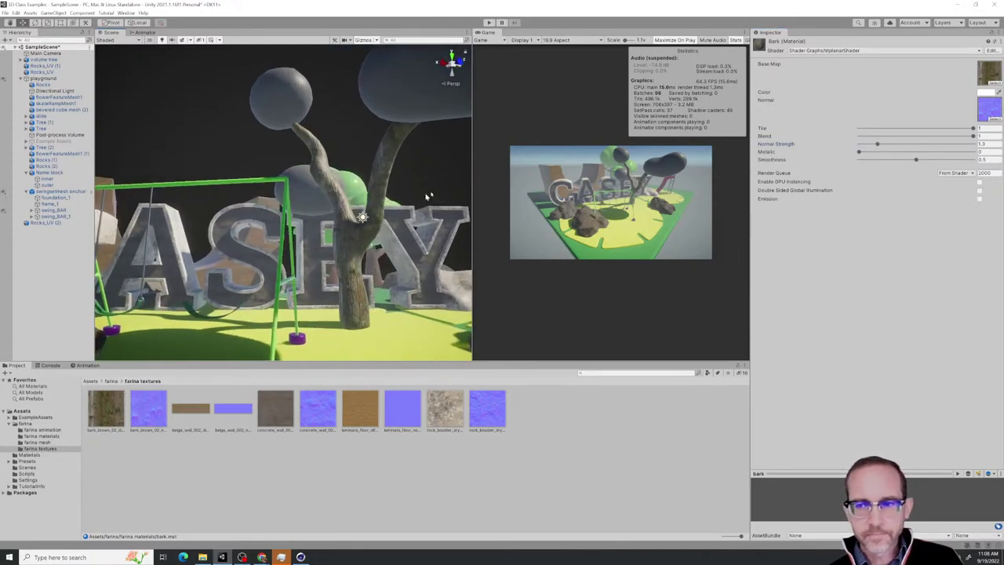
Set the bark material's tile to 0.197, normal strength to 0.23 and smoothness to about 0.62, checking the trunk up close
left_click_drag(951, 131, 880, 128)
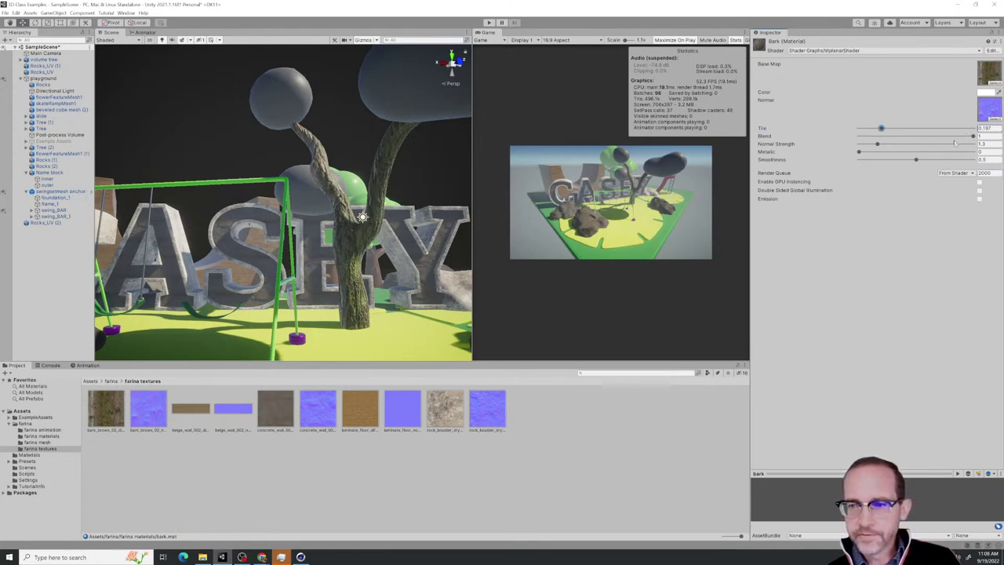
left_click_drag(877, 145, 860, 144)
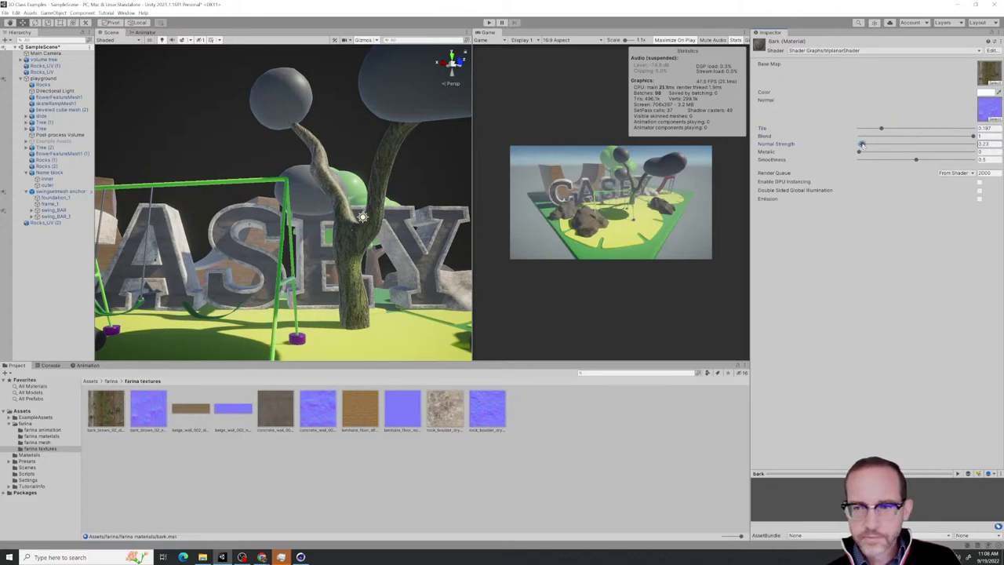
mouse_move(915, 160)
left_mouse_down()
mouse_move(873, 160)
mouse_move(972, 160)
mouse_move(890, 160)
mouse_move(930, 160)
left_mouse_up()
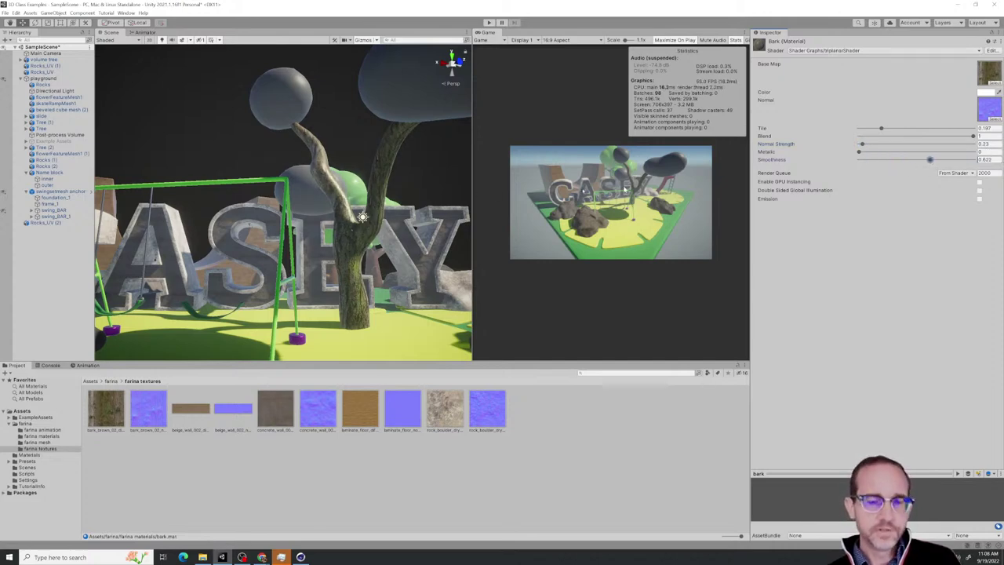
scroll(547, 180, "up", 1)
scroll(423, 194, "up", 5)
middle_click_drag(363, 207, 305, 197)
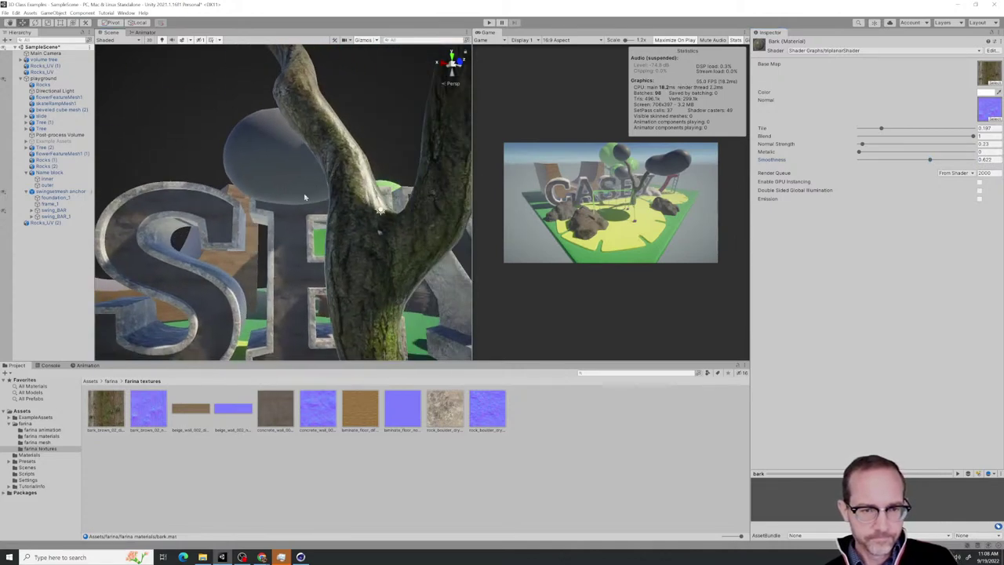
scroll(306, 198, "down", 5)
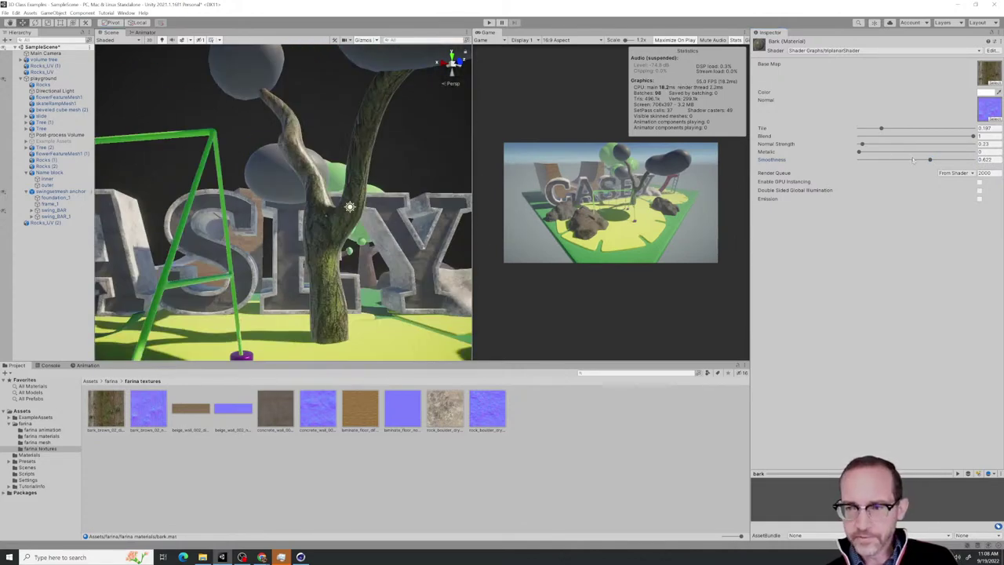
Set the bark material's smoothness to 0.06 and normal strength to 0.72, and review the tree within the whole scene
mouse_move(911, 160)
left_mouse_down()
mouse_move(971, 160)
mouse_move(866, 162)
mouse_move(869, 144)
left_mouse_up()
scroll(362, 206, "down", 4)
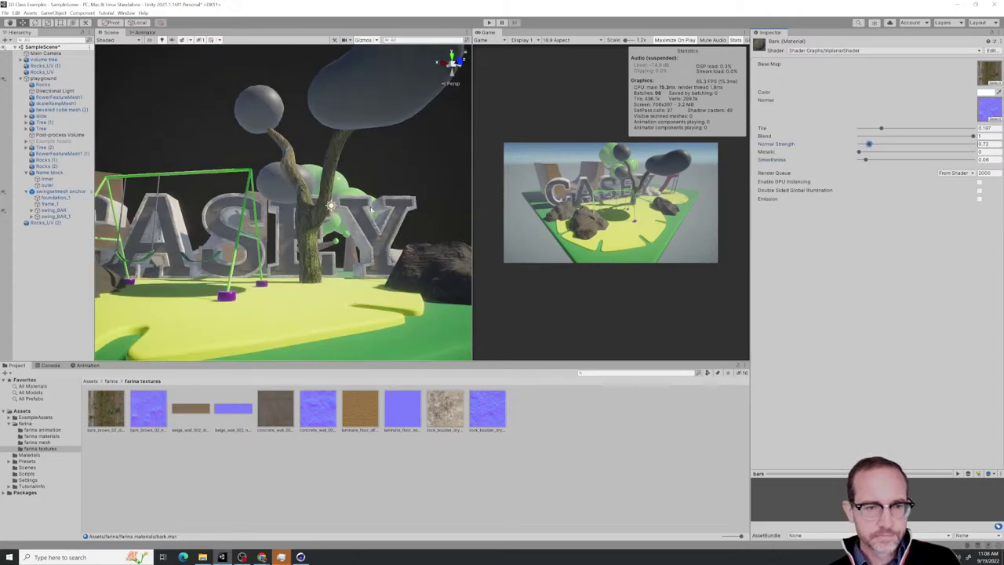
left_click_drag(362, 206, 421, 213, "alt")
middle_click_drag(421, 213, 440, 247)
left_click_drag(440, 248, 415, 255, "alt")
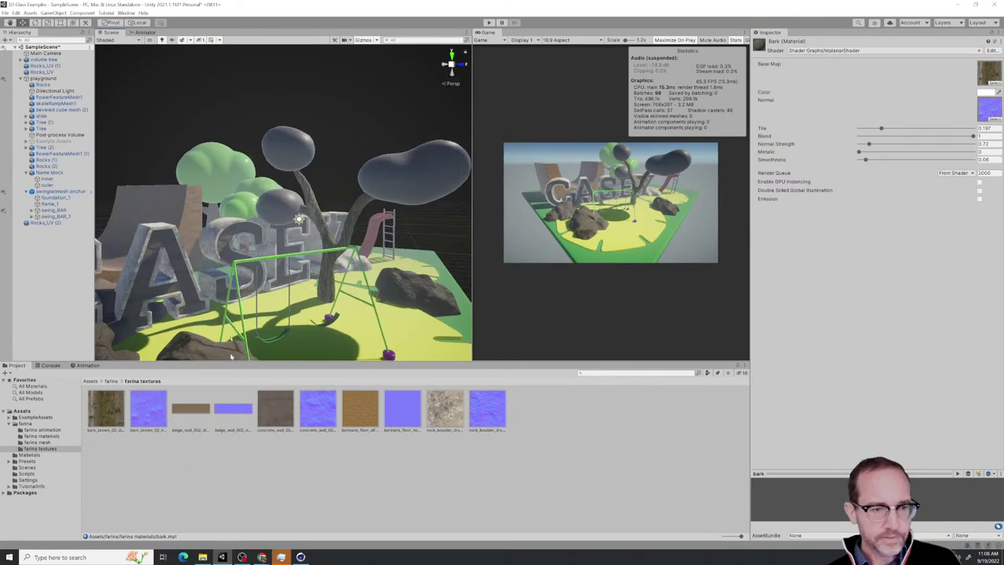
Create a new material named stylizedLeaves in the farina materials folder
left_click(49, 437)
right_click(55, 439)
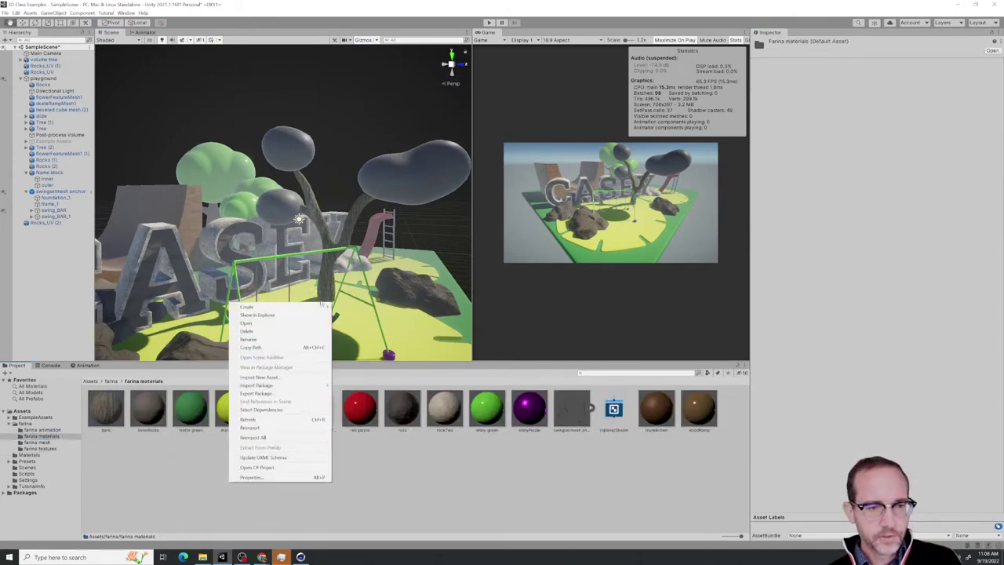
mouse_move(317, 309)
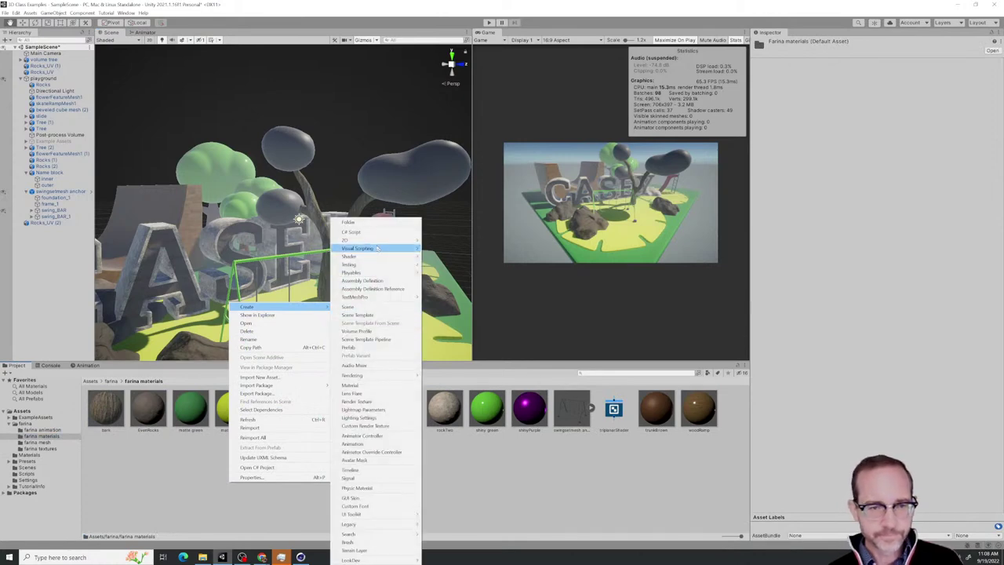
left_click(349, 384)
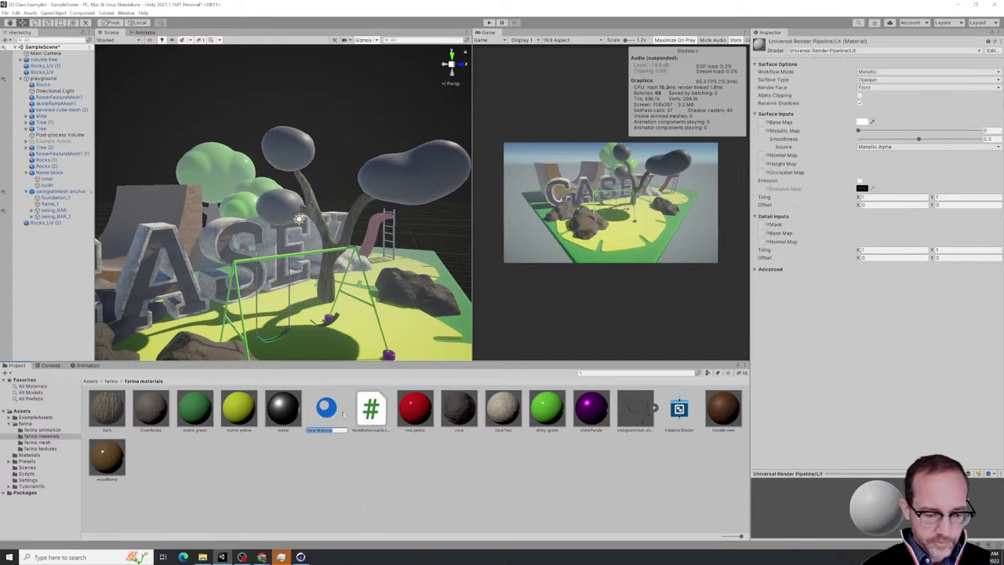
type("c")
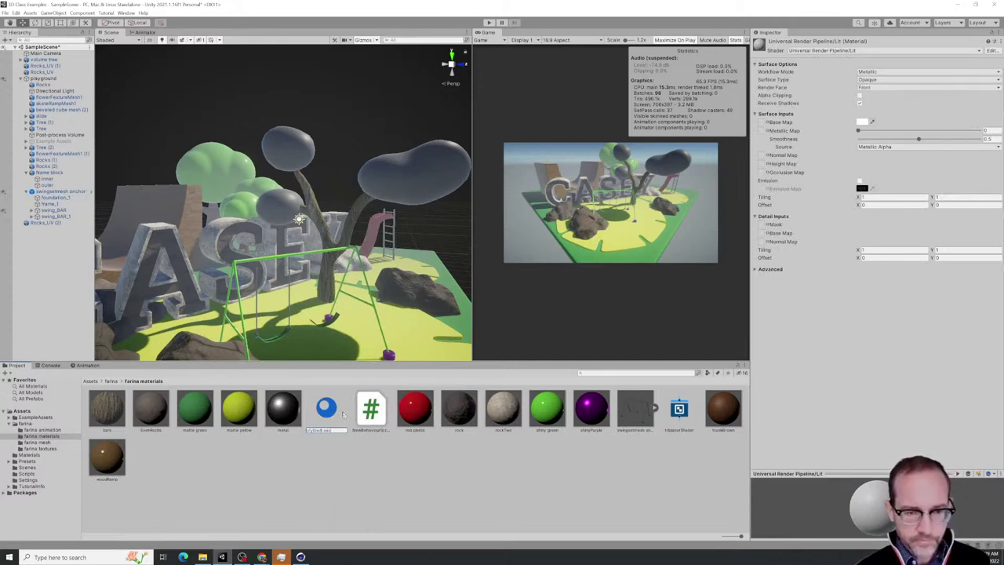
key("Return")
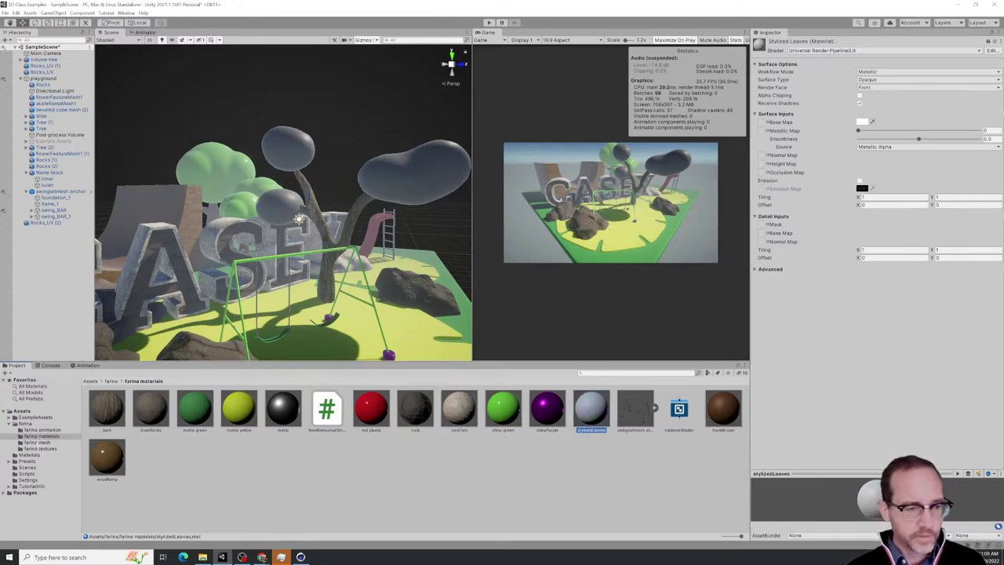
Assign the beige_wall_002 diffuse texture as the stylizedLeaves base map and the matching beige_wall_002 normal texture as its normal map
left_click(39, 449)
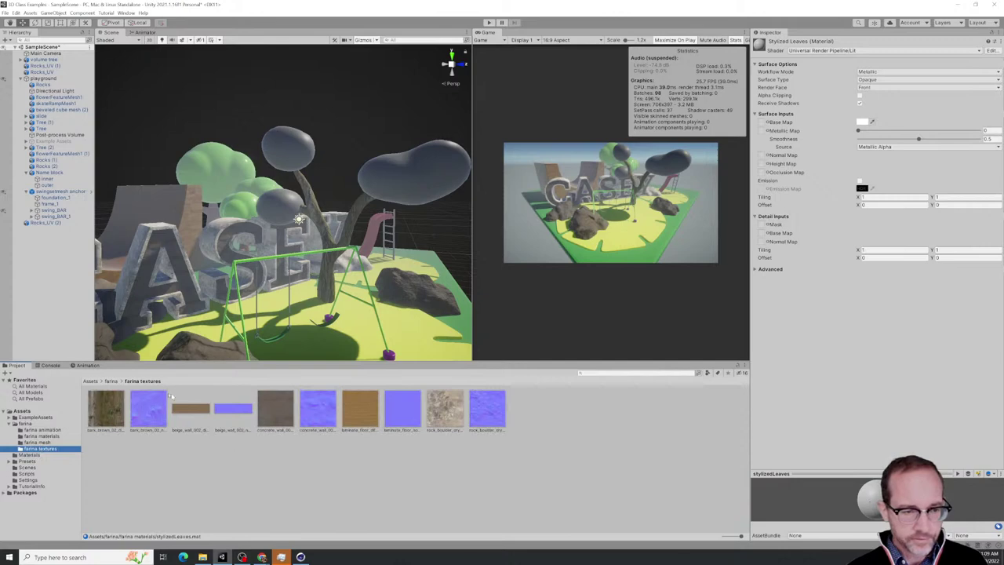
left_click_drag(201, 411, 761, 123)
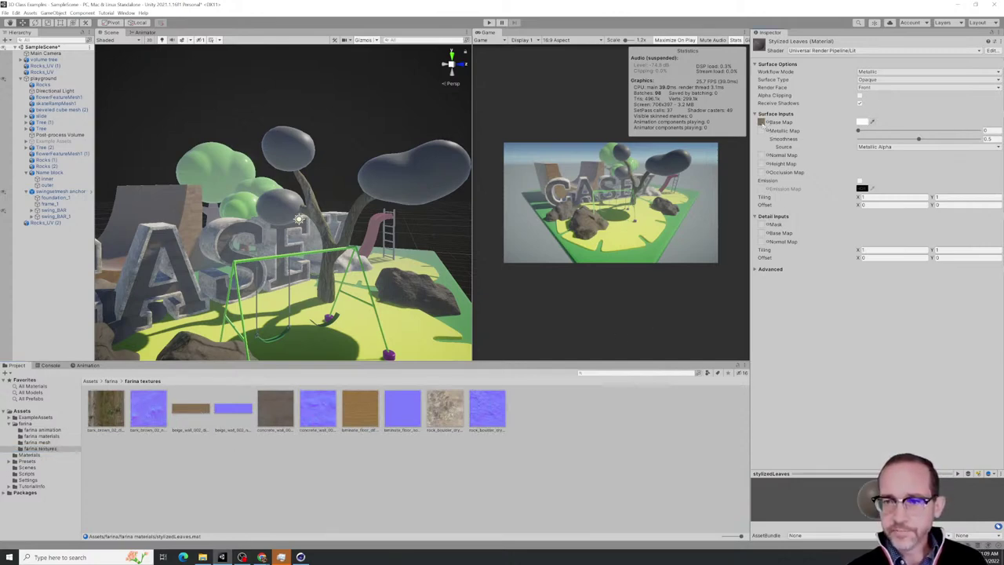
left_click_drag(219, 410, 760, 156)
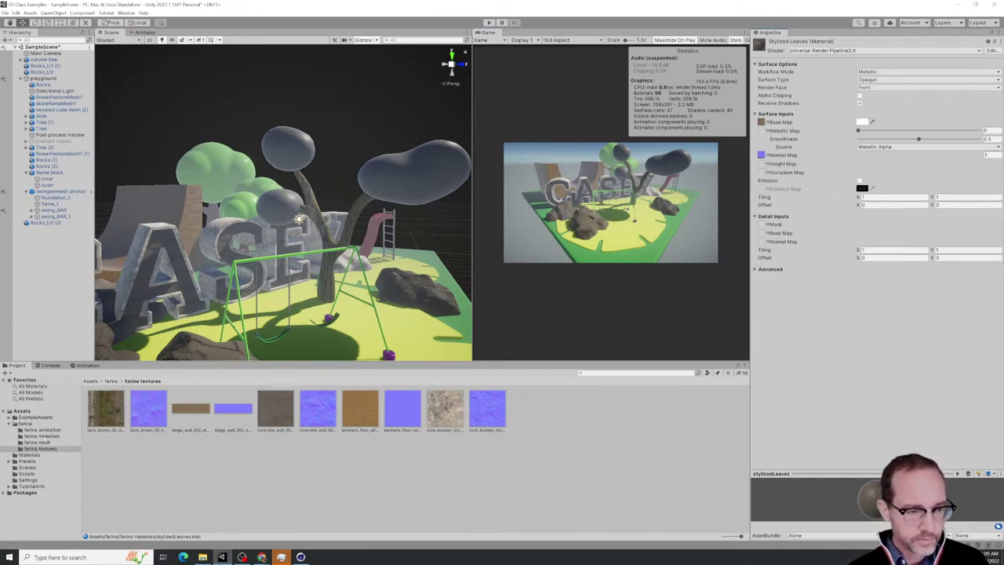
Set the stylizedLeaves material's smoothness to 0.132 and its base map colour to bright green
left_click(46, 436)
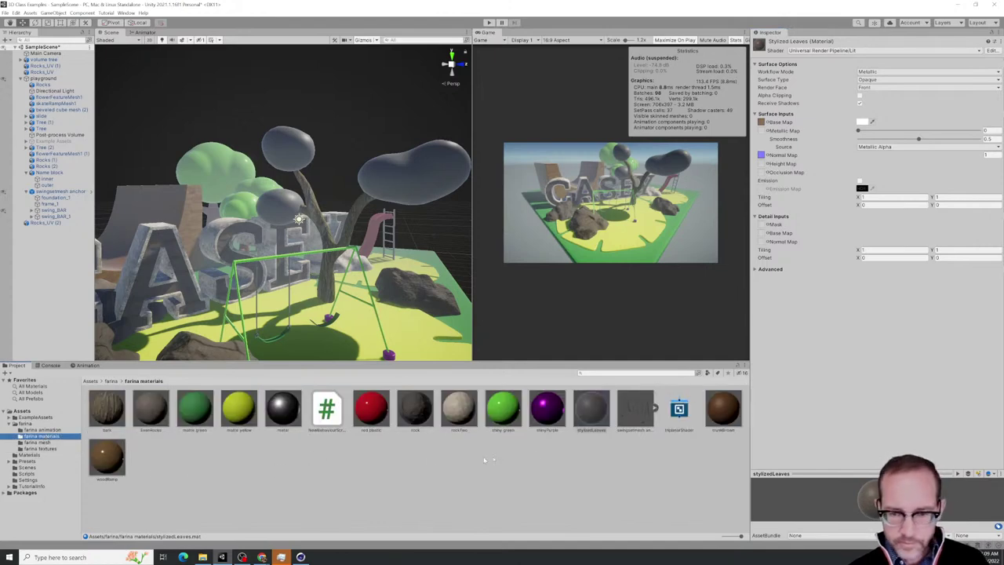
left_click(586, 407)
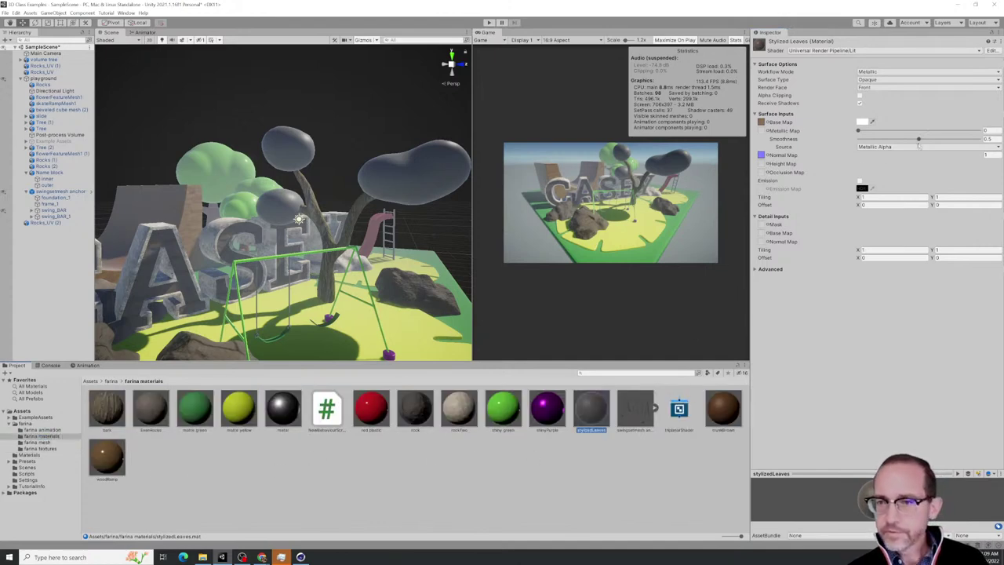
left_click_drag(919, 139, 874, 138)
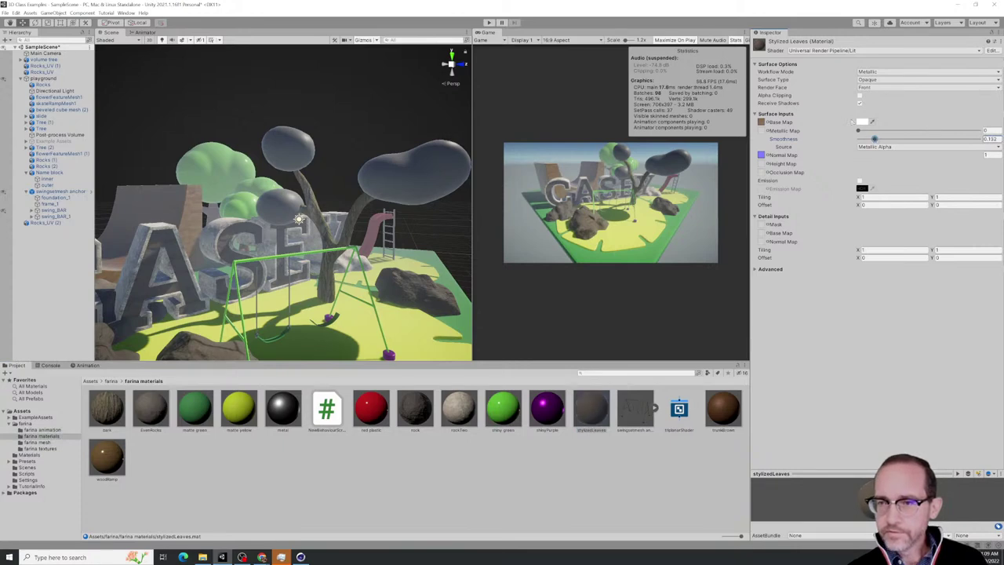
left_click(861, 122)
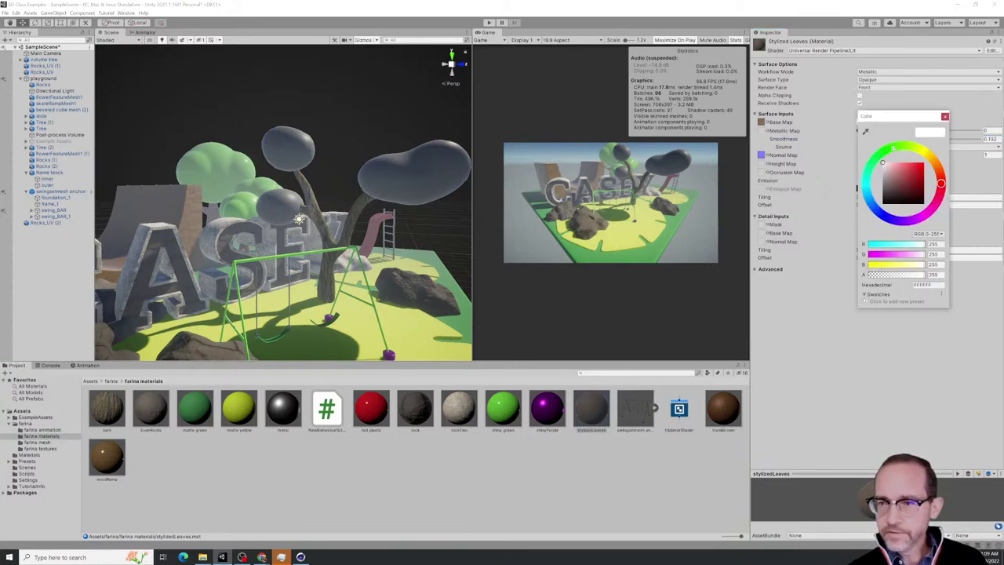
left_click(893, 147)
left_click_drag(910, 177, 913, 162)
left_click(945, 116)
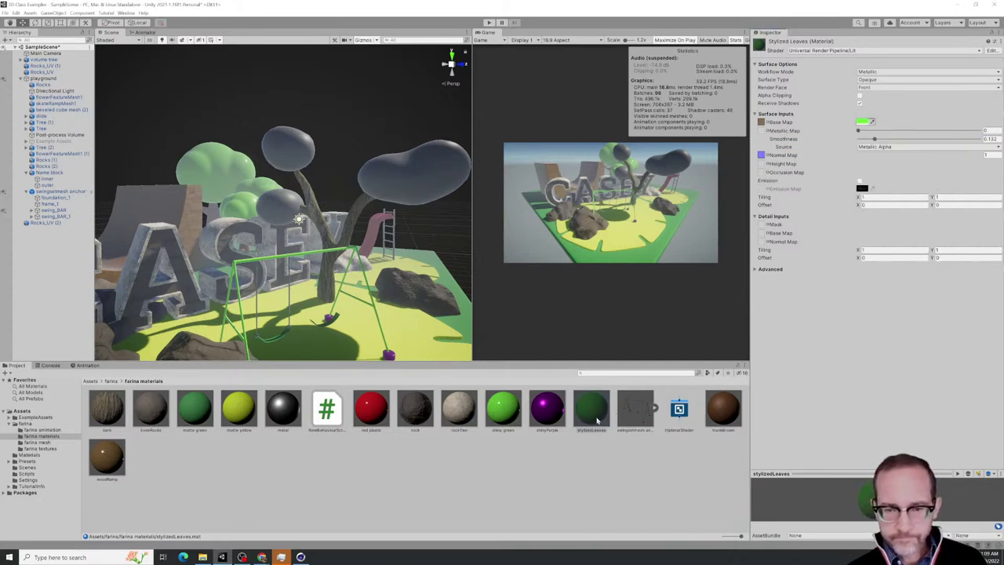
Apply the stylizedLeaves material to the tree's leaf volumes and inspect the foliage texture from several angles
left_click_drag(596, 419, 146, 230)
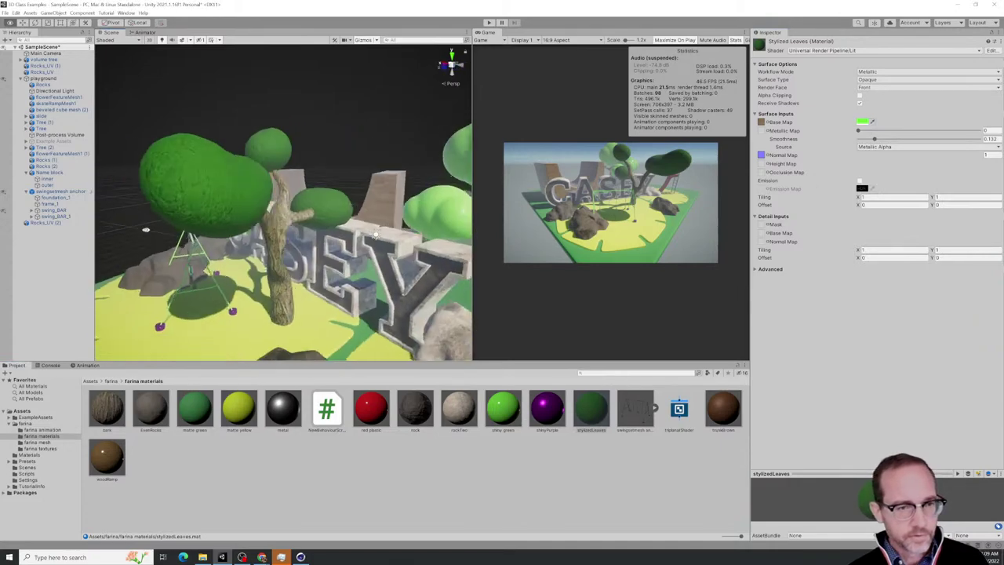
left_click_drag(374, 235, 355, 265, "alt")
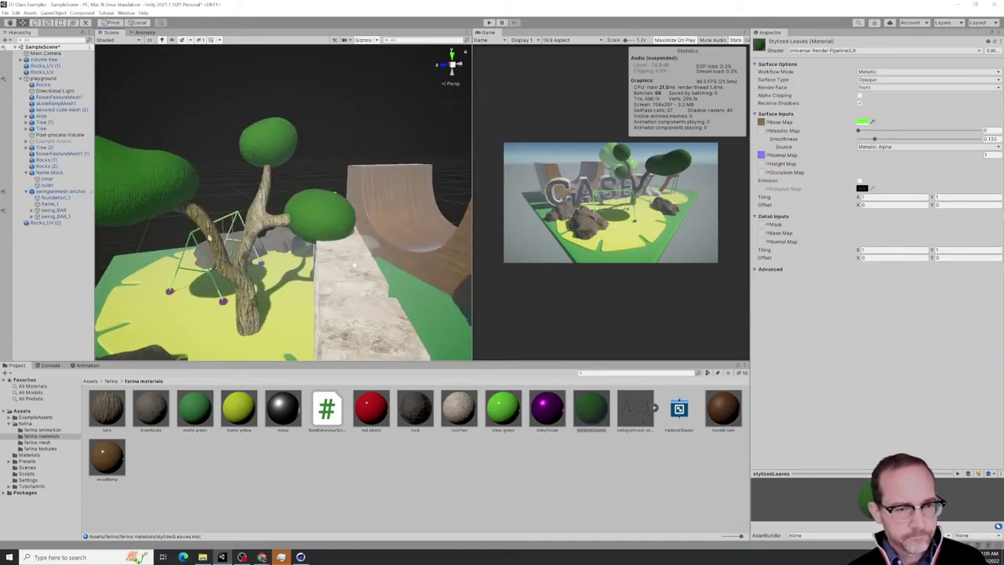
left_click_drag(208, 239, 273, 284, "alt")
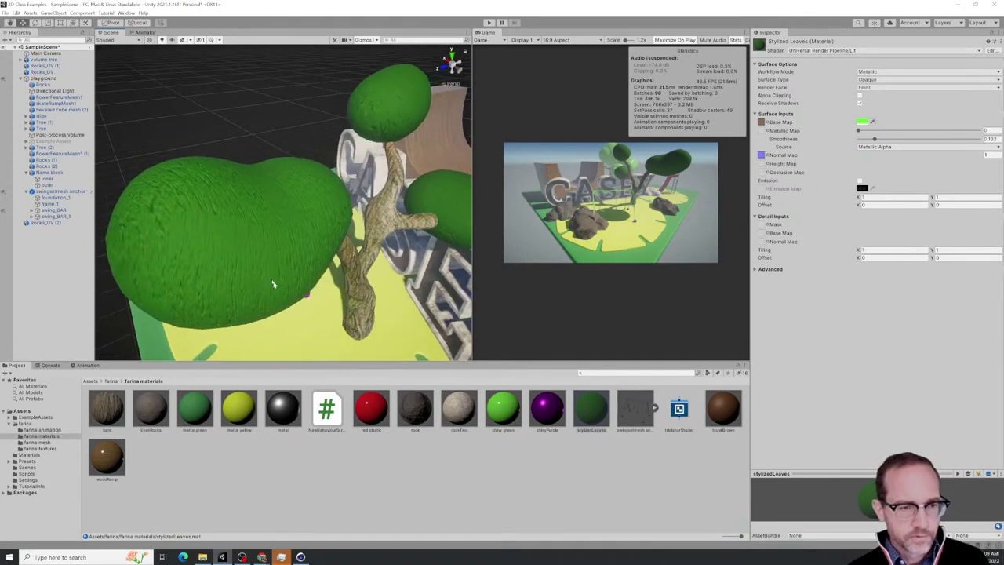
left_click_drag(216, 225, 256, 308, "alt")
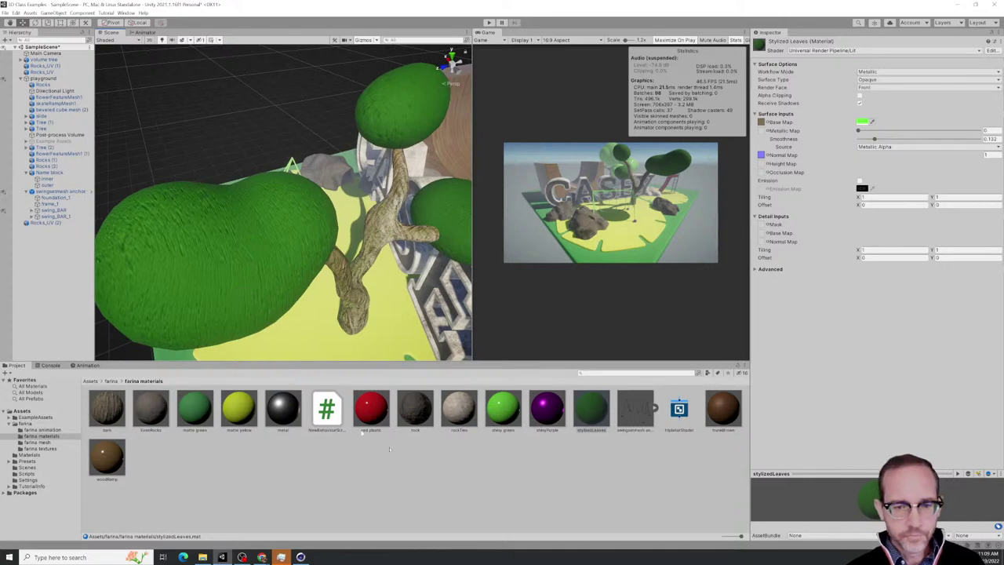
Switch stylizedLeaves to the triplanar shader graph and fill its base map and normal slots with the beige_wall_002 diffuse and normal textures
left_click(911, 50)
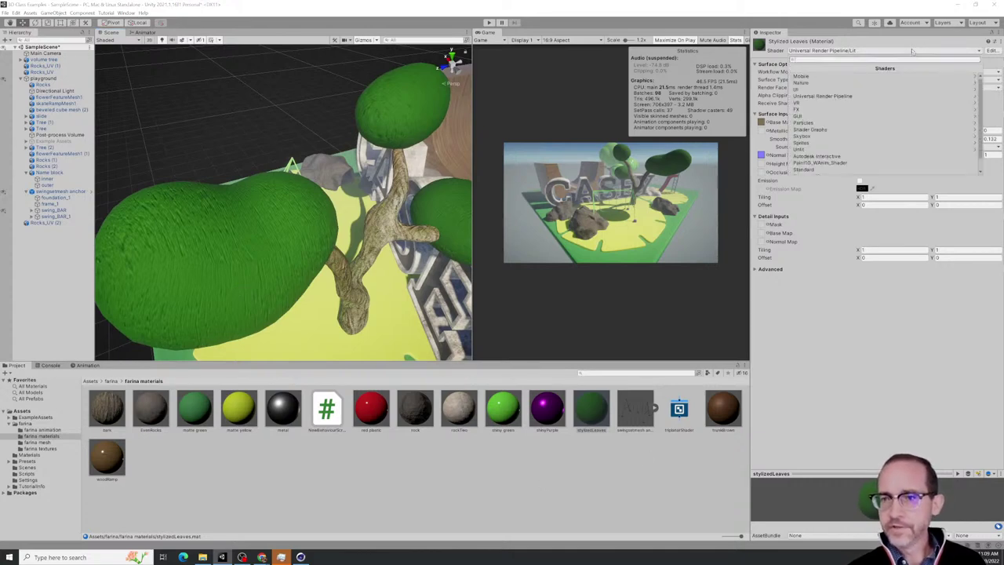
left_click(878, 131)
left_click(837, 107)
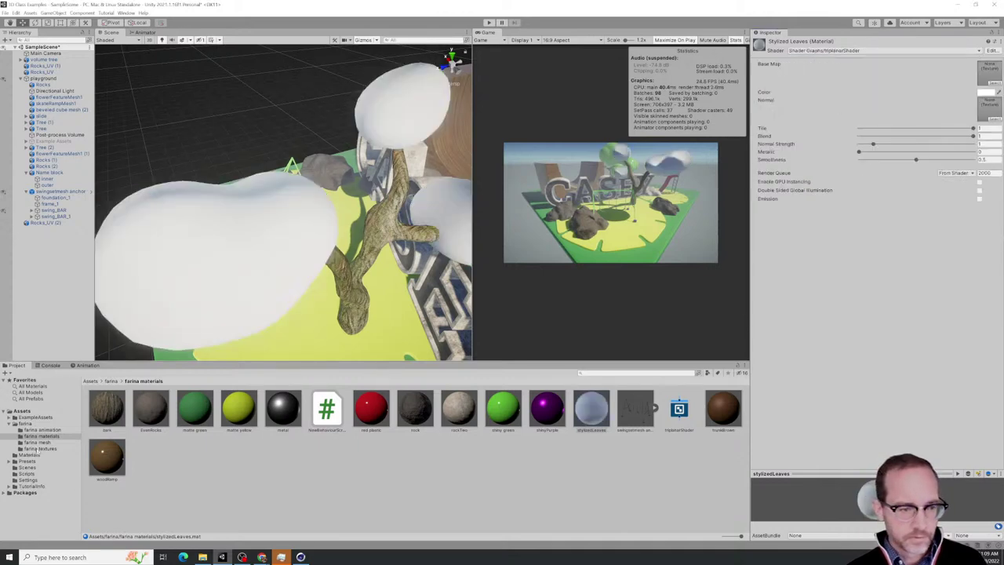
left_click(39, 449)
left_click_drag(196, 409, 989, 74)
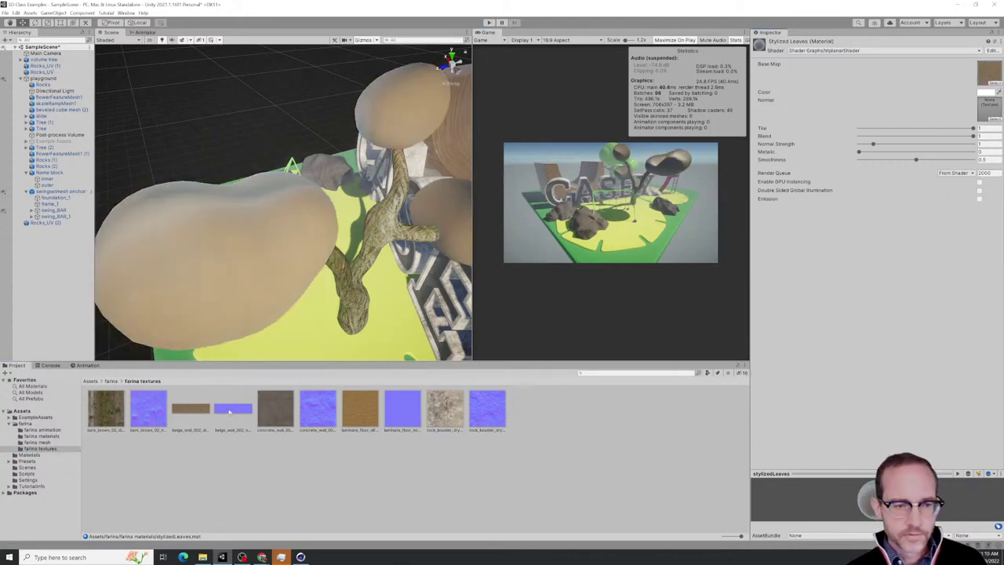
left_click_drag(230, 410, 990, 116)
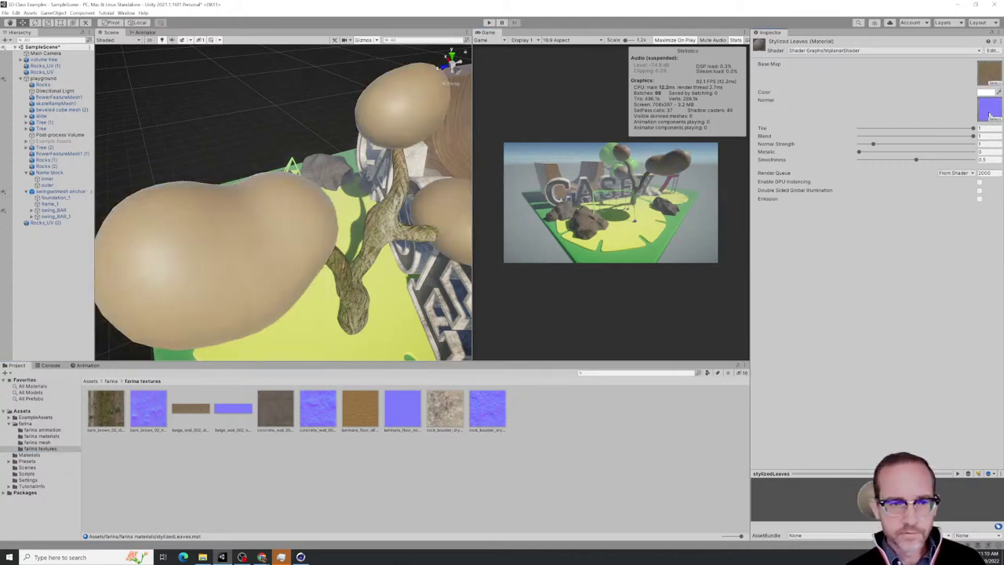
Check the foliage surface up close, then set the stylizedLeaves colour to green 19D700 and its smoothness to 0.416
left_click_drag(279, 265, 168, 264, "alt")
scroll(153, 259, "up", 3)
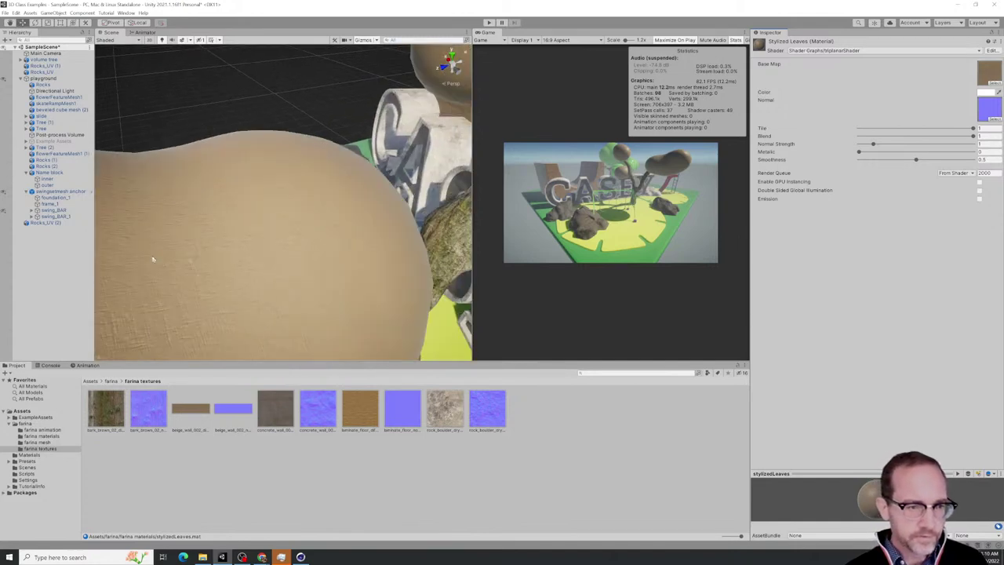
scroll(291, 308, "down", 3)
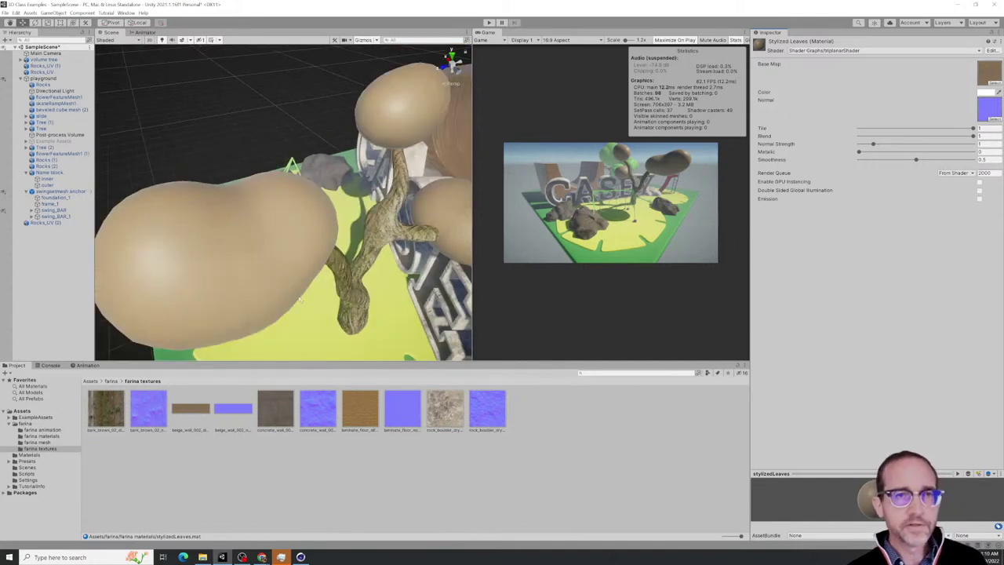
left_click_drag(251, 293, 276, 208, "alt")
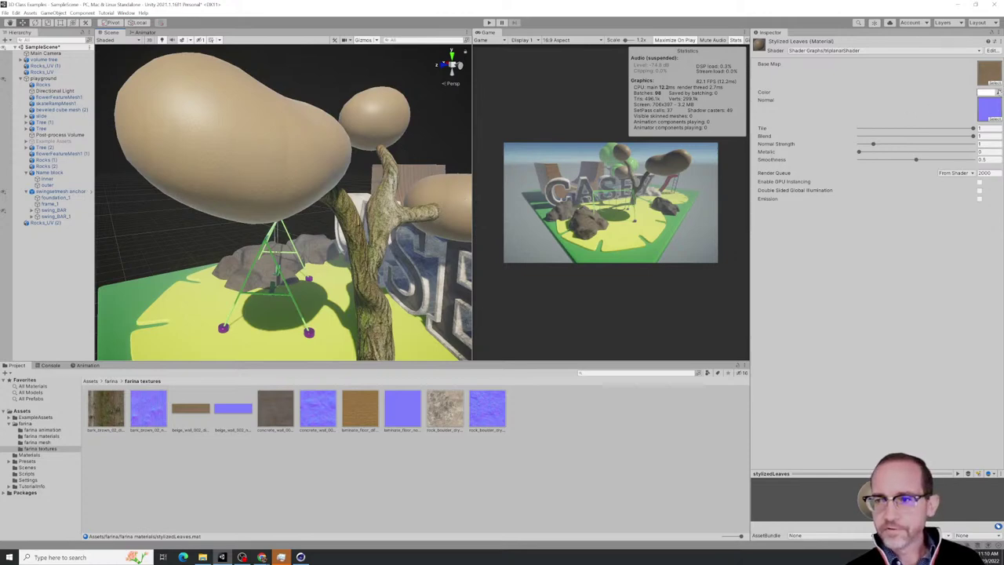
left_click(986, 91)
left_click(940, 117)
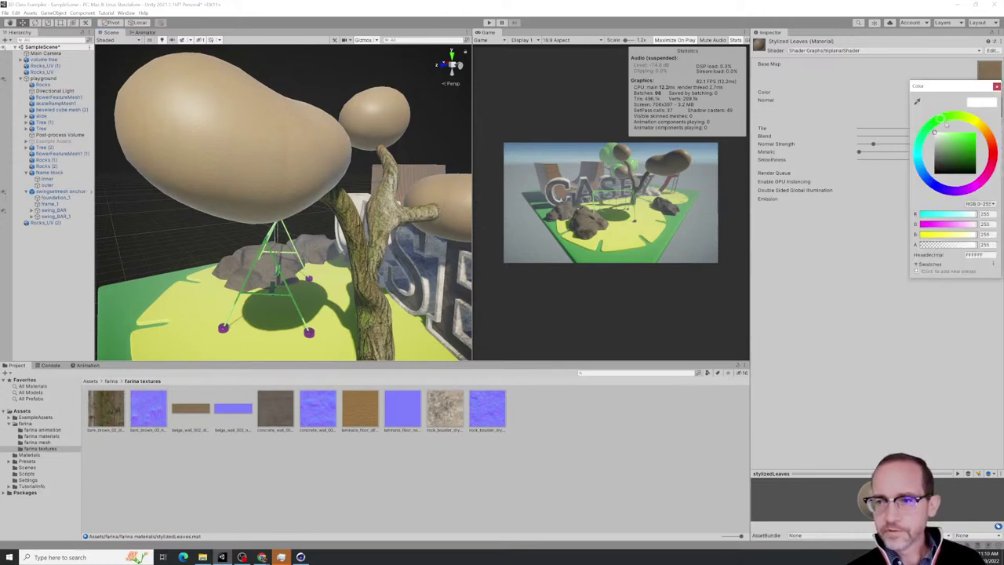
mouse_move(959, 143)
left_mouse_down()
mouse_move(976, 133)
mouse_move(992, 145)
mouse_move(982, 162)
mouse_move(977, 139)
left_mouse_up()
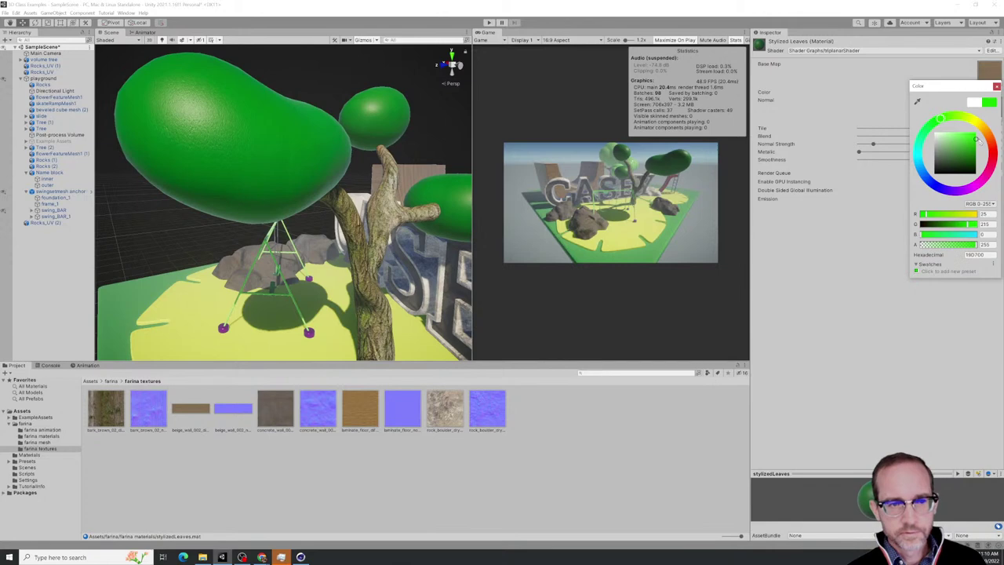
left_click(867, 175)
mouse_move(929, 161)
left_mouse_down()
mouse_move(889, 160)
mouse_move(927, 160)
mouse_move(906, 166)
left_mouse_up()
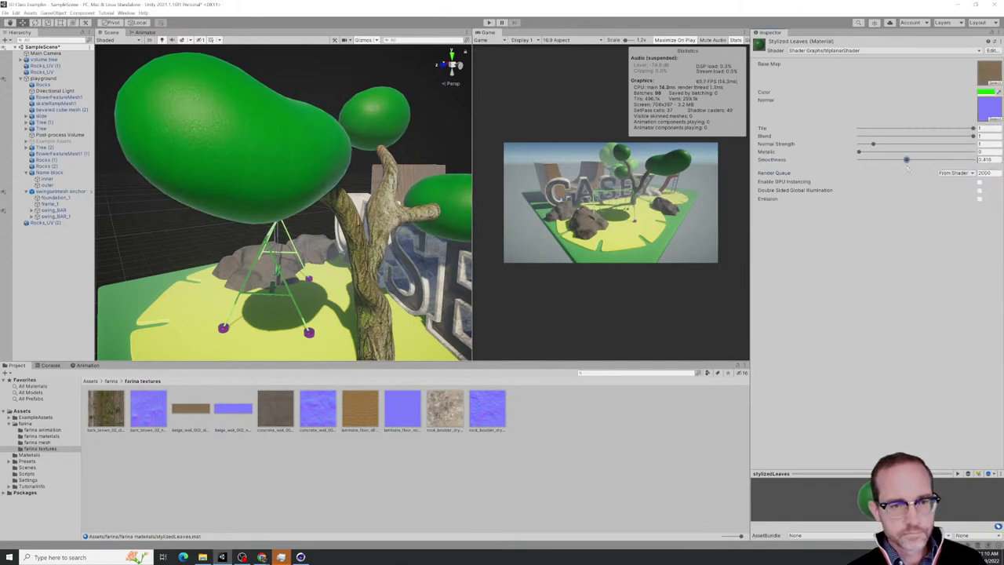
Duplicate the volume tree and move the copy across the ground to X 4.62, Z 9.52
left_click_drag(361, 196, 665, 198, "alt")
scroll(379, 170, "down", 5)
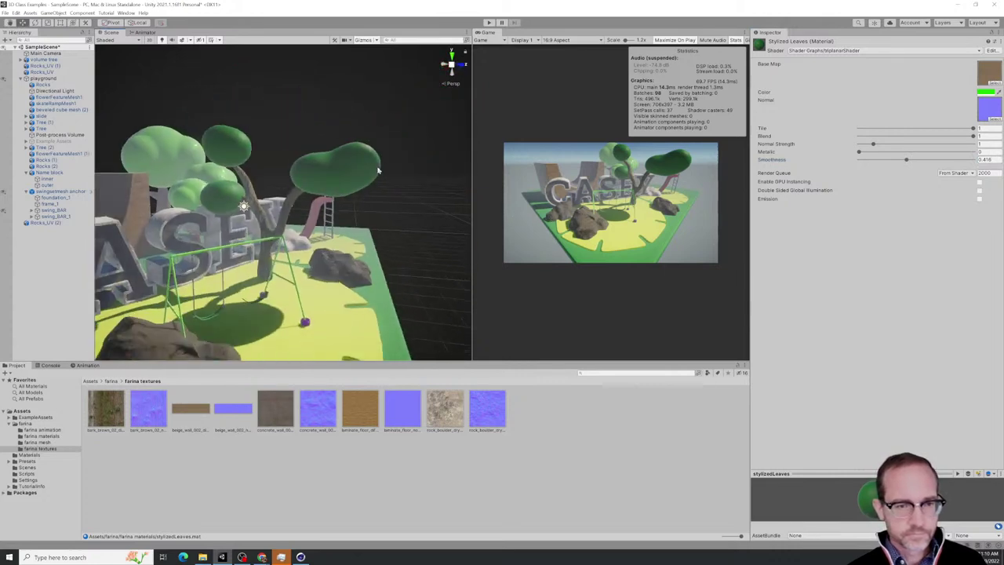
left_click_drag(381, 204, 64, 210, "alt")
left_click_drag(154, 176, 116, 220, "alt")
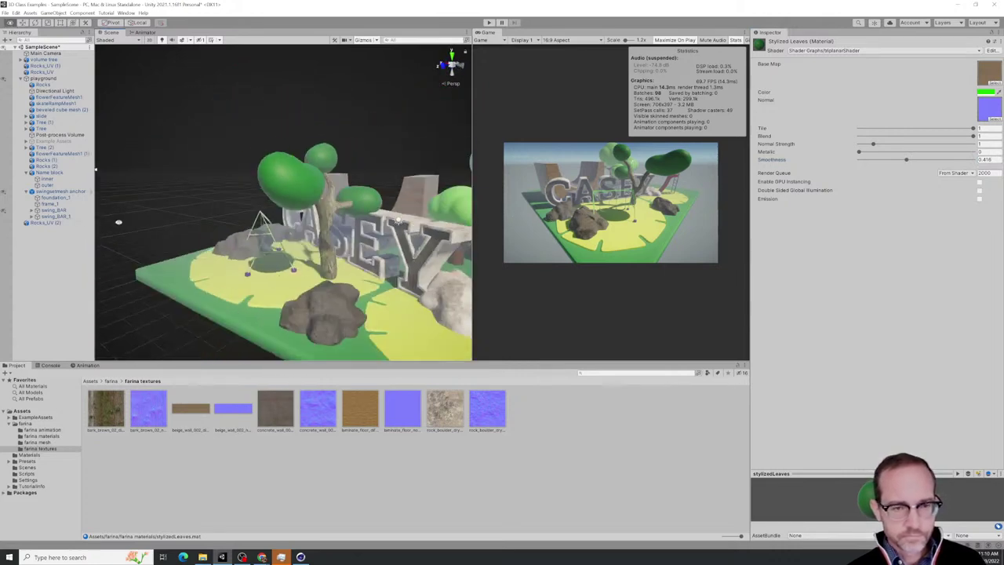
left_click(327, 263)
left_click(330, 261)
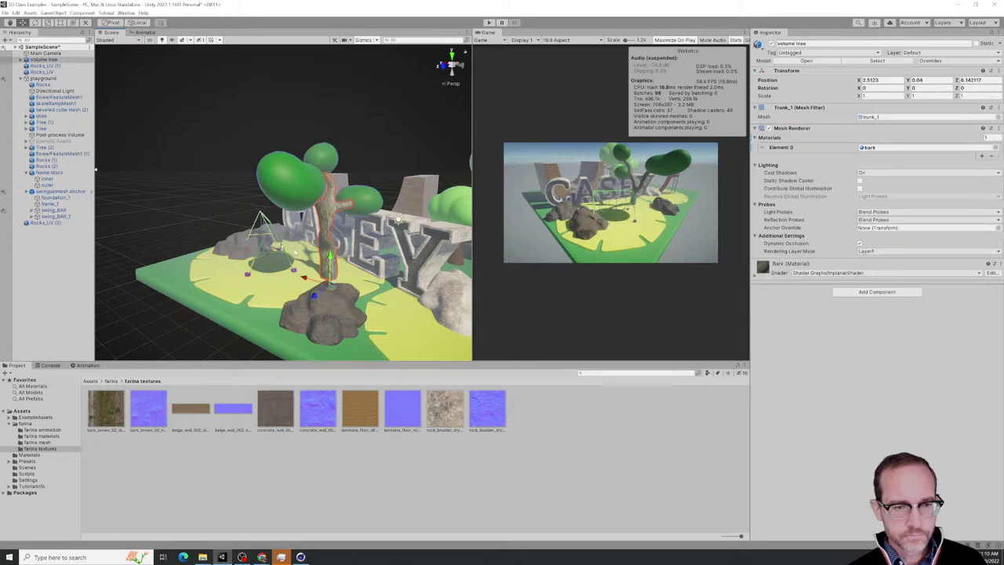
left_click_drag(247, 252, 322, 308, "alt")
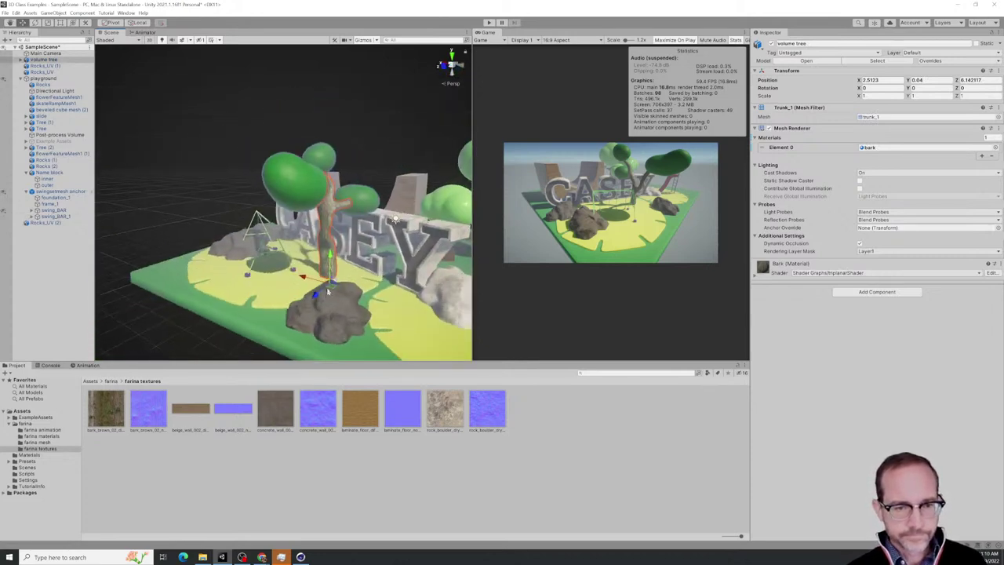
key("ctrl+d")
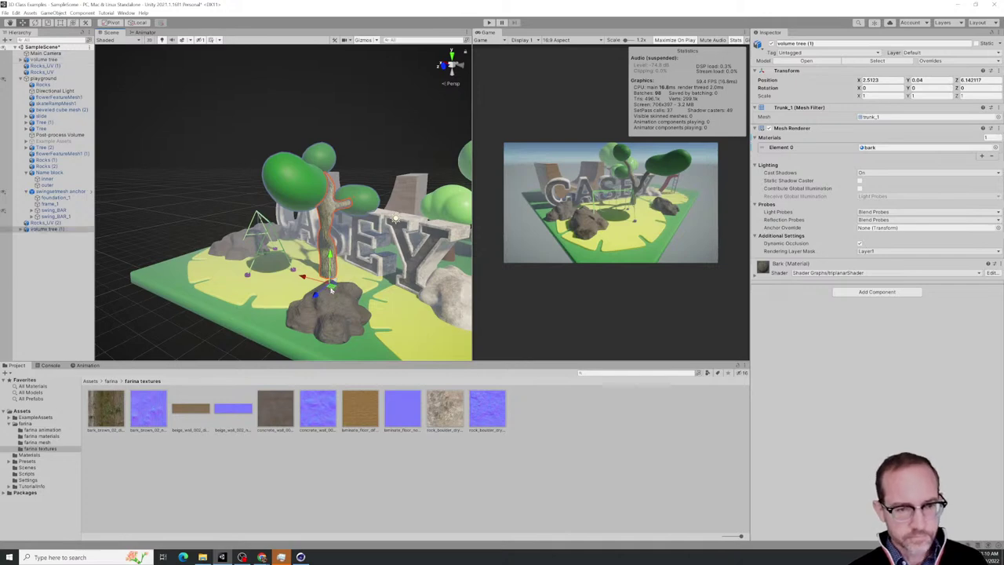
left_click_drag(330, 287, 244, 308)
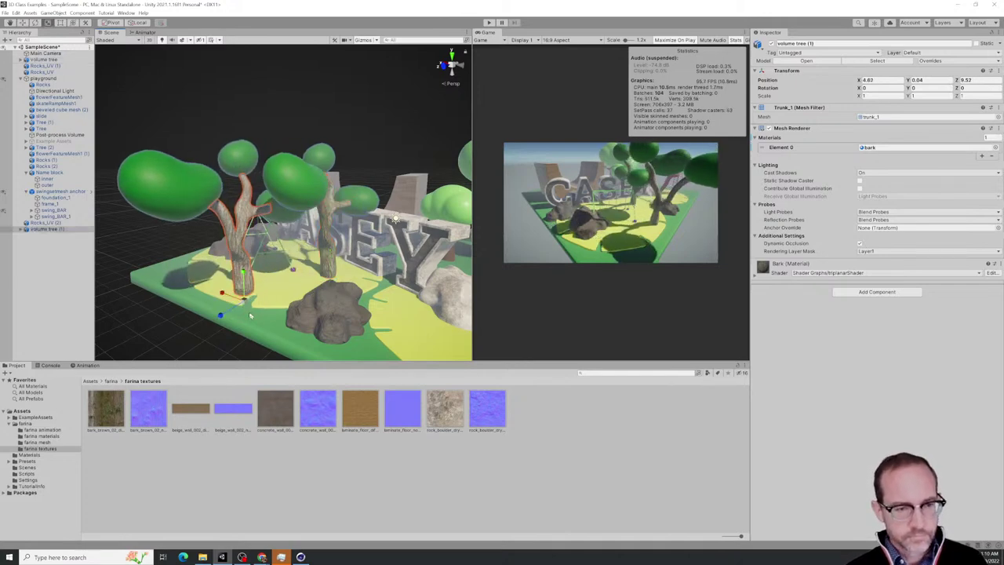
Rotate the duplicated tree about its vertical axis so its branches point in a different direction from the original's
key("e")
left_click_drag(236, 322, 123, 329)
left_click_drag(395, 219, 228, 251, "alt")
Move the original volume tree along its Z axis to Z 5.772, clear of the duplicated tree
key("w")
left_click(330, 304)
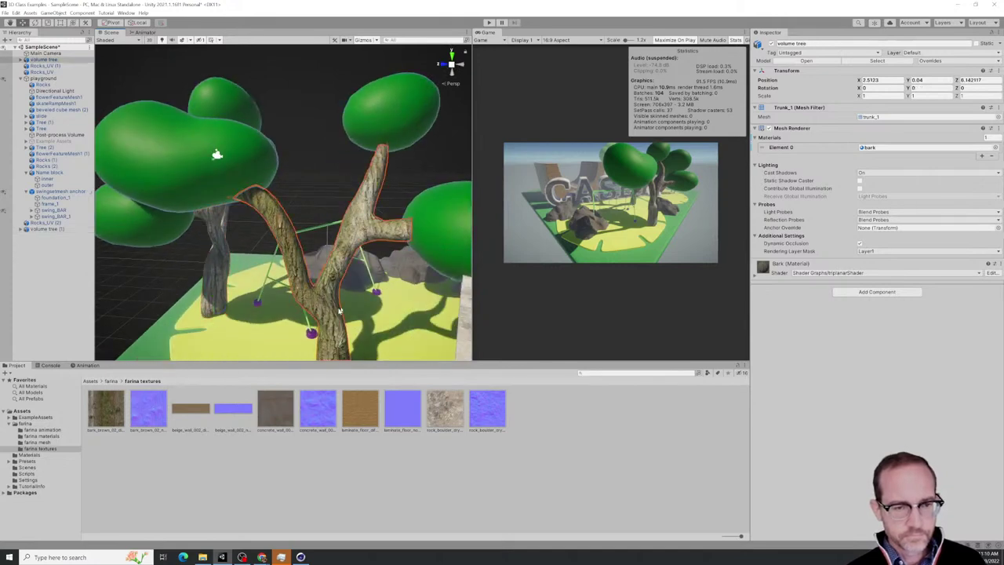
key("f")
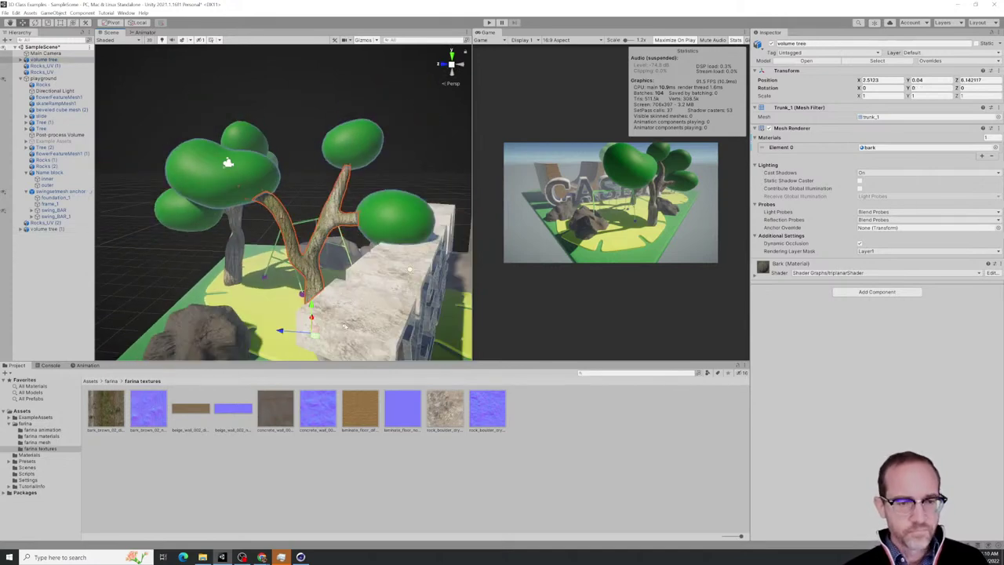
scroll(374, 331, "up", 5)
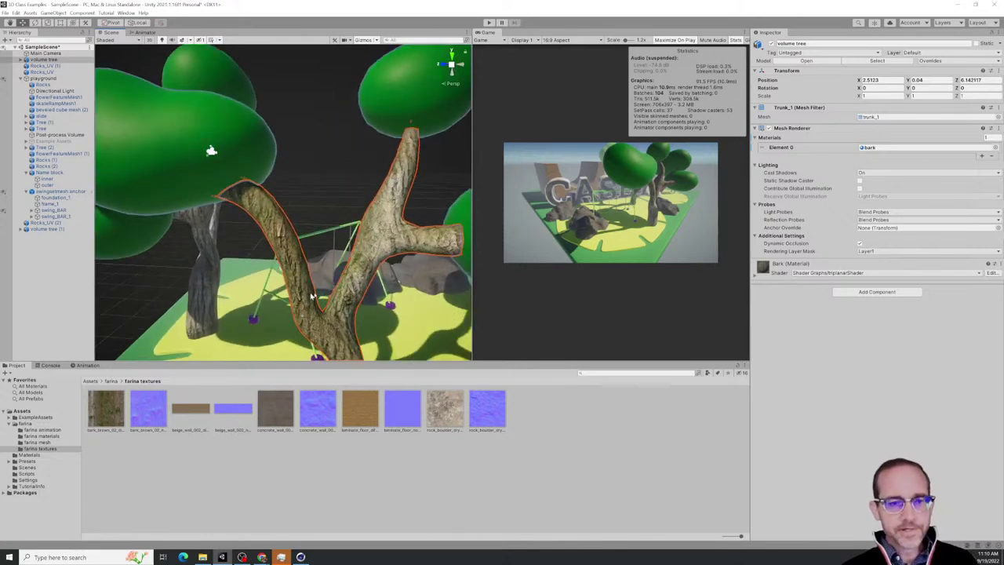
middle_click_drag(374, 331, 407, 201)
scroll(407, 201, "down", 3)
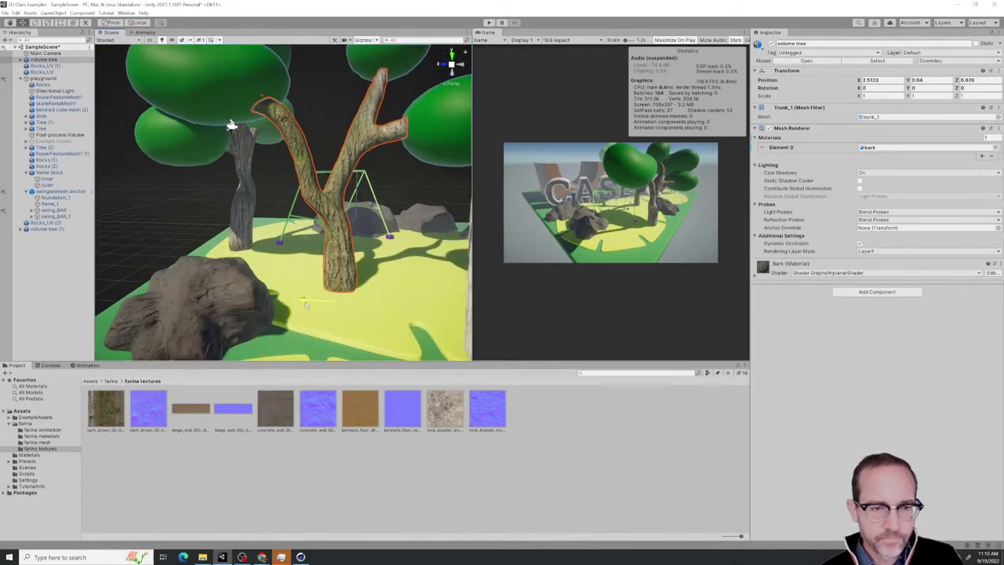
mouse_move(324, 313)
left_mouse_down()
mouse_move(350, 314)
mouse_move(290, 322)
mouse_move(318, 329)
mouse_move(309, 331)
mouse_move(332, 317)
left_mouse_up()
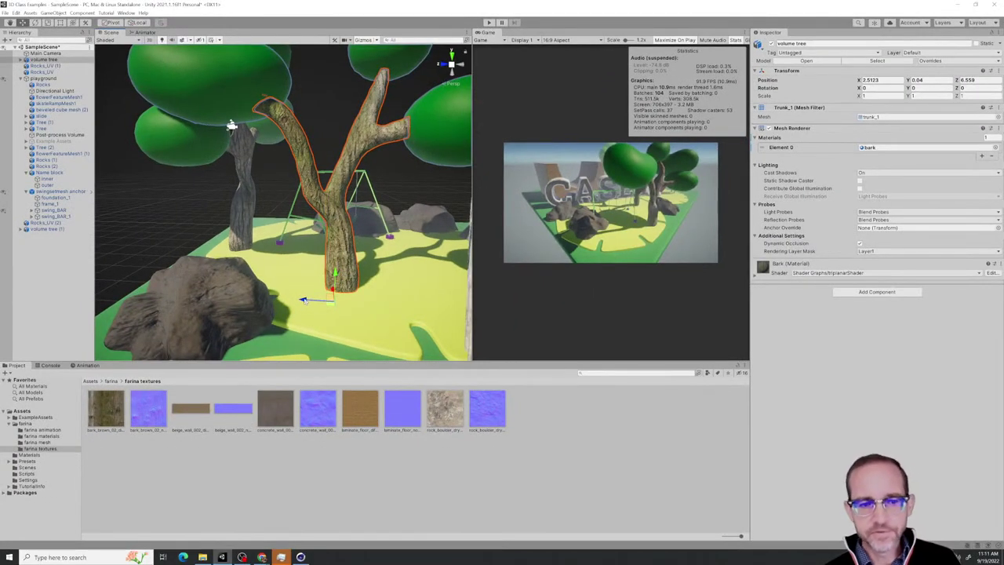
left_click_drag(303, 299, 341, 313)
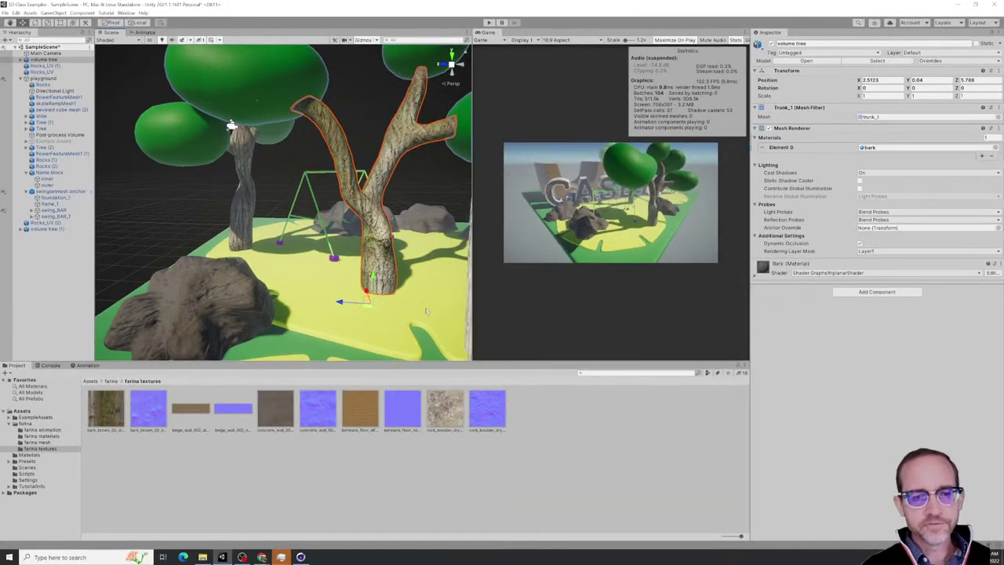
left_click_drag(342, 303, 343, 302)
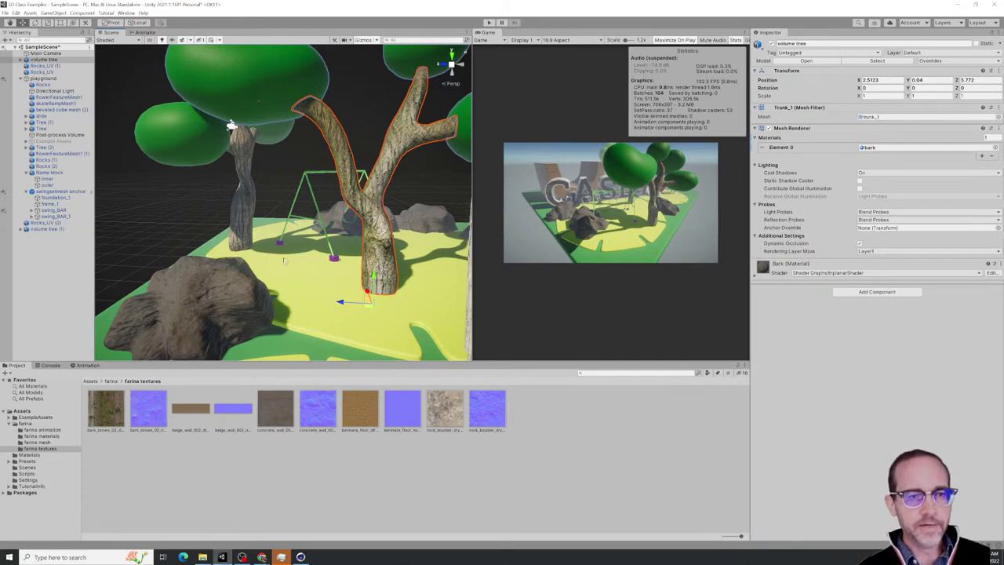
Raise the original volume tree onto the end of the name block at about X -1.97, Y 2.88
left_click_drag(284, 260, 325, 166, "alt")
scroll(421, 245, "up", 5)
scroll(283, 256, "down", 5)
left_click_drag(431, 211, 256, 317, "alt")
left_click_drag(287, 221, 315, 272, "alt")
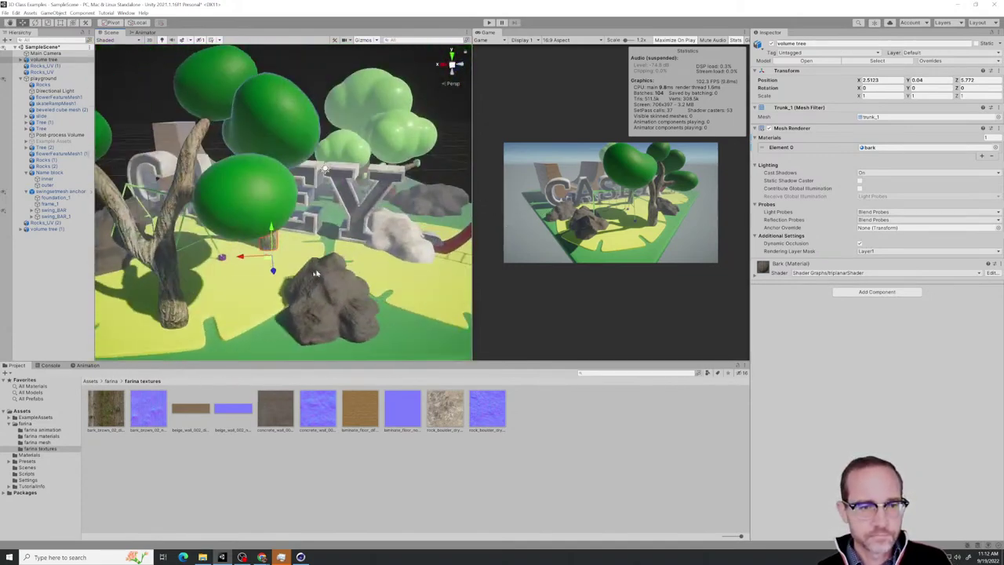
left_click_drag(272, 232, 365, 185)
left_click_drag(364, 186, 454, 185, "alt")
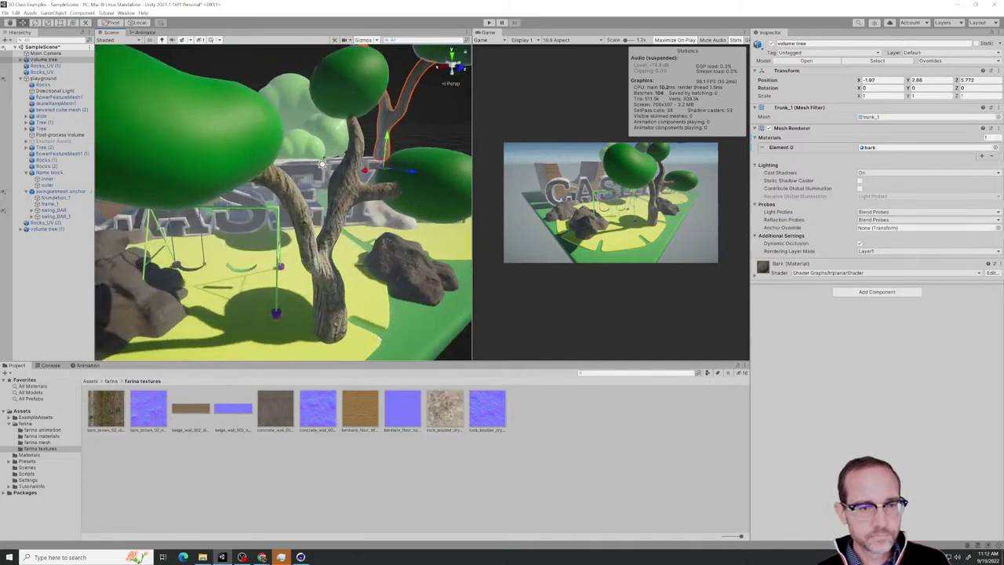
Move the duplicated tree up and across to the name block's first letter, at about X 9.28, Y 3.376, Z 0.62
left_click(333, 336)
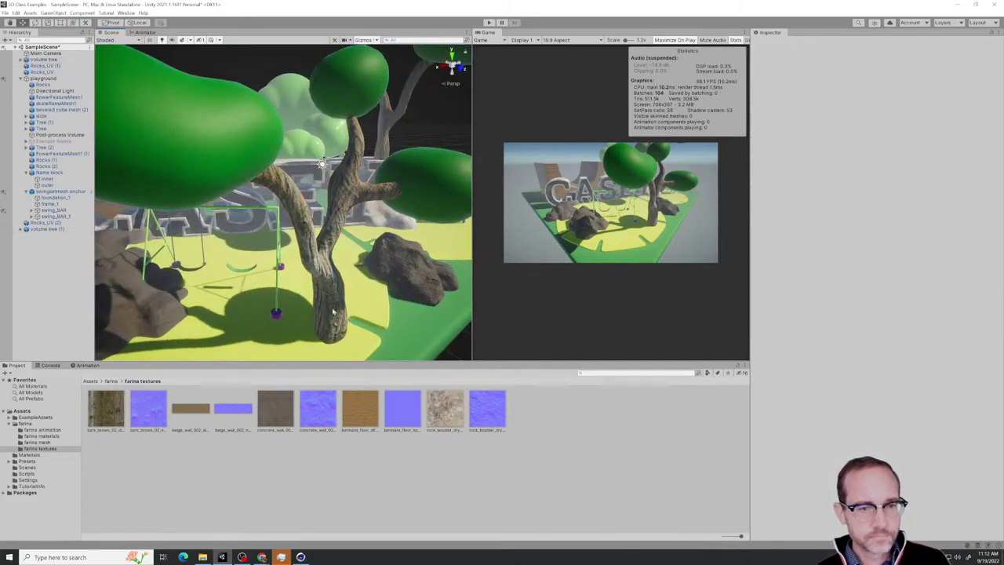
left_click_drag(331, 333, 335, 179)
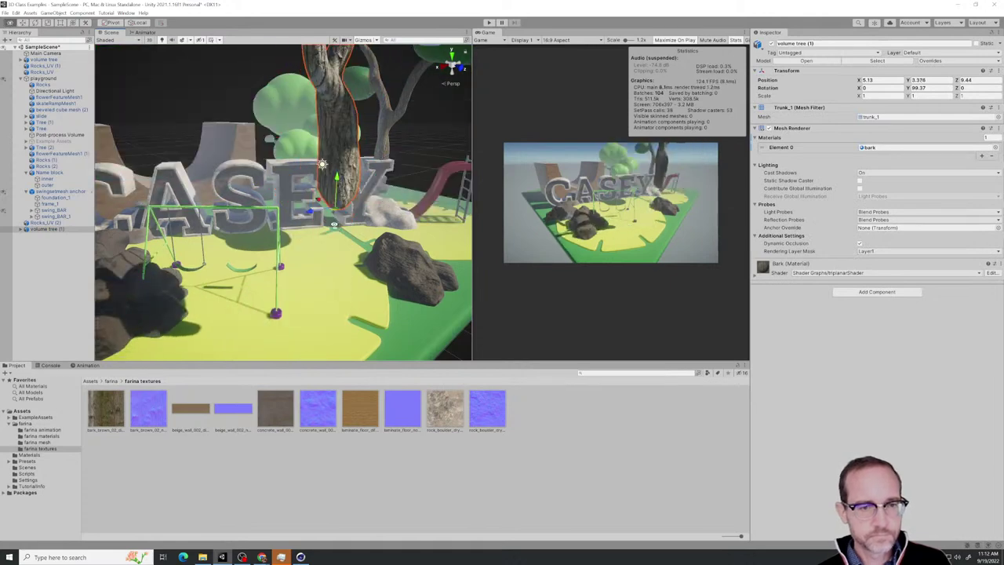
left_click_drag(335, 225, 398, 237, "alt")
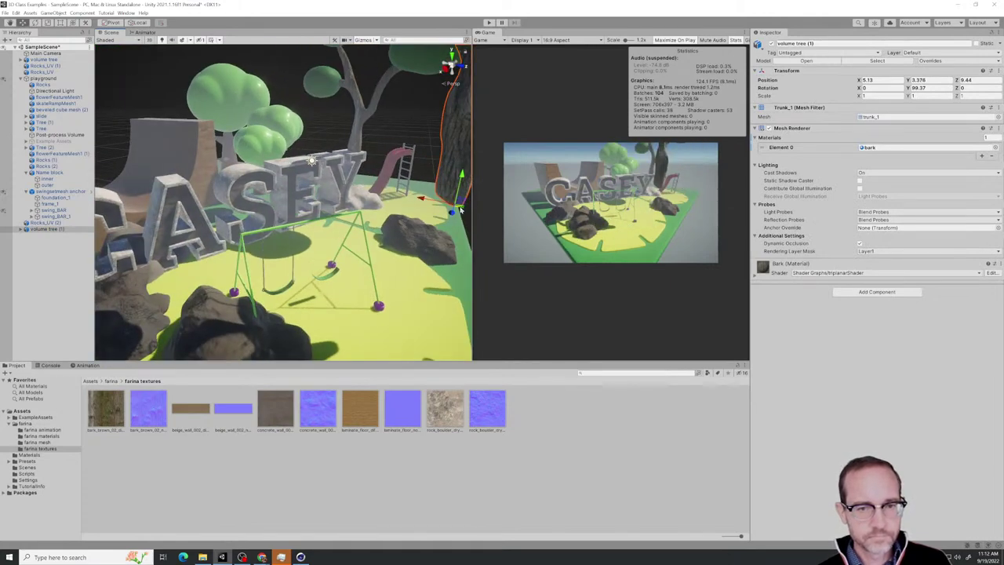
left_click_drag(458, 210, 82, 201)
scroll(192, 202, "down", 4)
left_click_drag(192, 202, 173, 248, "alt")
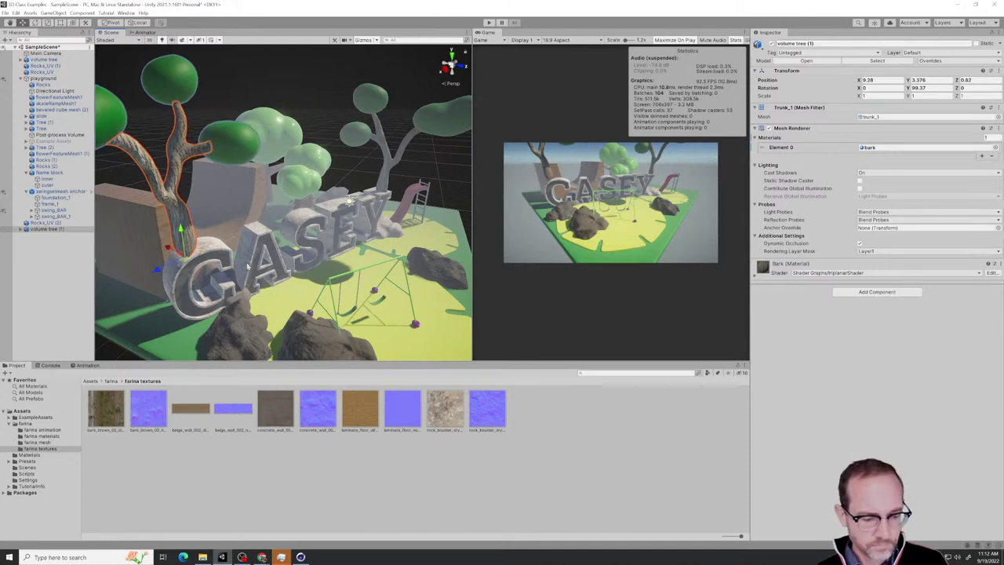
Scale the duplicated tree down uniformly to about 0.48244
left_click(177, 236)
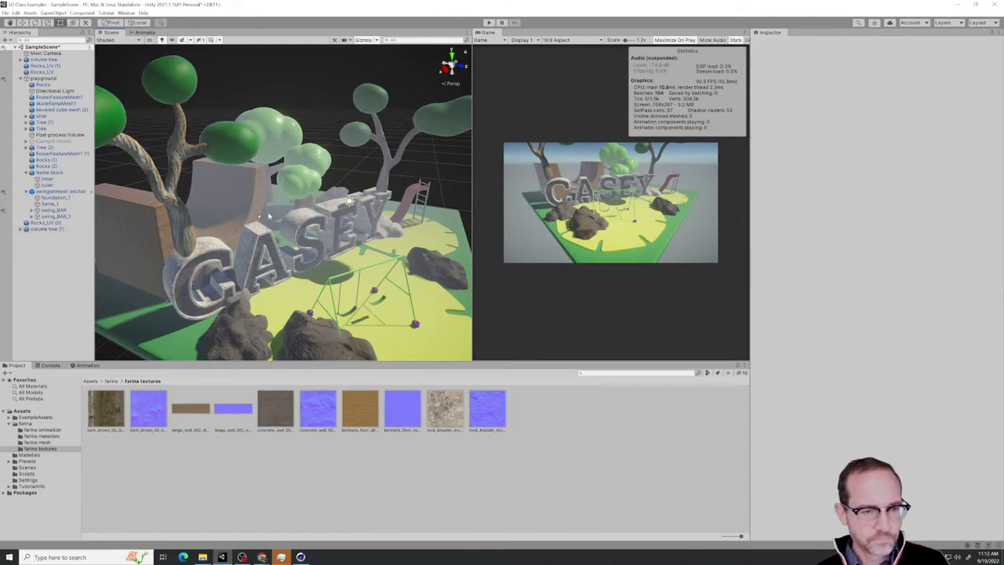
left_click(182, 232)
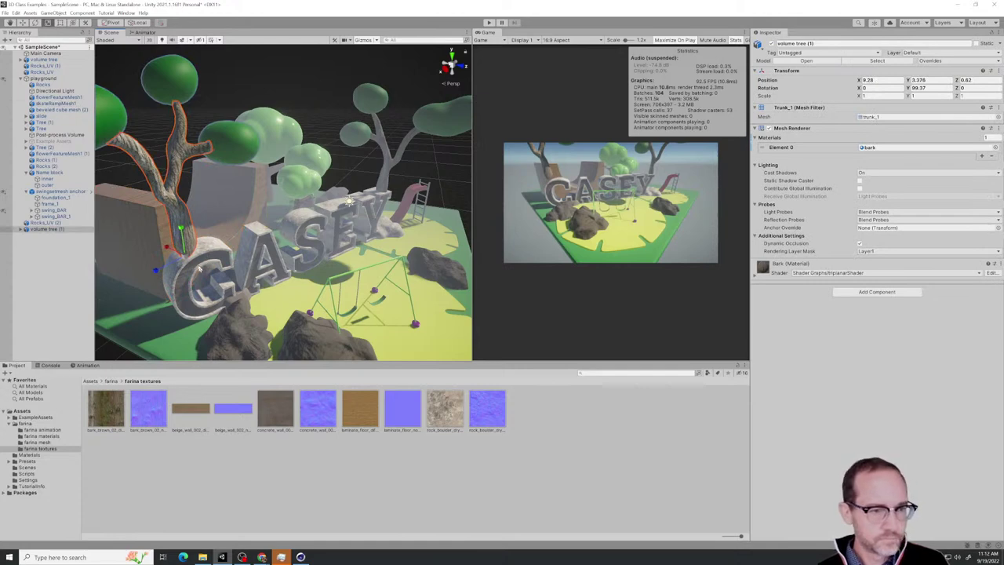
left_click_drag(184, 255, 166, 267)
key("e")
key("w")
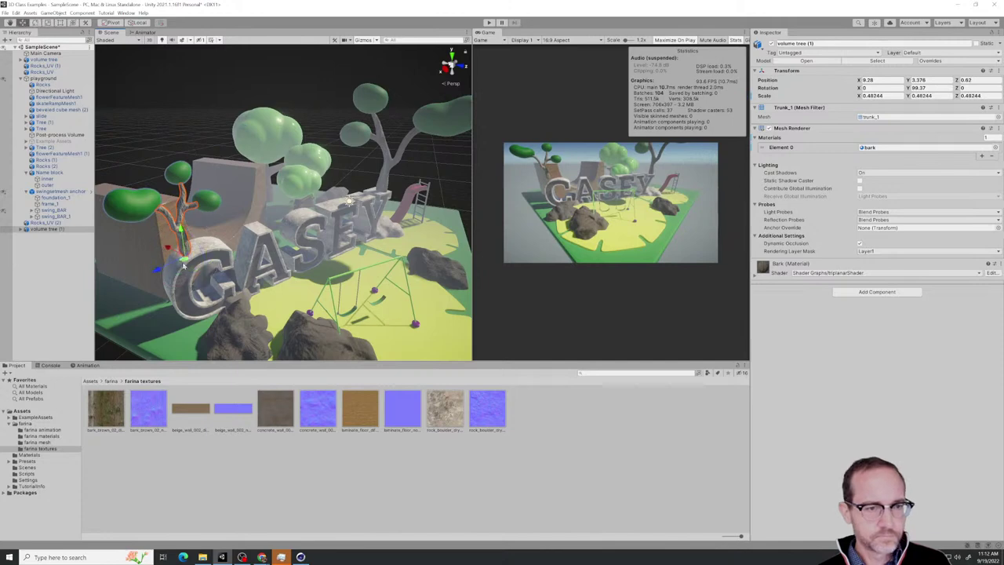
Seat the reduced tree on the first letter of the name block at X 8.6, Y 3.02, Z 0.3
left_click(165, 266)
left_click(201, 257)
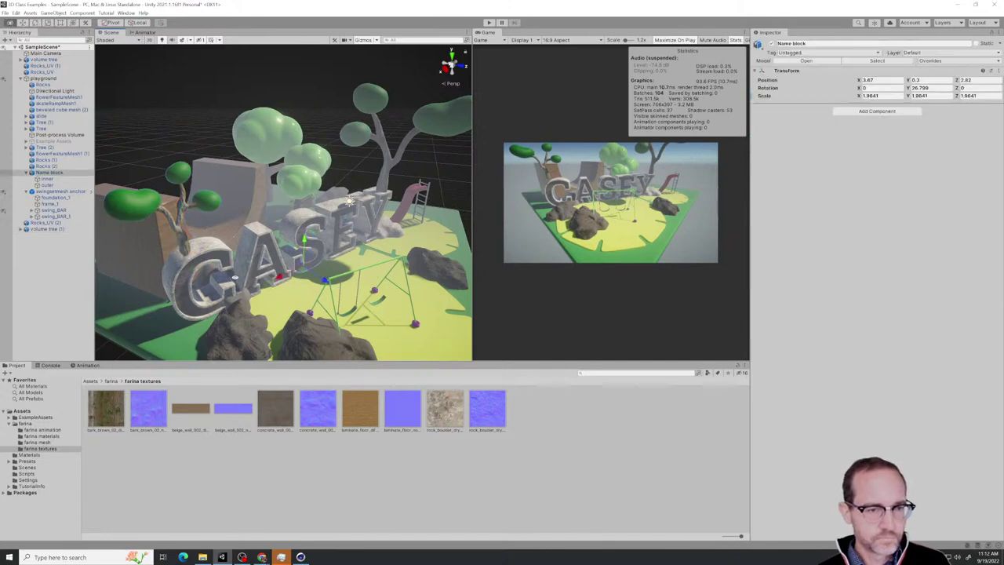
mouse_move(201, 258)
left_mouse_down("alt")
mouse_move(136, 238)
mouse_move(323, 249)
mouse_move(325, 264)
mouse_move(318, 248)
mouse_move(185, 247)
left_mouse_up("alt")
left_click(332, 247)
scroll(185, 247, "down", 4)
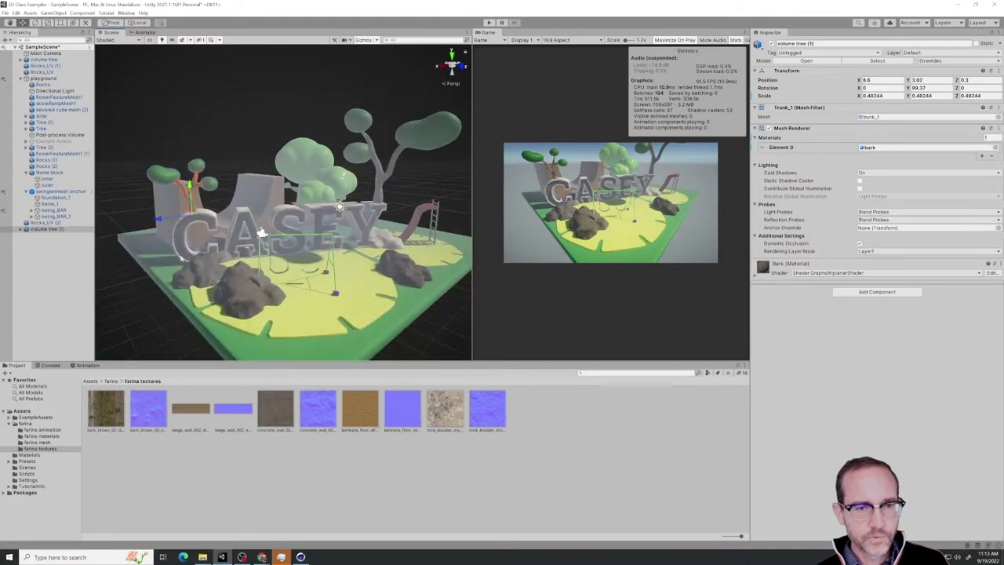
left_click_drag(292, 264, 245, 281, "alt")
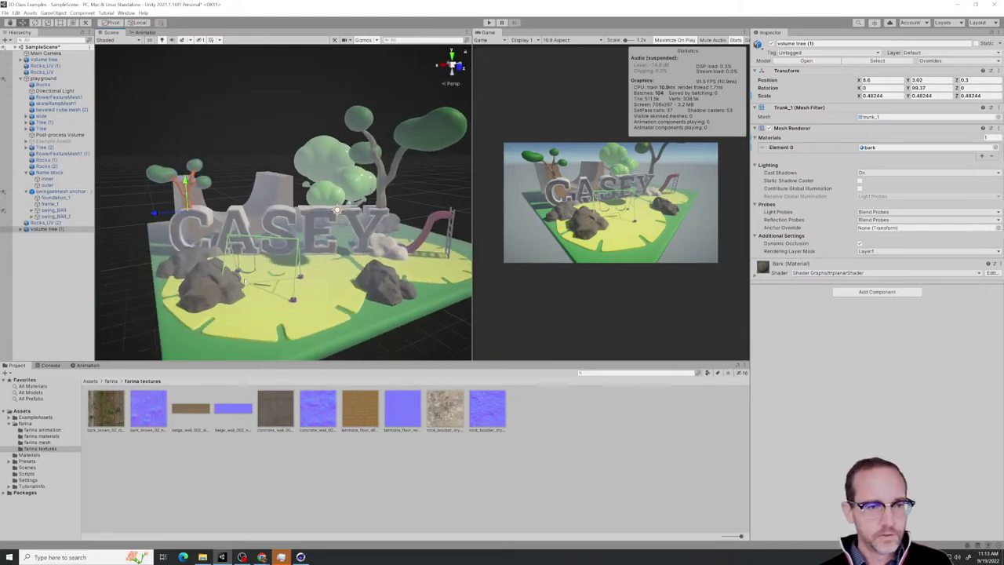
Select both volume trees in the scene hierarchy and nest them as children of Name block
left_click(237, 203)
left_click(249, 221)
left_click_drag(360, 176, 399, 188, "alt")
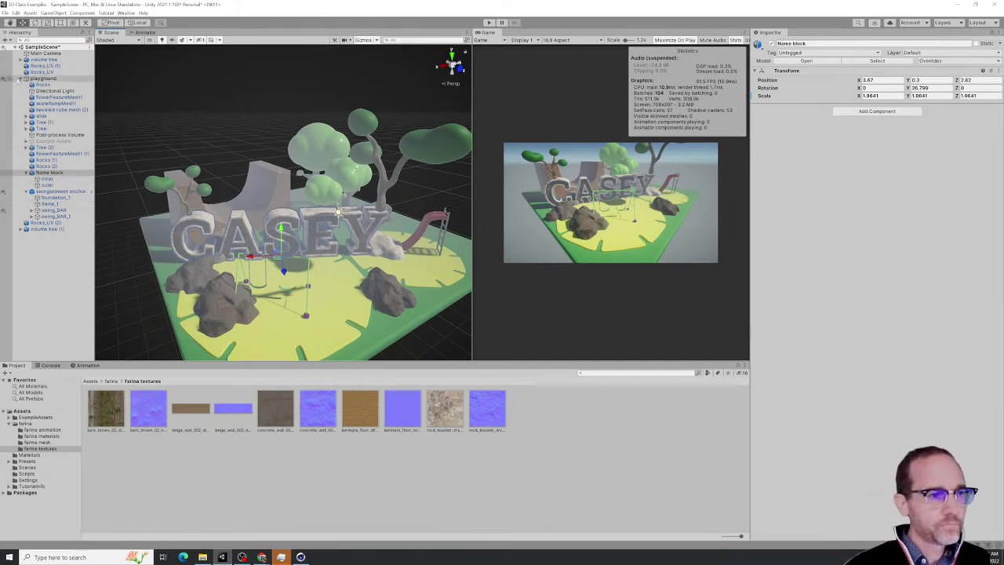
left_click(19, 78)
left_click(43, 60)
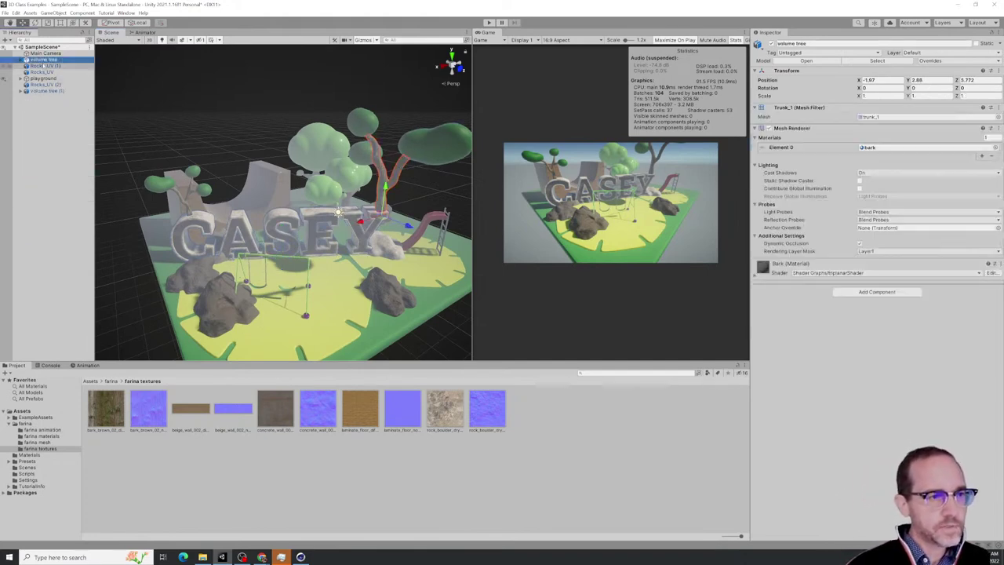
left_click(47, 91, "ctrl")
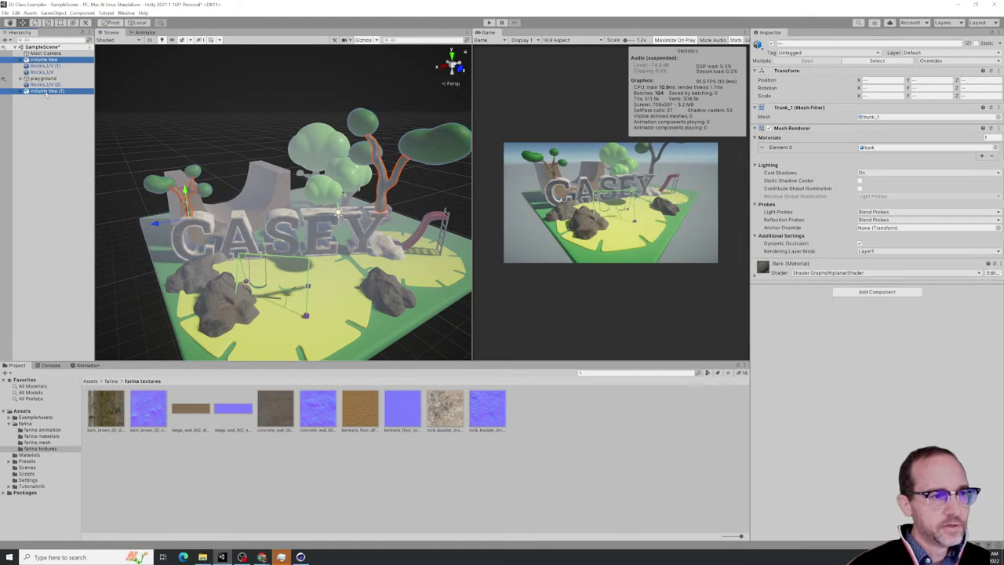
left_click(21, 79)
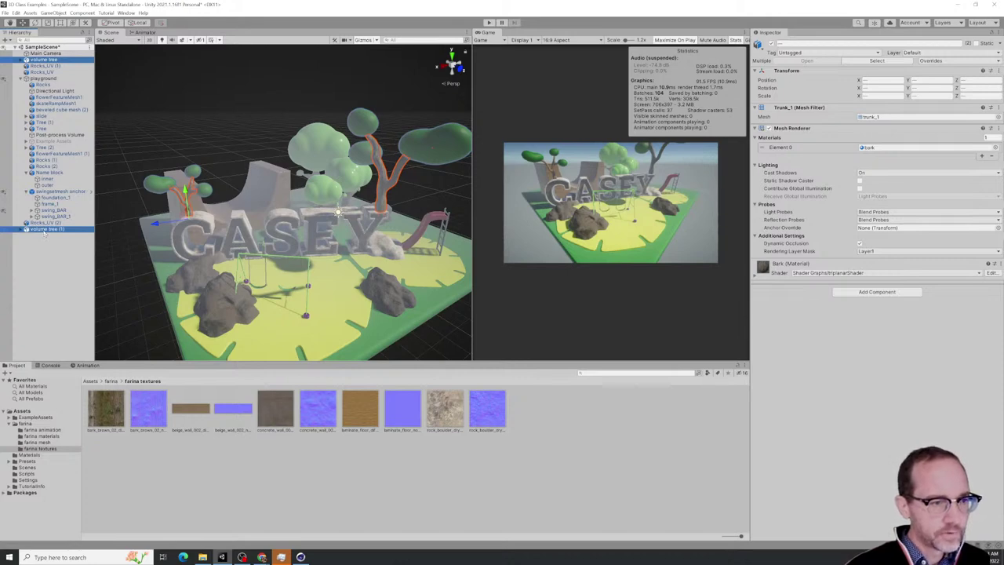
left_click_drag(45, 229, 52, 173)
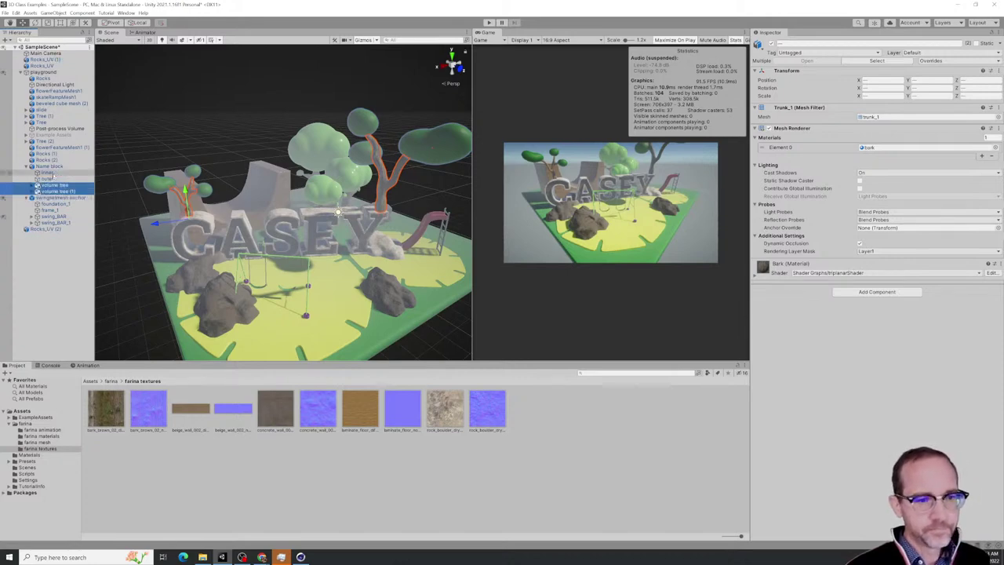
Move Name block with its nested trees to X 4.7, Y 4.6, Z -3.29 and rotate it to Y 2.789
left_click(48, 166)
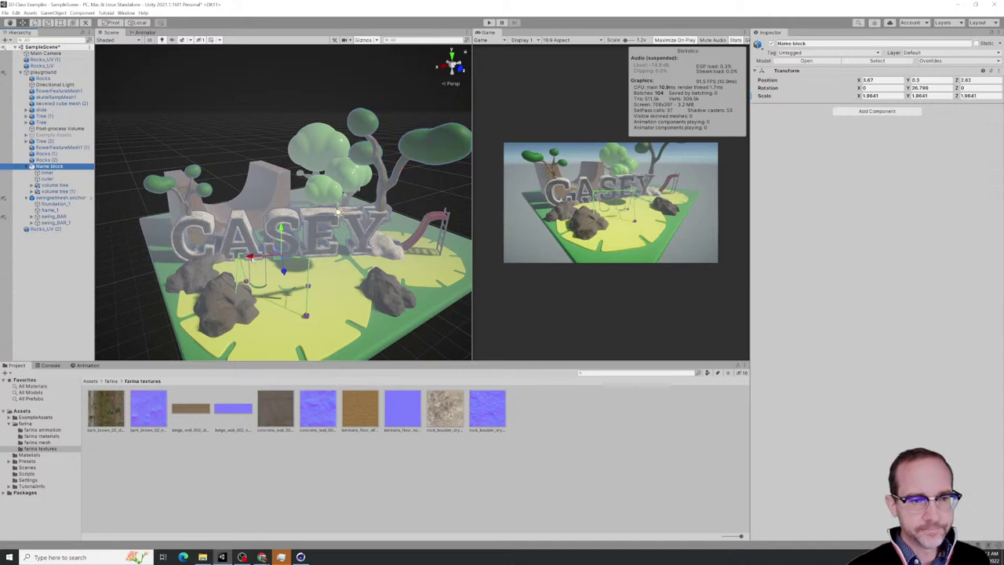
left_click_drag(249, 257, 289, 208)
key("e")
key("w")
mouse_move(289, 207)
left_mouse_down("alt")
mouse_move(289, 186)
mouse_move(293, 239)
mouse_move(293, 224)
left_mouse_up("alt")
key("r")
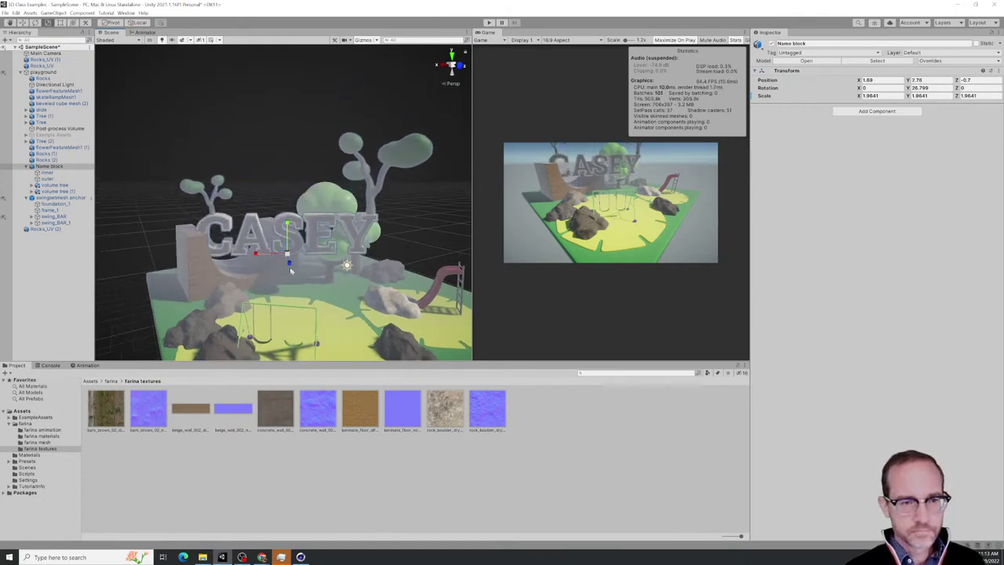
key("e")
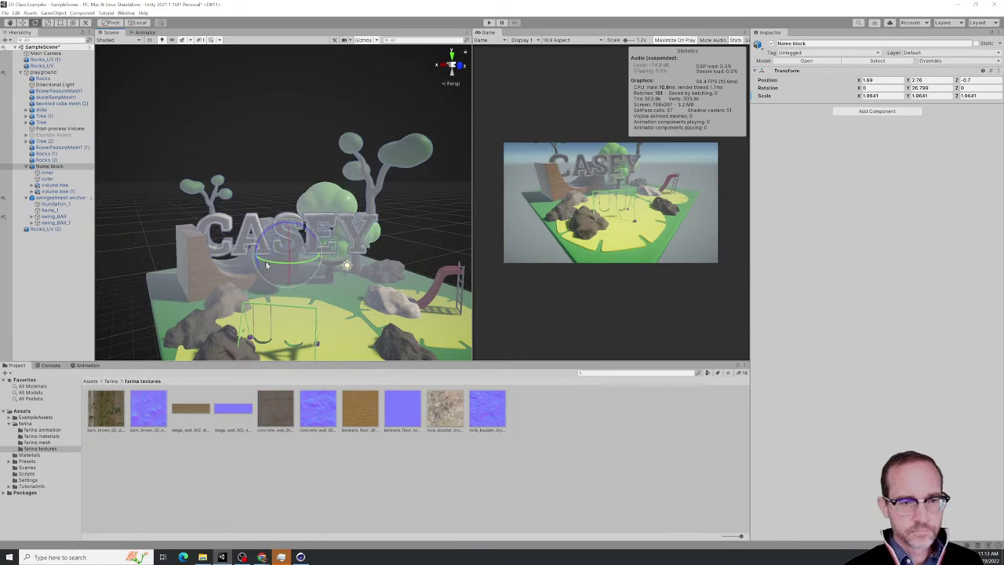
mouse_move(266, 265)
left_mouse_down()
mouse_move(288, 265)
mouse_move(192, 263)
mouse_move(235, 261)
mouse_move(235, 212)
mouse_move(216, 249)
mouse_move(262, 283)
left_mouse_up()
key("w")
scroll(230, 249, "down", 3)
middle_click_drag(295, 286, 256, 258)
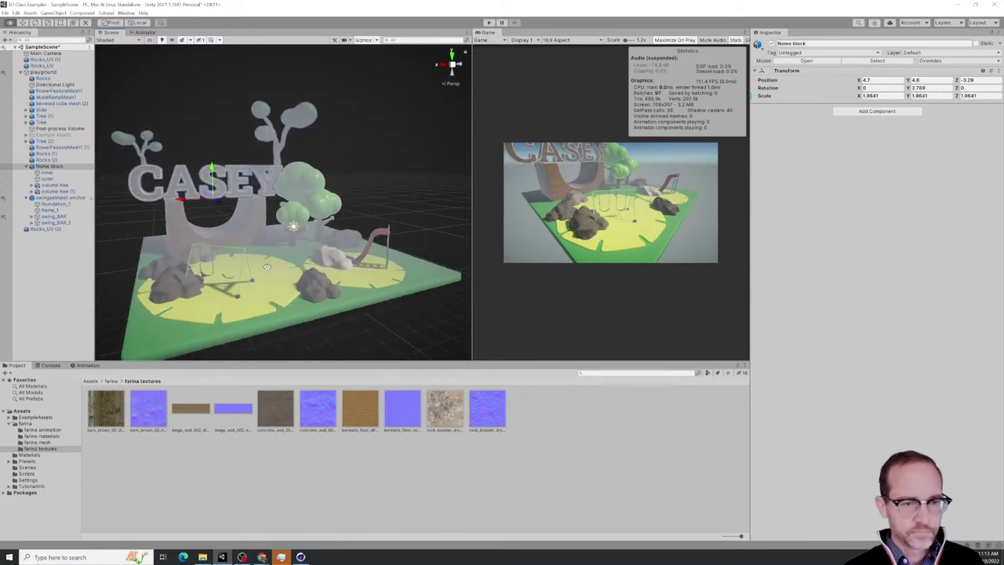
Delete the three old light-green trees standing beside the skate ramp
mouse_move(256, 258)
left_mouse_down("alt")
mouse_move(261, 270)
mouse_move(250, 282)
mouse_move(227, 279)
mouse_move(252, 276)
left_mouse_up("alt")
scroll(261, 259, "up", 4)
scroll(261, 259, "up", 2)
left_click(309, 223)
left_click(187, 161)
left_click(186, 162)
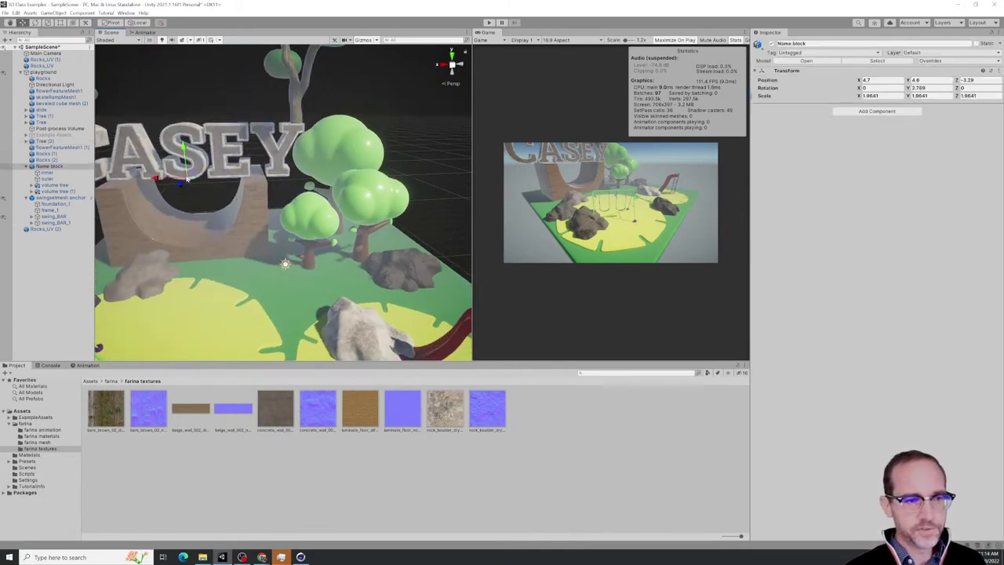
left_click(302, 211)
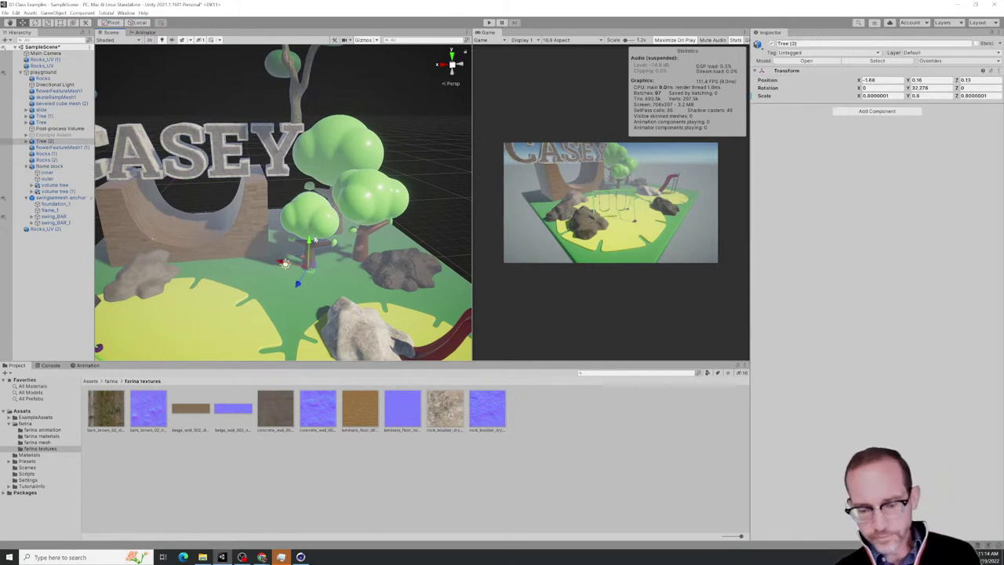
key("Delete")
left_click(370, 219)
key("Delete")
left_click(342, 176)
key("Delete")
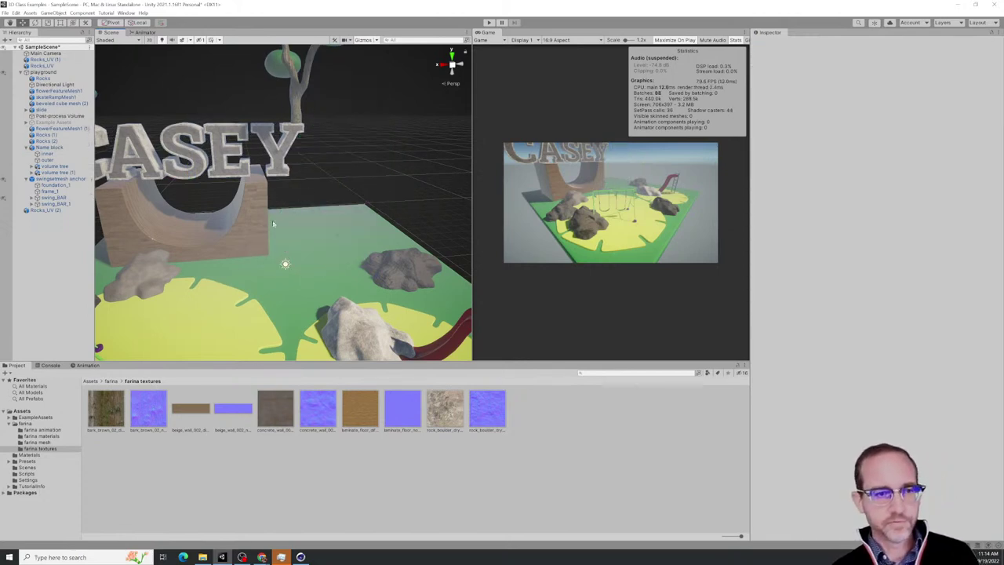
Move Name block to X -2.68, Z 3.11 and rotate it about its vertical axis to 51.399 degrees
scroll(273, 223, "down", 2)
left_click(153, 138)
left_click_drag(201, 187, 310, 223)
key("e")
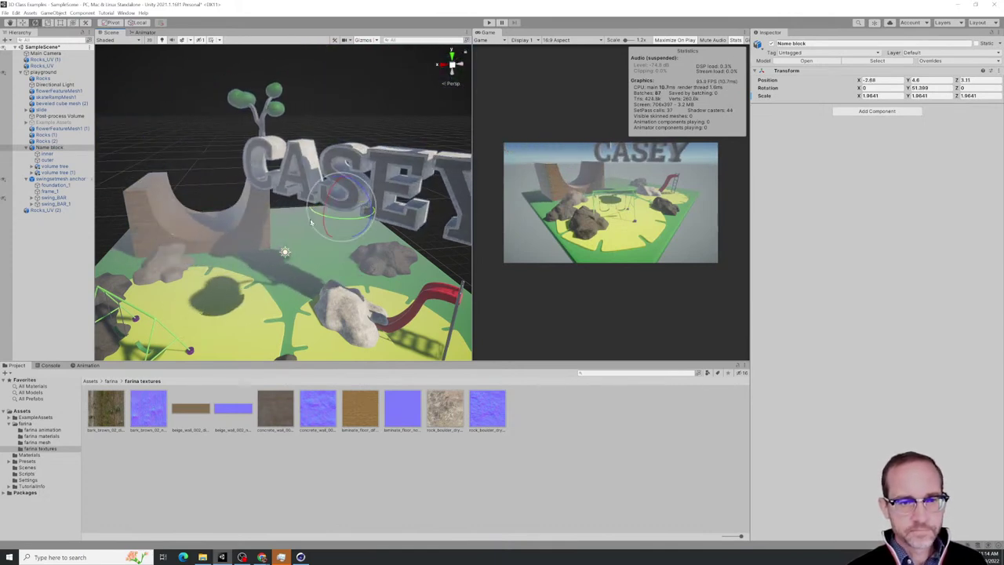
key("w")
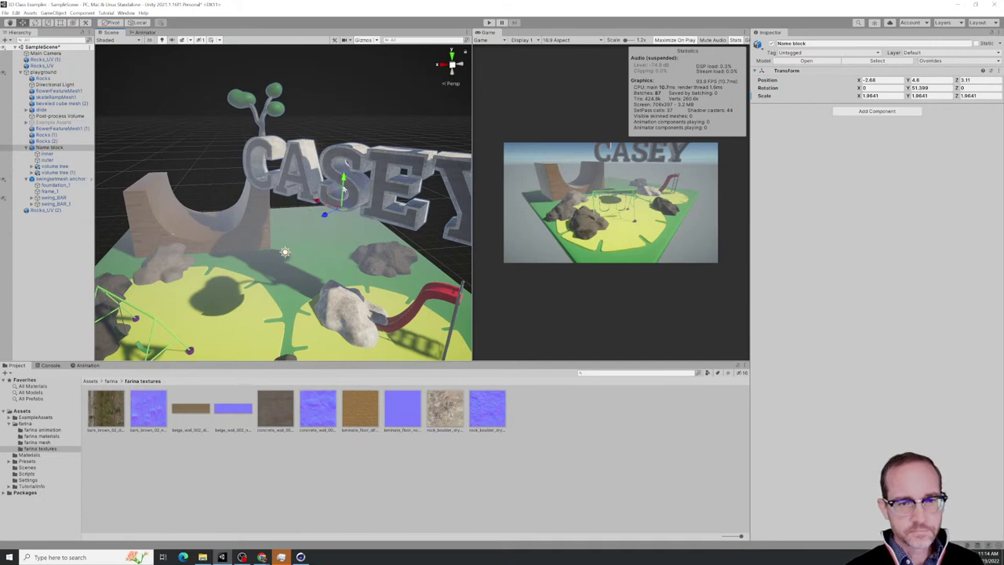
Lower Name block to the ground beside the skate ramp at X -4.81, Y 0.21, Z -3.15, and widen the Game view
left_click_drag(342, 189, 334, 236)
key("e")
key("w")
left_click_drag(317, 276, 358, 252, "alt")
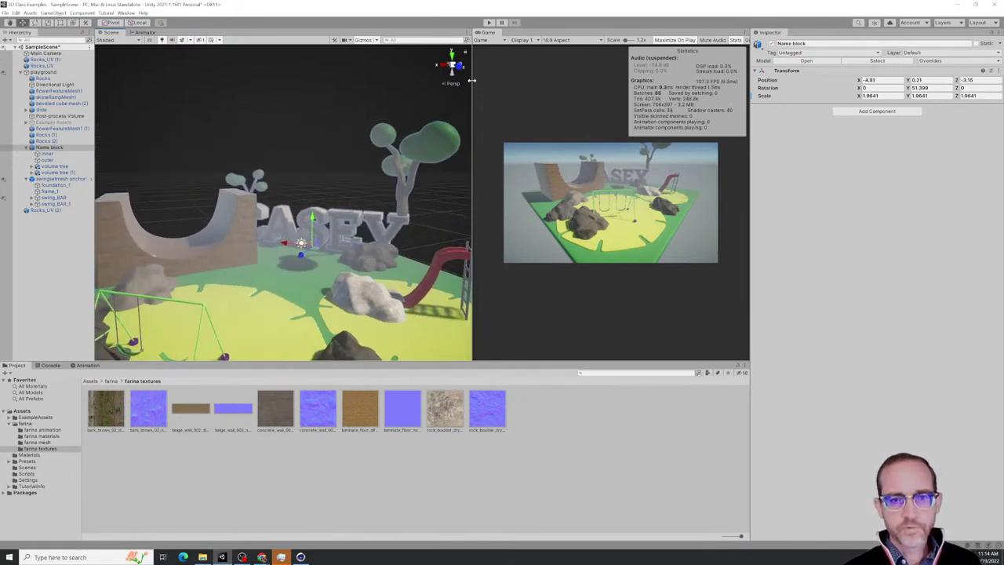
left_click_drag(472, 80, 397, 209)
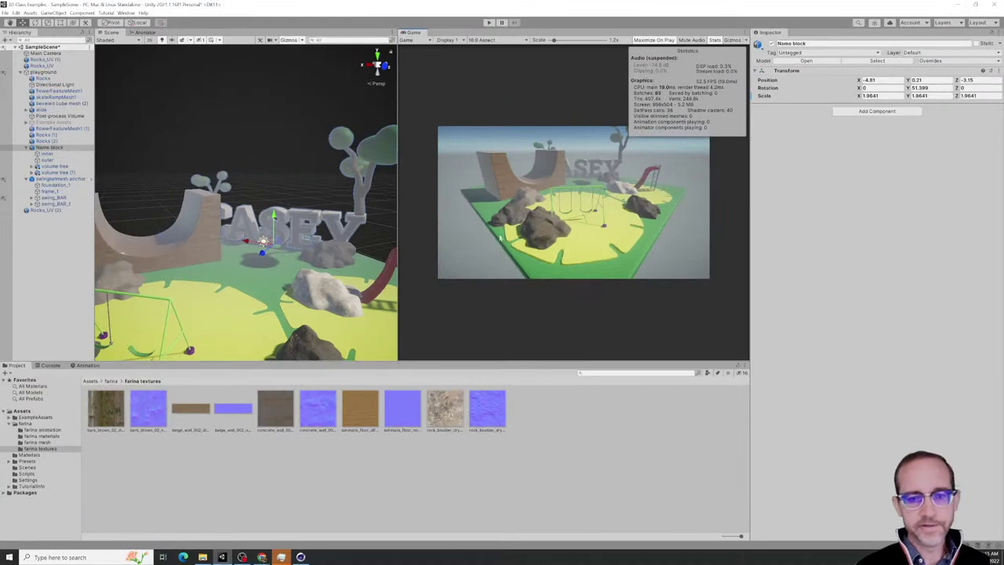
Examine the placement of the name block, trees, skate ramp and swing set from several viewing angles
left_click_drag(210, 209, 271, 227, "alt")
scroll(238, 295, "down", 4)
right_click_drag(270, 228, 435, 236, "alt")
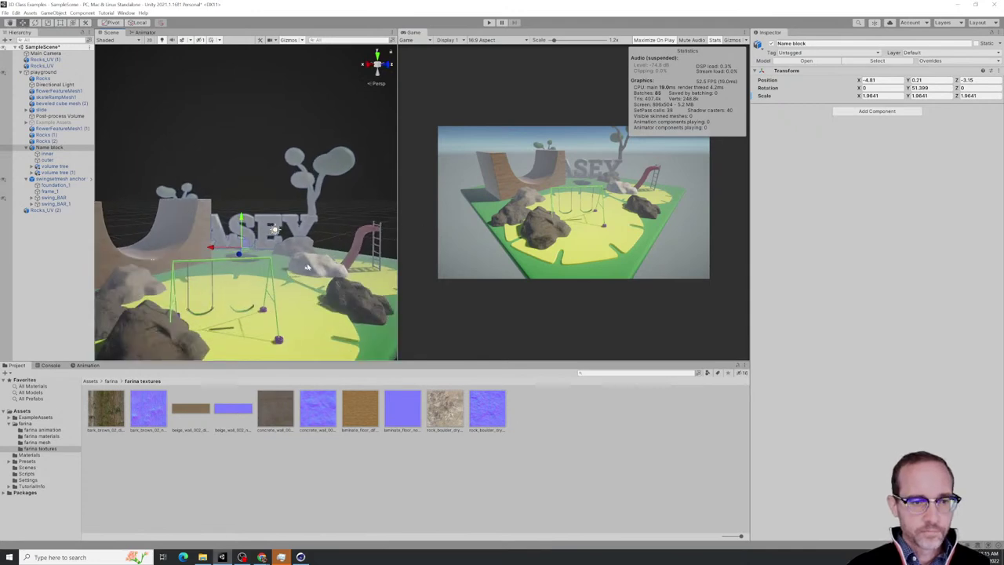
scroll(265, 299, "up", 2)
scroll(265, 300, "down", 3)
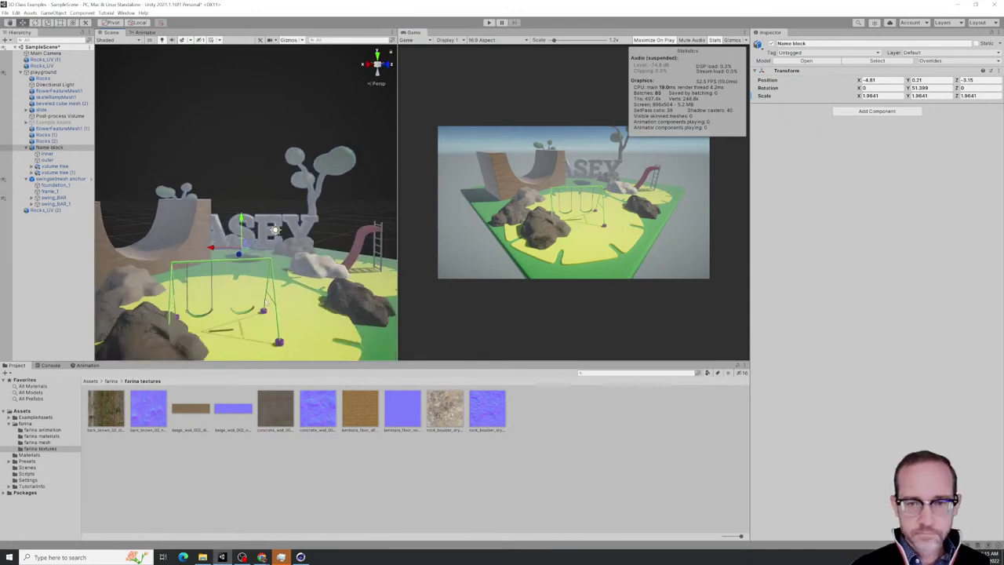
left_click_drag(242, 312, 155, 210, "alt")
left_click(64, 248)
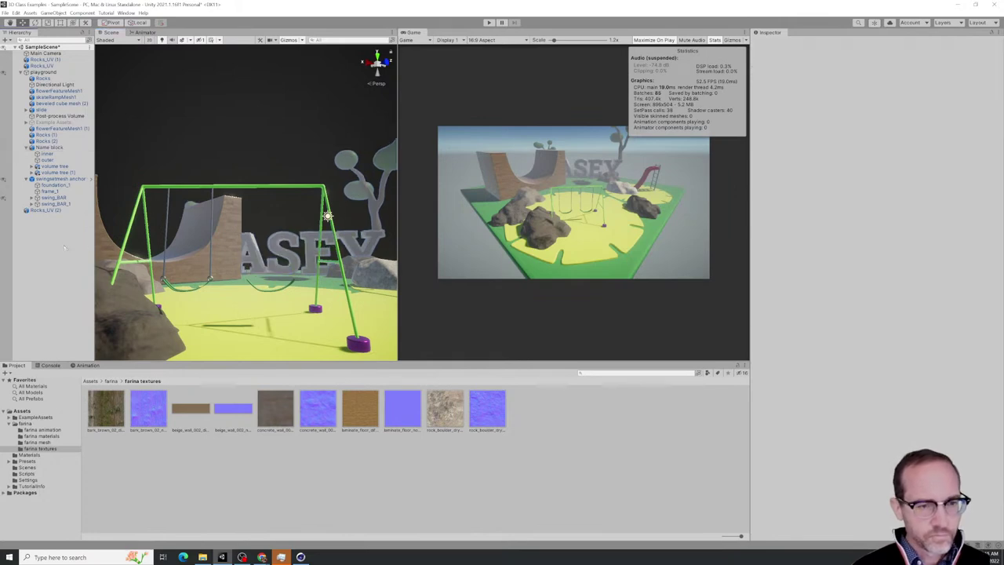
left_click_drag(309, 286, 257, 305, "alt")
left_click(256, 304)
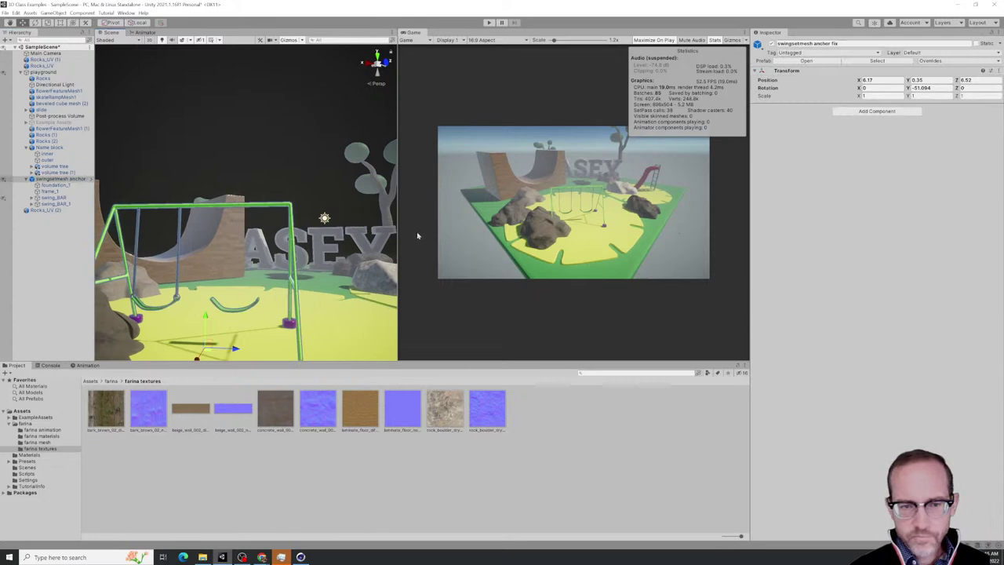
left_click_drag(399, 234, 495, 233)
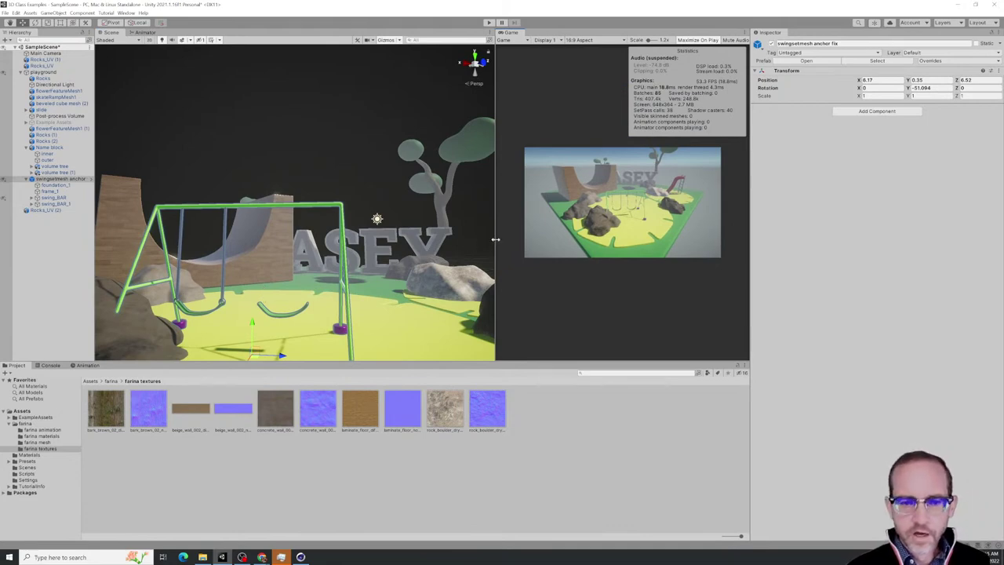
left_click_drag(494, 239, 408, 222)
key("ctrl+1")
left_click(220, 273)
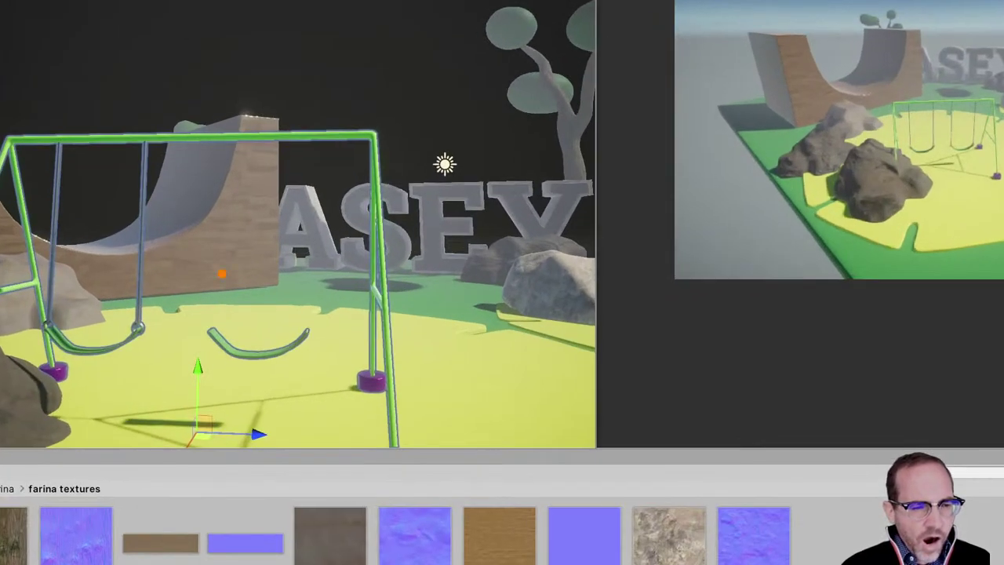
left_click_drag(220, 138, 216, 287)
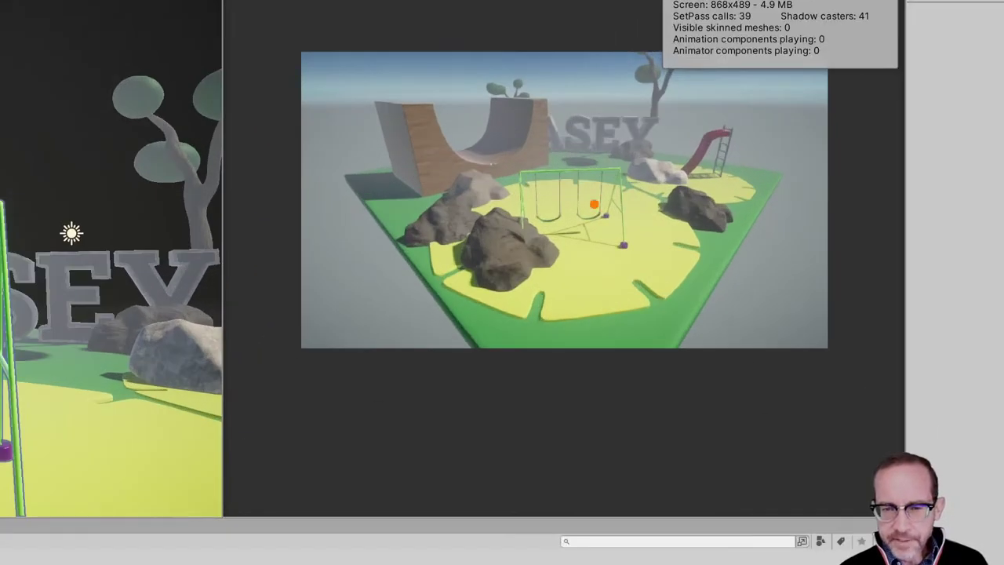
mouse_move(594, 149)
left_mouse_down()
mouse_move(542, 239)
mouse_move(737, 188)
left_mouse_up()
key("Escape")
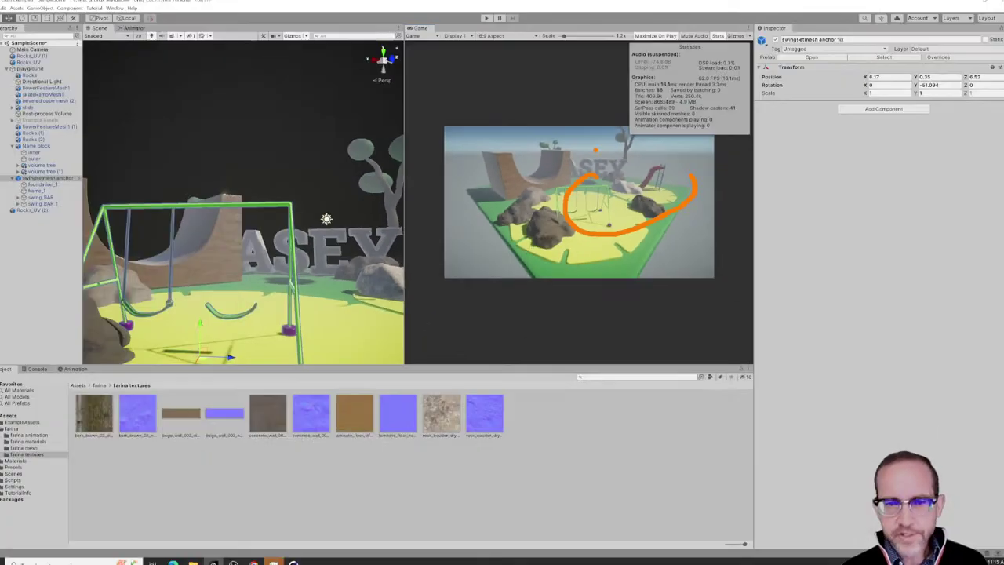
Run the scene in play mode to examine the name block, trees and skate ramp from behind, and exit play mode
left_click(489, 23)
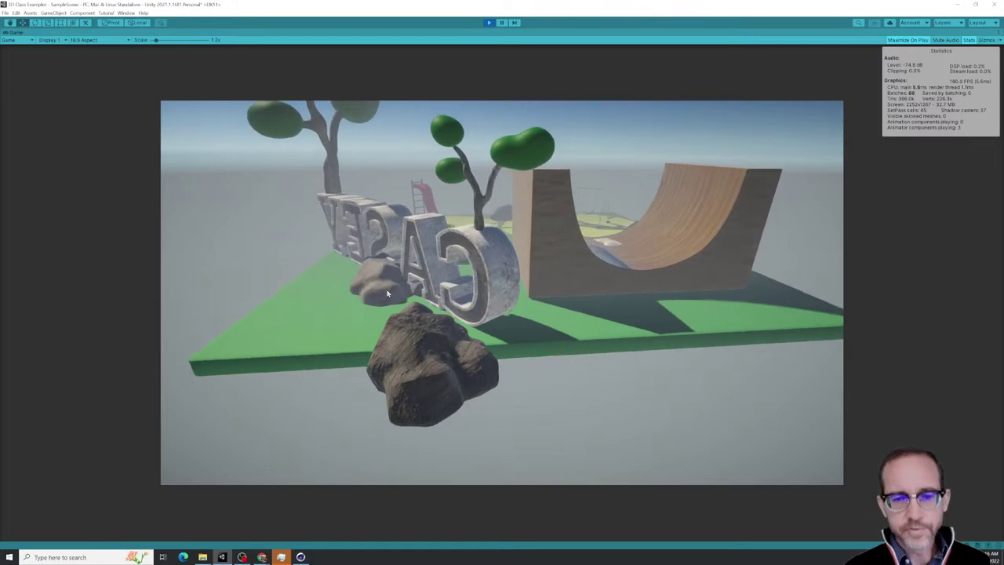
left_click(490, 22)
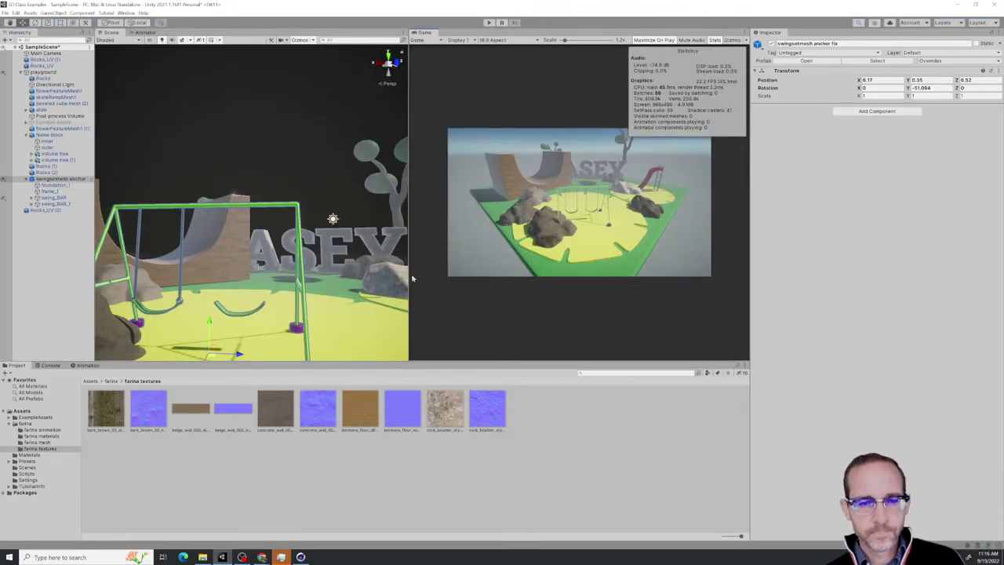
Save the scene and enlarge the Game view to show the whole playground
left_click_drag(411, 278, 388, 277)
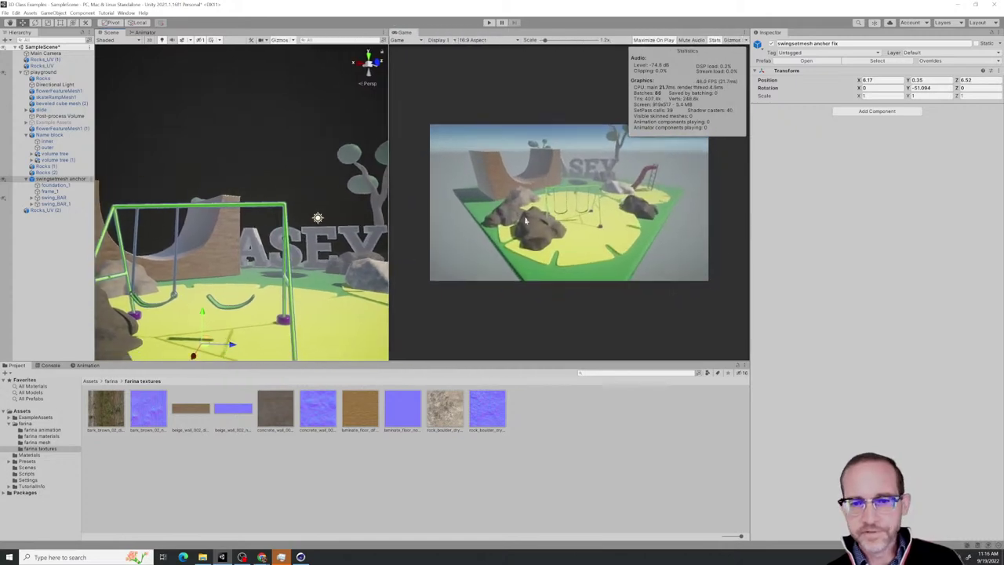
left_click(41, 242)
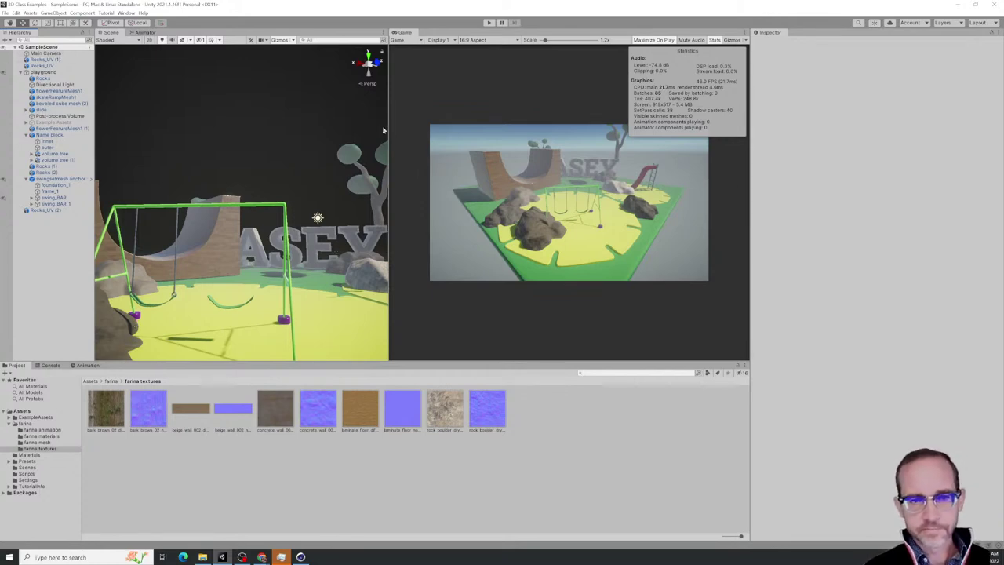
left_click_drag(388, 168, 254, 170)
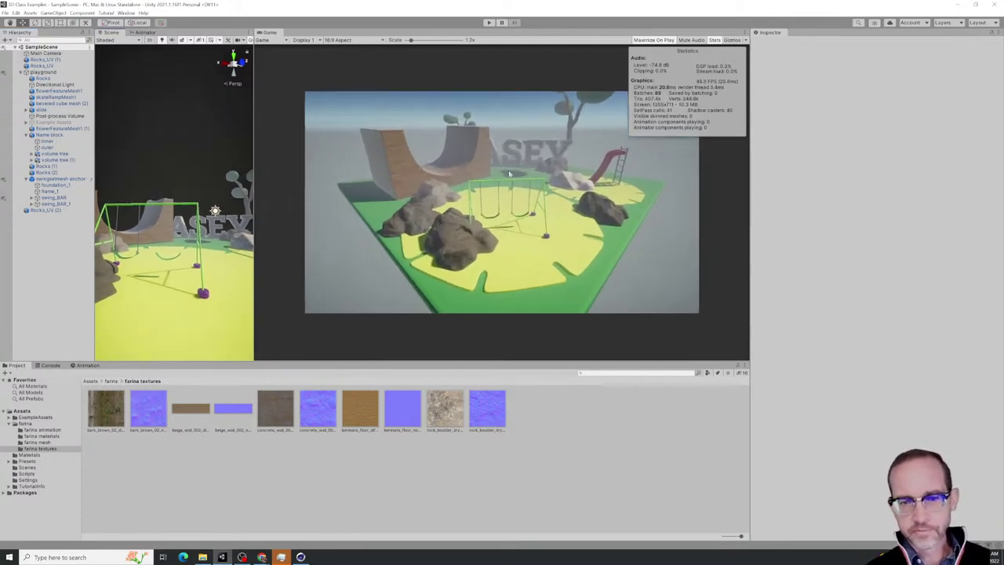
scroll(510, 169, "down", 2)
scroll(510, 169, "up", 1)
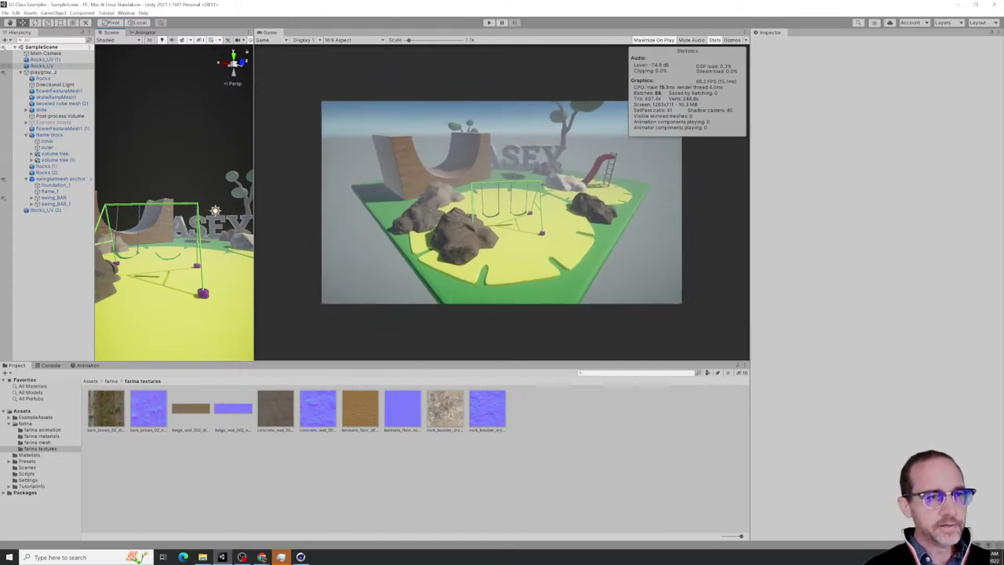
Parent Rocks_UV, Rocks_UV (1) and Rocks_UV (2) to the playground object and collapse its hierarchy
left_click(52, 66)
left_click(52, 59, "ctrl")
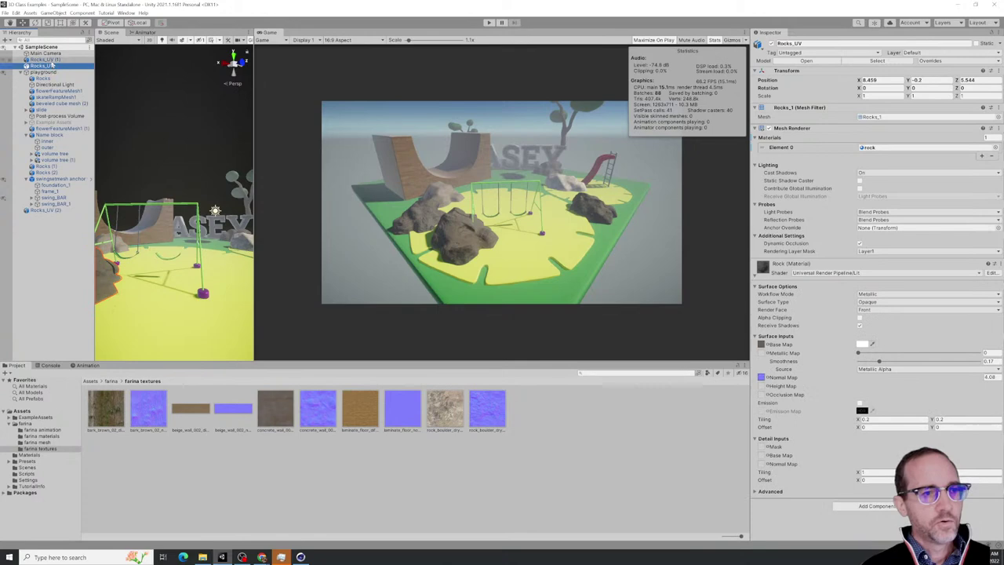
left_click_drag(57, 81, 48, 72)
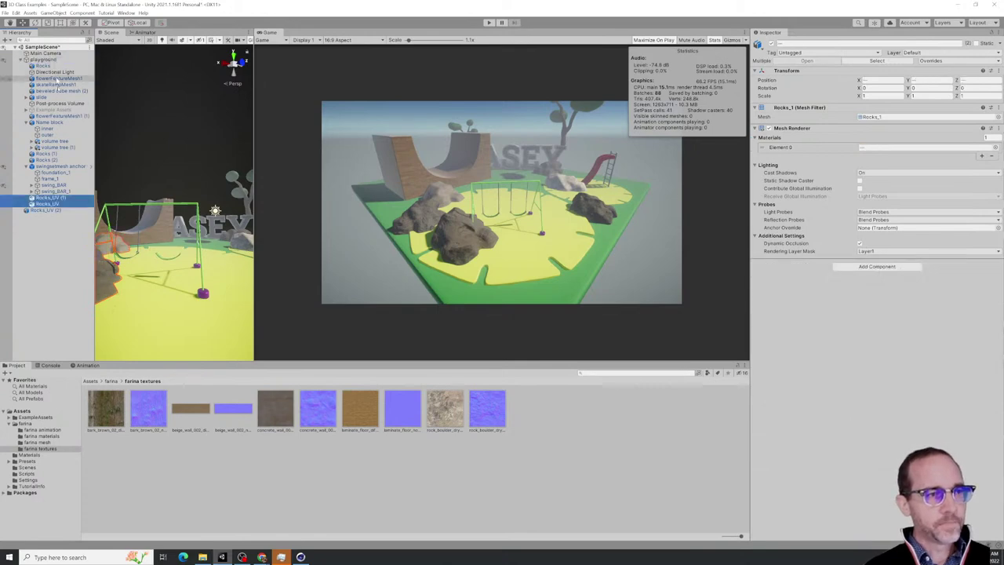
left_click(45, 59)
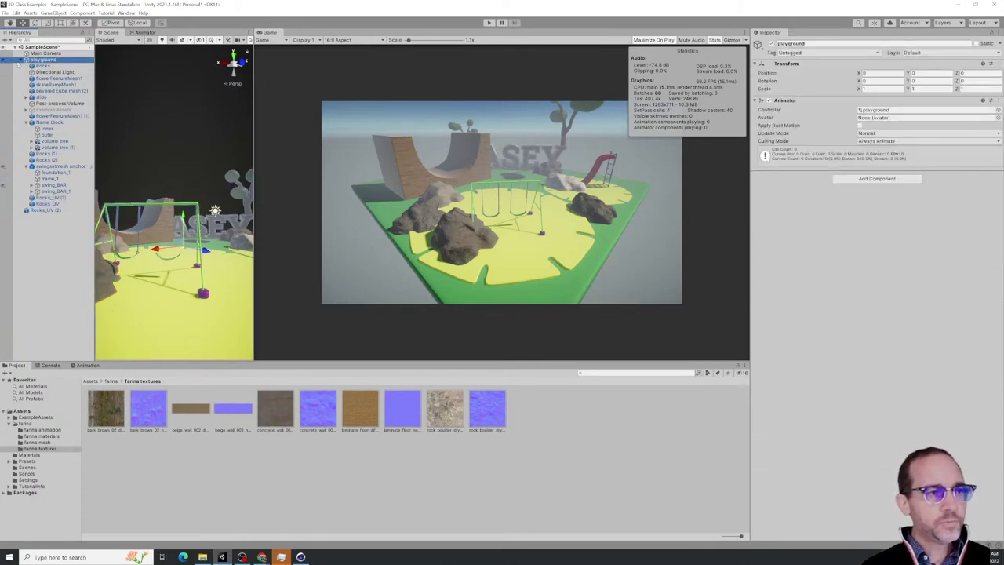
left_click(21, 59)
left_click(47, 66)
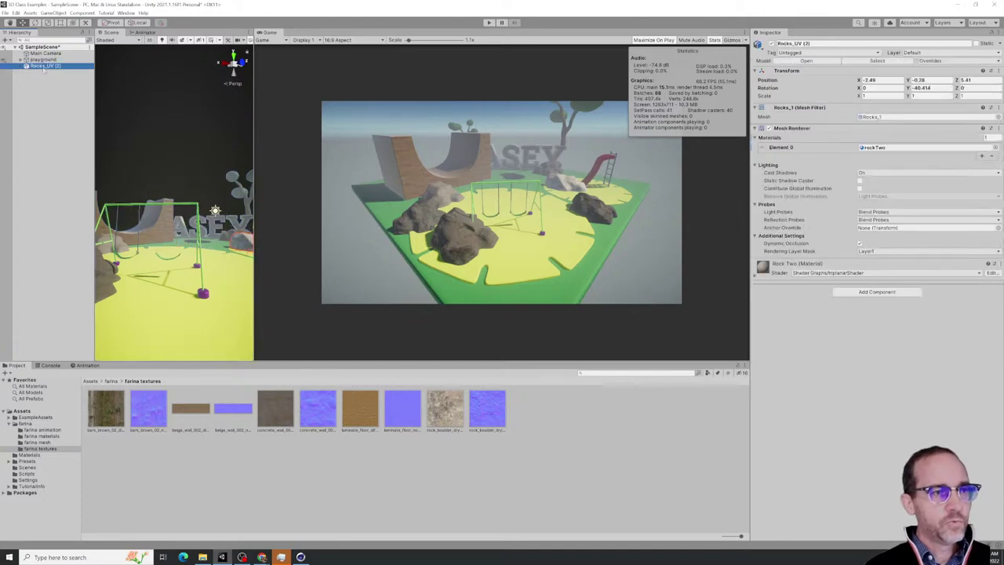
left_click(21, 59)
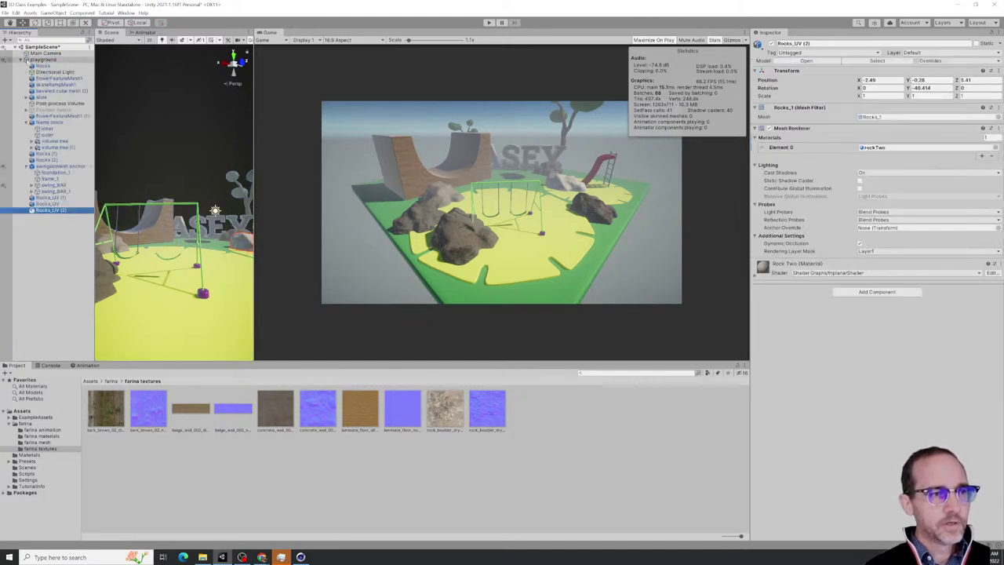
left_click(21, 60)
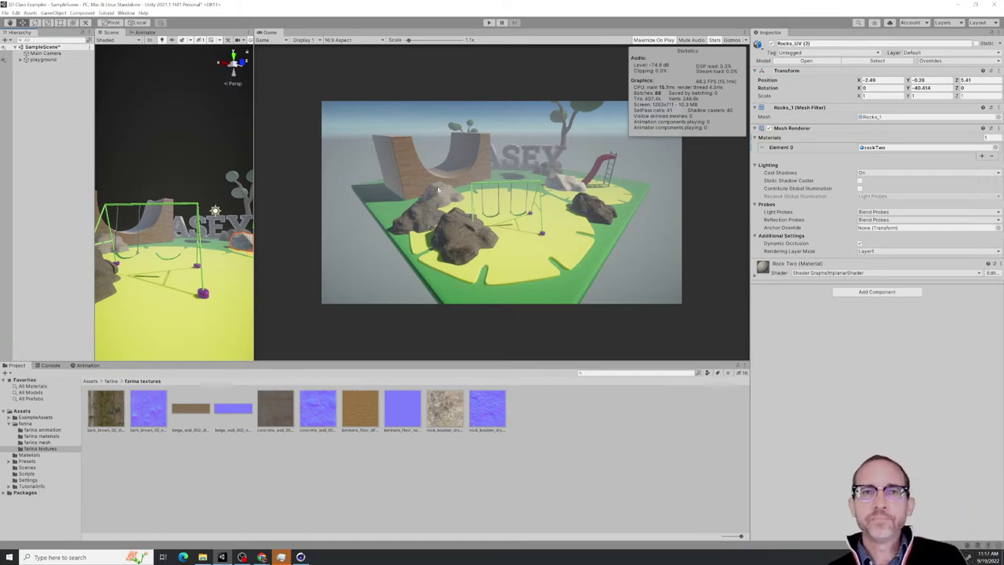
Remove the Animator component from the playground object
left_click(35, 59)
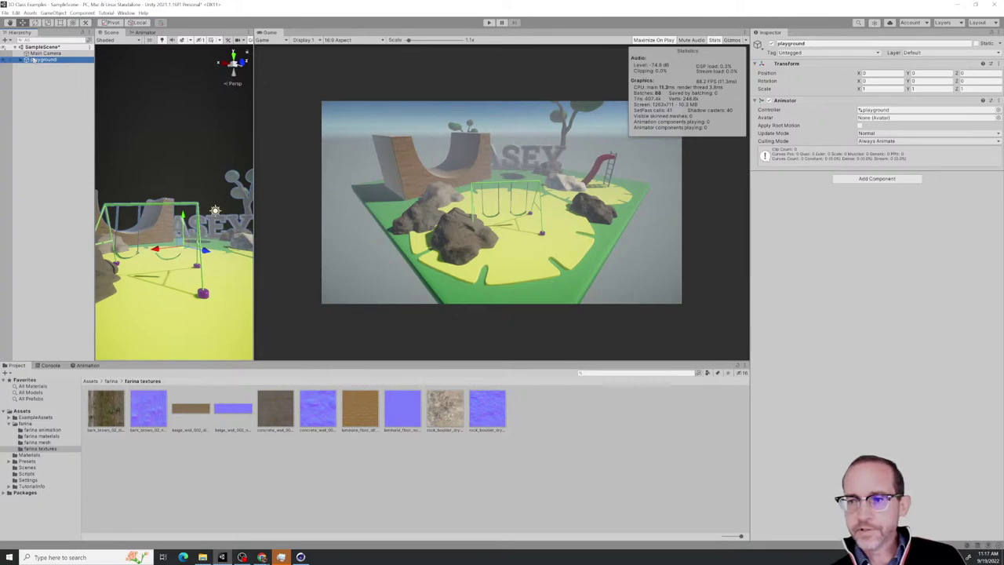
right_click(786, 100)
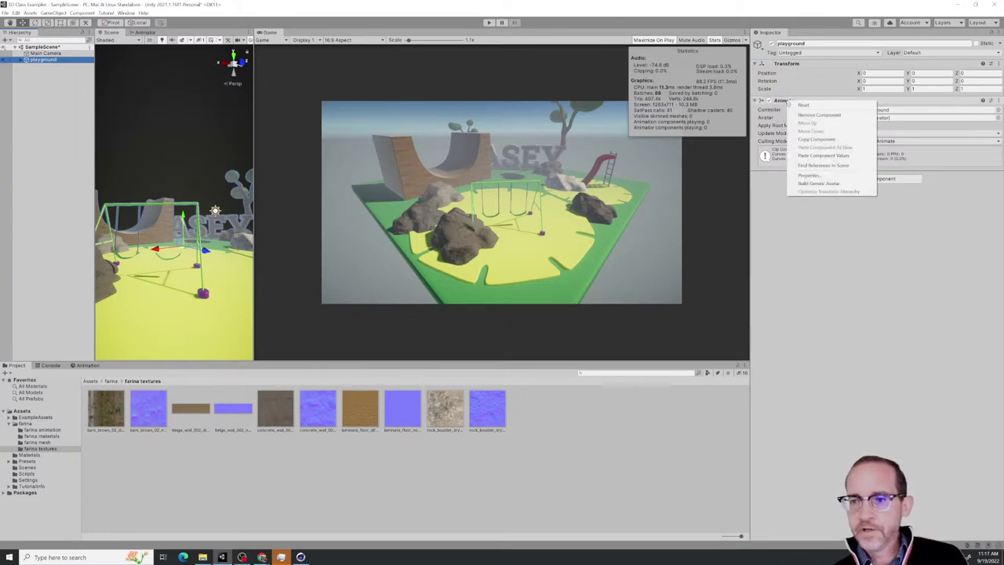
left_click(807, 115)
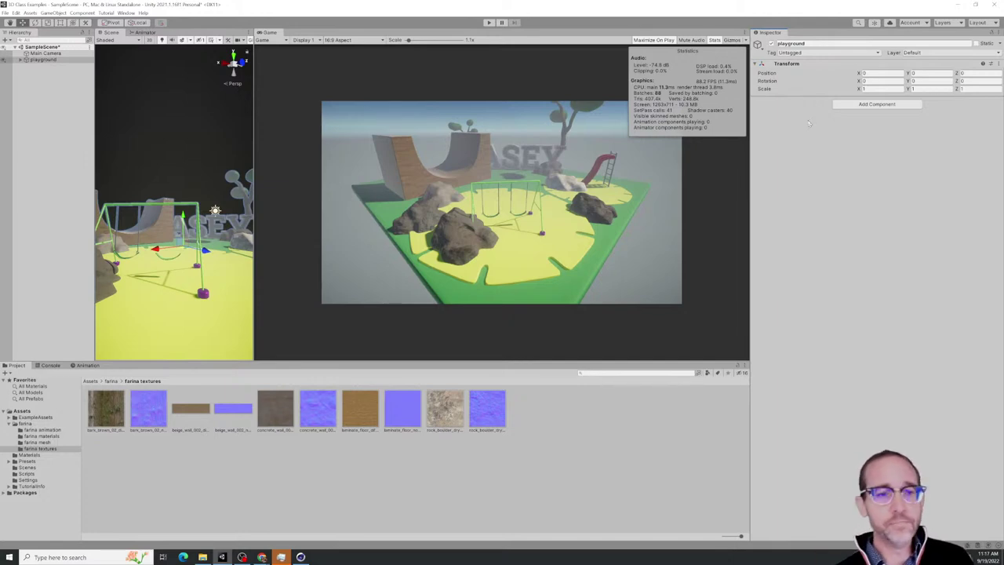
Create an empty object at the root of the scene and rename it cameraPivot
left_click(45, 53)
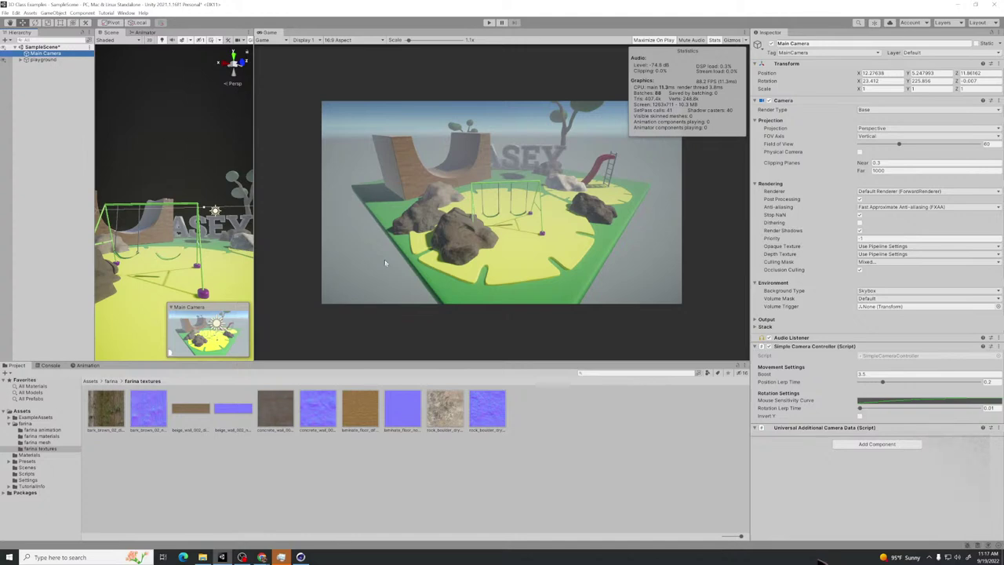
left_click(43, 88)
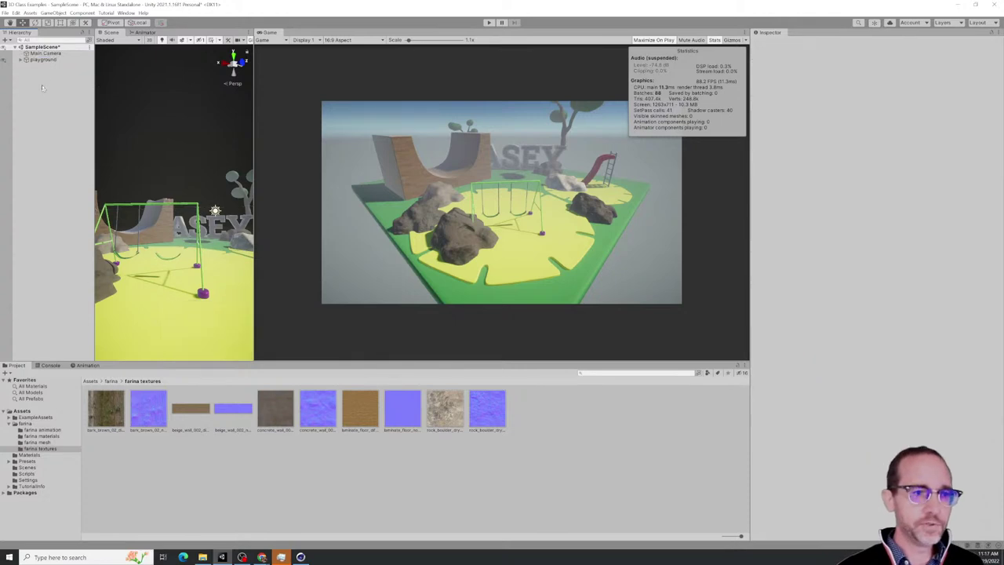
left_click(6, 40)
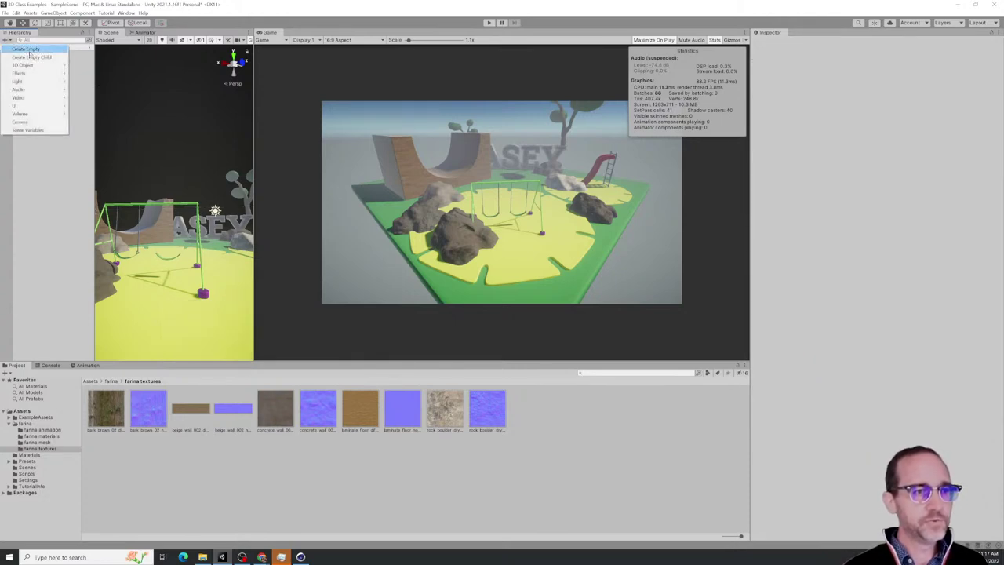
left_click(28, 51)
left_click(47, 71)
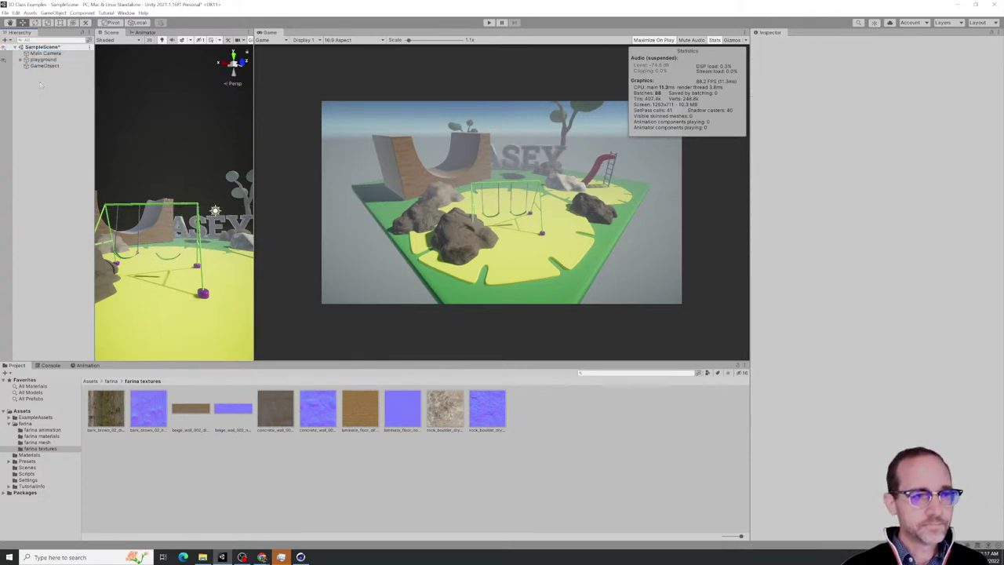
left_click(44, 66)
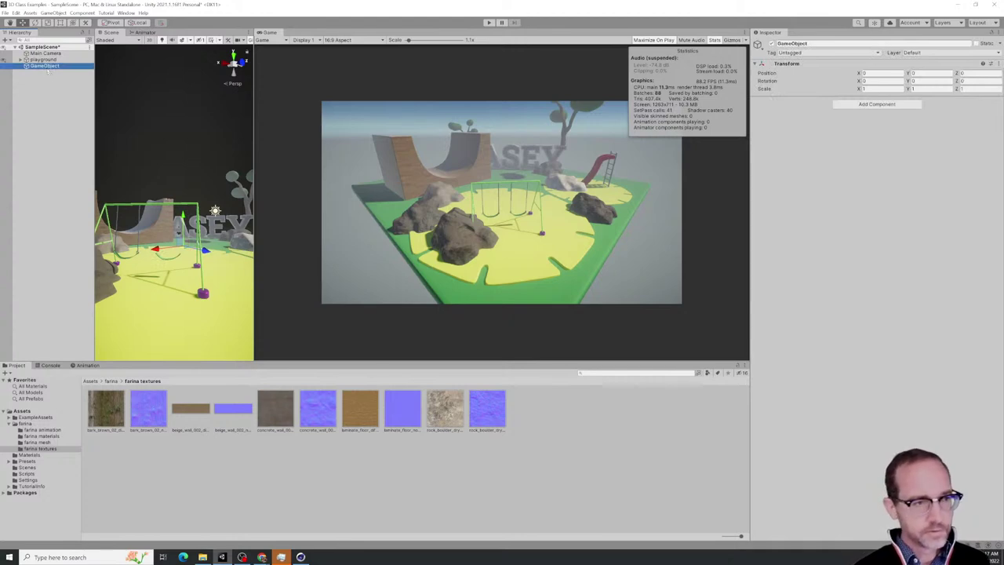
left_click(47, 67)
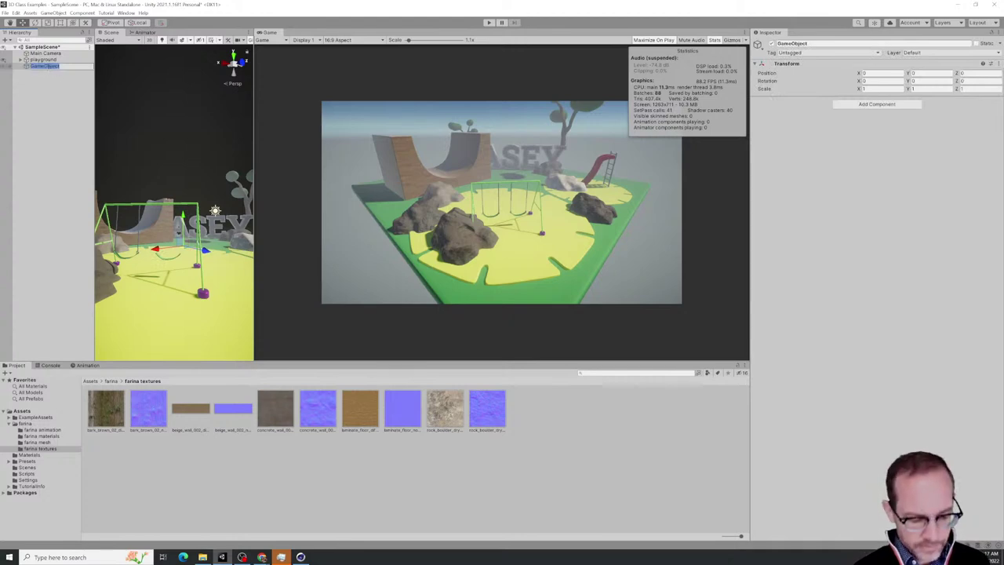
type("ca")
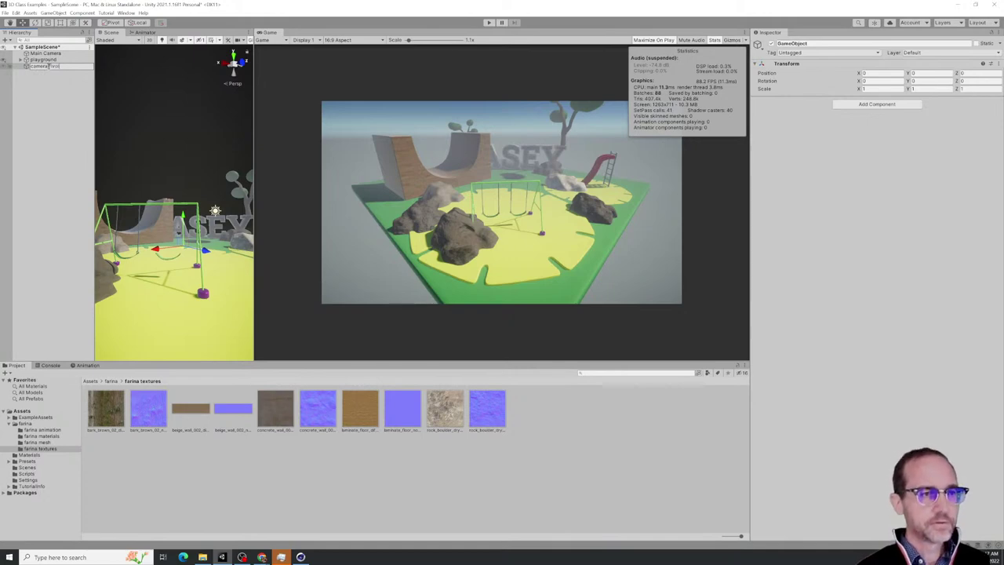
left_click(76, 102)
Check cameraPivot's location in the playground and make Main Camera its child
left_click(47, 66)
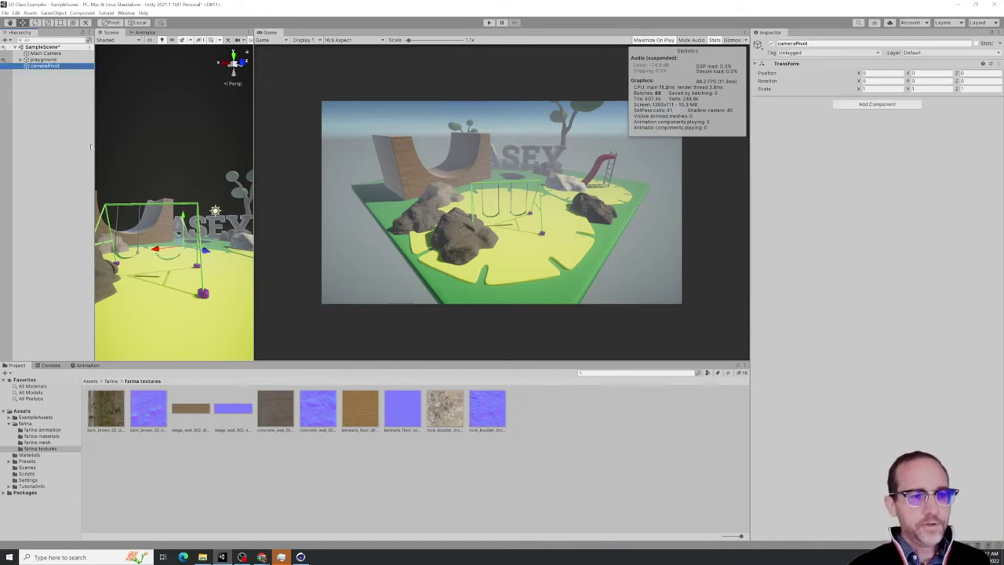
scroll(172, 259, "down", 5)
left_click_drag(127, 259, 221, 370, "alt")
scroll(186, 231, "up", 4)
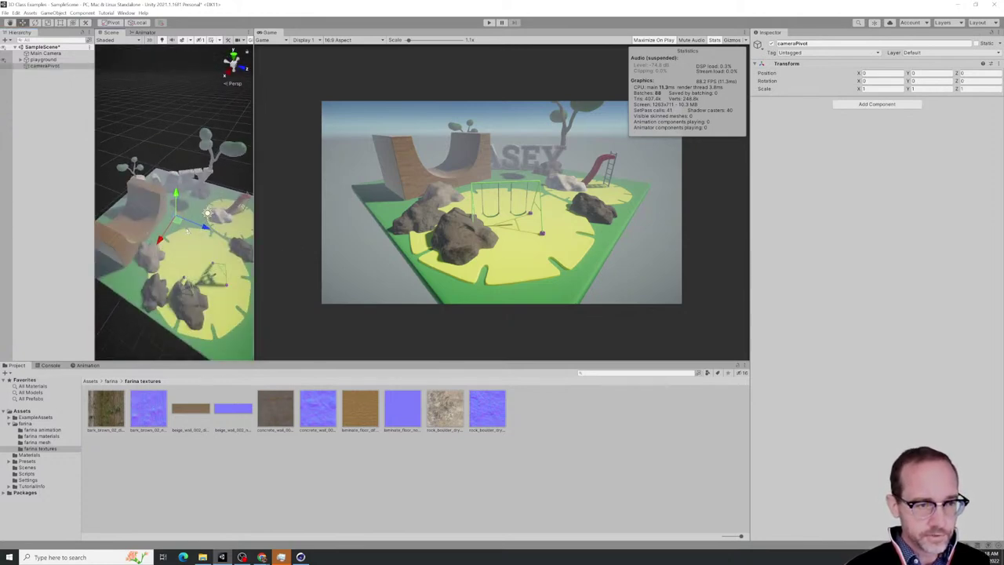
left_click(45, 53)
left_click_drag(45, 53, 48, 65)
left_click(44, 59)
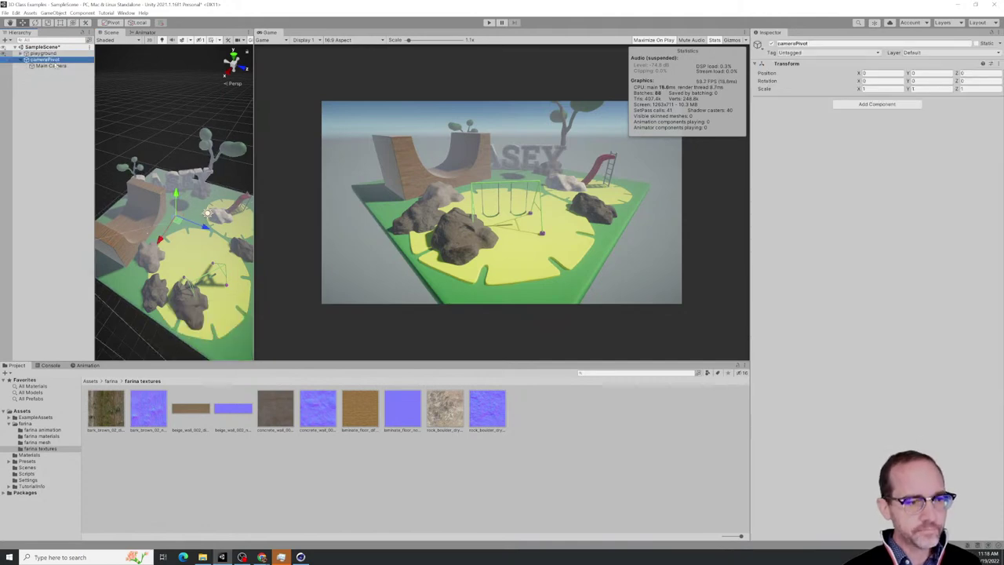
Find the slowRotate clip in the farina animation folder and apply it to cameraPivot
left_click(47, 442)
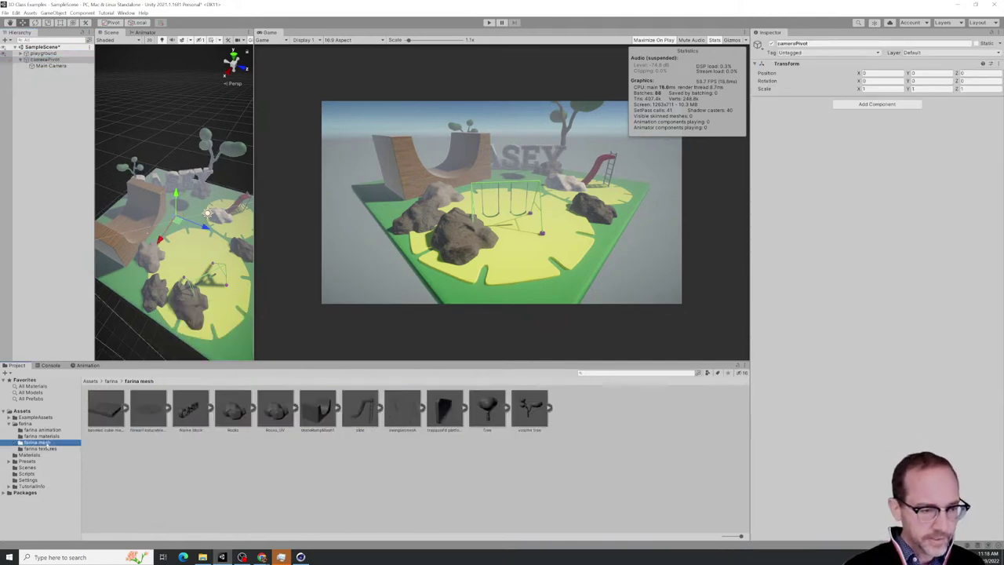
left_click(47, 436)
left_click(46, 430)
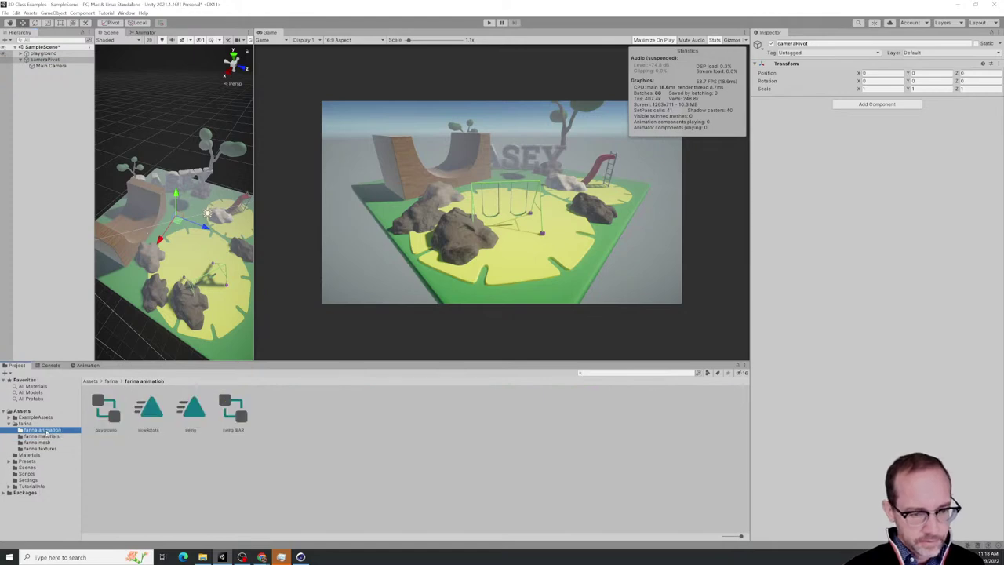
left_click(44, 60)
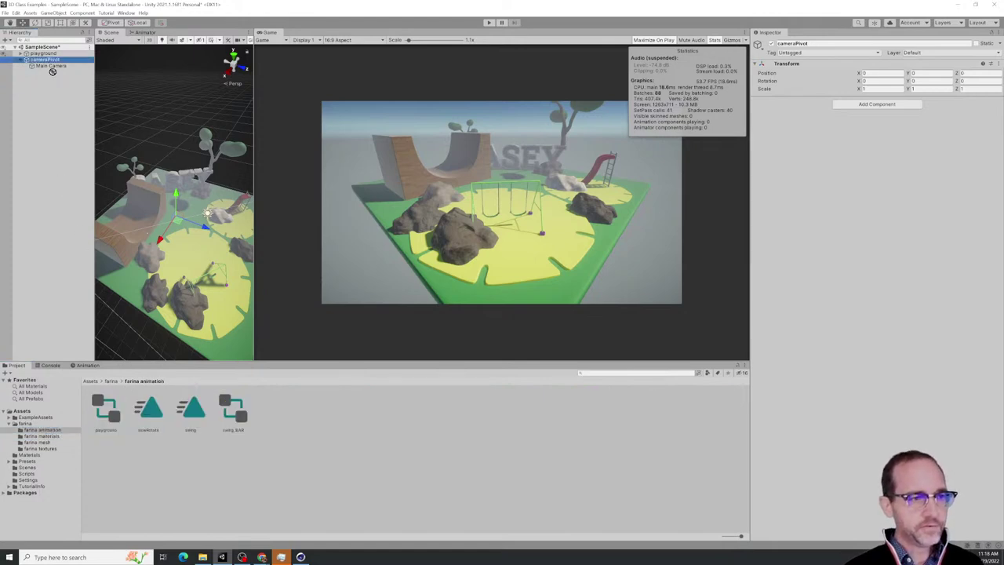
left_click_drag(52, 59, 52, 61)
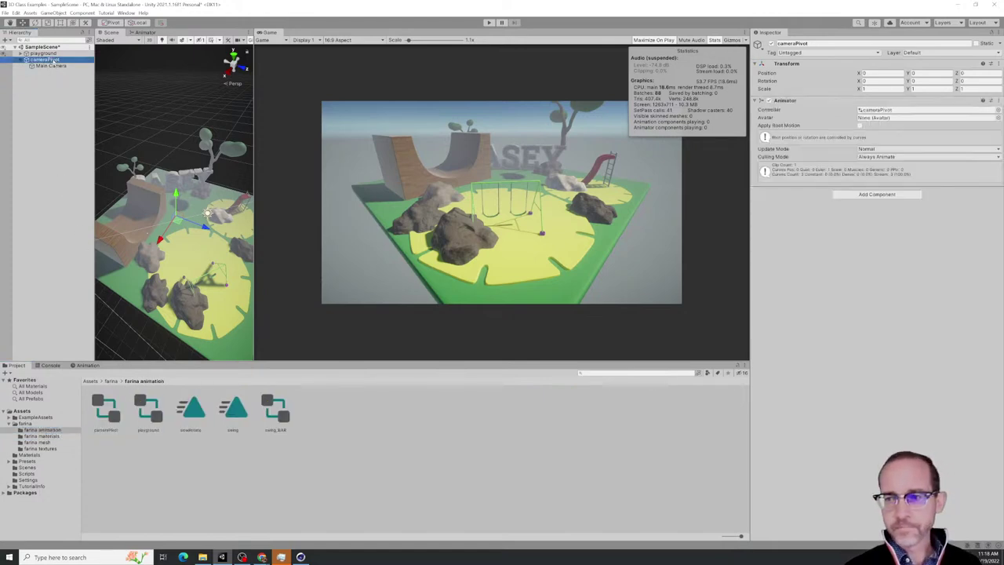
Set the speed of cameraPivot's slowRotate state to 0.1 and play-test the scene
left_click(139, 33)
left_click_drag(247, 182, 218, 278)
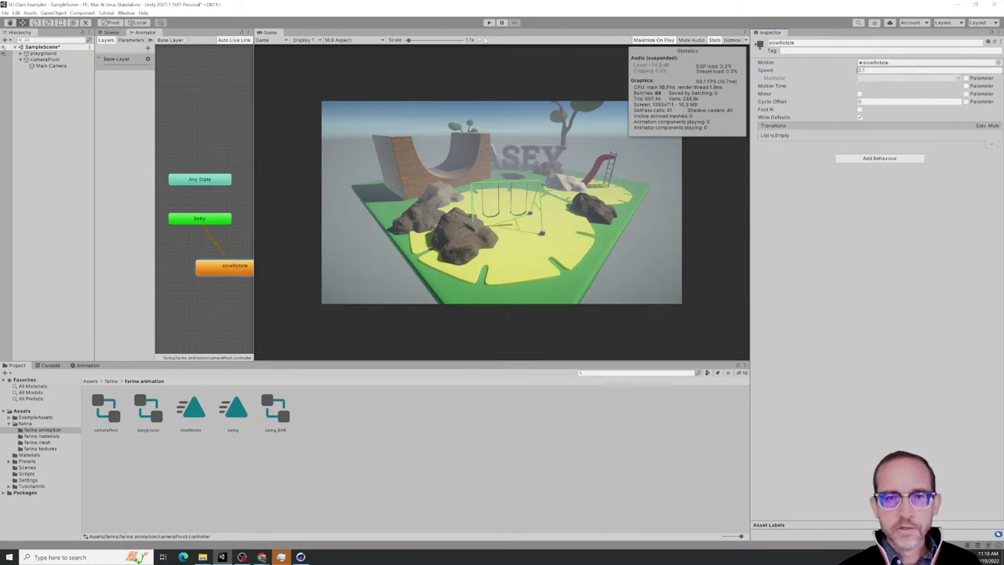
left_click(488, 22)
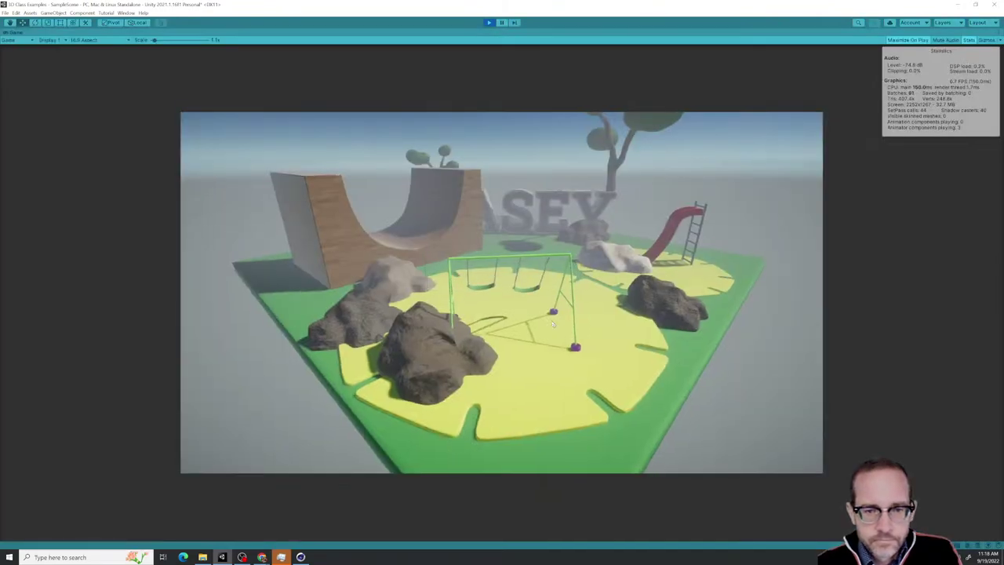
left_click(489, 24)
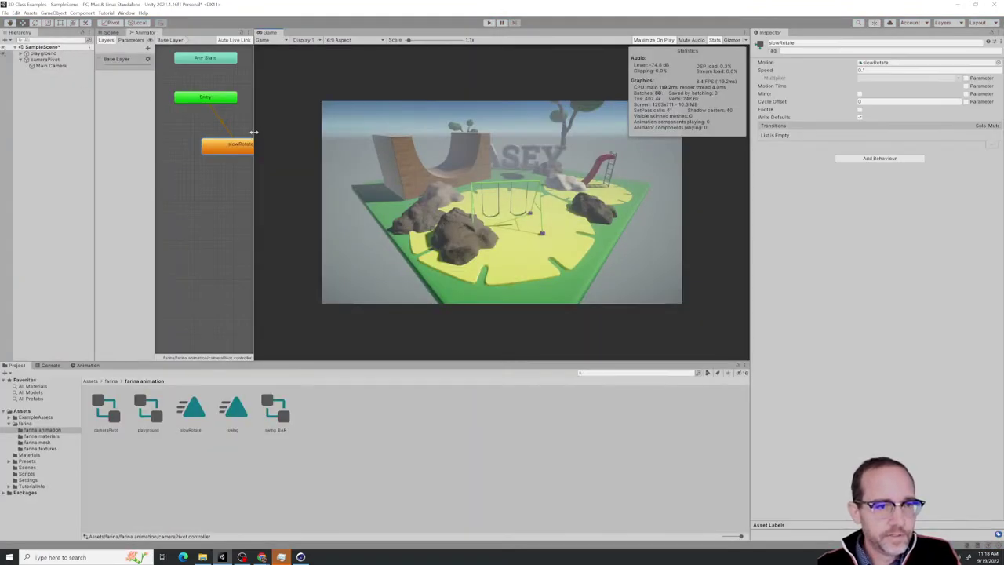
Inspect the slowRotate state, the playground's child objects and cameraPivot's Animator settings to troubleshoot the camera rotation
left_click_drag(253, 132, 392, 131)
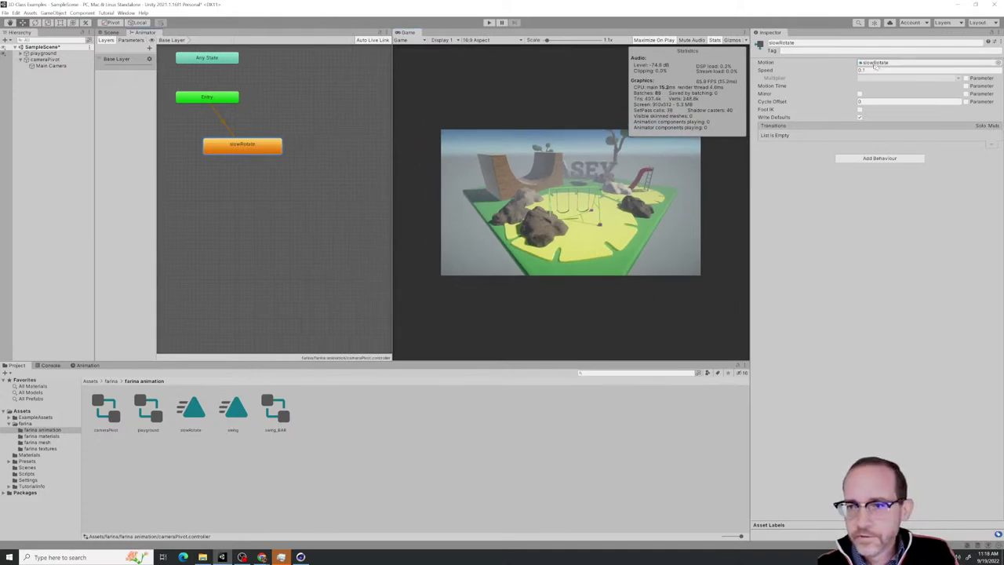
left_click(118, 33)
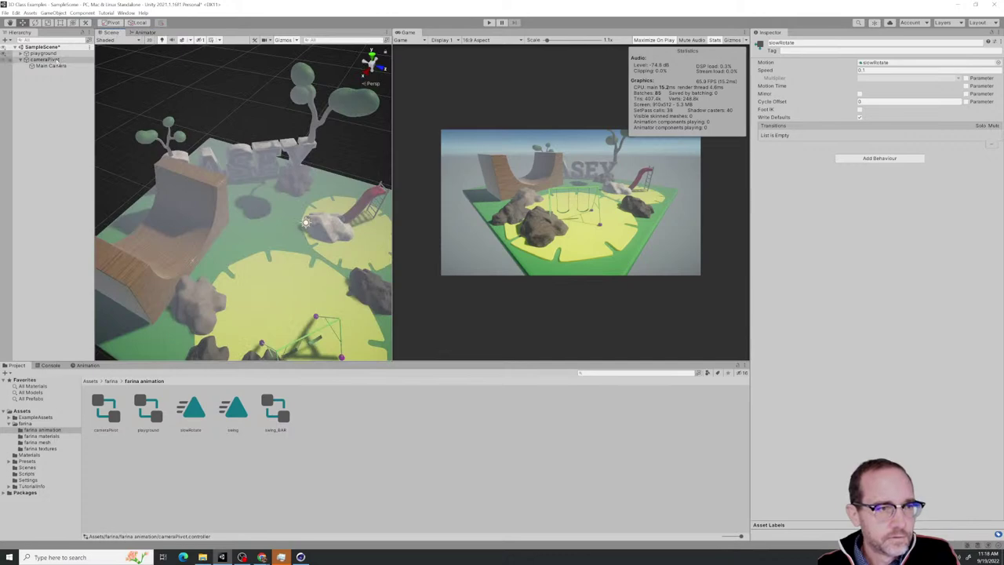
left_click(56, 53)
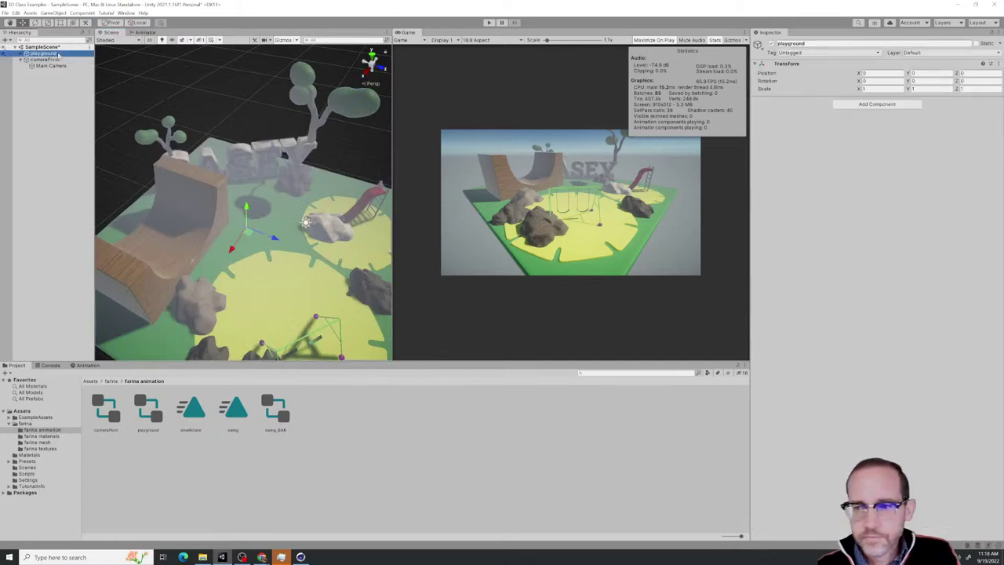
left_click(20, 54)
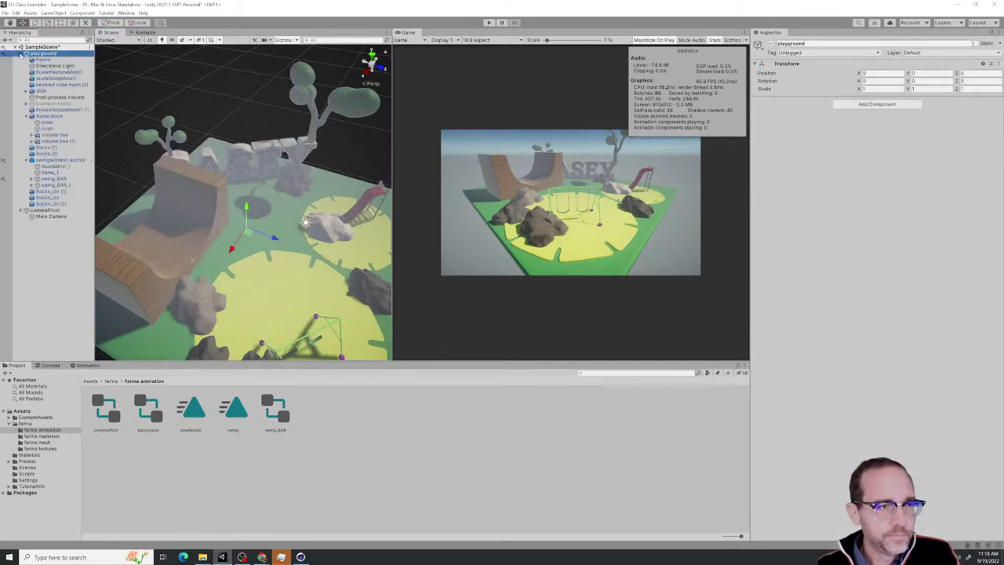
left_click(21, 53)
left_click(55, 60)
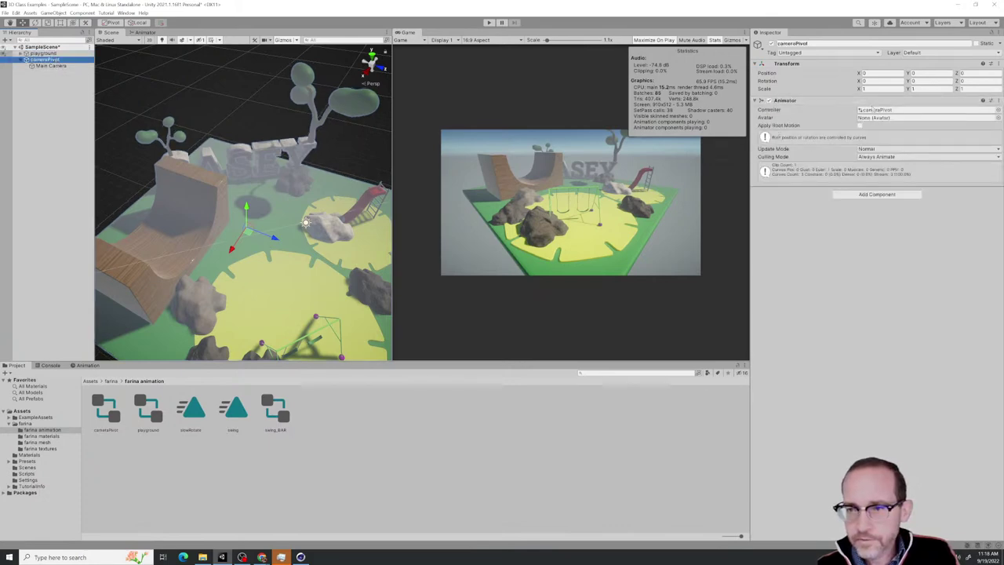
Turn off Maximize On Play and play the scene while examining cameraPivot's rotation and Main Camera's components
left_click(489, 23)
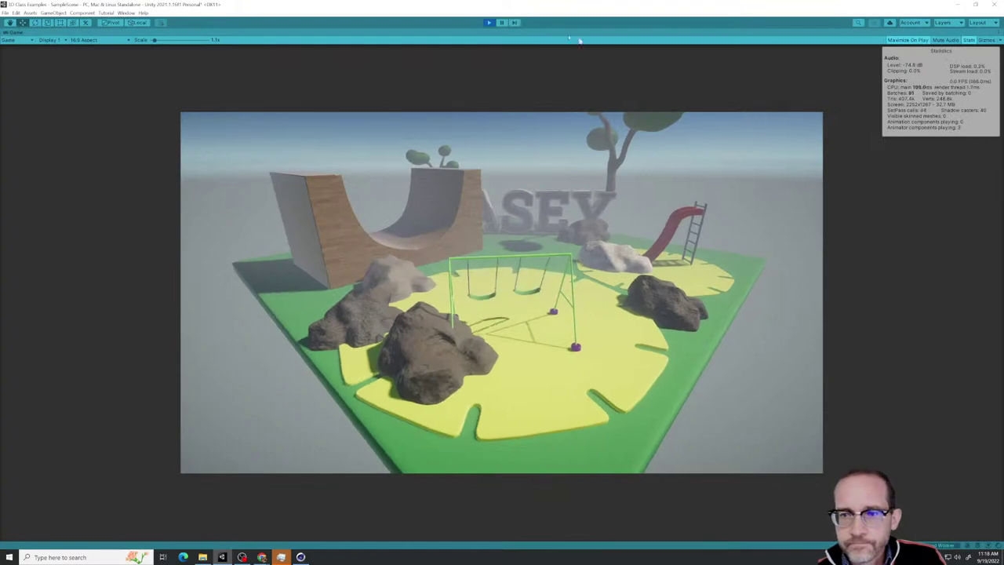
left_click(488, 24)
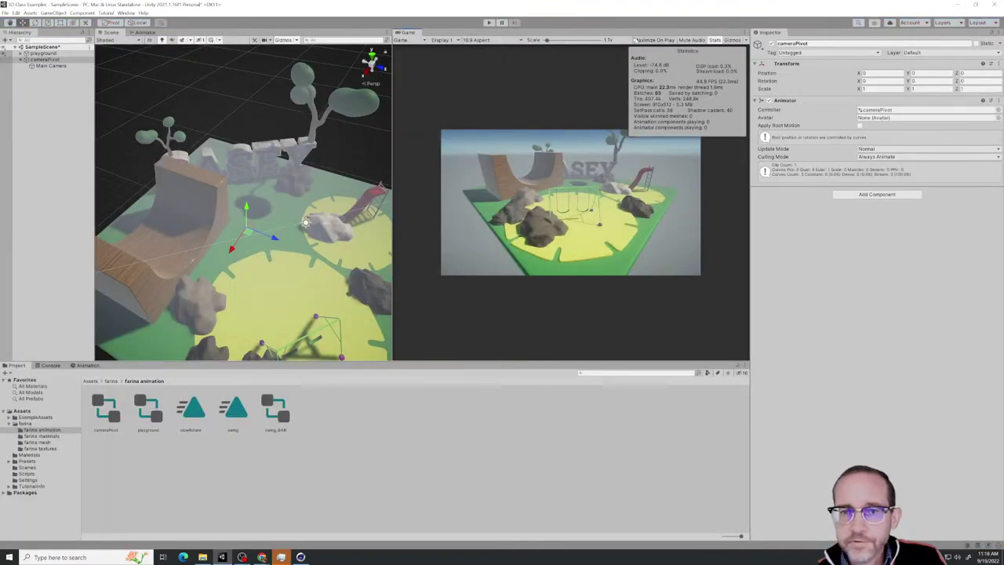
left_click(488, 23)
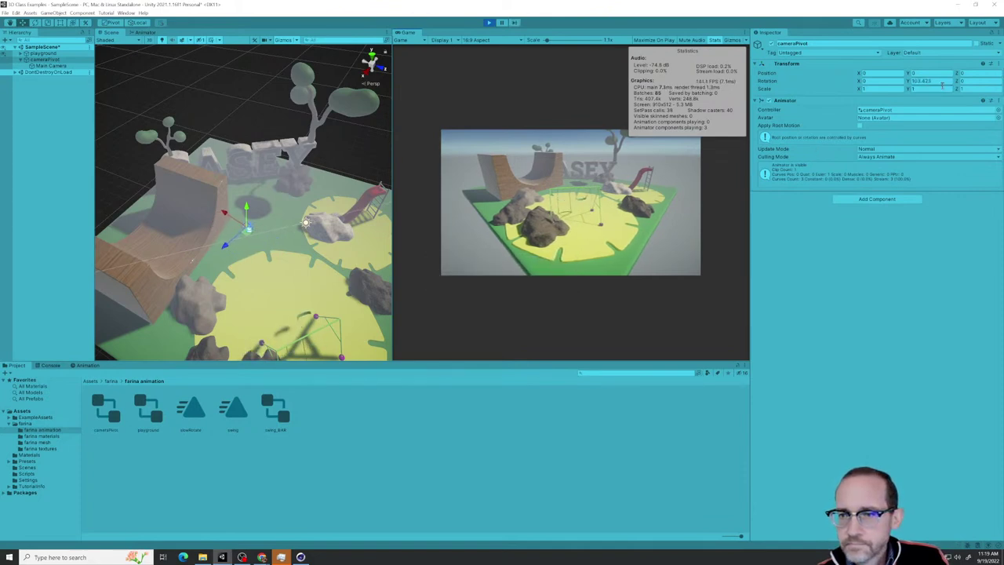
scroll(290, 249, "down", 6)
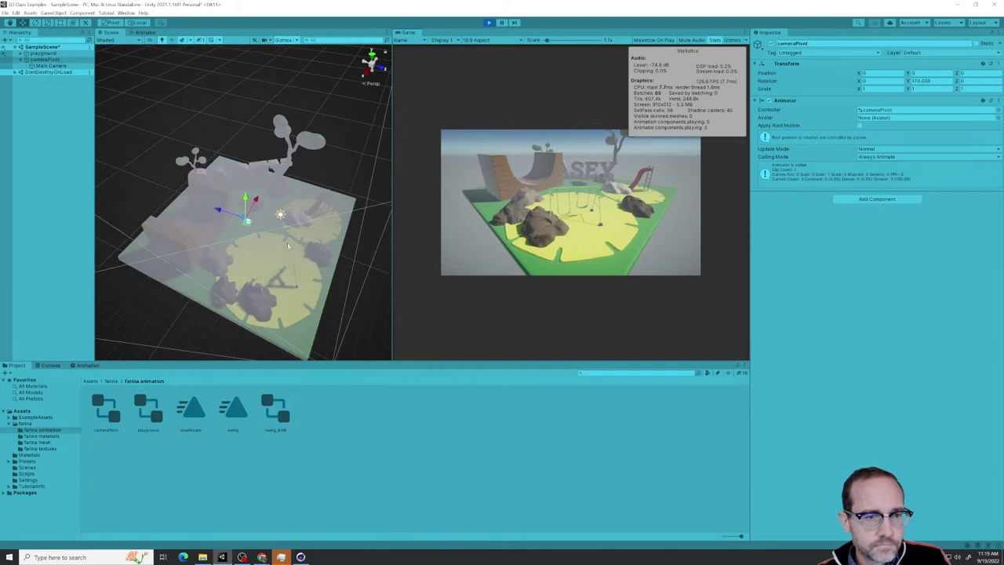
scroll(291, 249, "down", 2)
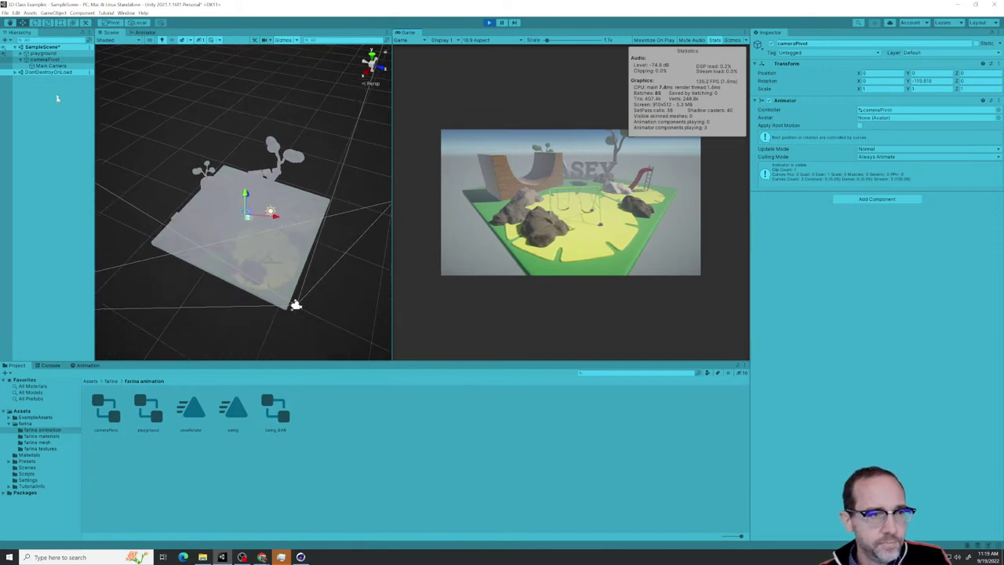
left_click(55, 66)
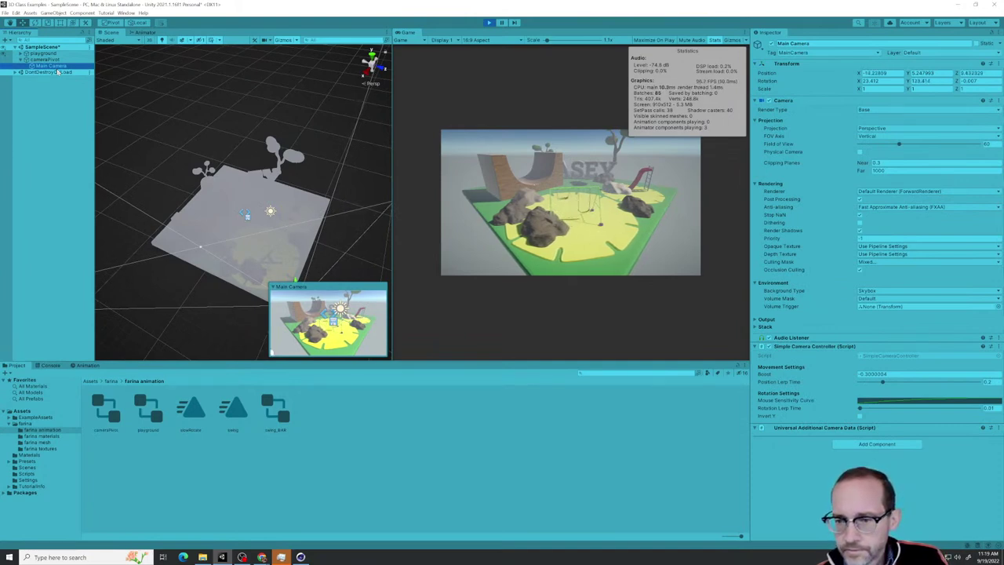
left_click(487, 23)
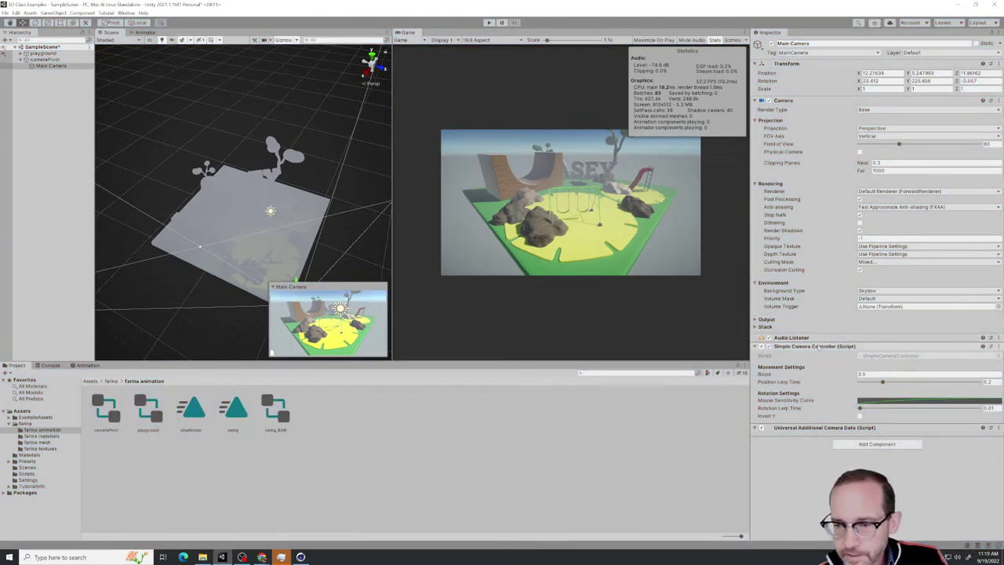
Disable the Simple Camera Controller script on Main Camera and play-test the camera rotation
left_click(816, 346)
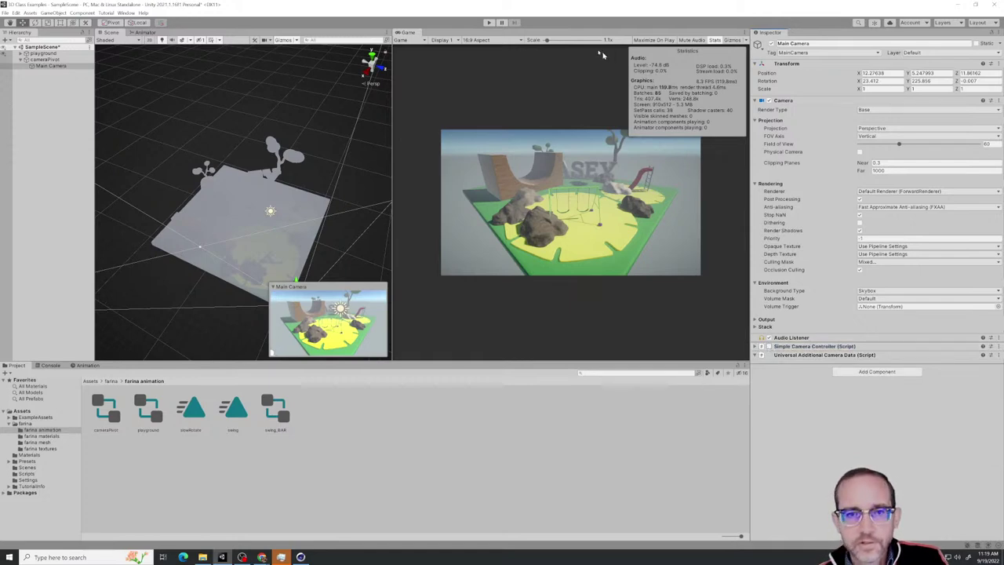
left_click(488, 23)
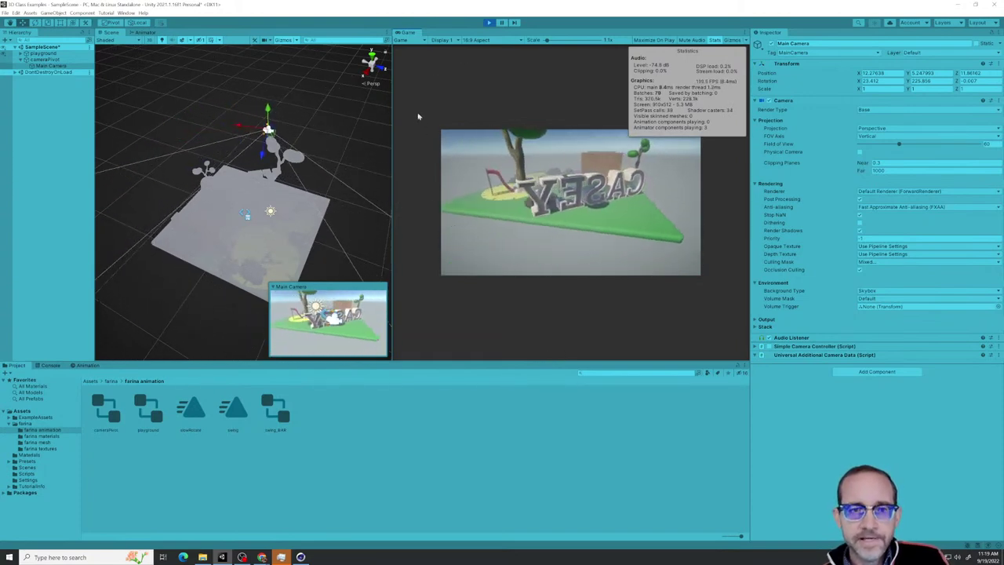
left_click(489, 23)
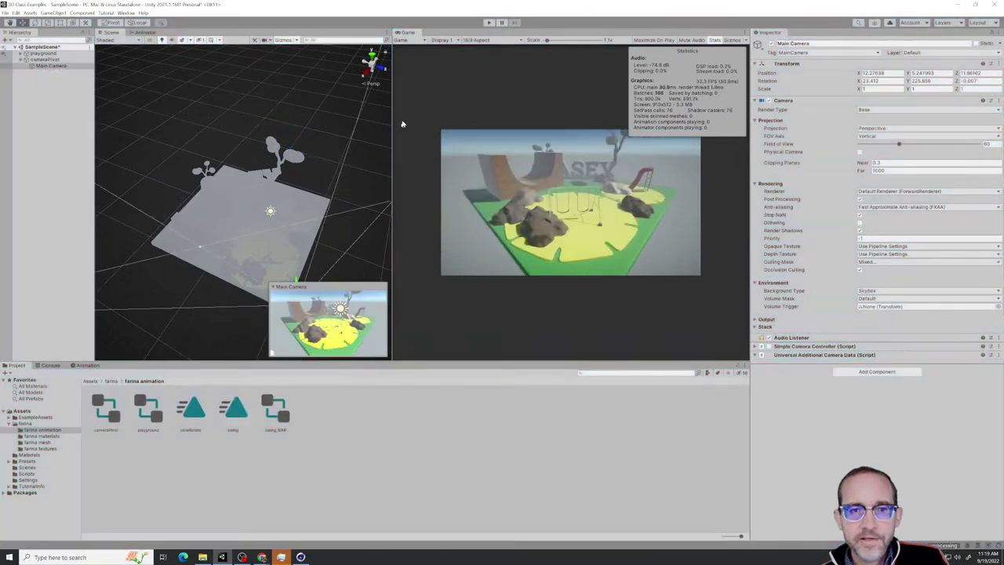
Enlarge the Game view and play the scene to review the camera orbiting the playground
left_click_drag(390, 157, 235, 157)
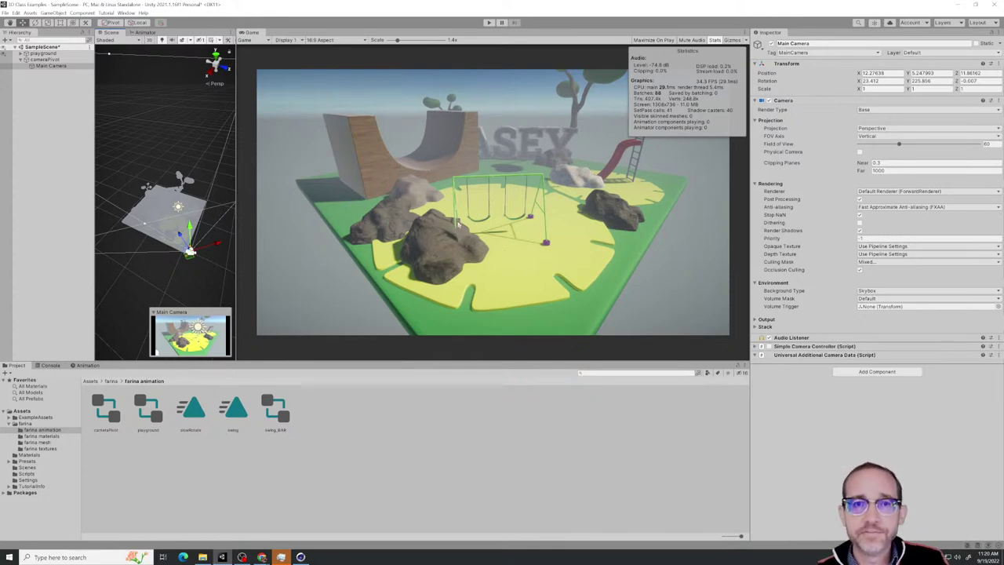
left_click(487, 23)
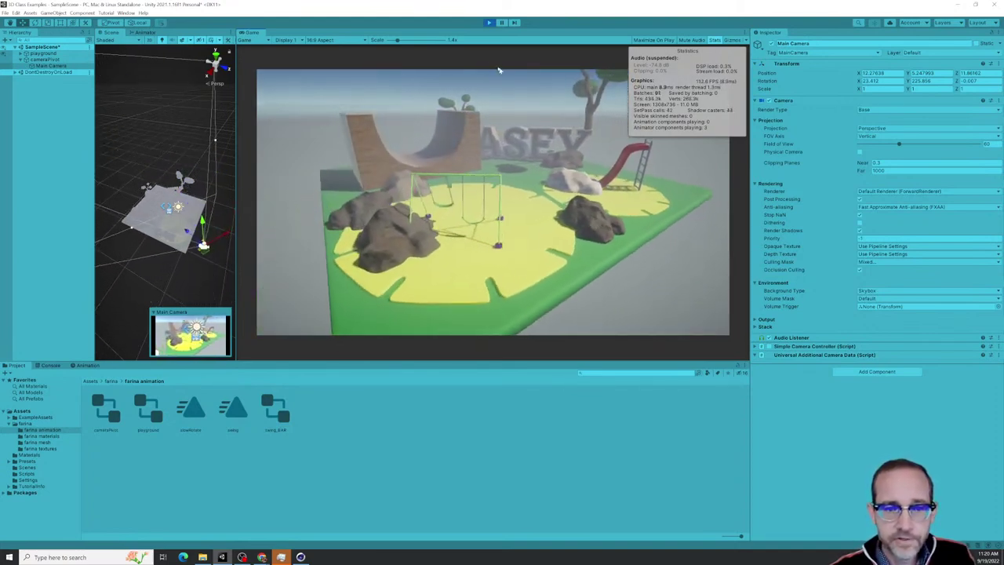
left_click(488, 23)
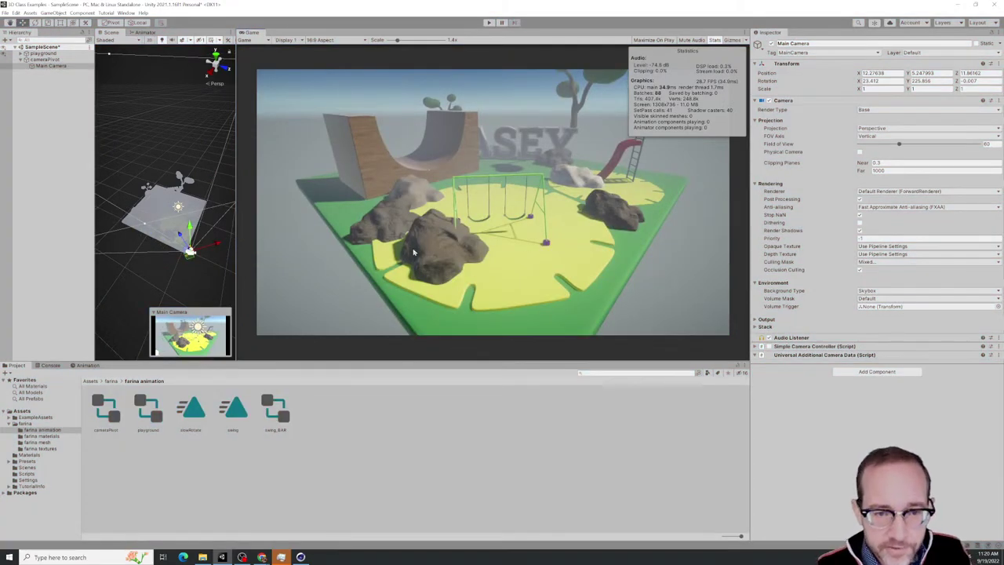
scroll(411, 242, "up", 3)
scroll(412, 242, "down", 3)
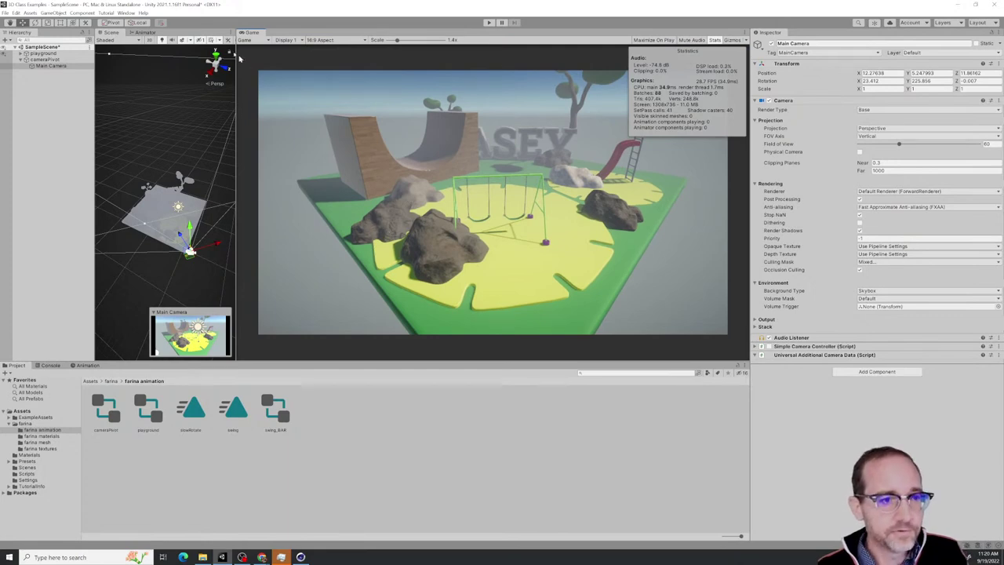
Enlarge the Scene view and delete the dark rock Rocks (2) between the skate ramp and the large front rock
left_click_drag(235, 69, 713, 140)
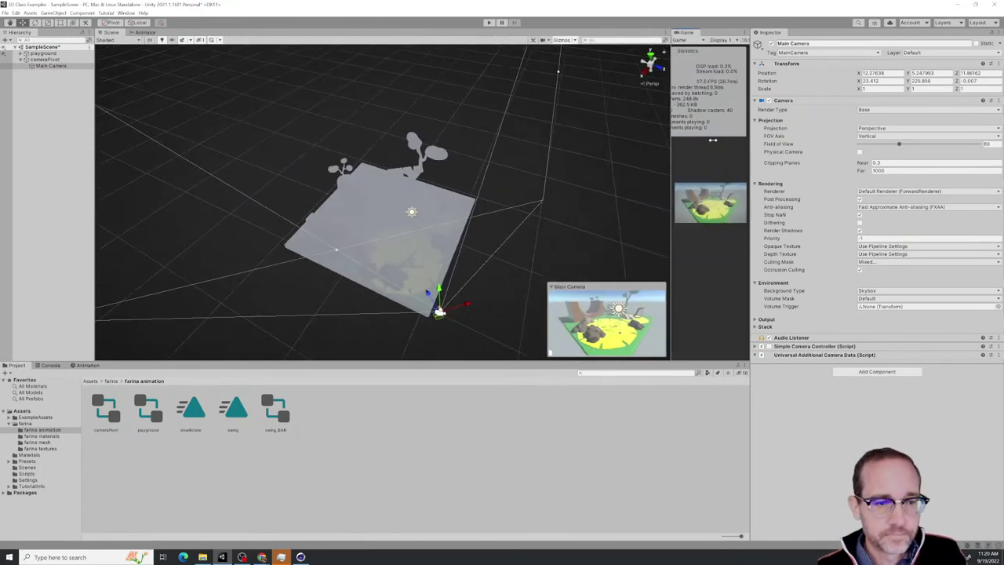
scroll(358, 243, "up", 6)
middle_click_drag(376, 239, 433, 189)
scroll(439, 213, "up", 3)
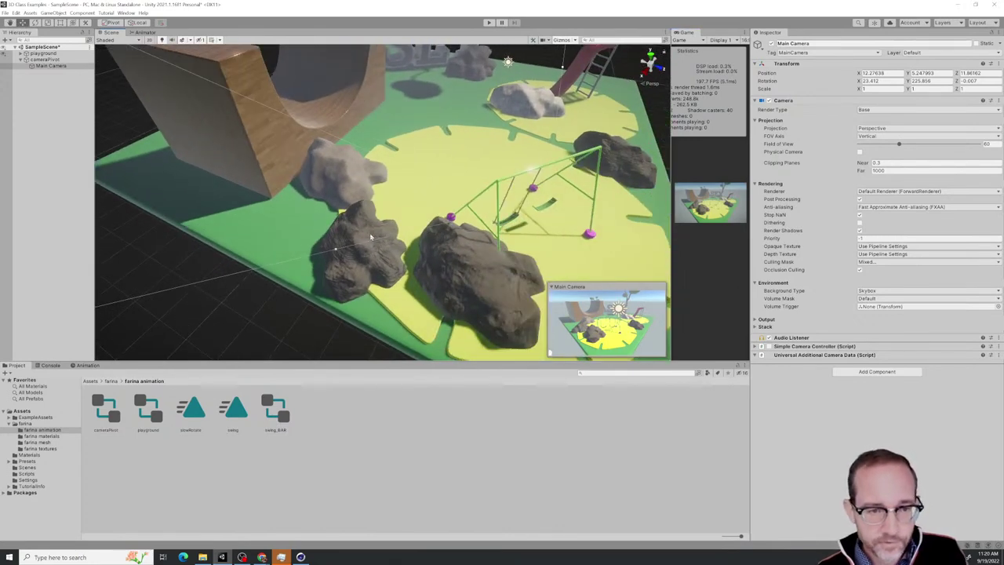
left_click(370, 235)
key("Delete")
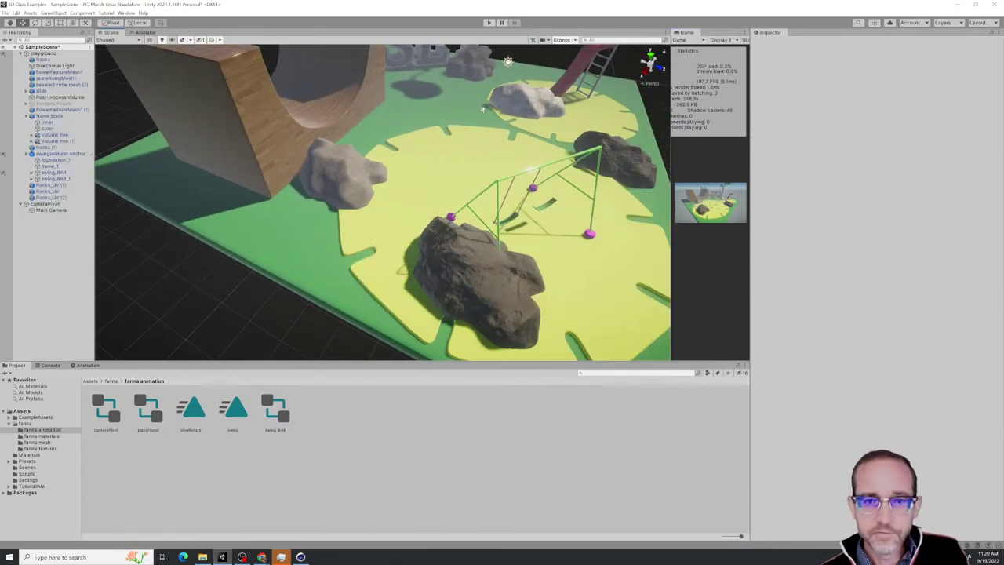
Move the Rocks_UV (1) rock by the skate ramp towards the platform's edge, to about X 0.01, Z 1.33
left_click(515, 110)
left_click_drag(541, 113, 465, 130)
left_click(349, 164)
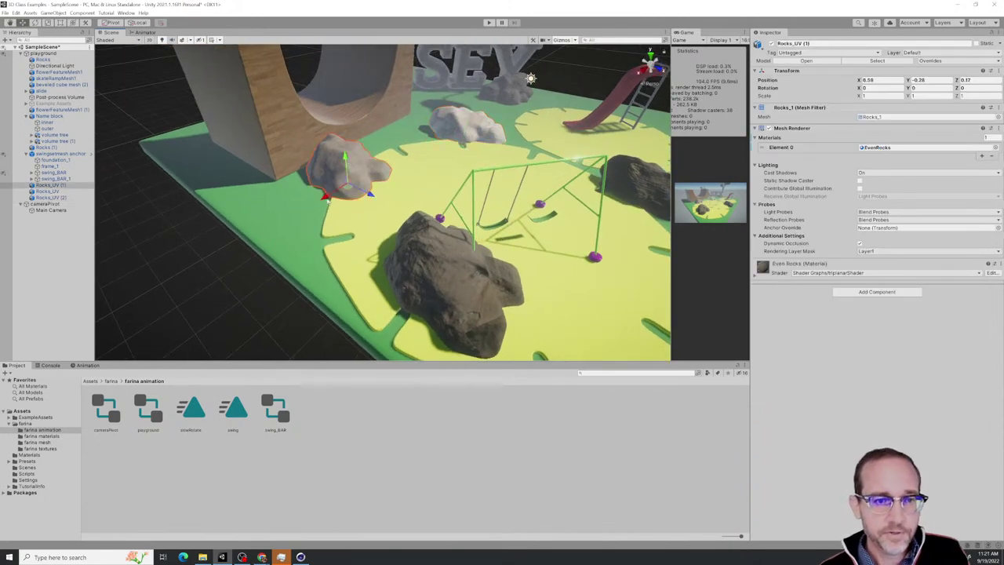
left_click_drag(370, 196, 292, 243)
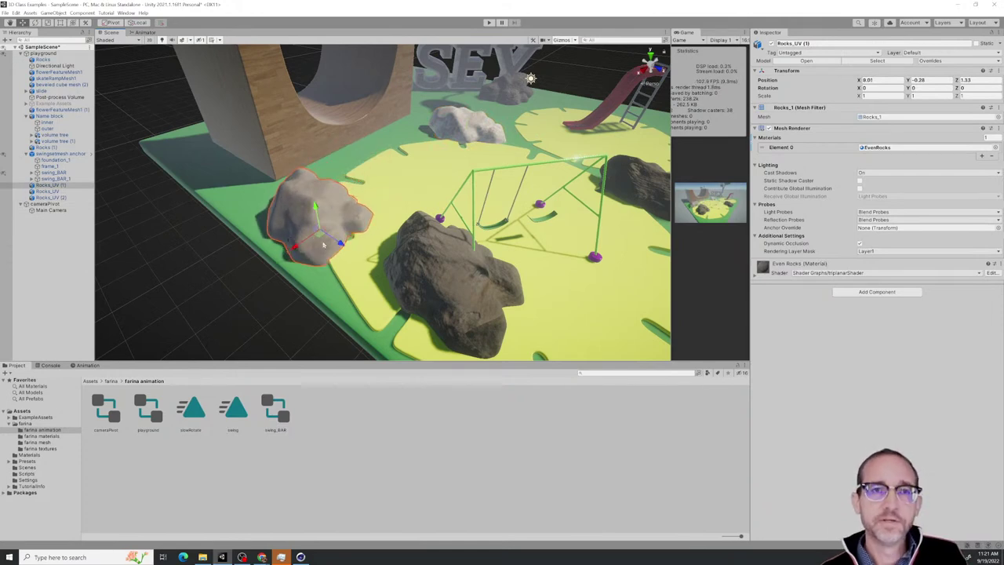
Delete the large Rocks_UV rock beside the swing set
left_click_drag(359, 242, 520, 269, "alt")
left_click(310, 250)
left_click_drag(561, 268, 464, 330, "alt")
left_click(470, 292)
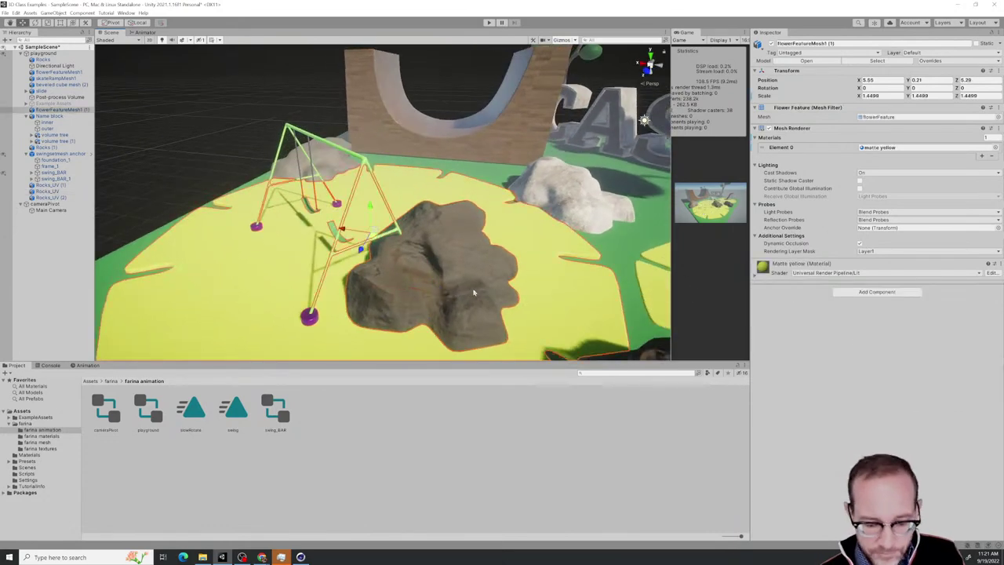
key("Delete")
left_click(433, 281)
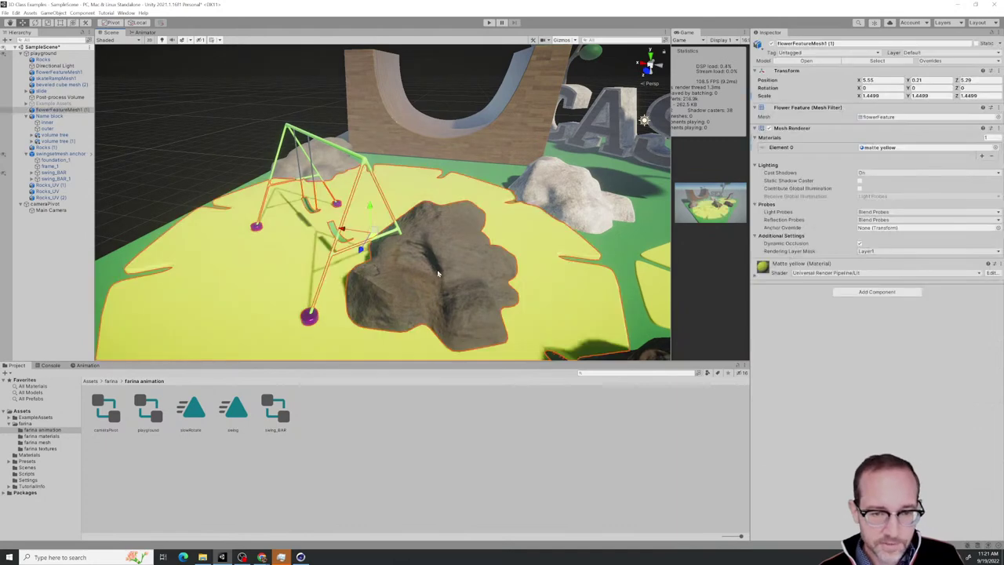
key("Delete")
scroll(439, 269, "down", 5)
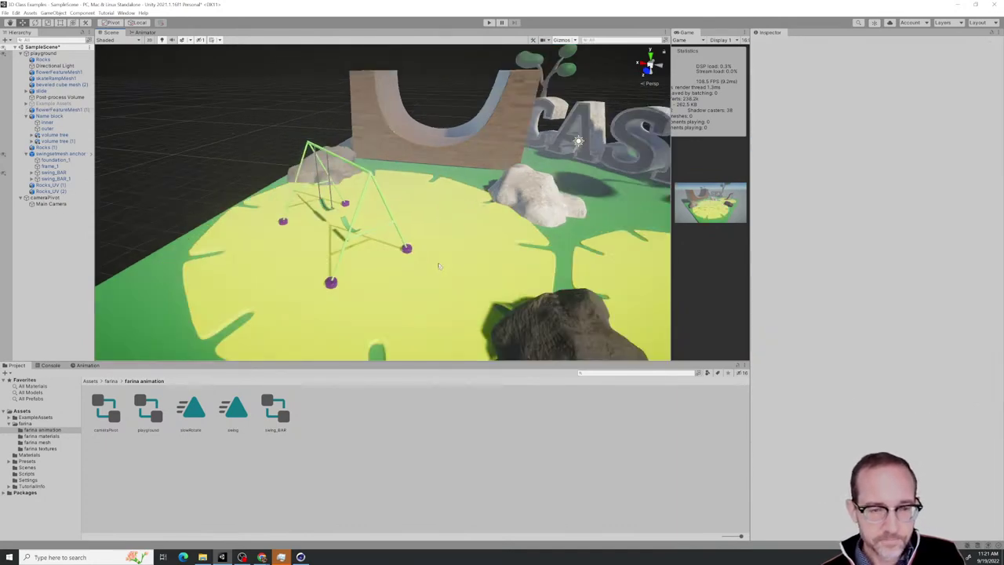
left_click_drag(397, 285, 434, 285, "alt")
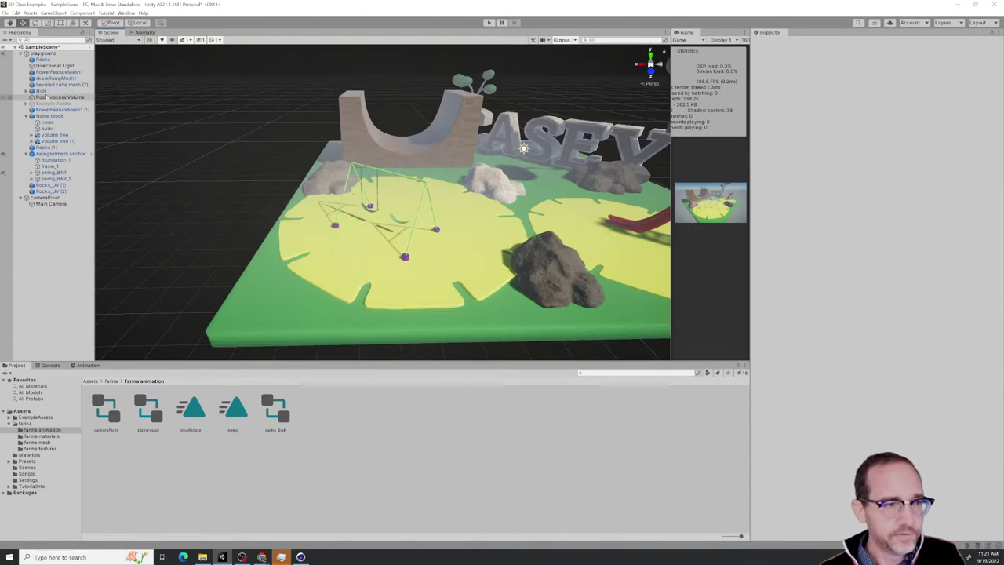
Duplicate the swingsetmesh anchor and place the copy towards the front of the yellow flower area, about X 6.73, Z 7.22
left_click(424, 186)
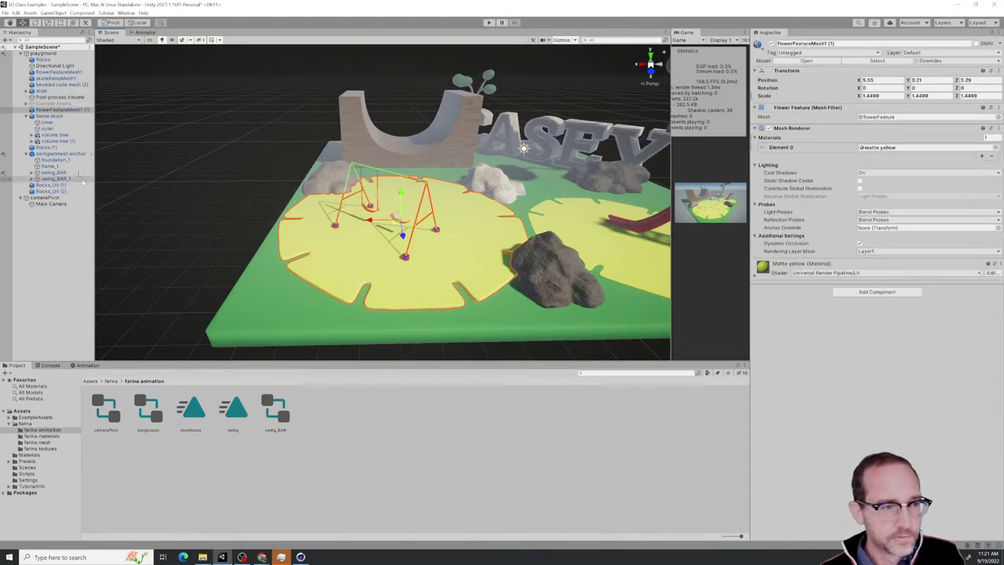
left_click(70, 154)
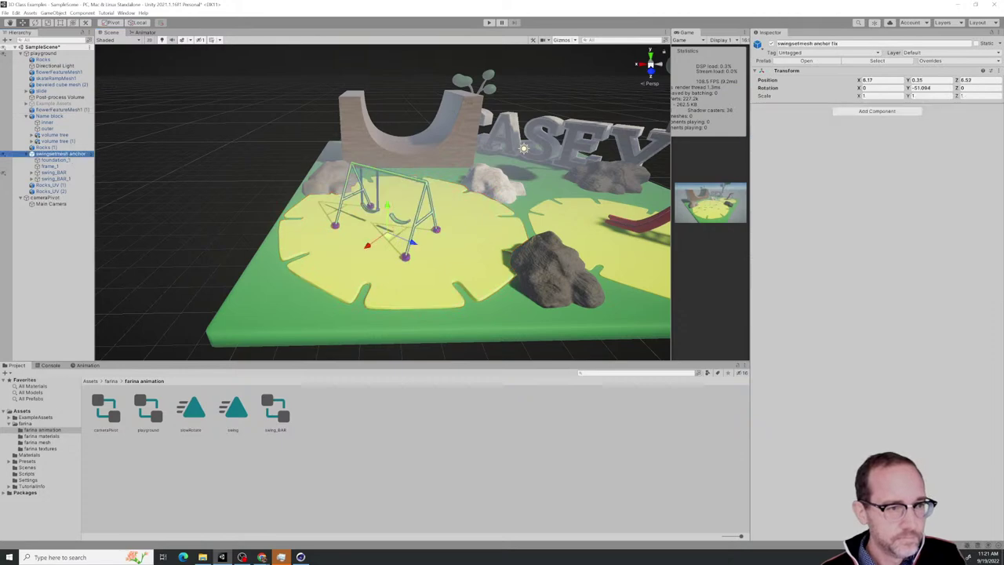
left_click(28, 154)
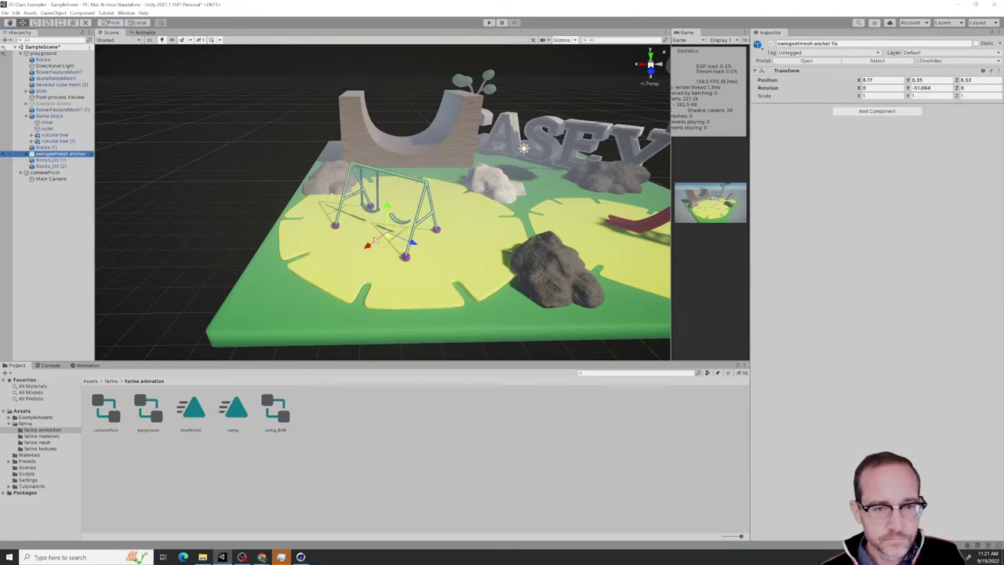
left_click_drag(375, 240, 359, 259)
key("ctrl+d")
left_click_drag(470, 172, 358, 199, "alt")
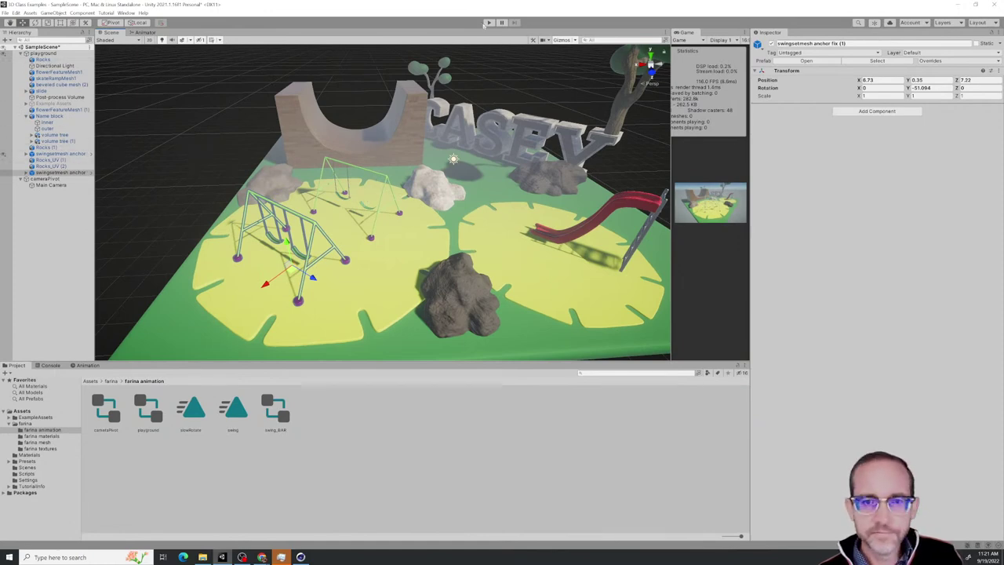
Enlarge the Game view and play the scene to review the orbiting camera with both swing sets, and stop playback
left_click_drag(670, 160, 292, 157)
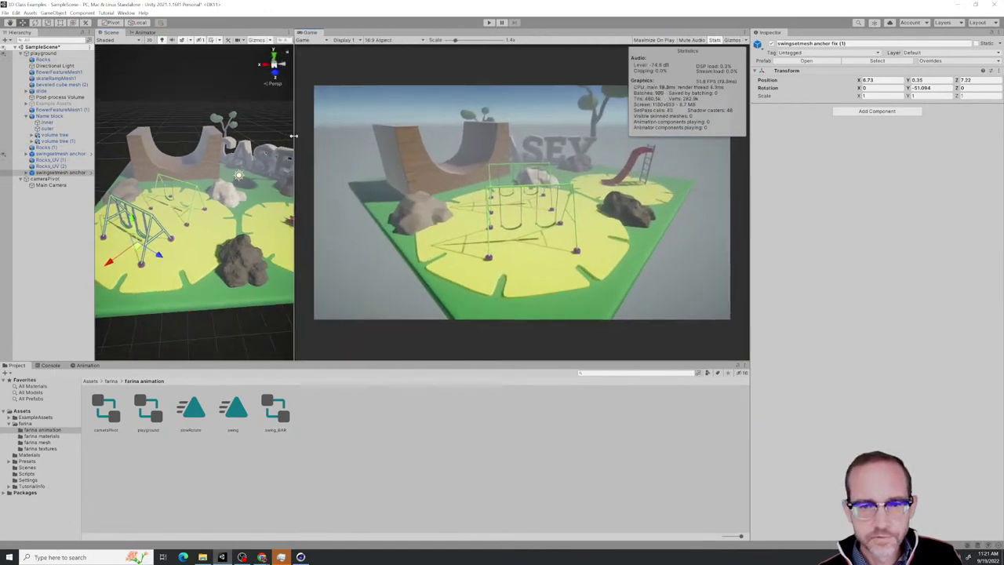
left_click(490, 23)
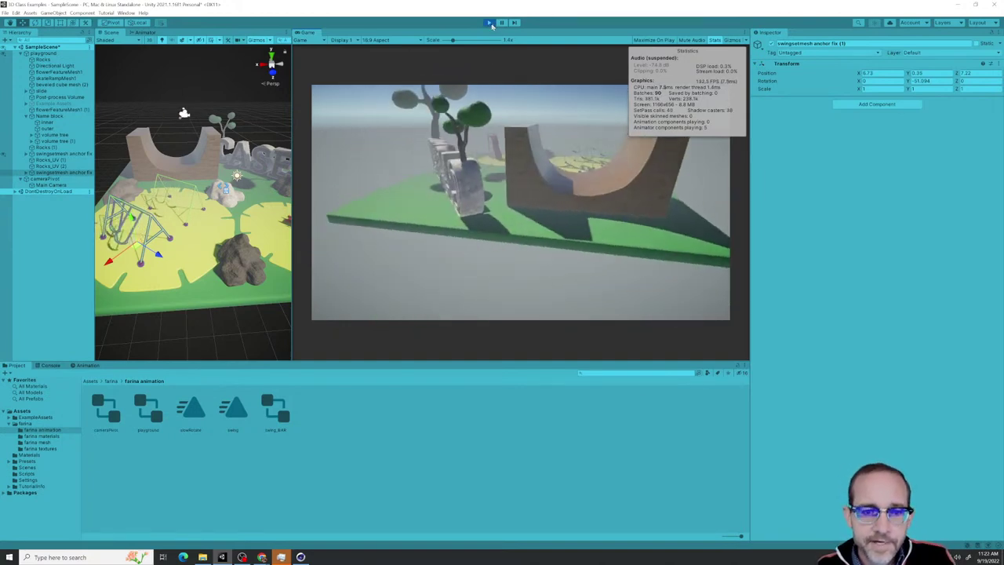
left_click(489, 23)
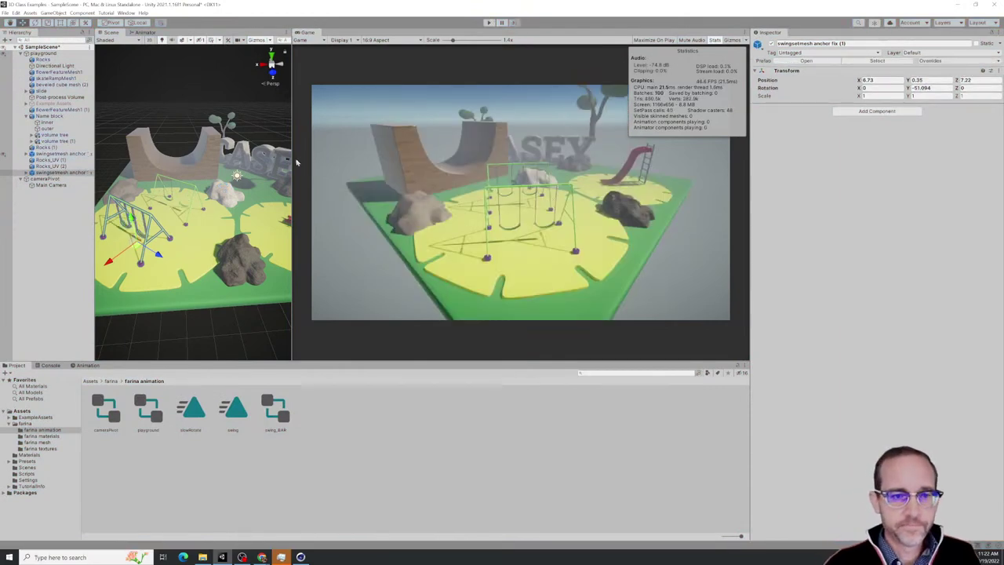
Rearrange the layout with a wider Scene view, a narrower Inspector and a shorter Project window
left_click_drag(292, 157, 347, 157)
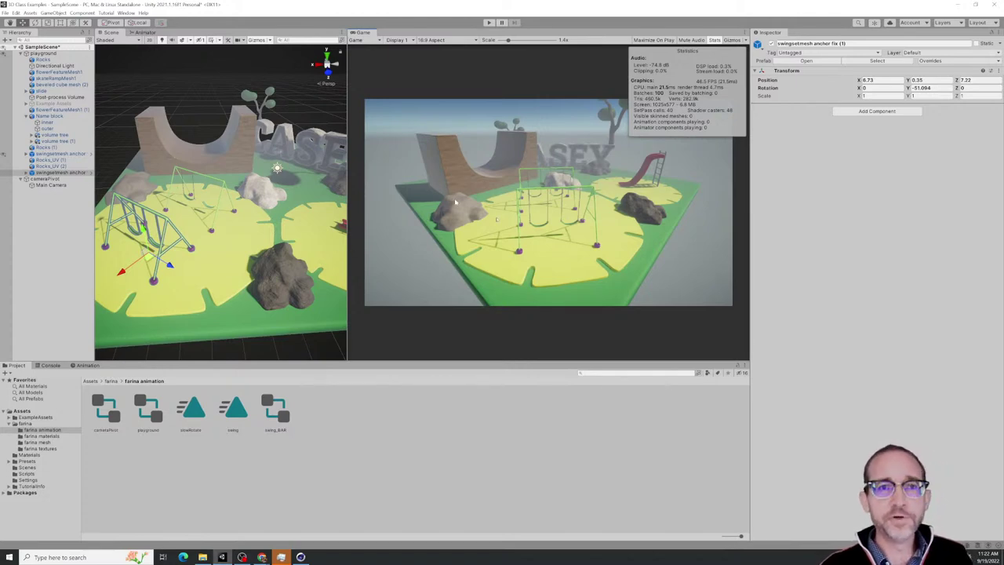
left_click_drag(714, 360, 876, 357)
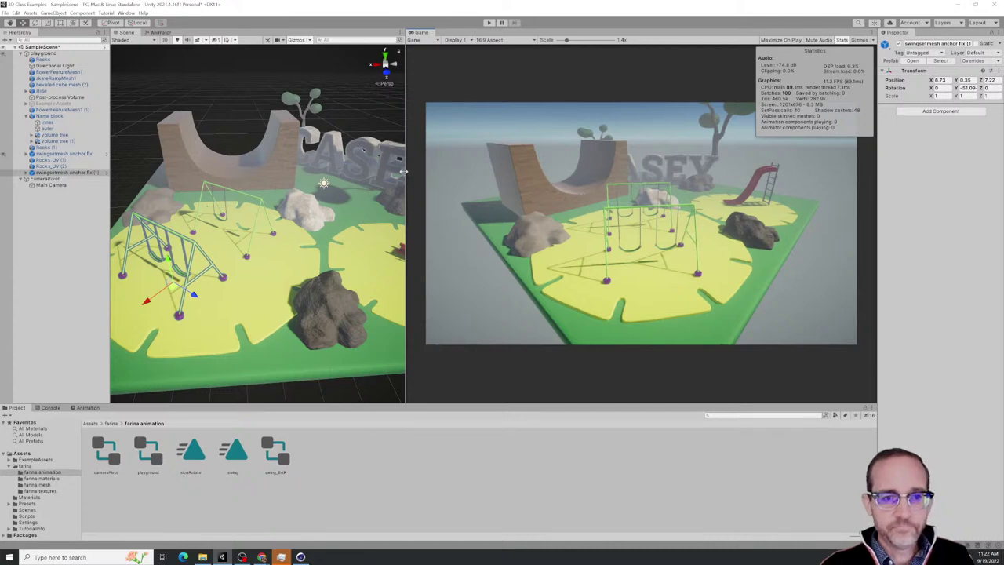
left_click_drag(404, 174, 474, 185)
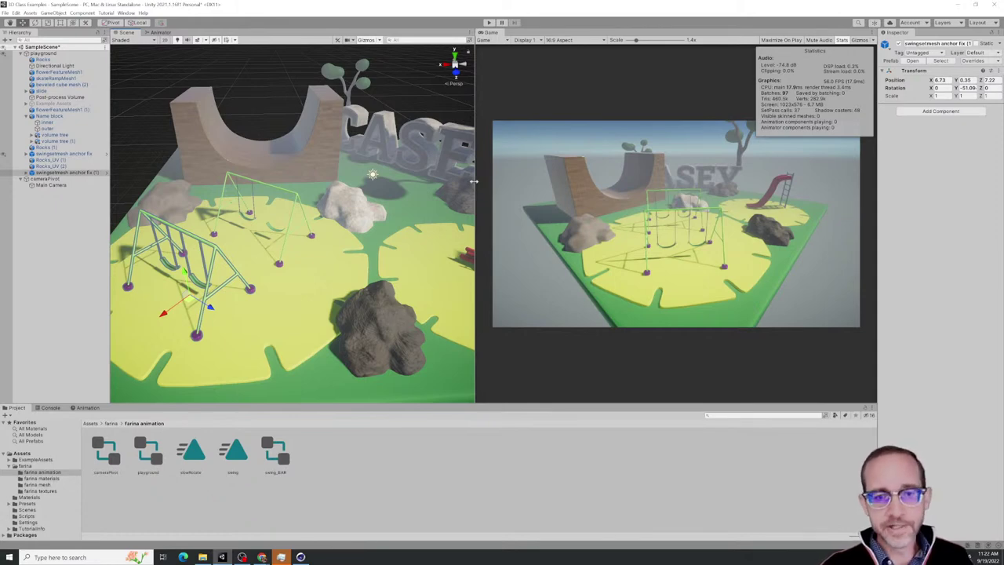
mouse_move(474, 188)
left_mouse_down()
mouse_move(376, 189)
mouse_move(484, 188)
left_mouse_up()
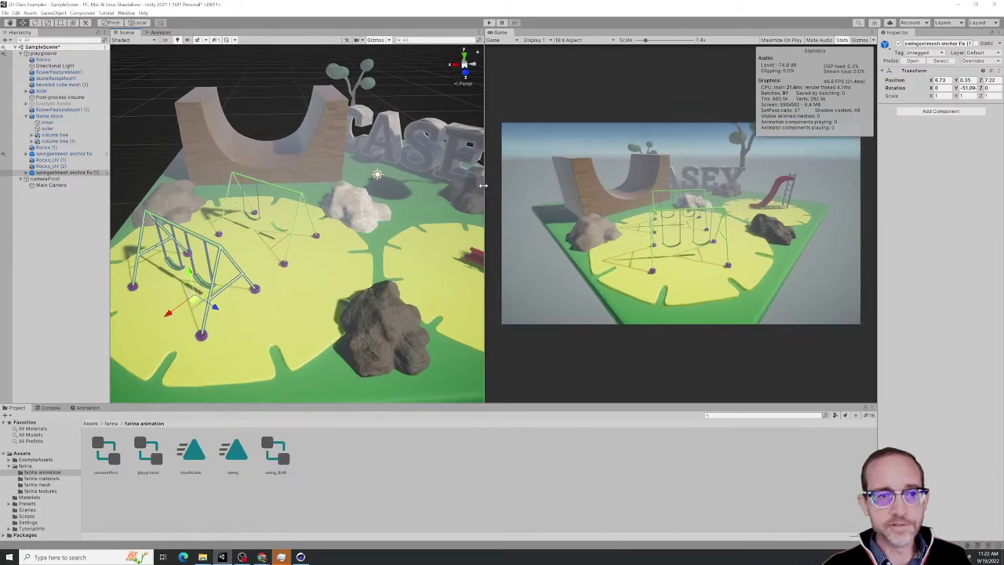
Scale the volume tree behind the name block up uniformly to about 0.7687
left_click_drag(376, 191, 260, 201, "alt")
scroll(314, 199, "down", 8)
left_click_drag(323, 197, 267, 169, "alt")
left_click(399, 234)
left_click_drag(398, 233, 304, 230, "alt")
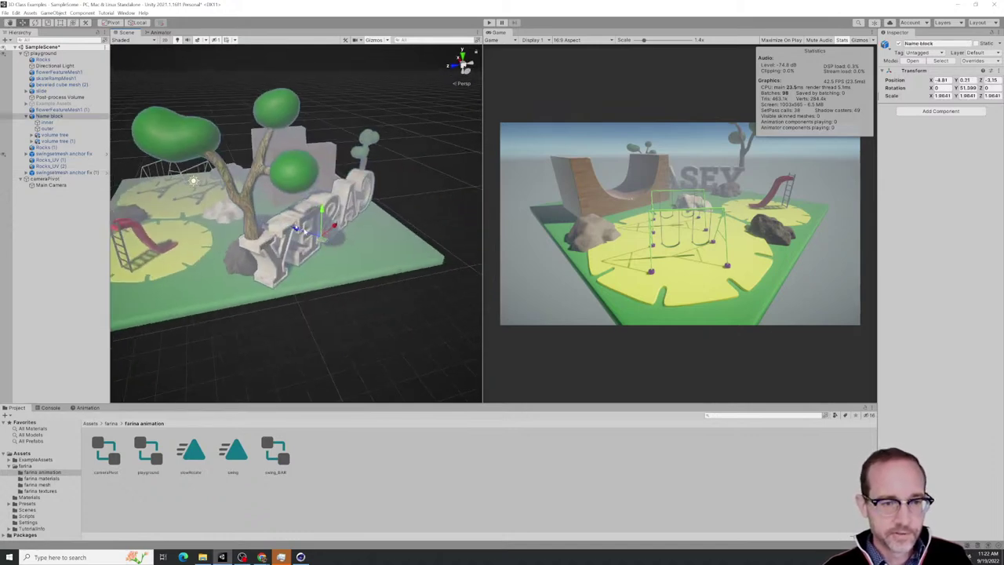
left_click(254, 217)
left_click_drag(251, 247, 433, 252, "alt")
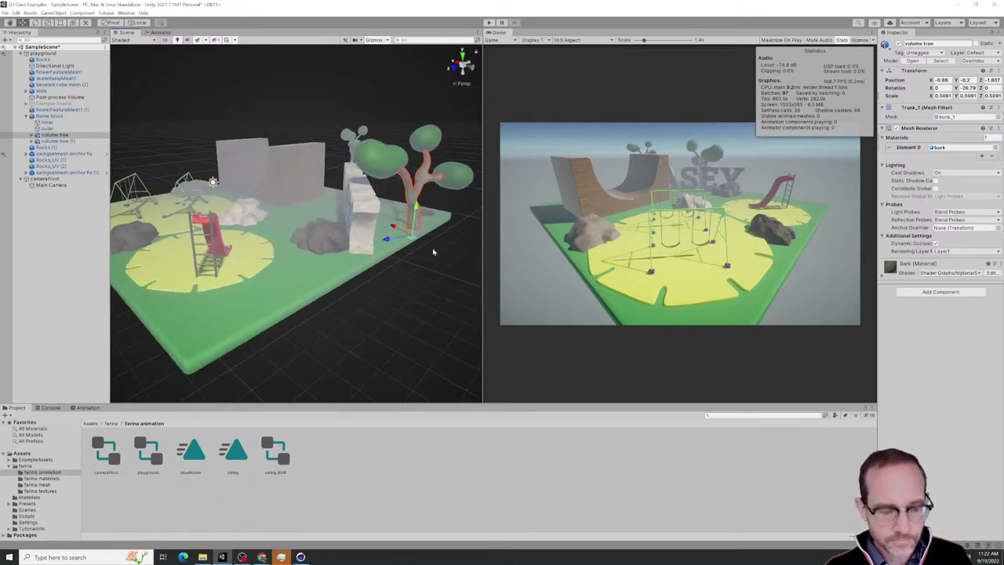
key("t")
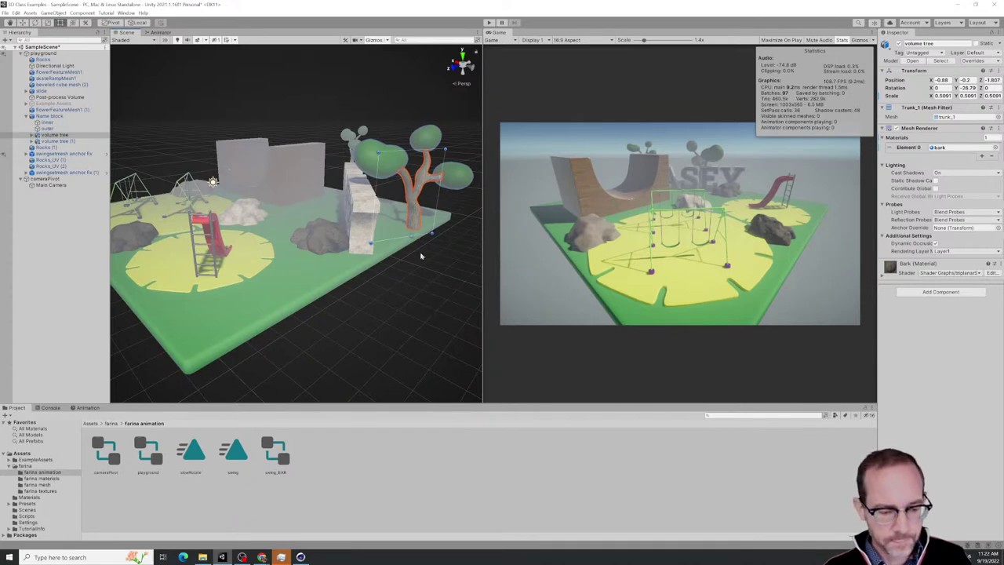
key("w")
key("e")
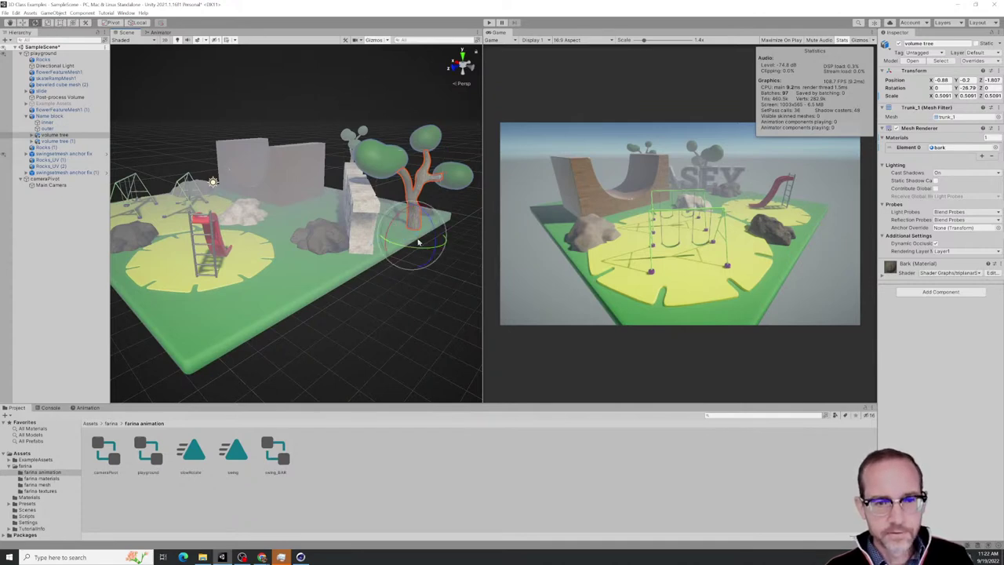
key("r")
left_click_drag(416, 239, 572, 282)
Examine the playground from several angles, checking the swing sets, rocks, slide, ramp and enlarged tree
scroll(317, 294, "up", 3)
middle_click_drag(318, 295, 323, 302)
left_click_drag(323, 300, 350, 317, "alt")
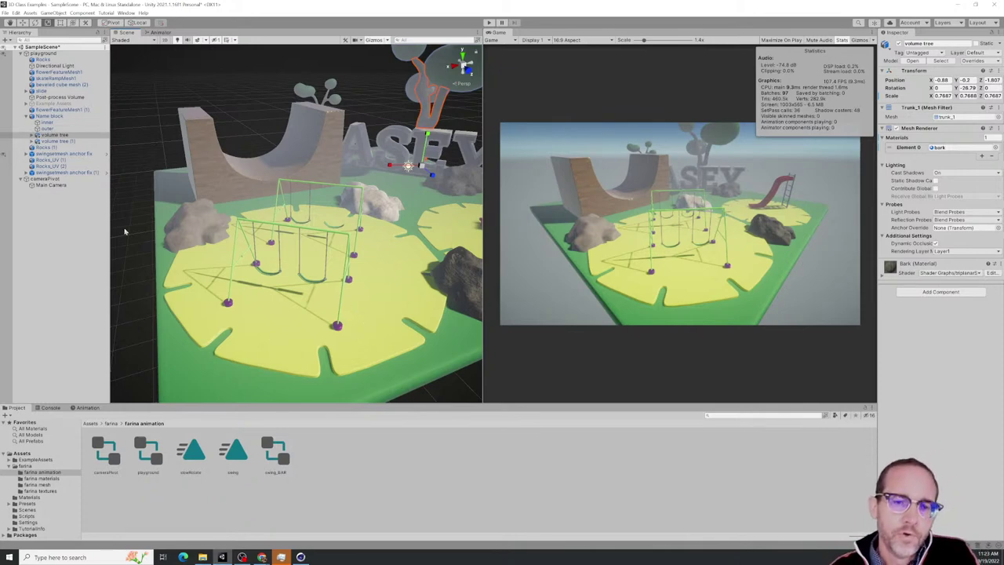
middle_click_drag(335, 232, 271, 217)
scroll(271, 217, "down", 2)
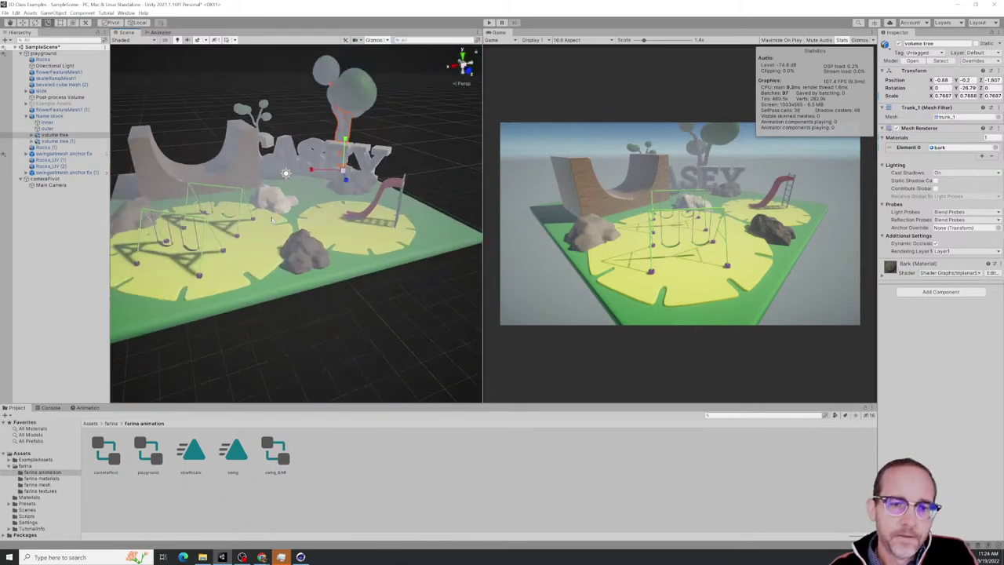
scroll(272, 216, "up", 5)
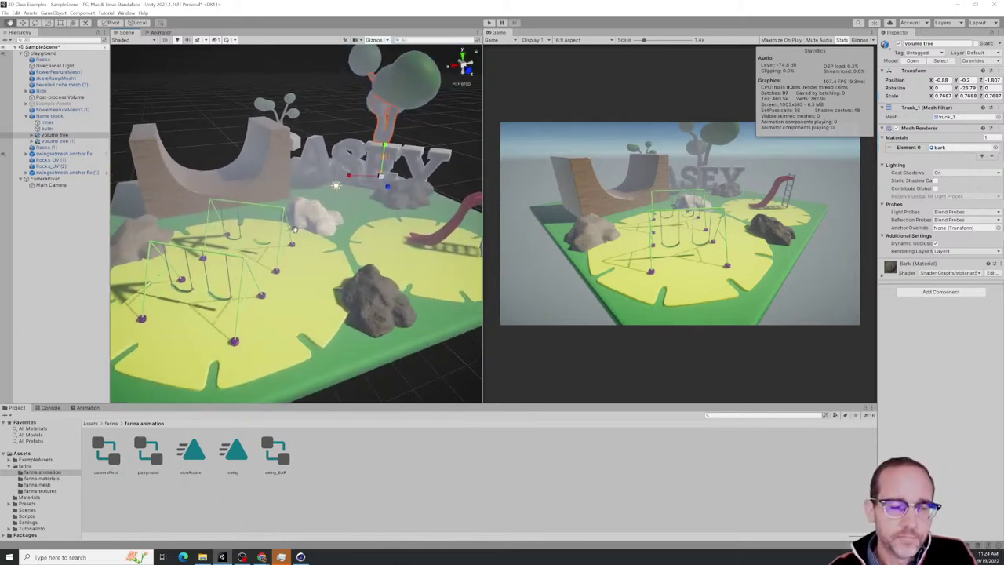
left_click_drag(299, 231, 300, 257, "alt")
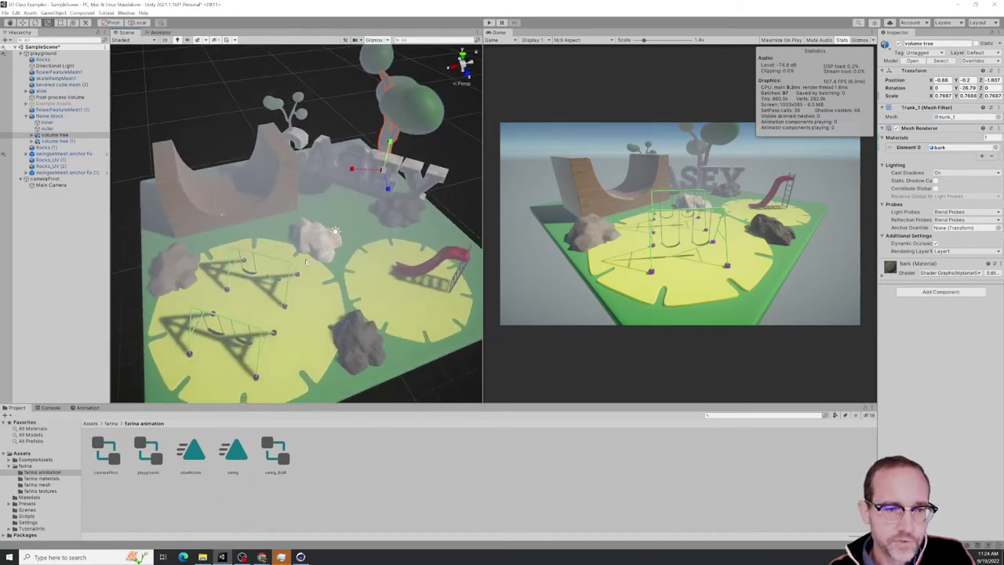
scroll(298, 256, "up", 5)
scroll(299, 255, "up", 1)
middle_click_drag(222, 257, 279, 306)
scroll(279, 306, "down", 4)
middle_click_drag(403, 309, 302, 296)
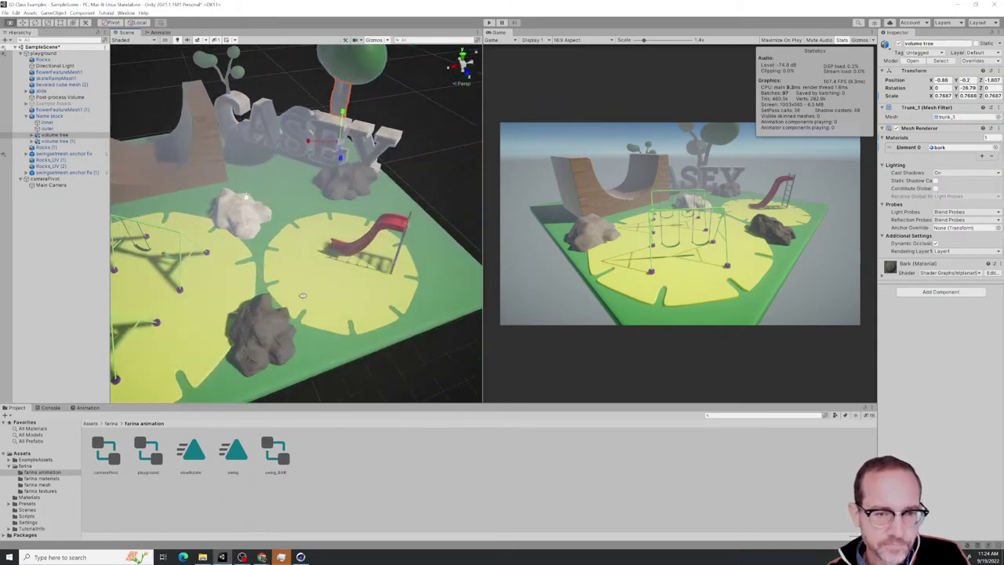
left_click_drag(302, 296, 342, 290, "alt")
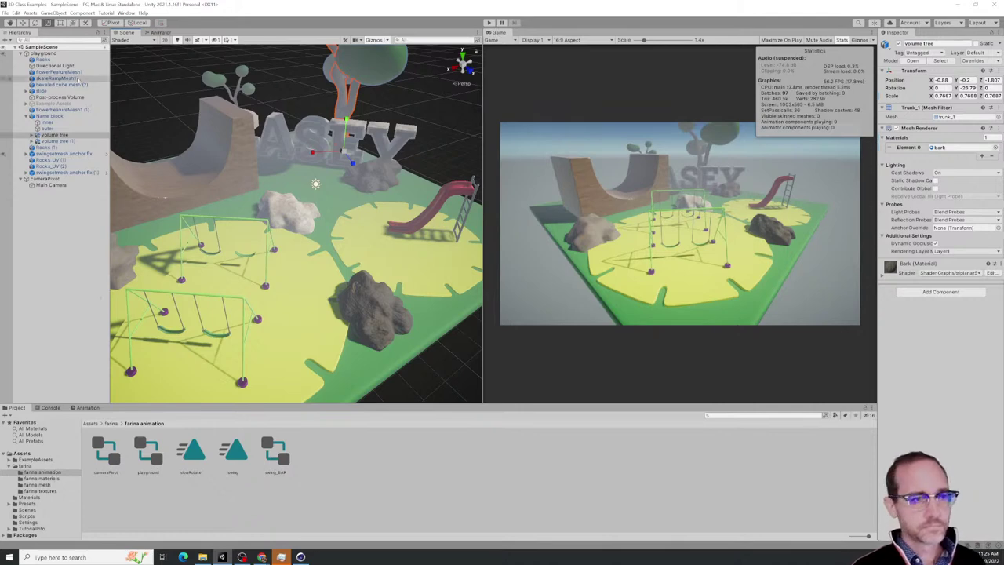
Set the speed of the slowRotate state in cameraPivot's animator to 0.02 and return to the Scene view
left_click(45, 179)
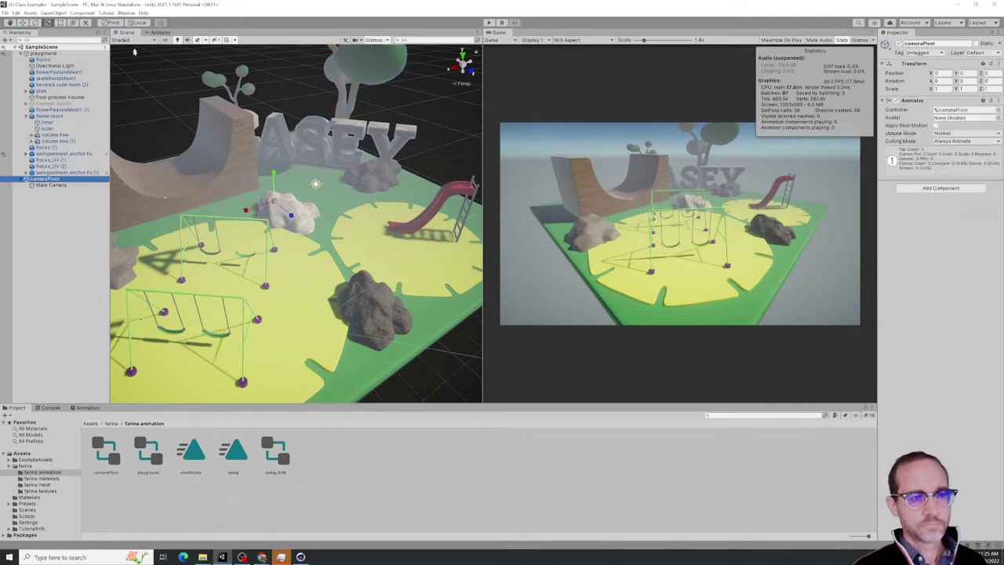
left_click(160, 32)
left_click(236, 149)
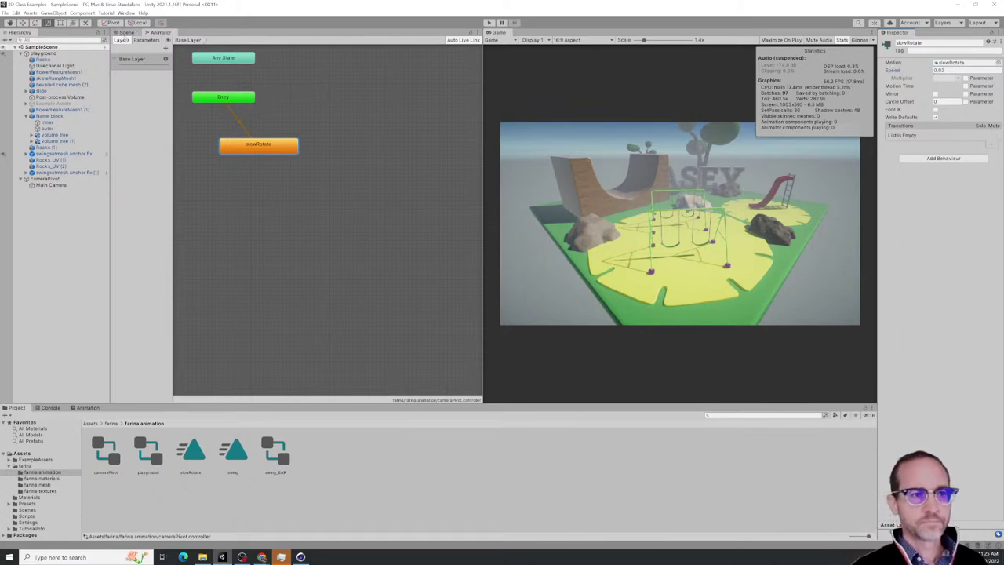
left_click(123, 33)
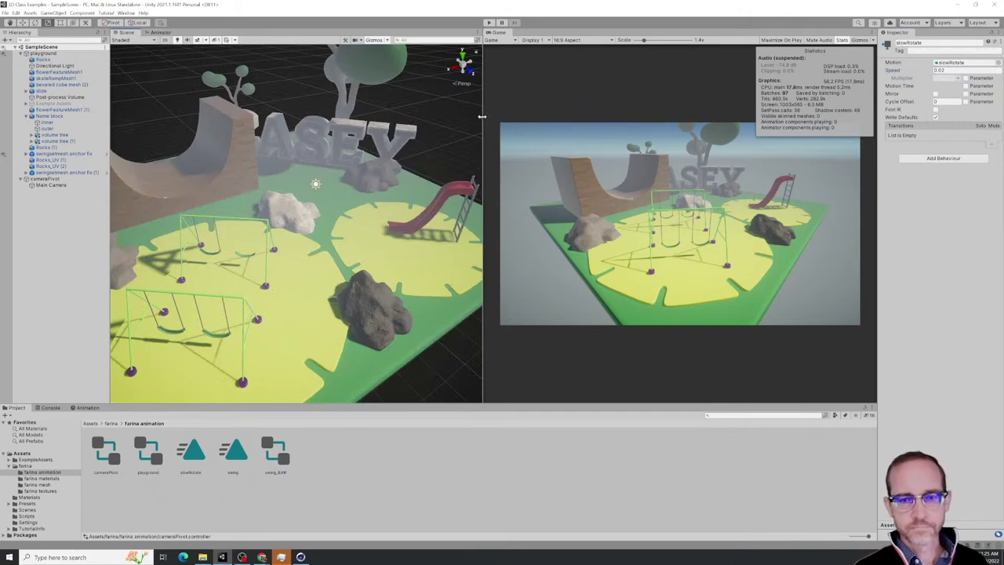
Enlarge the Game view, play the scene to review the slower camera orbit, and stop playback
left_click_drag(481, 116, 227, 121)
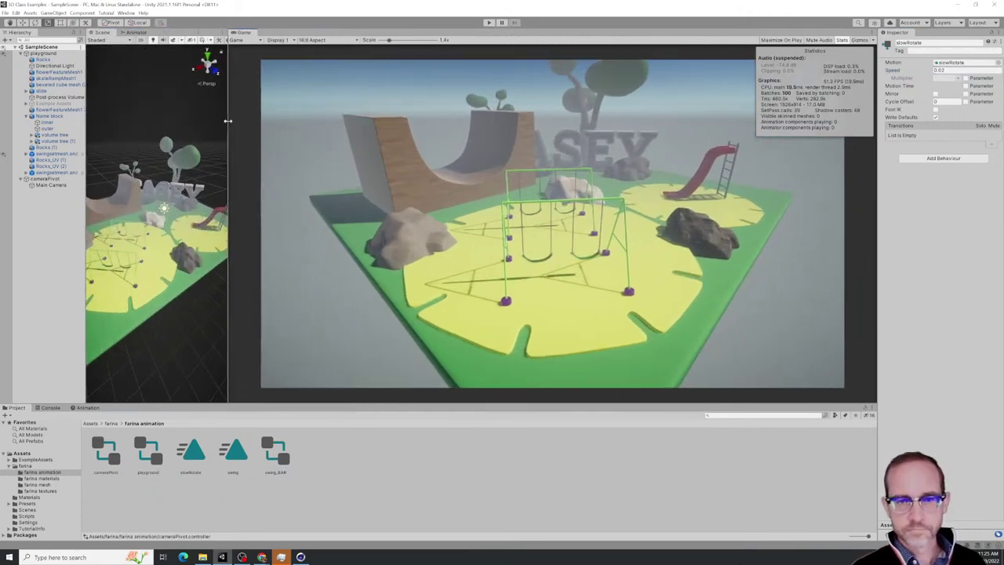
left_click(489, 23)
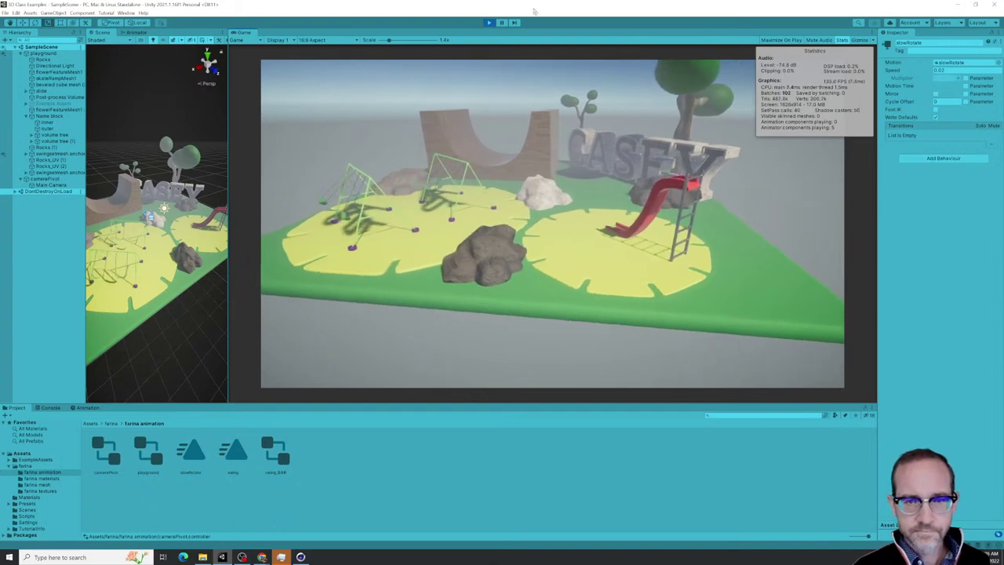
left_click(488, 23)
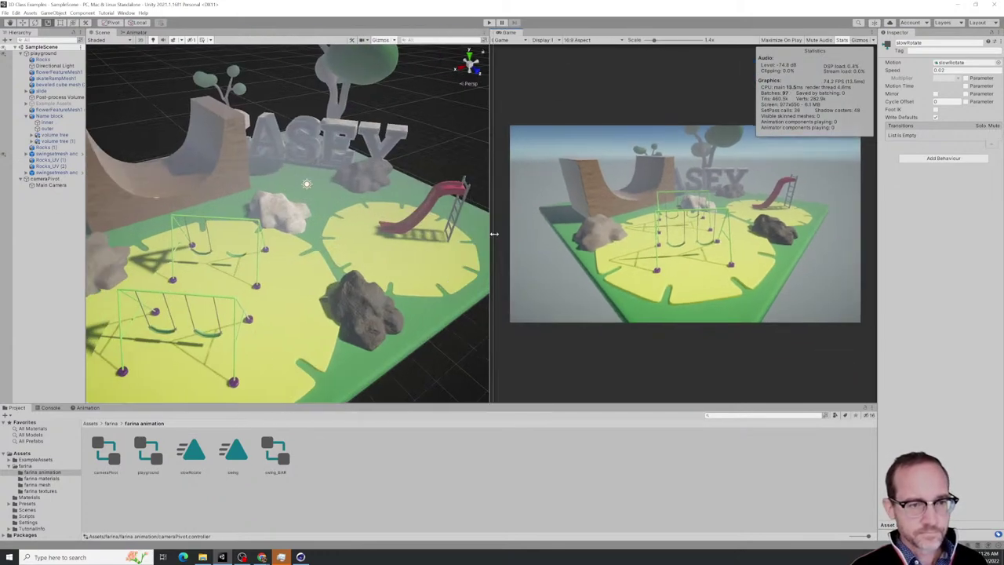
Delete the dark front rock between the two yellow flower areas
left_click(106, 276)
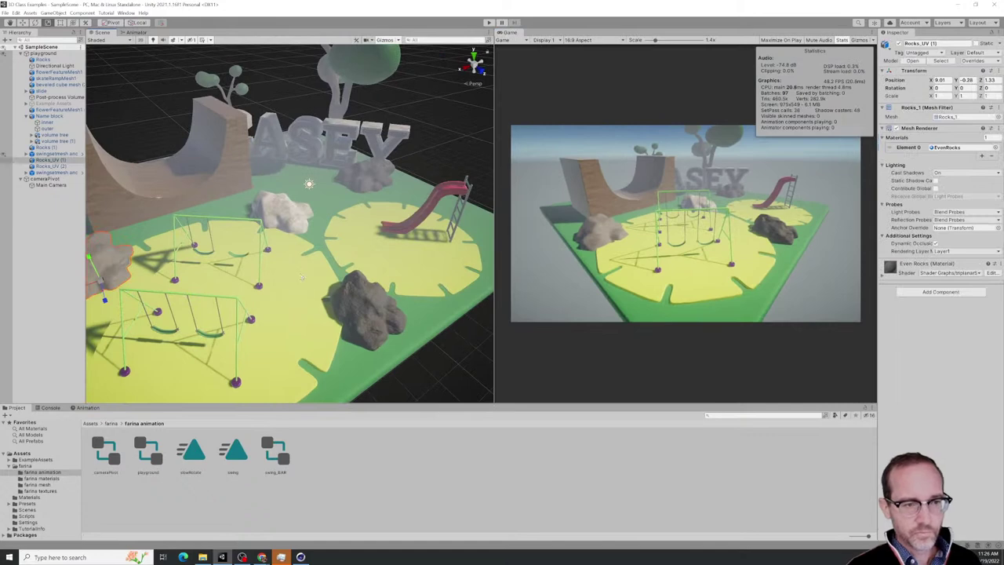
left_click(362, 305)
key("Delete")
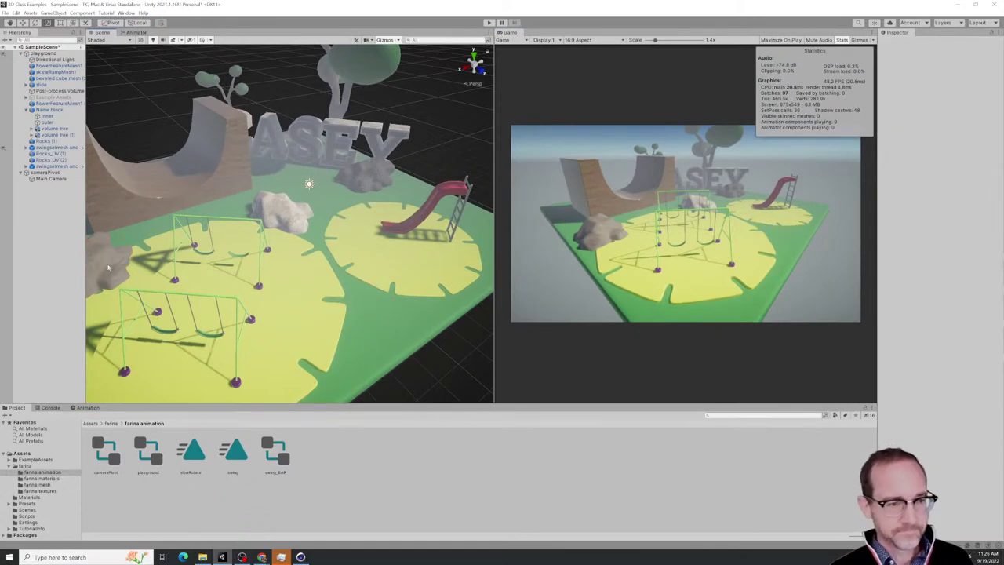
Duplicate the Rocks_UV (1) rock by the skate ramp twice and move Rocks_UV (4) between the two flower areas, about X 0.49, Z 8.8
left_click(108, 268)
key("ctrl+d")
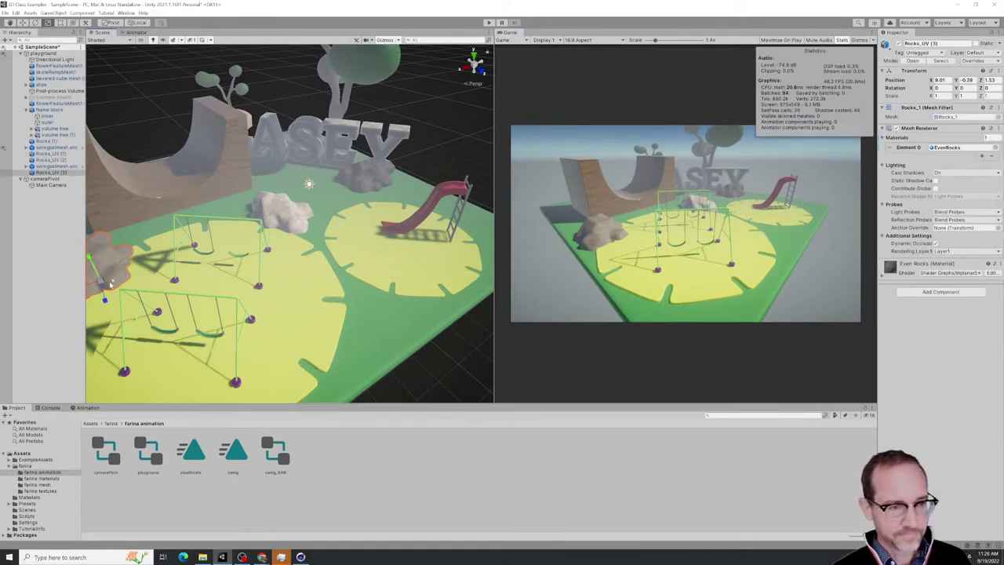
scroll(117, 273, "down", 3)
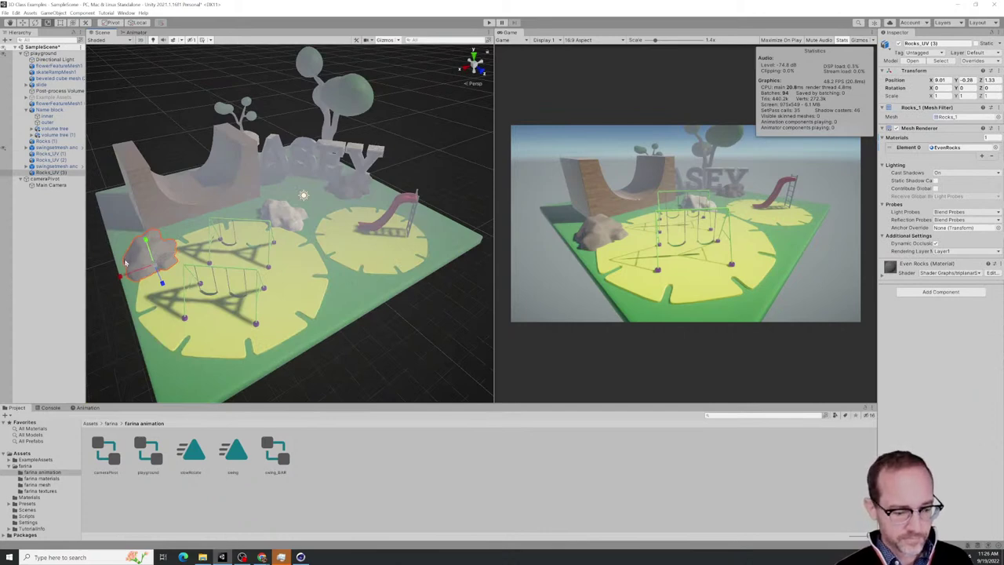
key("ctrl+d")
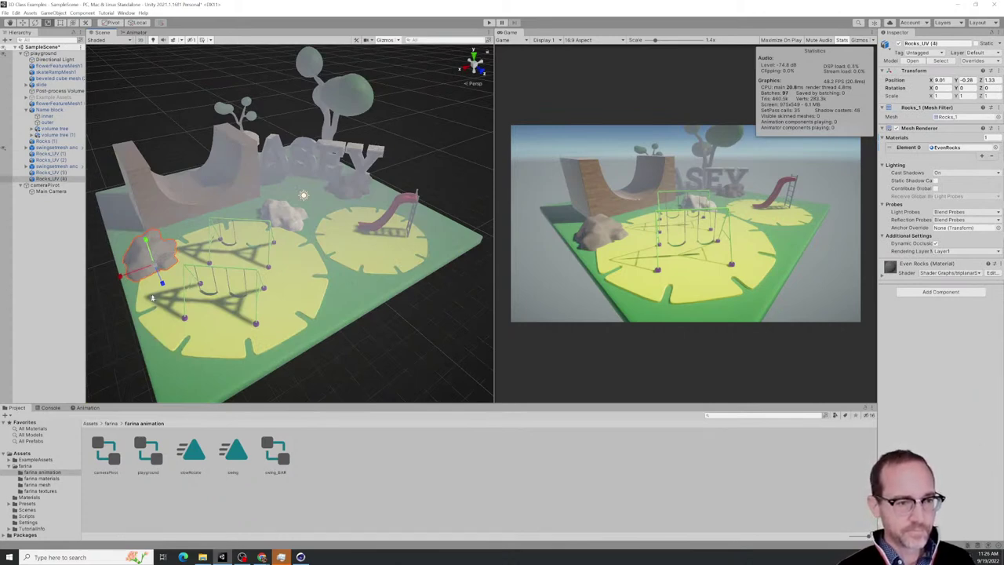
key("e")
key("w")
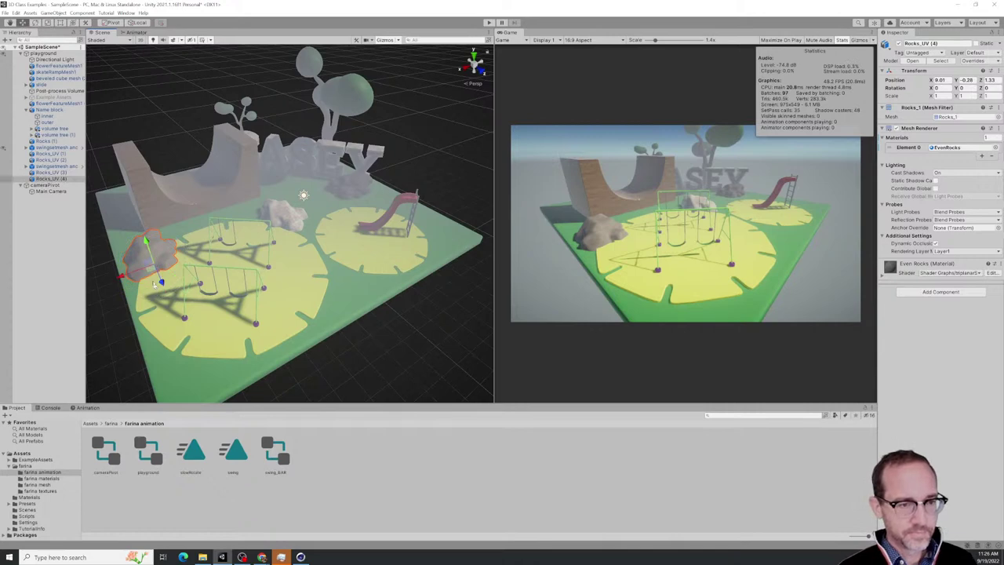
left_click_drag(154, 272, 344, 286)
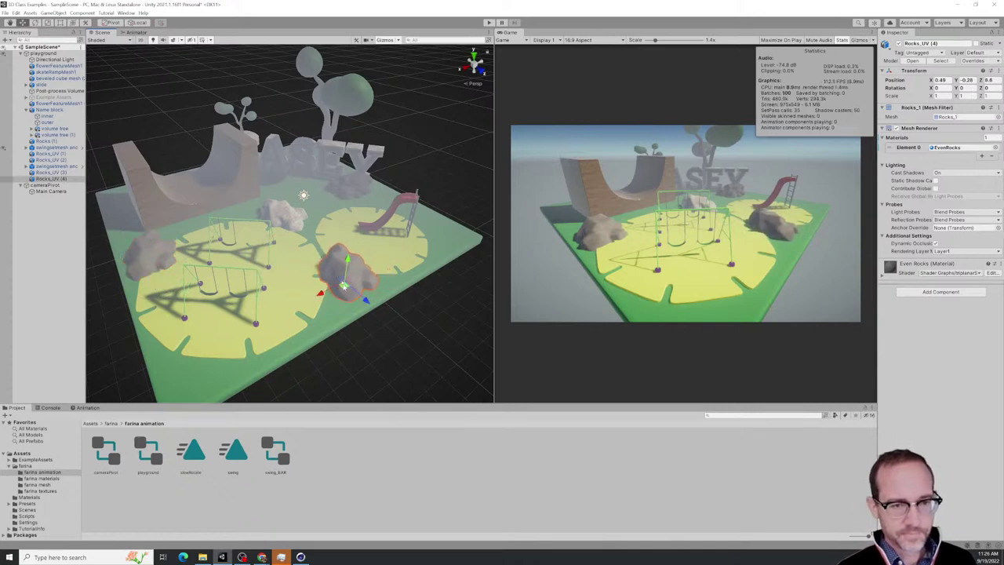
Delete the dark Rocks (1) rock in front of the last letter of the name block
left_click(338, 191)
scroll(354, 190, "up", 5)
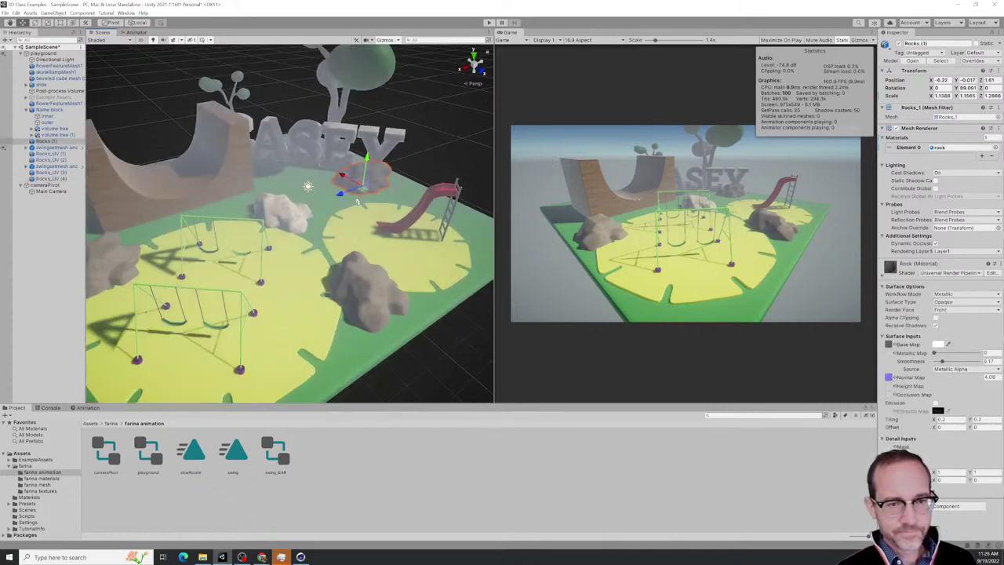
left_click_drag(379, 193, 298, 198, "alt")
scroll(298, 198, "down", 5)
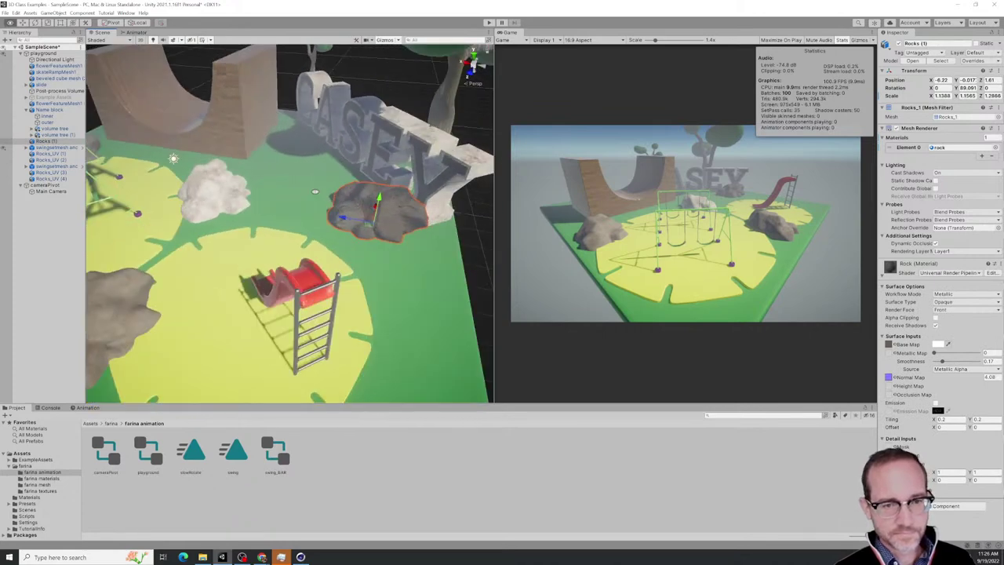
left_click(401, 213)
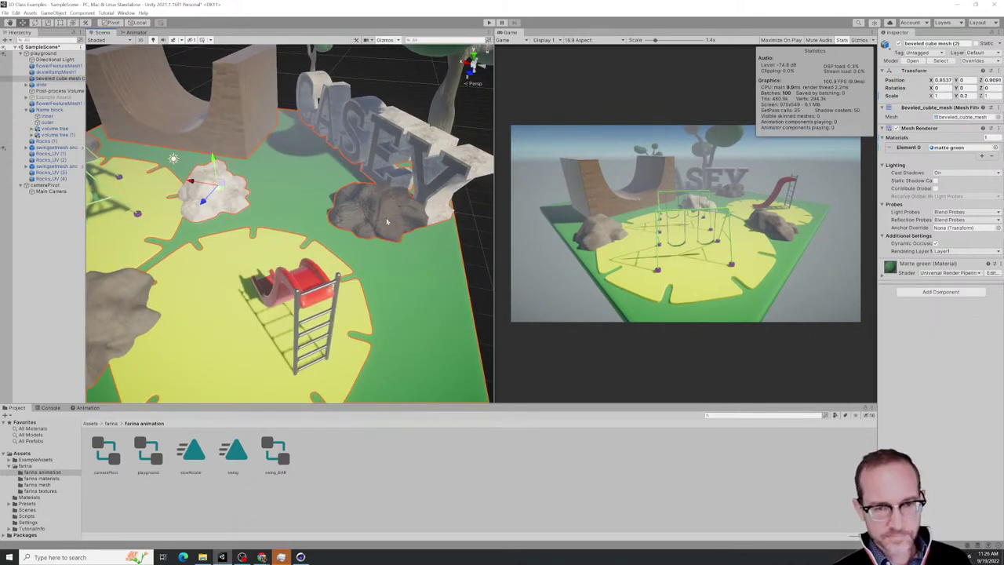
left_click(386, 222)
key("Delete")
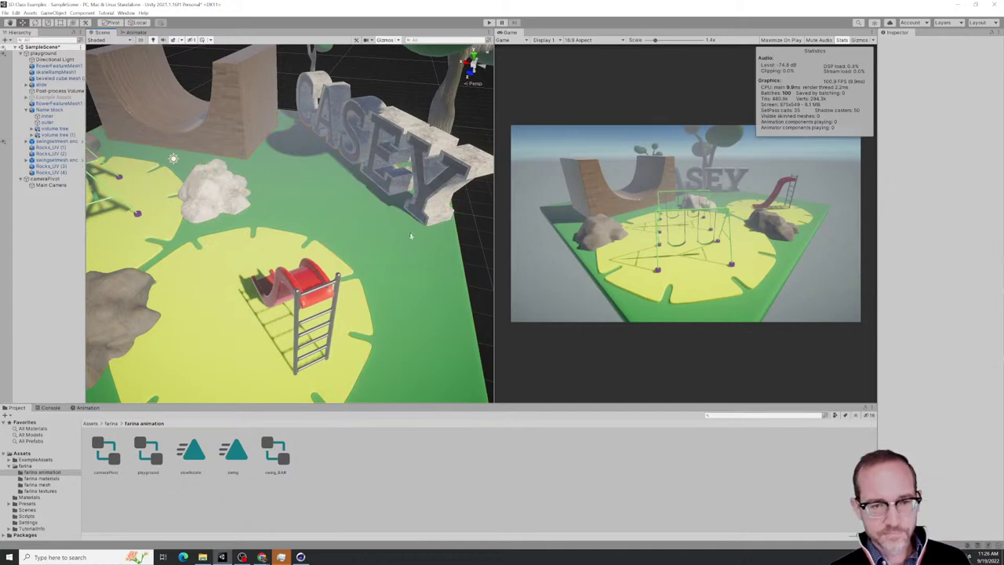
Rotate the Rocks_UV (4) rock between the two flower areas to about -55 degrees around Y
scroll(412, 236, "down", 4)
left_click(151, 302)
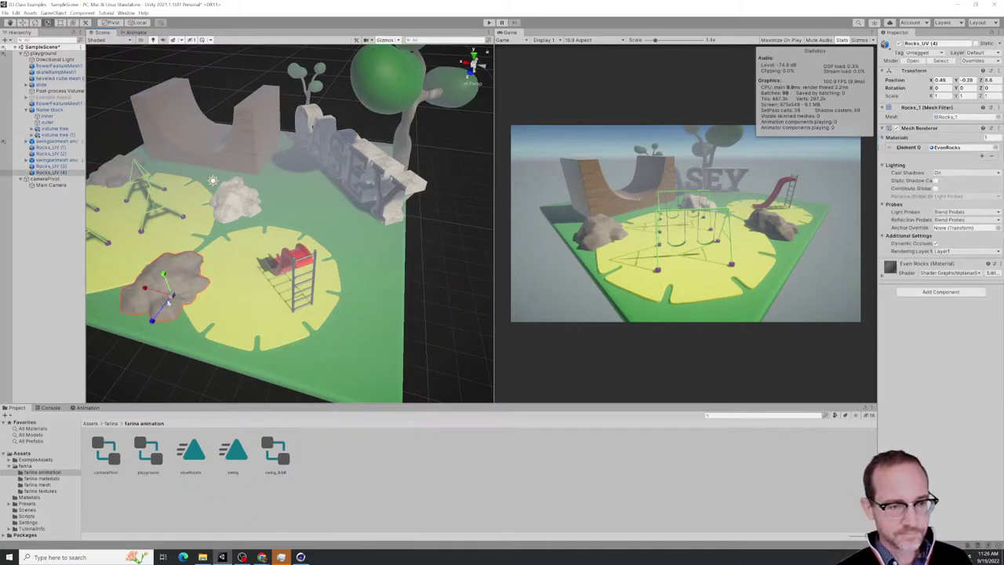
key("e")
left_click_drag(166, 320, 227, 277)
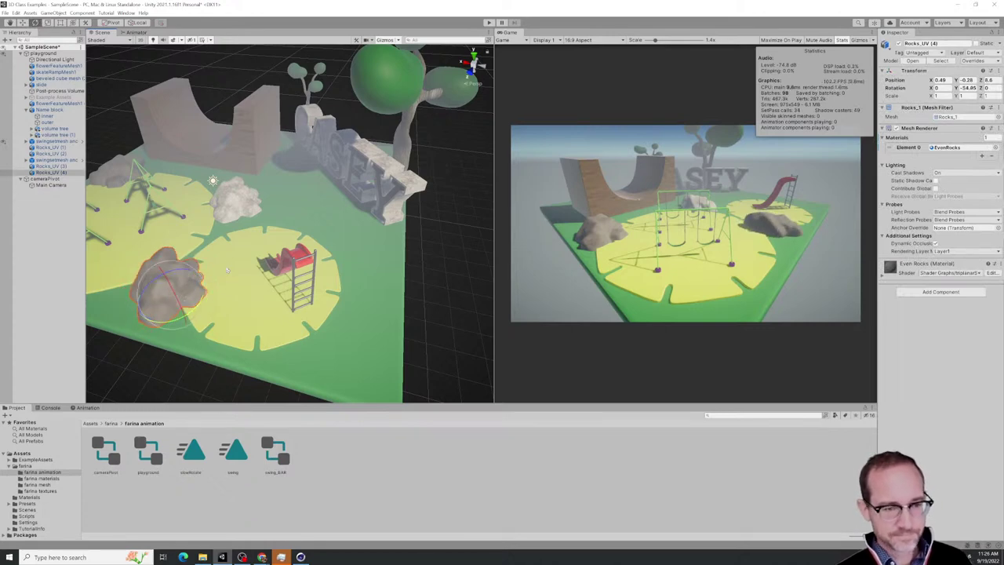
Duplicate Rocks_UV (4), move the copy beside the name block's last letter, about X -7.41, Z 2.75, and scale it to about 0.84
key("t")
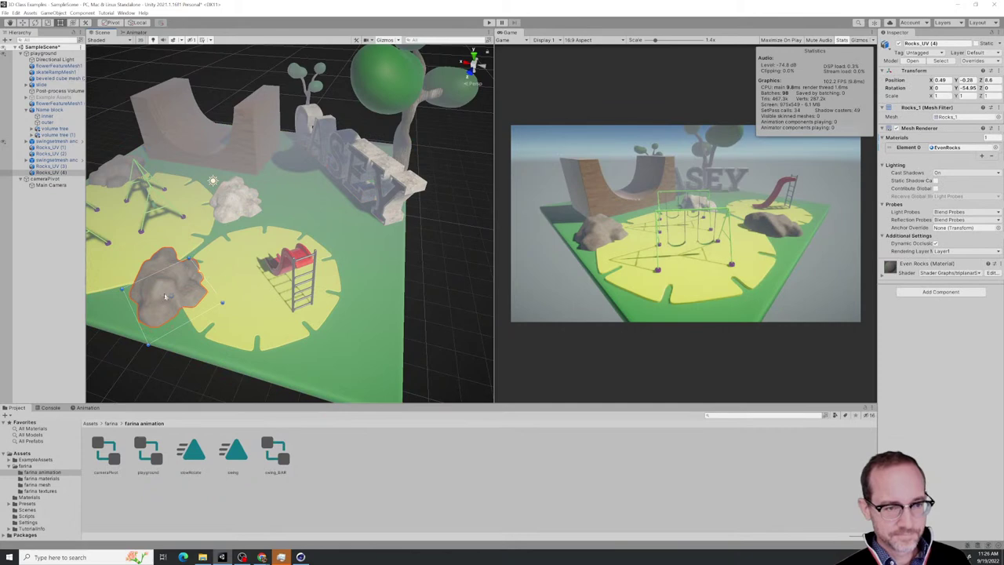
key("w")
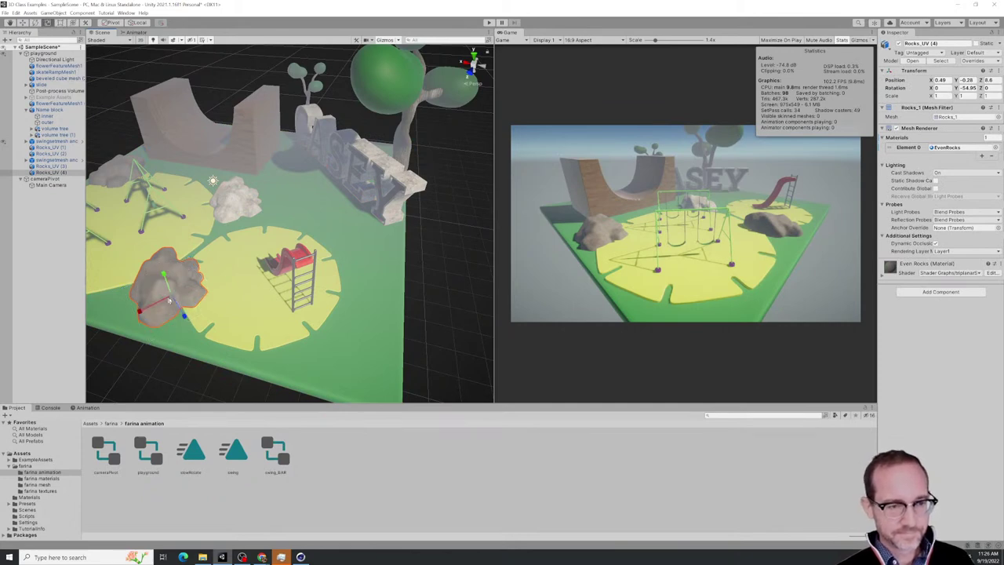
left_click_drag(172, 301, 368, 244)
key("ctrl+d")
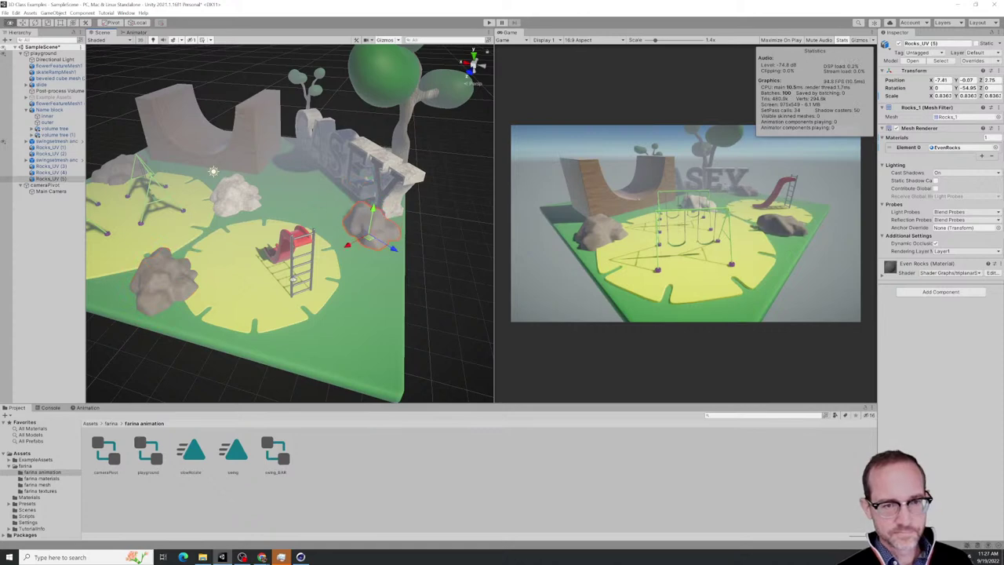
Examine the placement of the rocks and the two swing sets from several angles and distances
left_click_drag(302, 286, 380, 264, "alt")
scroll(331, 145, "up", 8)
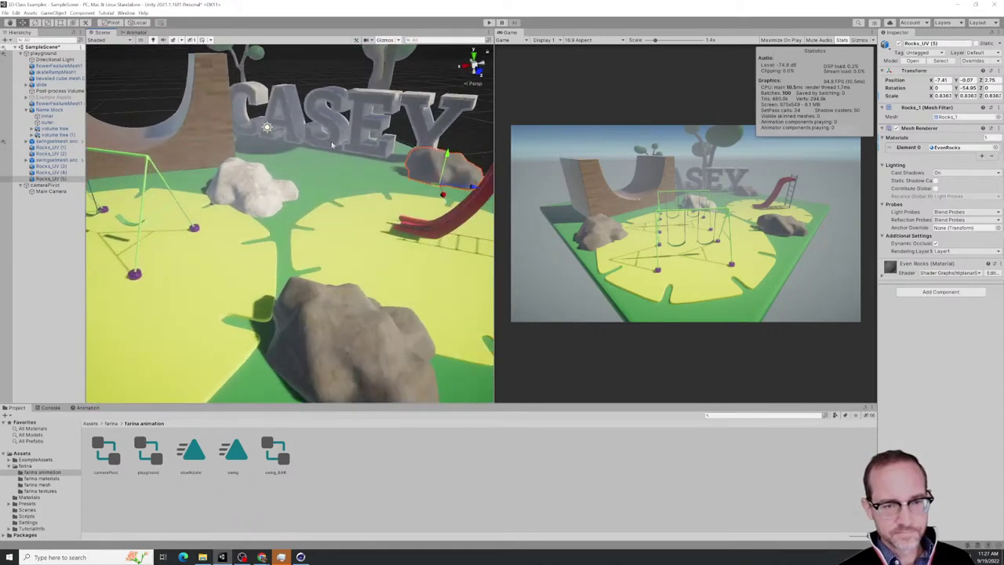
mouse_move(333, 140)
left_mouse_down("alt")
mouse_move(318, 144)
mouse_move(326, 139)
left_mouse_up("alt")
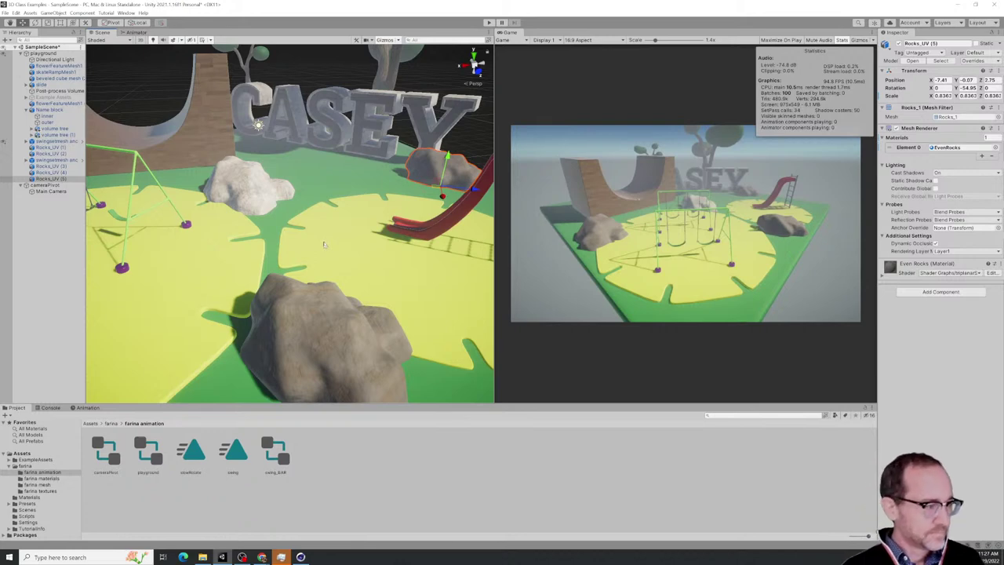
scroll(341, 240, "down", 5)
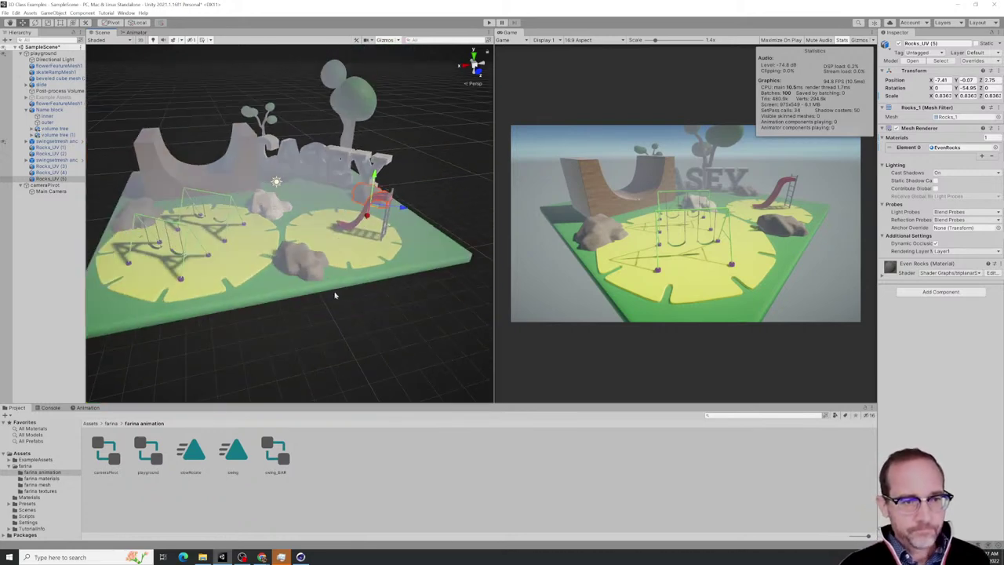
left_click_drag(240, 204, 290, 239, "alt")
scroll(298, 240, "up", 4)
scroll(298, 239, "up", 10)
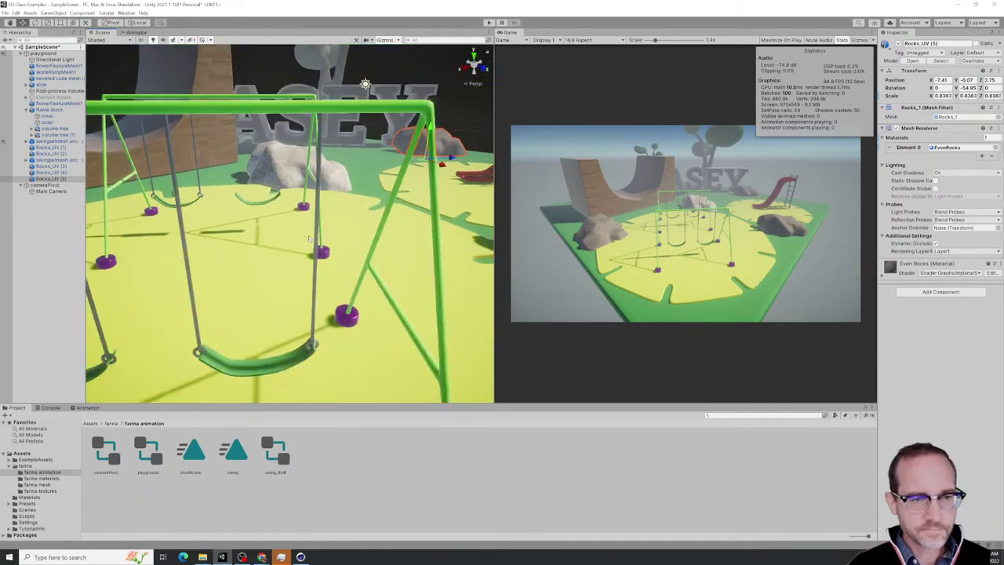
scroll(310, 239, "down", 3)
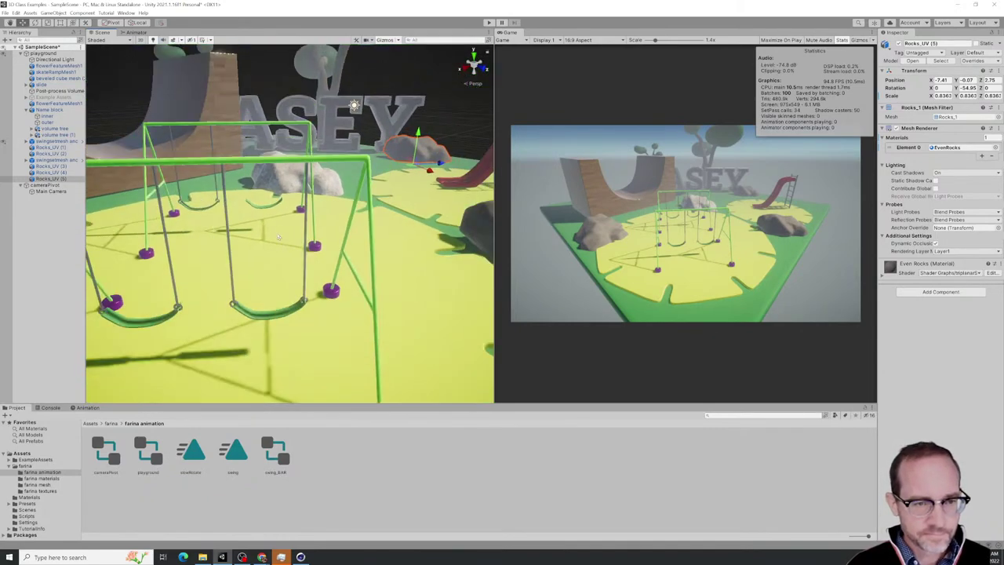
Expand the rear swing set to inspect its swing_BAR, and switch that part's Mesh Renderer off and back on
left_click(274, 208)
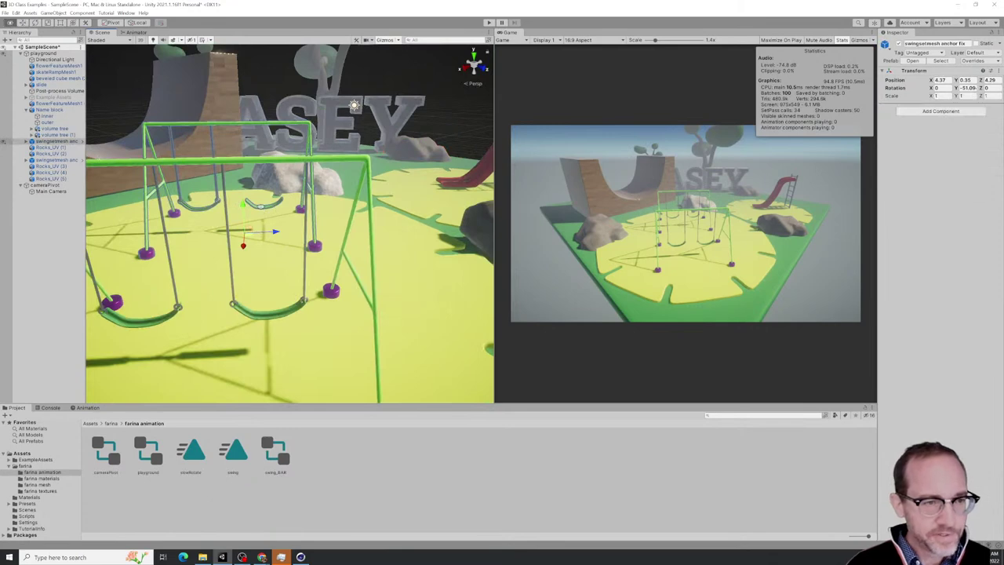
left_click_drag(260, 207, 280, 210, "alt")
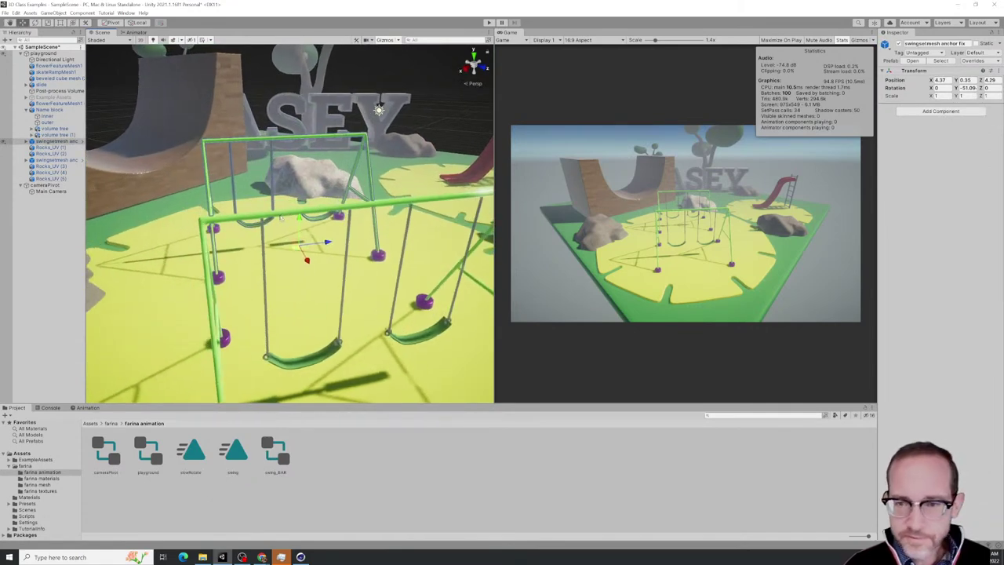
left_click(27, 142)
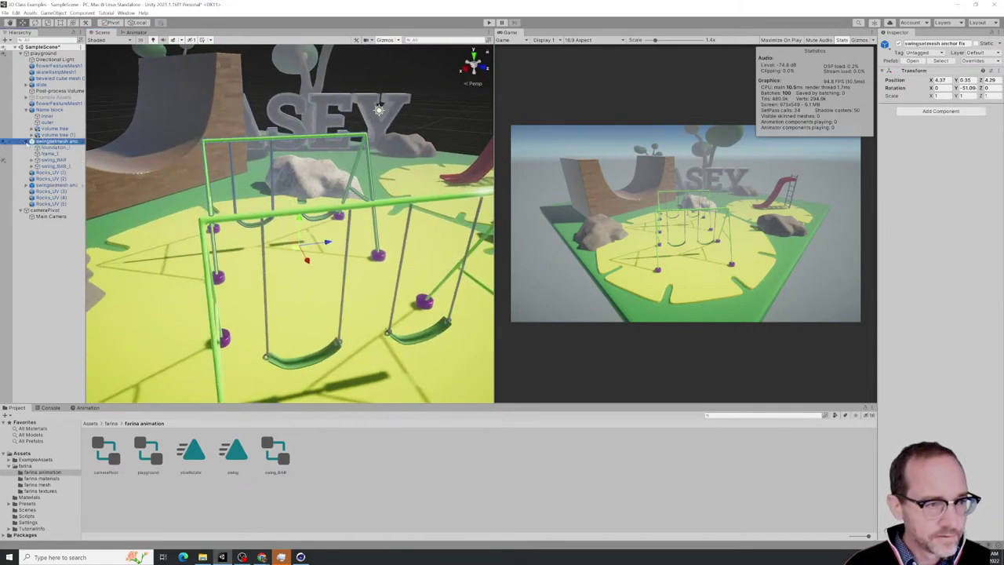
left_click(49, 147)
left_click(50, 161)
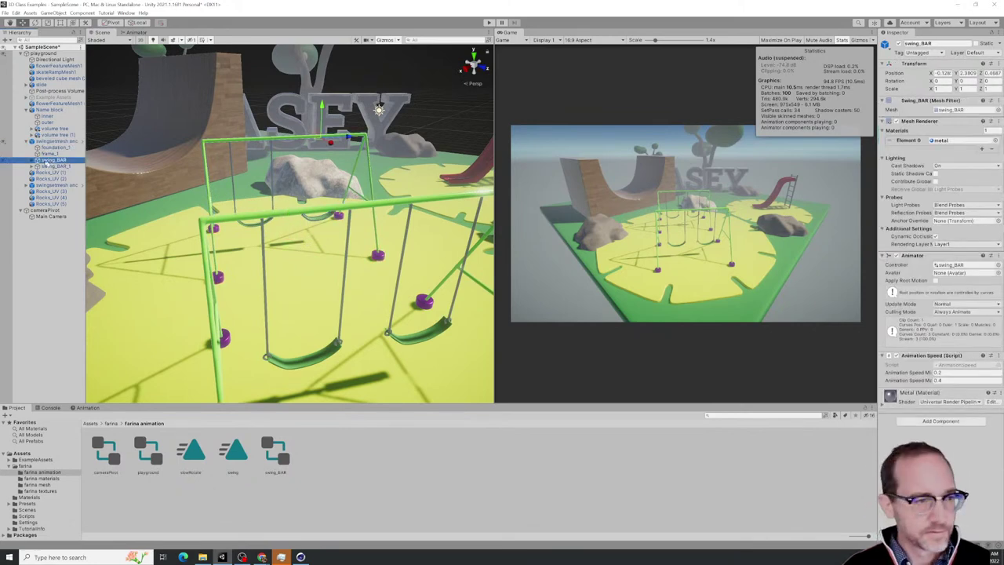
left_click(32, 160)
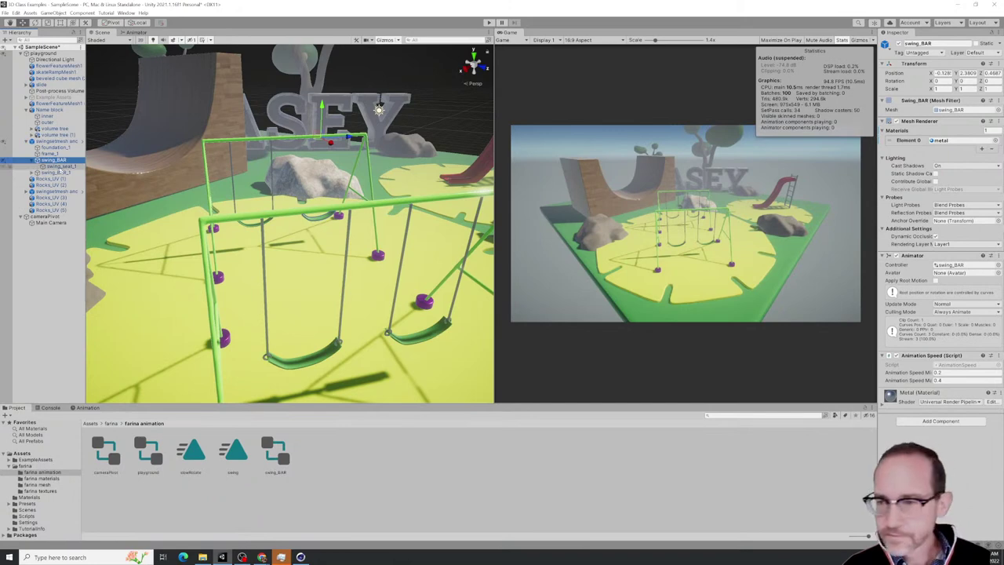
left_click(896, 122)
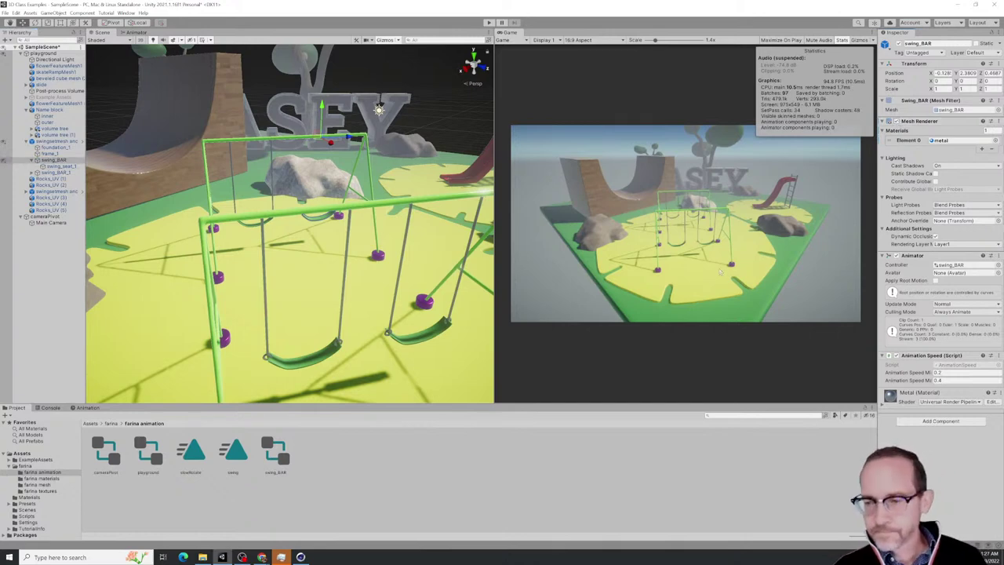
Play the scene twice to compare the moving swings in the Scene and Game views, stopping playback each time
left_click(488, 23)
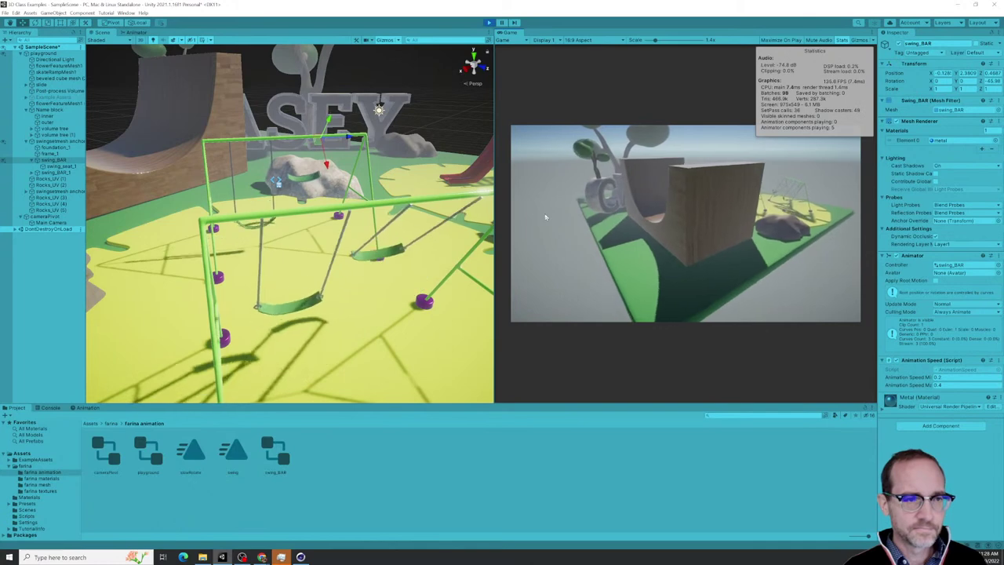
left_click(488, 24)
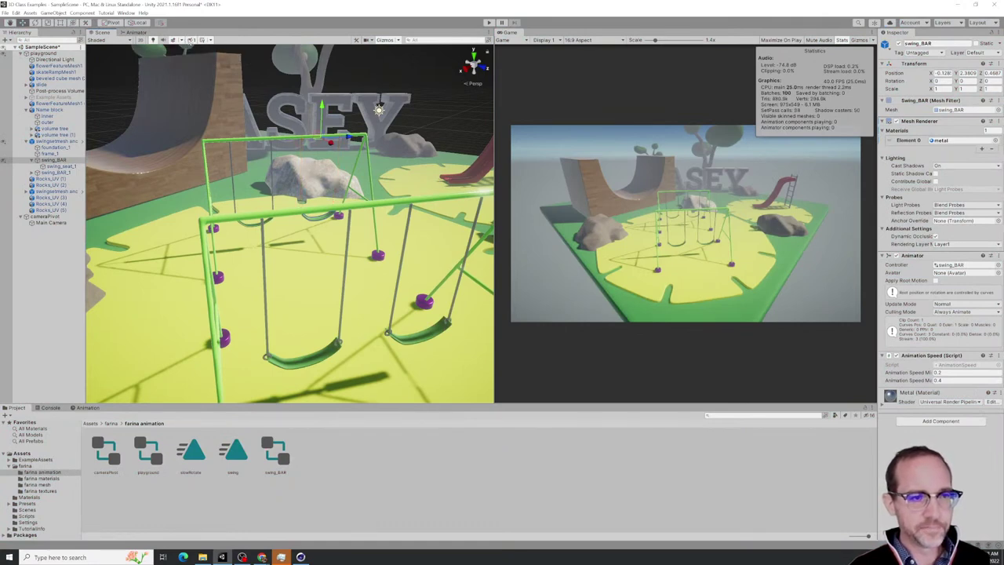
left_click(190, 41)
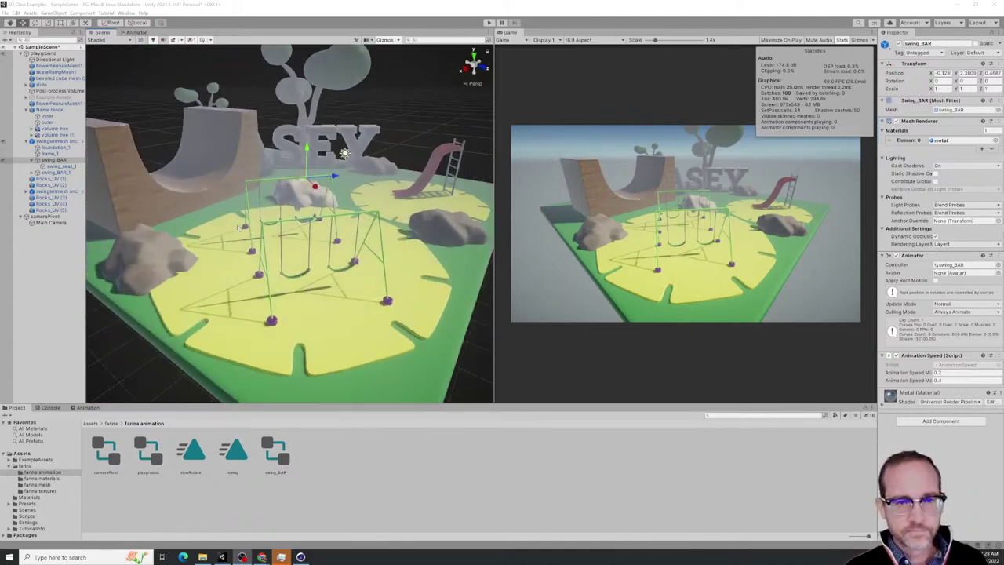
scroll(239, 228, "up", 2)
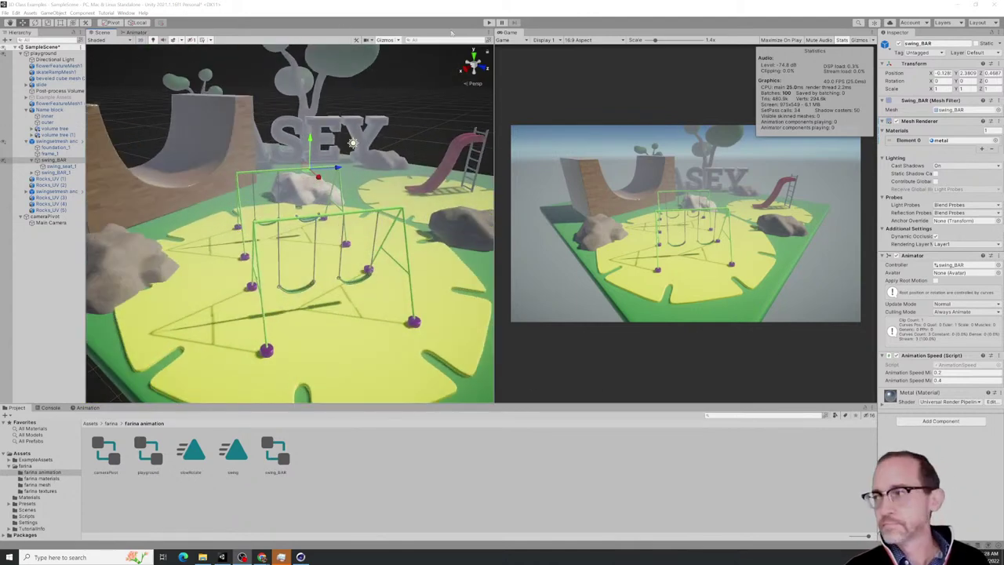
left_click(489, 22)
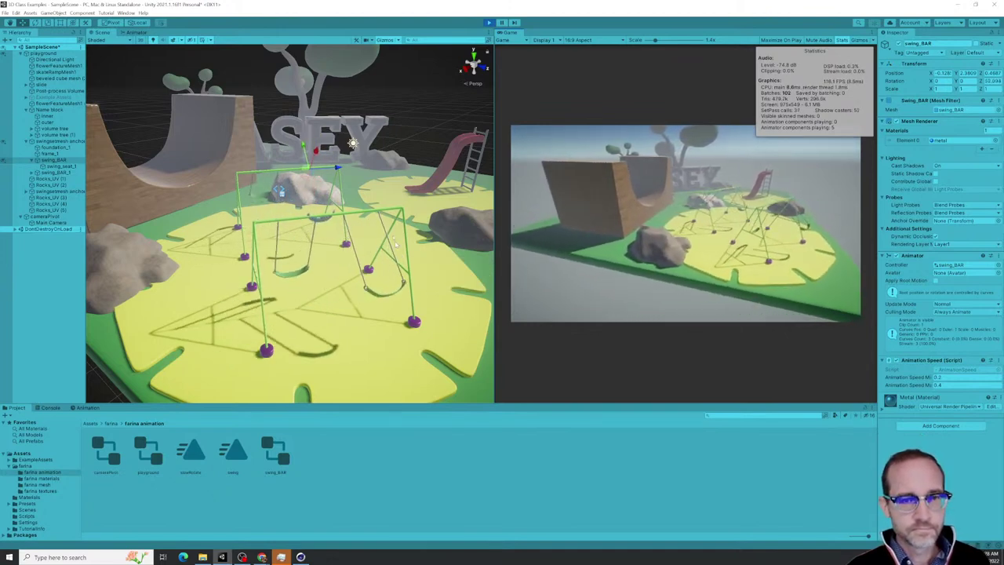
left_click(489, 23)
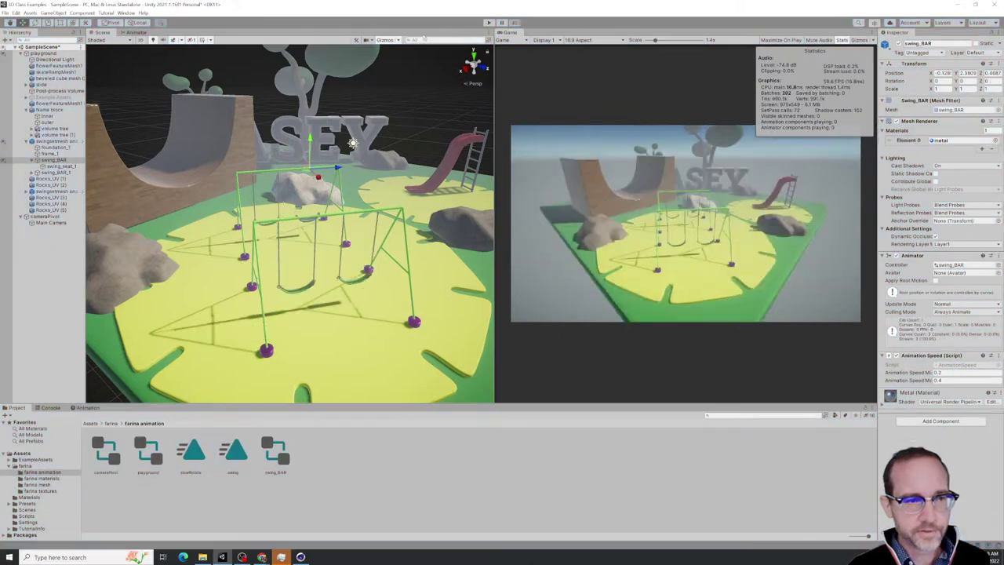
Turn off object hiding in the Scene view to show swing_BAR, play the scene to check its motion, and stop playback
left_click(191, 41)
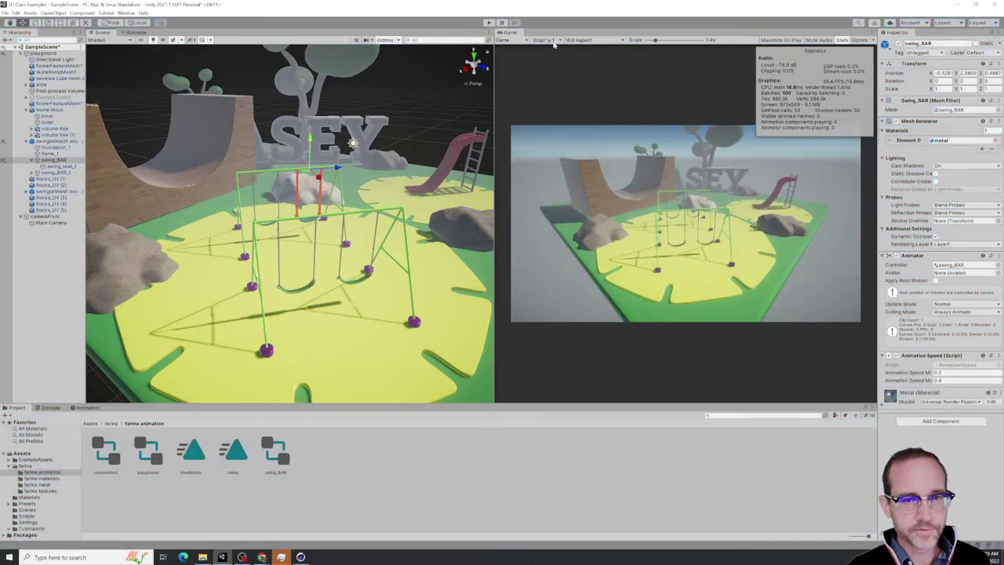
left_click(488, 22)
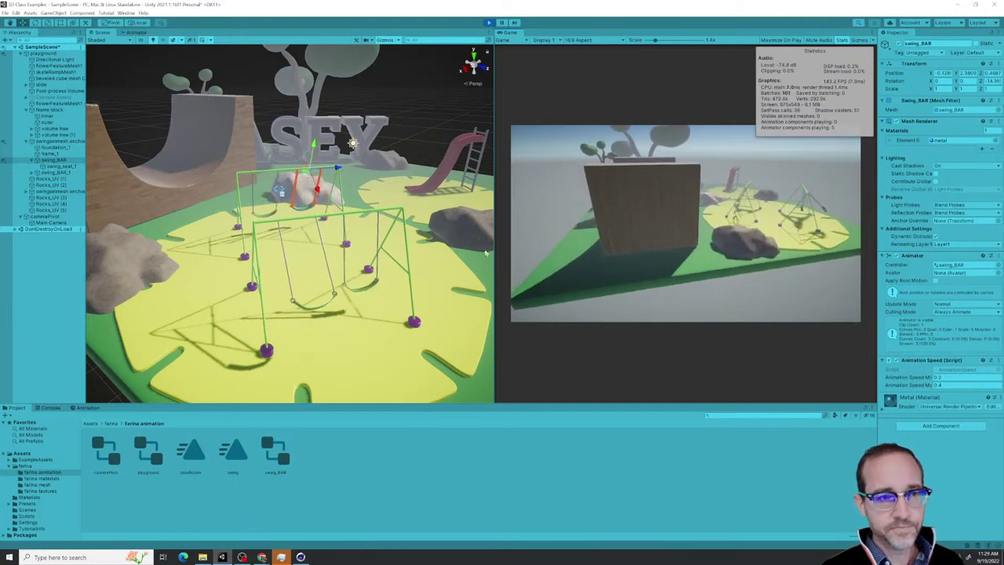
key("ctrl+p")
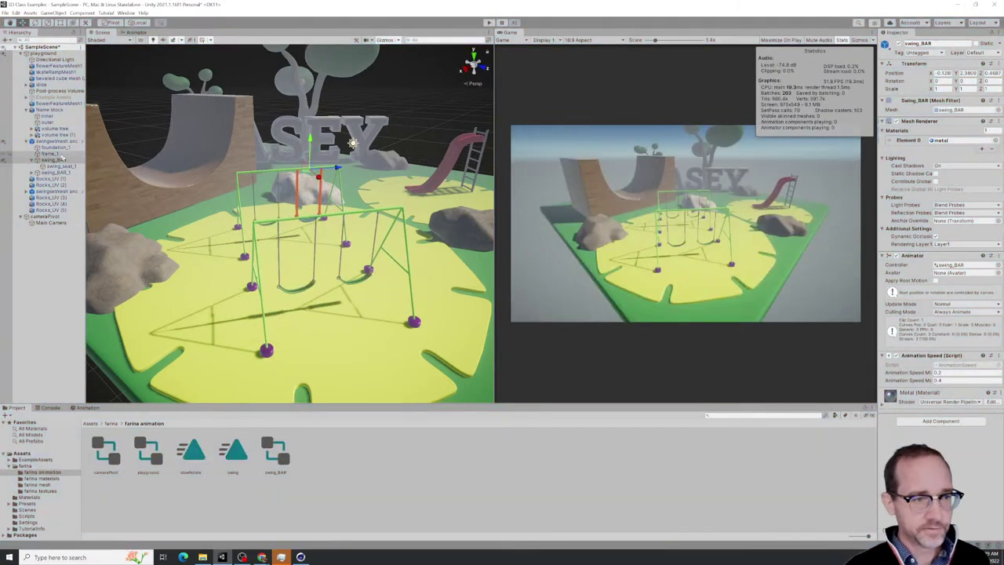
Isolate swing_BAR in the Scene view, exit and re-enter the isolation several times, and leave the swing isolated
left_click(58, 160)
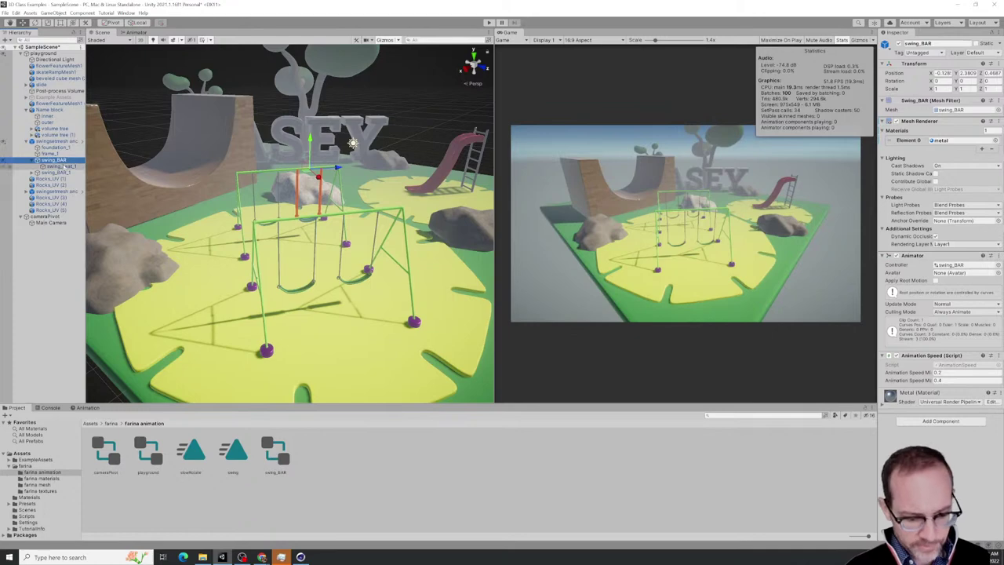
key("shift+h")
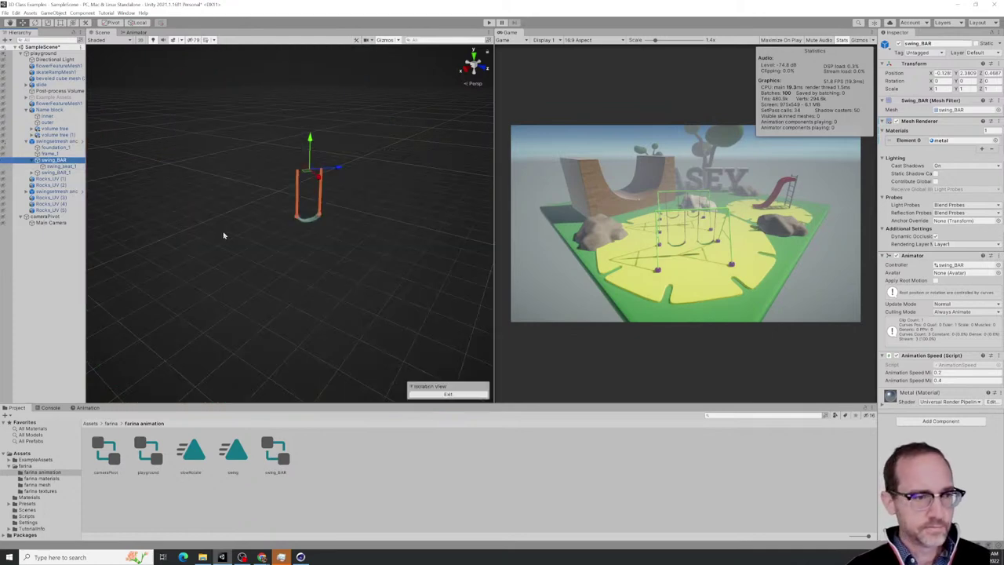
key("shift+h")
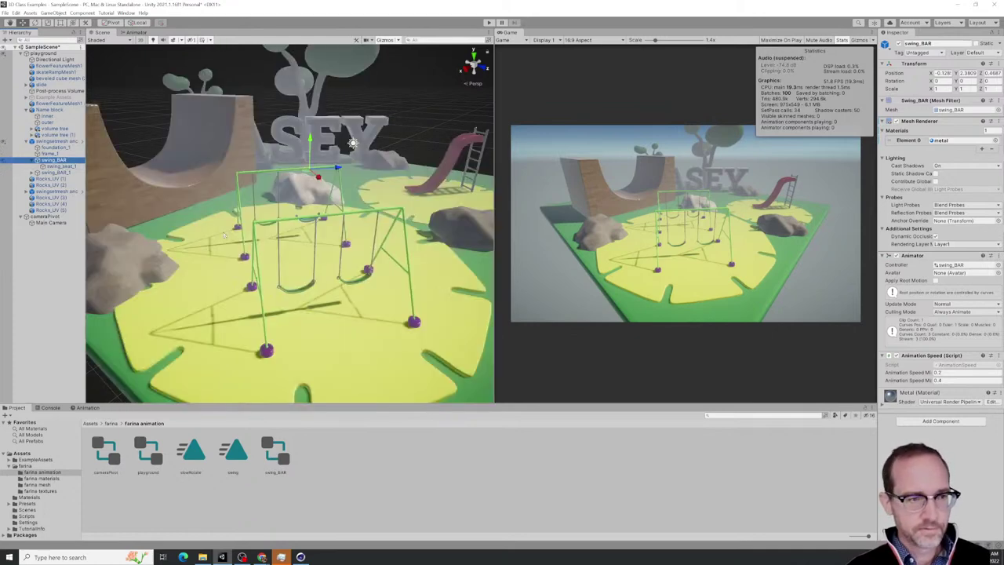
key("shift+h")
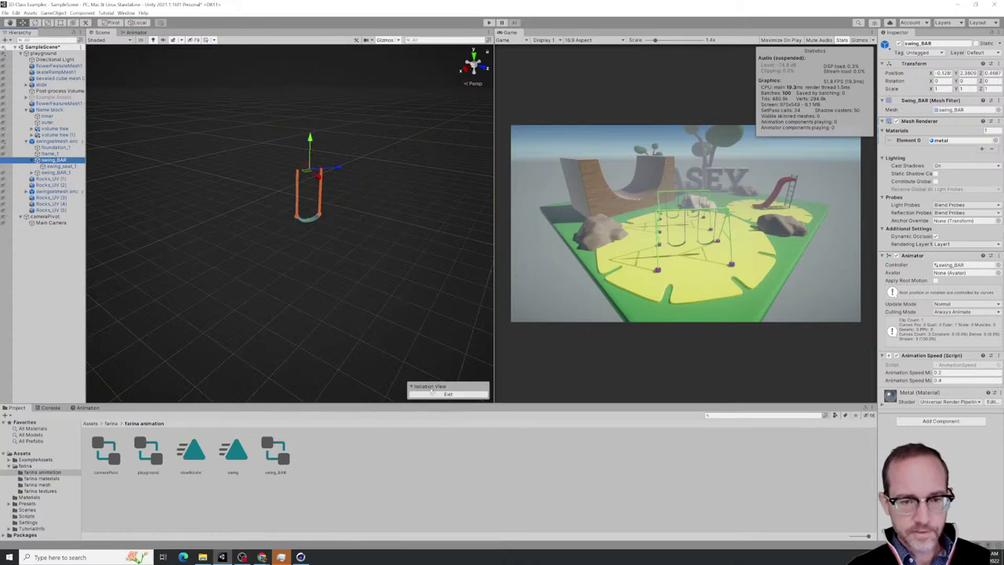
left_click(431, 394)
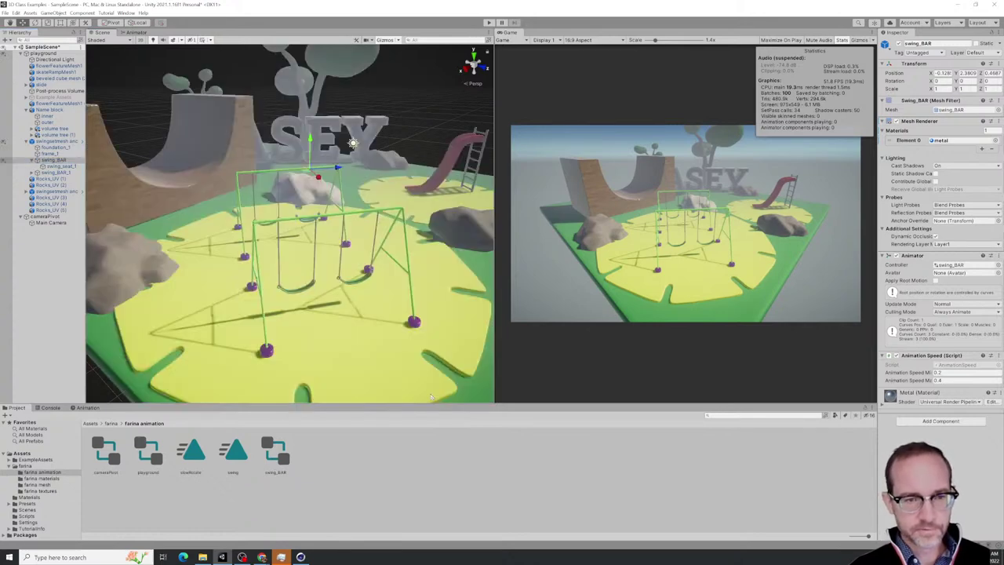
key("shift+h")
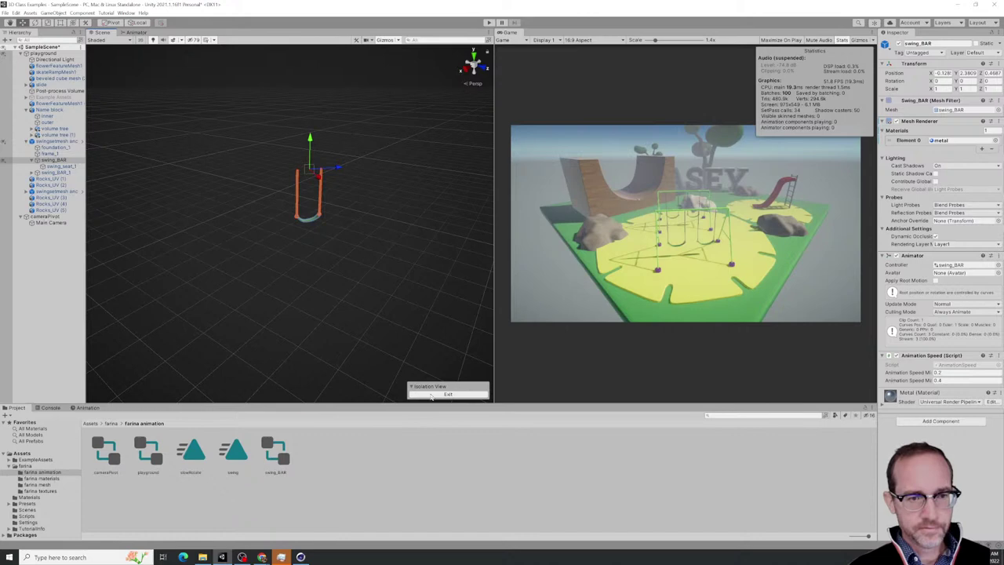
Exit the isolation of swing_BAR, isolate it once more, and return the Scene view to the full playground
left_click(430, 395)
key("shift+h")
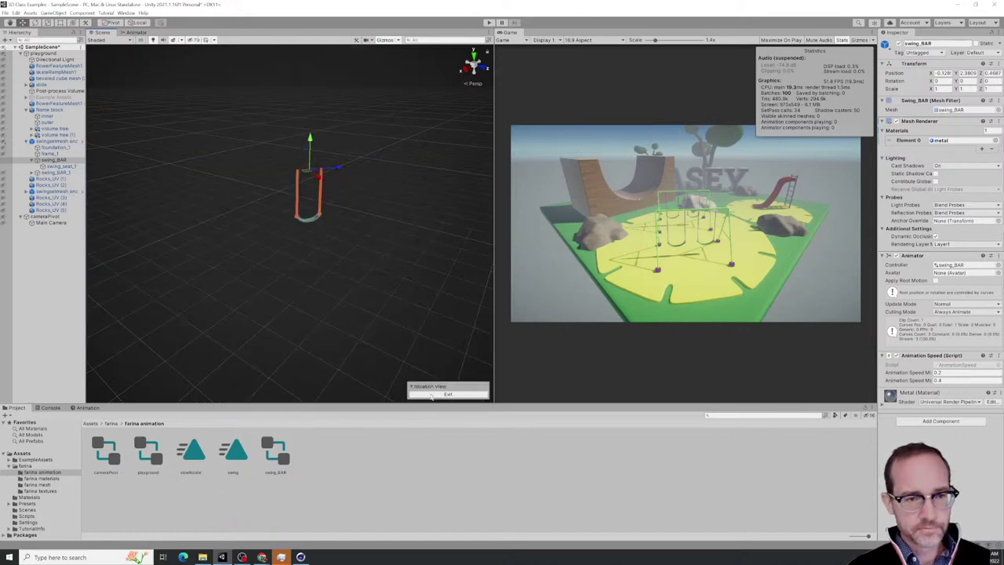
left_click(430, 394)
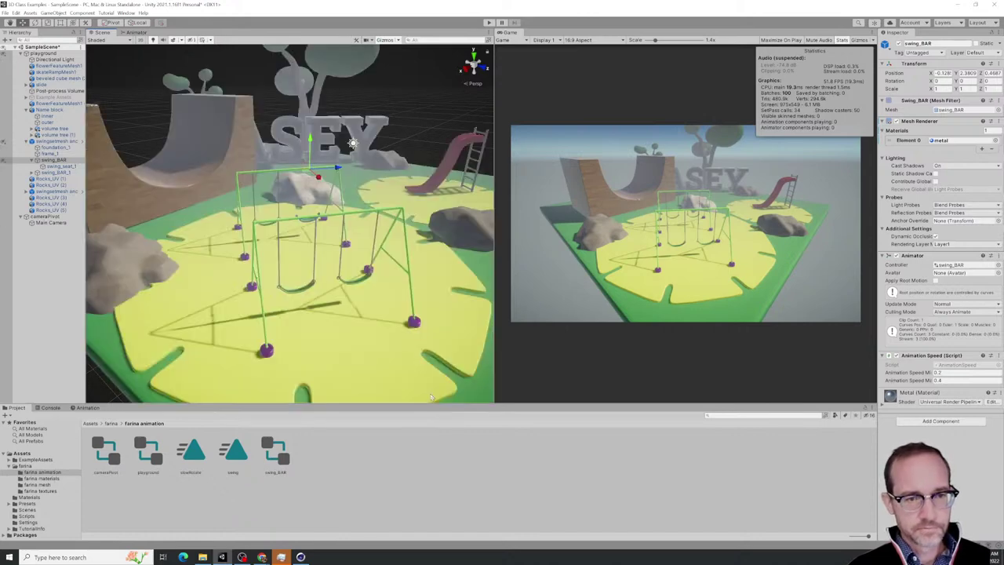
Select the slide and isolate it in the Scene view twice, exiting the isolation each time
left_click(449, 167)
key("shift+h")
key("shift+h")
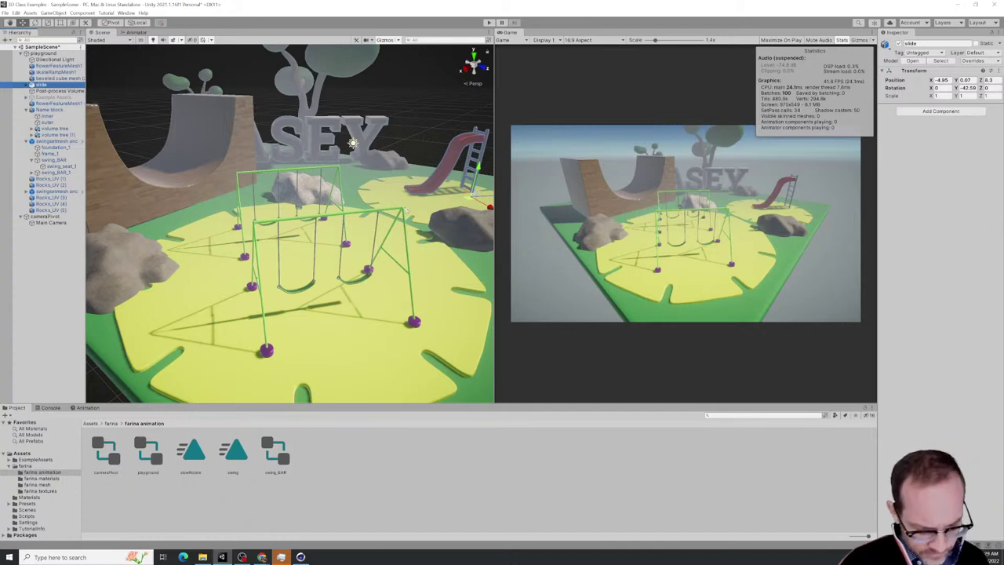
key("shift+h")
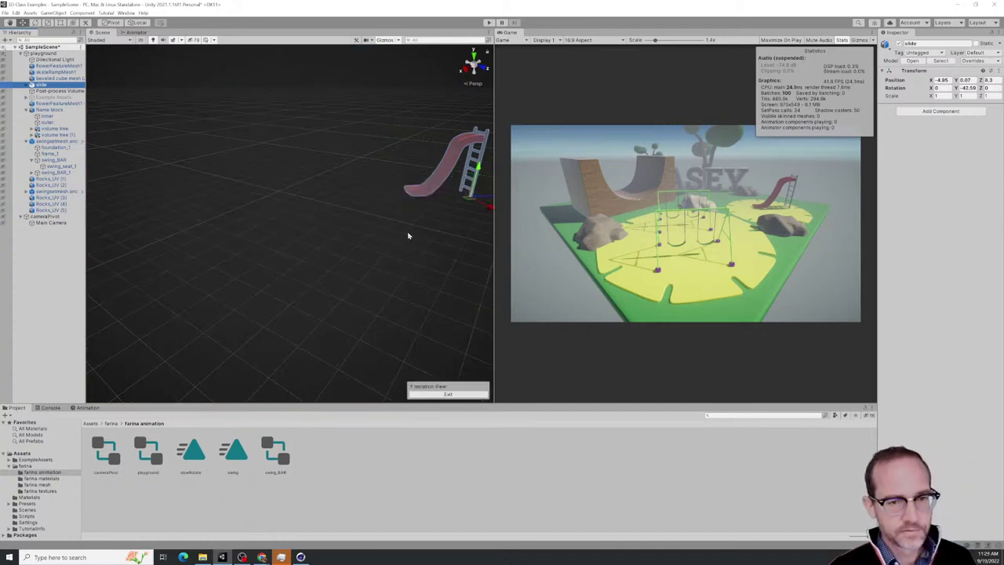
key("shift+h")
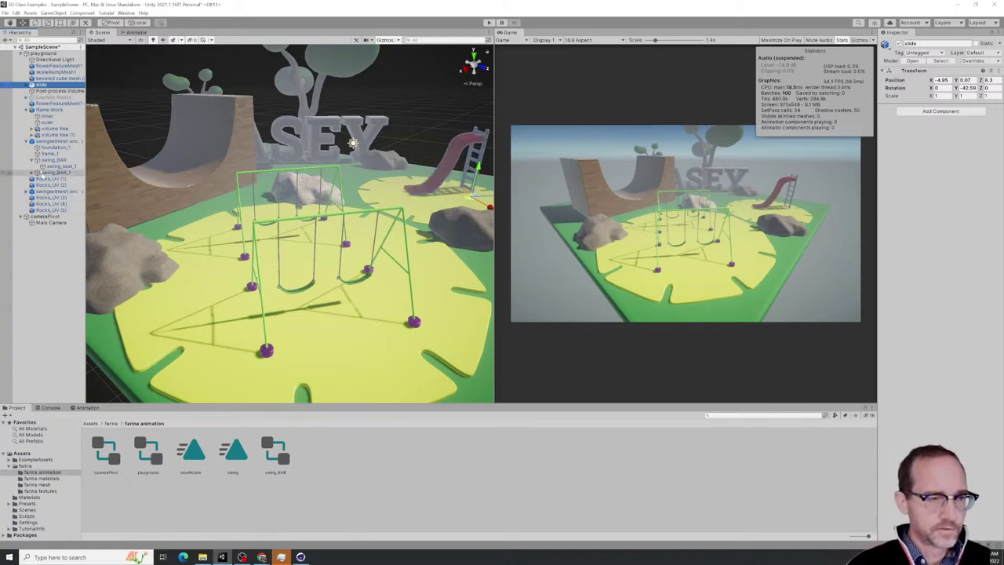
Select the rear swing set's parent object and hide the set in the Scene view
left_click(53, 141)
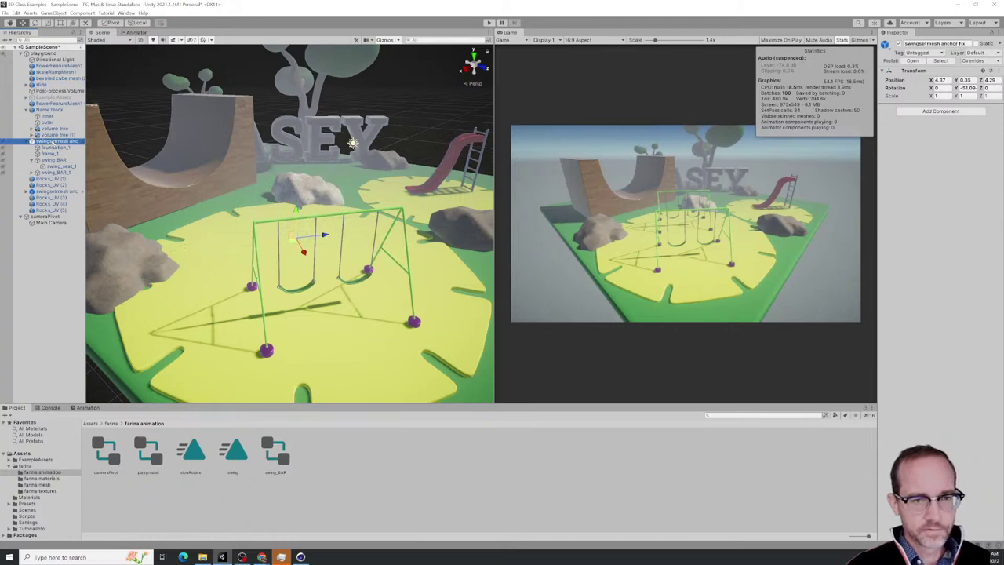